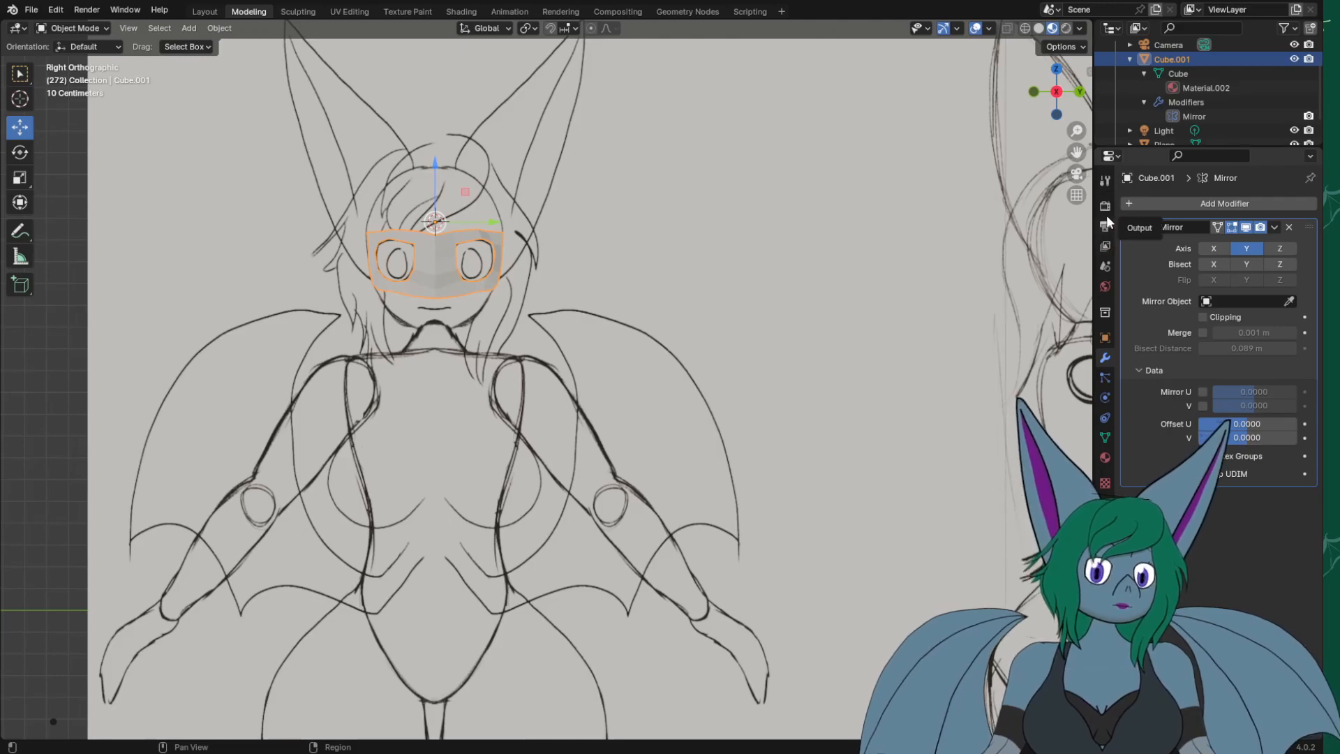
Add a cube mesh at the 3D cursor over the character sketch's head.
scroll(421, 257, up, 1)
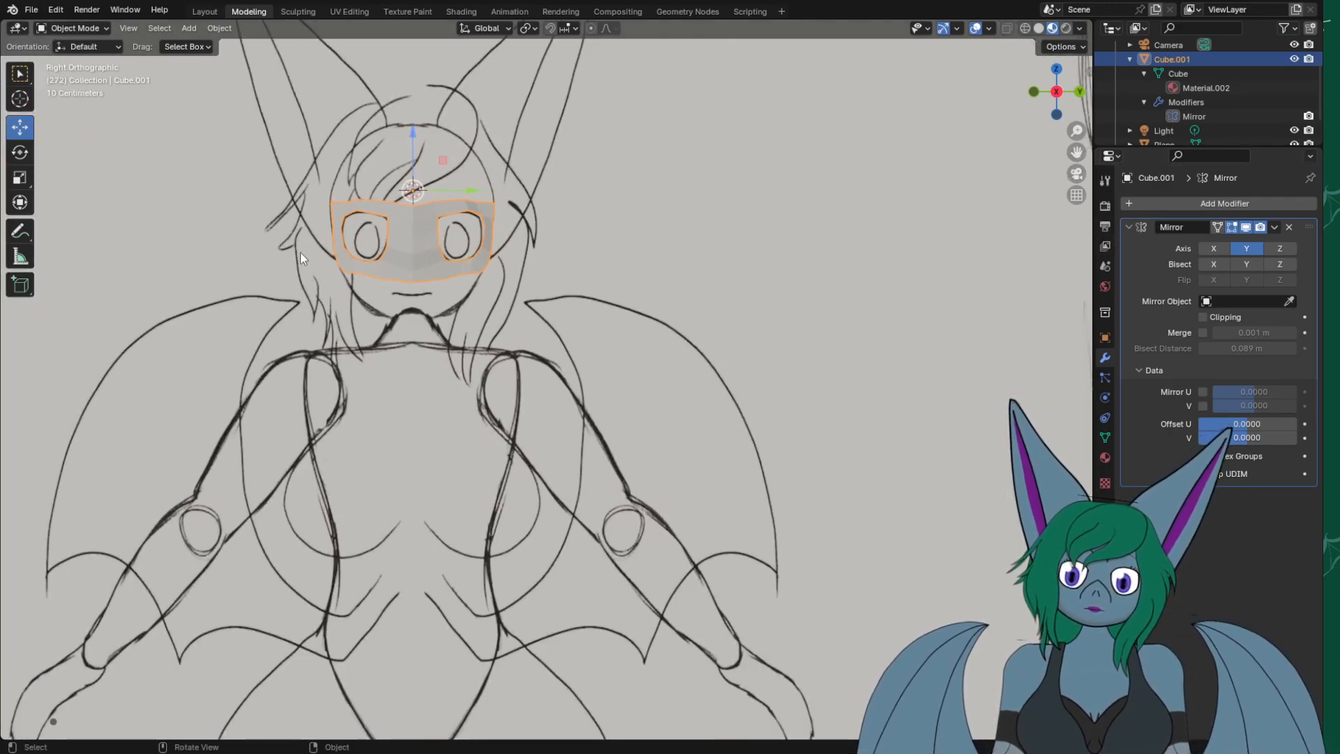
click(1104, 286)
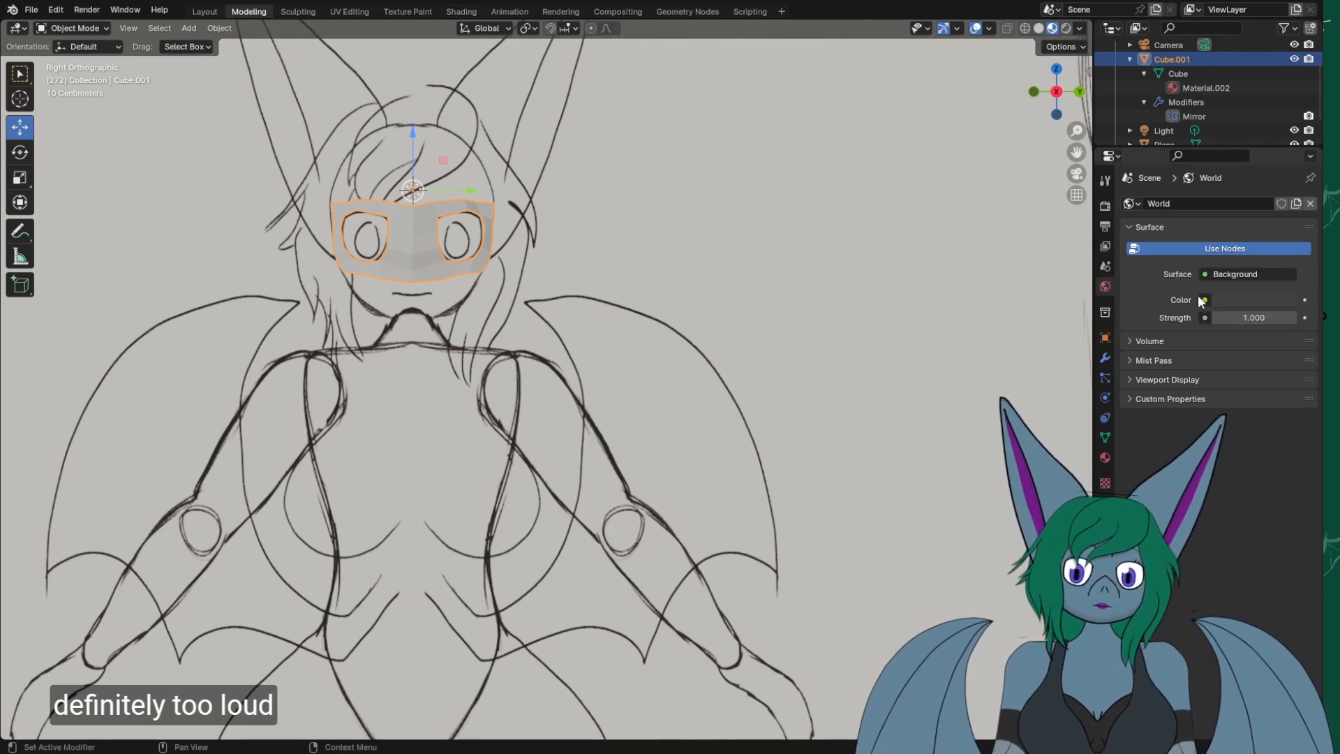
click(195, 28)
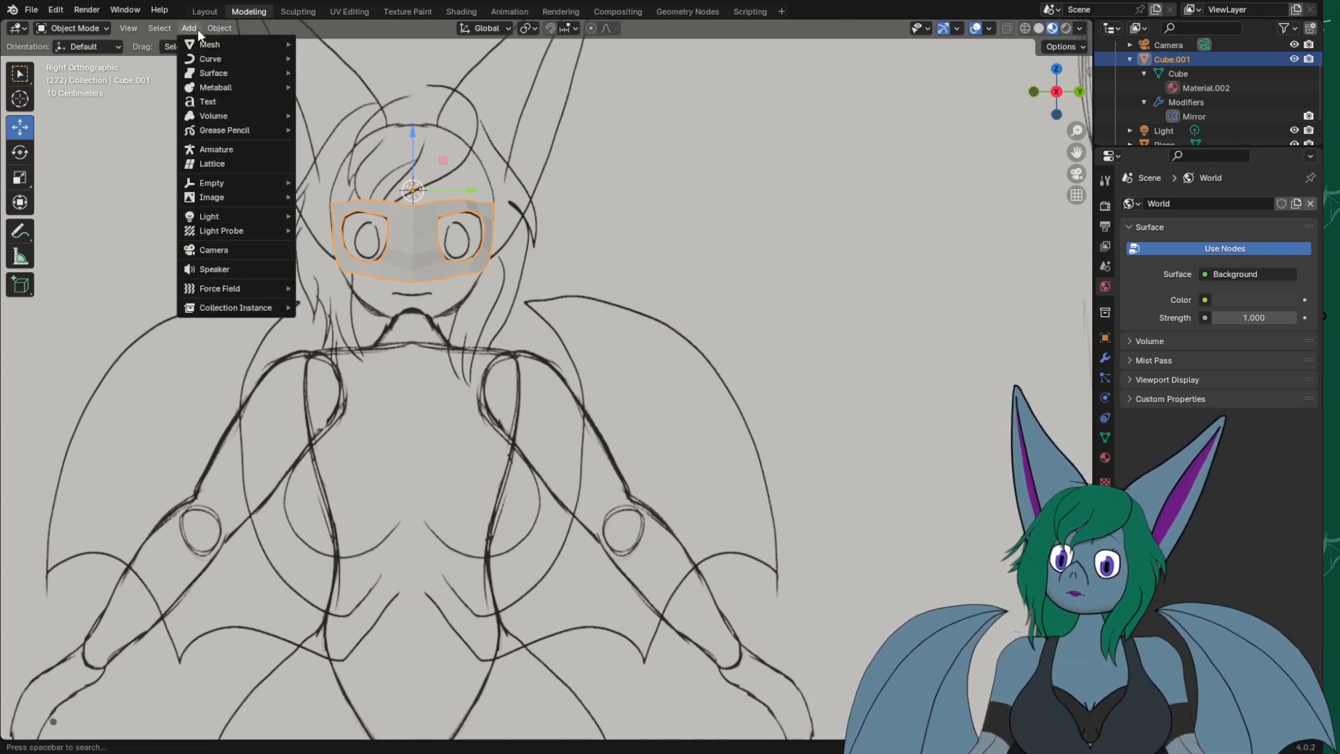
mouse_move(247, 57)
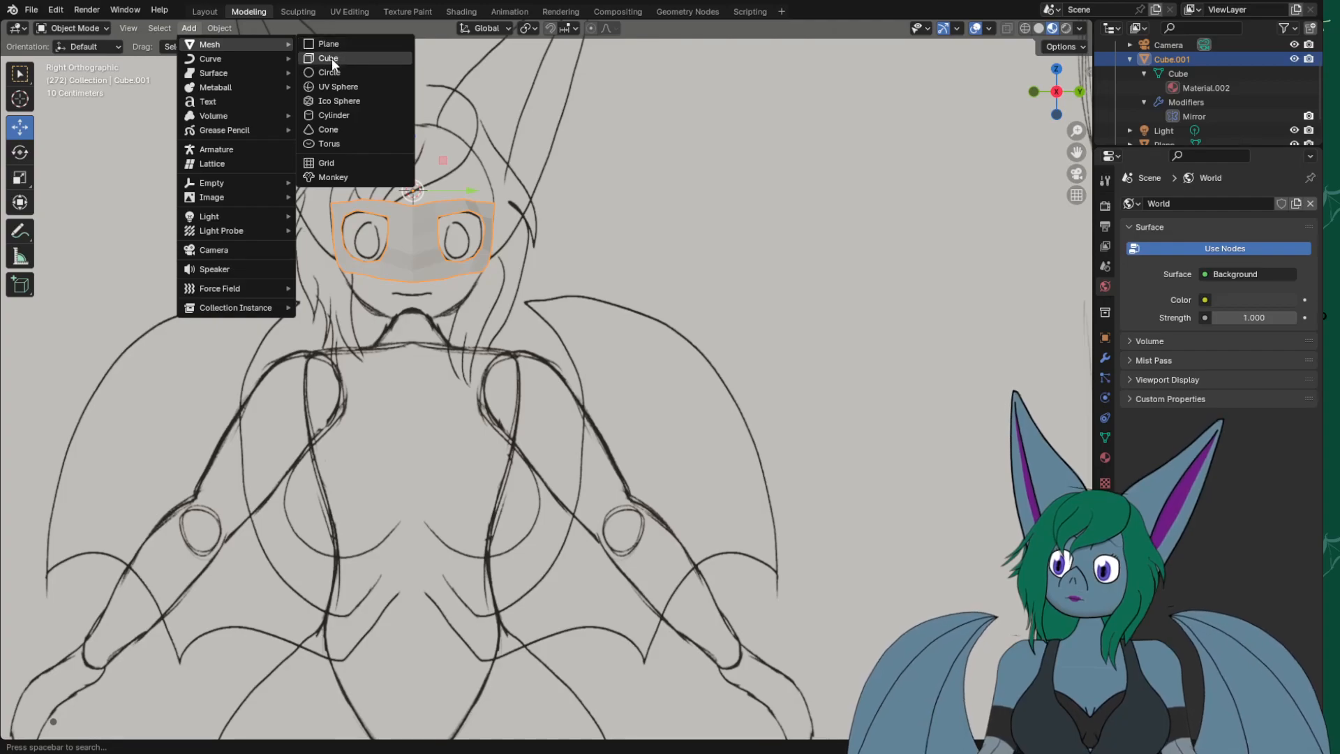
click(333, 58)
scroll(565, 201, down, 3)
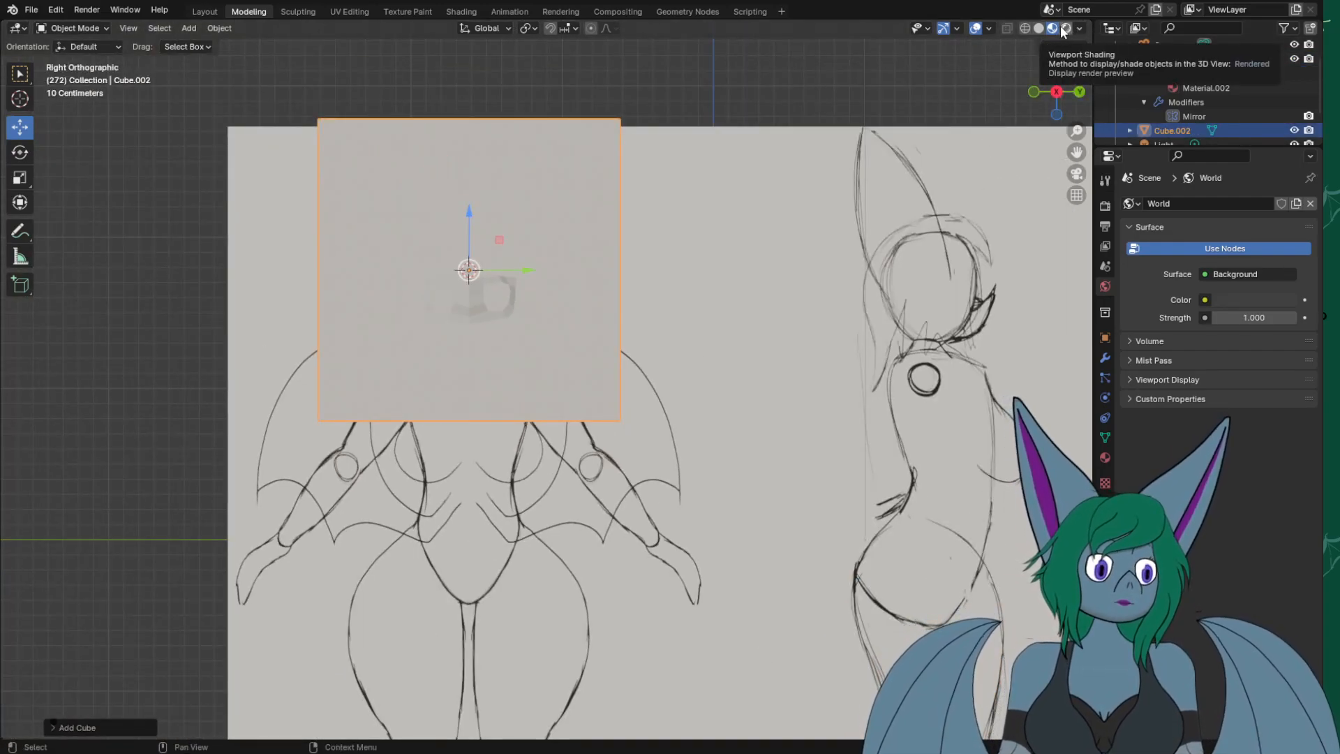
Turn on X-ray and enter Edit Mode for the new cube.
click(1007, 30)
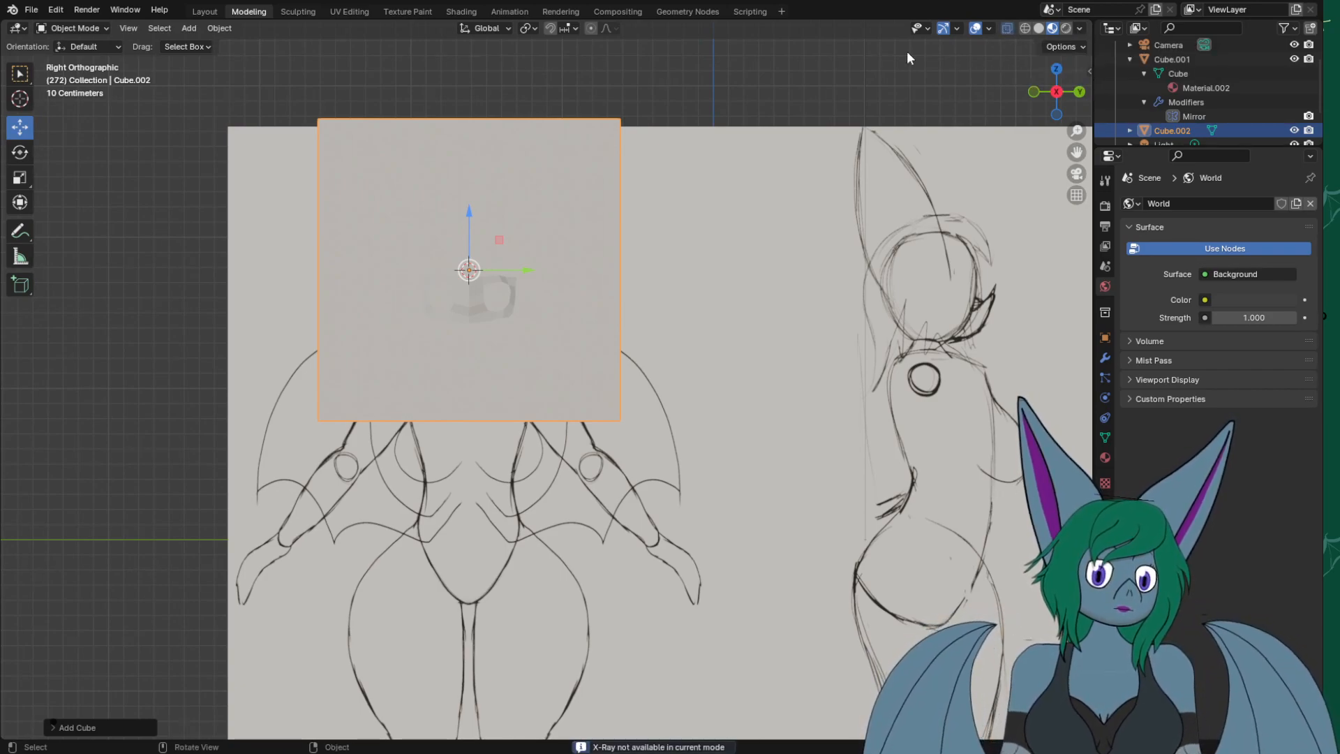
scroll(414, 275, up, 3)
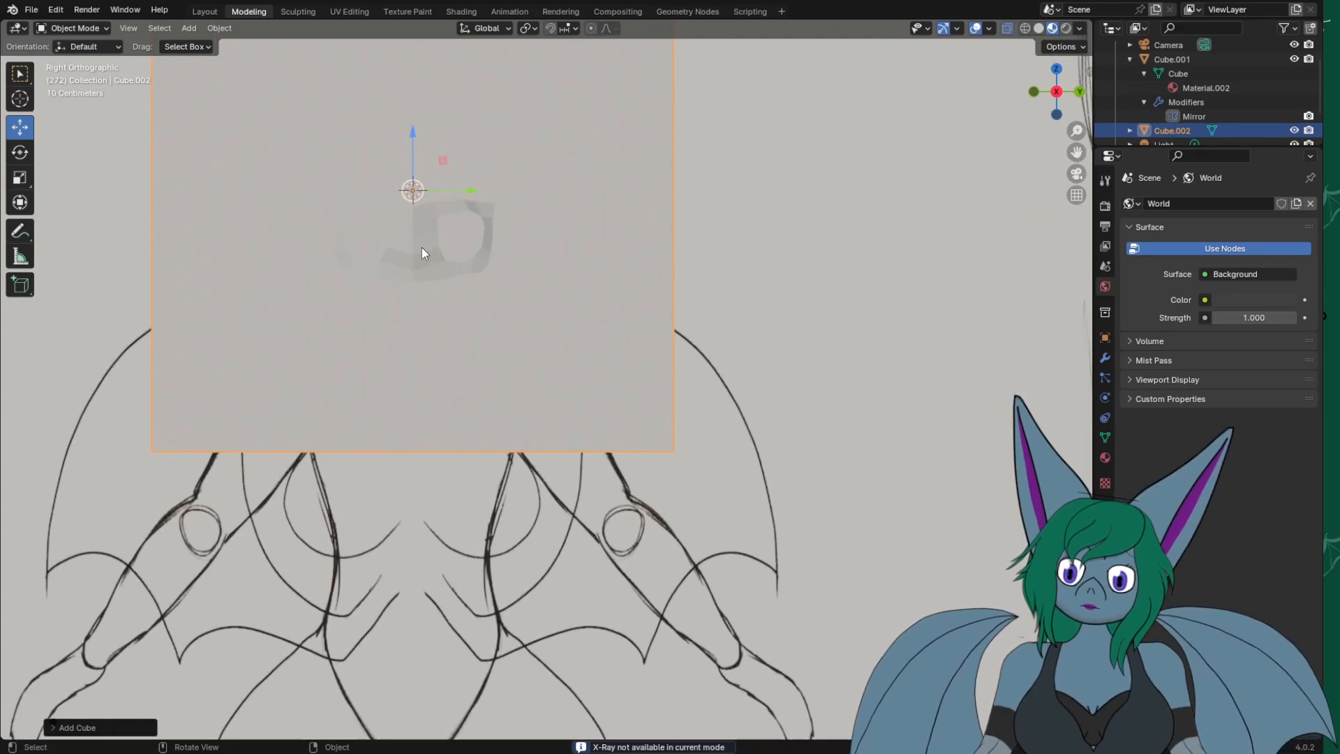
scroll(422, 252, down, 1)
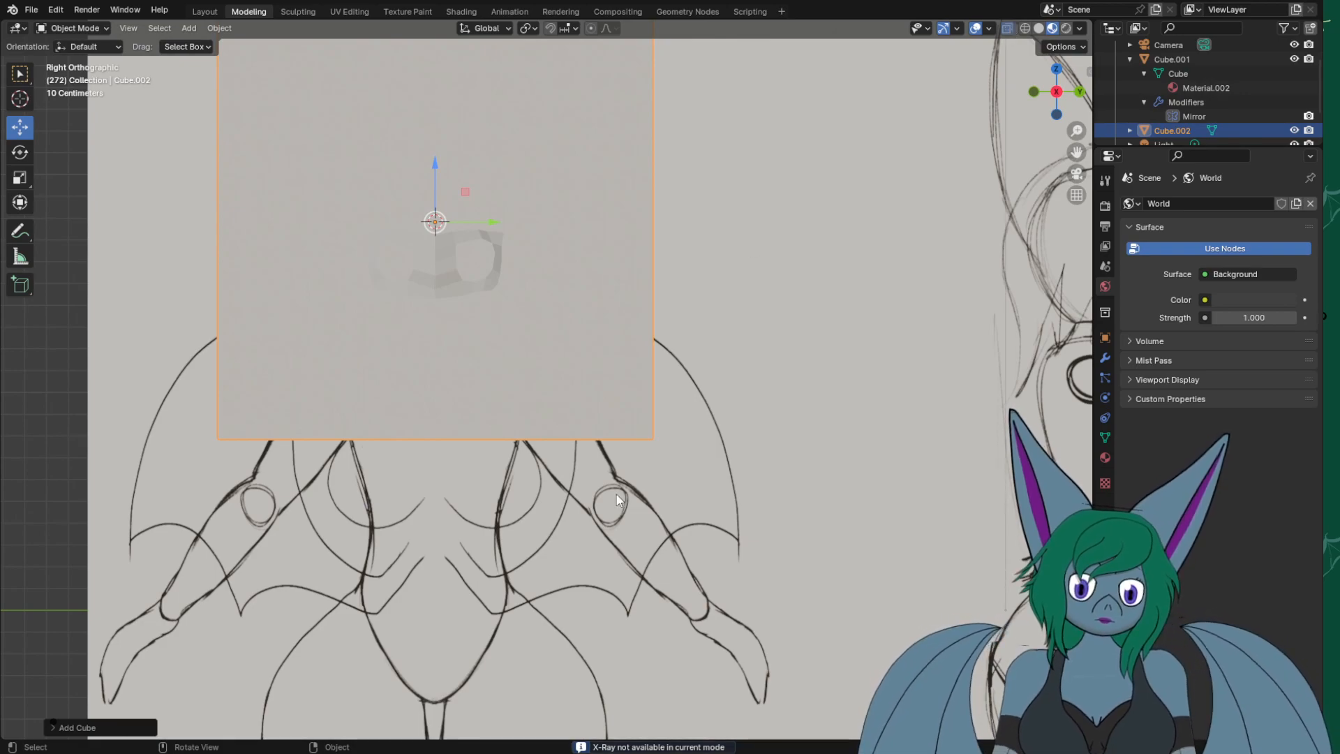
scroll(449, 185, down, 2)
scroll(410, 135, up, 1)
key(Tab)
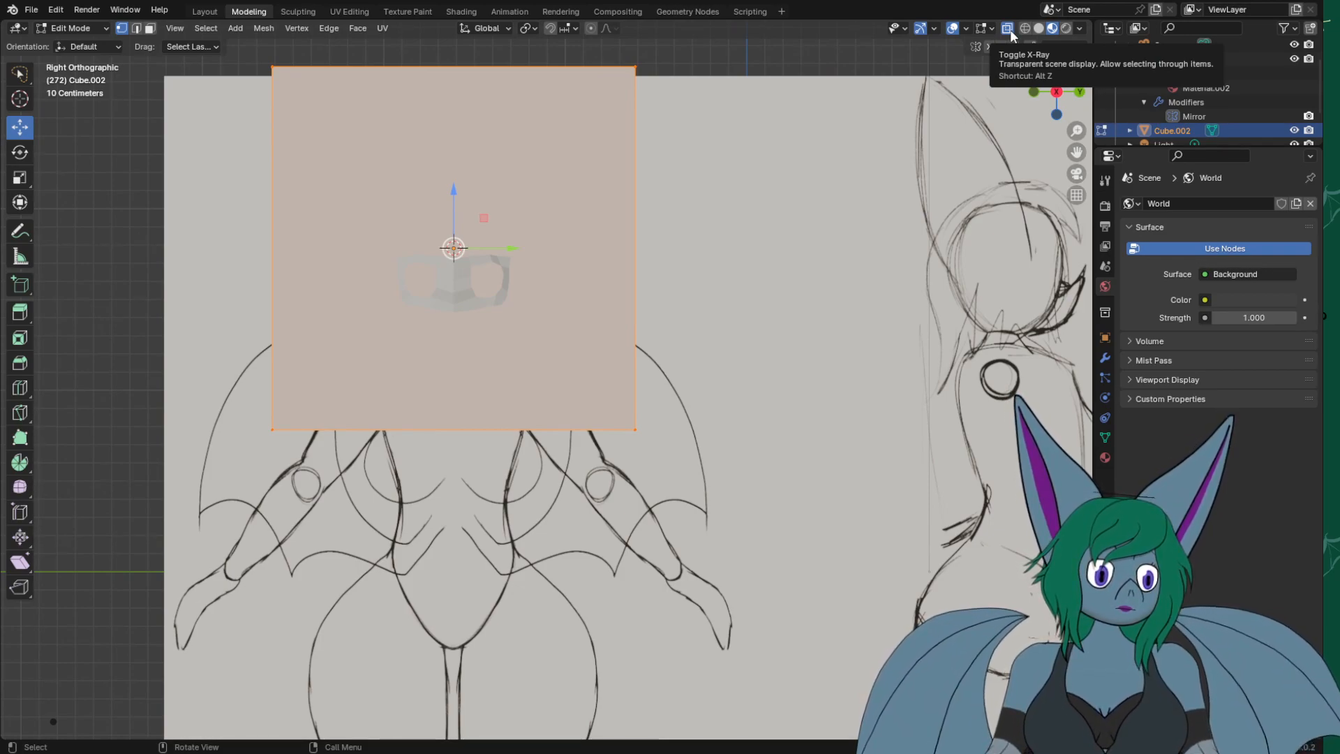
Move the cube's geometry straight down along Z from the head to the torso of the front sketch.
scroll(469, 389, down, 1)
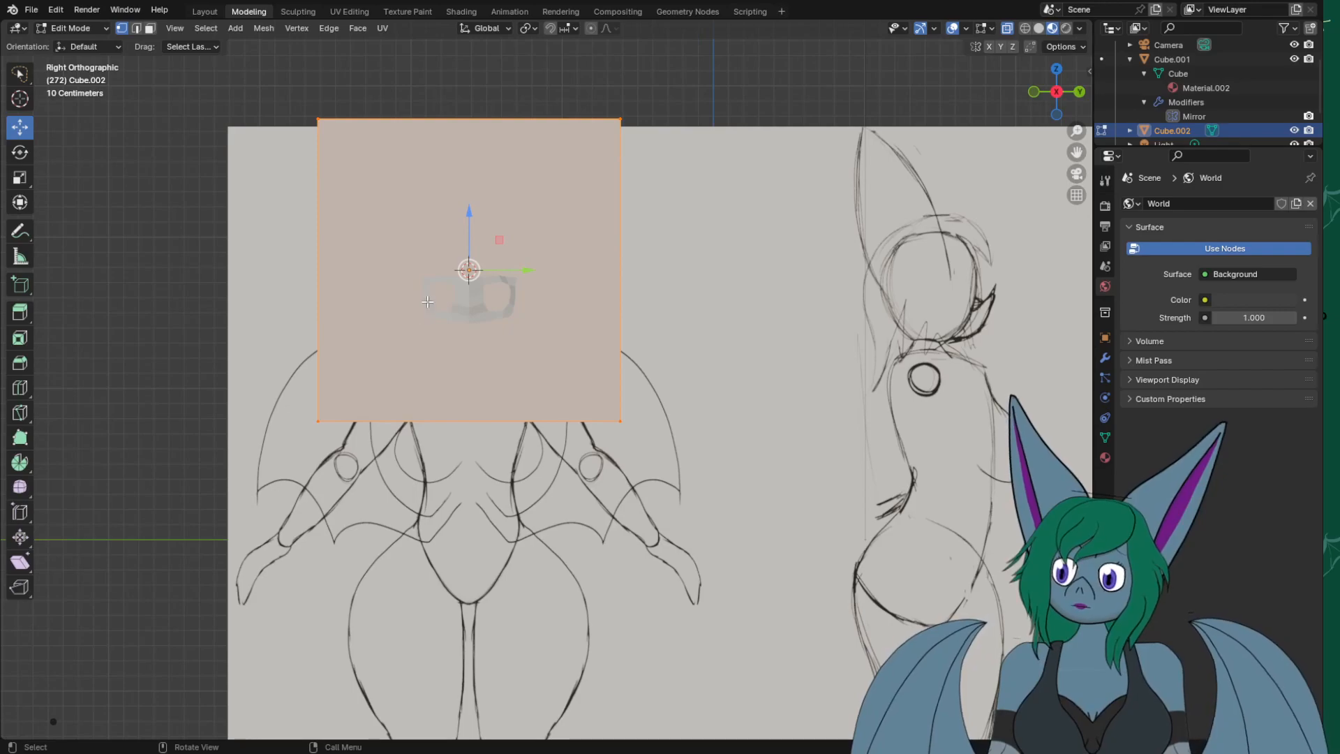
scroll(225, 216, up, 1)
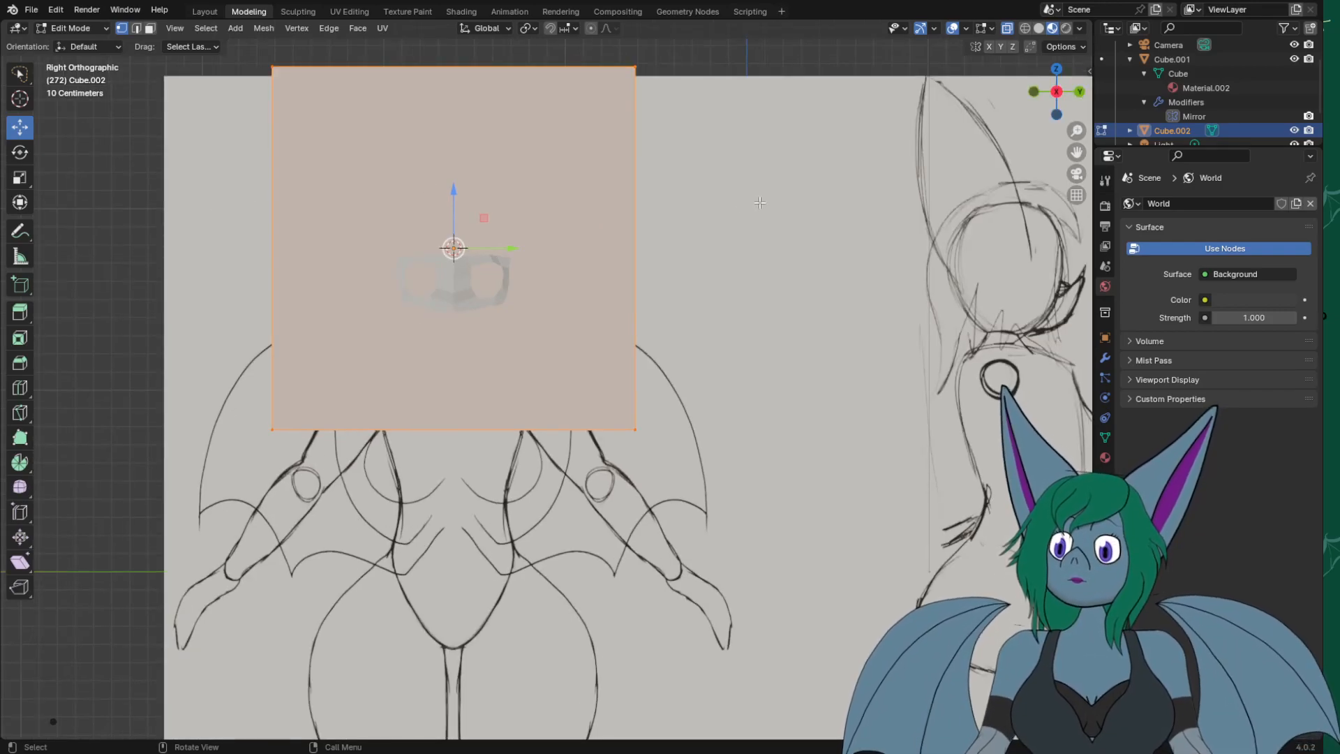
scroll(599, 205, up, 2)
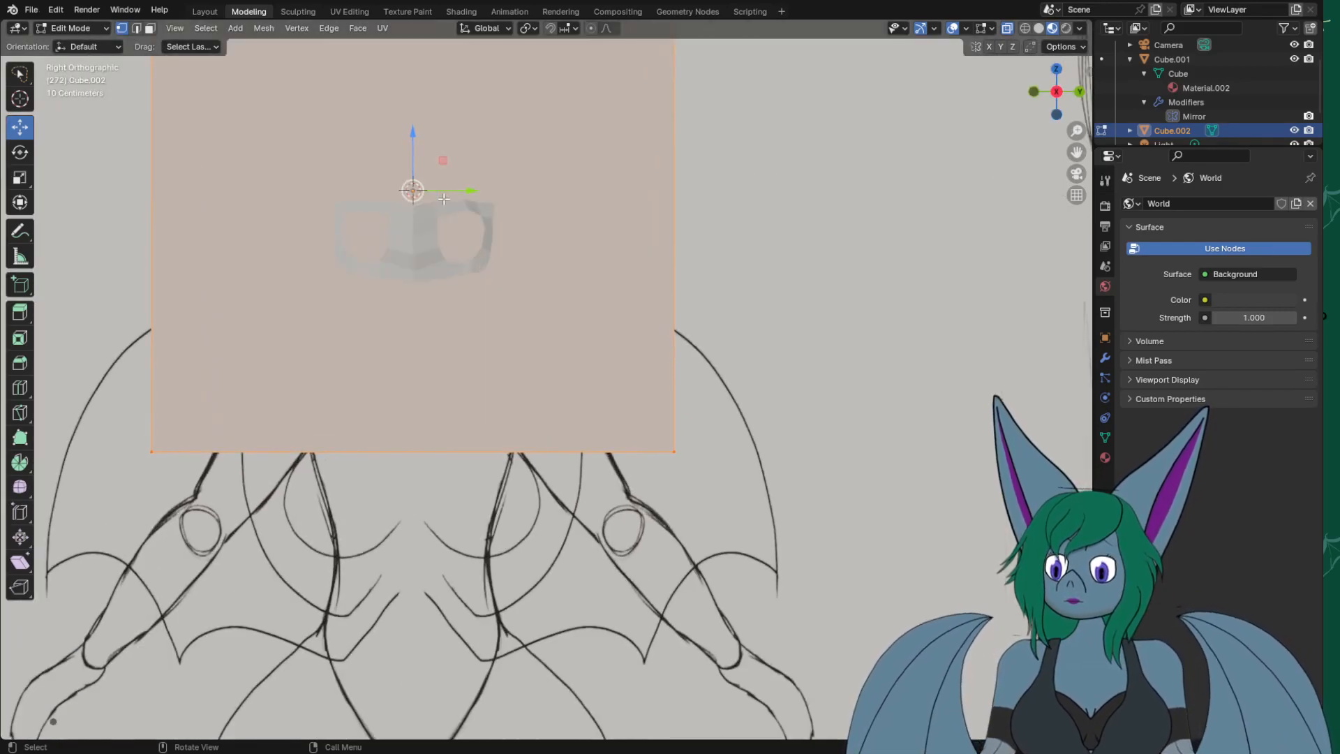
scroll(620, 598, down, 1)
shift+middle_drag(572, 422, 643, 580)
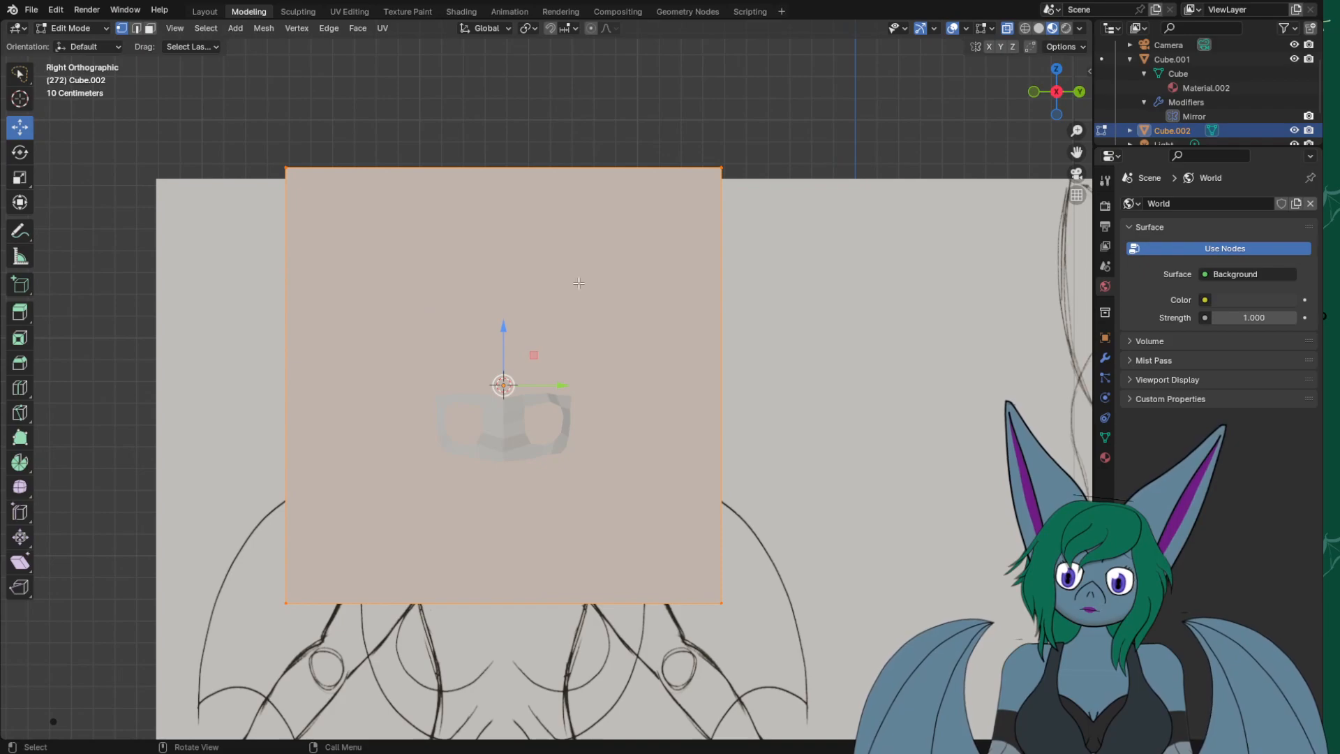
mouse_move(506, 322)
mouse_down()
mouse_move(501, 688)
mouse_move(520, 556)
mouse_move(523, 709)
mouse_move(595, 370)
mouse_move(551, 83)
mouse_move(555, 686)
mouse_up()
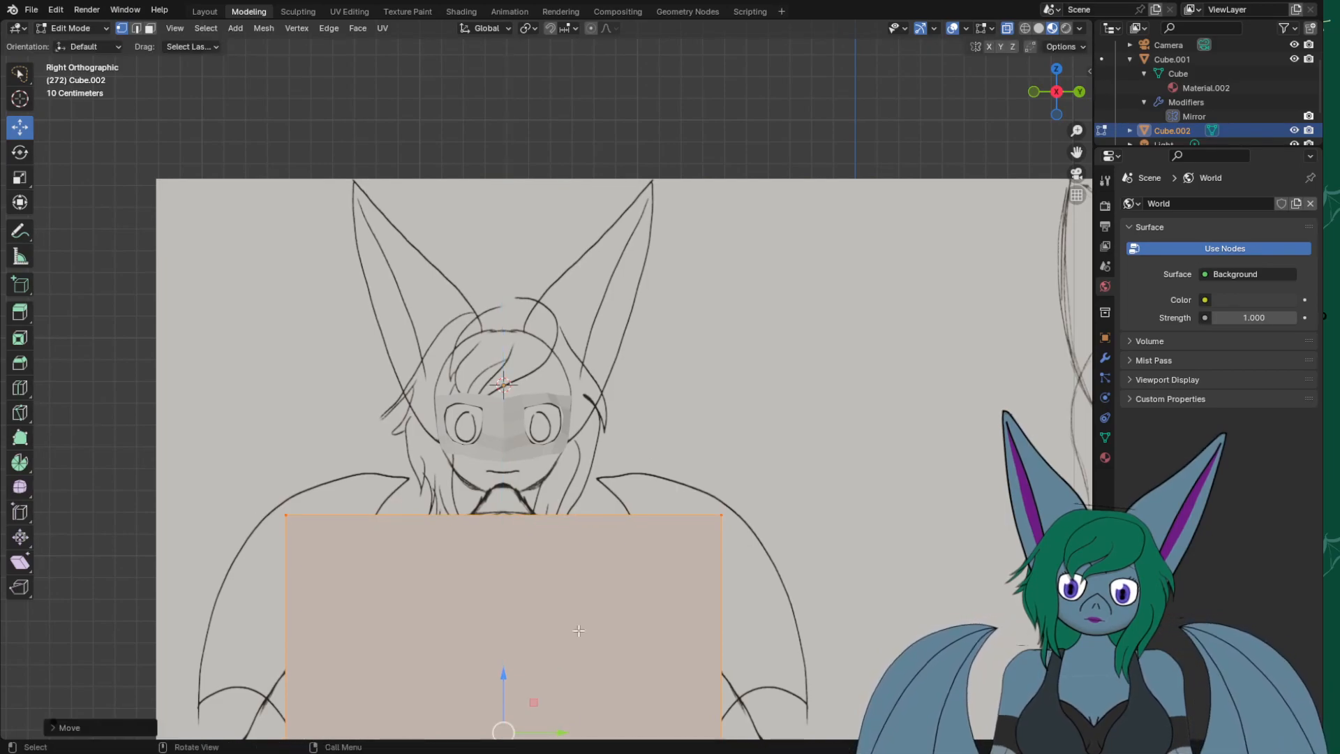
scroll(643, 374, down, 4)
scroll(598, 725, up, 1)
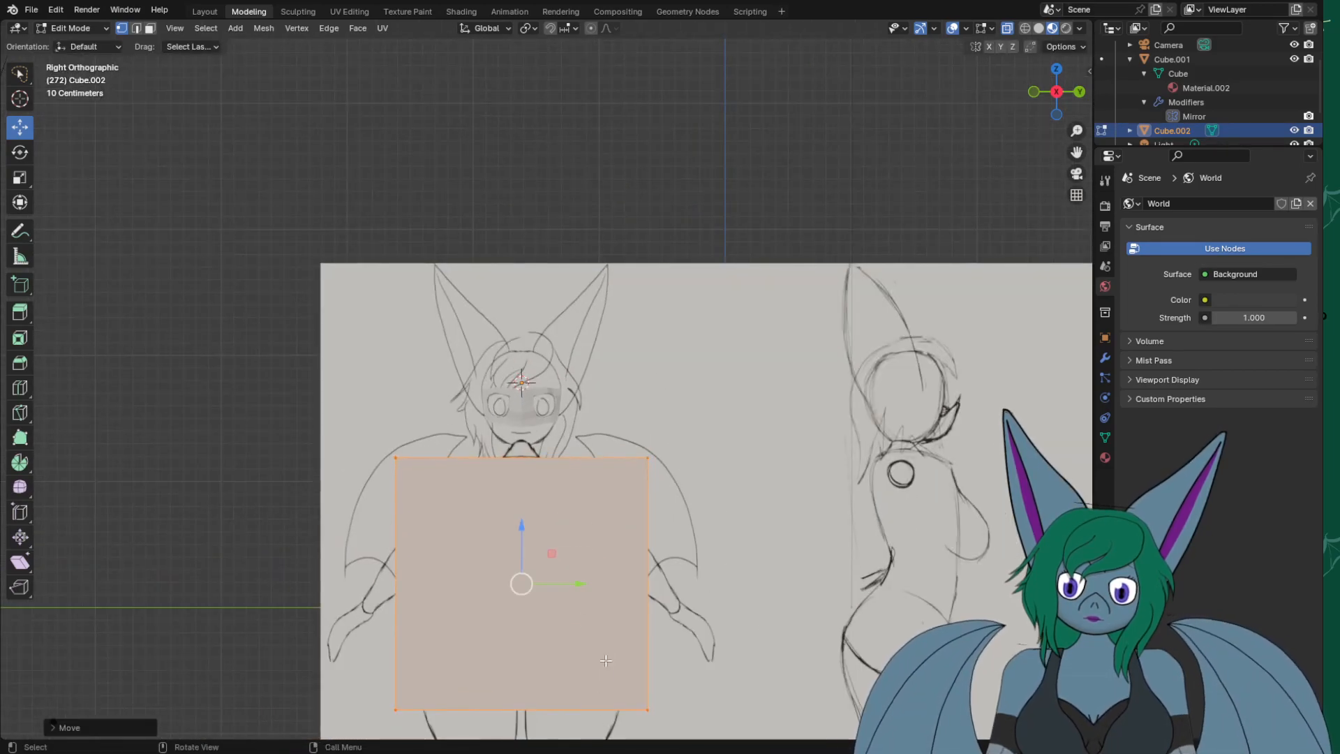
key(s)
key(x)
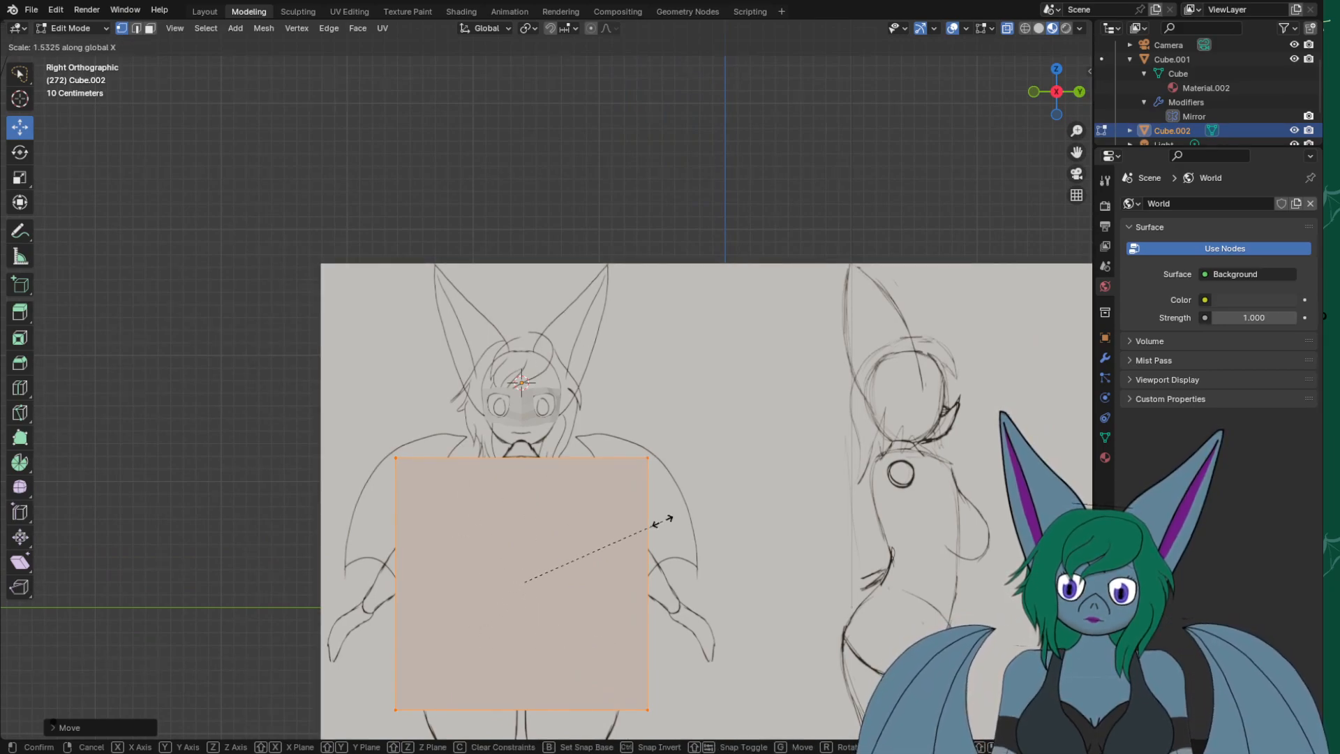
key(Escape)
Scale the cube down uniformly to the sketch's waist width and raise it along Z to the chest area.
key(s)
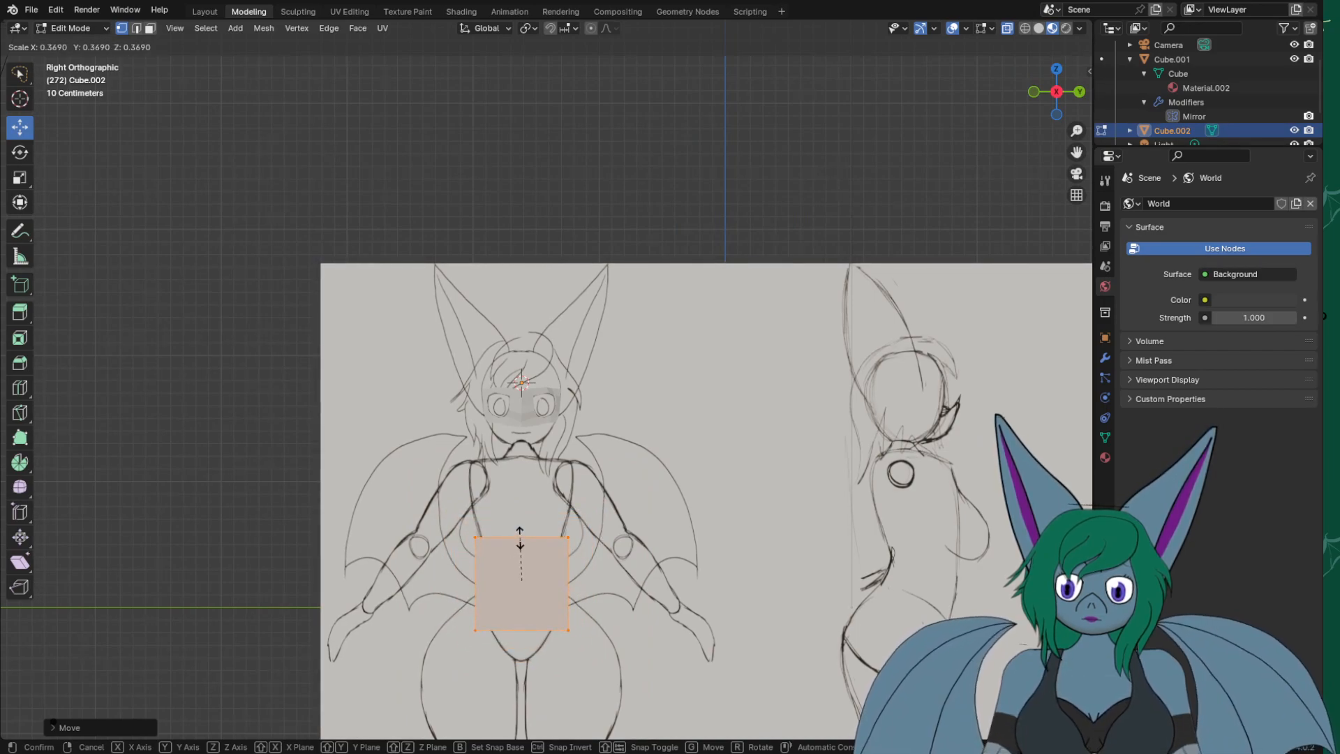
click(509, 547)
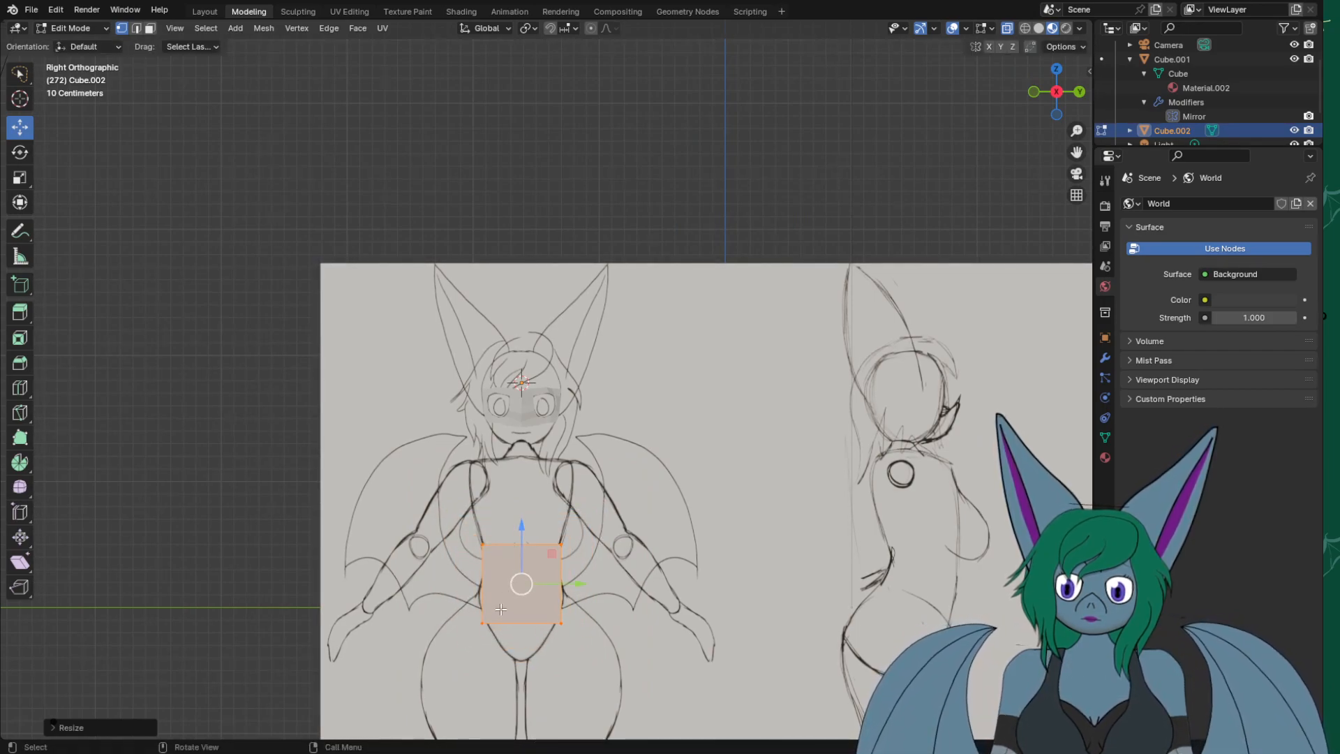
scroll(503, 603, up, 2)
shift+middle_drag(557, 477, 578, 338)
drag(529, 479, 529, 418)
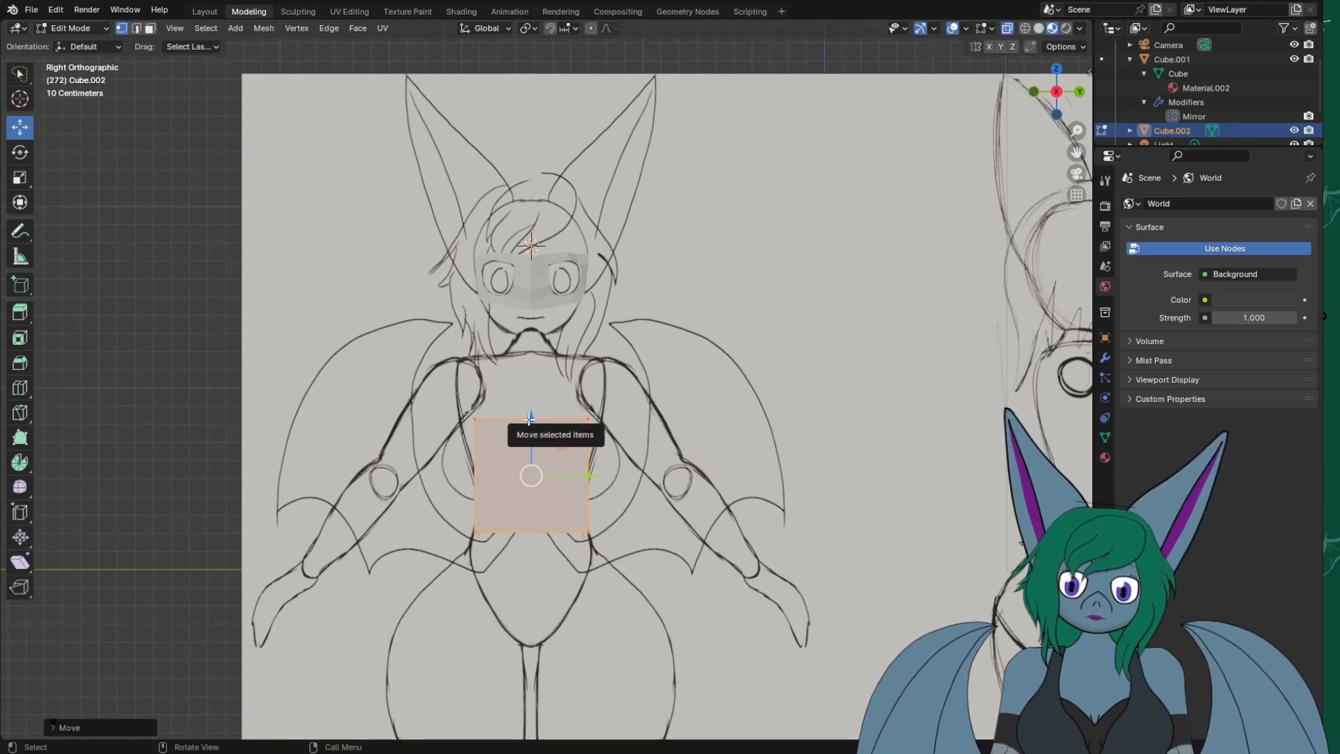
Stretch the box along Z to about 2.66 times its height and lower it over the torso.
key(s)
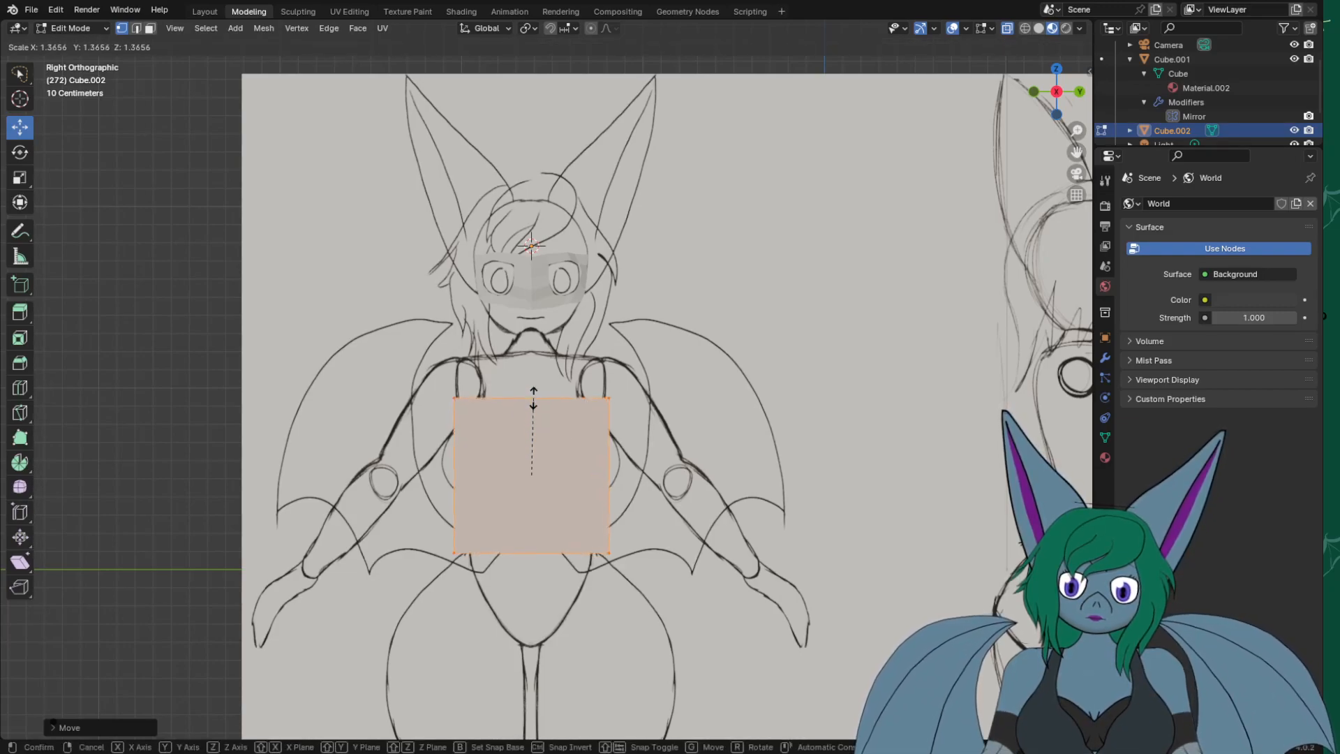
key(z)
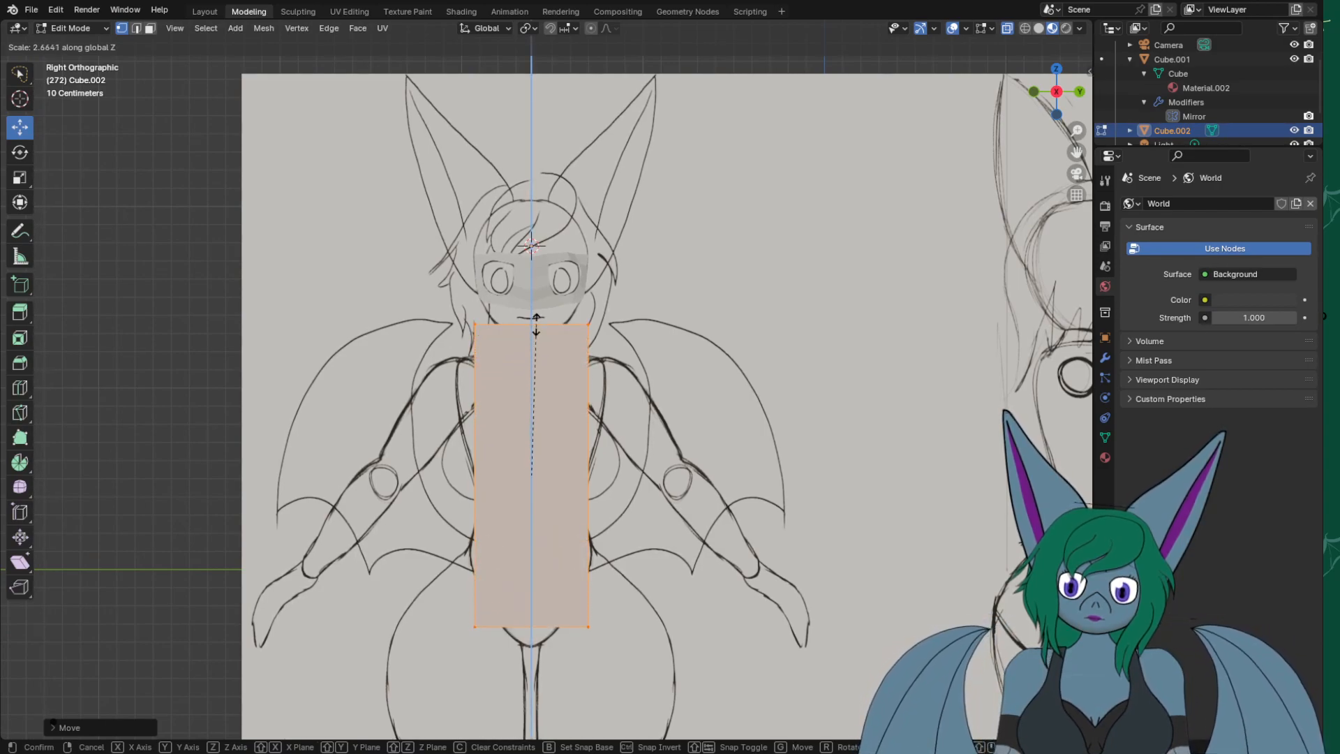
click(536, 323)
drag(536, 439, 533, 454)
Shorten the torso box slightly along Z and lower it so its upper edge meets the sketch's shoulder line.
key(s)
key(z)
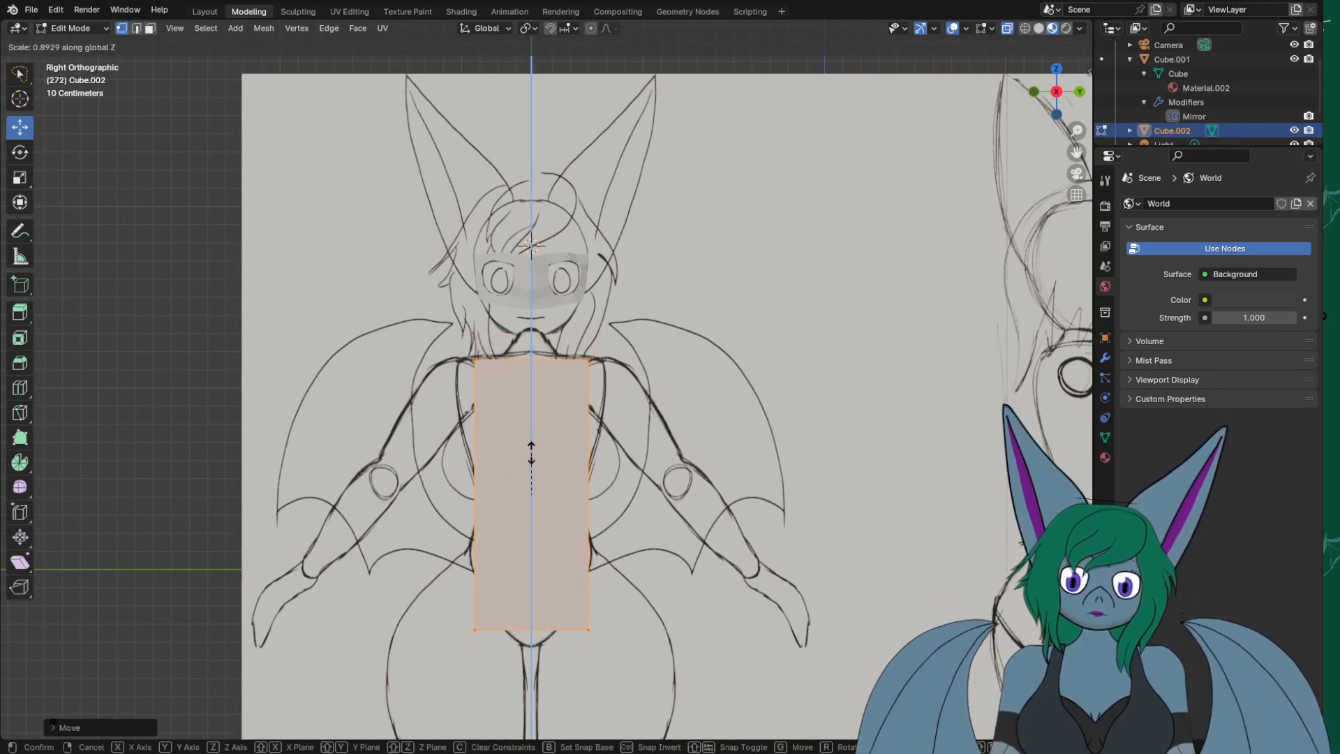
click(531, 449)
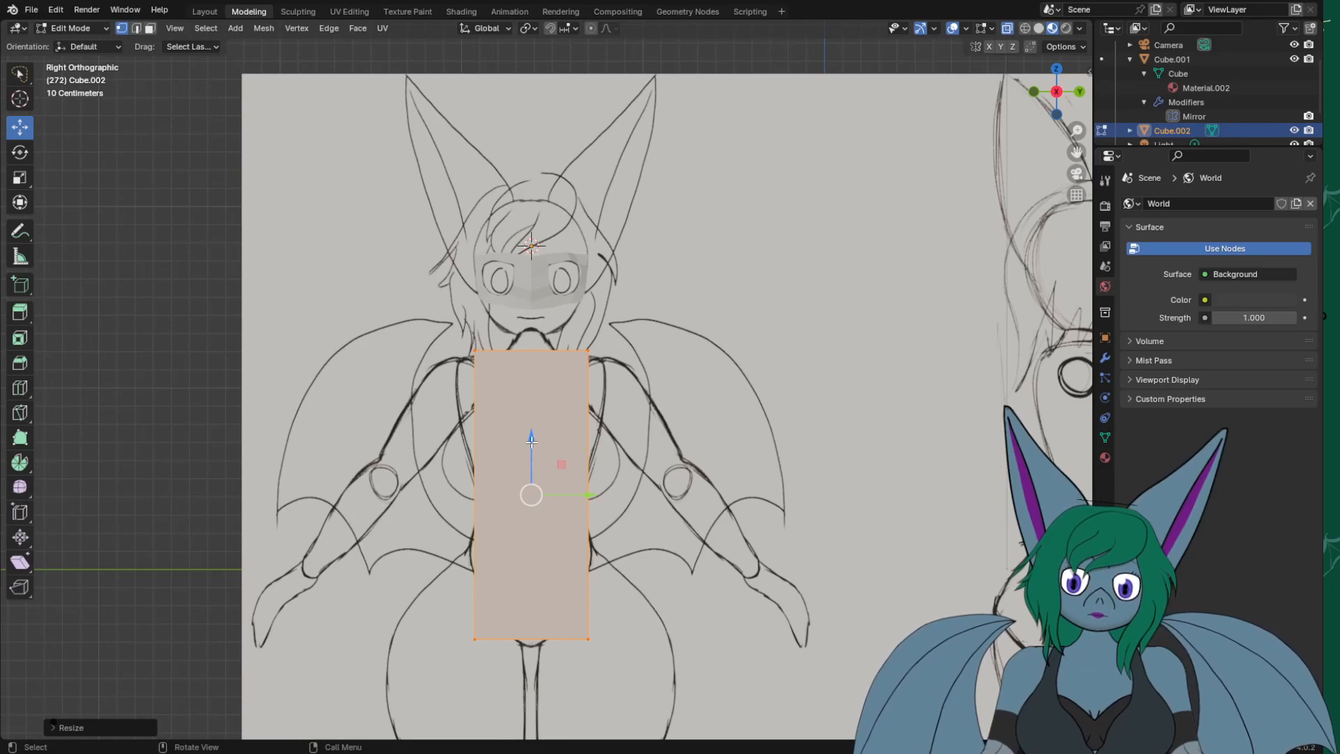
drag(531, 442, 534, 454)
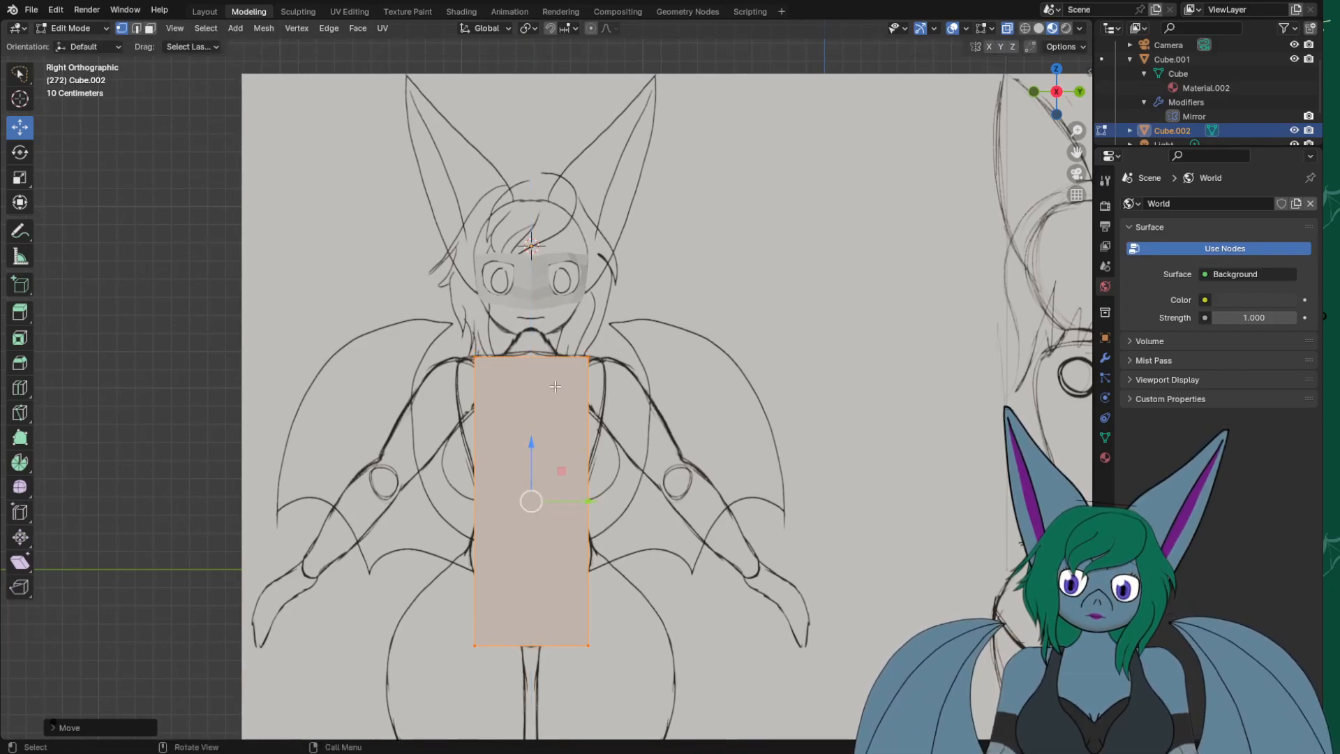
Inspect the torso box in perspective and compare it with the side-profile sketch in Front Orthographic view.
scroll(482, 356, up, 3)
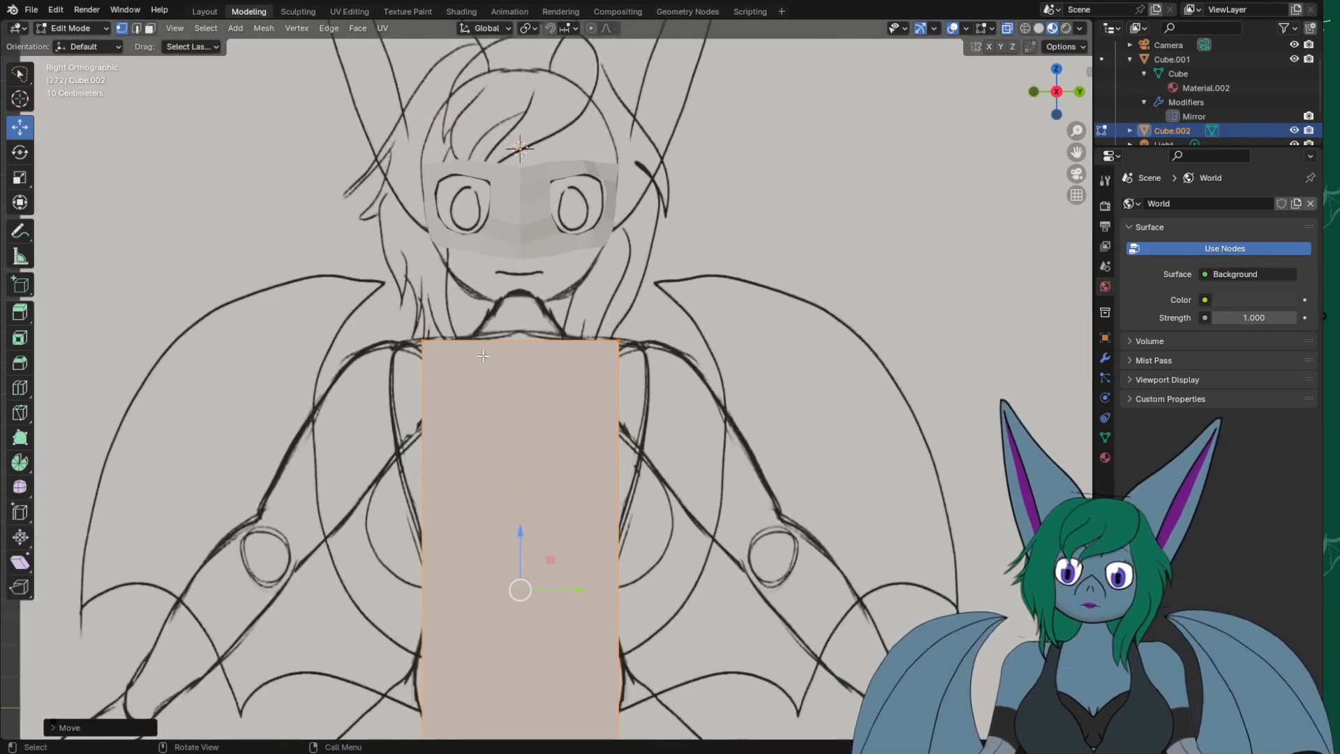
middle_drag(578, 346, 759, 360)
middle_drag(512, 395, 578, 380)
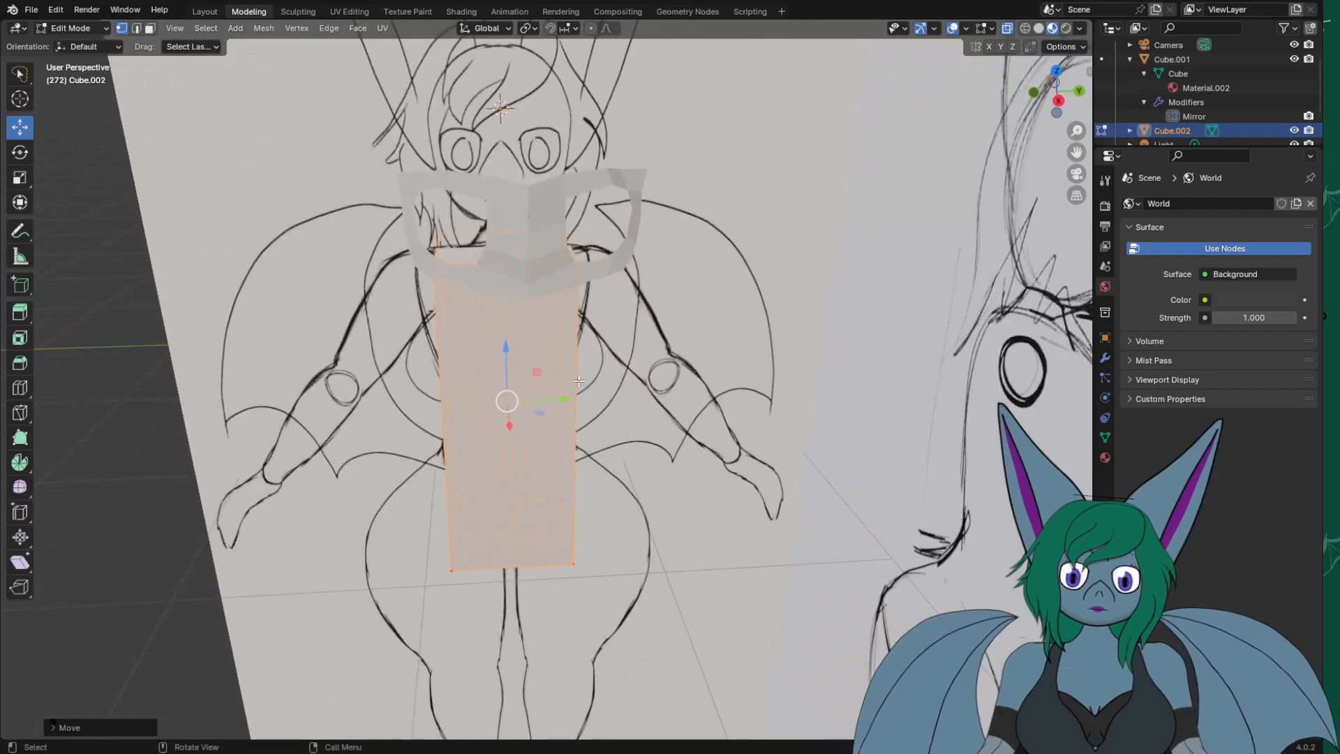
key(KP_3)
key(KP_1)
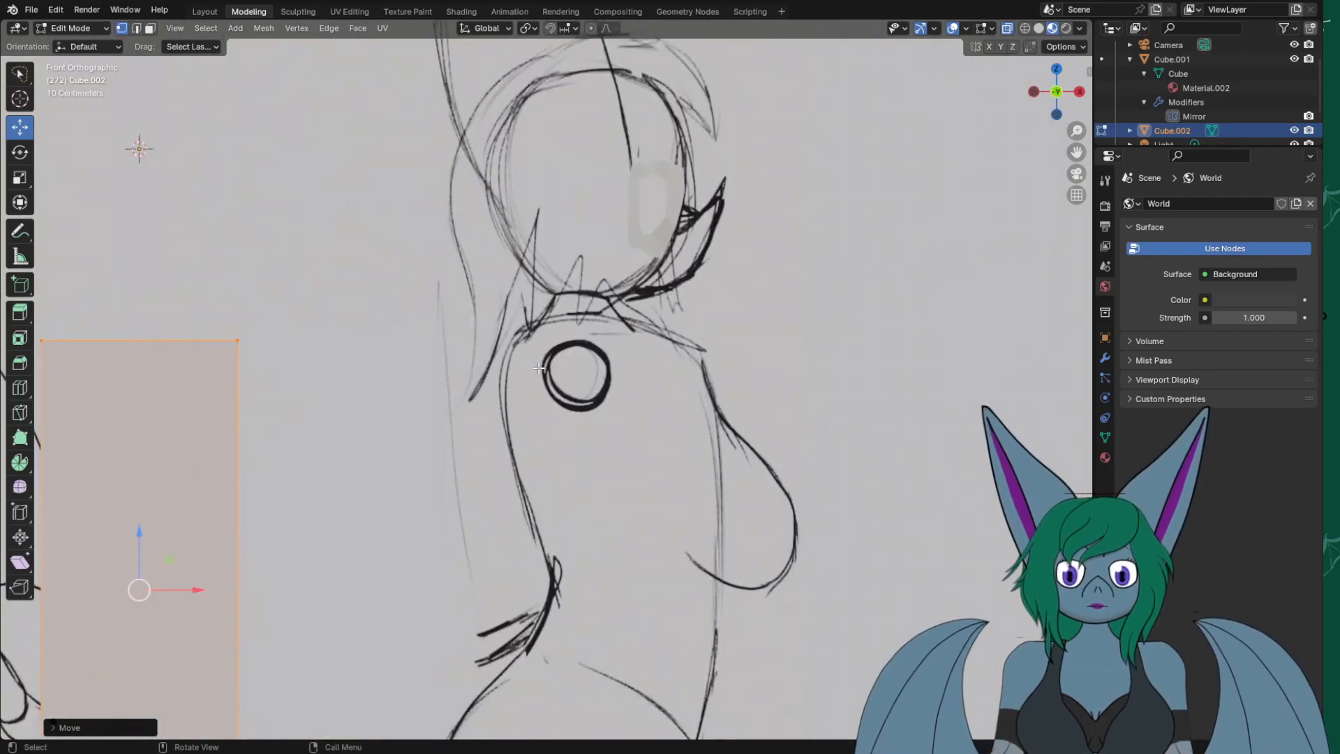
scroll(390, 462, down, 2)
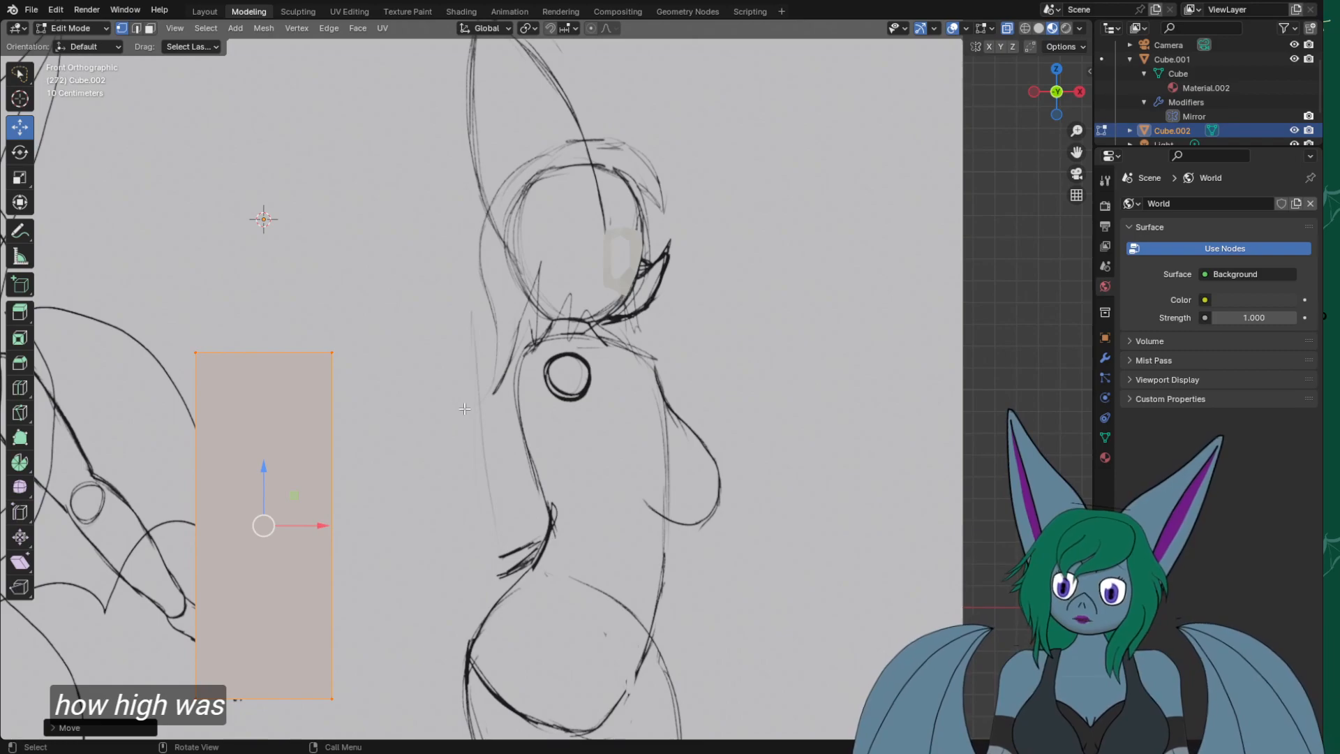
Increase the gizmo size in the preferences and toggle the viewport gizmo display.
click(32, 10)
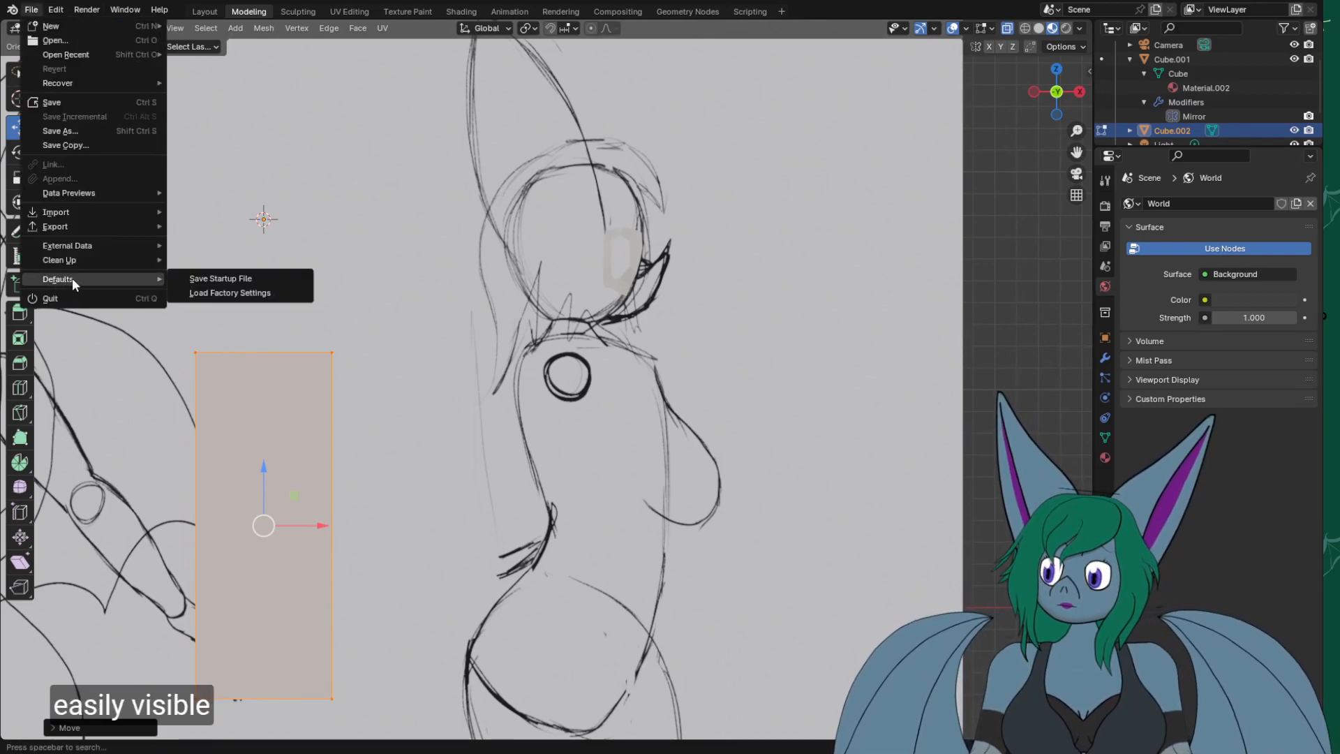
mouse_move(77, 212)
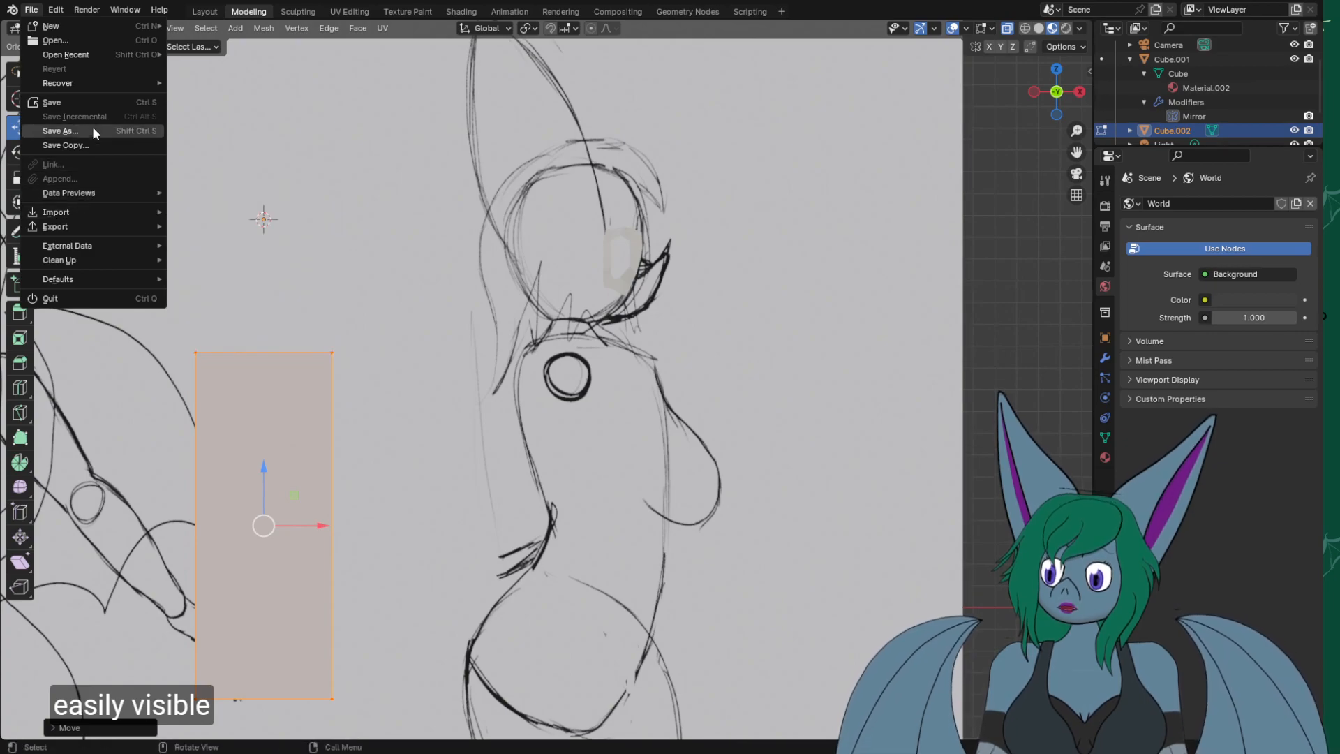
click(35, 9)
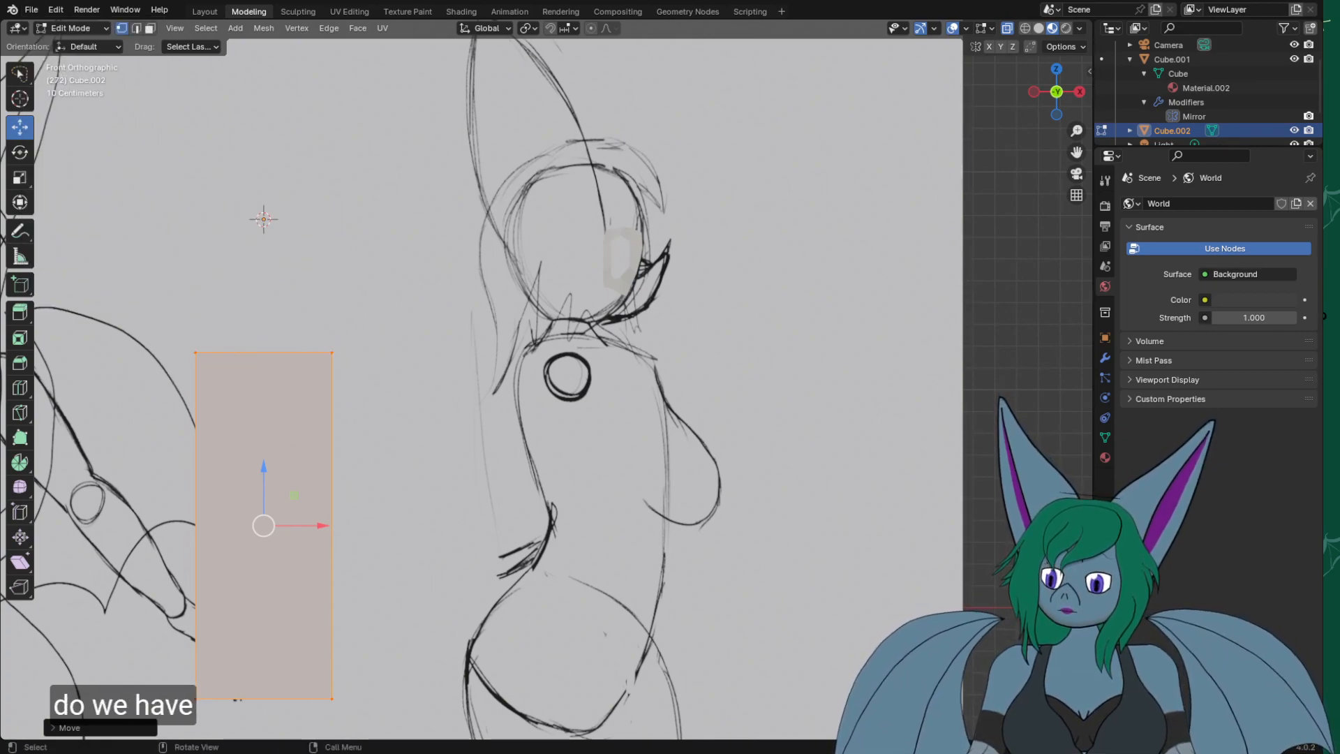
click(55, 10)
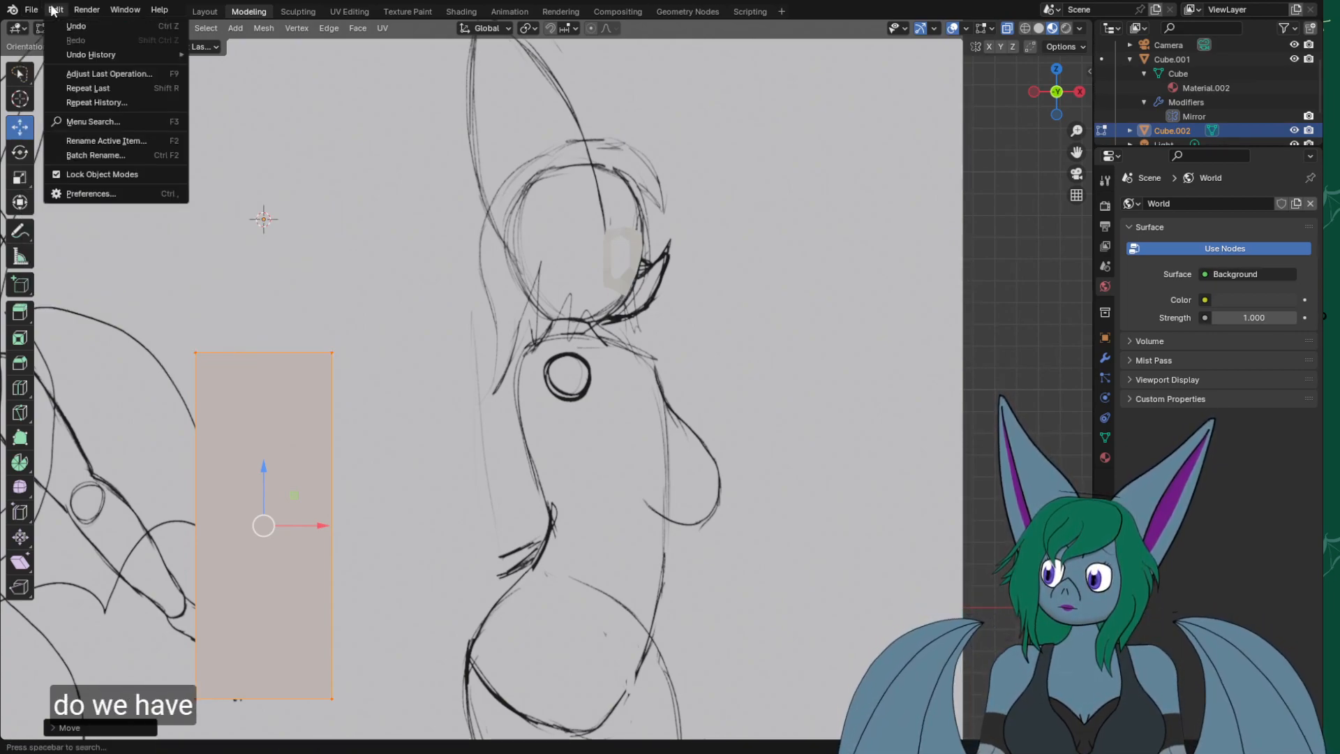
click(90, 195)
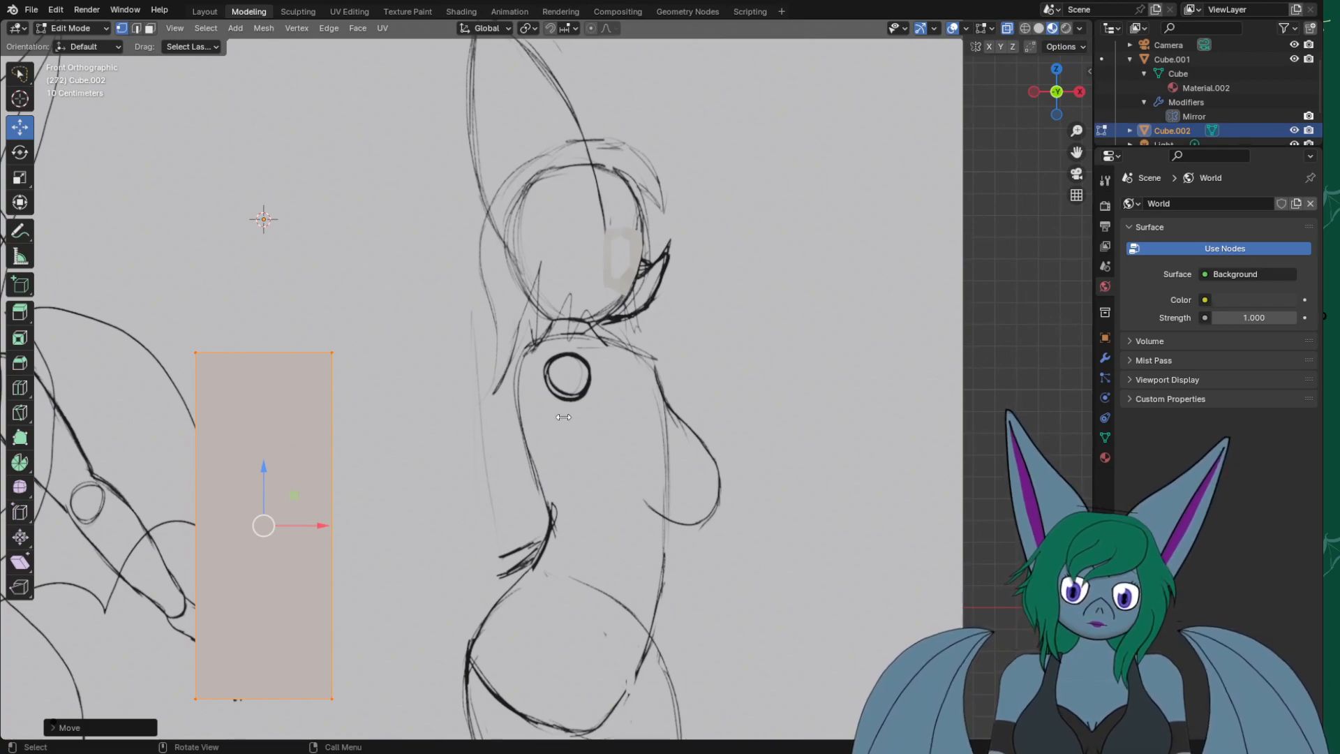
drag(589, 412, 762, 412)
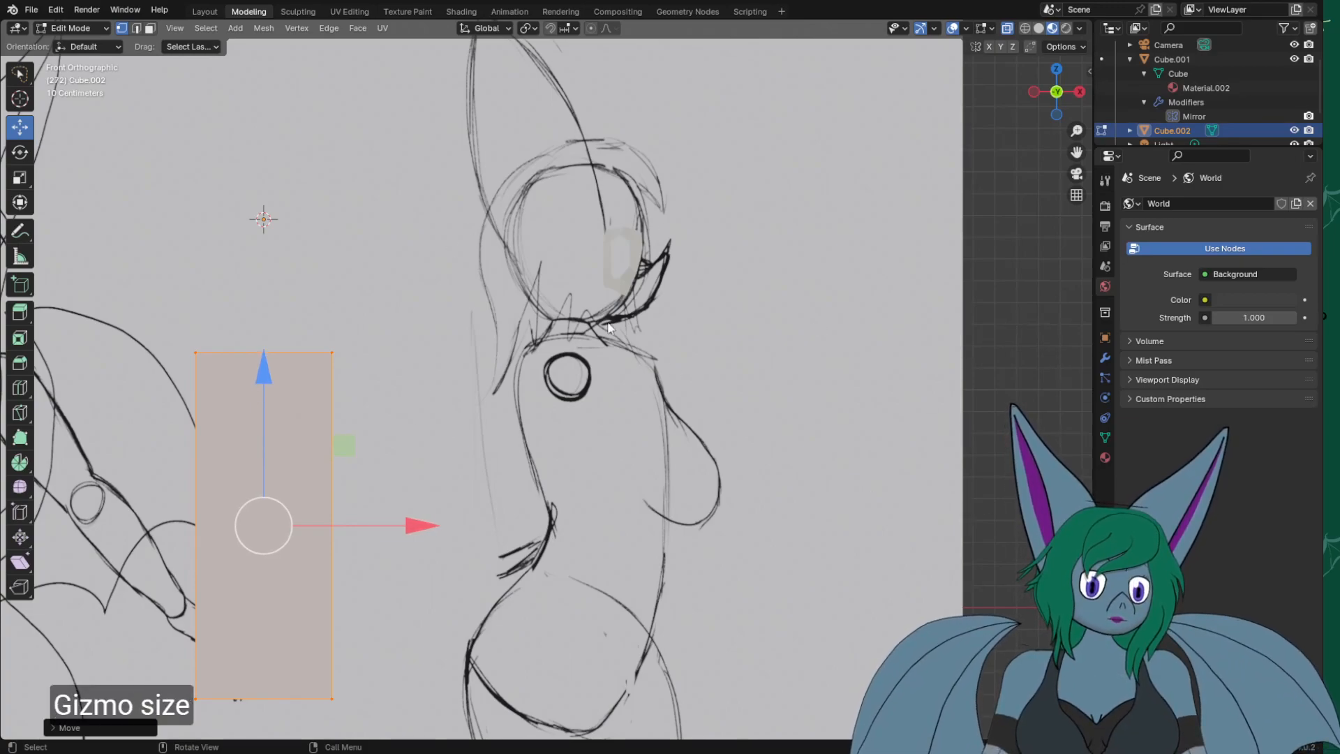
key(ctrl+grave)
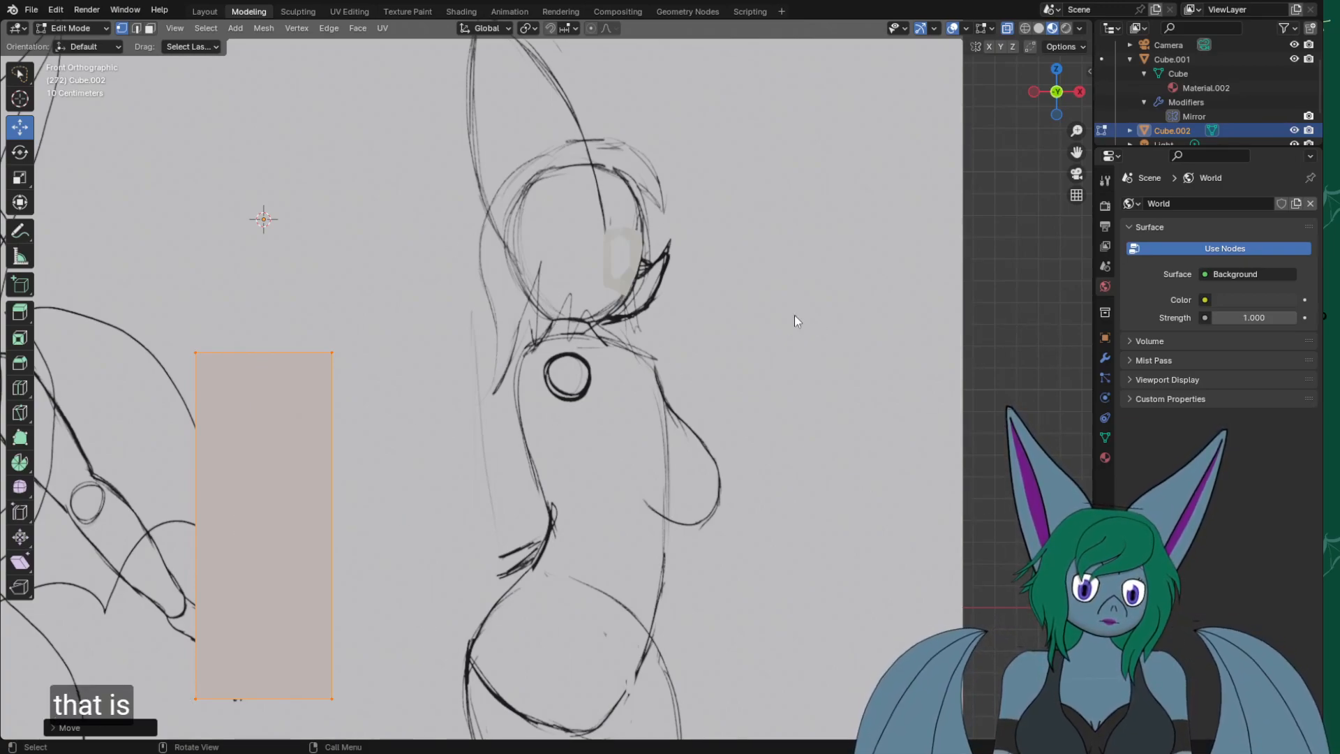
Turn the viewport gizmos back on, save, and move the torso box along X over the side-profile sketch's torso.
key(ctrl+grave)
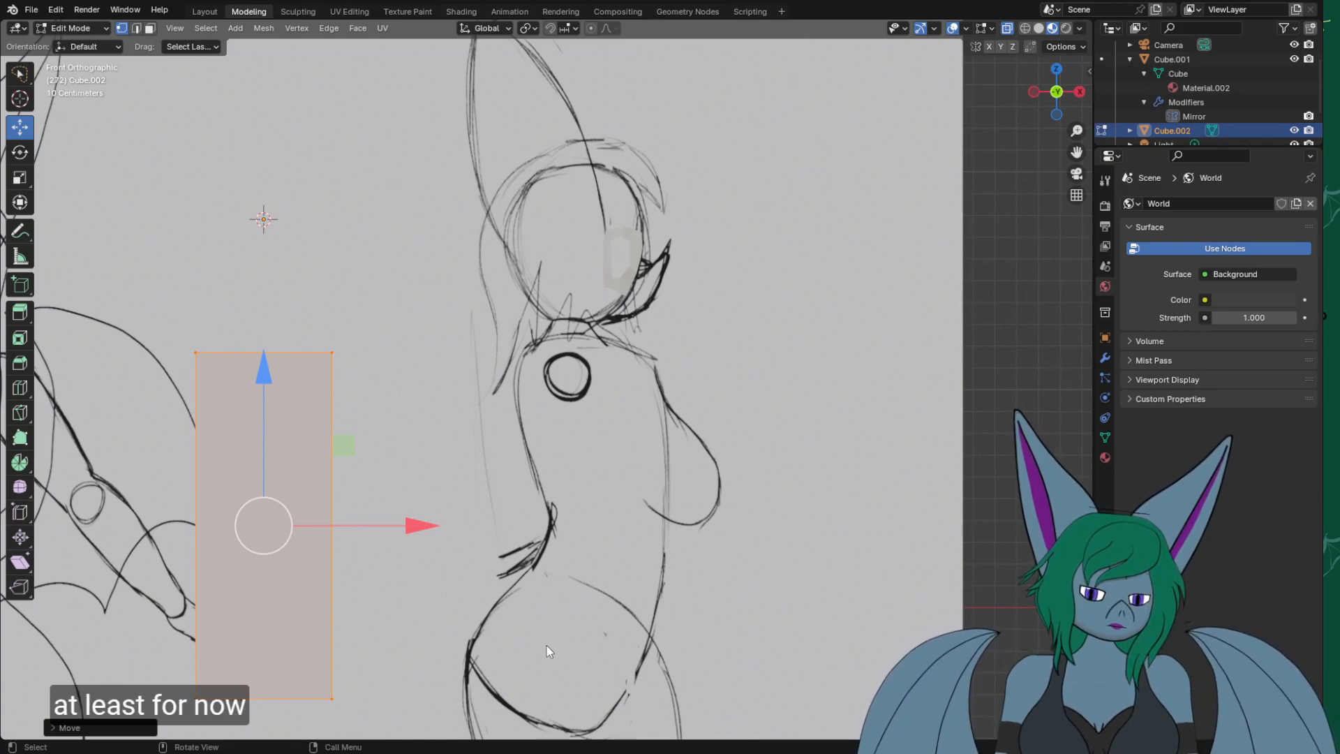
key(ctrl+s)
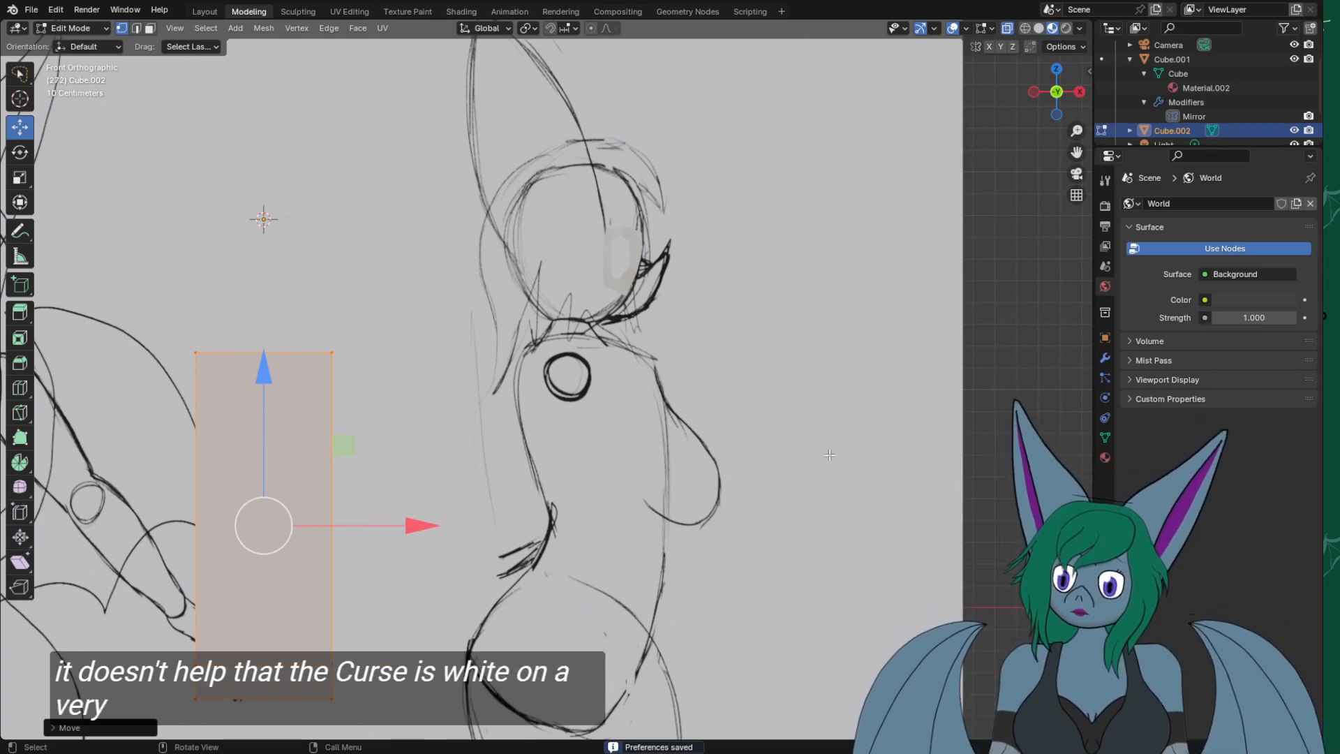
scroll(852, 442, down, 3)
scroll(415, 520, up, 3)
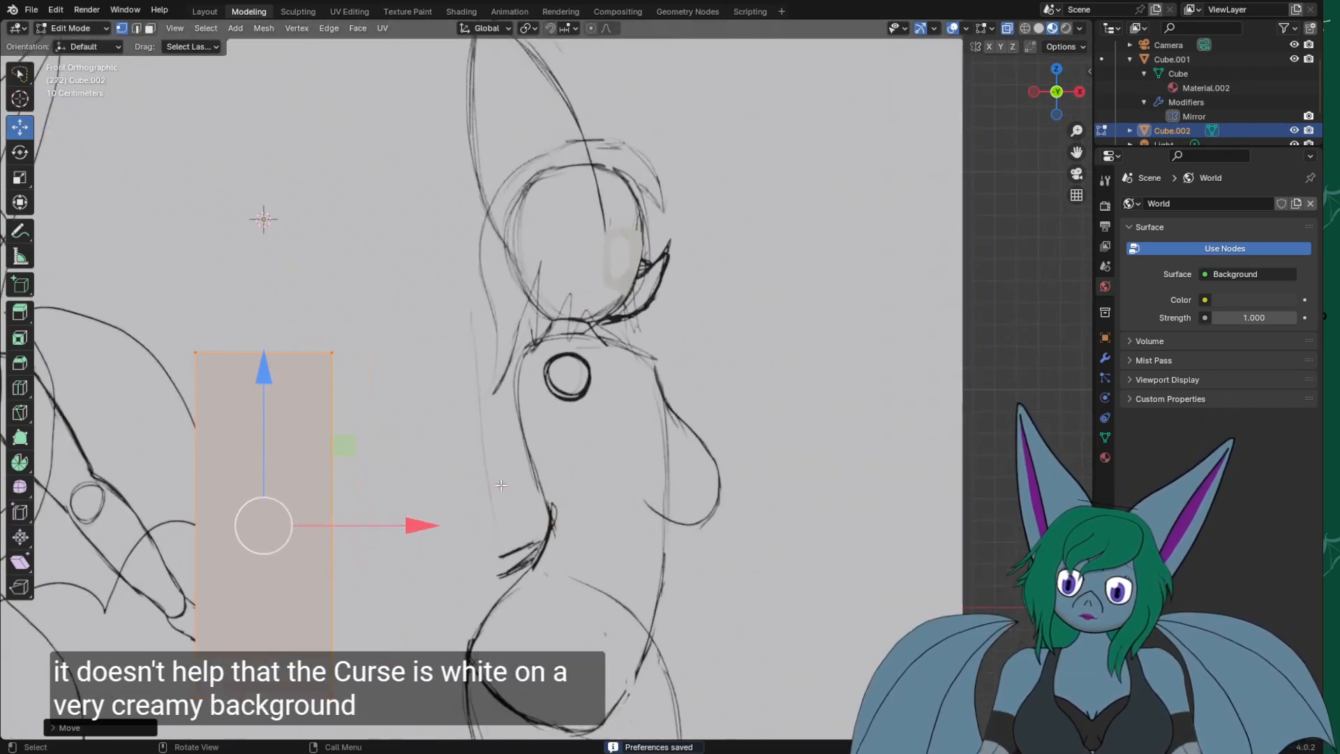
drag(419, 523, 758, 531)
scroll(758, 531, down, 1)
scroll(697, 530, down, 3)
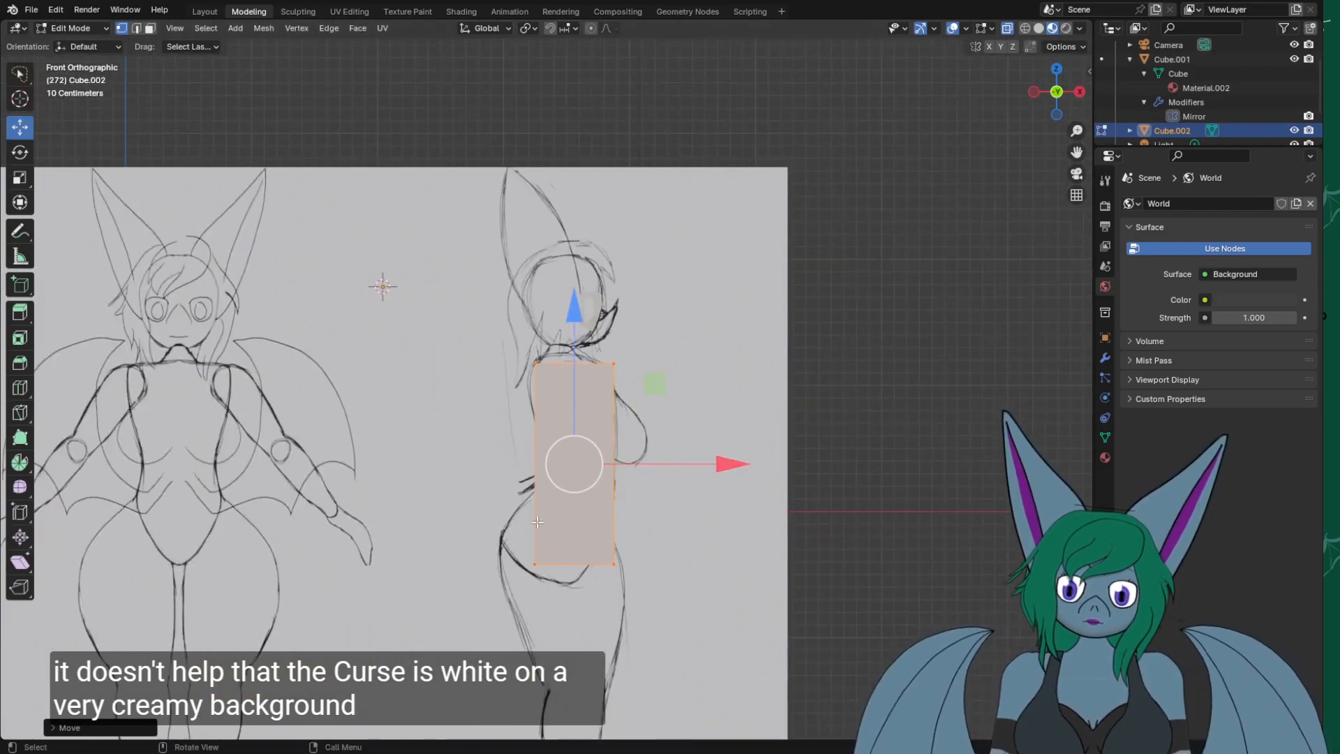
scroll(537, 522, up, 3)
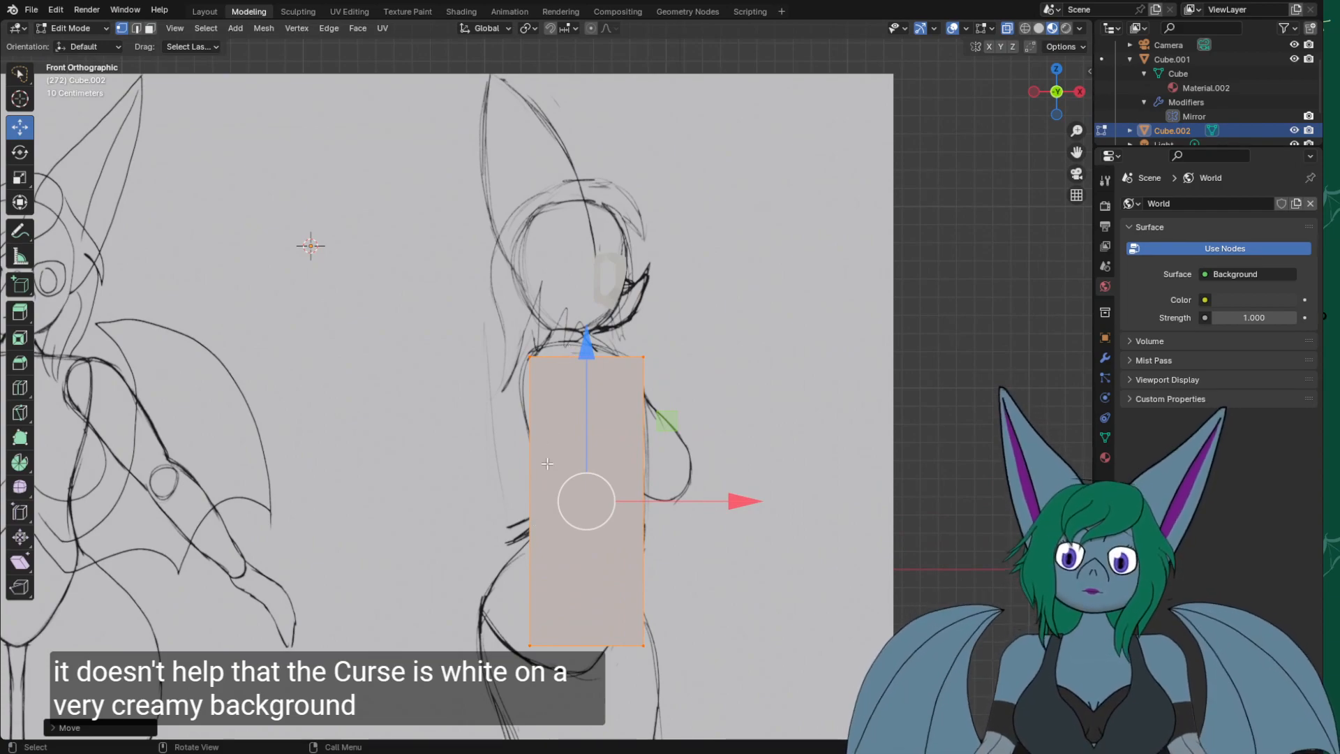
Switch the torso box to edge selection and inspect it against both sketches in perspective.
middle_drag(710, 363, 801, 312)
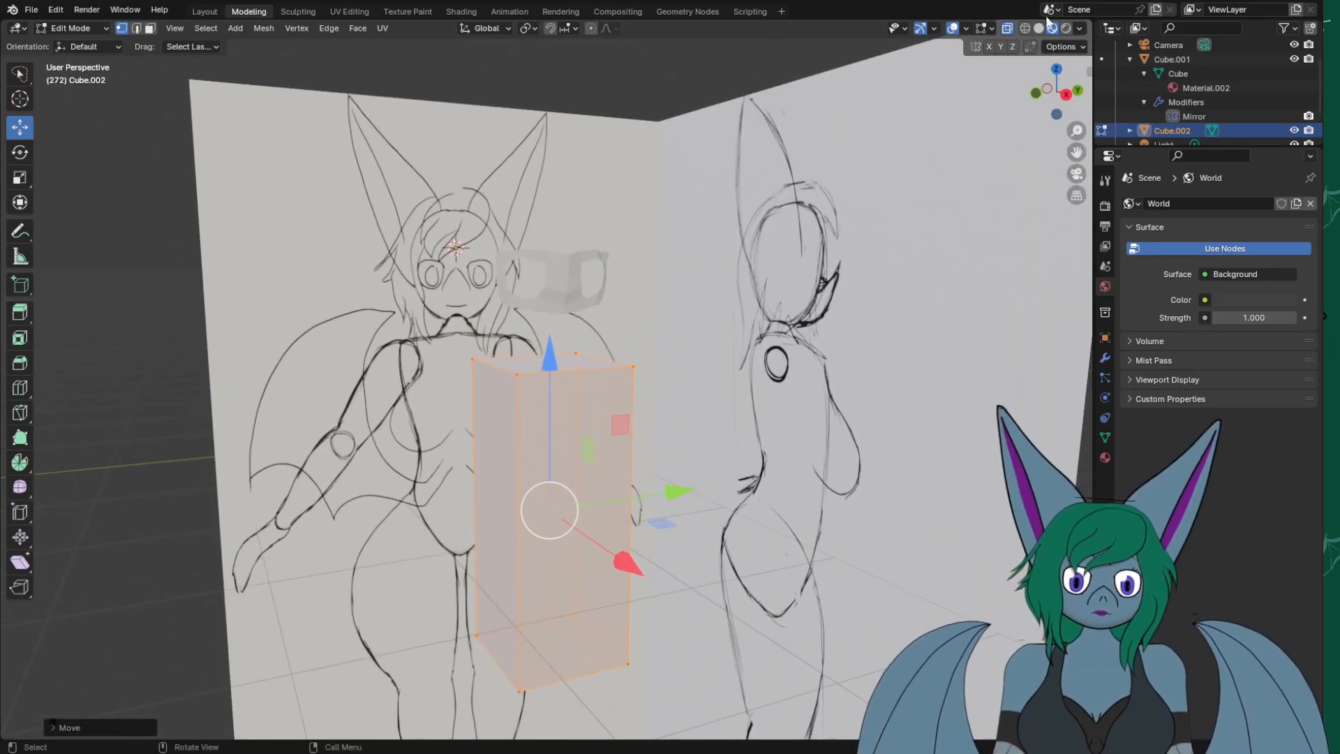
mouse_move(628, 334)
middle_down()
mouse_move(639, 332)
mouse_move(593, 332)
mouse_move(640, 337)
middle_up()
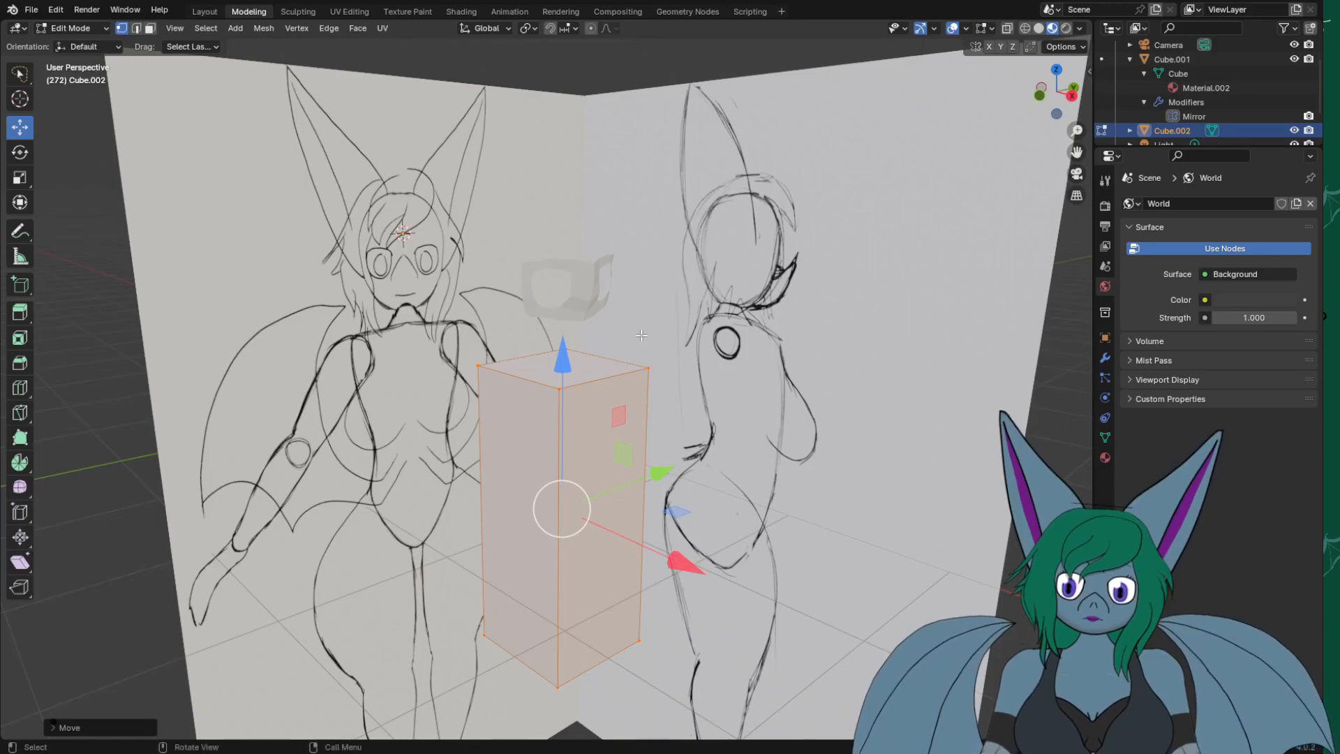
key(Tab)
key(Tab)
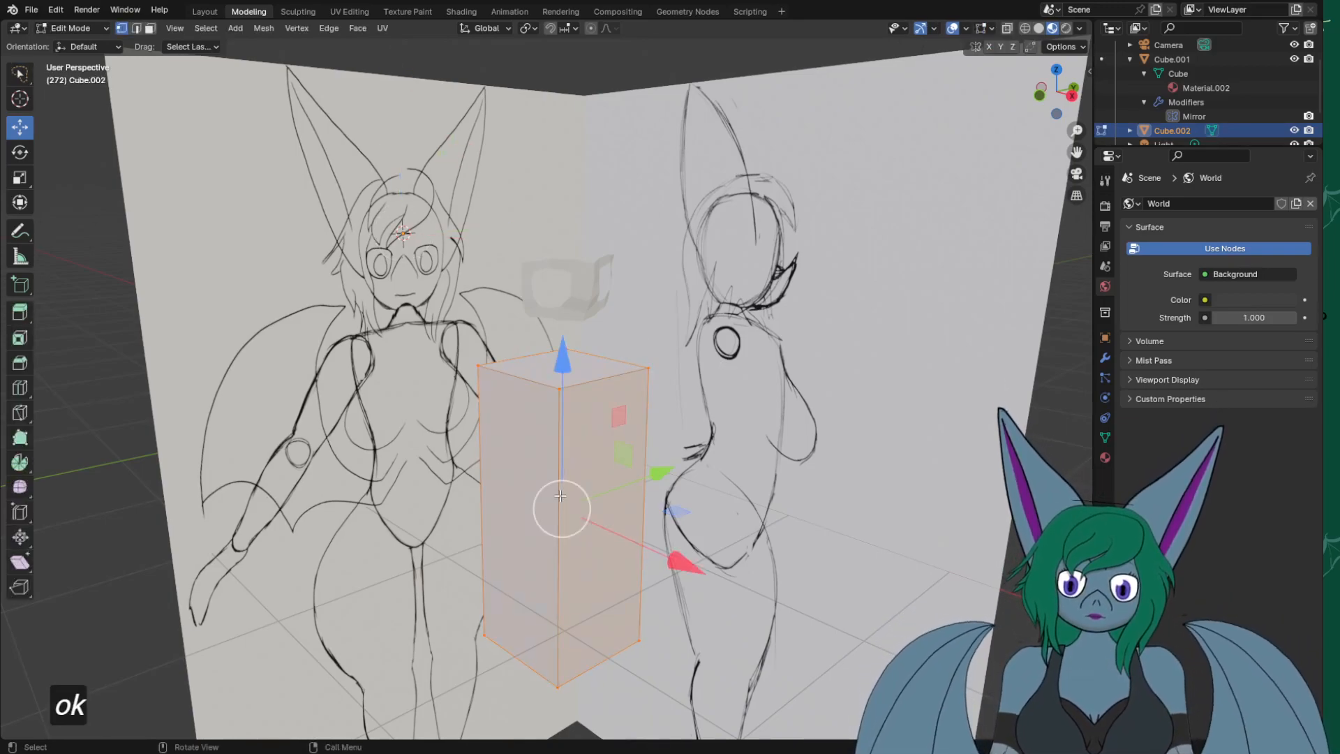
right_click(507, 496)
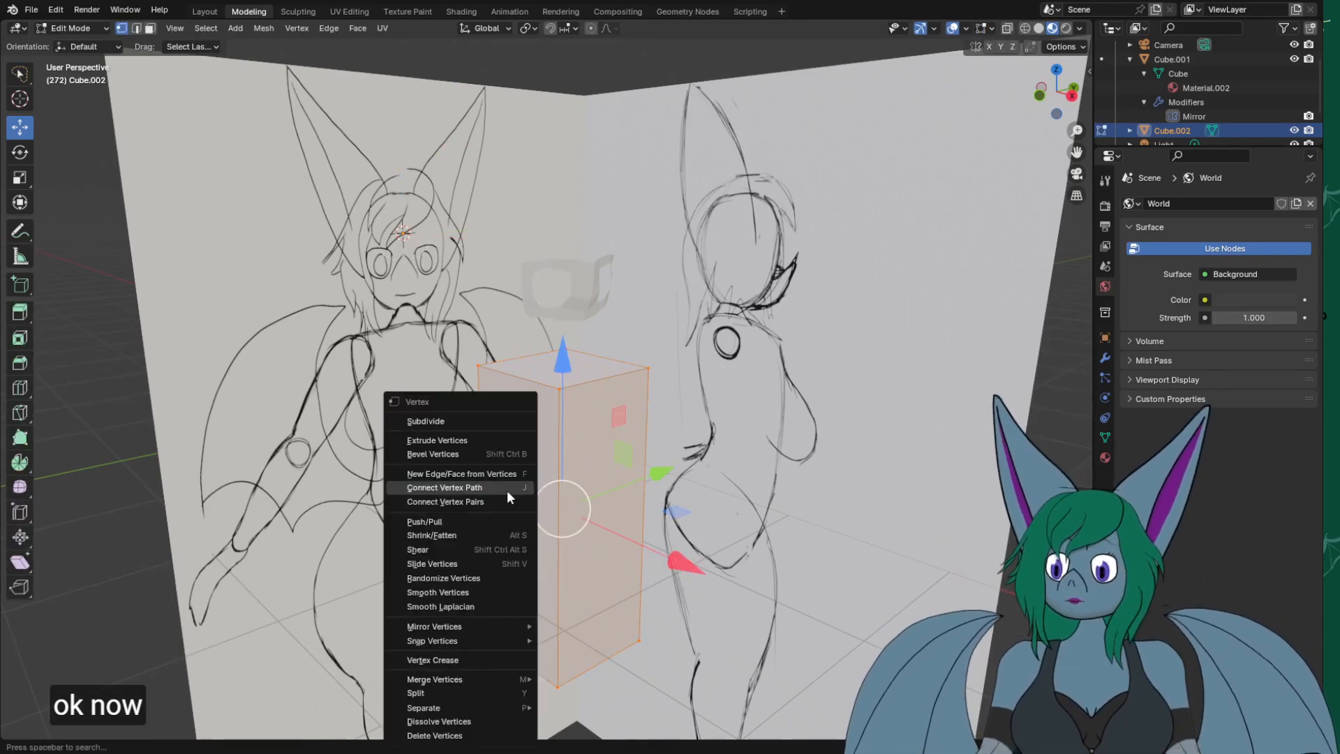
click(135, 30)
mouse_move(419, 517)
middle_down()
mouse_move(497, 487)
mouse_move(518, 531)
middle_up()
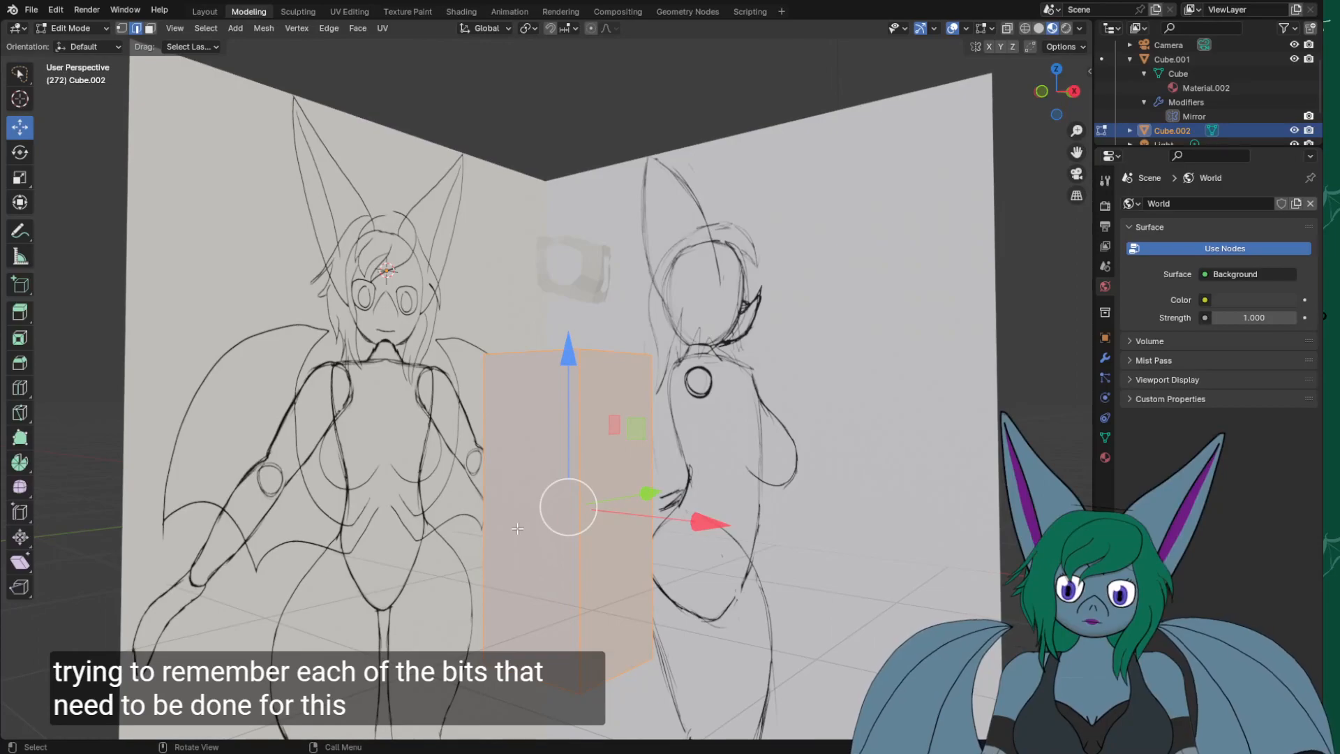
right_click(523, 480)
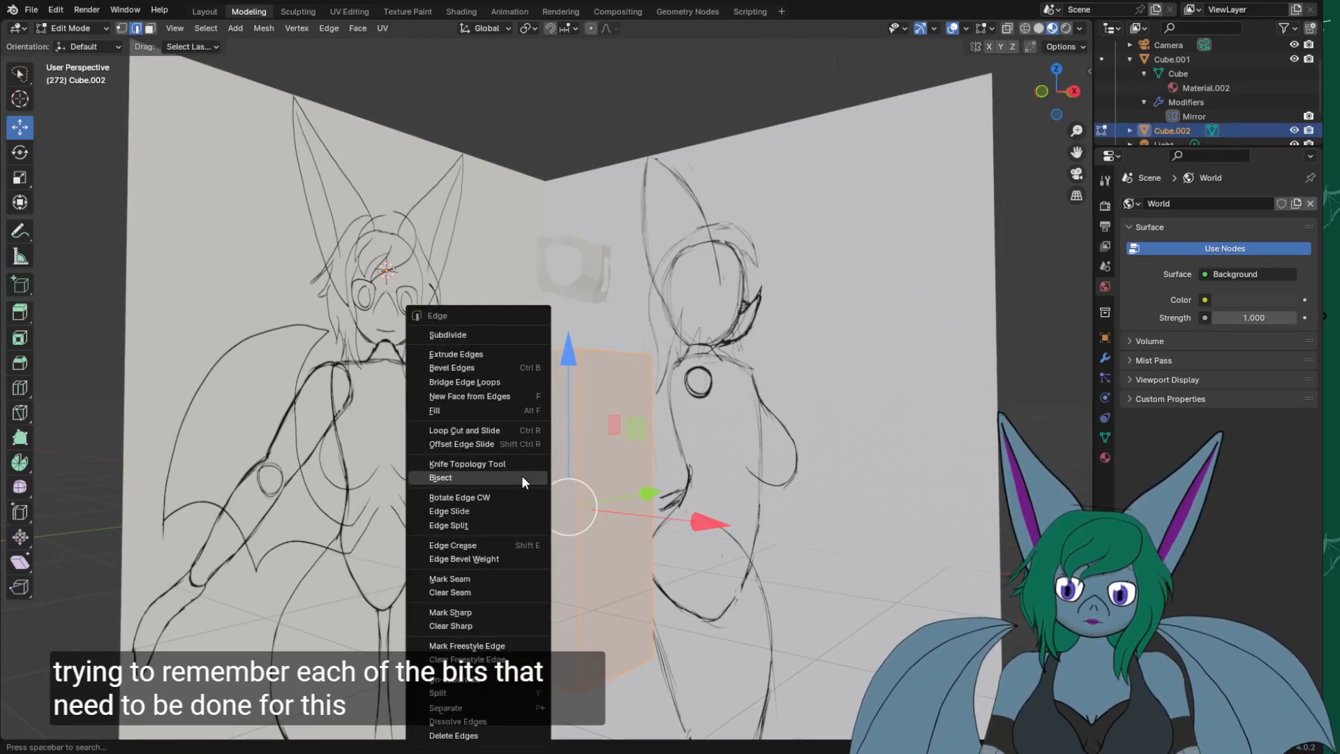
click(485, 578)
middle_drag(488, 558, 750, 484)
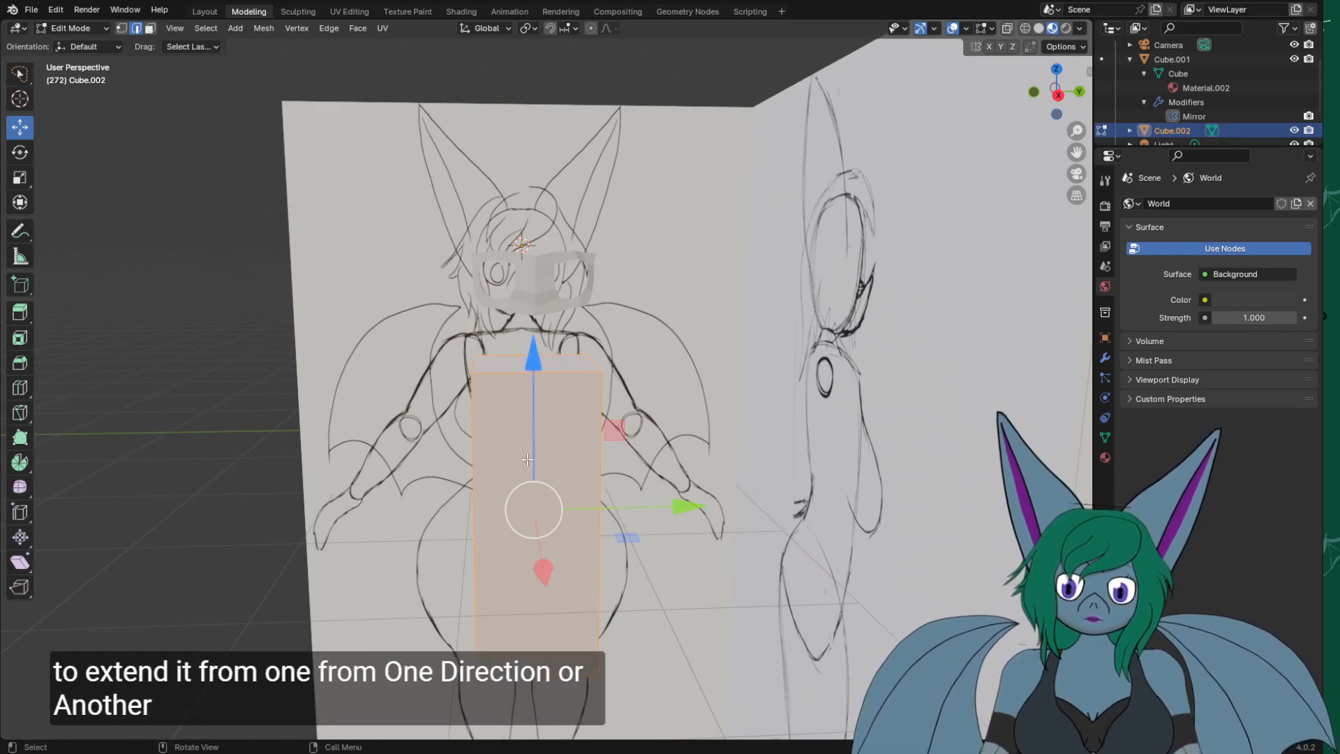
mouse_move(802, 544)
middle_down()
mouse_move(880, 490)
mouse_move(945, 488)
mouse_move(801, 460)
mouse_move(866, 473)
middle_up()
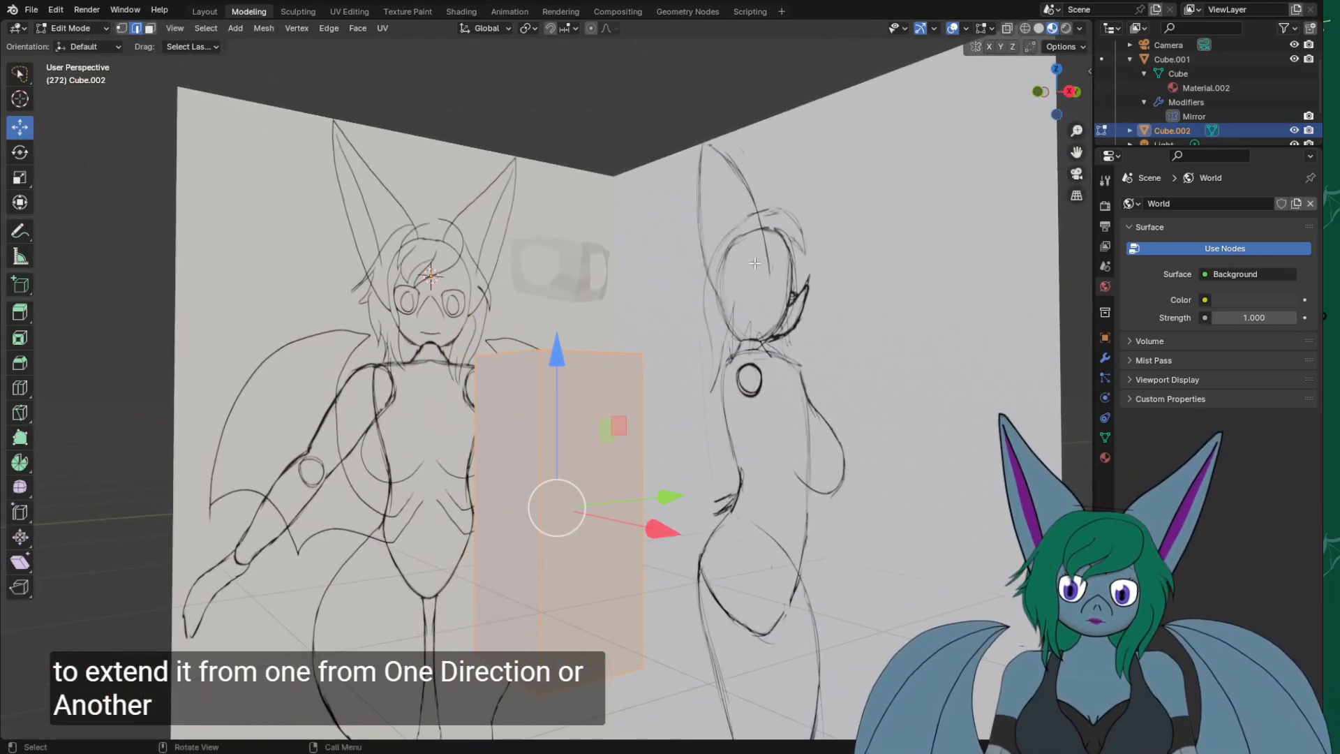
Add one horizontal loop cut around the torso box and slide it to about mid-height.
key(ctrl+e)
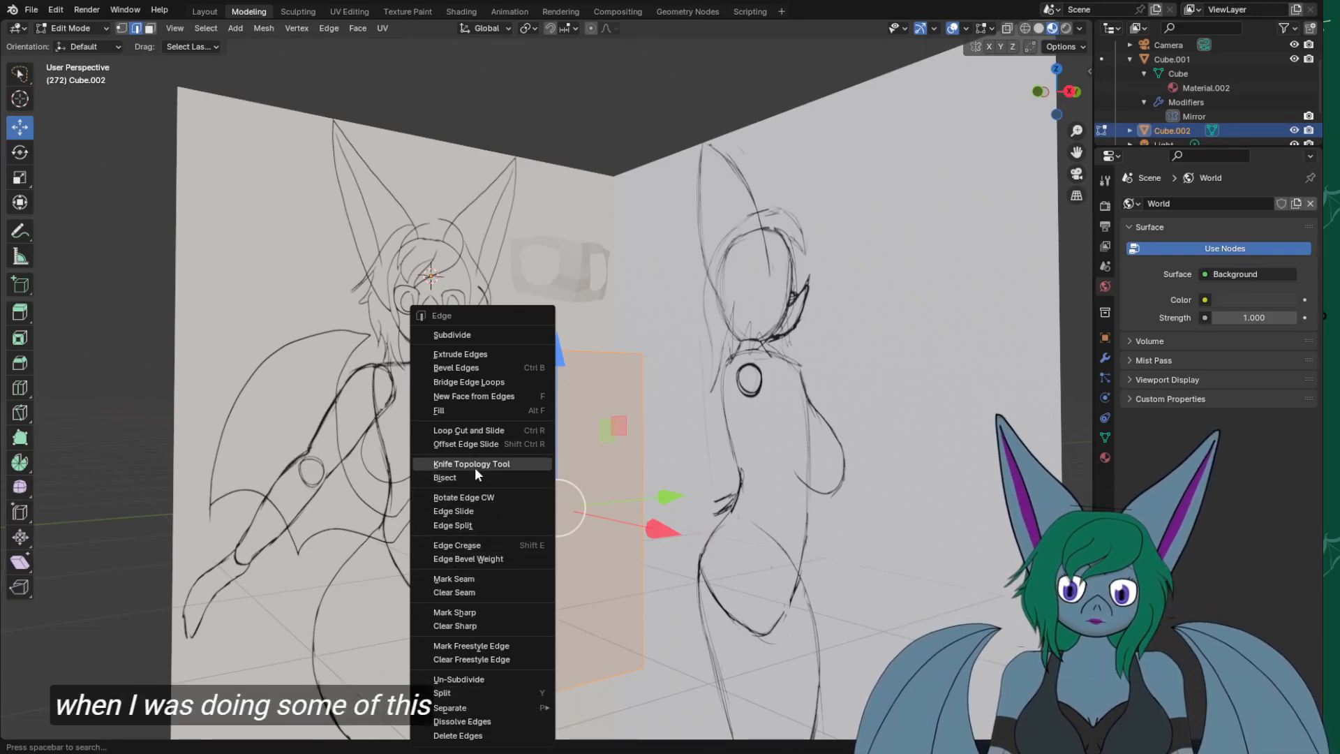
click(476, 428)
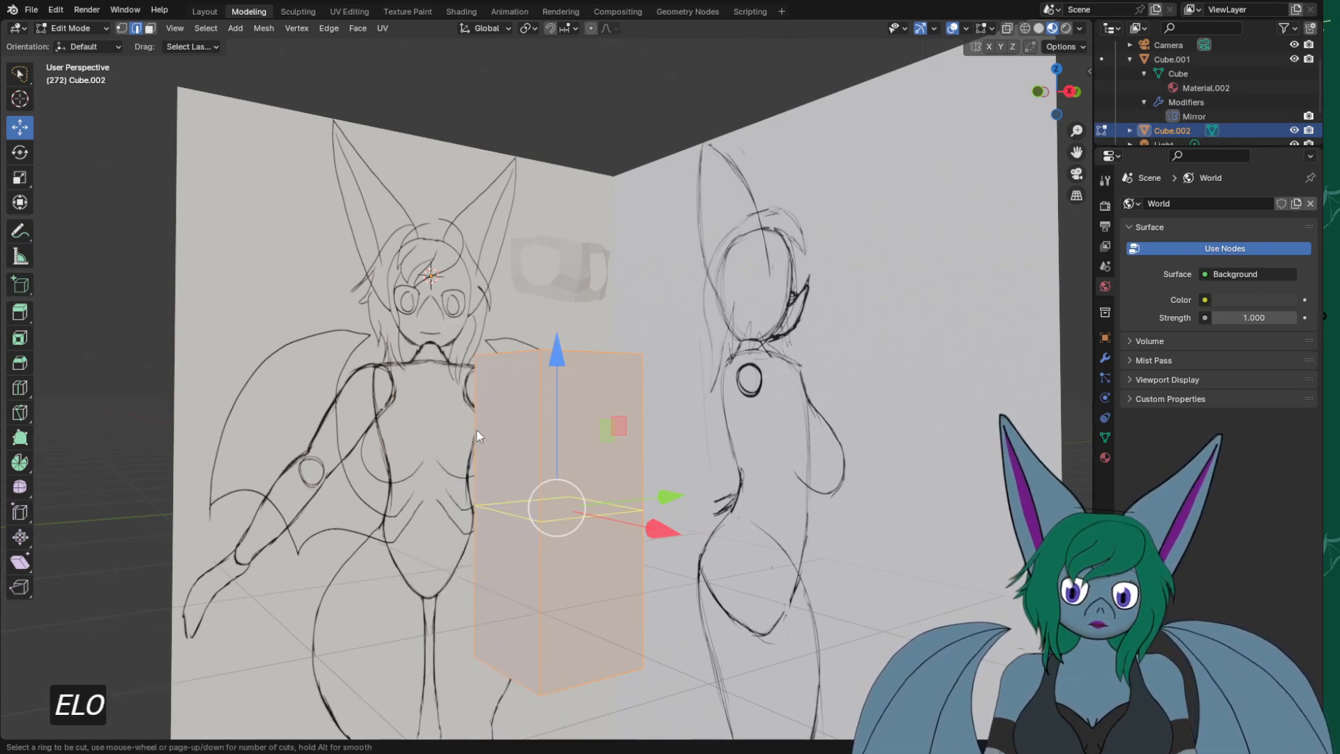
click(491, 516)
middle_drag(515, 520, 547, 541)
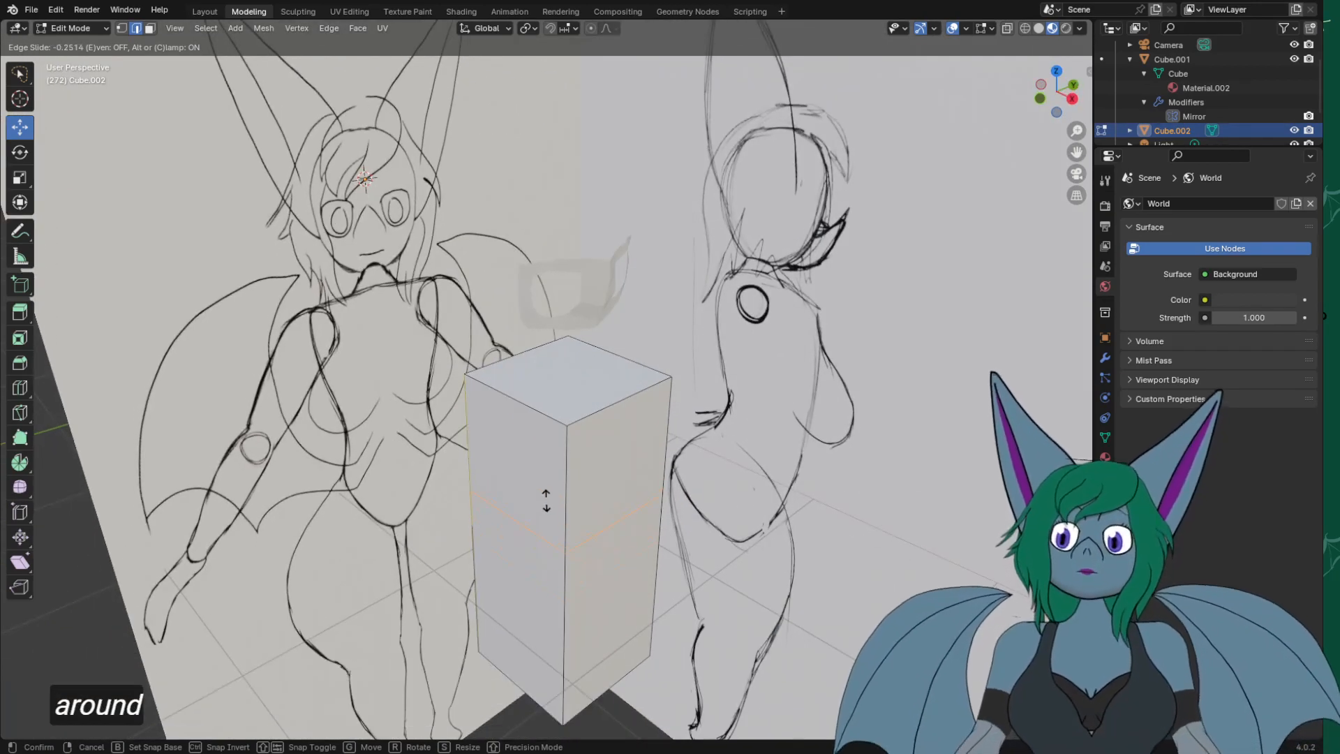
scroll(537, 537, up, 3)
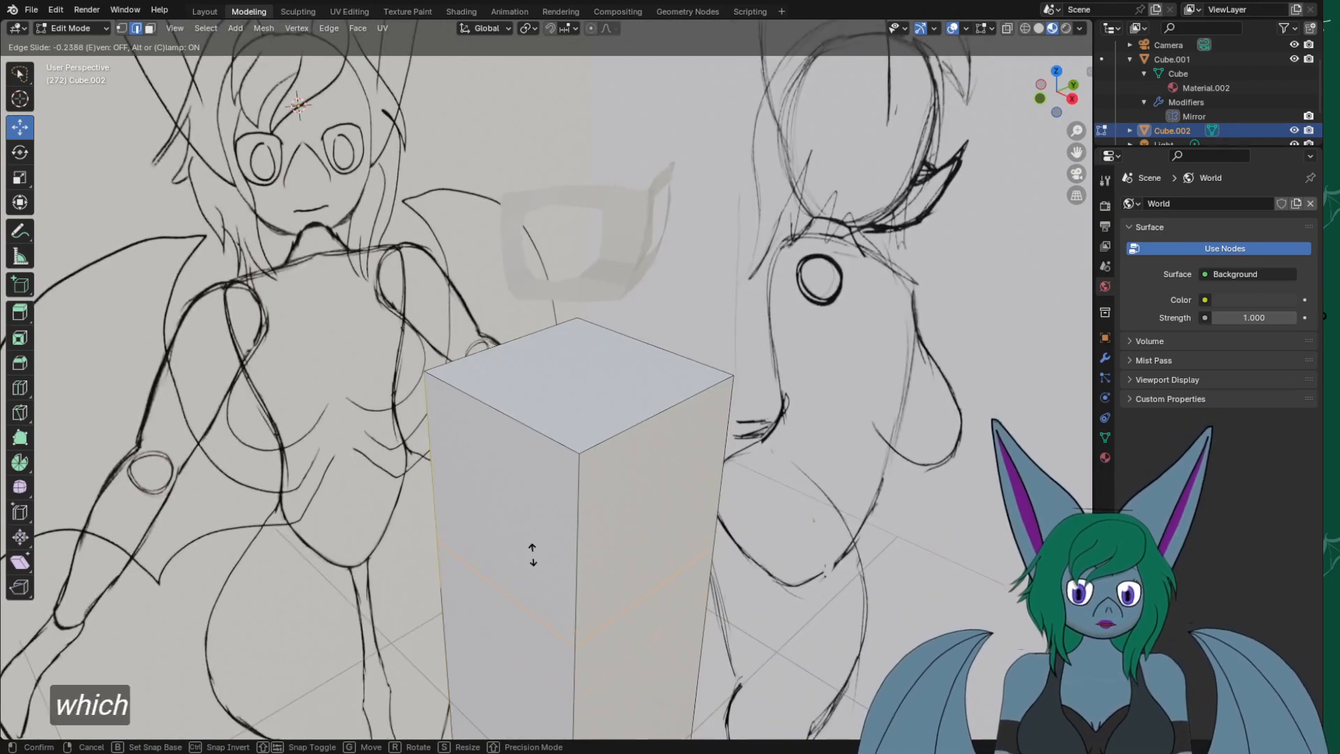
middle_drag(533, 544, 533, 479)
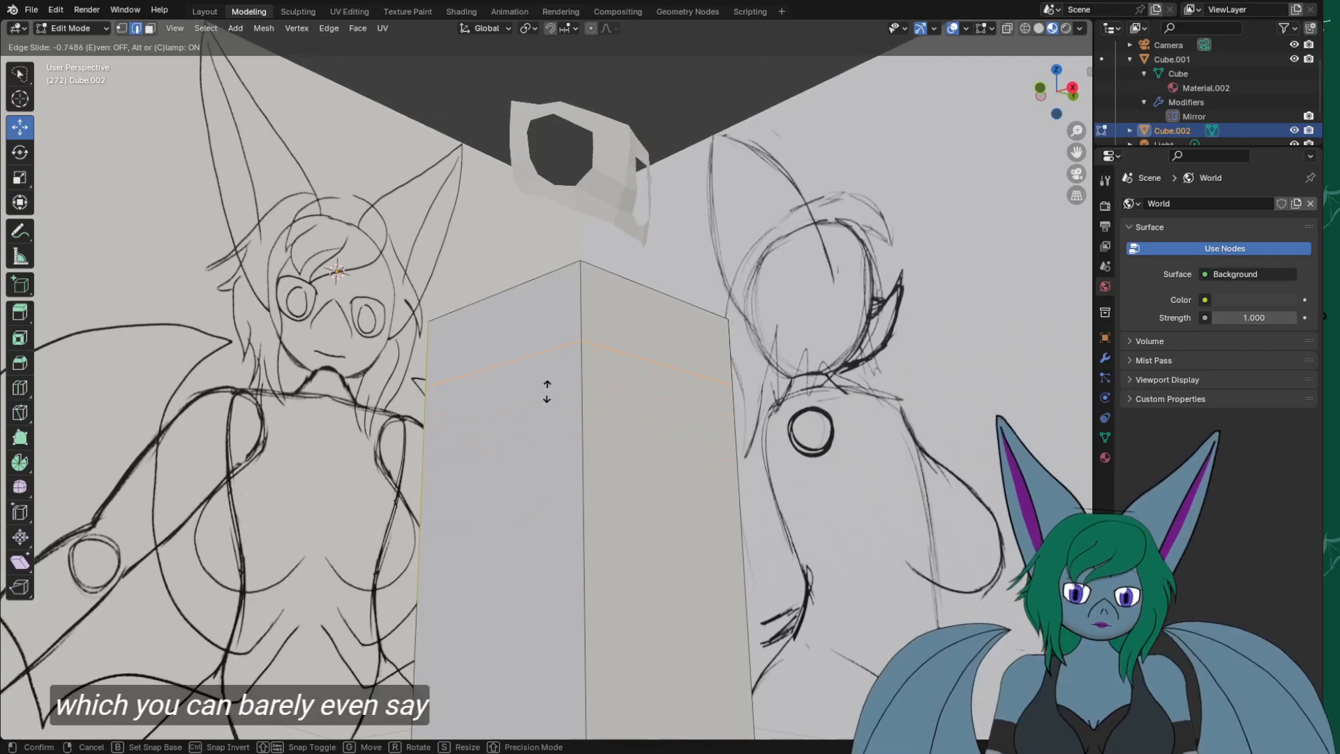
scroll(547, 499, down, 1)
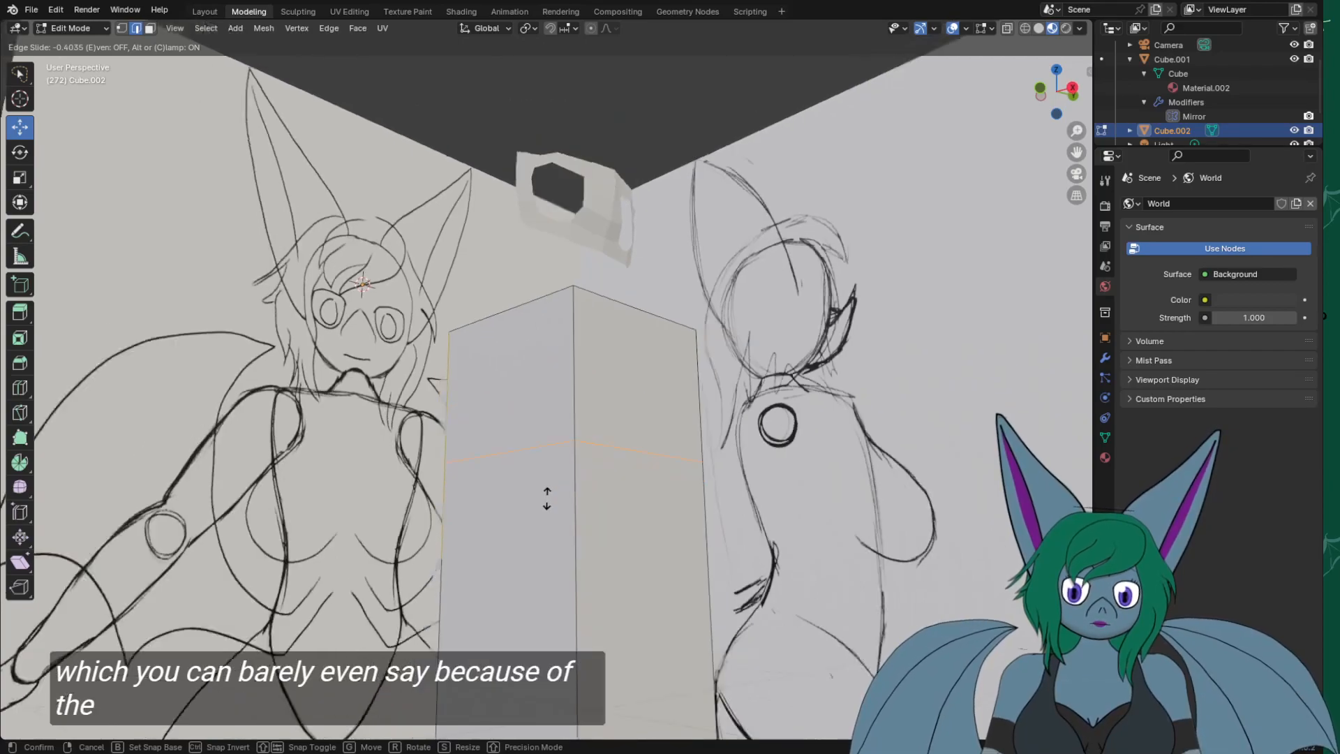
click(553, 567)
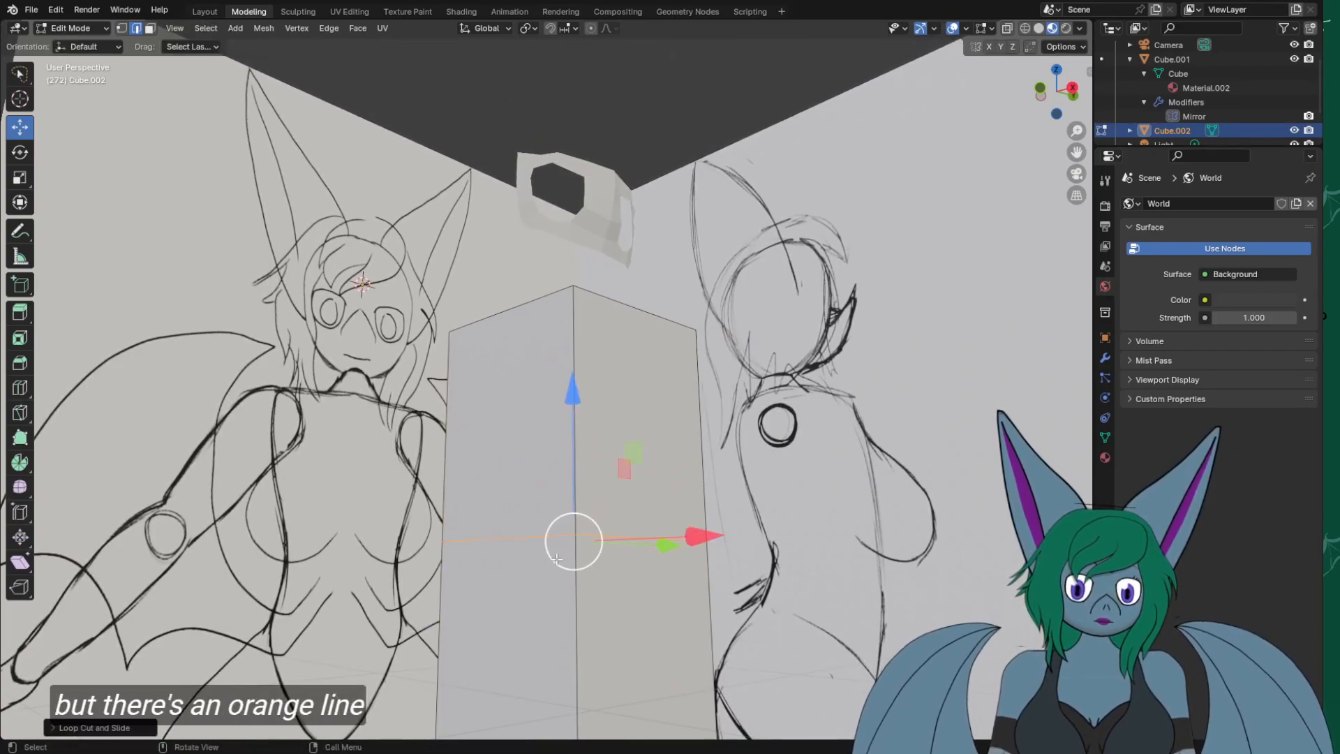
middle_drag(556, 559, 562, 666)
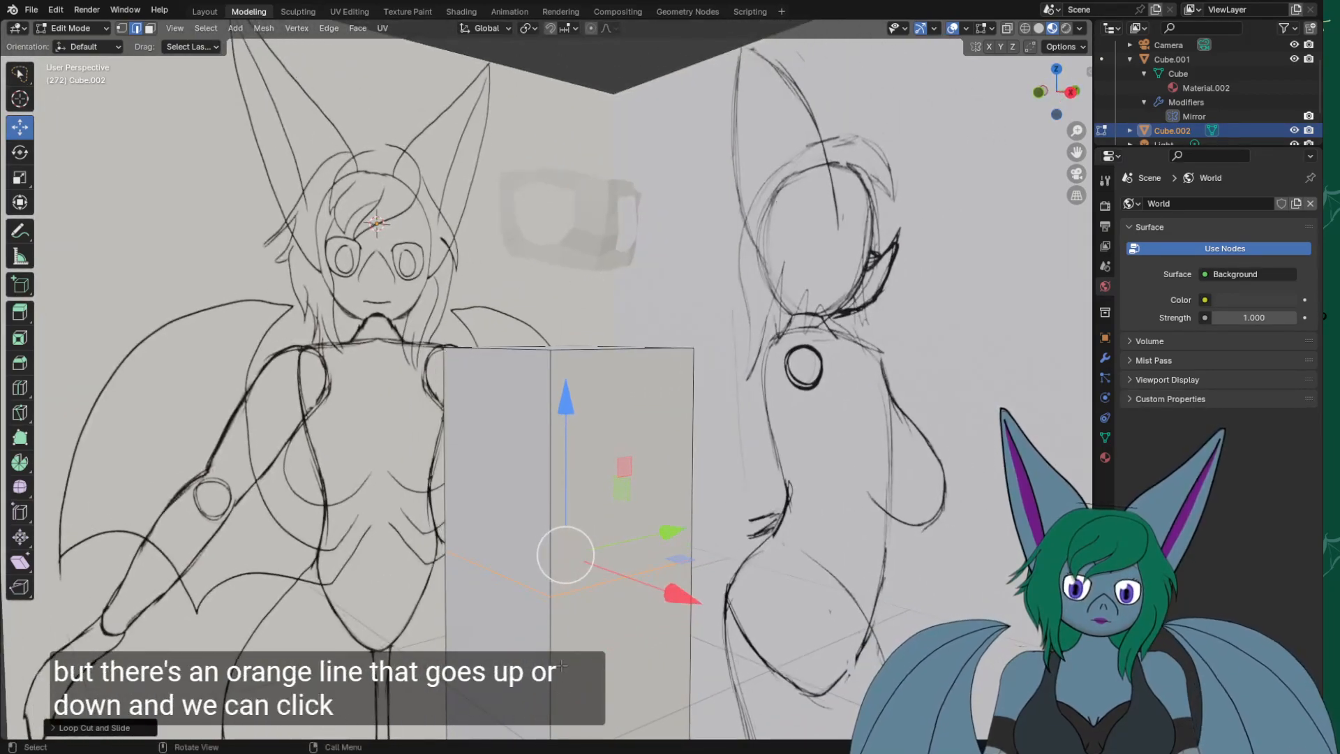
Open the preferences, look for a way to make selected edges more visible, and save them.
click(28, 8)
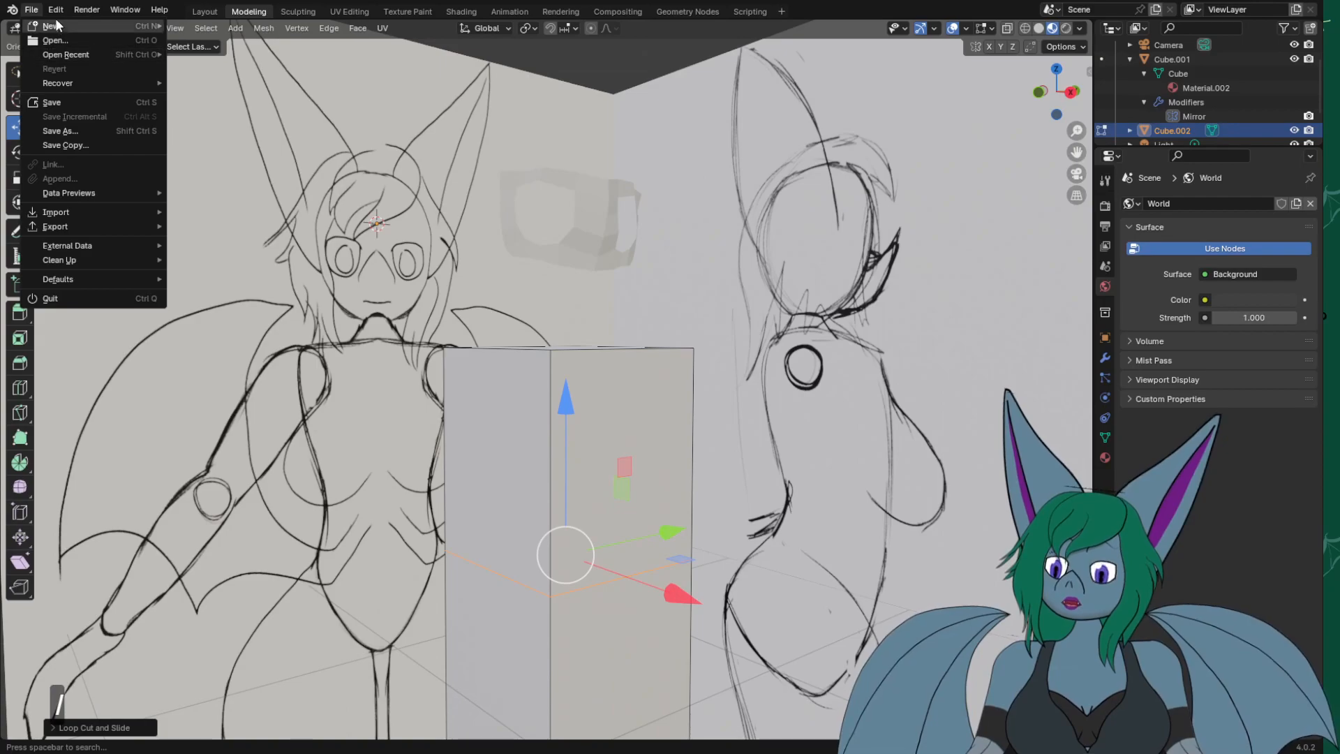
key(Escape)
click(56, 10)
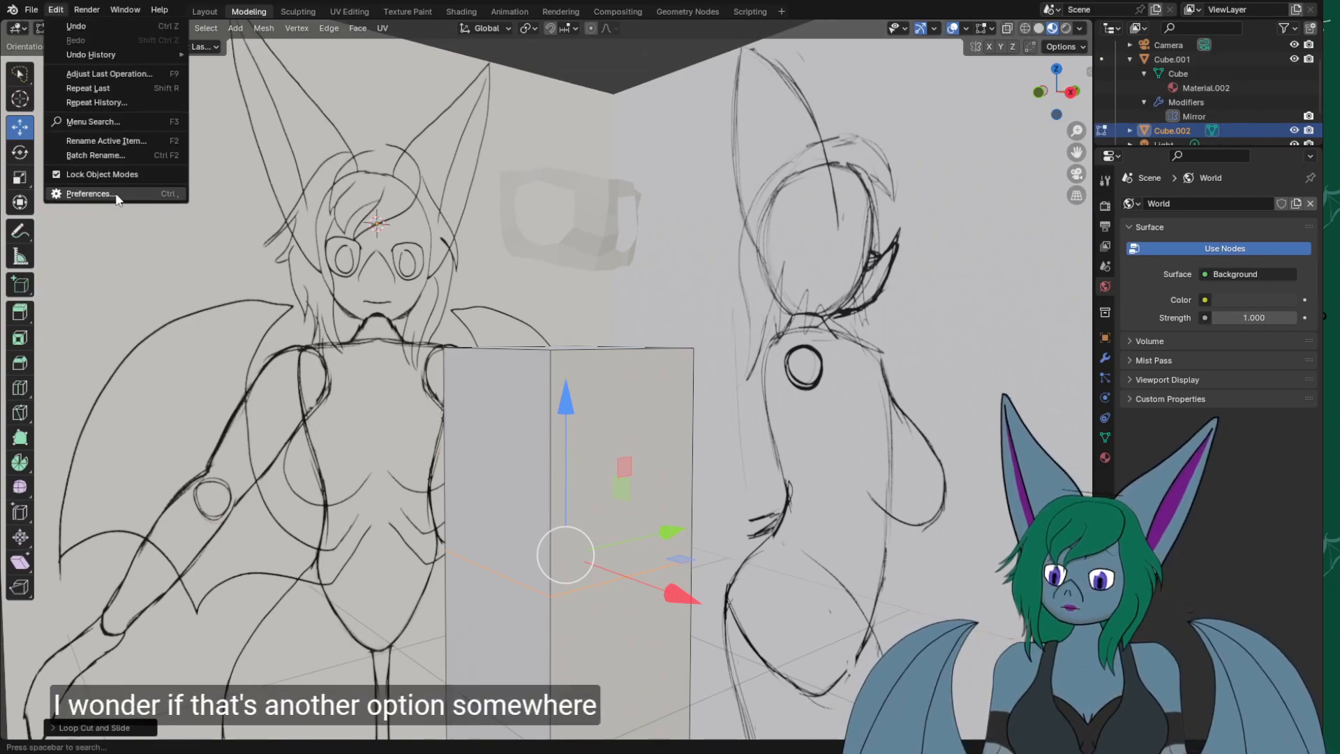
key(Escape)
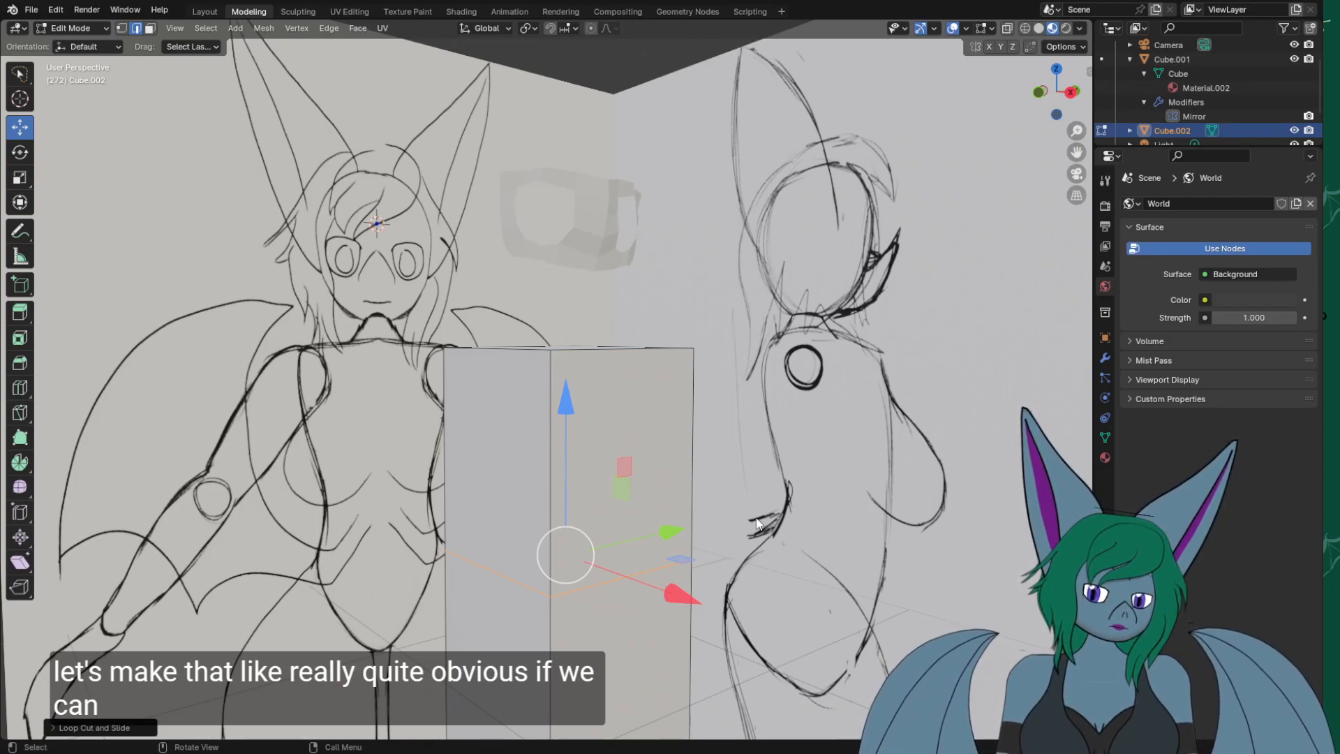
Select the edges of the horizontal loop cut around all sides of the torso box.
middle_drag(668, 559, 613, 647)
scroll(613, 647, up, 5)
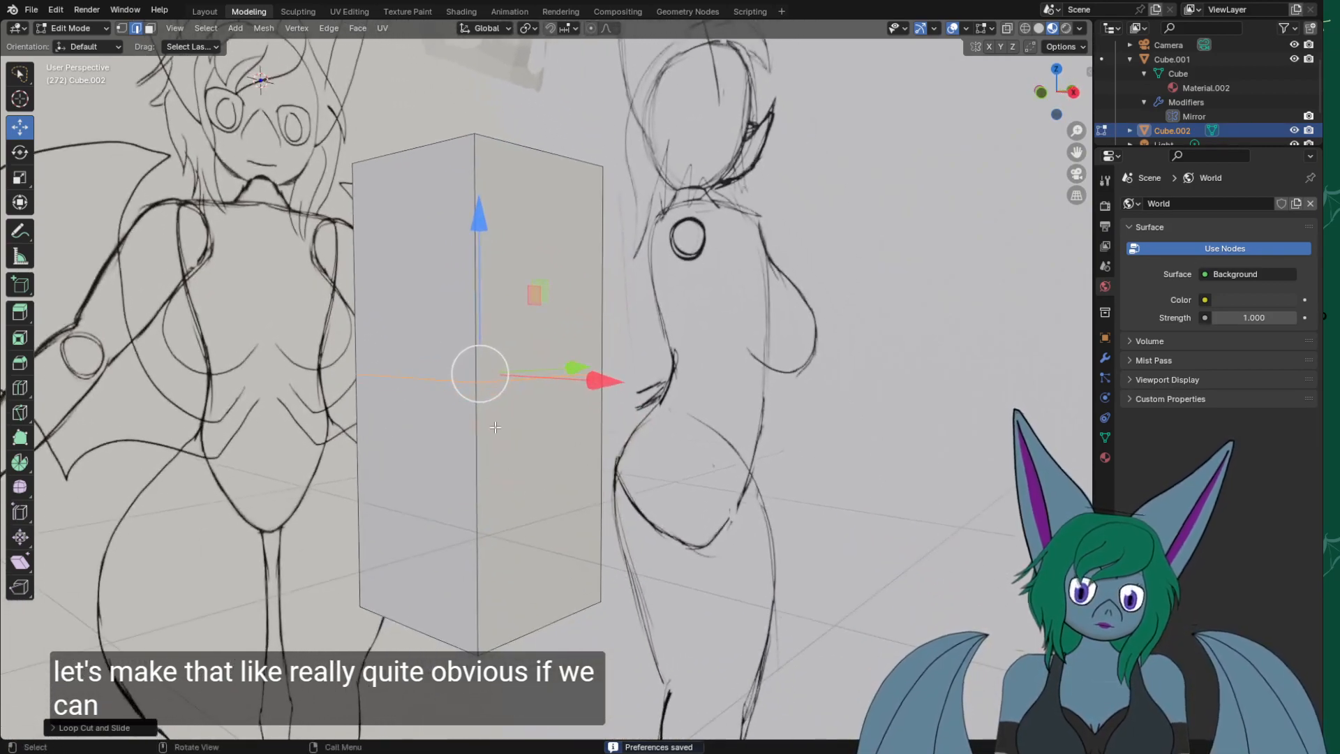
middle_drag(385, 350, 359, 407)
right_click(143, 417)
right_click(311, 452)
click(338, 526)
click(398, 577)
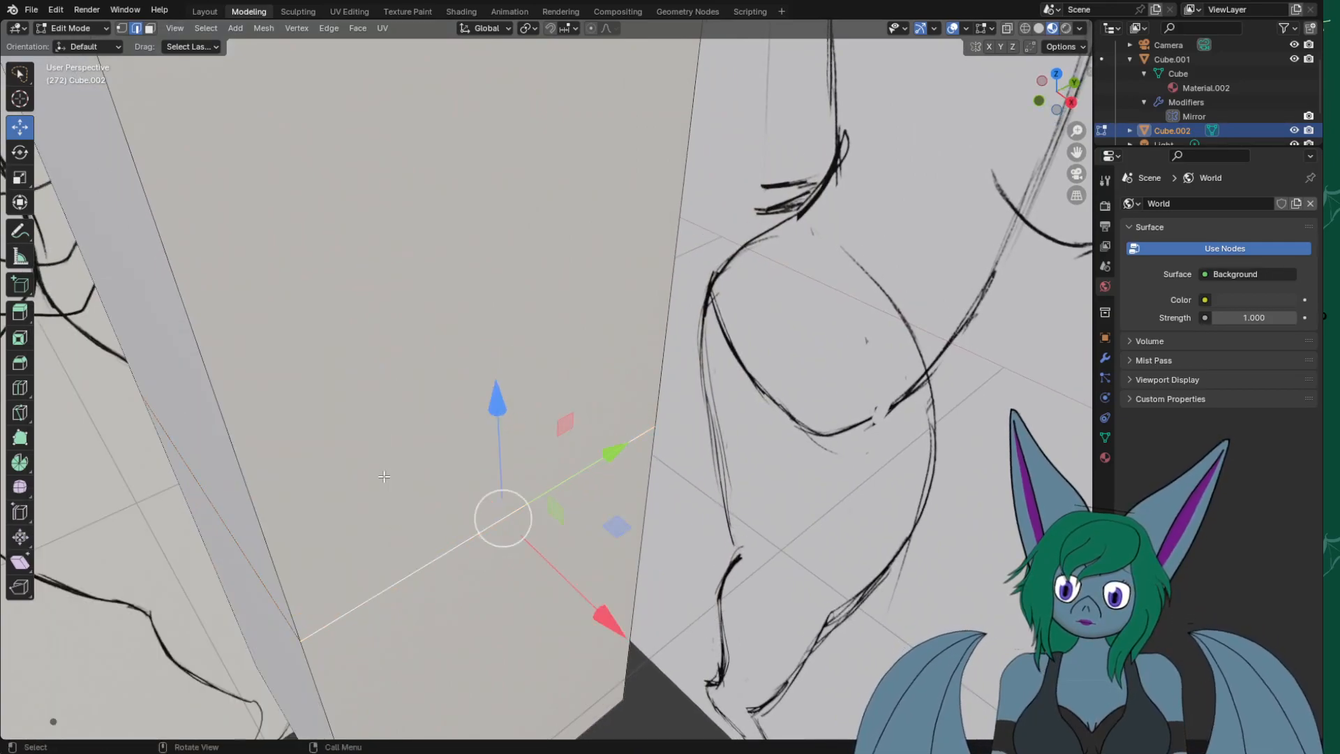
click(432, 676)
click(444, 561)
middle_drag(445, 561, 488, 464)
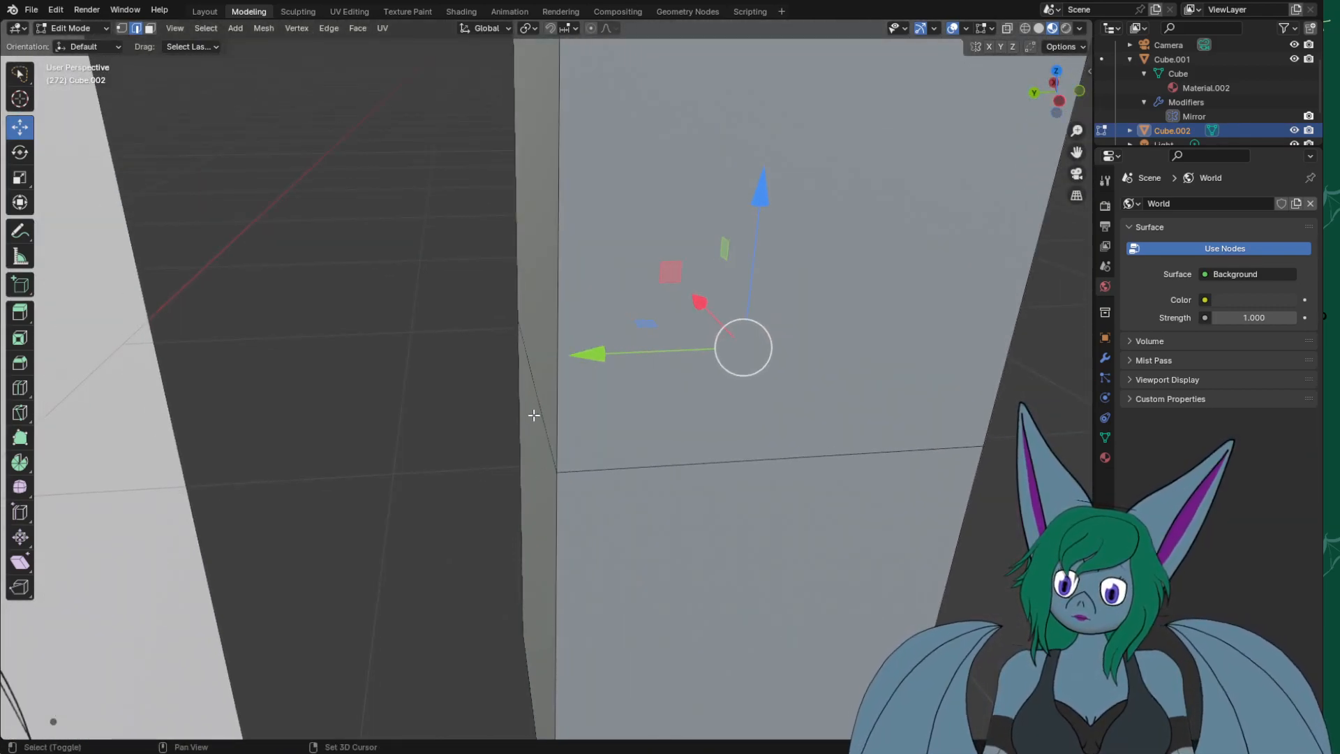
middle_drag(614, 514, 370, 507)
scroll(370, 507, down, 3)
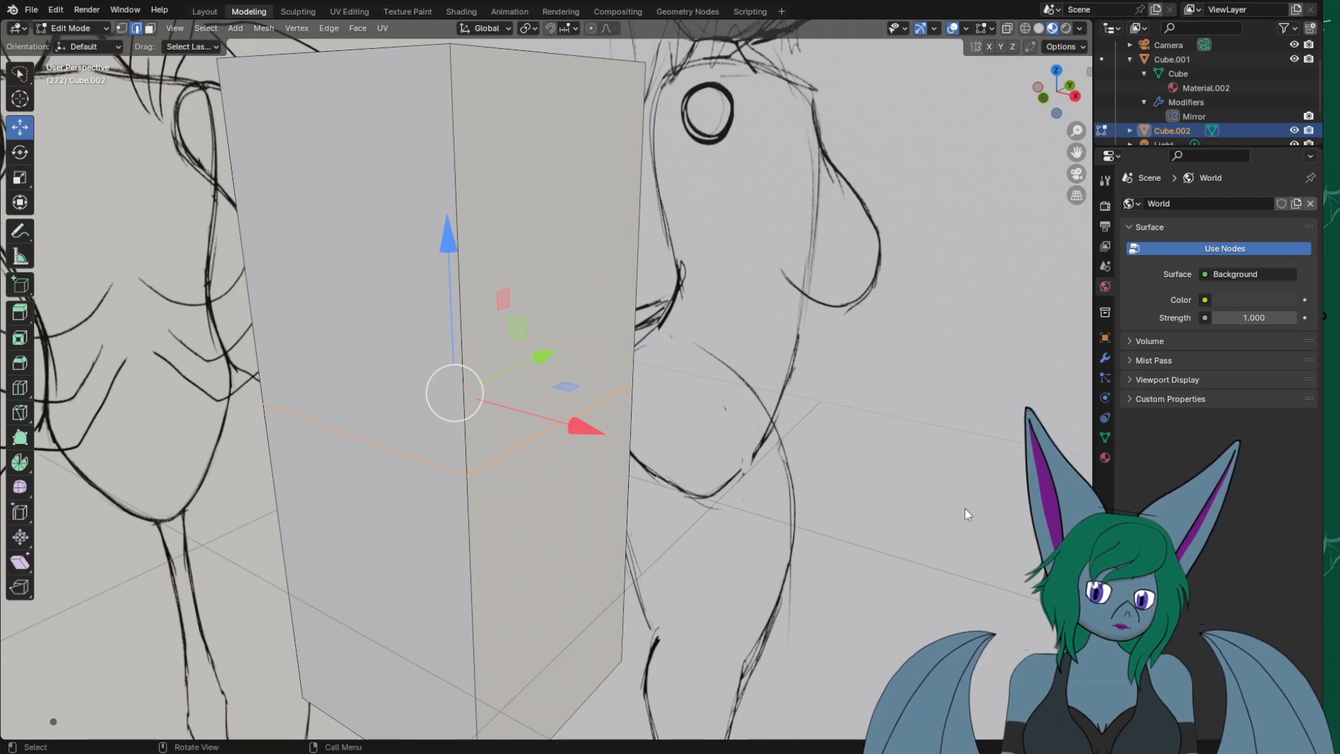
Change the viewport theme to show selected edges in blue and unselected edges in black, with thicker lines.
key(ctrl+z)
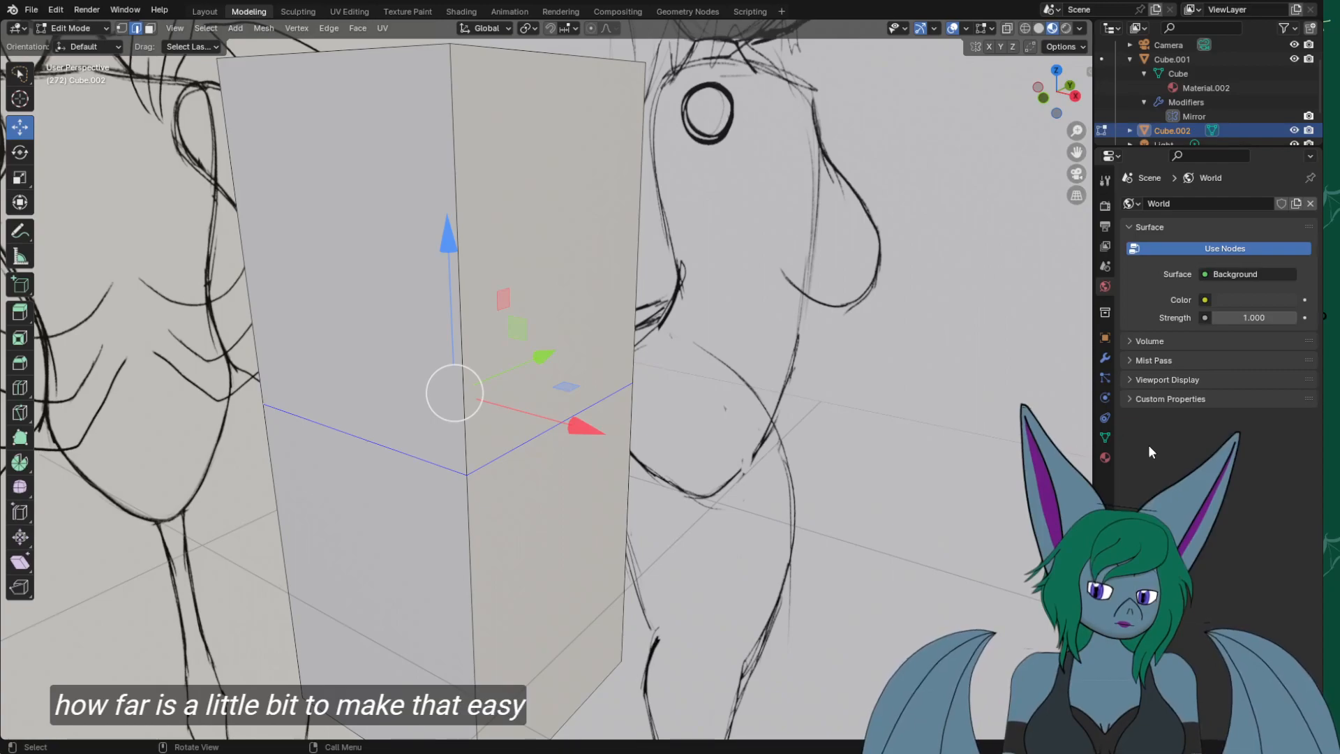
click(1127, 448)
click(1127, 448)
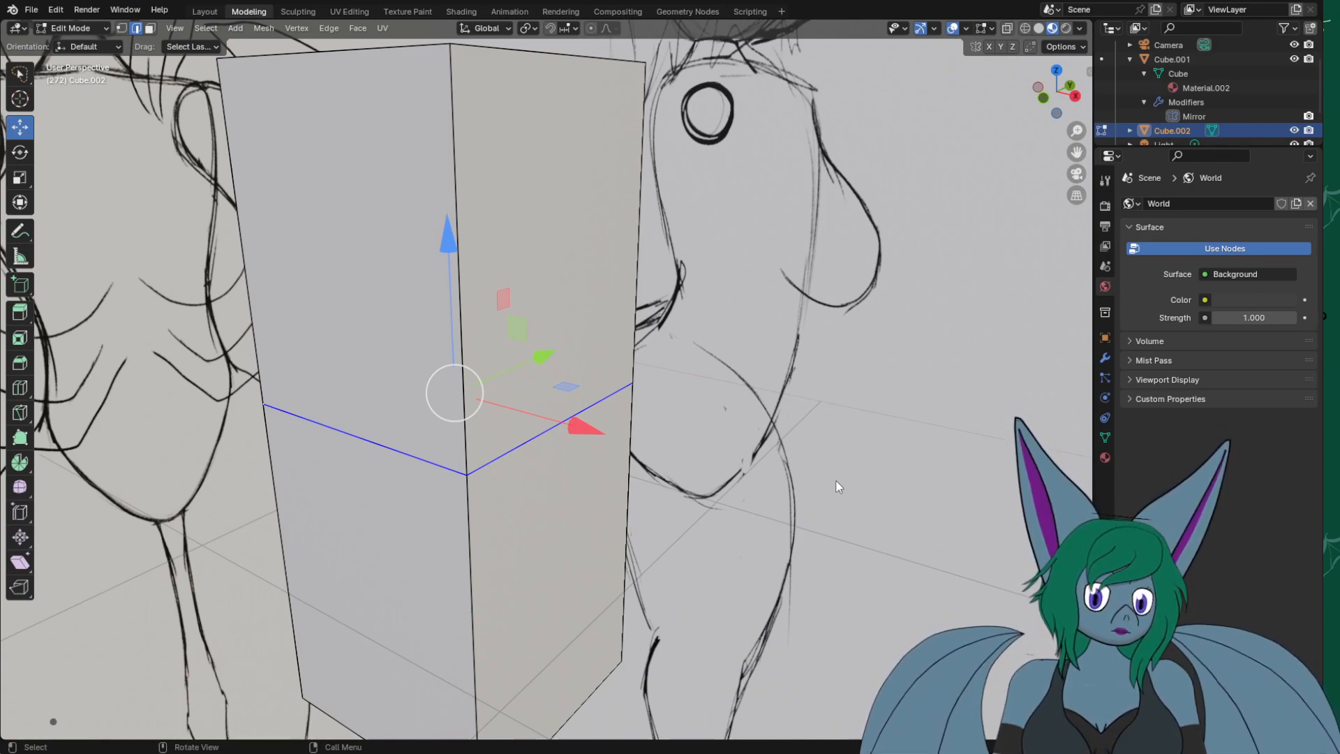
key(slash)
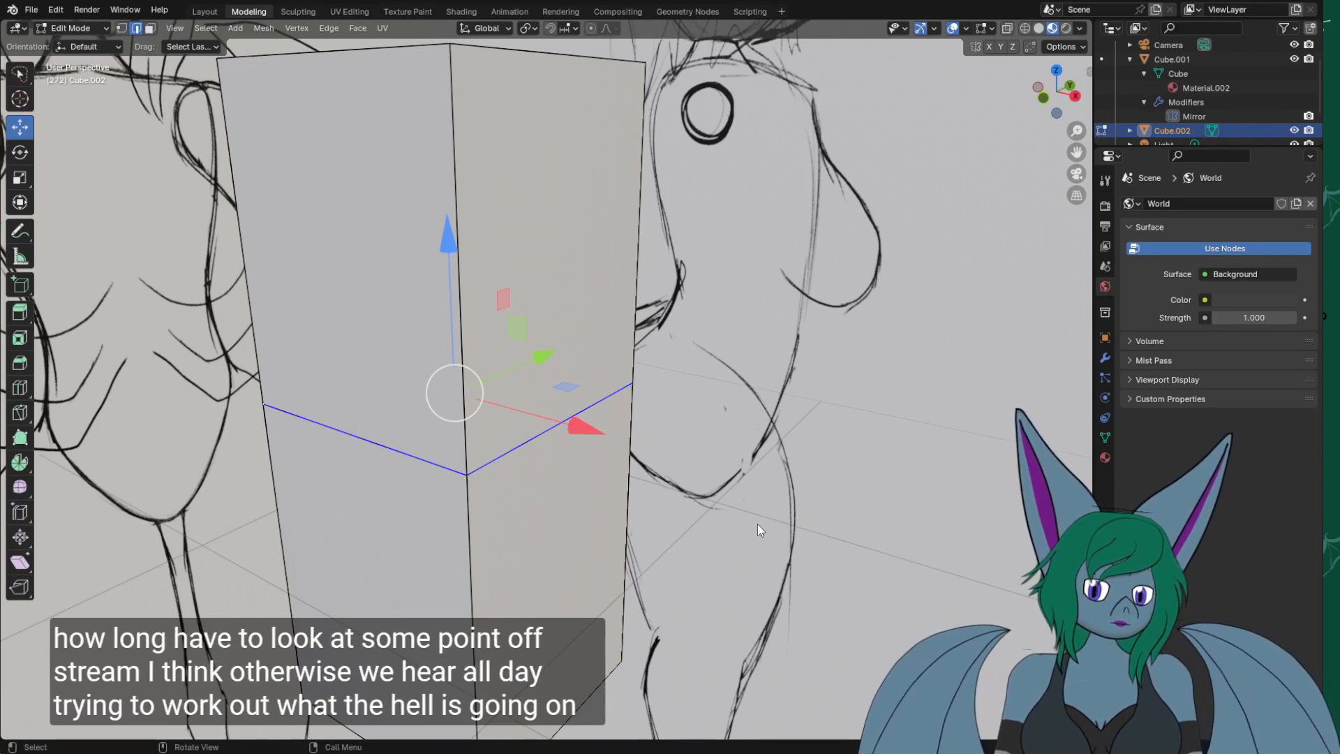
Lower the horizontal edge loop slightly along Z and check it against the side-profile sketch in Front Orthographic view.
mouse_move(709, 461)
middle_down()
mouse_move(503, 464)
mouse_move(744, 456)
mouse_move(584, 442)
middle_up()
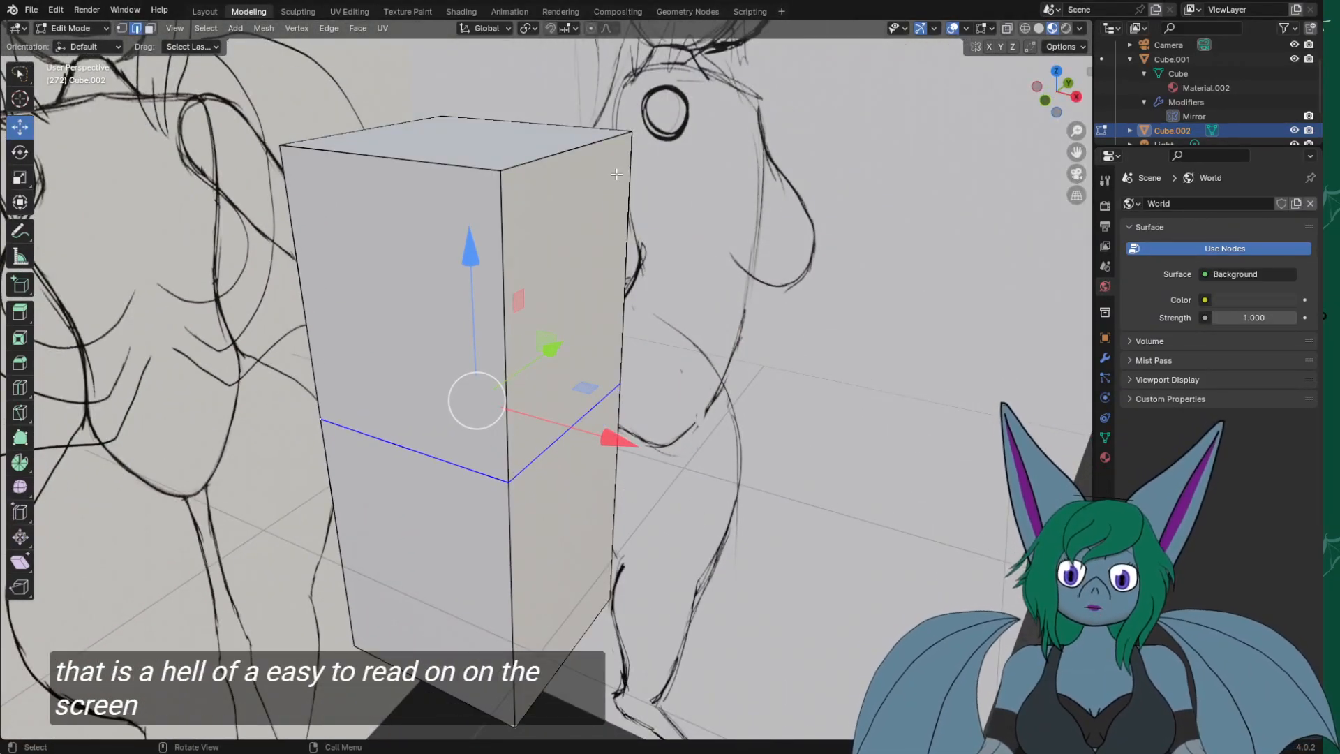
drag(473, 253, 475, 288)
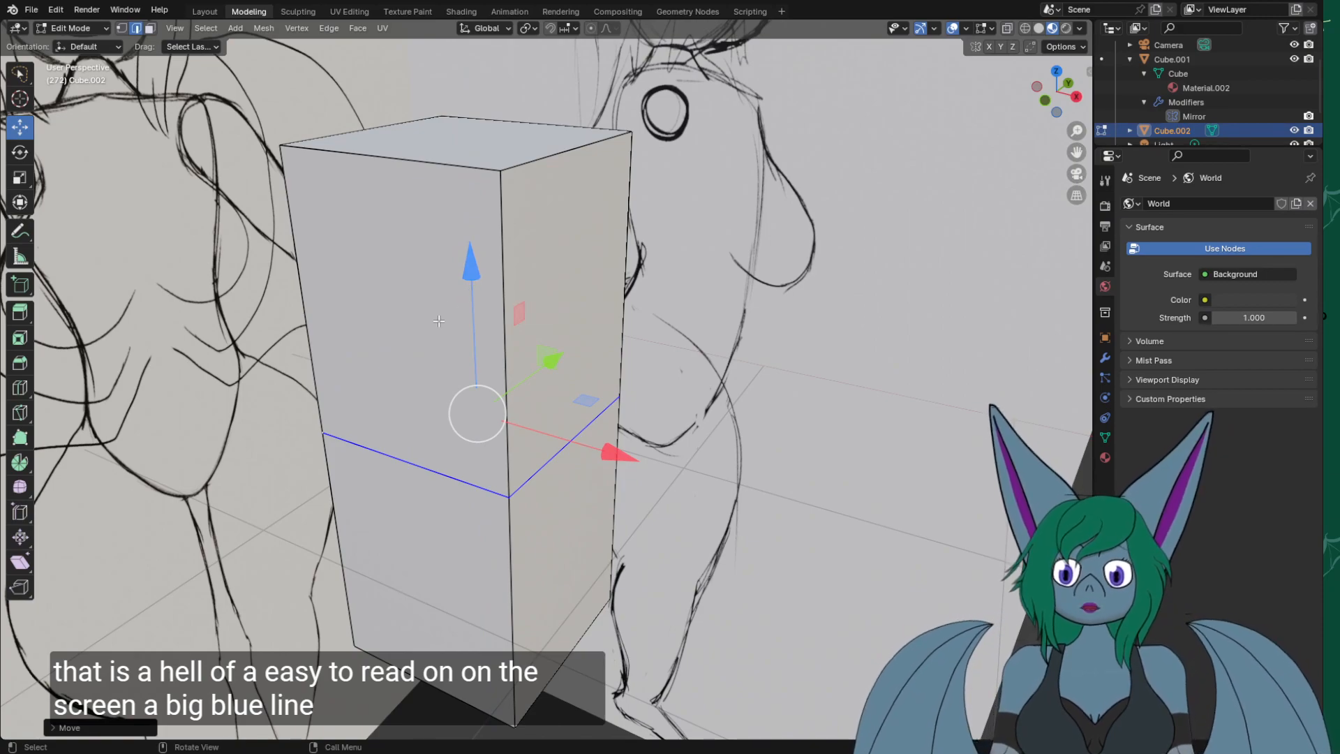
key(KP_3)
key(KP_1)
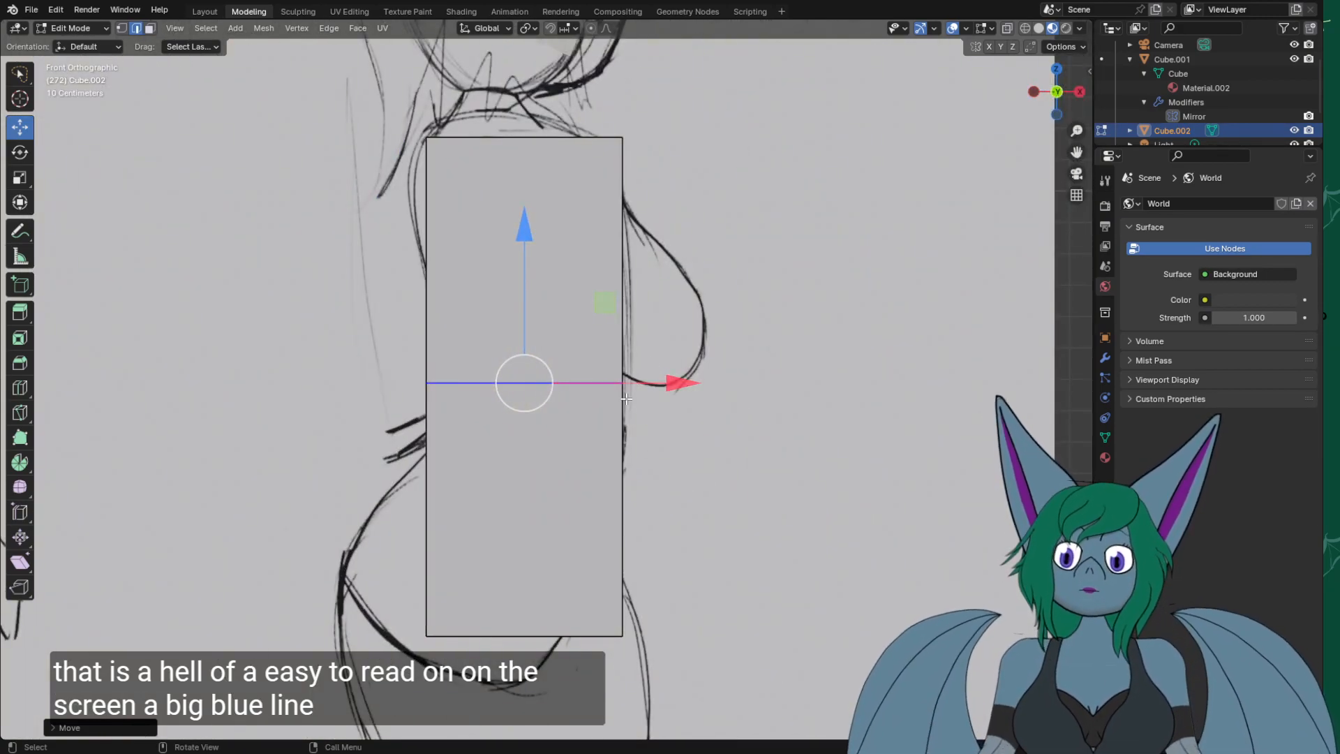
Move the back edge of the waist loop inward along X to meet the small of the back in the side-profile sketch.
middle_drag(454, 399, 469, 416)
key(ctrl+e)
click(510, 436)
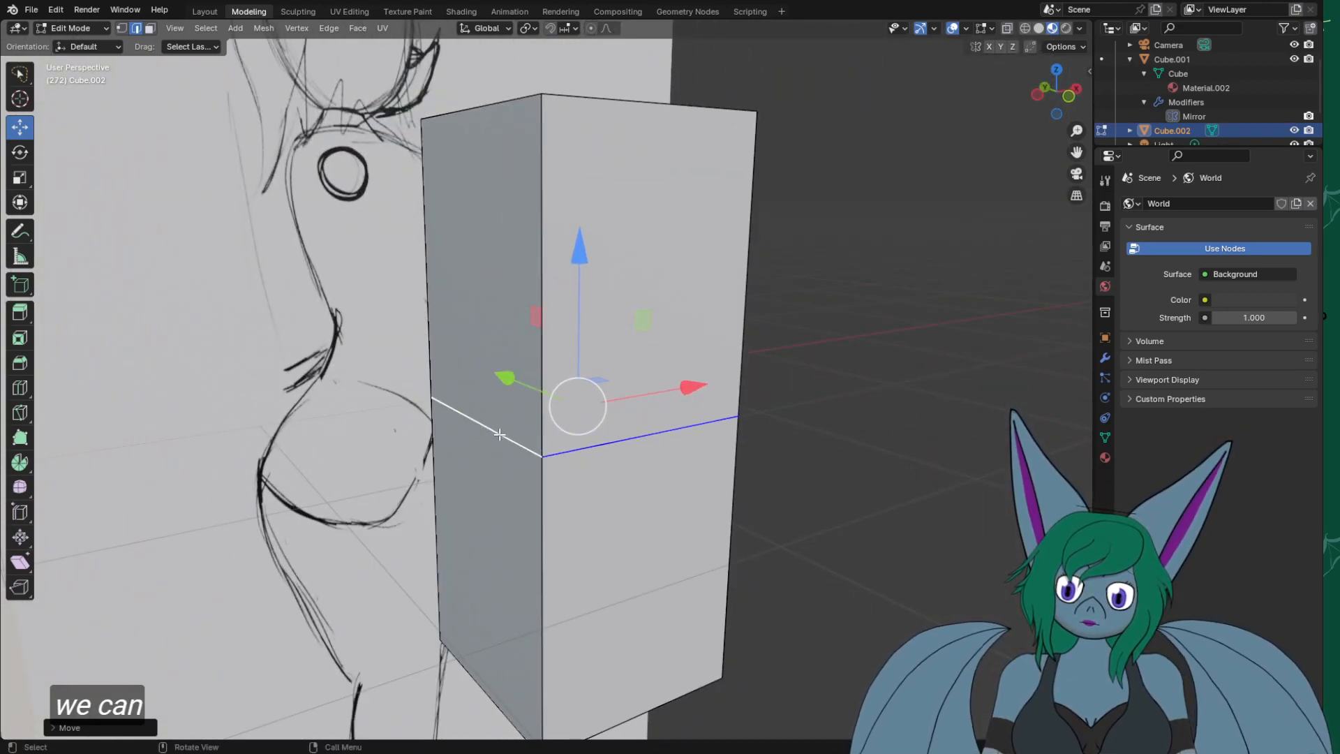
click(496, 431)
drag(575, 408, 645, 391)
key(KP_3)
key(KP_1)
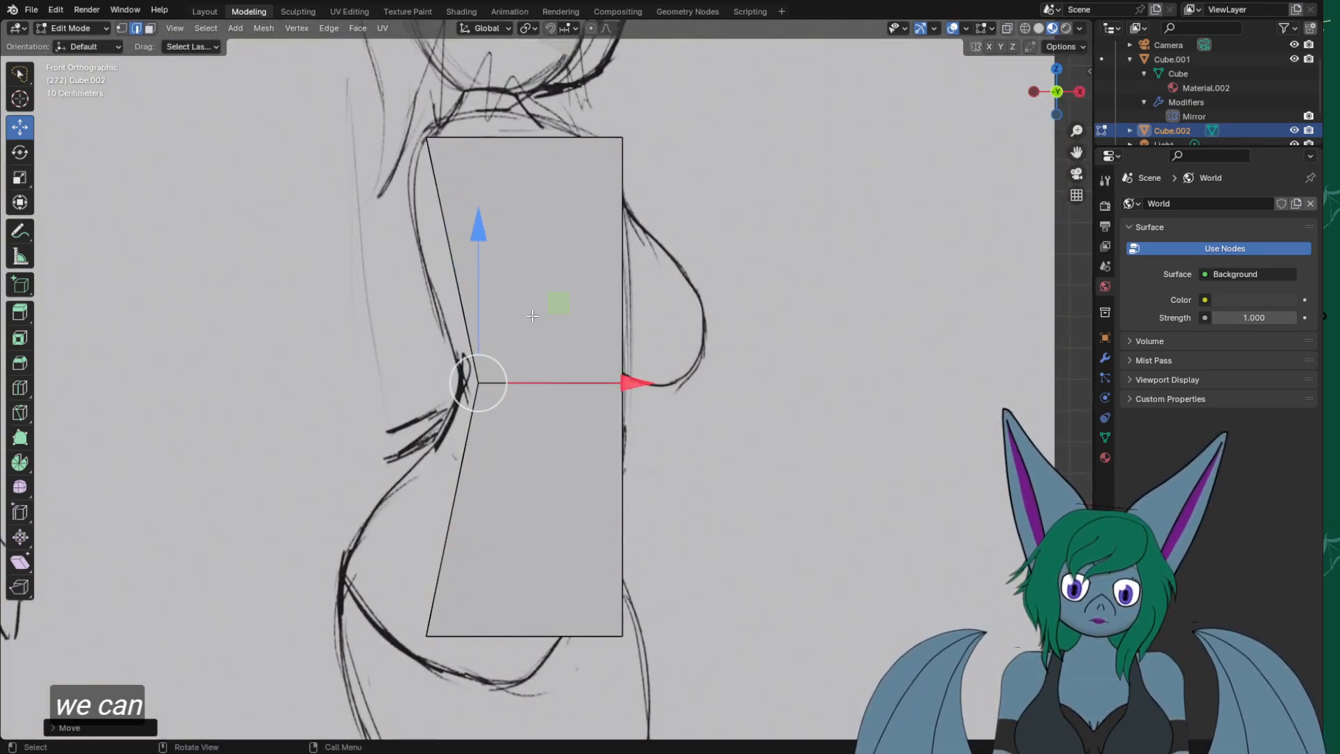
drag(625, 382, 614, 381)
Move the top back edge of the torso block slightly outward along X toward the sketched upper back.
middle_drag(614, 381, 453, 137)
click(453, 137)
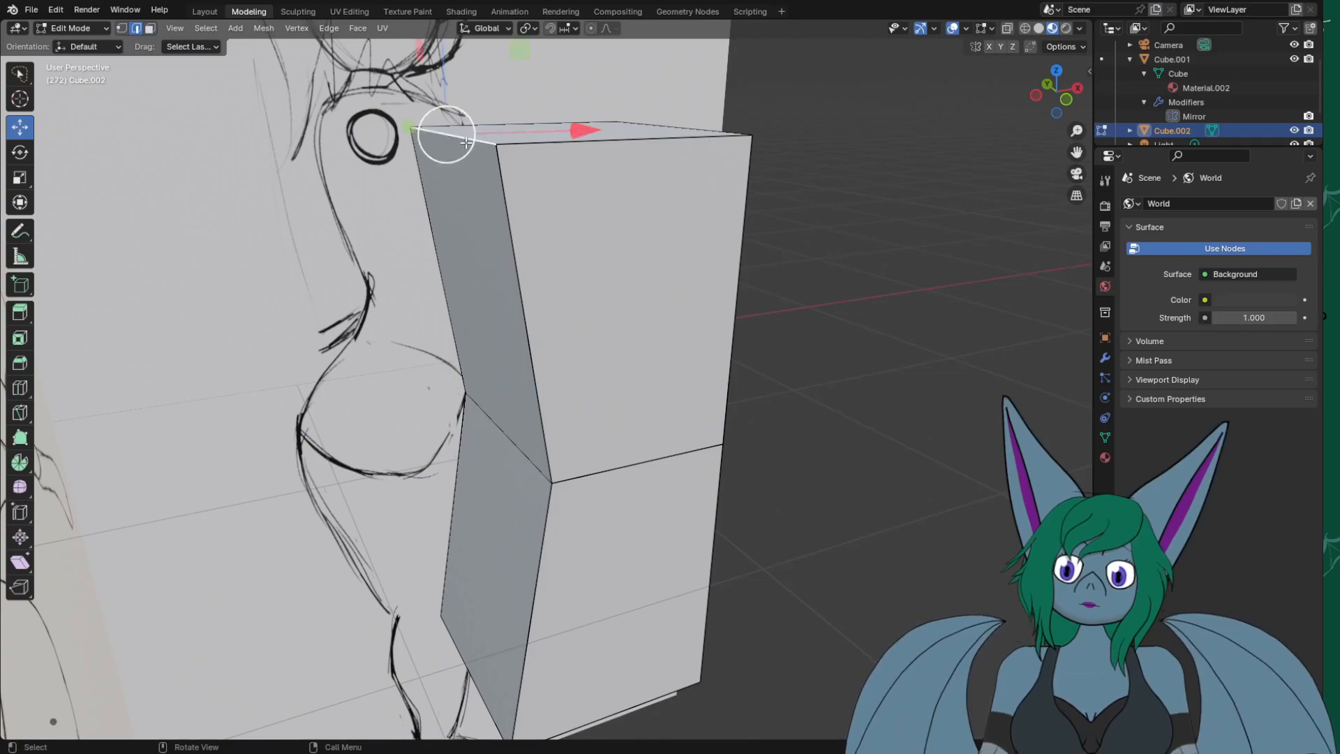
key(KP_1)
drag(590, 141, 584, 141)
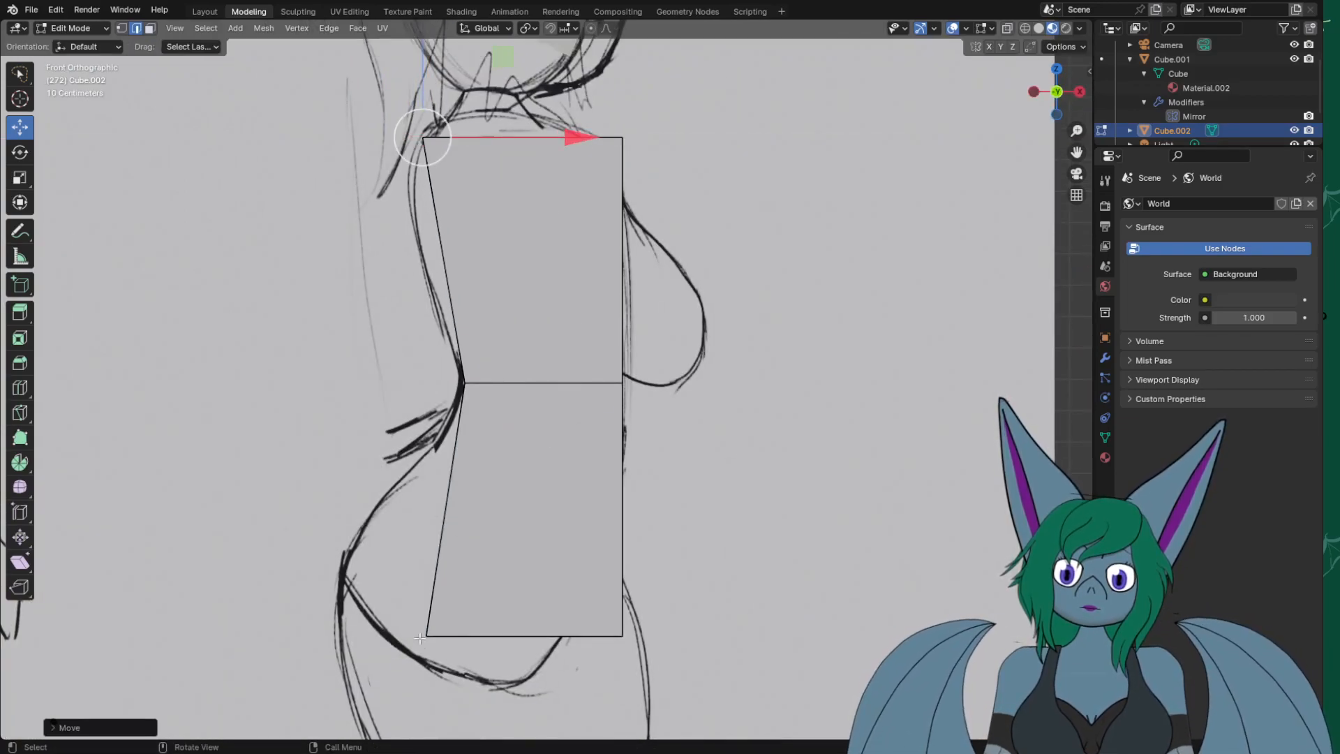
Move the bottom back edge of the torso block outward and up to the rearmost point of the sketched buttocks.
key(KP_3)
middle_drag(453, 653, 524, 718)
click(445, 687)
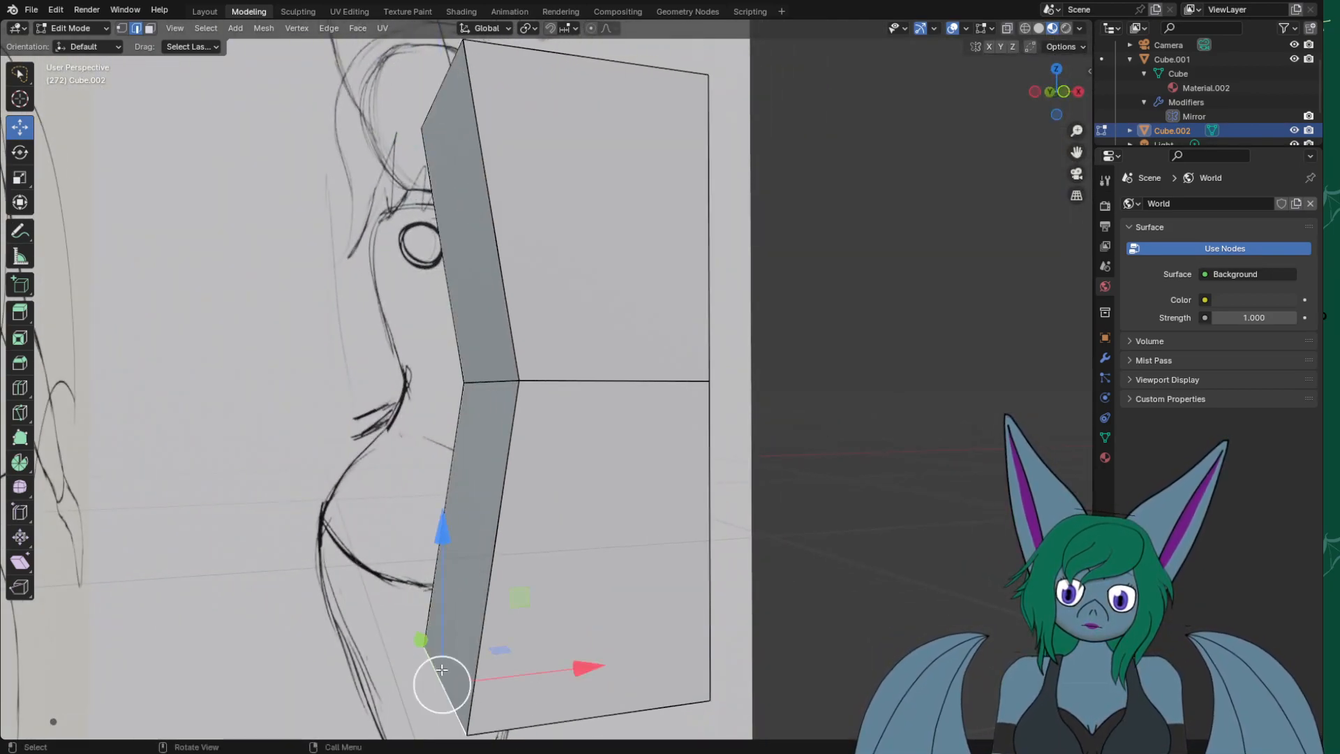
key(KP_3)
key(KP_1)
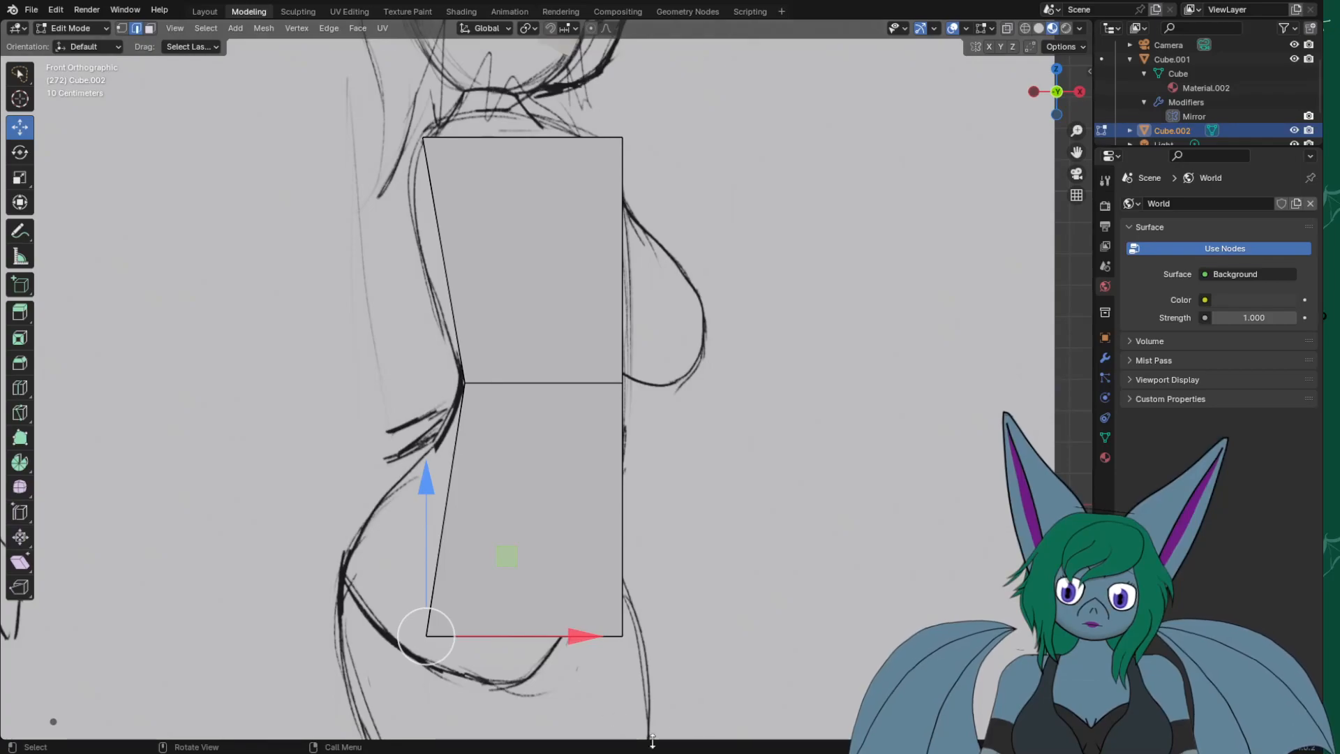
drag(567, 642, 528, 640)
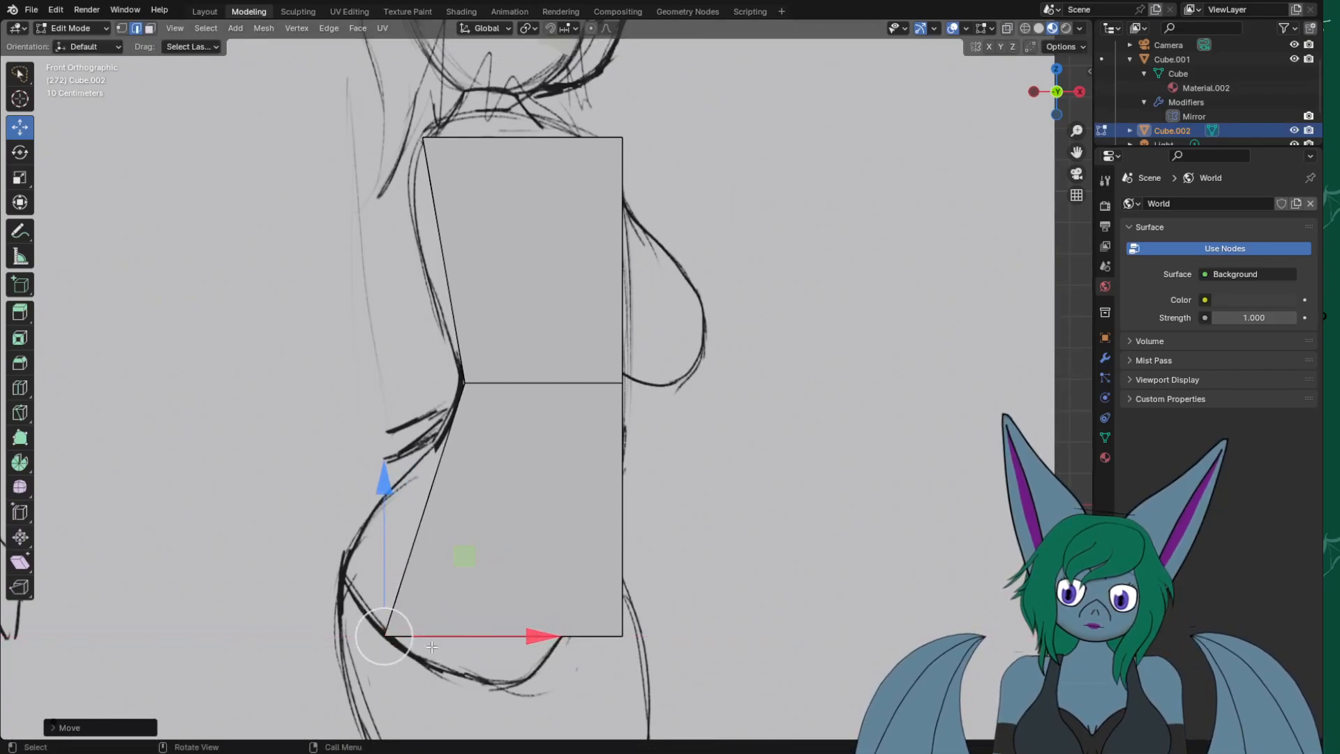
drag(391, 640, 340, 573)
Move the bottom front edge of the torso block inward to the lower end of the sketched belly line.
middle_drag(687, 642, 611, 647)
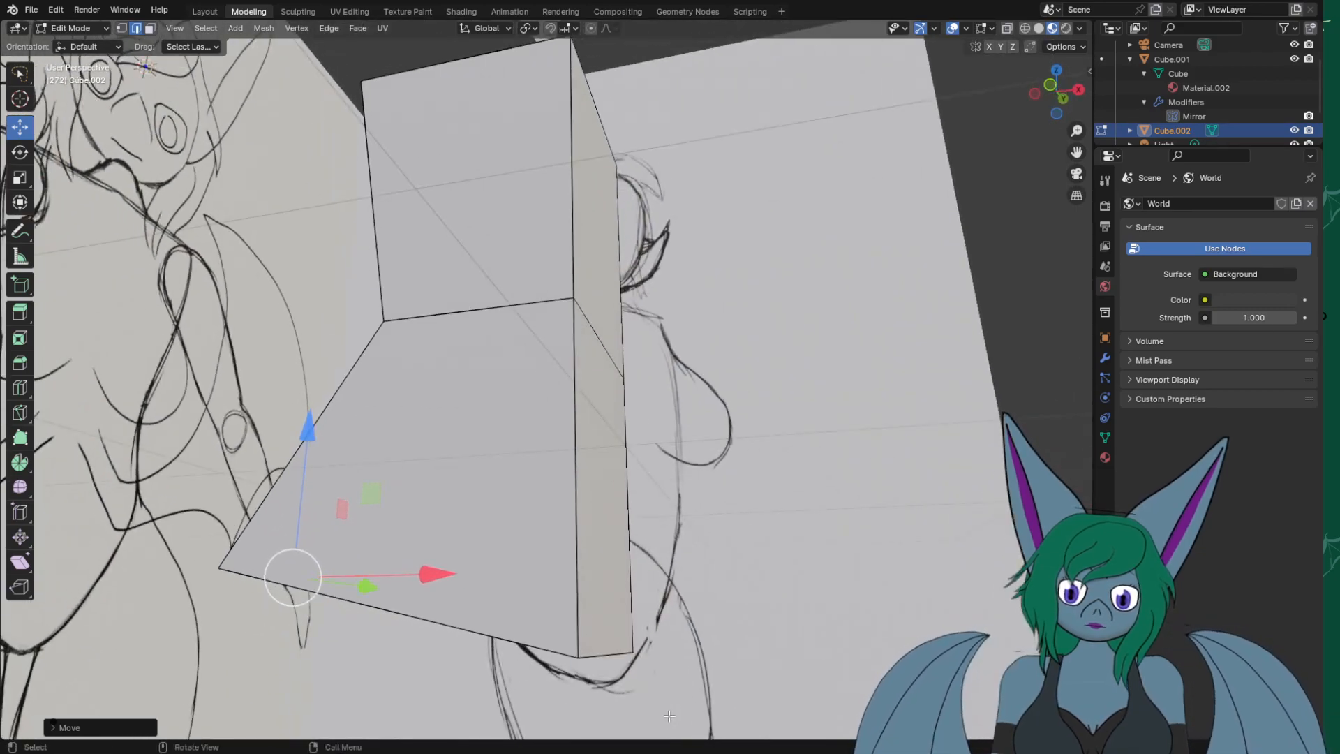
key(KP_1)
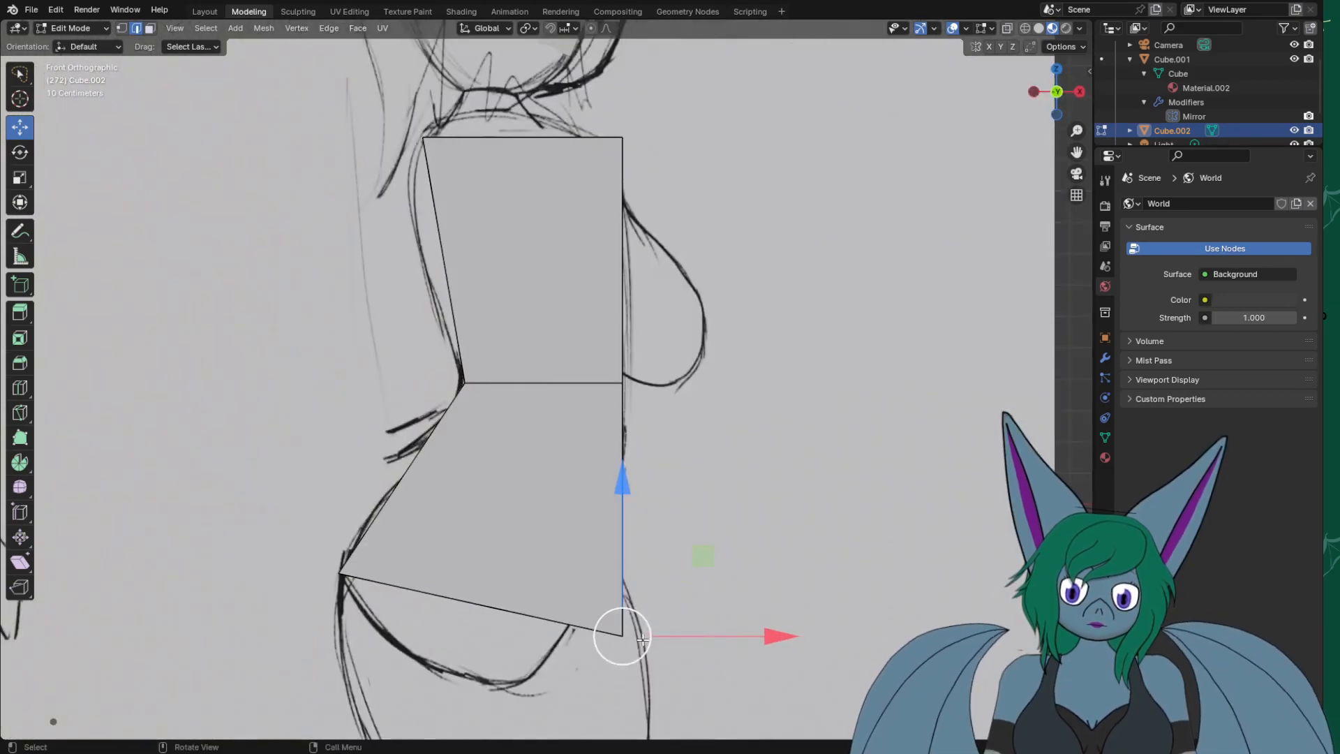
drag(621, 637, 573, 633)
key(KP_3)
key(KP_1)
Move the front edge of the waist loop down and slightly forward onto the sketched belly line.
middle_drag(690, 361, 669, 364)
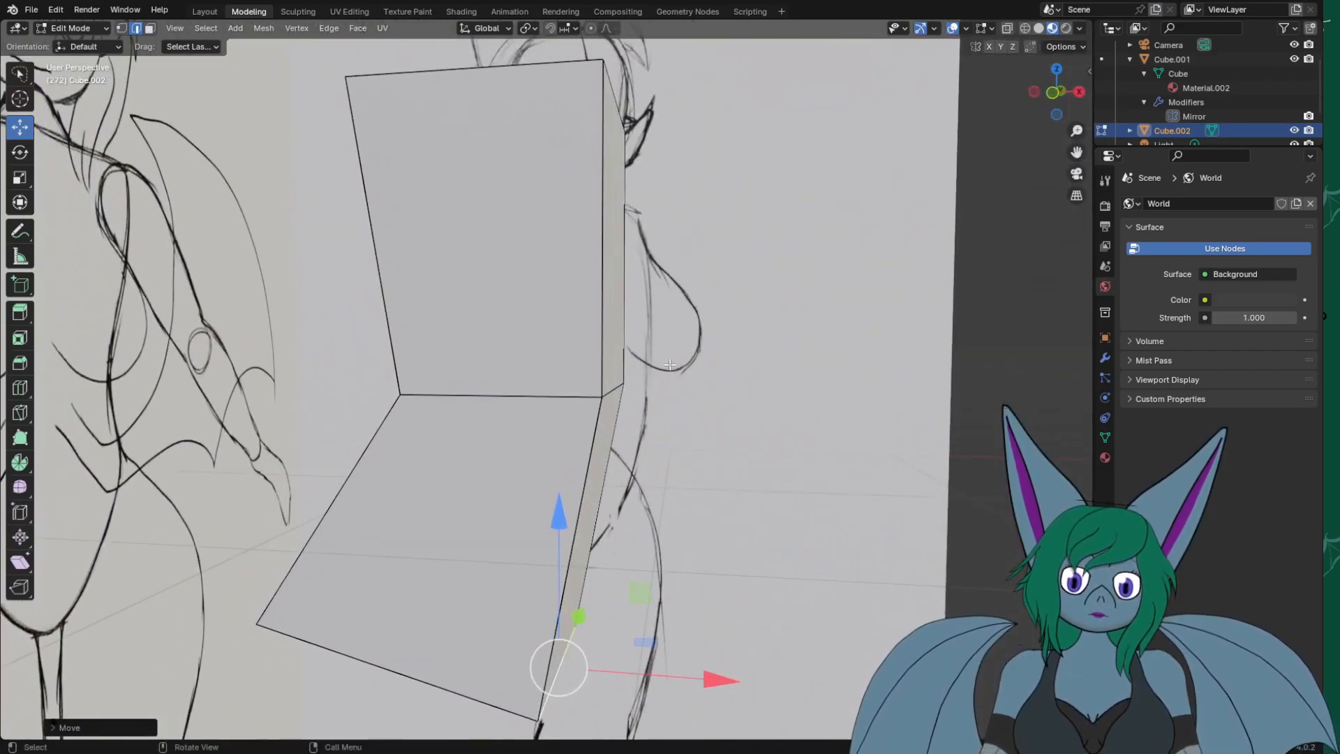
click(614, 389)
key(KP_3)
key(KP_1)
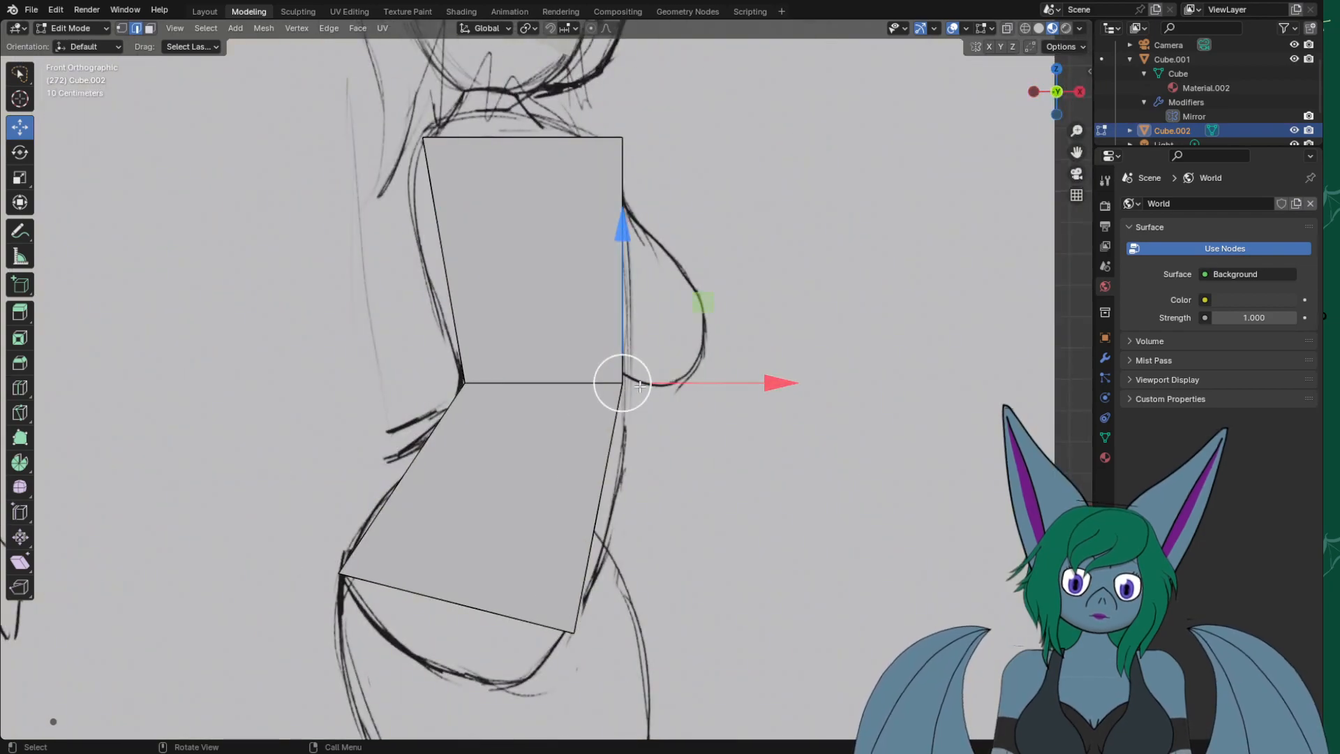
drag(626, 386, 632, 420)
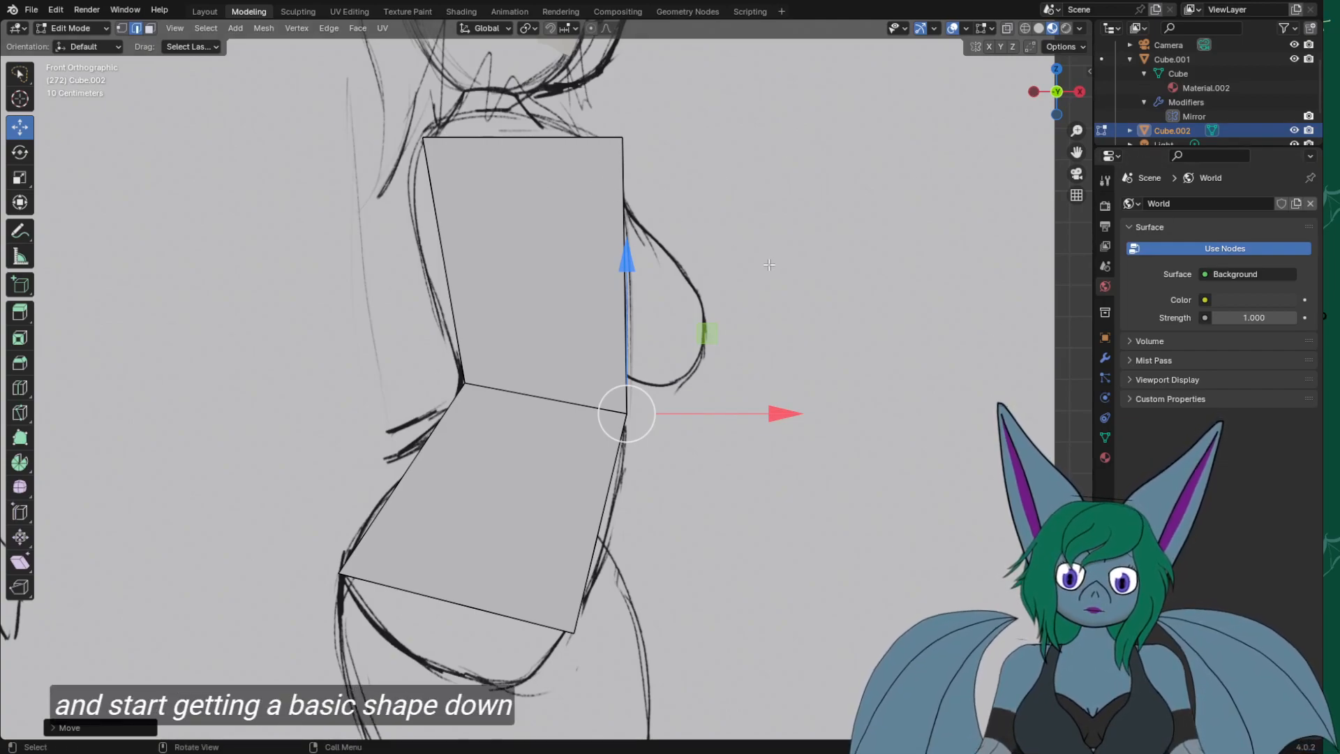
Add a horizontal loop cut around the lower torso between the waist and the hips, slid slightly toward the waist.
key(ctrl+e)
click(602, 303)
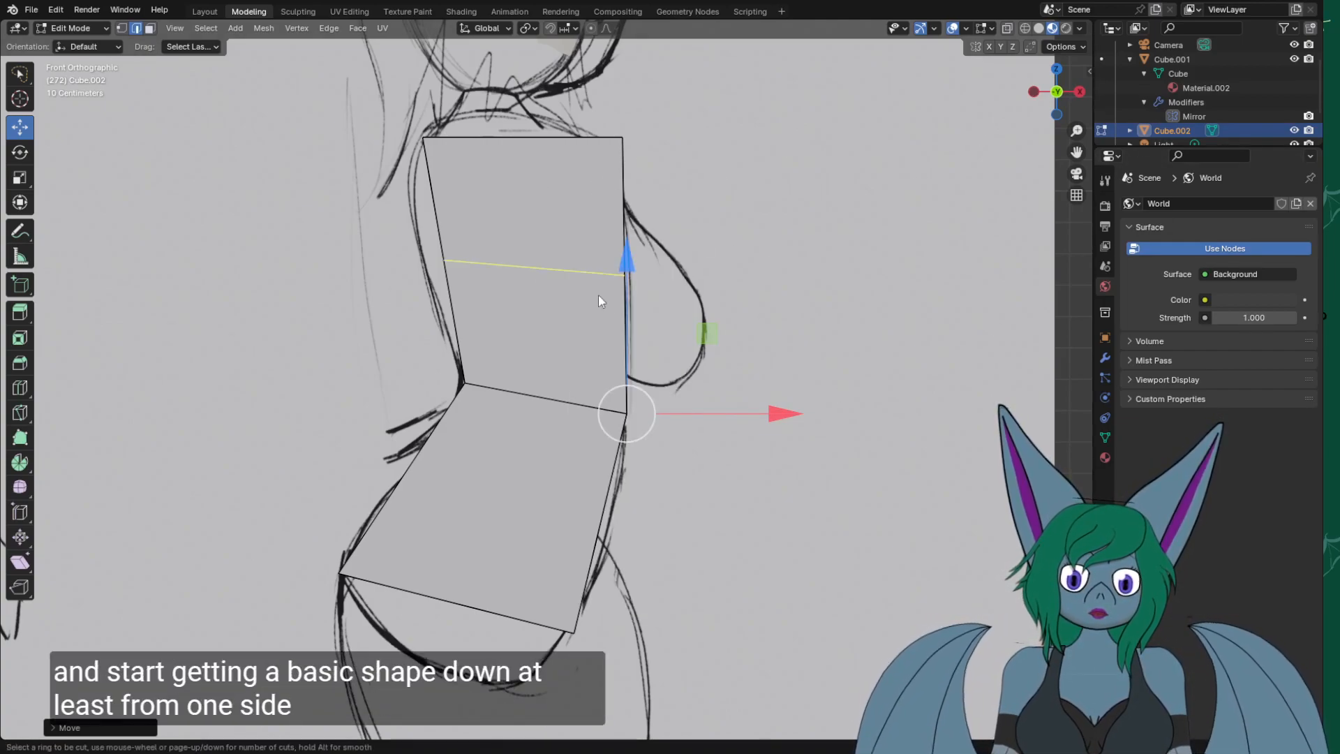
click(406, 469)
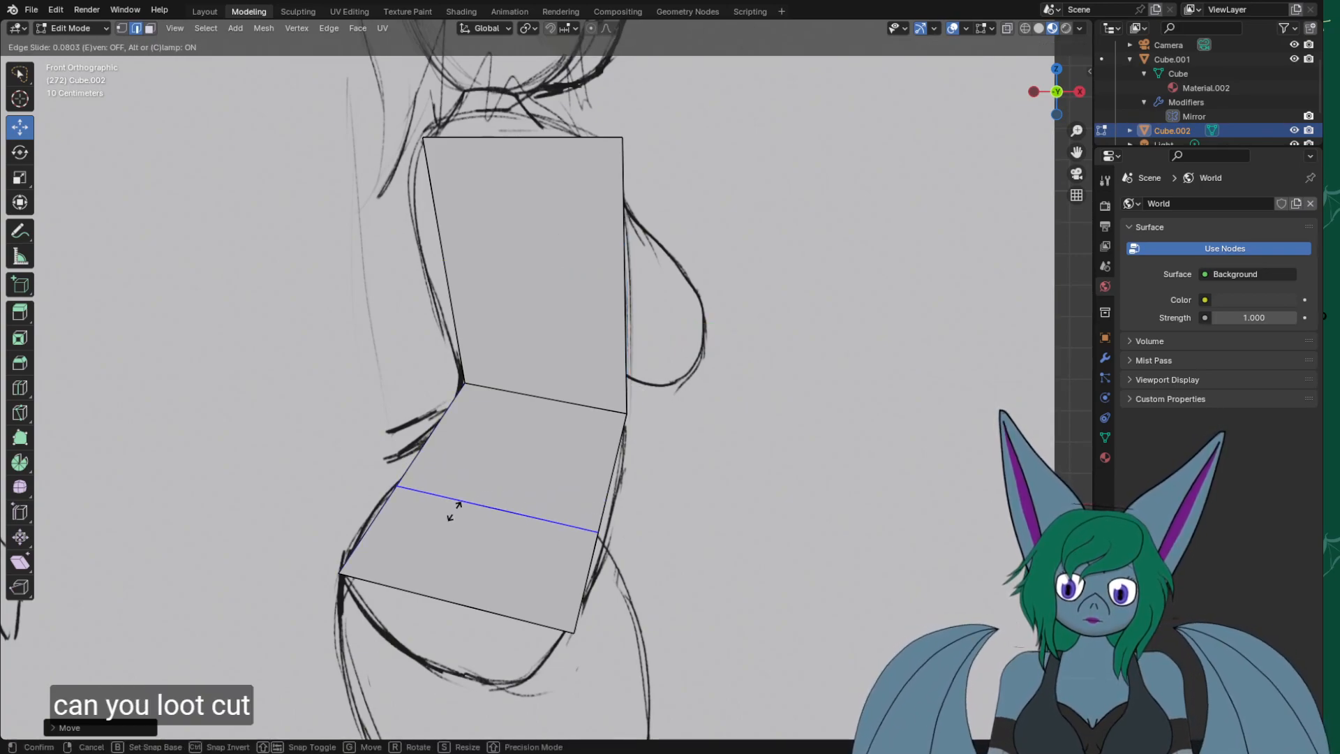
click(463, 501)
Add a horizontal loop cut around the upper torso, about midway between the waist and the top.
key(ctrl+e)
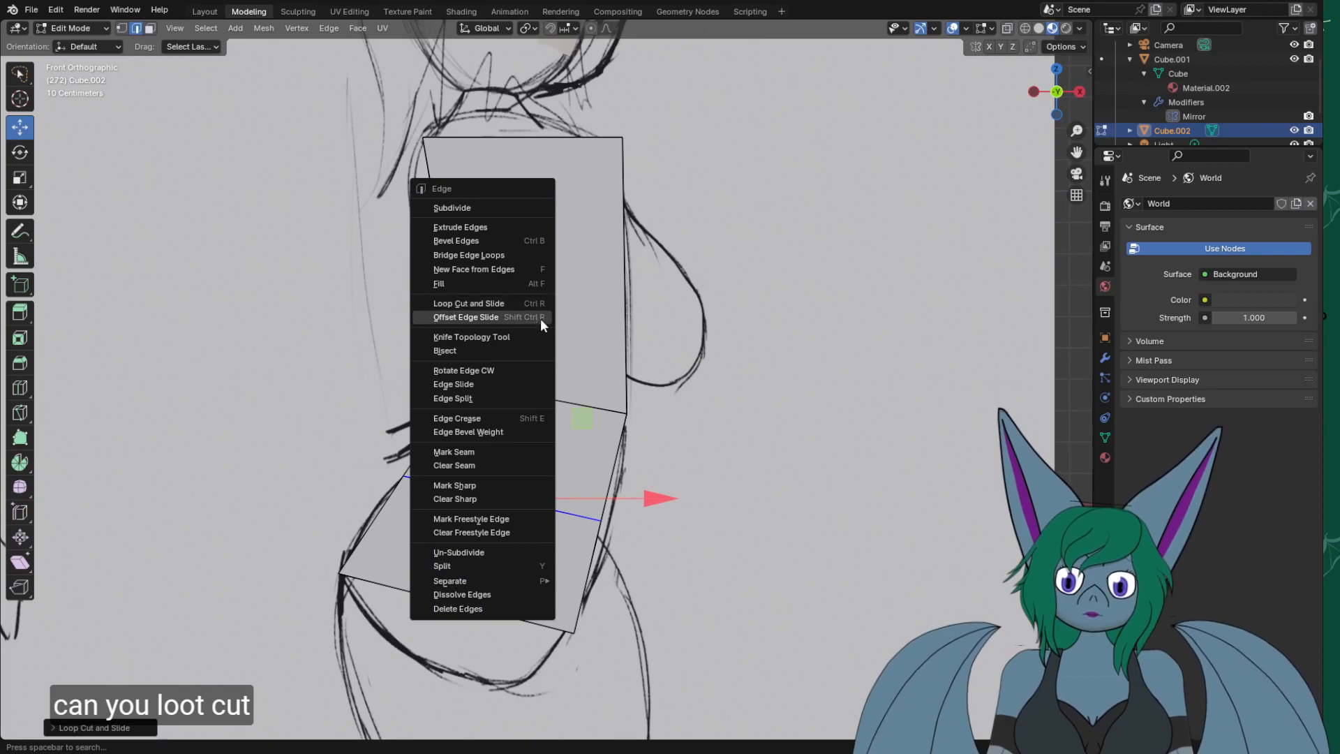
click(501, 301)
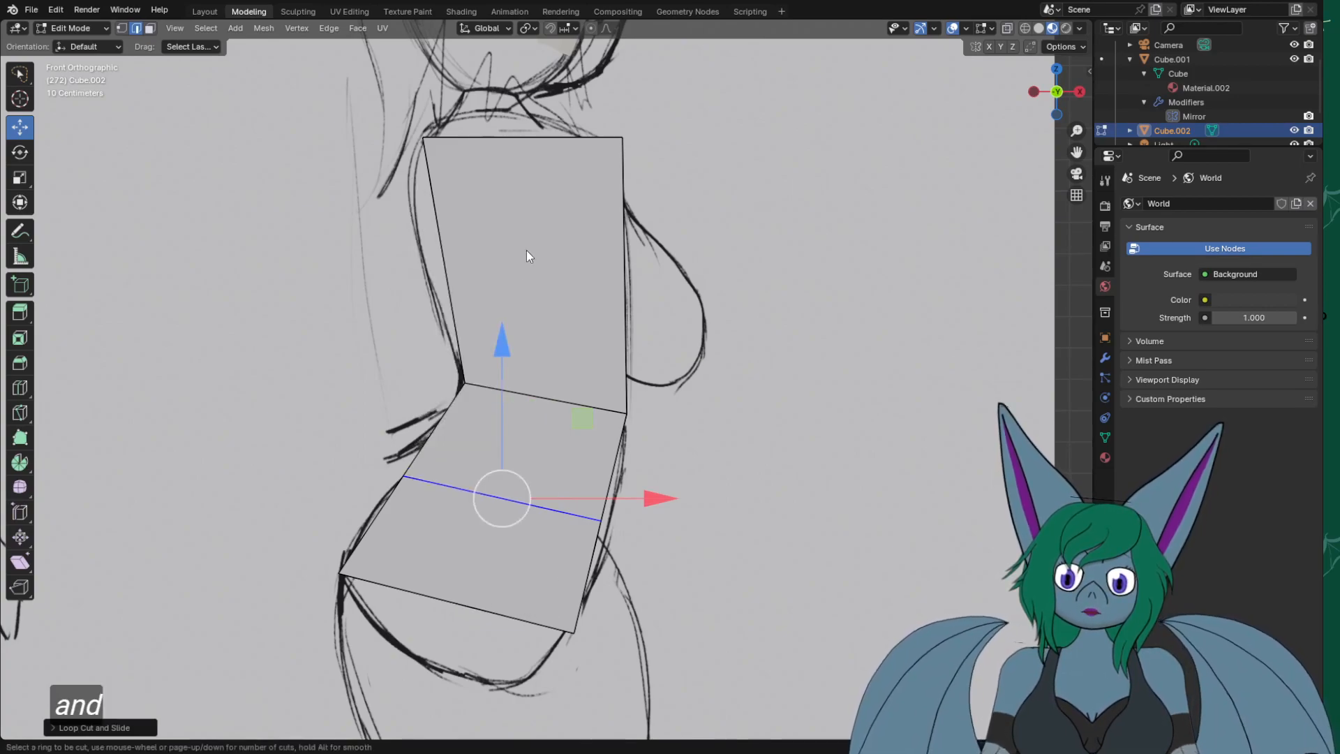
click(460, 265)
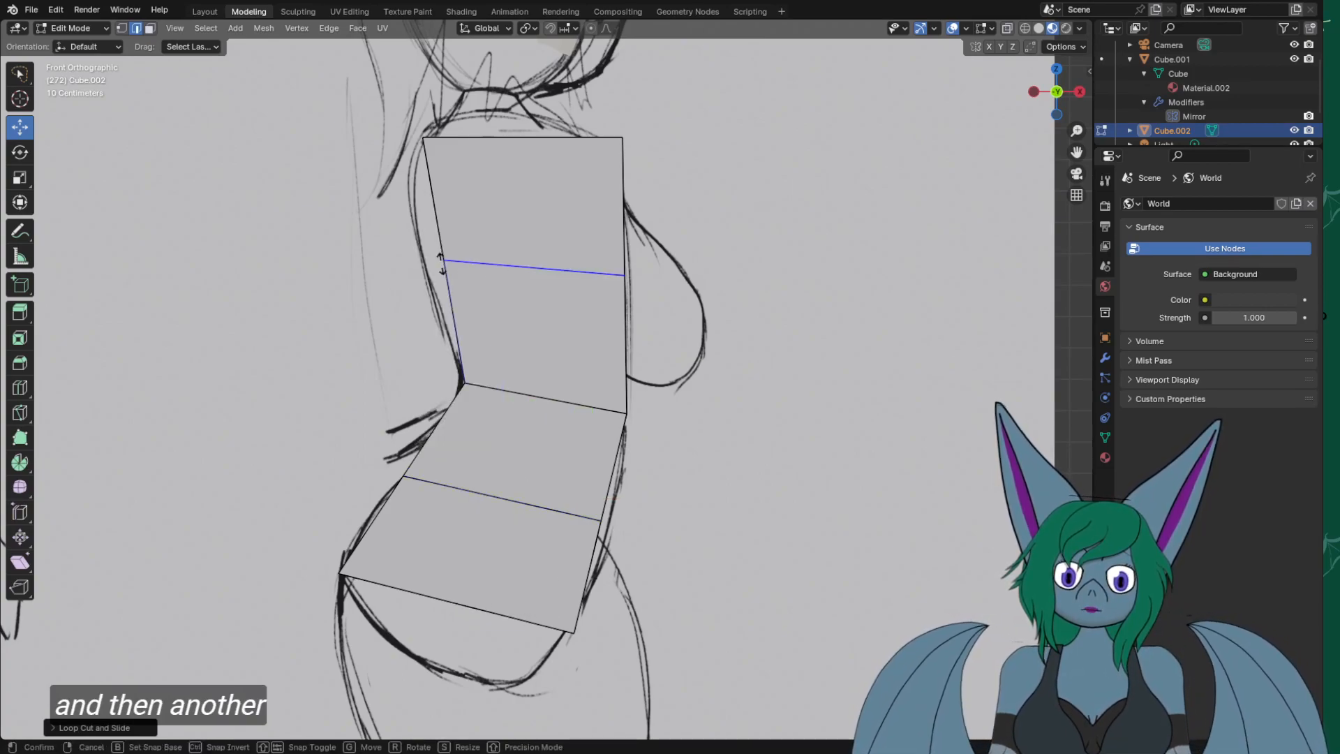
click(487, 251)
Move the back edge of the upper loop cut outward along X to follow the sketched back.
middle_drag(460, 268, 525, 217)
key(ctrl+e)
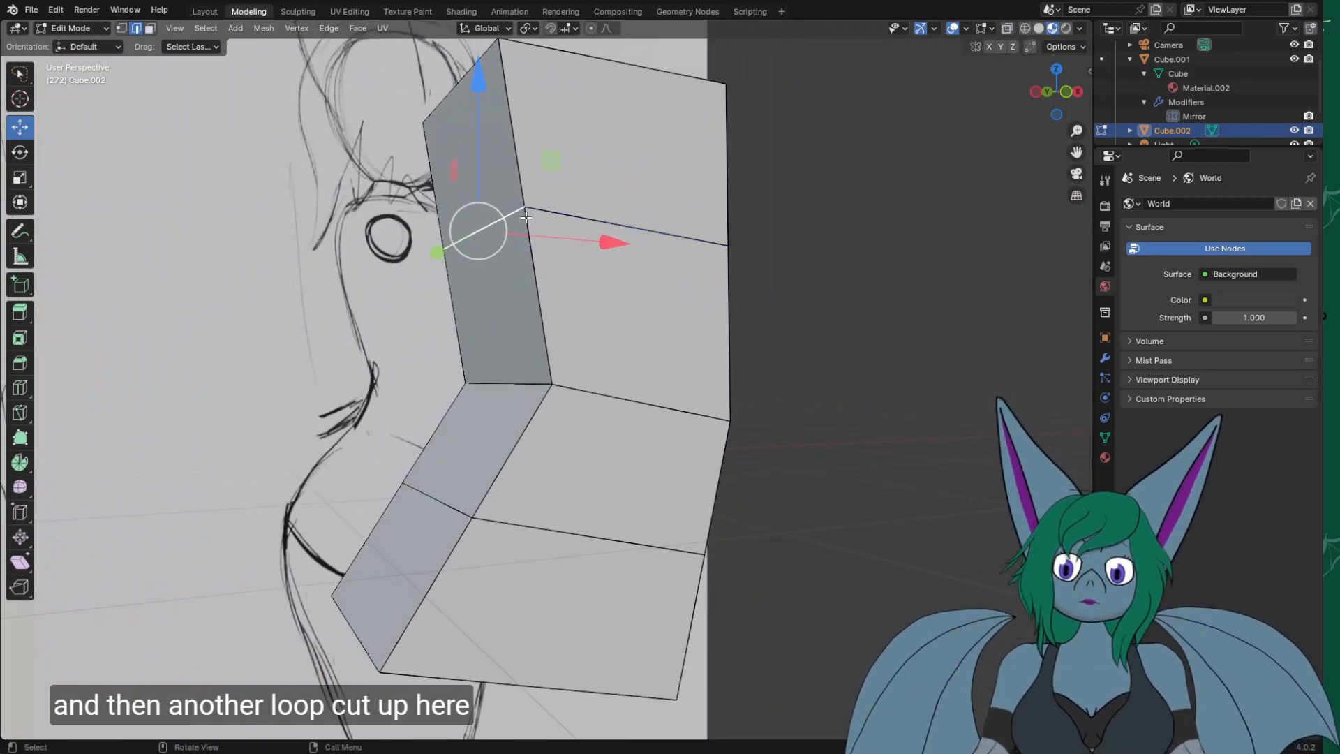
key(KP_1)
drag(598, 252, 565, 255)
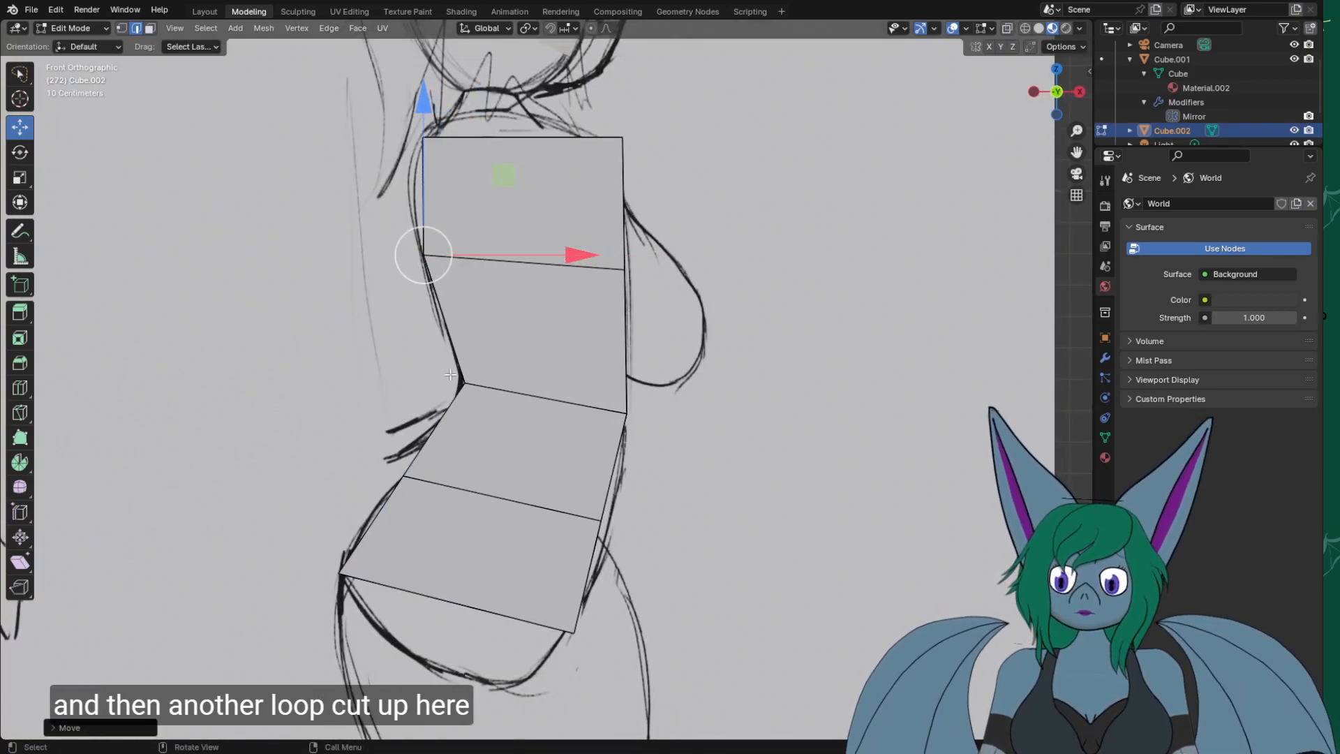
Move the back edge of the lower loop cut up and inward to match the curve below the small of the back.
mouse_move(429, 295)
middle_down()
mouse_move(472, 328)
mouse_move(639, 391)
mouse_move(629, 461)
mouse_move(532, 499)
middle_up()
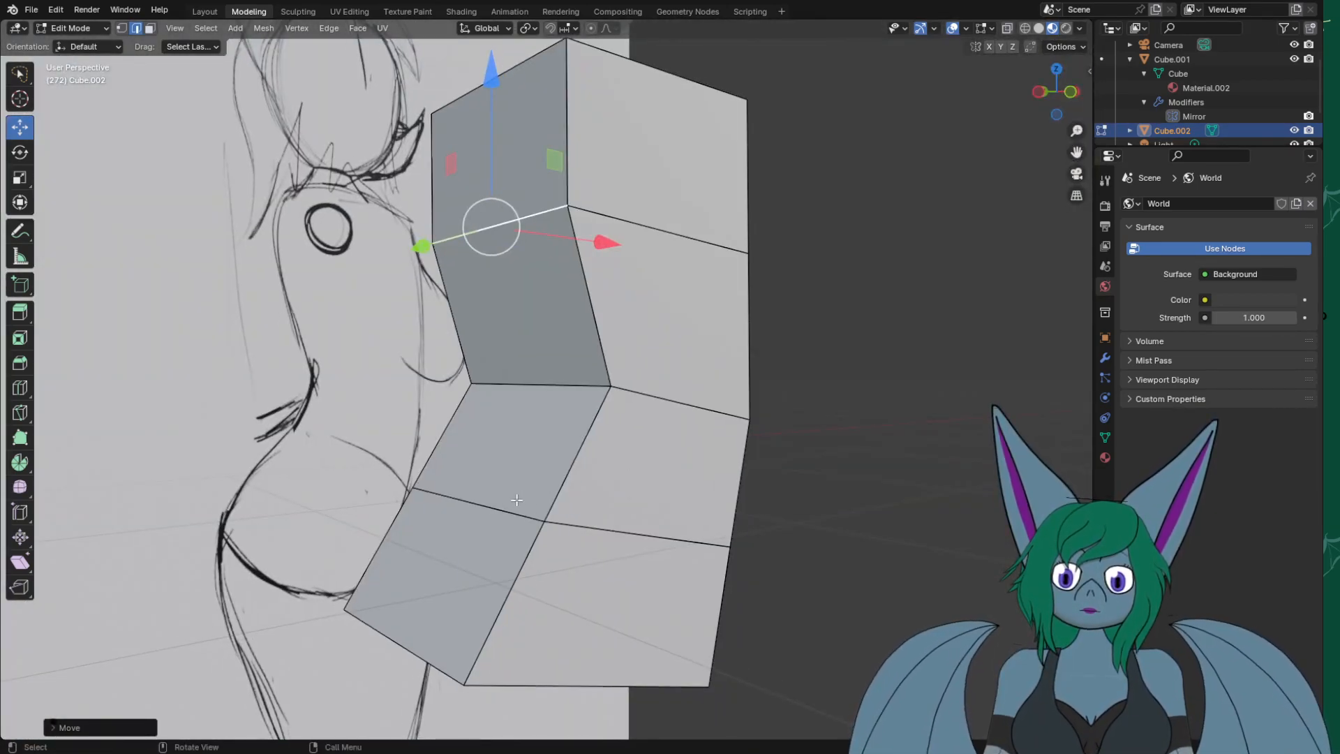
click(516, 500)
key(KP_1)
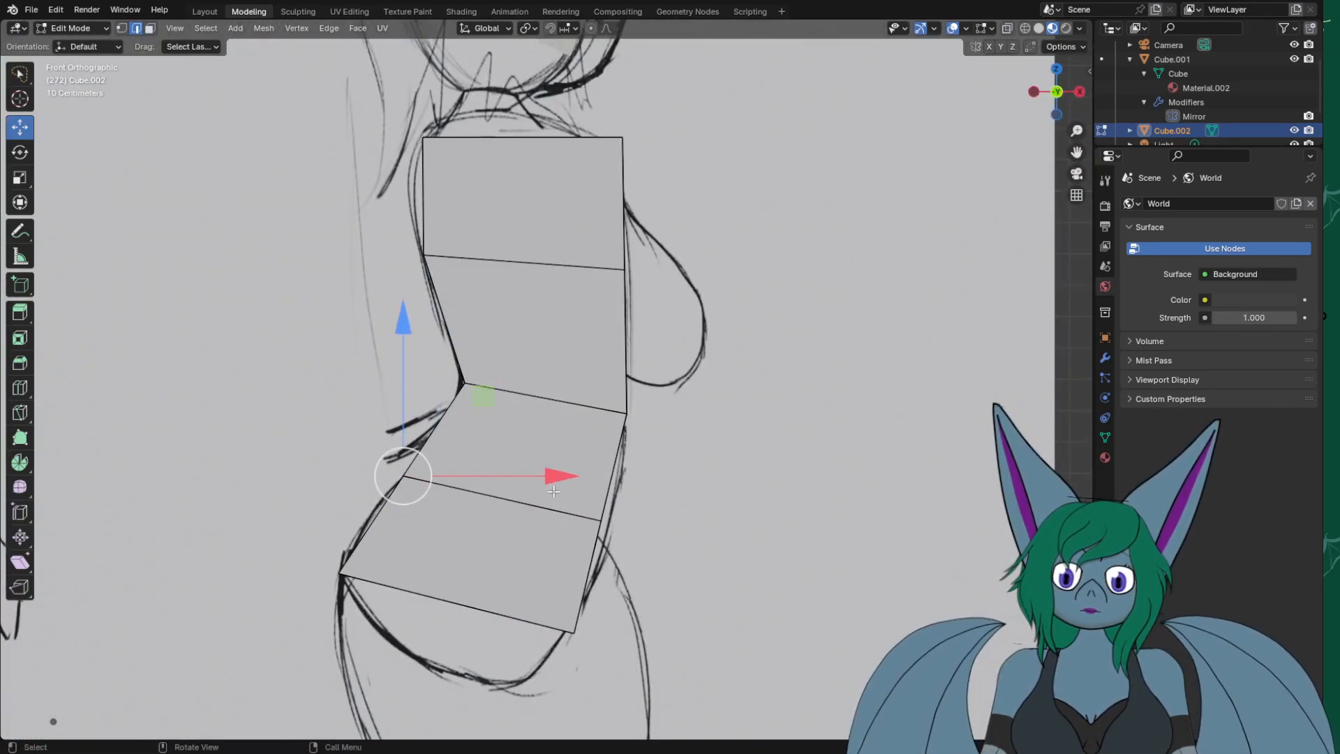
drag(558, 476, 574, 476)
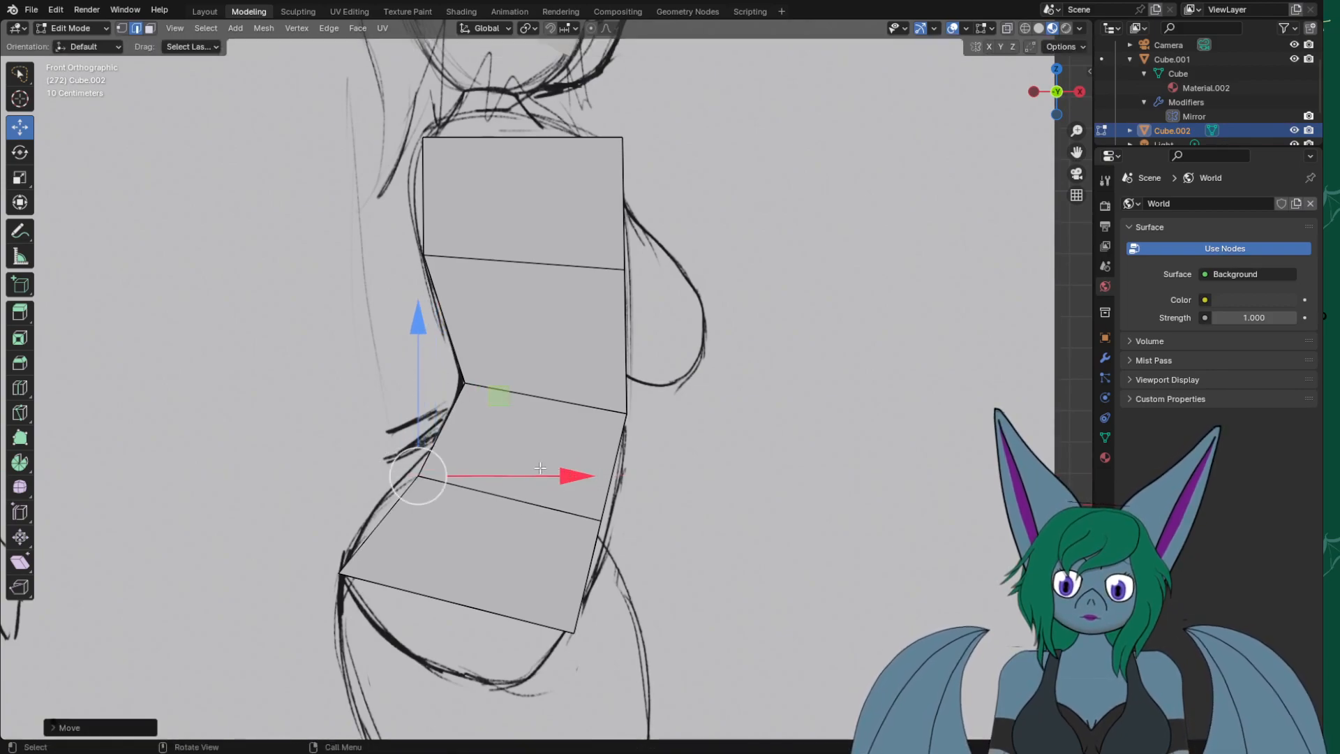
drag(417, 476, 434, 433)
Move the front edge of the lower loop cut forward and up to match the sketched lower belly.
middle_drag(677, 526, 654, 497)
click(538, 537)
right_click(527, 534)
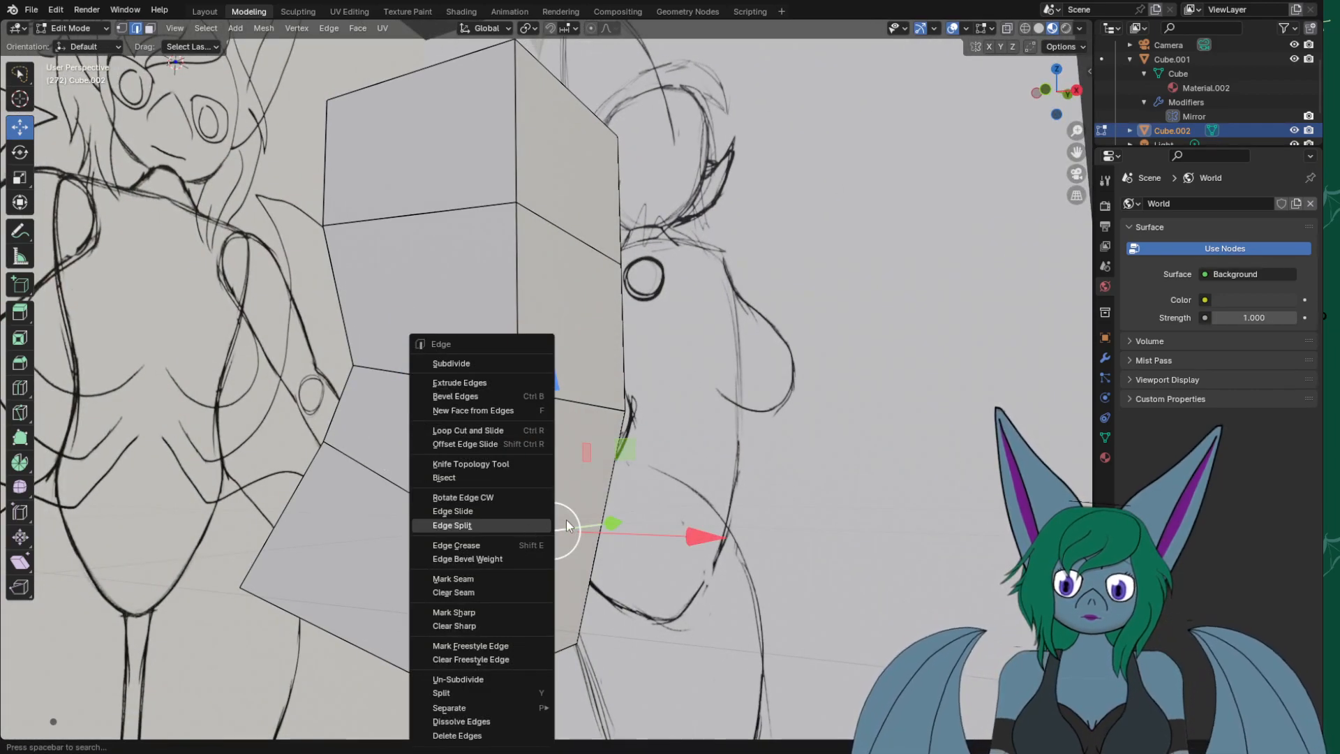
key(KP_1)
drag(590, 518, 612, 494)
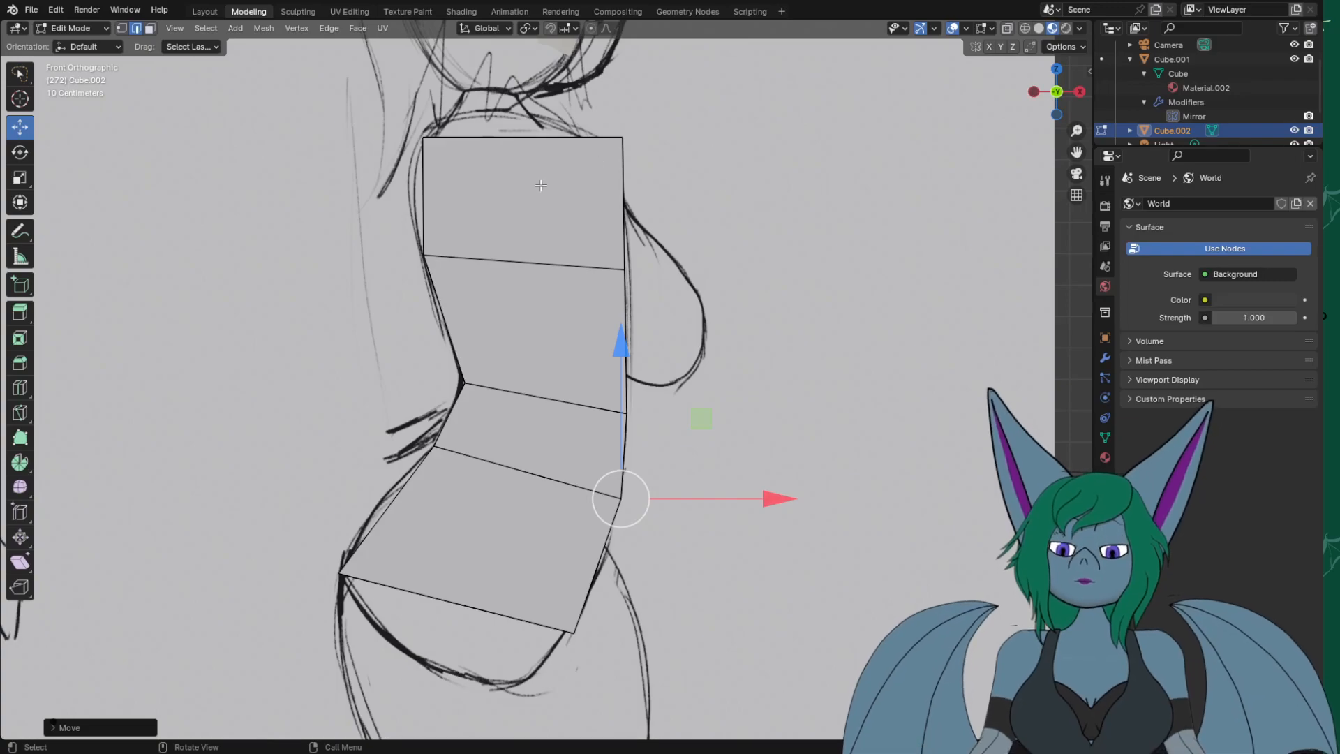
Lower the top back edge of the torso and move it slightly outward onto the sketched upper back line.
middle_drag(660, 195, 310, 224)
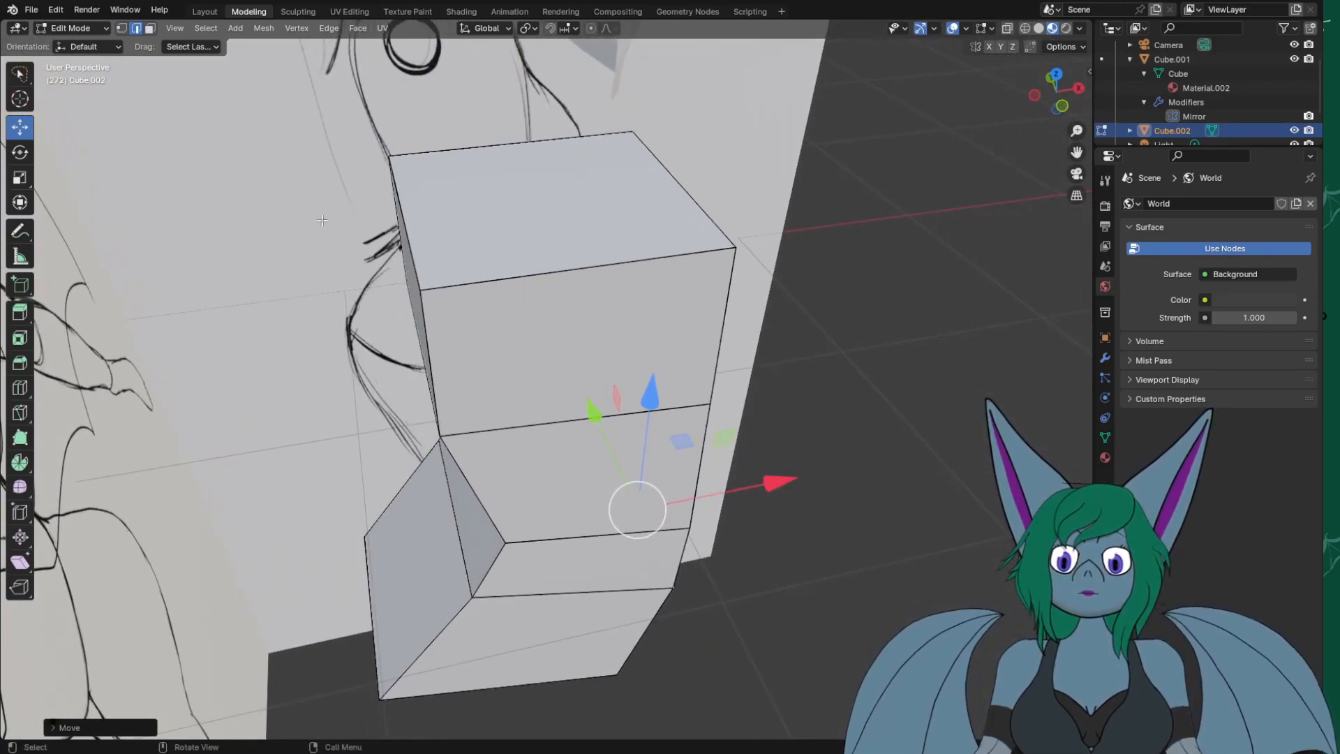
click(452, 229)
key(KP_1)
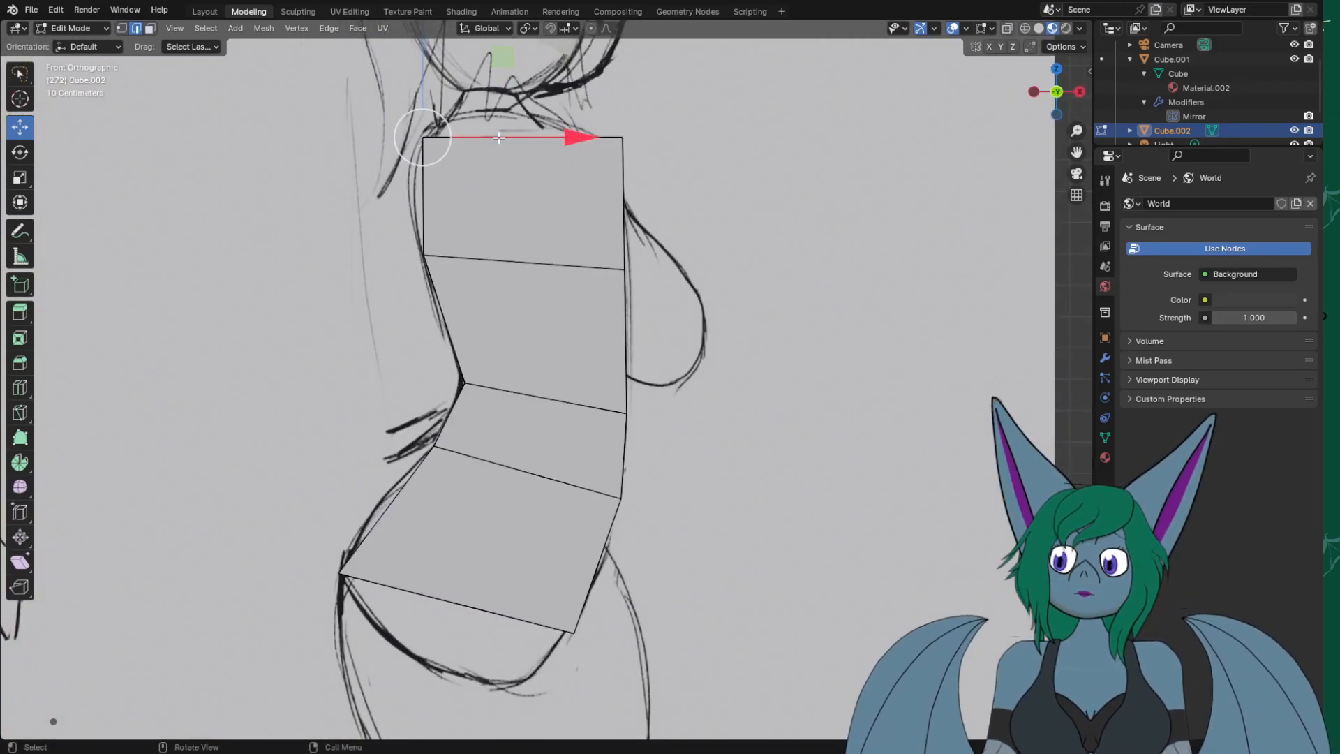
drag(432, 136, 418, 192)
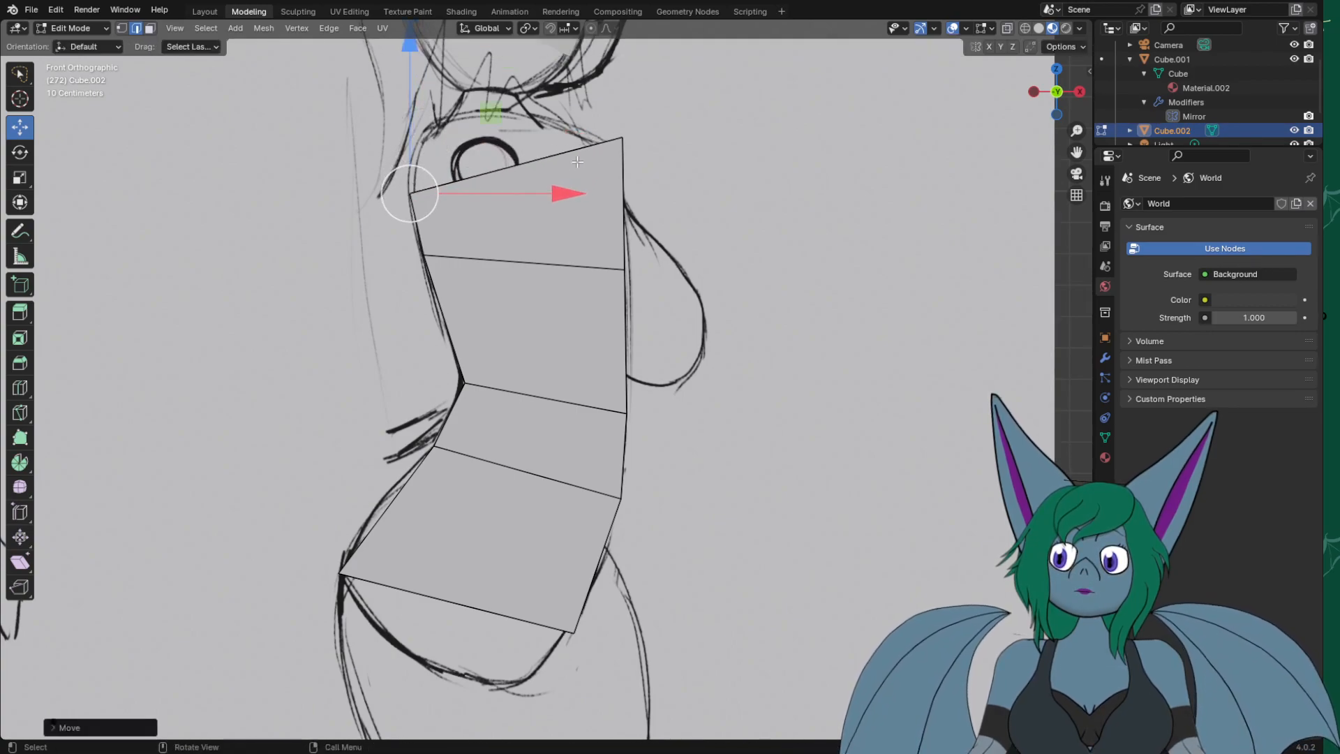
Select the top front edge of the torso block and open the preferences.
middle_drag(759, 150, 753, 256)
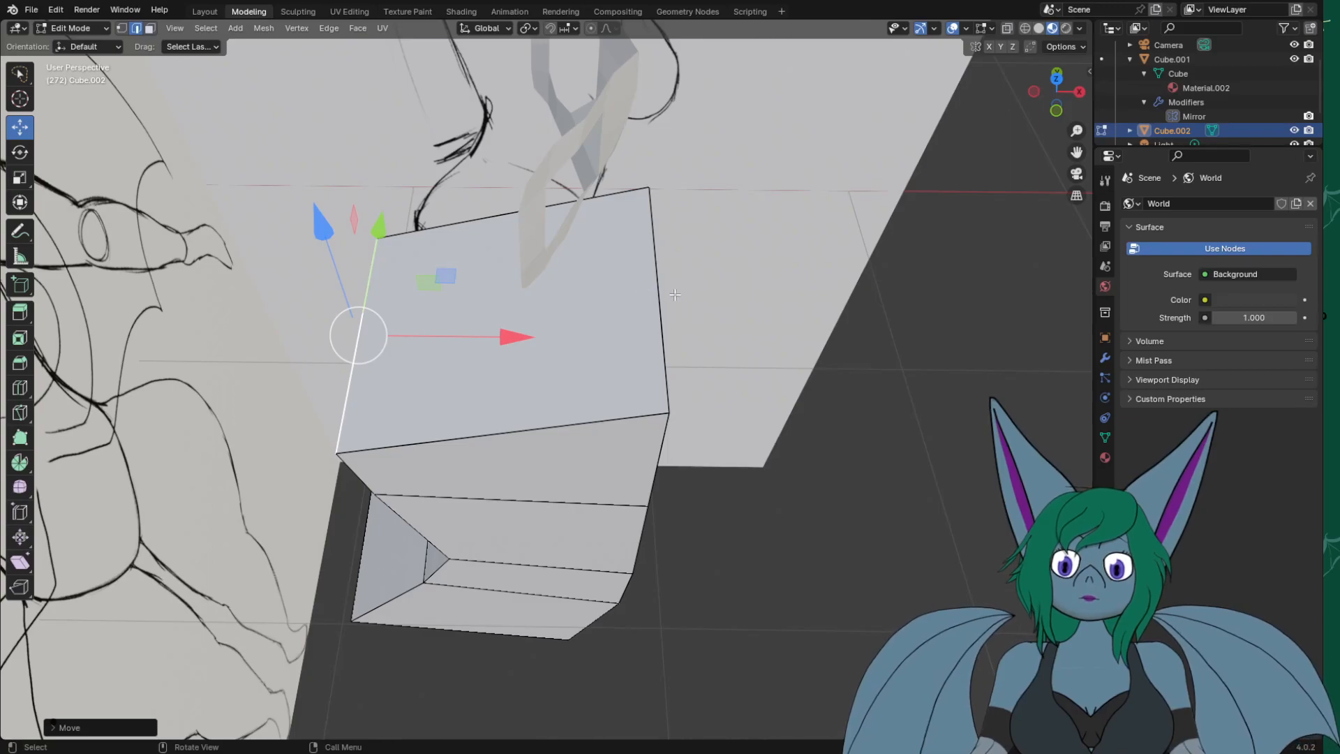
click(674, 294)
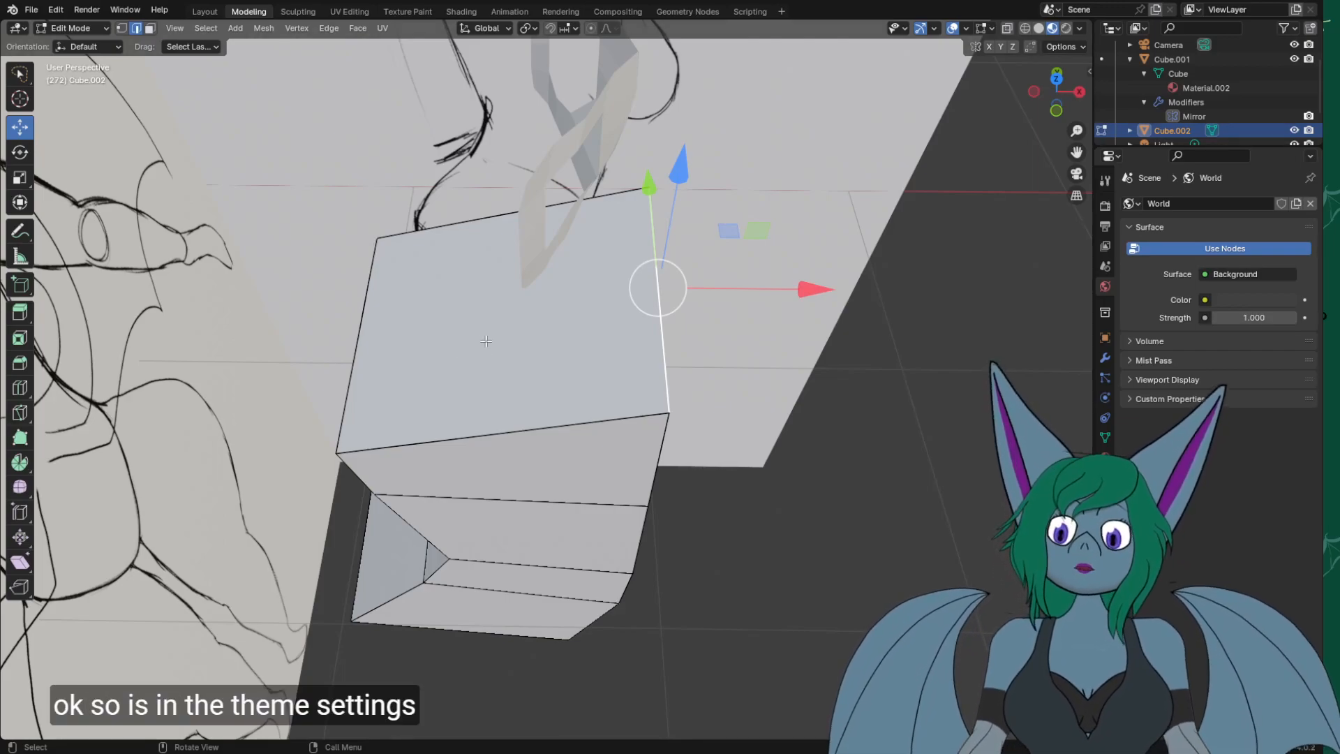
click(53, 9)
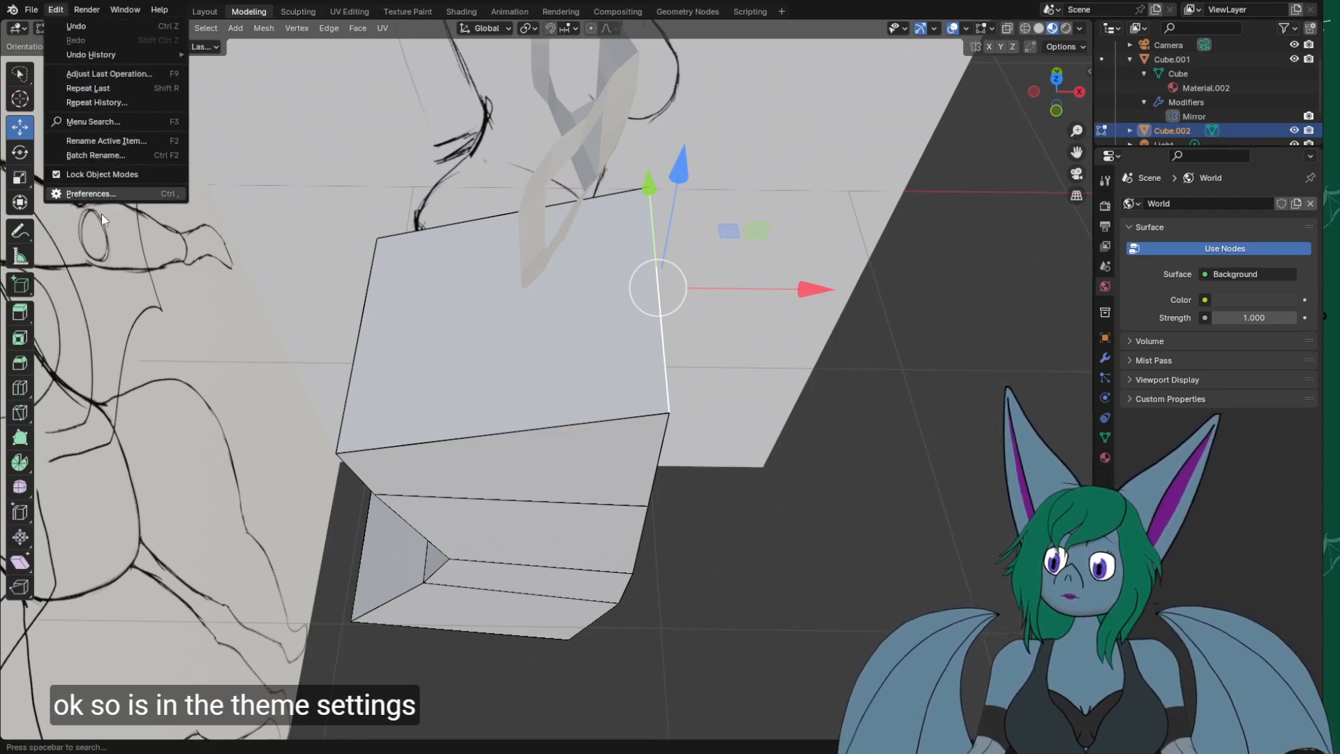
click(87, 186)
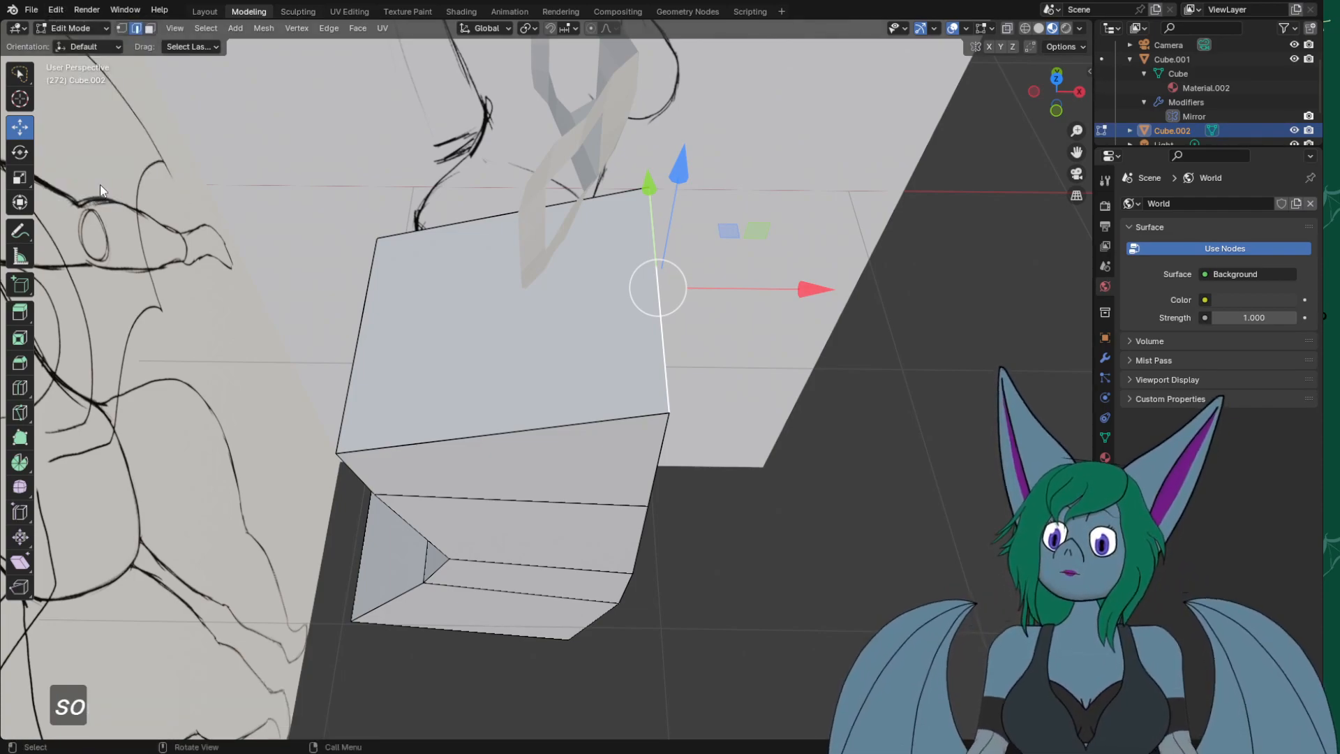
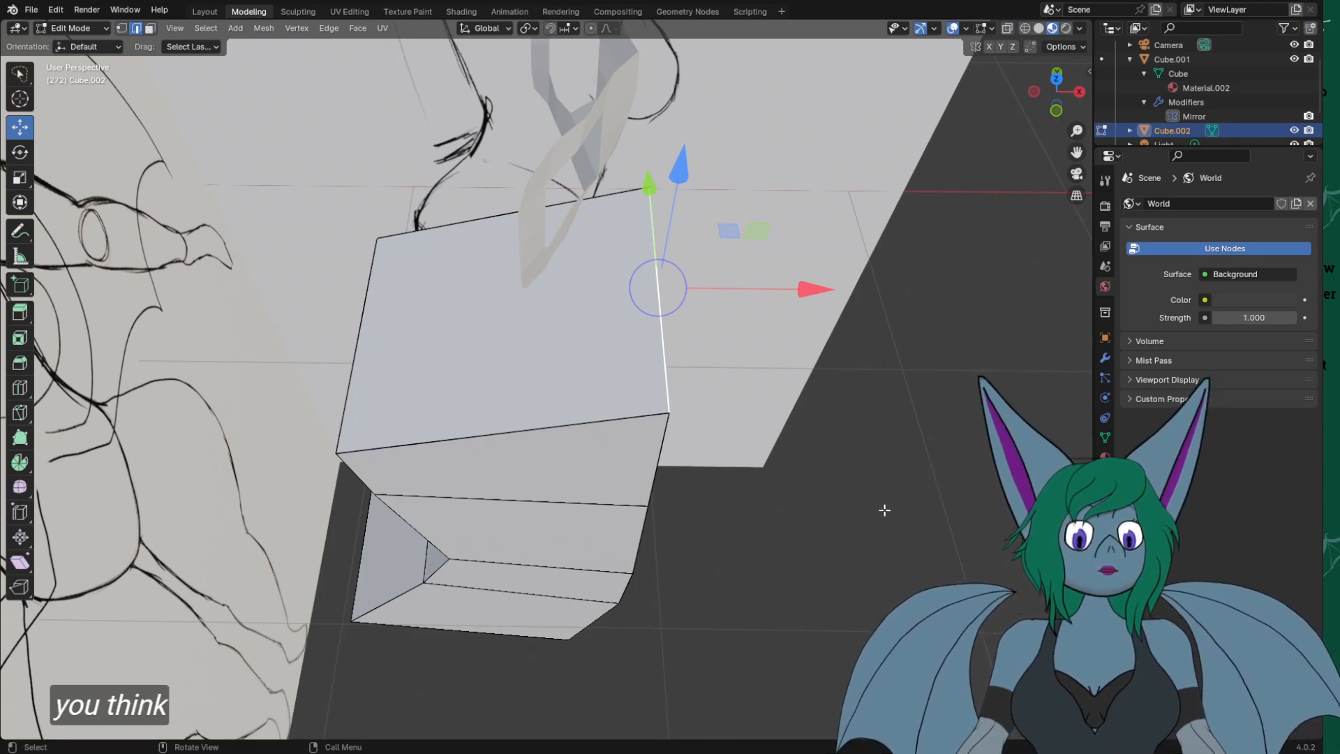
key(ctrl+e)
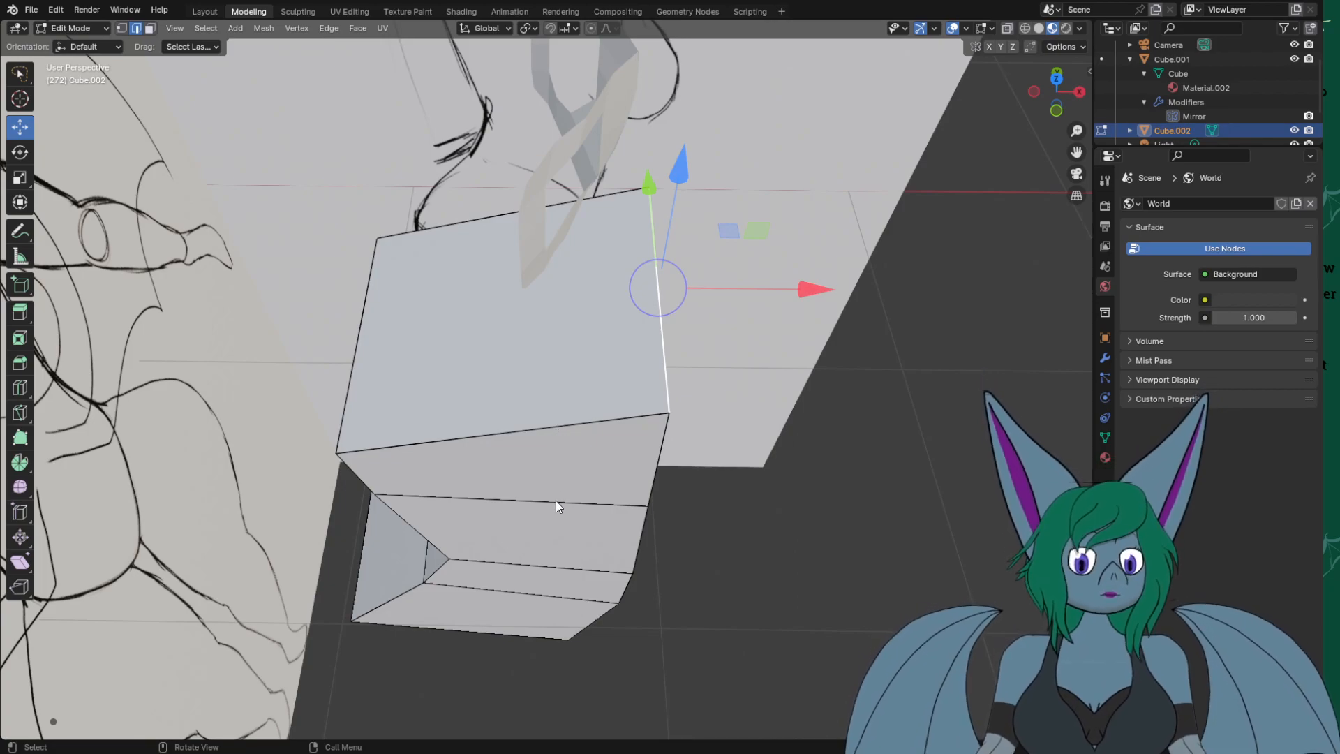
key(alt)
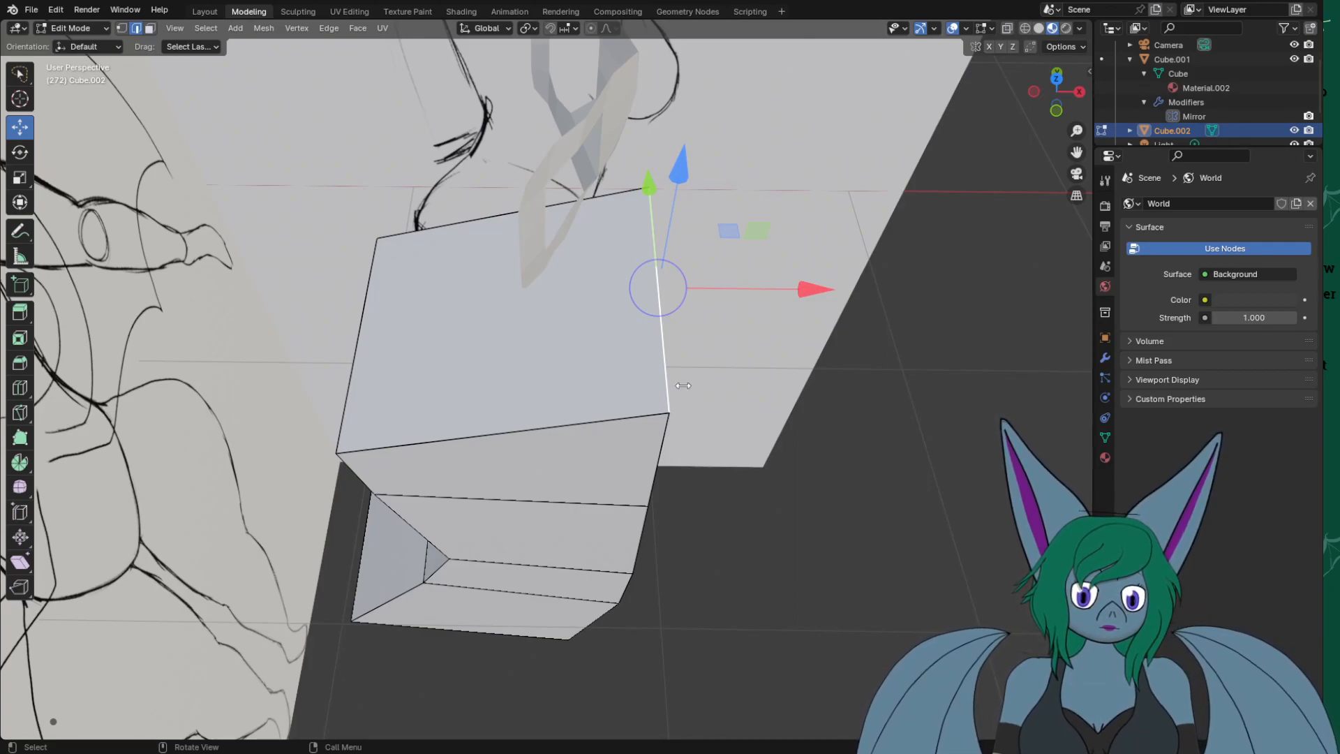
mouse_move(704, 381)
mouse_down()
mouse_move(740, 381)
mouse_move(712, 379)
mouse_up()
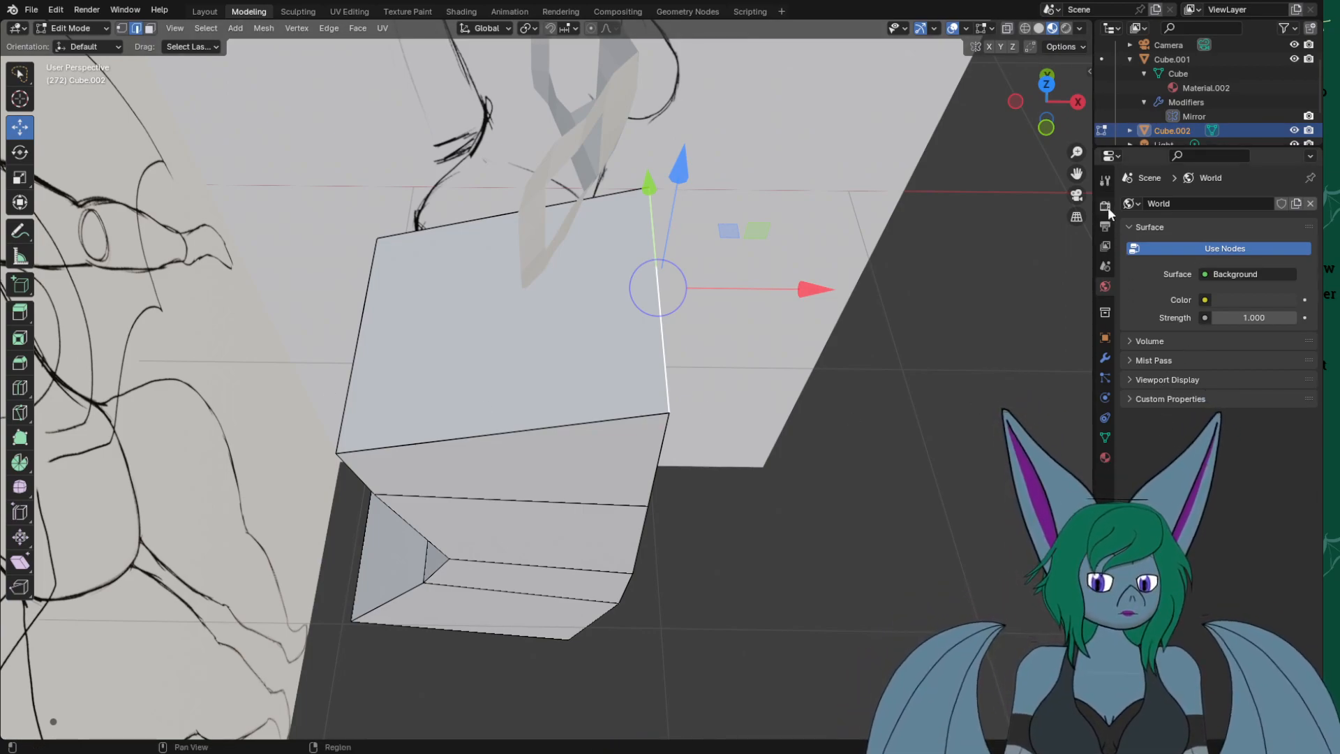
Look through the active tool's transform and workspace options and the render settings for the wanted editing option.
click(1104, 180)
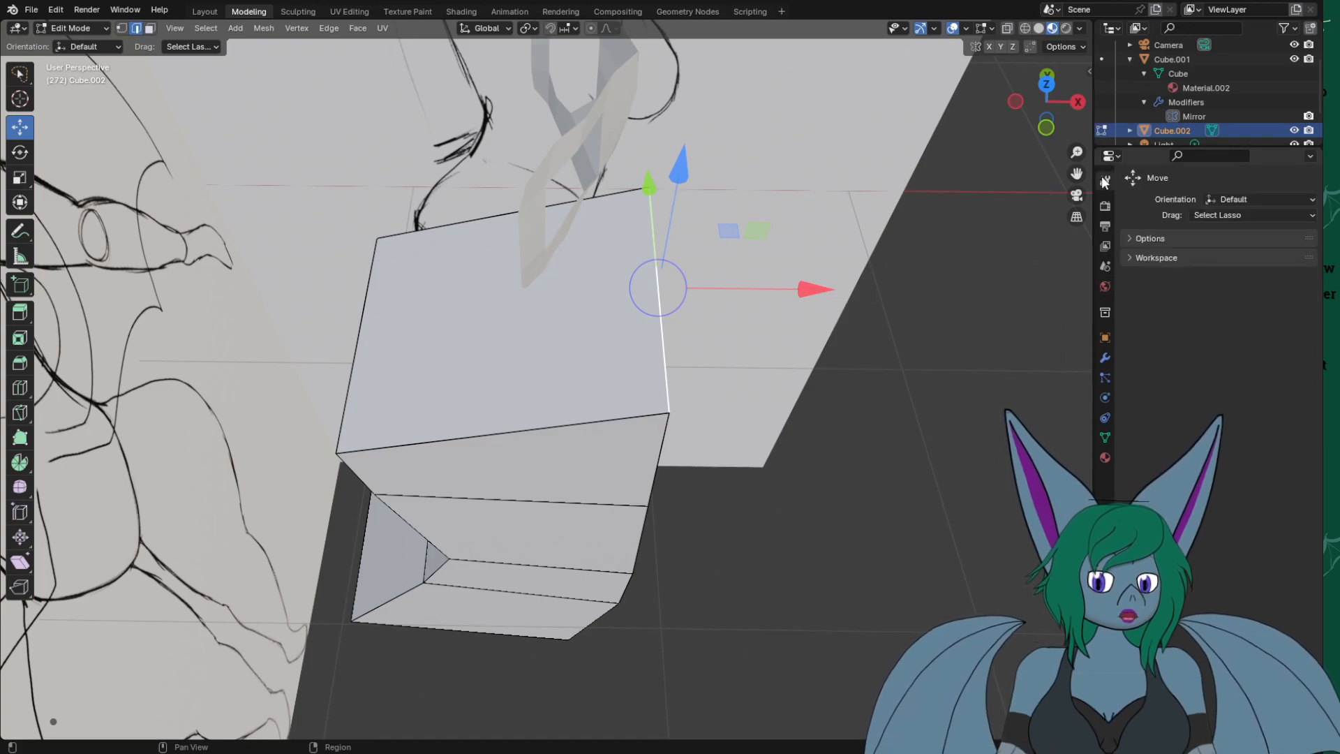
click(1152, 256)
click(1155, 240)
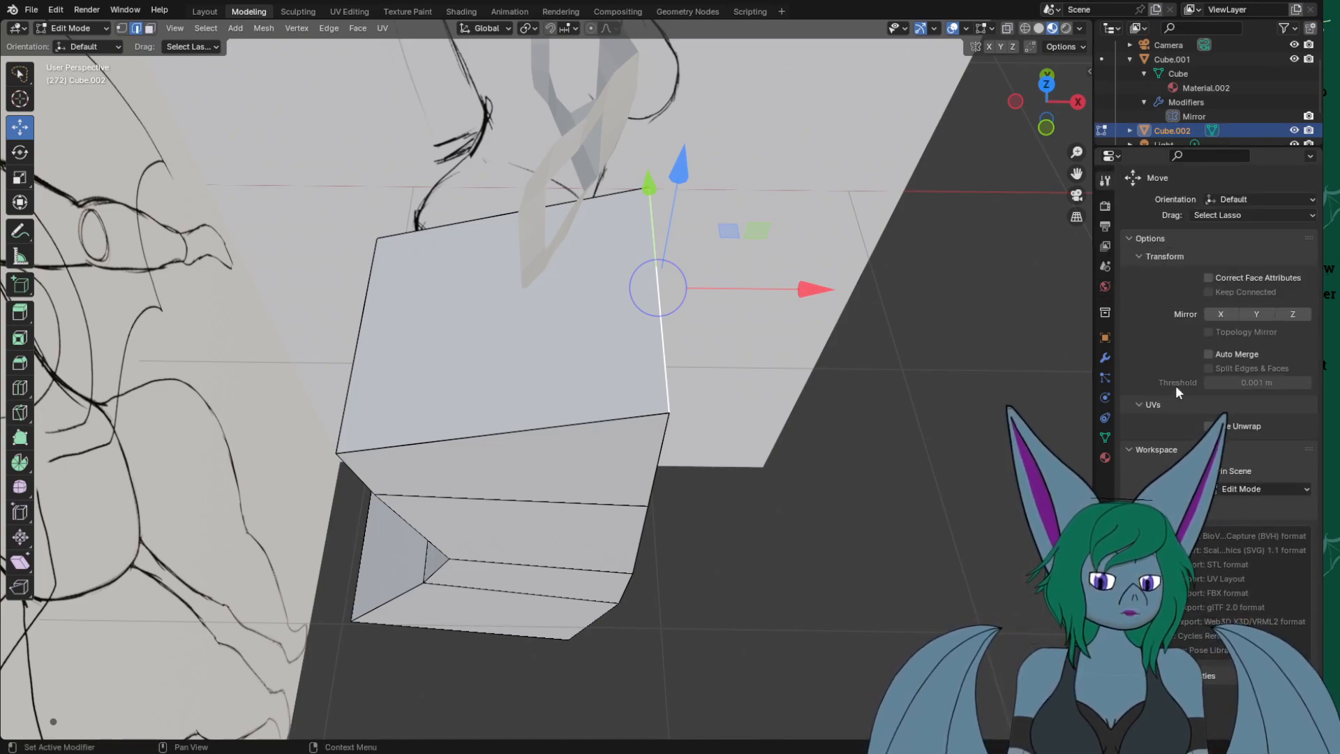
click(1165, 239)
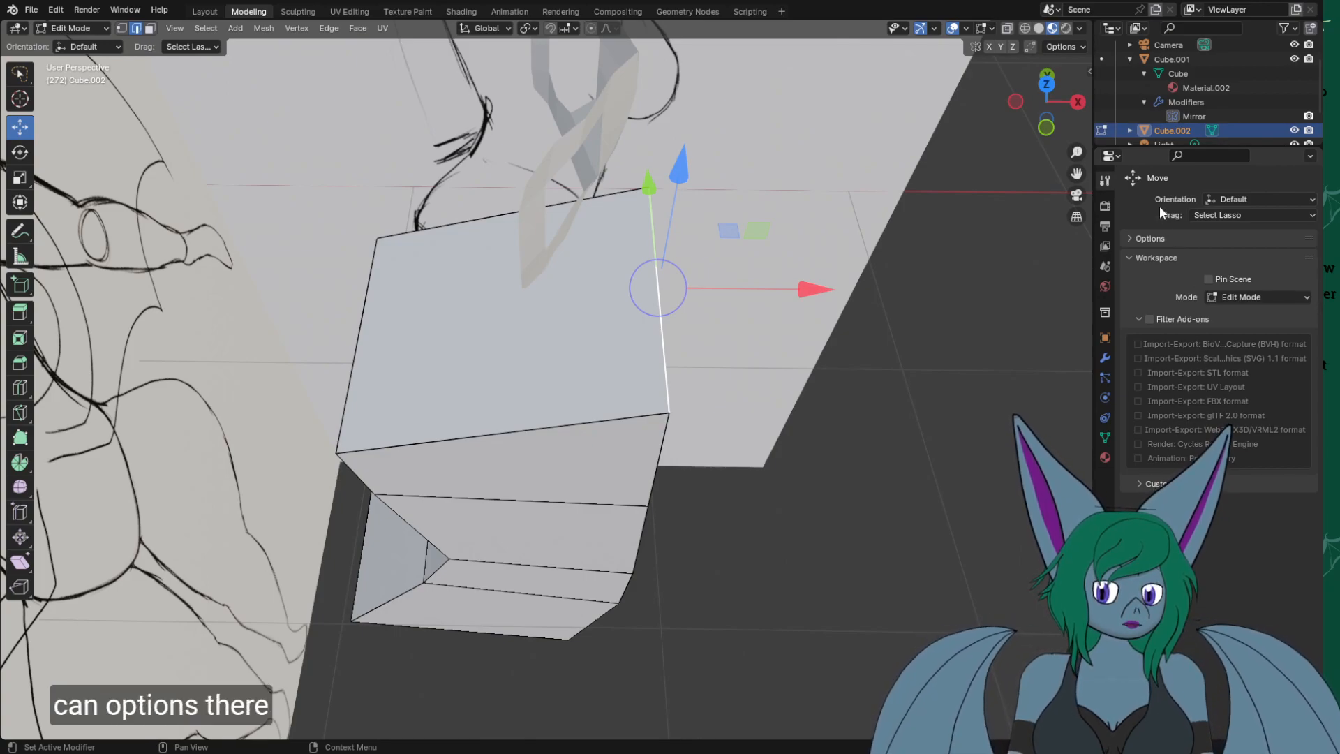
click(1104, 207)
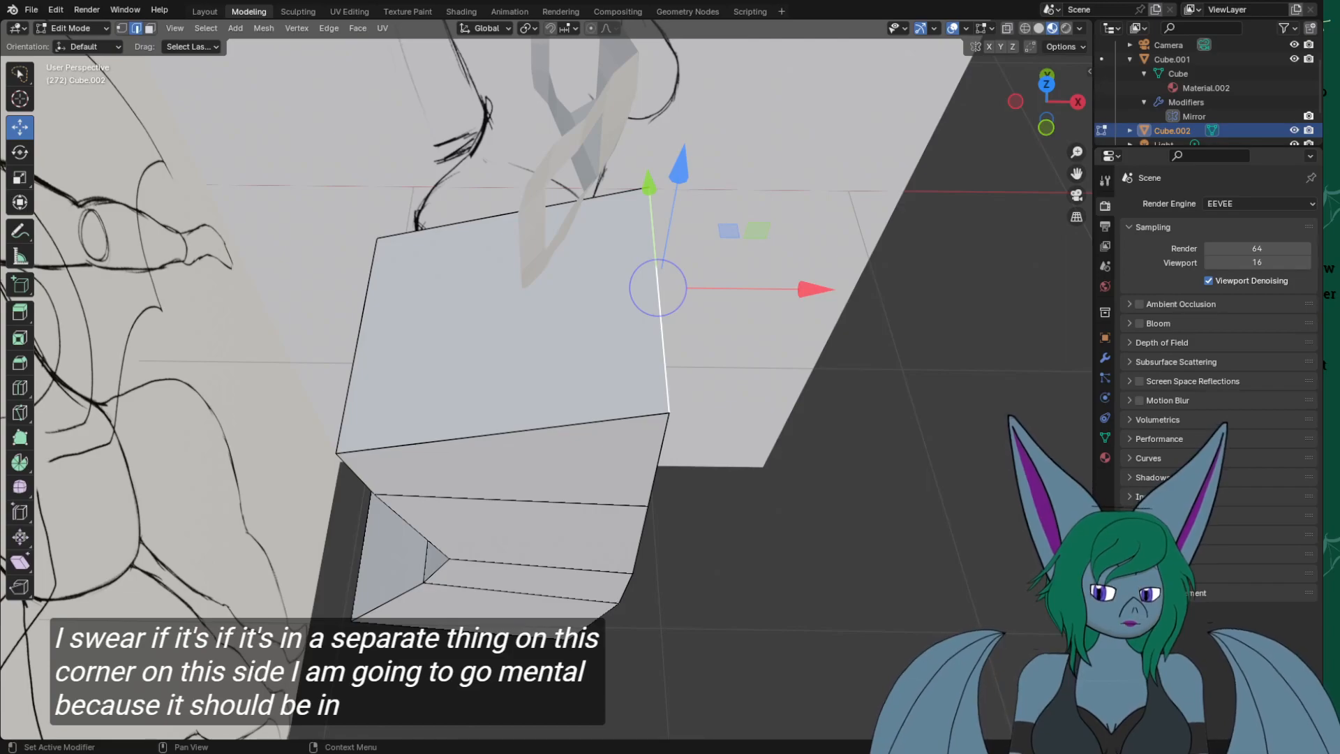
click(1159, 593)
scroll(1158, 592, down, 1)
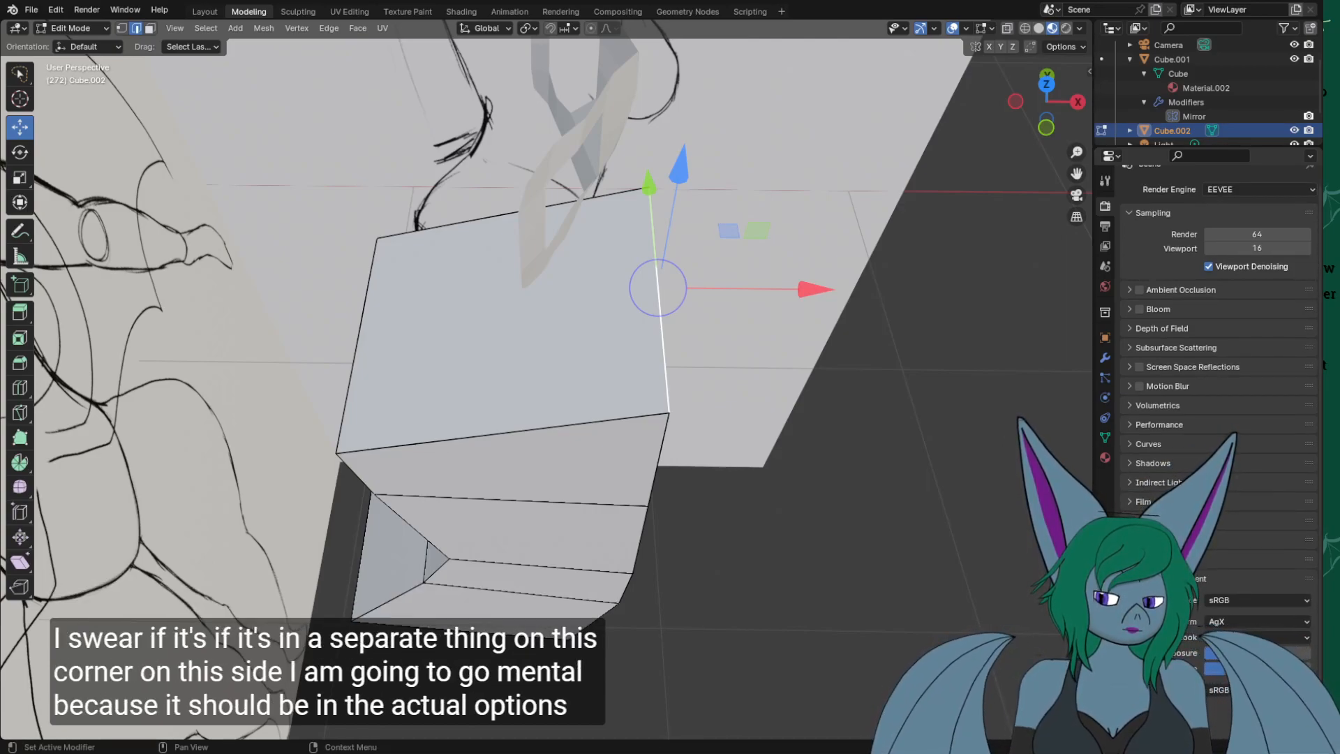
scroll(1159, 593, down, 2)
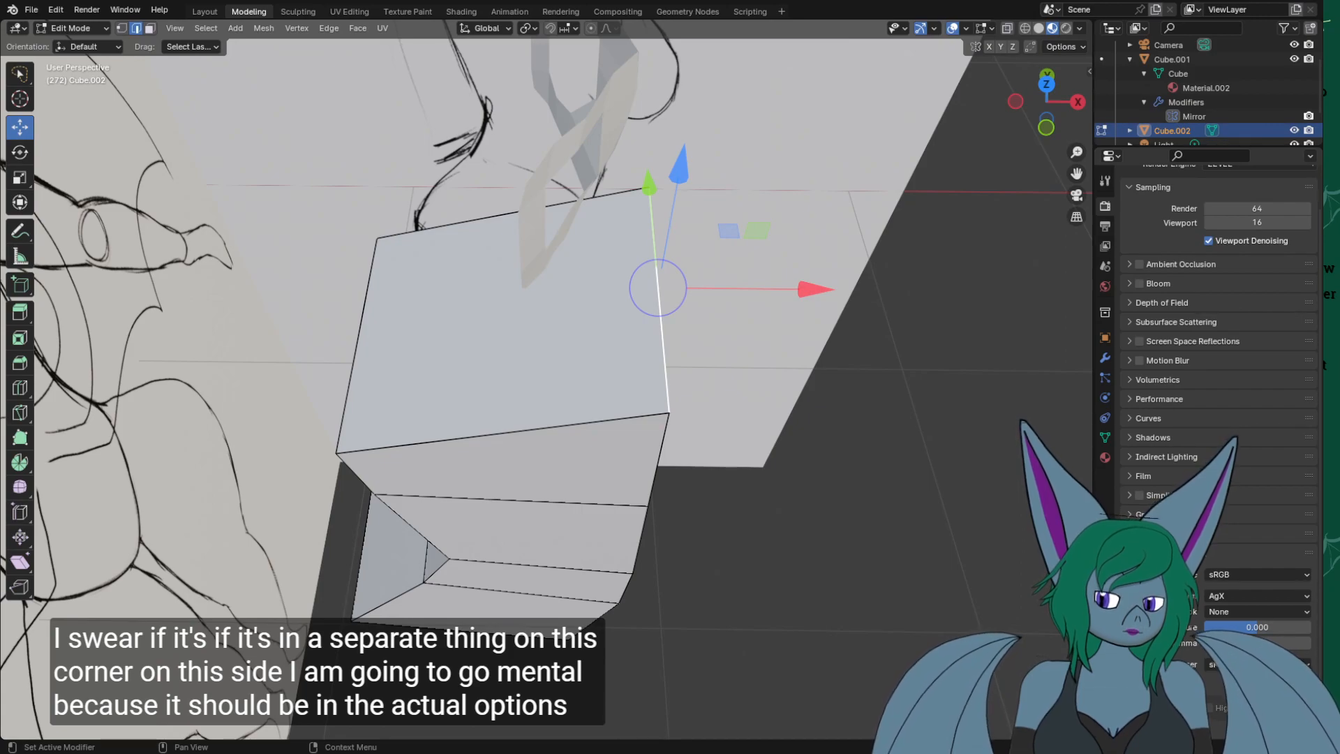
scroll(1170, 494, up, 3)
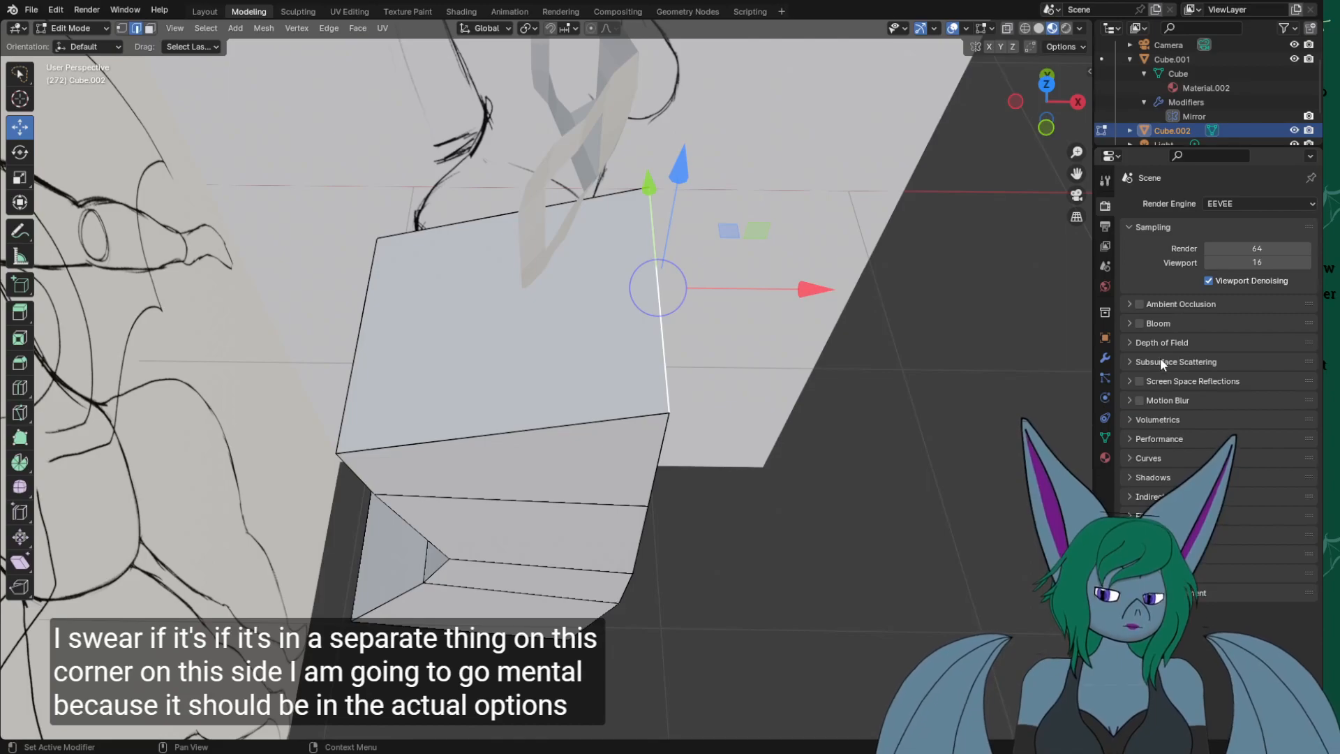
click(1149, 225)
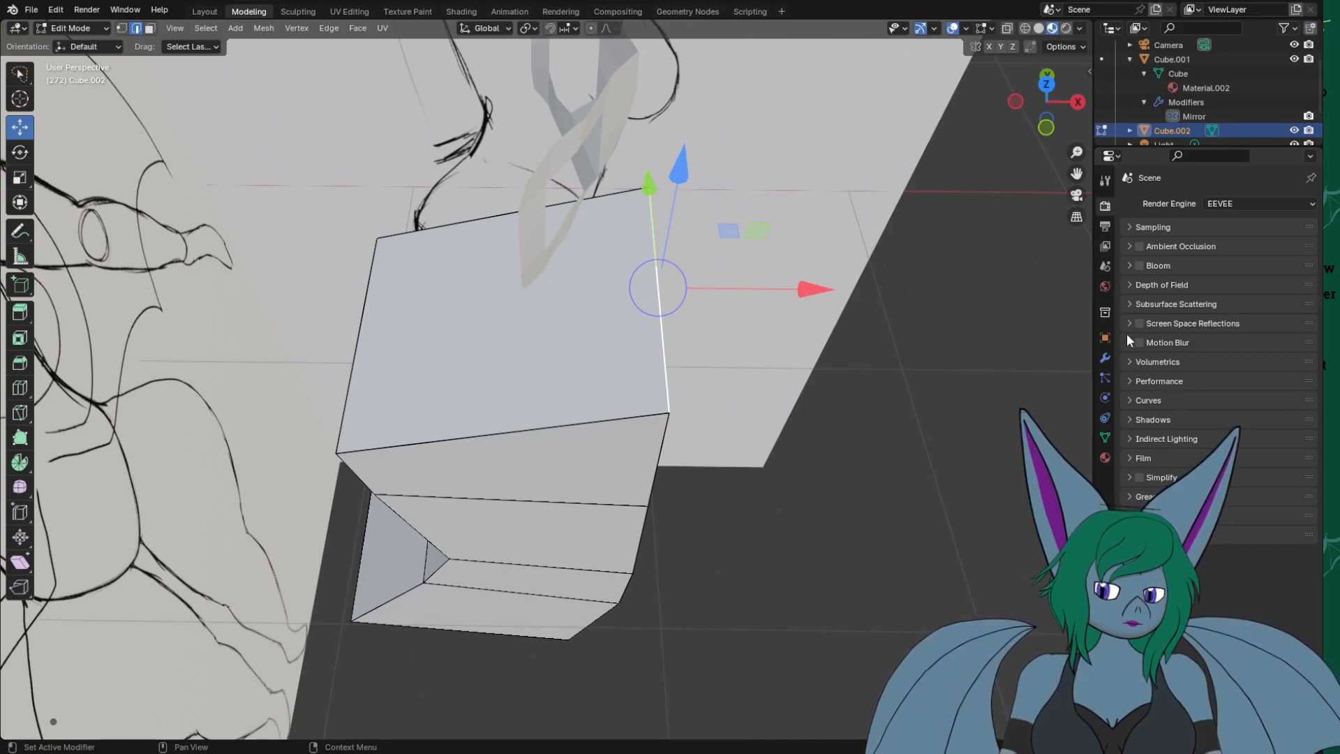
Check the view layer, scene, world and collection properties, and recheck the Move tool's transform and UV options.
click(1104, 248)
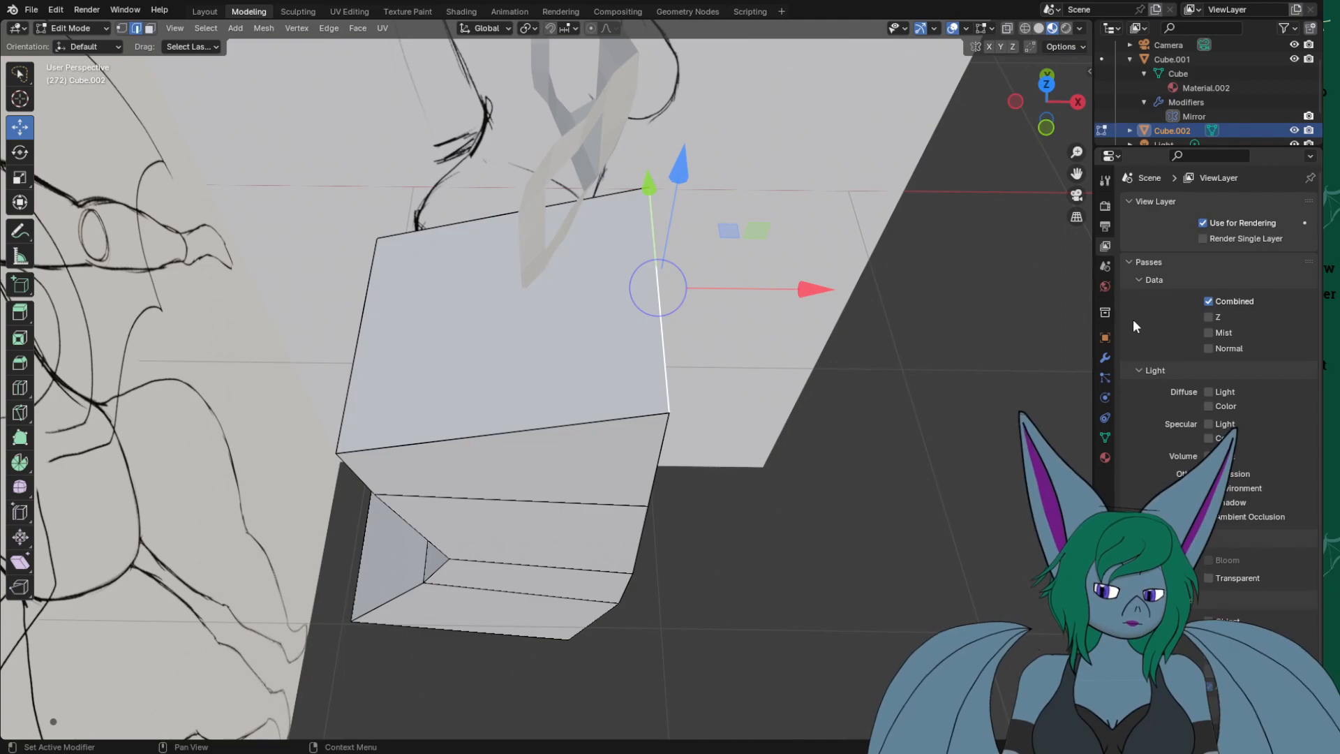
scroll(1132, 320, down, 2)
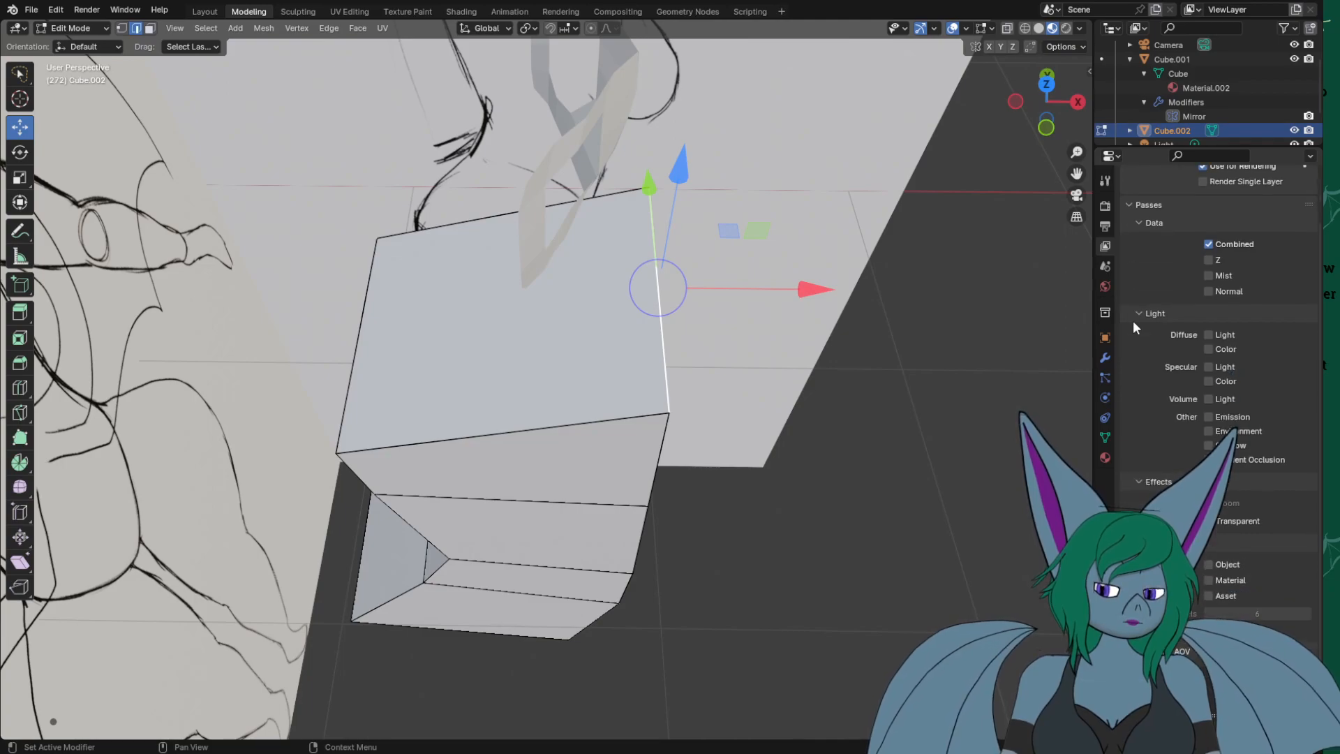
click(1106, 266)
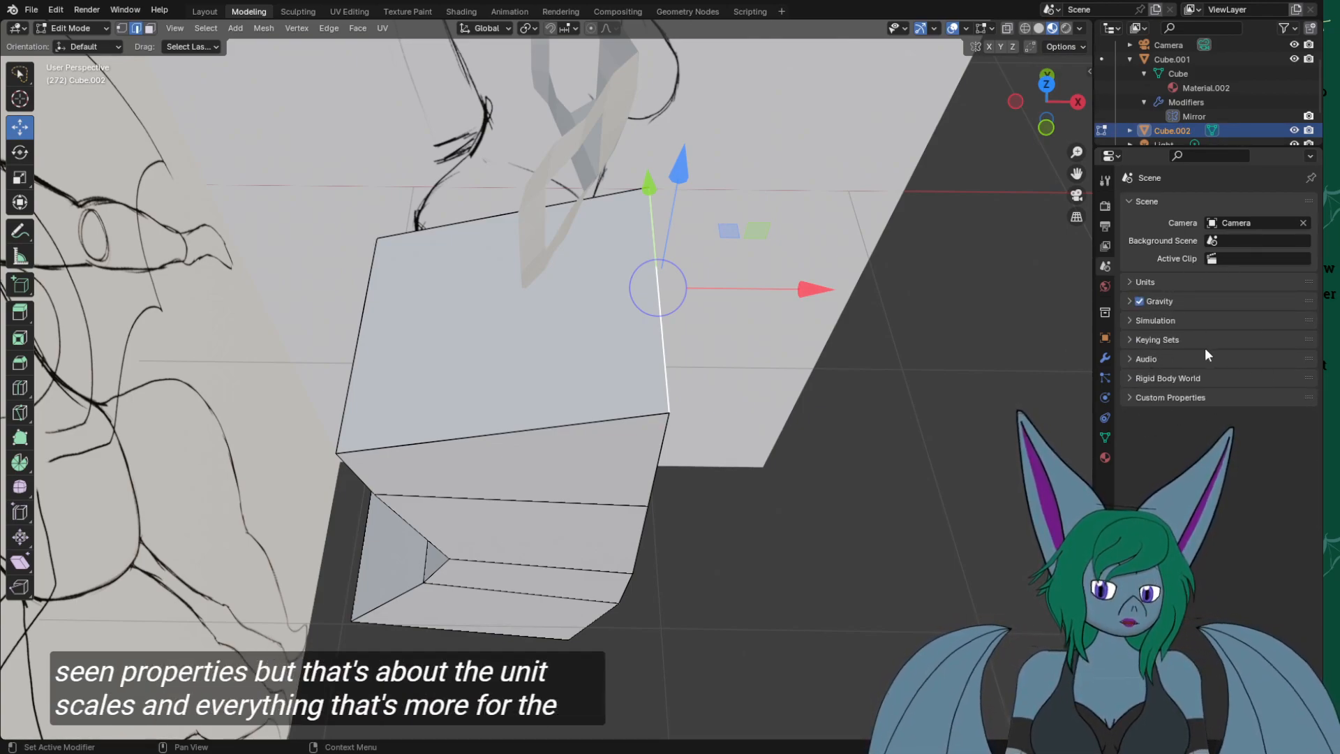
click(1108, 291)
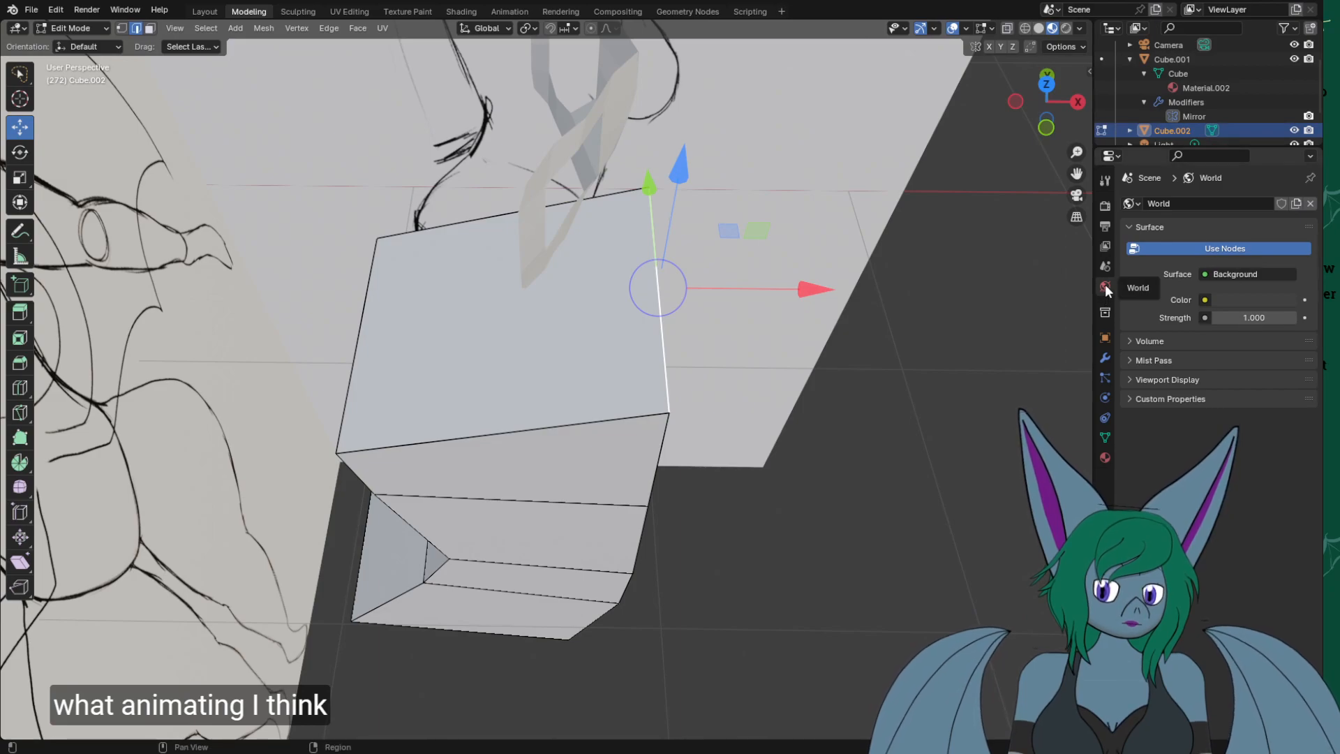
click(1105, 313)
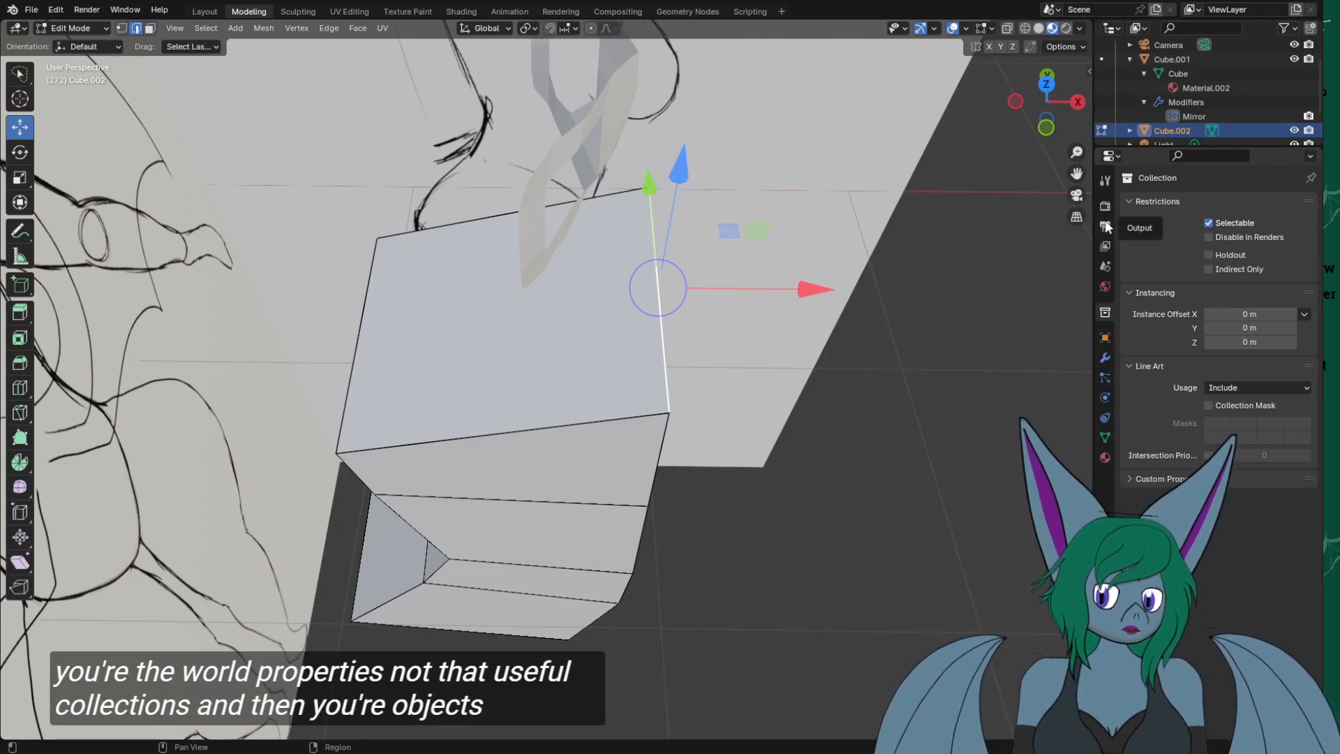
click(1103, 183)
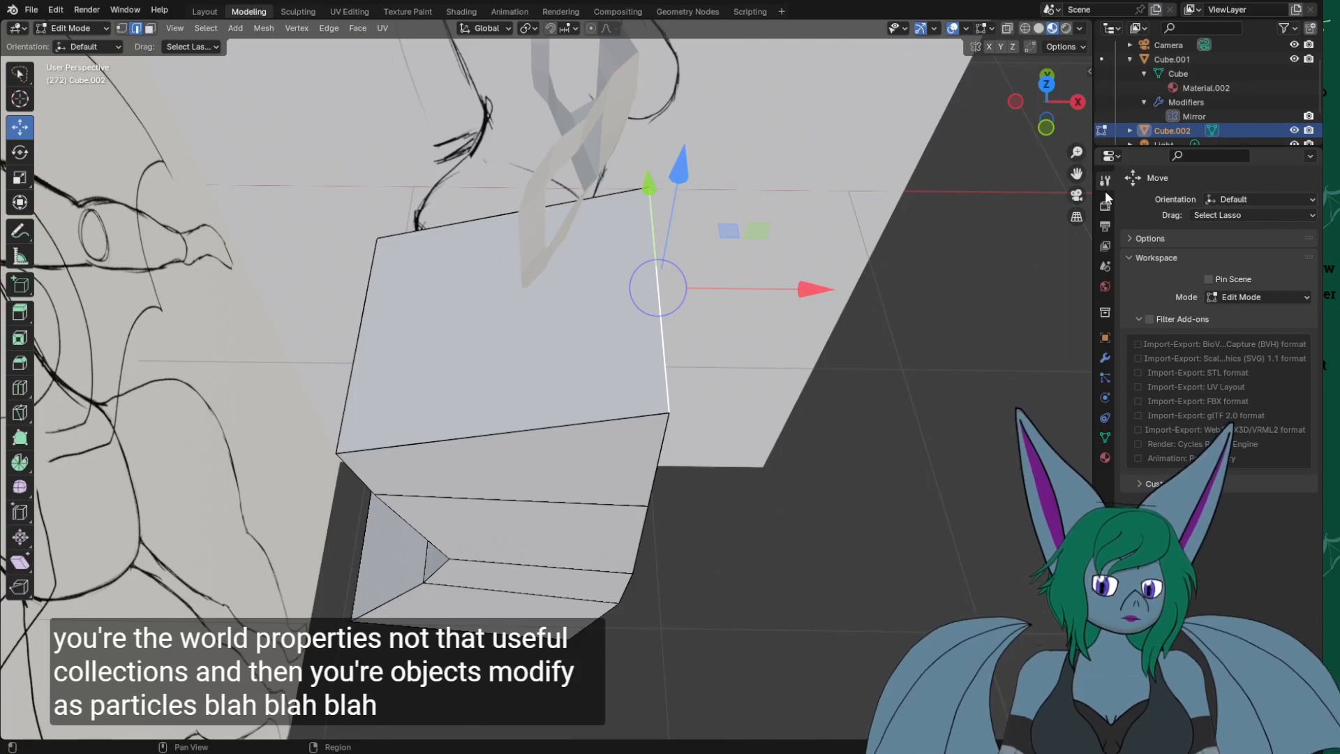
click(1152, 238)
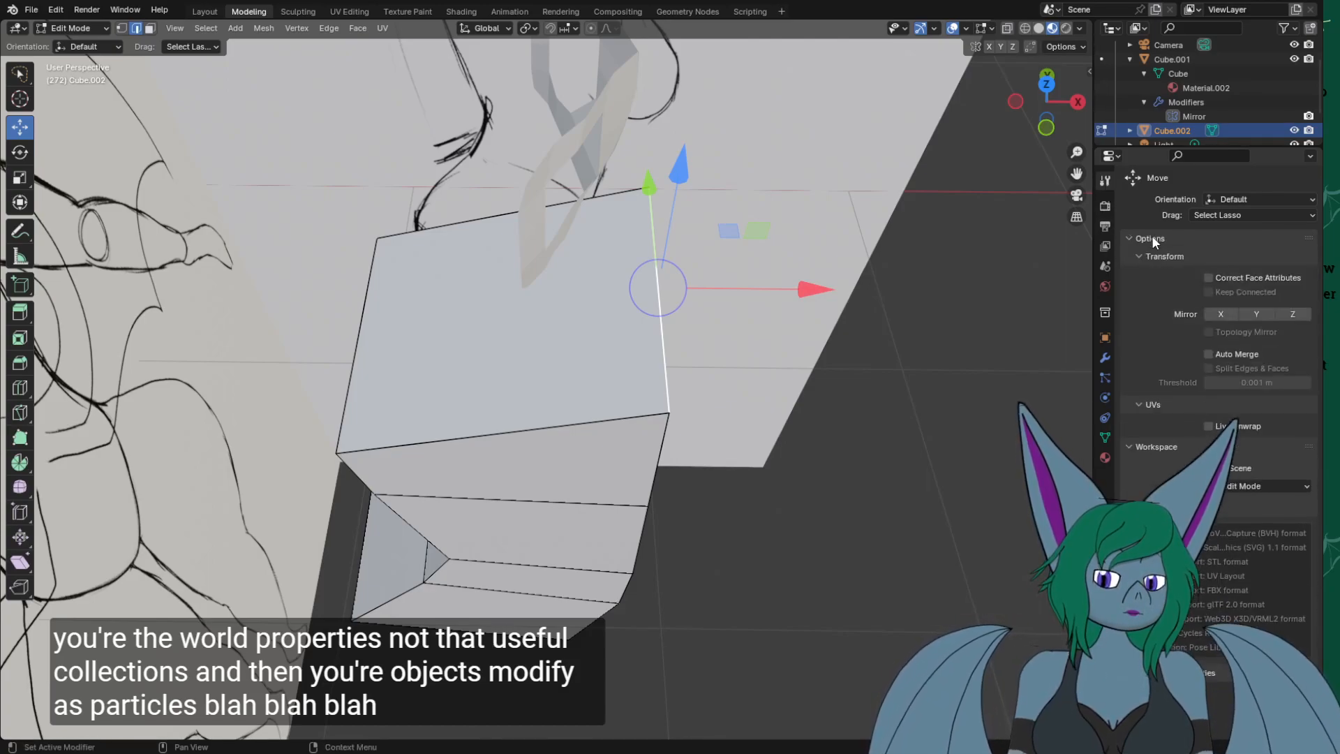
click(1152, 404)
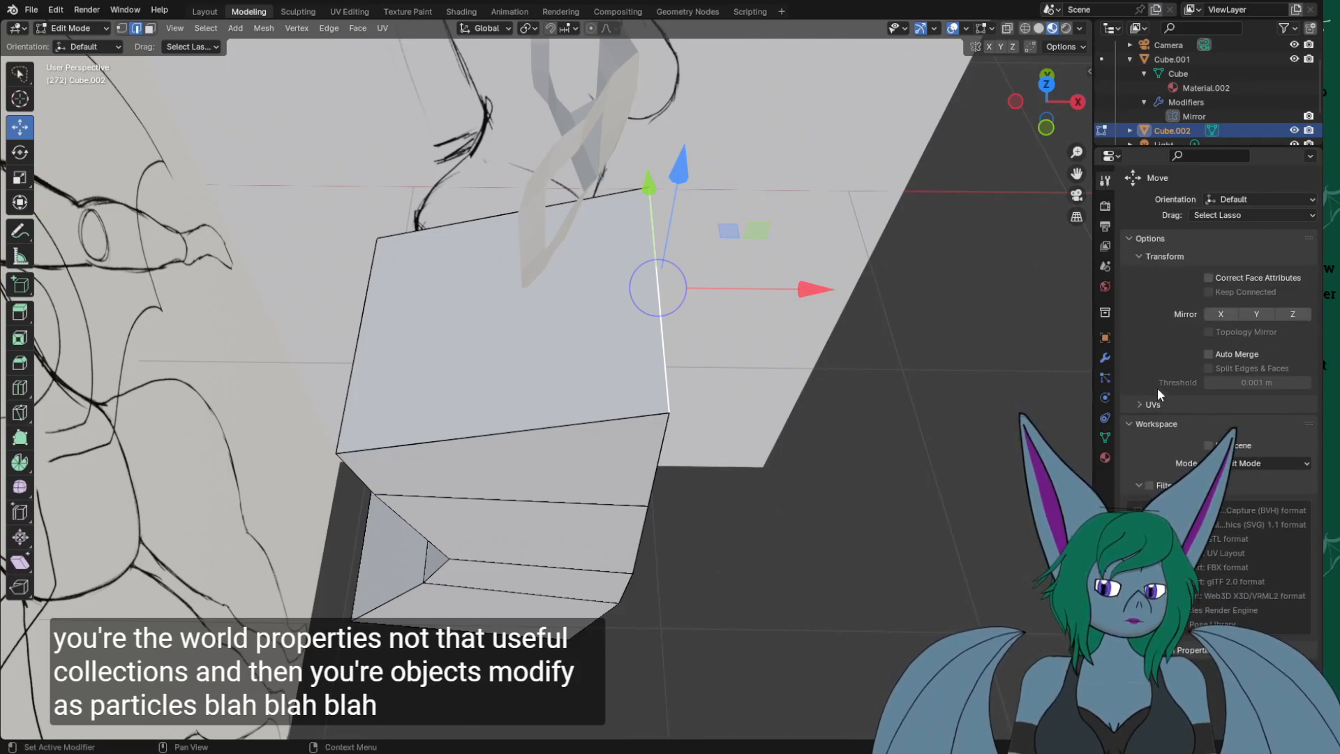
click(1161, 257)
click(1173, 238)
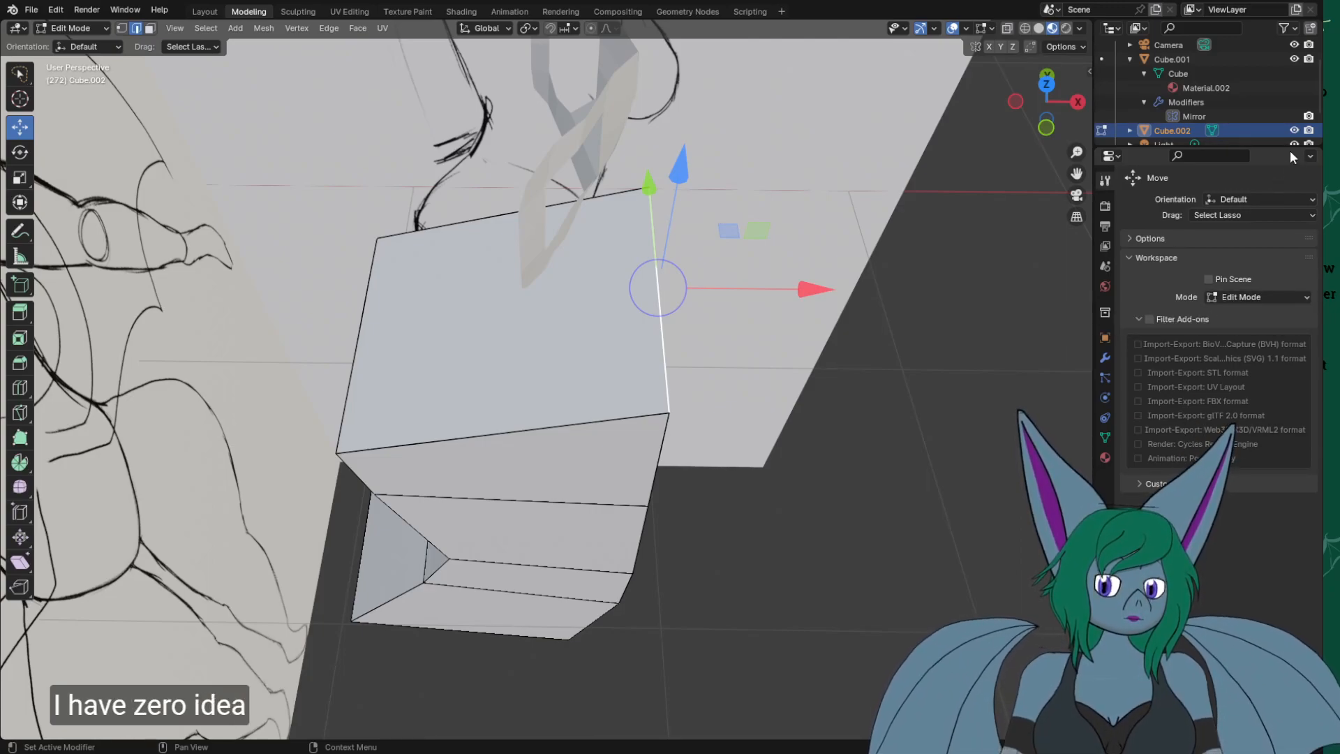
Select the edges on both sides of the torso's upper loop cut and align the view to the front-view sketch.
mouse_move(941, 415)
middle_down()
mouse_move(984, 436)
mouse_move(993, 365)
mouse_move(748, 373)
middle_up()
scroll(747, 372, down, 3)
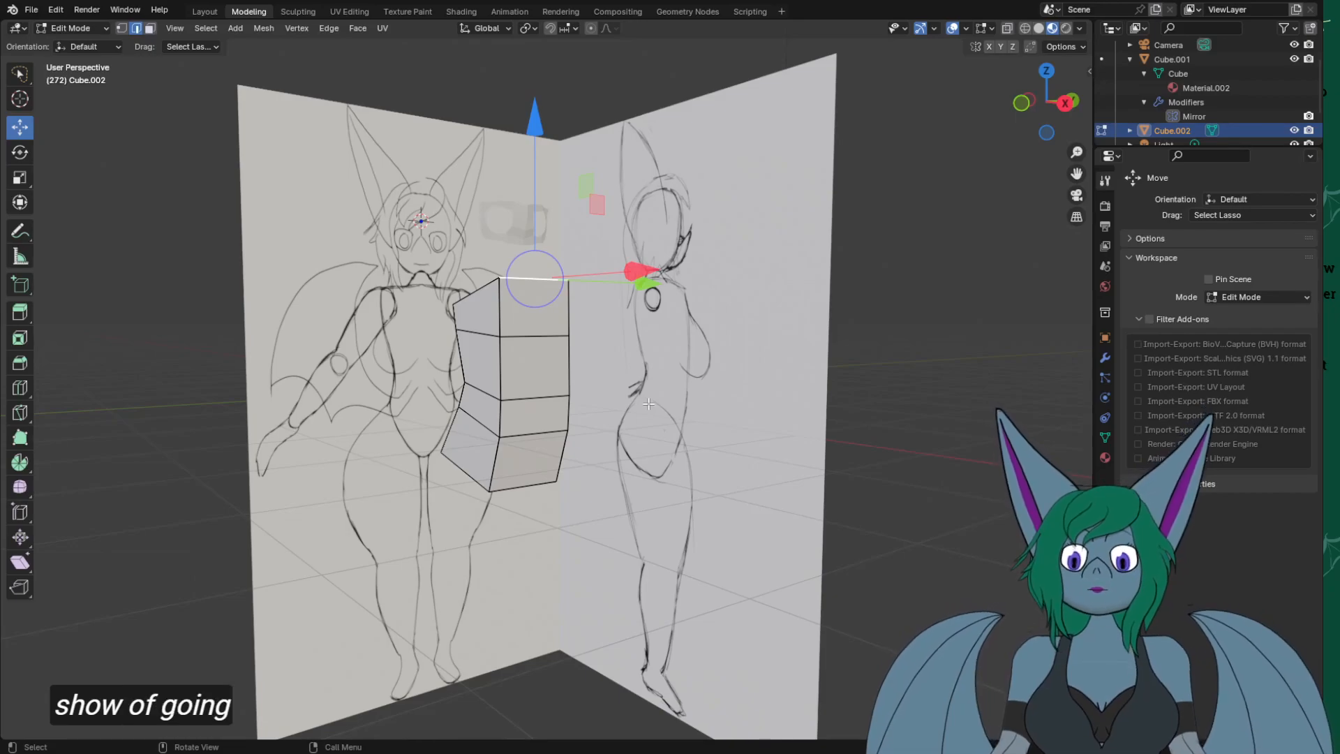
mouse_move(621, 331)
middle_down()
mouse_move(600, 335)
mouse_move(700, 273)
mouse_move(630, 211)
mouse_move(664, 201)
mouse_move(563, 230)
middle_up()
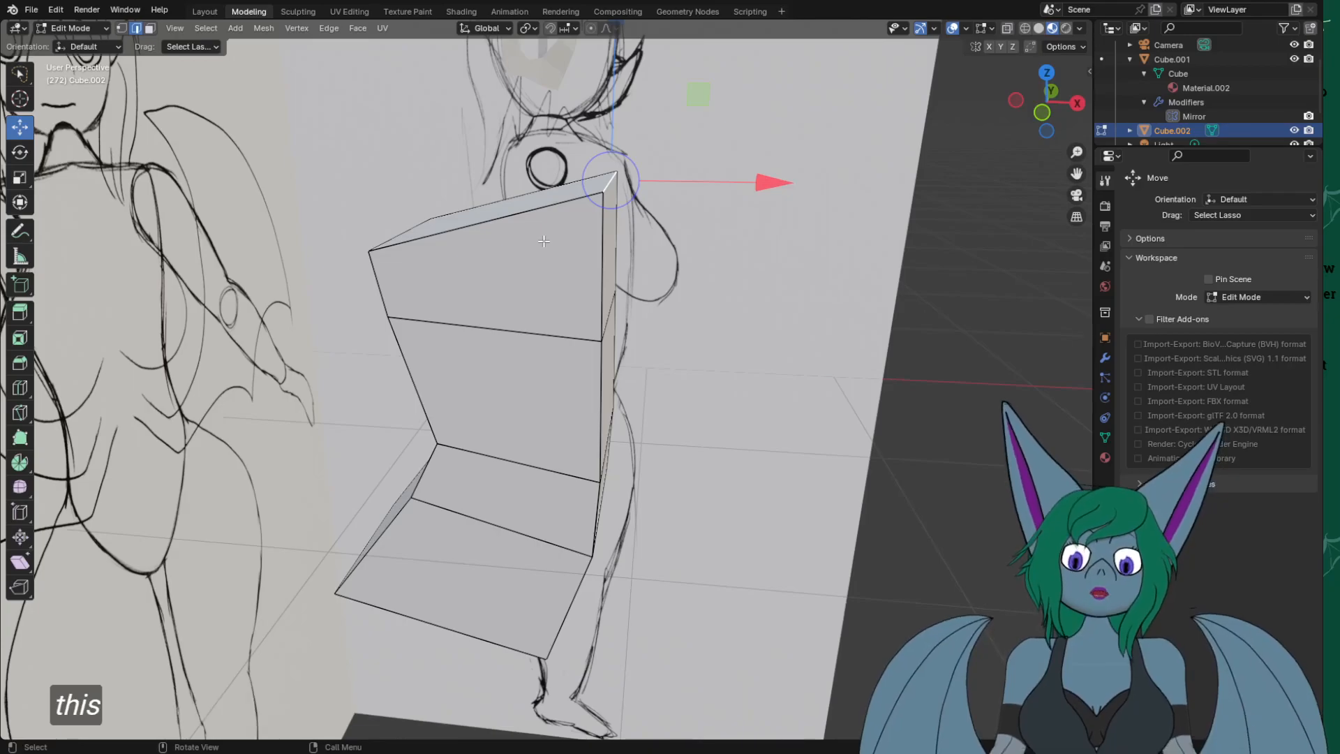
key(KP_3)
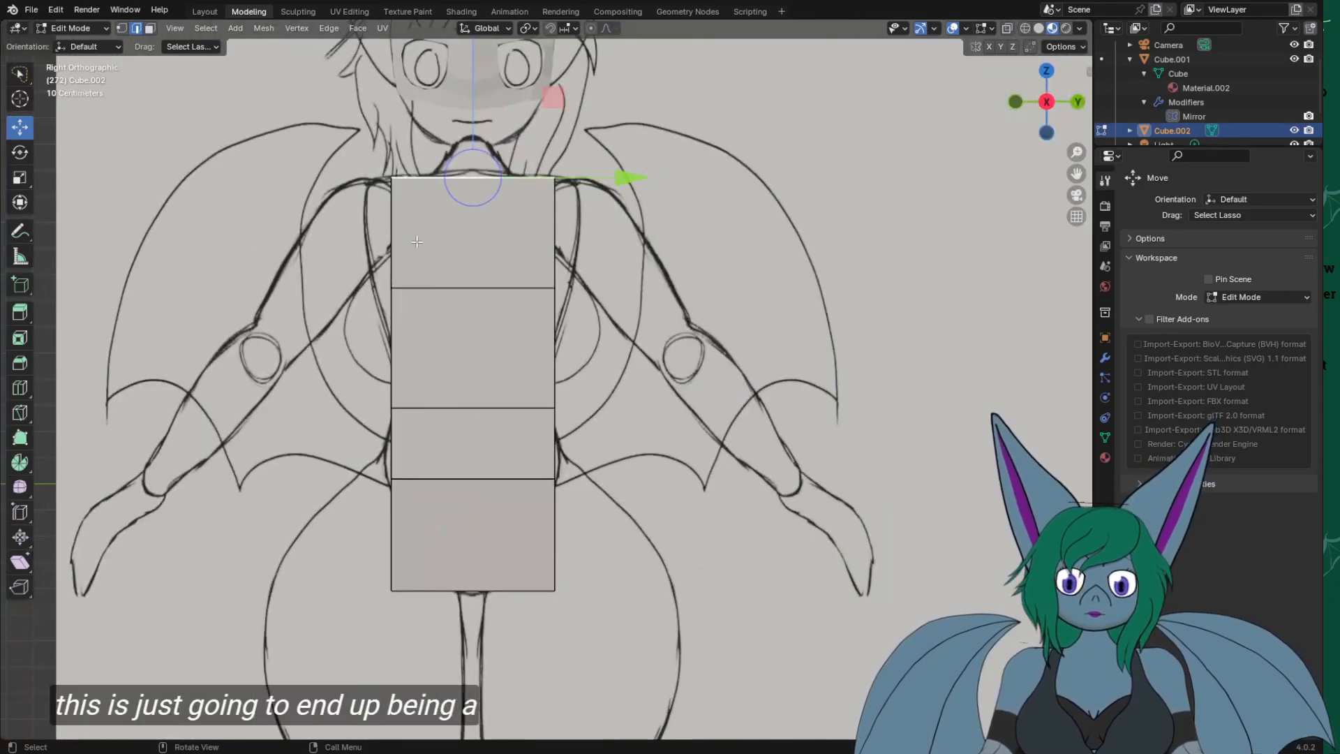
mouse_move(544, 241)
middle_down()
mouse_move(619, 208)
mouse_move(416, 326)
mouse_move(565, 300)
mouse_move(614, 332)
middle_up()
click(428, 303)
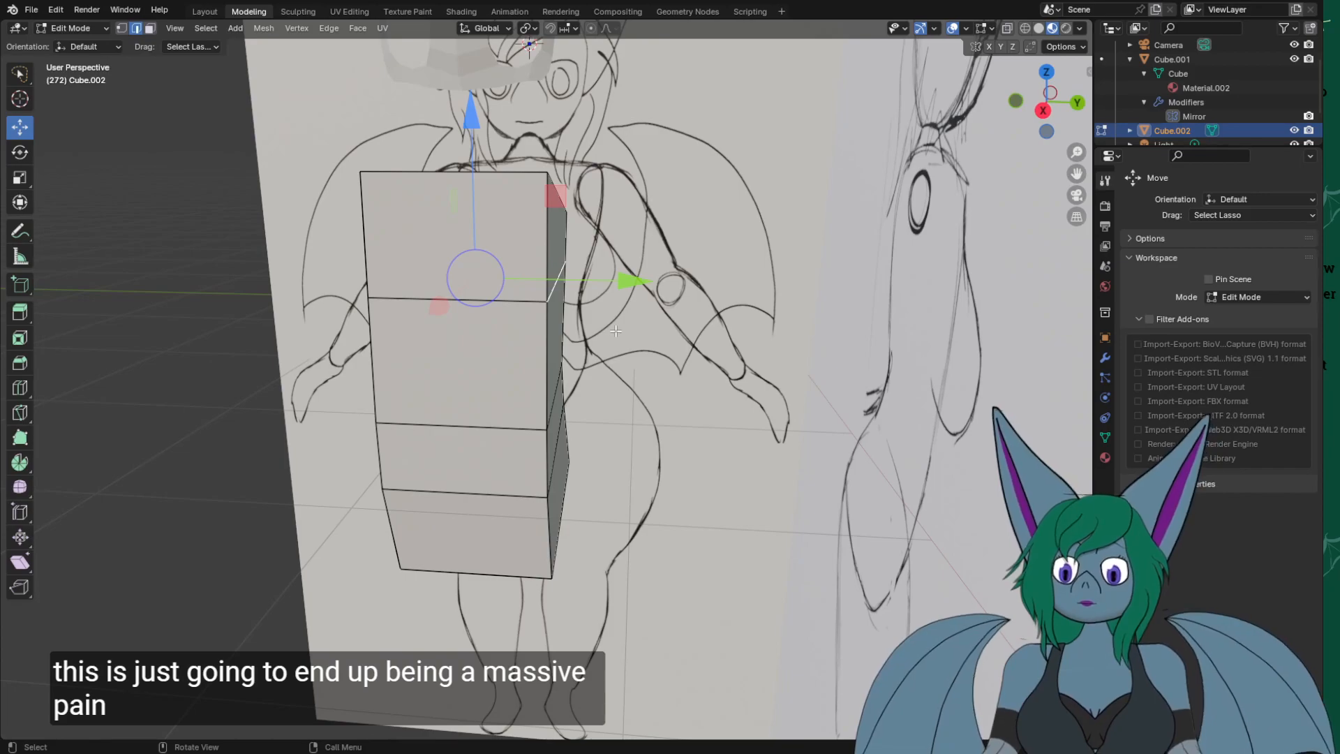
key(KP_3)
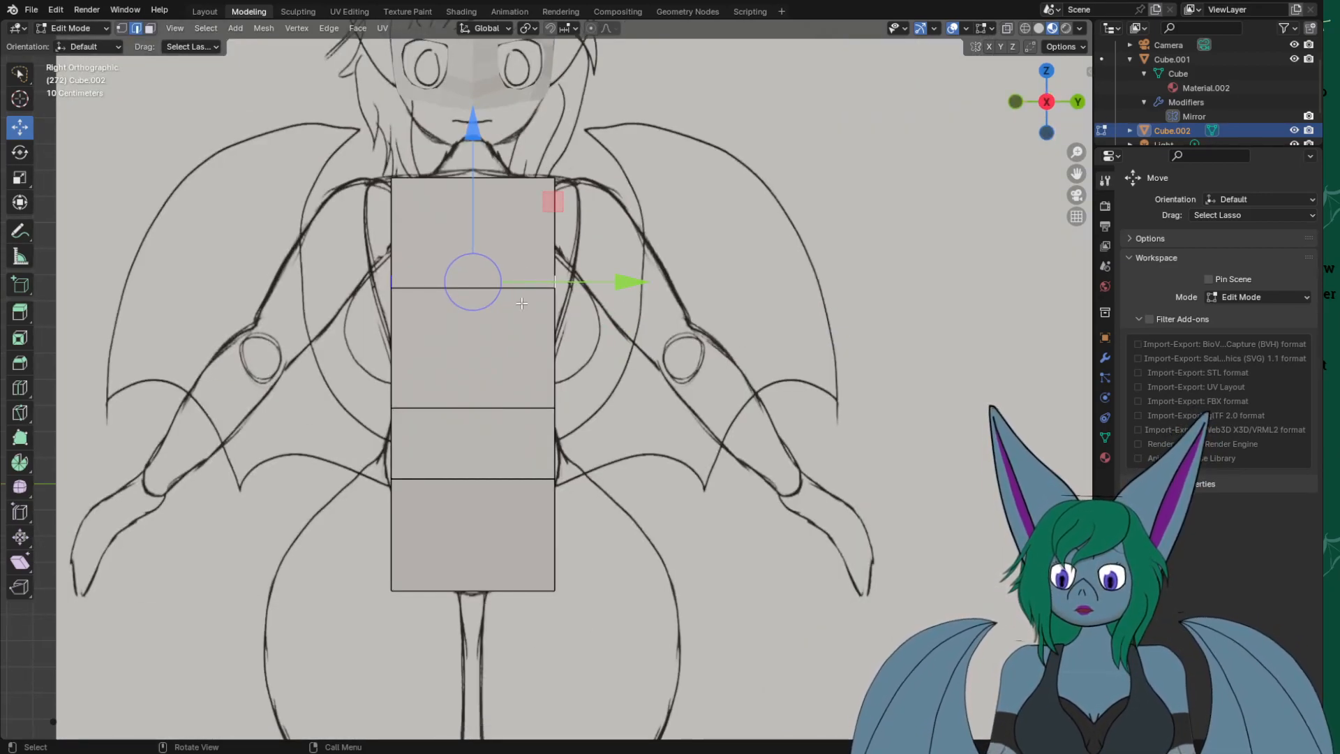
Try to scale the selected side edges of the upper loop cut along X and along Z.
key(s)
key(x)
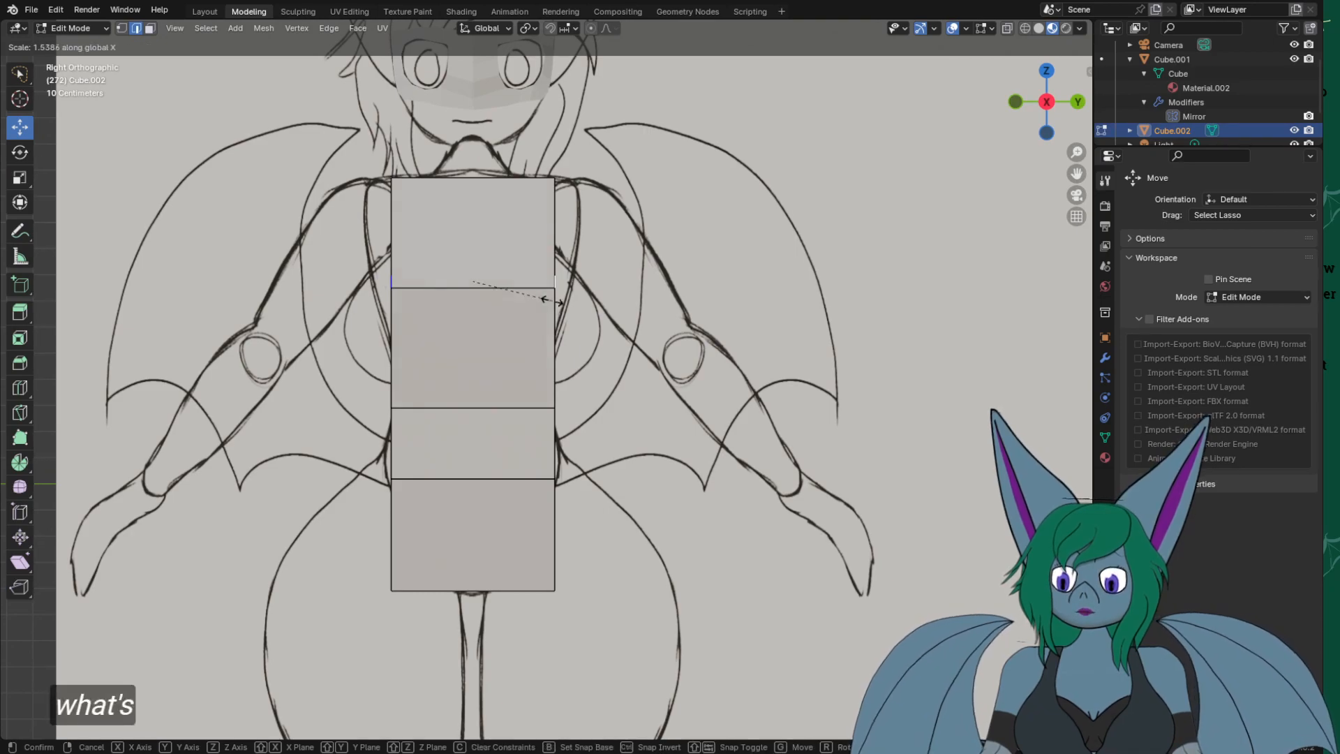
click(539, 301)
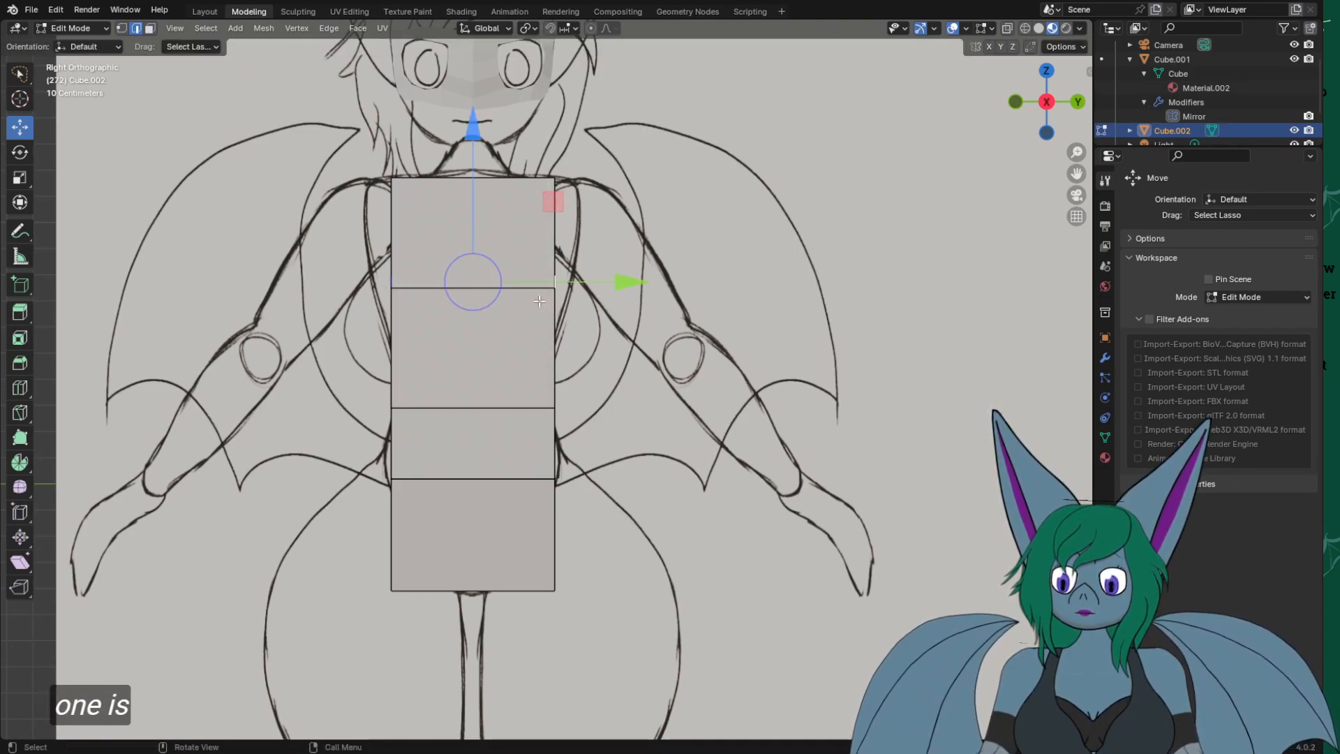
key(s)
key(z)
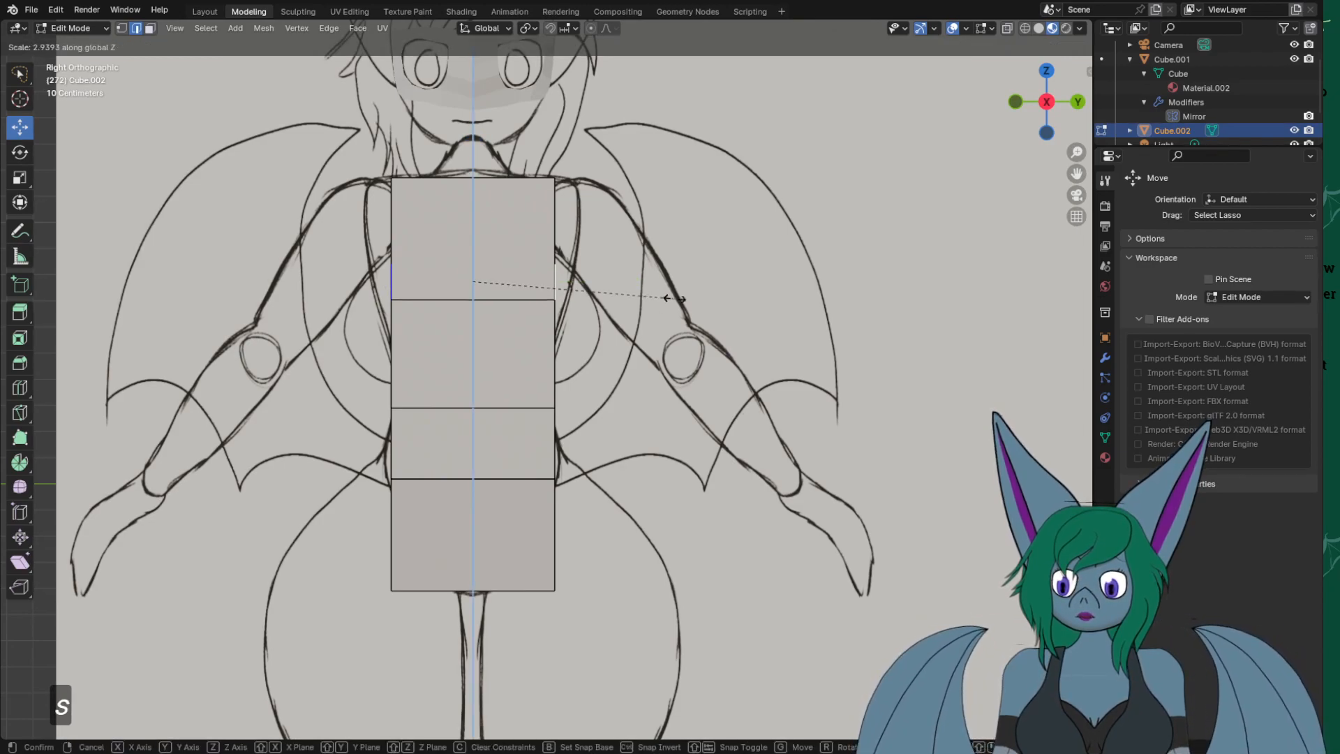
click(746, 159)
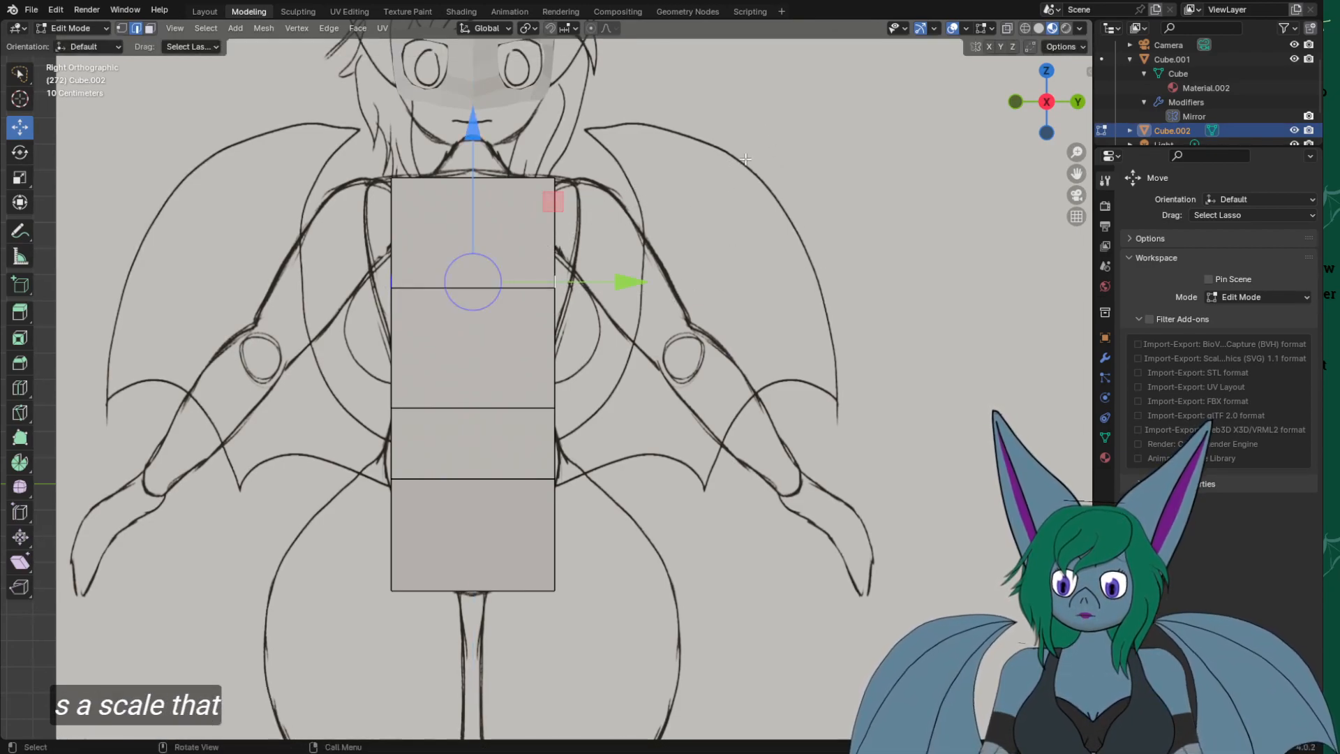
key(s)
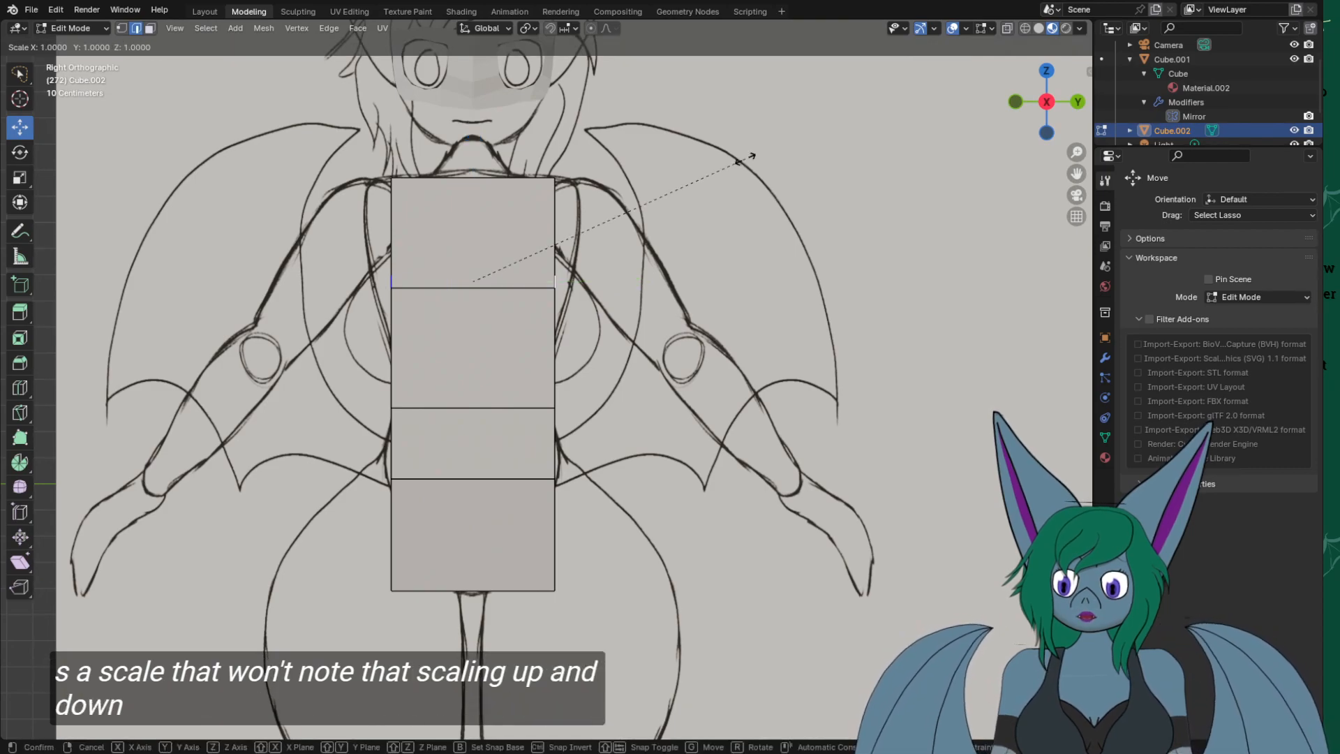
key(z)
click(794, 364)
Try to scale the upper loop cut's side edges along Z and rotate them about Z in perspective view.
middle_drag(794, 364, 740, 349)
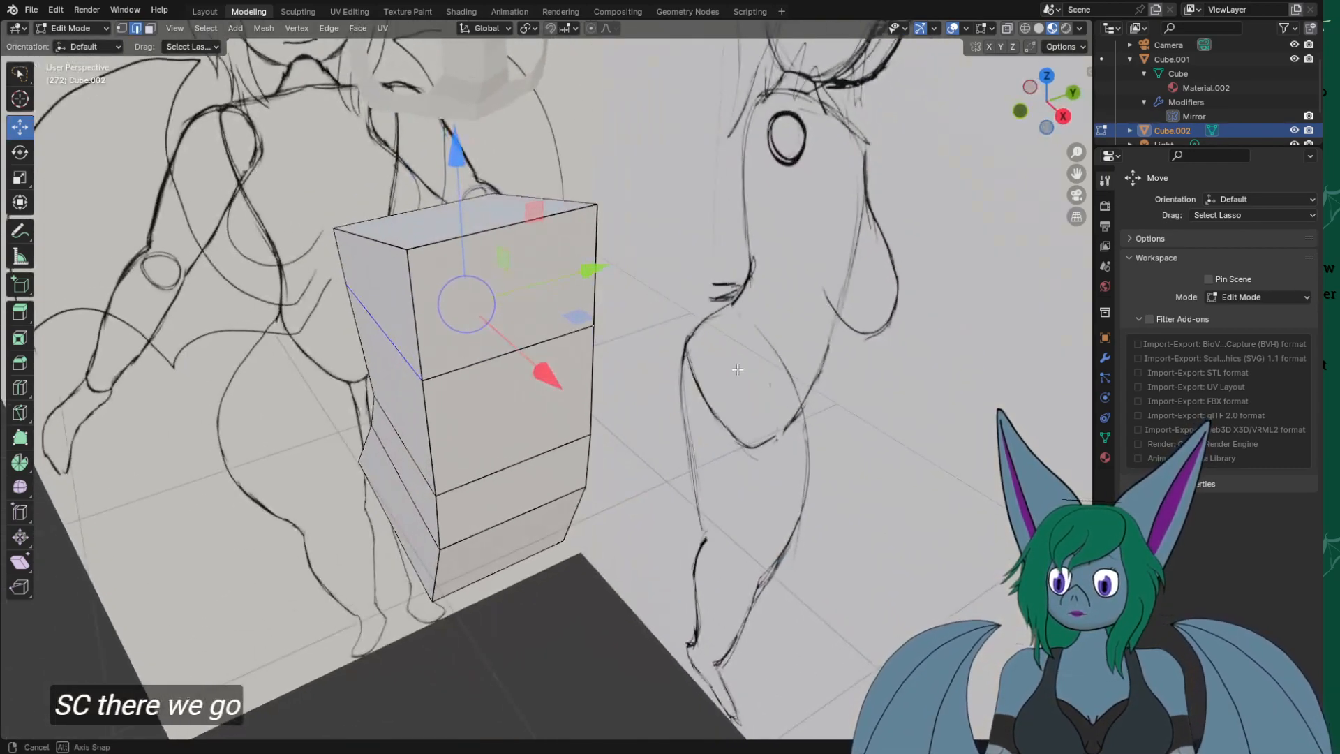
key(s)
key(x)
key(z)
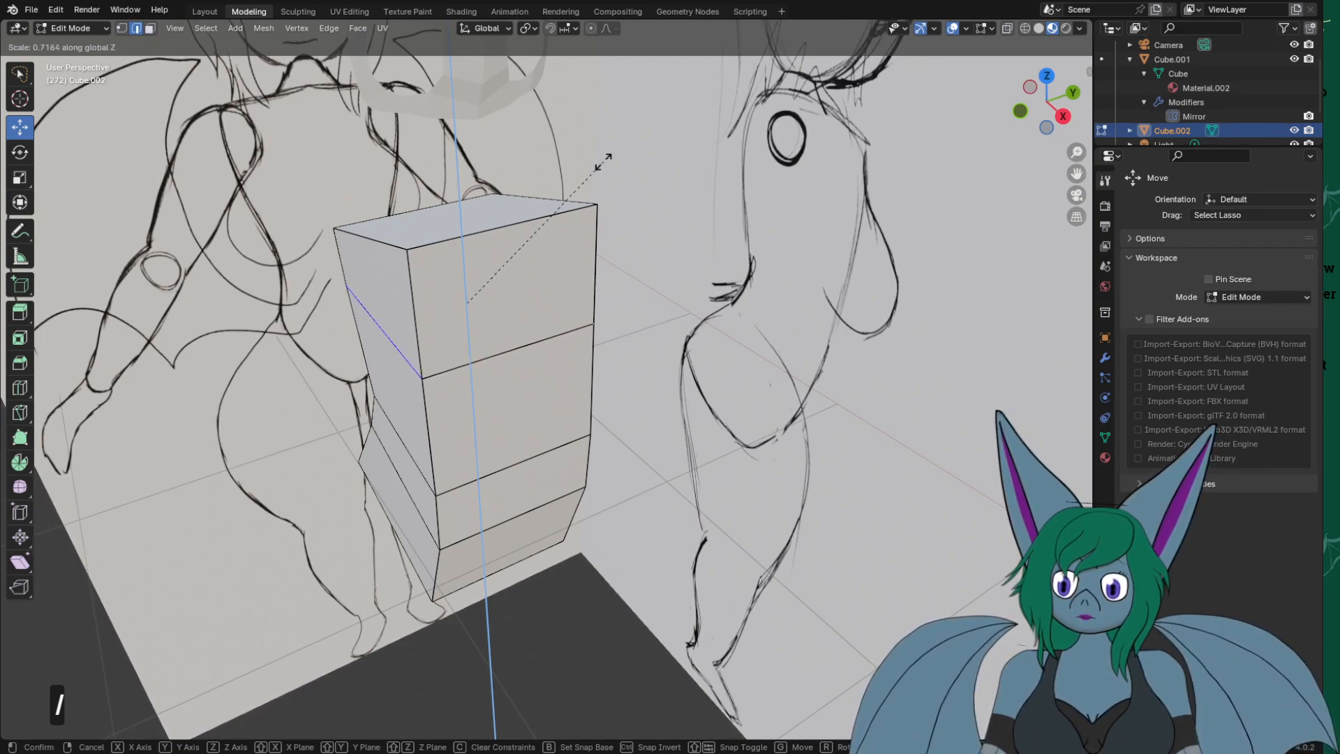
key(r)
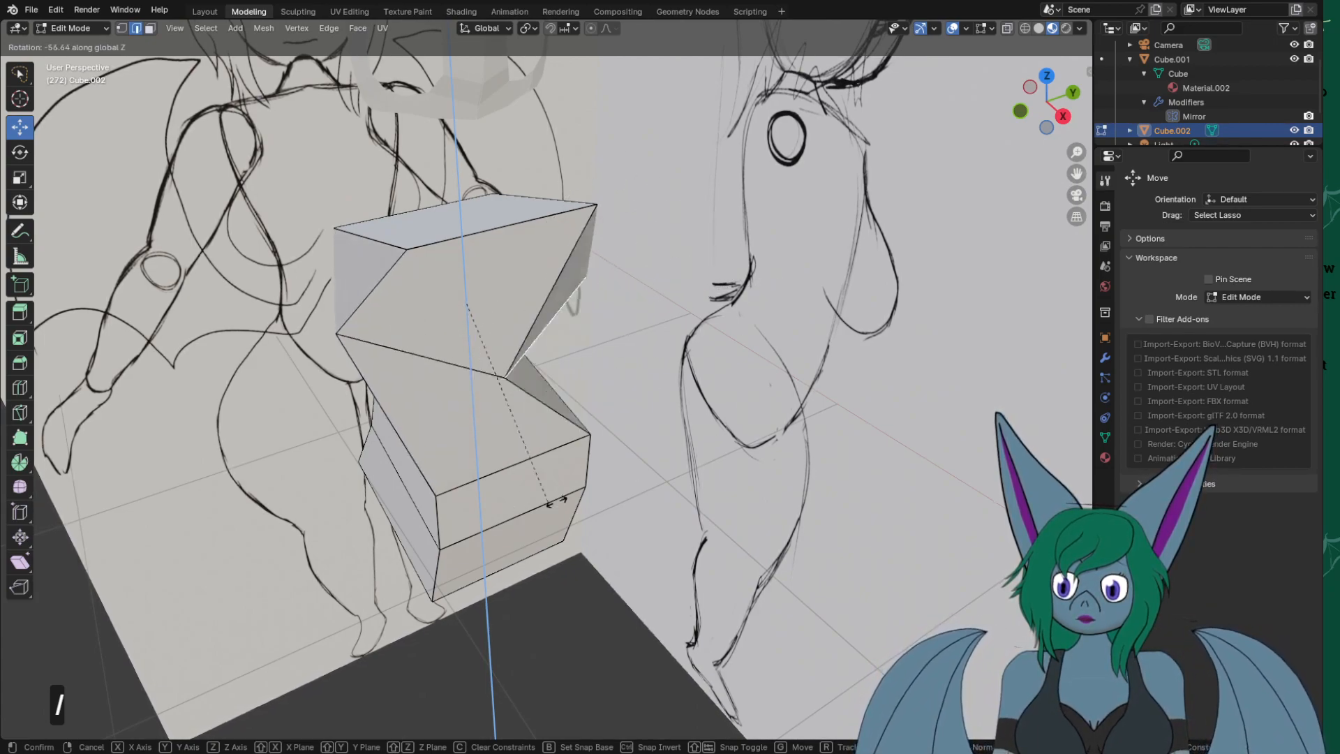
right_click(764, 384)
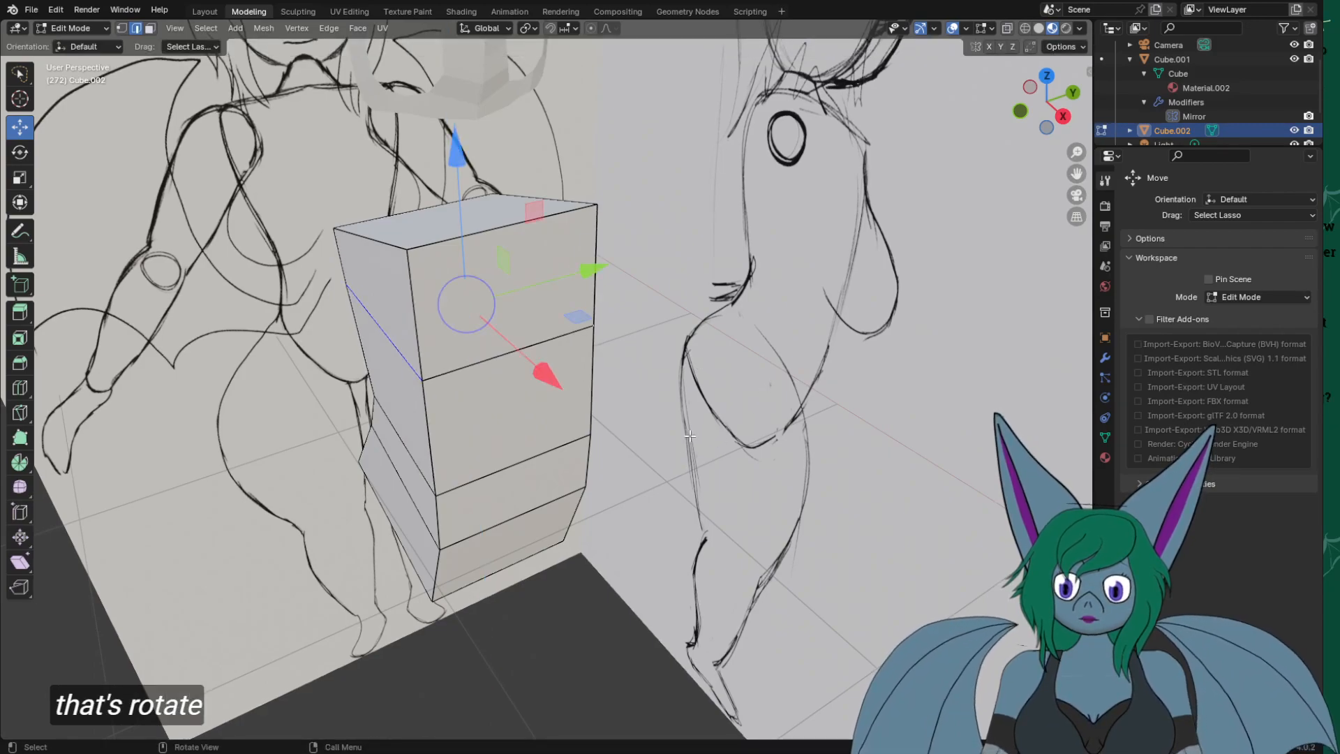
key(s)
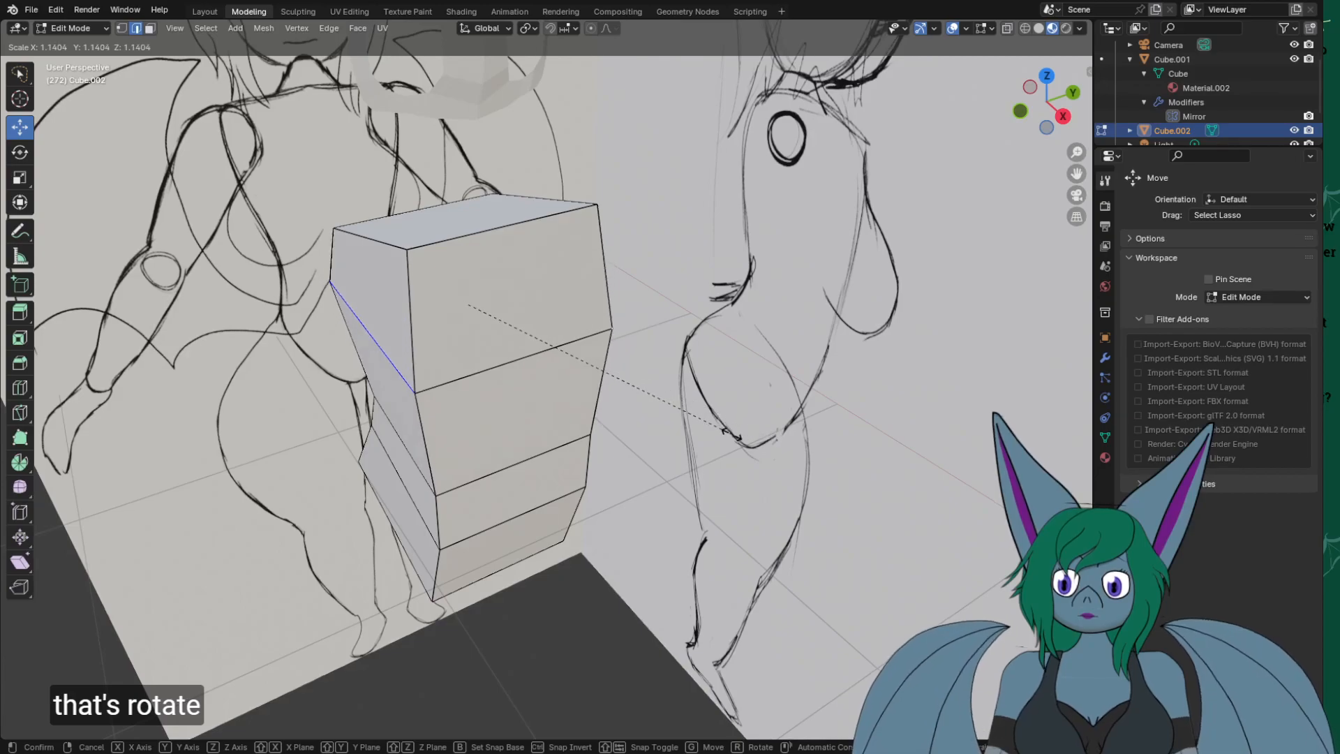
key(b)
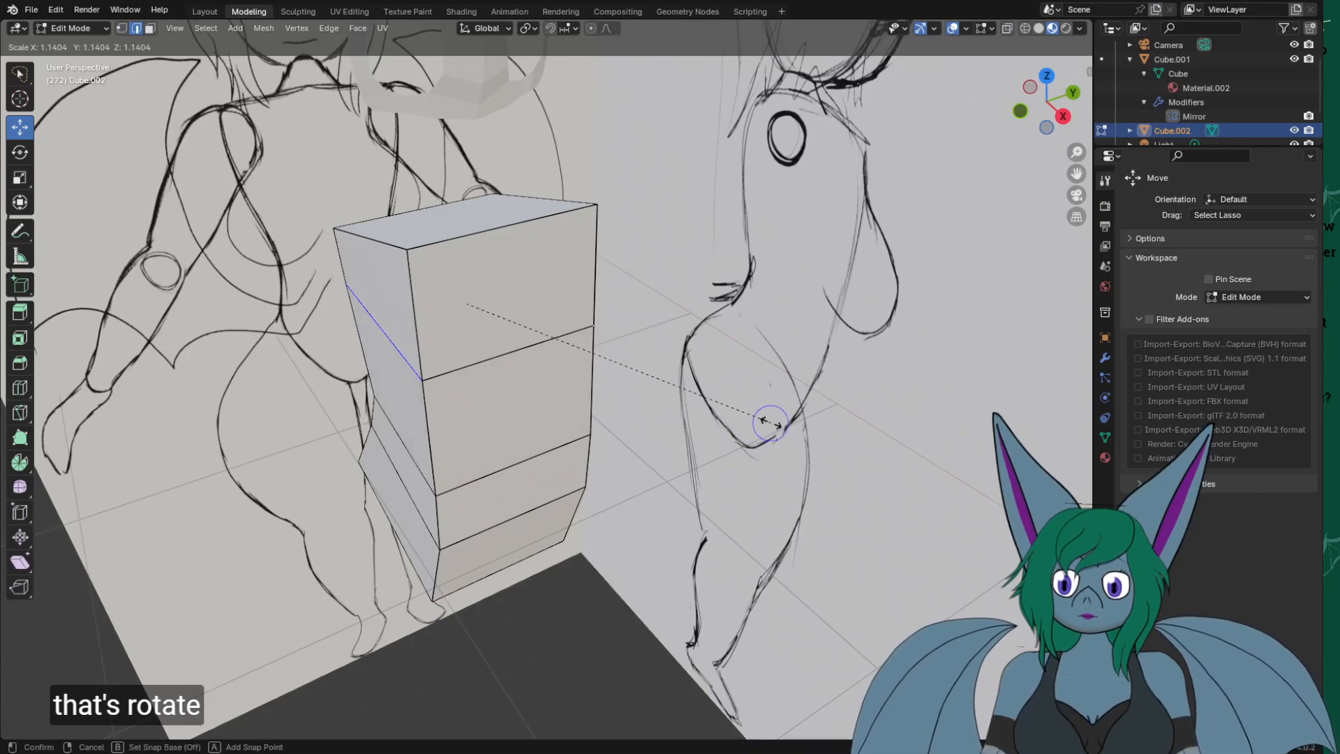
click(670, 305)
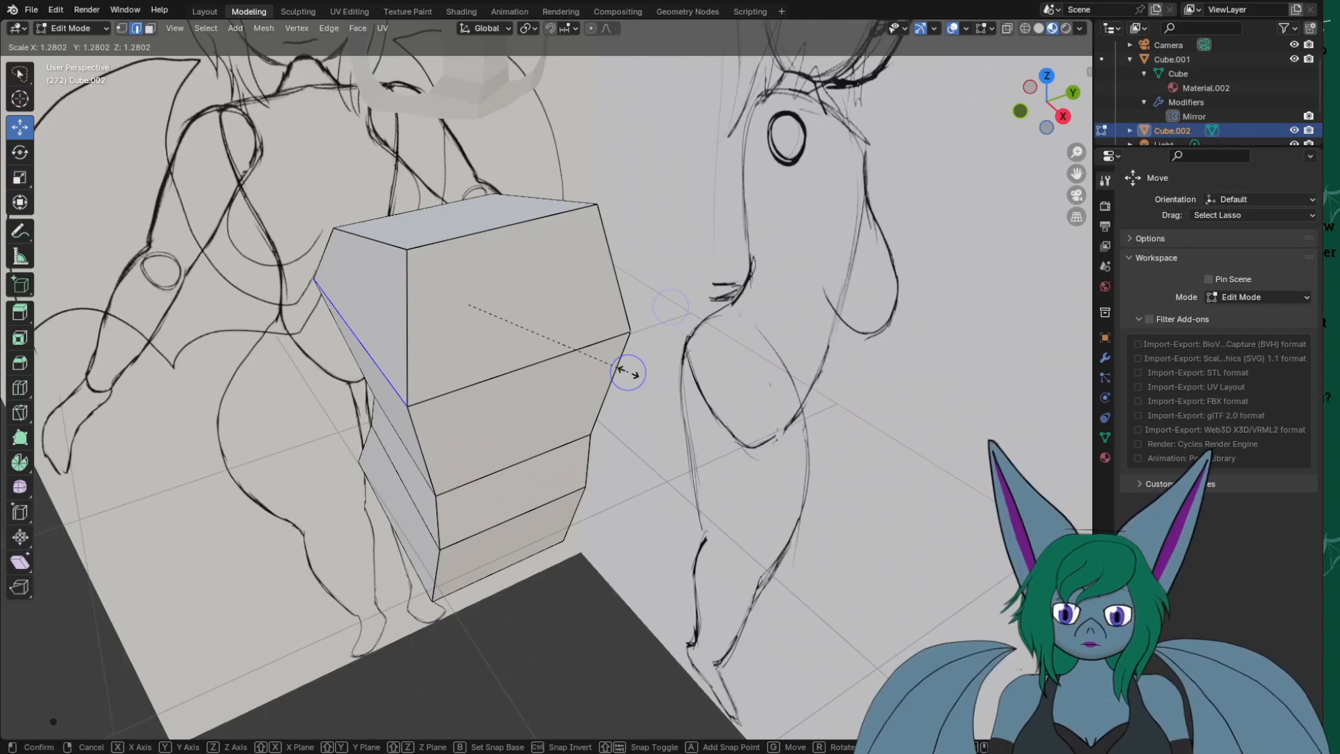
key(y)
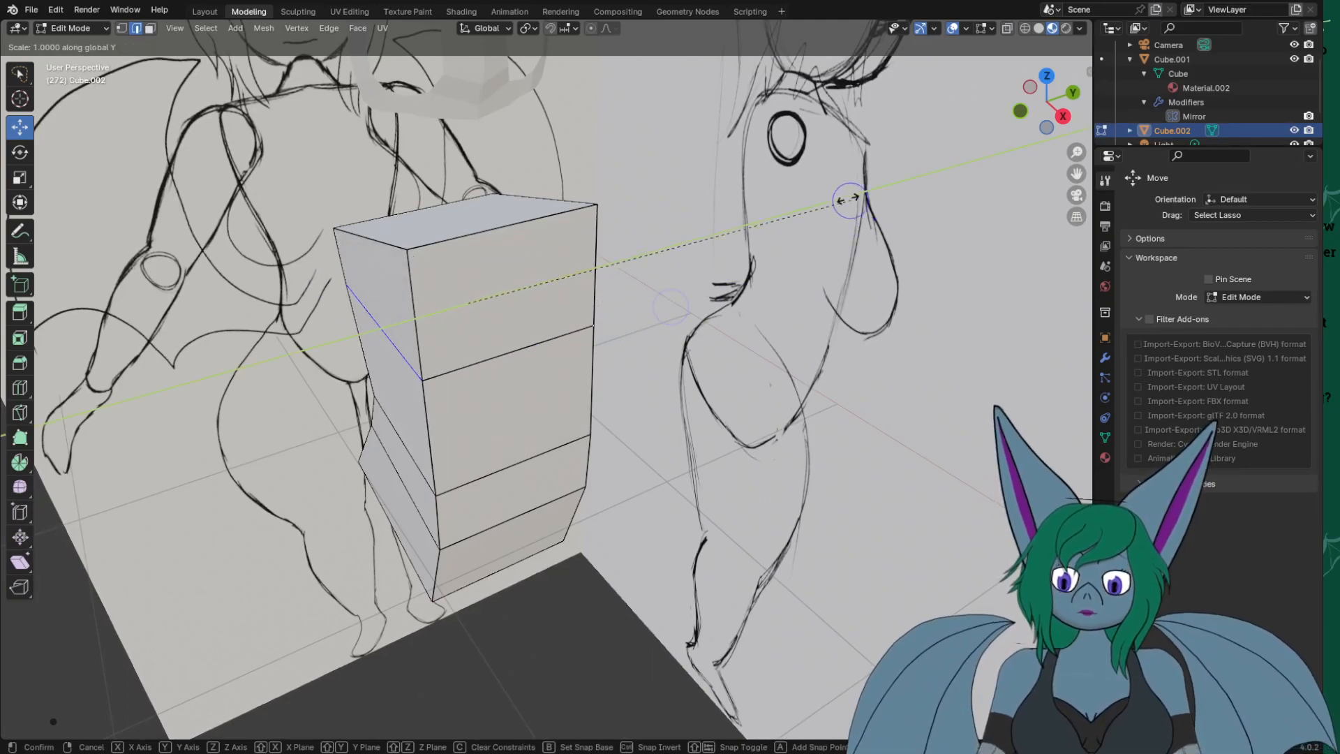
right_click(805, 185)
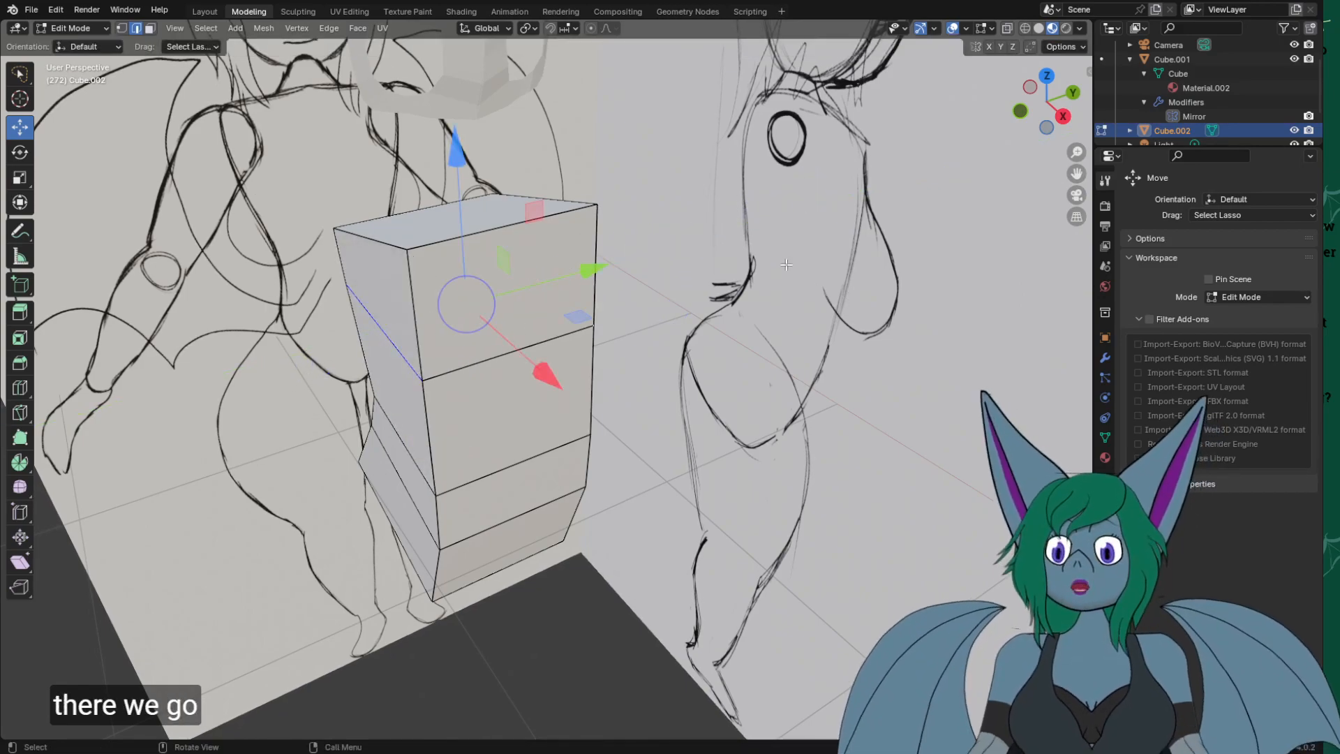
Scale the selected side edges of the torso's upper loop cut by about 1.2 to match the front sketch's width at the armpits.
key(KP_3)
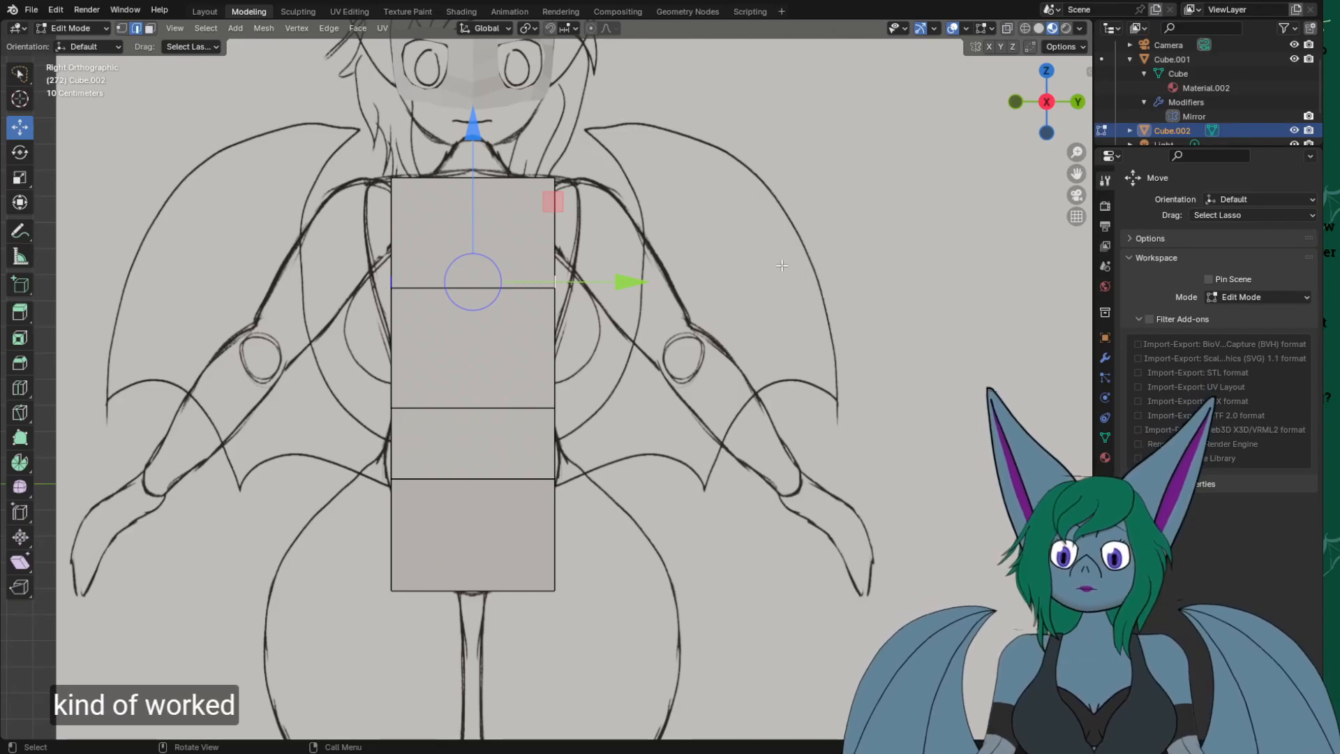
key(s)
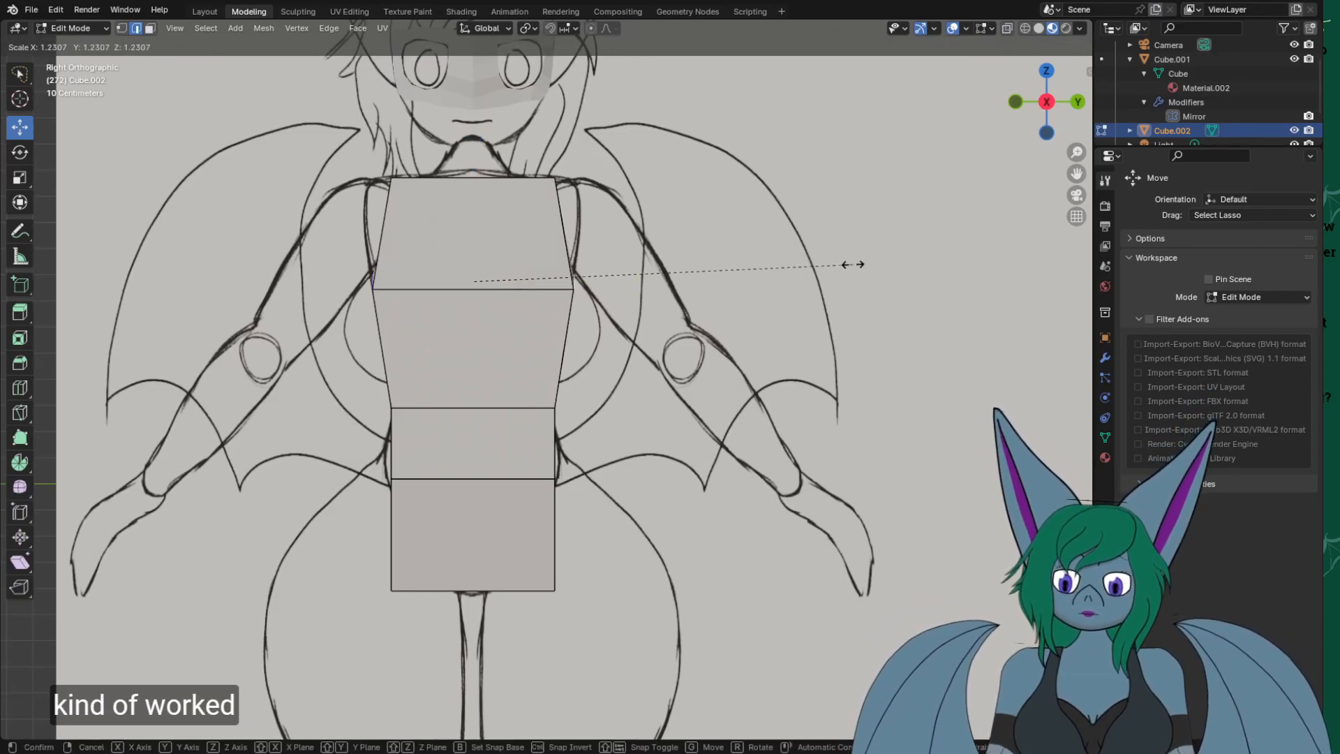
click(841, 264)
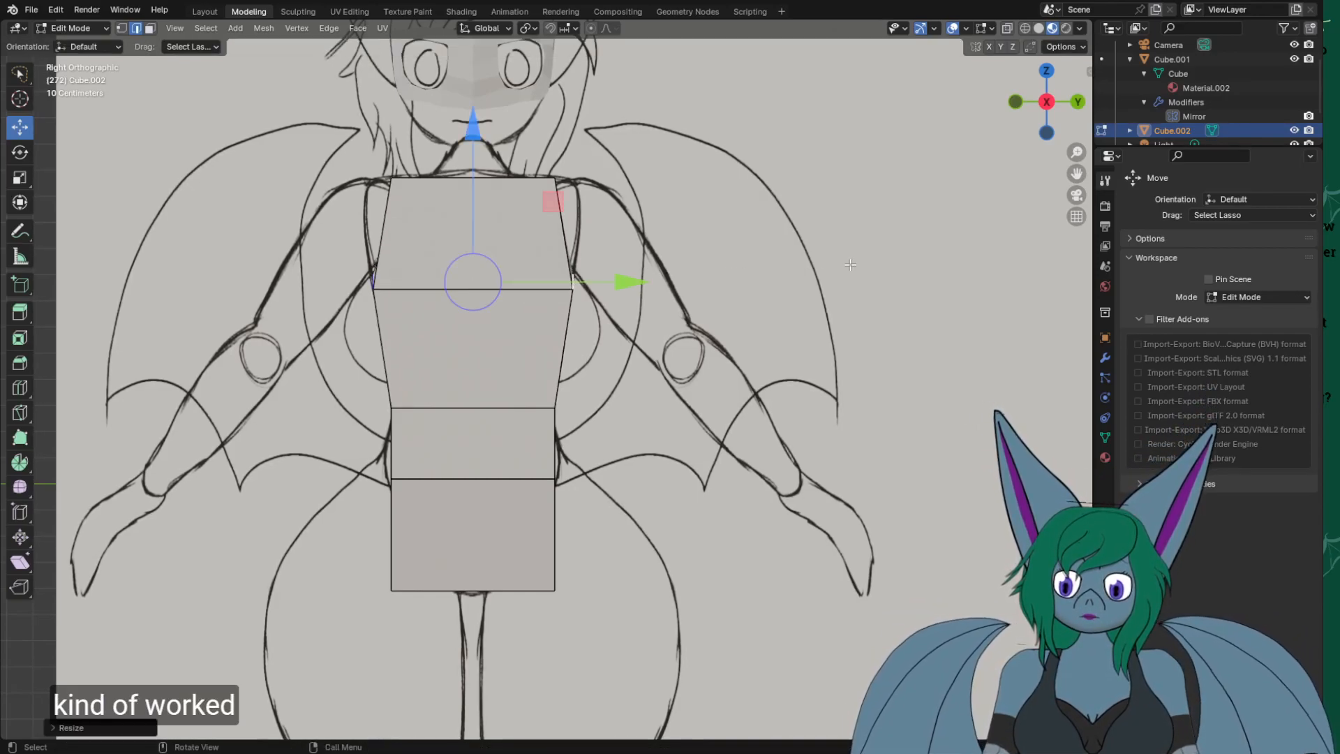
Select the two side edges of the torso's top face and scale them along Y by about 1.3 to match the sketched shoulders.
middle_drag(651, 236, 631, 300)
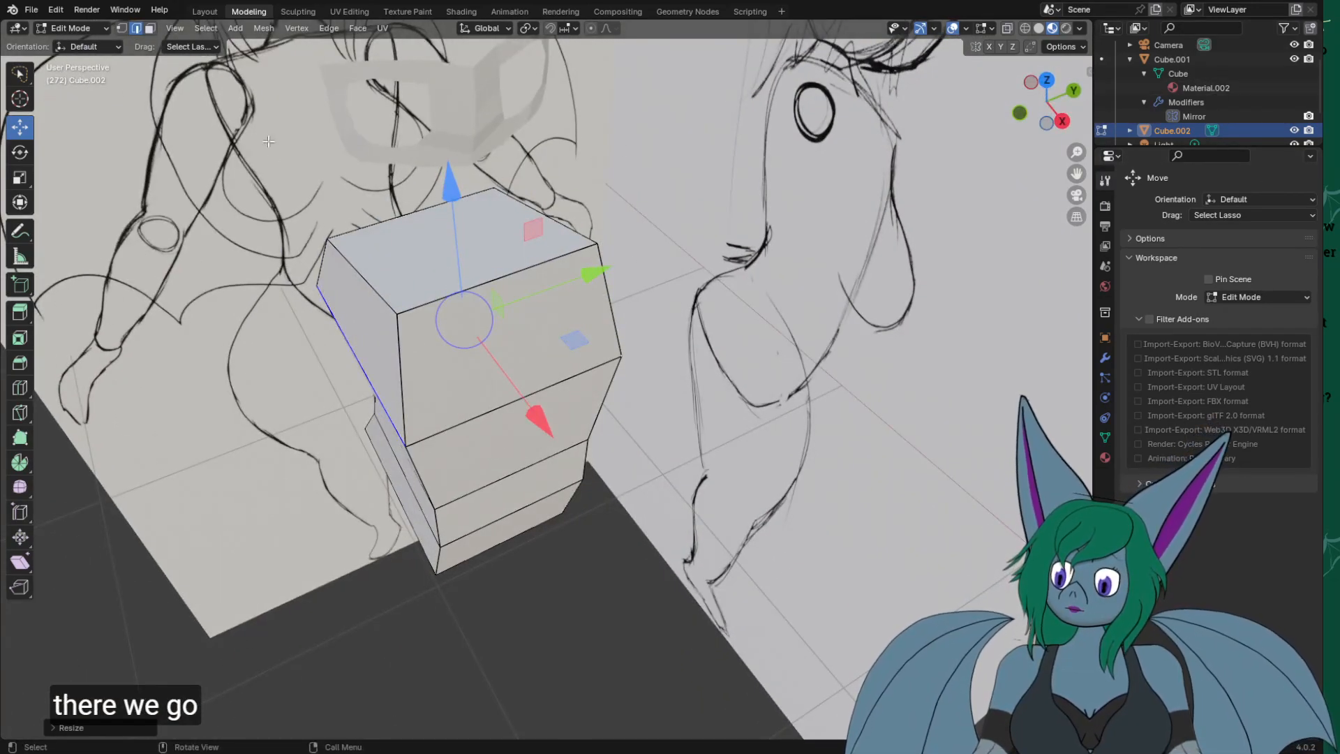
click(384, 270)
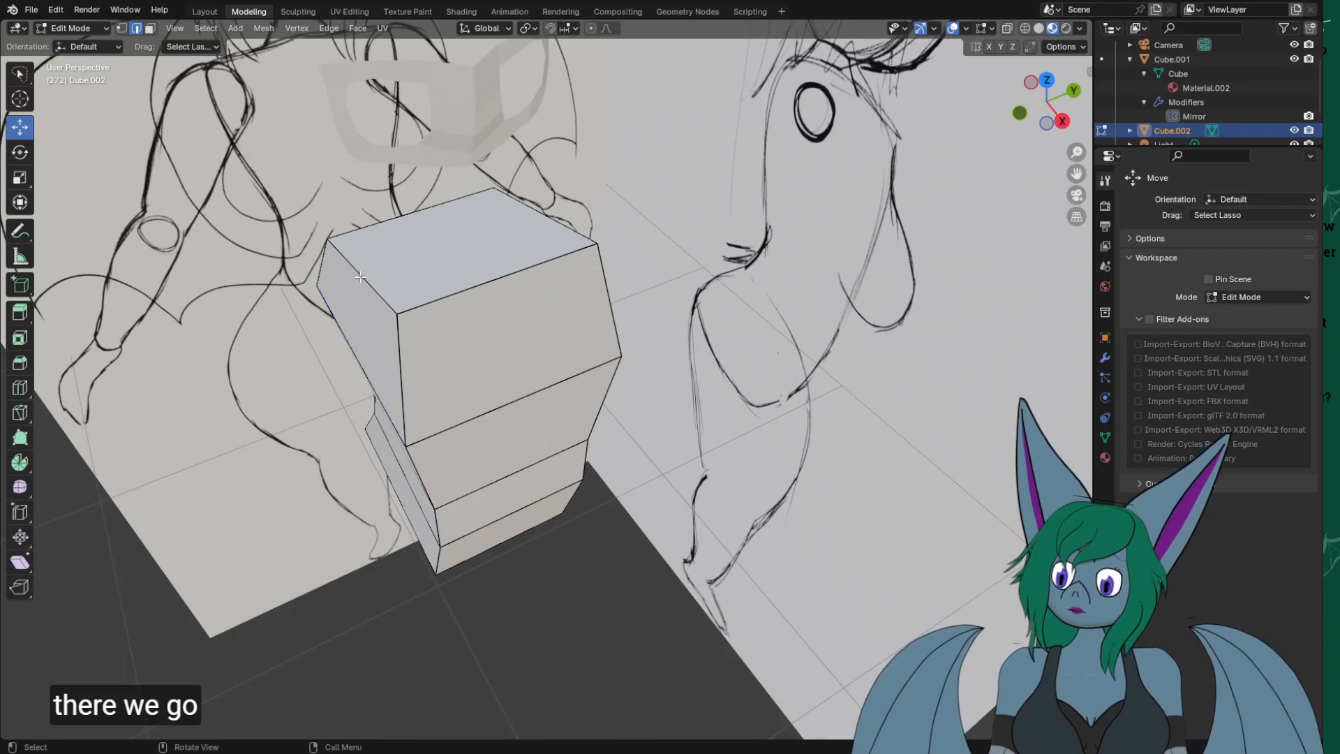
click(390, 274)
shift+click(557, 218)
middle_drag(558, 219, 661, 276)
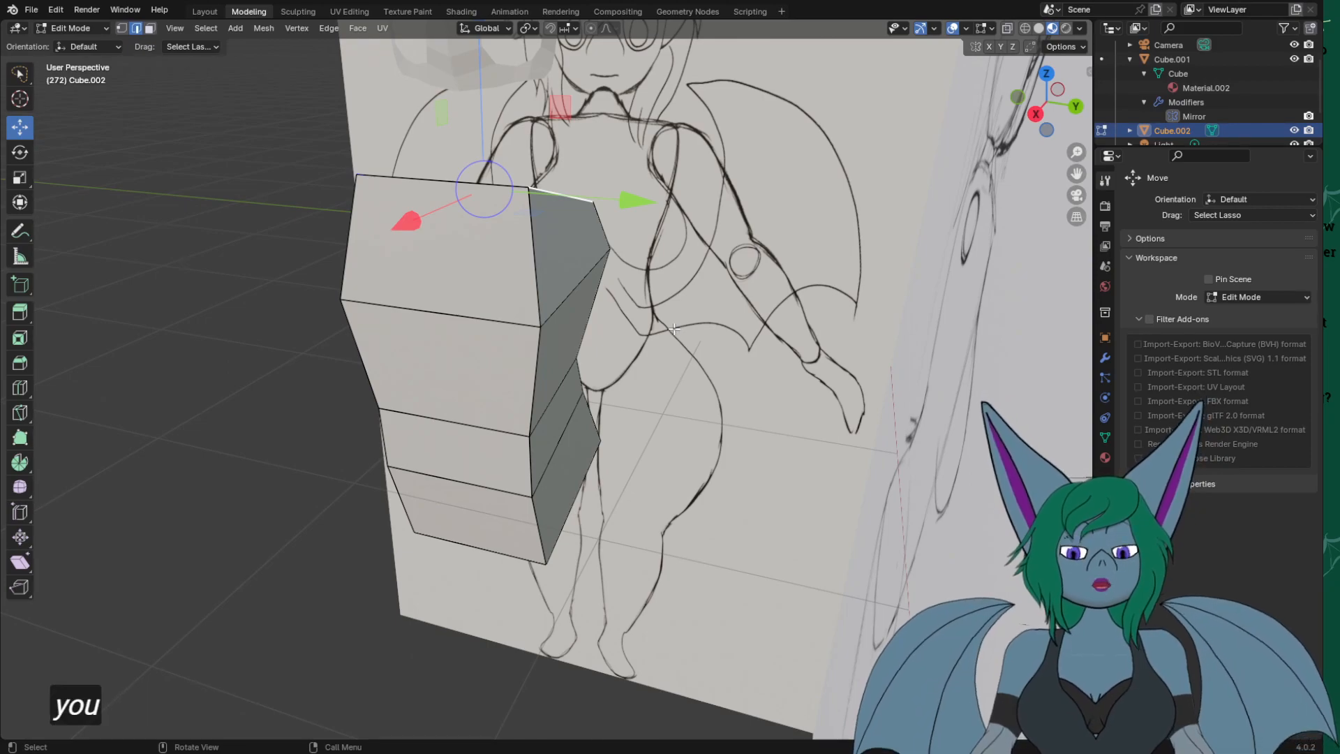
key(KP_3)
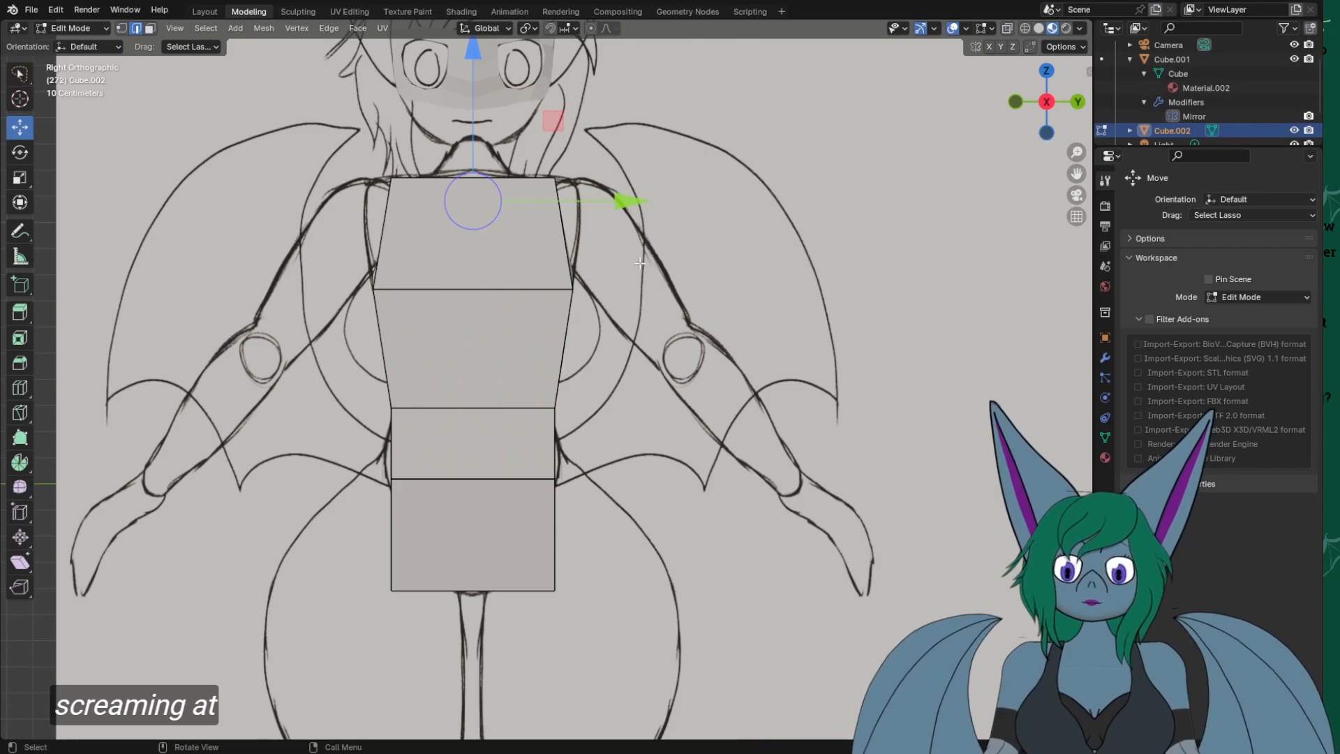
key(x)
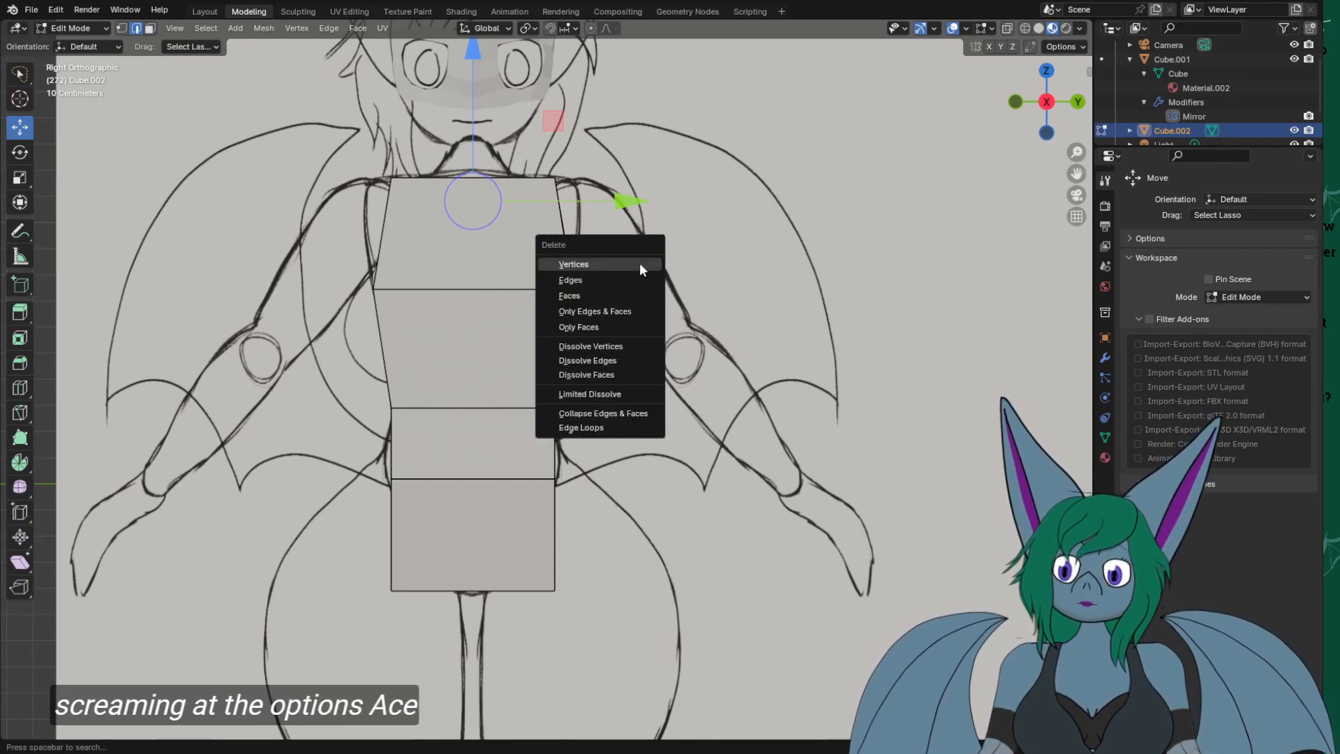
middle_drag(488, 167, 507, 166)
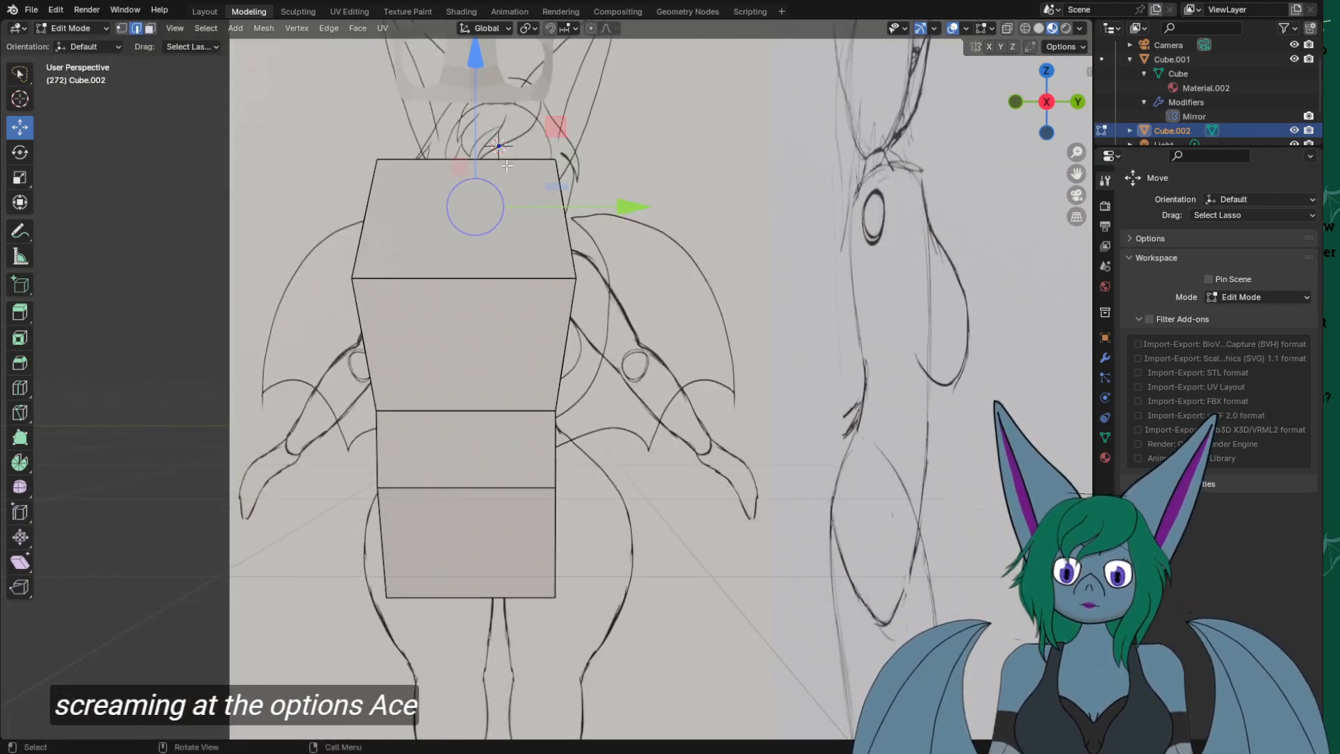
key(KP_3)
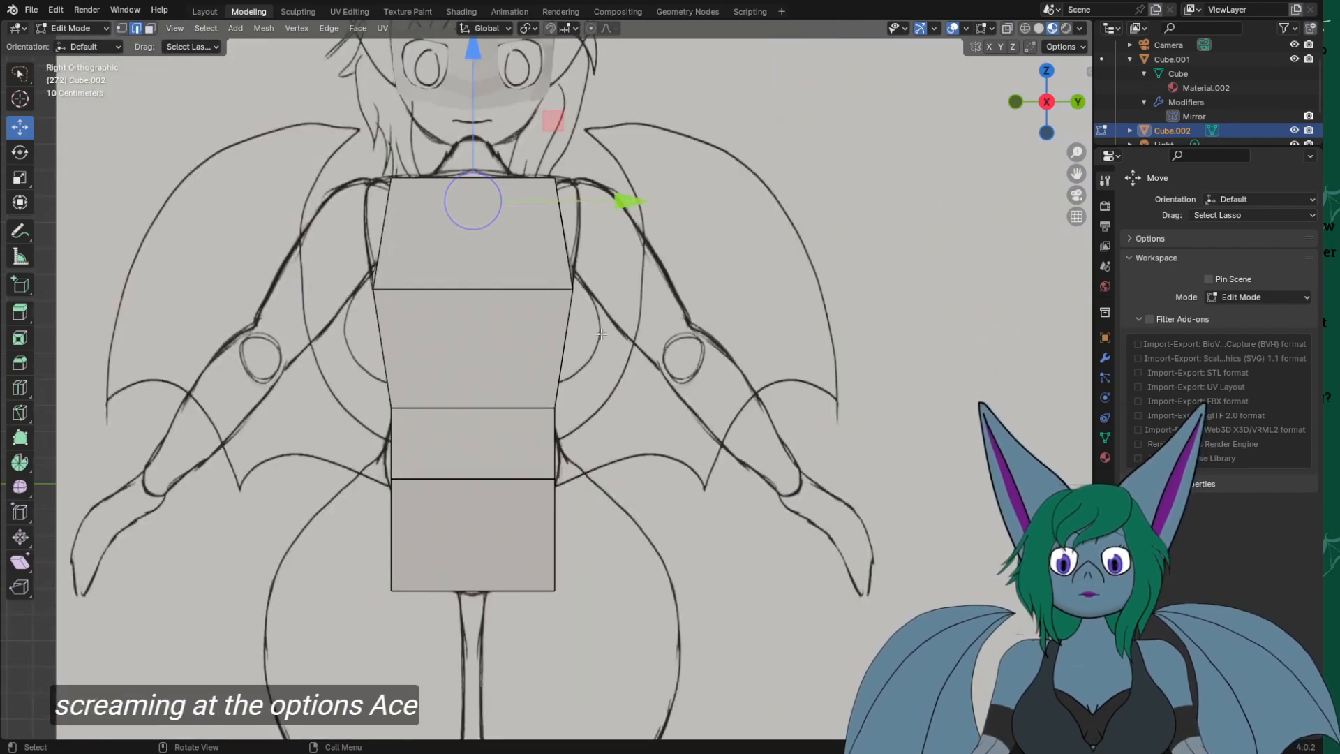
middle_drag(591, 301, 594, 299)
key(KP_3)
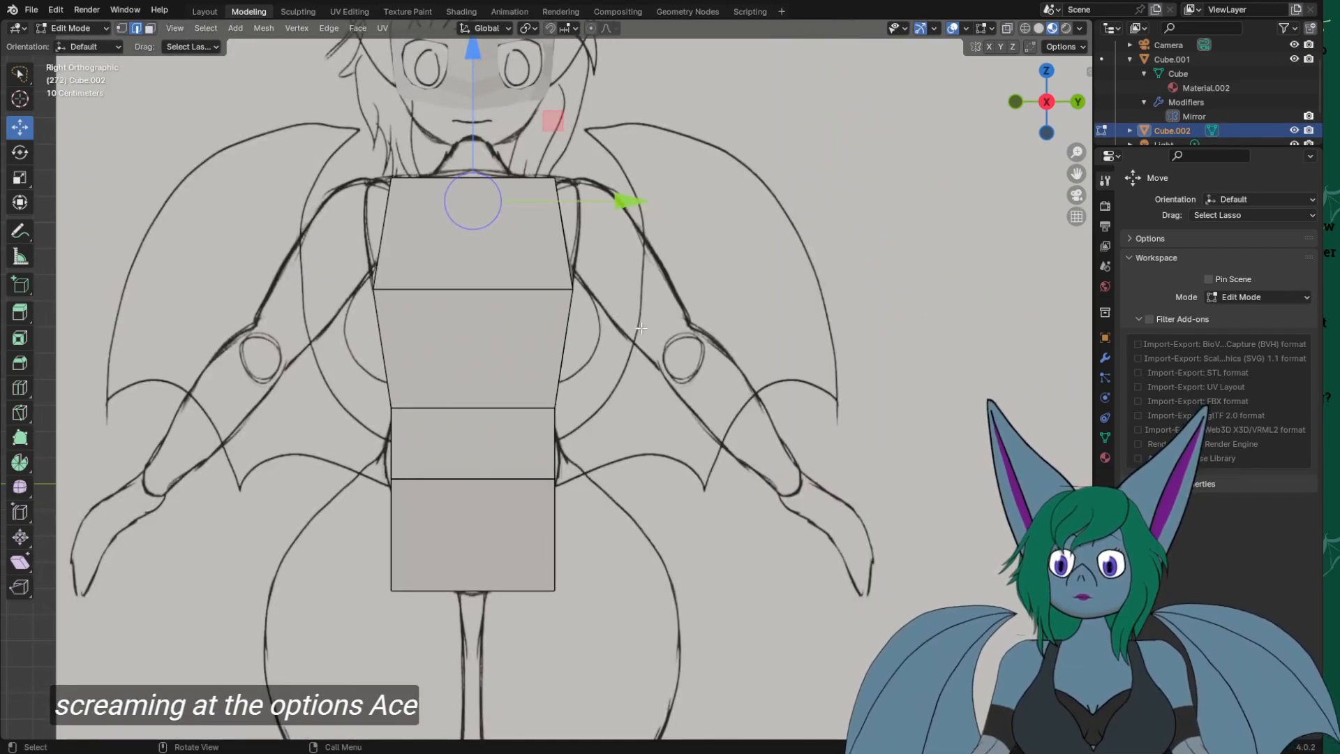
key(s)
key(y)
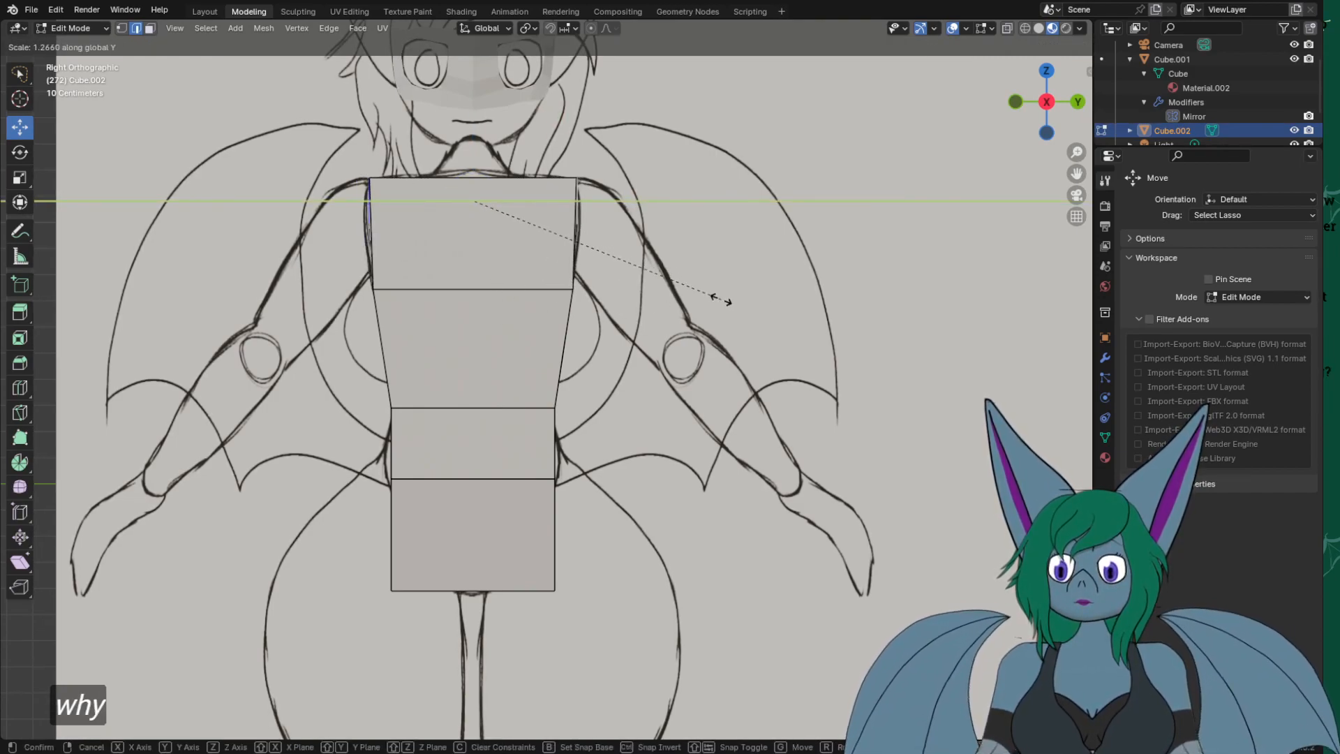
click(727, 299)
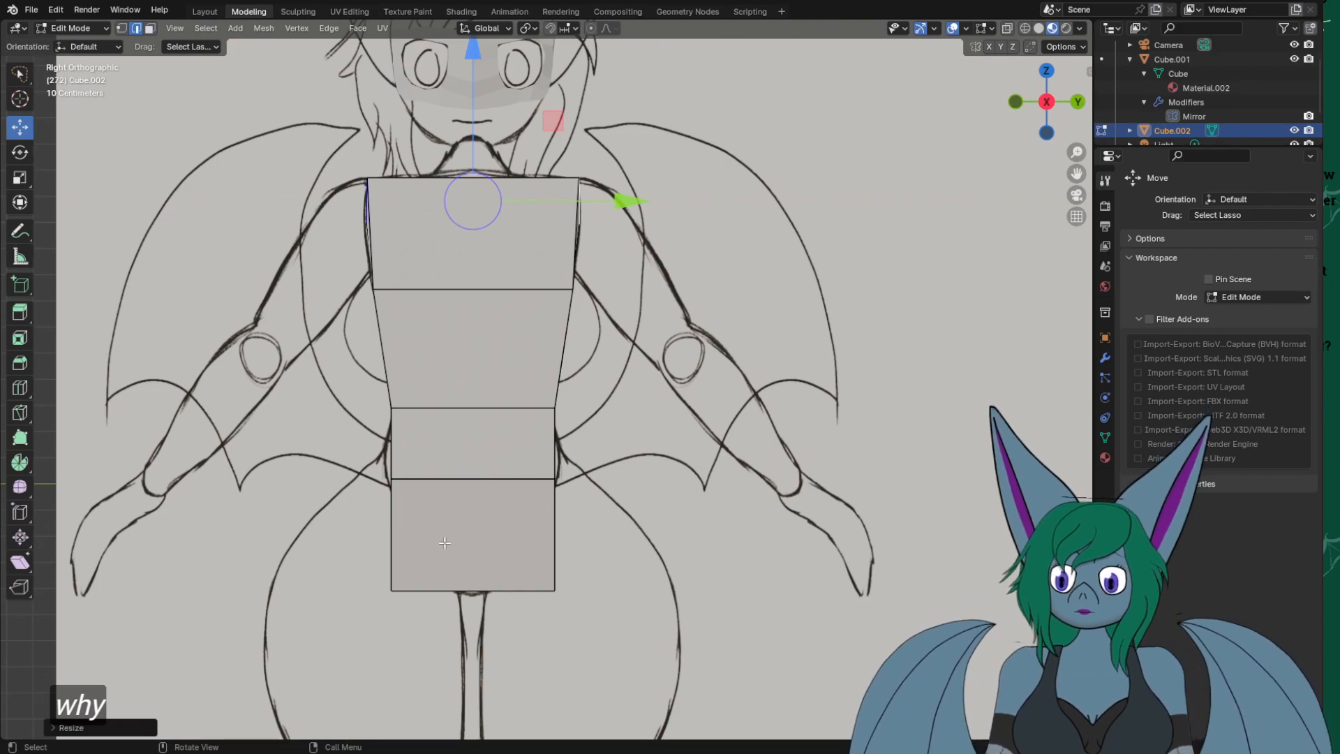
Select the two side edges of the torso's bottom face and scale them along Y to about 0.17 to match the sketched crotch.
middle_drag(430, 590, 424, 547)
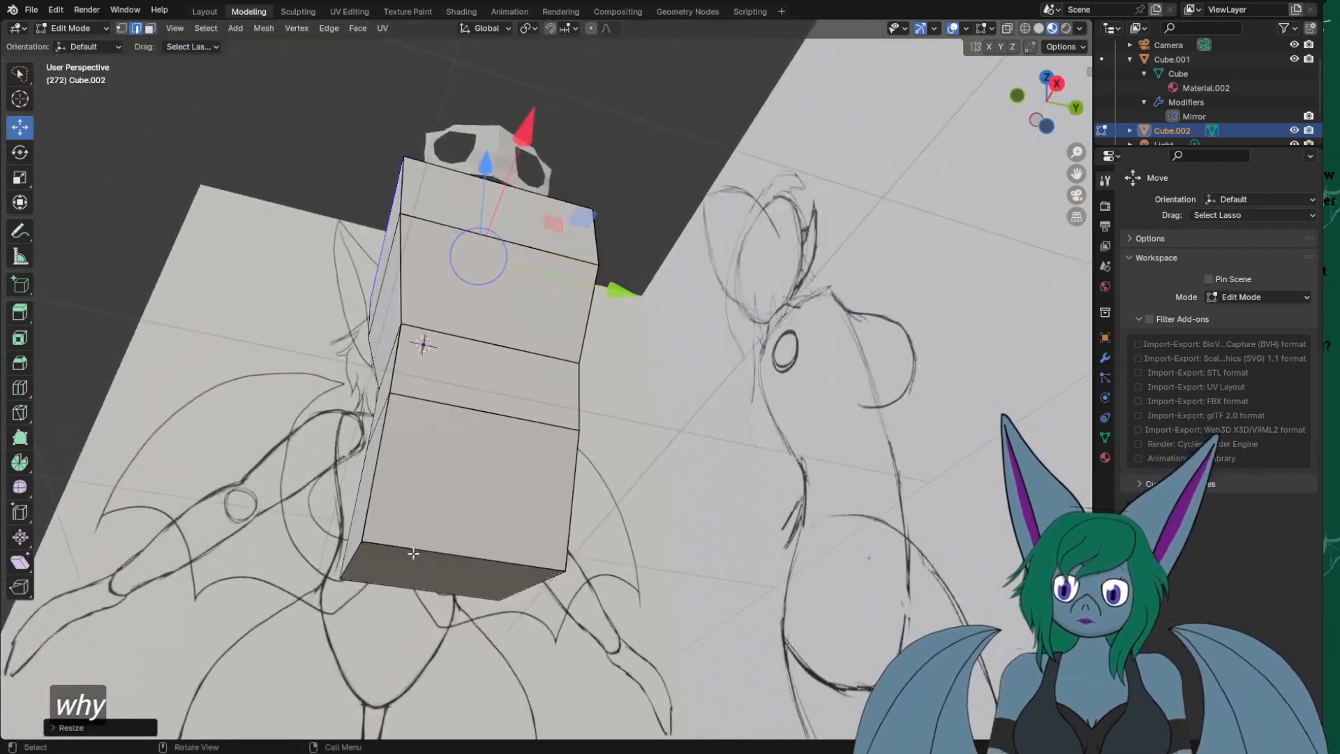
click(358, 556)
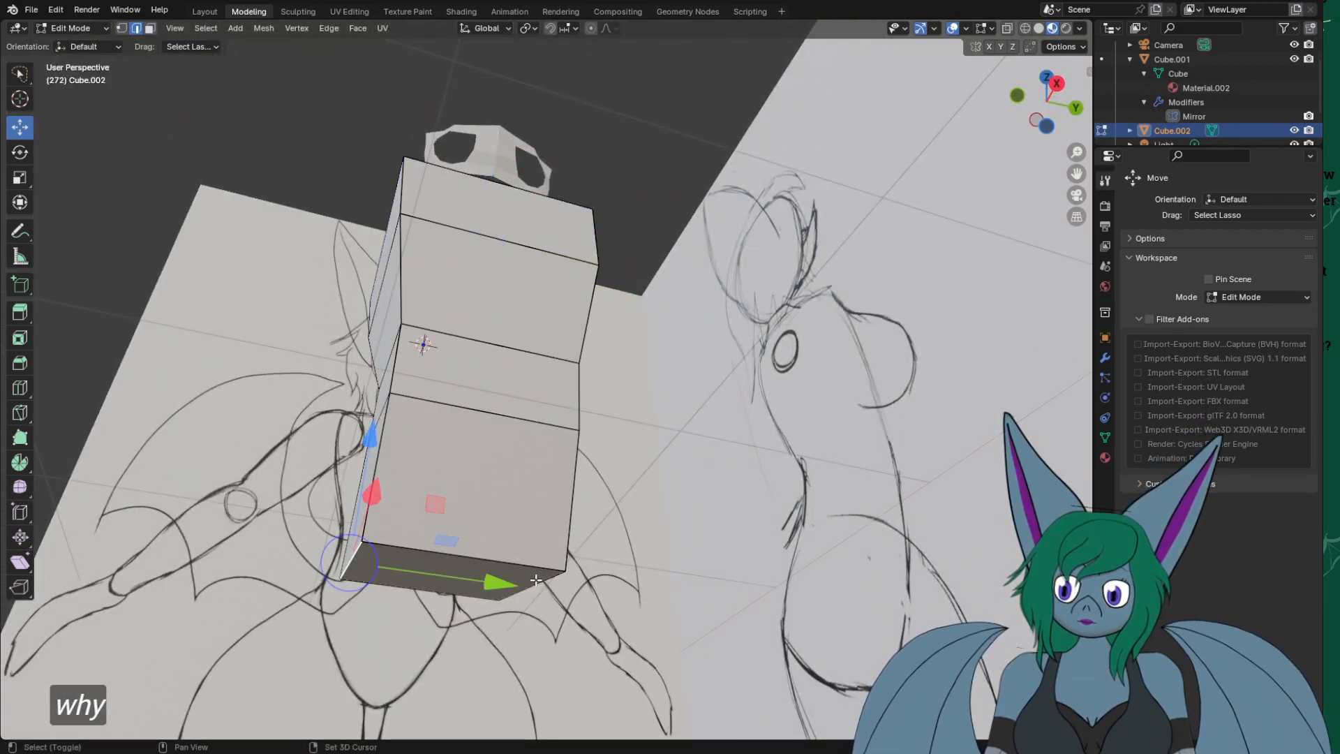
shift+click(554, 566)
key(KP_3)
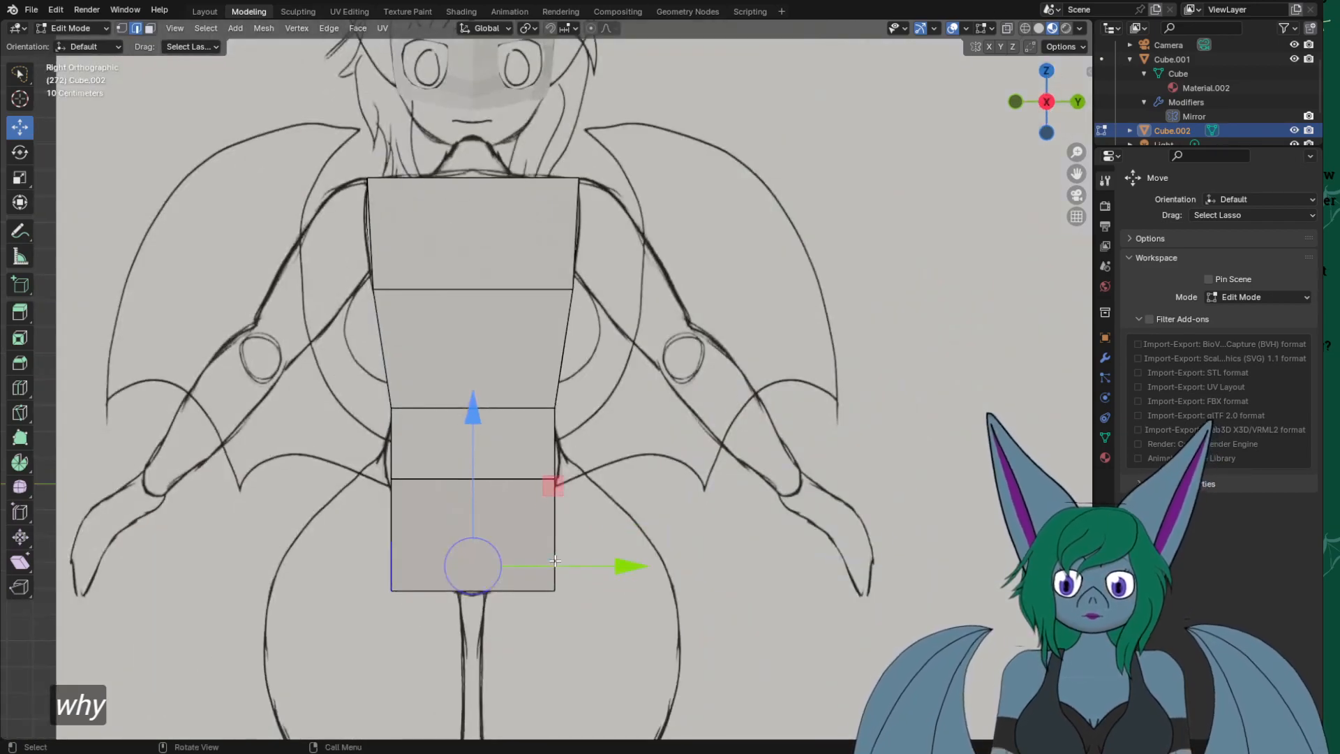
key(s)
key(y)
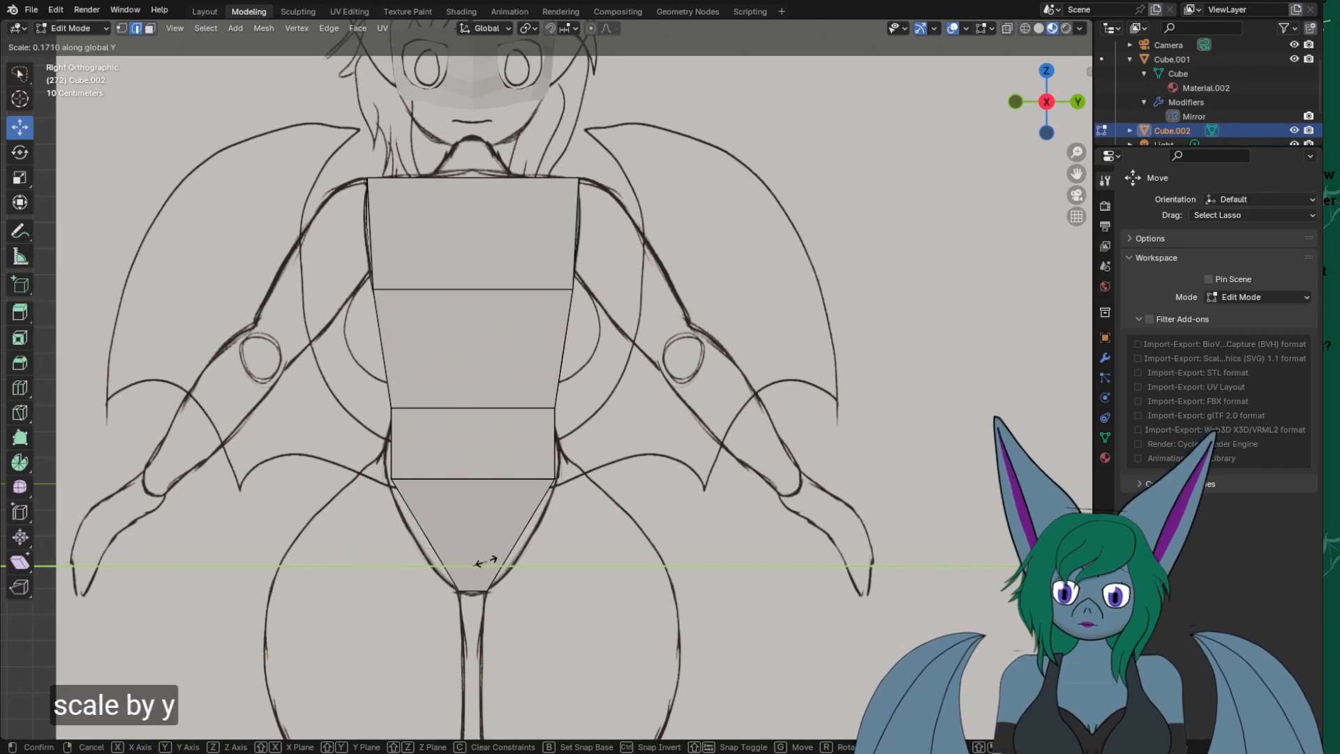
click(476, 562)
Add a loop cut around the torso's tapered lowest section, slid by about -0.08 from its middle.
middle_drag(476, 562, 393, 590)
scroll(381, 628, down, 3)
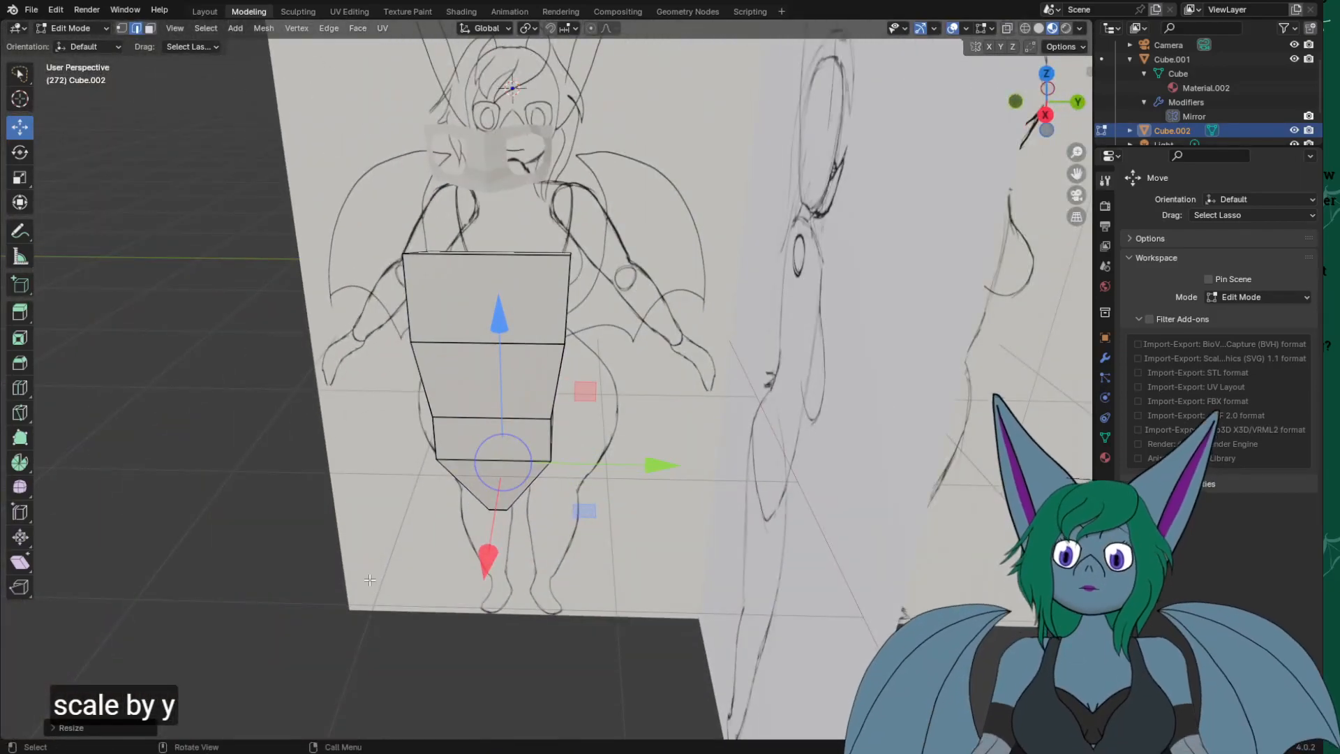
middle_drag(325, 494, 401, 461)
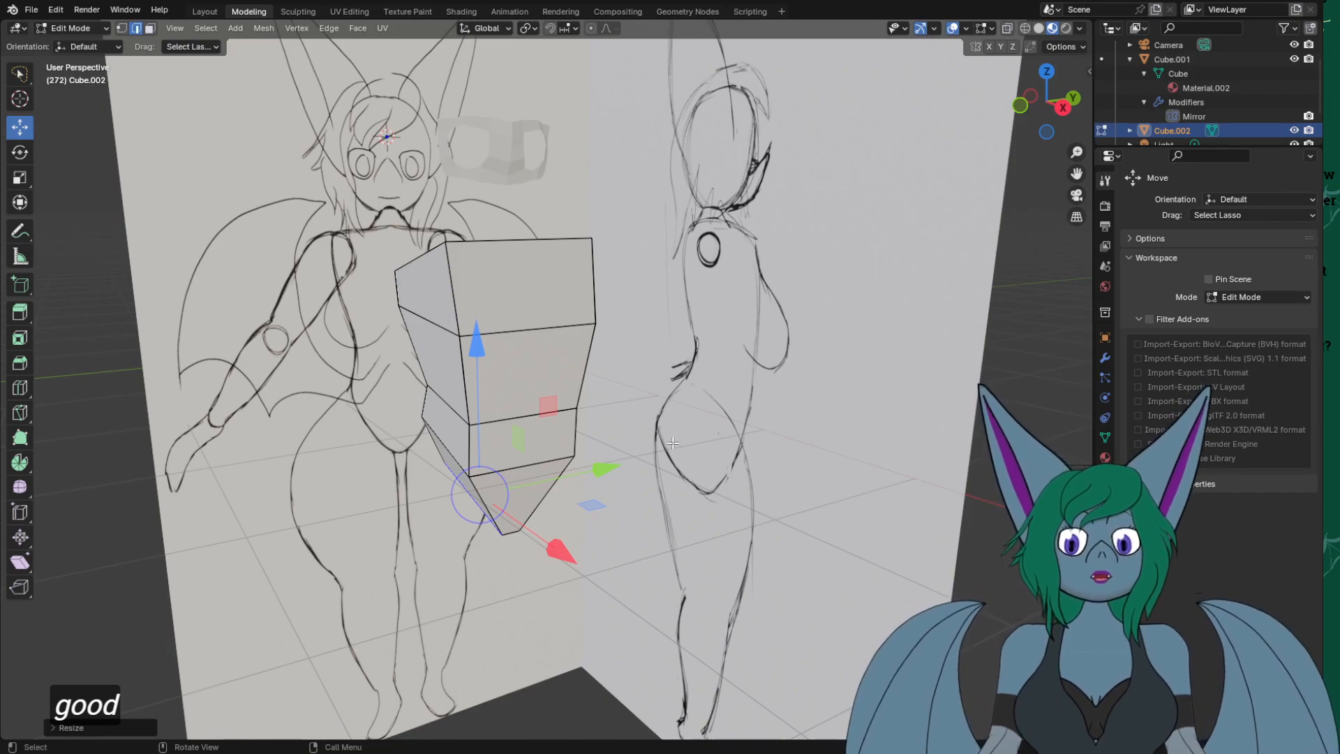
key(KP_3)
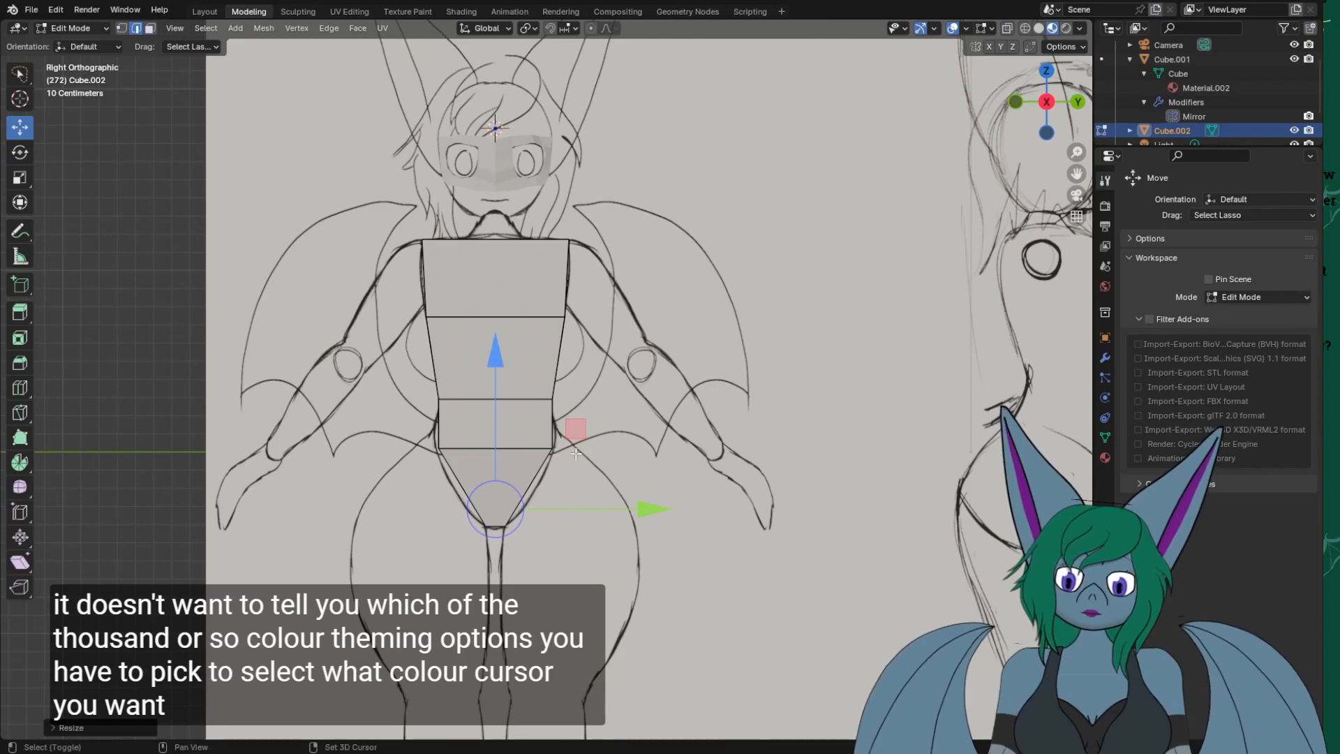
middle_drag(414, 591, 541, 578)
key(ctrl+e)
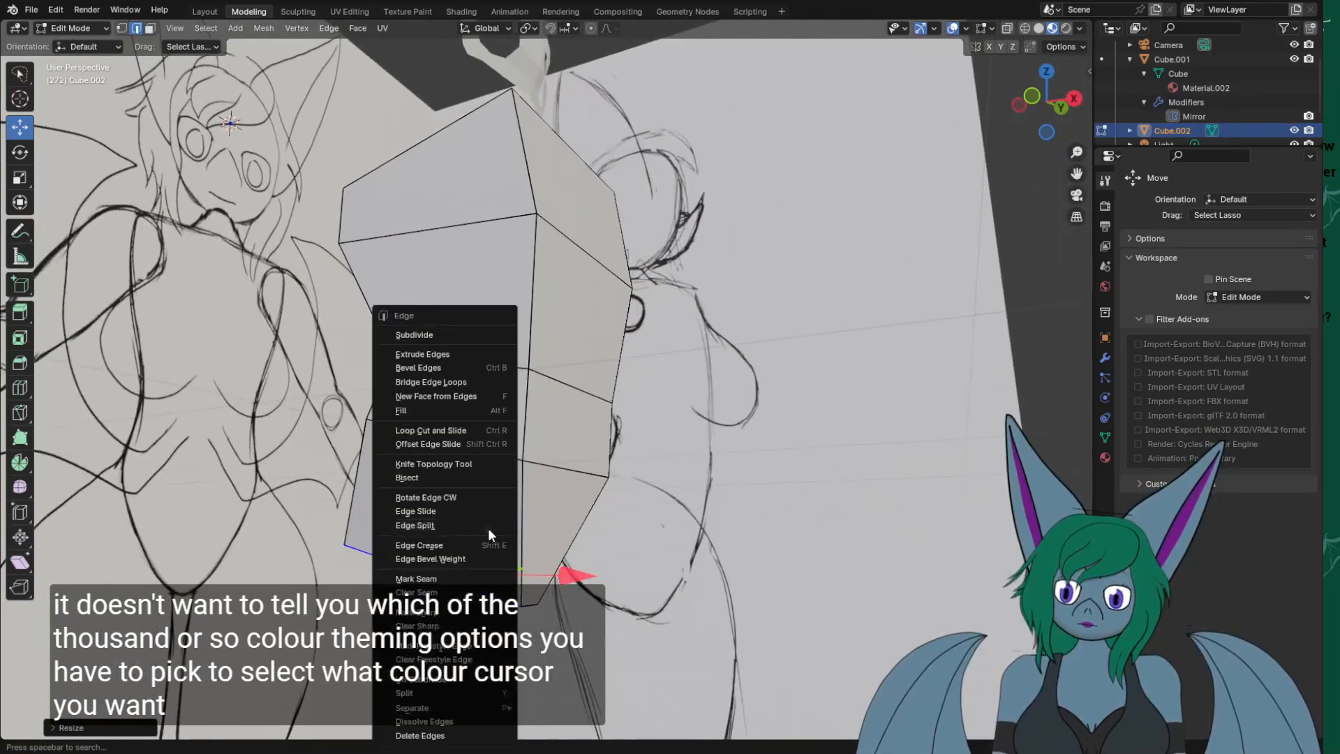
click(459, 430)
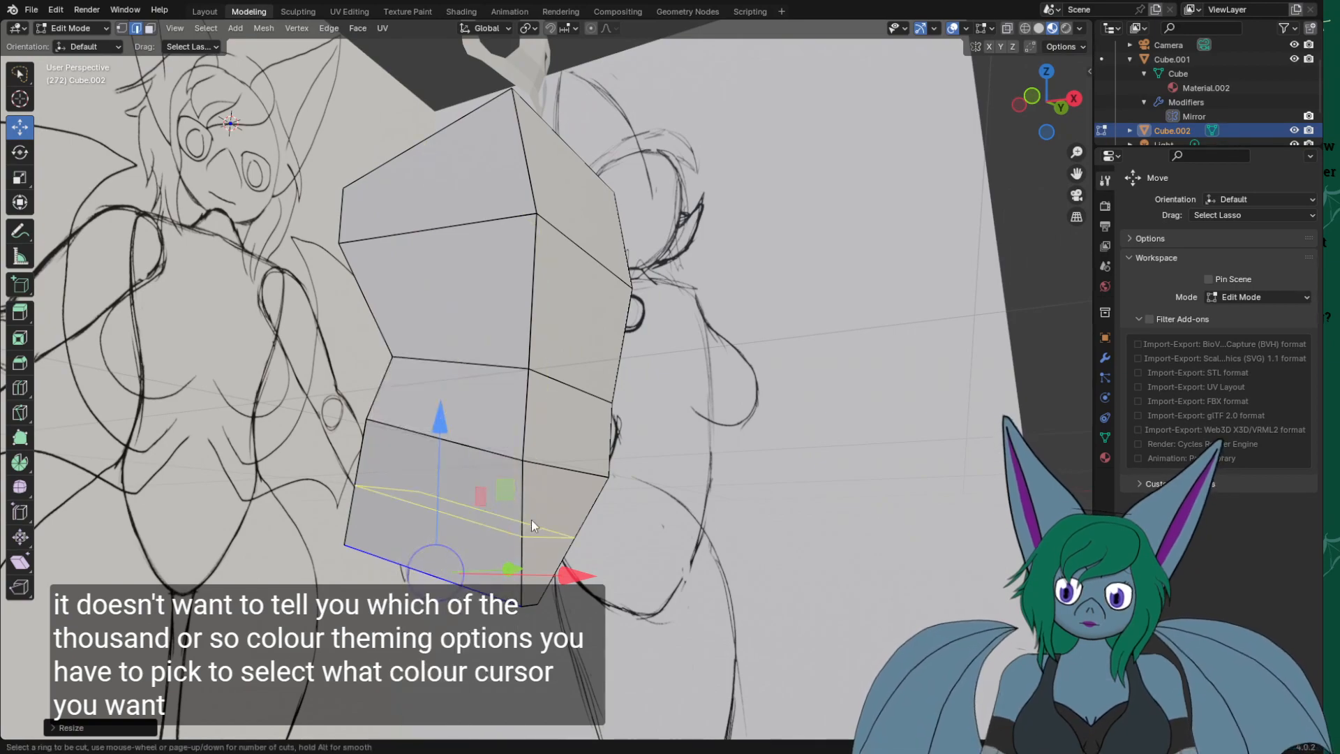
click(529, 518)
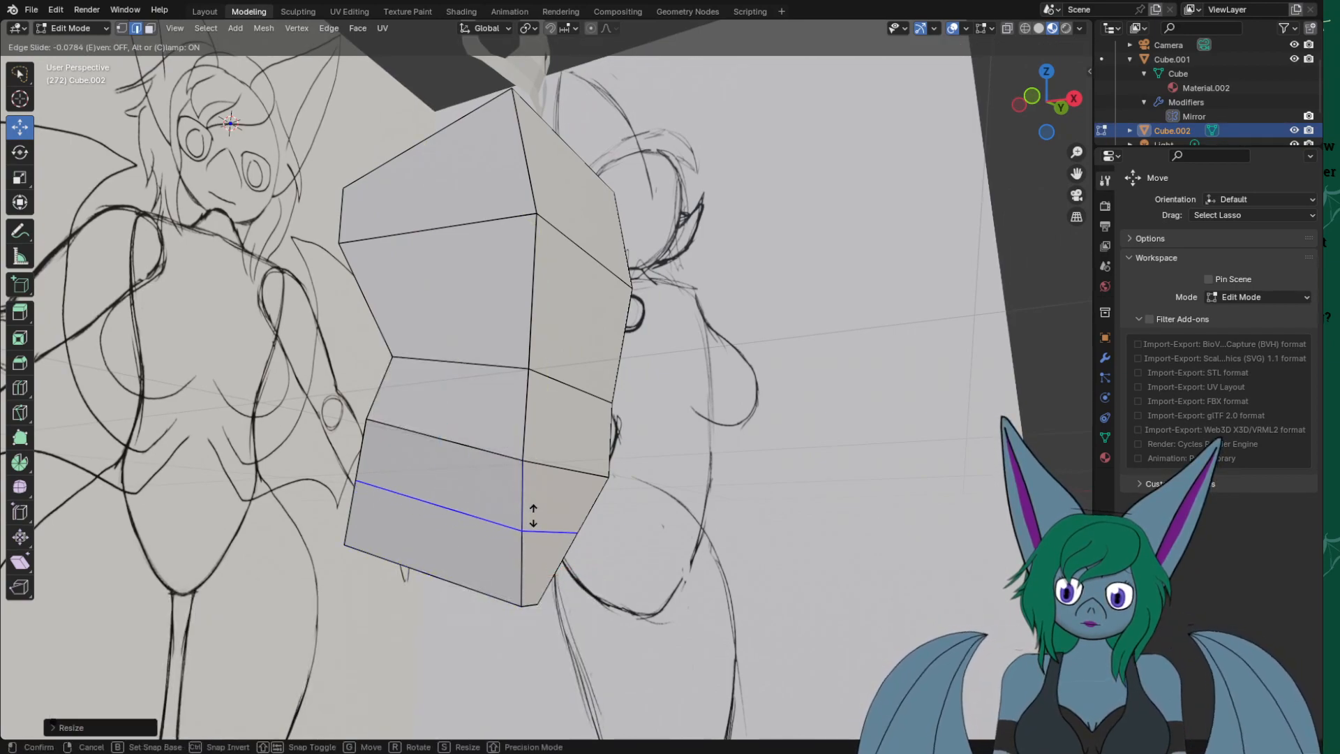
click(531, 512)
Widen the new loop cut along Y until it meets the sketched outline between hips and crotch.
key(KP_3)
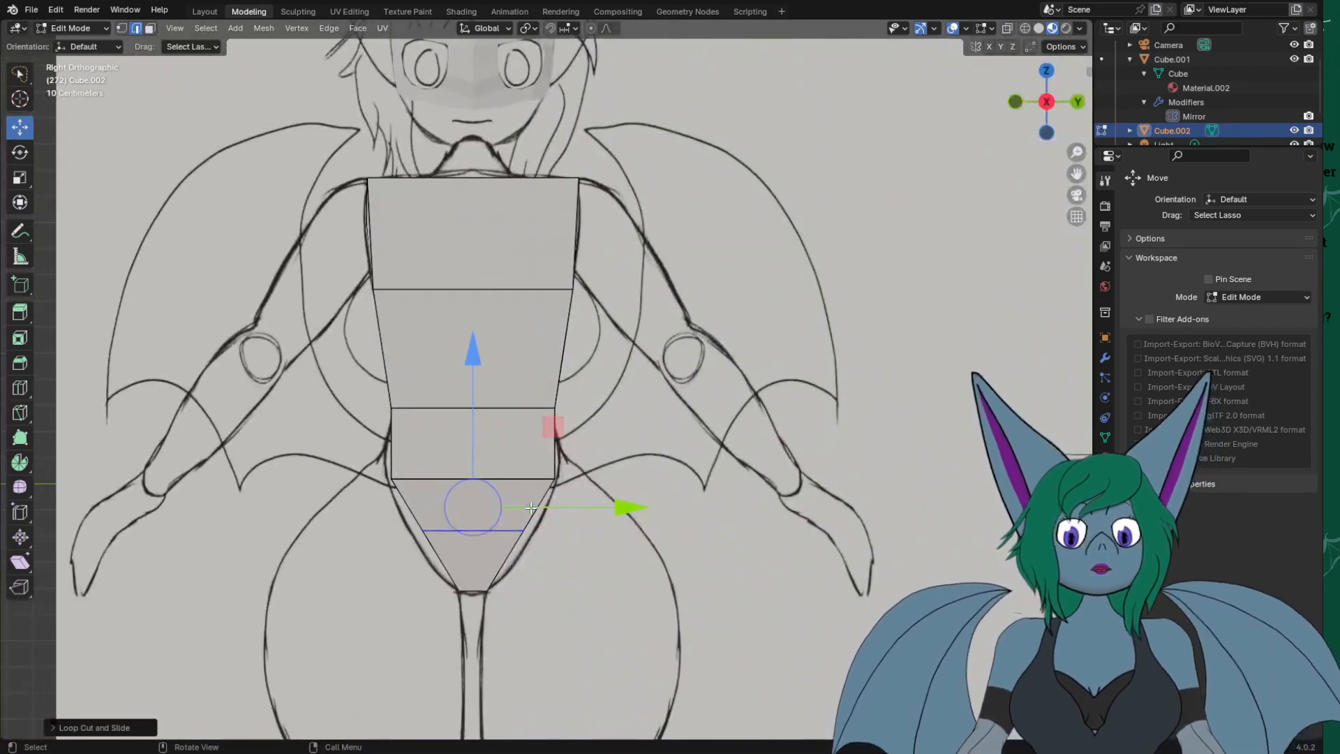
key(s)
key(y)
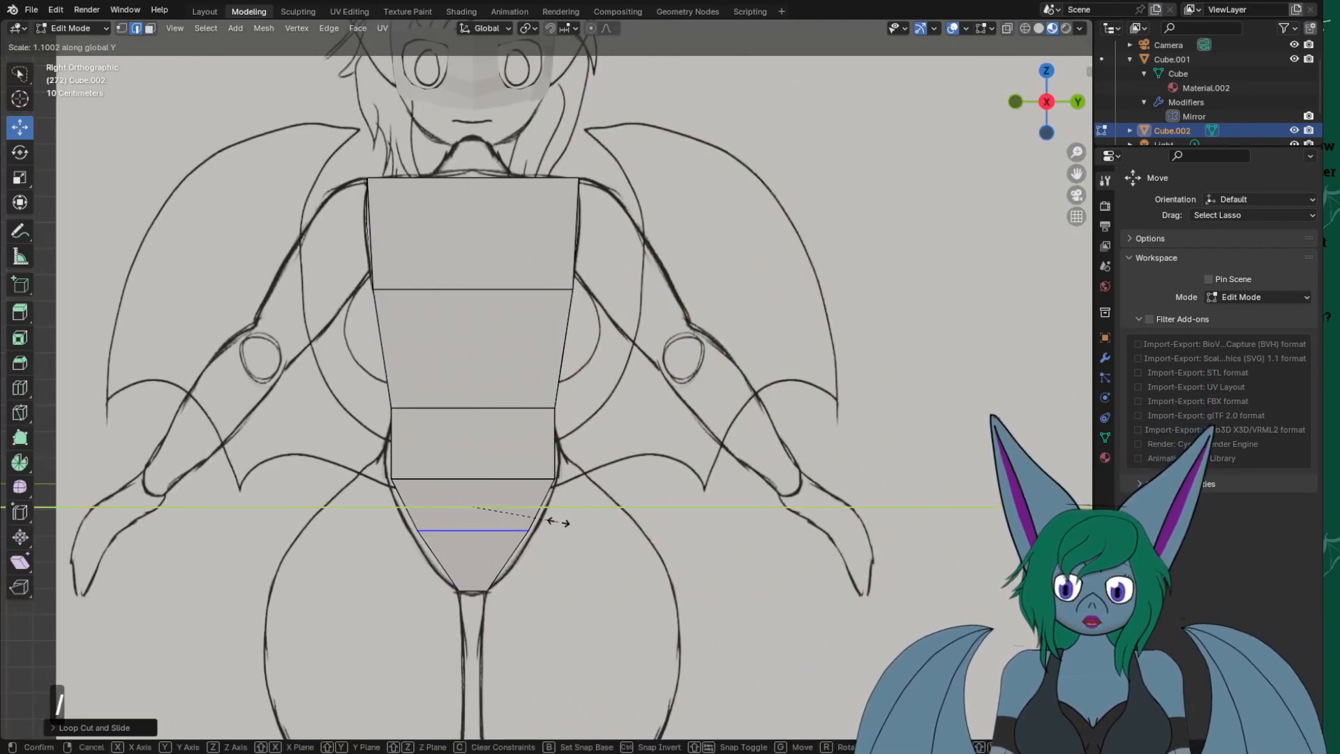
click(571, 522)
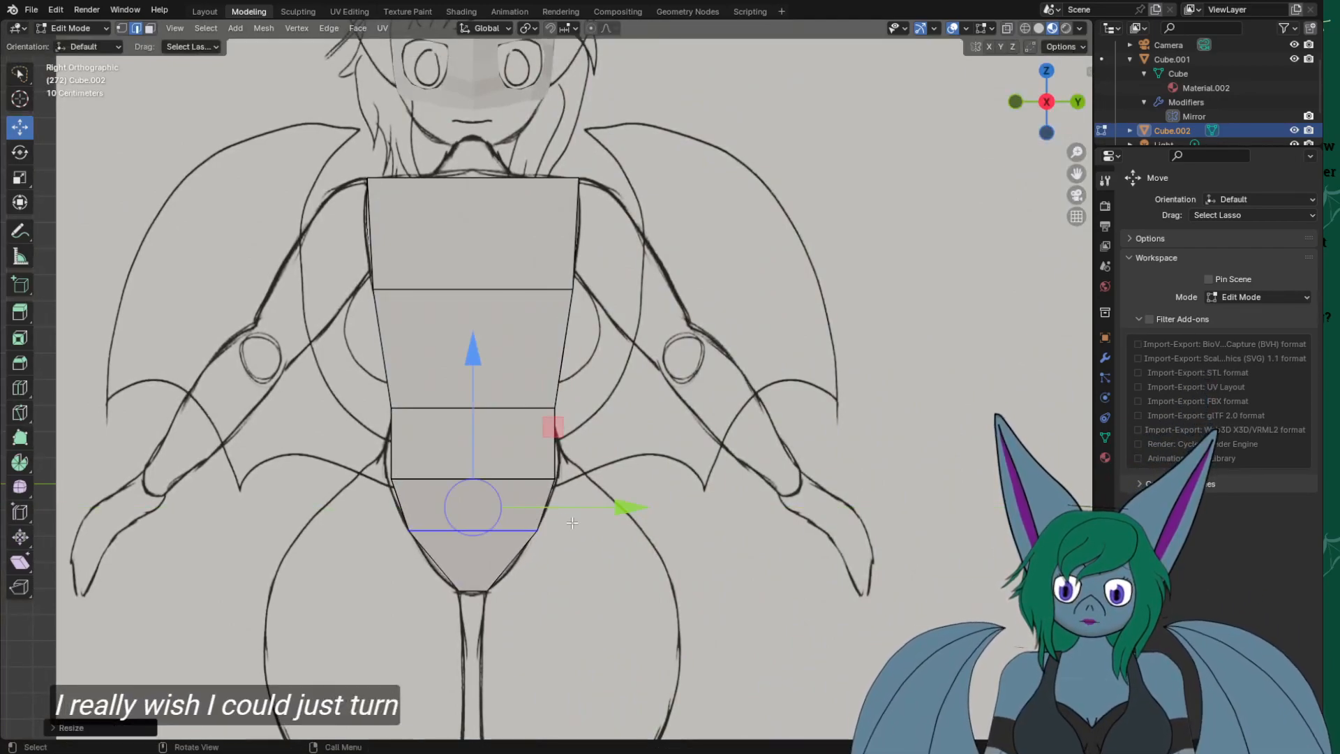
Try to scale the selected edge on one side of the hip loop cut along Y.
middle_drag(418, 482, 566, 479)
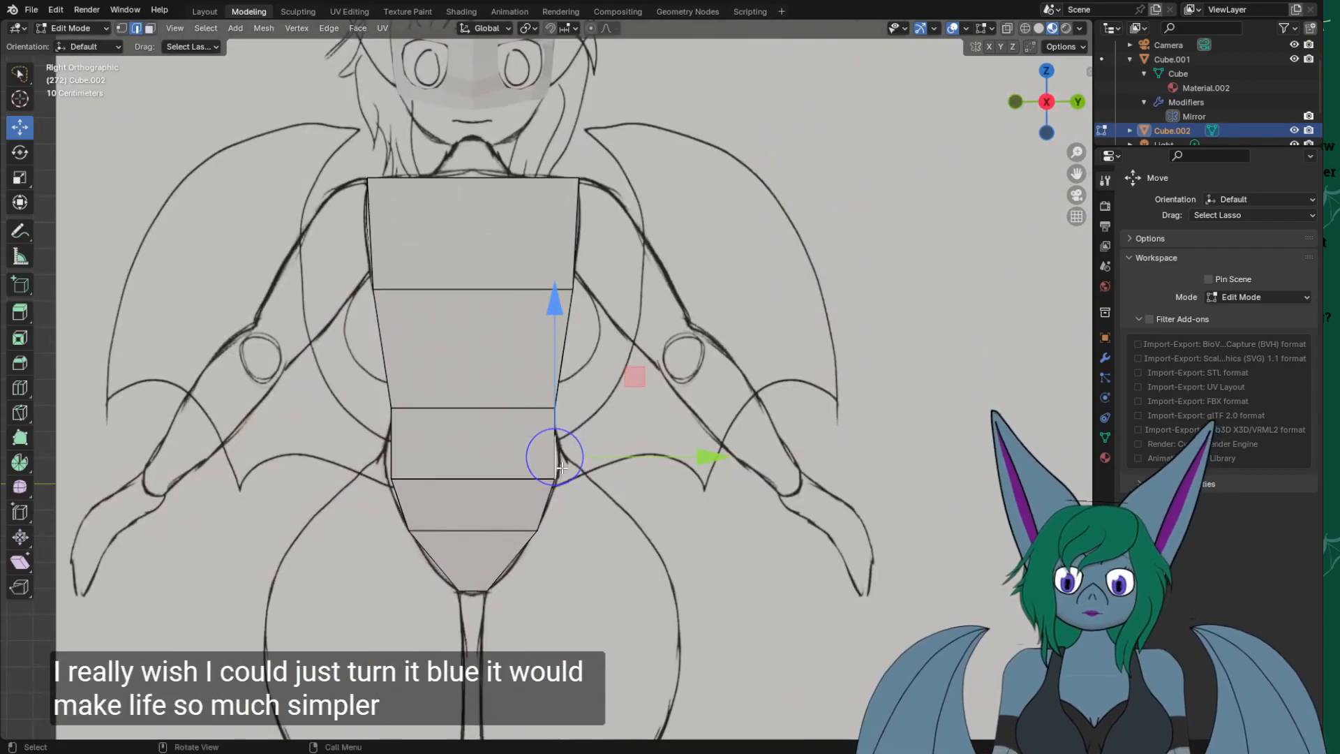
key(s)
key(y)
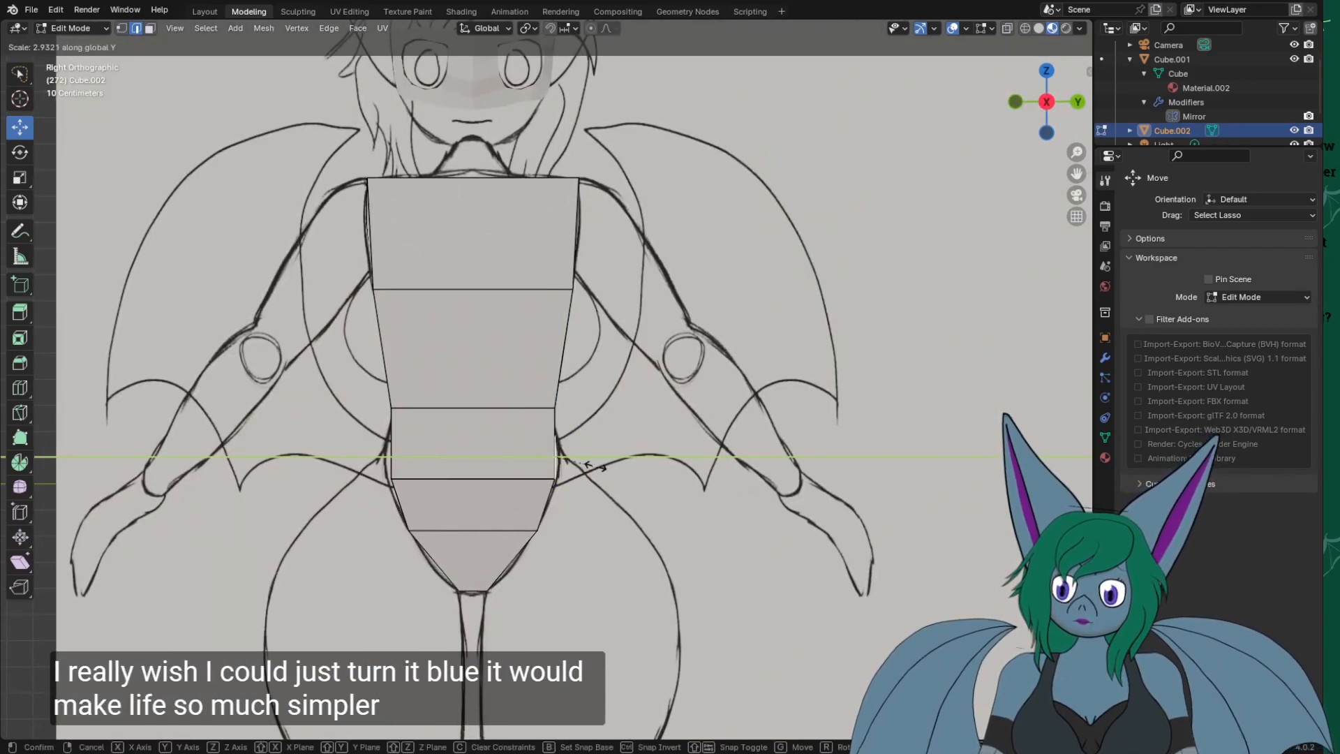
click(625, 497)
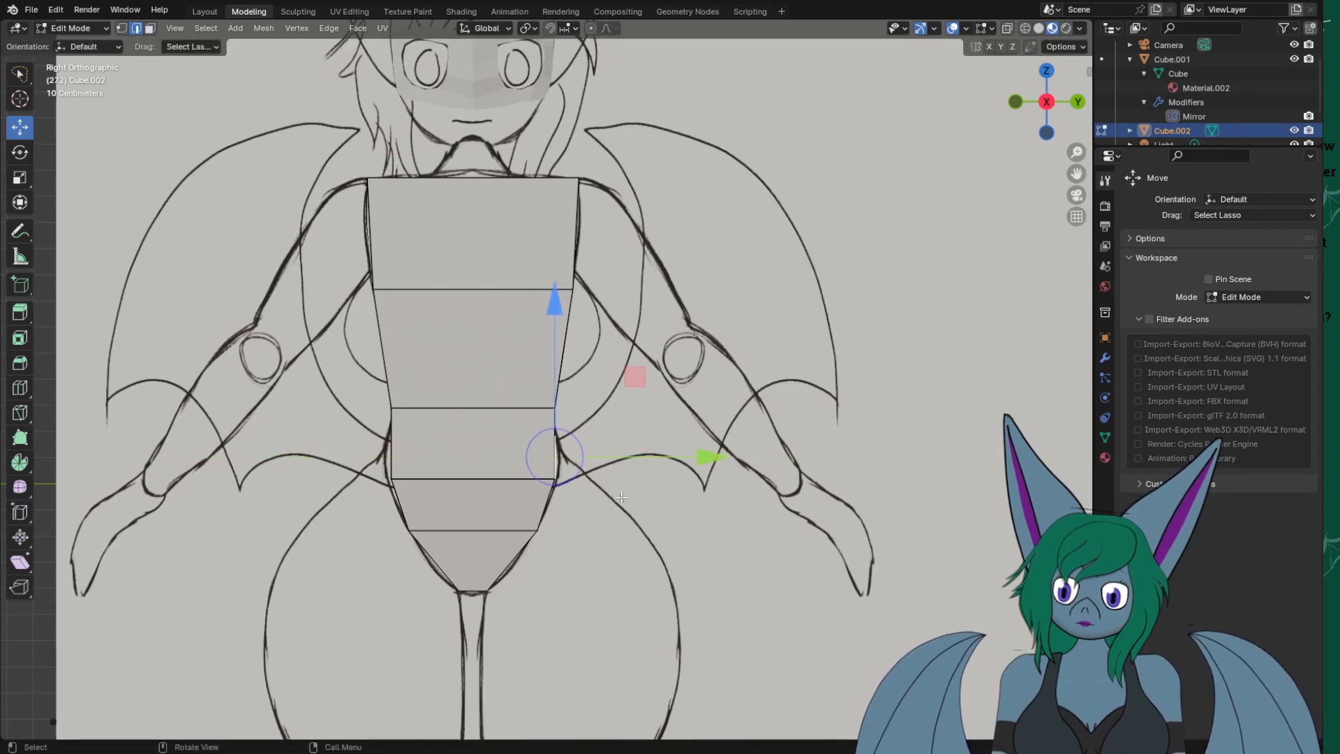
middle_drag(578, 503, 507, 499)
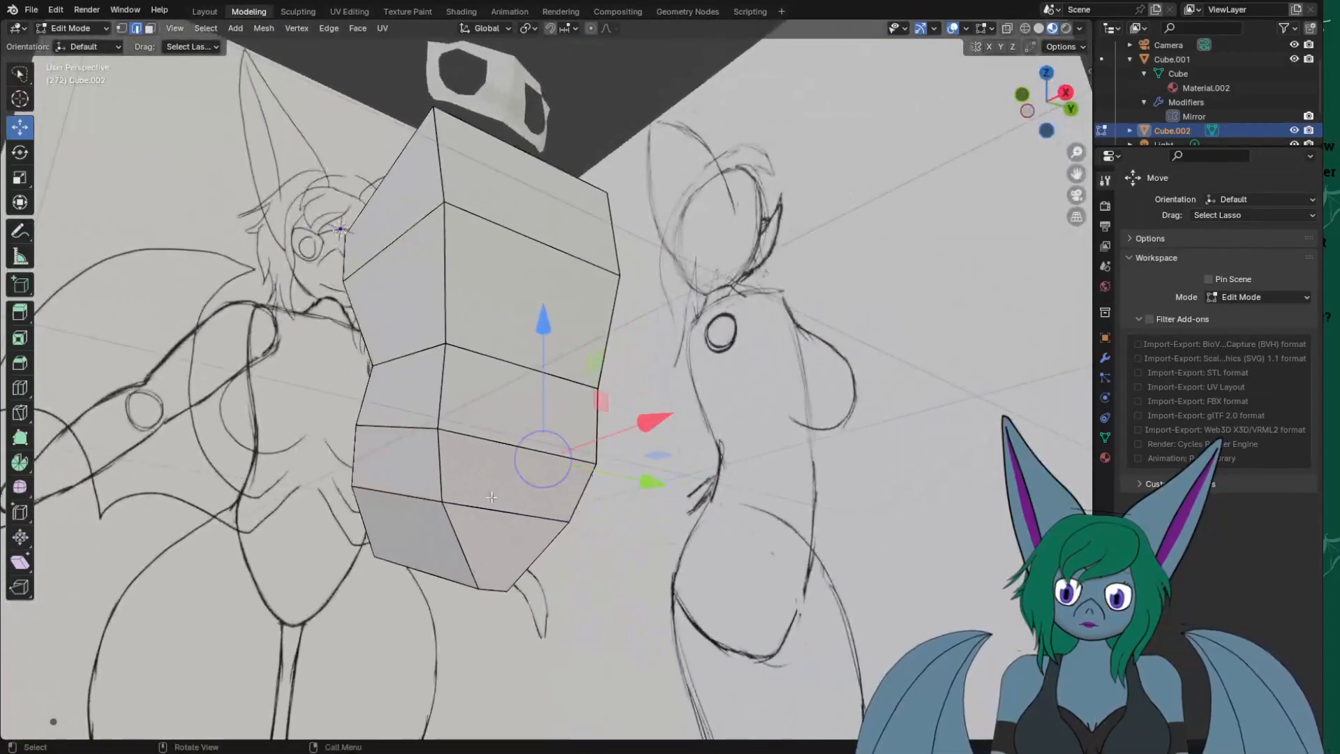
Scale both side edges of the hip loop cut together along Y to about 1.06 to match the sketched hip outline.
middle_drag(422, 452, 638, 509)
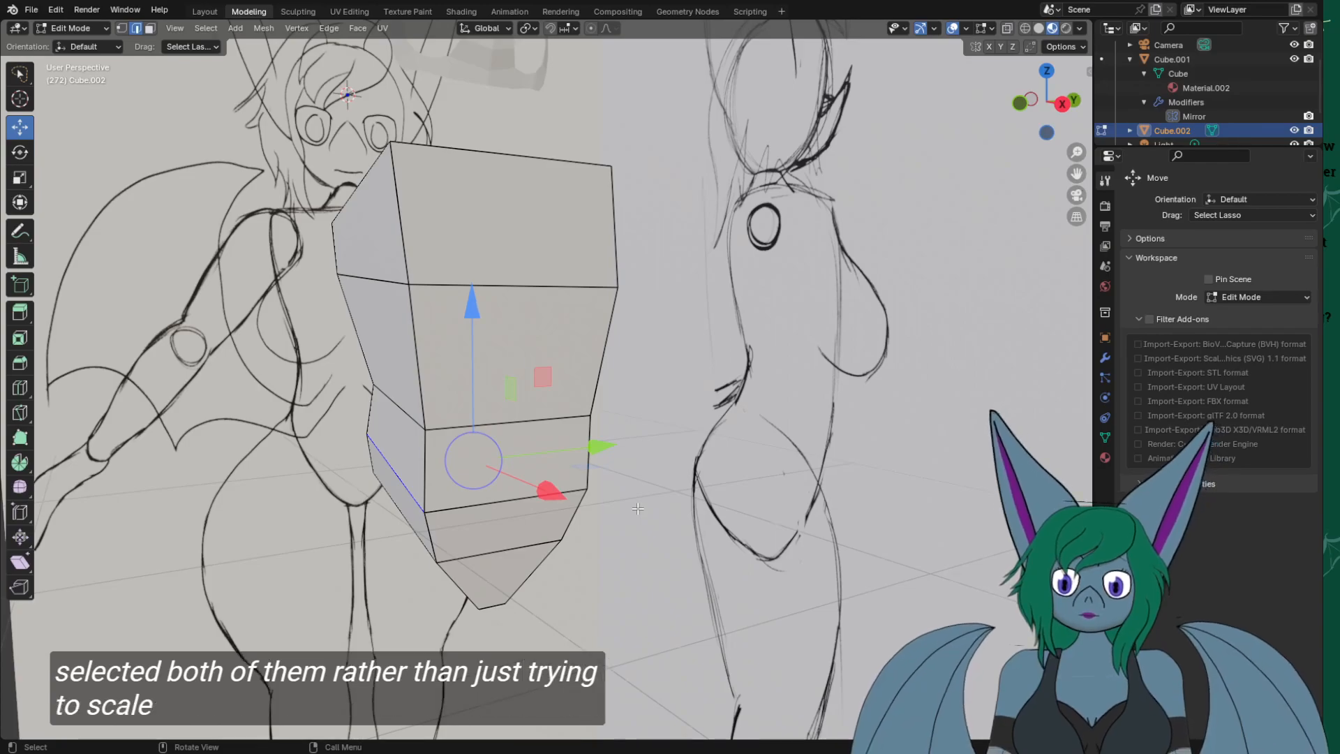
key(KP_3)
key(s)
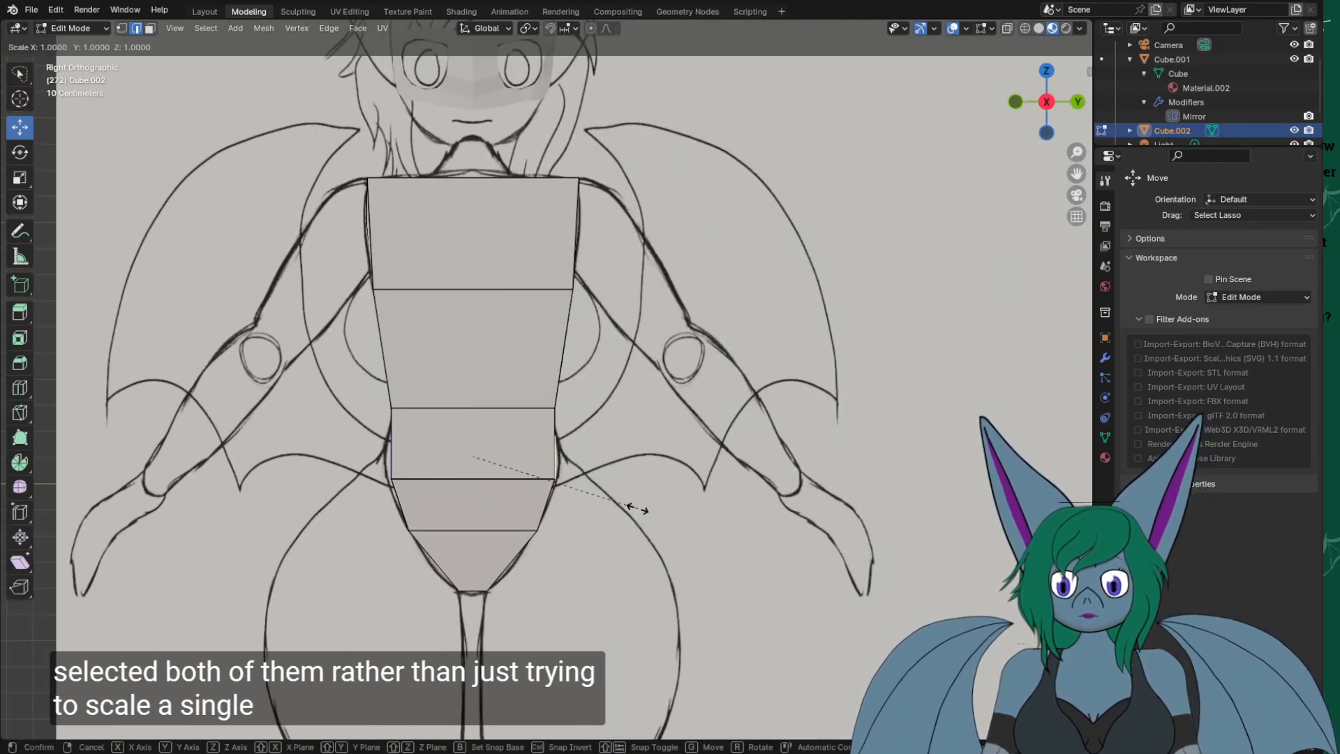
key(y)
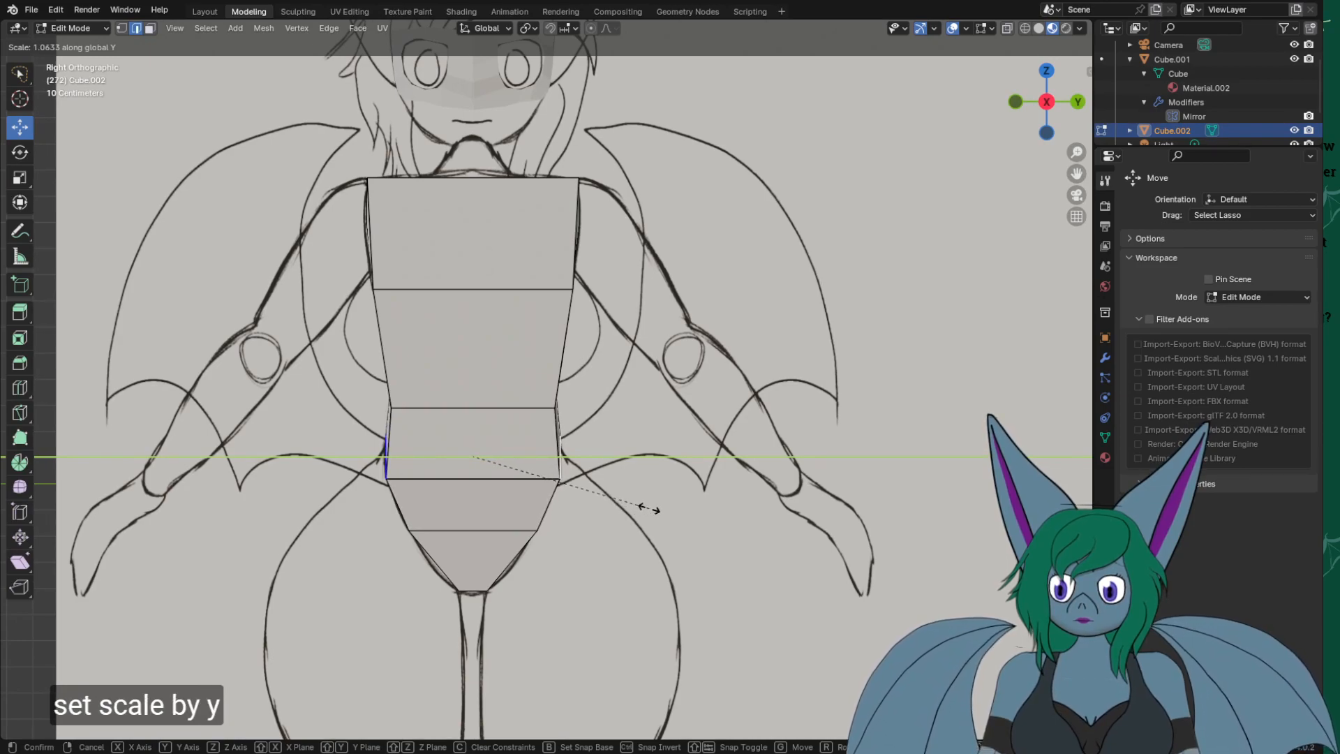
click(649, 508)
Move the rear edge of the torso's lowest loop cut slightly backward along X to meet the side sketch's buttock line.
middle_drag(649, 509, 666, 525)
key(KP_1)
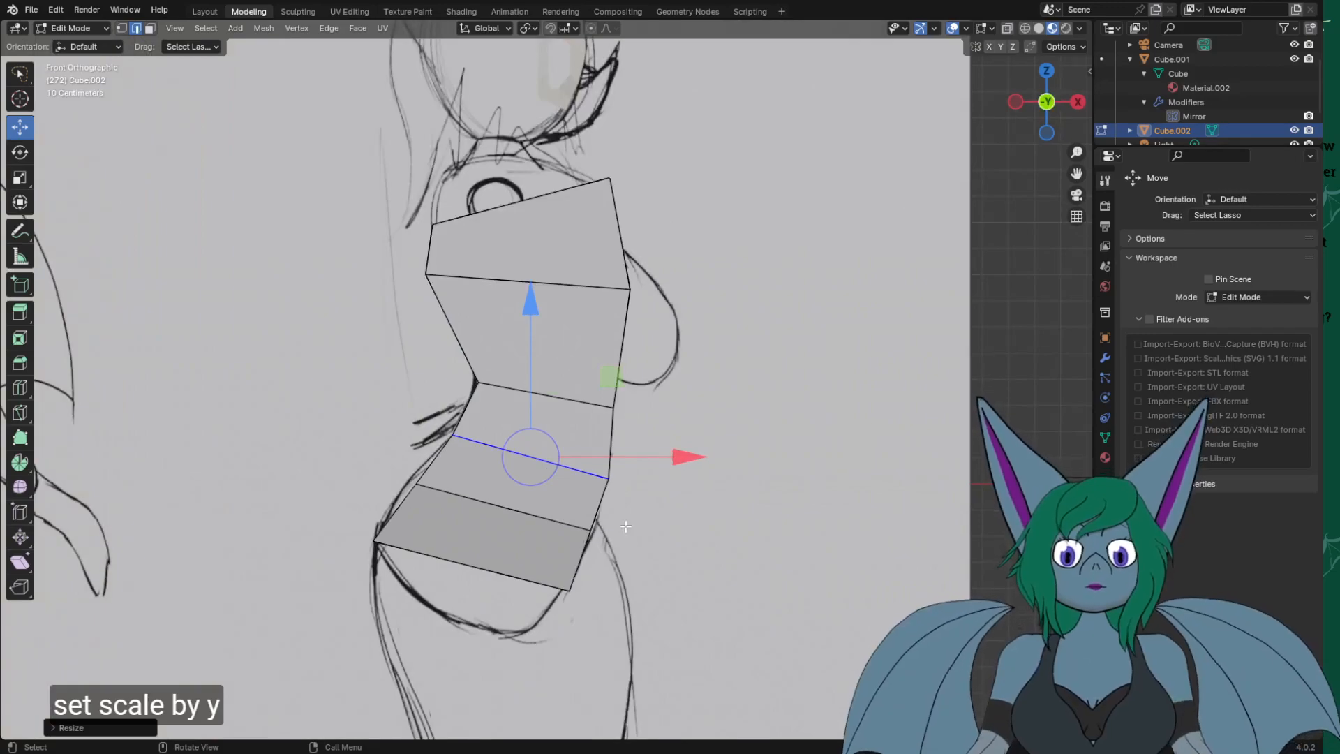
middle_drag(415, 492, 449, 516)
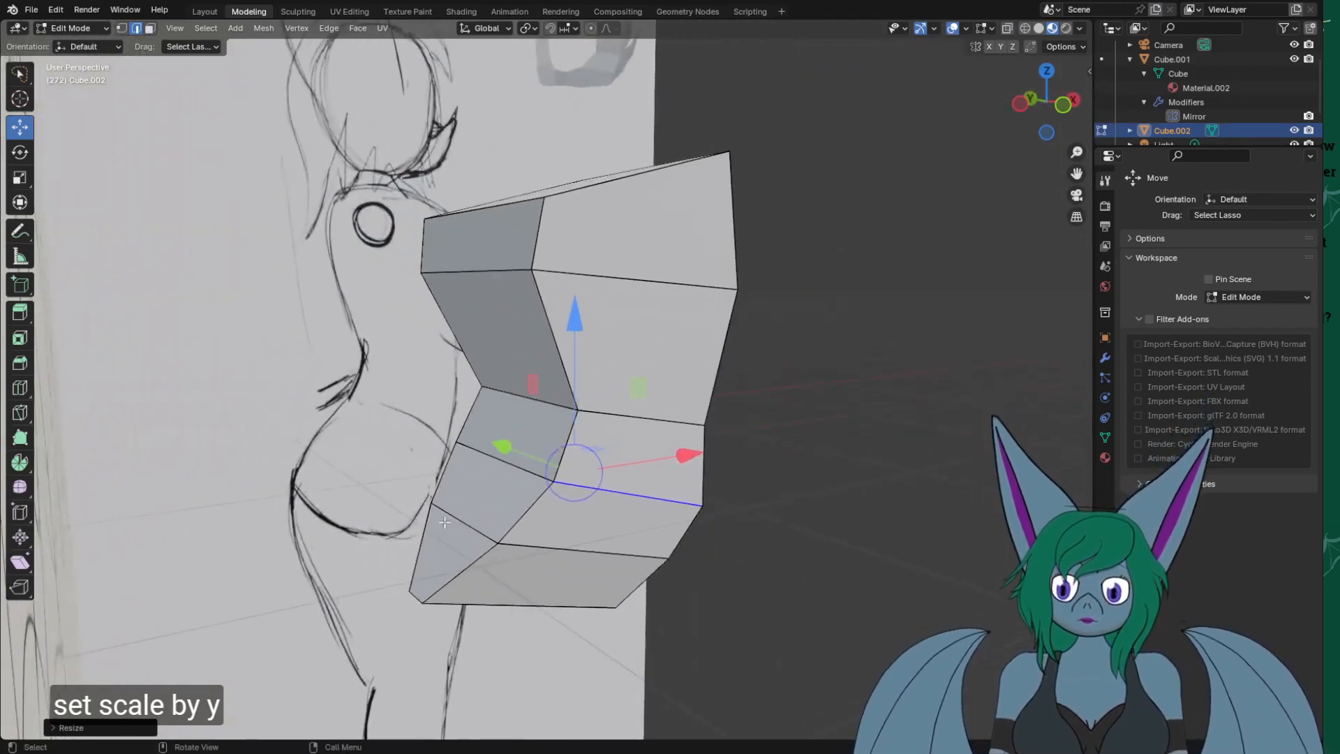
right_click(470, 522)
key(Escape)
click(473, 536)
key(KP_1)
drag(424, 473, 412, 476)
Select the front edge of the torso's bottom face and move it slightly backward along X onto the side sketch's crotch line.
middle_drag(664, 593, 617, 588)
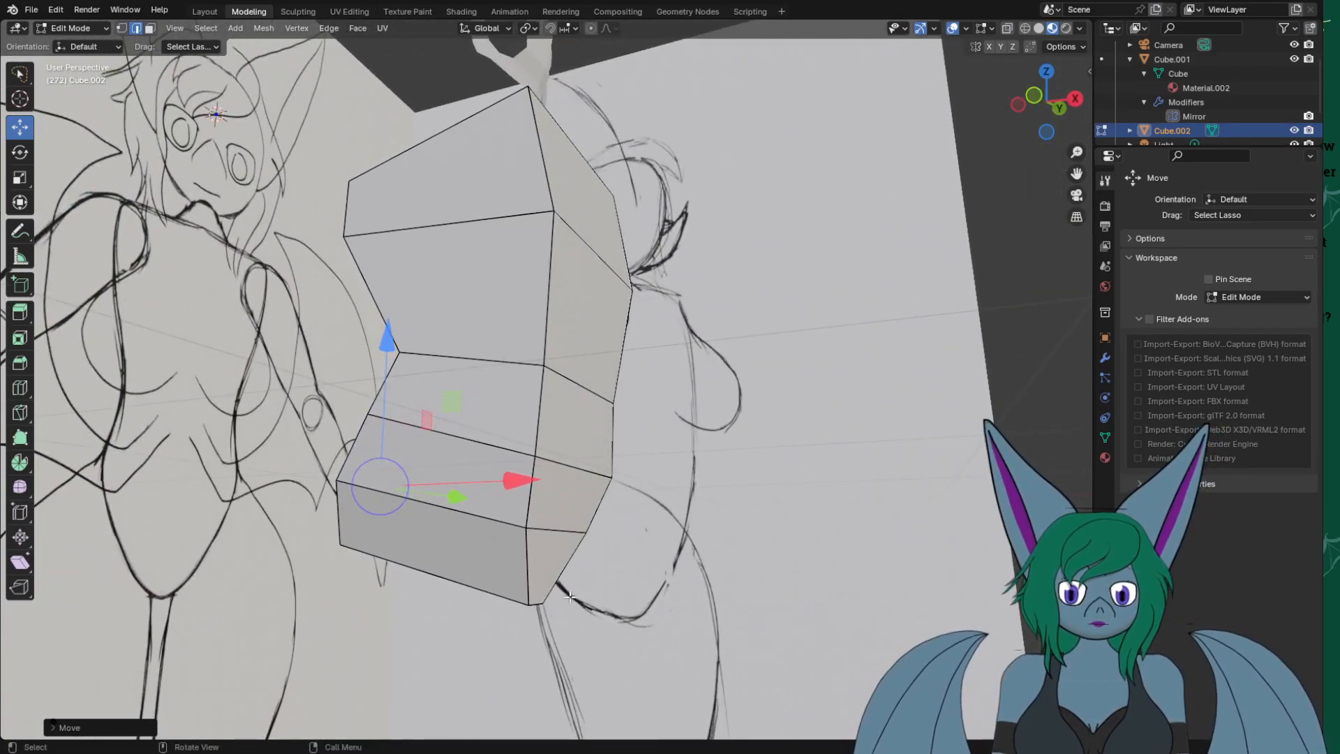
click(540, 602)
key(KP_1)
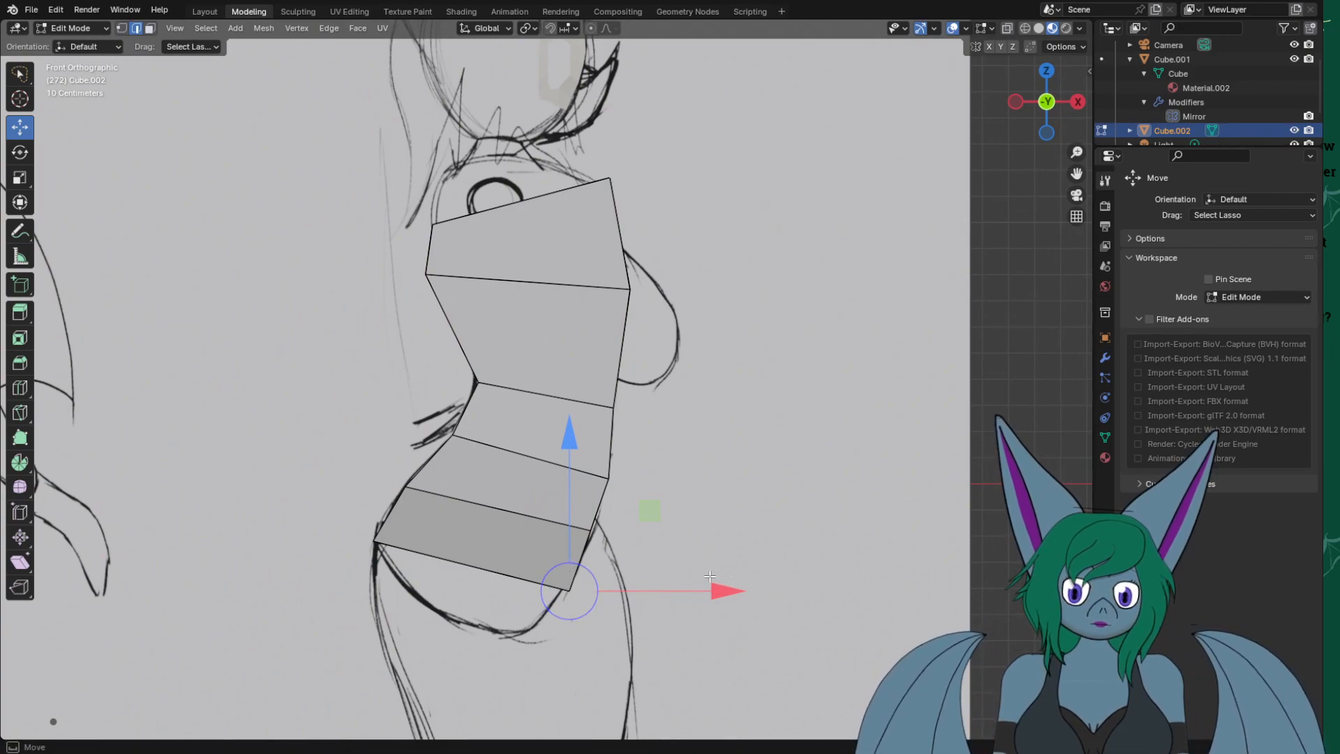
click(636, 582)
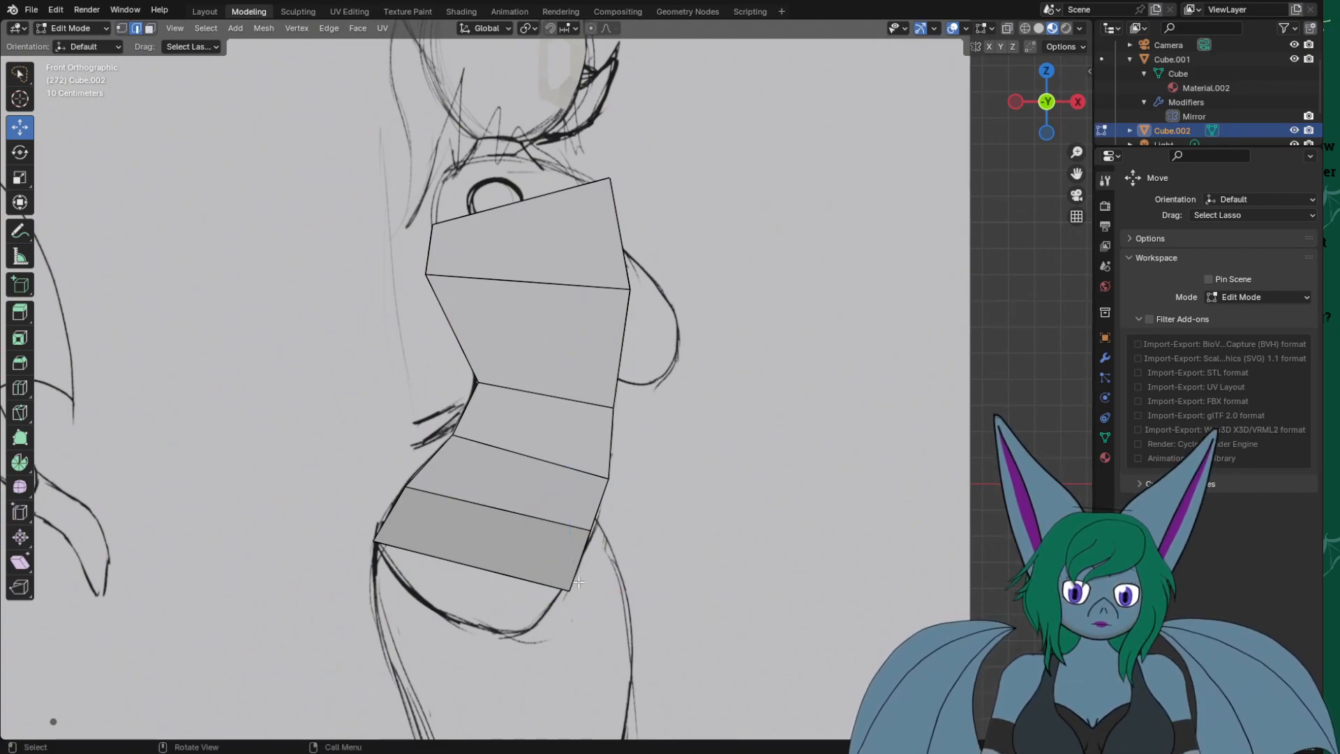
middle_drag(621, 574, 529, 584)
click(523, 583)
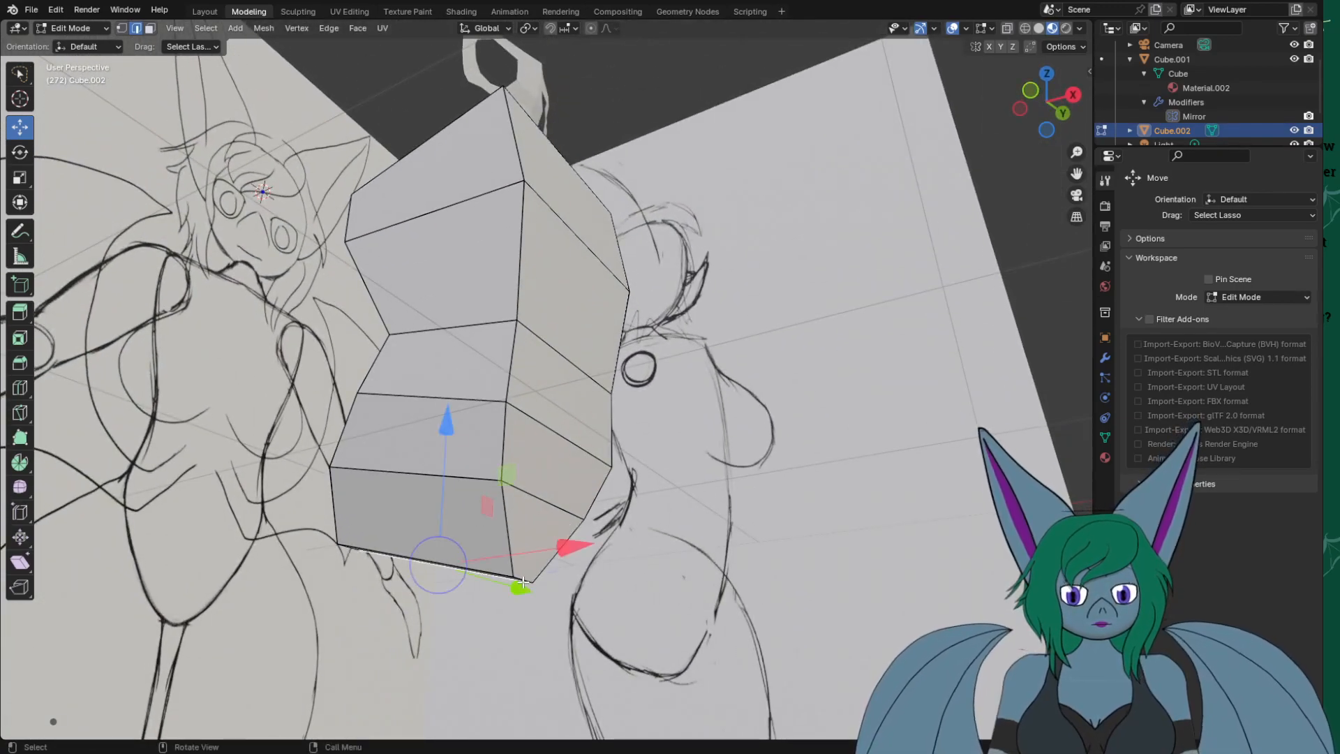
click(522, 564)
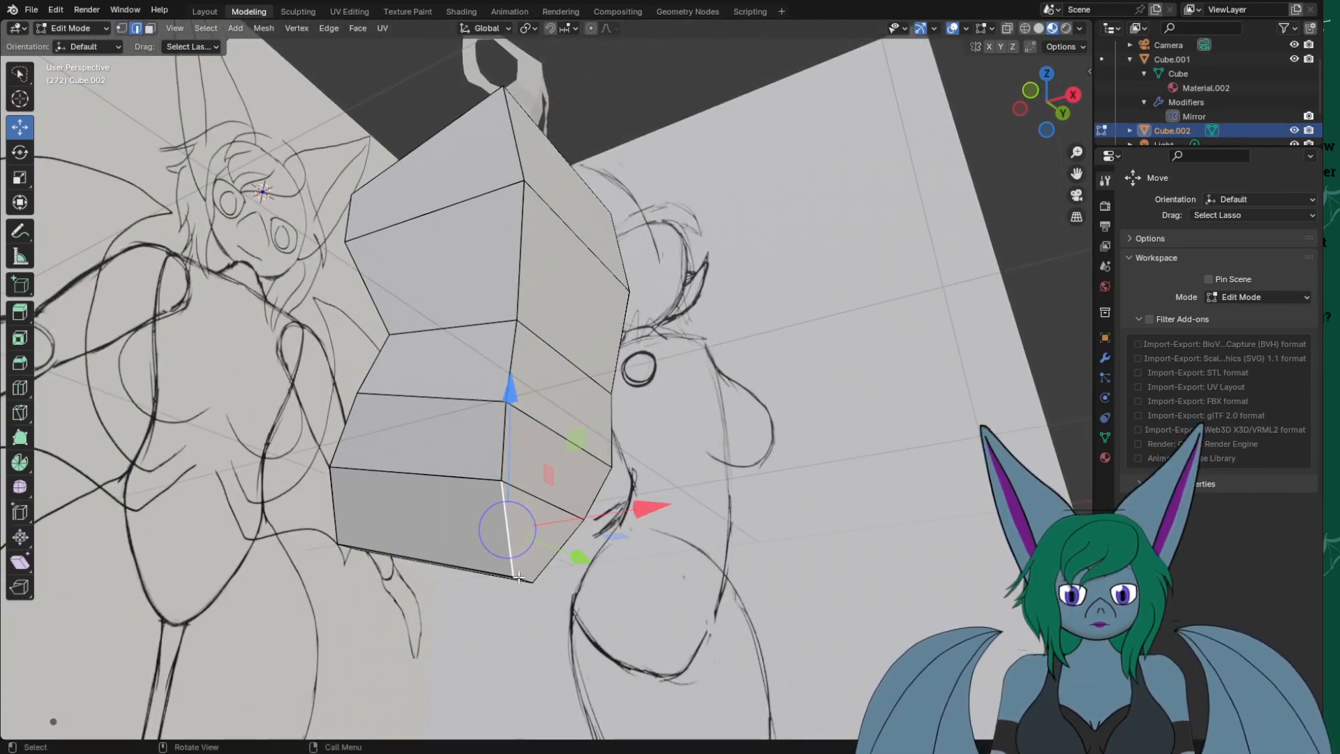
click(520, 579)
drag(656, 560, 636, 558)
key(KP_1)
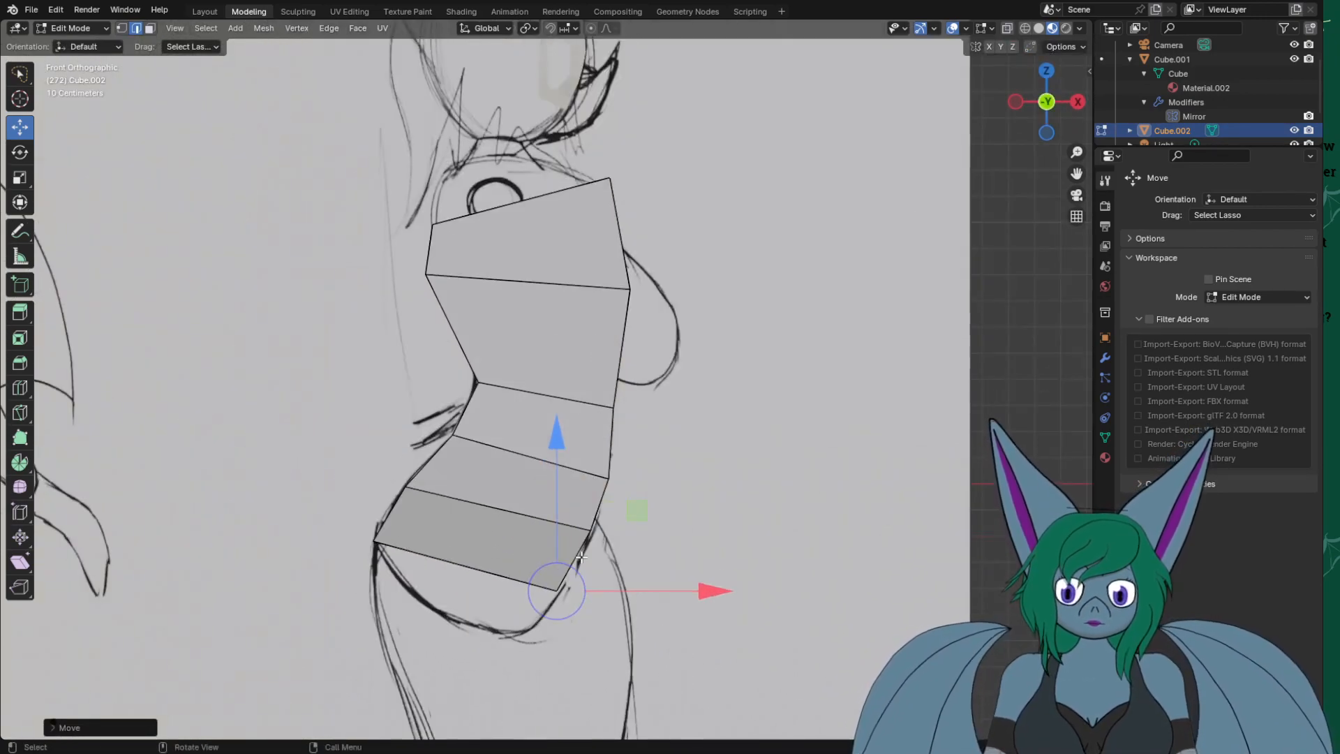
drag(700, 591, 703, 525)
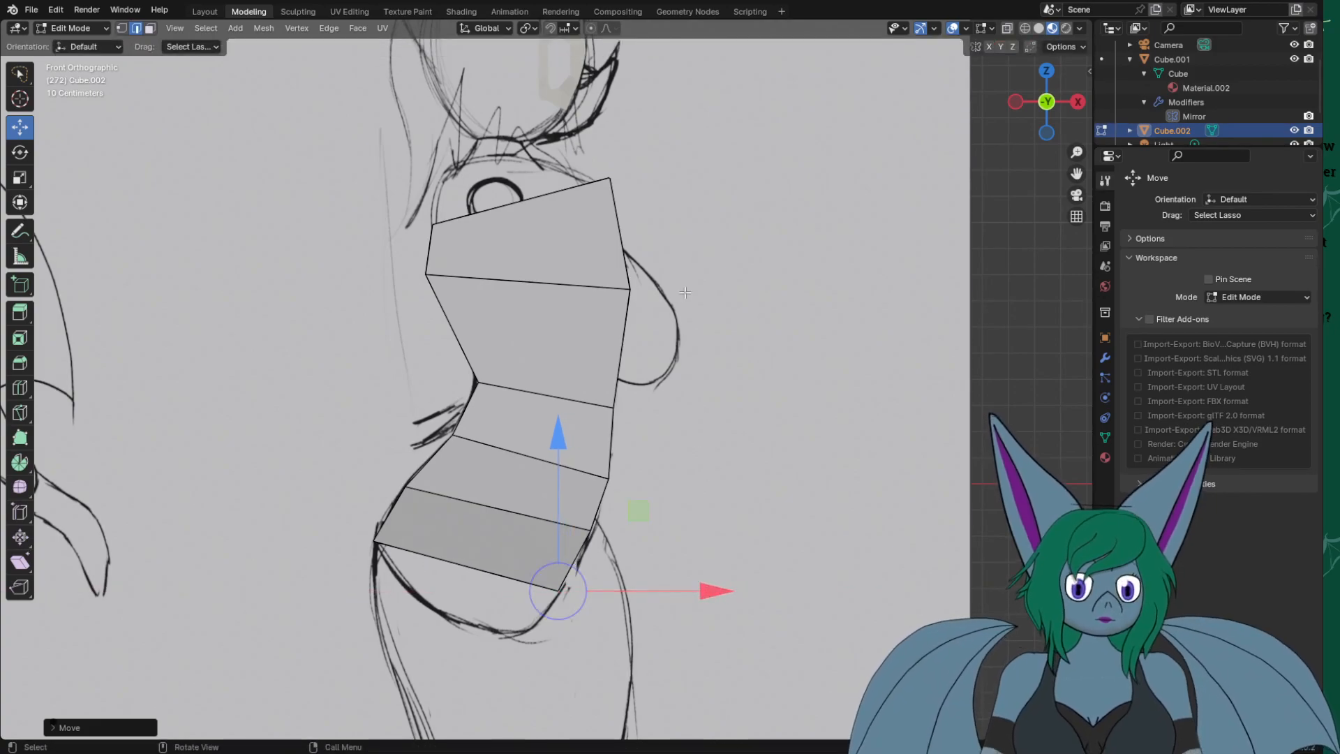
Select the front edge of the torso's top face and move it backward along X to follow the sketched upper chest.
middle_drag(587, 130, 642, 125)
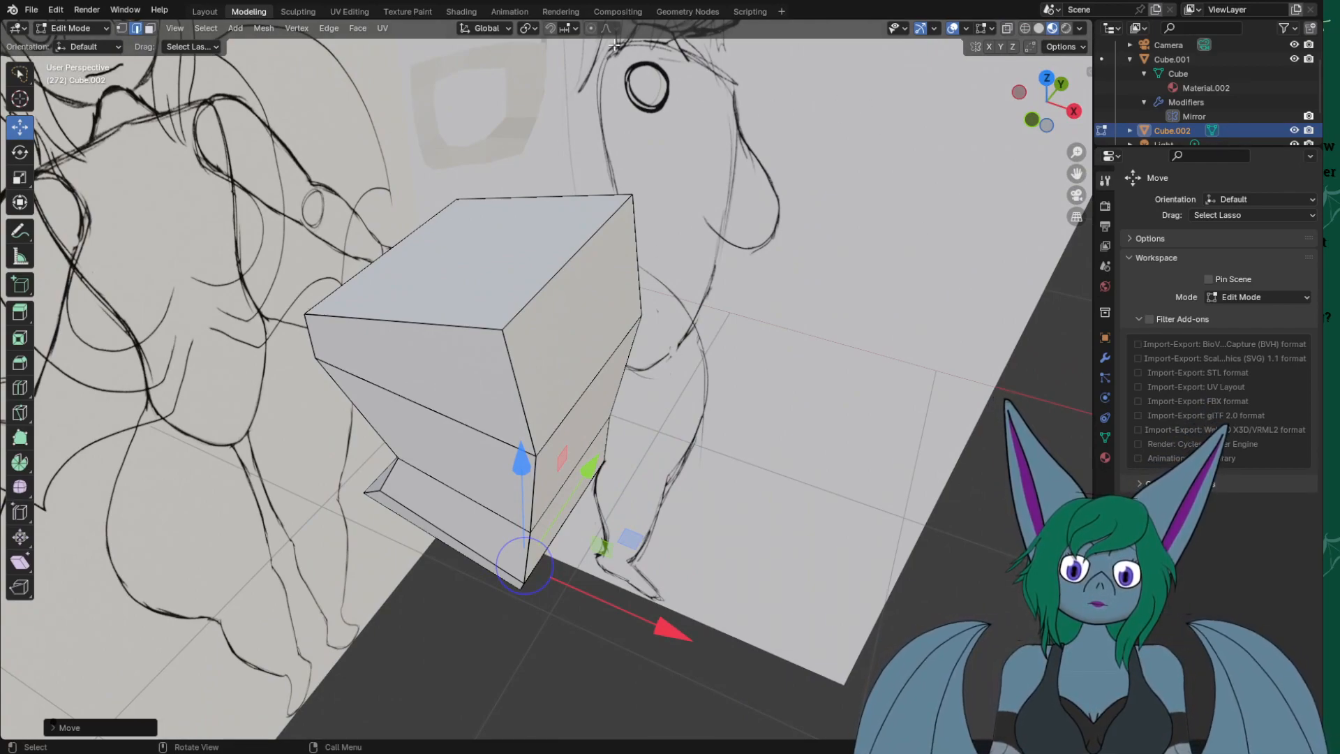
click(520, 200)
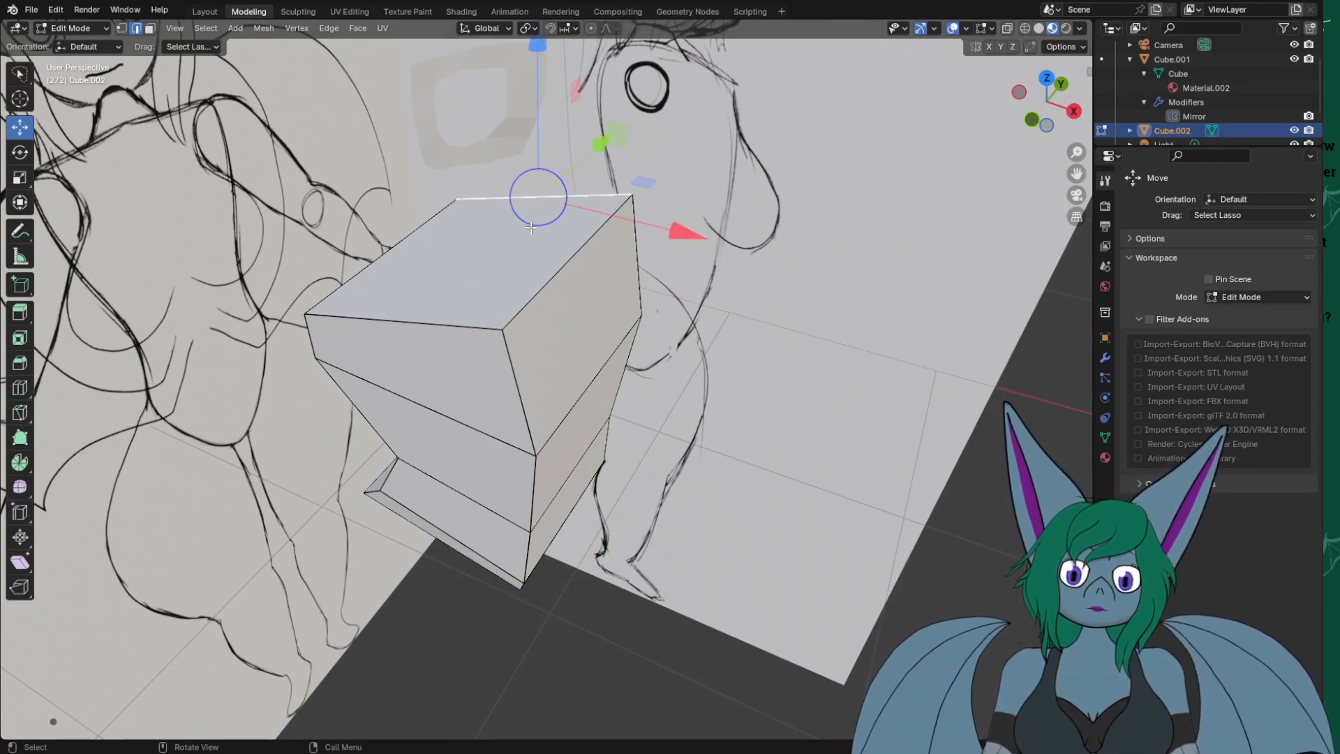
click(526, 206)
click(567, 266)
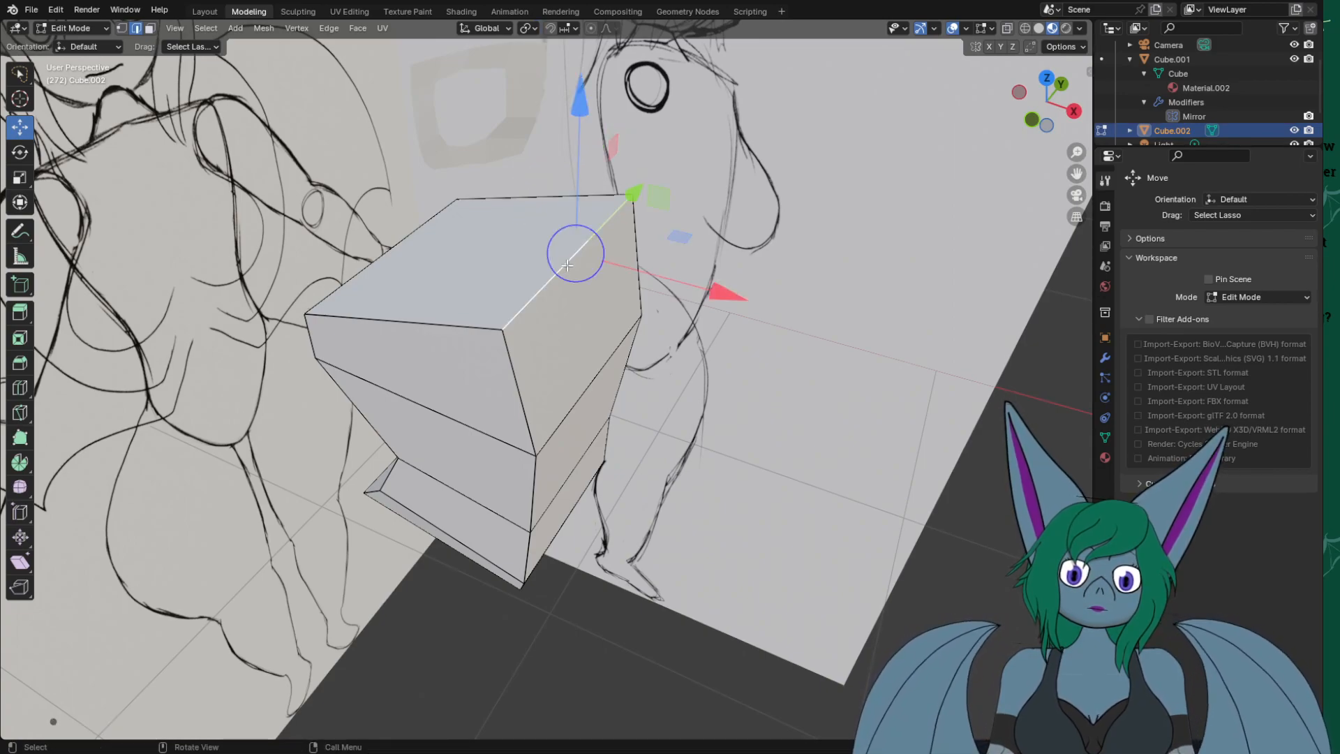
key(KP_3)
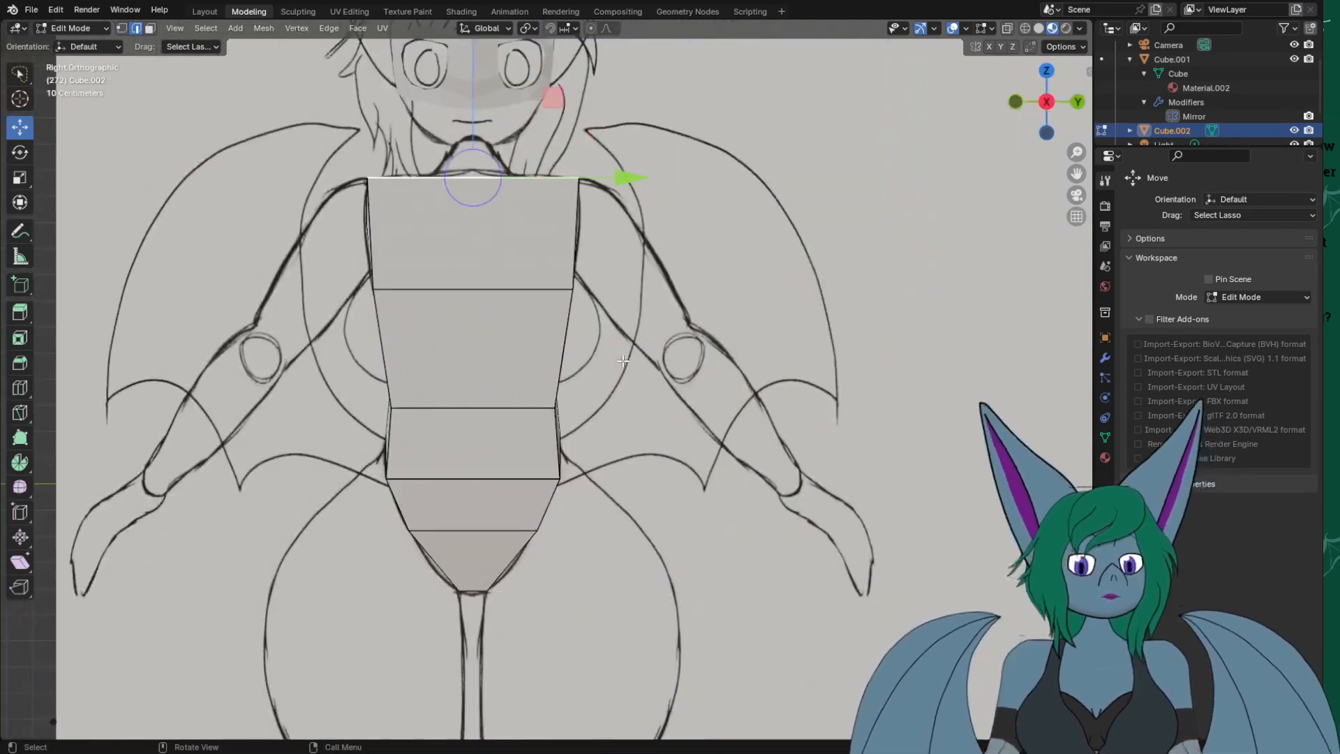
key(KP_1)
drag(743, 179, 706, 182)
Switch to face selection and select the torso's top face.
middle_drag(402, 172, 237, 70)
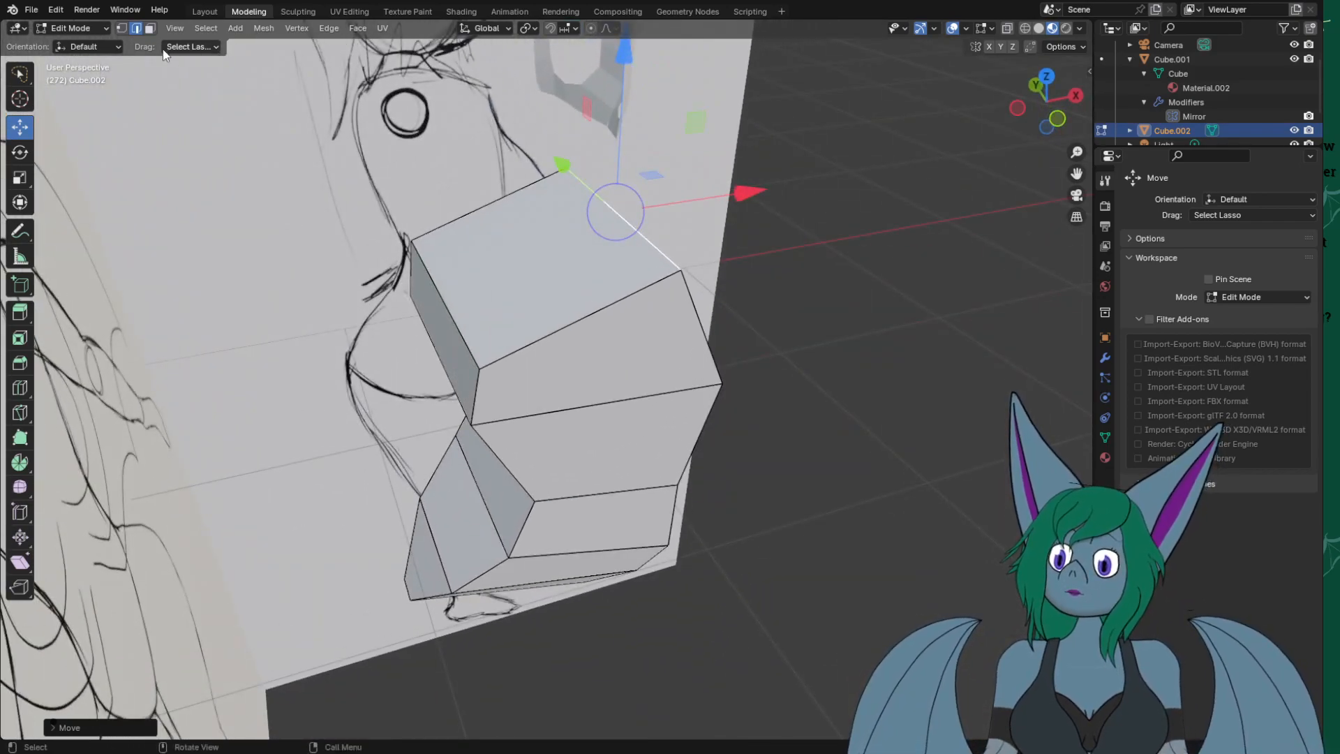
click(150, 28)
click(542, 235)
middle_drag(742, 358, 734, 393)
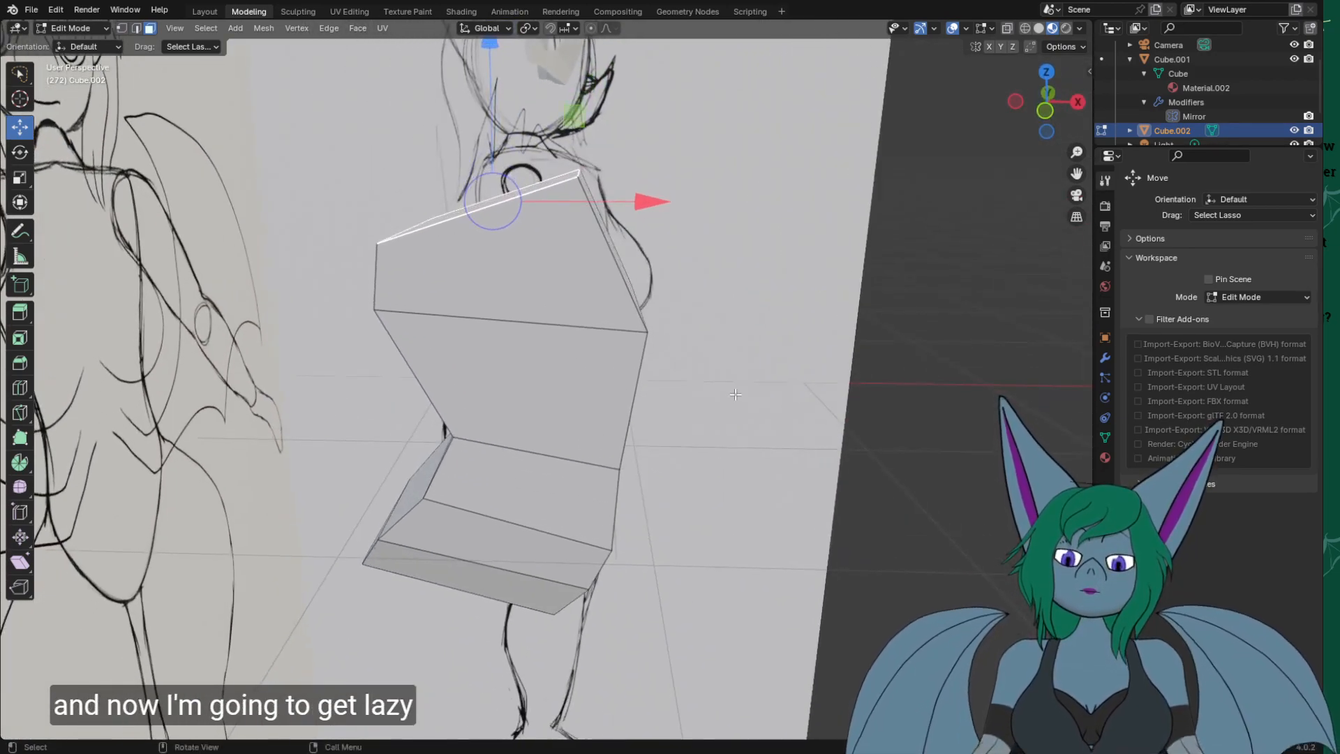
key(shift+e)
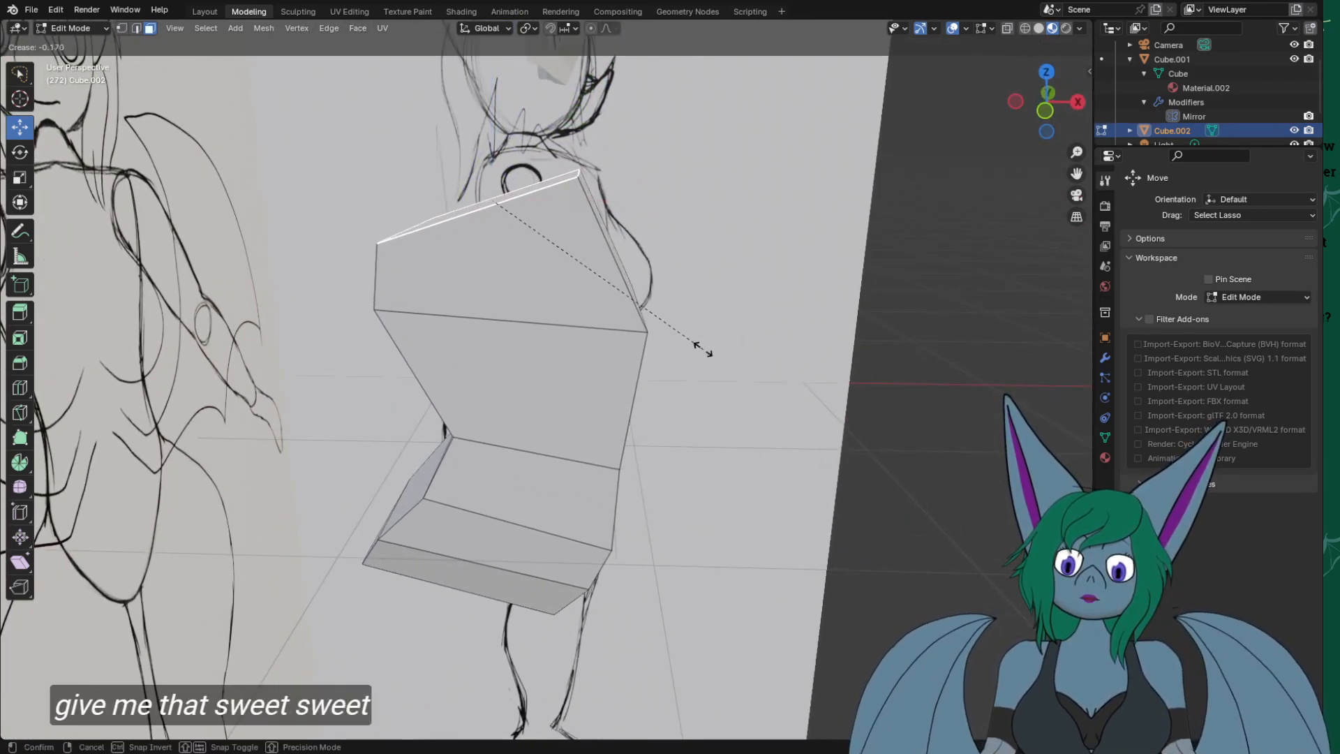
right_click(468, 160)
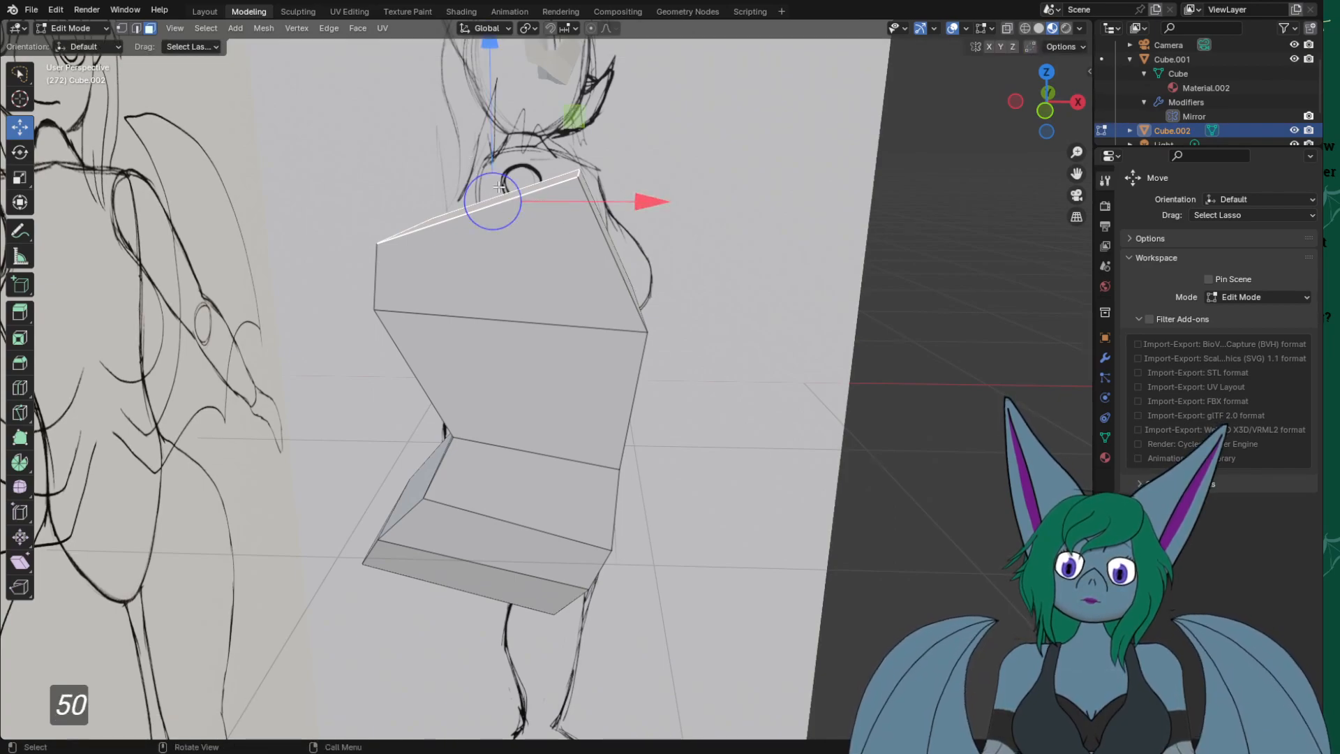
drag(491, 155, 494, 125)
right_click(494, 125)
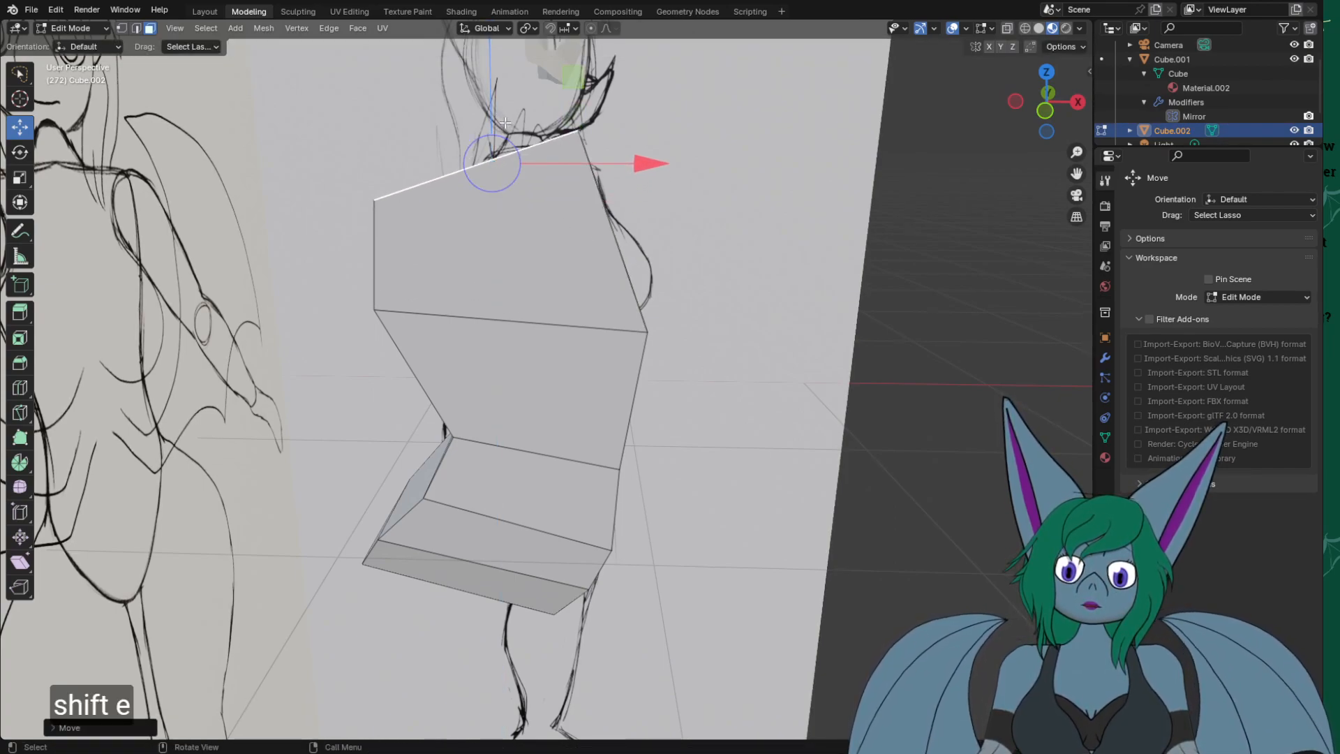
Extrude the top face in place, scale it slightly inward, and raise it along Z toward the sketched neck.
key(e)
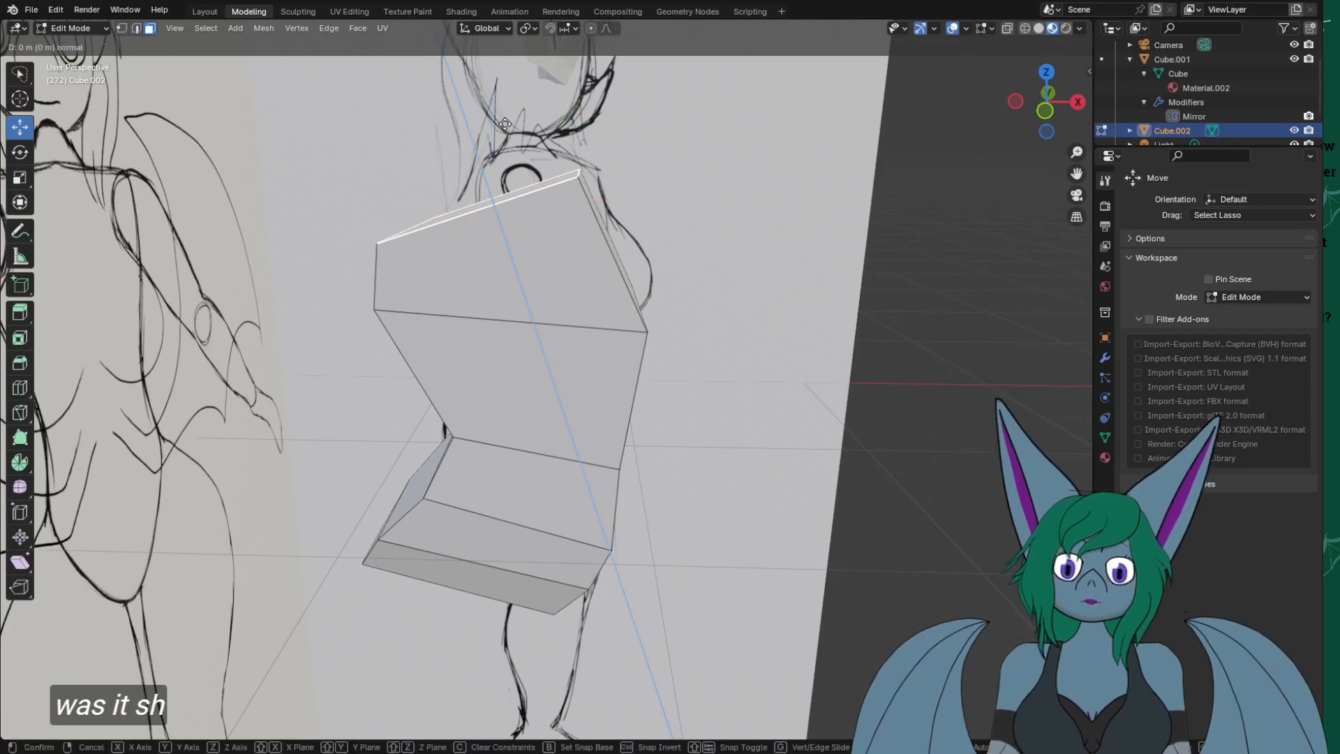
right_click(503, 236)
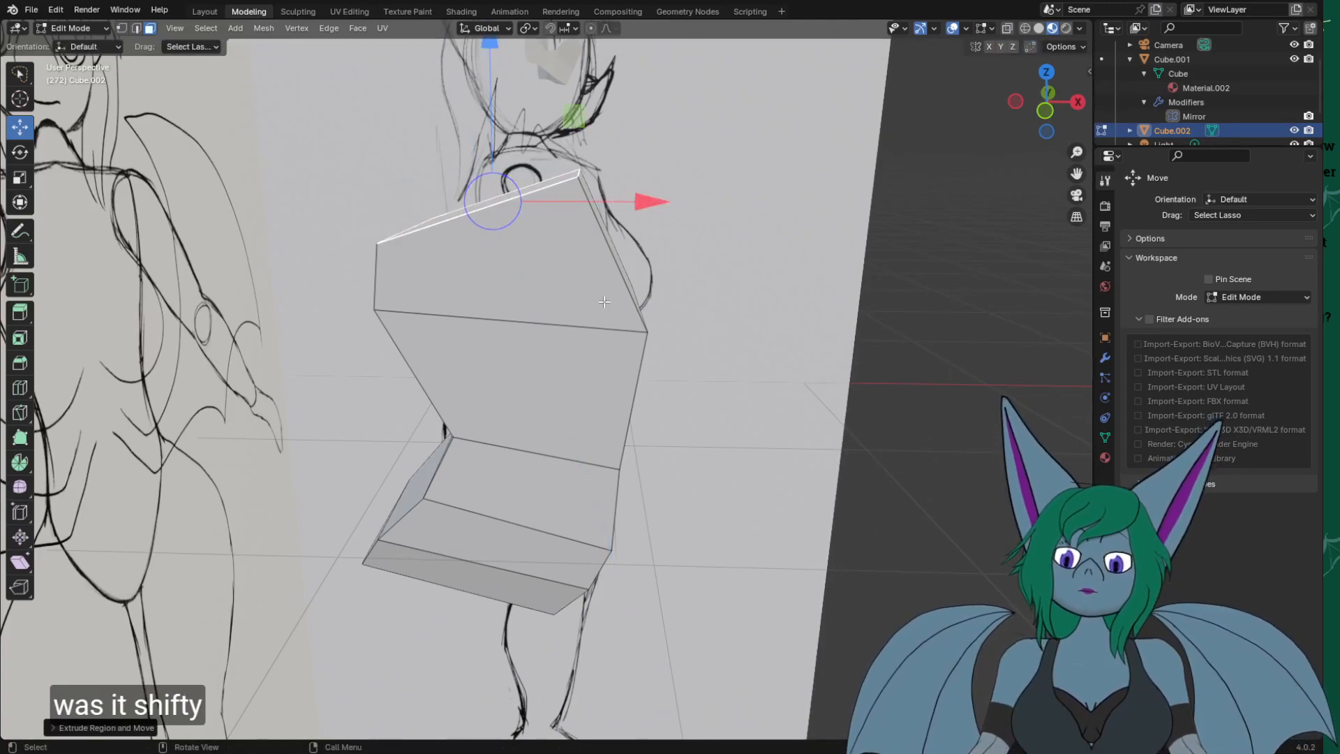
key(s)
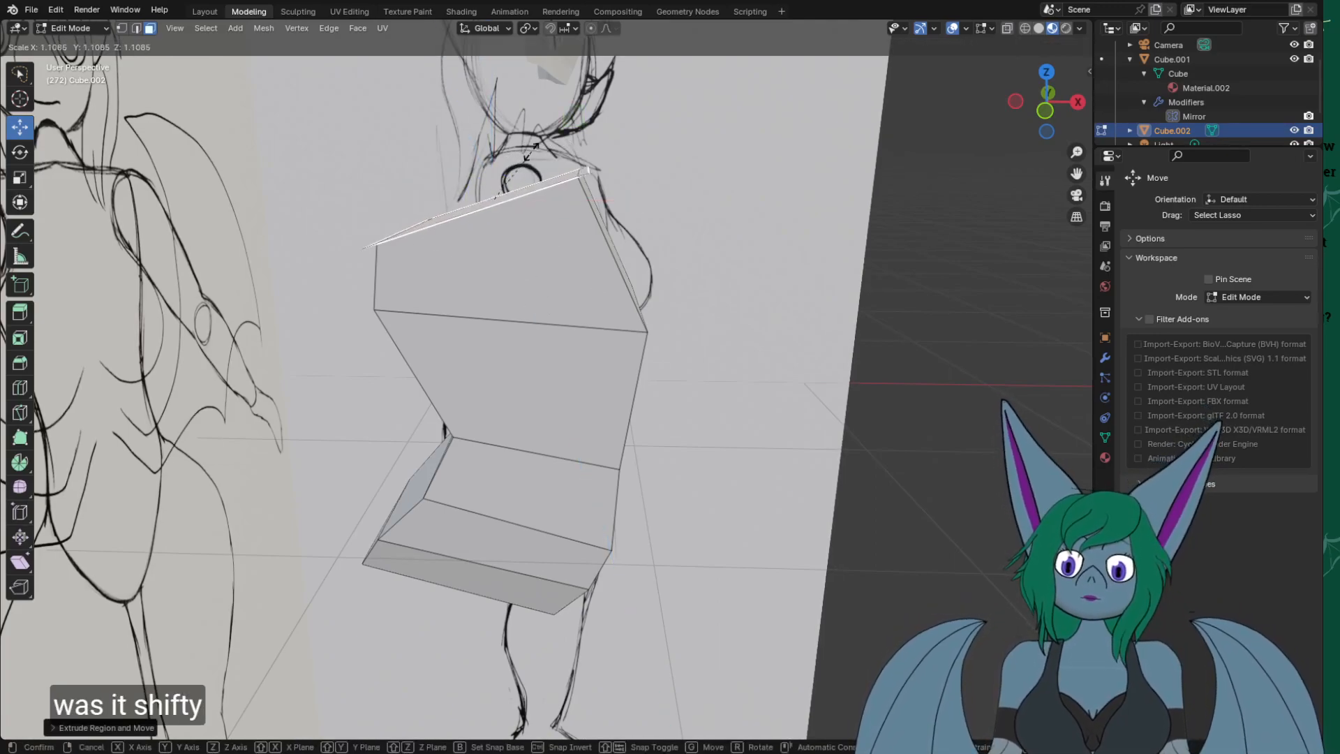
click(492, 150)
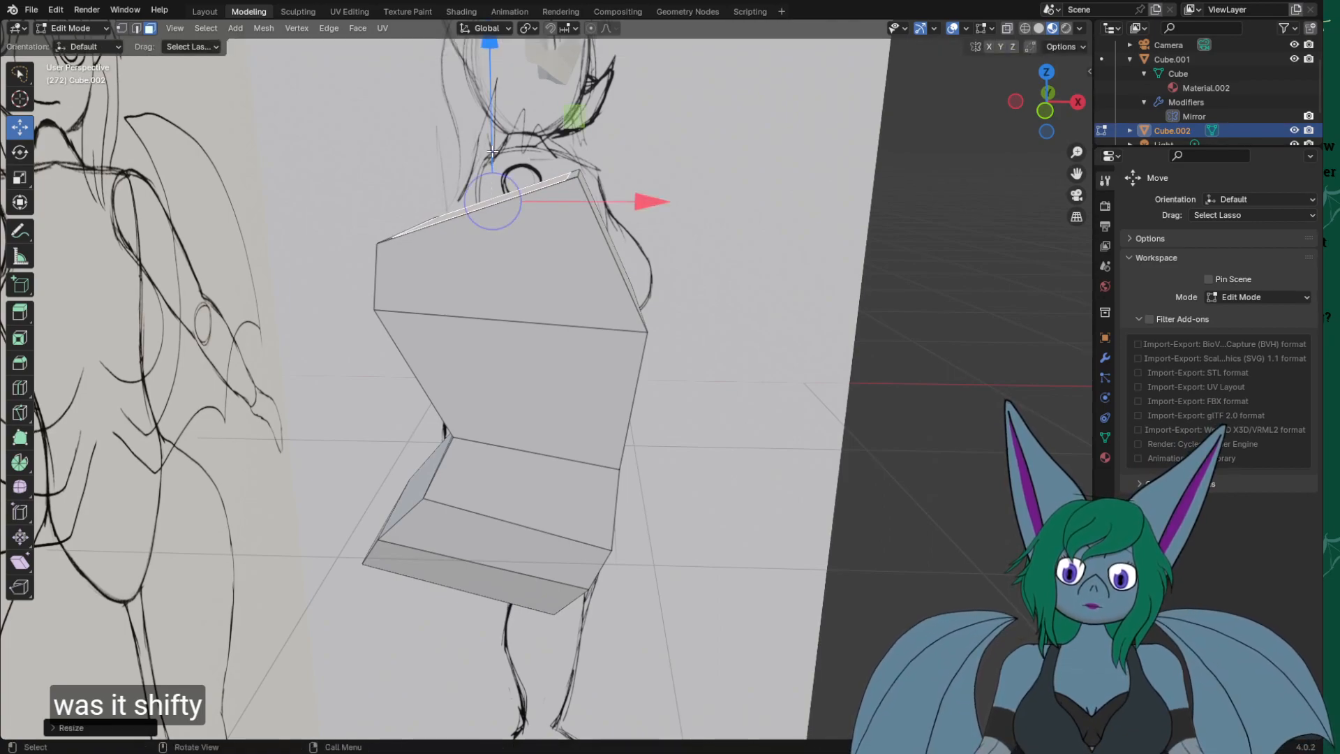
drag(493, 105, 512, 94)
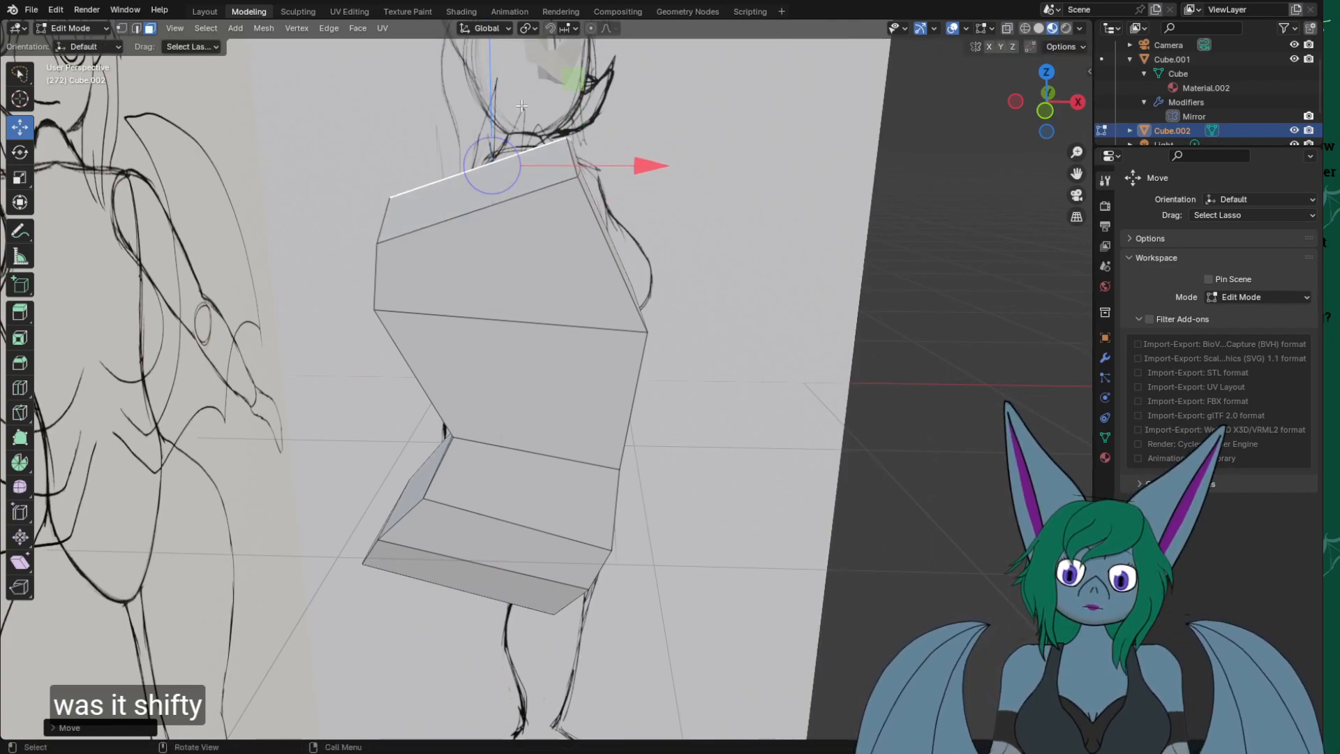
Scale the raised top face to about 0.59 and move it slightly backward along X under the sketched neck.
key(KP_1)
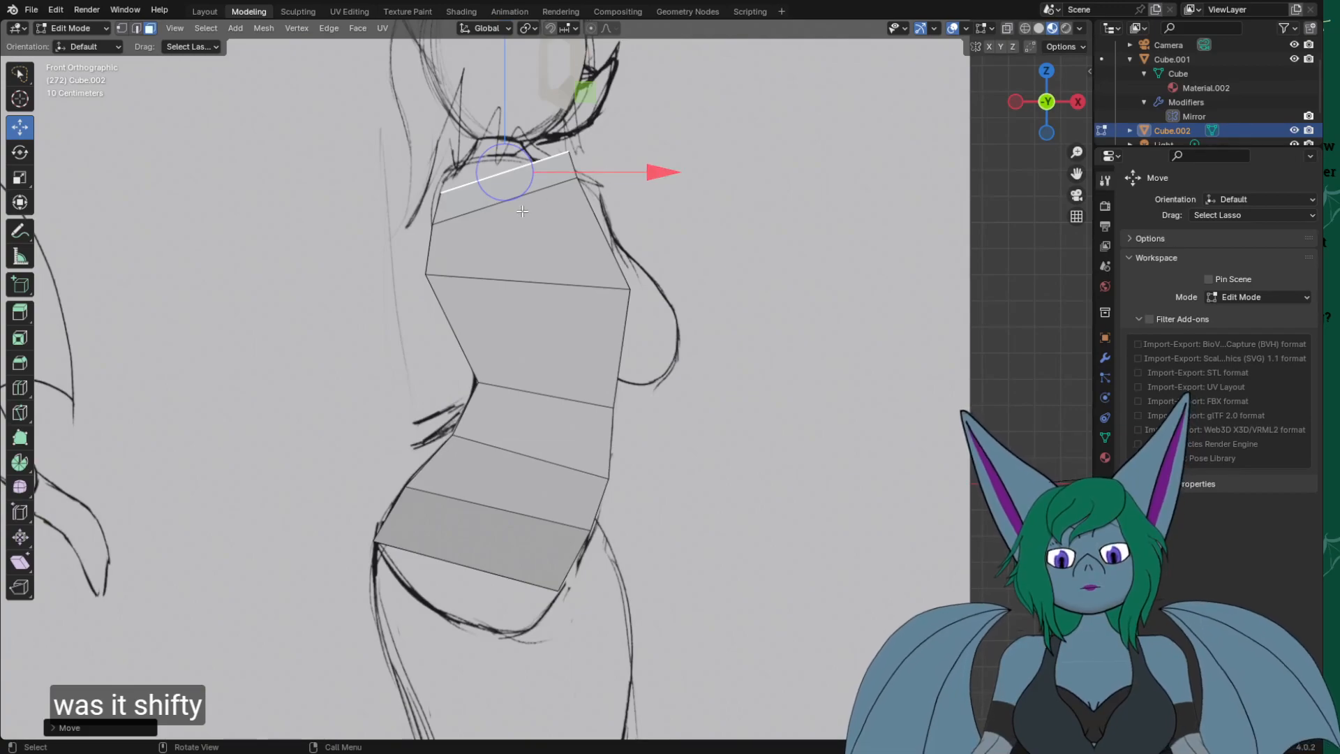
key(s)
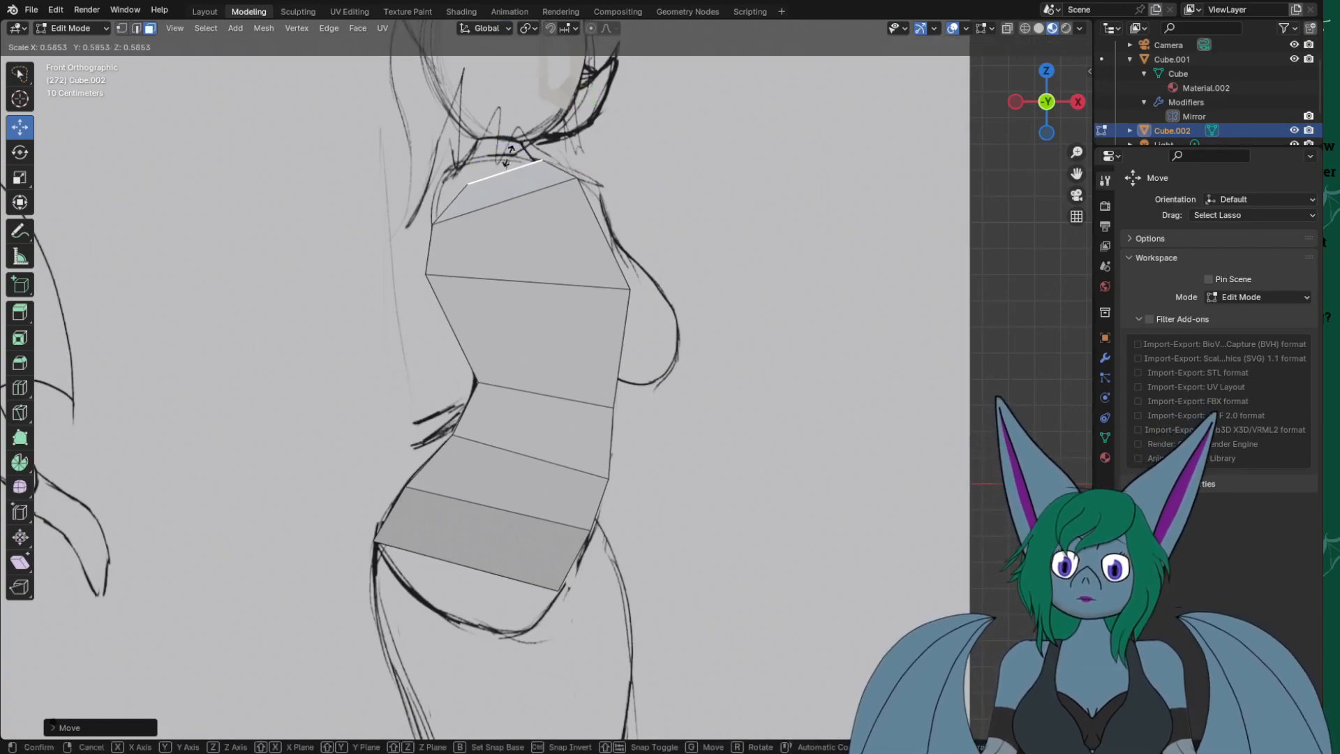
click(496, 155)
drag(649, 173, 643, 171)
Try rotating the shrunken top face to a flatter tilt in the side view, and undo the rotation.
key(r)
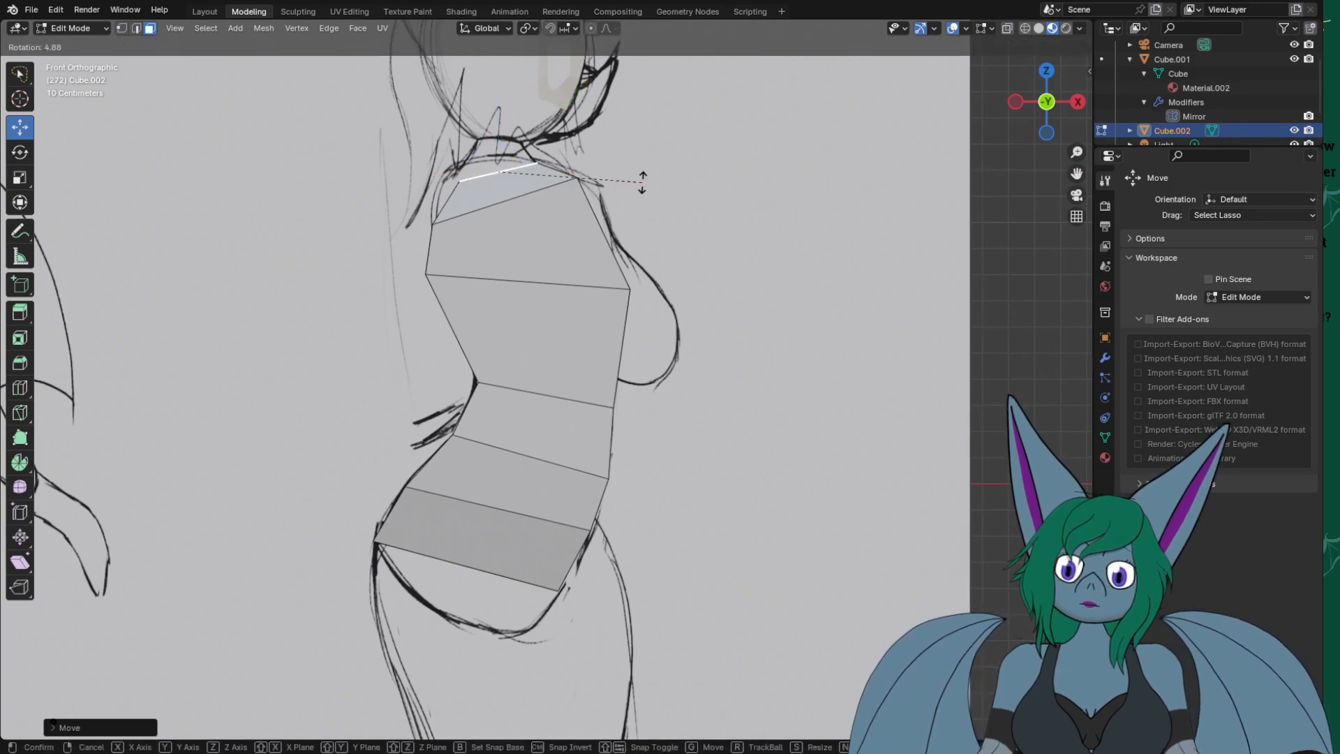
click(637, 209)
middle_drag(637, 210, 664, 229)
key(ctrl+z)
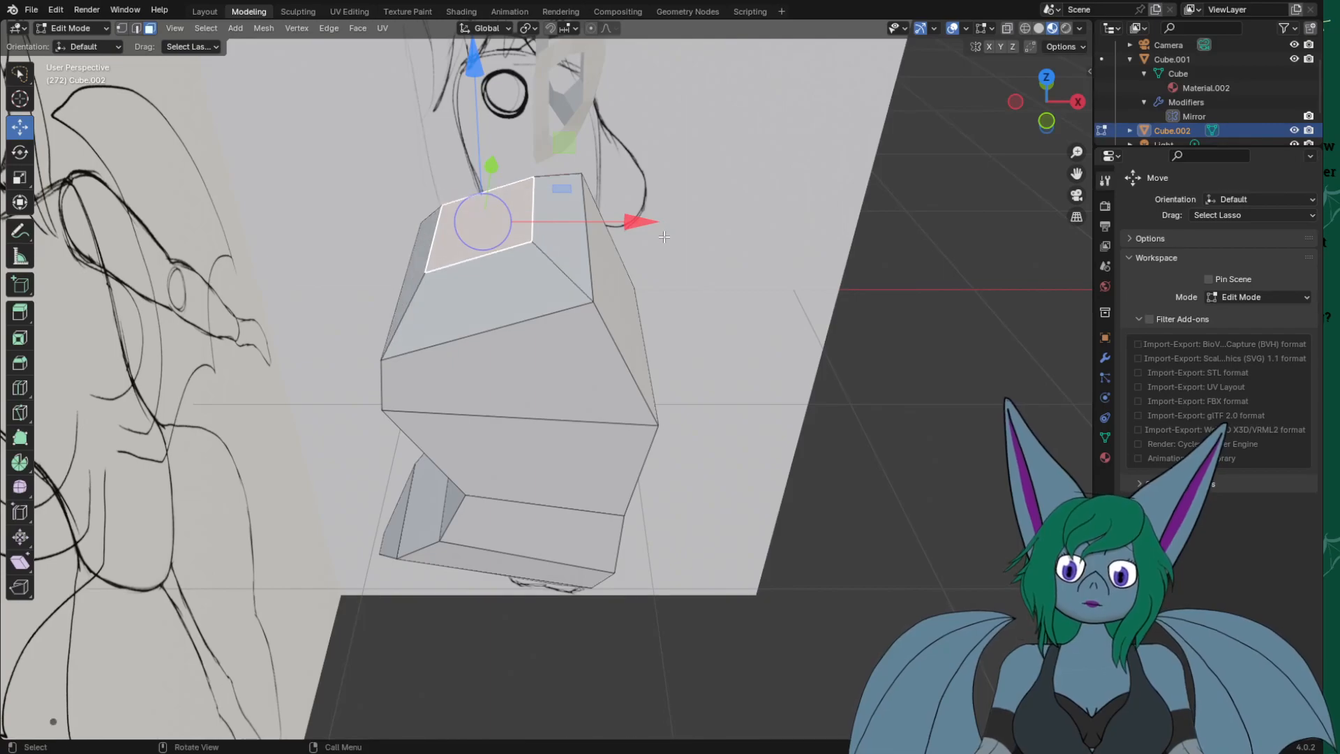
key(ctrl+t)
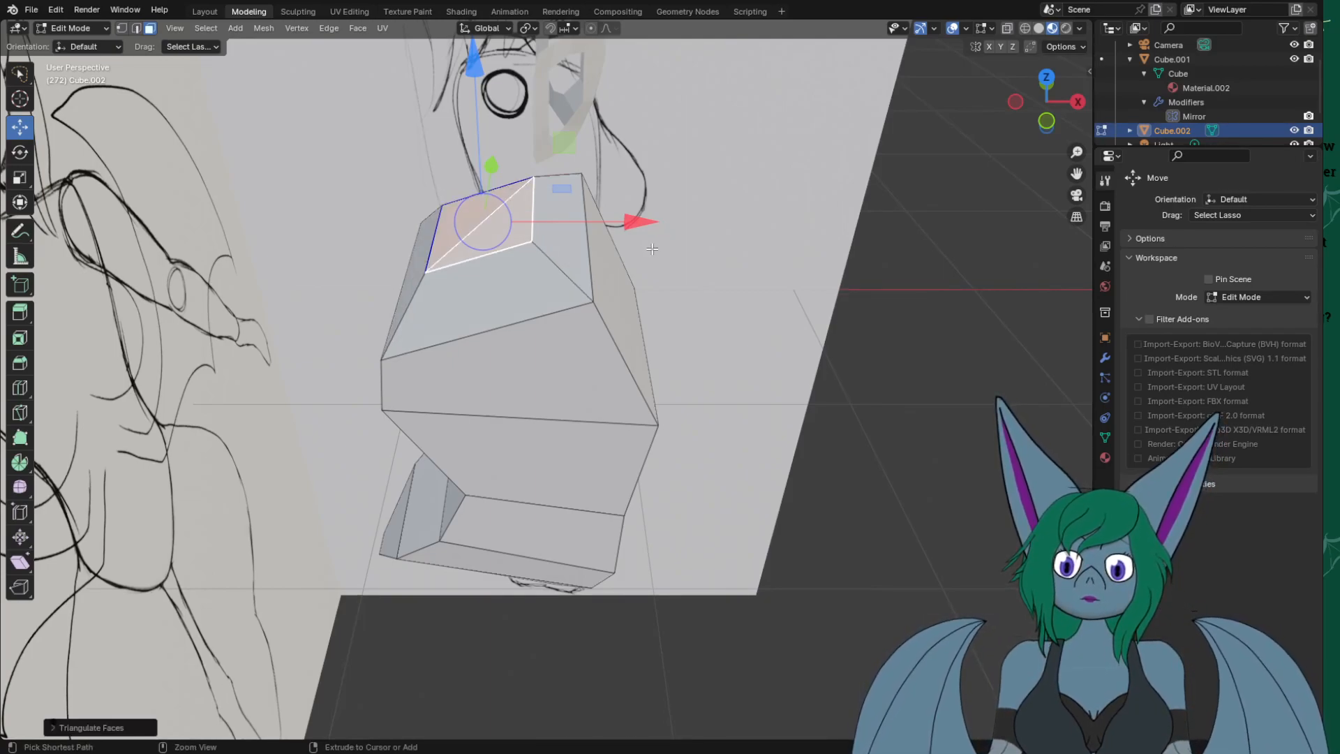
key(z)
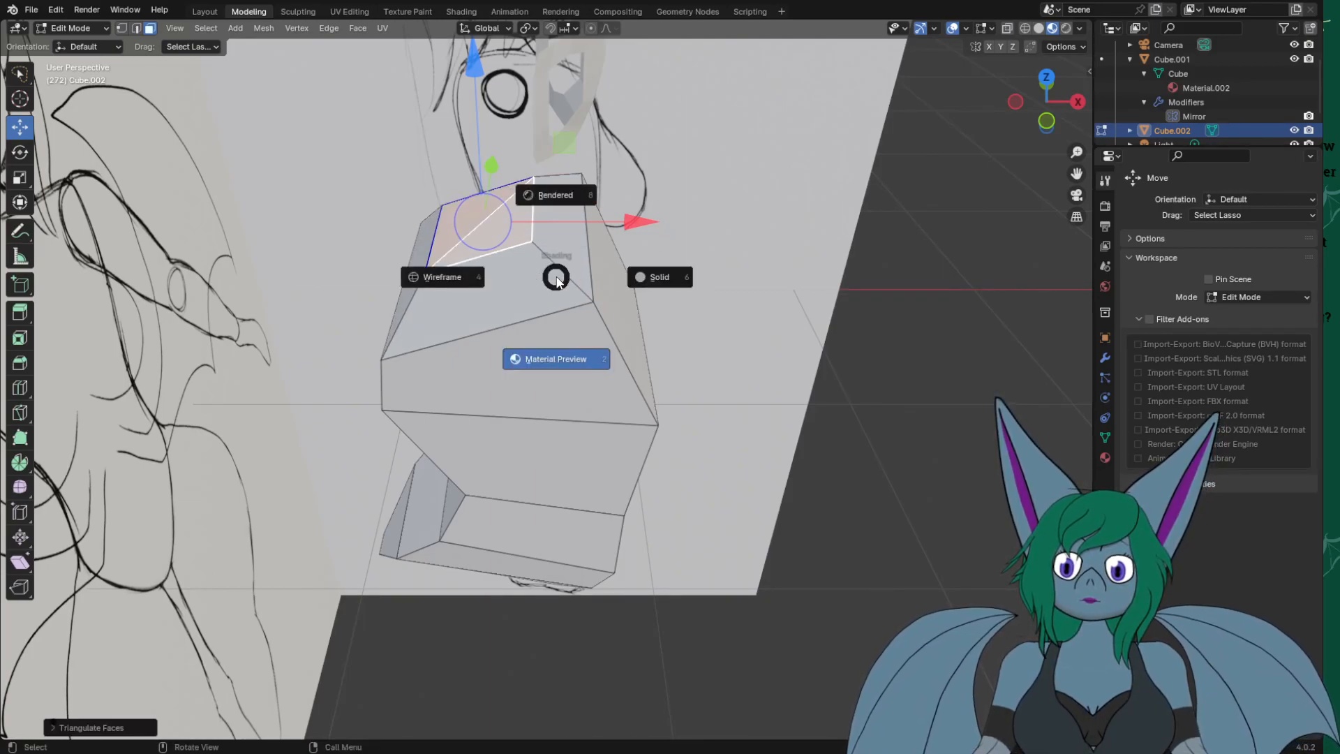
key(Escape)
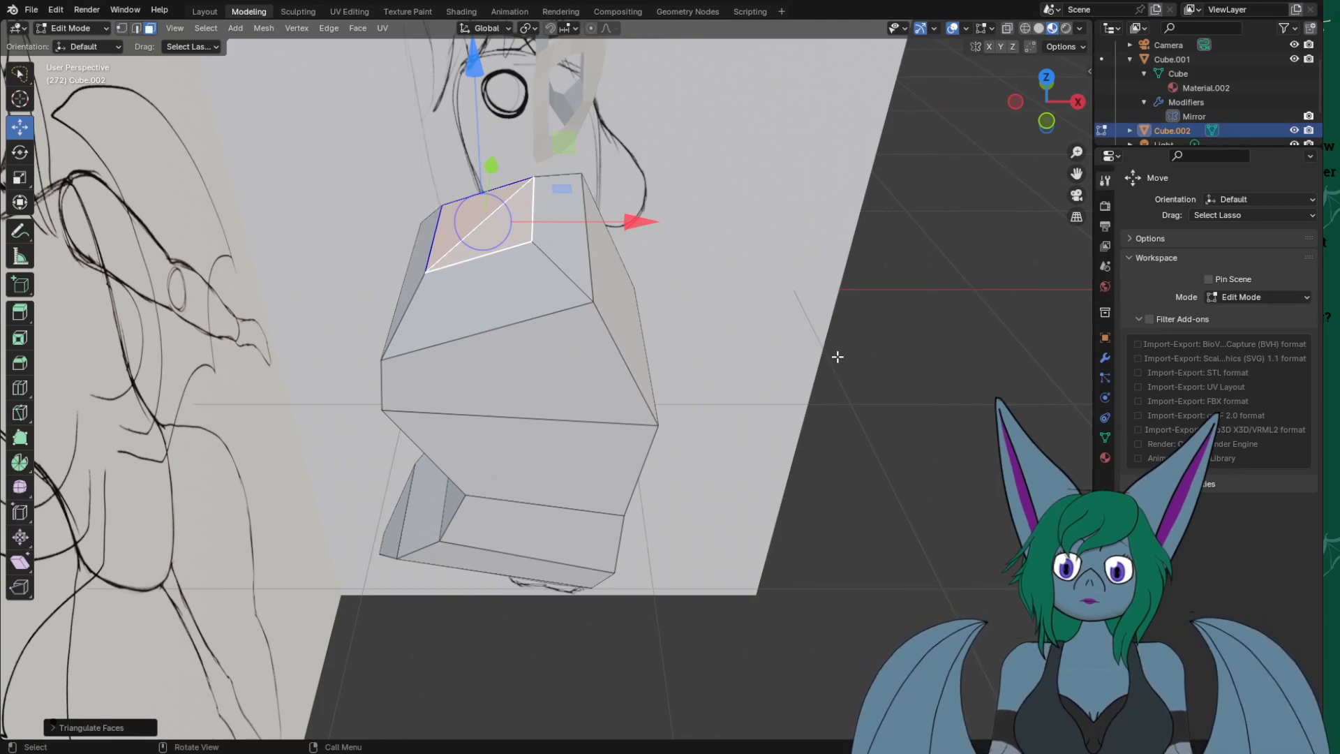
key(ctrl+z)
middle_drag(827, 407, 827, 367)
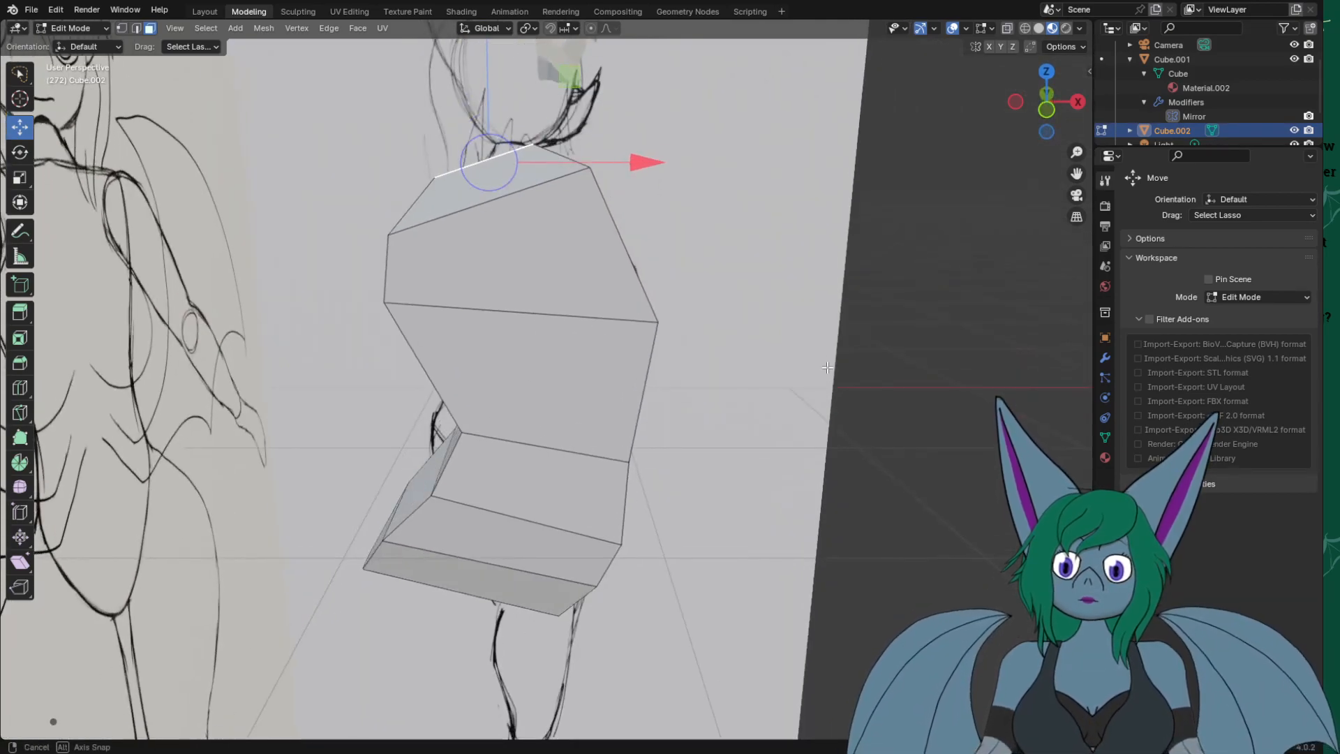
key(Up)
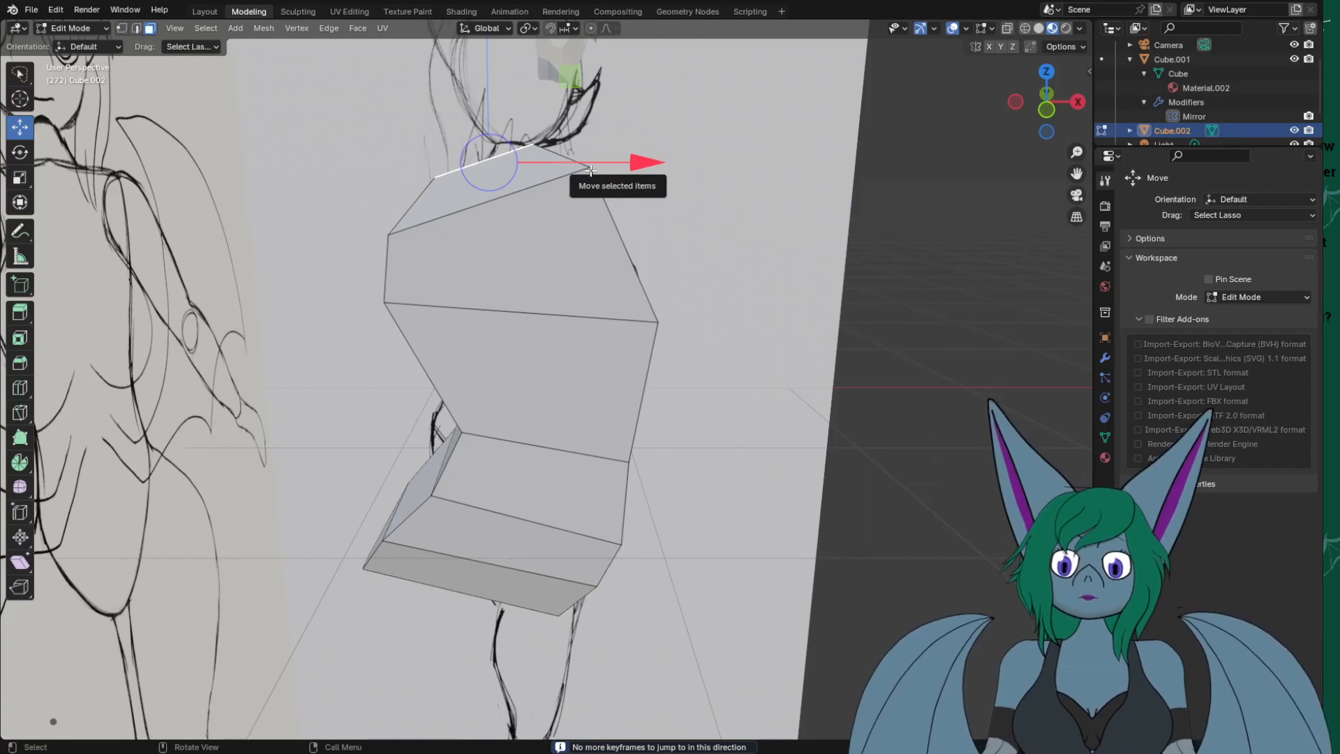
Rotate the torso's top face to nearly level against the side sketch and raise it slightly along Z toward the neck line.
key(KP_1)
key(r)
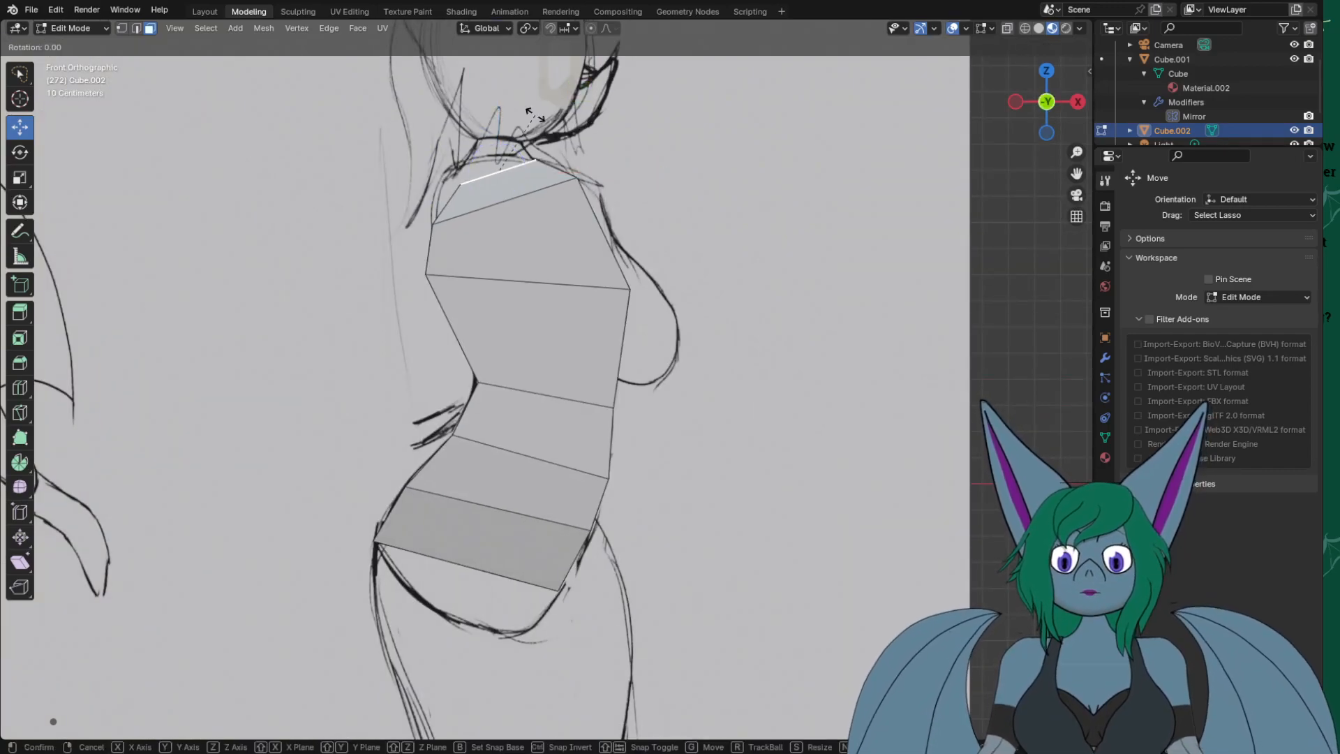
click(554, 122)
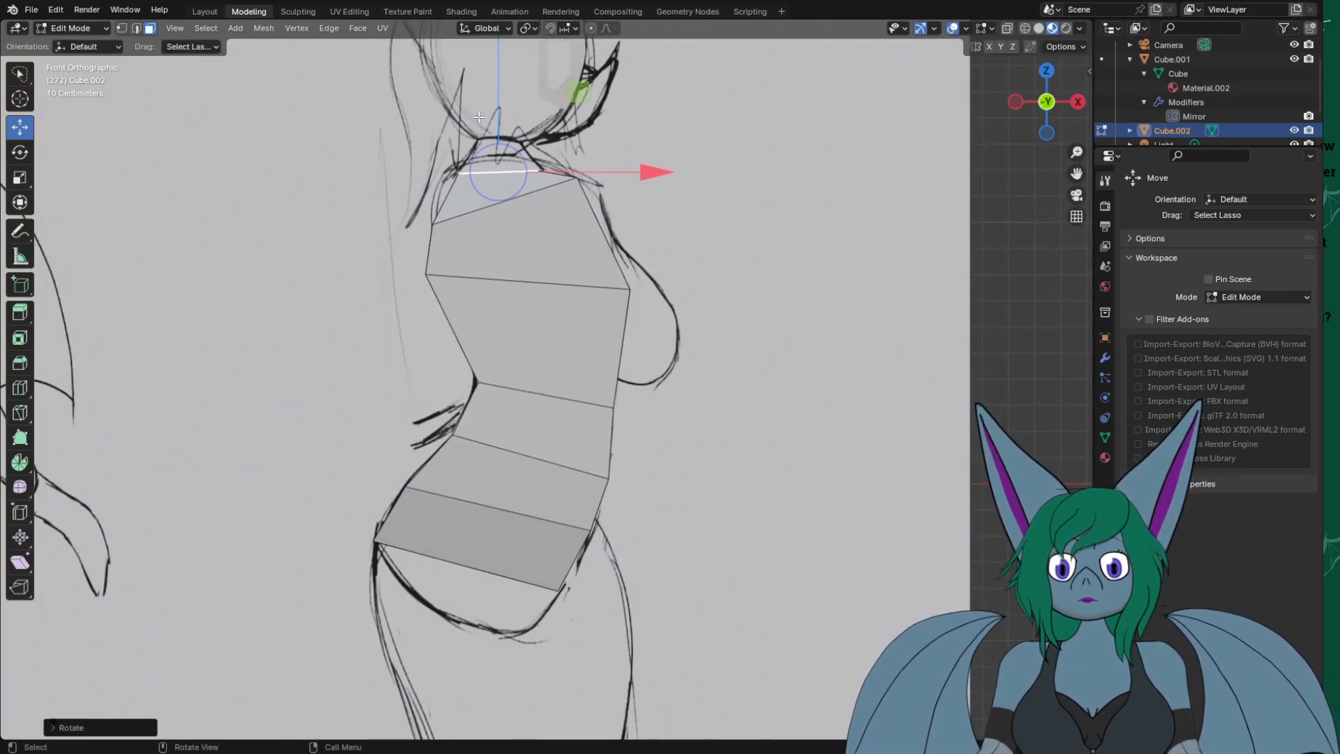
drag(496, 111, 501, 91)
middle_drag(766, 279, 808, 482)
key(KP_3)
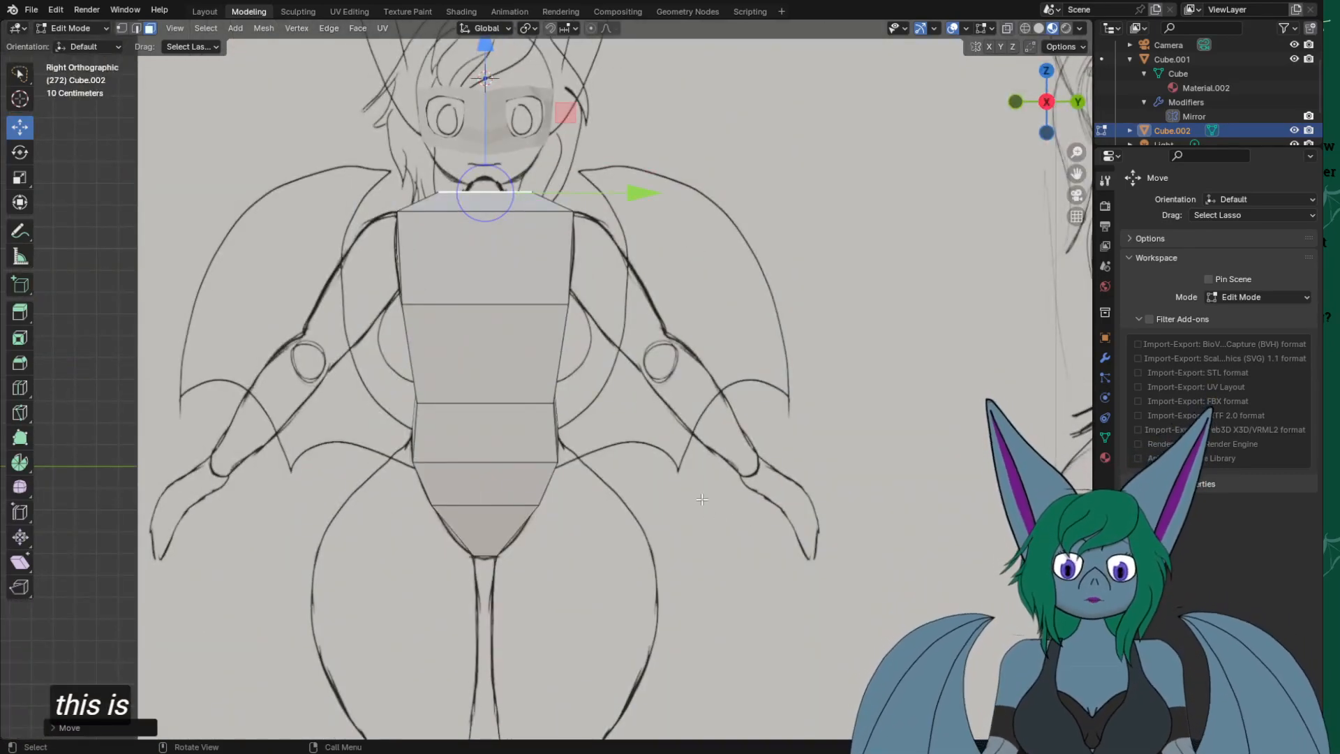
key(KP_1)
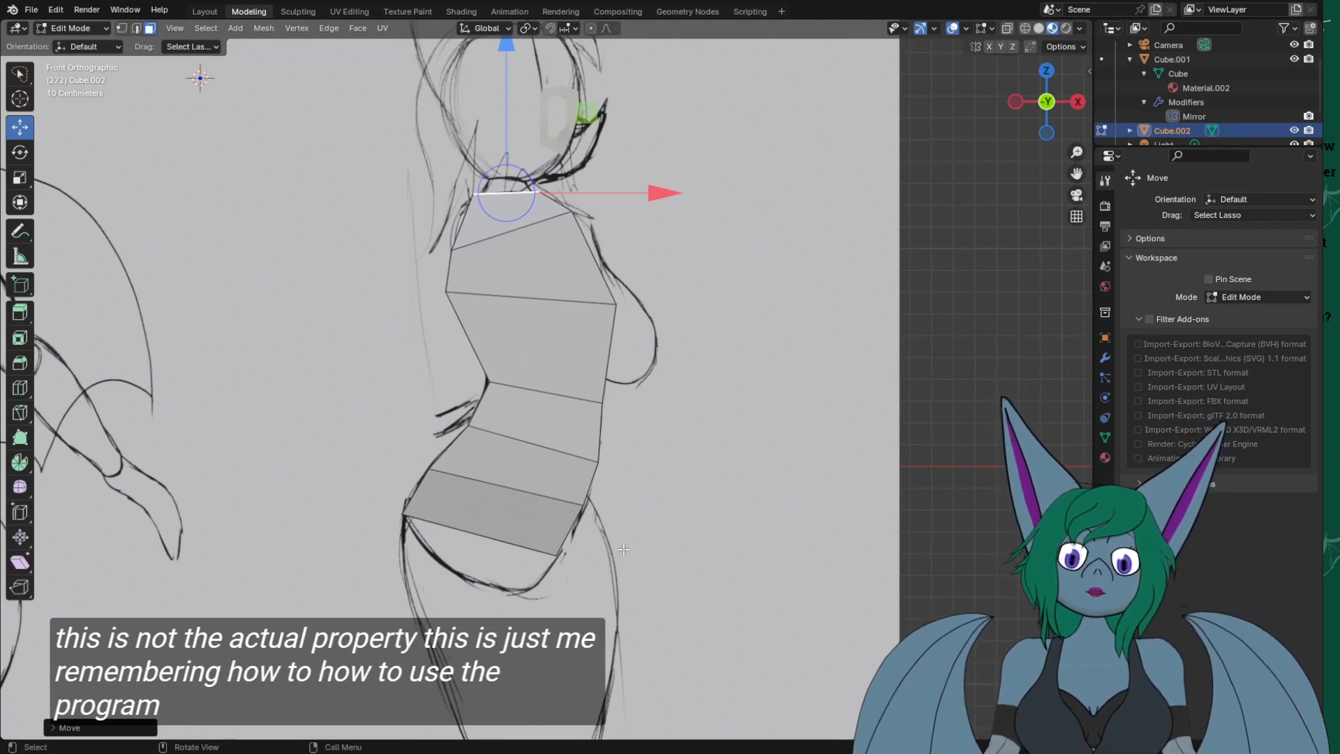
Extrude the torso's bottom face downward, scale it inward, and shift it to fit the pelvis curve in the side sketch.
middle_drag(669, 532, 682, 494)
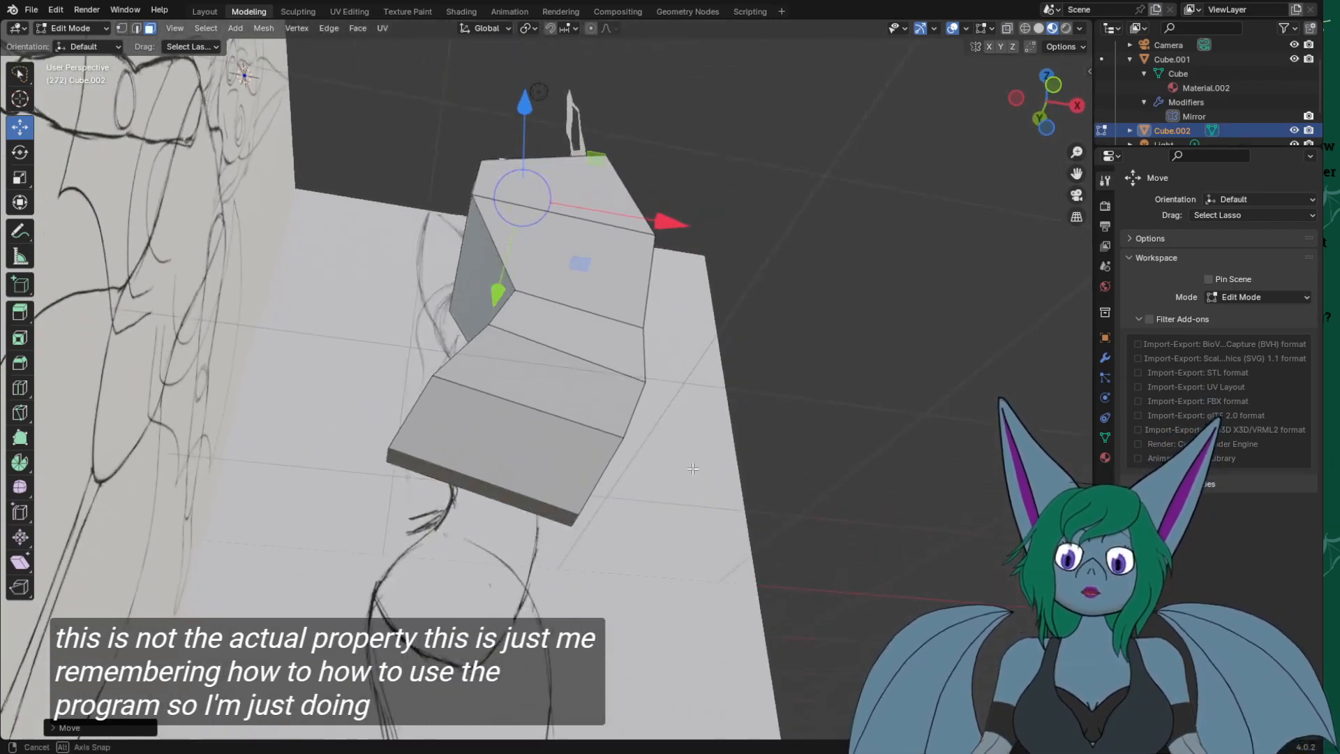
click(565, 517)
key(KP_1)
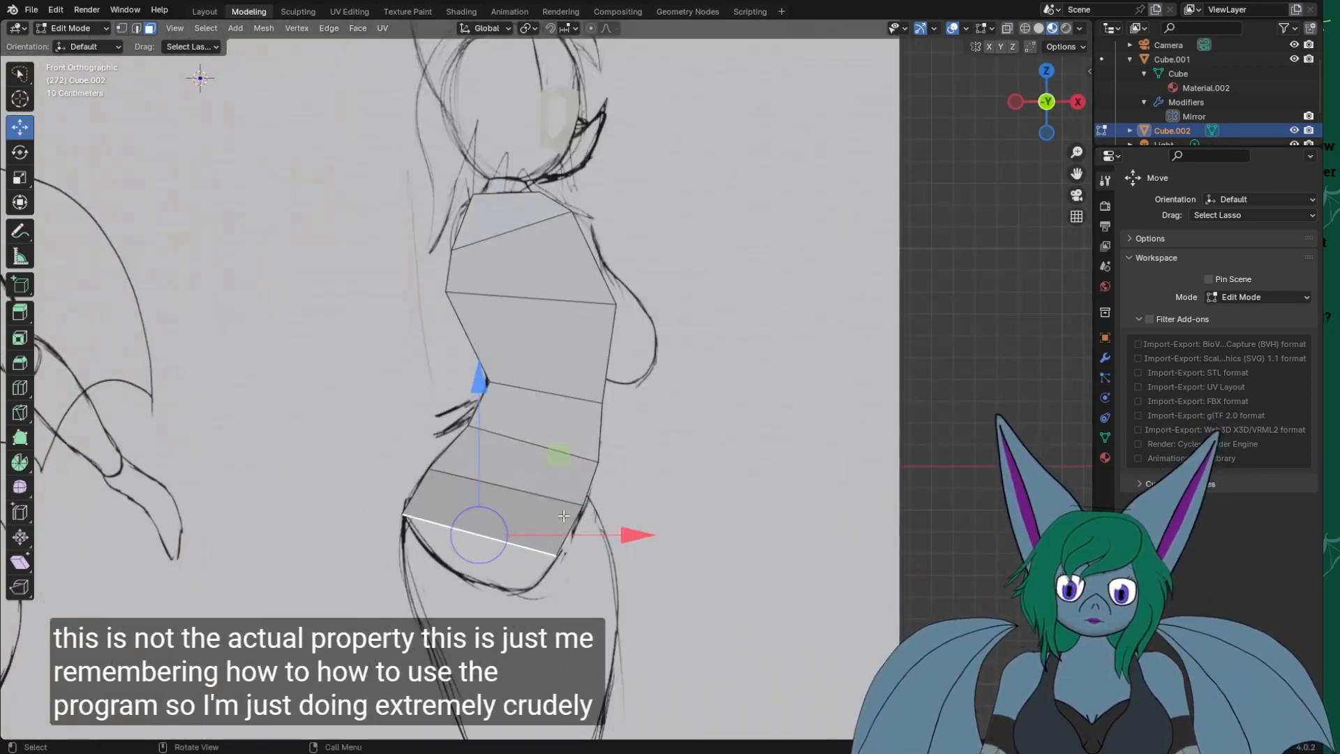
key(e)
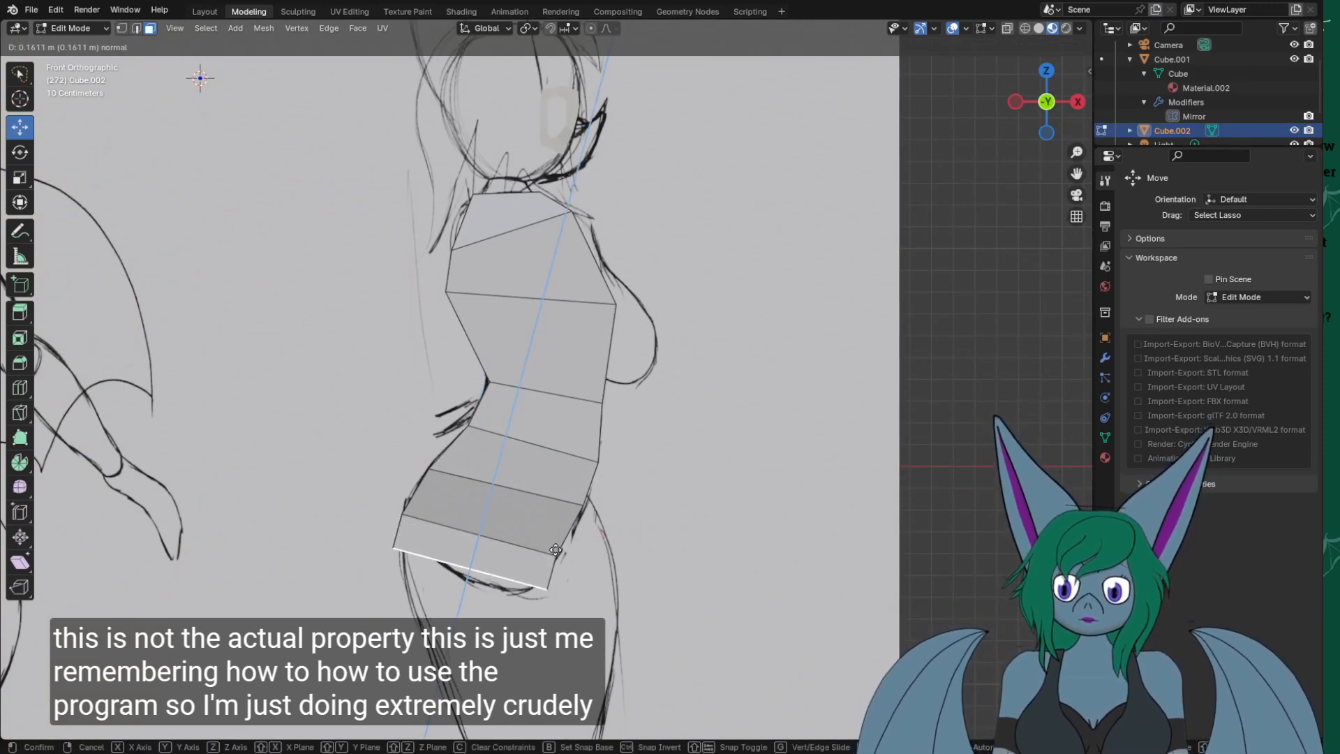
click(564, 548)
key(s)
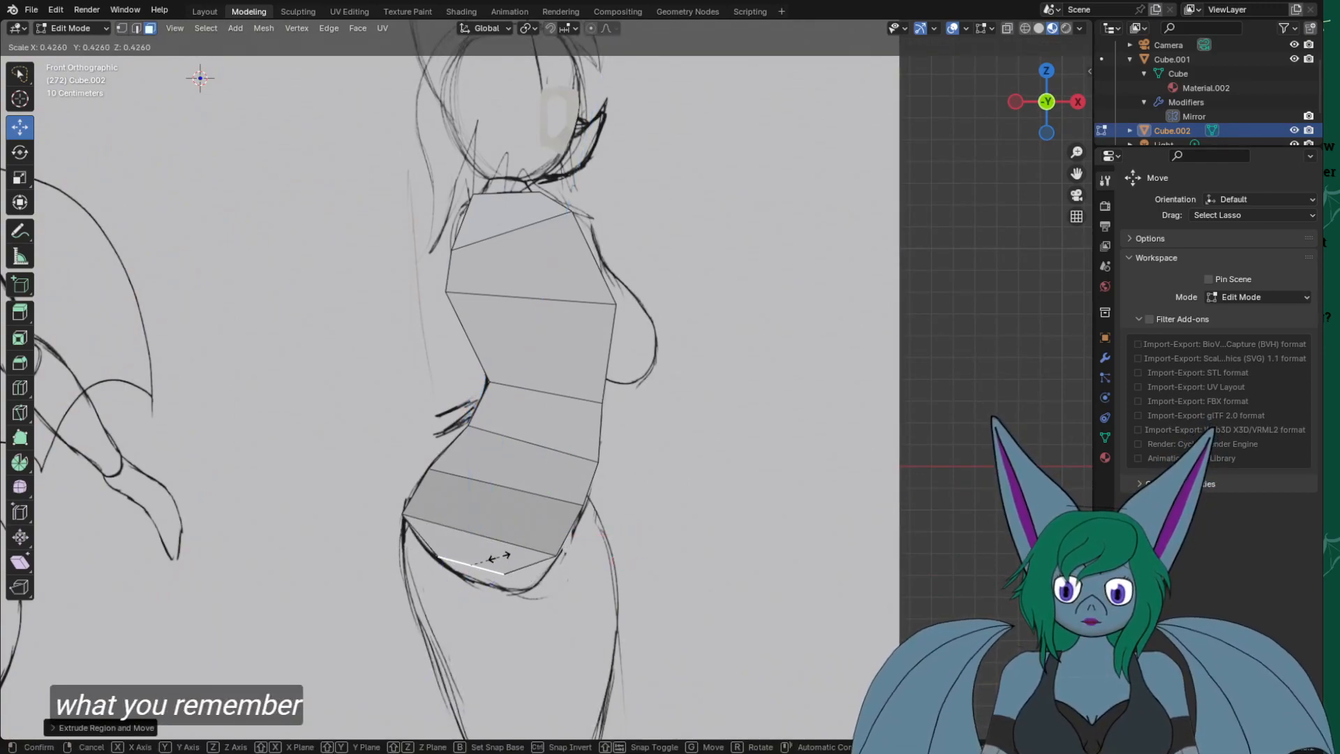
click(522, 556)
drag(453, 558, 488, 576)
Extrude the new bottom face again, scale it down to a narrow strip, and position it at the crotch of the sketch.
key(e)
click(489, 575)
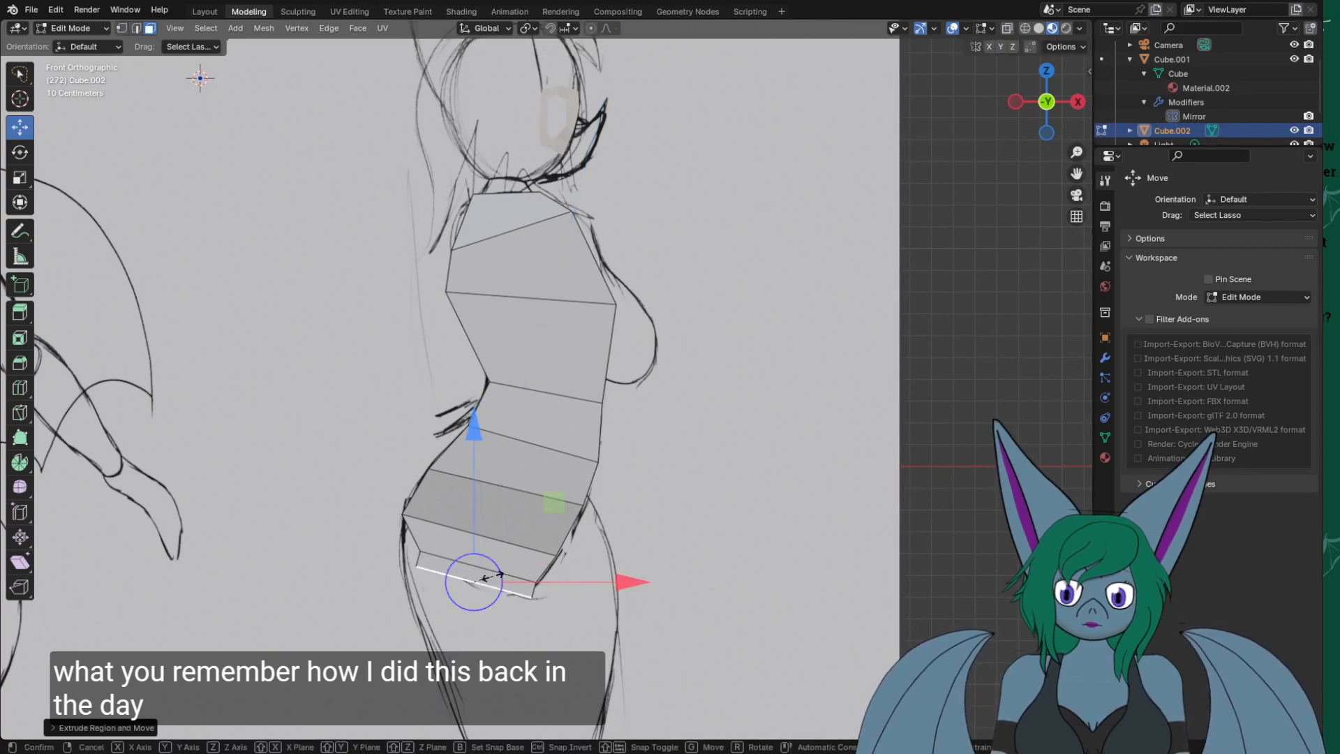
key(s)
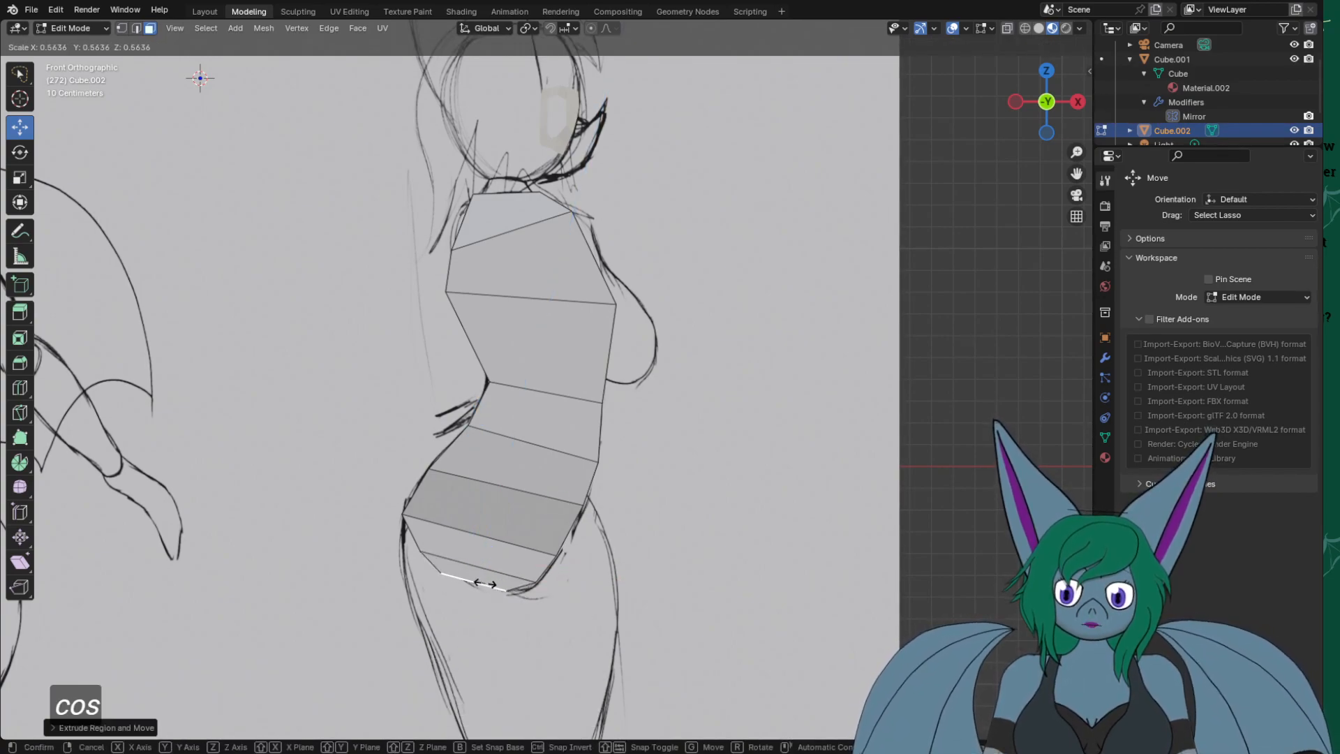
click(481, 581)
drag(485, 557, 494, 563)
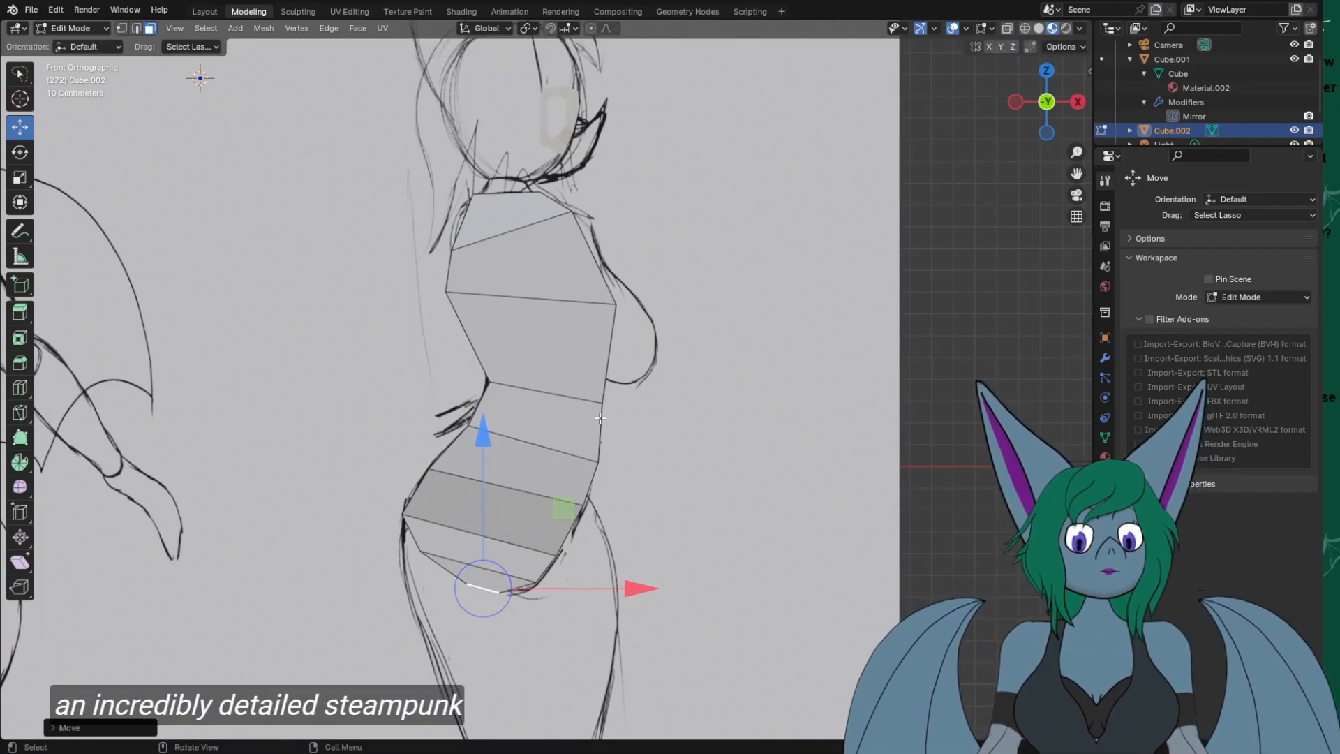
Leave Edit Mode and try a Subdivision Surface modifier on the torso.
mouse_move(422, 356)
middle_down()
mouse_move(425, 206)
mouse_move(397, 257)
mouse_move(566, 112)
mouse_move(429, 150)
mouse_move(501, 199)
middle_up()
key(Tab)
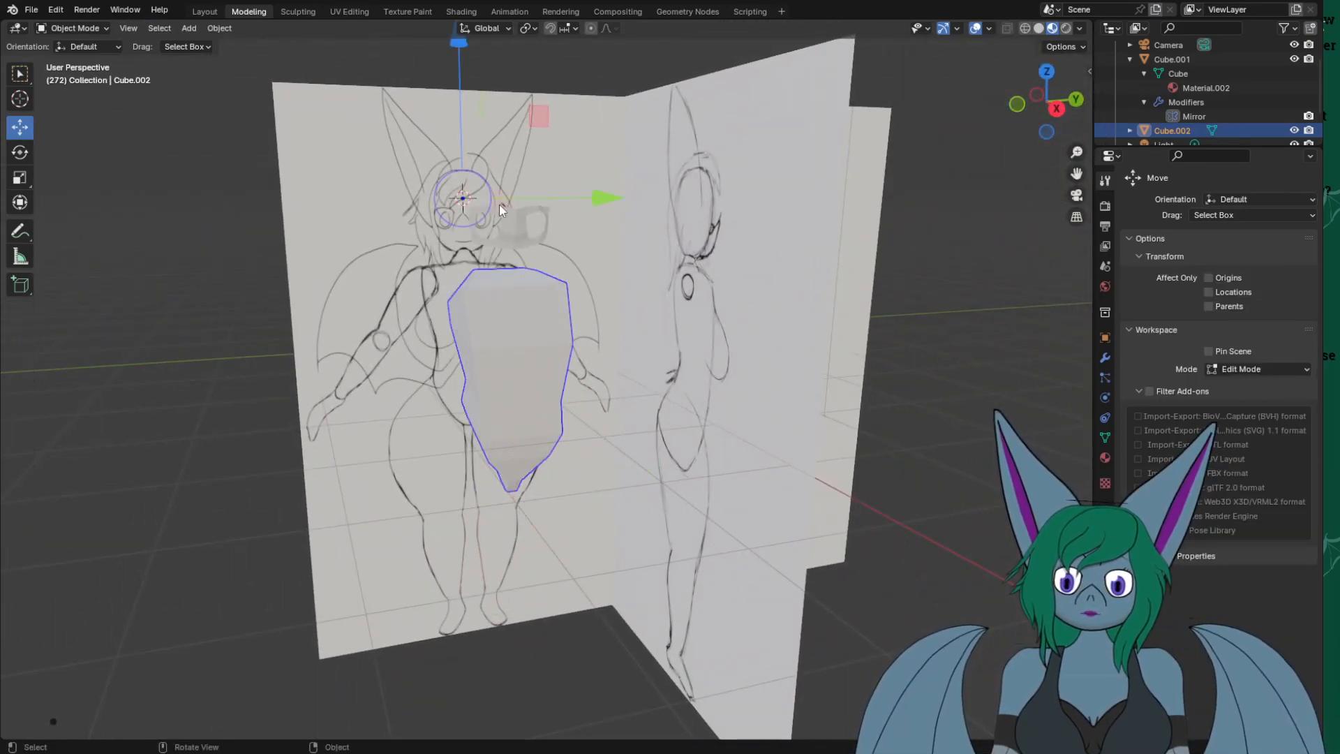
middle_drag(541, 317, 554, 339)
scroll(554, 339, up, 5)
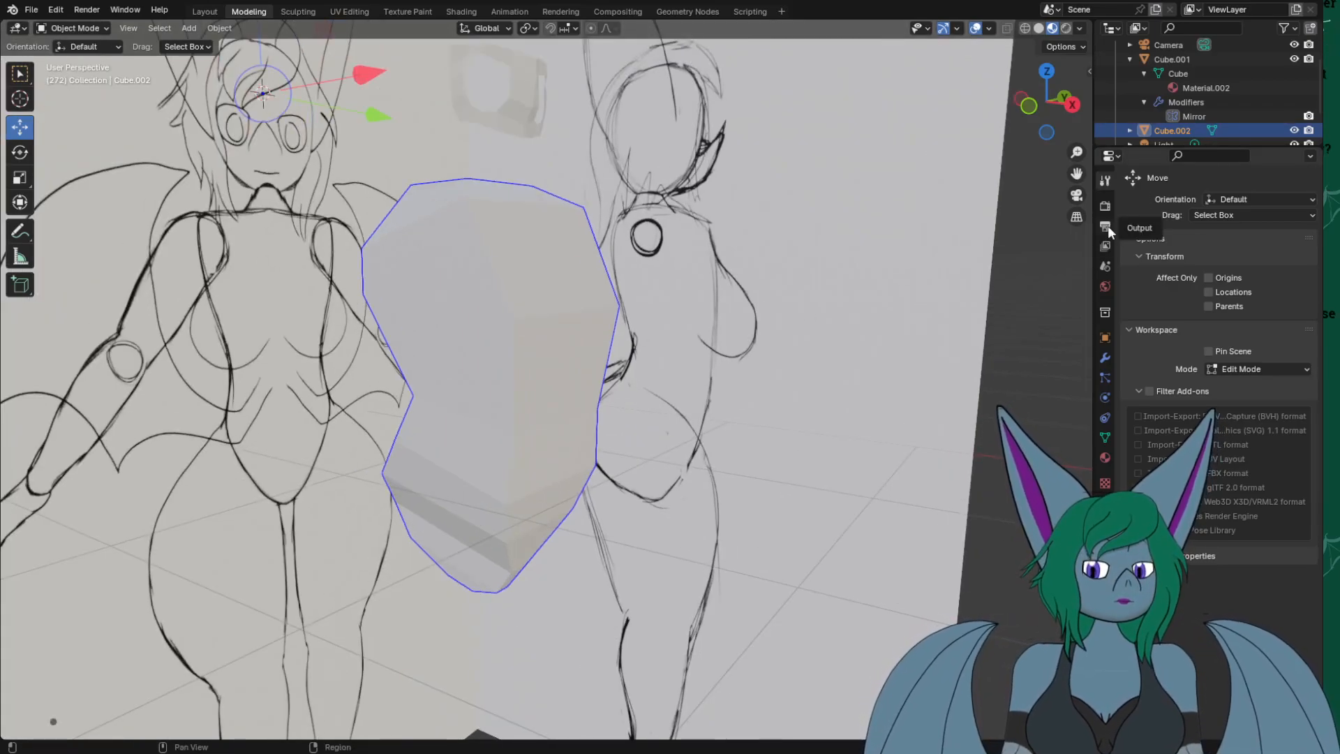
click(1105, 357)
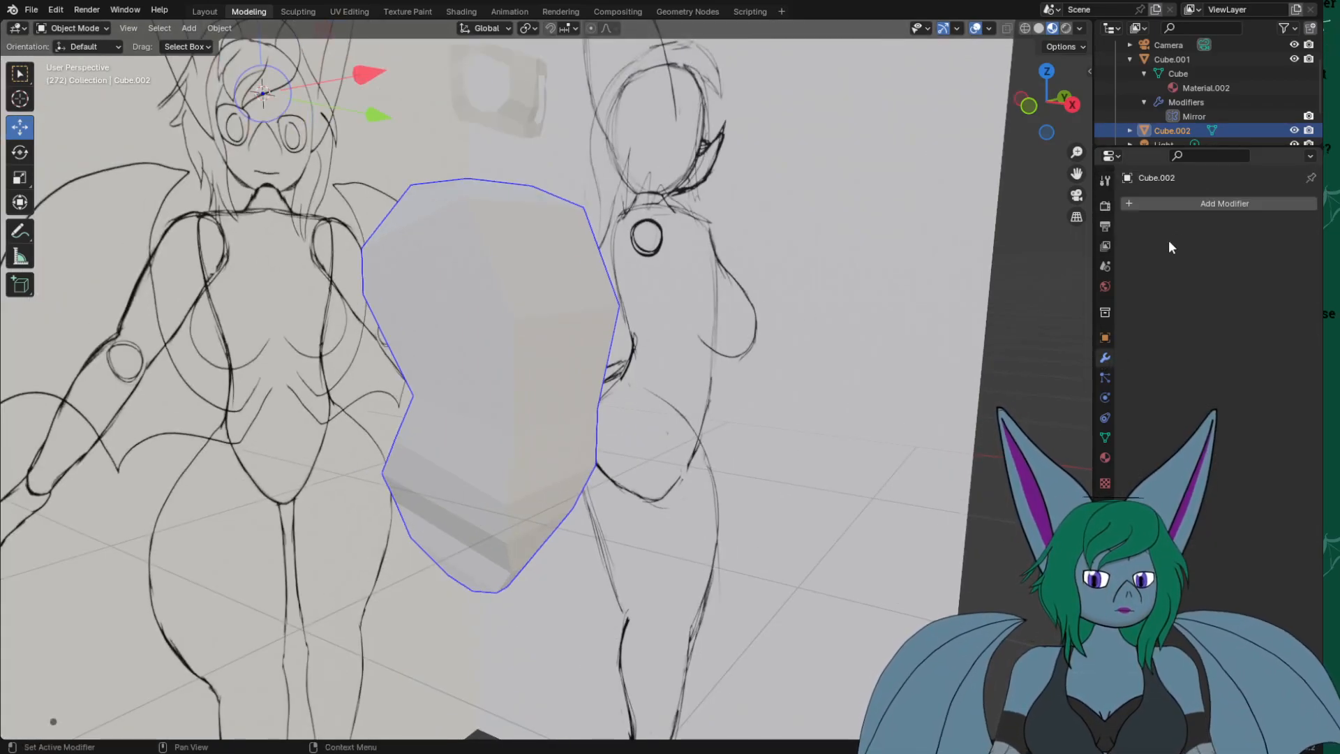
click(1204, 204)
mouse_move(1204, 203)
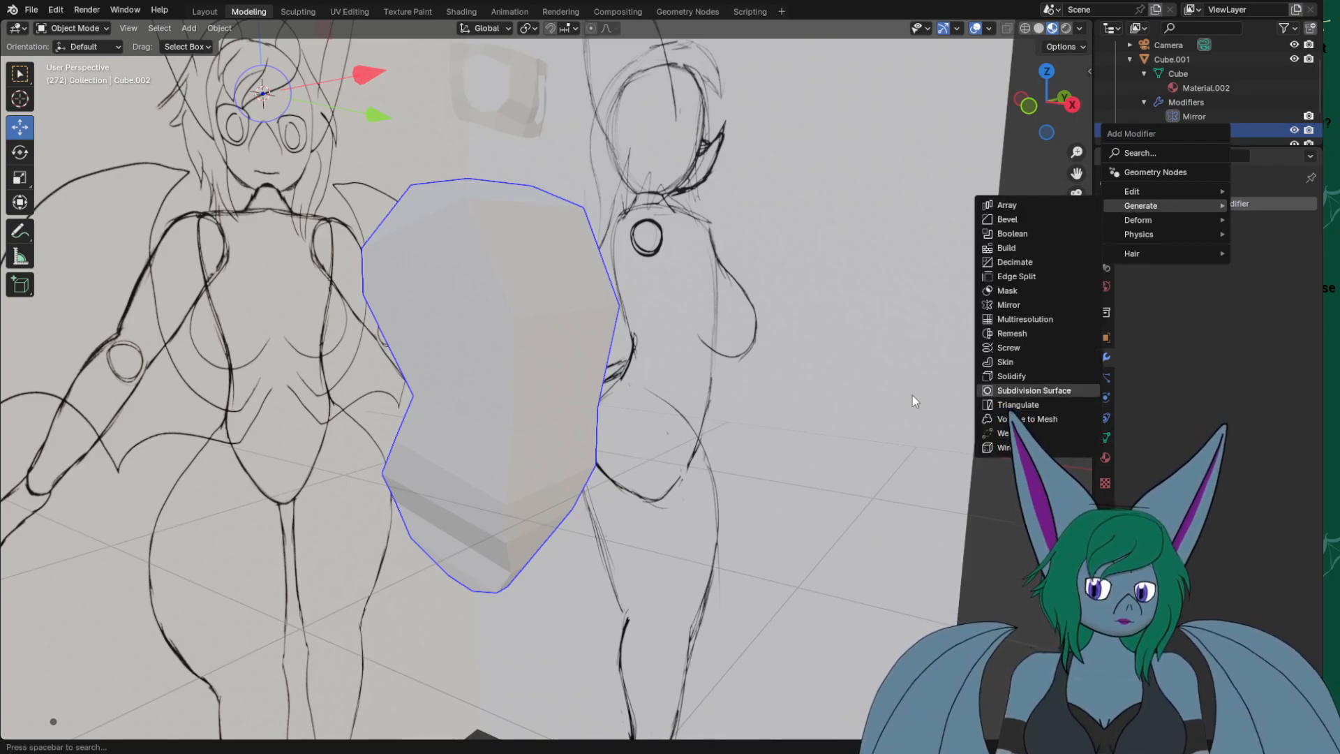
click(1047, 392)
Compare the smoothed torso with the side and front sketches, and remove its Subdivision modifier.
mouse_move(847, 524)
middle_down()
mouse_move(775, 492)
mouse_move(691, 509)
mouse_move(986, 505)
mouse_move(953, 507)
mouse_move(967, 535)
mouse_move(854, 563)
mouse_move(760, 561)
mouse_move(761, 534)
middle_up()
key(KP_1)
key(KP_3)
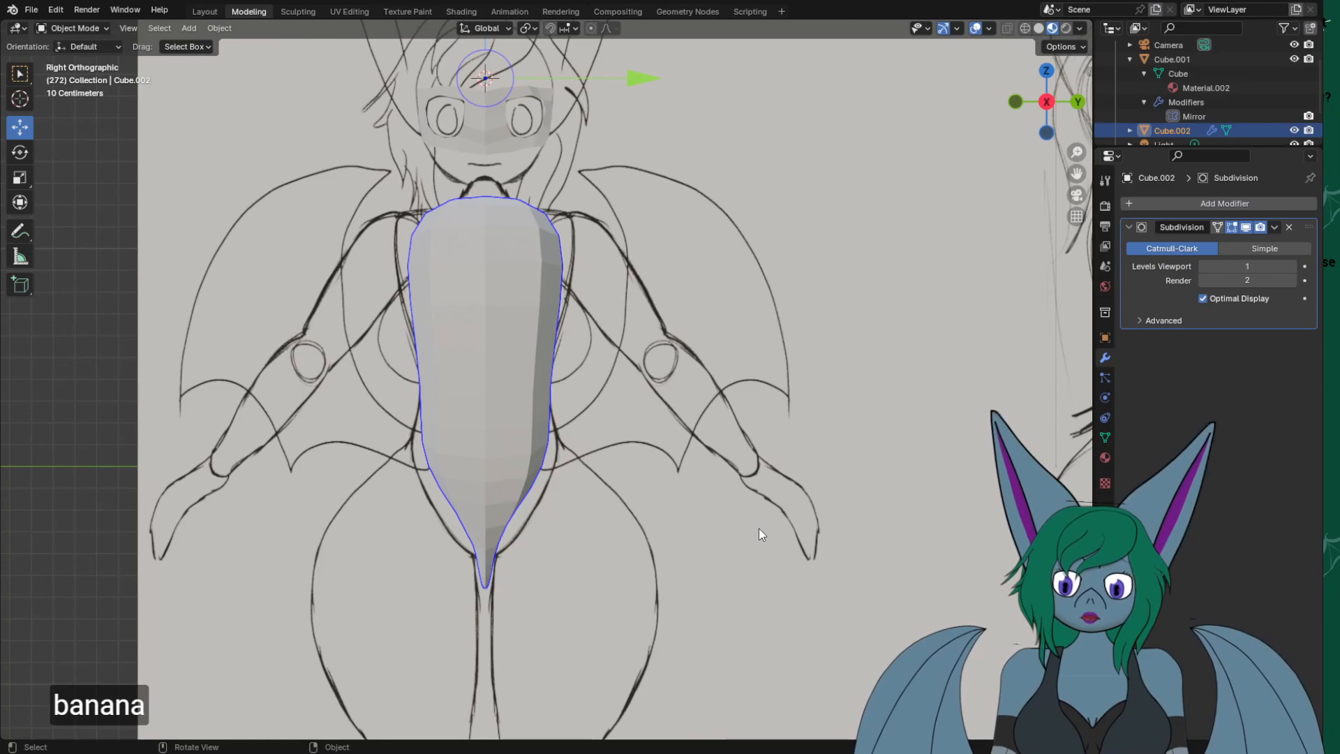
key(KP_1)
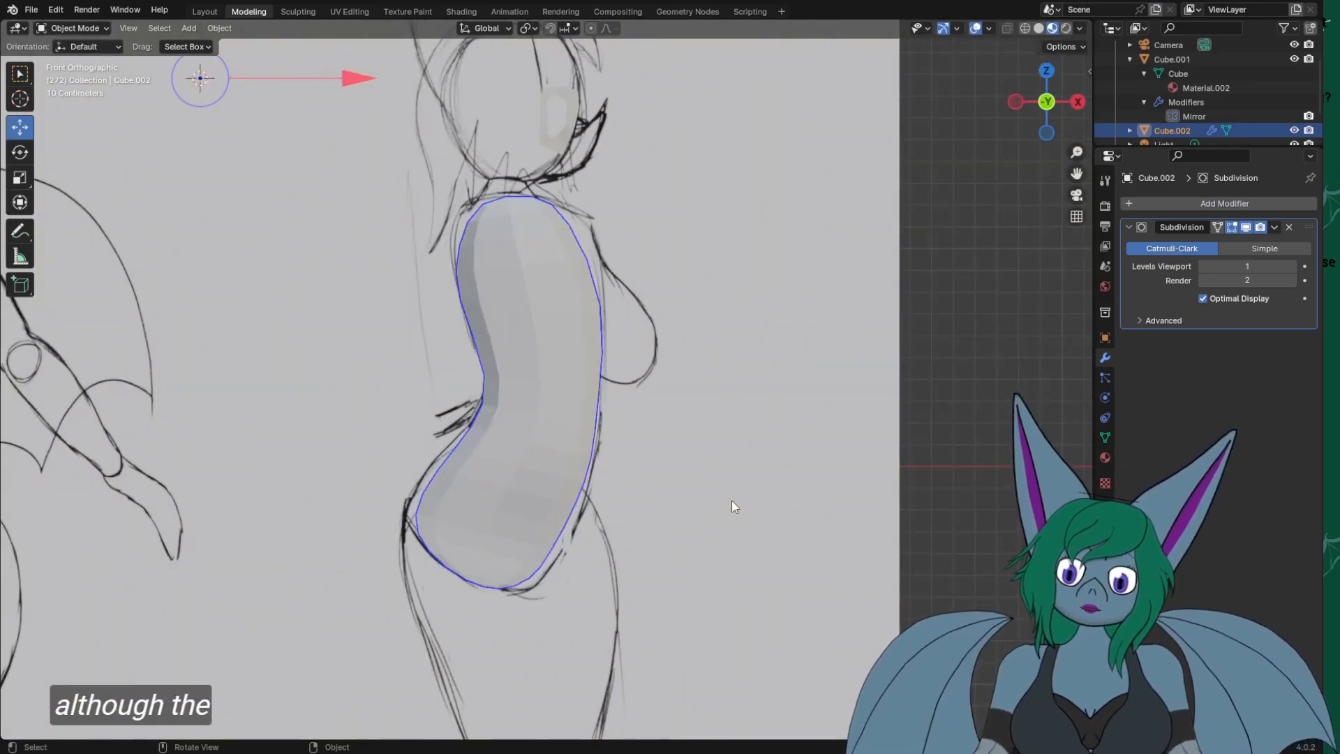
key(KP_3)
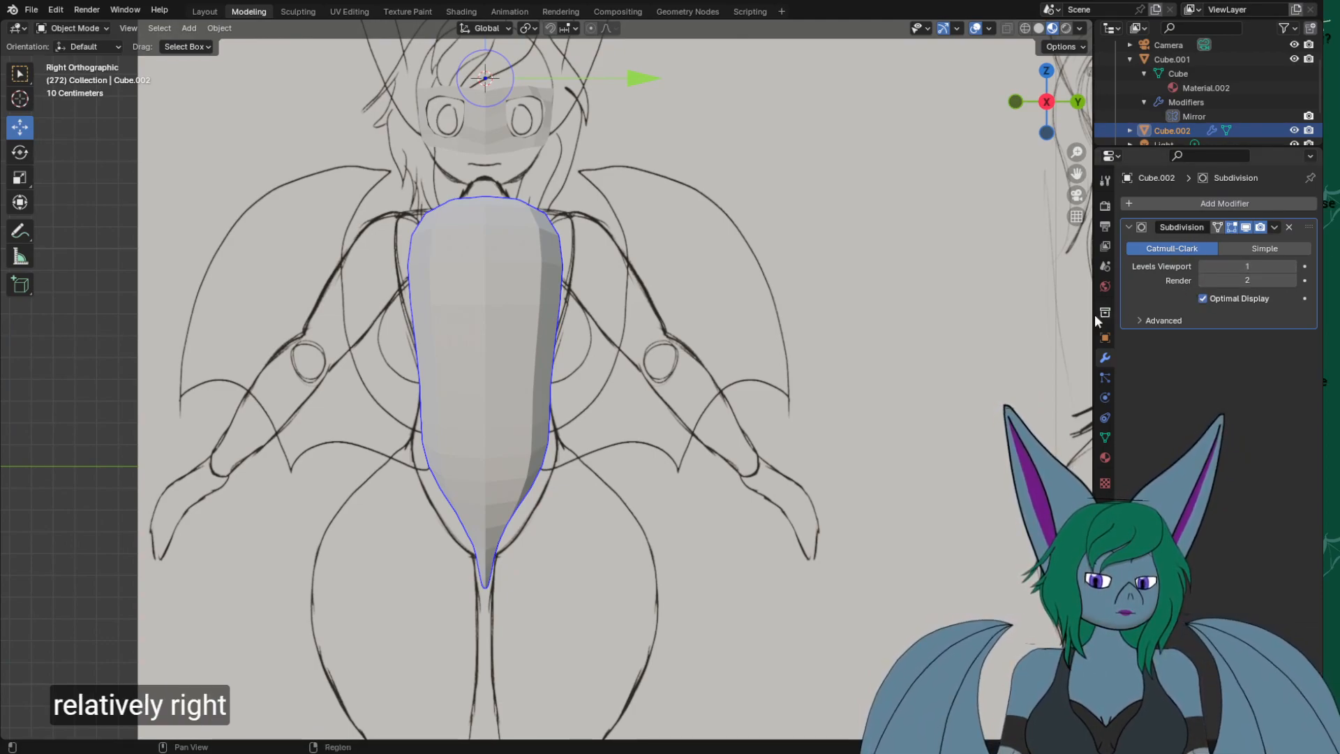
click(1288, 227)
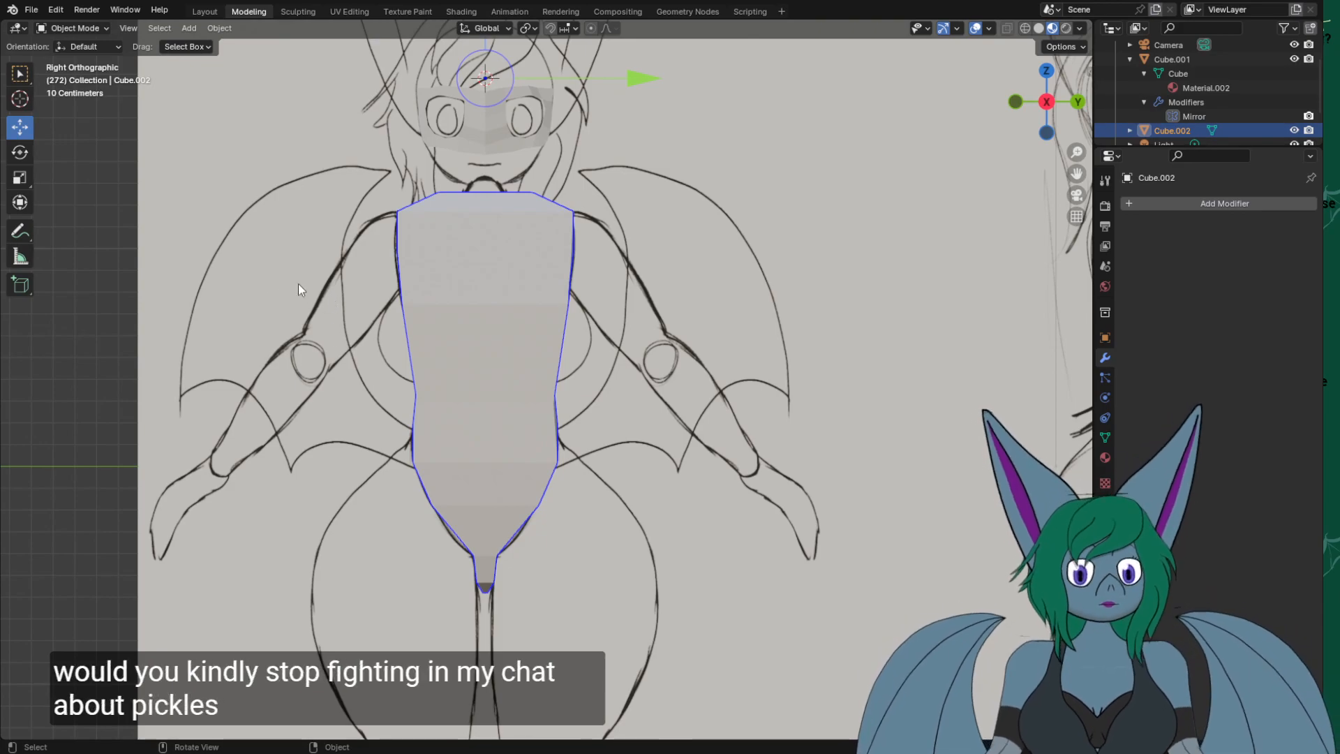
Return to editing the torso mesh, inspect its lower faces, and switch to edge selection.
middle_drag(337, 292, 501, 302)
key(Tab)
middle_drag(741, 449, 733, 371)
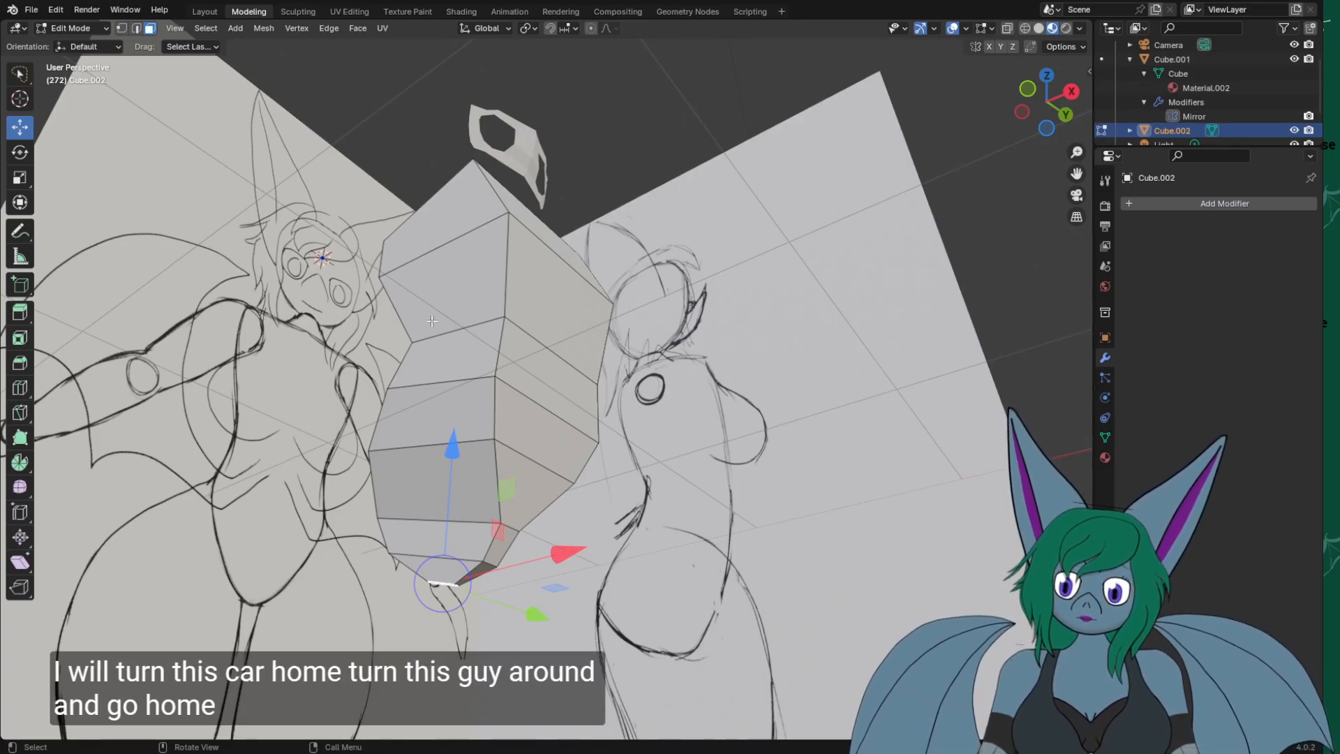
click(418, 514)
middle_drag(417, 514, 486, 513)
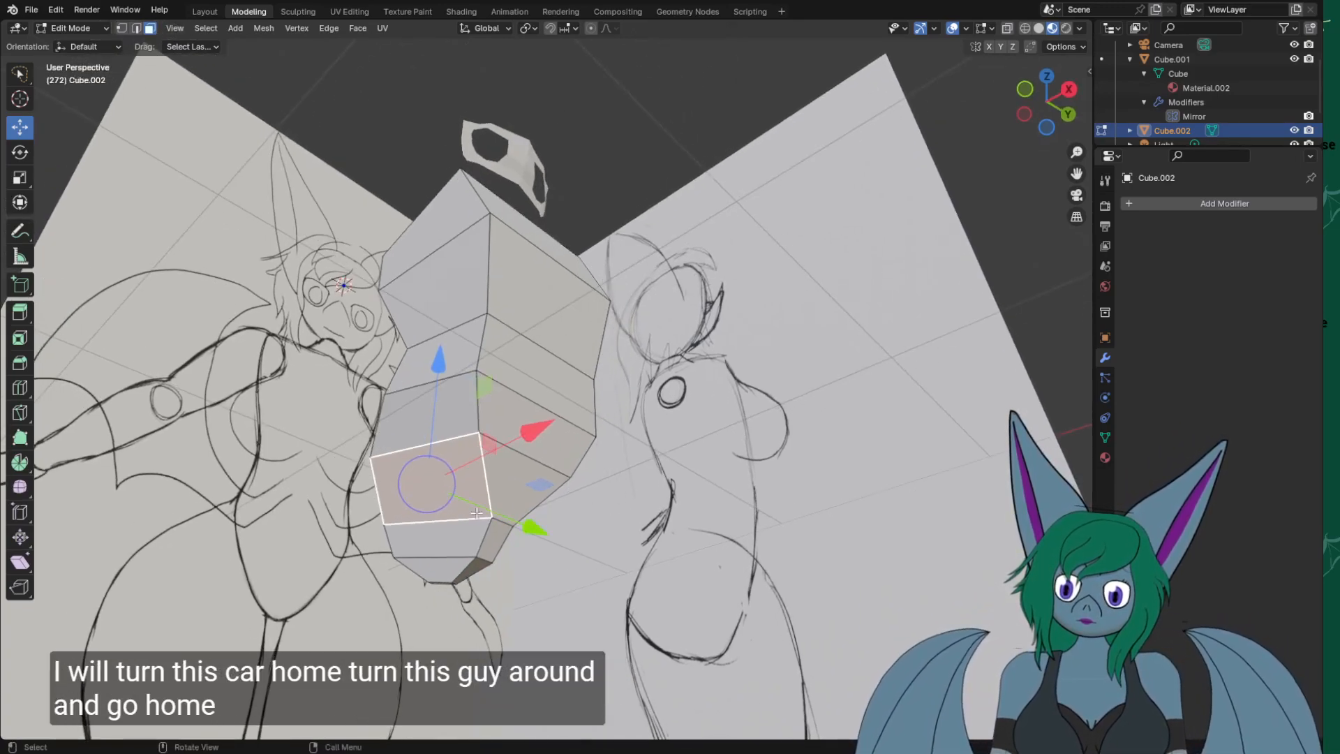
click(138, 28)
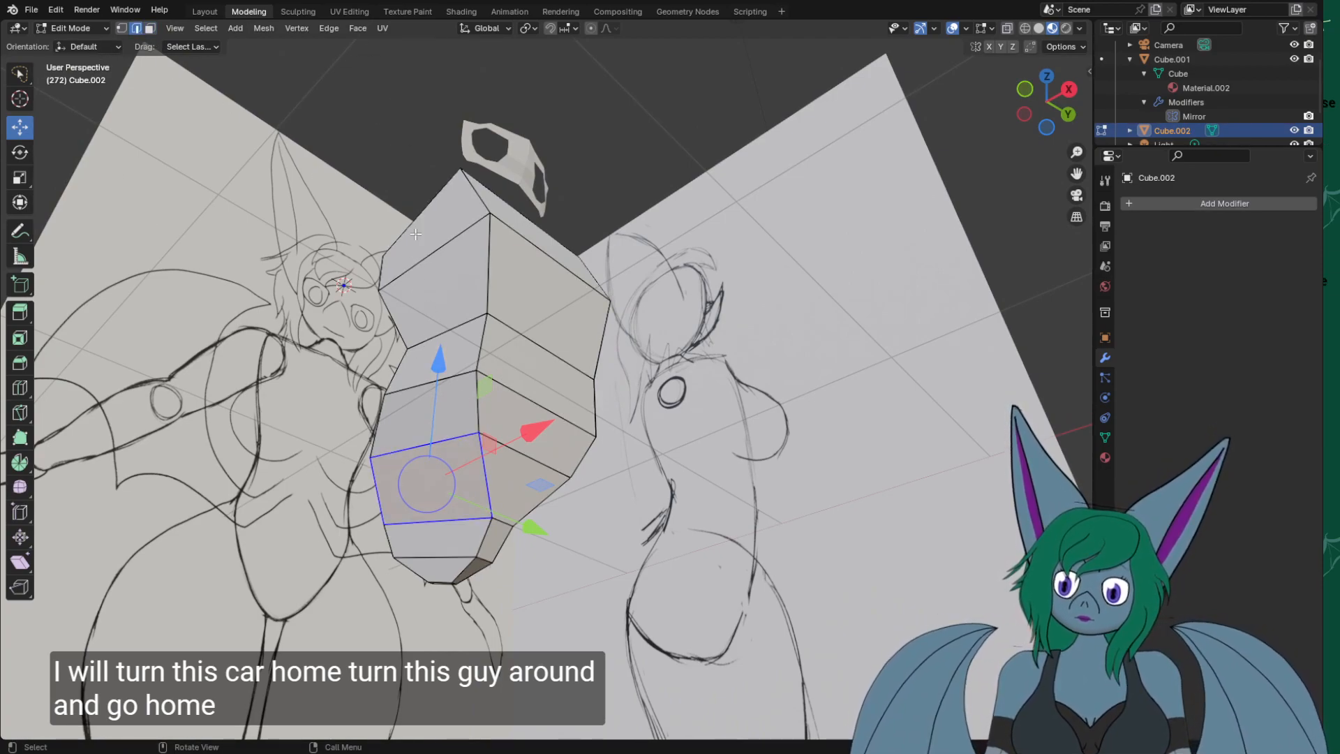
Select the side edges on both sides of the lower pelvis and scale them apart along Y to widen the crotch area.
middle_drag(435, 521, 656, 532)
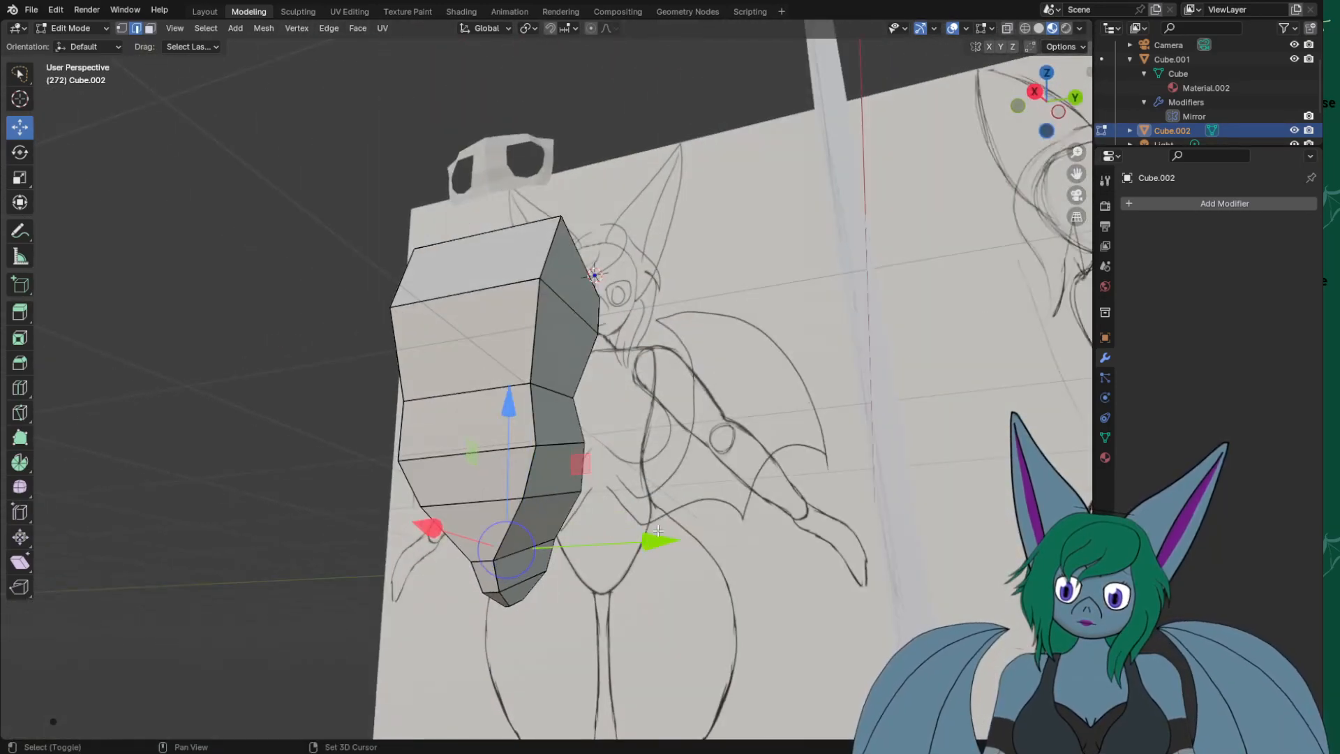
shift+click(523, 551)
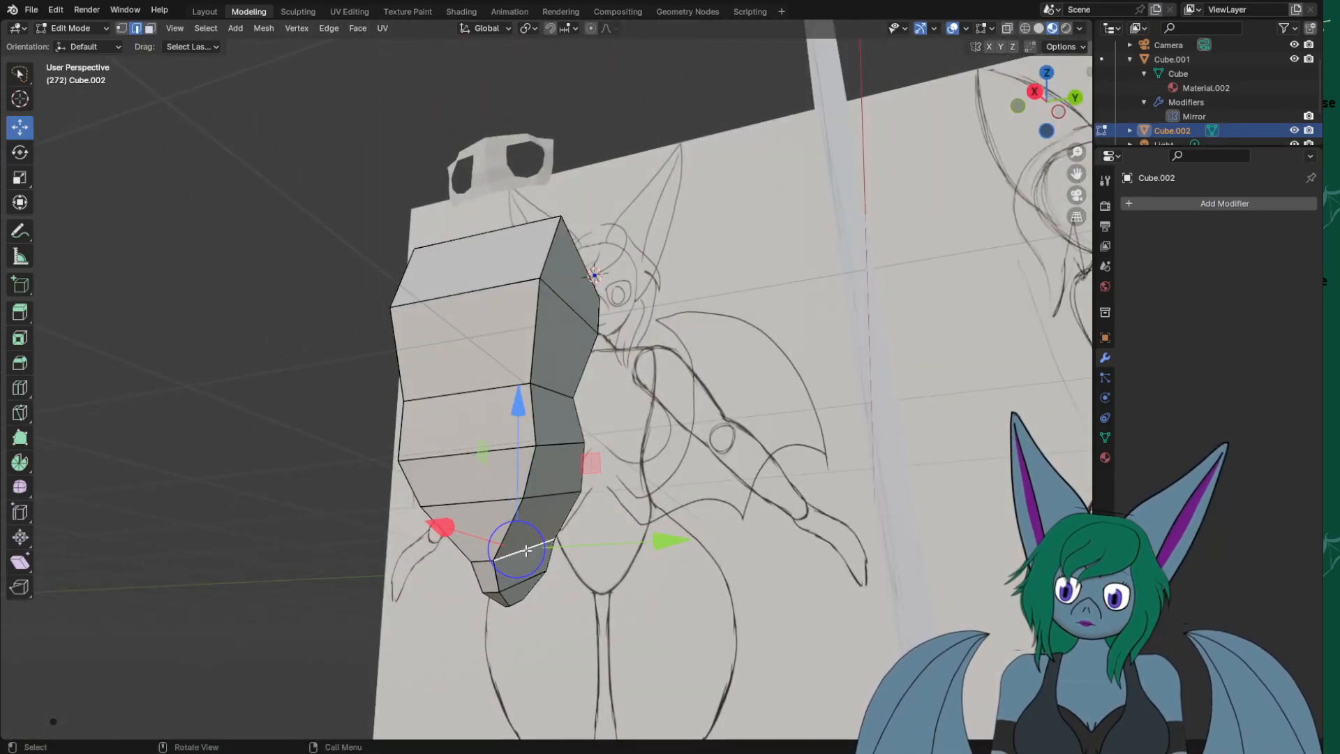
key(KP_3)
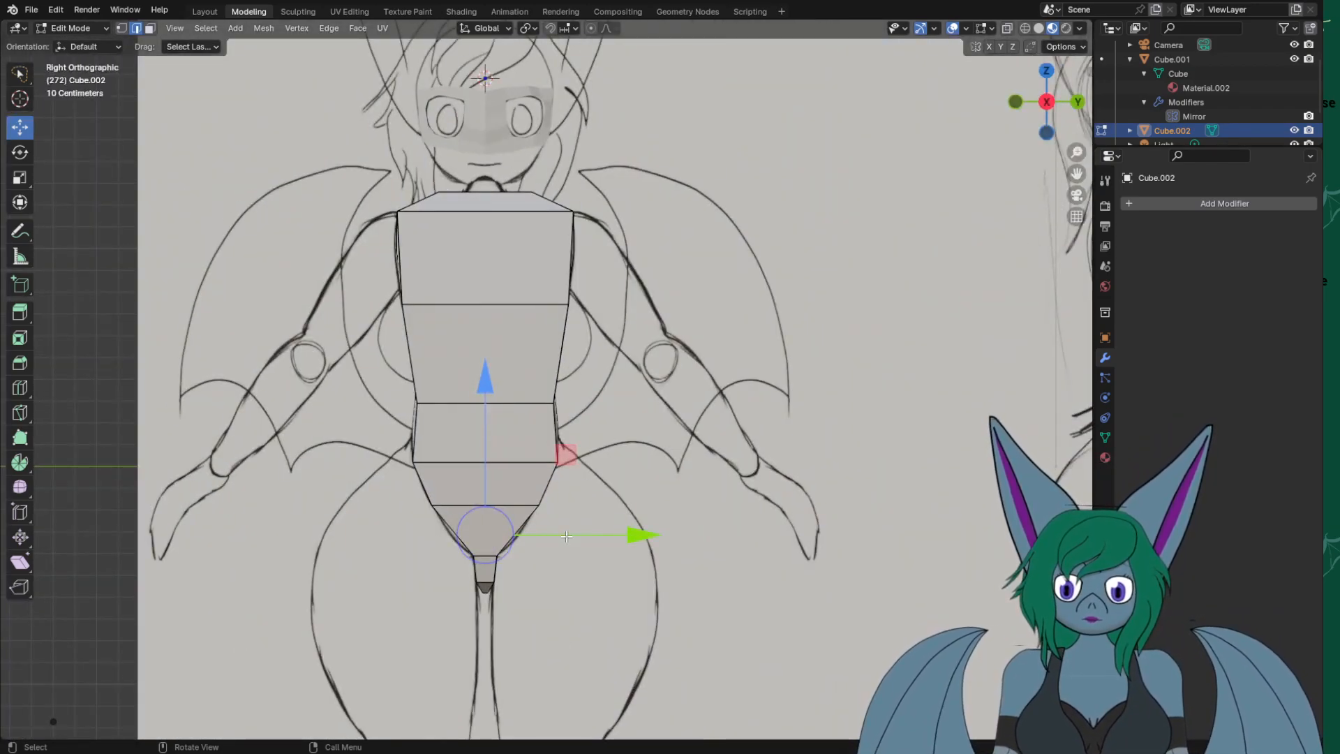
key(s)
key(y)
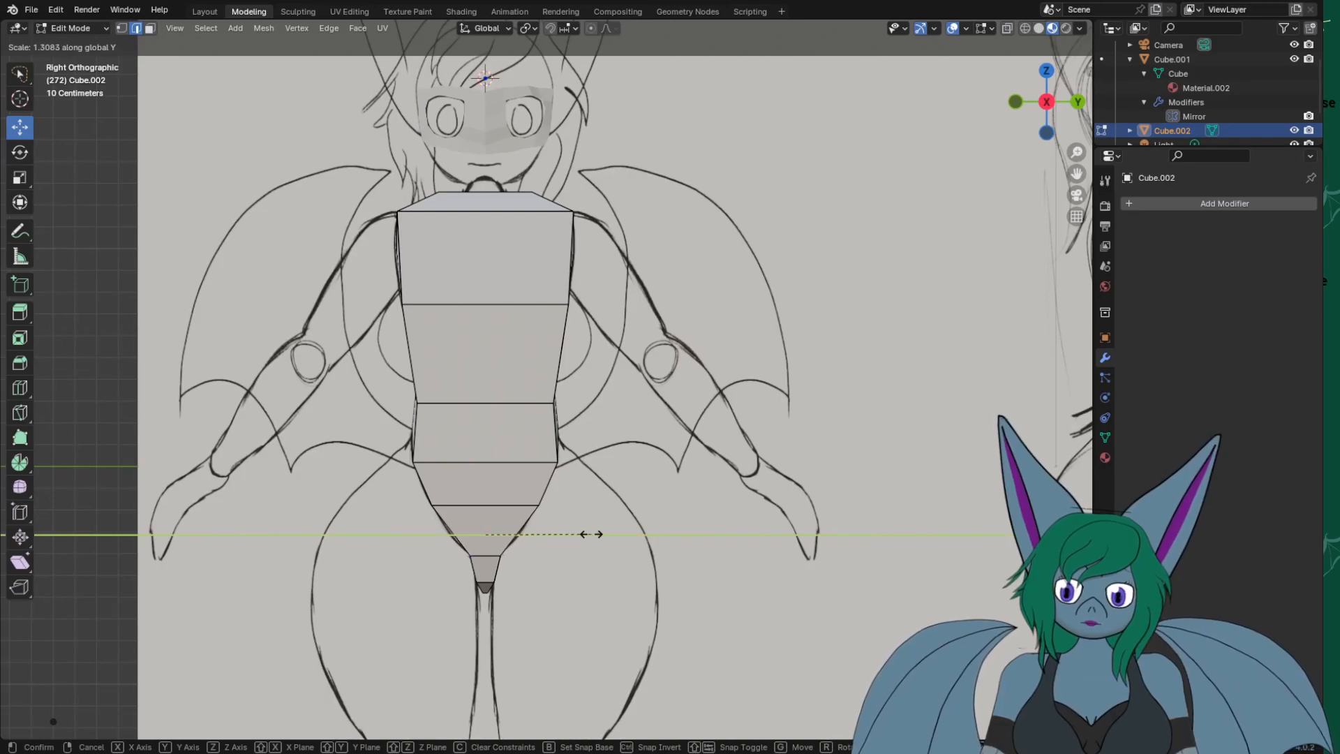
click(648, 533)
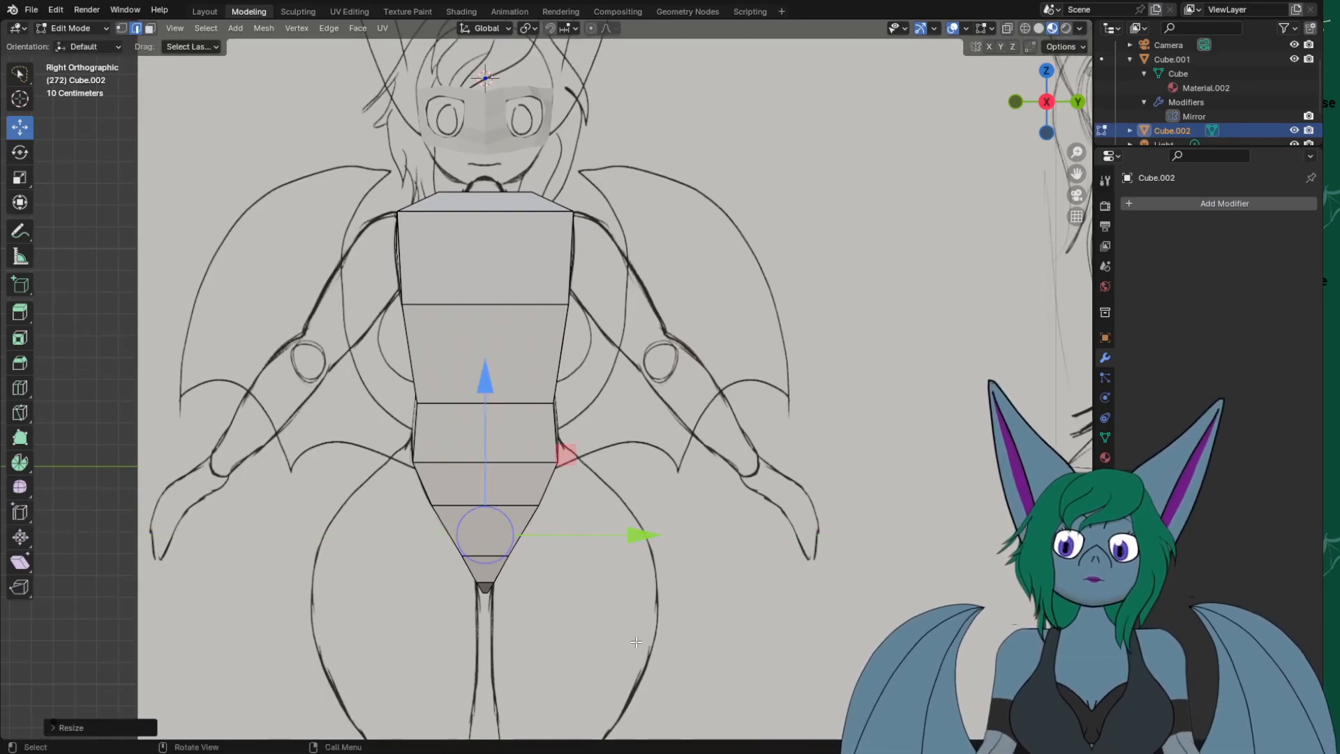
middle_drag(244, 528, 407, 531)
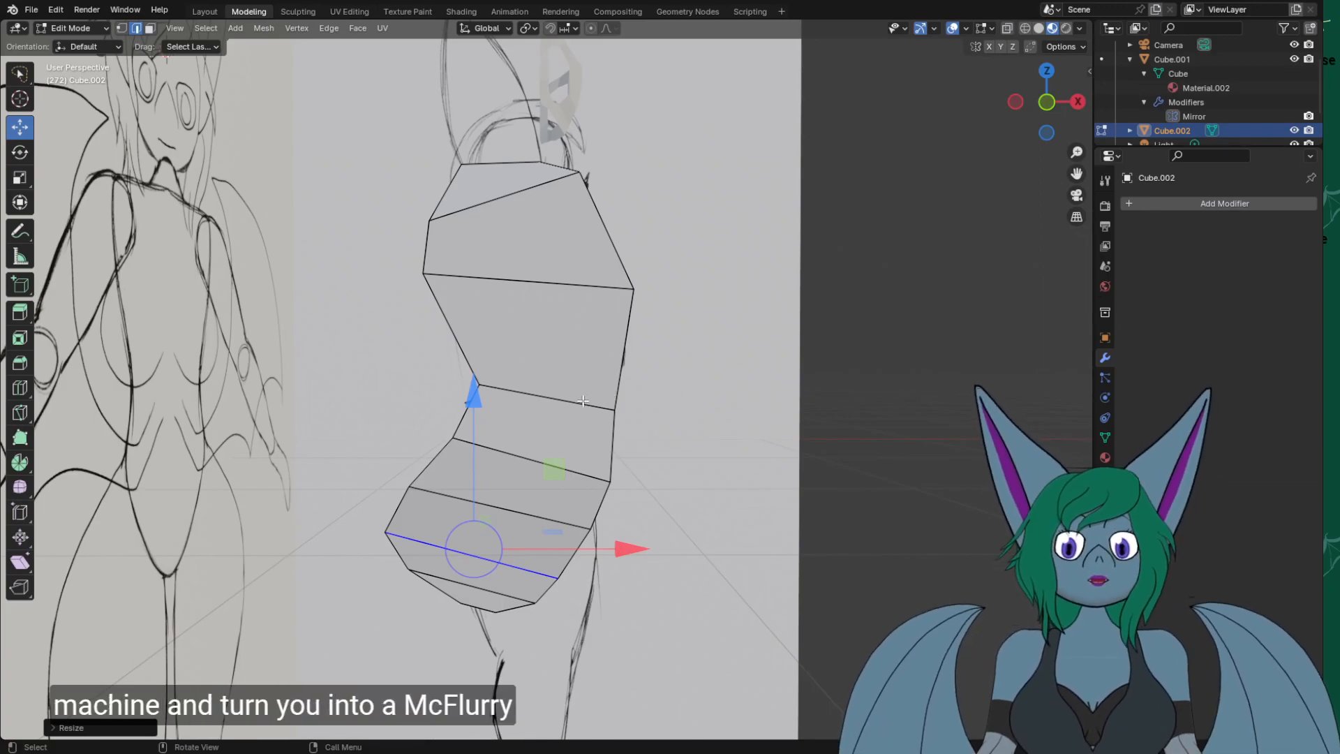
key(KP_1)
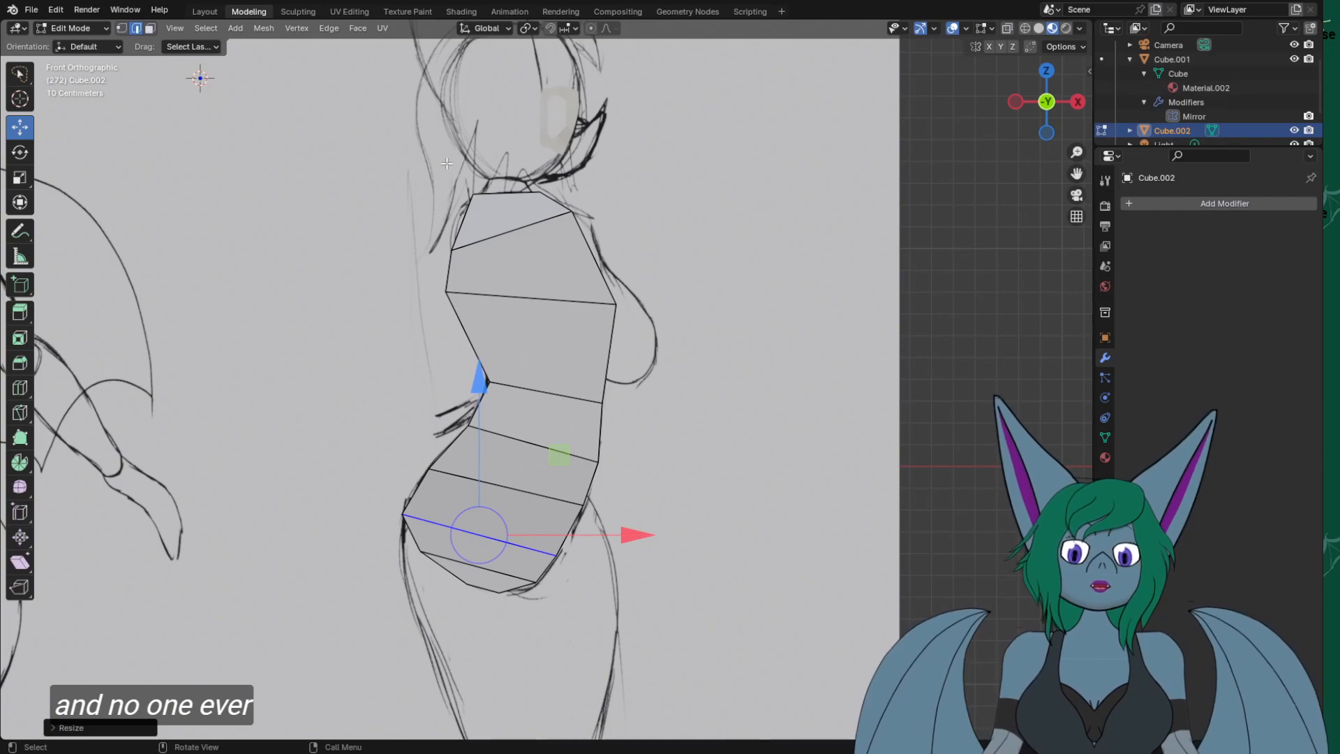
mouse_move(440, 114)
middle_down()
mouse_move(362, 176)
mouse_move(156, 198)
mouse_move(180, 188)
mouse_move(205, 225)
mouse_move(257, 222)
middle_up()
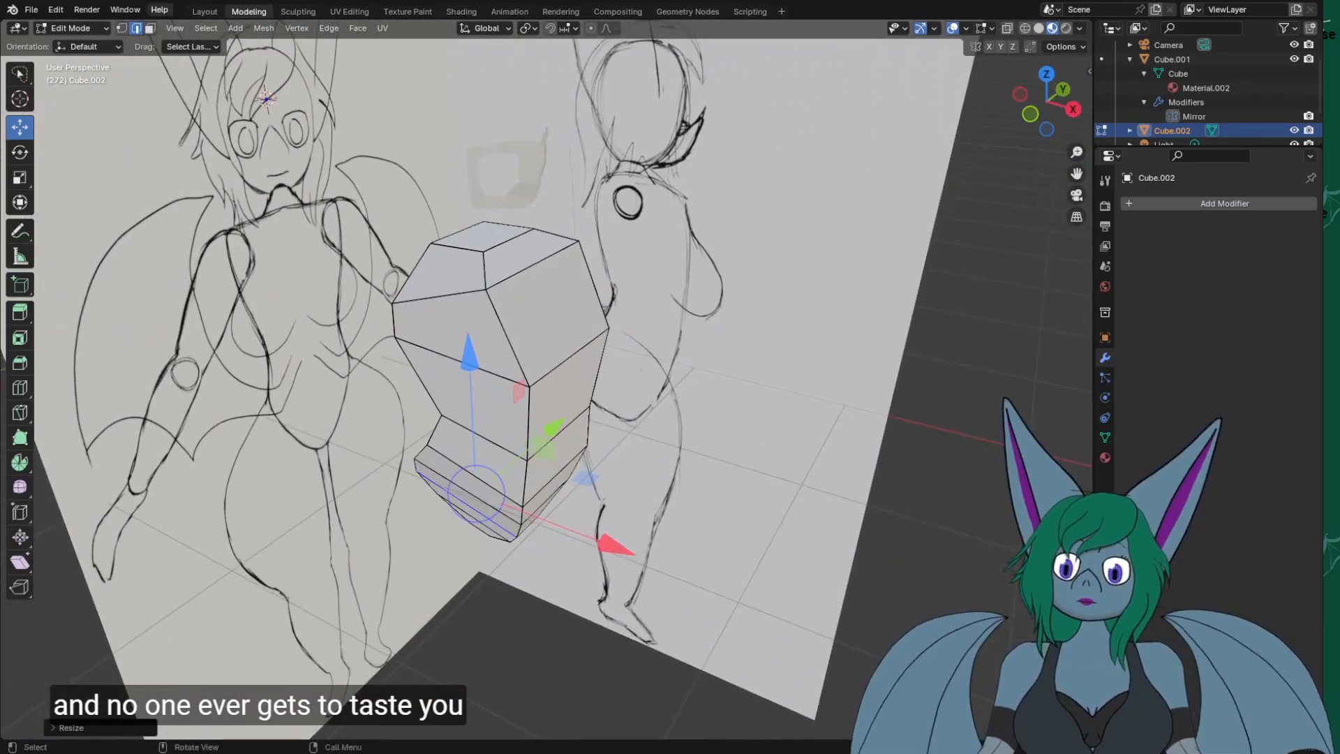
middle_drag(395, 160, 366, 145)
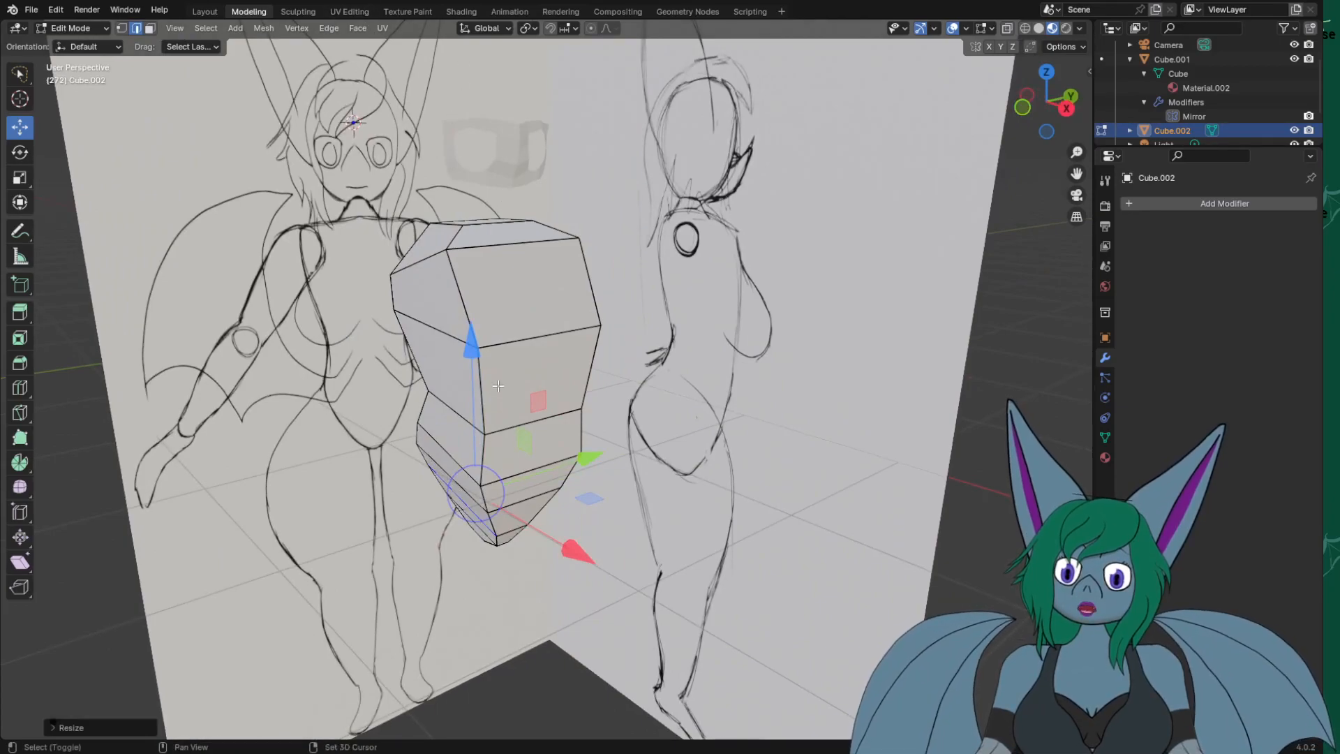
middle_drag(556, 375, 589, 451)
Leave Edit Mode, select the mirrored eye-mask piece, and frame it closely over the face in the front sketch.
key(Tab)
middle_drag(609, 486, 563, 348)
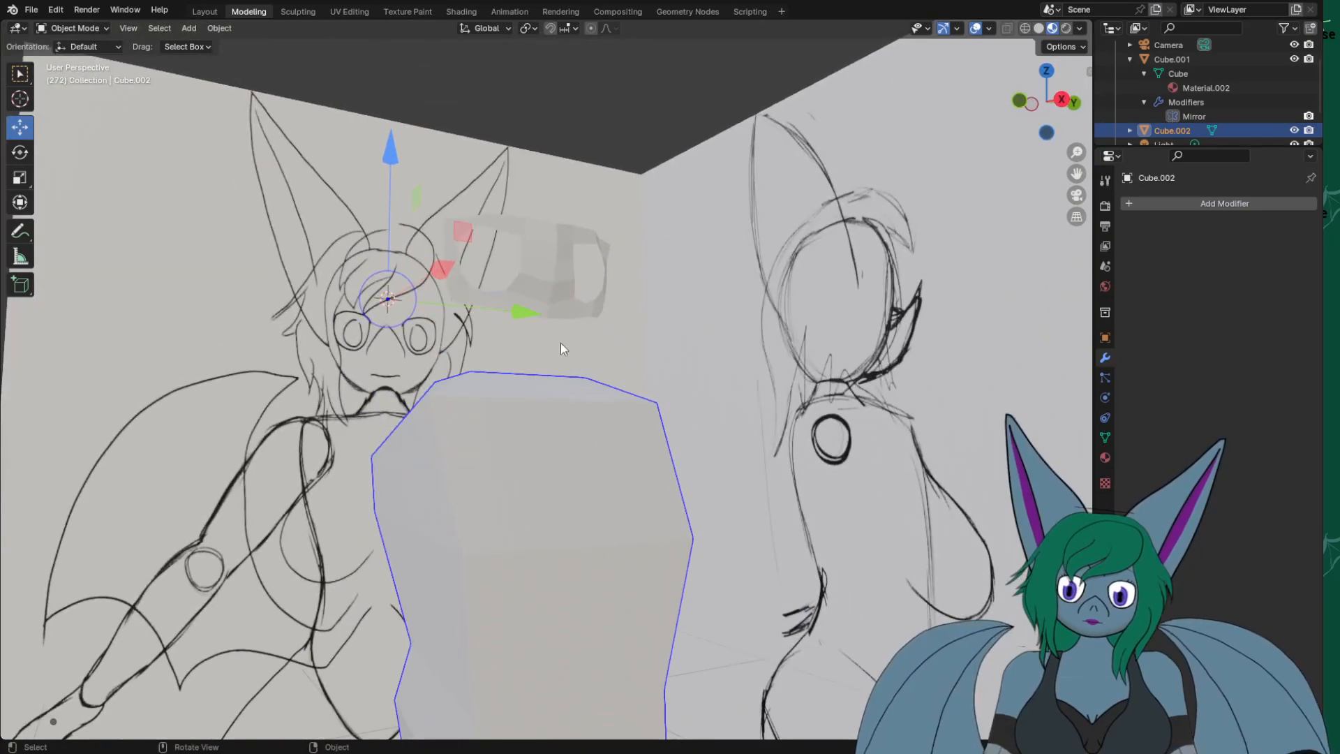
click(569, 282)
middle_drag(552, 286, 605, 445)
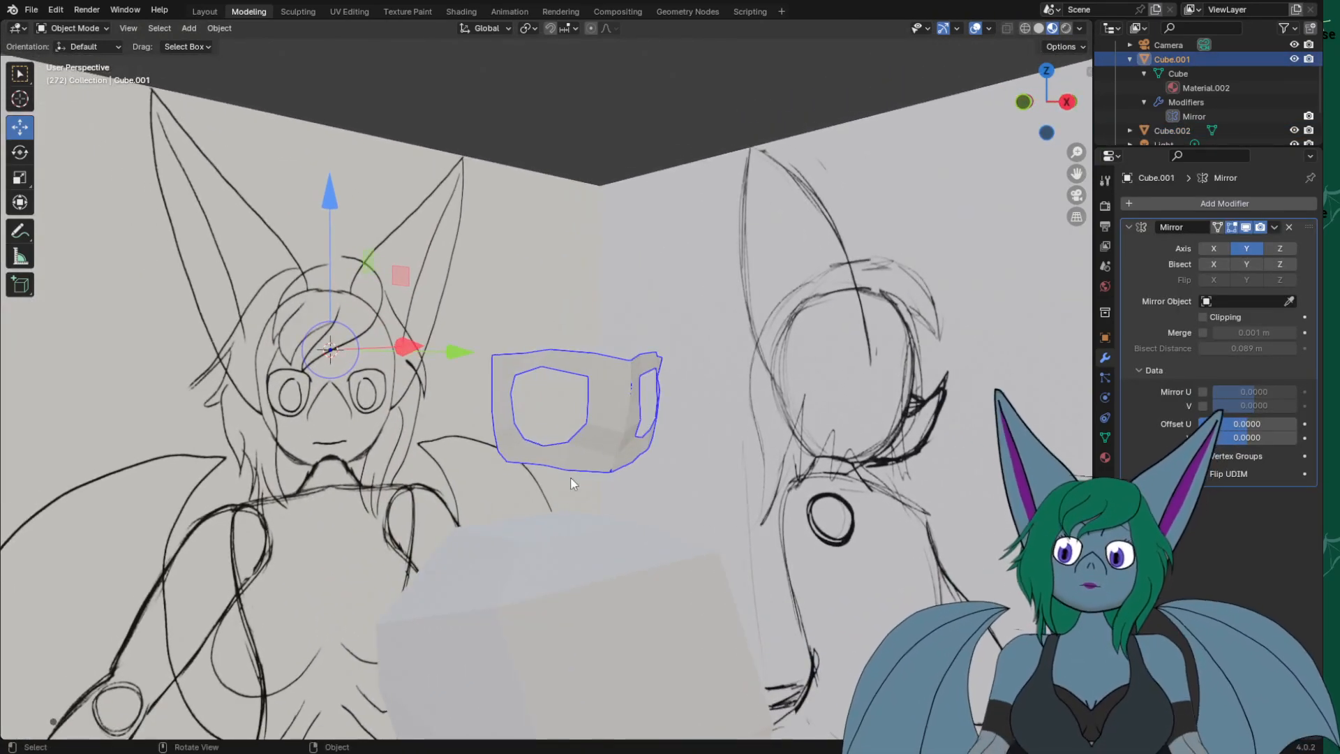
key(KP_1)
key(KP_3)
scroll(377, 293, up, 3)
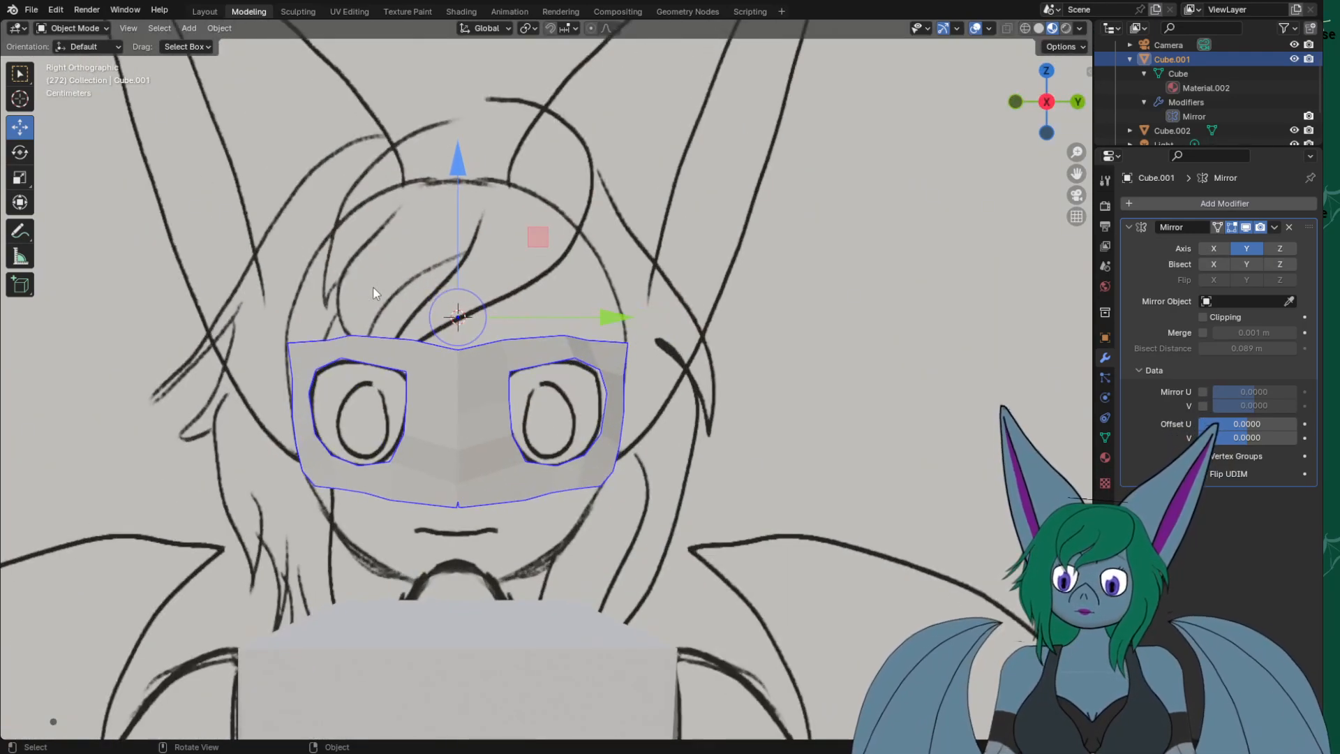
scroll(373, 291, up, 2)
scroll(338, 262, up, 1)
shift+middle_drag(330, 257, 411, 324)
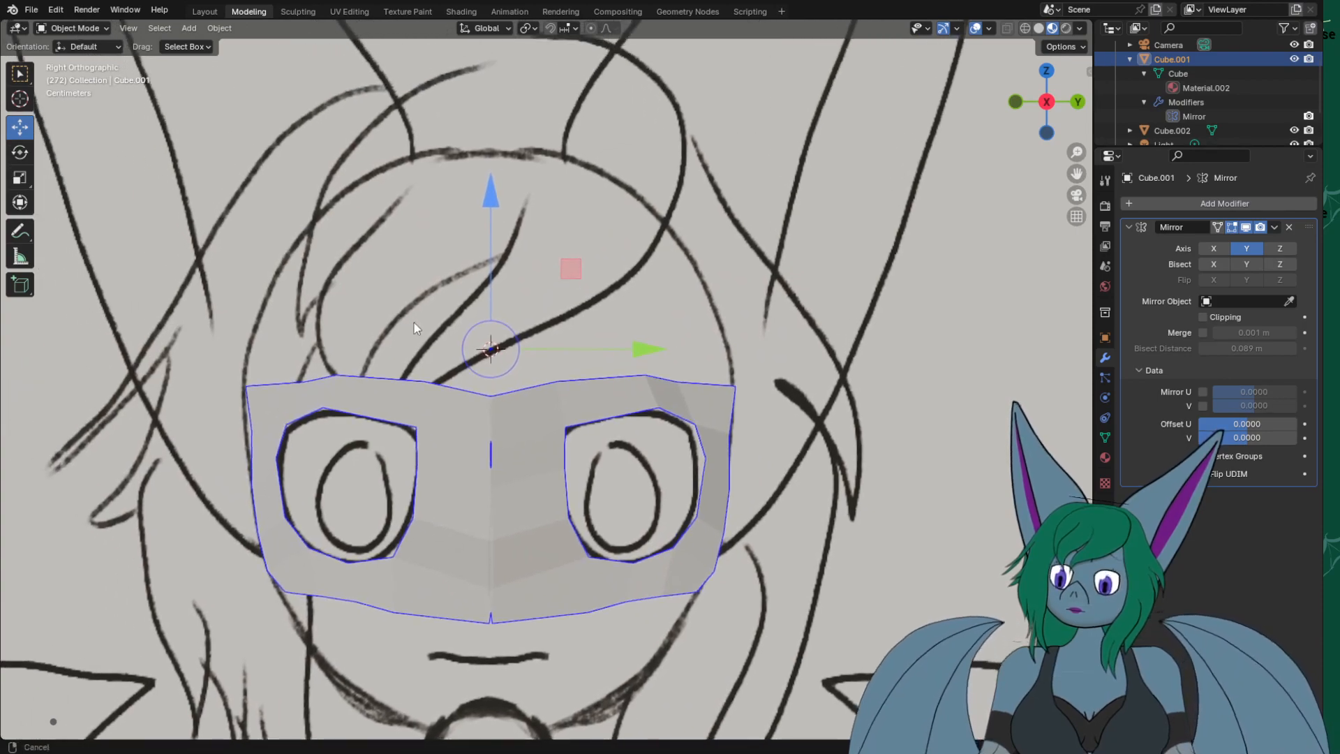
Enter Edit Mode on the eye mask and extrude its four top edges upward twice to start the forehead.
key(Tab)
shift+middle_drag(272, 388, 514, 419)
scroll(643, 474, up, 1)
middle_drag(643, 474, 601, 485)
key(KP_3)
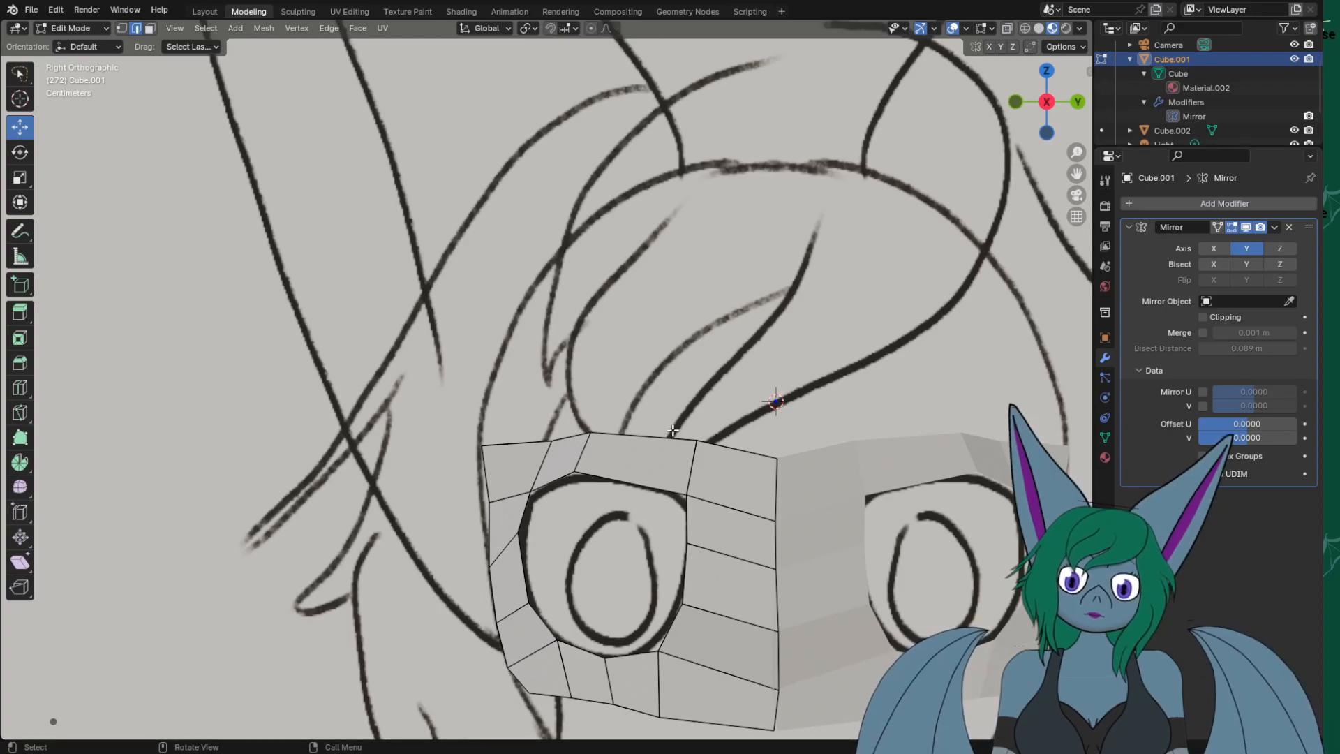
click(722, 445)
shift+click(635, 437)
shift+click(570, 438)
shift+click(535, 441)
key(e)
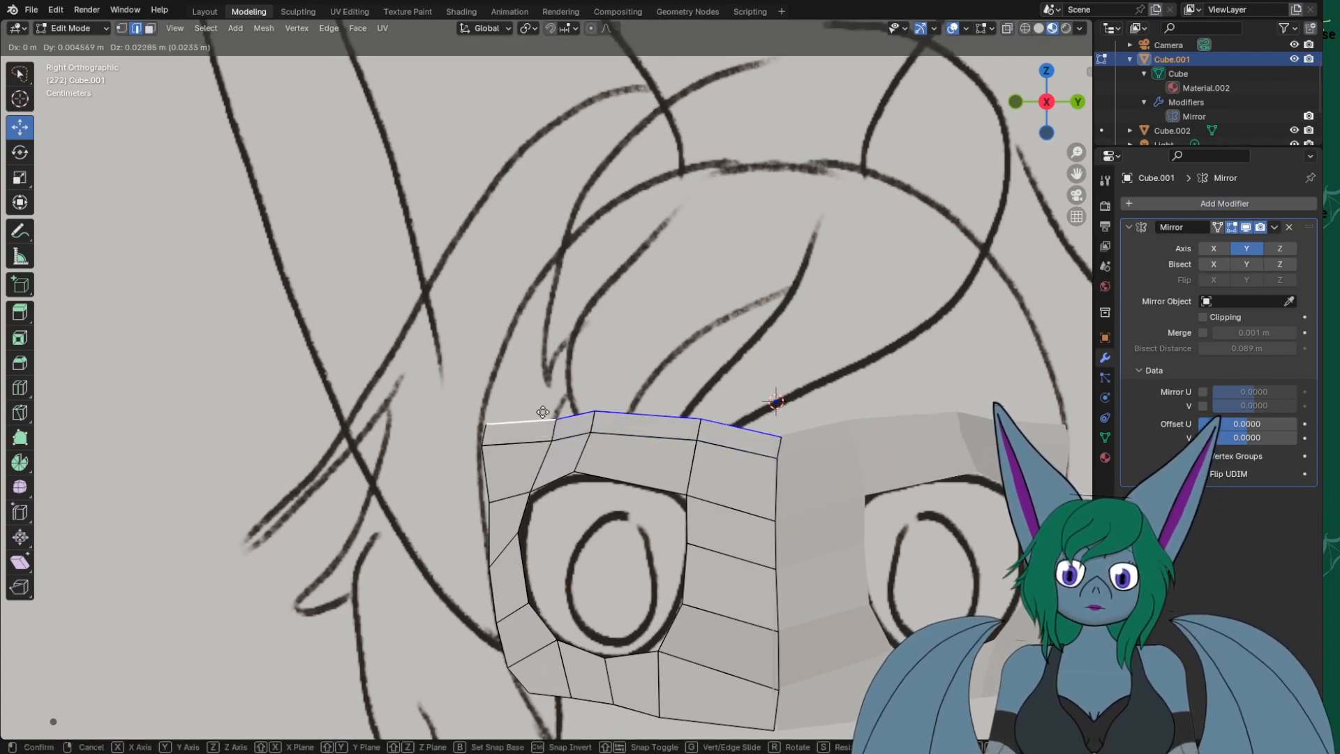
click(555, 365)
key(e)
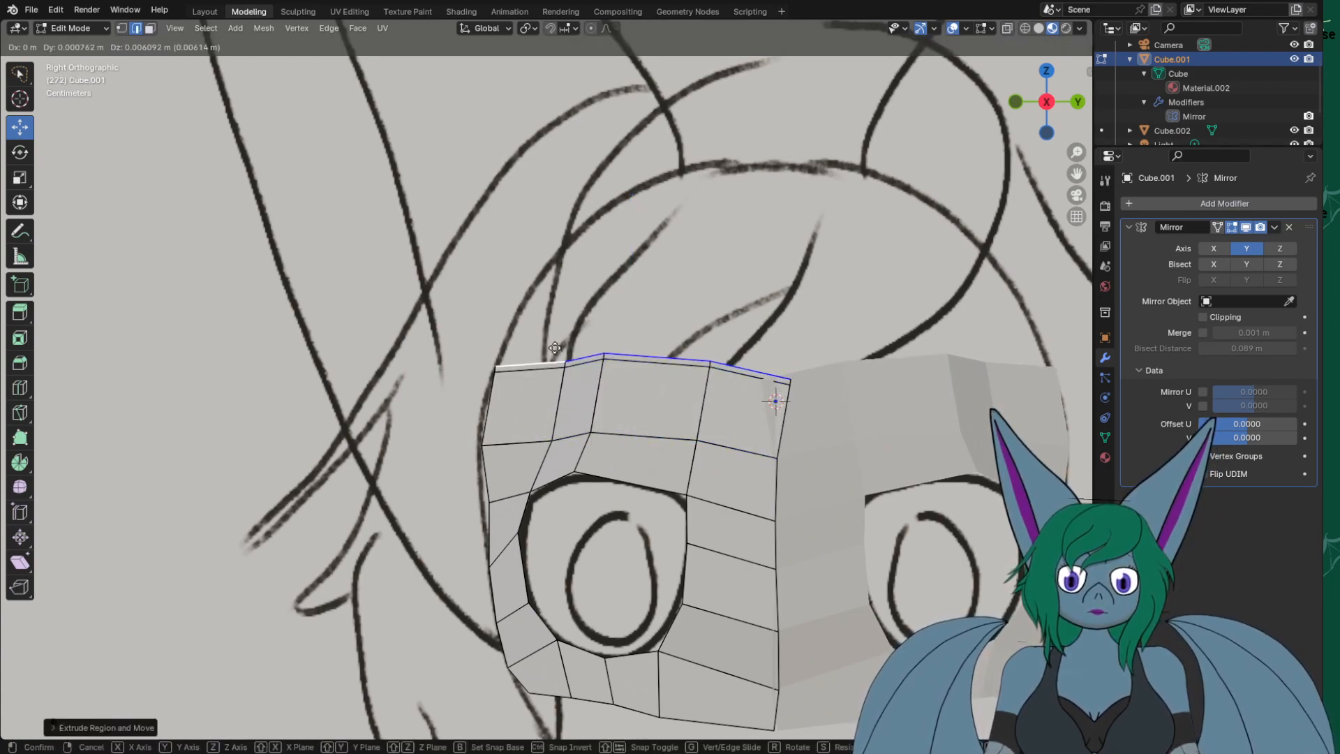
click(581, 282)
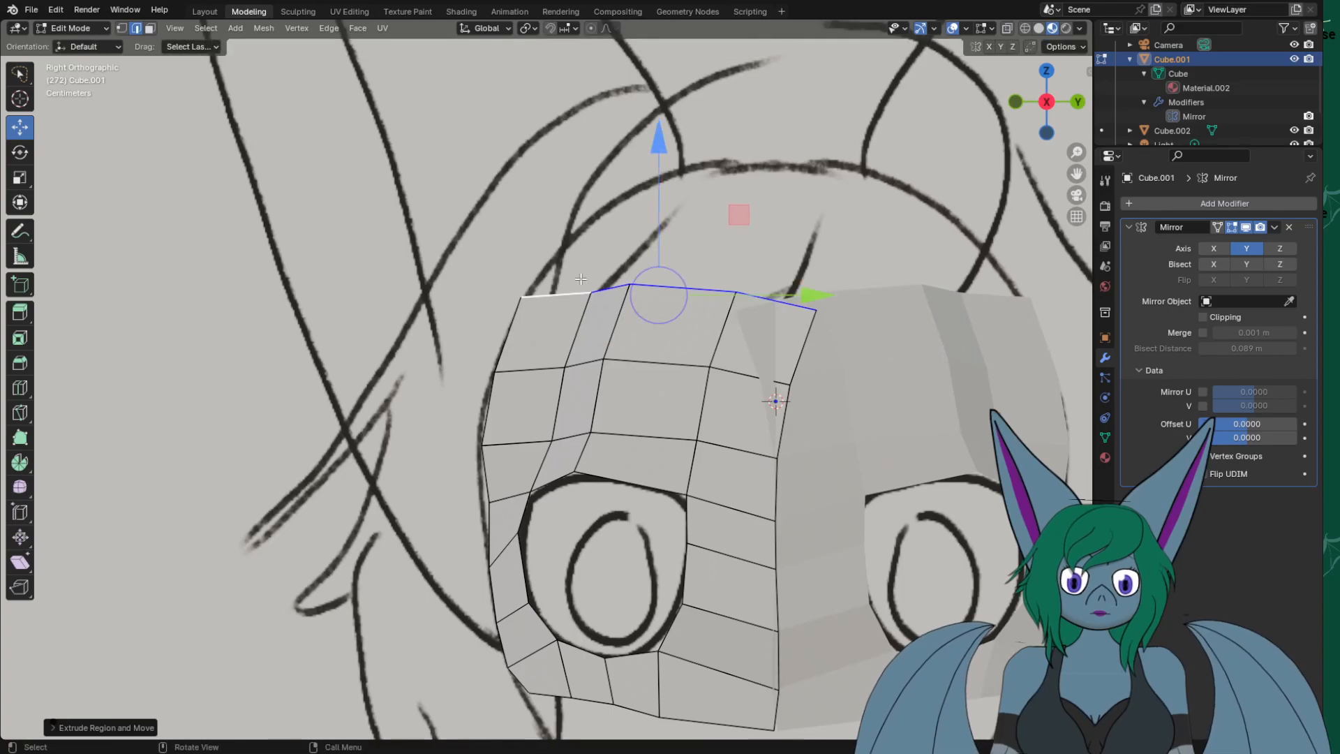
Move the newly extruded top row of forehead edges backward along X.
mouse_move(578, 324)
middle_down()
mouse_move(543, 382)
mouse_move(573, 395)
middle_up()
scroll(574, 395, down, 2)
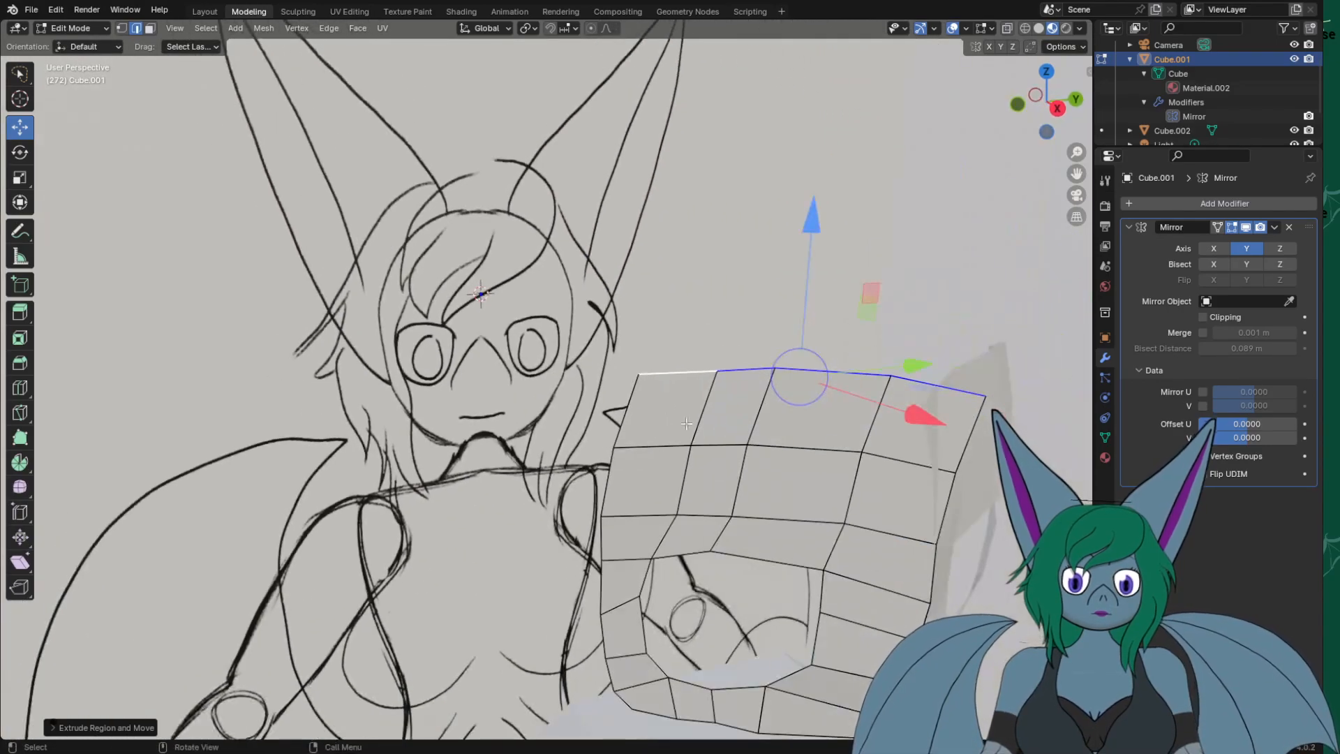
drag(911, 414, 837, 391)
Select the edge row above the brow and shift it slightly back along X to follow the side sketch.
drag(654, 449, 690, 437)
click(713, 441)
shift+click(654, 447)
shift+click(812, 447)
middle_drag(892, 448, 741, 487)
key(KP_1)
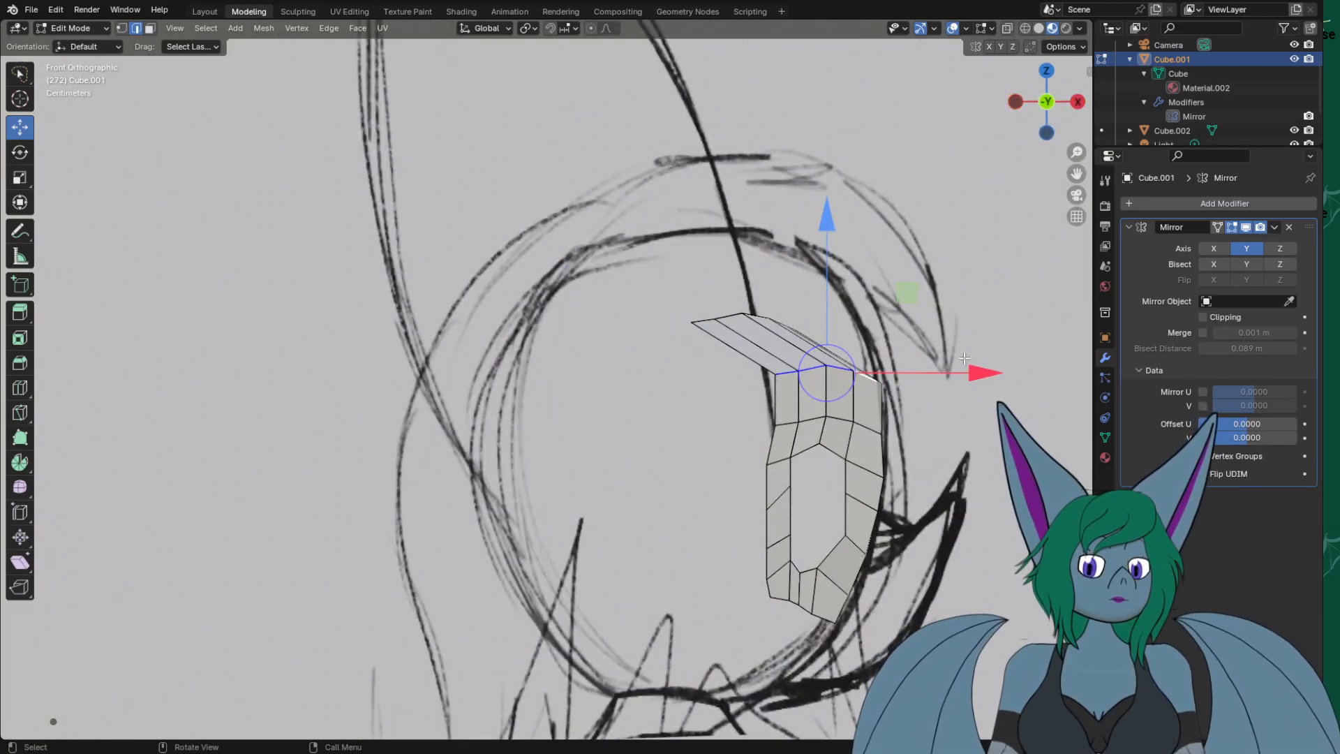
key(alt+a)
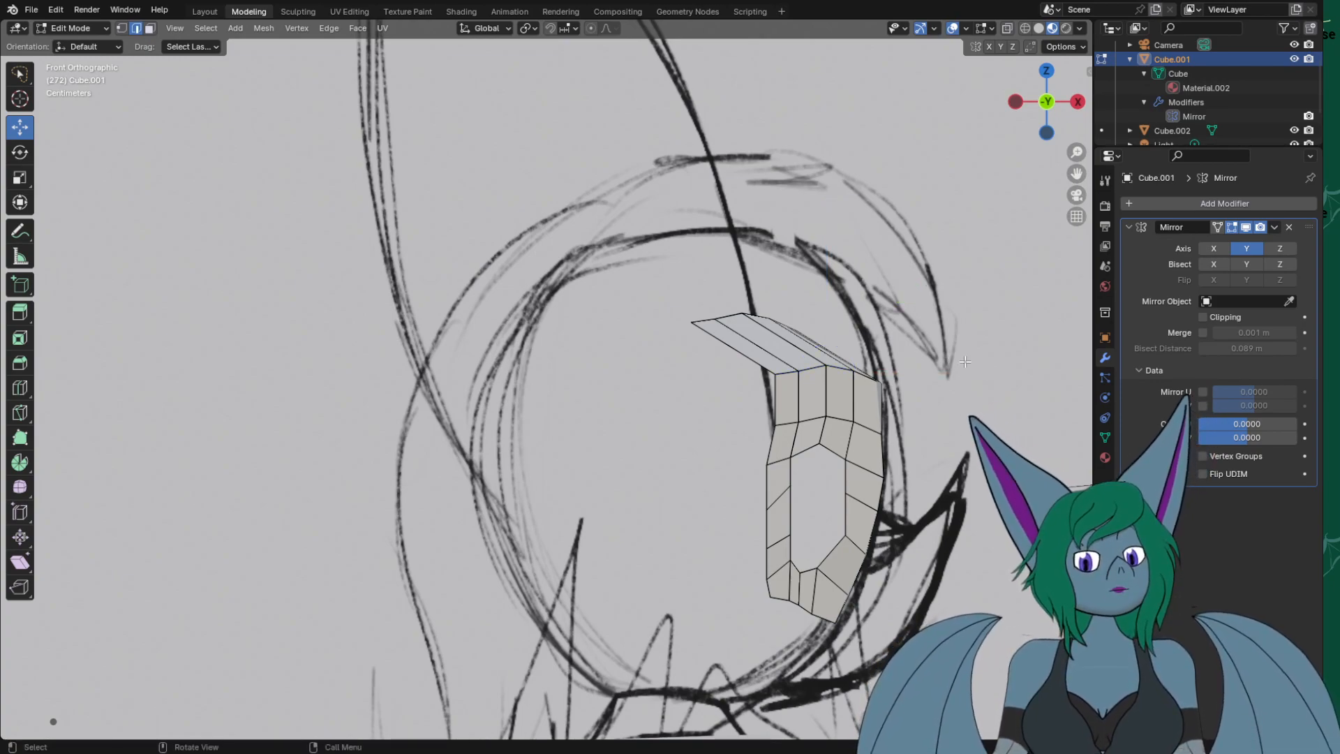
key(ctrl+z)
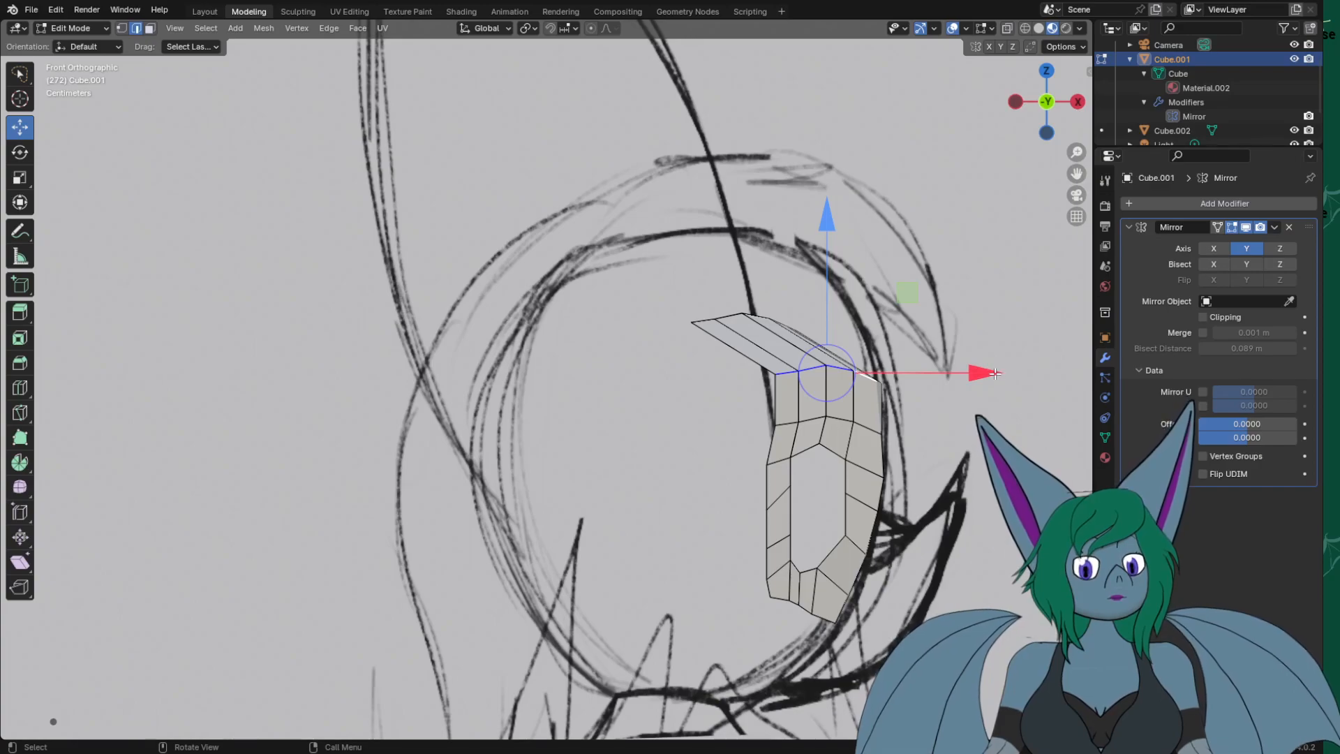
drag(976, 373, 969, 373)
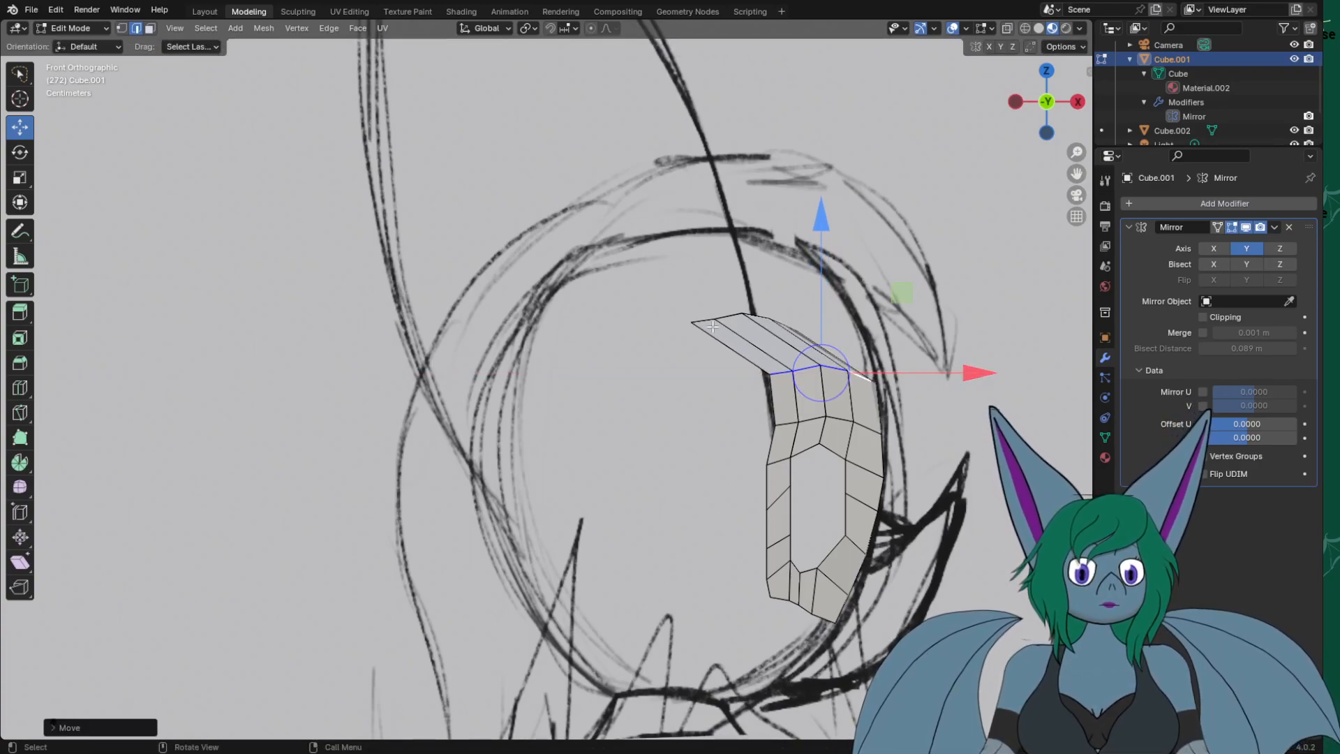
Select the full top row of forehead edges and move it forward along X onto the side sketch's head outline.
ctrl+click(735, 306)
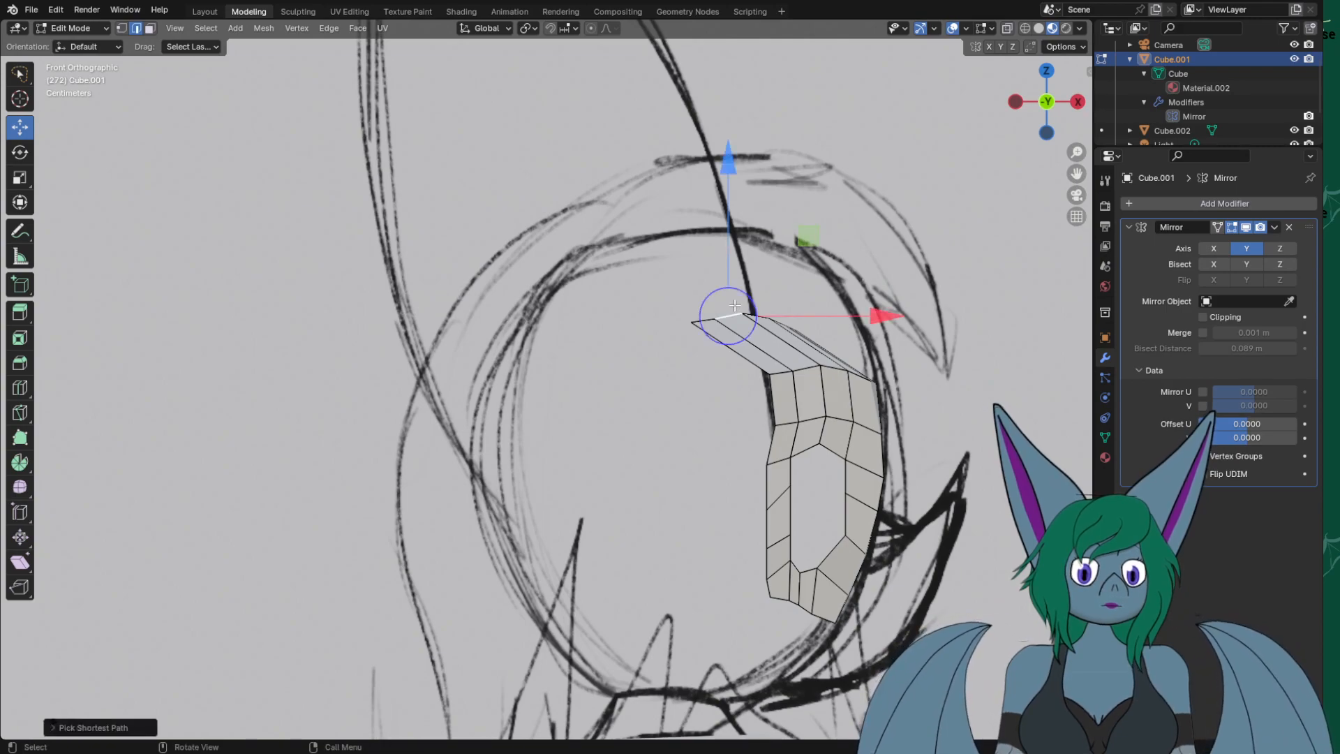
click(700, 313)
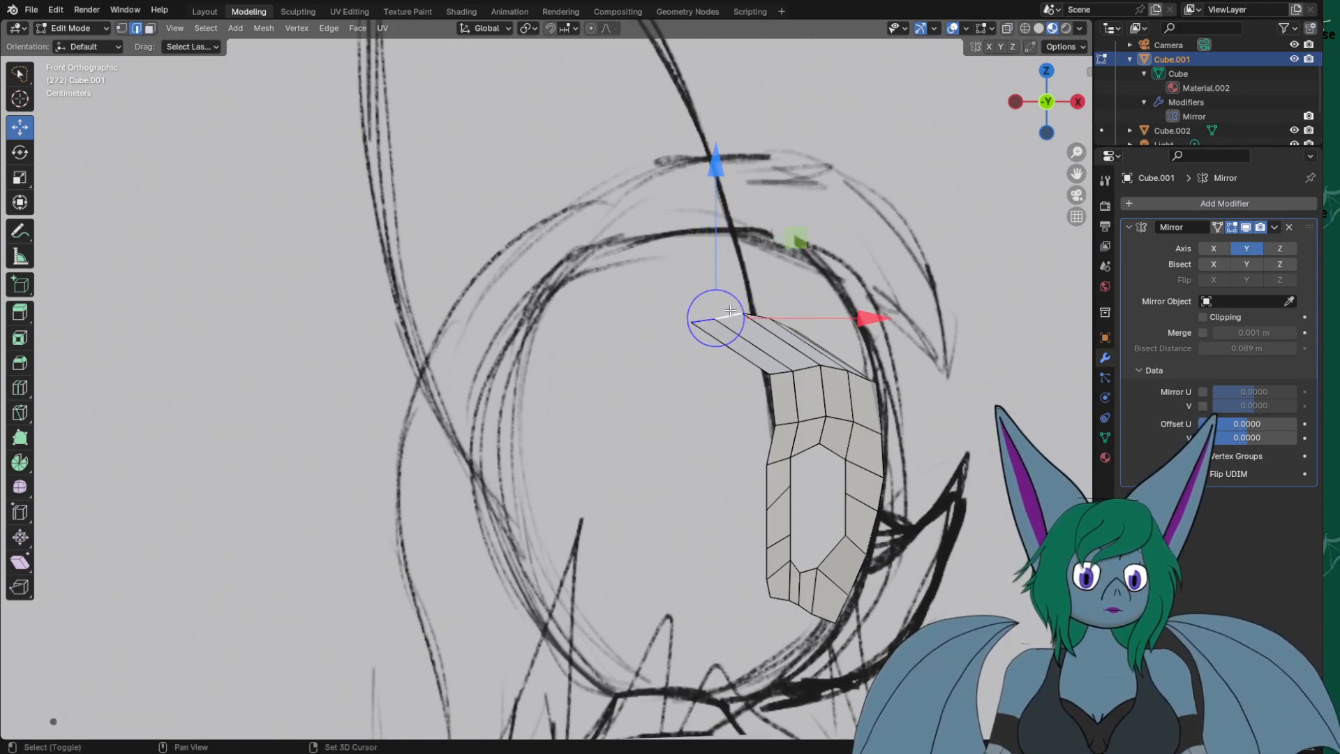
middle_drag(800, 295, 930, 327)
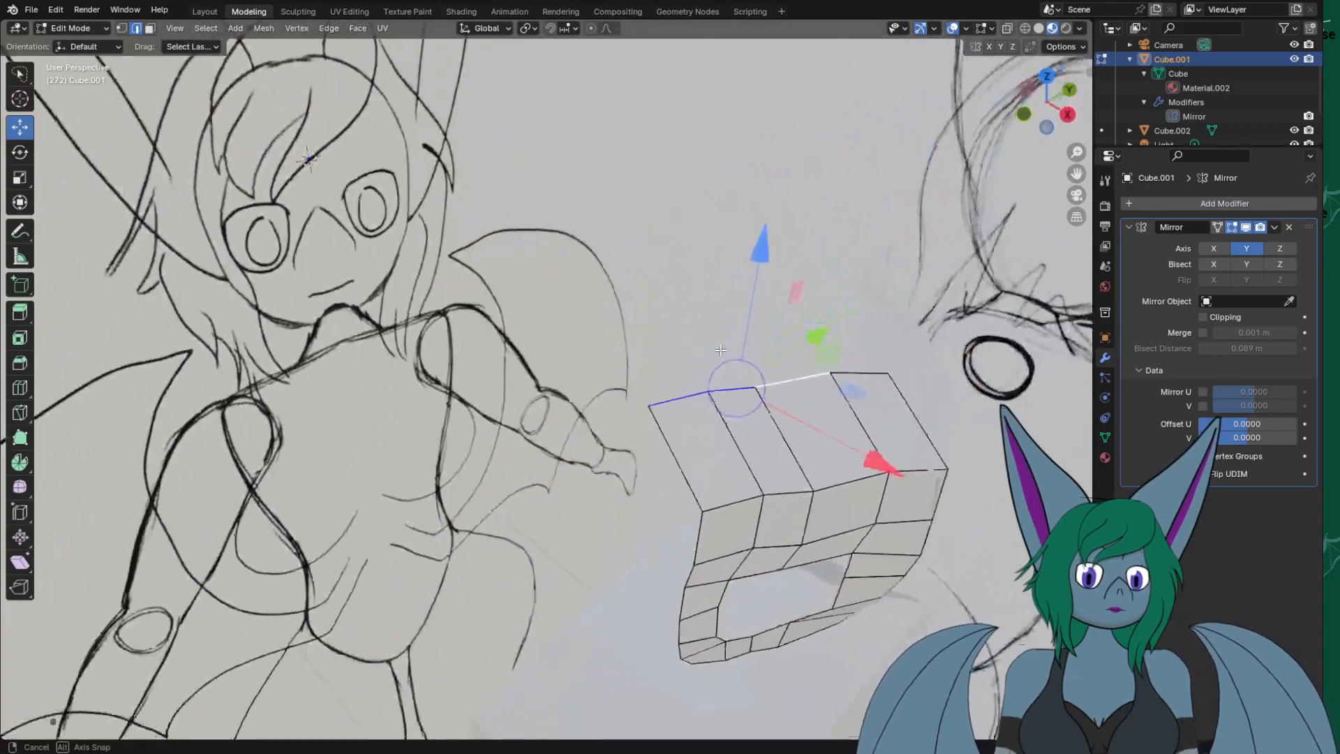
shift+click(867, 374)
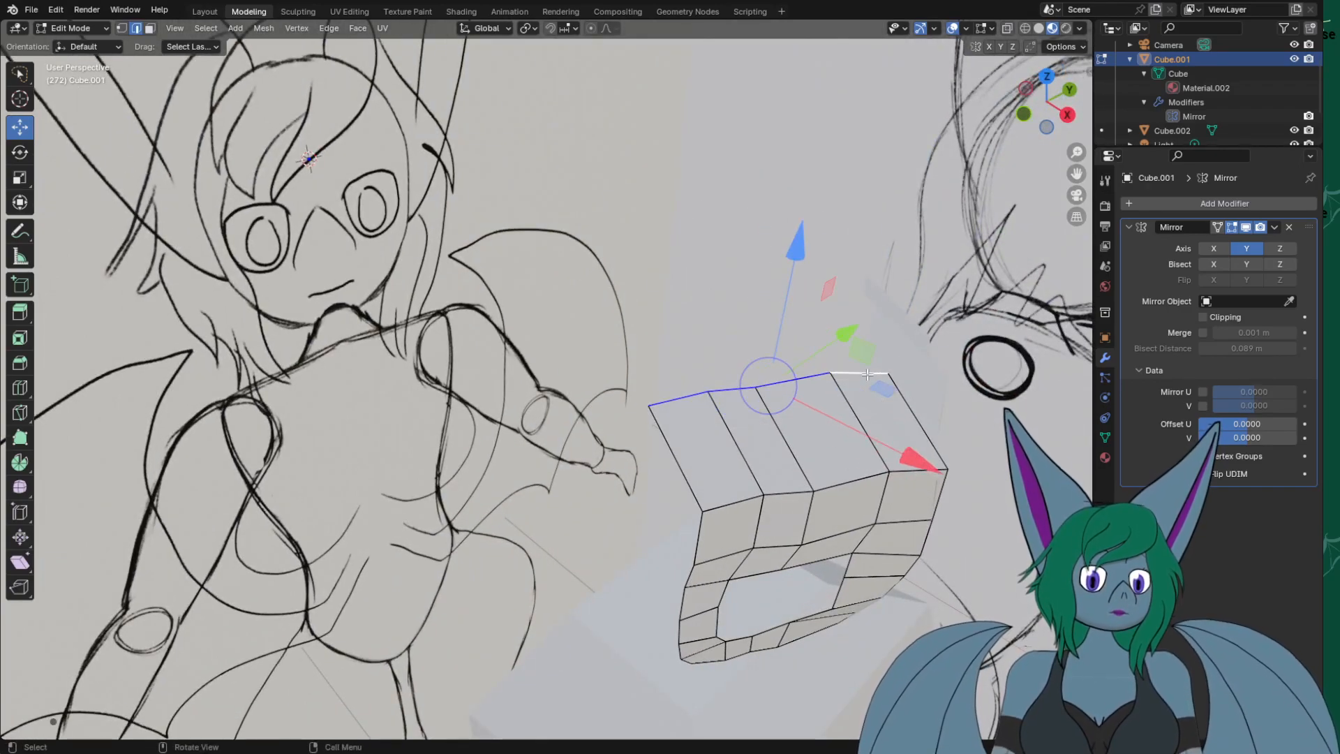
key(KP_1)
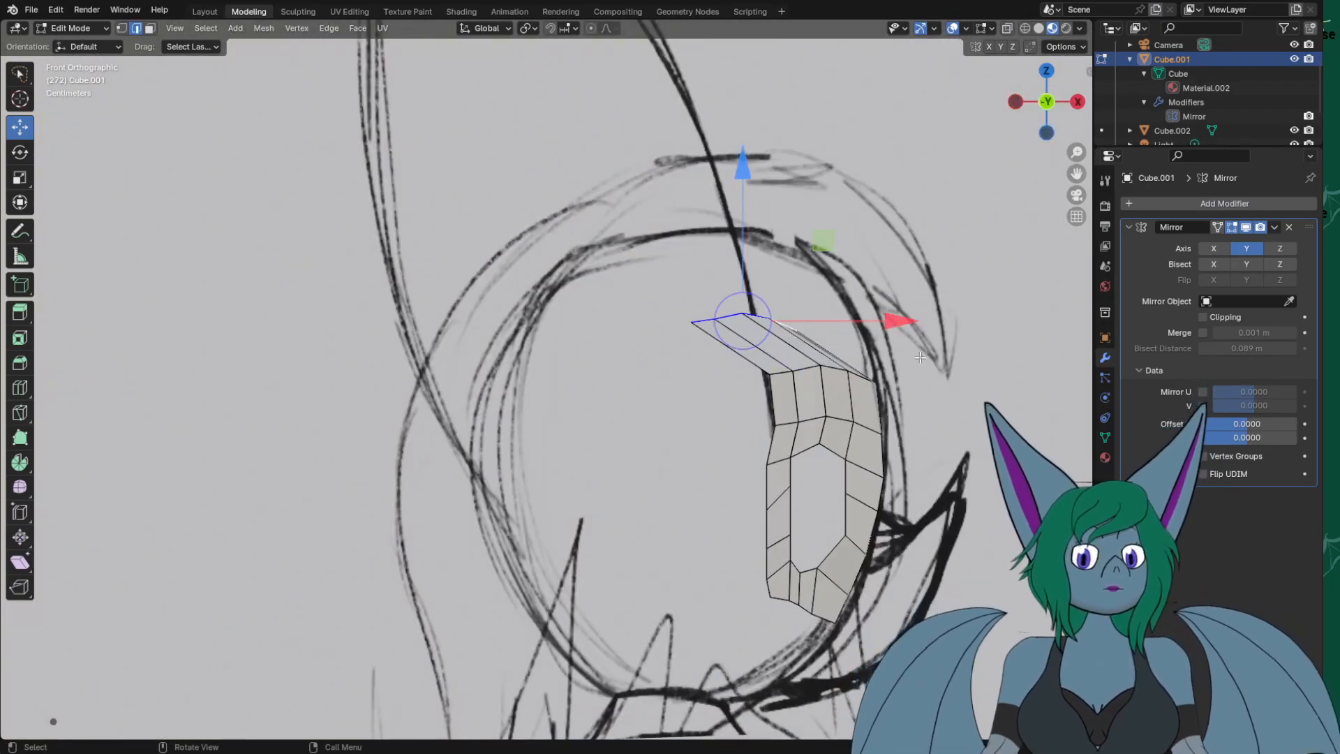
drag(900, 321, 949, 319)
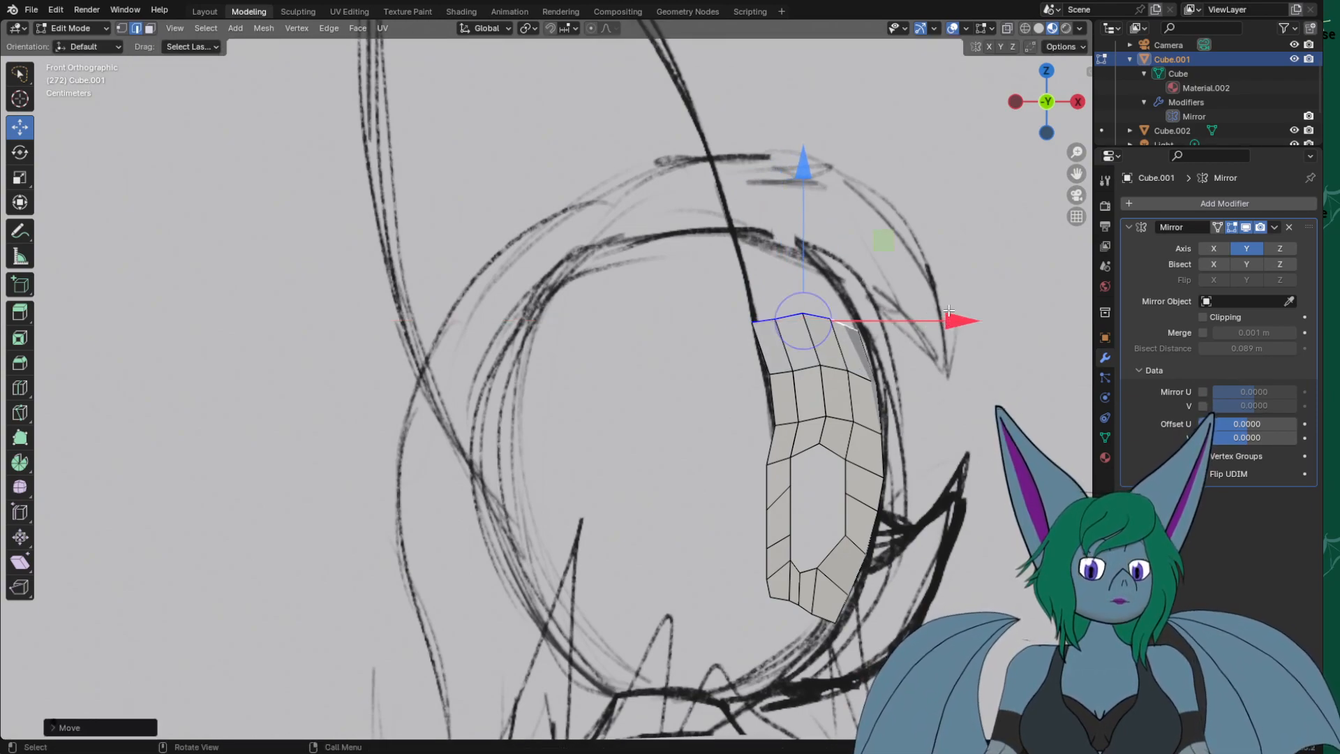
Extrude the top forehead row twice along the side sketch's head curve and narrow the last row along X.
key(e)
click(937, 273)
key(e)
click(873, 221)
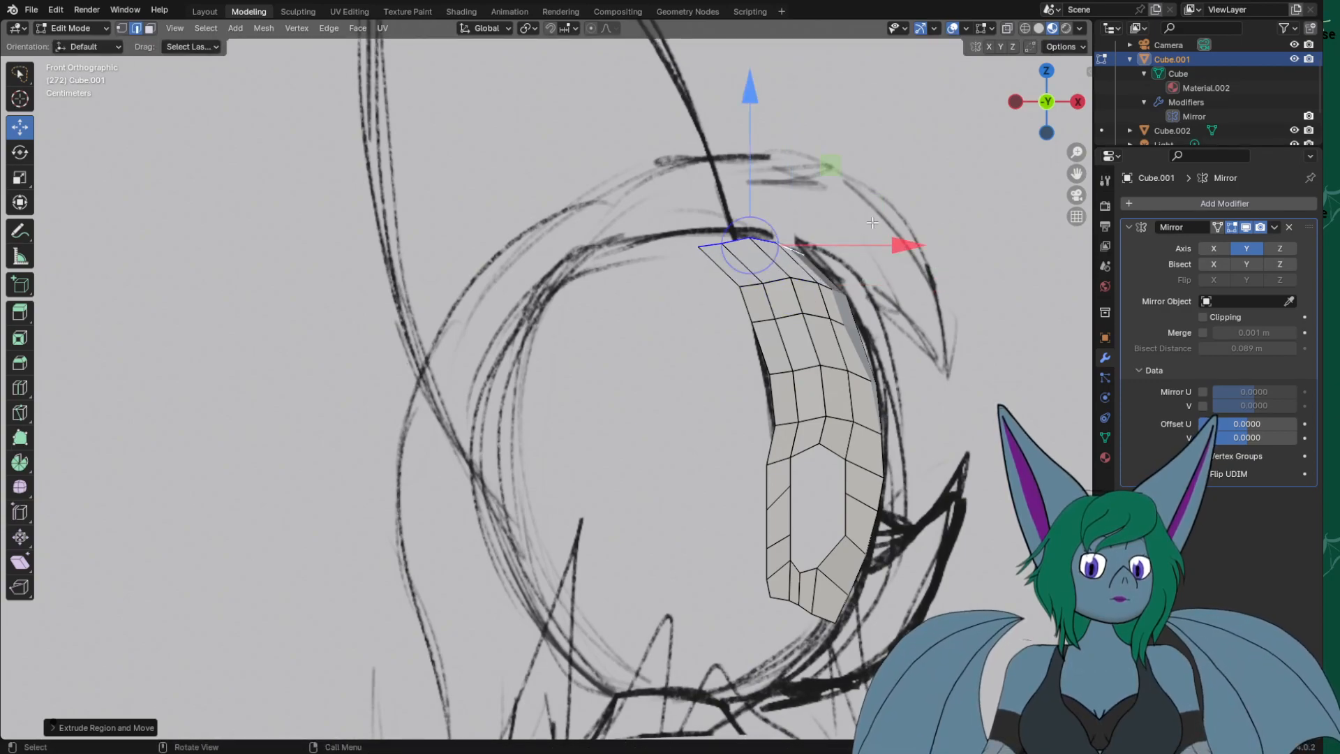
key(s)
key(x)
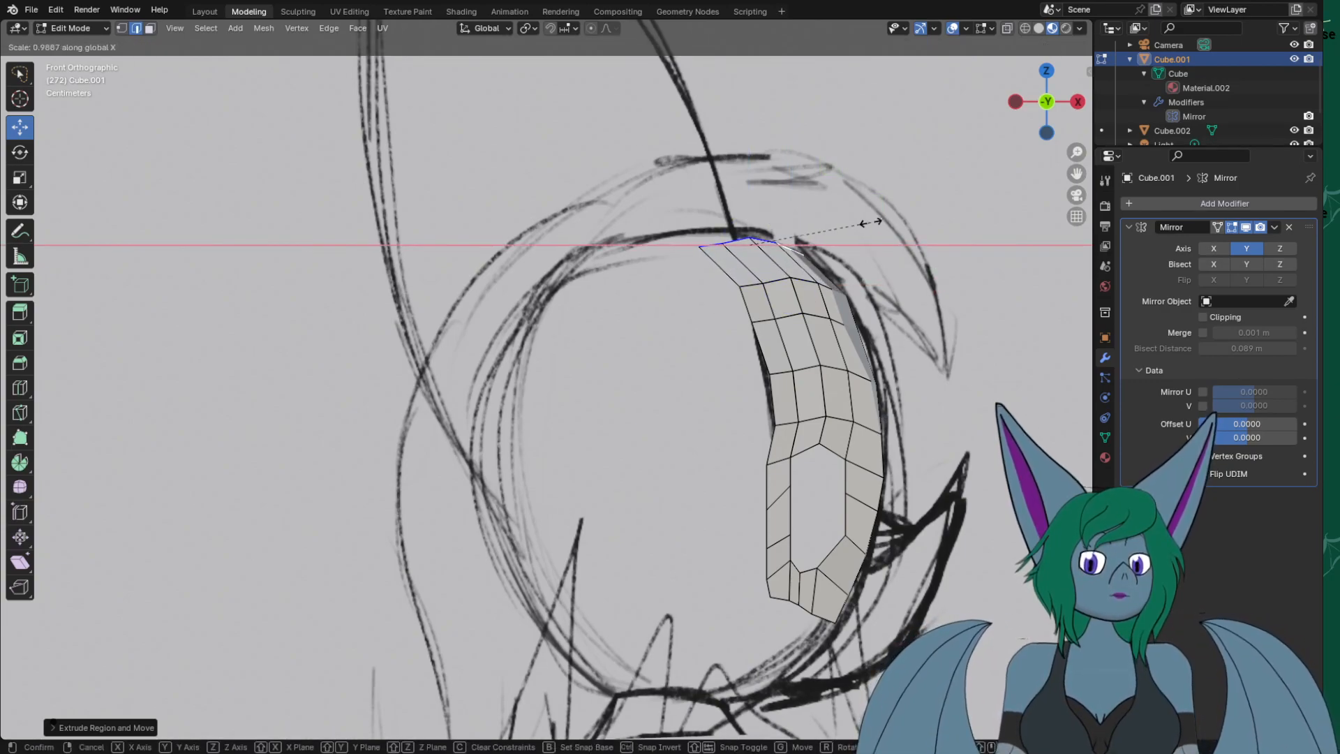
click(845, 231)
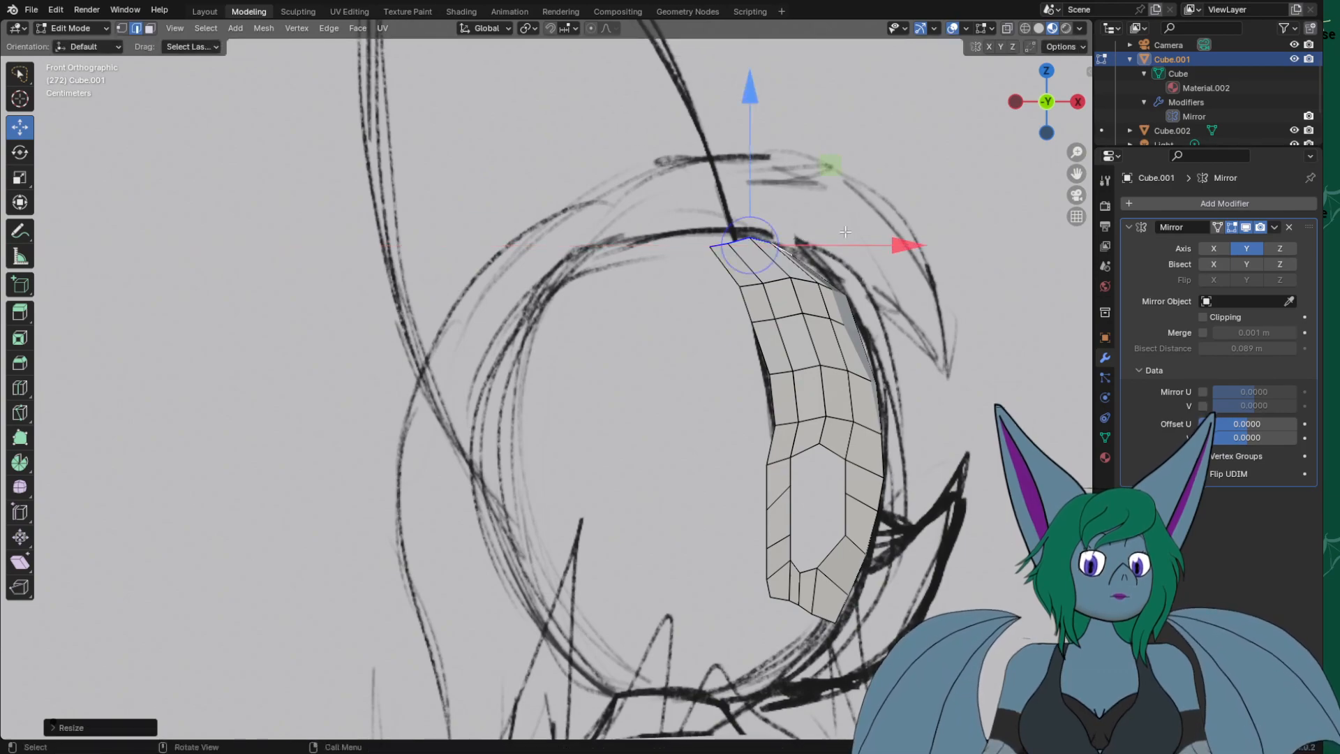
Extrude another row backward along the top of the head and scale it narrower along X.
key(e)
click(792, 228)
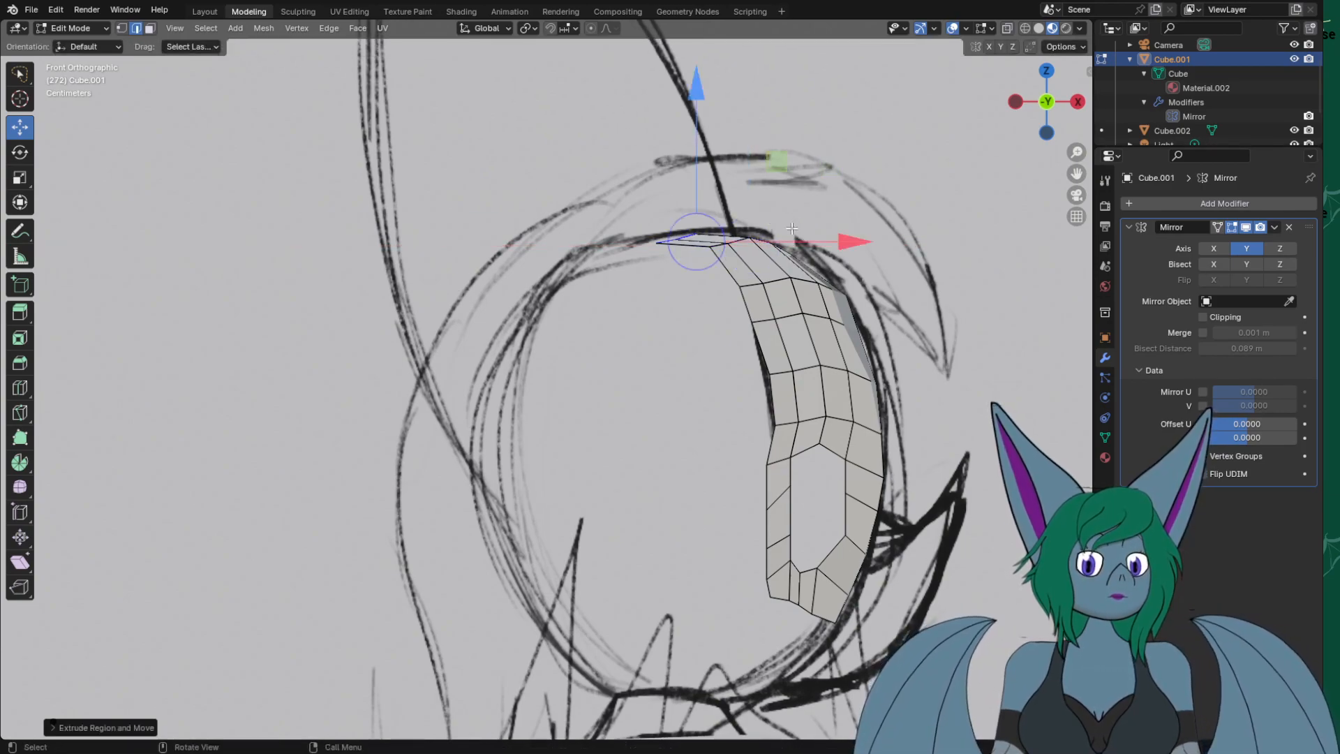
key(s)
key(x)
click(727, 234)
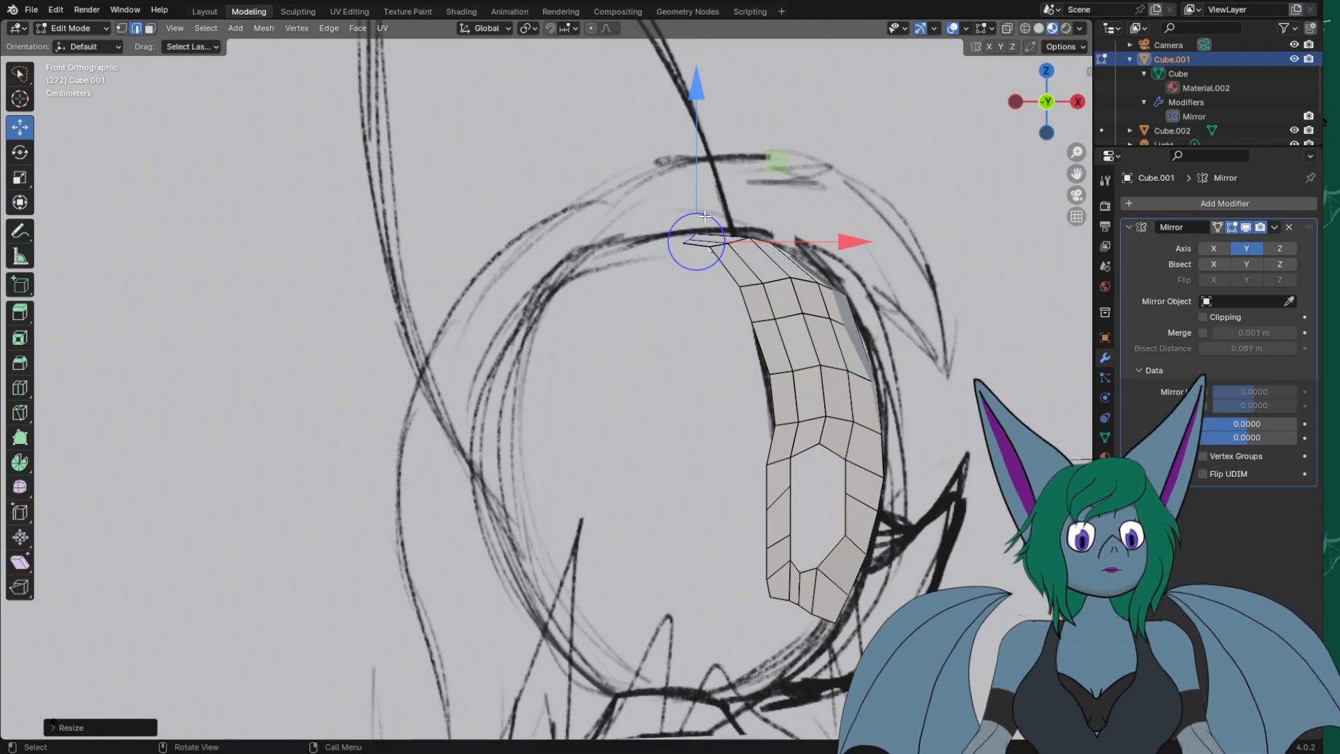
Extrude two more rows backward over the crown, following the side sketch's skull outline.
key(e)
click(627, 224)
key(e)
click(576, 280)
mouse_move(576, 279)
middle_down()
mouse_move(442, 282)
mouse_move(429, 311)
mouse_move(562, 465)
middle_up()
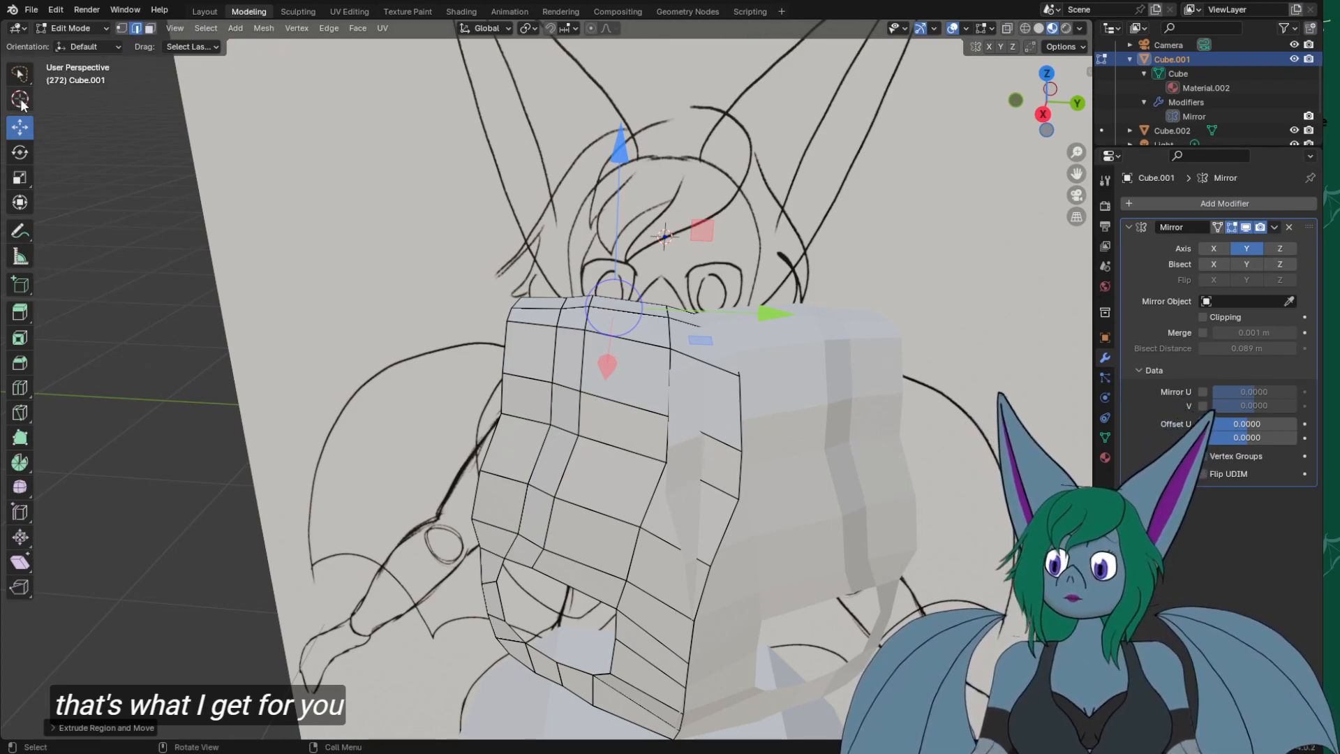
Switch to the 3D Cursor tool and place the cursor at the upper outer corner of the head mesh.
click(20, 99)
drag(382, 173, 521, 325)
key(x)
key(x)
middle_drag(716, 333, 704, 261)
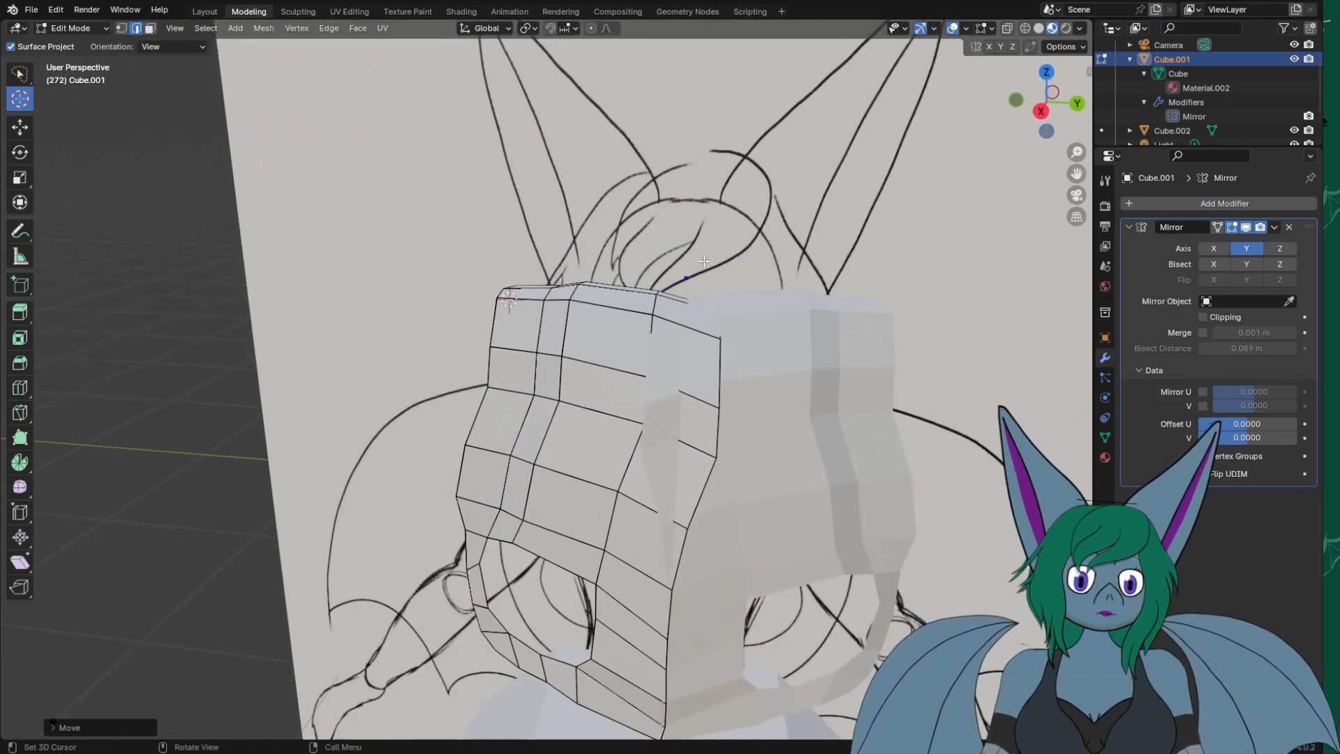
Reposition the 3D cursor along the face's centre line, ending at the mask's lower centre corner.
key(KP_1)
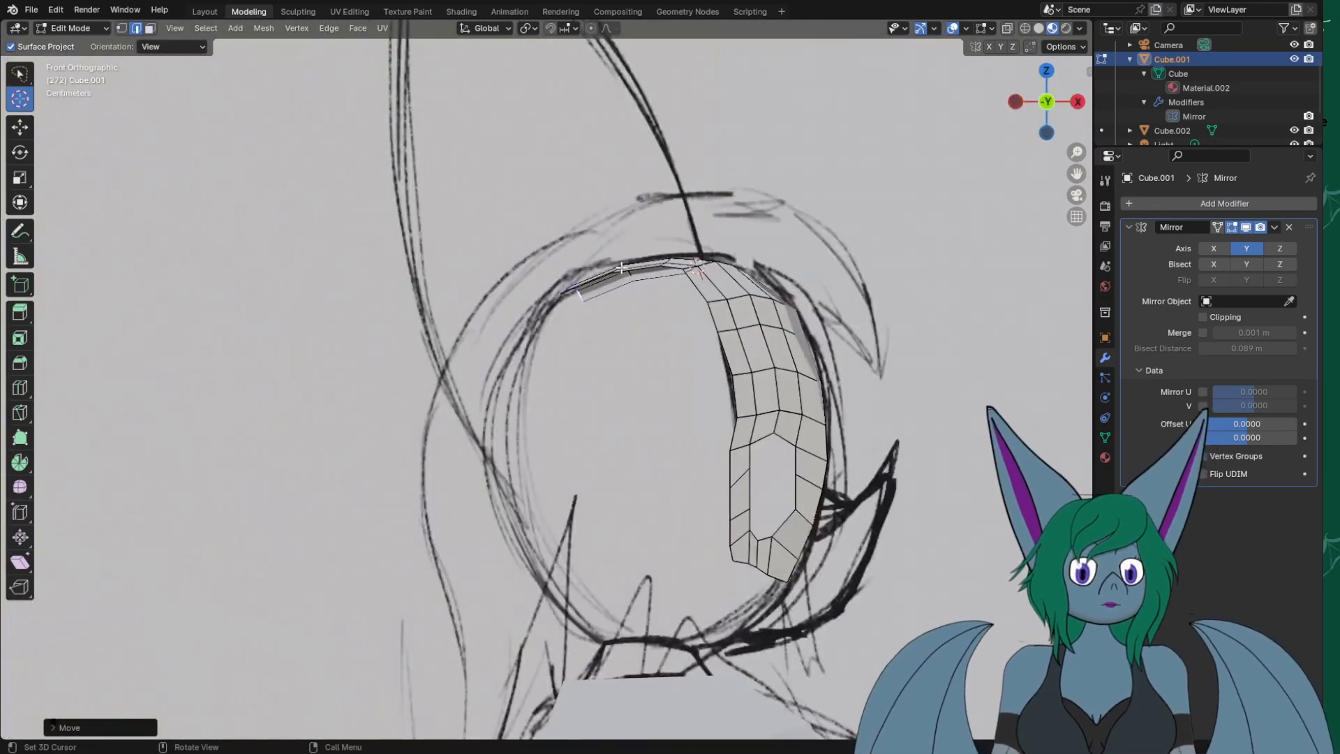
key(KP_3)
scroll(648, 286, up, 1)
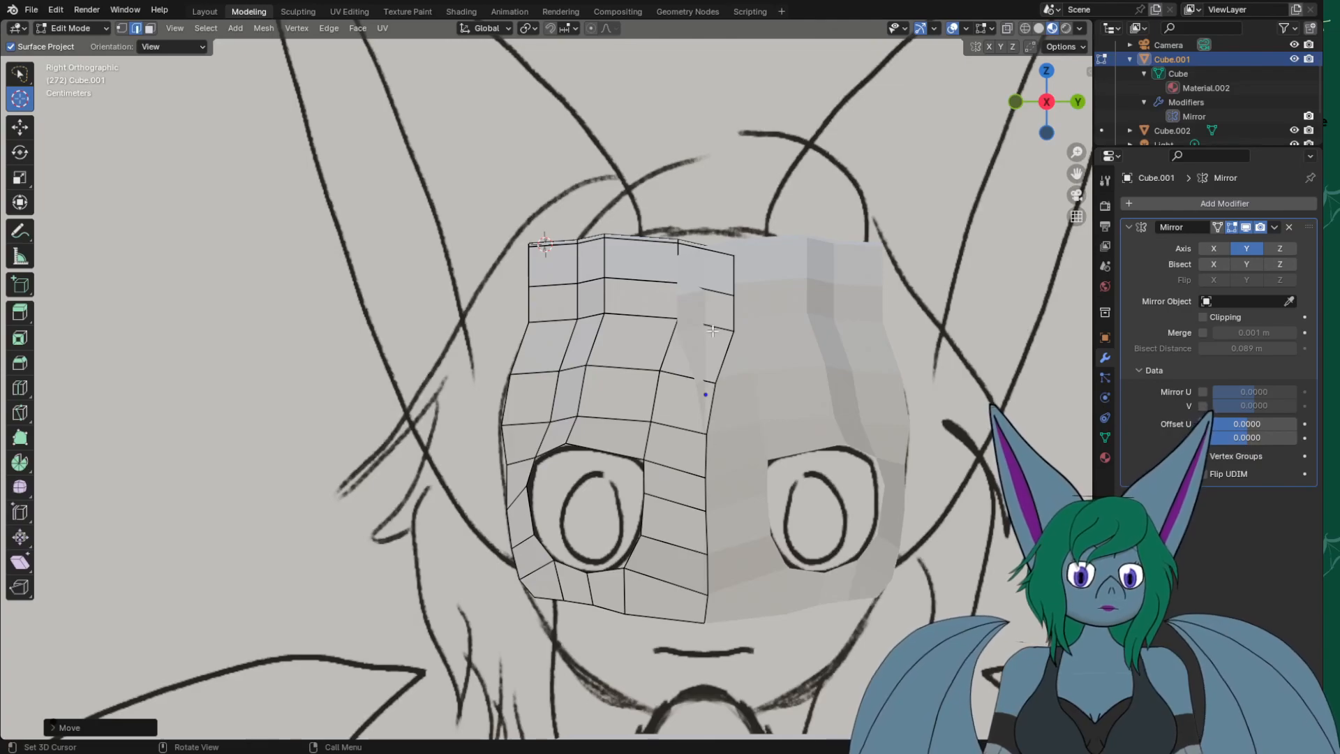
drag(545, 242, 704, 209)
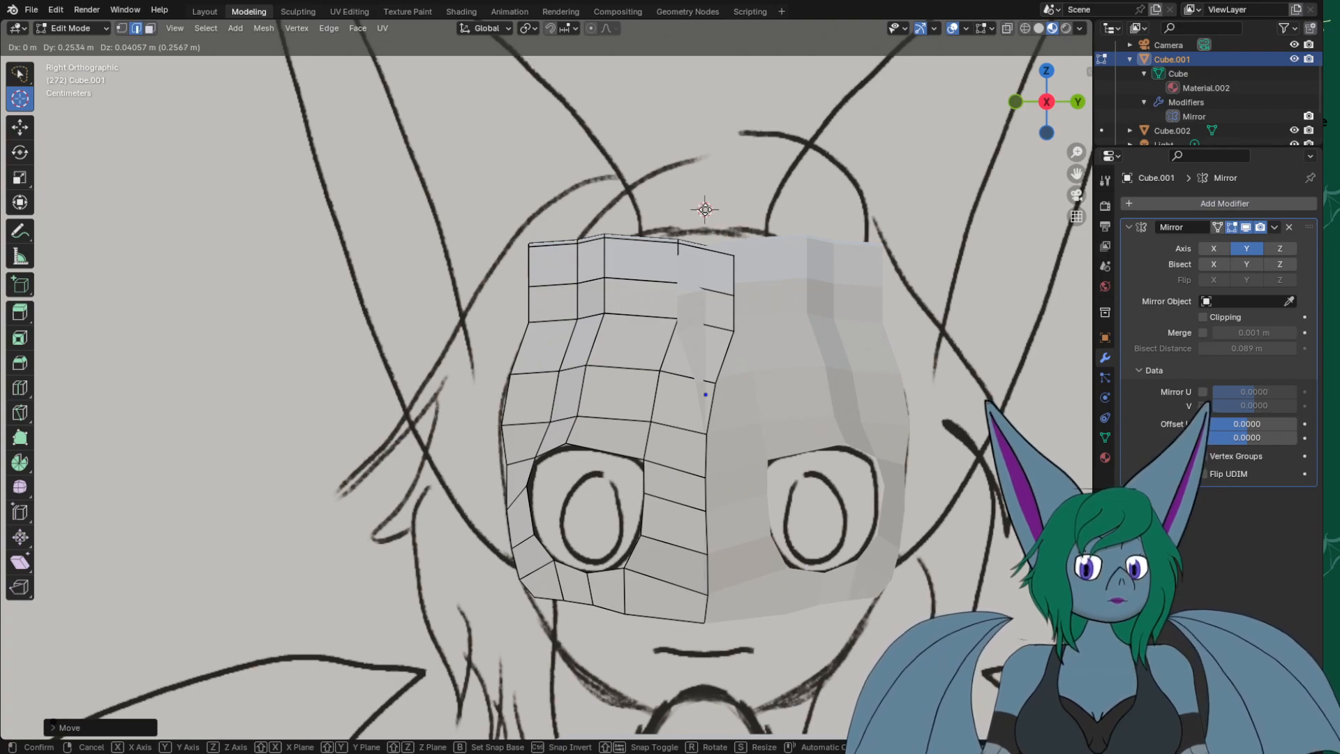
drag(704, 208, 709, 208)
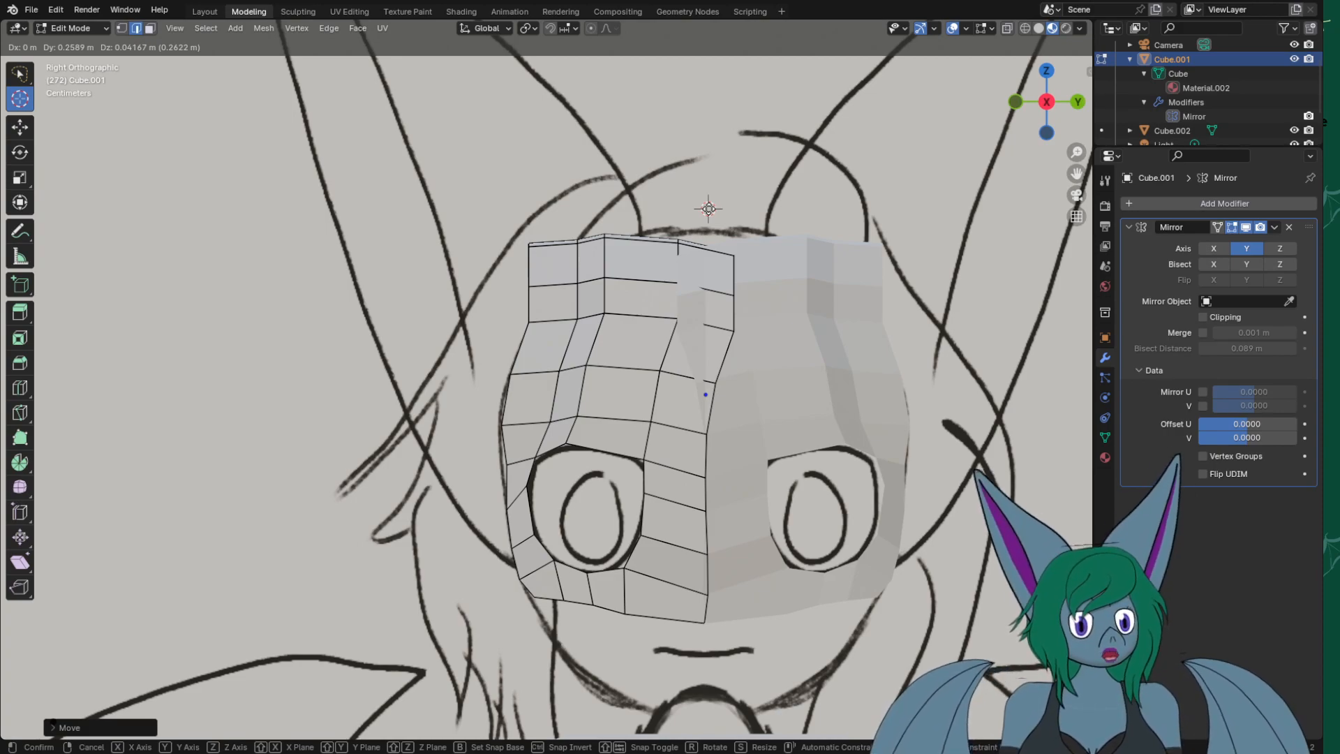
drag(709, 209, 705, 622)
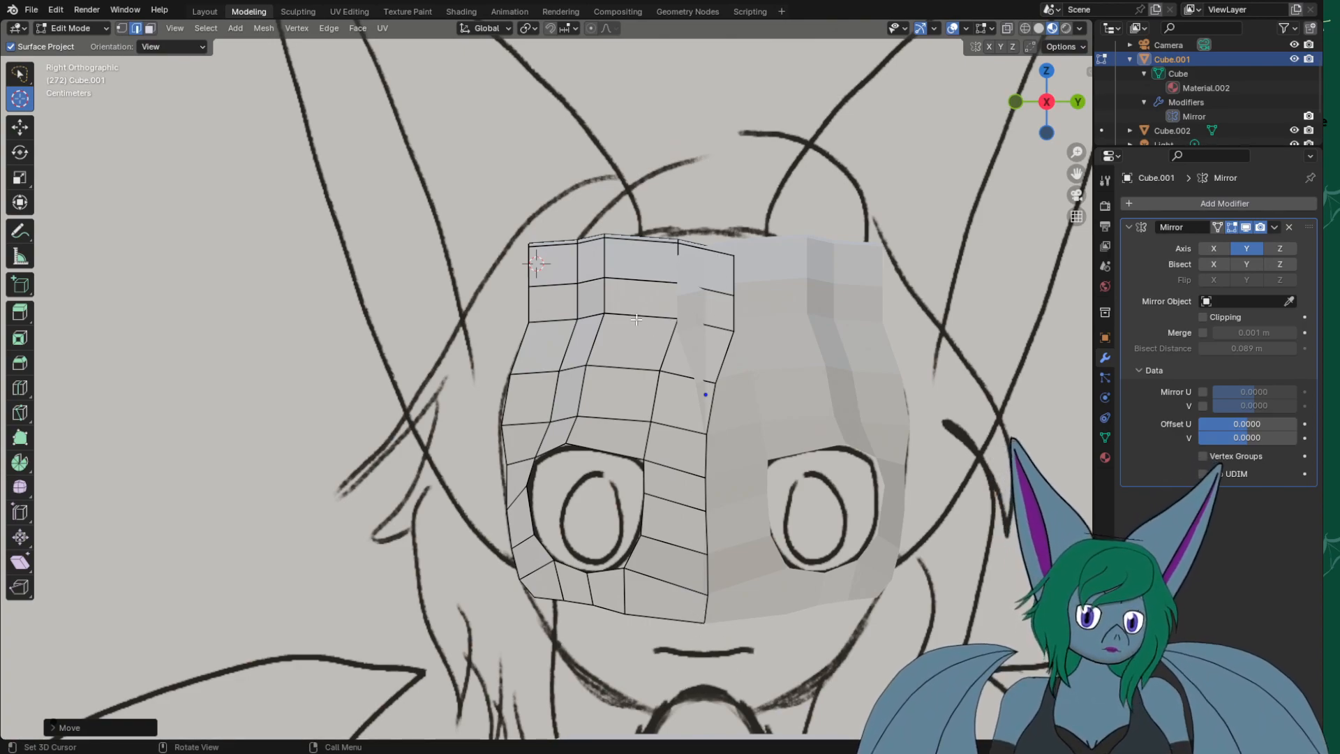
drag(536, 265, 707, 633)
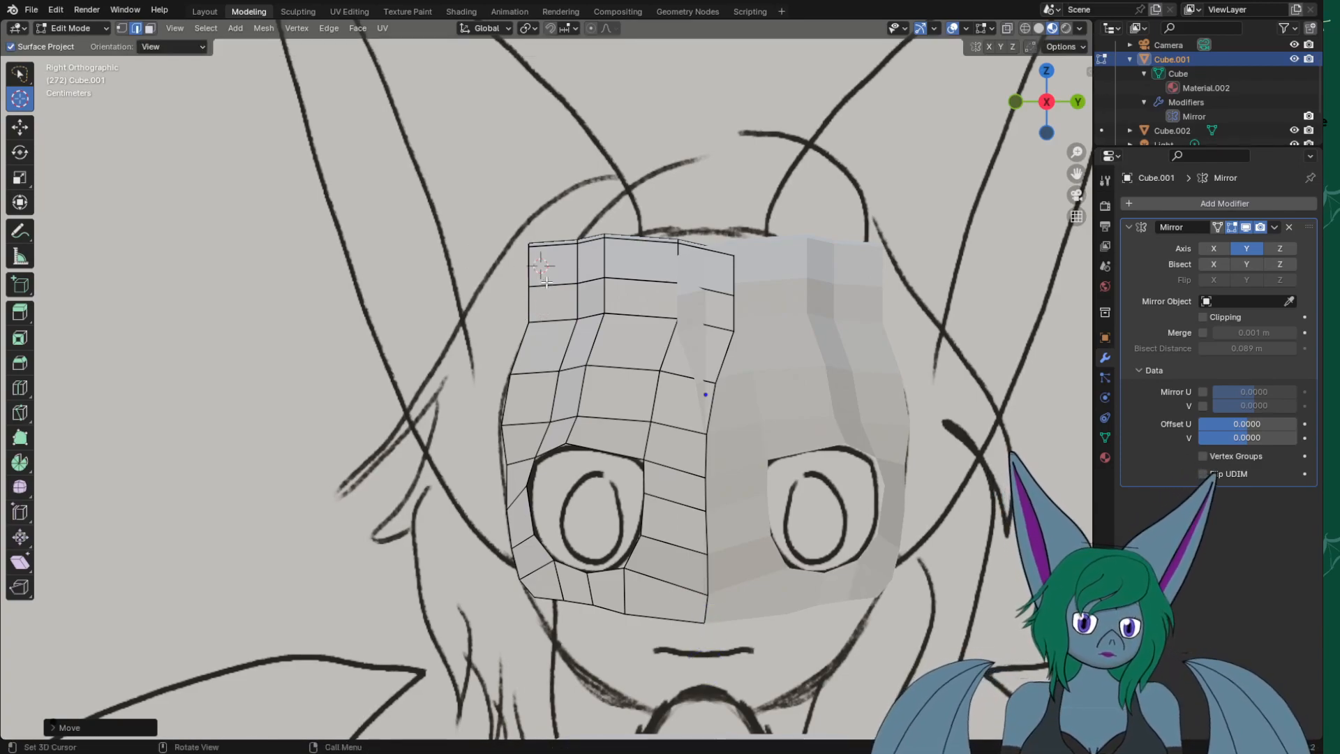
drag(539, 265, 701, 623)
scroll(757, 602, up, 1)
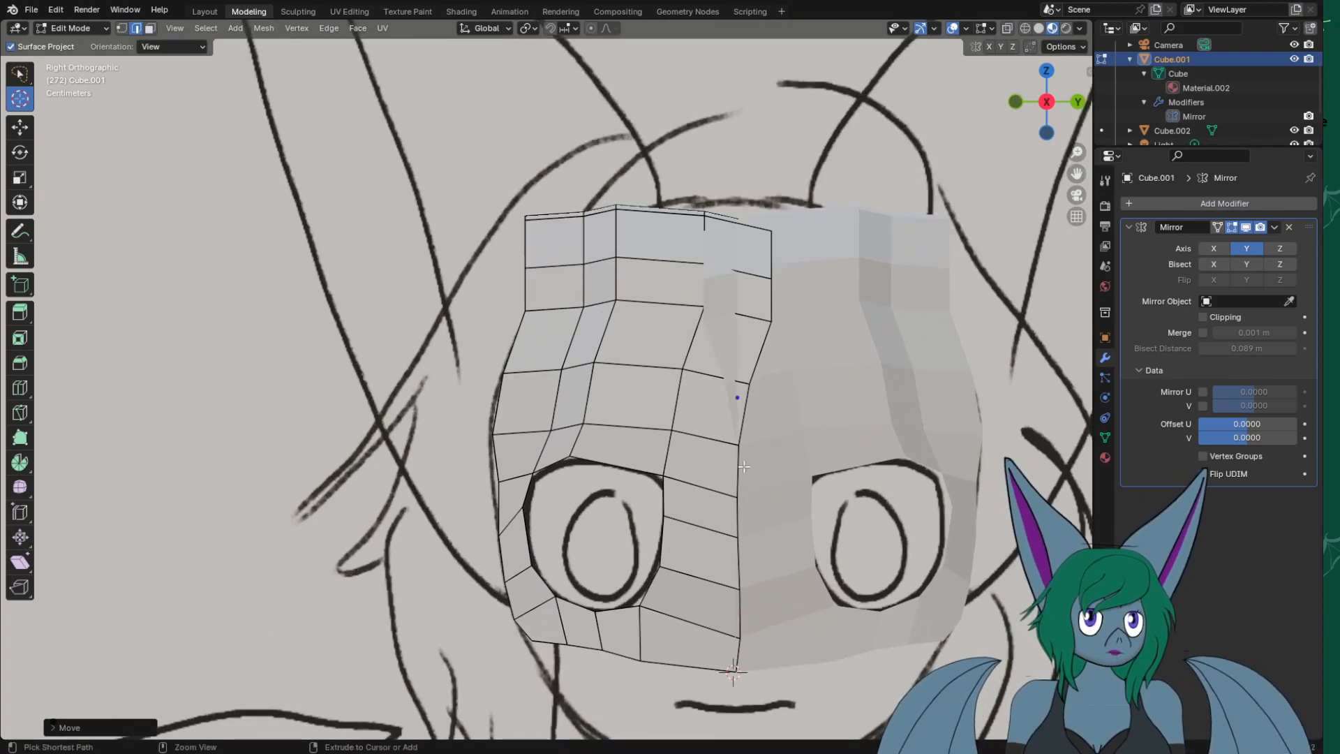
Align the 3D cursor with the mesh's origin point on the face's centre line.
drag(733, 671, 741, 399)
scroll(743, 397, up, 5)
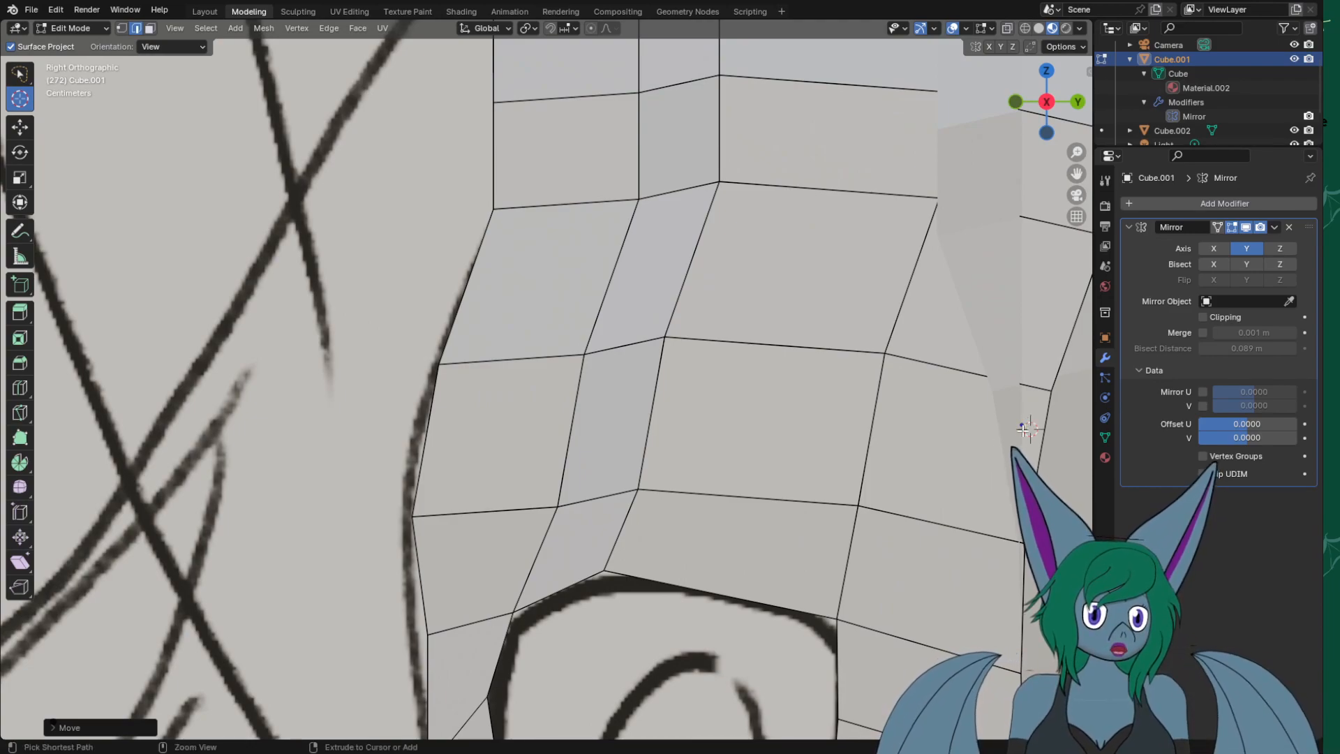
drag(1022, 427, 1018, 423)
scroll(1019, 424, down, 6)
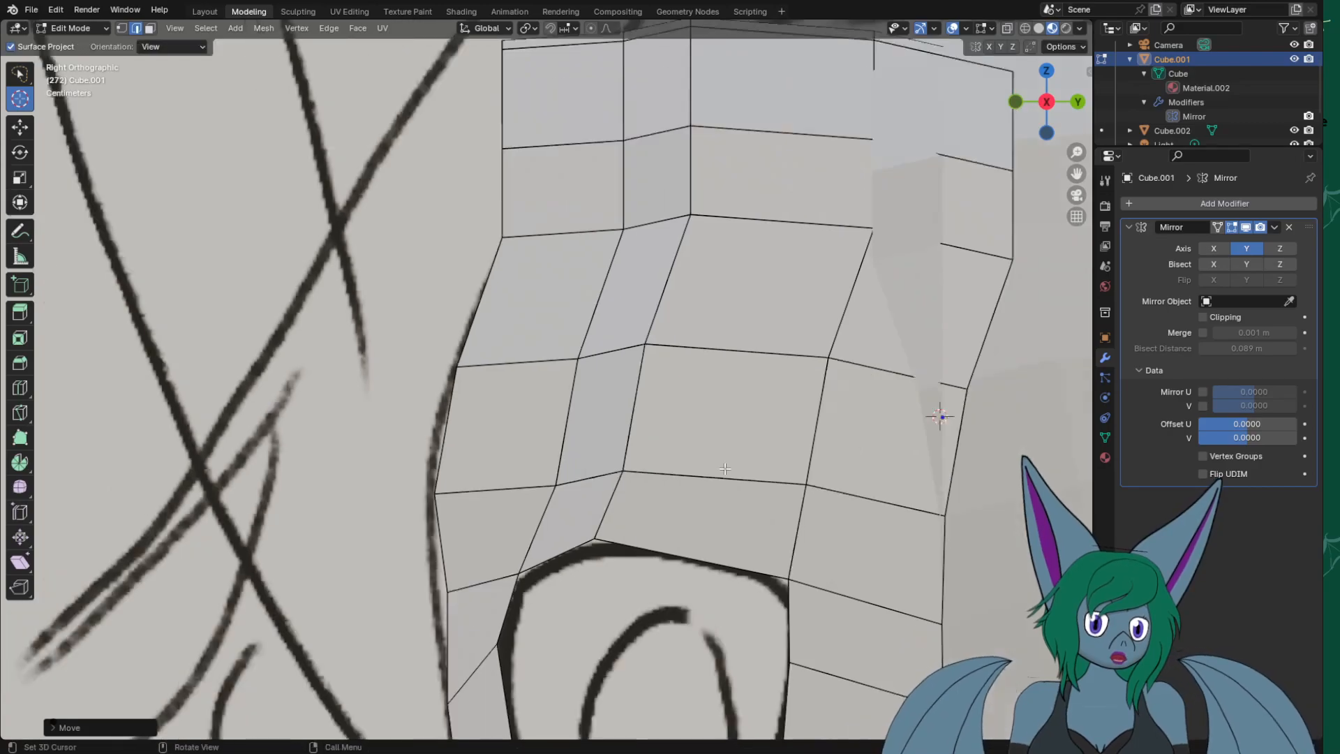
scroll(450, 600, up, 3)
scroll(450, 600, down, 3)
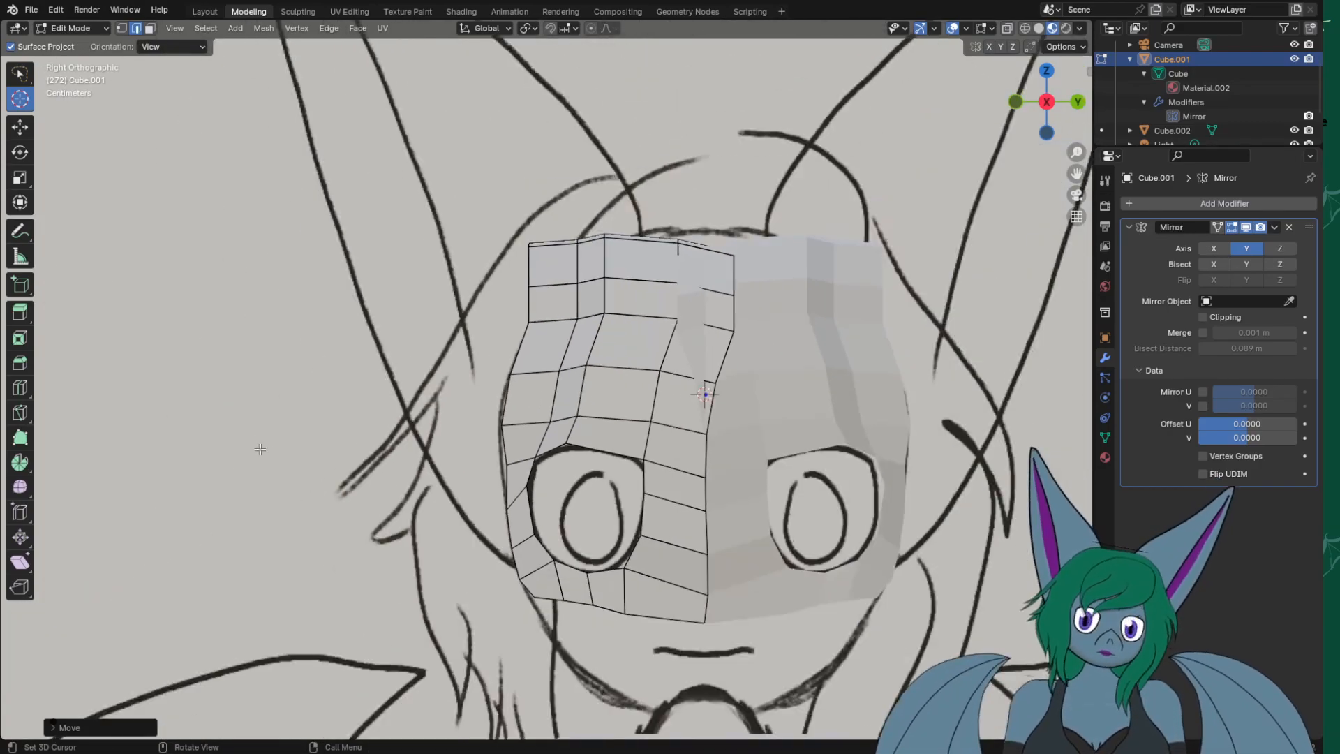
scroll(907, 574, up, 2)
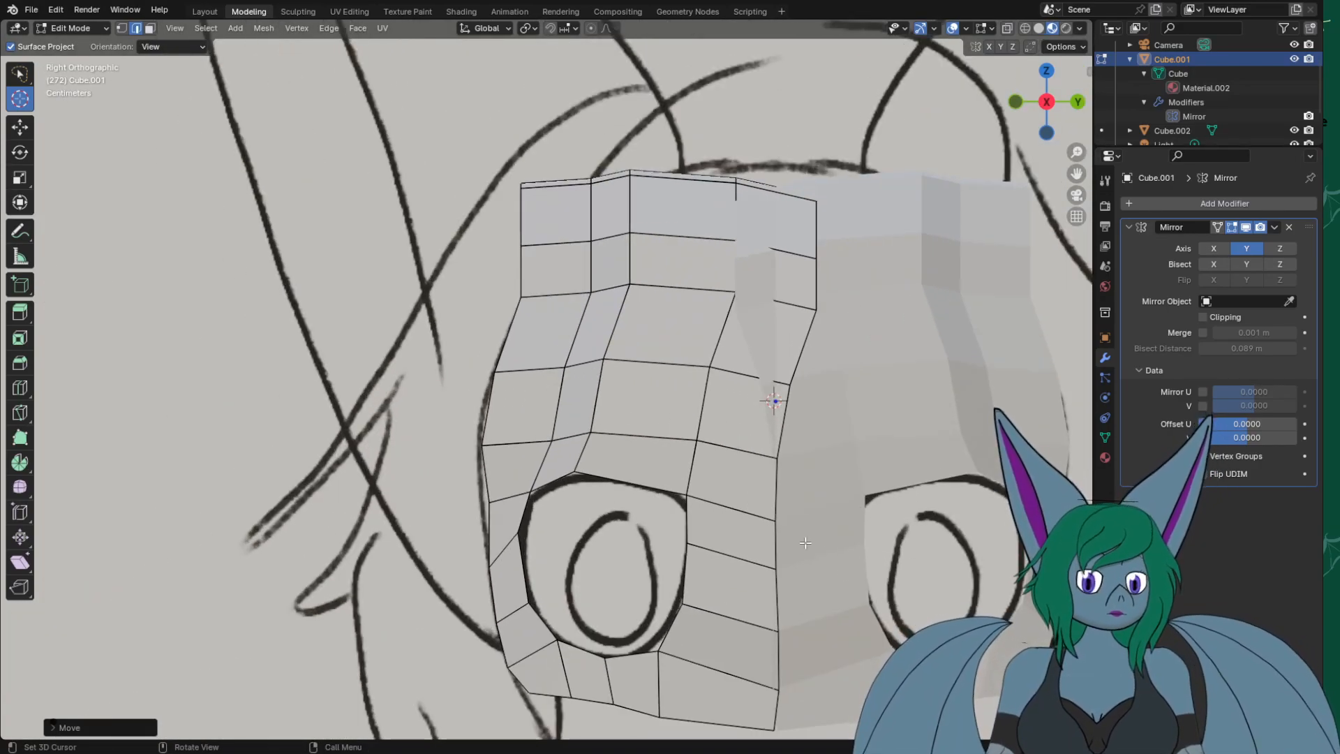
Select the centre edge at the nose bridge with the Move tool and open the edge operations for it.
right_click(776, 546)
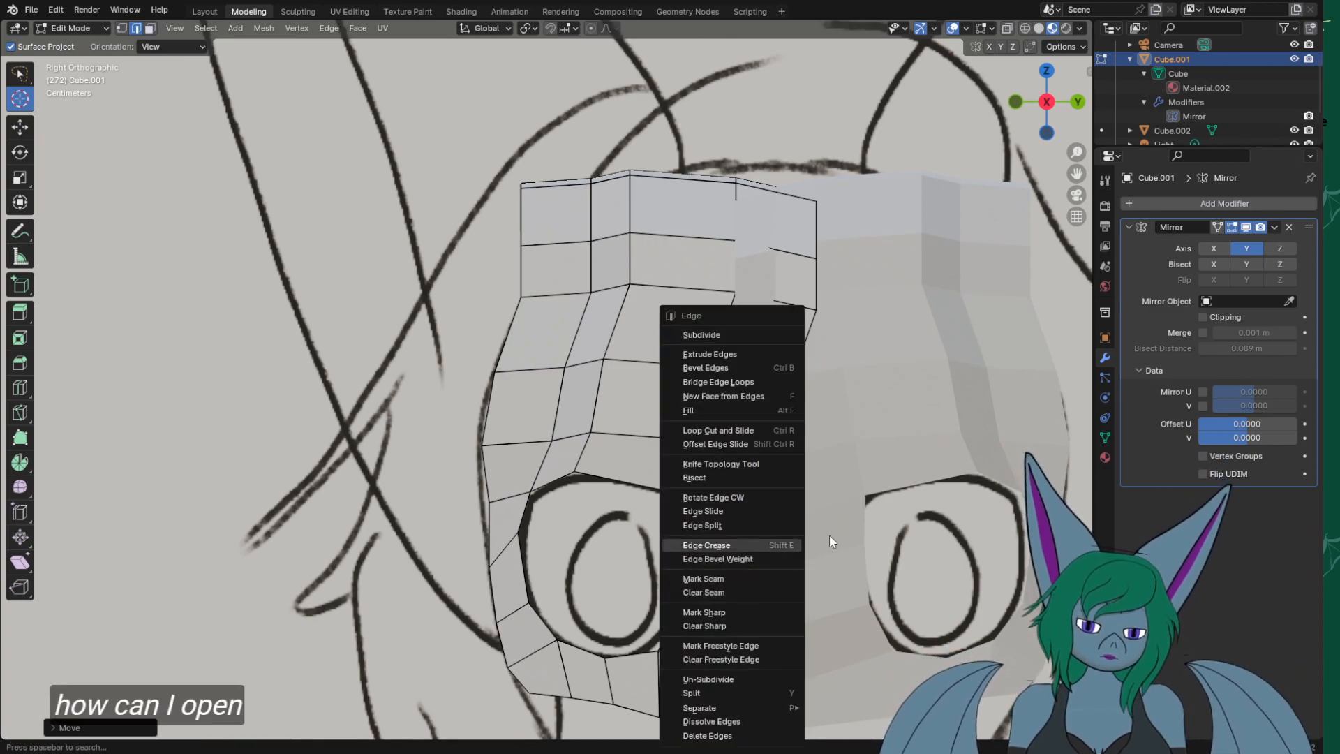
click(21, 127)
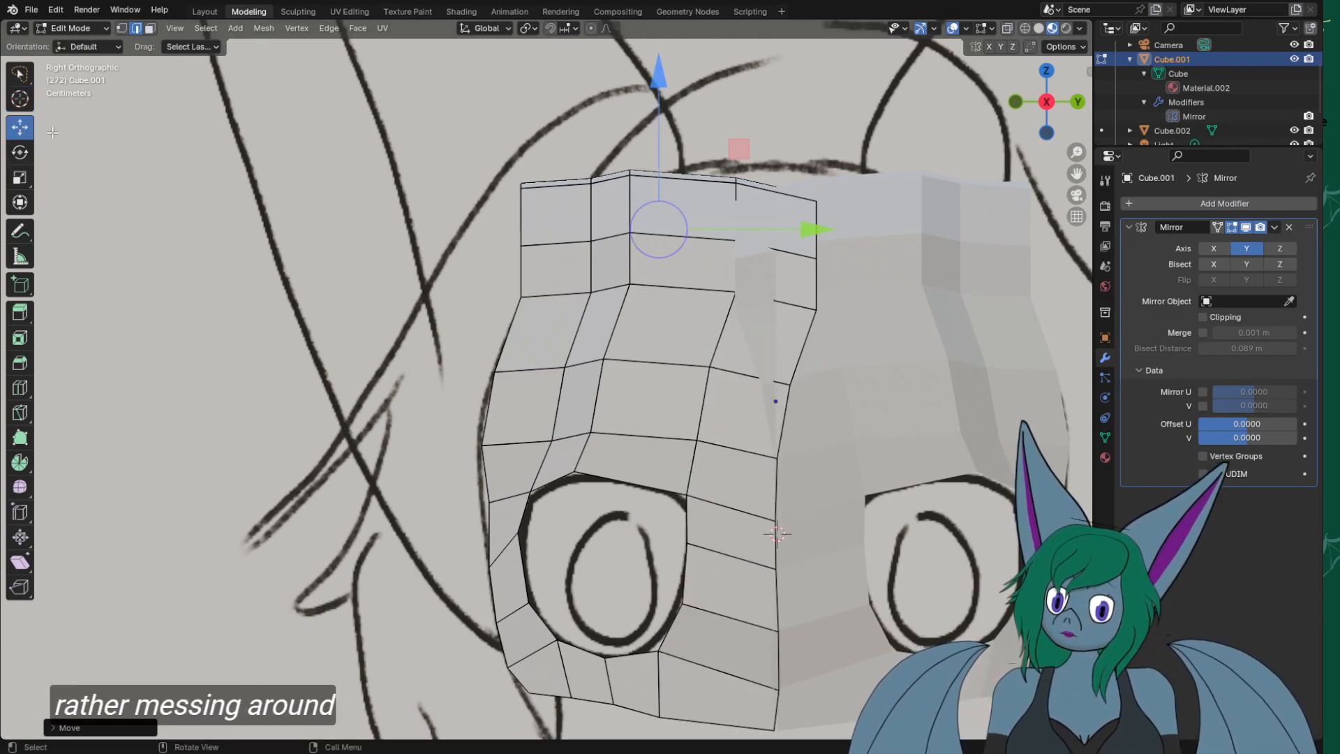
click(769, 558)
click(776, 533)
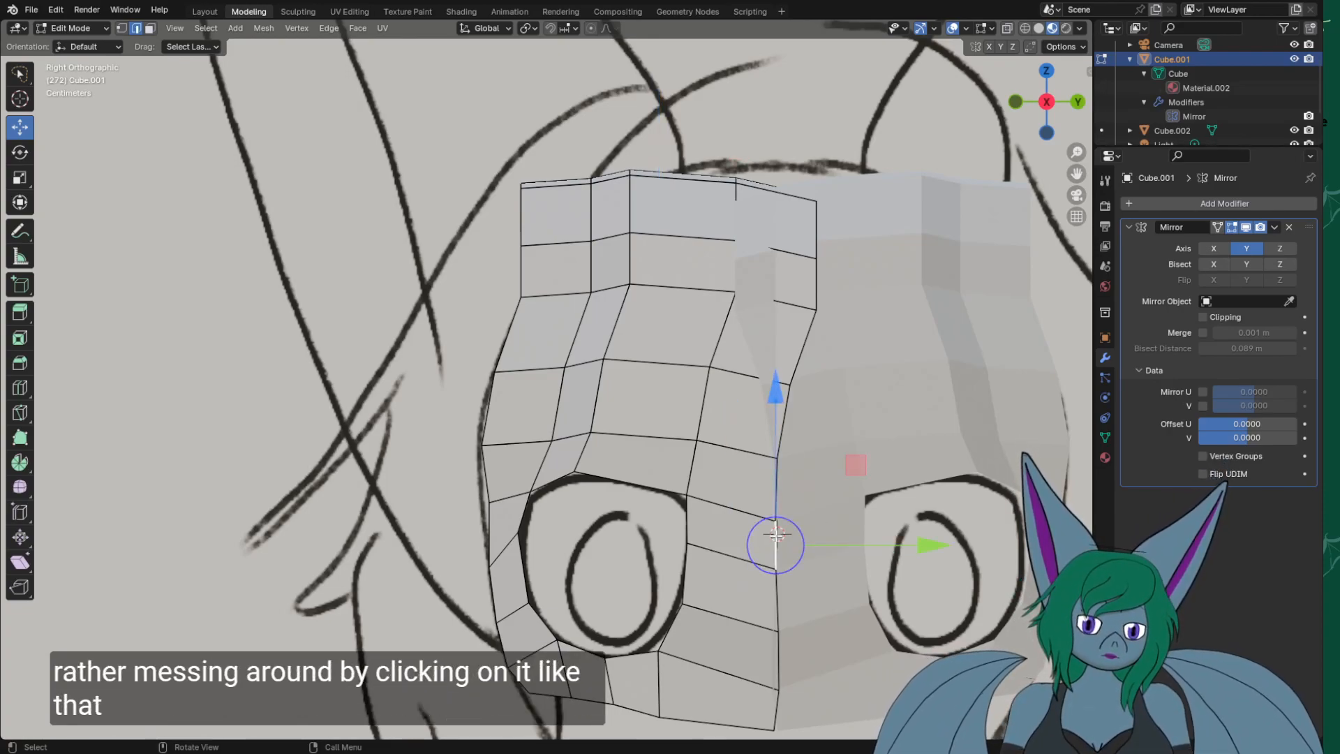
right_click(776, 534)
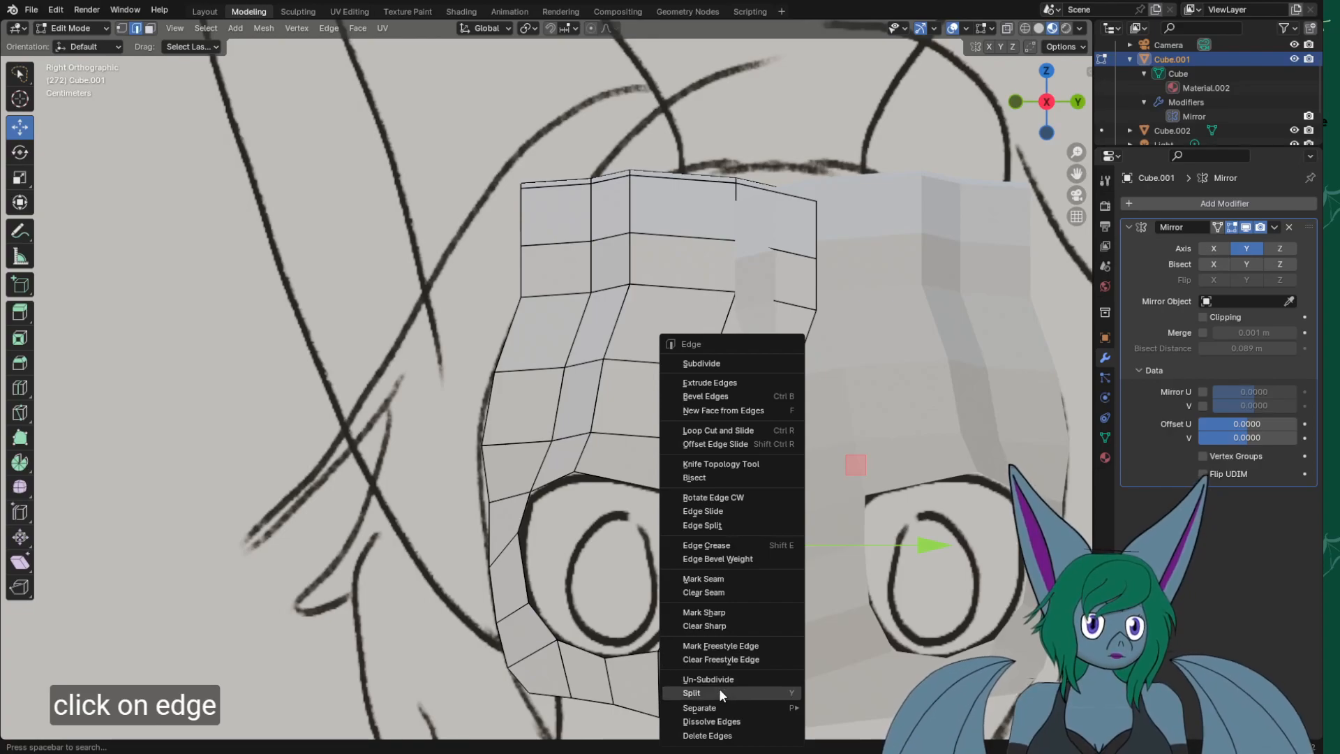
Switch to vertex selection and pick the centre-line vertices at the nose bridge.
middle_drag(607, 476, 291, 126)
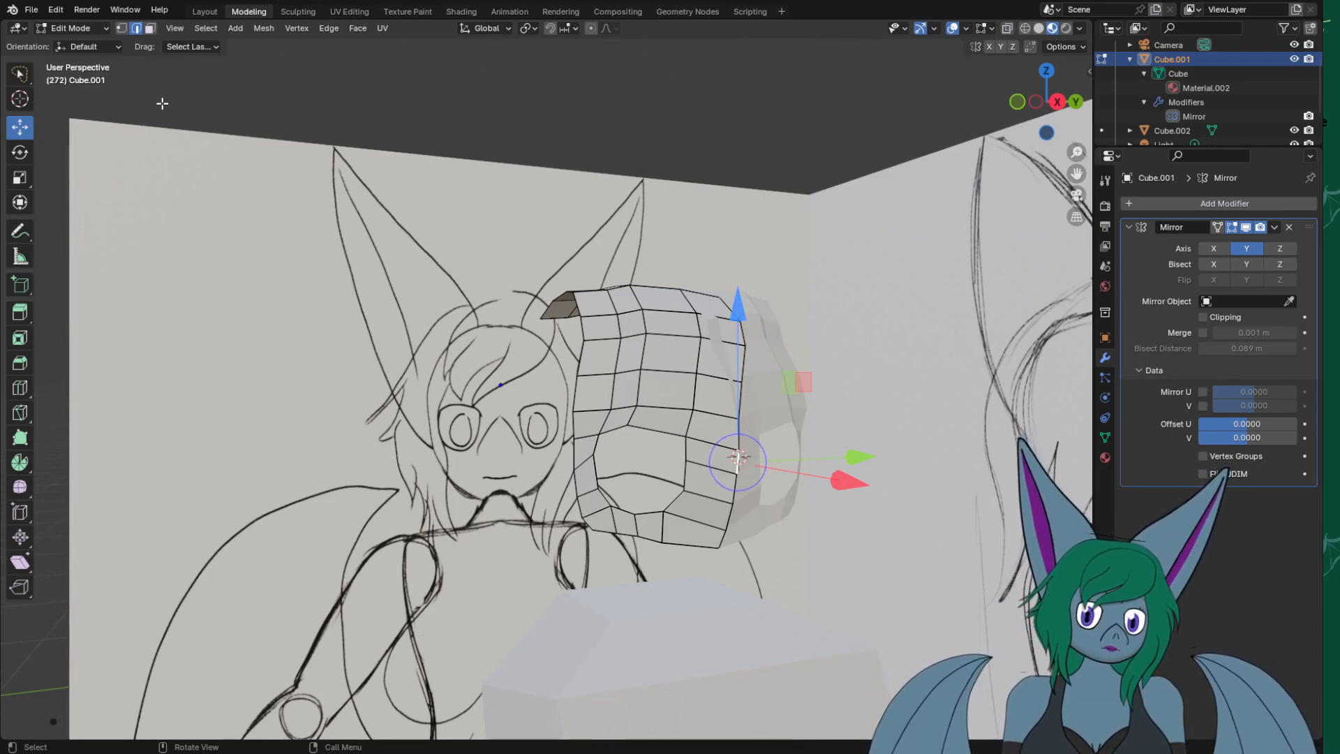
click(122, 28)
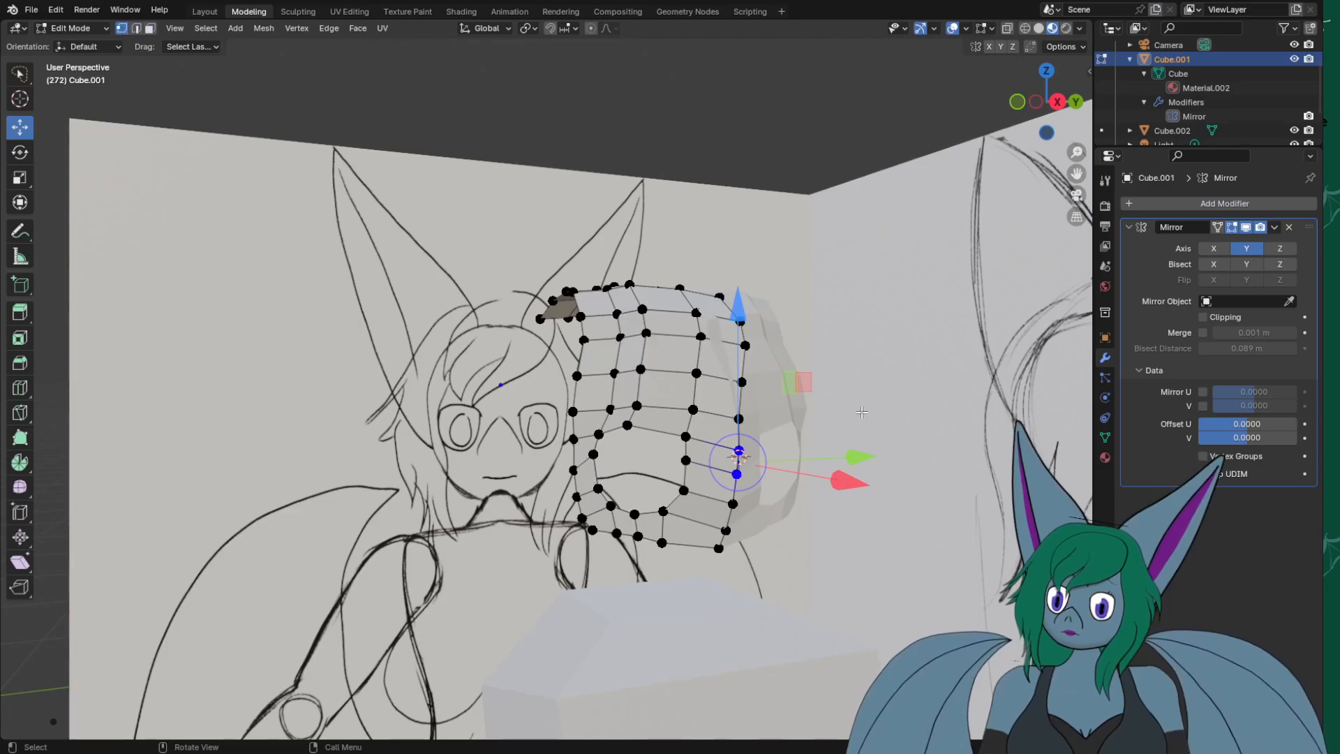
shift+click(738, 419)
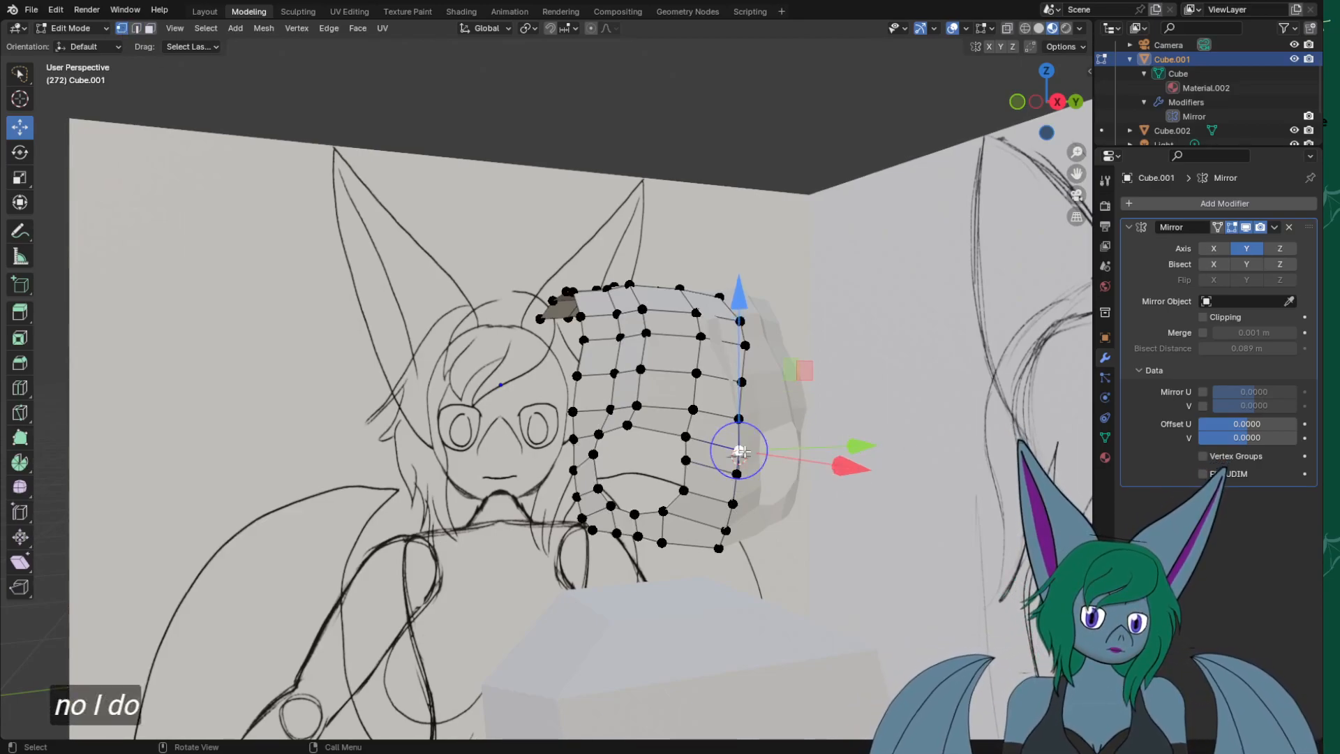
Show the face mesh close up in the right orthographic view against the front reference drawing.
right_click(744, 450)
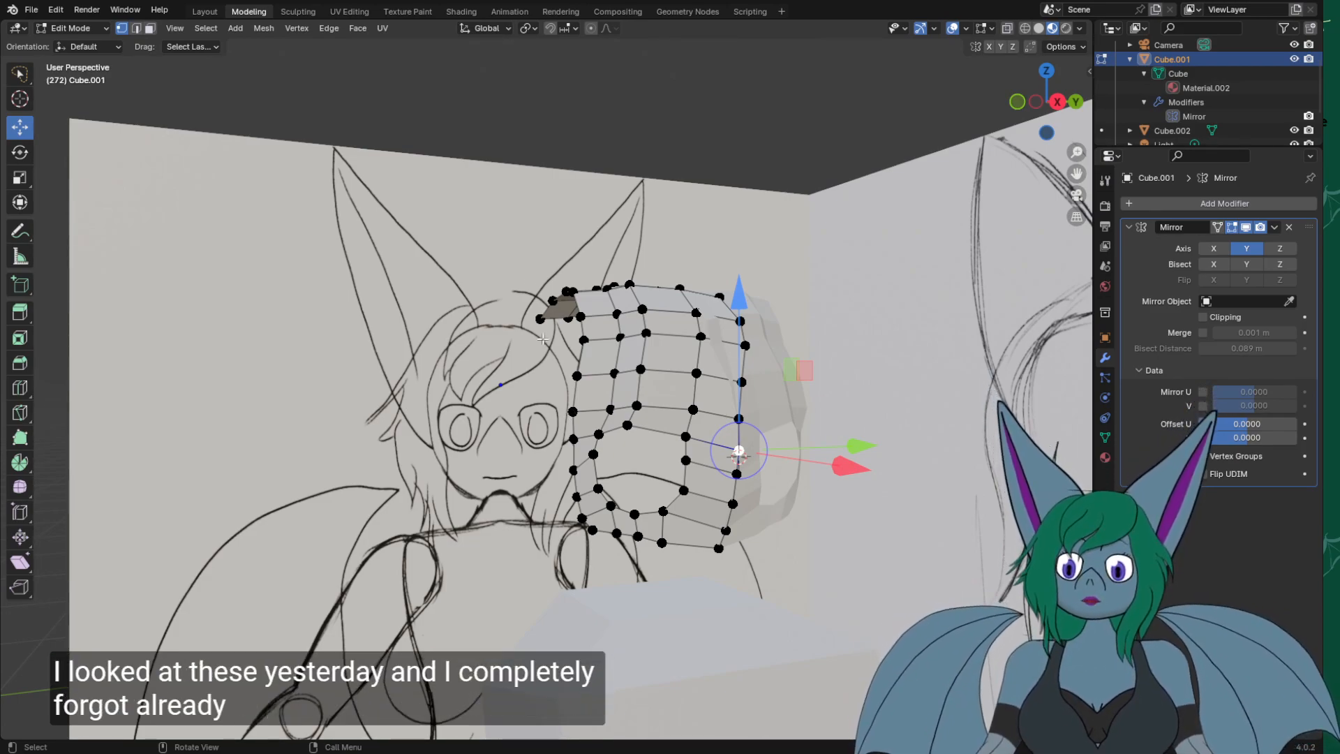
key(KP_3)
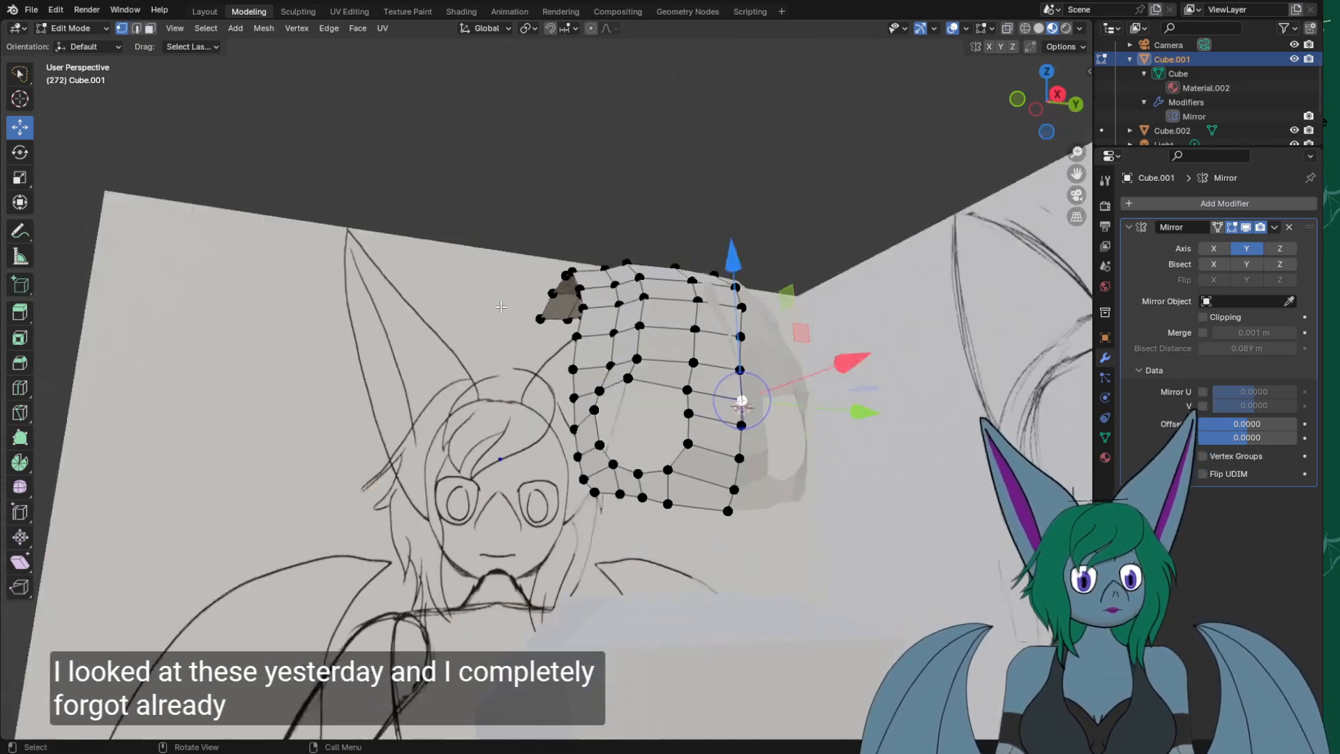
scroll(729, 429, up, 2)
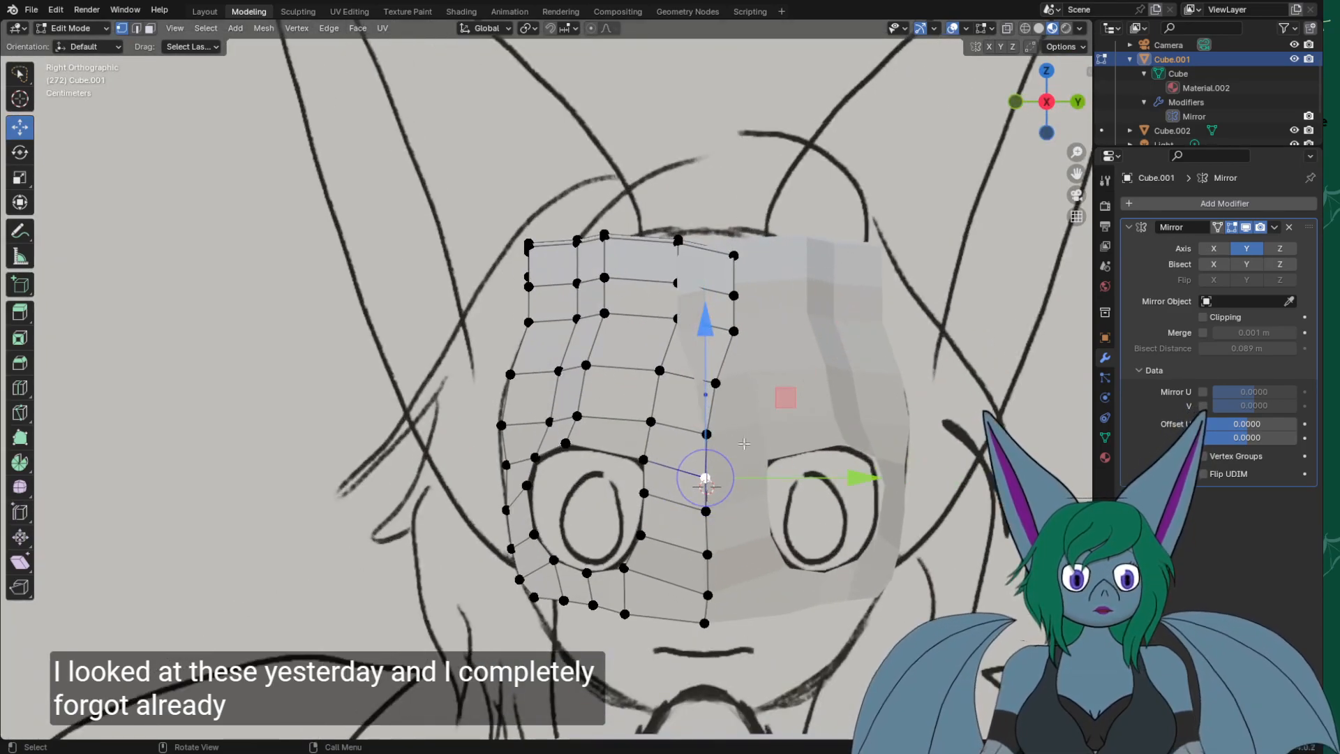
scroll(728, 429, up, 2)
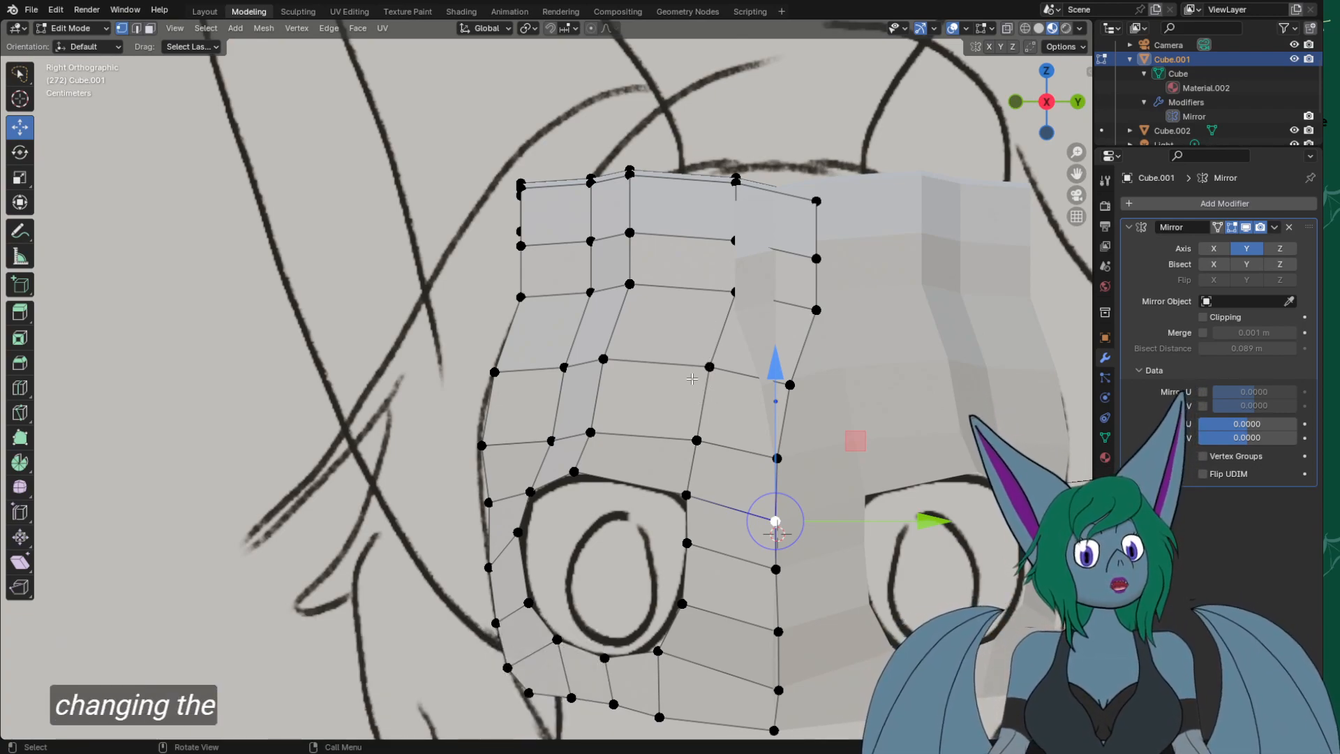
click(817, 201)
right_click(815, 200)
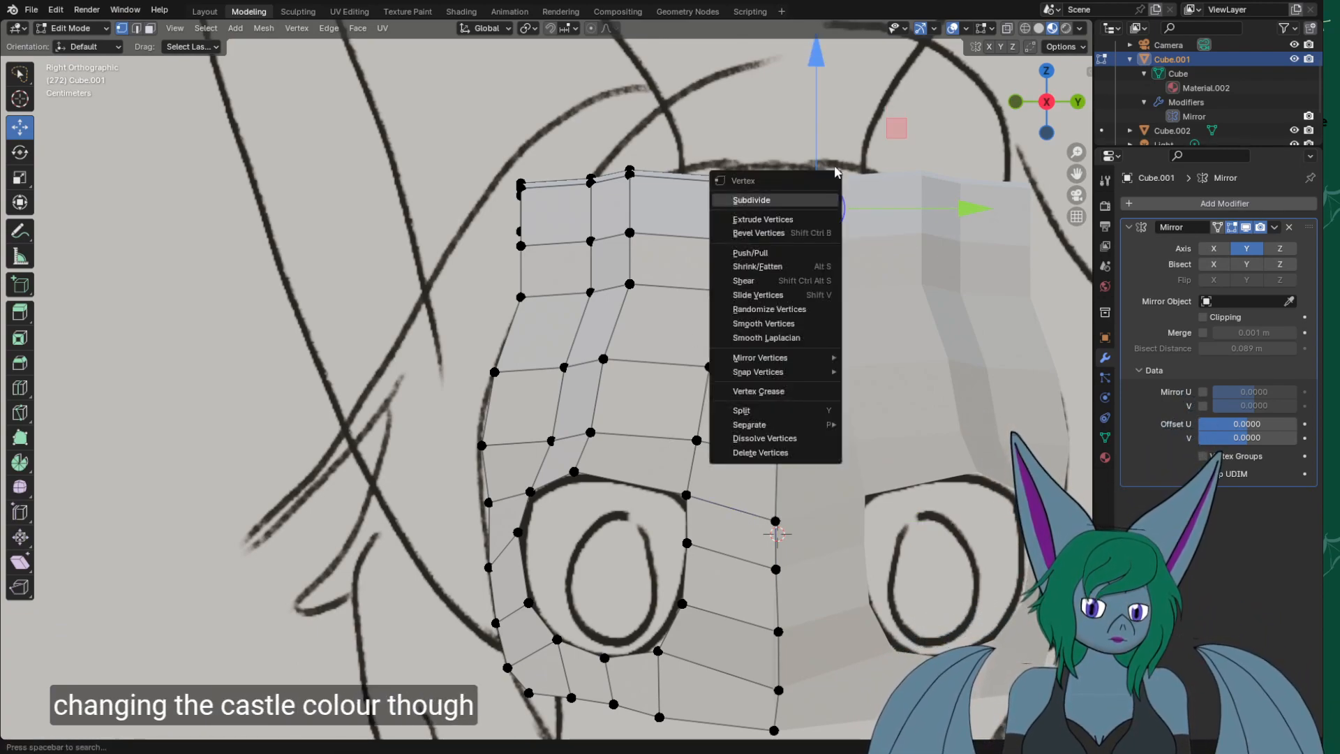
click(782, 174)
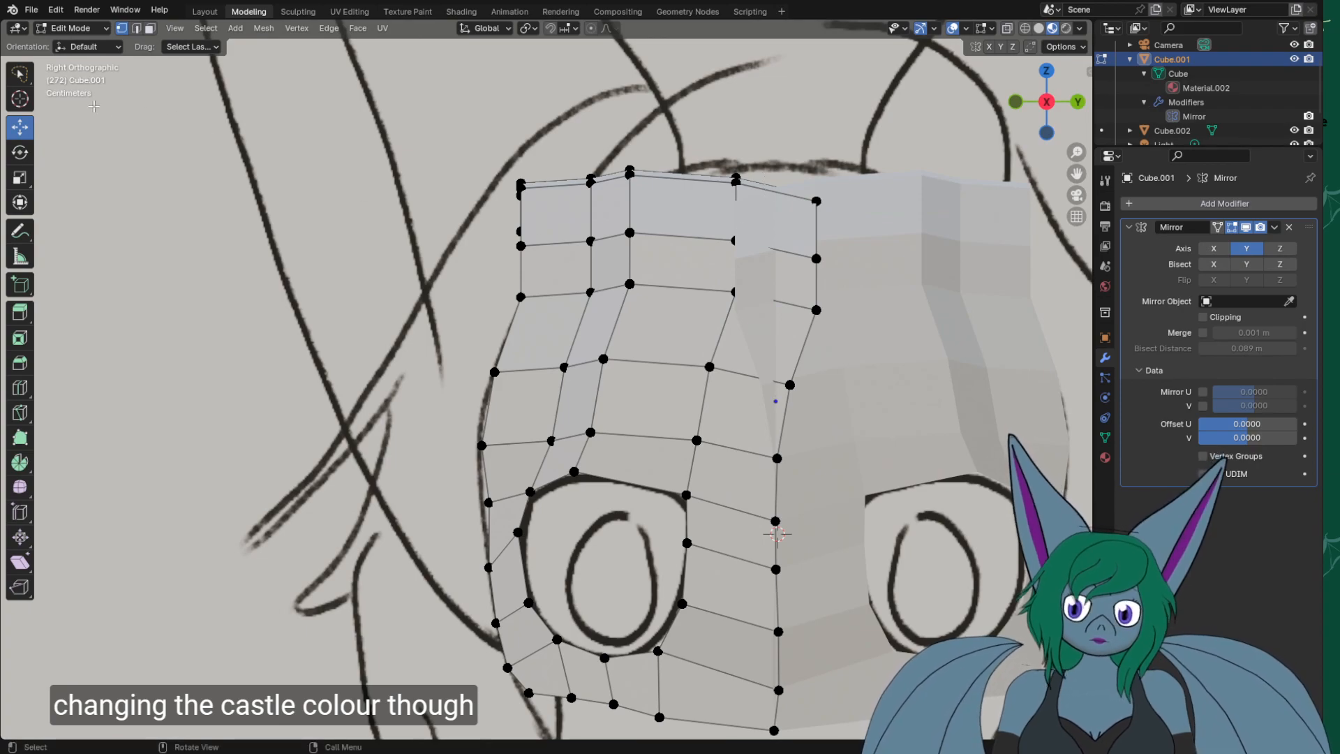
click(20, 98)
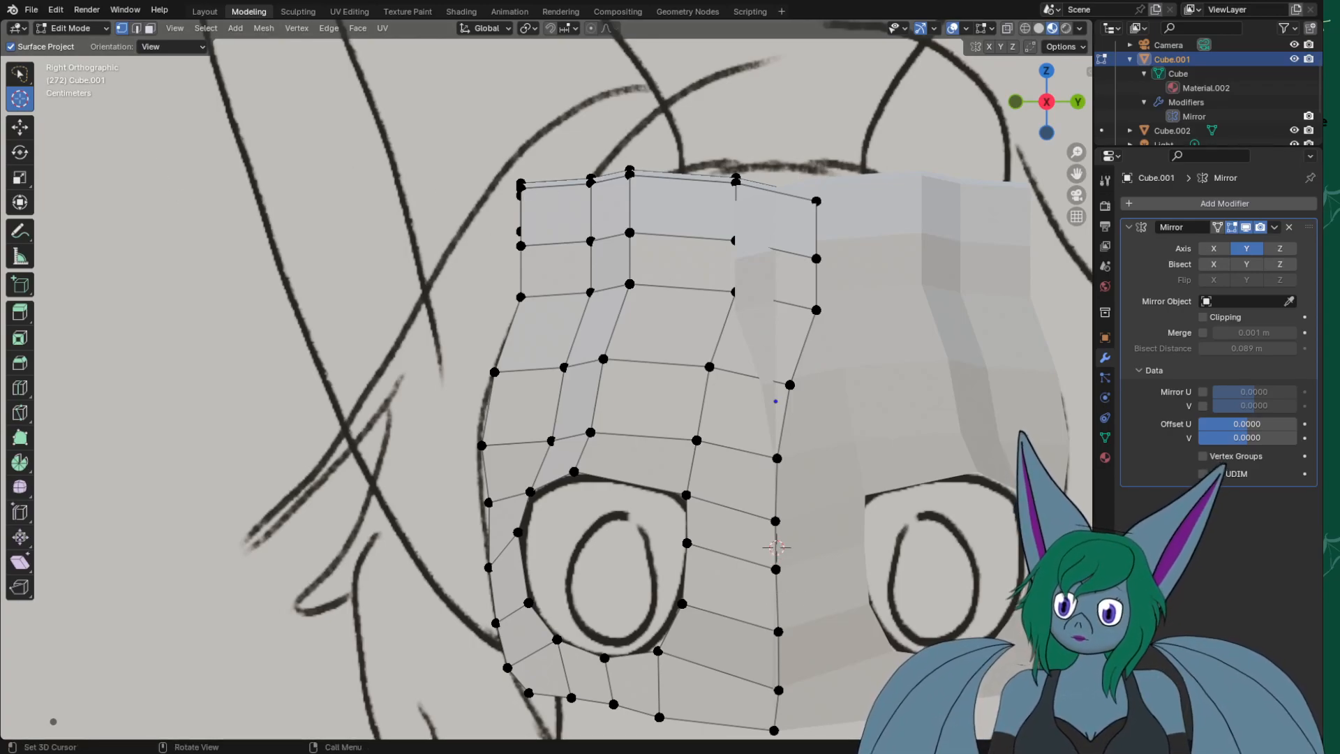
click(28, 135)
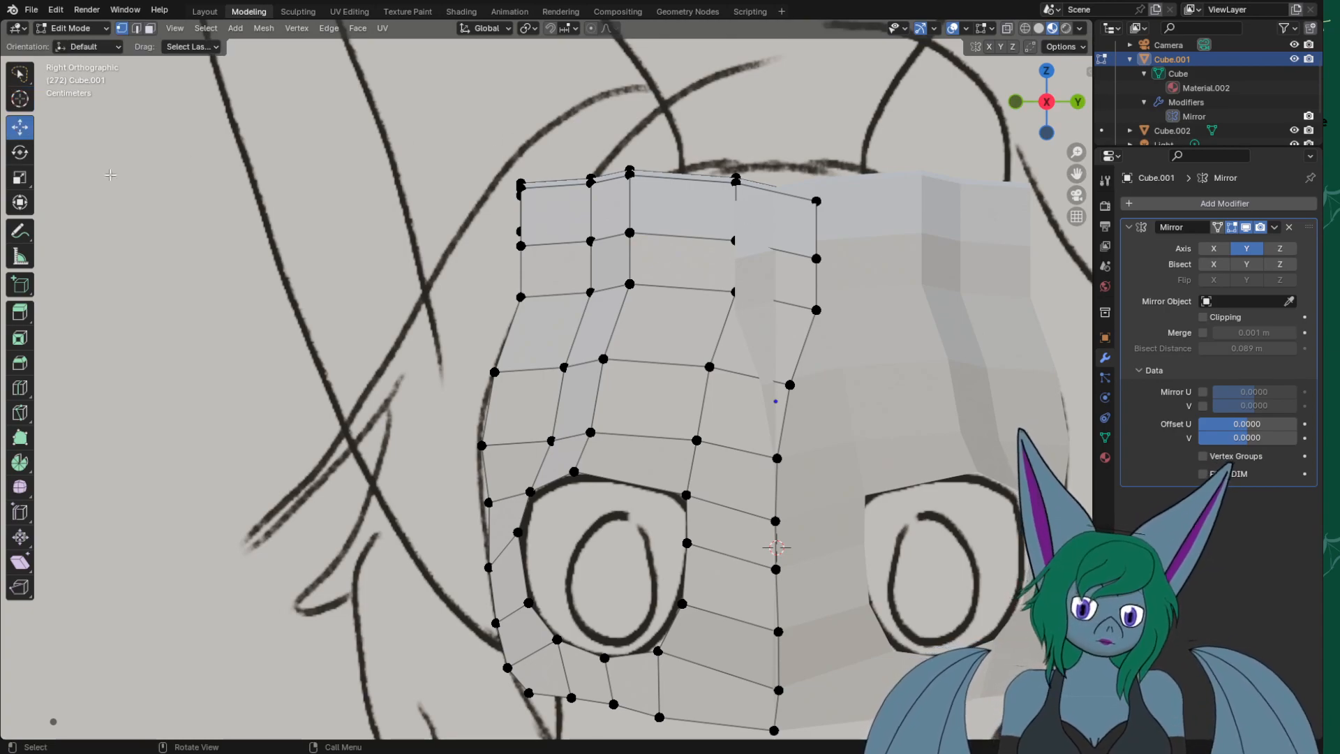
click(20, 73)
mouse_move(334, 98)
mouse_down()
mouse_move(408, 171)
mouse_move(757, 142)
mouse_move(678, 132)
mouse_up()
click(415, 119)
mouse_move(416, 119)
mouse_down()
mouse_move(863, 223)
mouse_move(823, 429)
mouse_move(423, 394)
mouse_move(775, 349)
mouse_move(787, 335)
mouse_up()
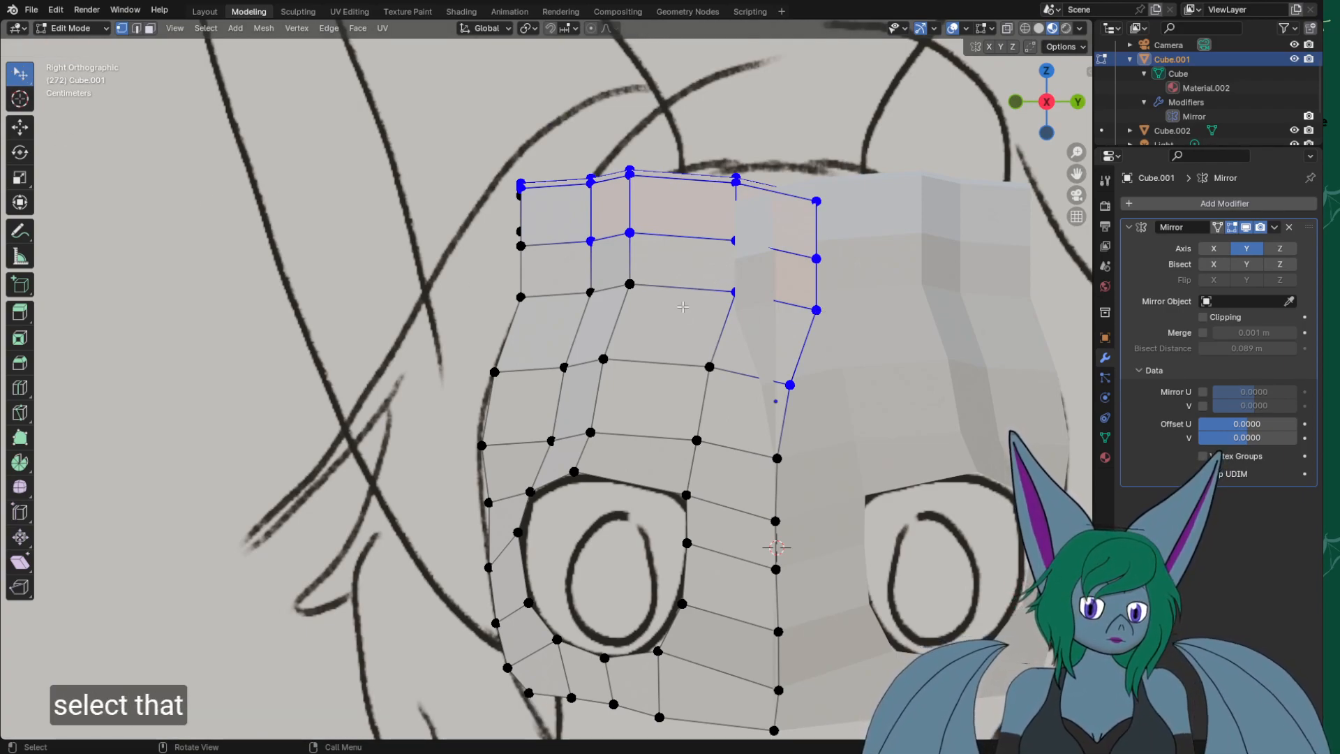
key(w)
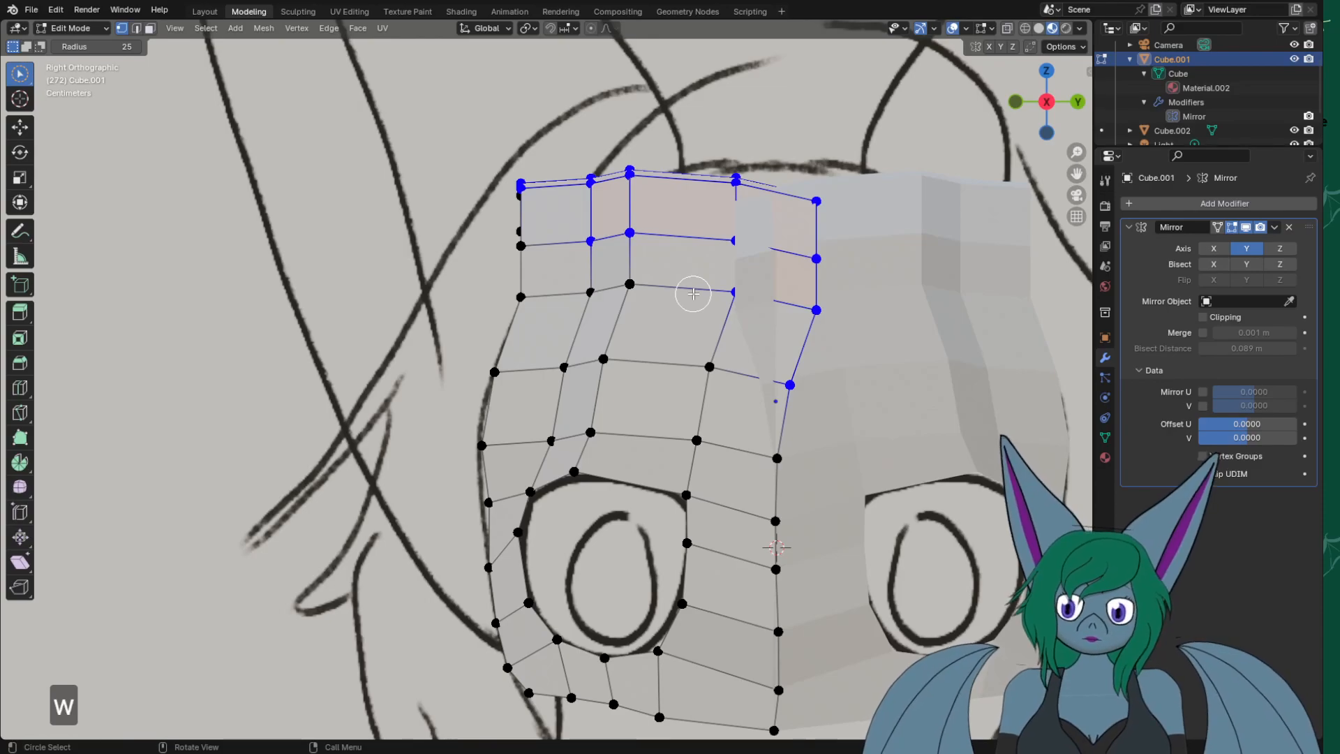
key(w)
key(w)
key(w)
key(w)
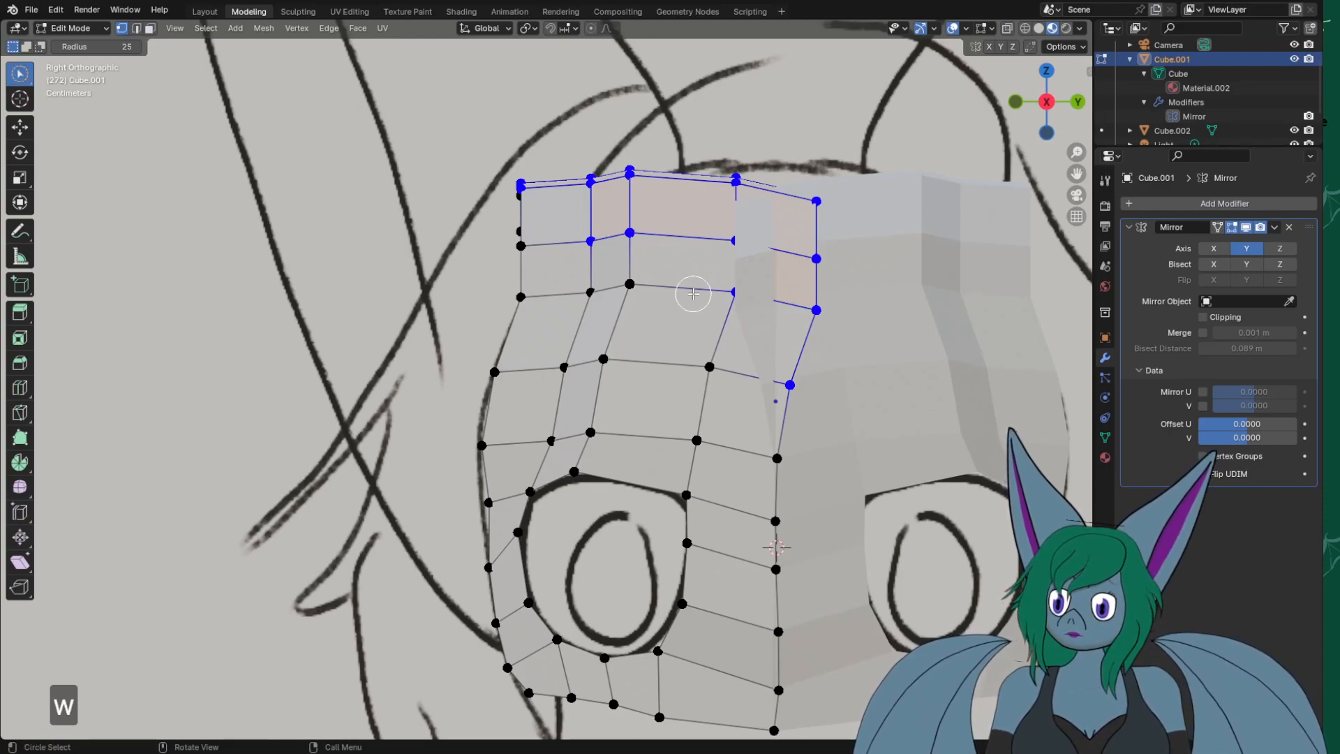
key(w)
key(w)
key(w)
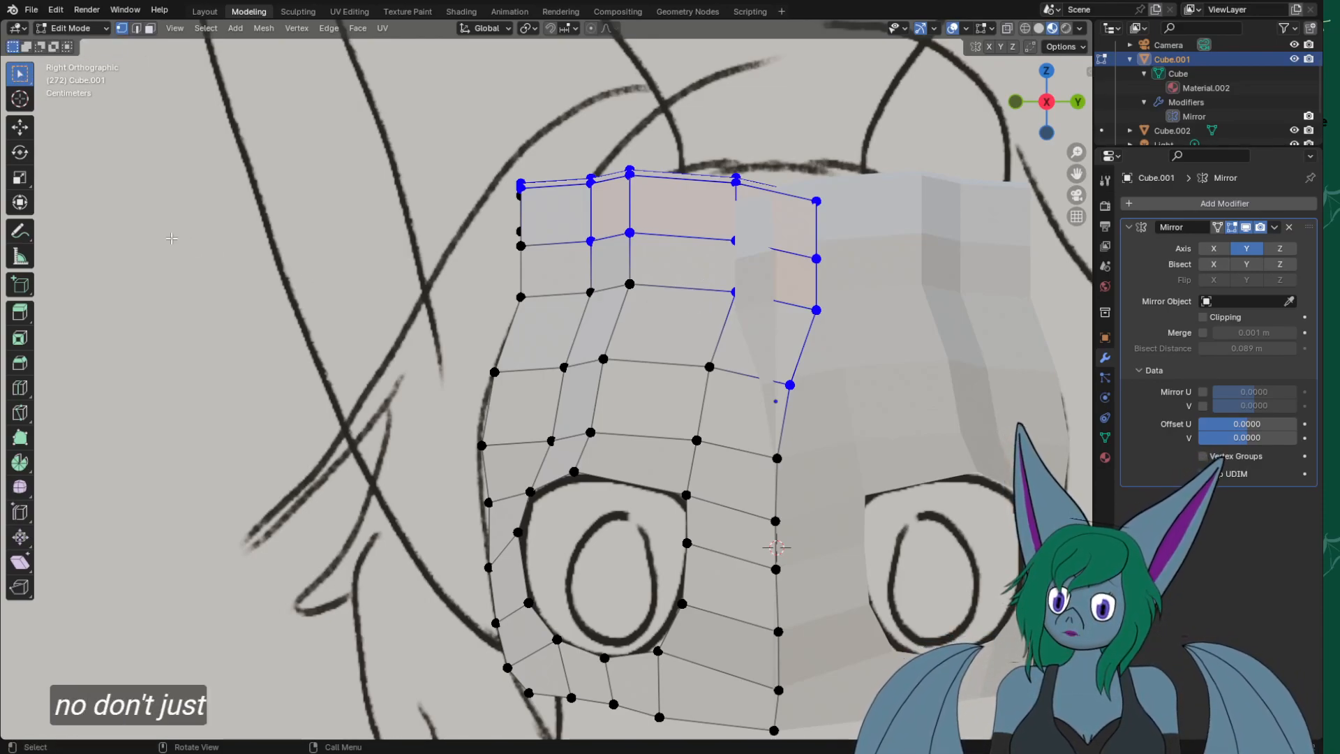
key(w)
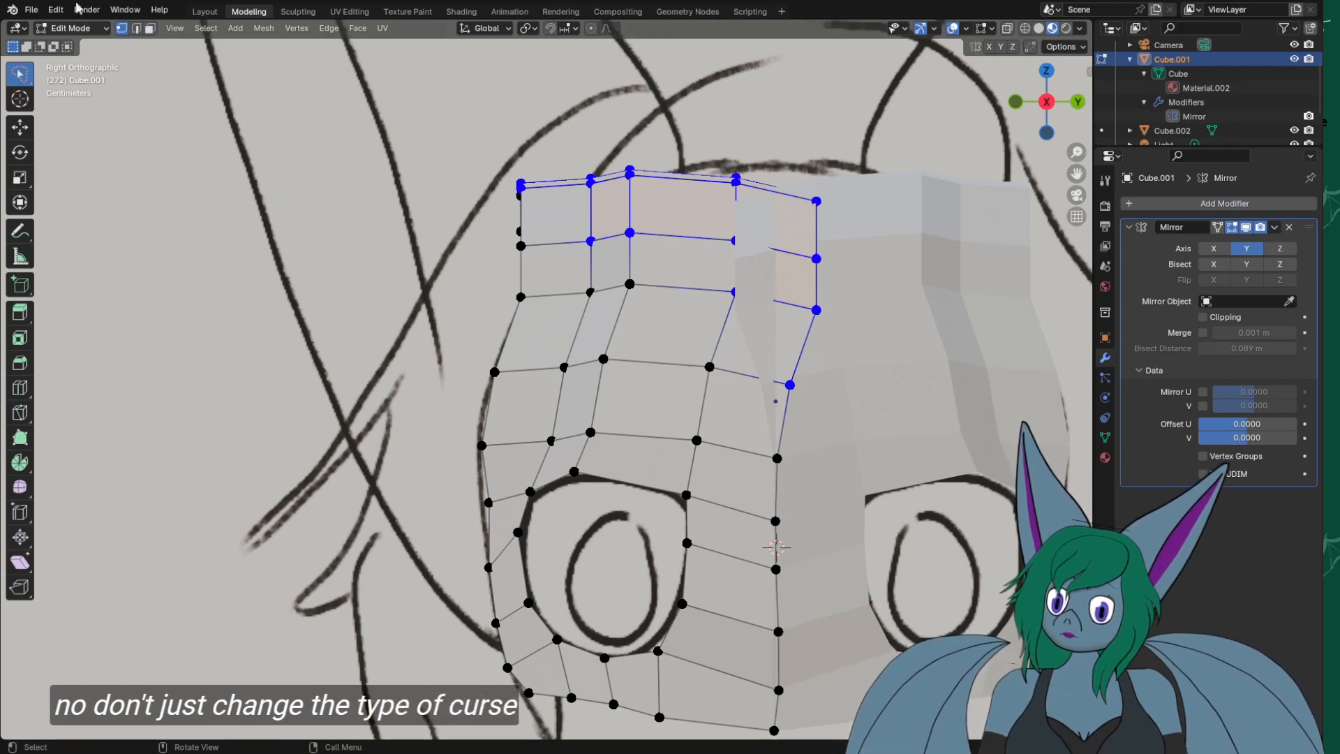
click(20, 126)
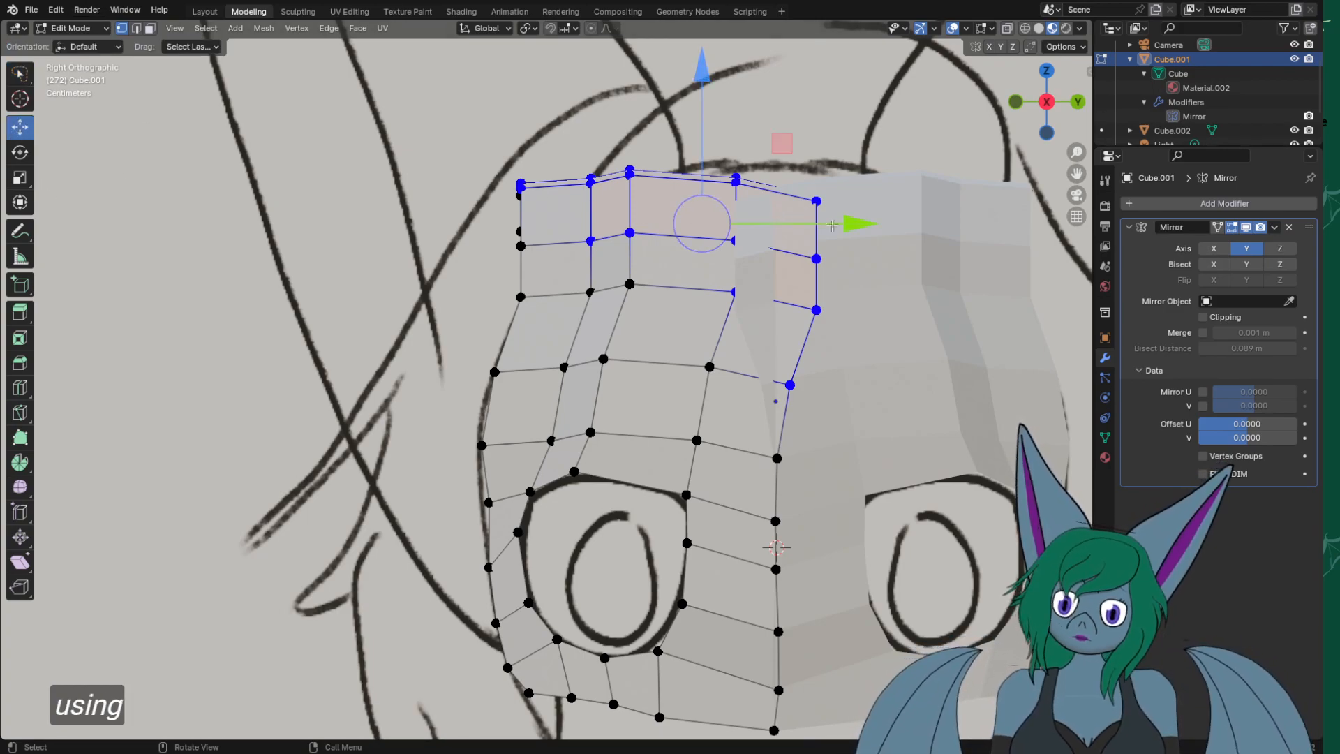
Move the forehead's overhanging inner-edge vertices, the upper three and the one below, along Y onto the face's centre line.
key(w)
key(alt+a)
drag(867, 192, 798, 328)
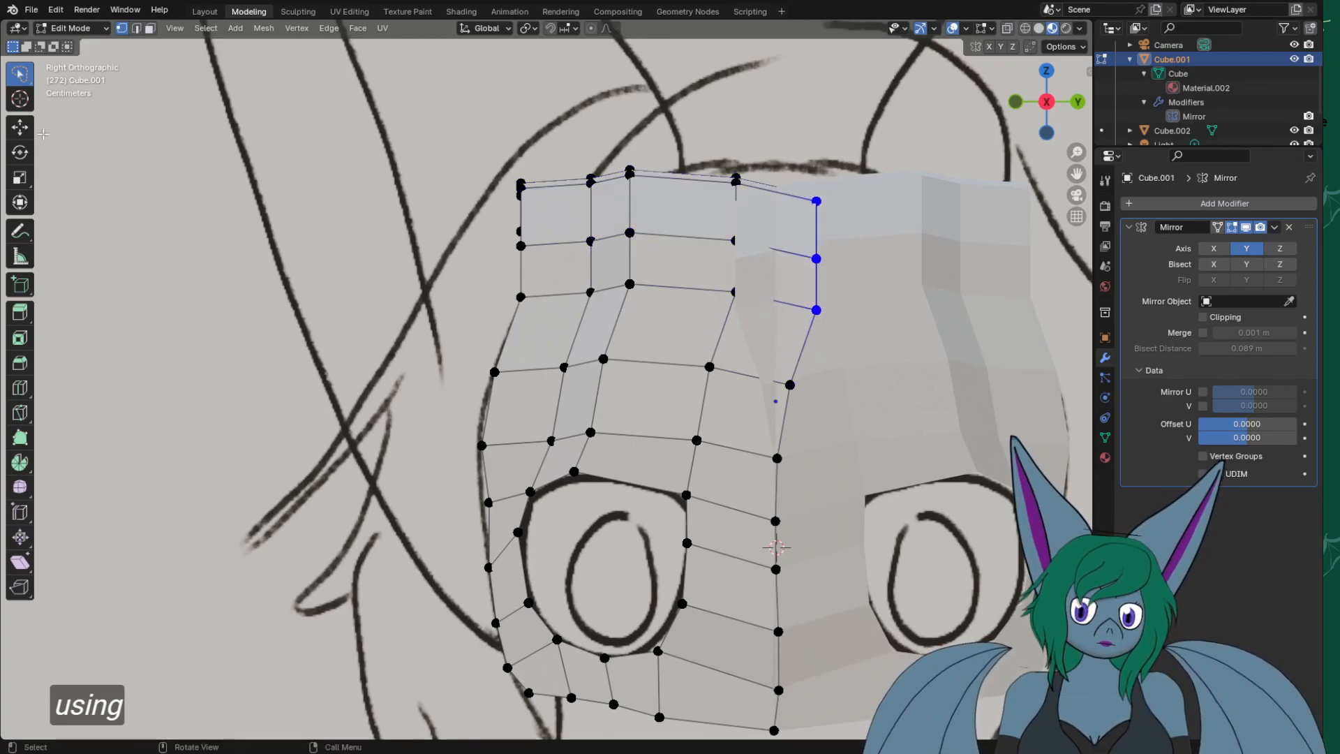
click(21, 130)
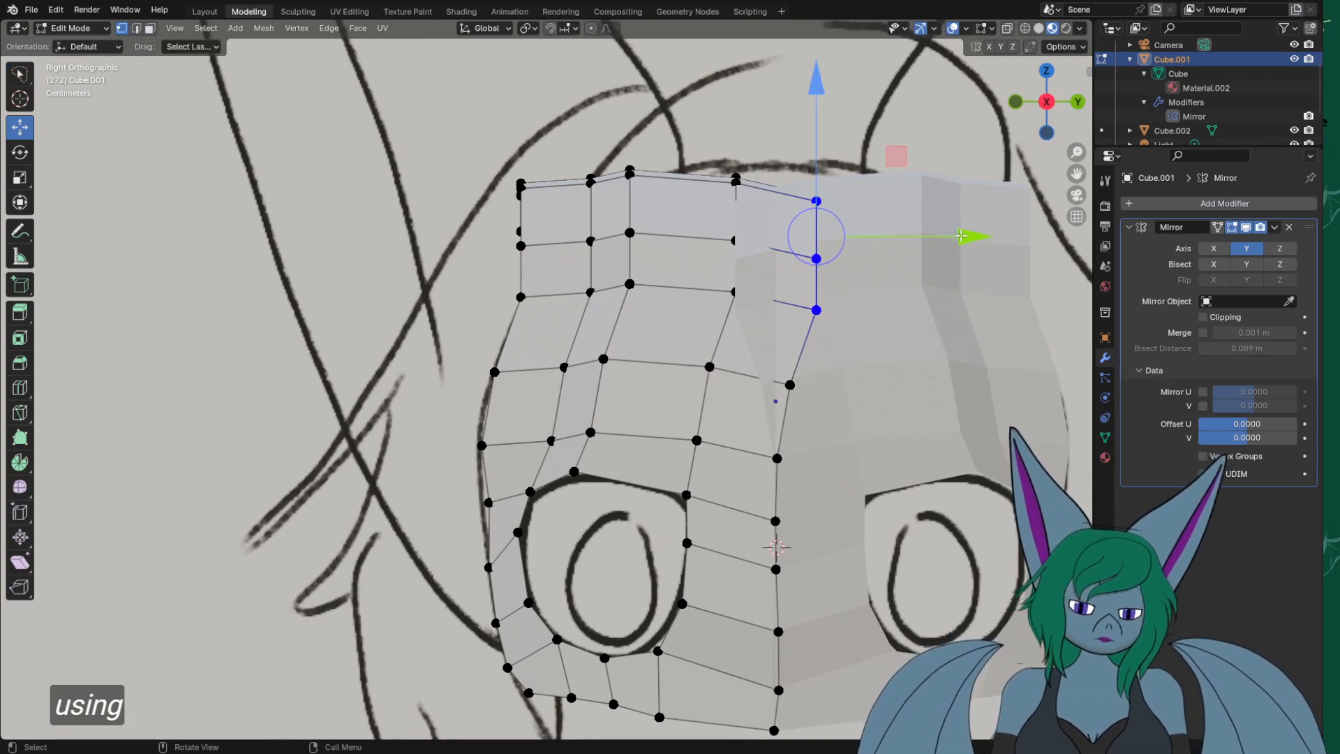
drag(960, 236, 918, 233)
click(785, 382)
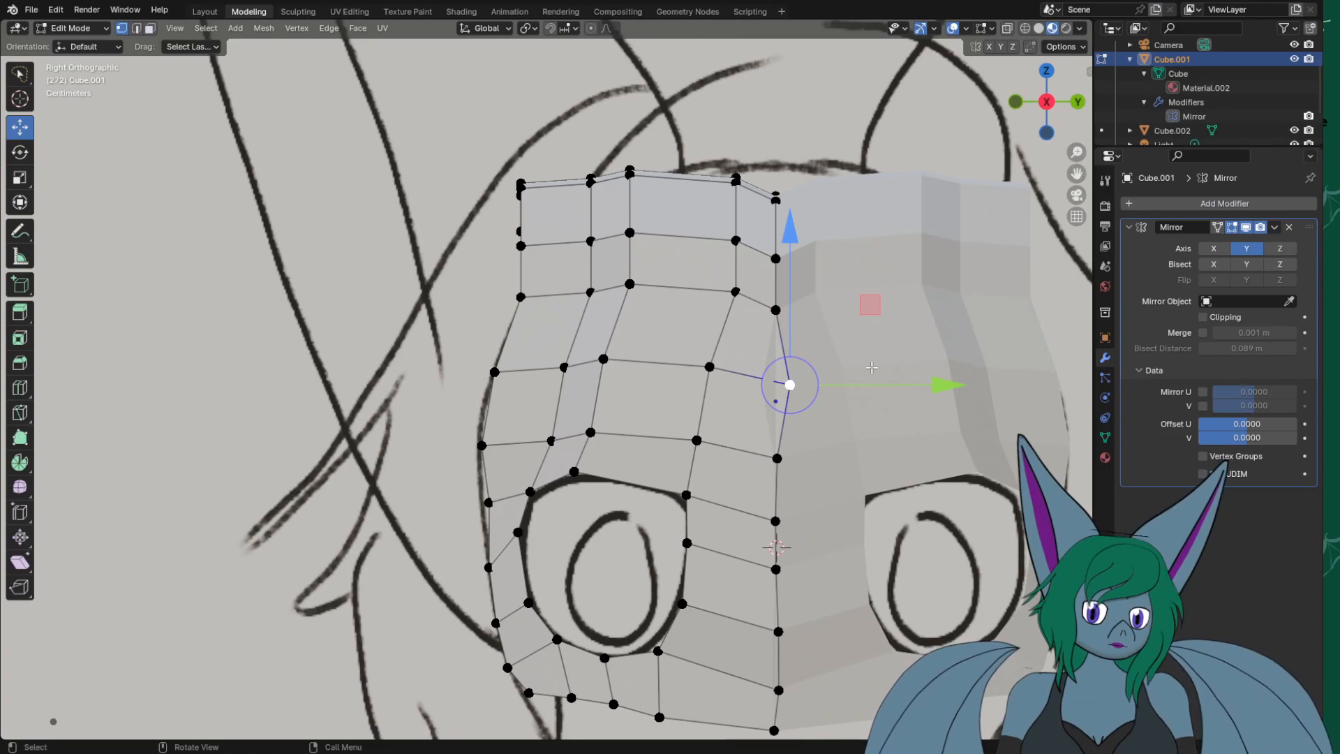
mouse_move(875, 387)
mouse_down()
mouse_move(846, 379)
mouse_move(859, 381)
mouse_up()
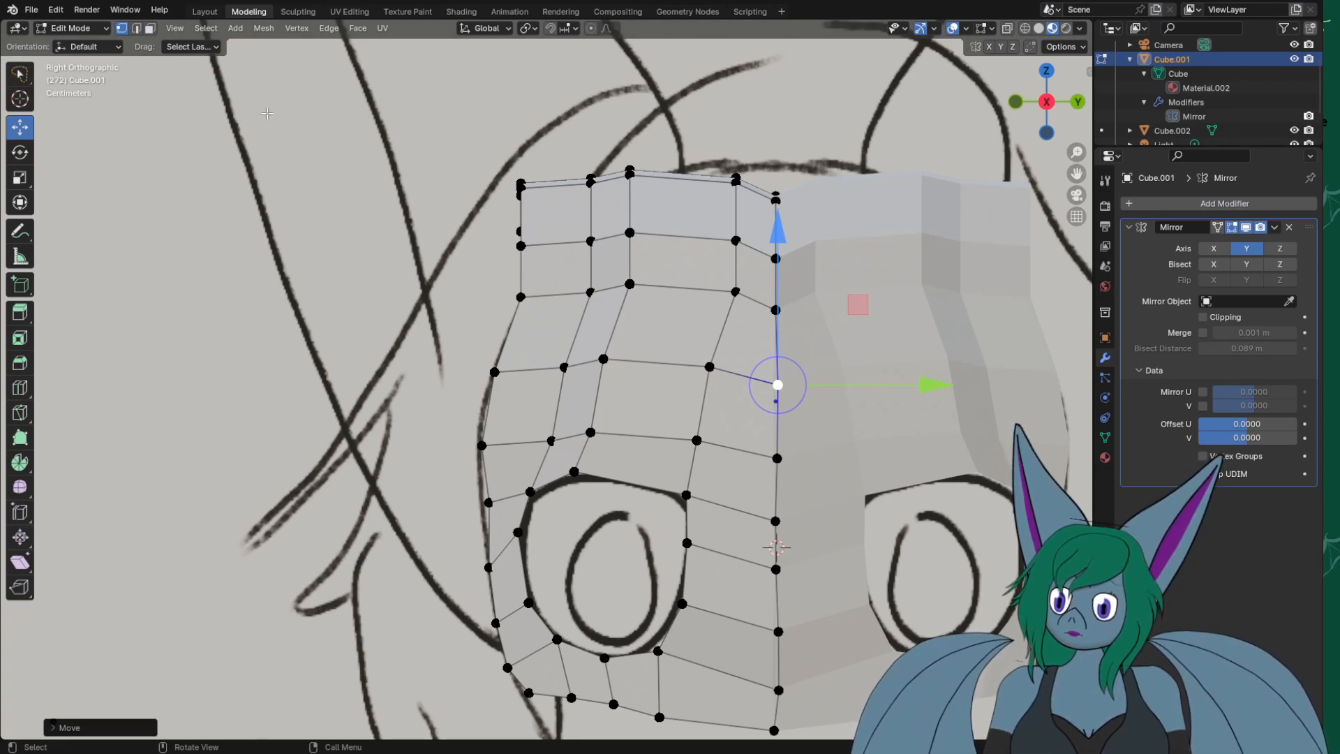
Shift the vertices at the mesh's upper outer corner along Y towards the face's centre line.
click(20, 74)
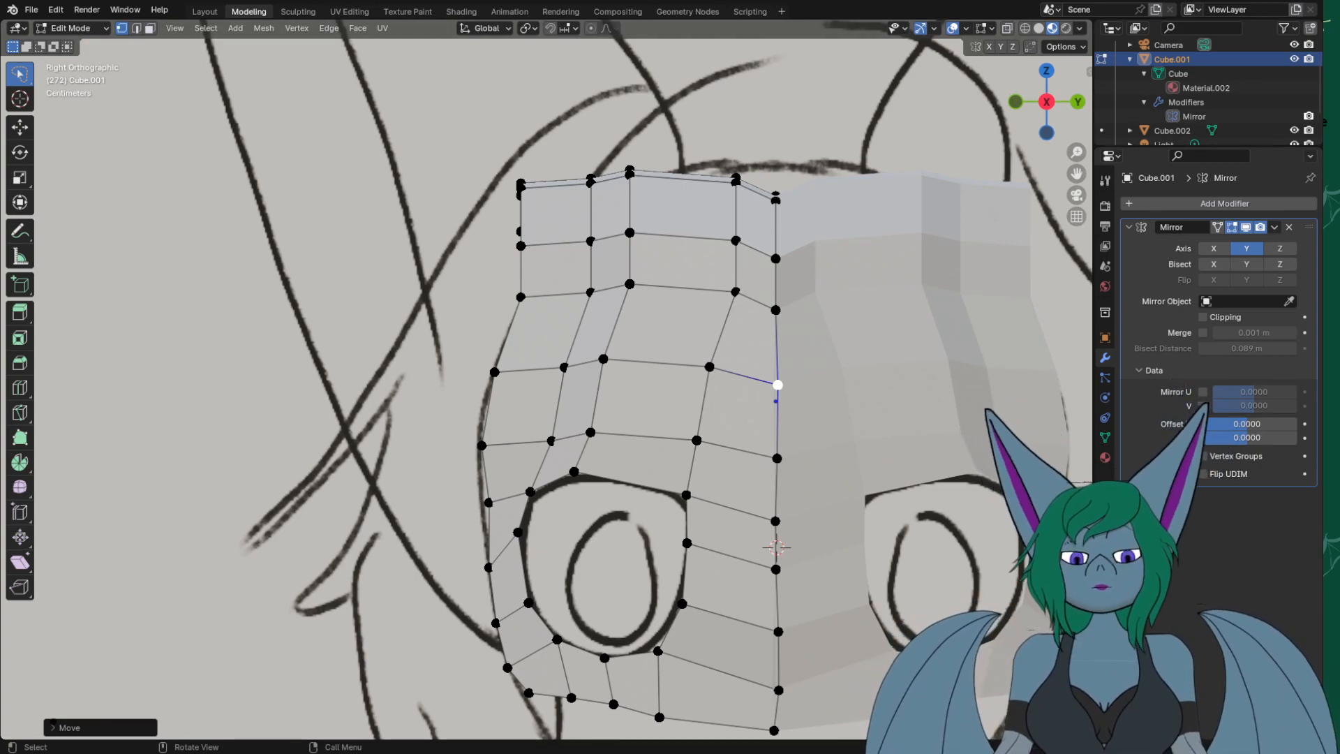
scroll(915, 284, up, 2)
shift+middle_drag(829, 301, 707, 424)
scroll(813, 378, up, 2)
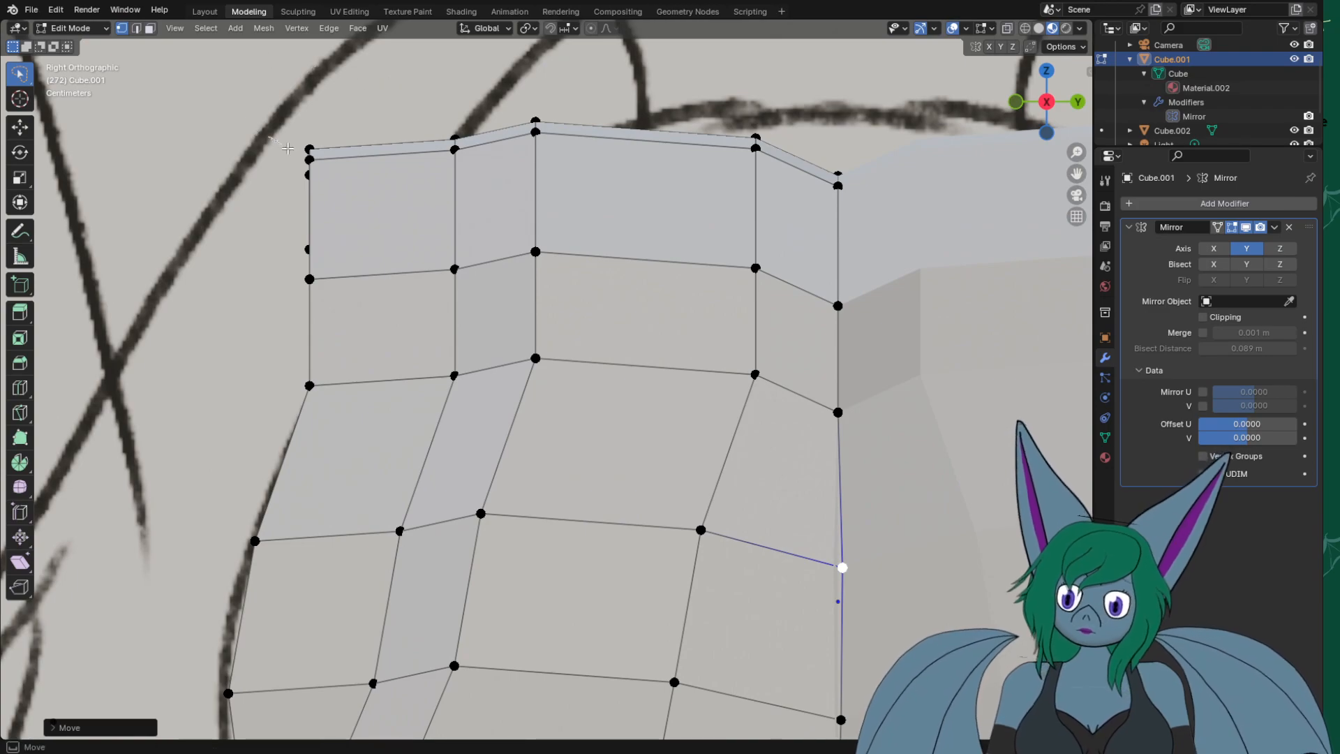
drag(339, 187, 352, 119)
mouse_move(247, 117)
mouse_down()
mouse_move(618, 125)
mouse_move(288, 198)
mouse_up()
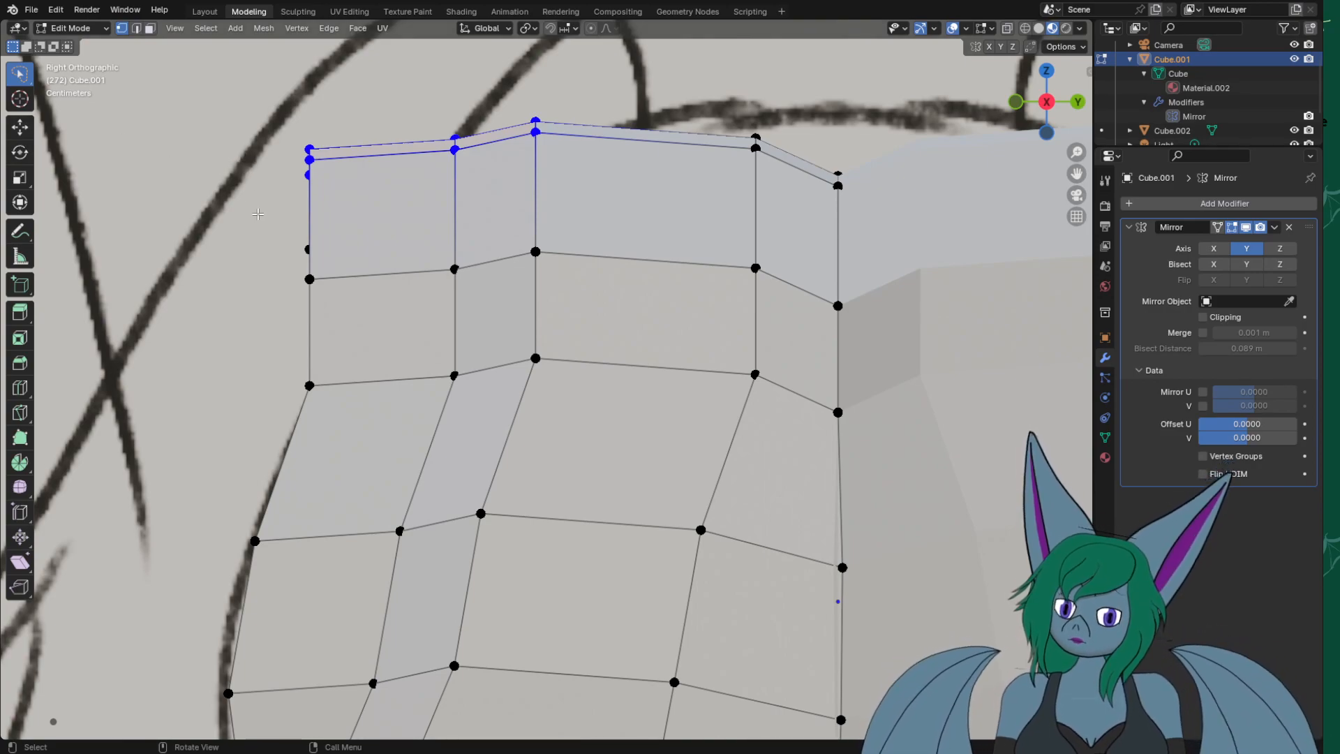
key(w)
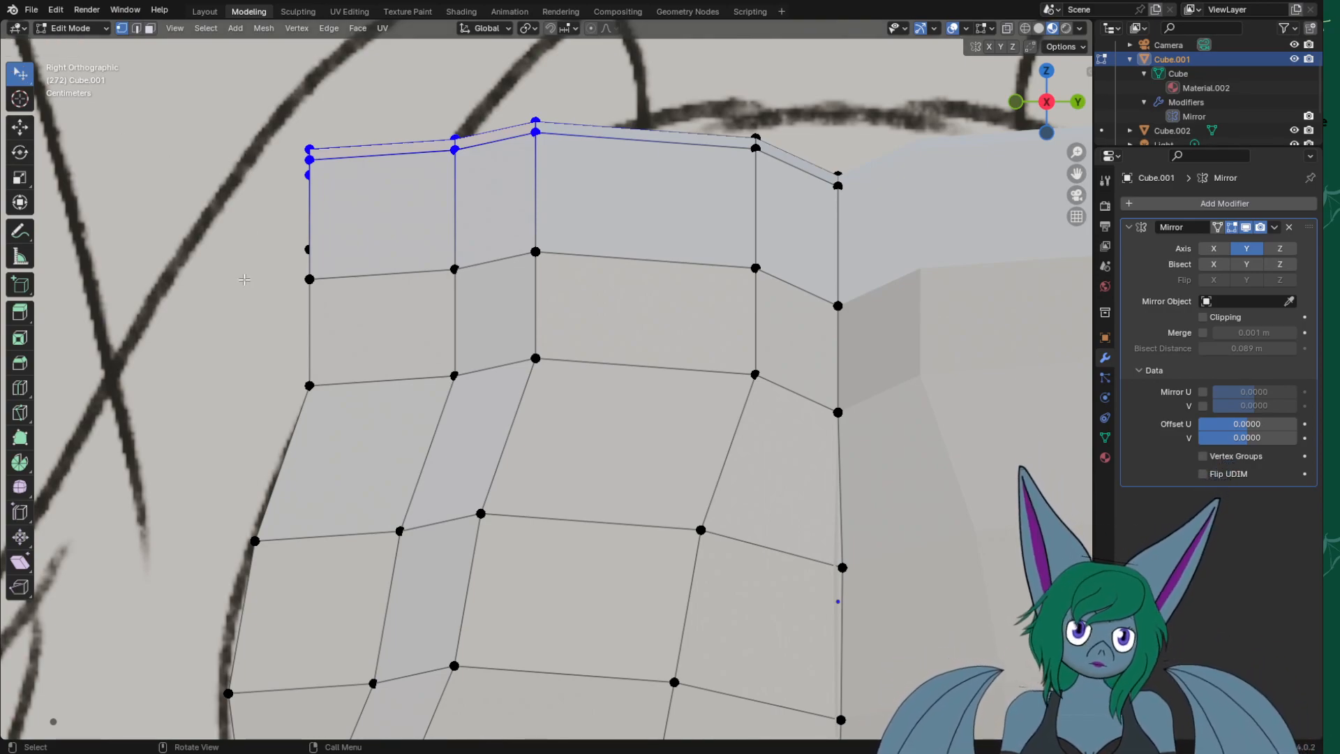
click(19, 126)
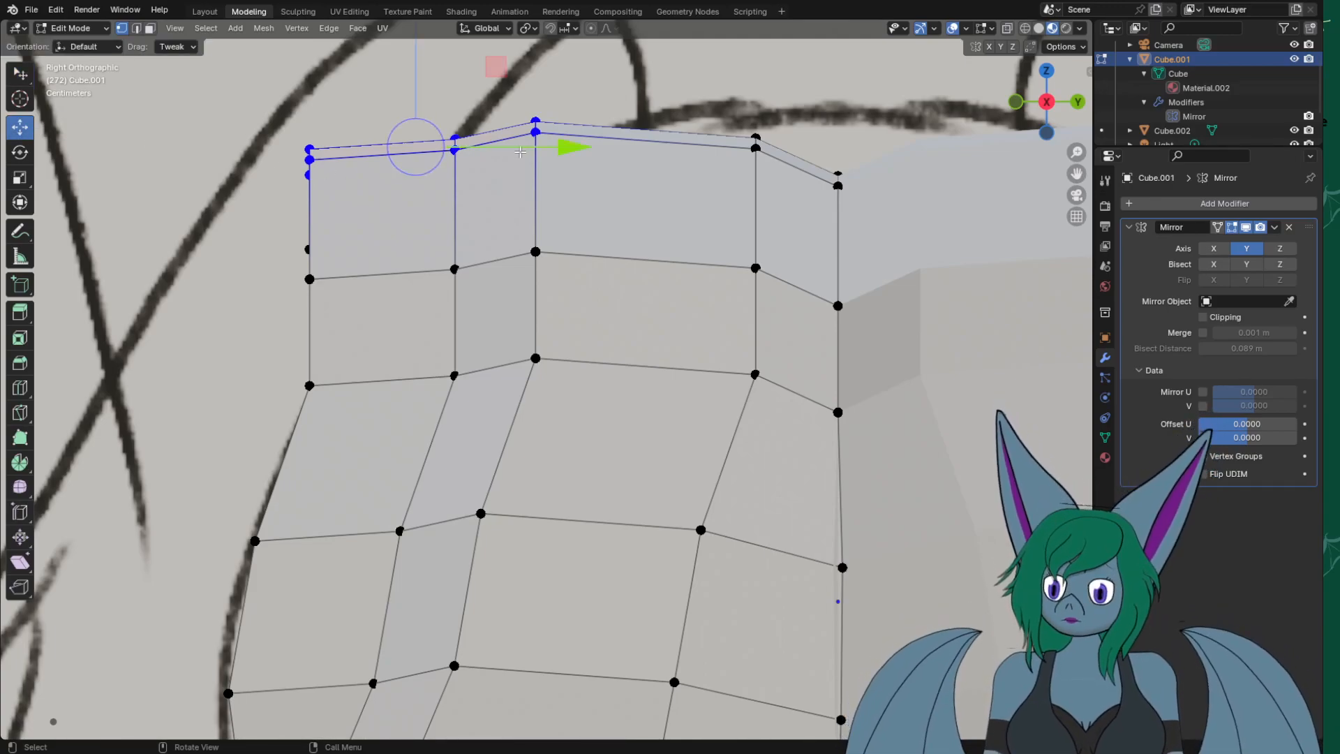
drag(551, 148, 638, 154)
Delete the vertices of the rearmost rows on top of the head, including the remaining one at the centre line.
middle_drag(589, 188, 385, 262)
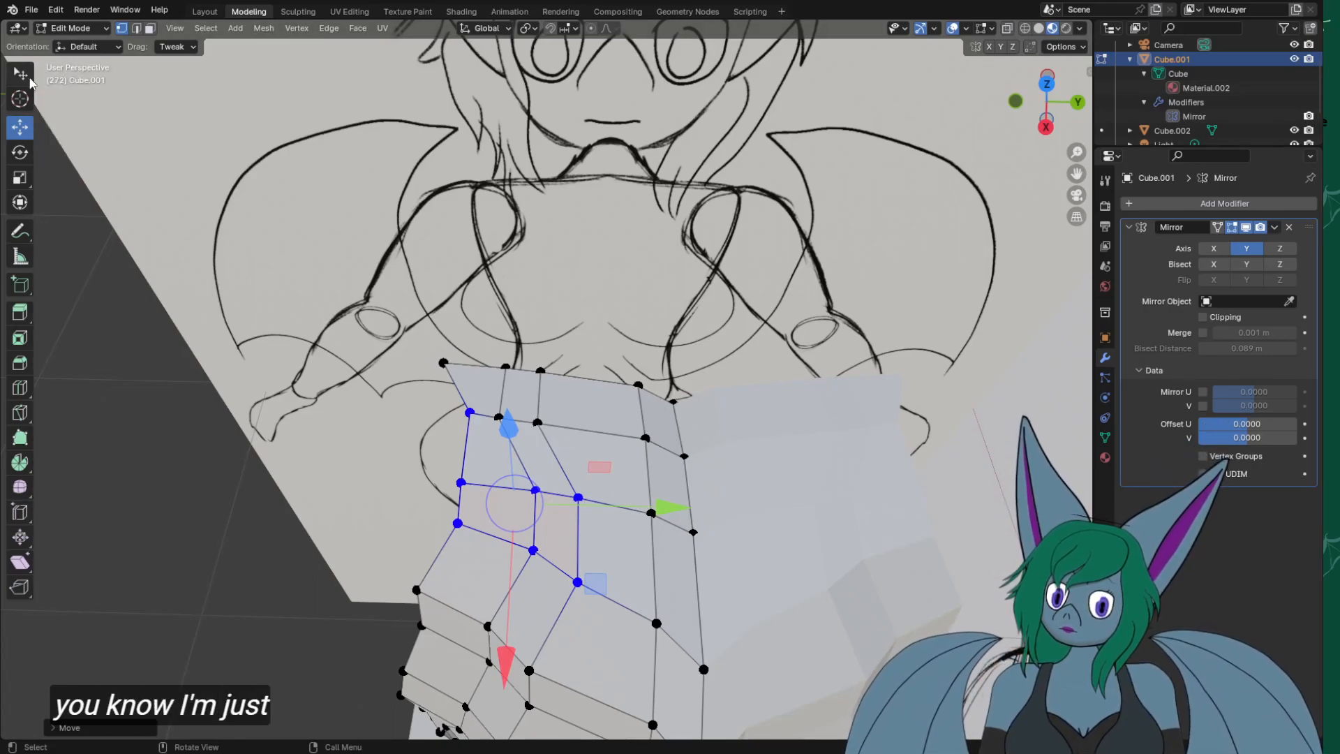
click(23, 77)
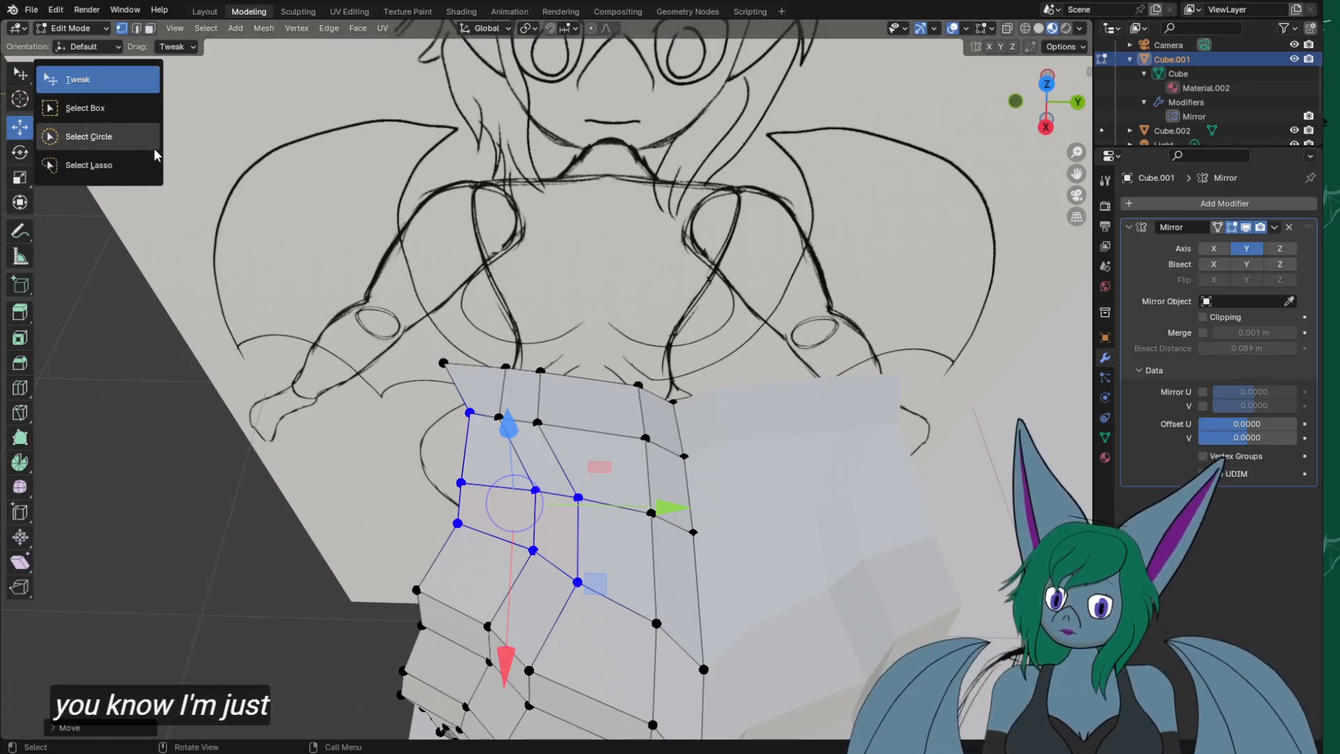
click(118, 158)
mouse_move(301, 218)
mouse_down()
mouse_move(595, 288)
mouse_move(752, 476)
mouse_move(719, 537)
mouse_move(427, 488)
mouse_move(417, 442)
mouse_up()
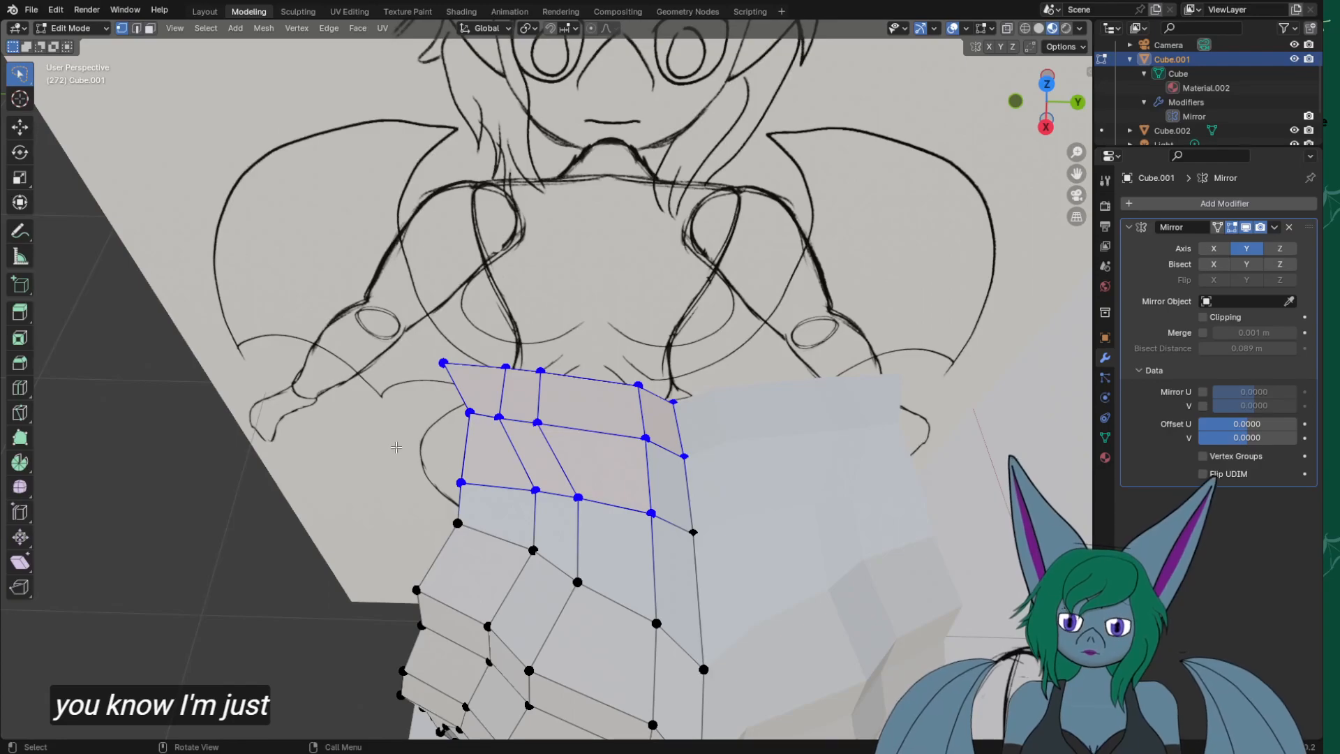
key(x)
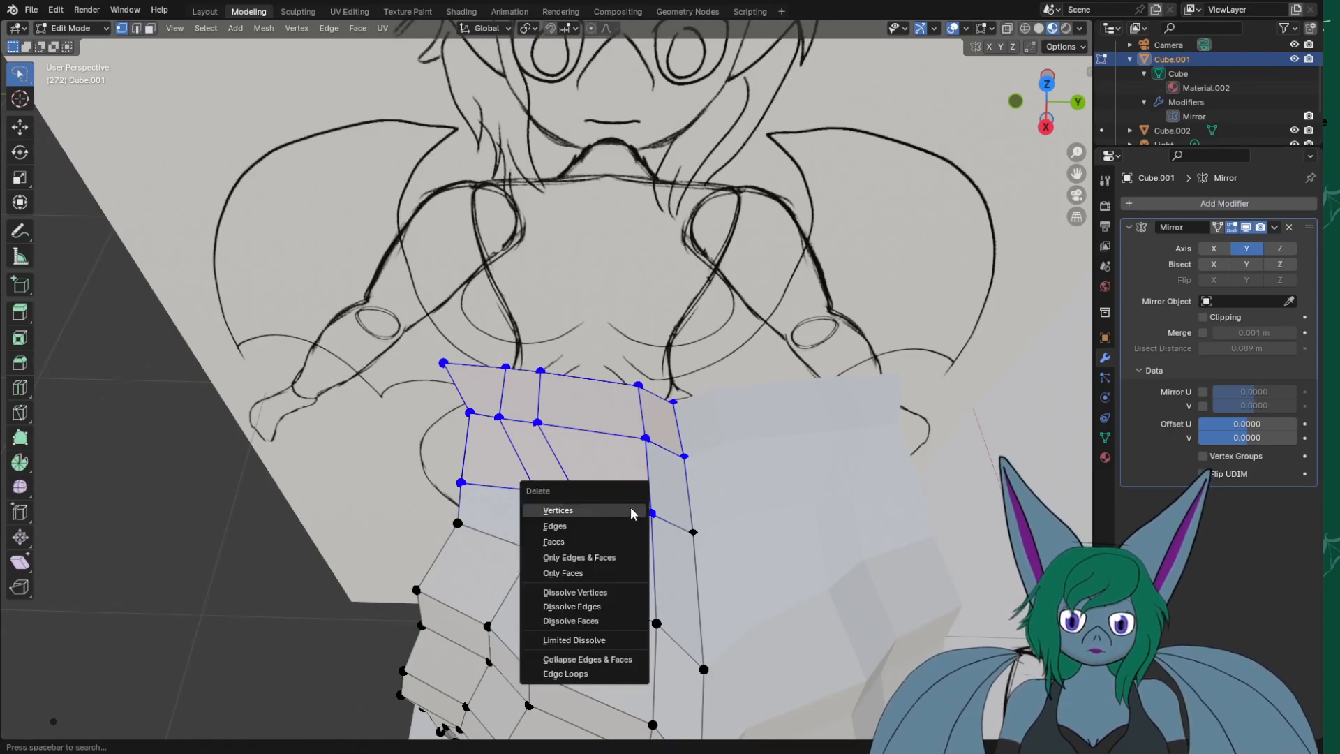
click(588, 510)
click(693, 534)
key(x)
click(693, 534)
mouse_move(693, 534)
middle_down()
mouse_move(670, 465)
mouse_move(656, 484)
middle_up()
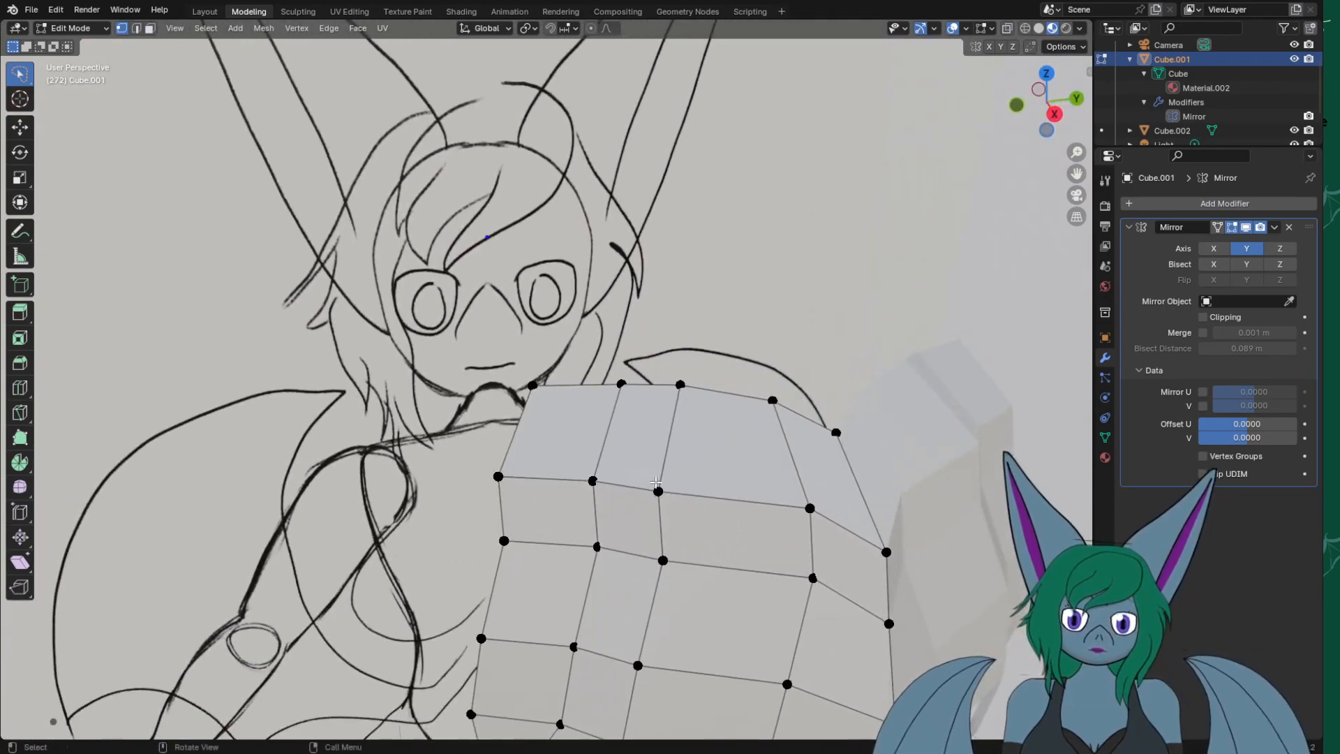
Delete the five vertices of the top row above the forehead.
middle_drag(784, 498, 754, 585)
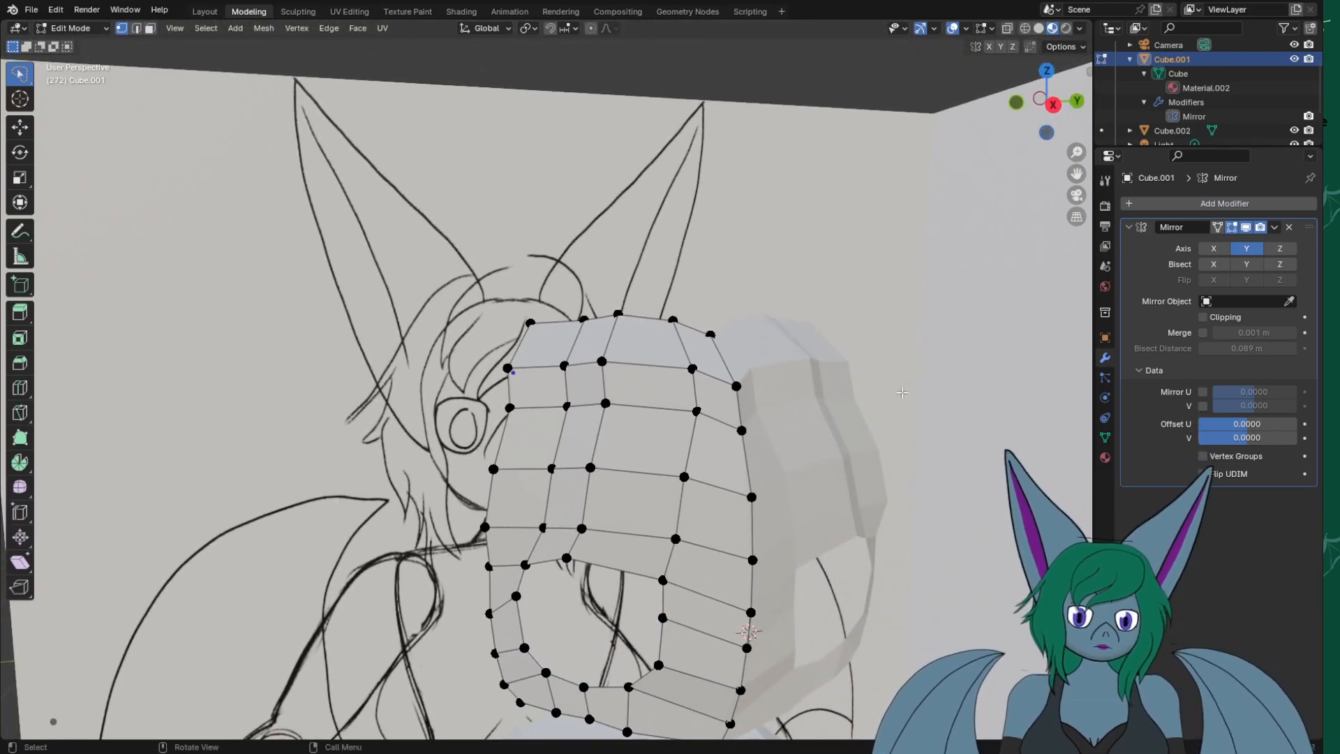
mouse_move(480, 187)
ctrl+right_down()
mouse_move(476, 200)
mouse_move(788, 307)
mouse_move(722, 361)
mouse_move(649, 349)
mouse_move(530, 293)
mouse_move(482, 206)
ctrl+right_up()
key(x)
key(Escape)
key(x)
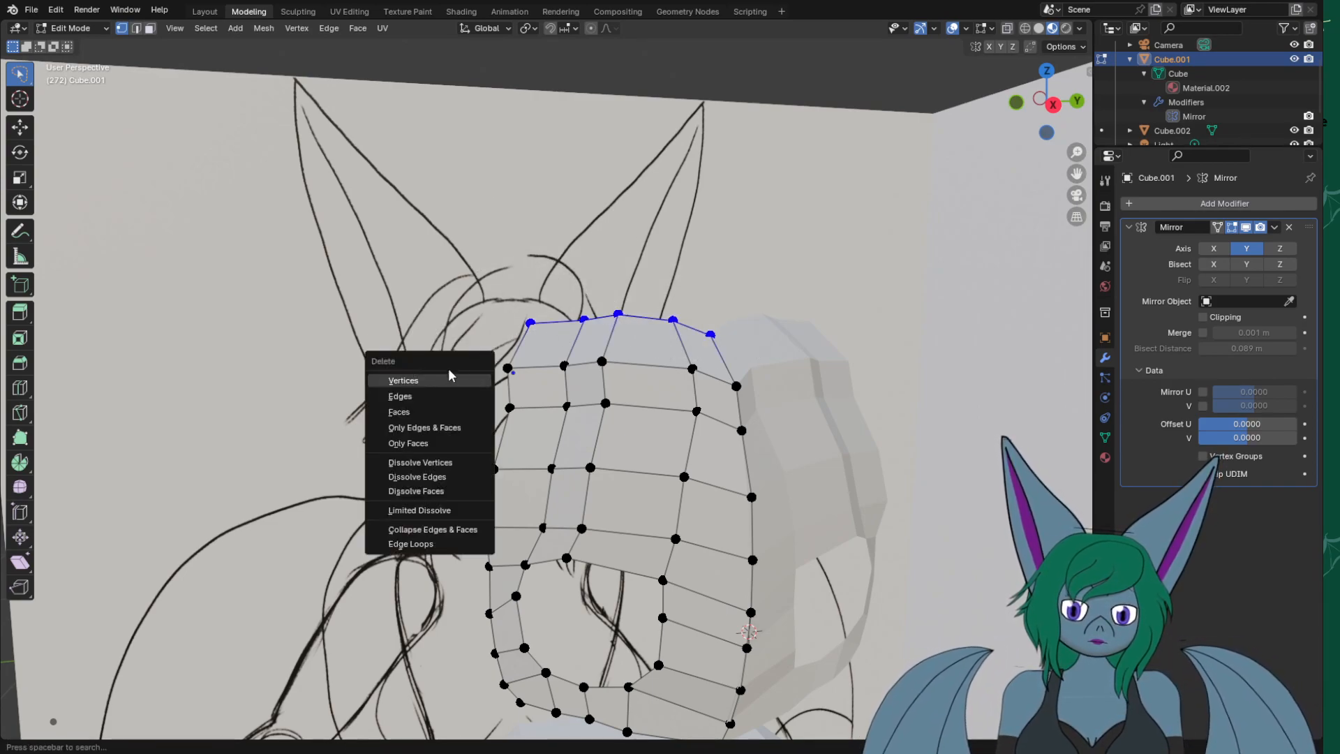
click(445, 382)
middle_drag(445, 382, 481, 340)
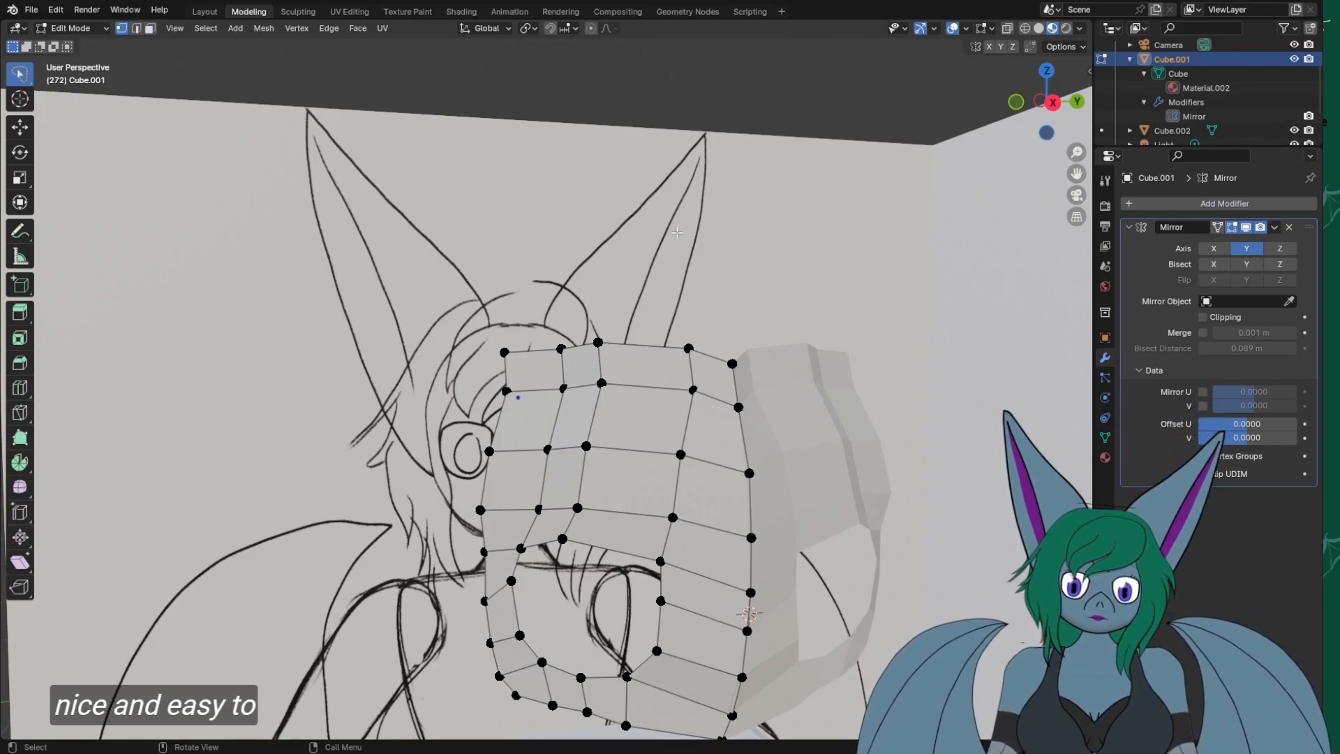
Raise the topmost centre-line vertex of the forehead slightly along Z.
middle_drag(840, 400, 784, 412)
scroll(780, 404, up, 3)
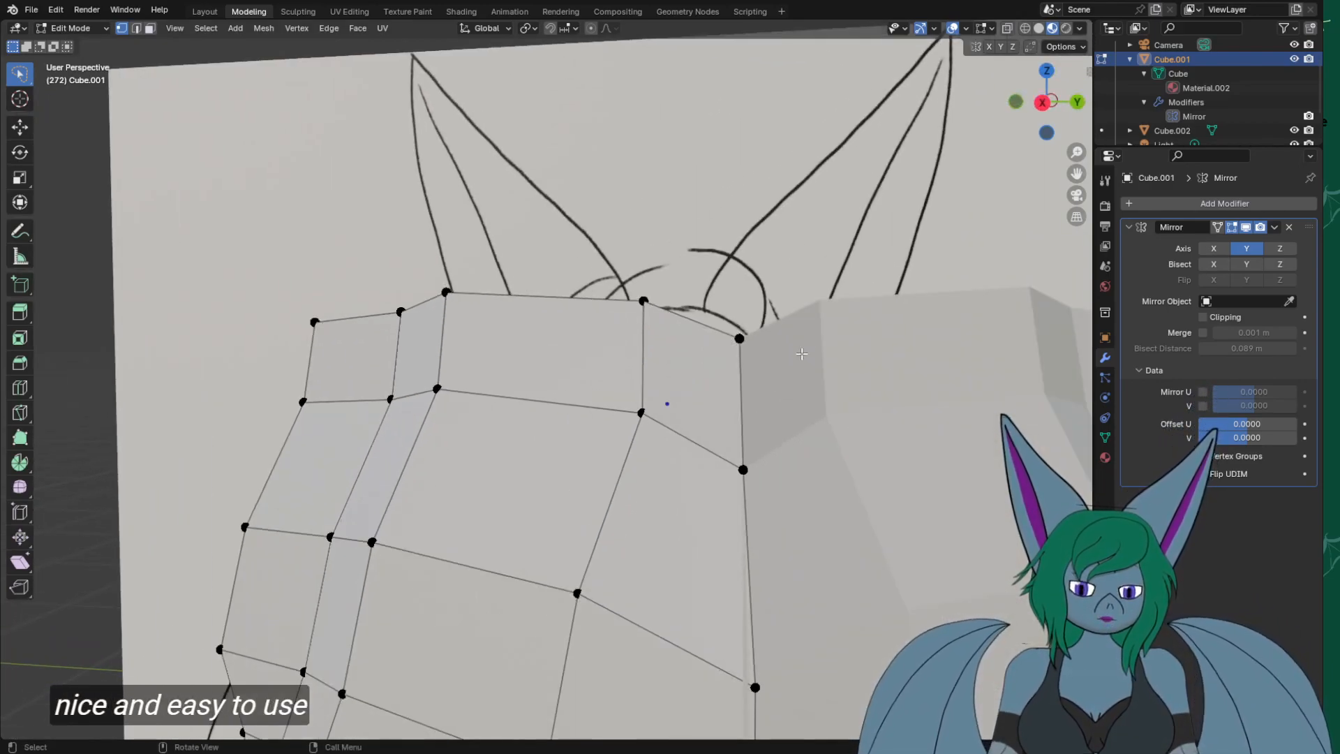
drag(777, 305, 733, 349)
mouse_move(733, 349)
middle_down()
mouse_move(768, 377)
mouse_move(689, 375)
middle_up()
middle_drag(249, 231, 150, 191)
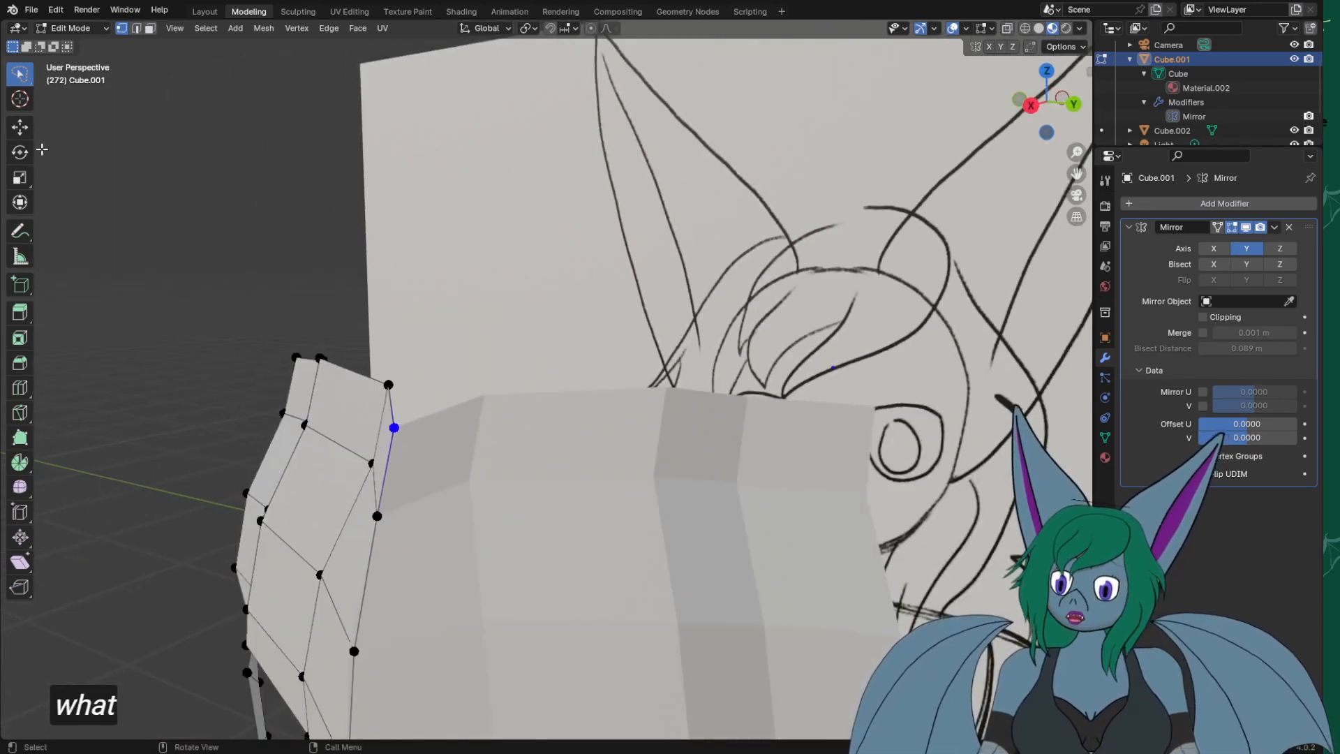
click(19, 127)
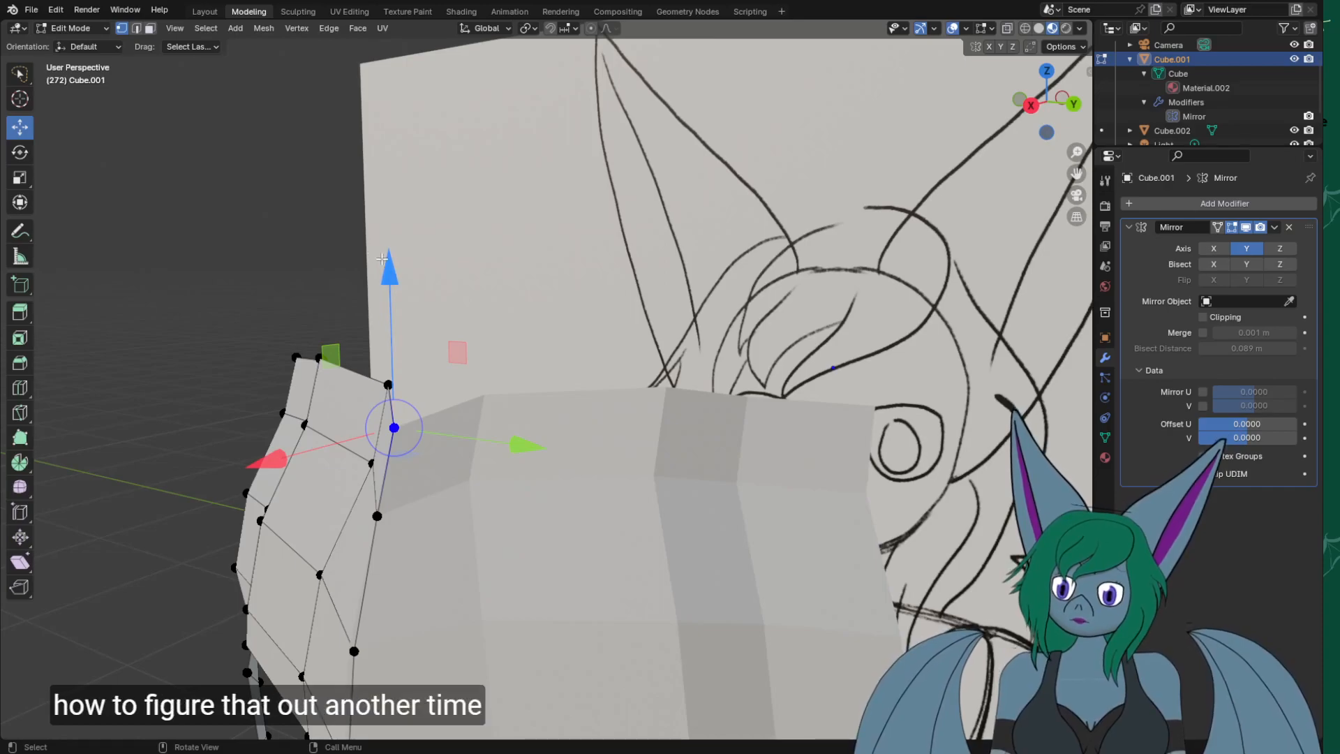
drag(389, 262, 389, 234)
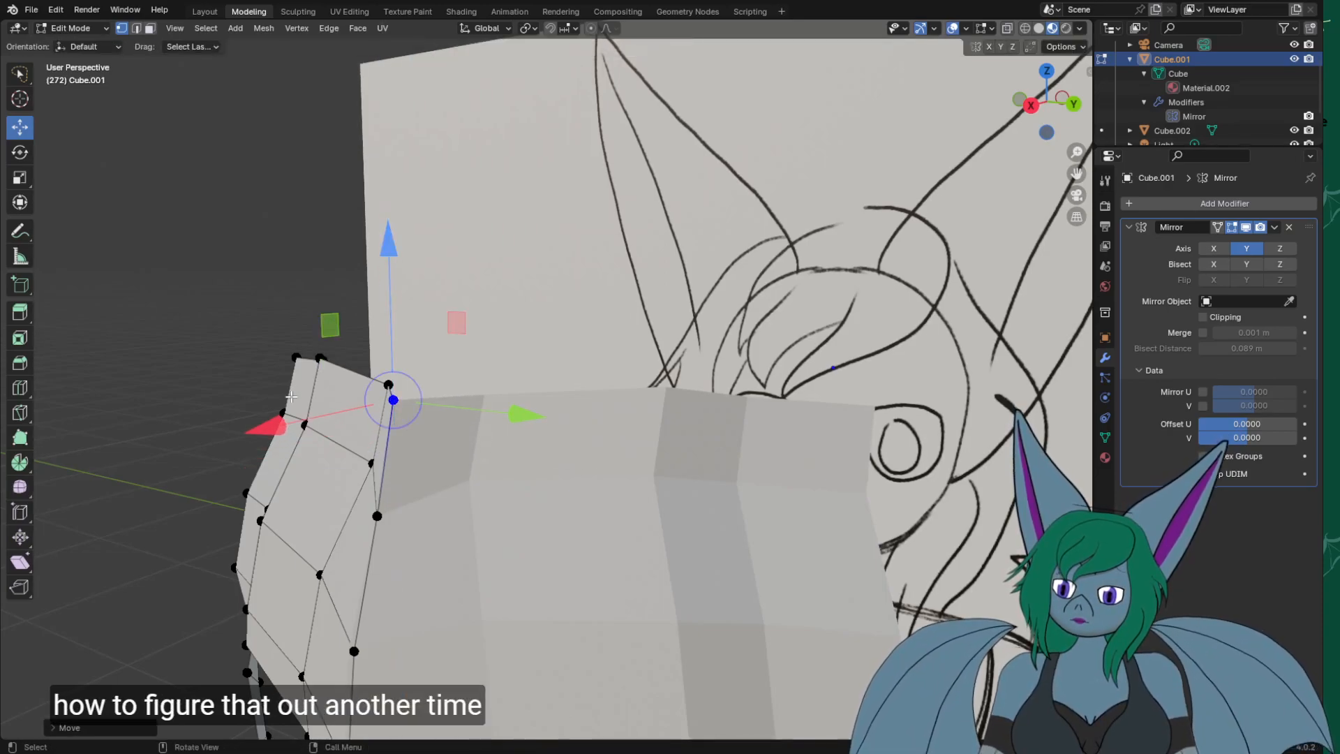
Nudge the topmost centre-line vertex along X and shift the top two vertices of the neighbouring column along Y.
drag(276, 422, 309, 414)
middle_drag(300, 416, 391, 417)
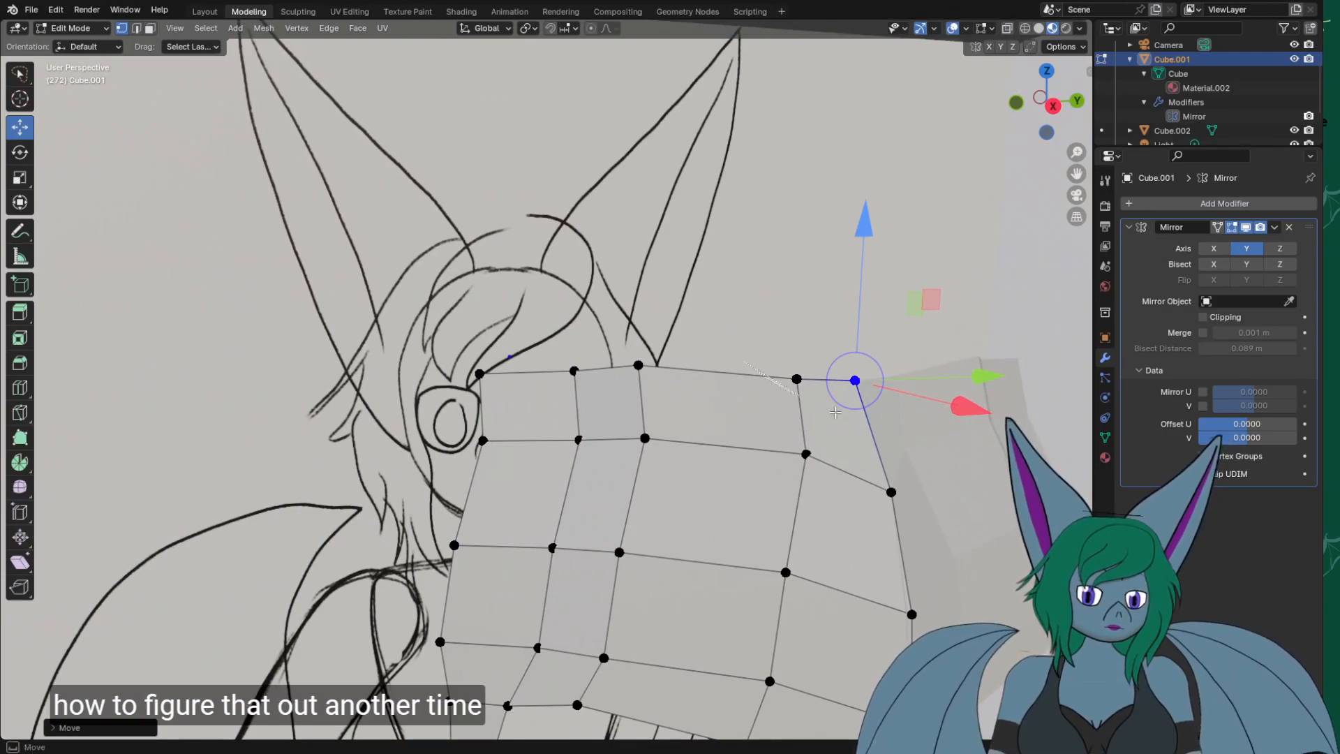
click(845, 484)
click(801, 383)
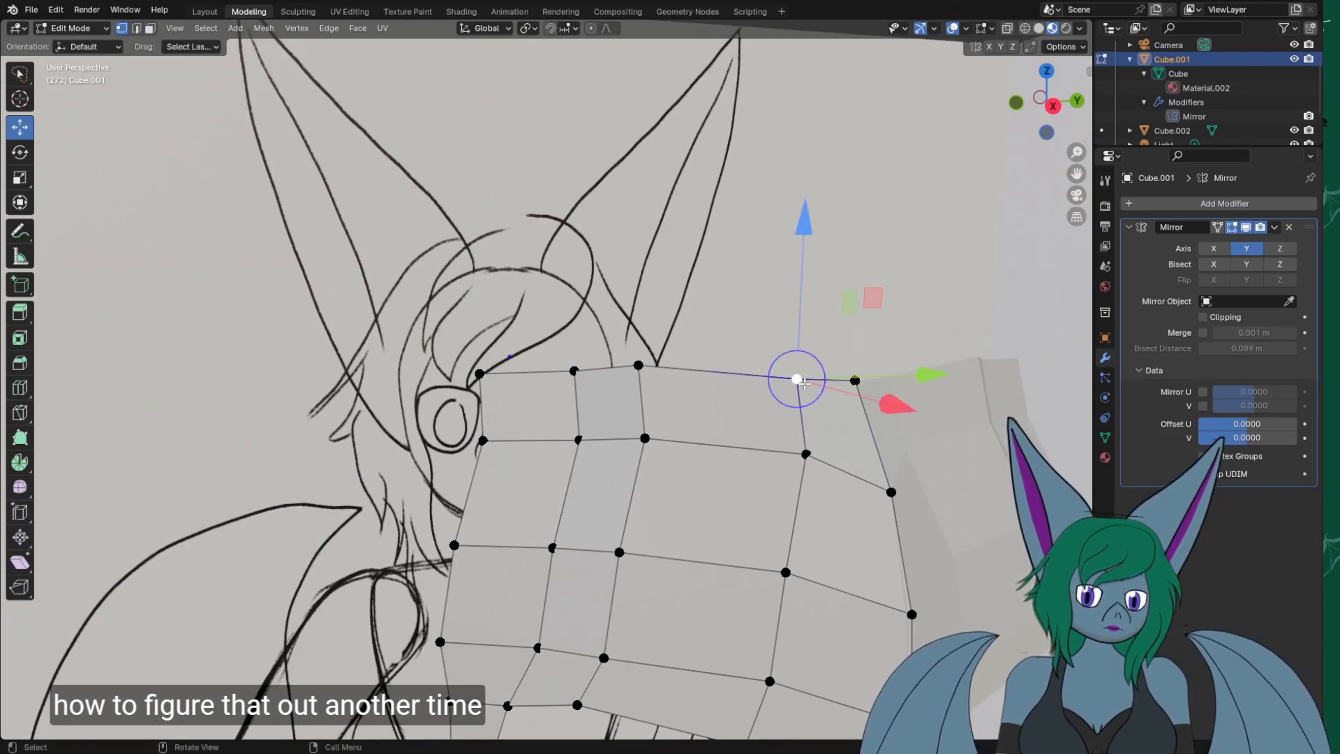
shift+click(808, 454)
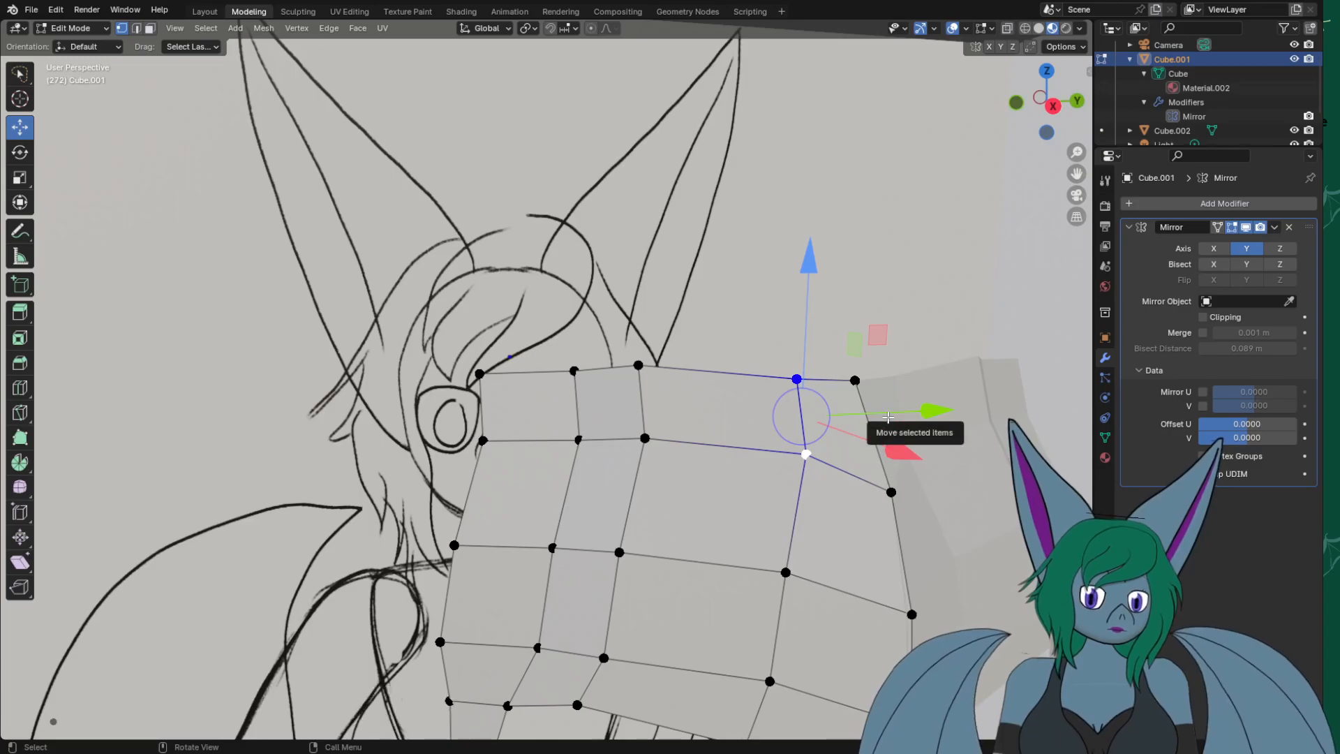
key(g)
key(y)
drag(840, 420, 838, 421)
Move the top four vertices of the column beside the centre line forward along X in the front orthographic view.
middle_drag(674, 447, 935, 617)
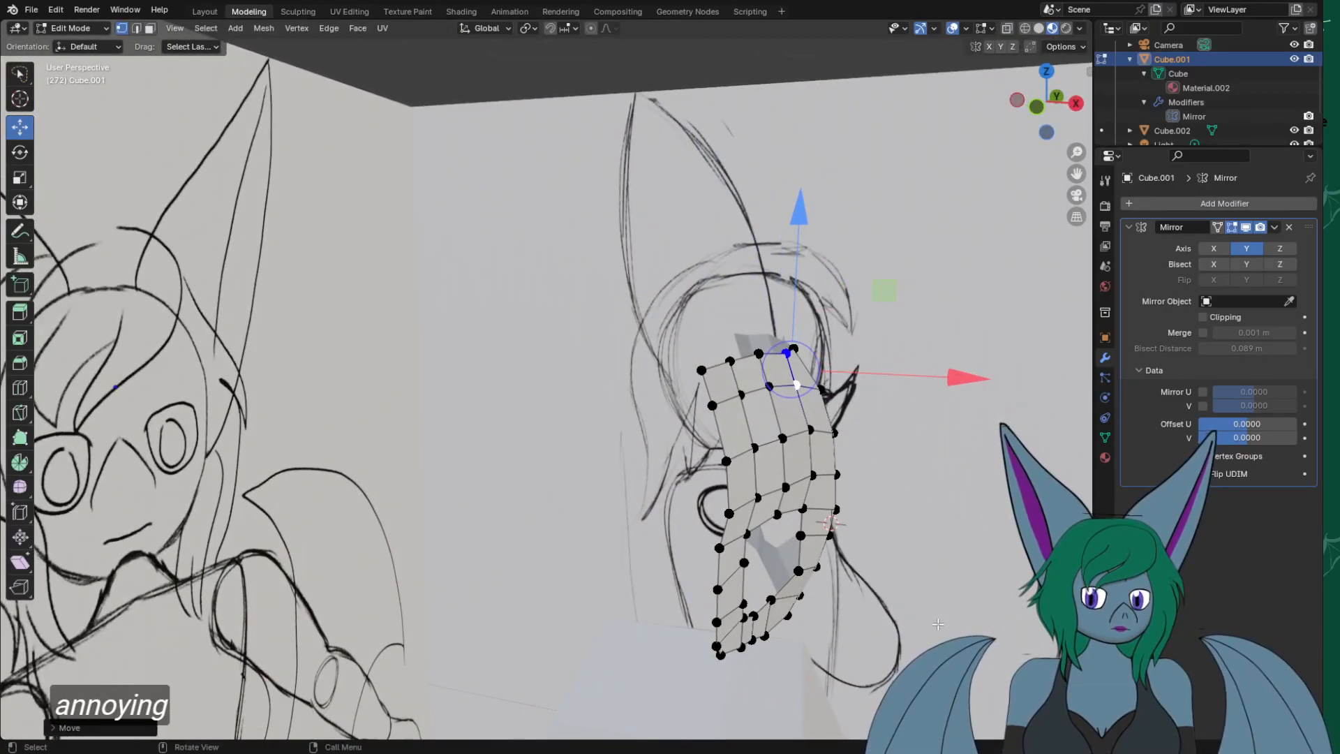
key(KP_1)
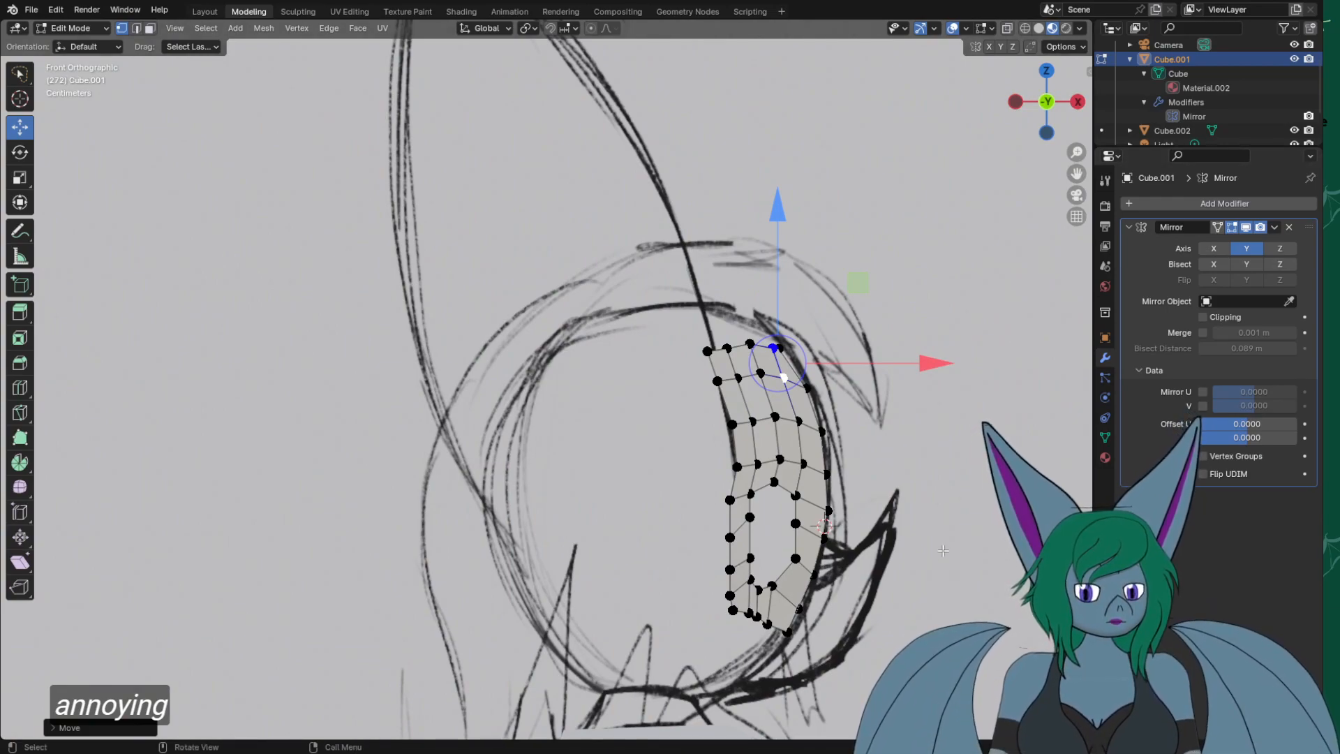
shift+middle_drag(840, 452, 628, 419)
scroll(602, 268, up, 5)
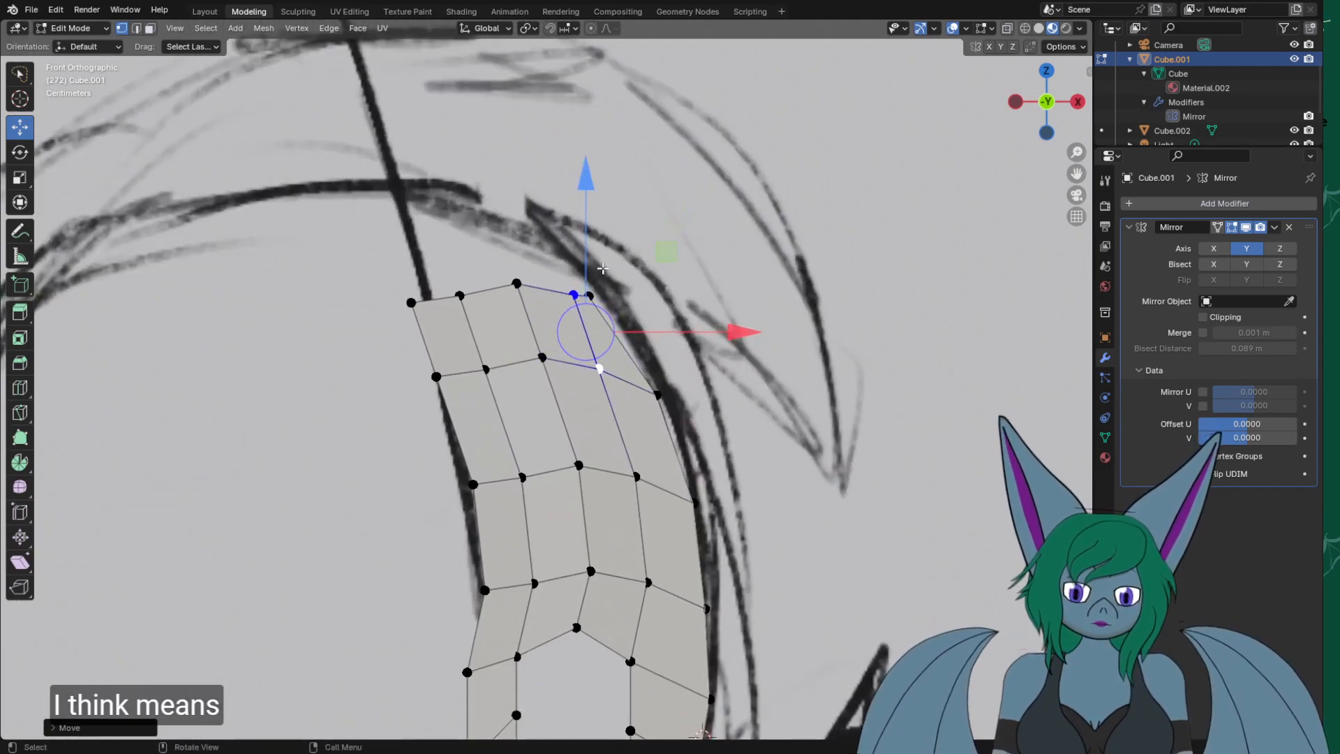
ctrl+click(637, 477)
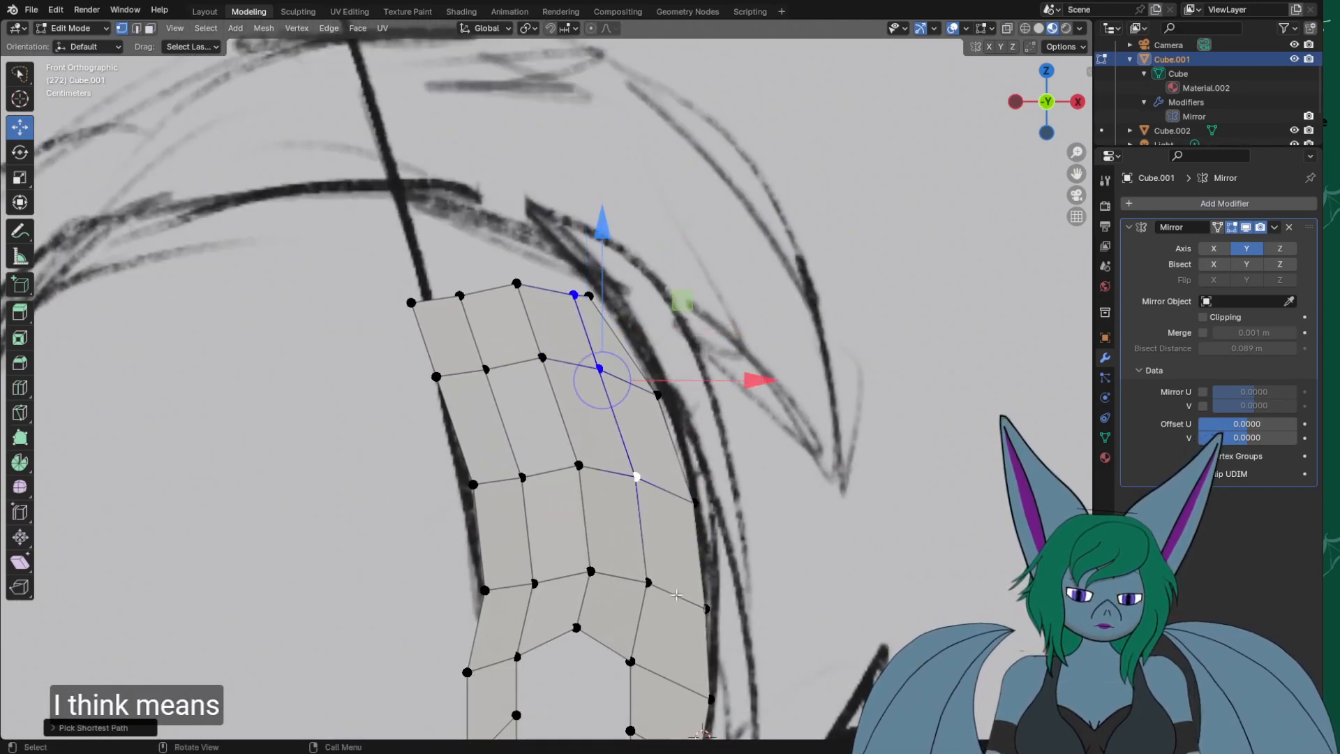
ctrl+click(649, 583)
drag(763, 443, 789, 443)
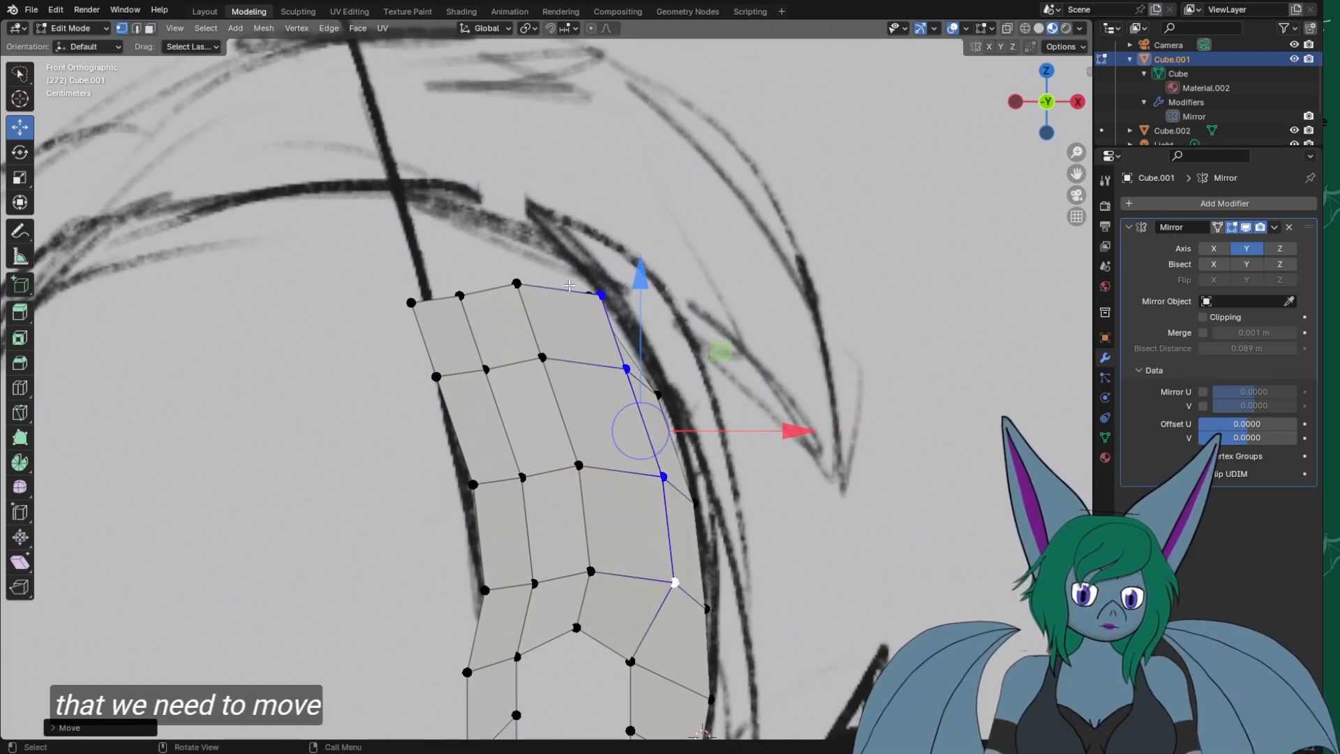
Move the top four vertices of the forehead's middle column forward along X.
click(517, 285)
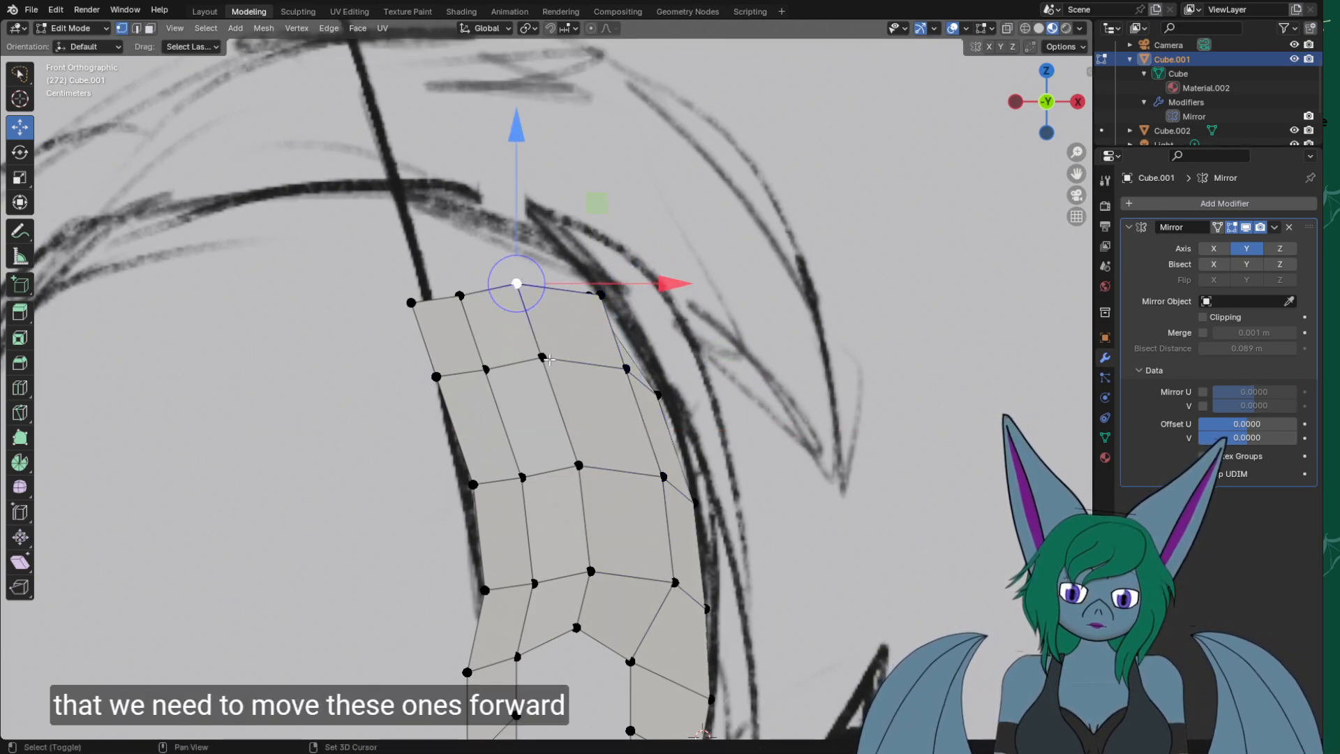
ctrl+click(544, 358)
ctrl+click(578, 453)
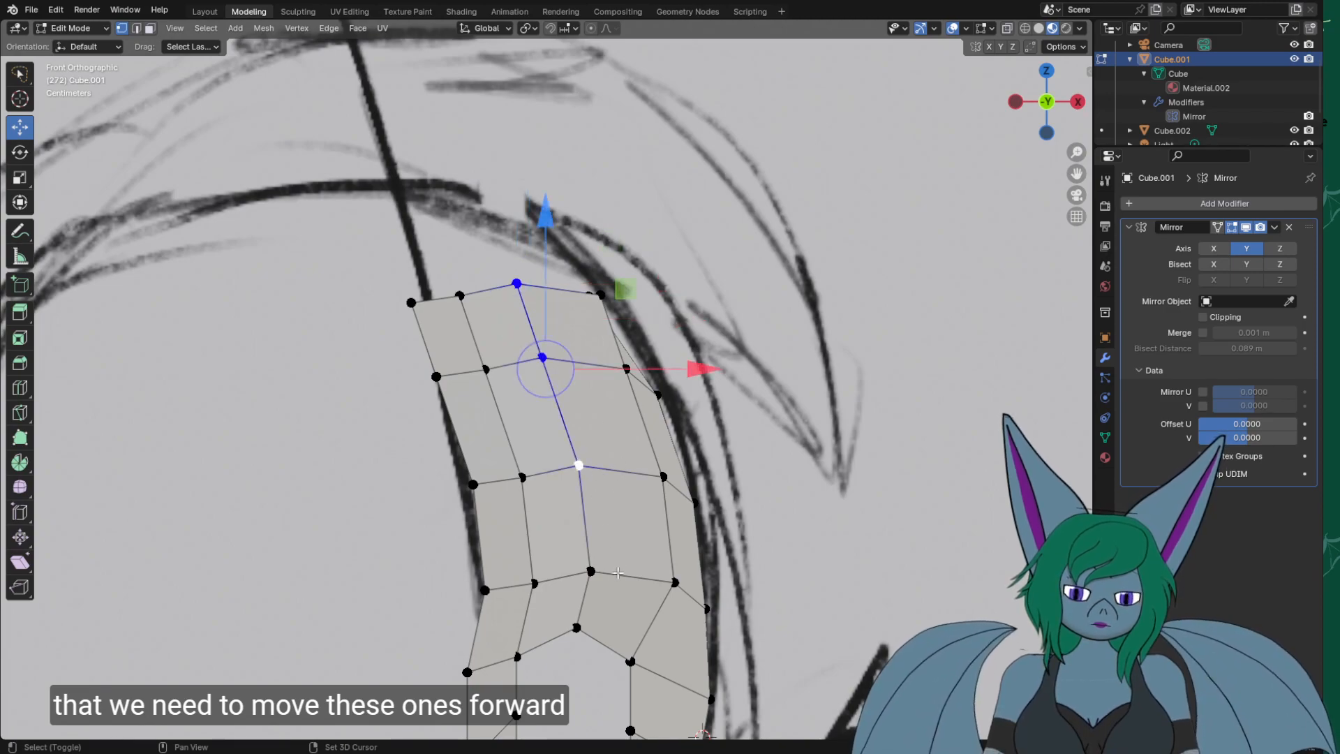
ctrl+click(598, 573)
drag(707, 419, 727, 418)
Move the top four vertices of the column next to the outer edge forward along X.
click(460, 295)
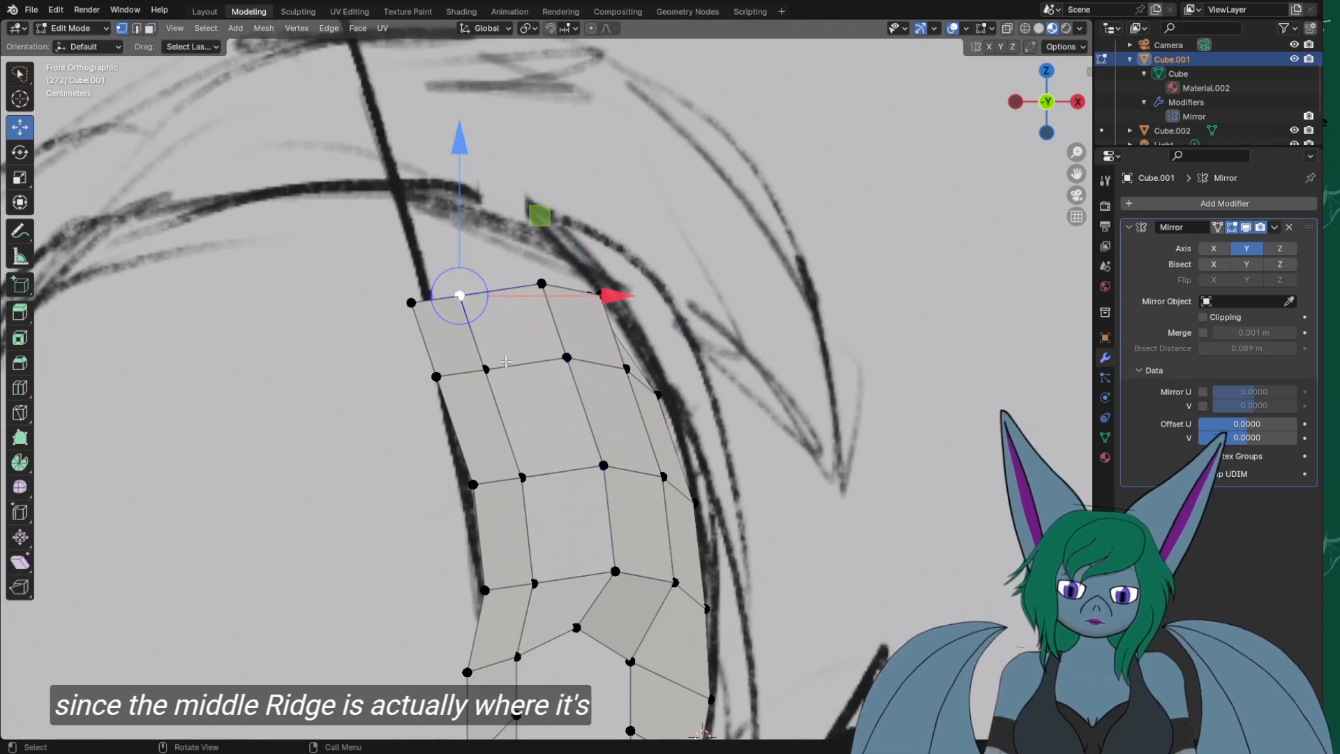
ctrl+click(486, 368)
ctrl+click(527, 474)
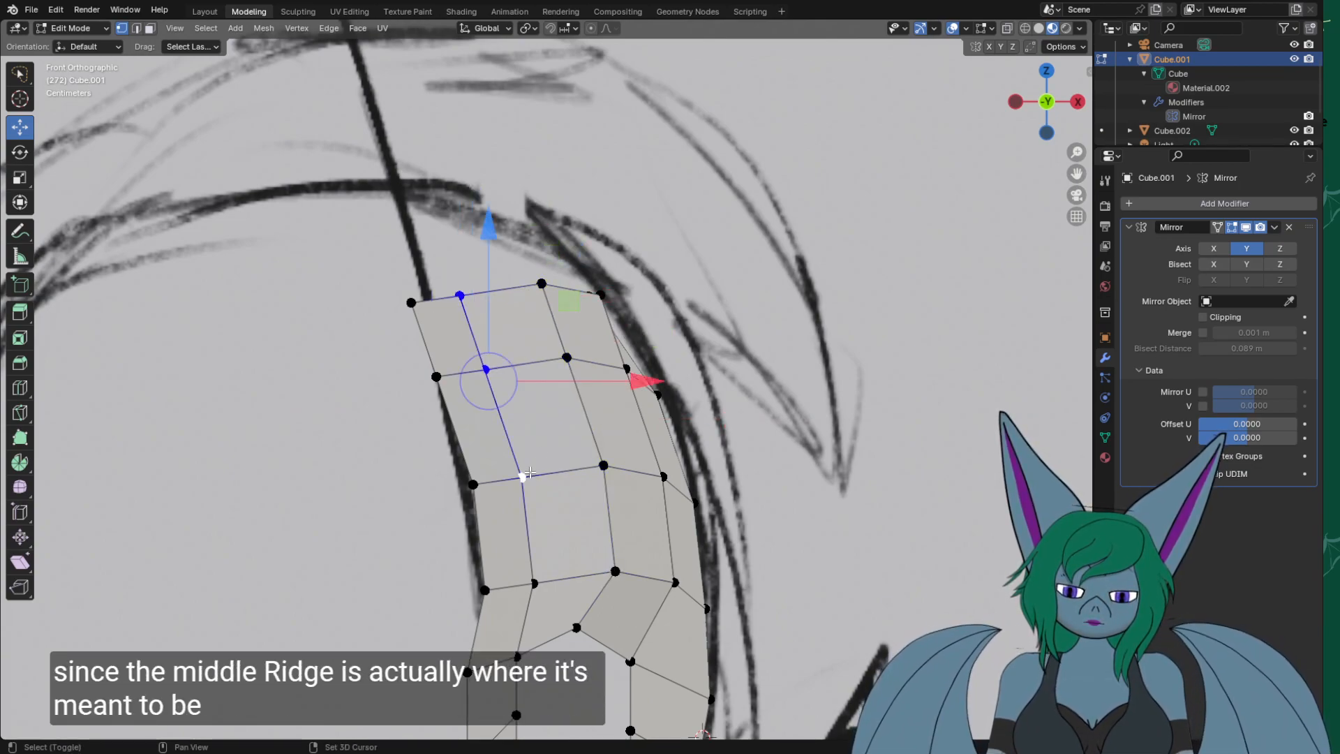
ctrl+click(543, 584)
drag(651, 430, 681, 432)
Shift the middle column's five vertices, from the eye opening up to the top edge, along Y towards the centre line.
mouse_move(681, 432)
middle_down()
mouse_move(752, 456)
mouse_move(629, 433)
mouse_move(828, 523)
mouse_move(760, 553)
mouse_move(503, 474)
middle_up()
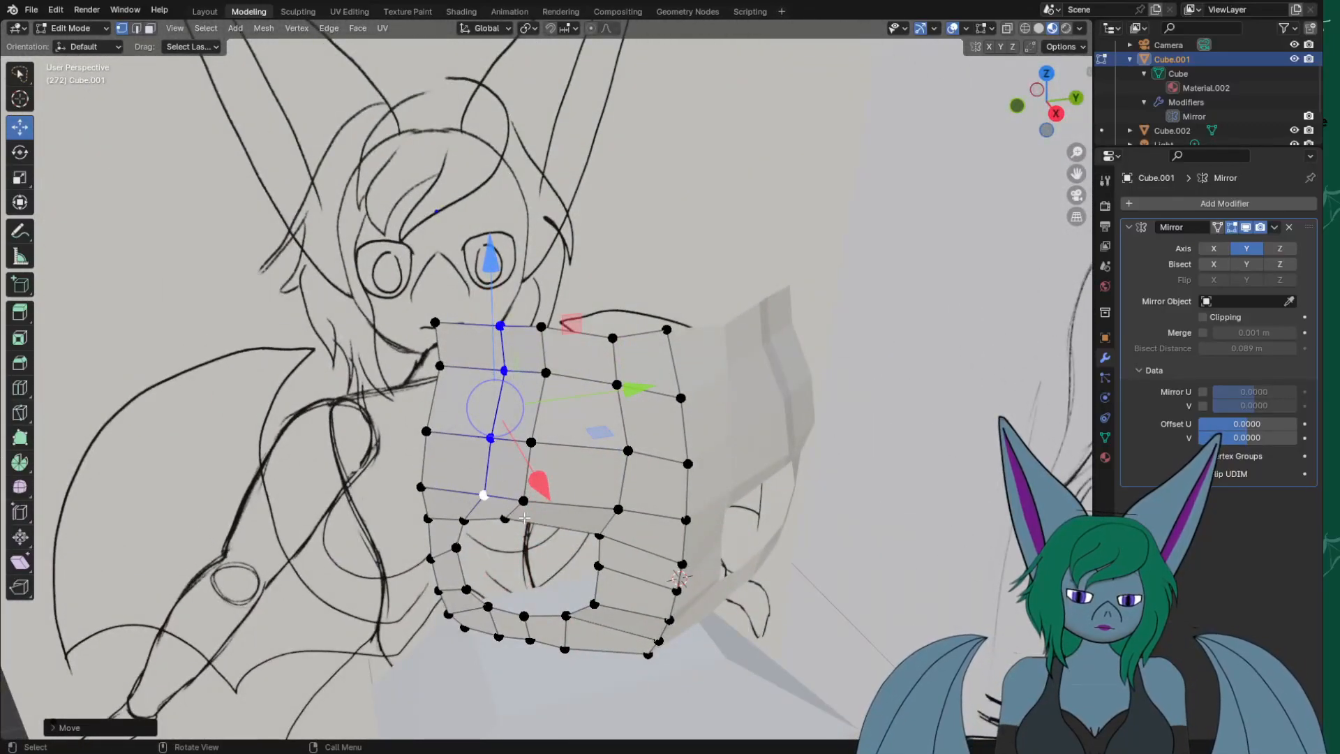
click(505, 518)
shift+click(524, 500)
shift+click(531, 442)
shift+click(546, 372)
shift+click(541, 326)
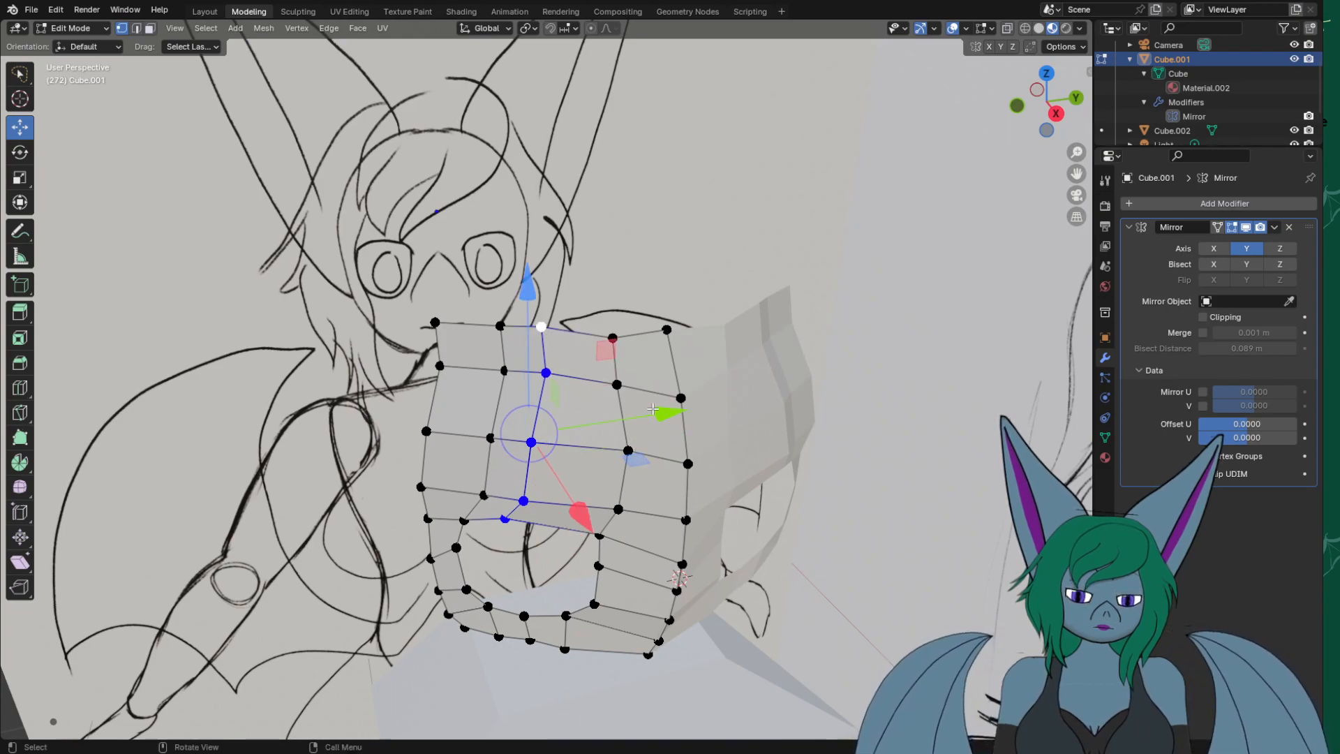
drag(651, 410, 616, 517)
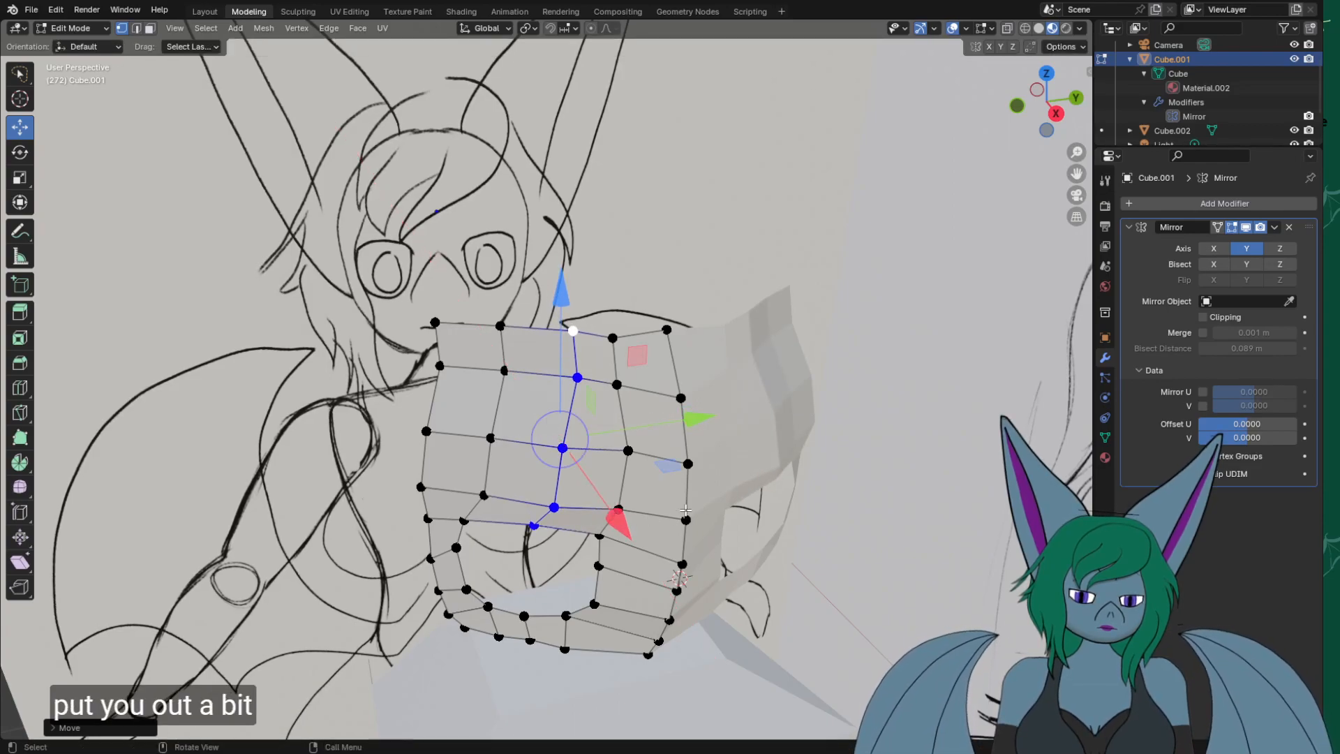
Pull the brow vertex beside the centre line, just above the eye opening, slightly forward along X.
middle_drag(685, 510, 688, 501)
click(619, 508)
drag(664, 561, 676, 577)
Move the upper three vertices of the middle column slightly back along X.
middle_drag(675, 576, 882, 557)
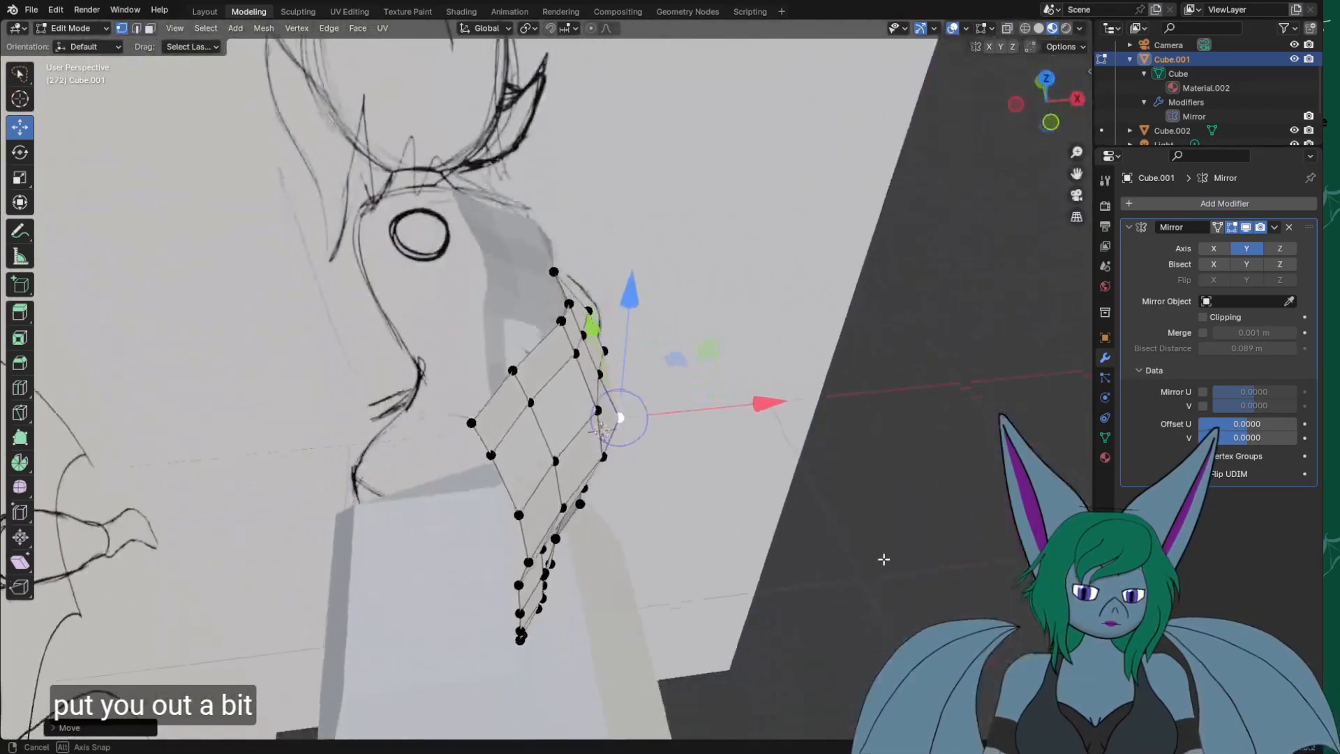
click(559, 325)
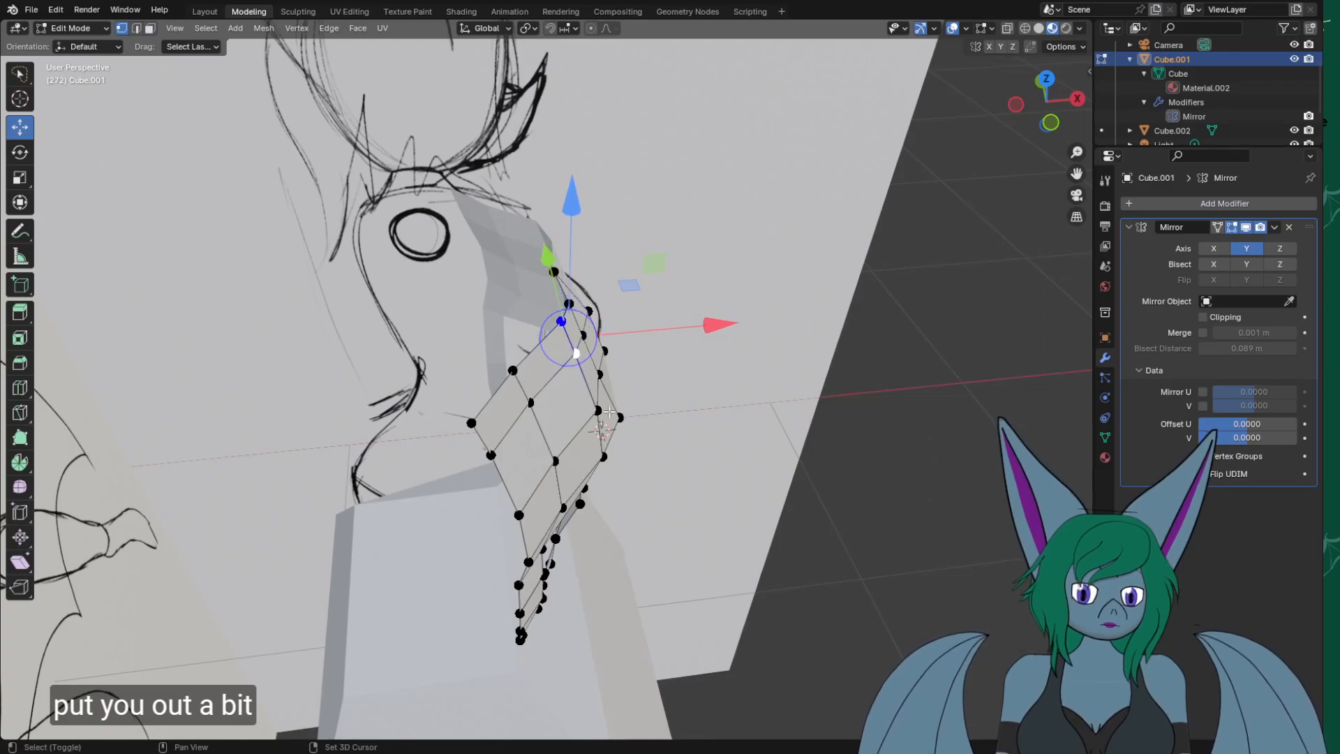
shift+click(599, 409)
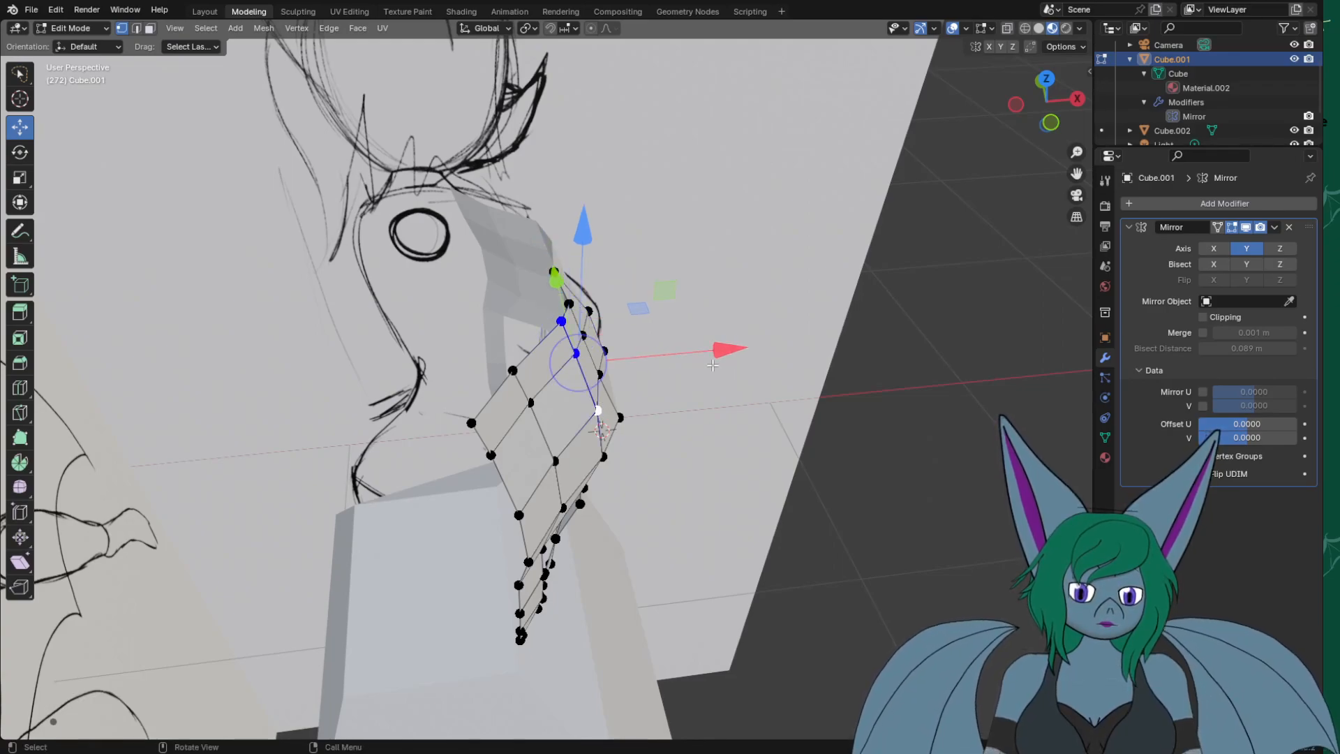
drag(720, 351, 702, 356)
Shift the middle column's upper three vertices along Y away from the centre line, and the lowest of them slightly back towards it.
middle_drag(702, 356, 620, 344)
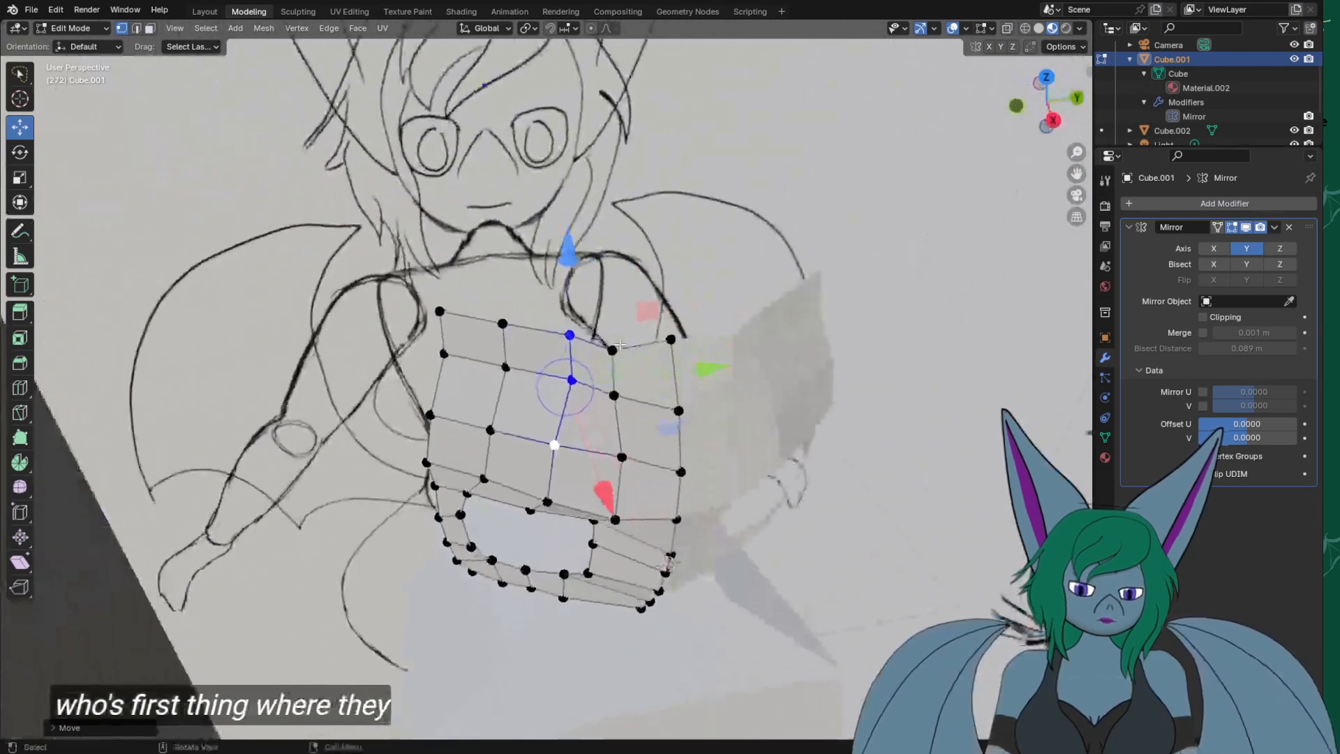
drag(708, 374, 684, 372)
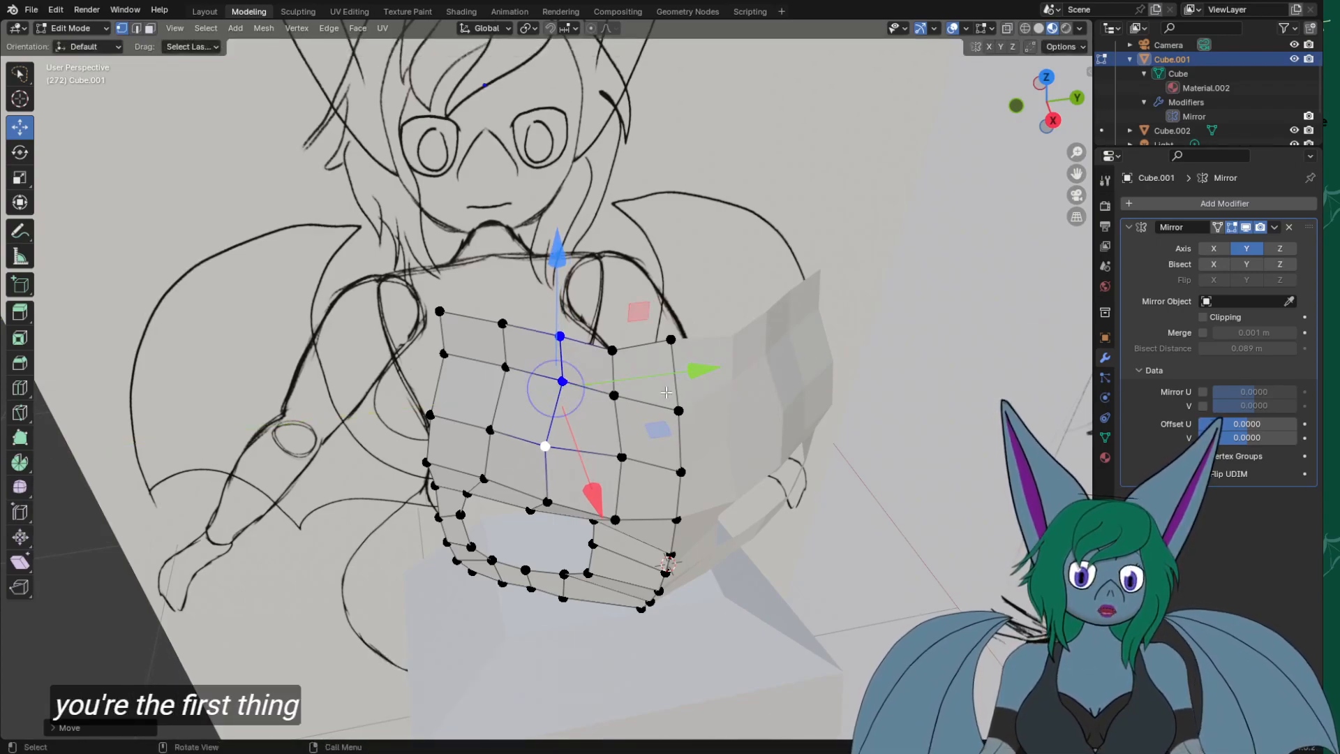
click(545, 447)
drag(674, 424, 688, 429)
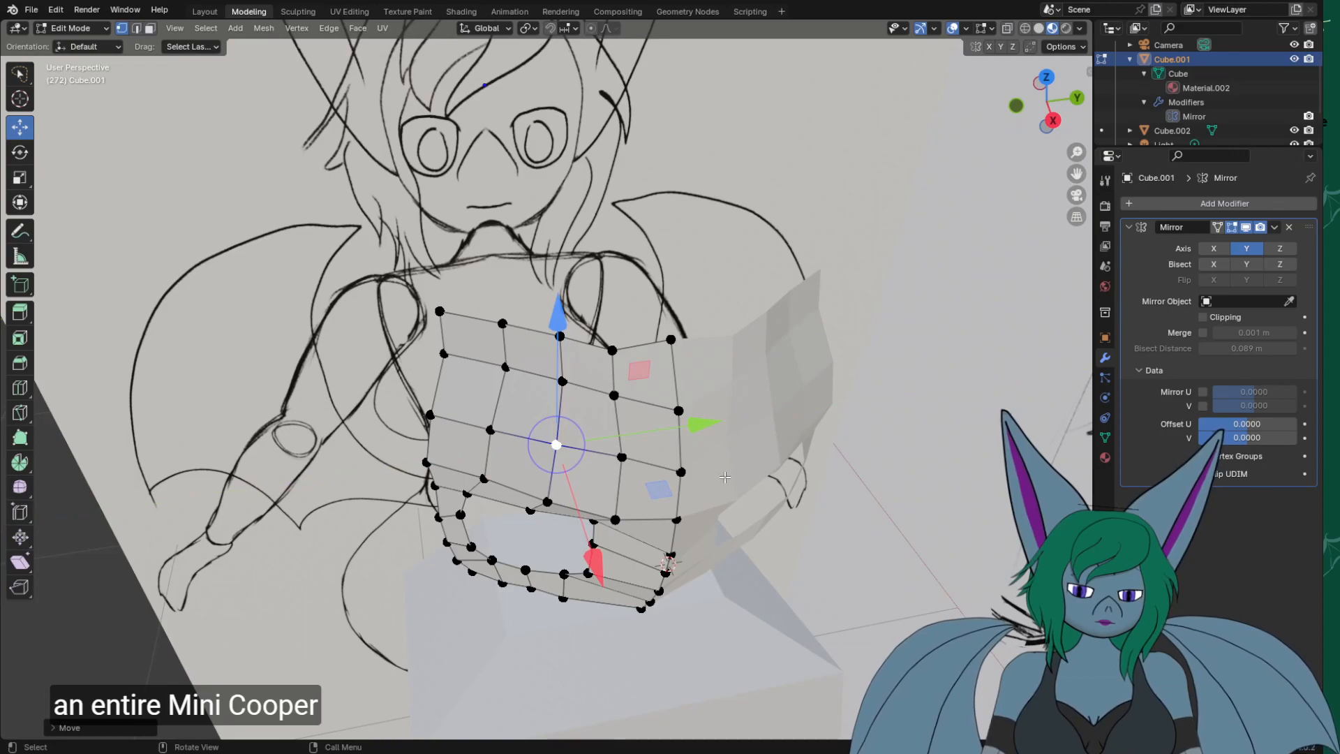
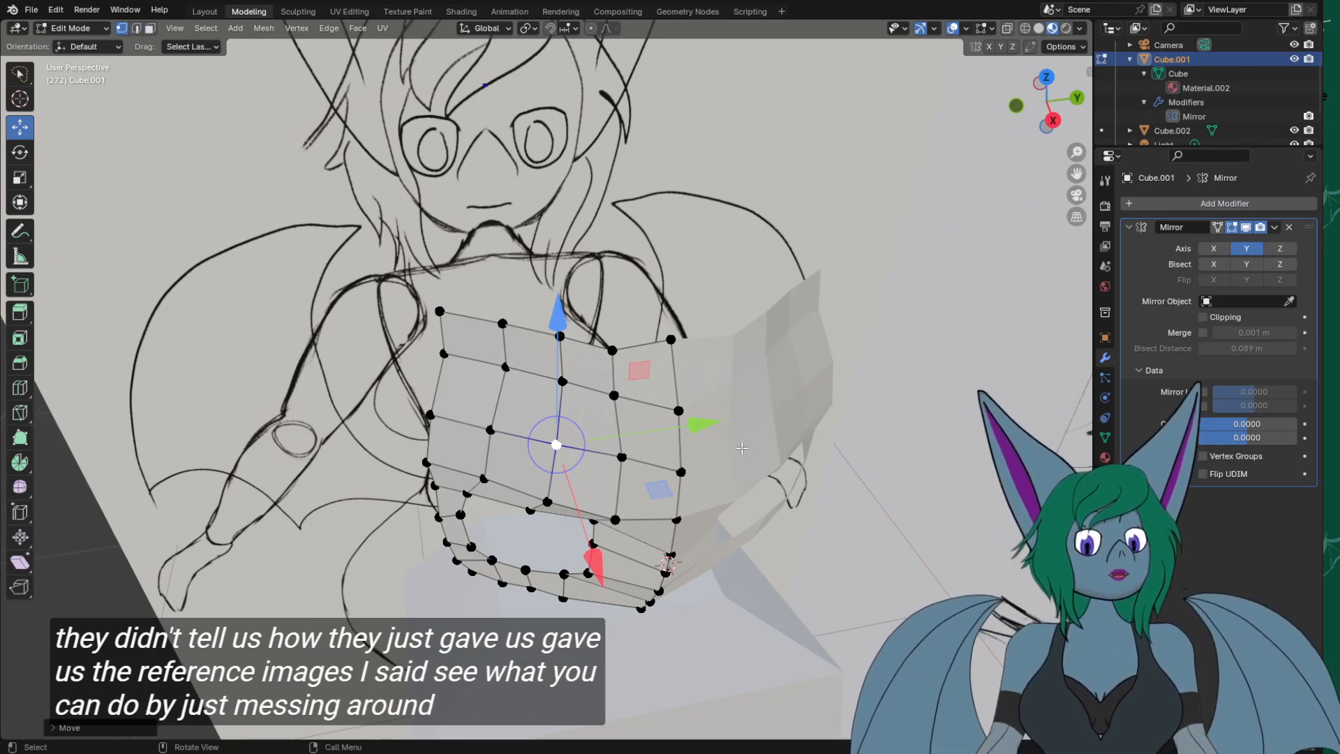
Leave mesh editing for Object Mode and show the face object's transform properties.
mouse_move(742, 447)
middle_down()
mouse_move(702, 474)
mouse_move(694, 530)
middle_up()
key(Tab)
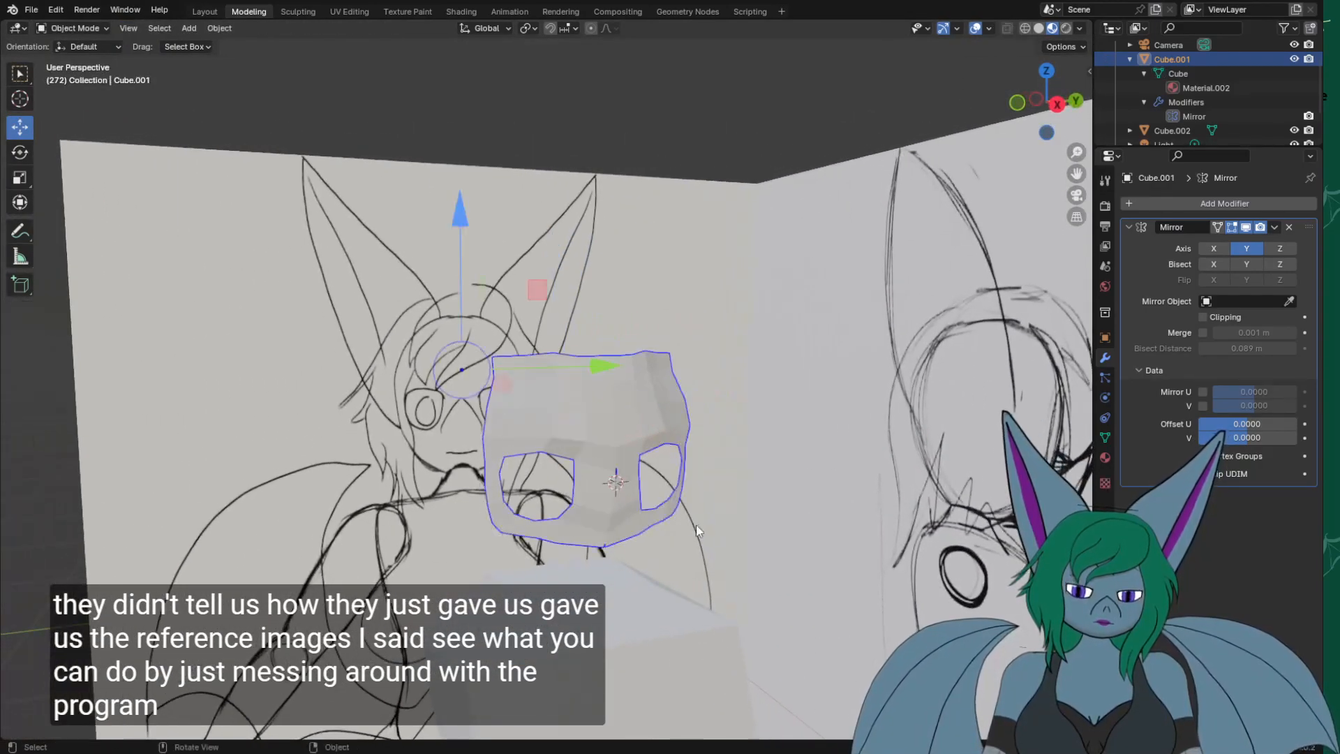
mouse_move(825, 418)
middle_down()
mouse_move(773, 384)
mouse_move(767, 395)
mouse_move(864, 406)
middle_up()
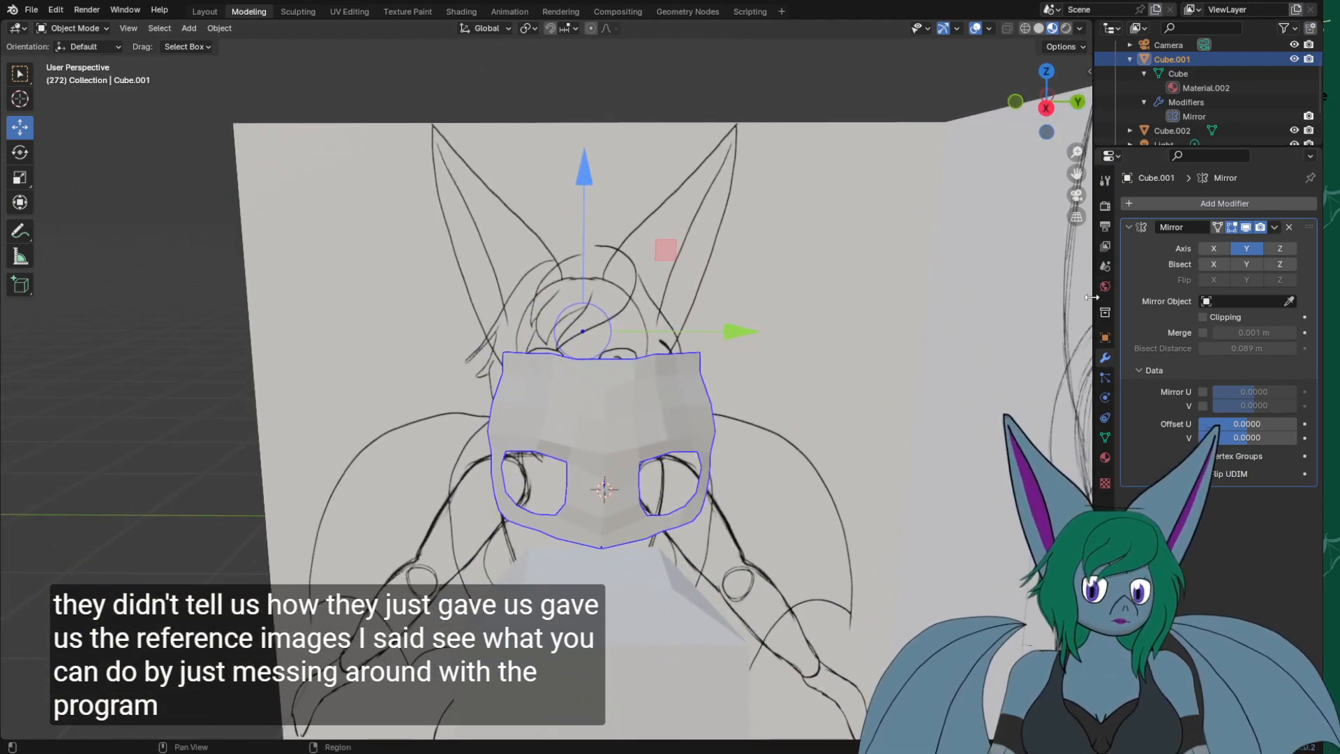
scroll(526, 362, down, 6)
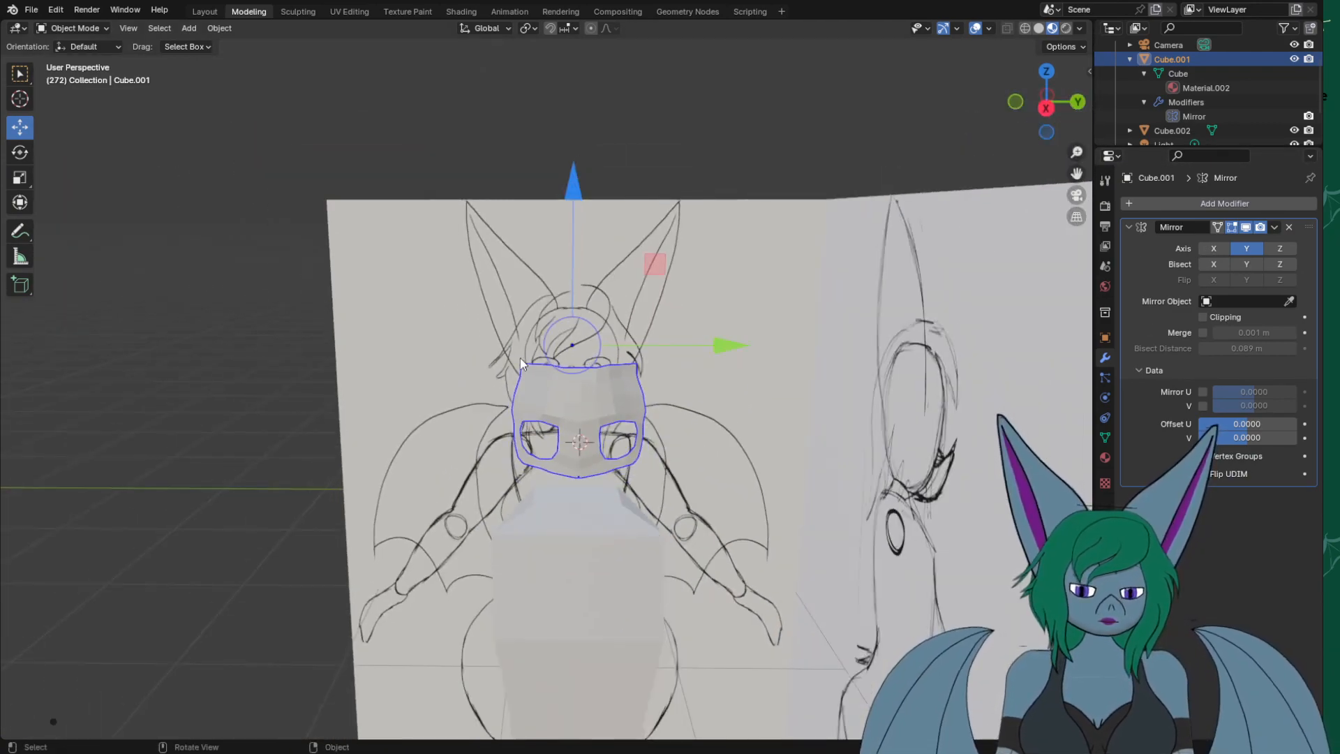
click(1105, 312)
click(1104, 338)
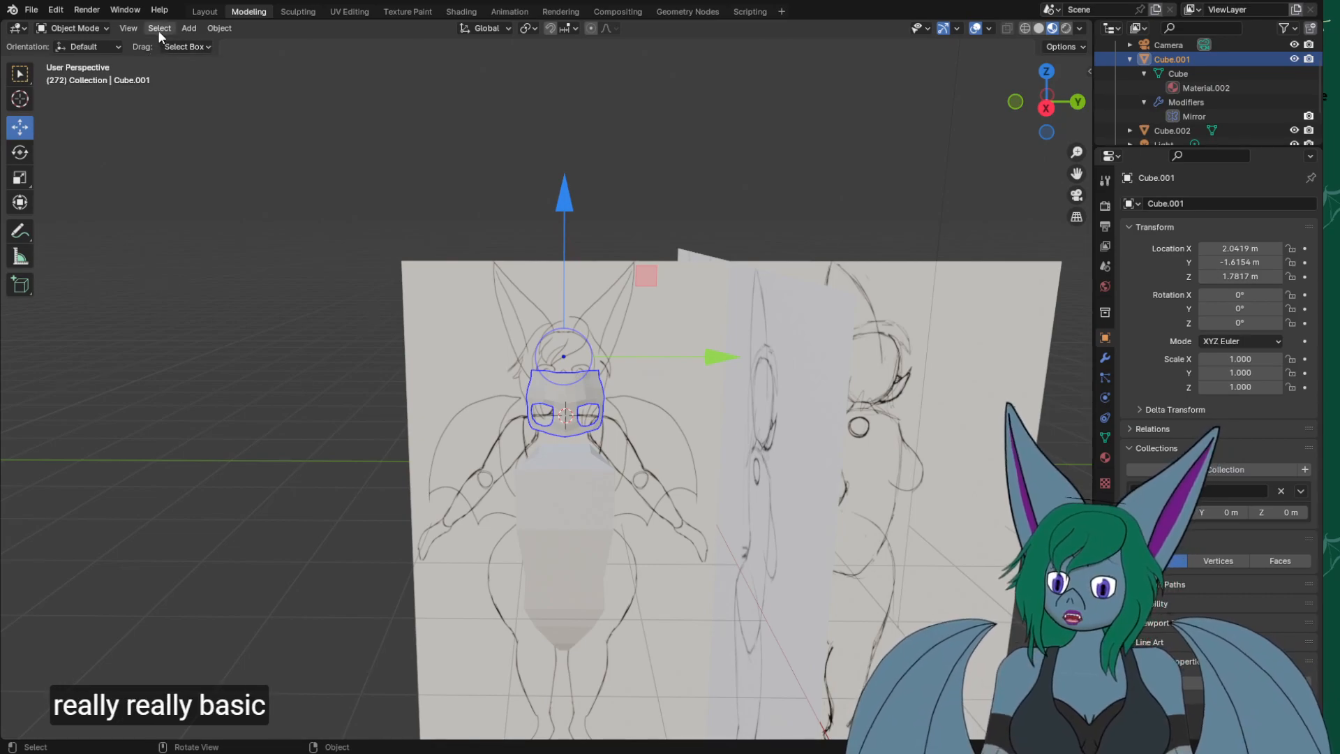
Try adding an ico sphere mesh at the 3D cursor and undo it.
click(189, 28)
mouse_move(211, 48)
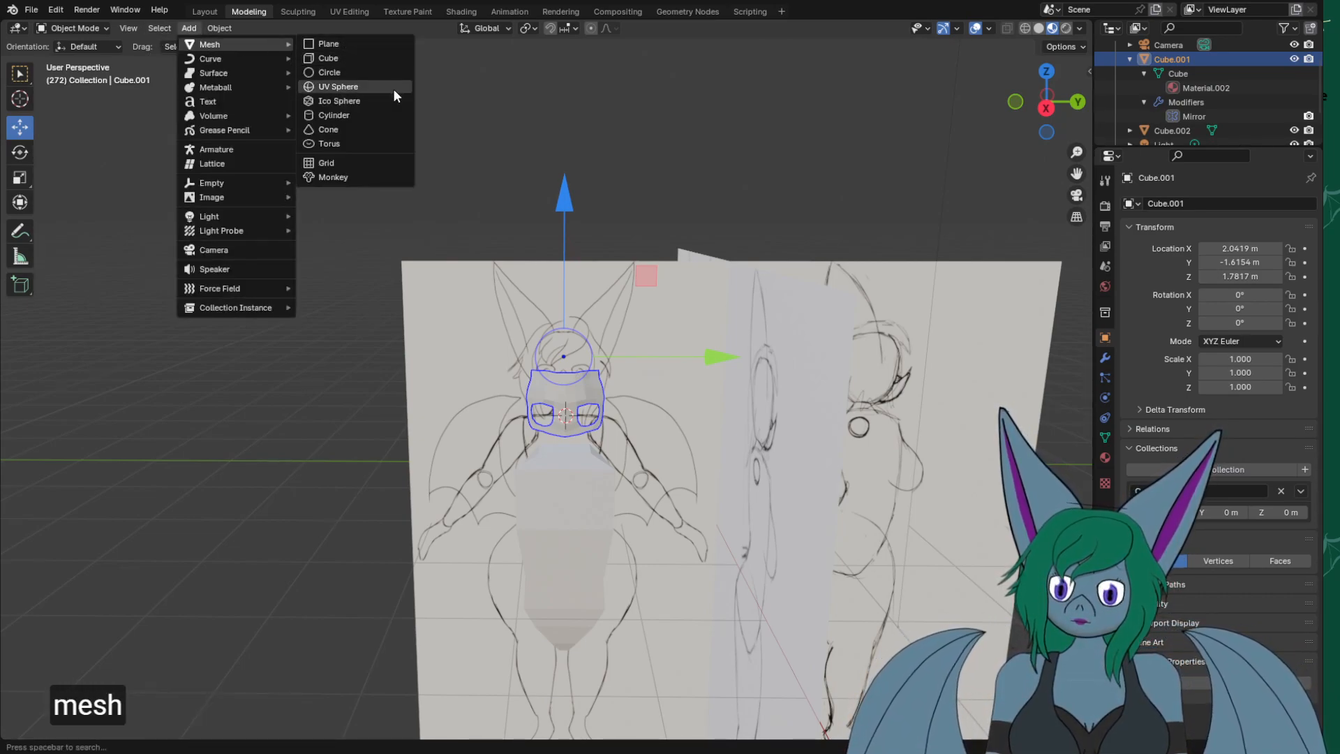
click(351, 100)
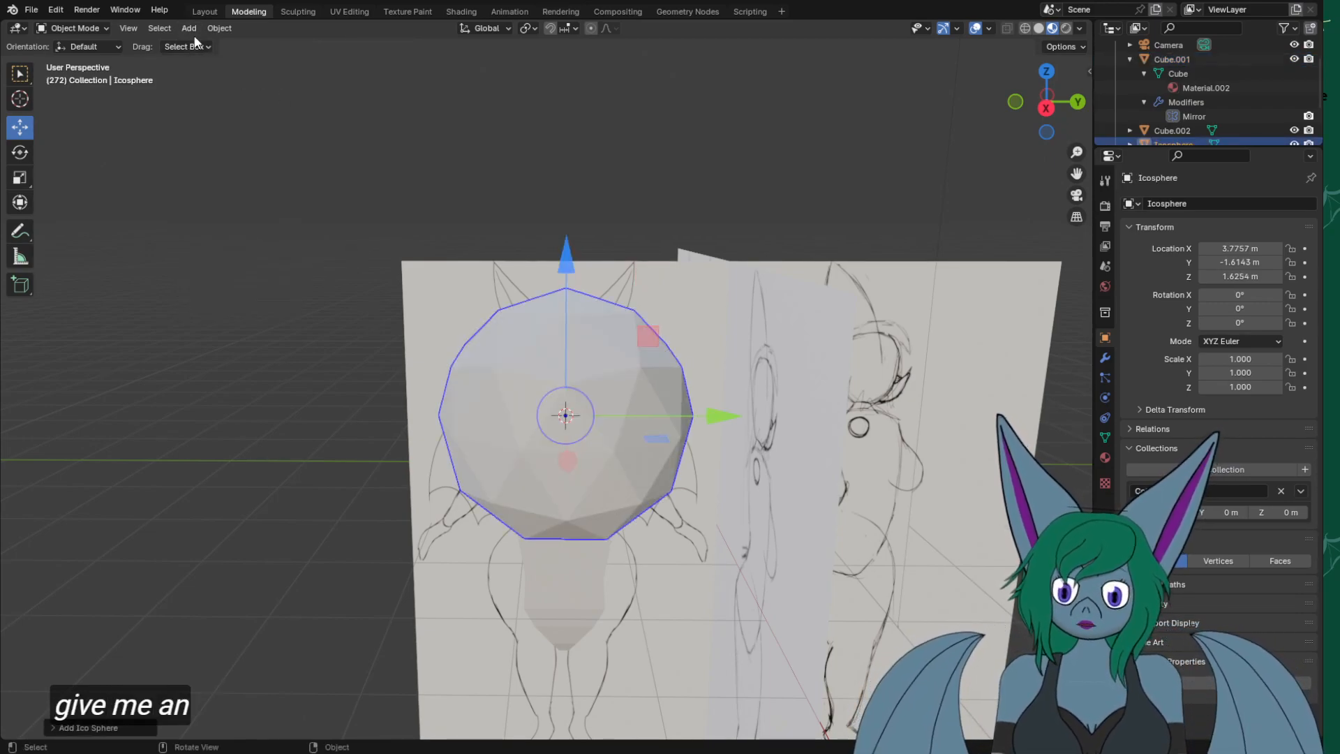
key(ctrl+z)
Add a UV sphere mesh at the 3D cursor and enter Edit Mode on it.
click(218, 28)
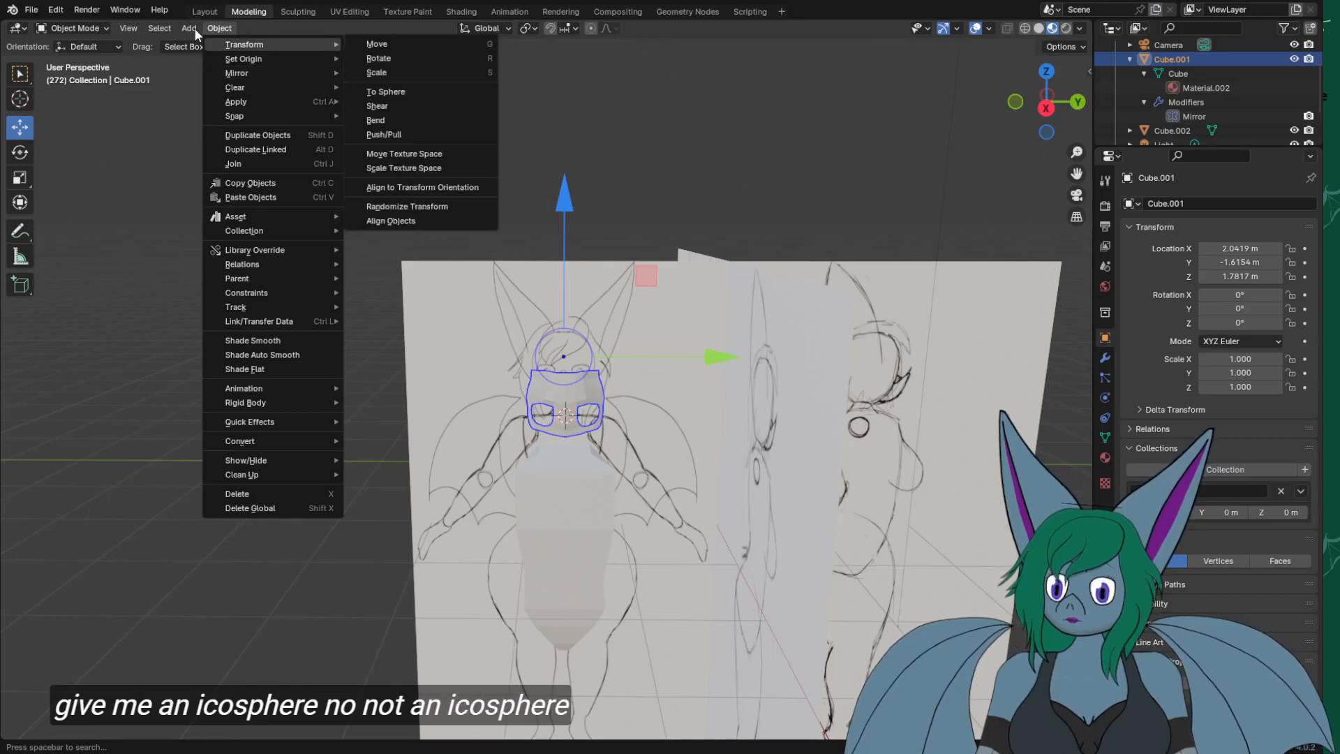
mouse_move(168, 28)
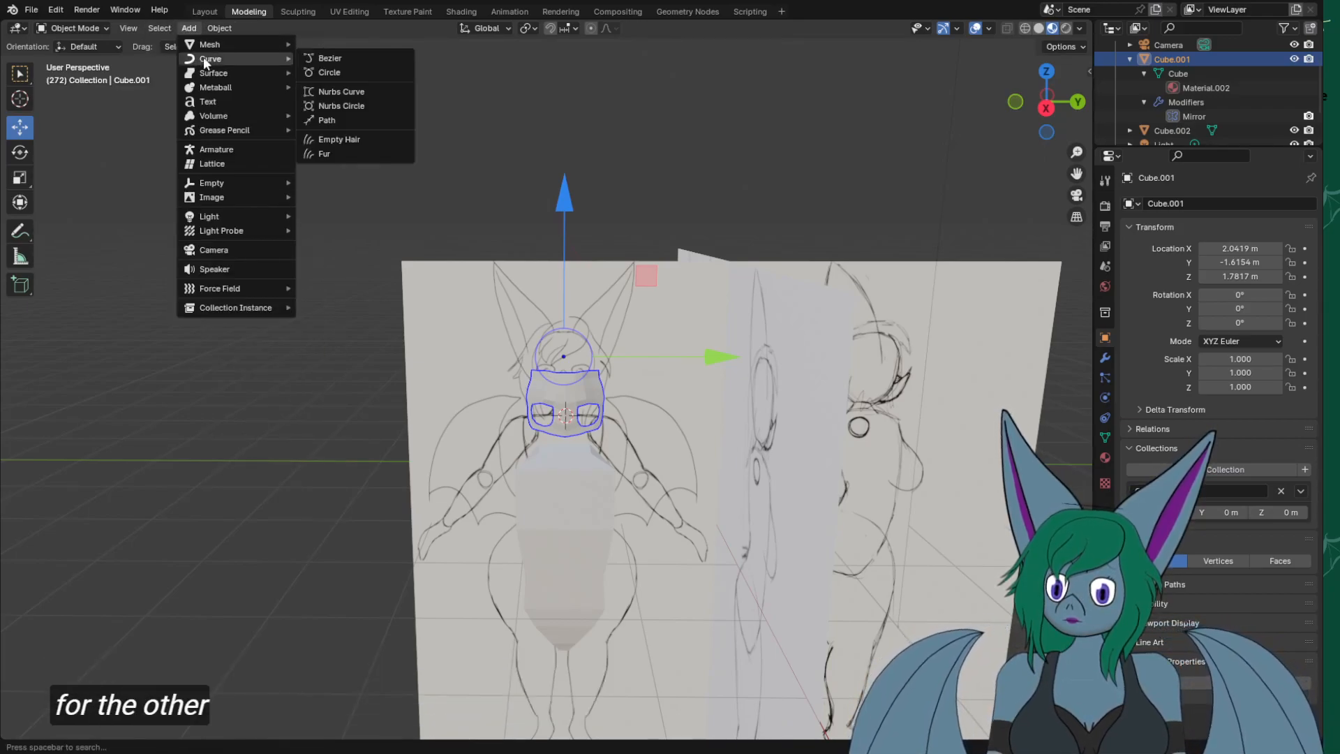
mouse_move(232, 47)
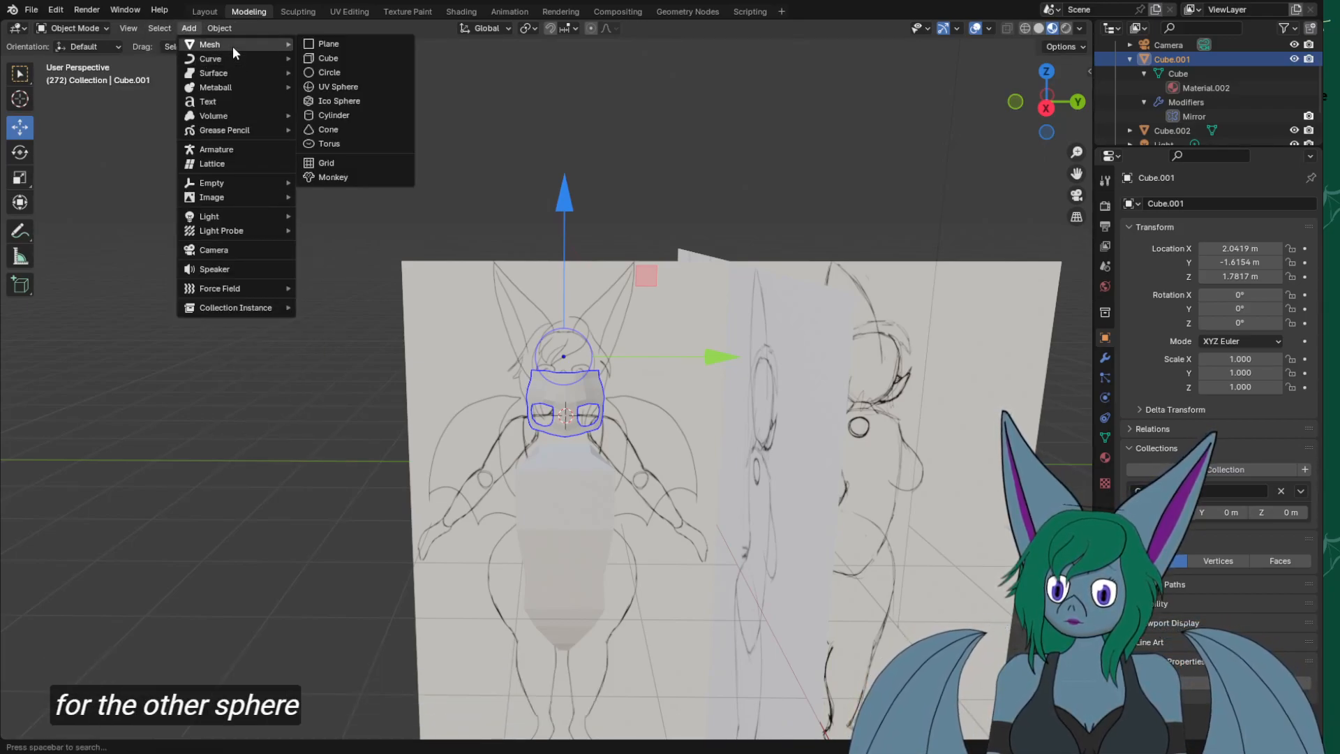
click(338, 86)
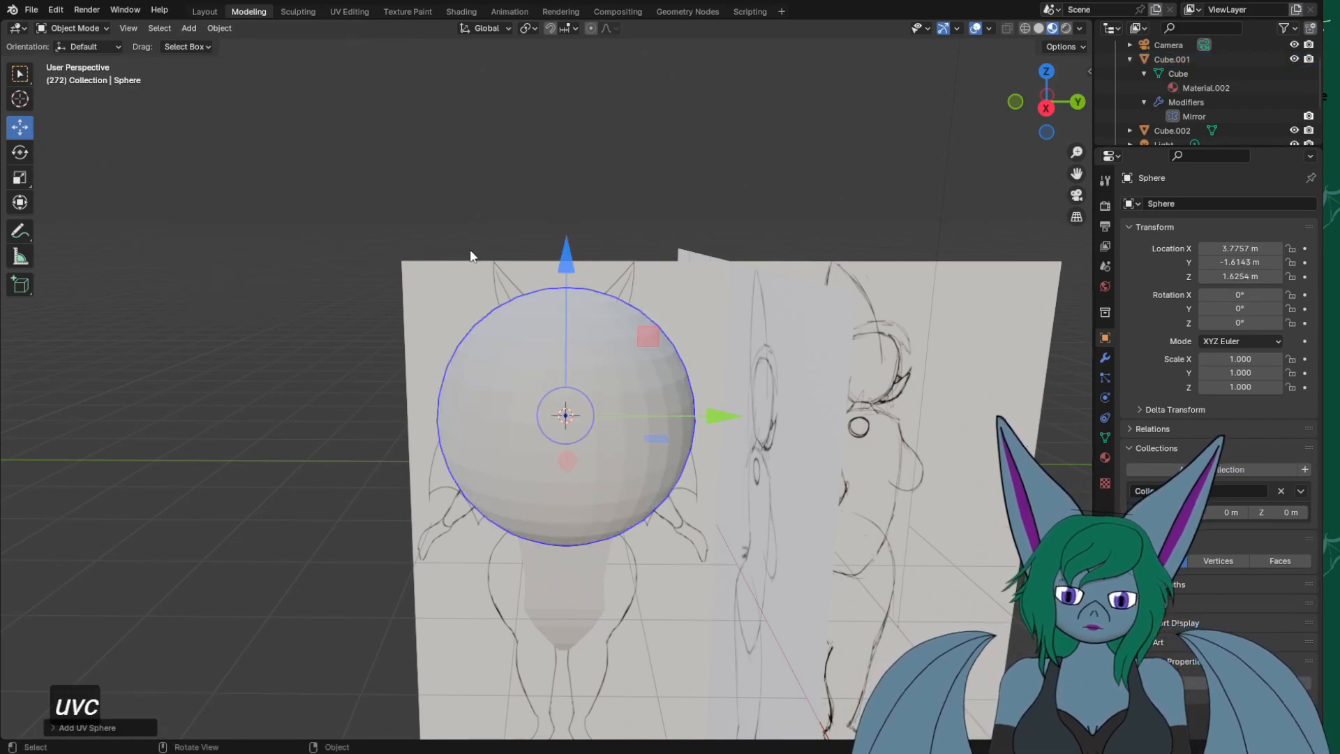
key(Tab)
In the front orthographic view, box-select the sphere's vertices below its equator and delete them.
middle_drag(471, 256, 197, 283)
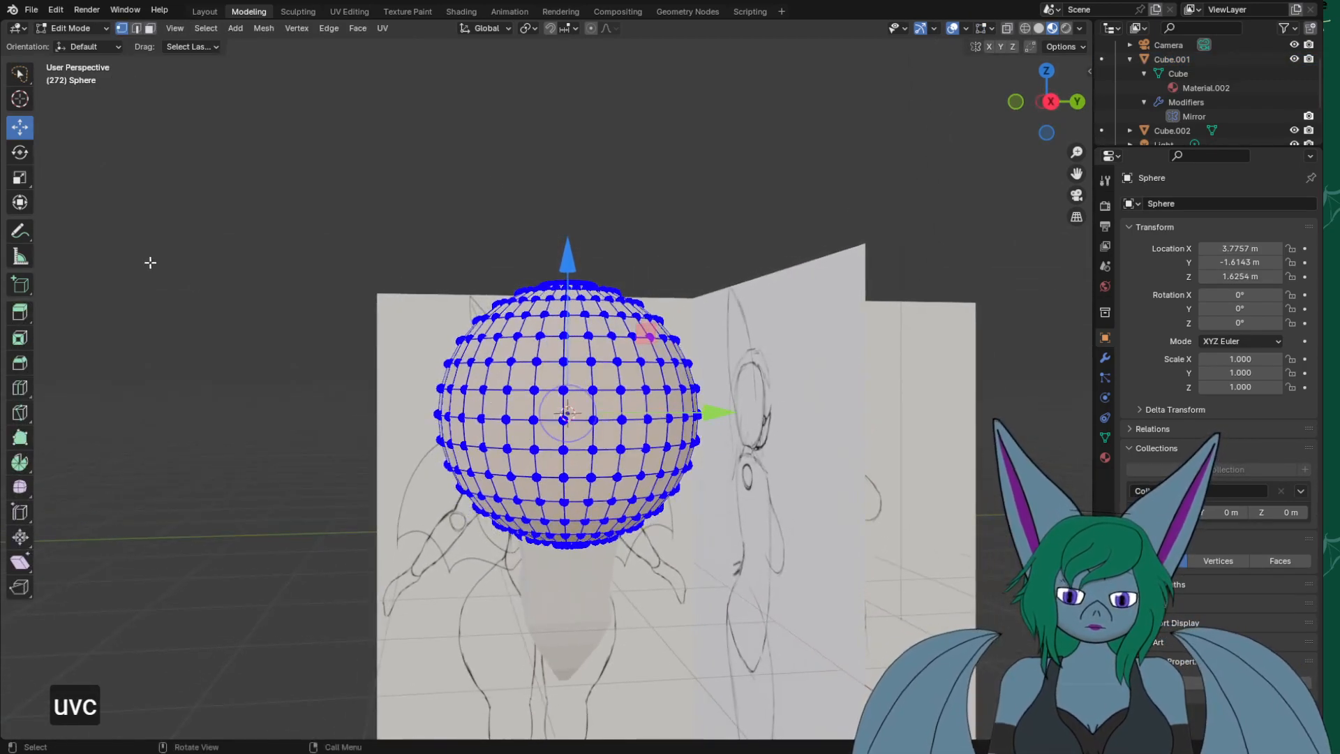
key(KP_1)
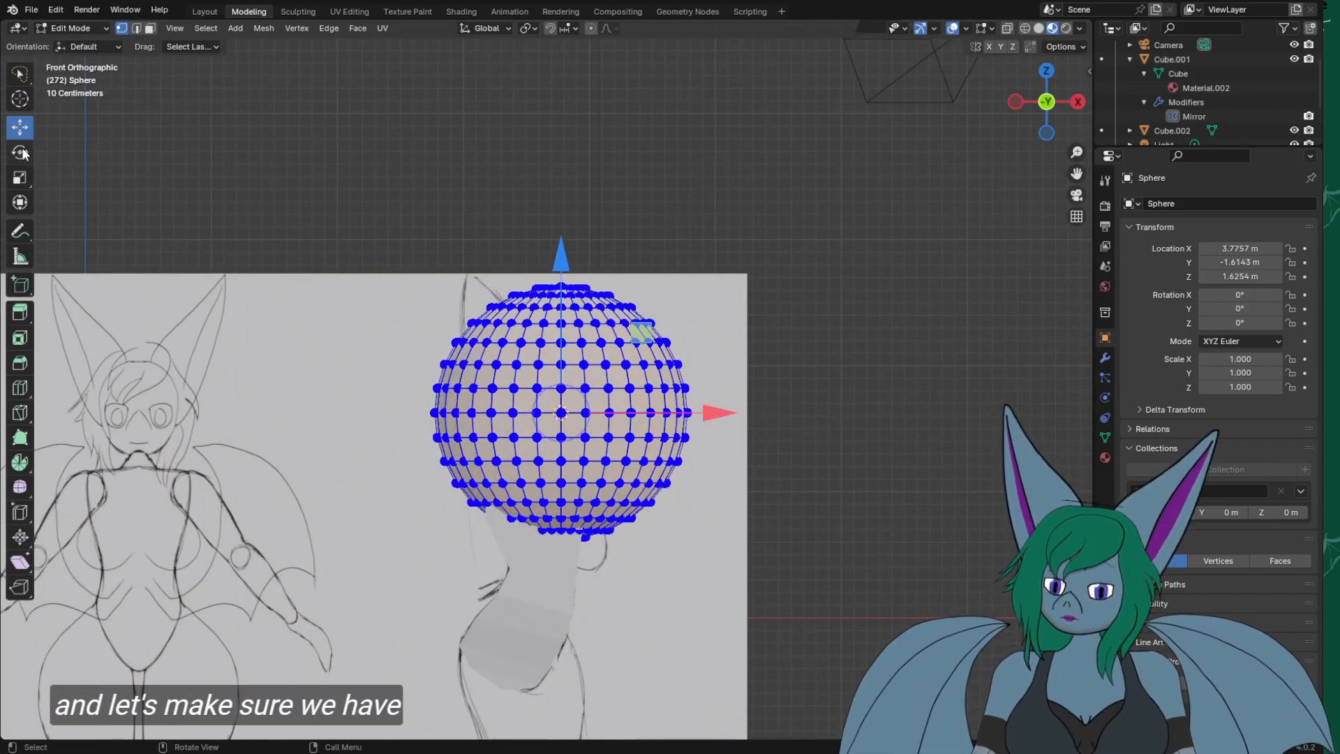
click(21, 76)
mouse_move(452, 583)
mouse_down()
mouse_move(300, 422)
mouse_move(661, 419)
mouse_move(694, 509)
mouse_move(544, 593)
mouse_up()
key(x)
middle_drag(635, 592, 775, 473)
key(KP_1)
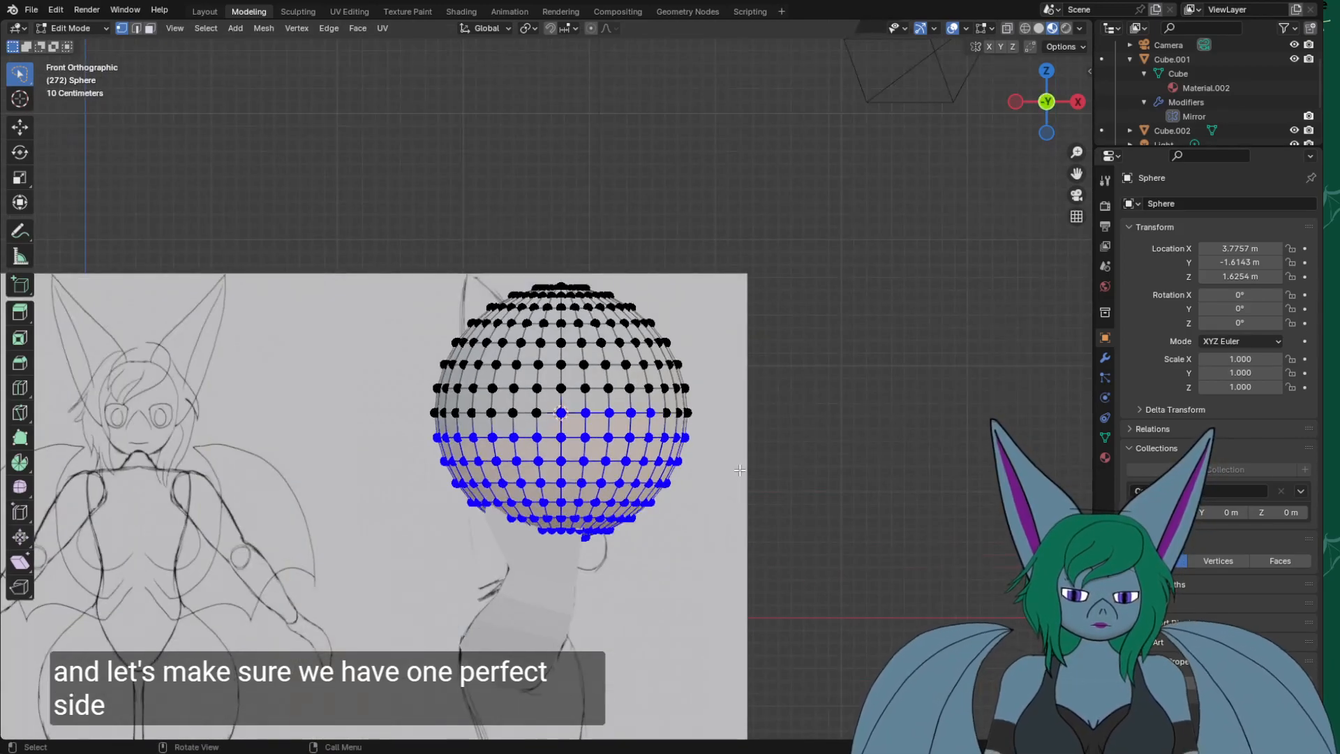
key(a)
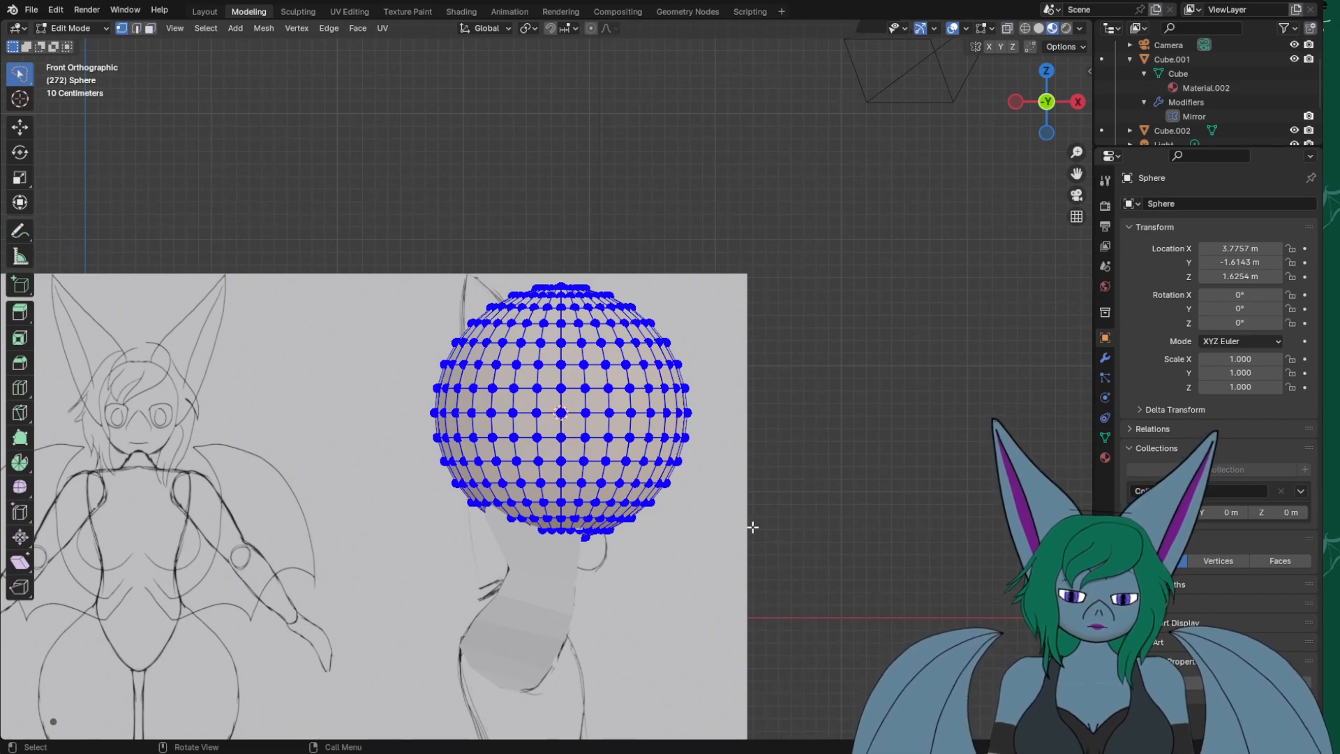
click(772, 540)
mouse_move(802, 558)
mouse_down()
mouse_move(611, 601)
mouse_move(361, 464)
mouse_move(419, 423)
mouse_move(527, 436)
mouse_move(733, 423)
mouse_move(796, 544)
mouse_move(702, 551)
mouse_up()
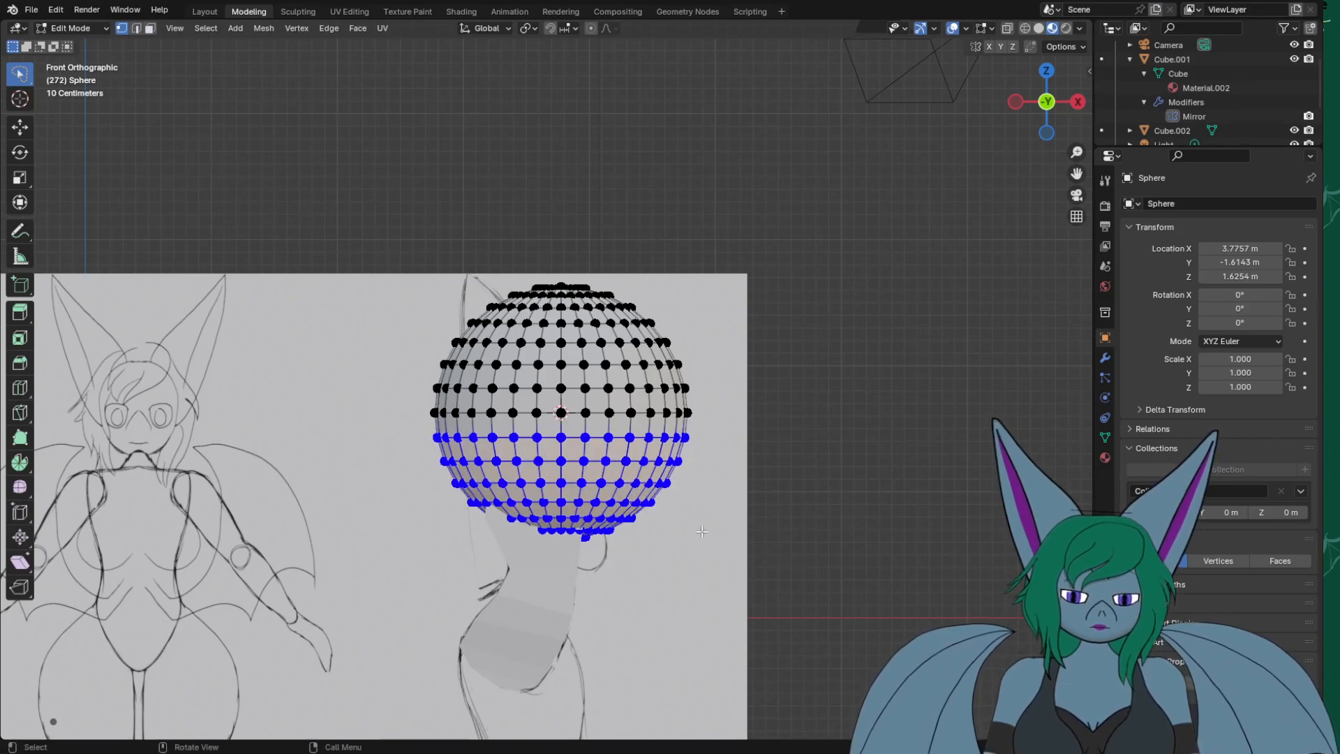
key(x)
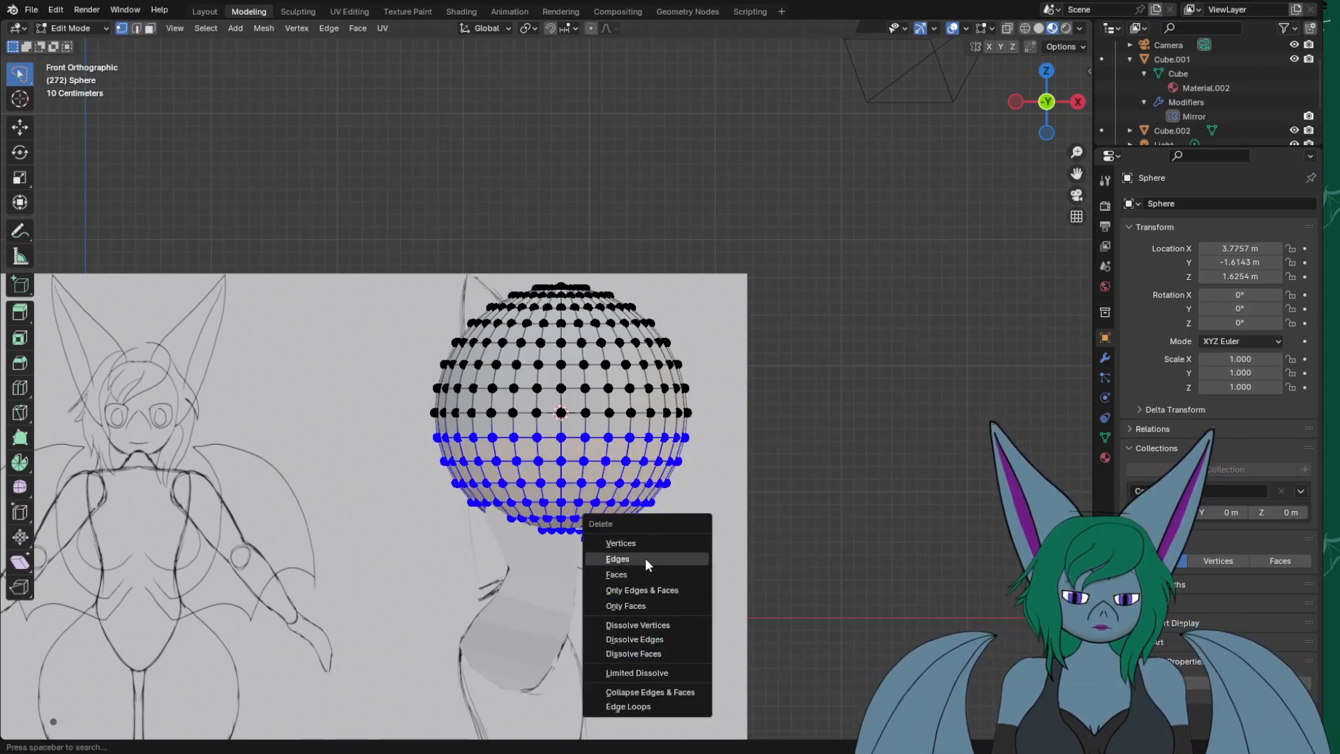
click(644, 543)
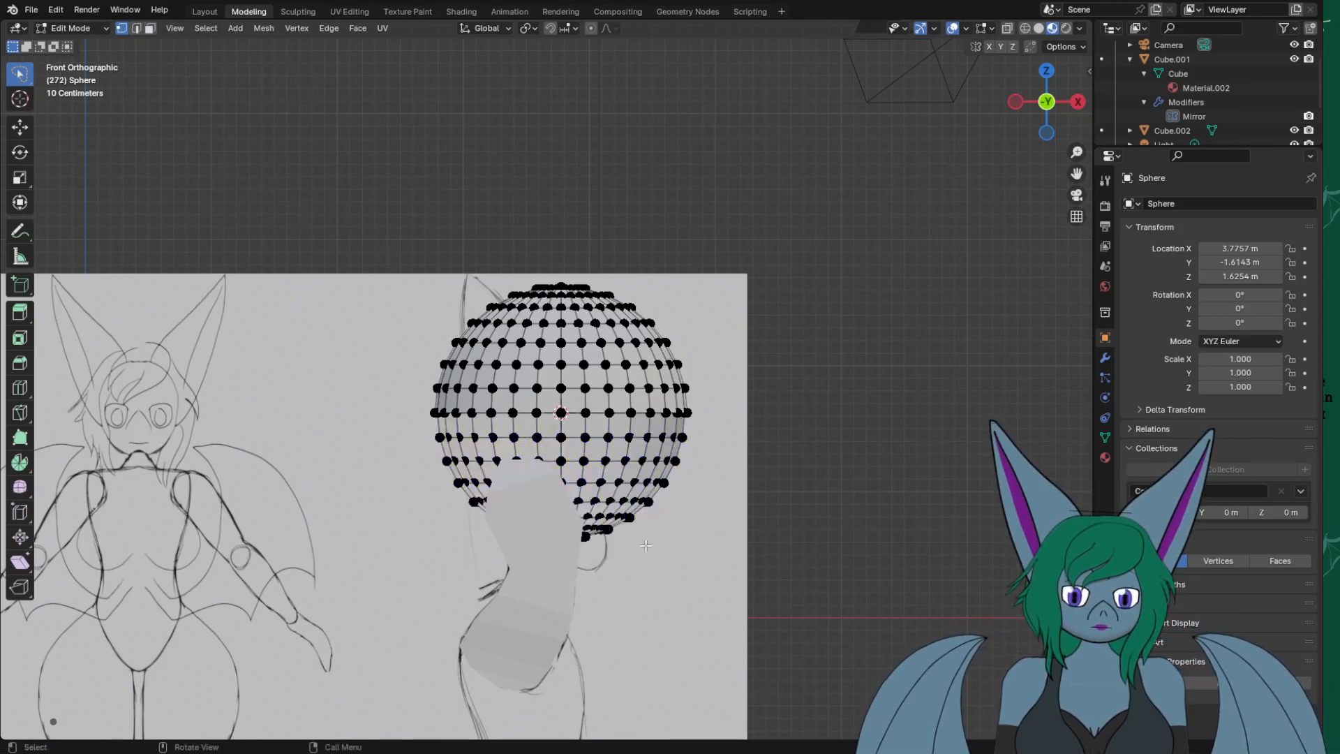
Delete the leftover far-side vertices below the equator, leaving only the upper dome.
mouse_move(684, 571)
mouse_down()
mouse_move(338, 535)
mouse_move(376, 428)
mouse_move(682, 421)
mouse_move(709, 435)
mouse_up()
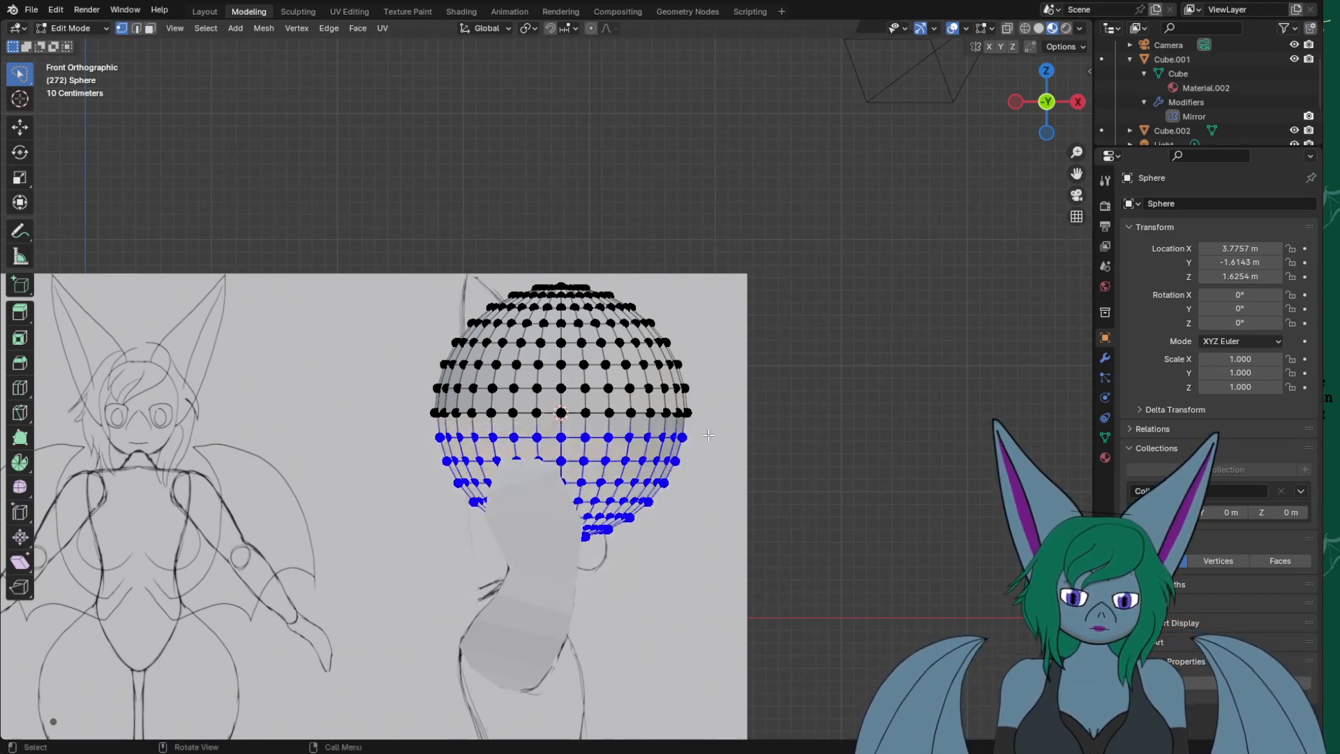
key(x)
click(704, 436)
middle_drag(701, 444, 677, 562)
key(x)
key(Escape)
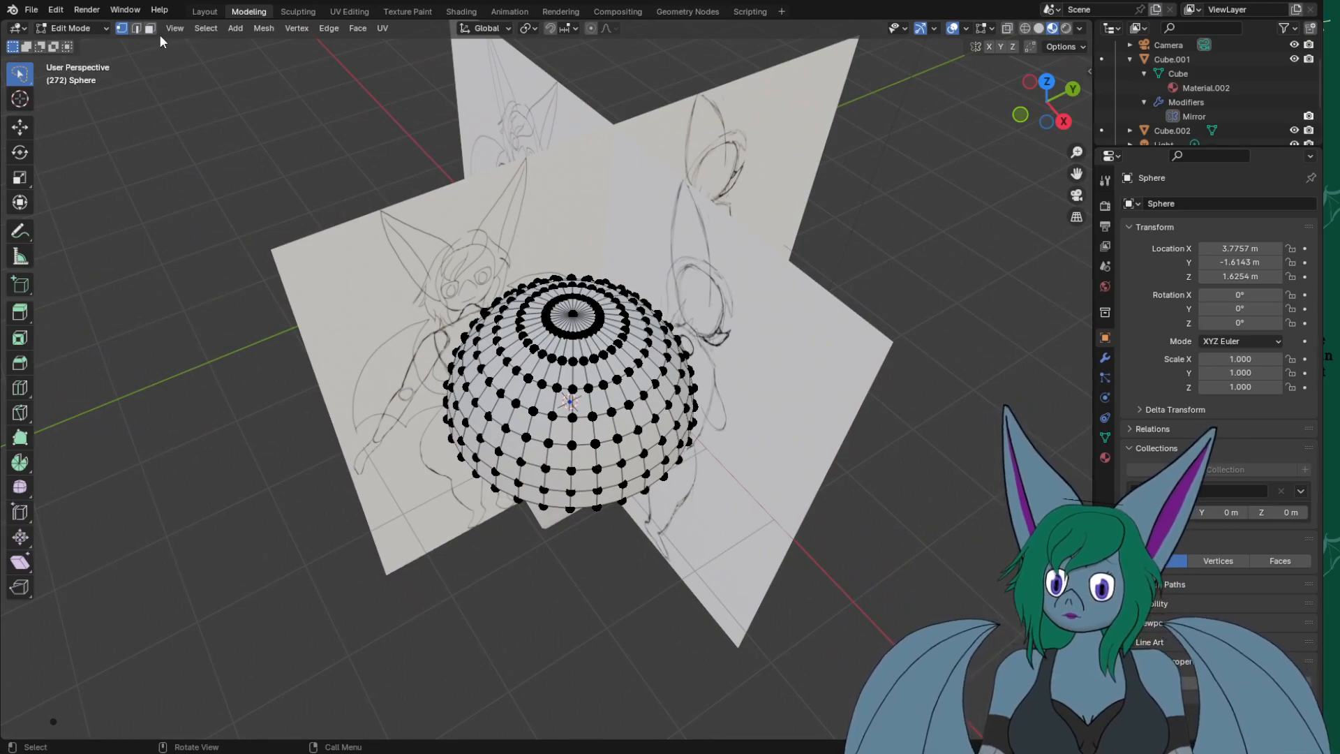
middle_drag(792, 362, 741, 360)
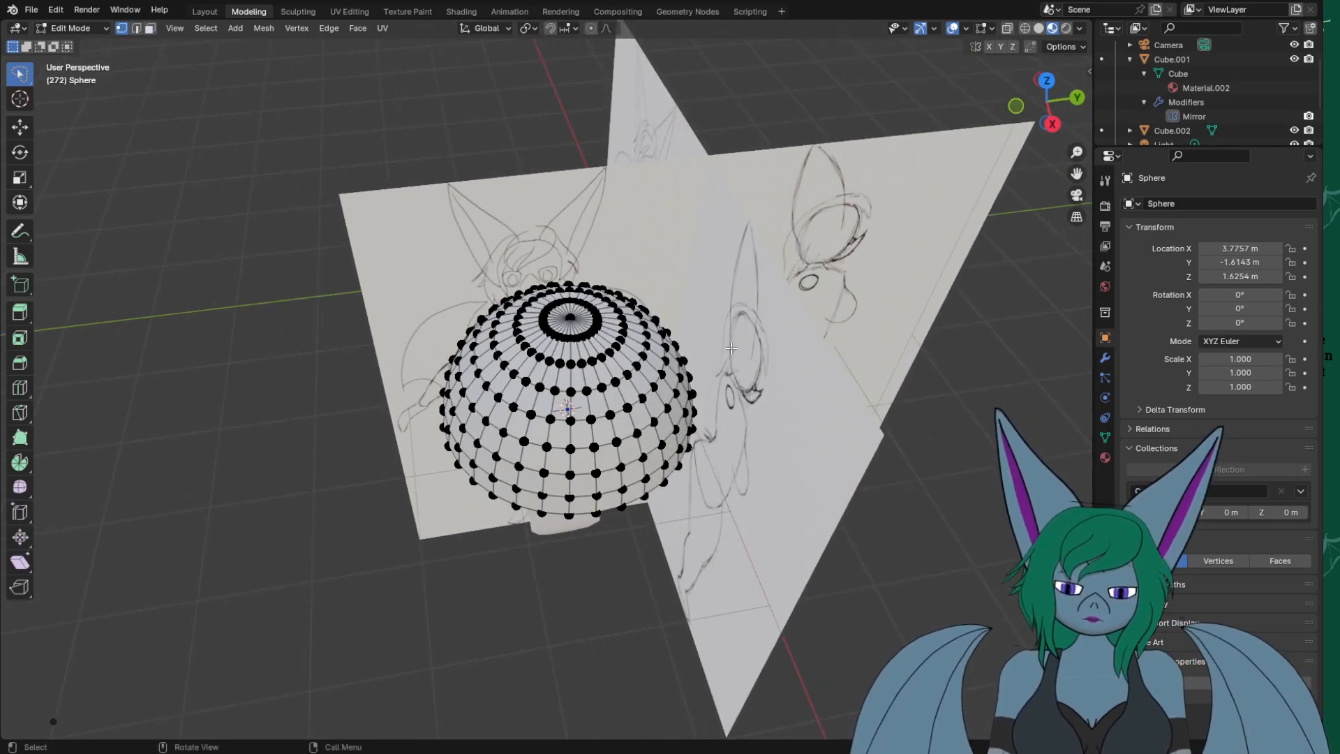
key(KP_3)
drag(786, 203, 641, 480)
mouse_move(841, 208)
mouse_down()
mouse_move(650, 511)
mouse_move(566, 454)
mouse_move(575, 255)
mouse_up()
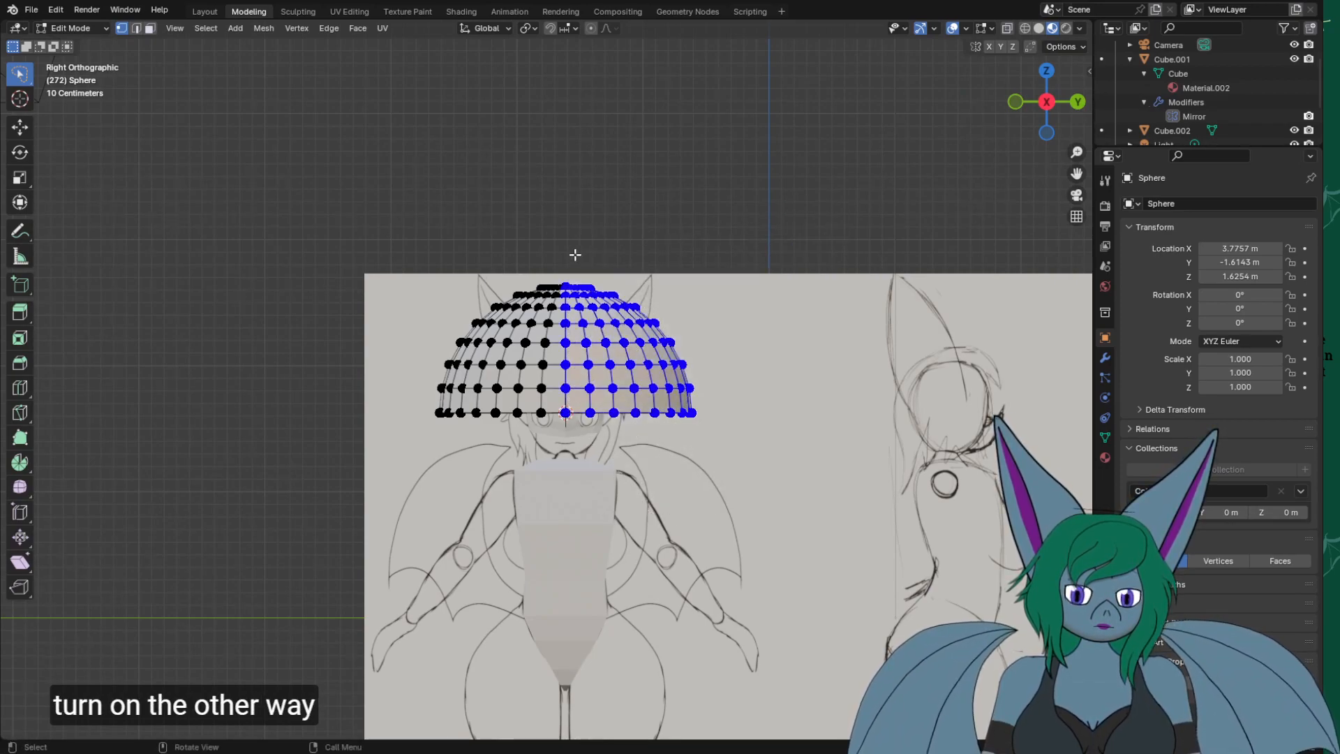
click(23, 82)
click(146, 138)
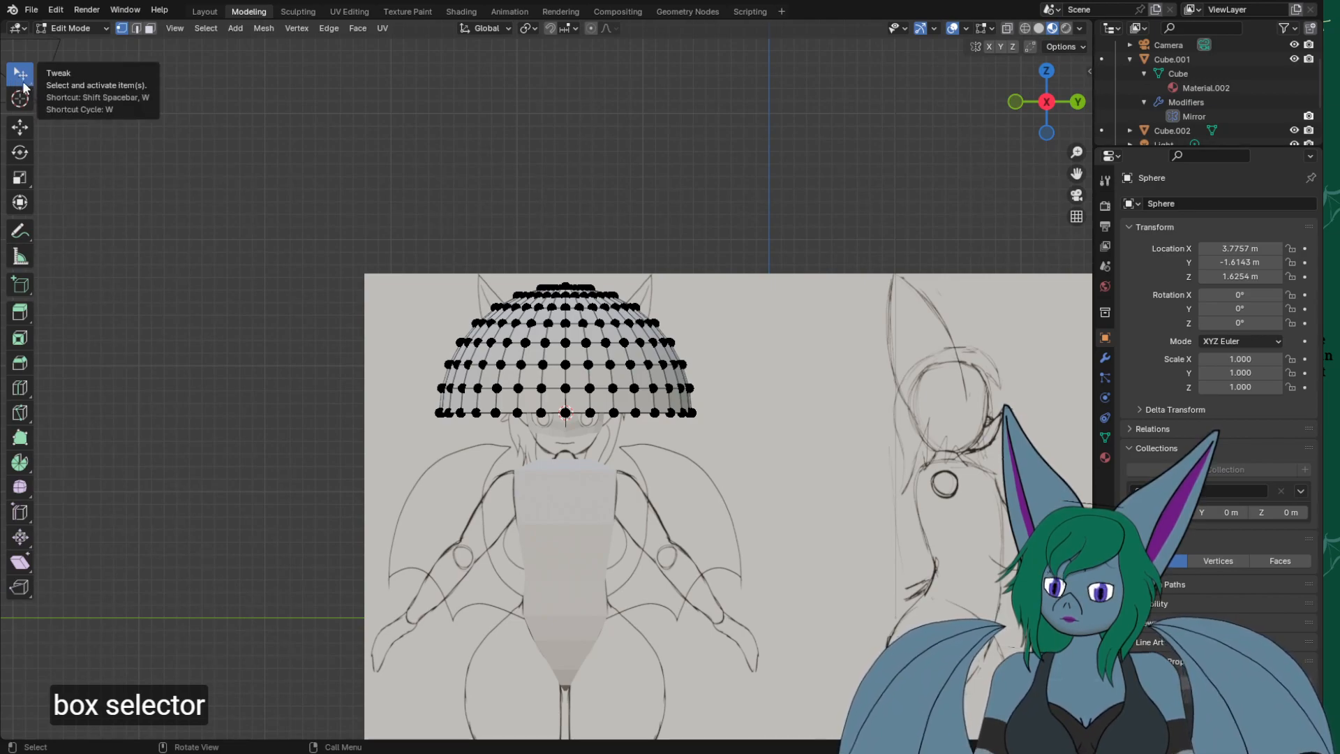
middle_drag(174, 203, 205, 235)
key(w)
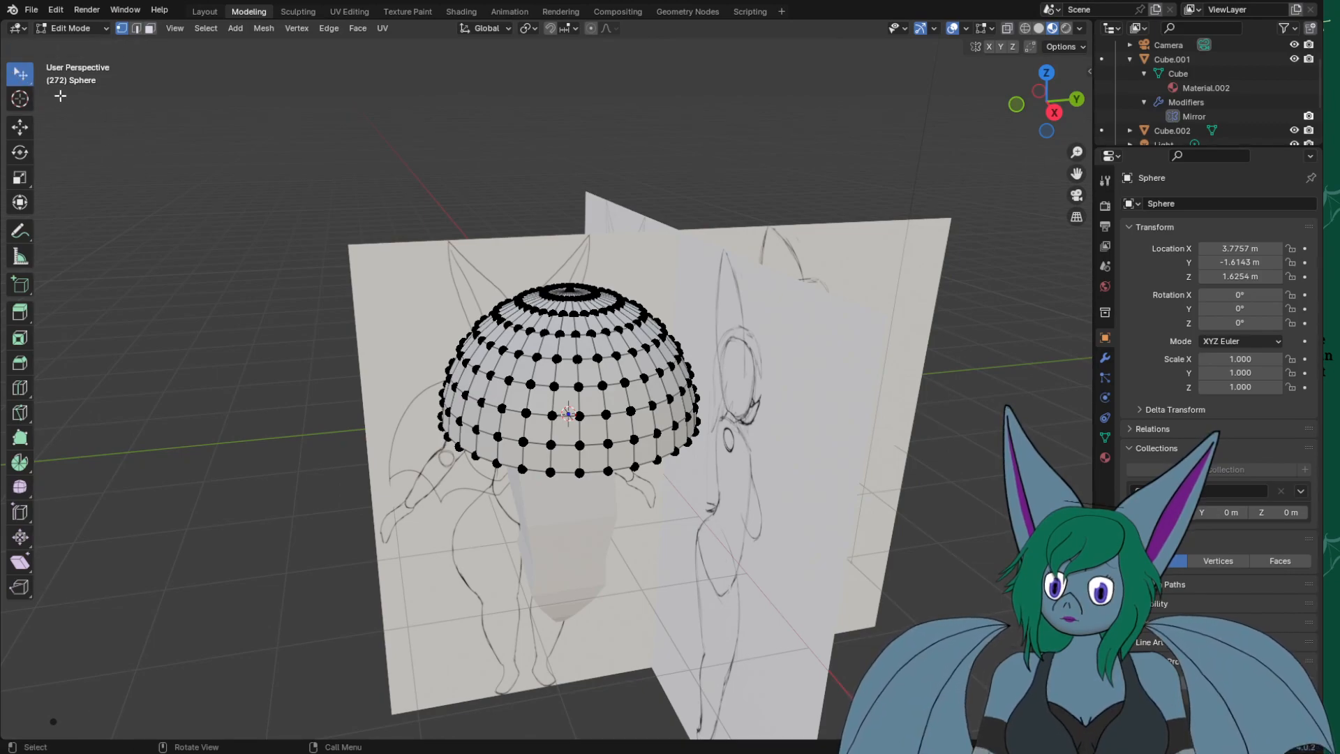
key(c)
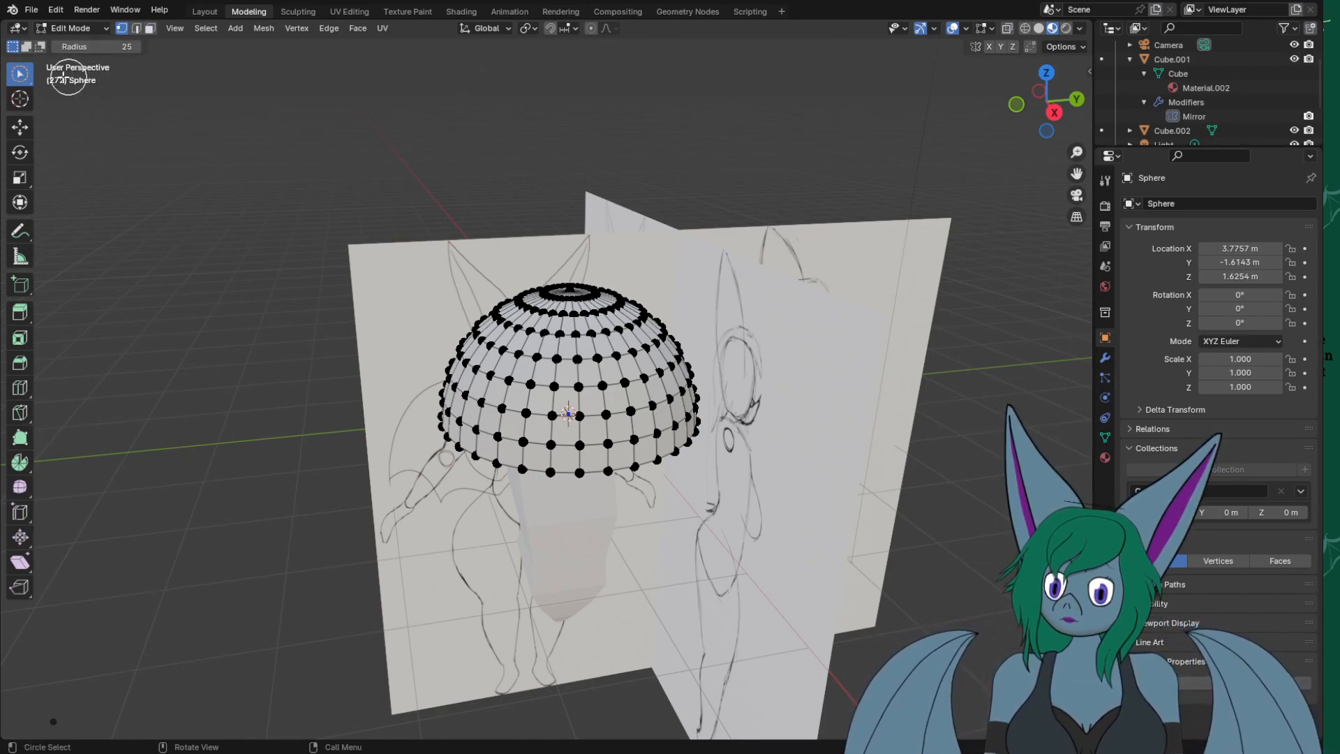
key(Escape)
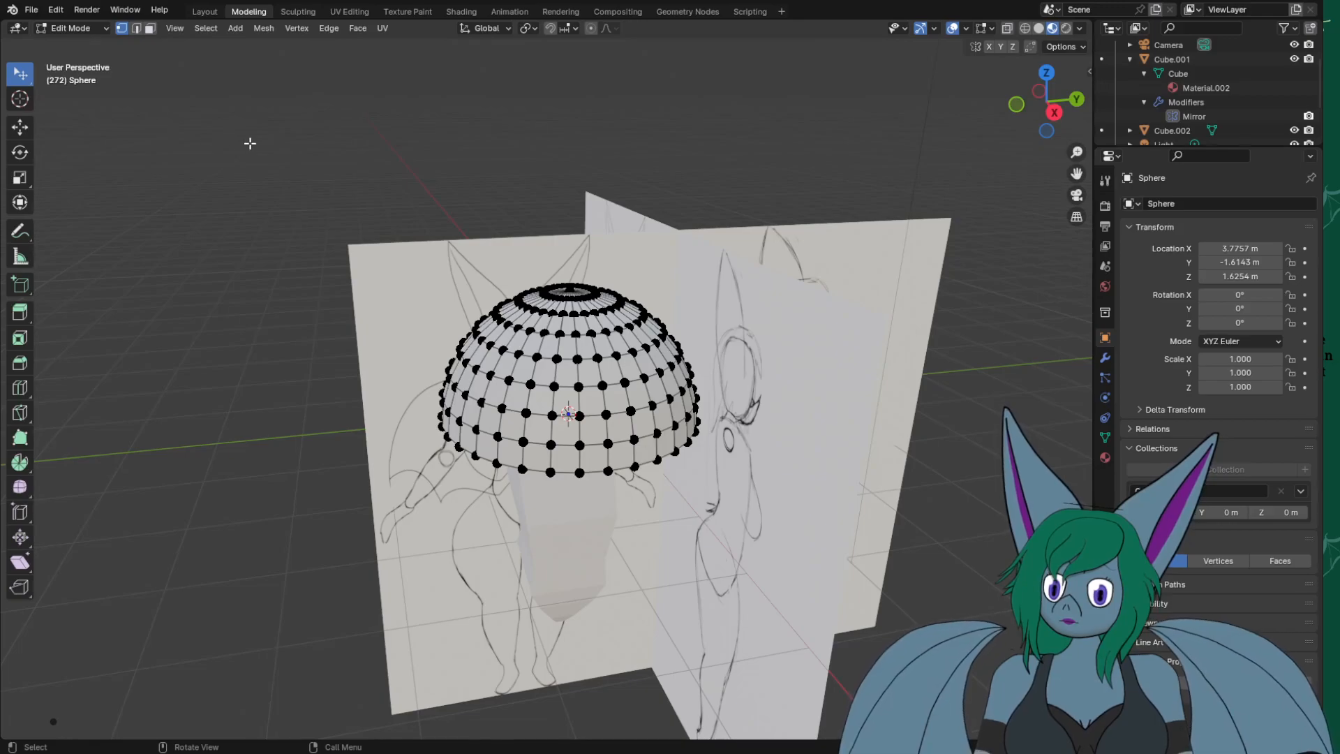
drag(346, 162, 402, 301)
middle_drag(342, 354, 325, 328)
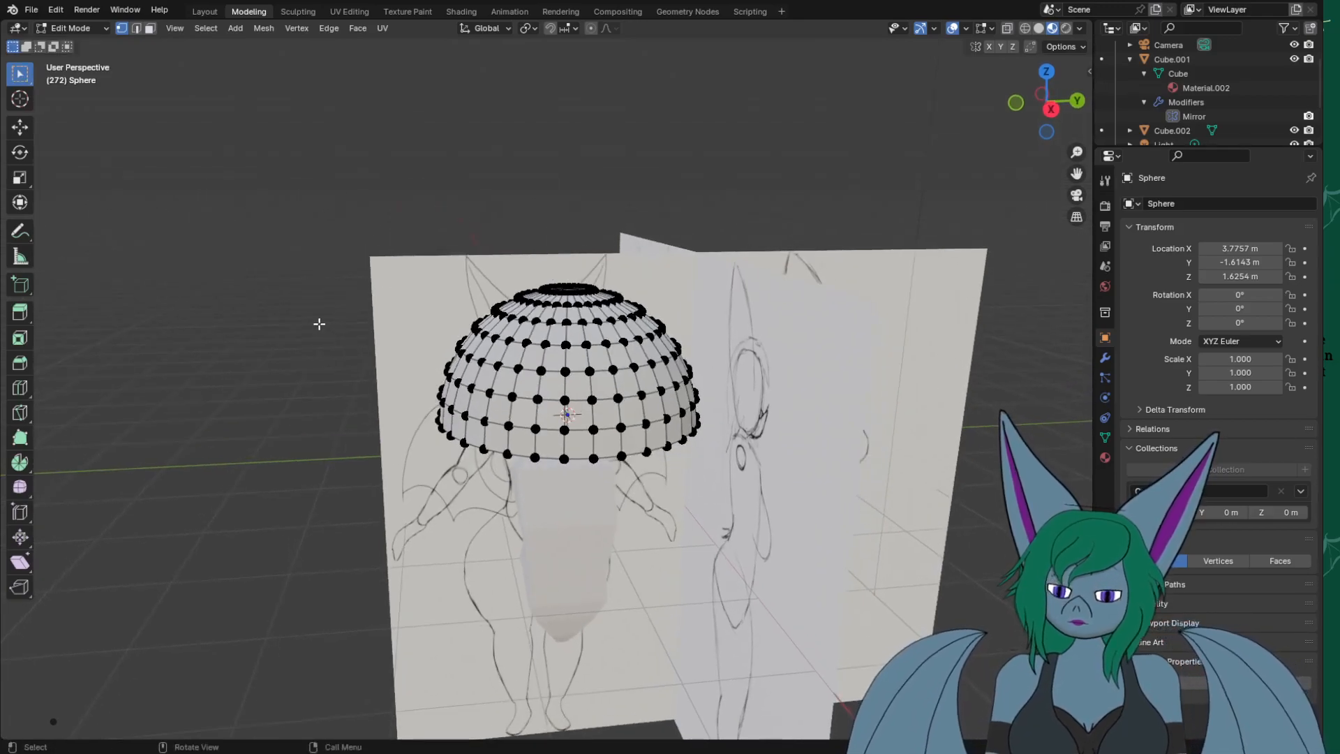
In the right orthographic view, box-select the dome's near-side vertices beyond the centre column towards positive Y and delete them.
key(KP_1)
key(KP_3)
drag(801, 182, 565, 507)
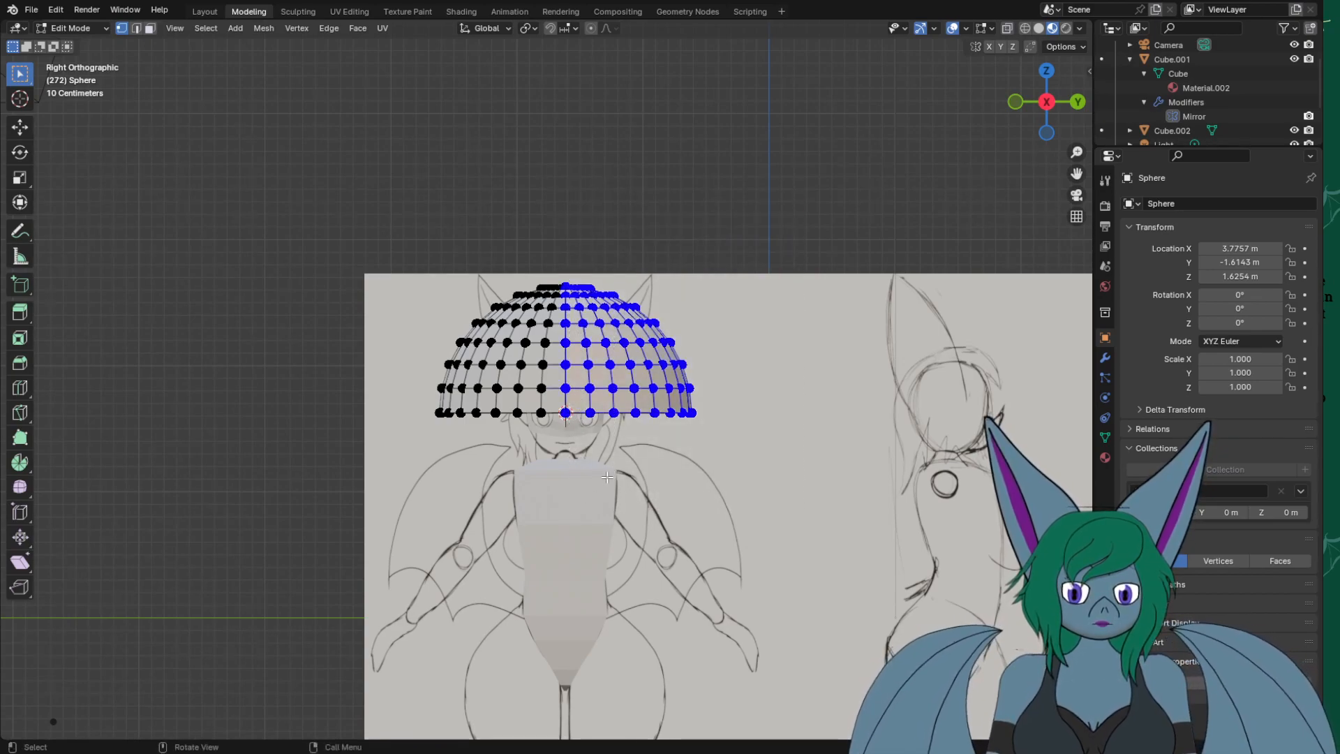
scroll(672, 321, up, 2)
drag(849, 153, 589, 481)
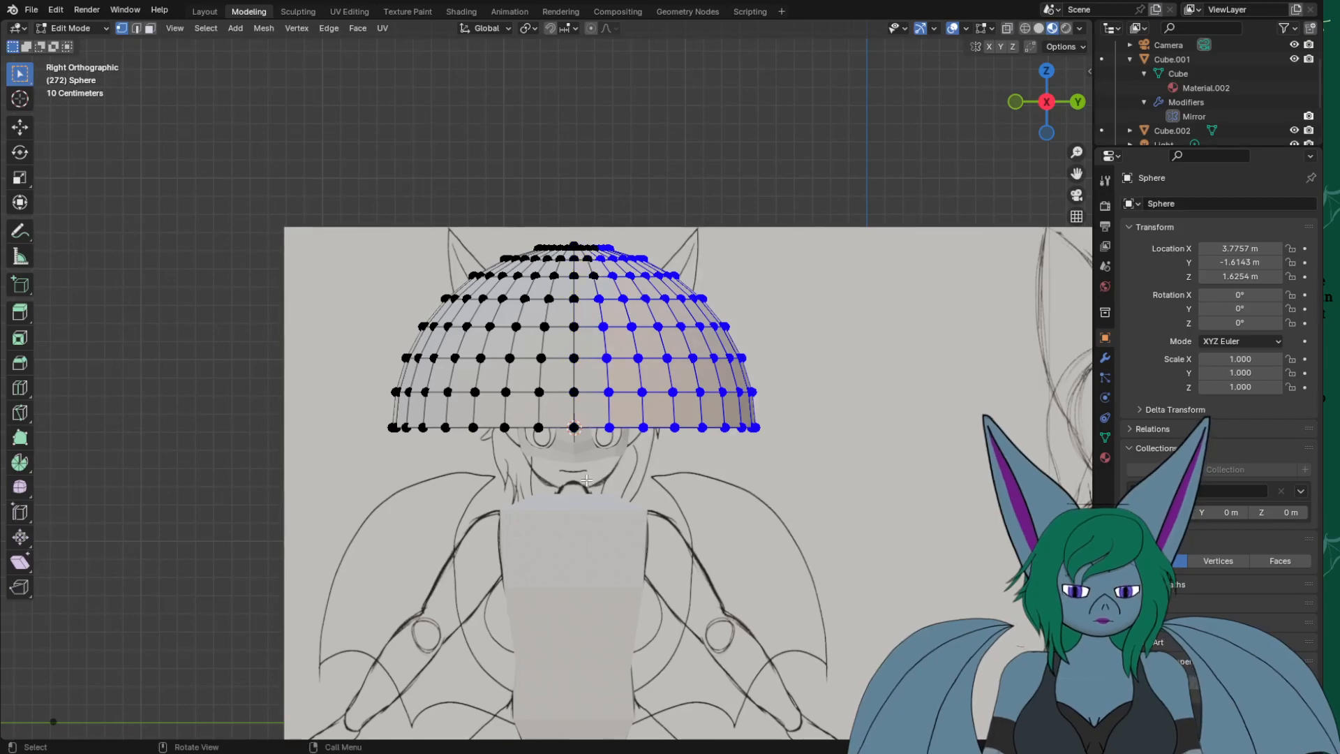
key(x)
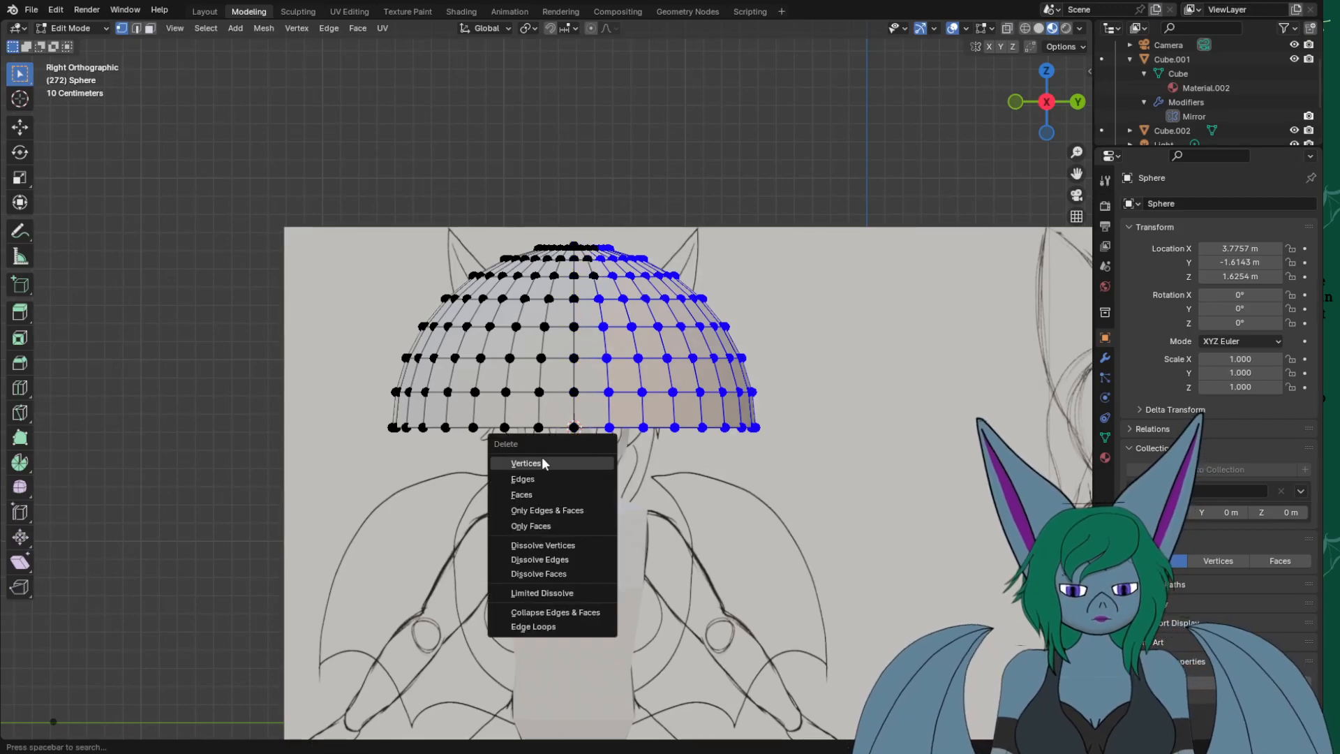
click(542, 463)
Delete the remaining far-side vertices on the dome's positive-Y half, keeping the centre column.
middle_drag(692, 219, 748, 216)
key(KP_1)
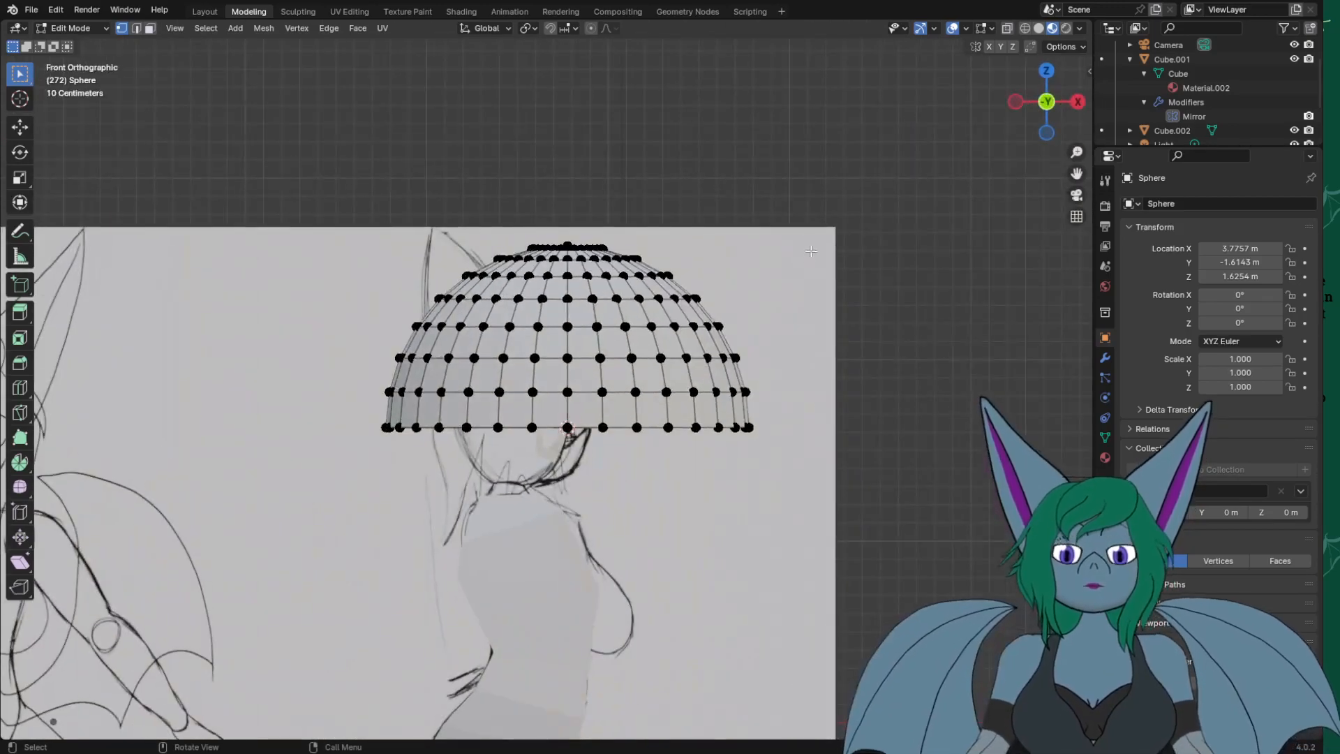
key(KP_3)
drag(866, 180, 596, 501)
key(x)
click(590, 502)
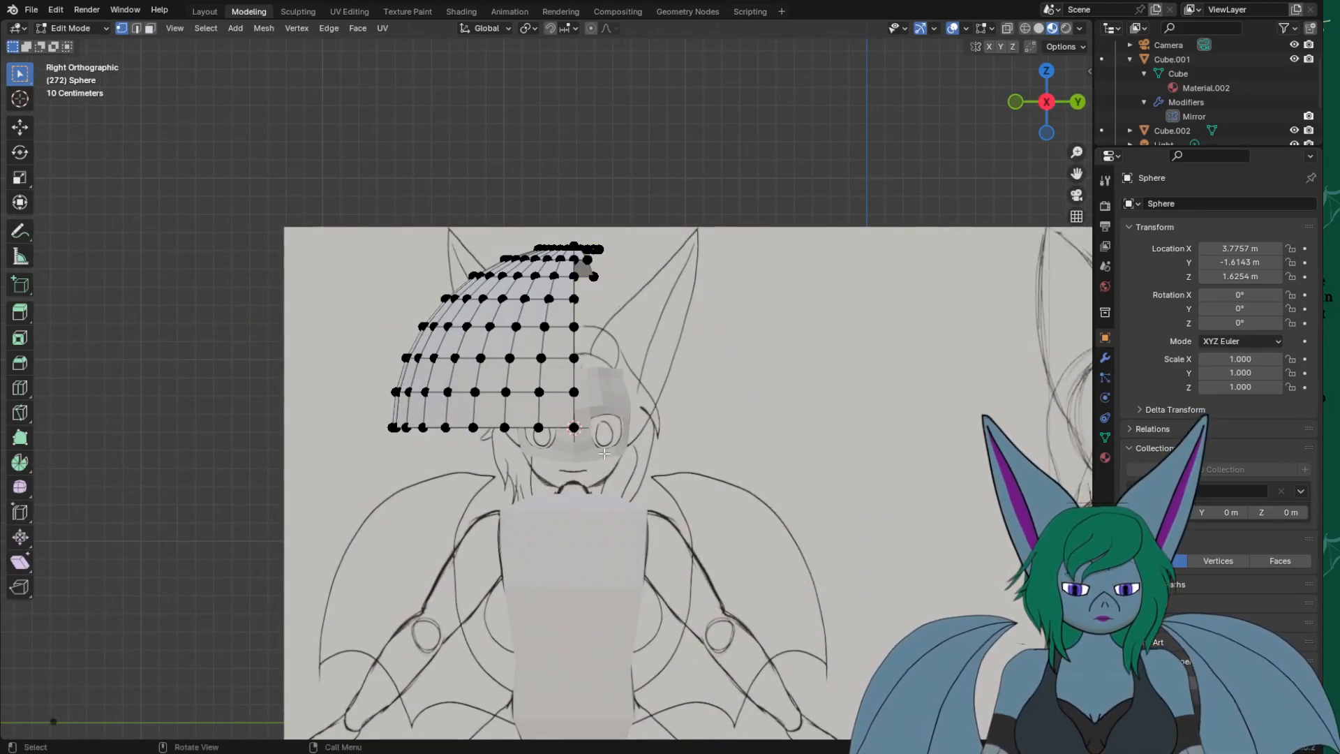
Delete the stray vertices near the dome's pole that still extend past the centre column towards positive Y.
scroll(648, 209, up, 3)
drag(727, 130, 668, 245)
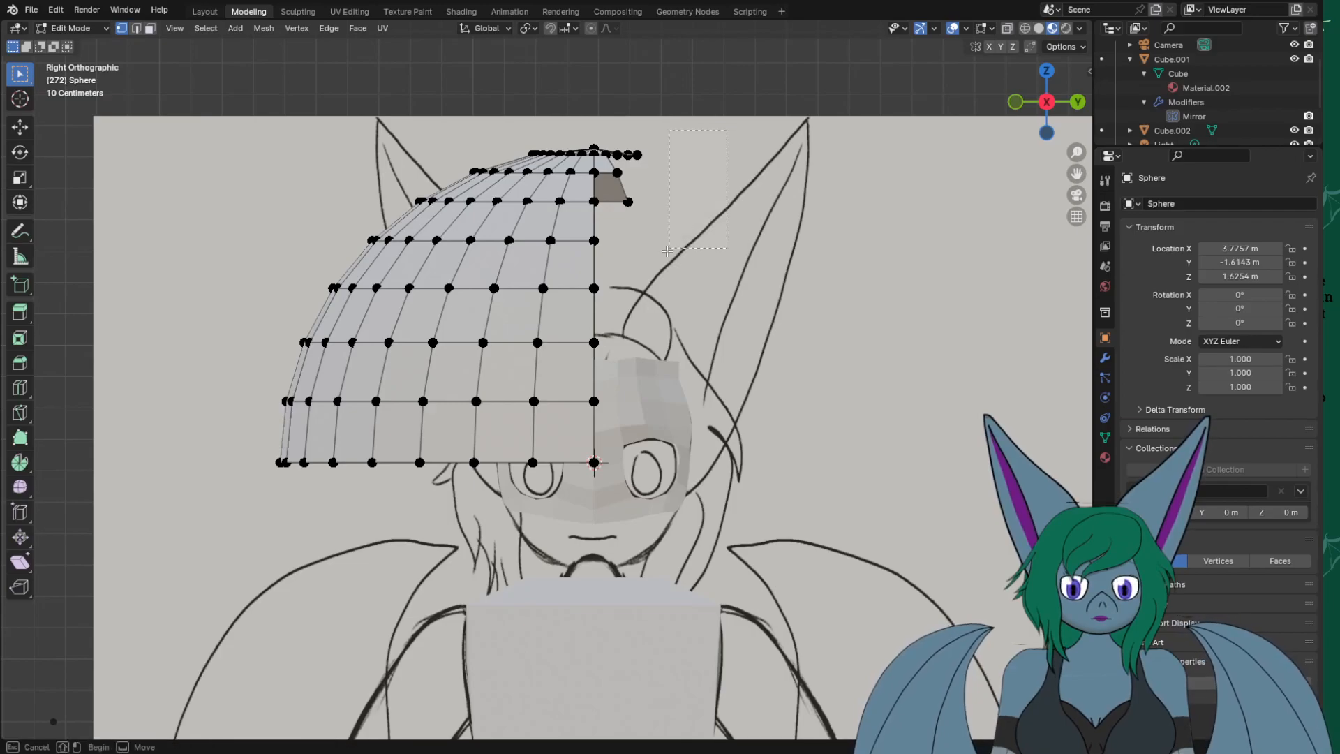
drag(605, 298, 605, 297)
key(x)
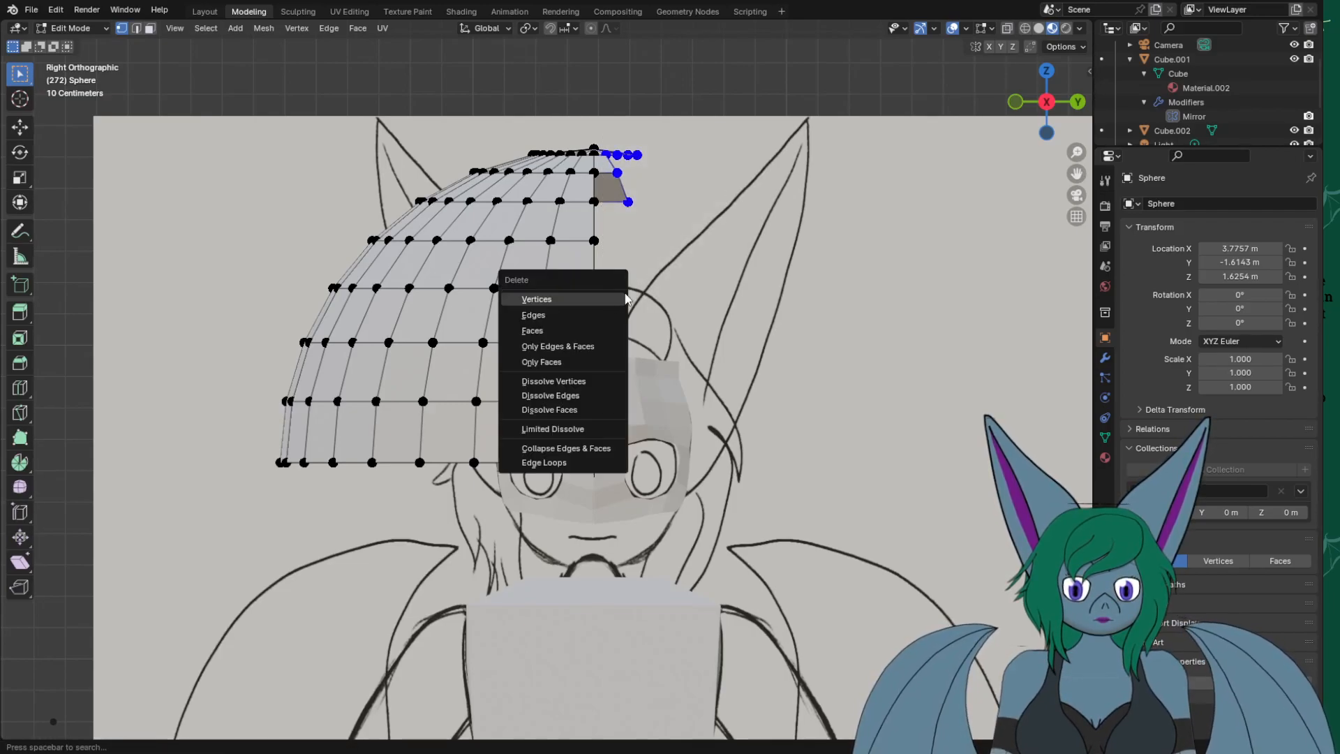
click(586, 298)
key(b)
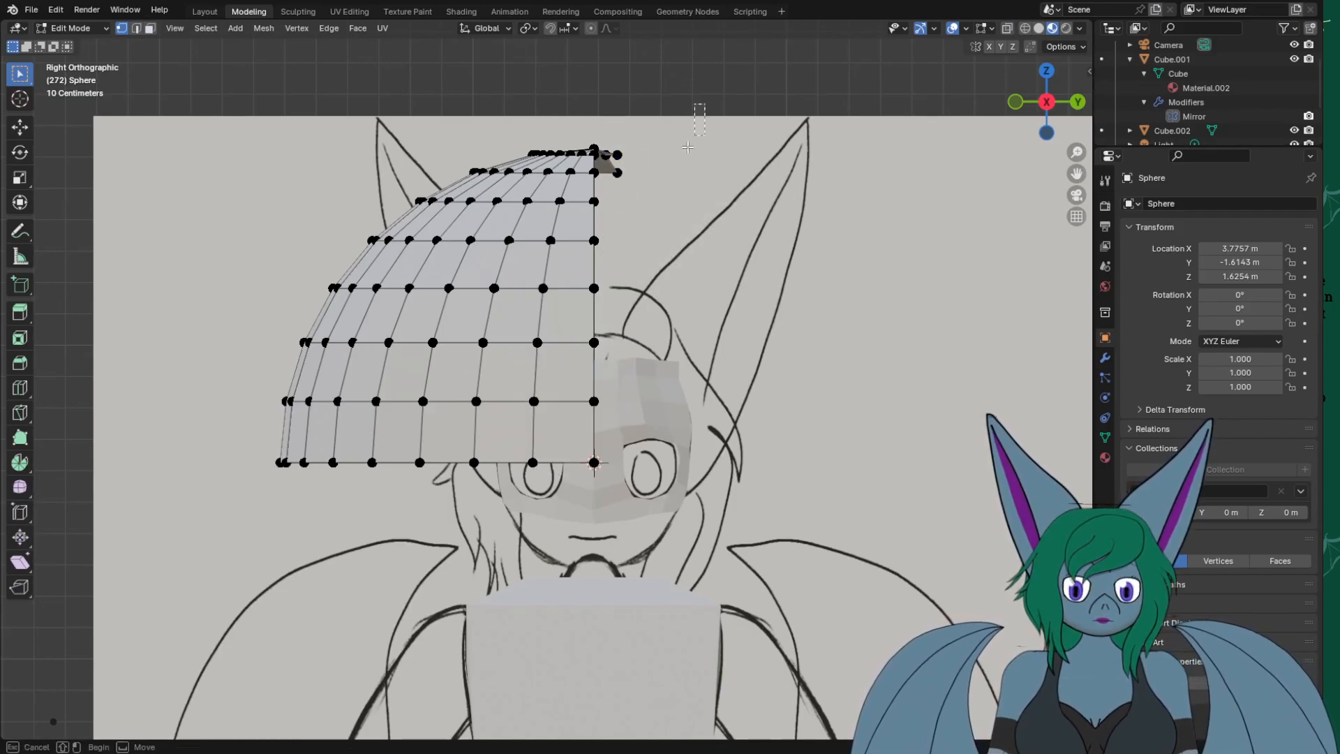
drag(601, 224, 602, 224)
key(x)
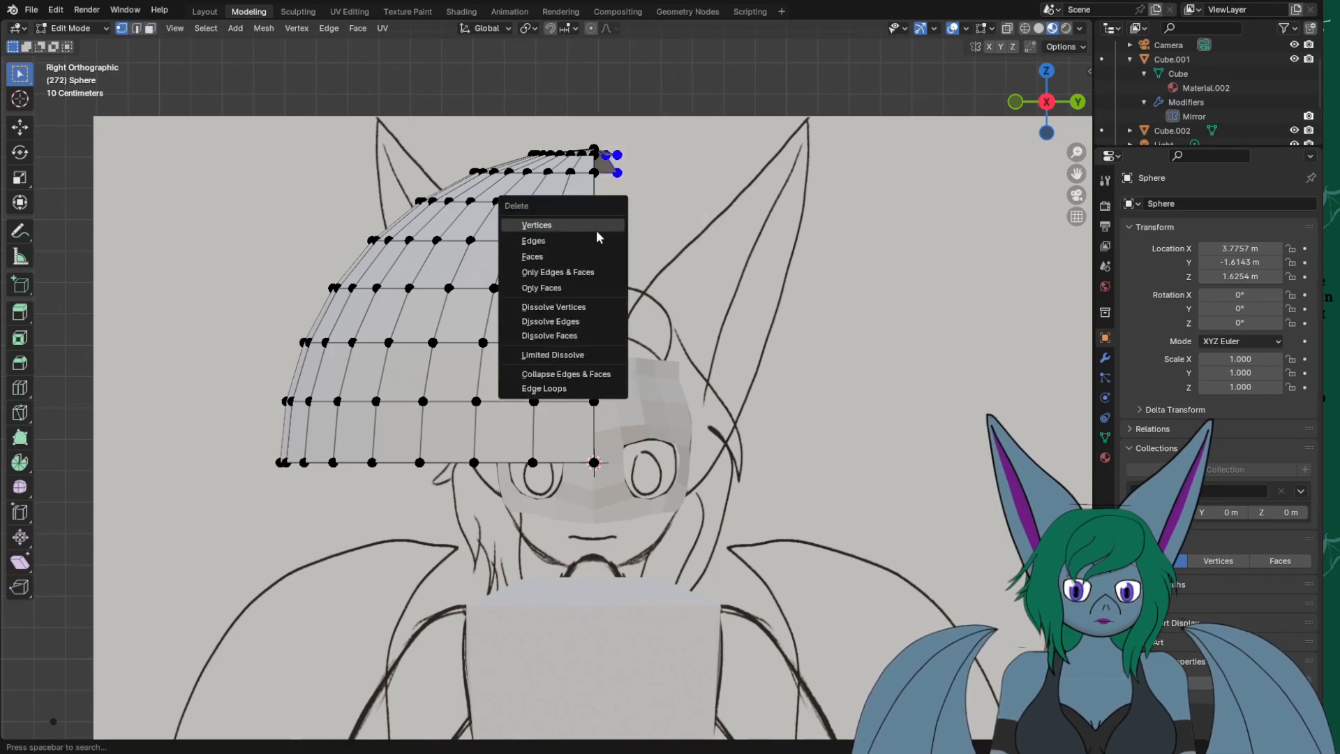
click(615, 226)
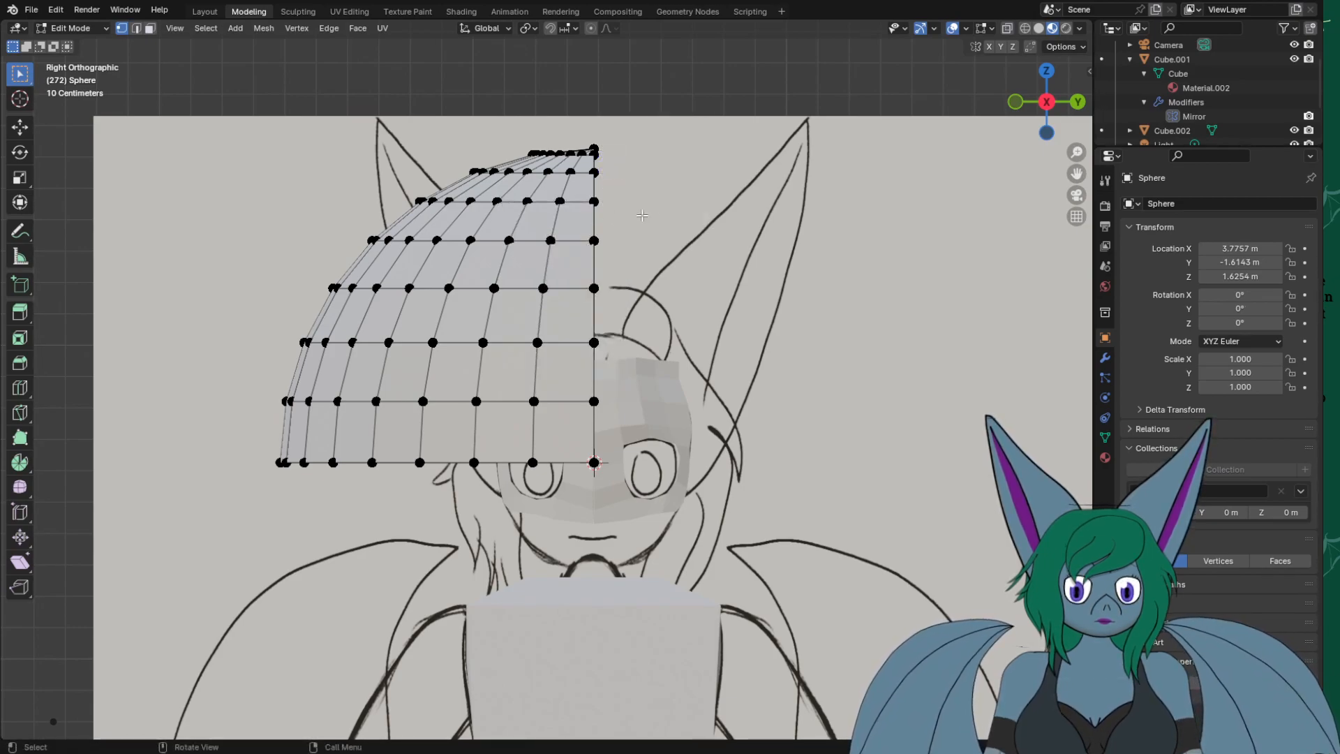
Return to Object Mode and add a Mirror modifier to the cut sphere, enabling the Y axis alongside X.
scroll(634, 215, down, 2)
key(Tab)
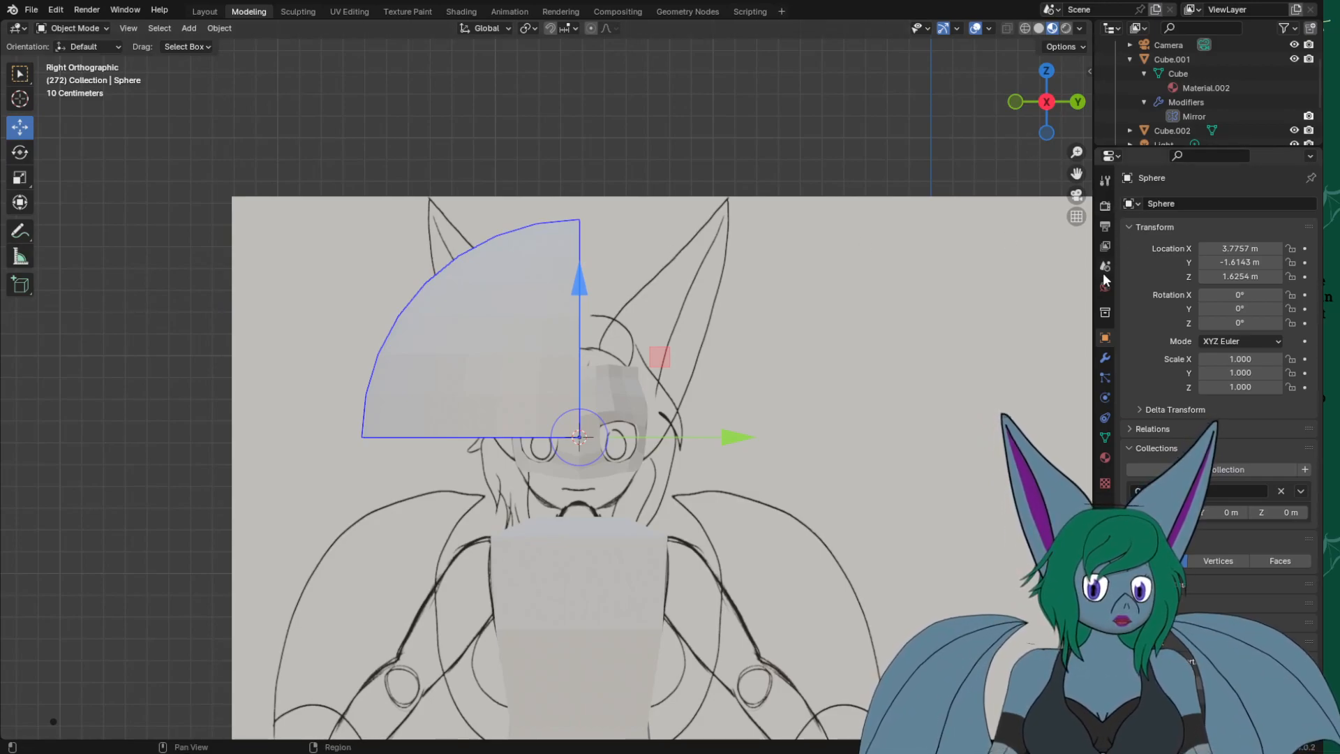
click(1105, 358)
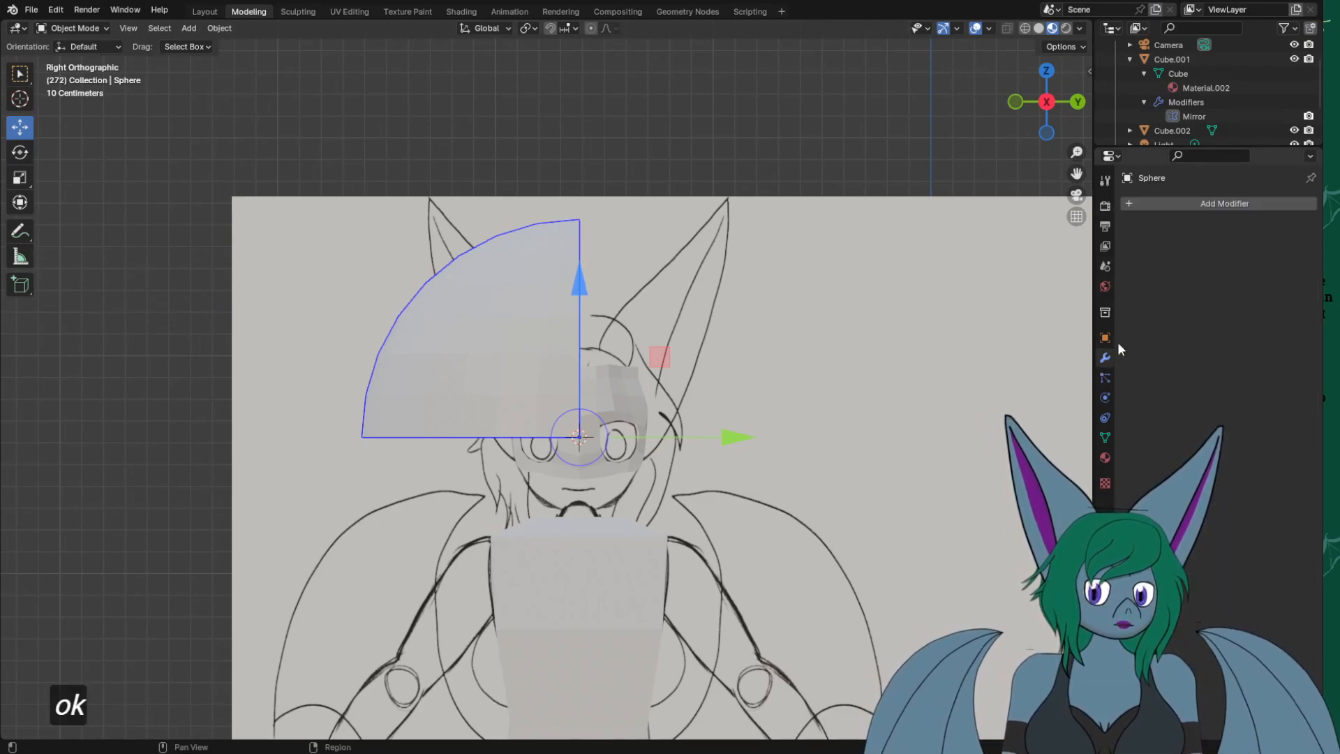
click(1179, 204)
mouse_move(1179, 204)
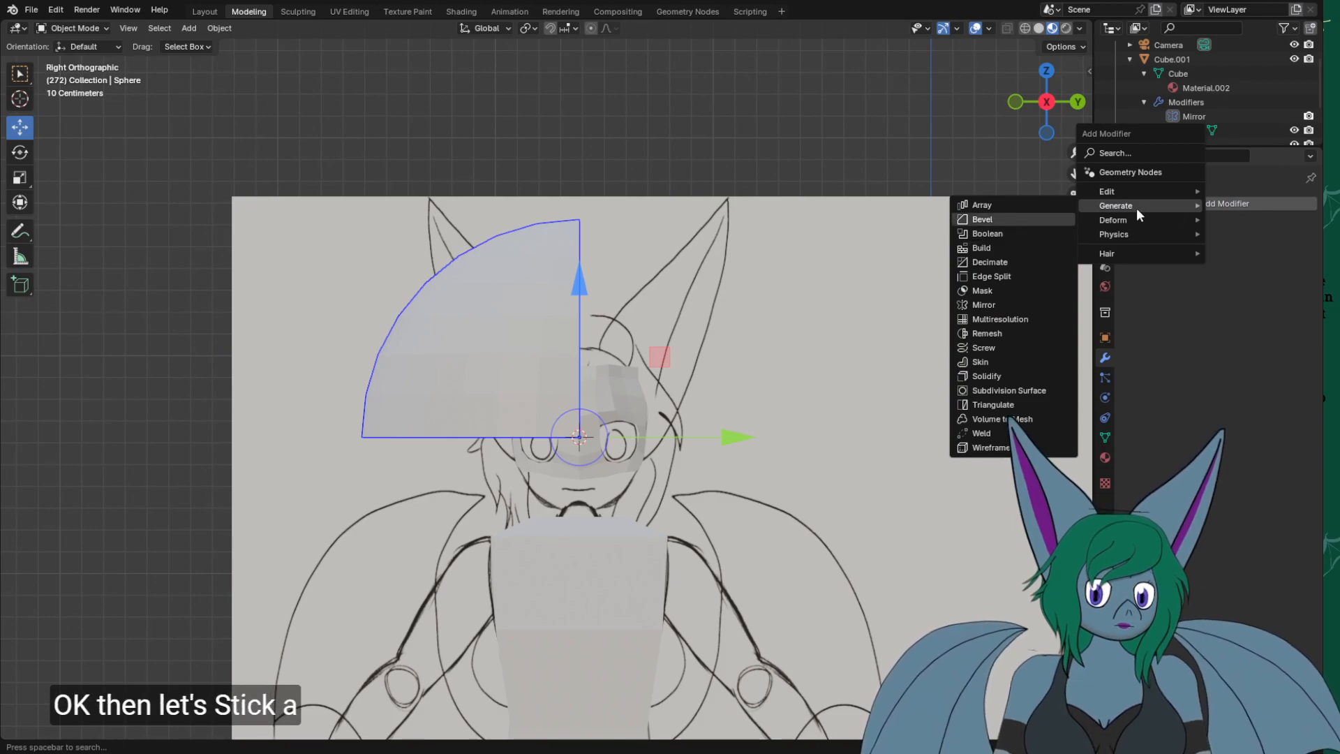
click(991, 305)
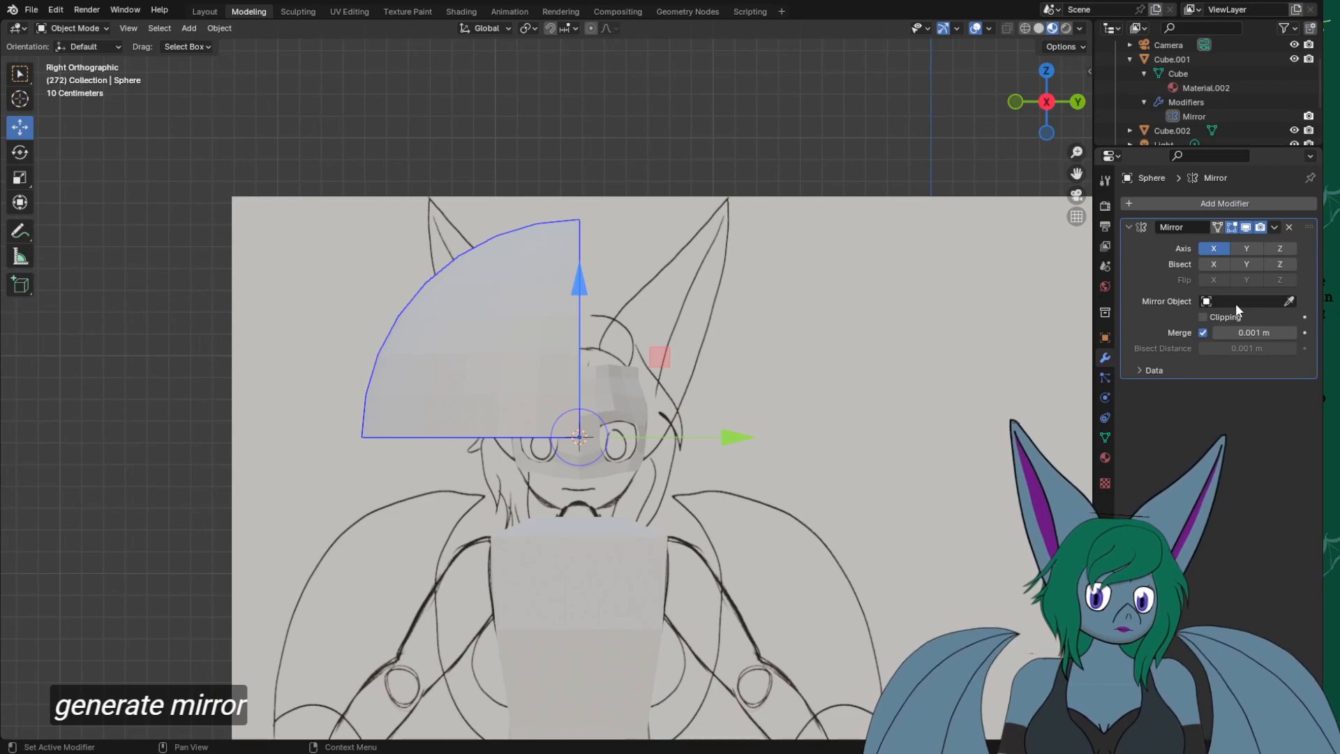
click(1248, 250)
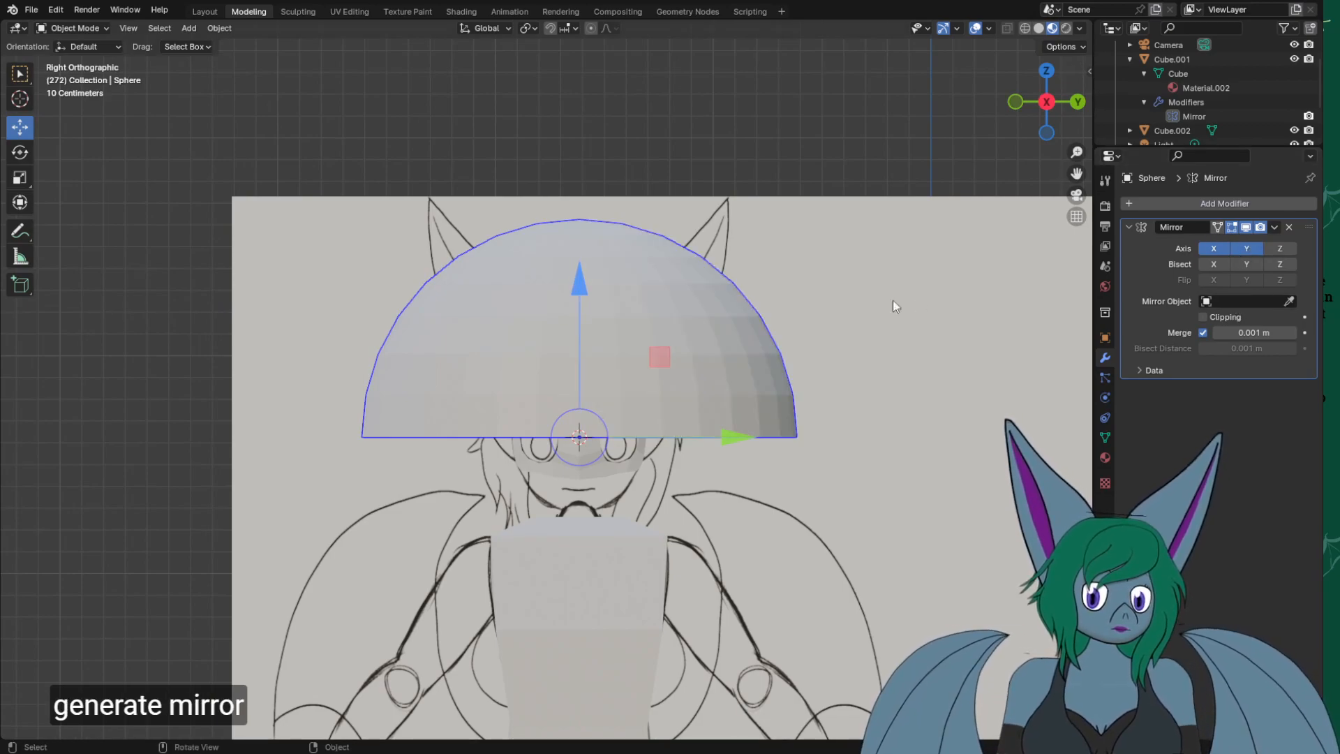
Enter Edit Mode with face selection and select a block of four adjacent faces on the dome's upper side for a horn base.
key(Tab)
middle_drag(446, 340, 546, 396)
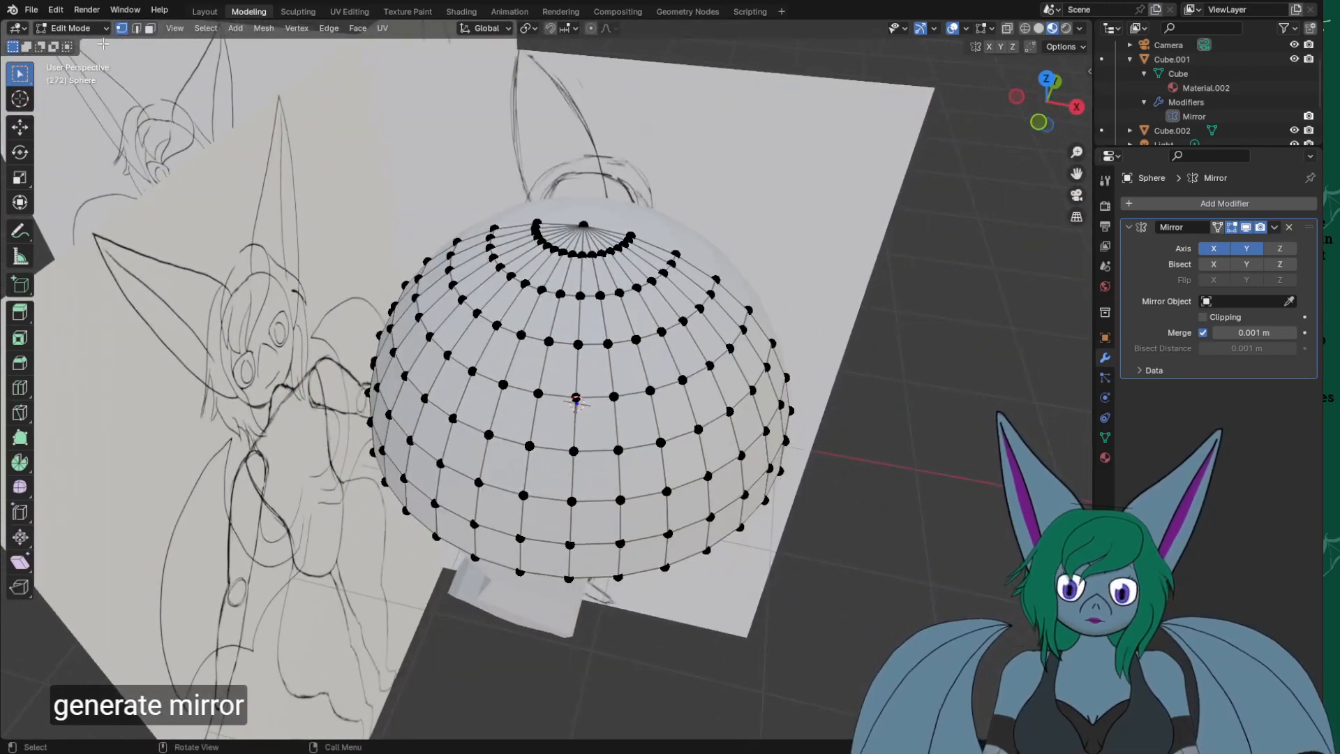
click(150, 29)
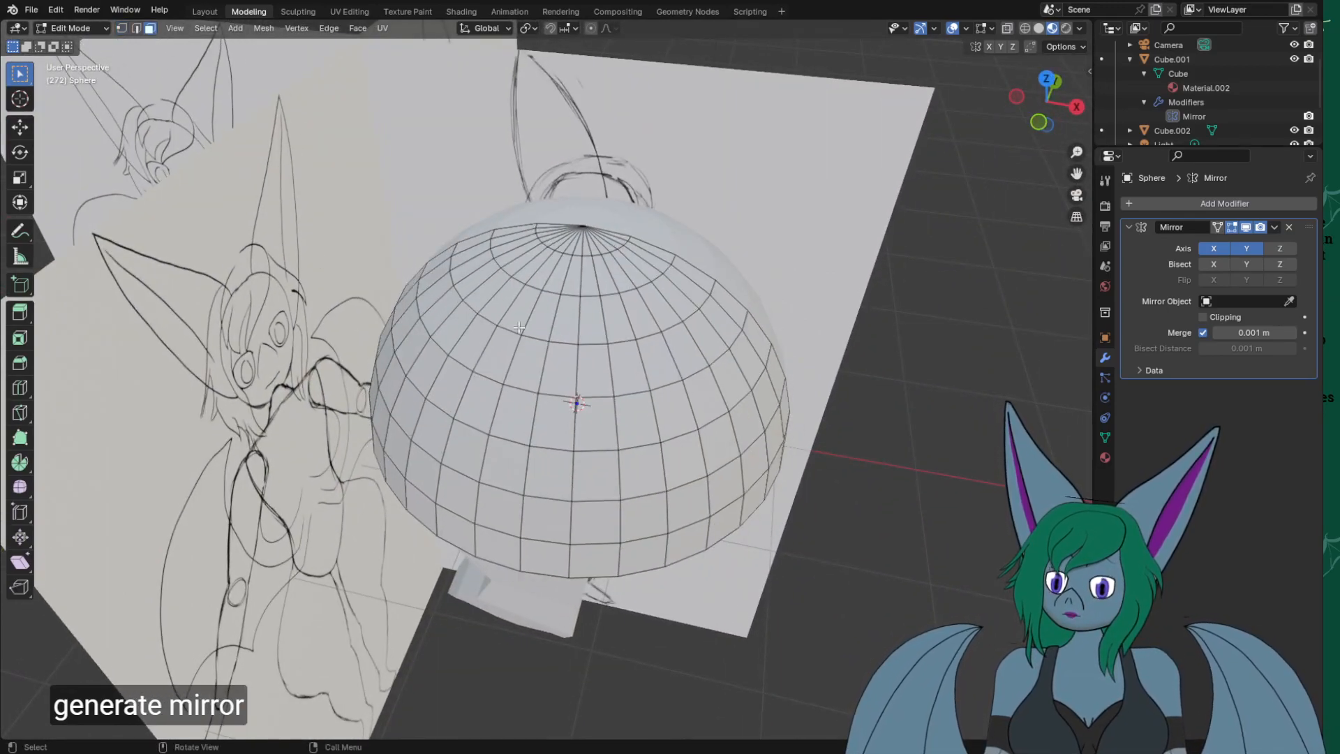
click(525, 364)
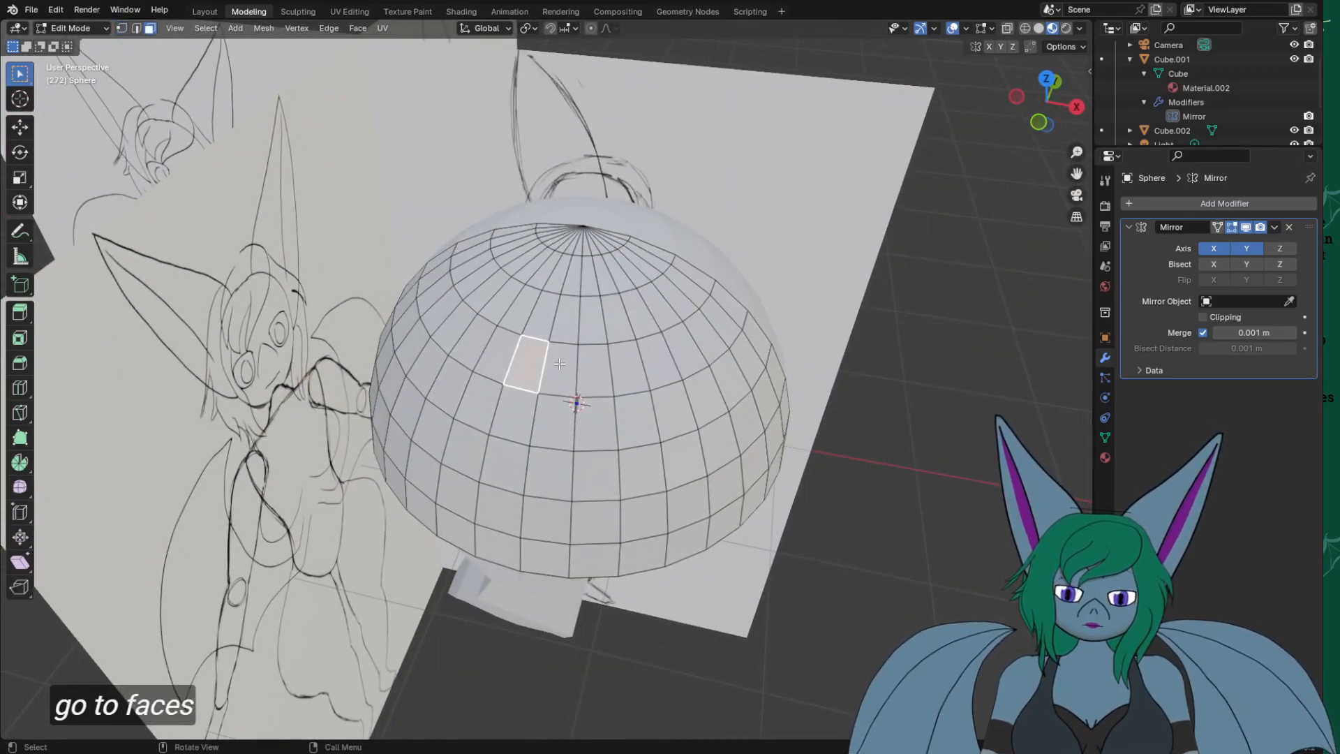
shift+click(545, 436)
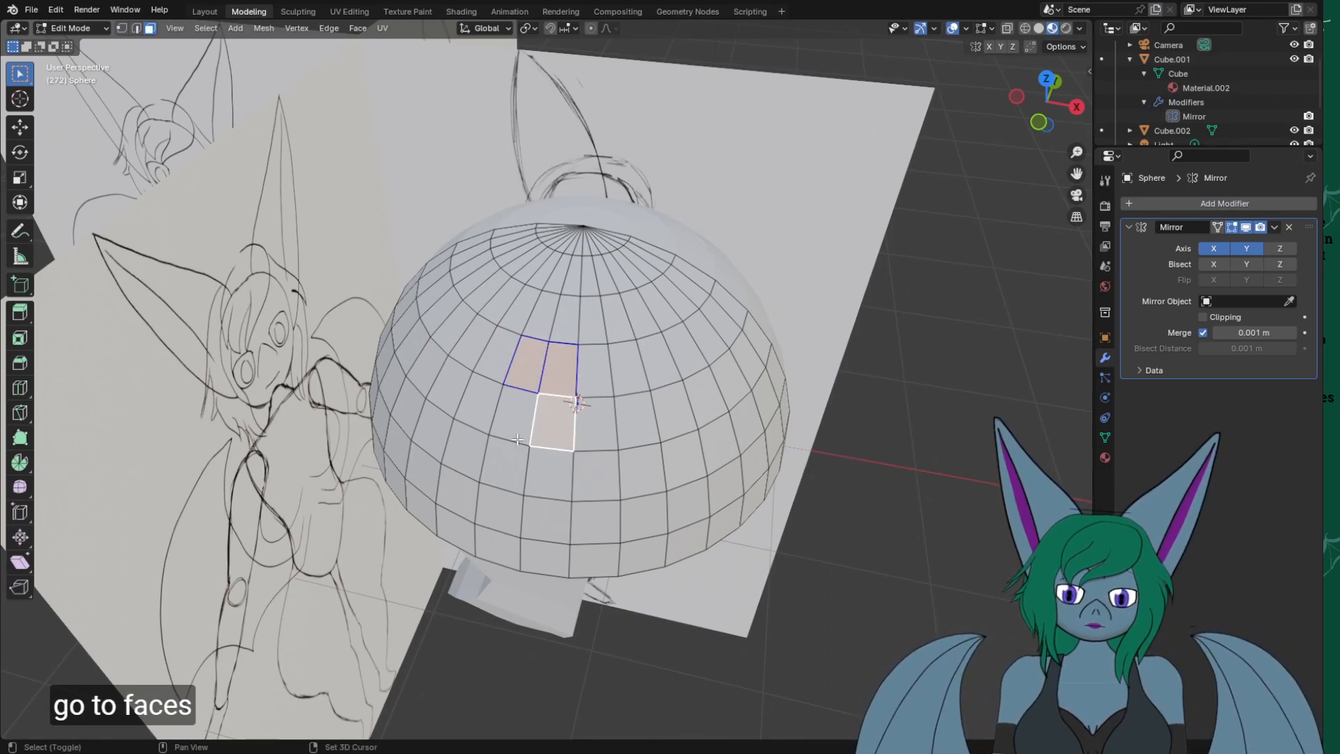
middle_drag(504, 426, 624, 439)
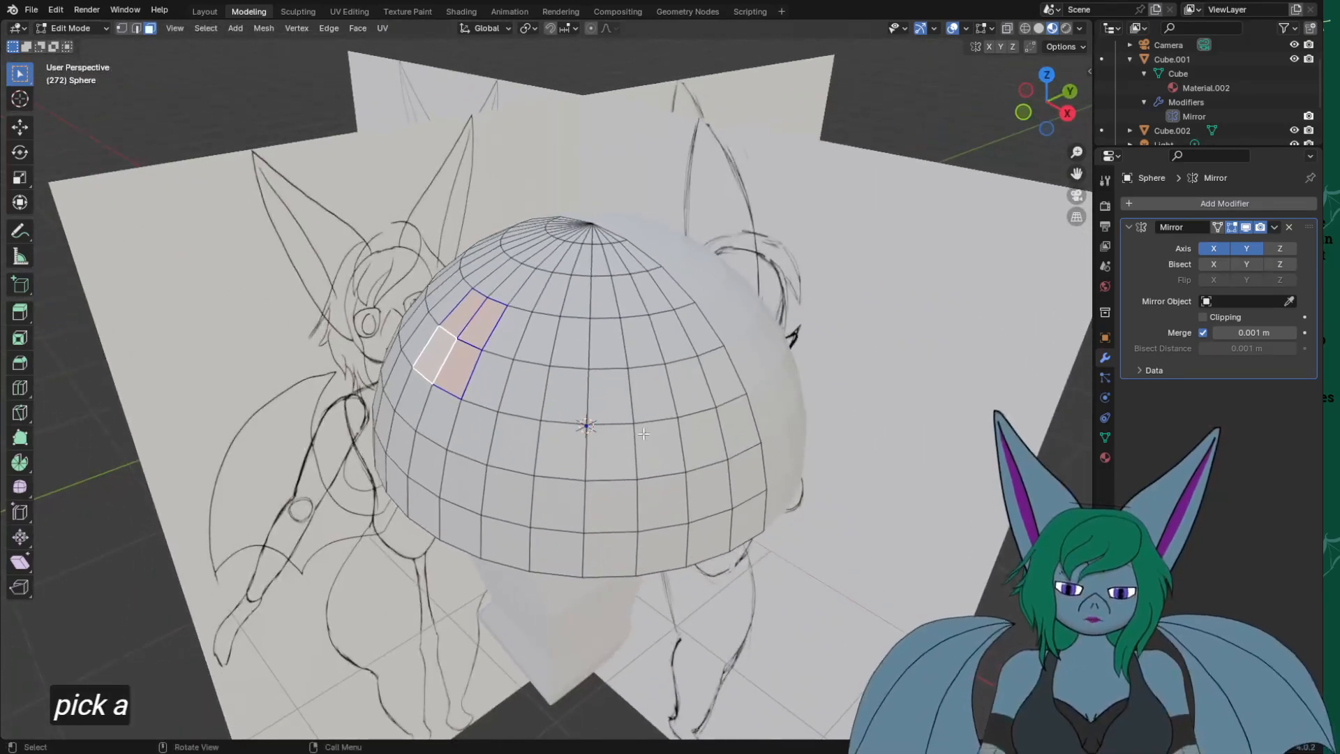
key(KP_1)
key(KP_3)
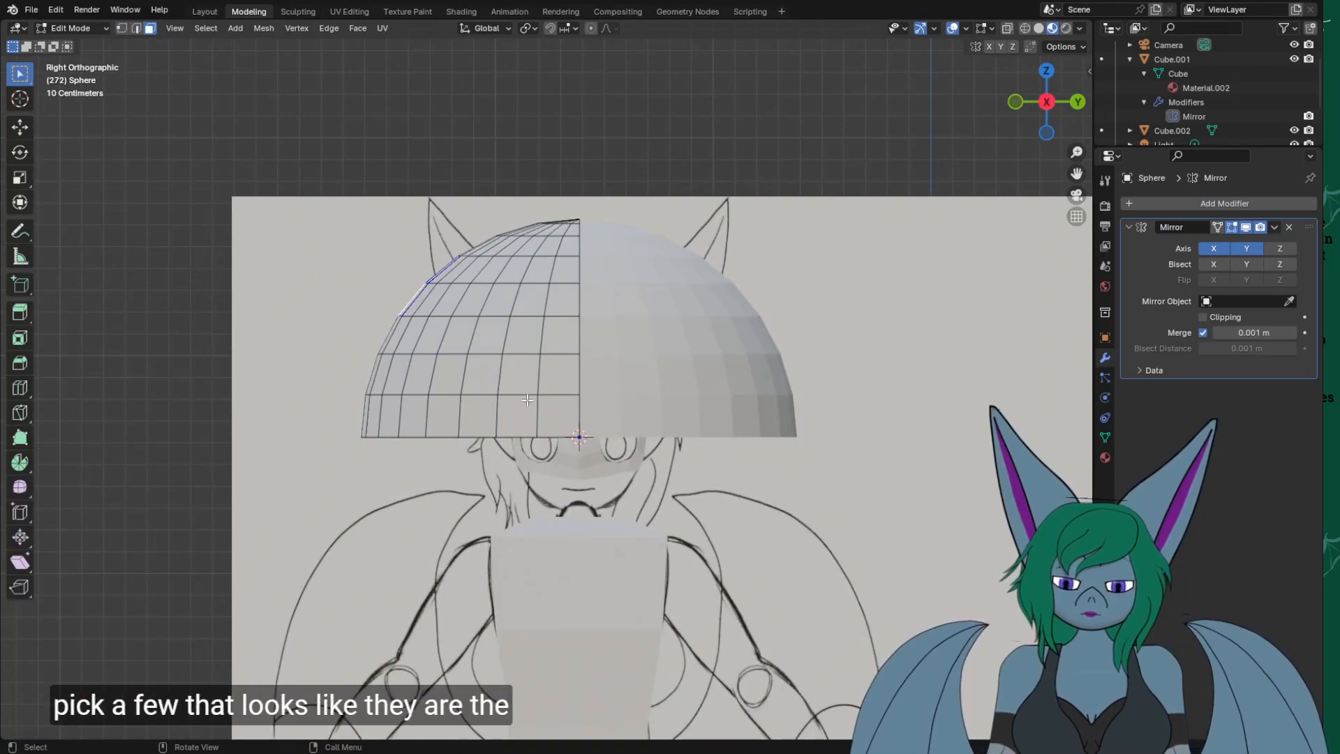
Extrude the four selected faces outward along their normal and scale the end down slightly to form the horn's first segment.
key(e)
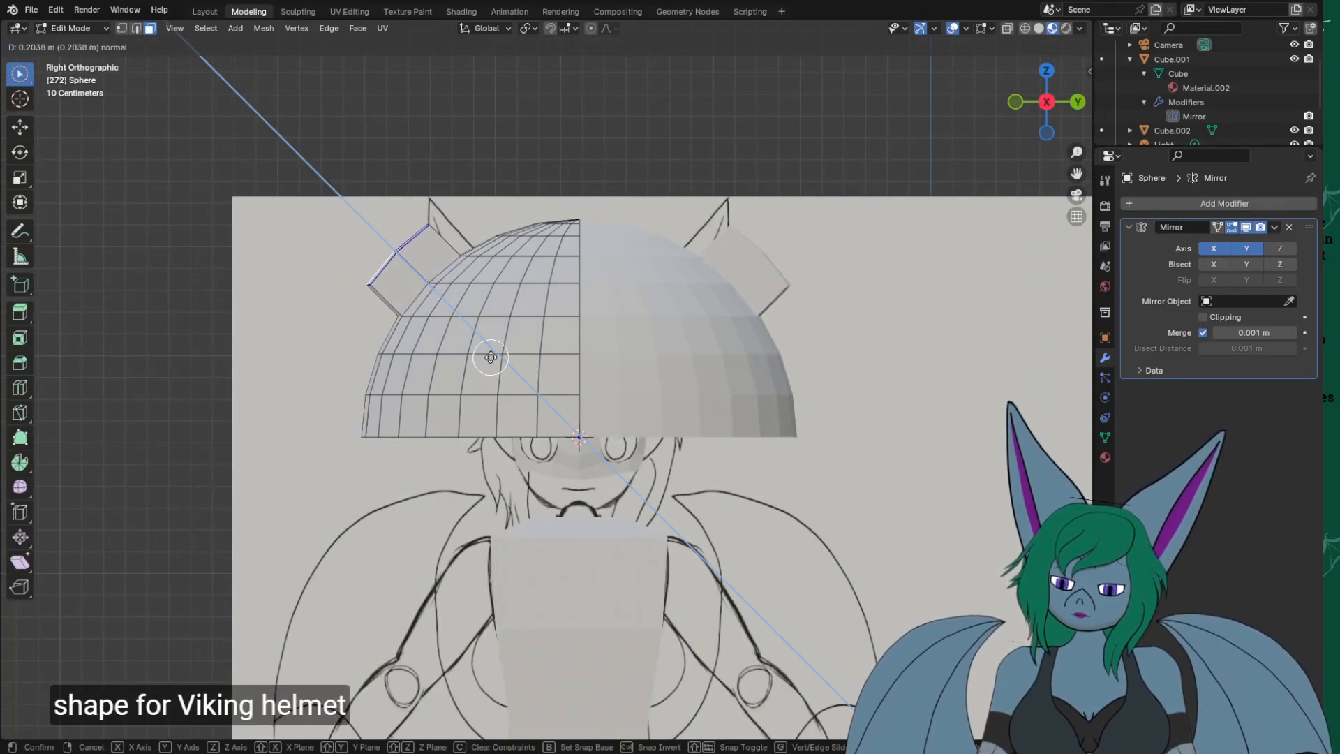
click(431, 325)
key(s)
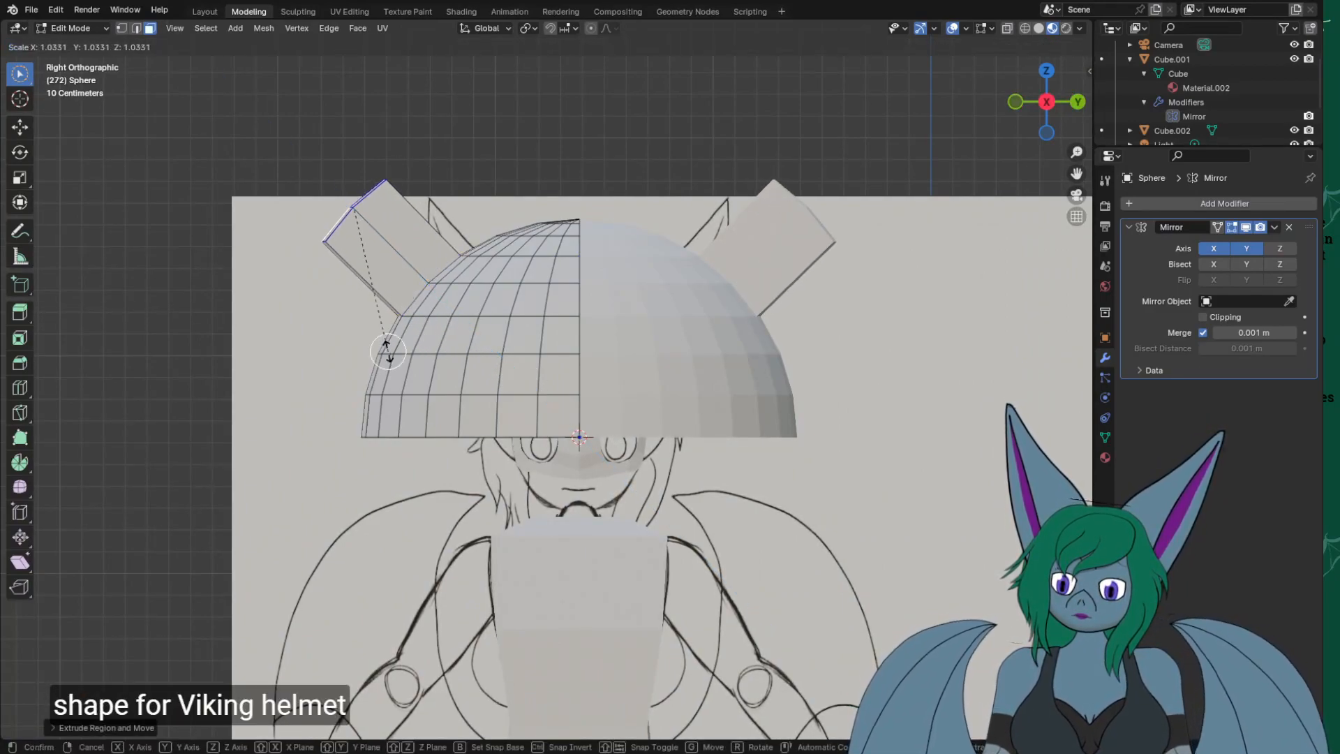
click(384, 307)
key(s)
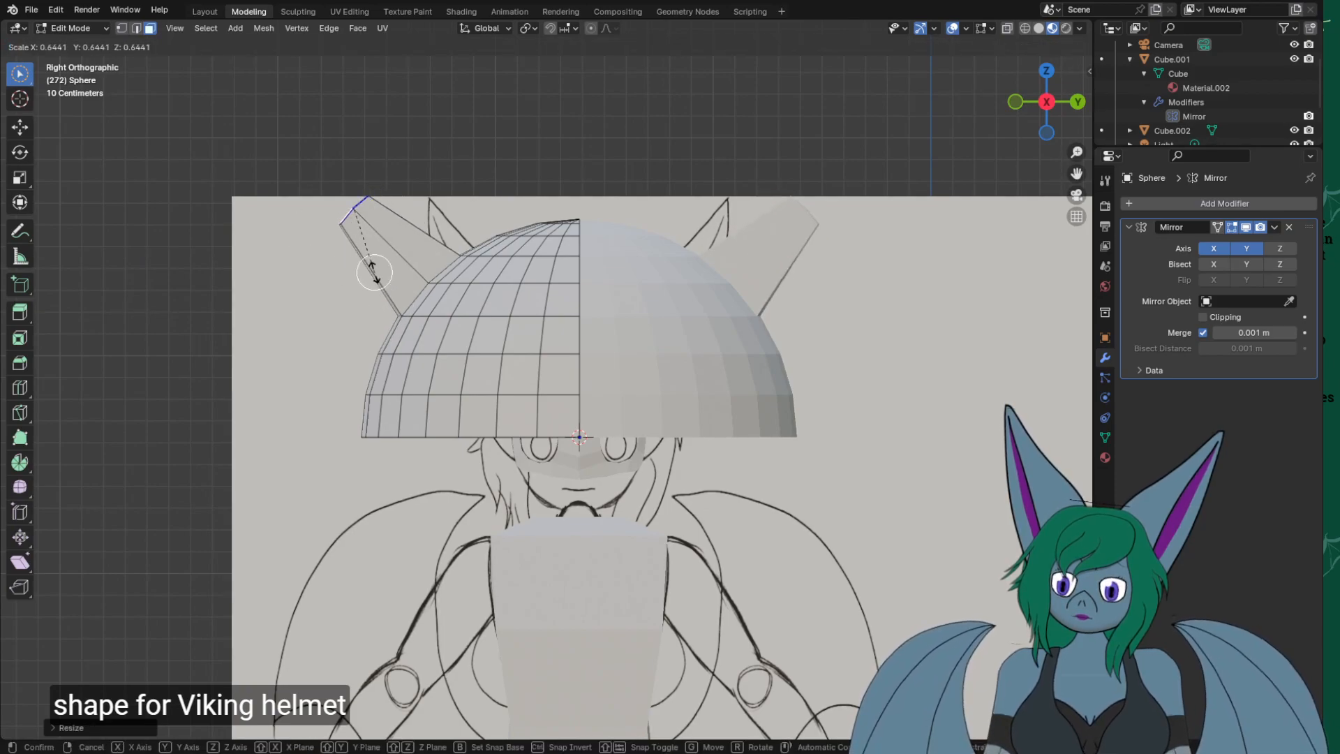
click(398, 265)
key(c)
key(s)
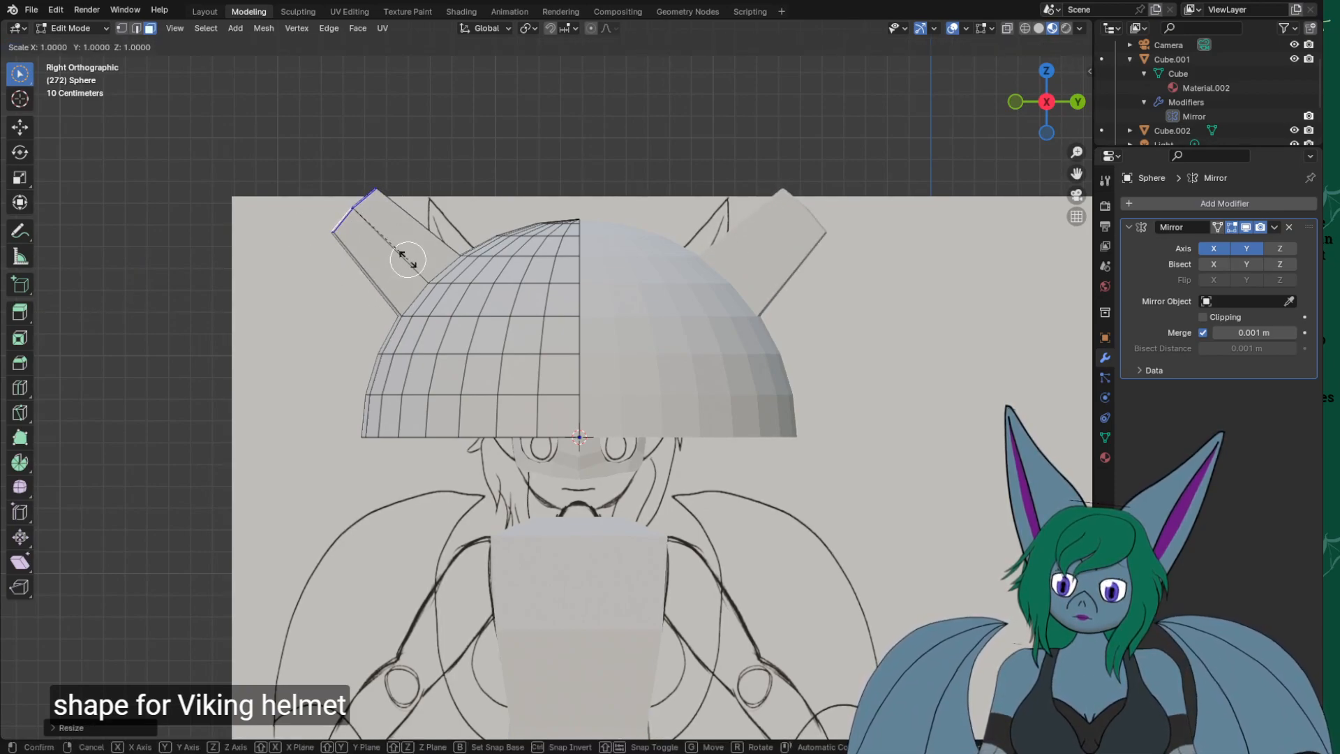
key(Escape)
Extrude a second horn segment outward from the end faces and scale its end to a narrower size.
key(e)
click(358, 157)
key(s)
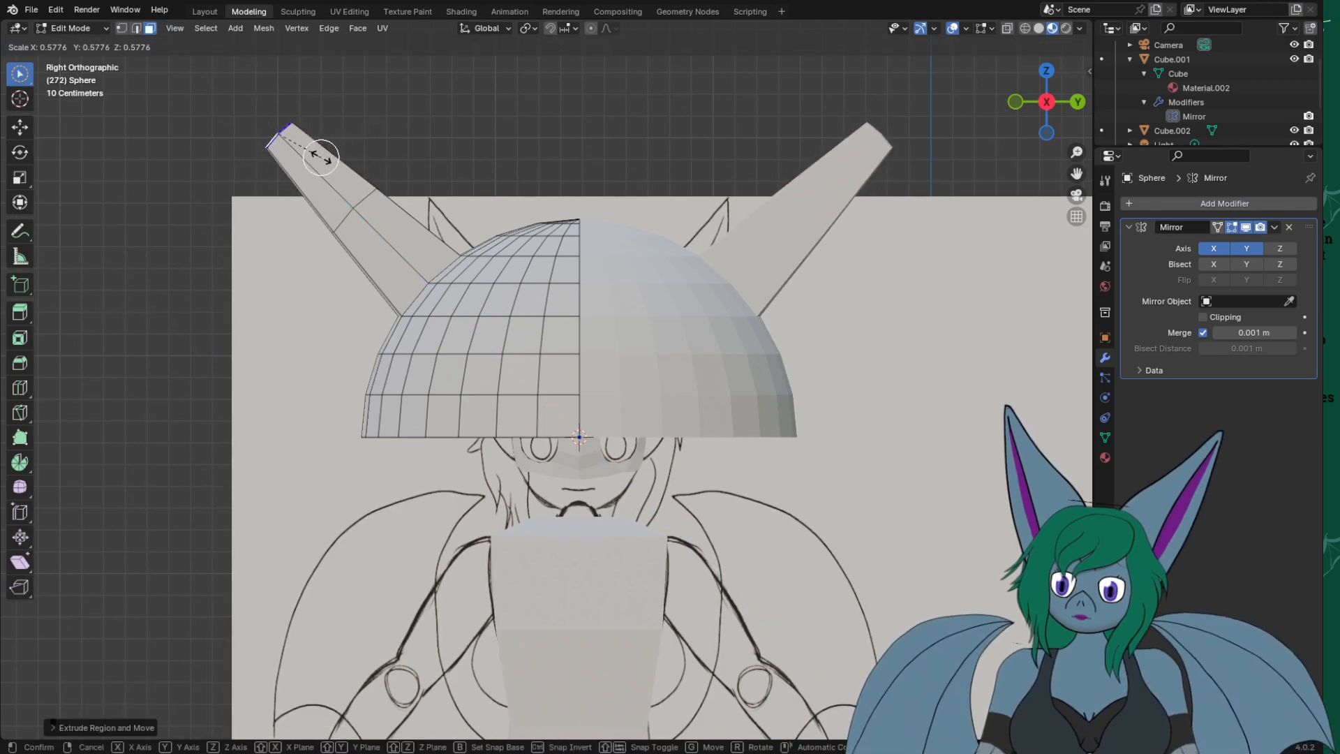
key(Escape)
key(s)
click(298, 159)
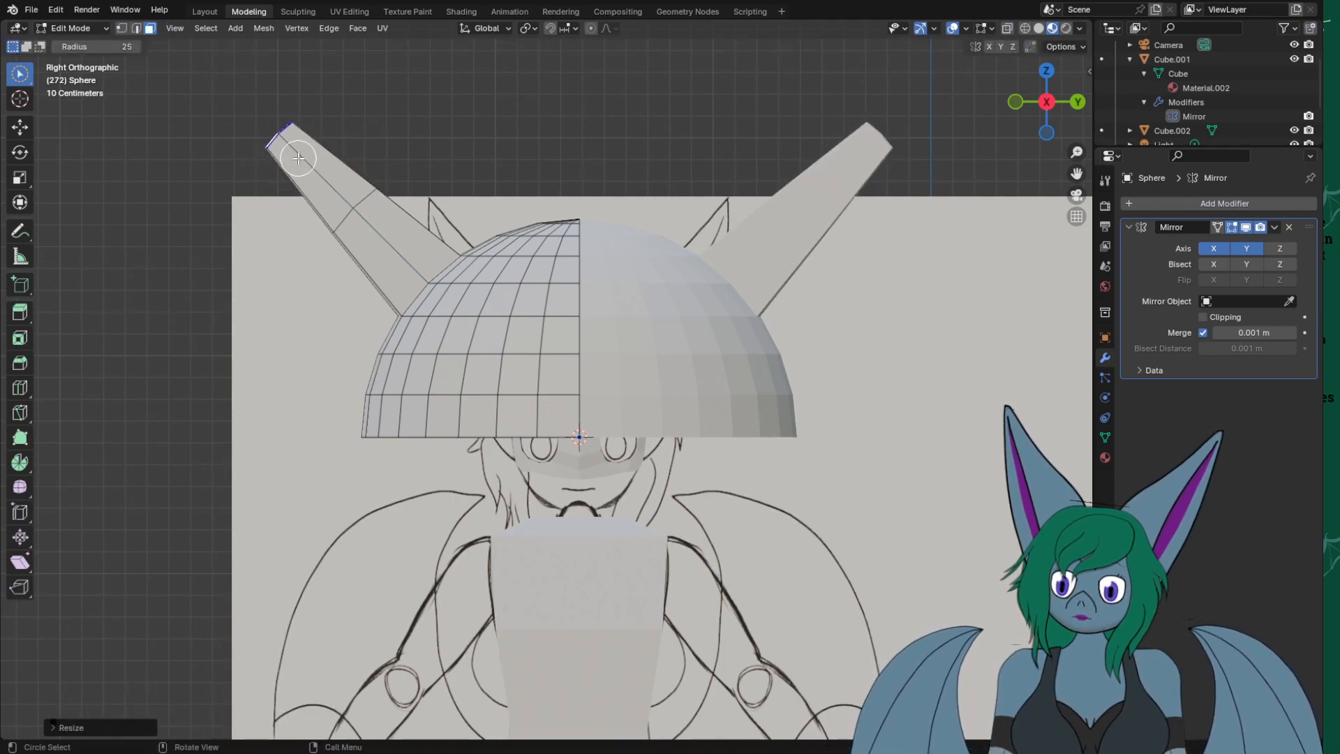
Move the horn's end faces inward along positive Y and rotate them so the horn bends upward.
click(25, 131)
drag(390, 134, 432, 136)
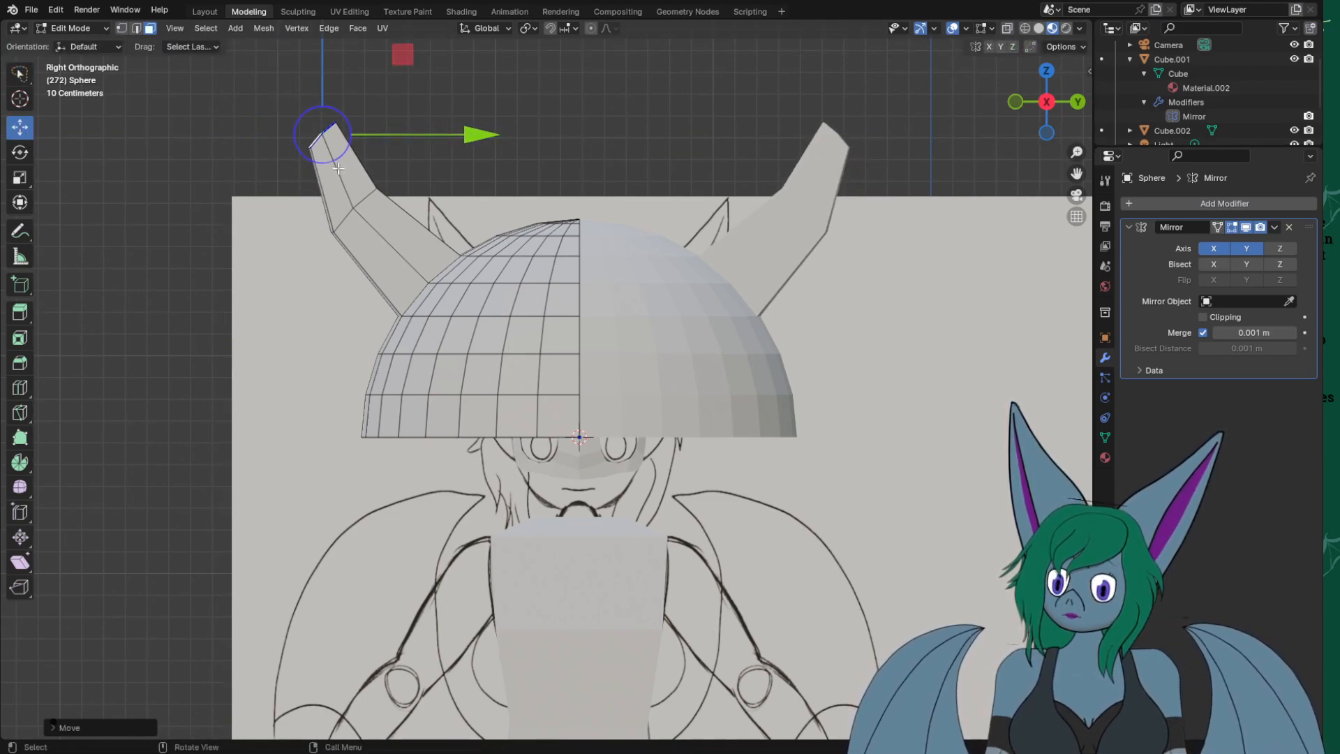
key(r)
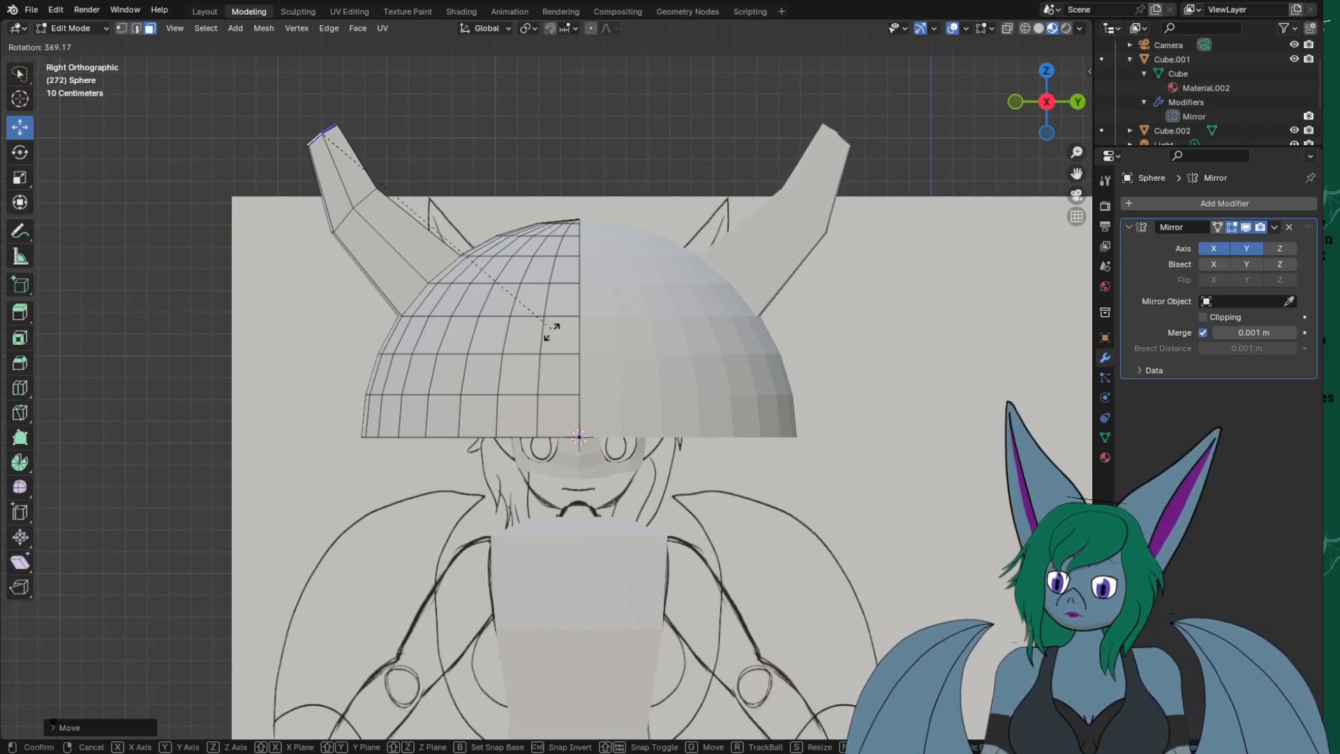
click(414, 390)
Extrude a third horn segment upward and scale its end faces down into a narrow tip.
key(e)
click(414, 332)
key(s)
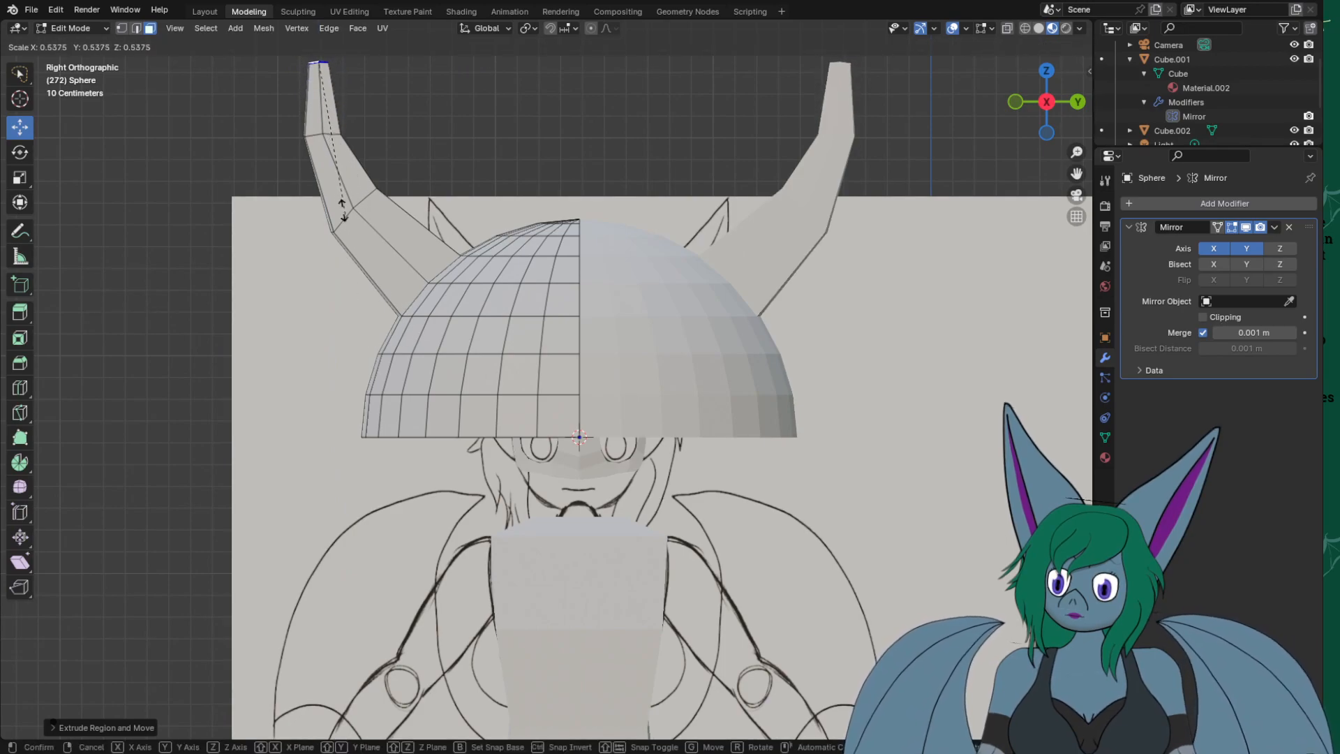
click(327, 203)
middle_drag(305, 392, 366, 398)
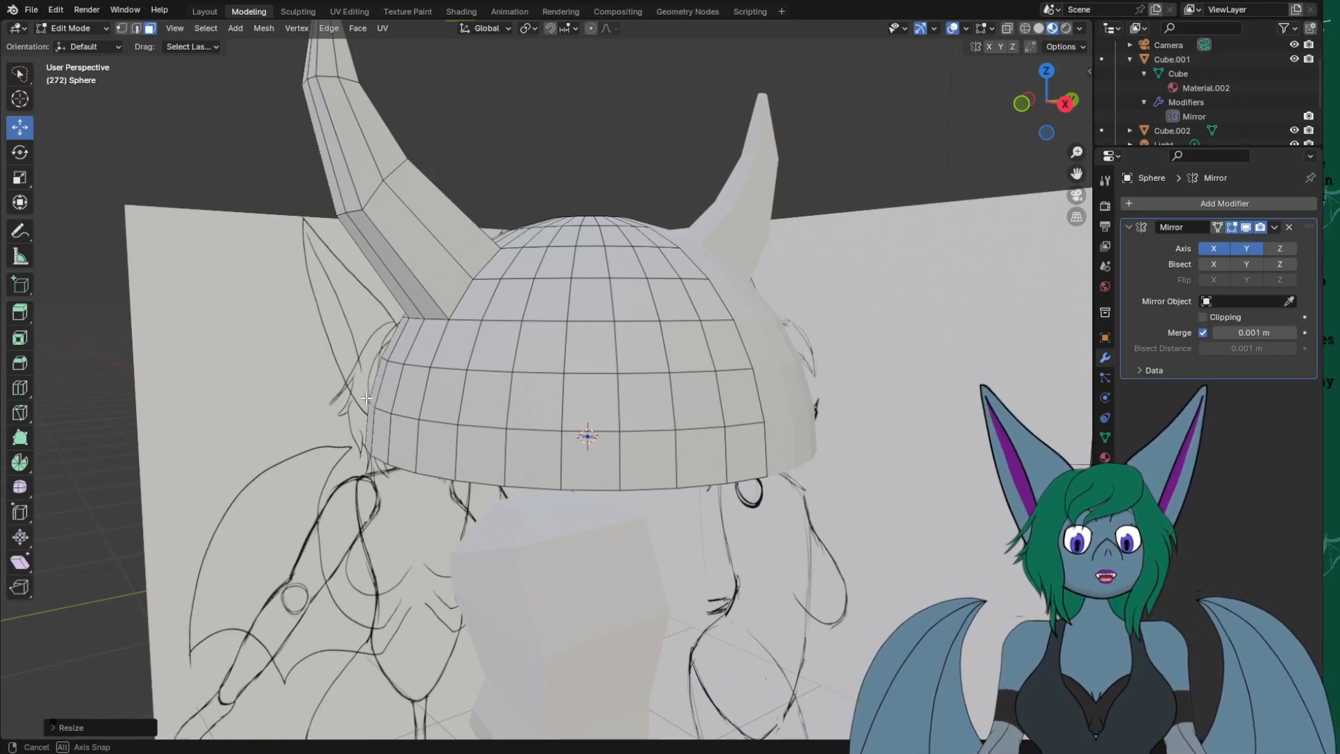
Return to Object Mode and move the horned helmet up along Z and along negative Y, clear of the reference drawings.
key(Tab)
scroll(489, 369, down, 3)
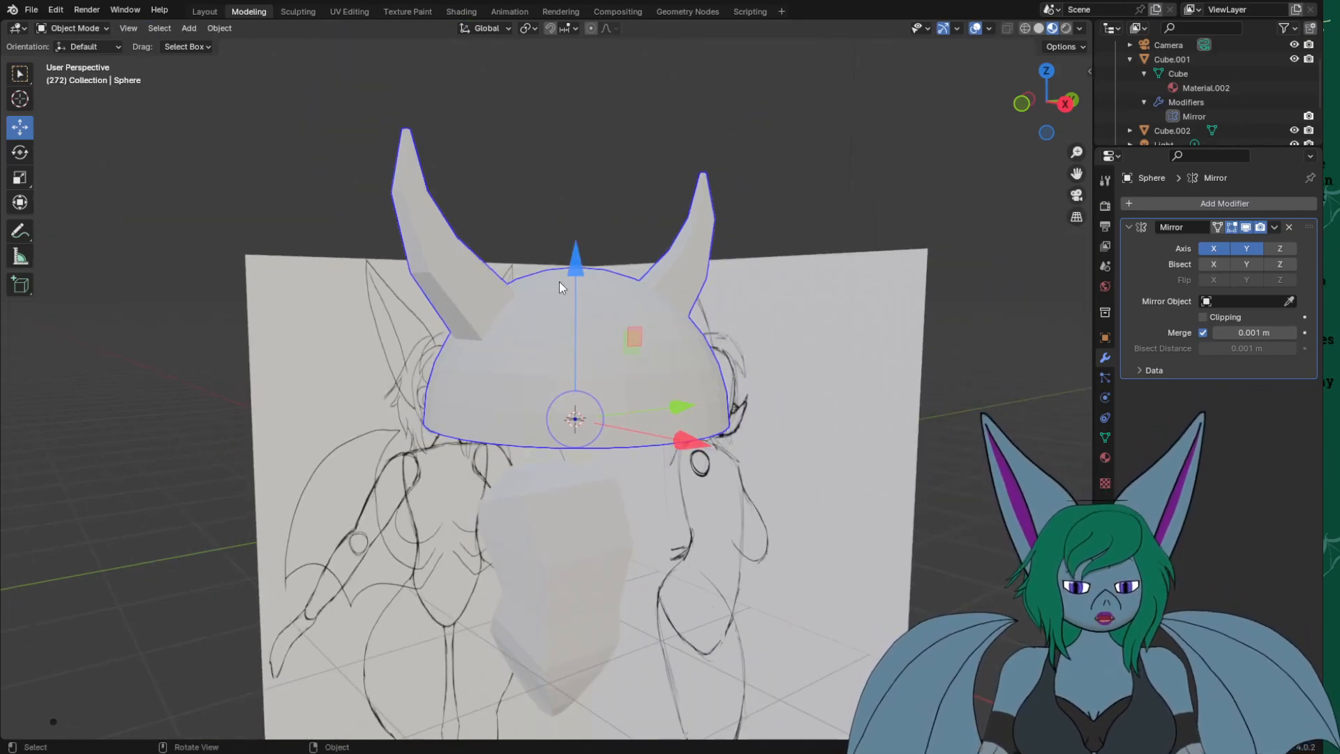
drag(579, 279, 595, 80)
middle_drag(747, 269, 679, 300)
scroll(679, 300, down, 3)
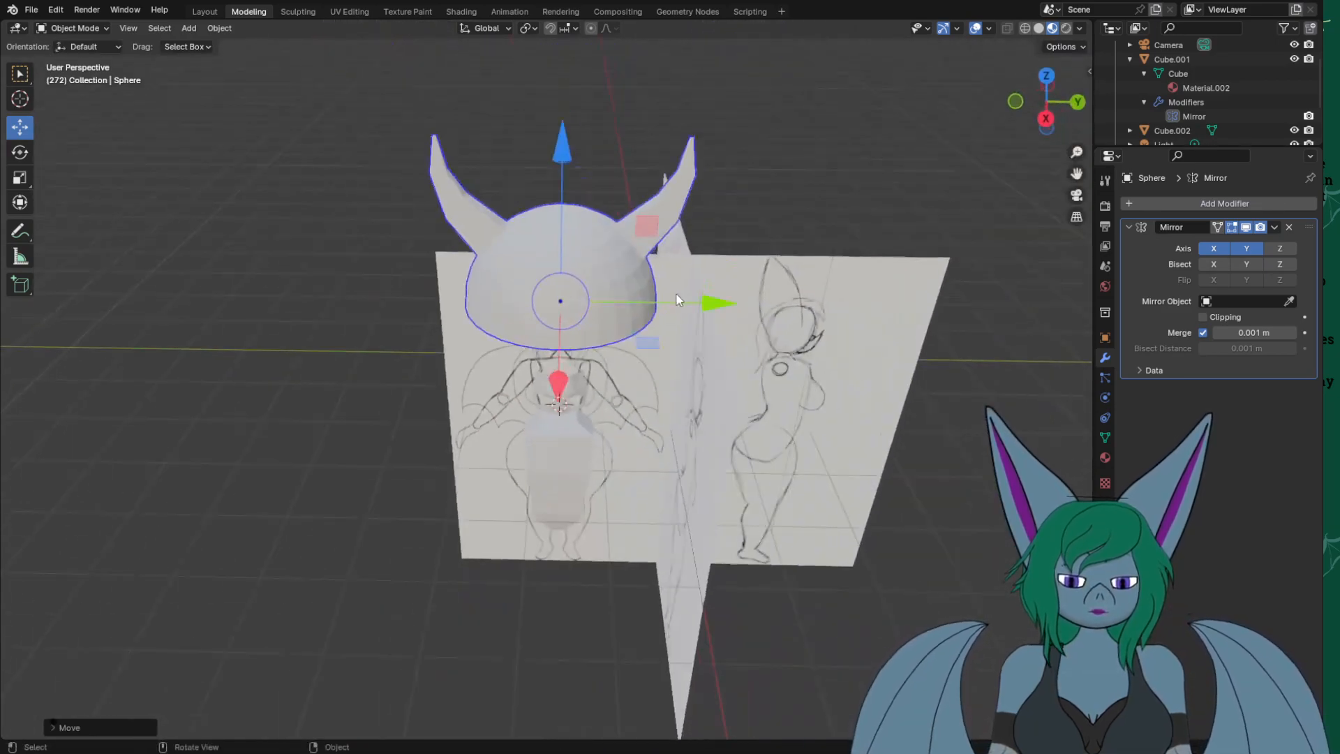
drag(720, 303, 431, 344)
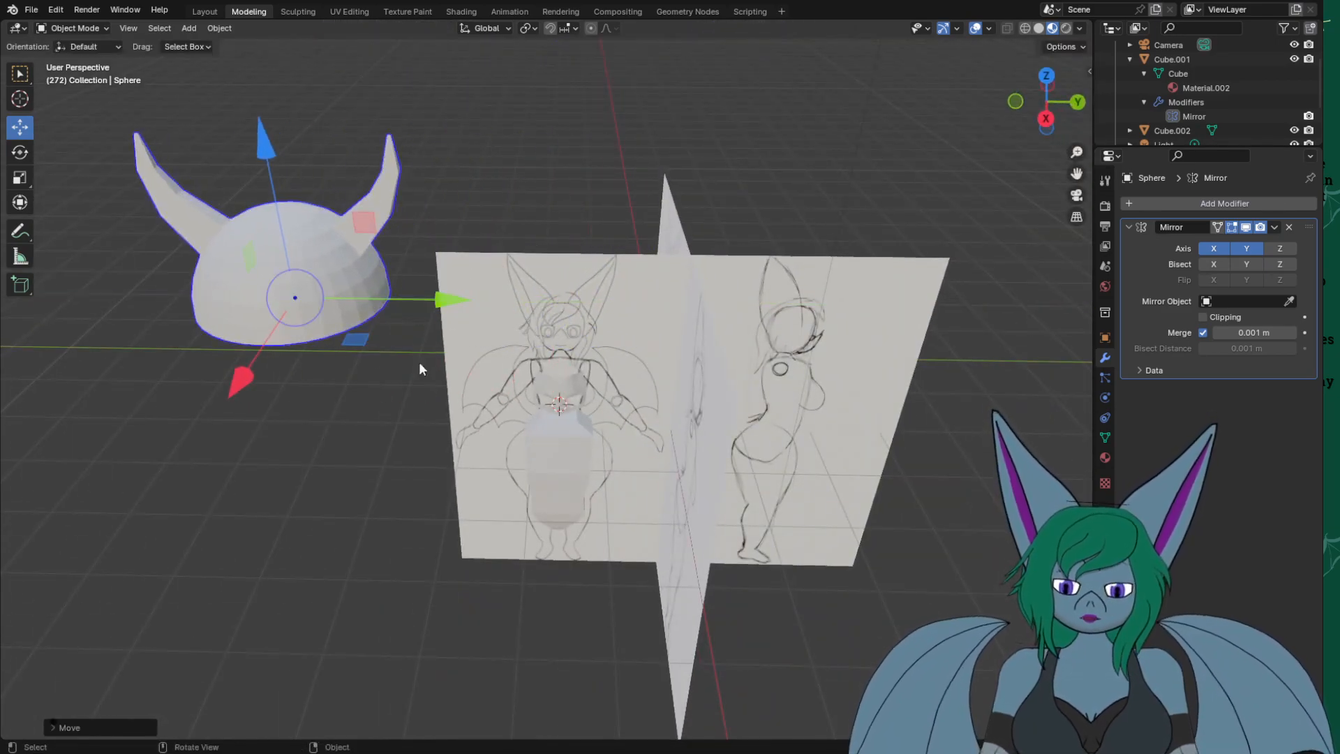
middle_drag(378, 464, 281, 446)
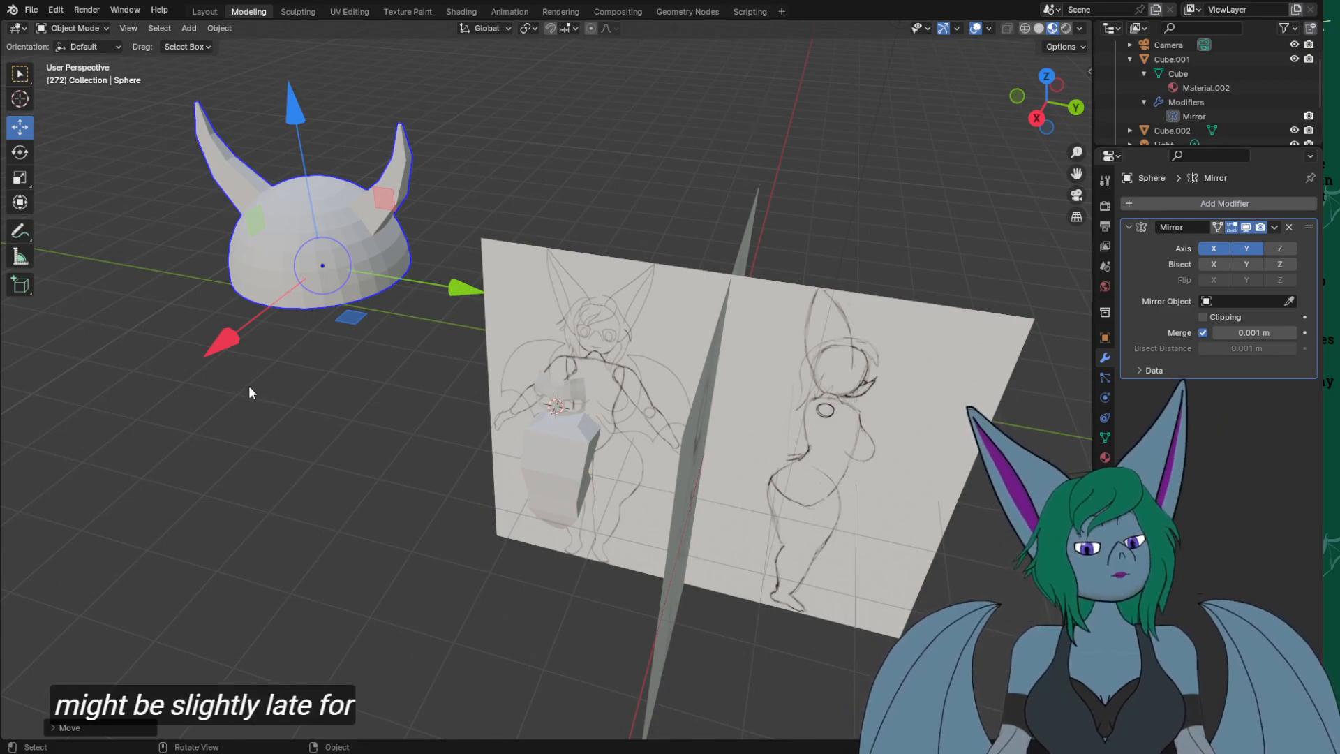
Delete the horned helmet object and undo the deletion.
key(x)
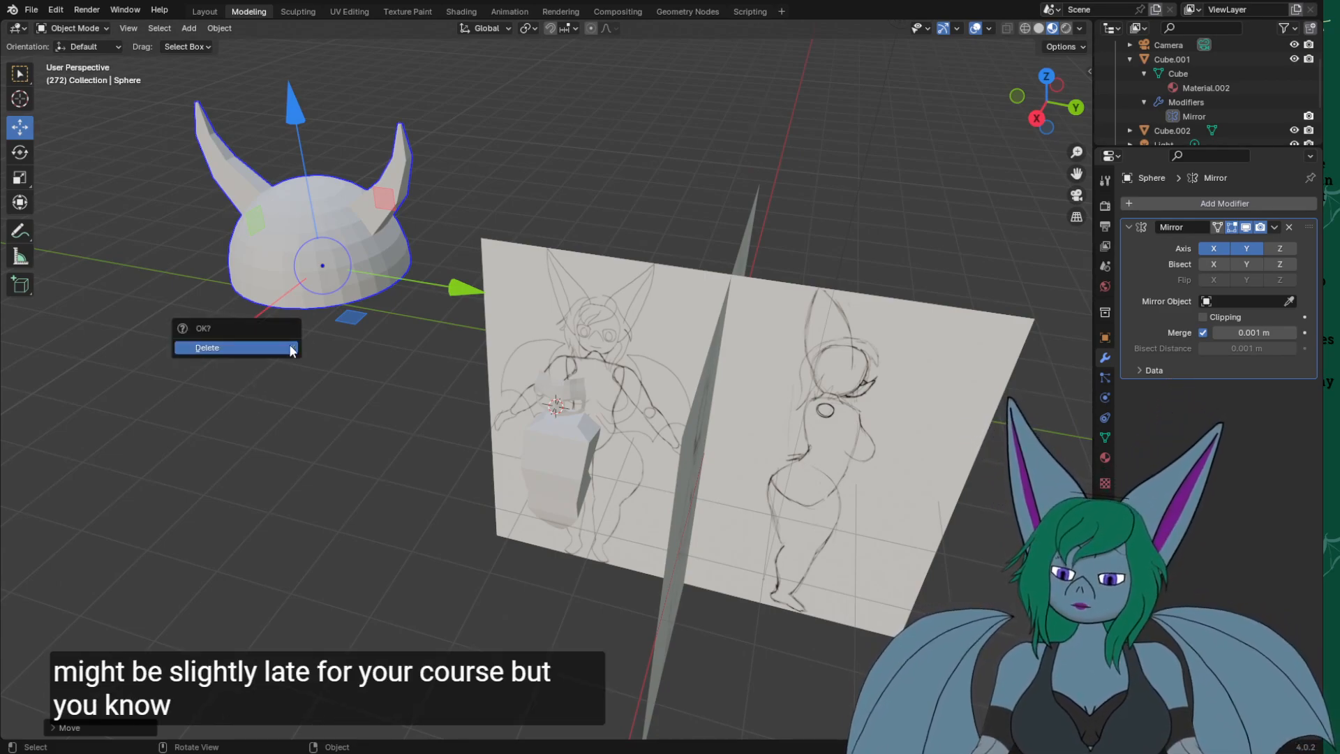
click(255, 347)
middle_drag(299, 392, 476, 427)
scroll(477, 428, up, 2)
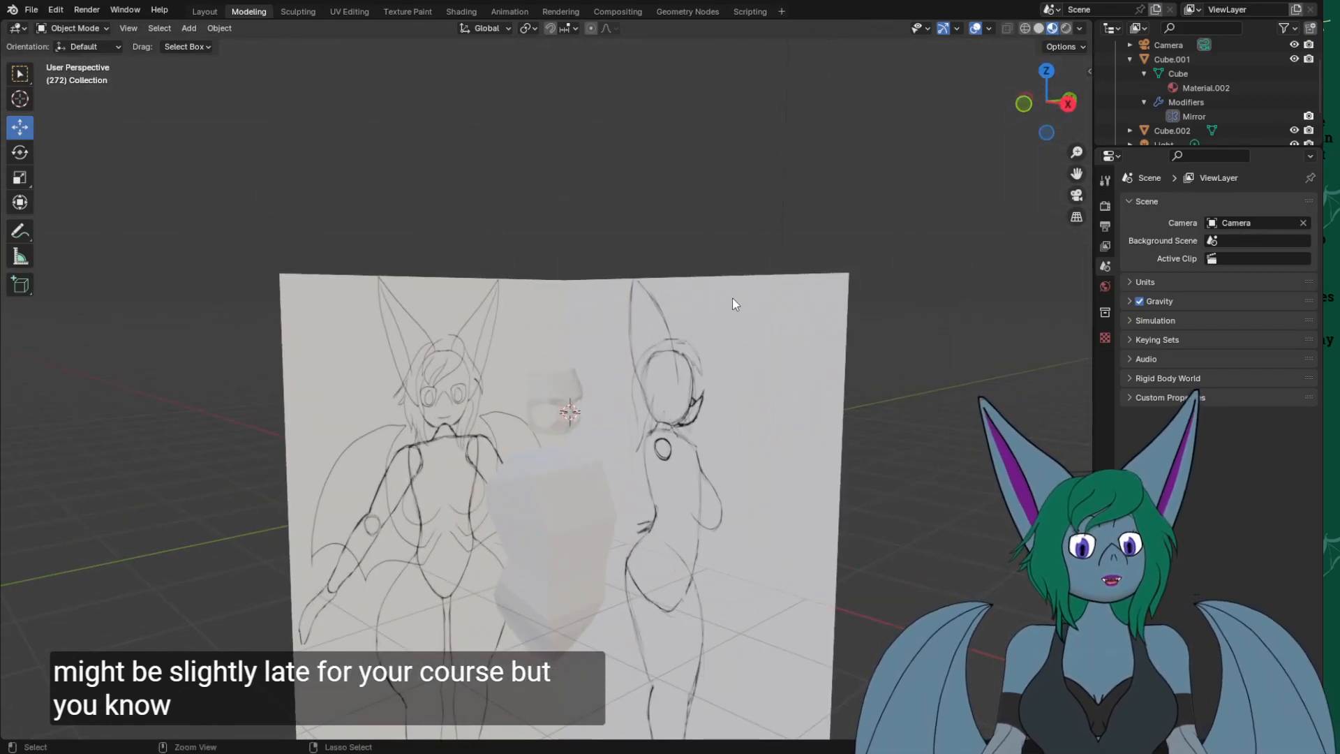
key(ctrl+z)
Examine the helmet's mirrored dome and horns from several angles.
scroll(754, 251, down, 2)
middle_drag(643, 204, 669, 341)
shift+middle_drag(545, 342, 705, 316)
scroll(705, 317, up, 4)
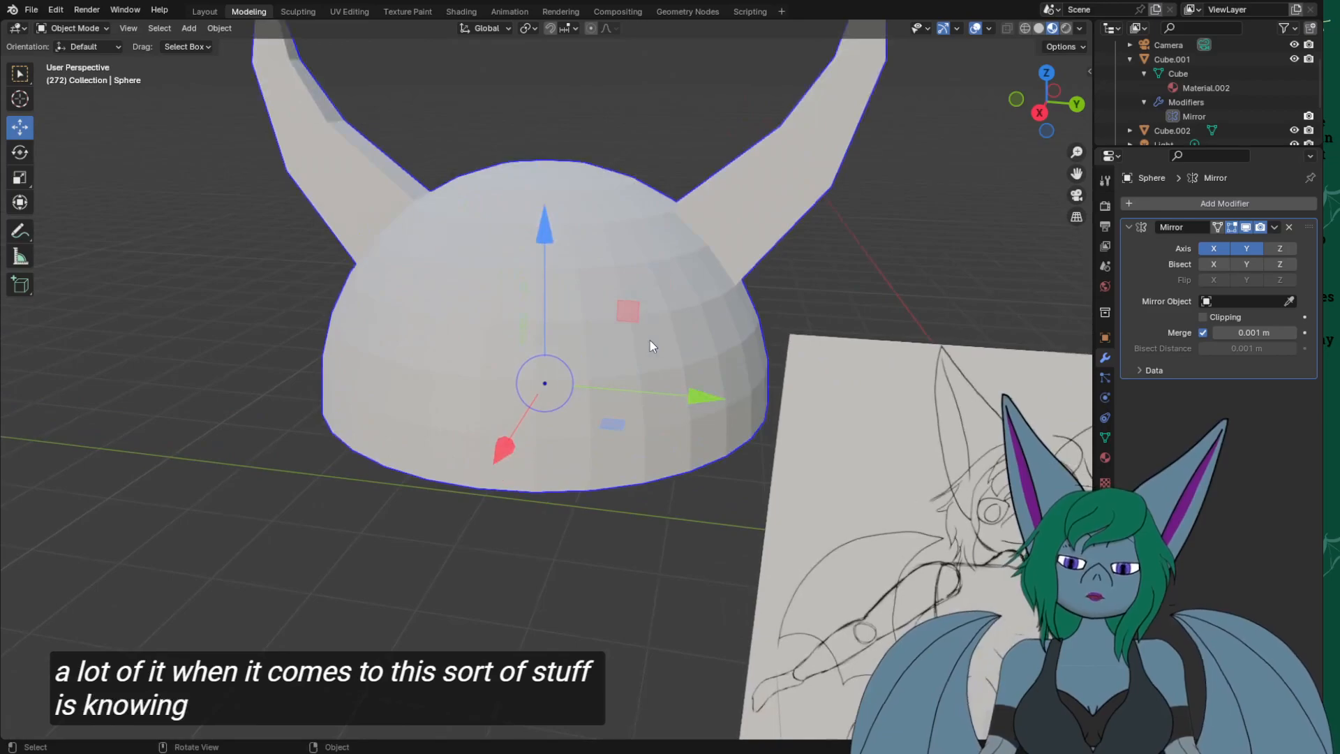
scroll(651, 342, down, 2)
mouse_move(554, 526)
middle_down()
mouse_move(578, 500)
mouse_move(568, 517)
middle_up()
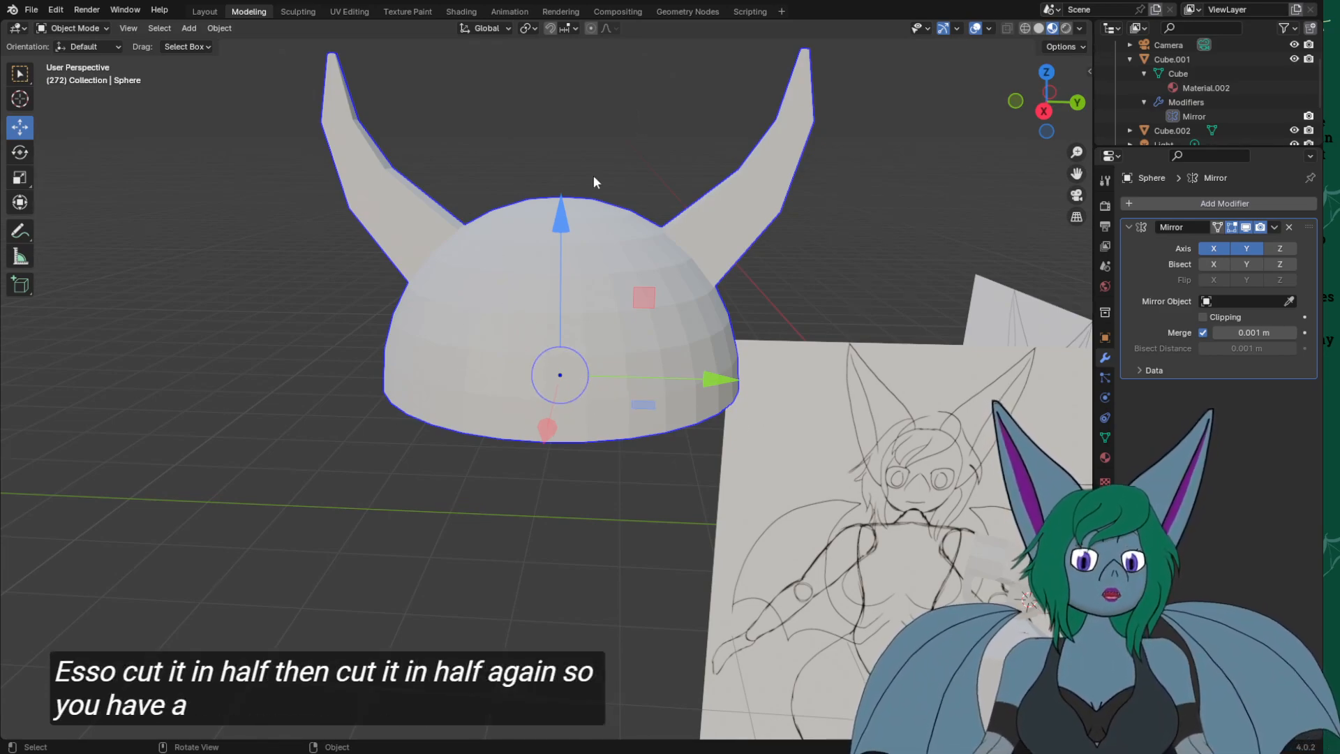
middle_drag(470, 344, 429, 239)
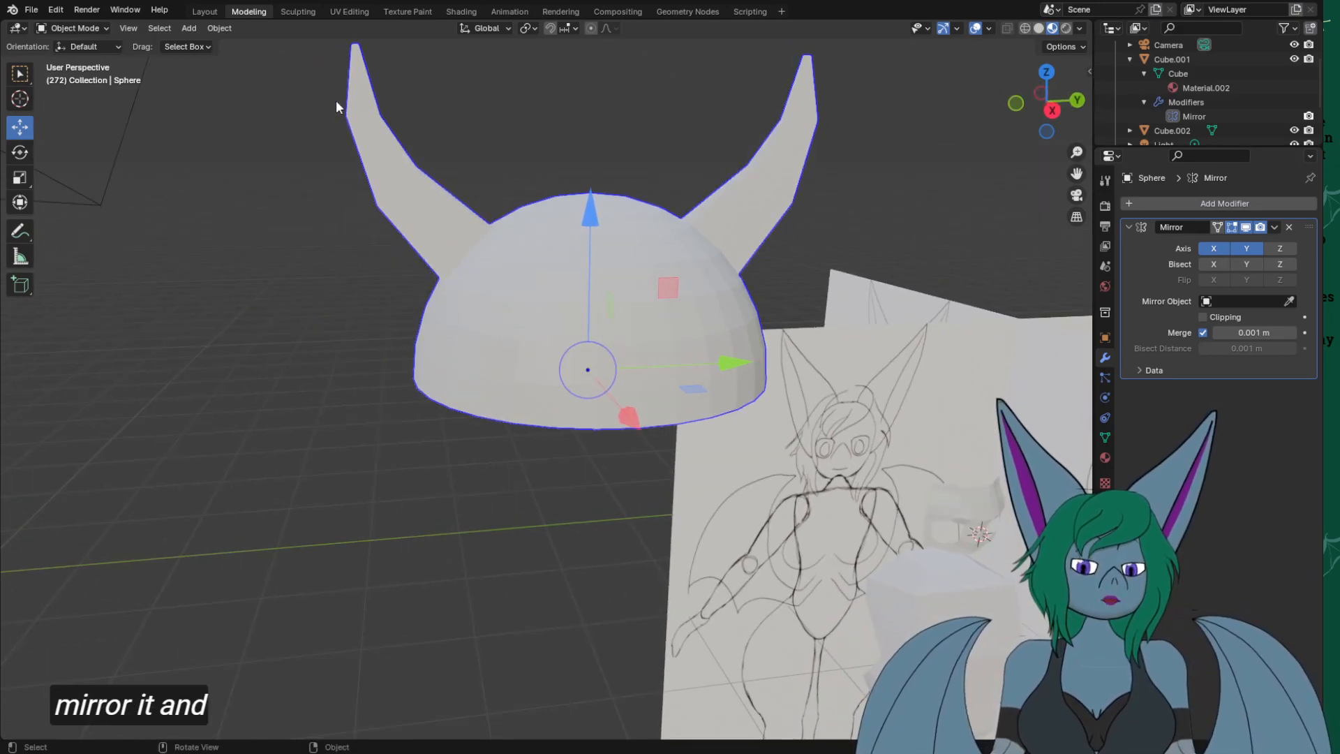
middle_drag(682, 353, 568, 449)
middle_drag(991, 316, 1030, 315)
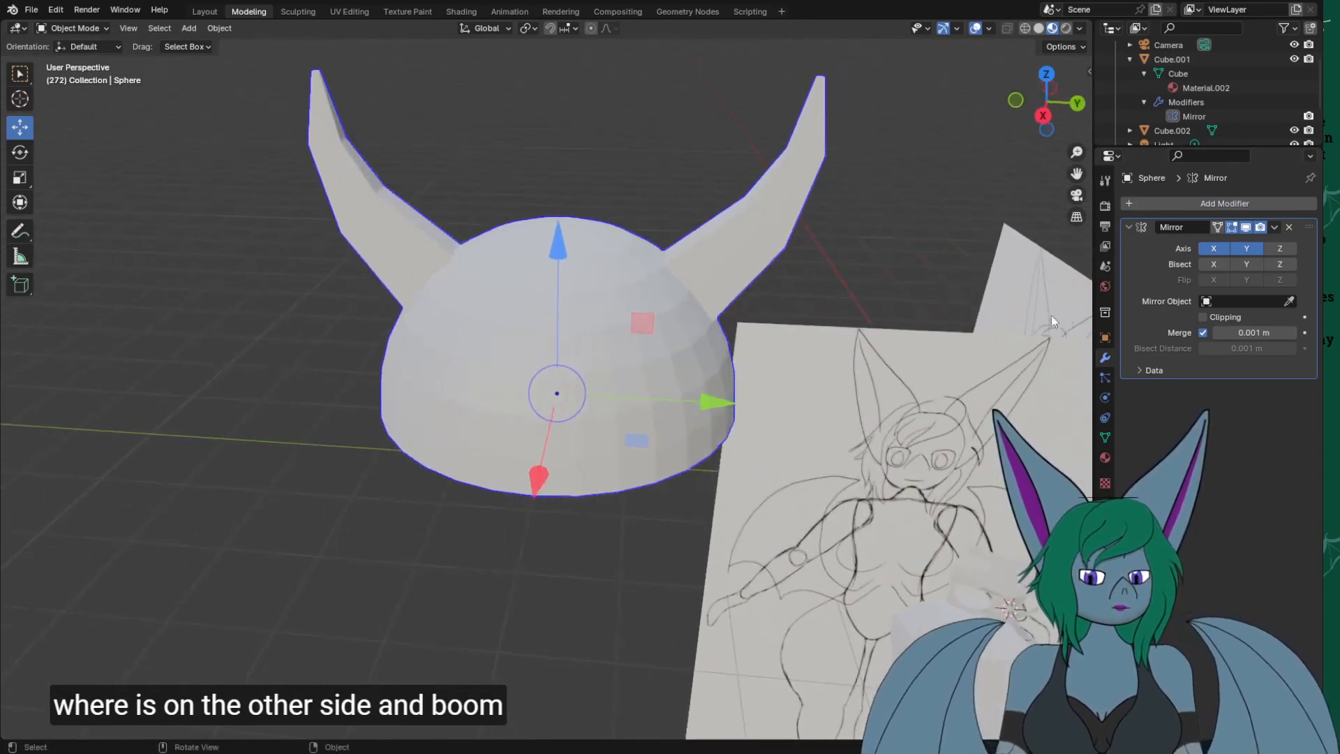
Add a Subdivision Surface modifier to the helmet to smooth the dome and horns.
click(1172, 207)
mouse_move(1095, 209)
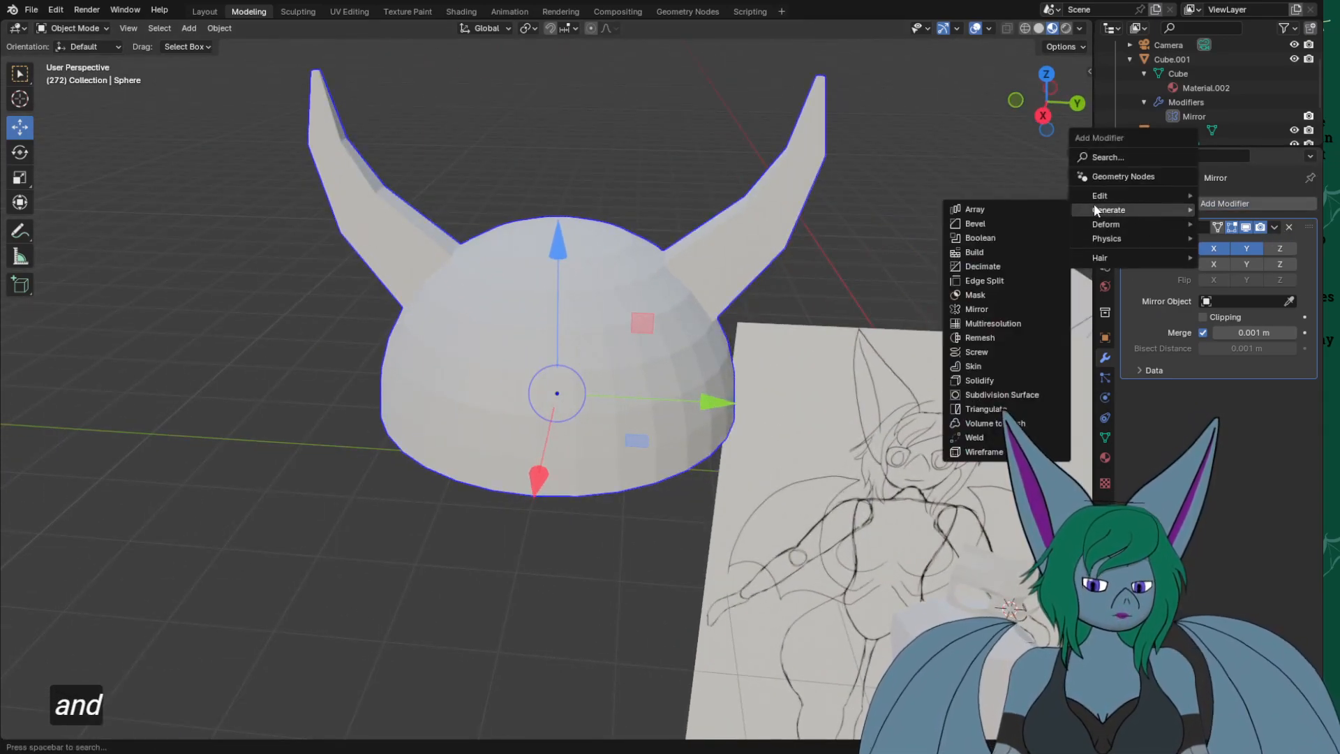
click(1019, 398)
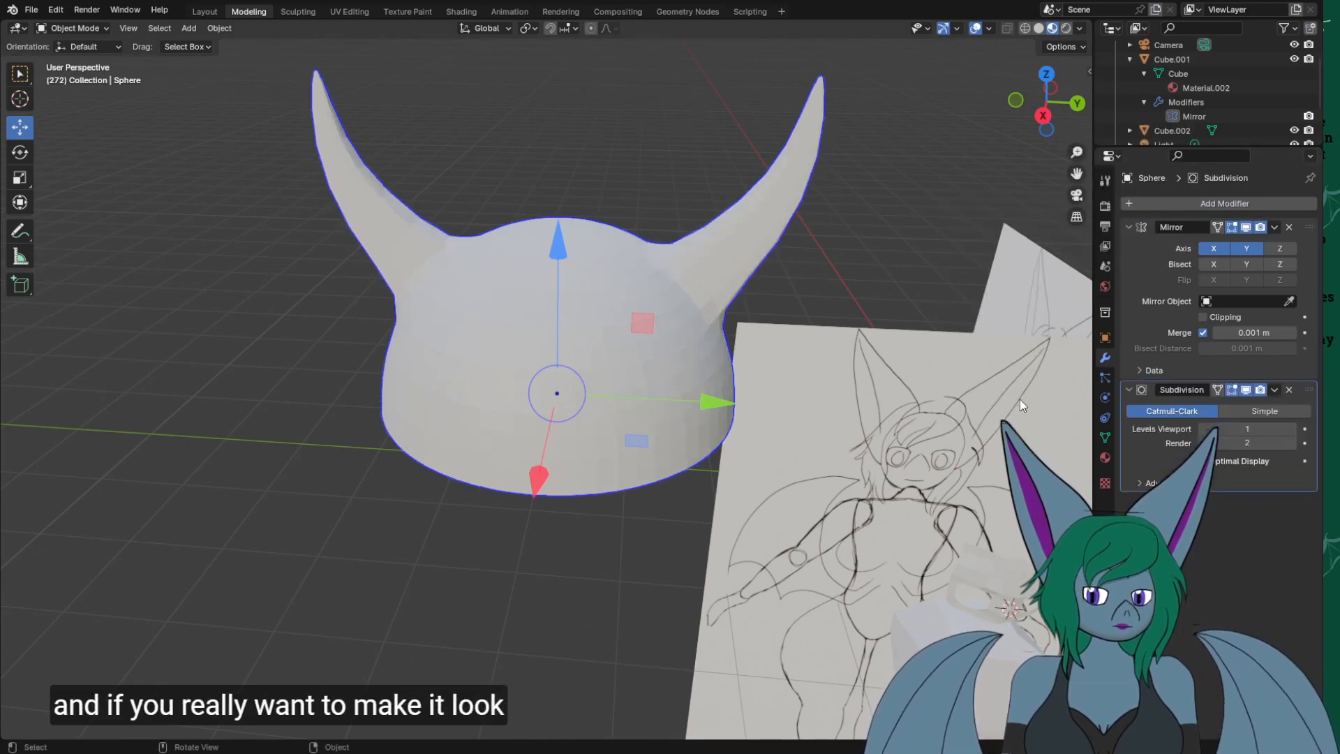
middle_drag(1020, 399, 503, 558)
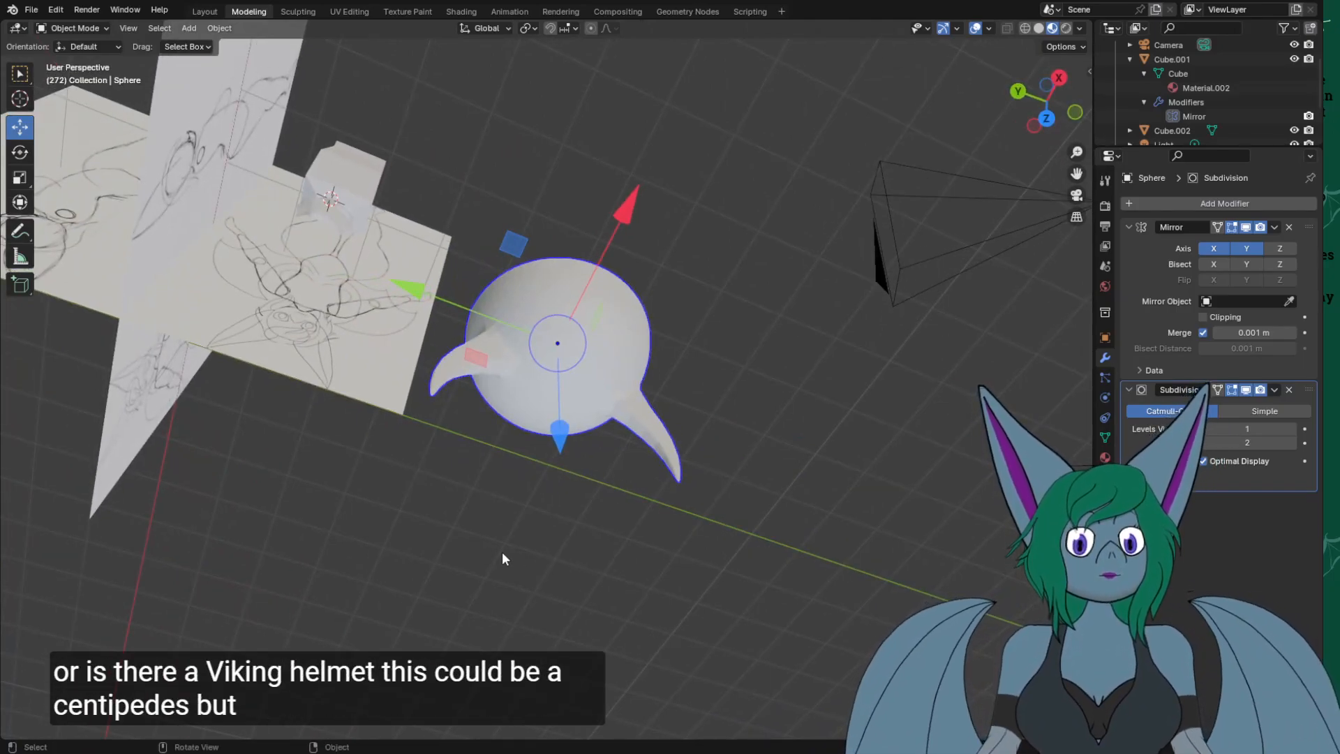
Delete the horned helmet object, leaving the head, the body and the reference drawings.
key(x)
click(488, 550)
mouse_move(489, 550)
middle_down()
mouse_move(575, 579)
mouse_move(558, 410)
mouse_move(827, 437)
mouse_move(854, 410)
mouse_move(808, 386)
mouse_move(547, 382)
mouse_move(431, 362)
mouse_move(430, 423)
middle_up()
scroll(430, 423, up, 3)
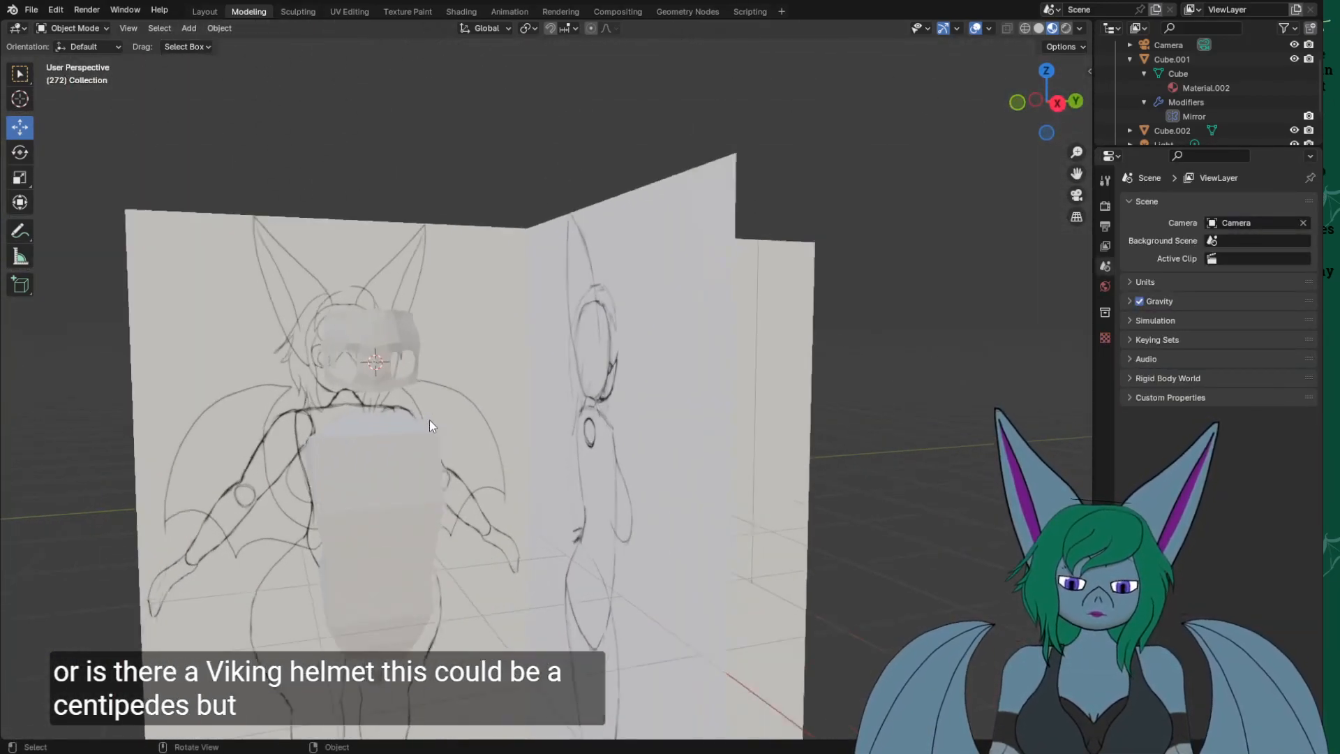
scroll(430, 424, up, 2)
mouse_move(473, 478)
middle_down()
mouse_move(646, 398)
mouse_move(661, 411)
mouse_move(593, 418)
mouse_move(721, 404)
middle_up()
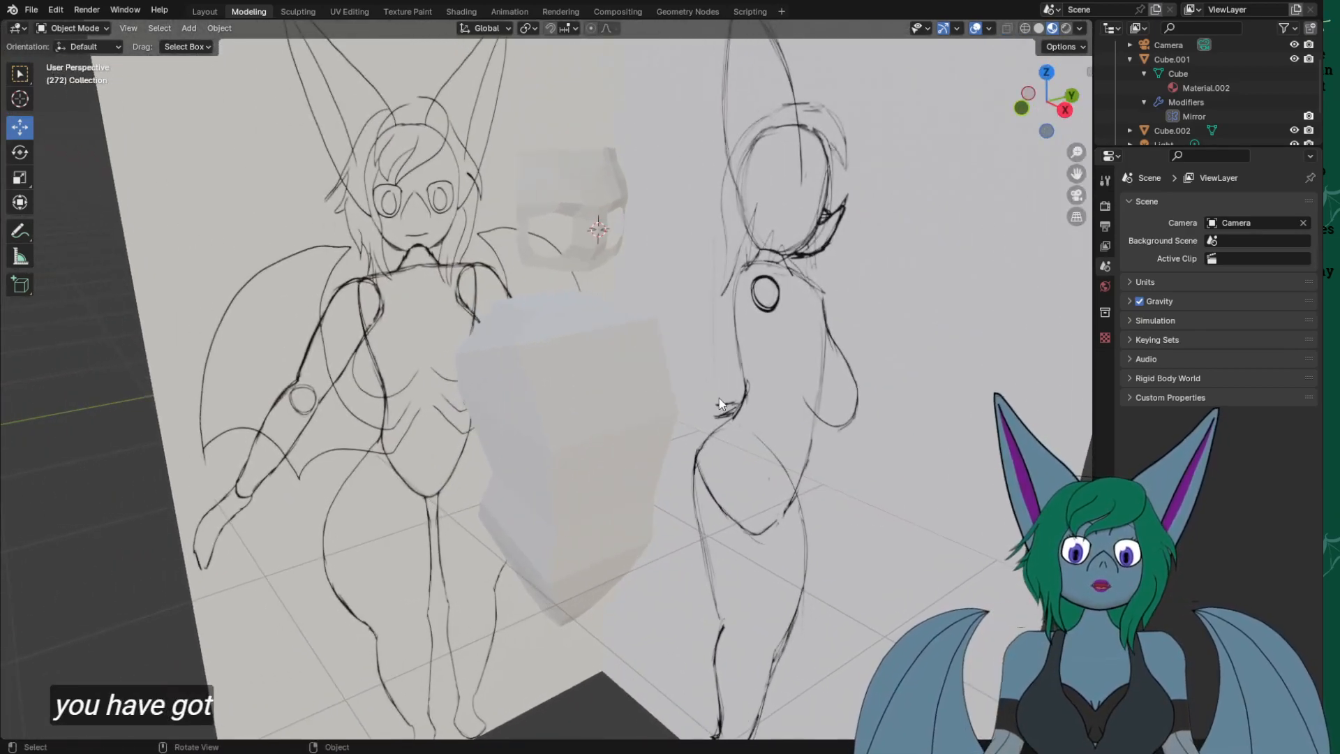
scroll(703, 371, up, 2)
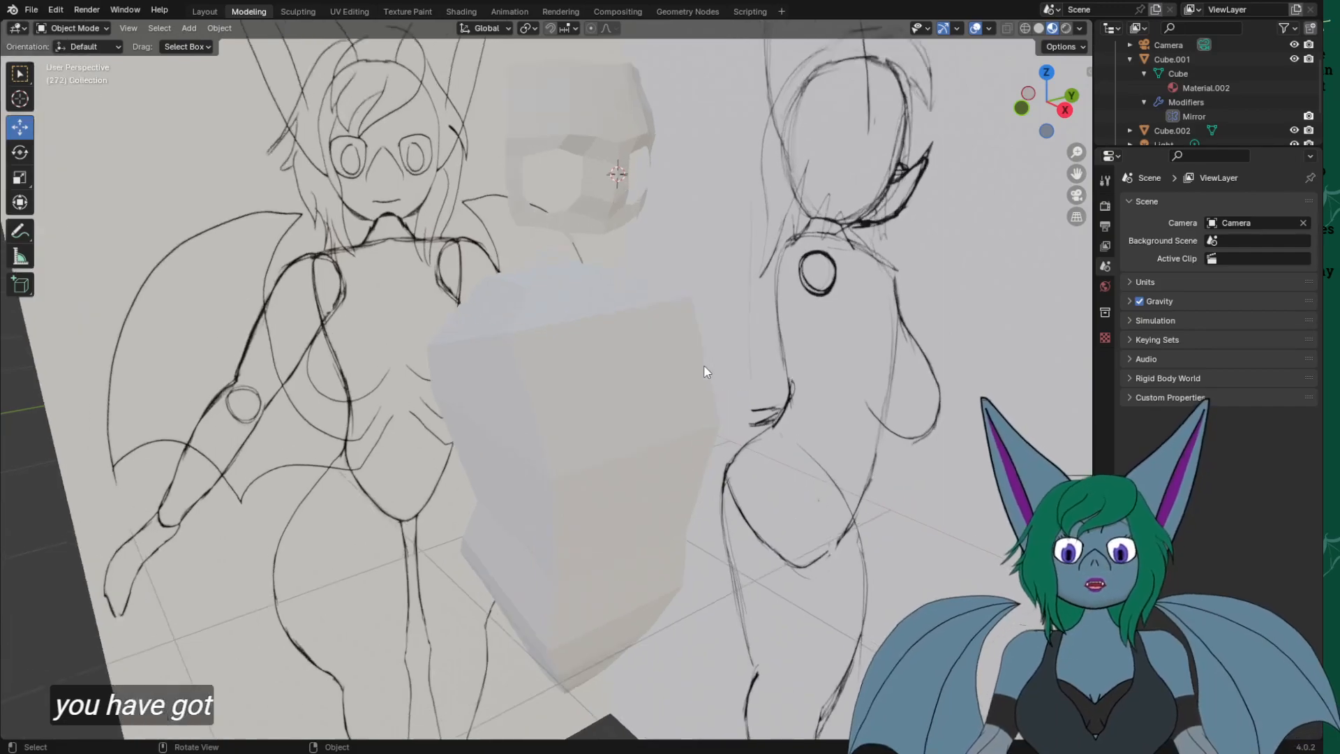
mouse_move(694, 247)
shift+middle_down()
mouse_move(613, 543)
mouse_move(618, 512)
shift+middle_up()
scroll(618, 512, down, 1)
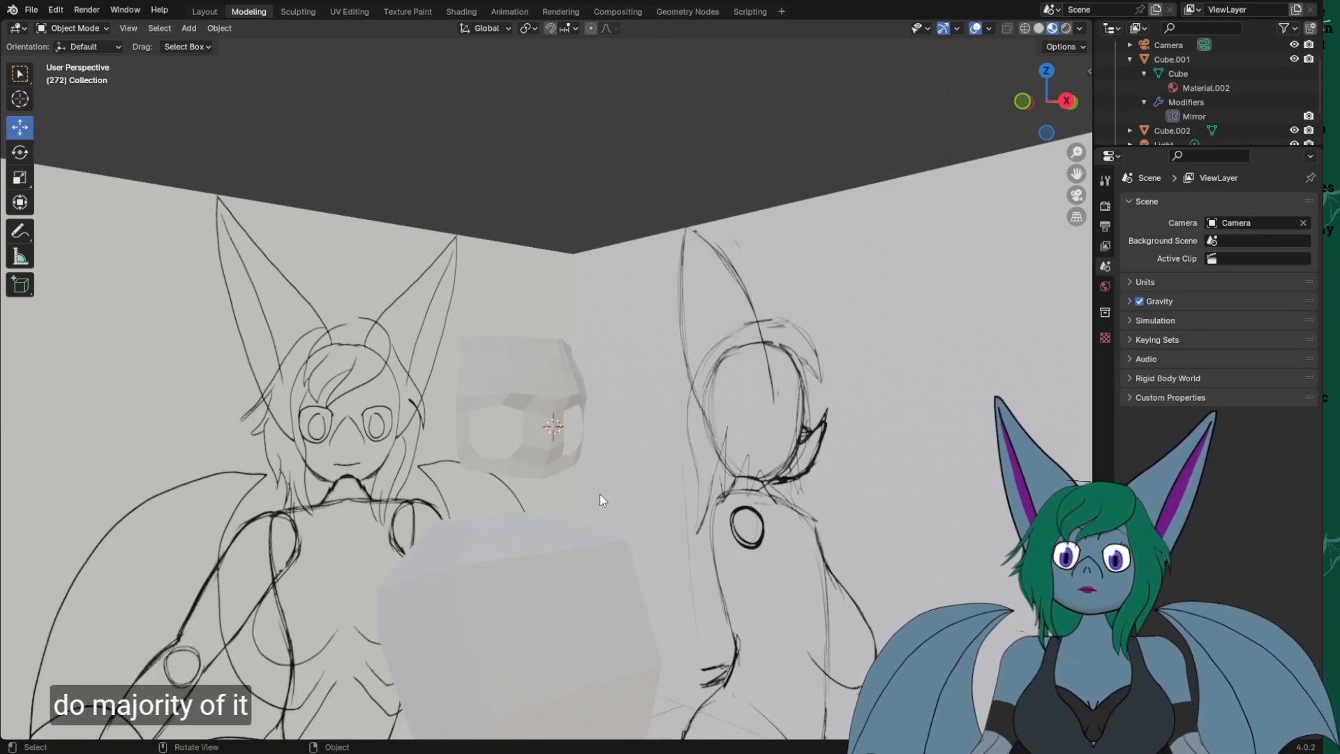
mouse_move(661, 414)
shift+middle_down()
mouse_move(635, 445)
mouse_move(822, 241)
mouse_move(817, 341)
mouse_move(777, 383)
mouse_move(827, 379)
mouse_move(794, 366)
mouse_move(659, 467)
mouse_move(687, 463)
shift+middle_up()
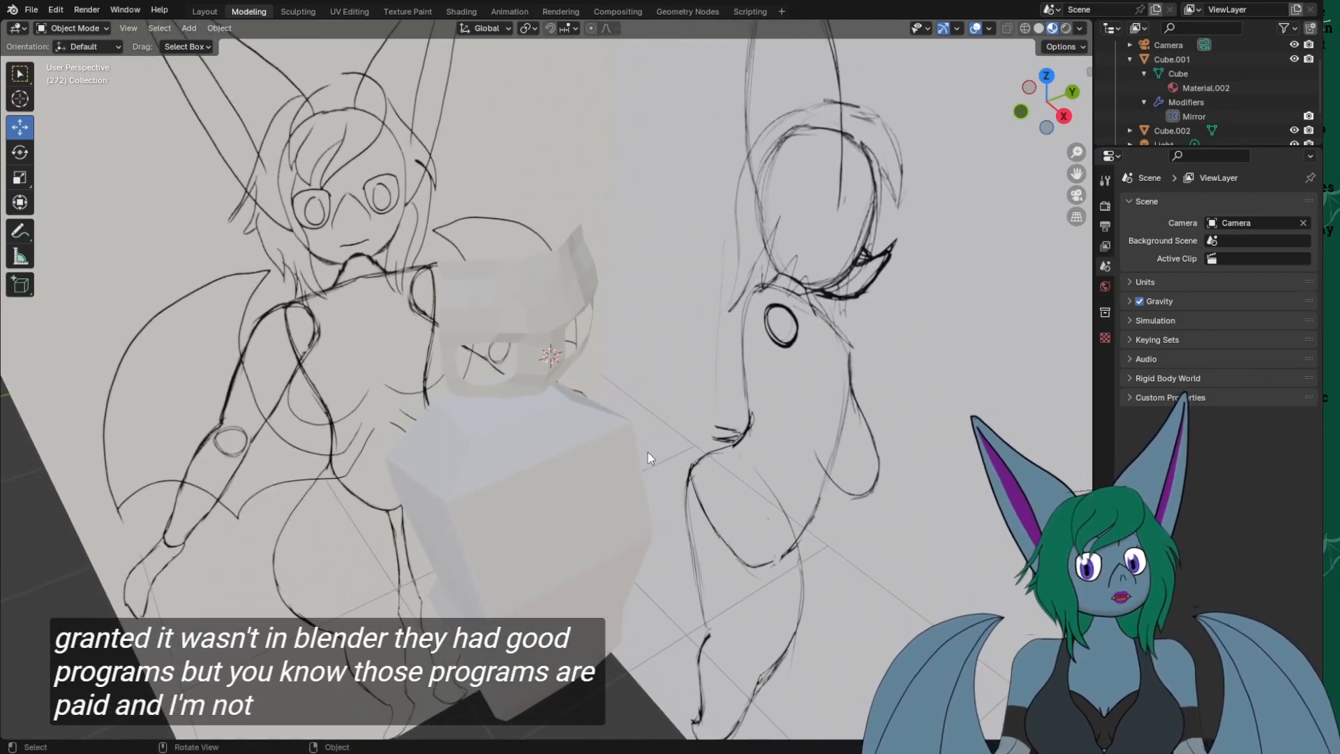
mouse_move(648, 457)
middle_down()
mouse_move(648, 421)
mouse_move(678, 431)
middle_up()
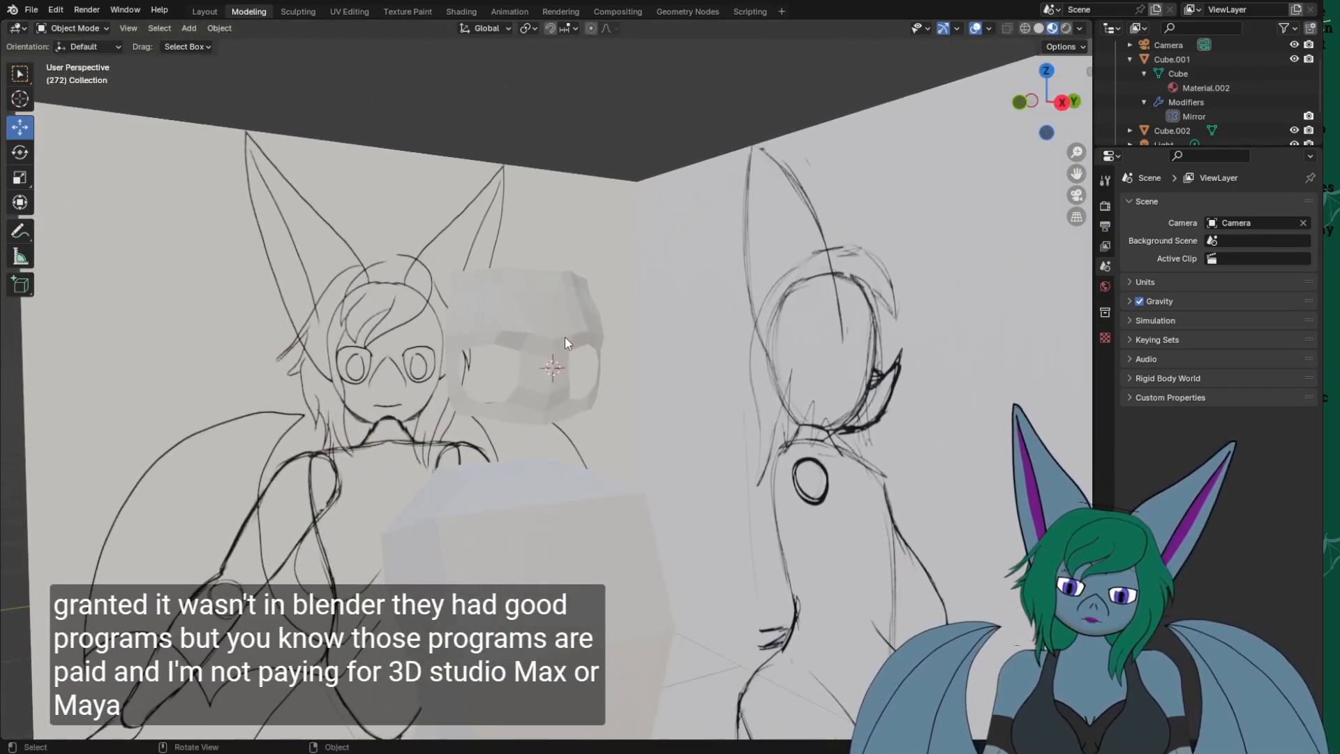
Open the mirrored head mesh for editing and select the outer face at the top edge of the forehead.
click(517, 325)
mouse_move(640, 367)
shift+middle_down()
mouse_move(749, 481)
mouse_move(745, 495)
mouse_move(655, 384)
shift+middle_up()
scroll(747, 498, up, 3)
key(Tab)
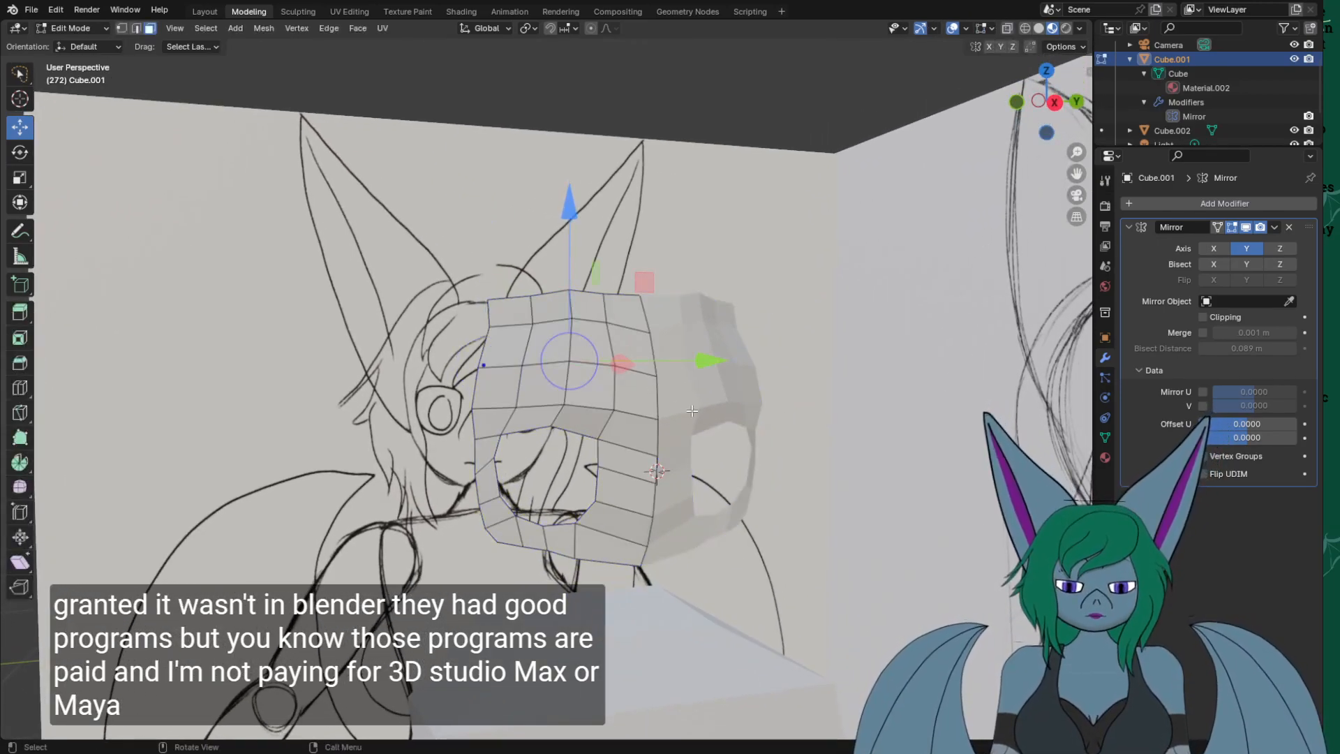
shift+middle_drag(703, 333, 685, 448)
scroll(670, 448, up, 3)
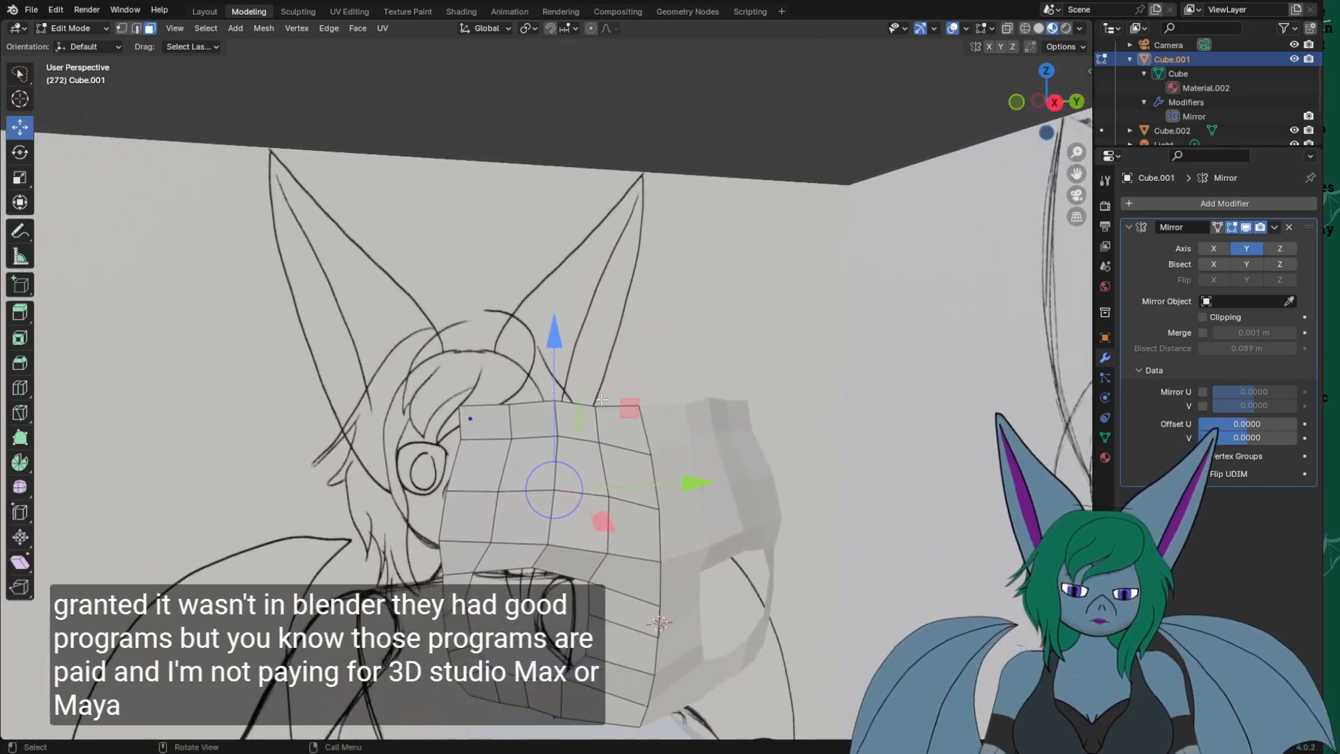
click(460, 423)
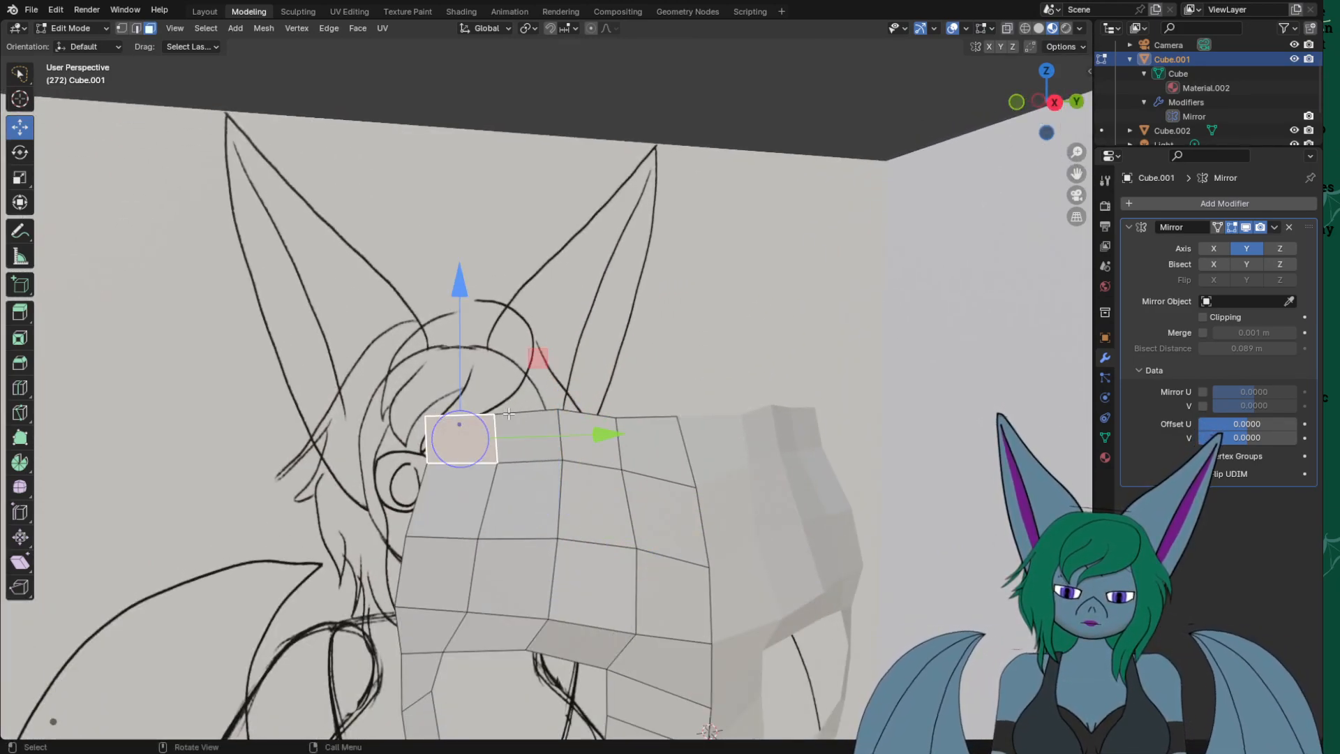
Extrude the head's four top edges straight up and shift the new edge row back along X over the skull.
click(137, 29)
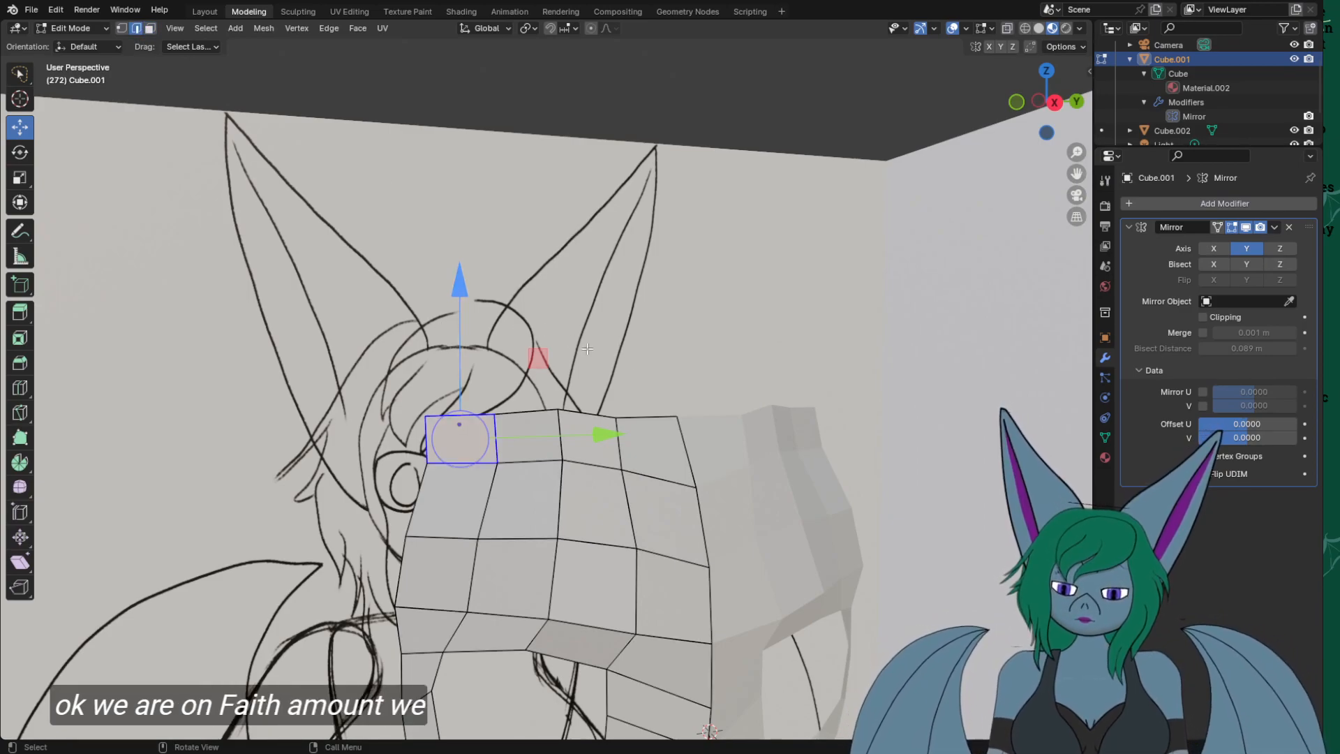
click(603, 437)
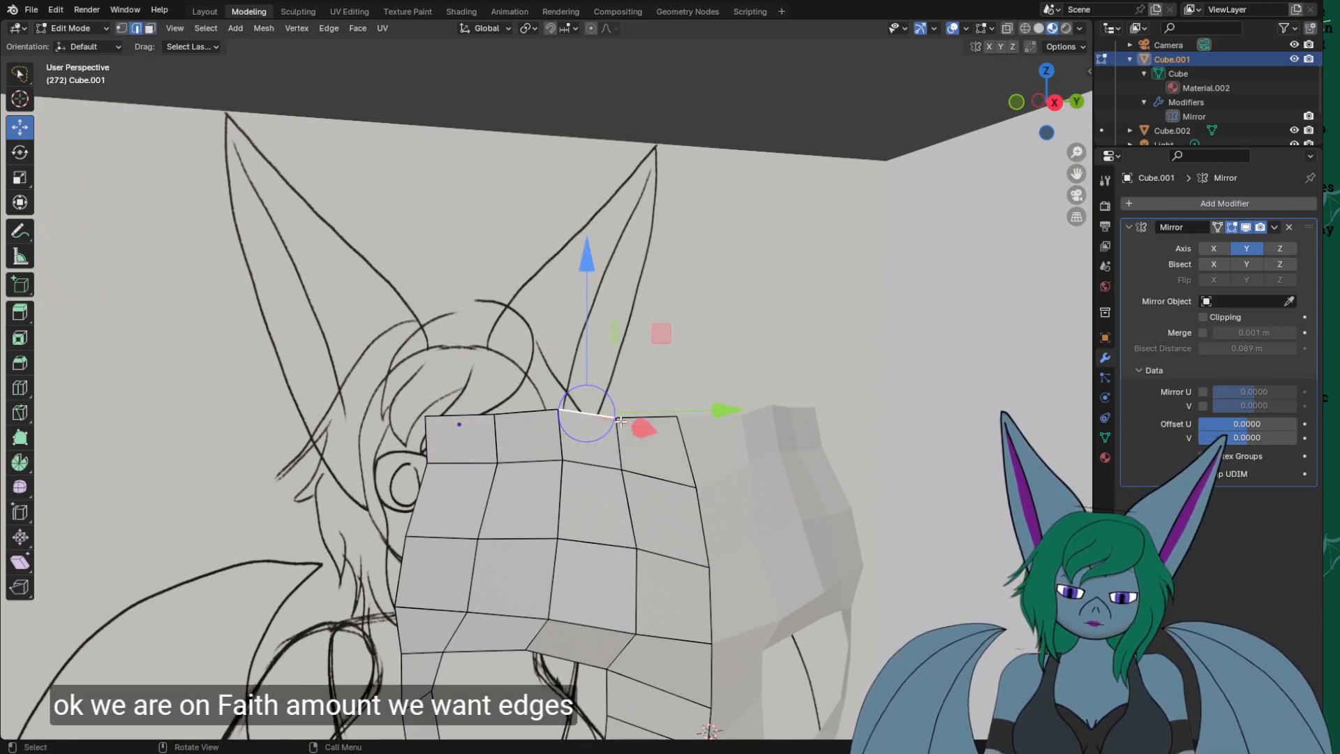
shift+click(645, 416)
shift+click(529, 411)
shift+click(461, 416)
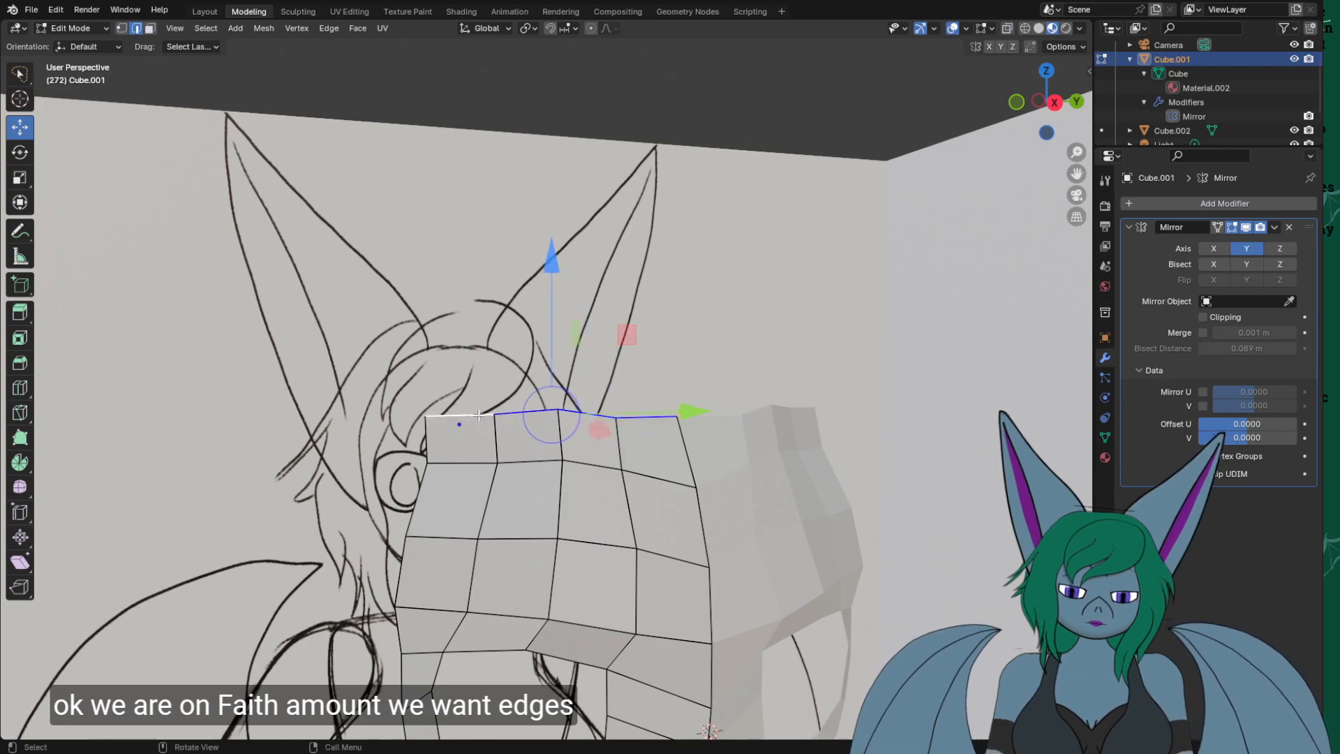
key(g)
right_click(522, 348)
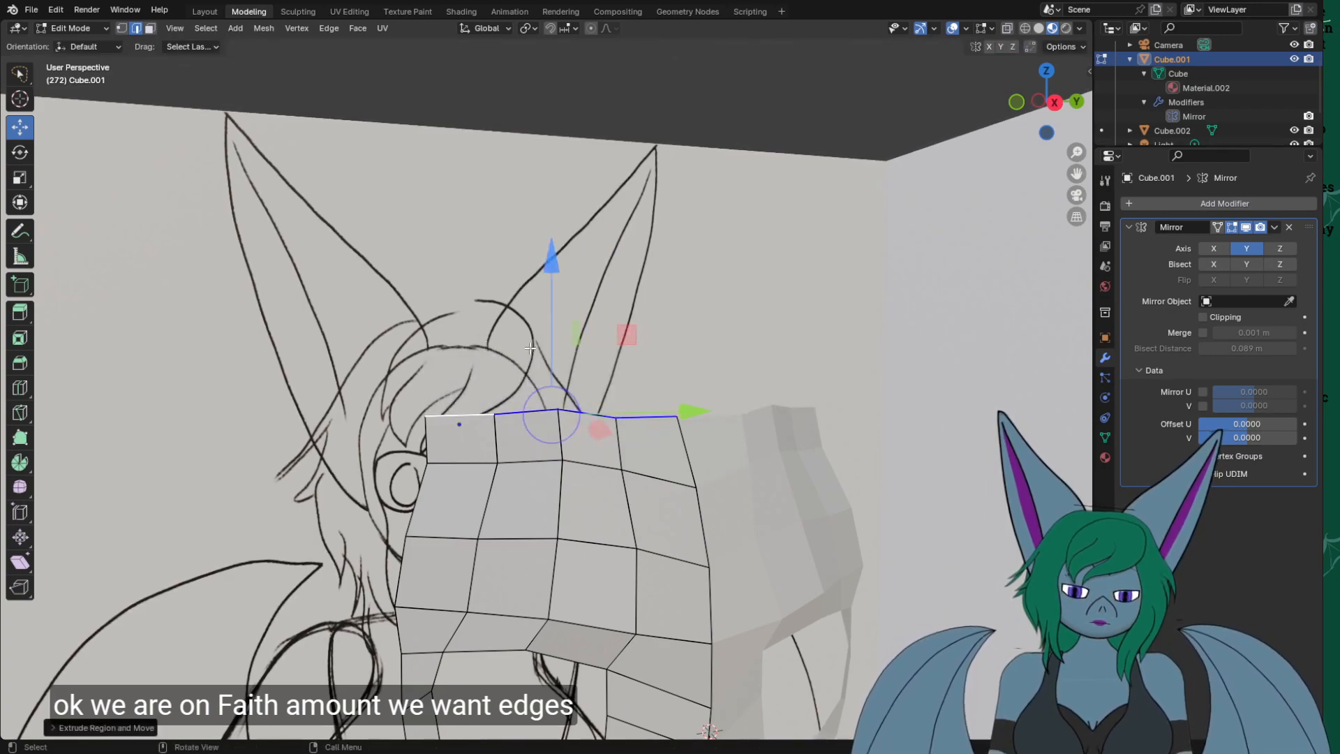
drag(551, 259, 551, 207)
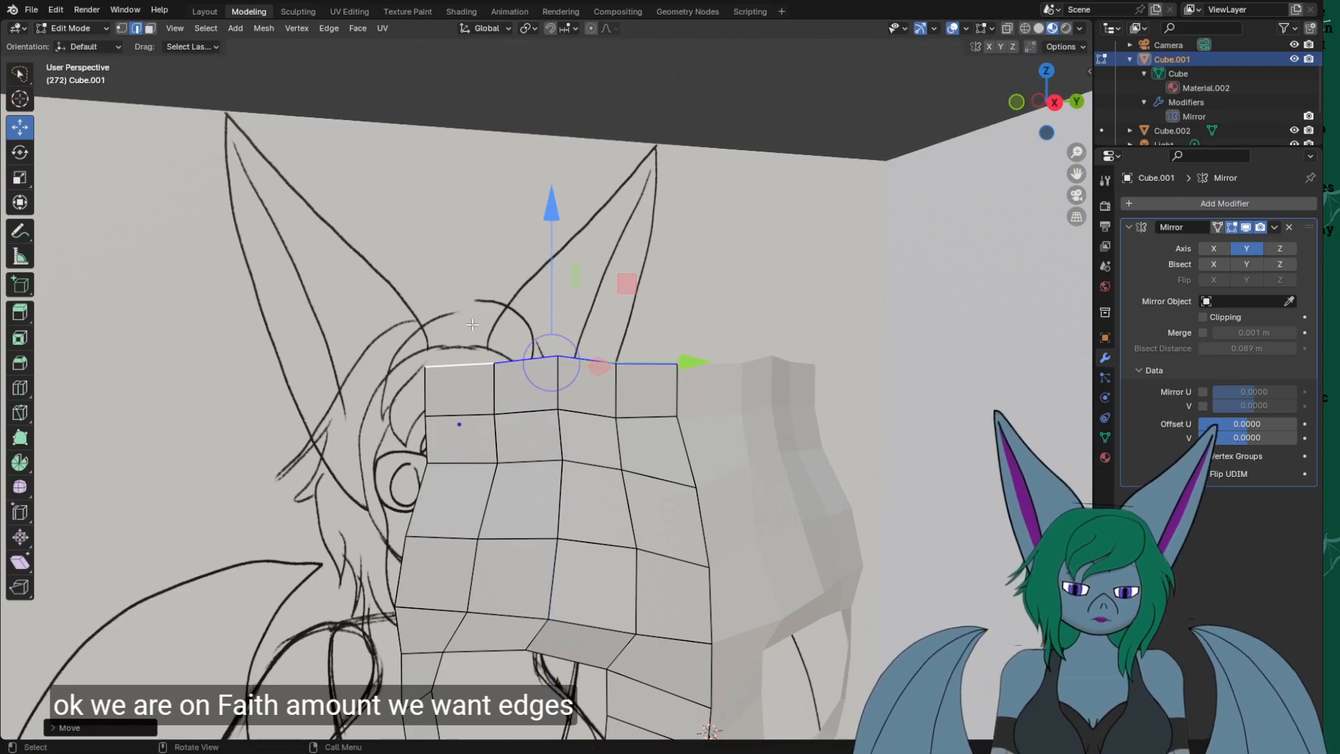
key(KP_1)
drag(642, 368, 549, 366)
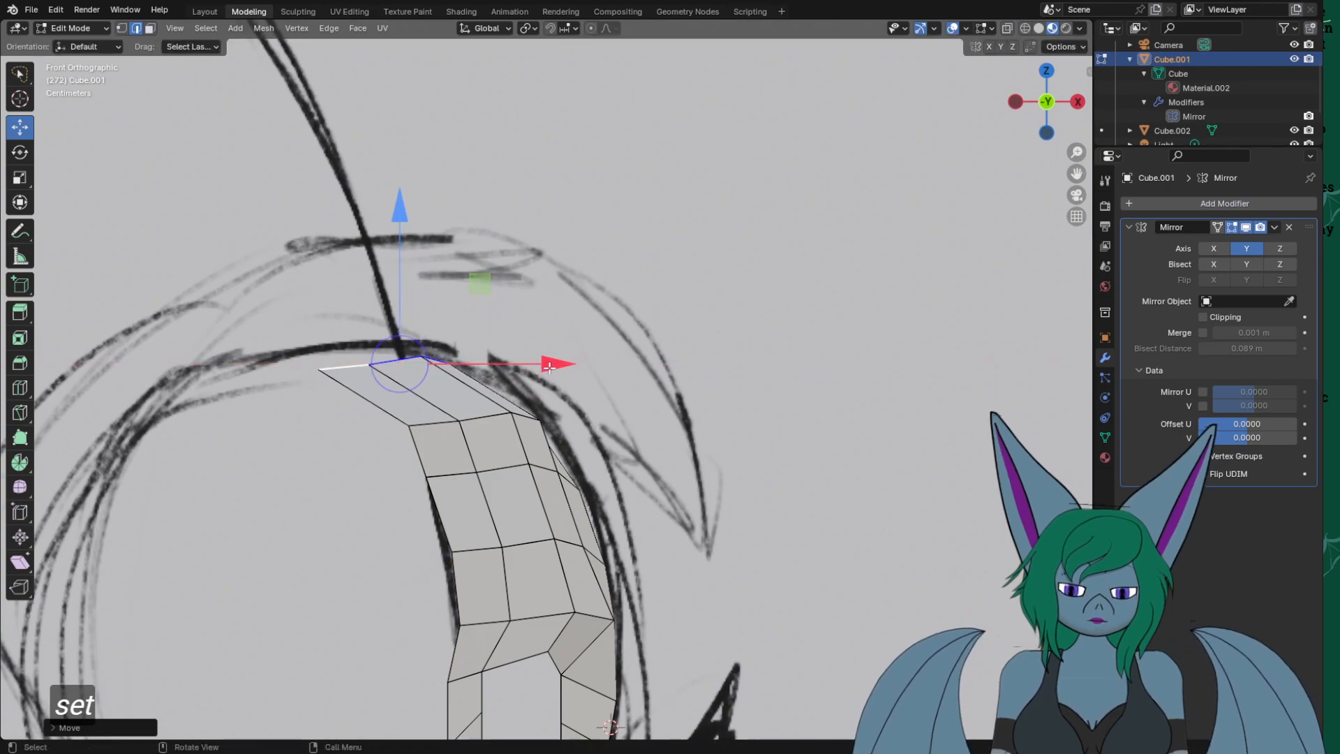
In the face-on view, move the five vertices of the row below the new top edge inward and slightly down.
key(KP_3)
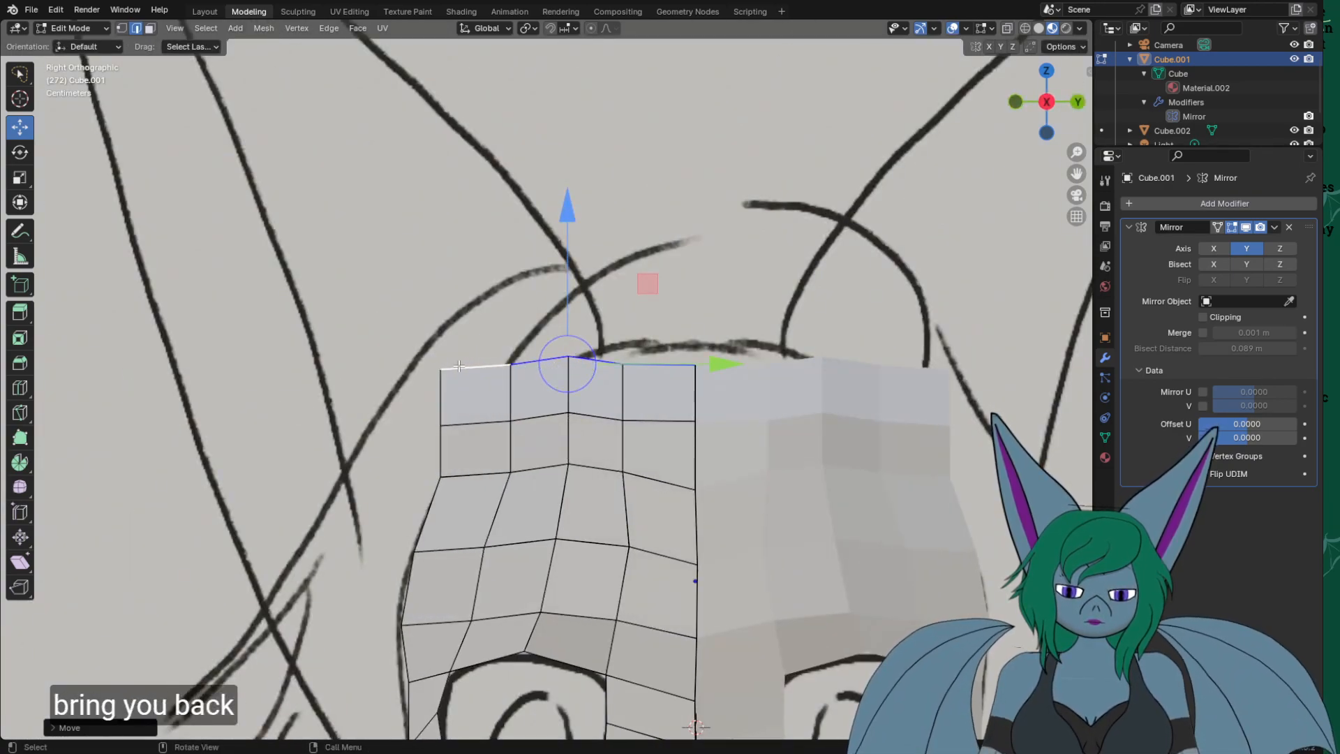
scroll(454, 402, up, 3)
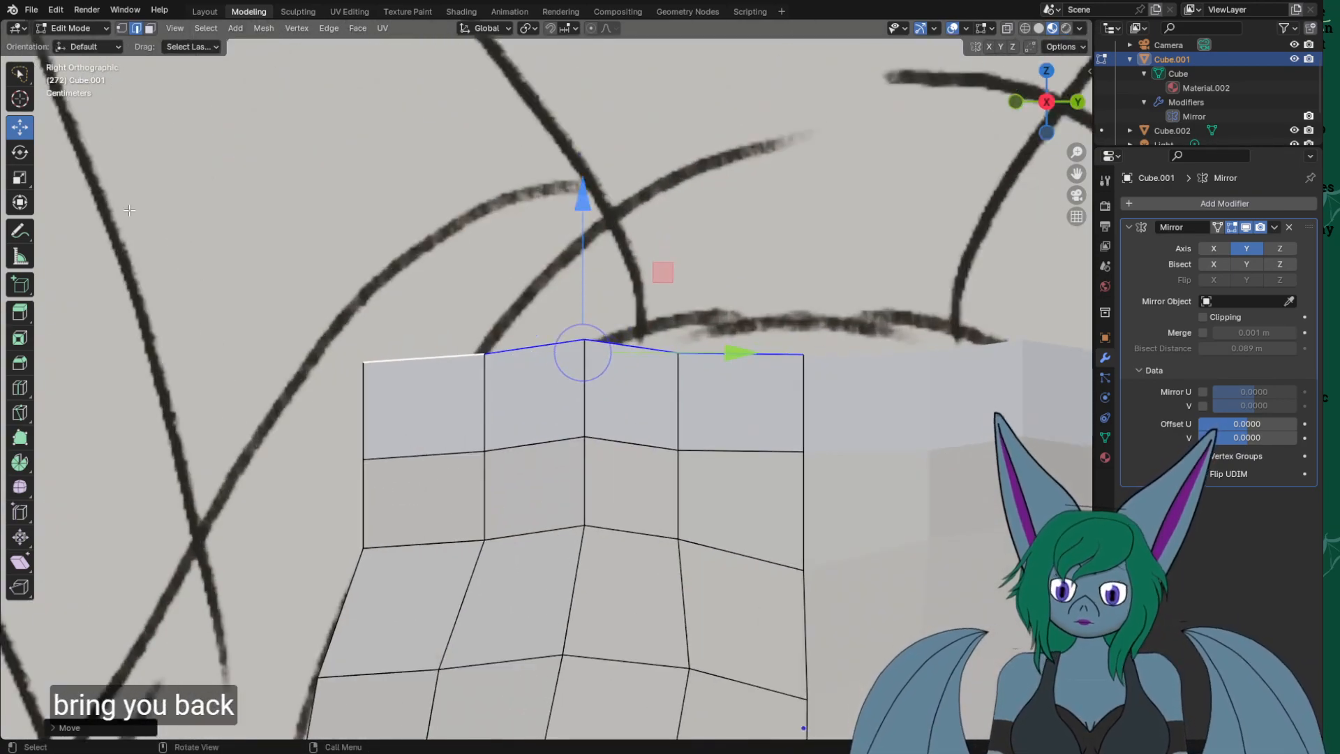
click(122, 29)
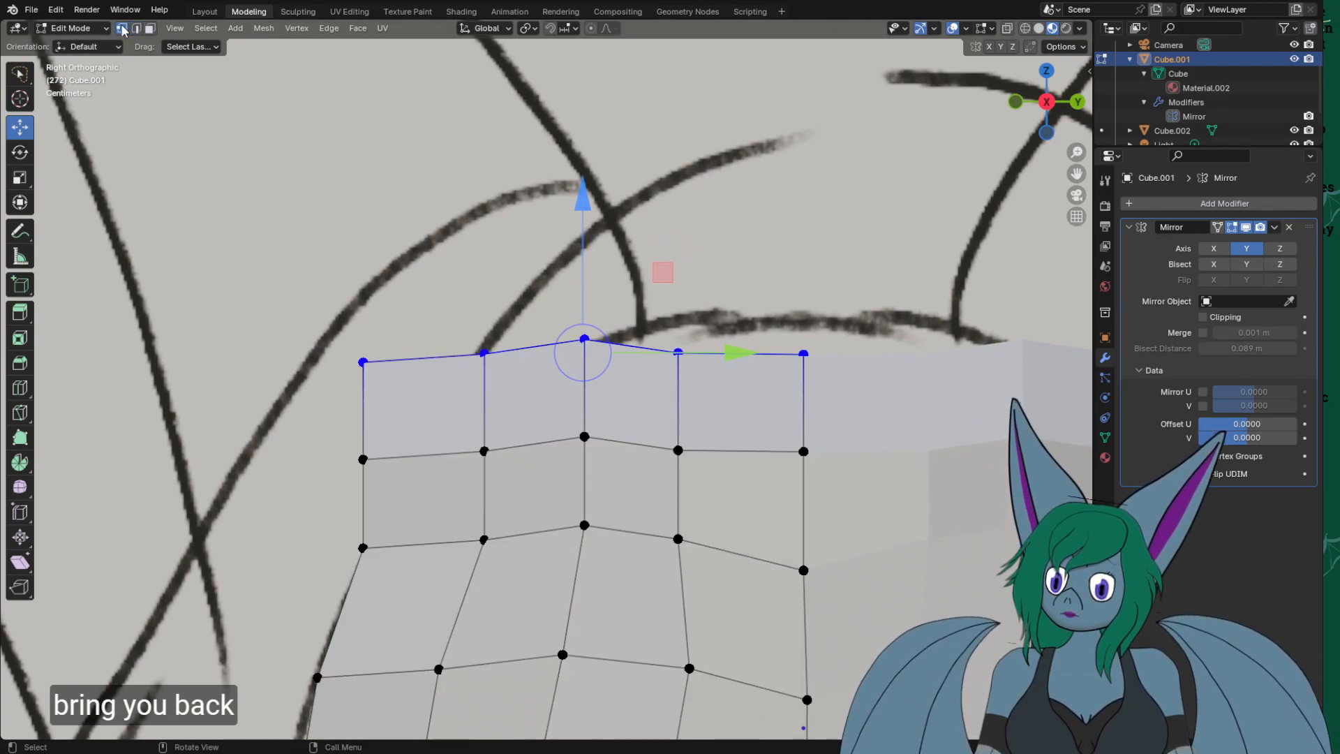
click(387, 447)
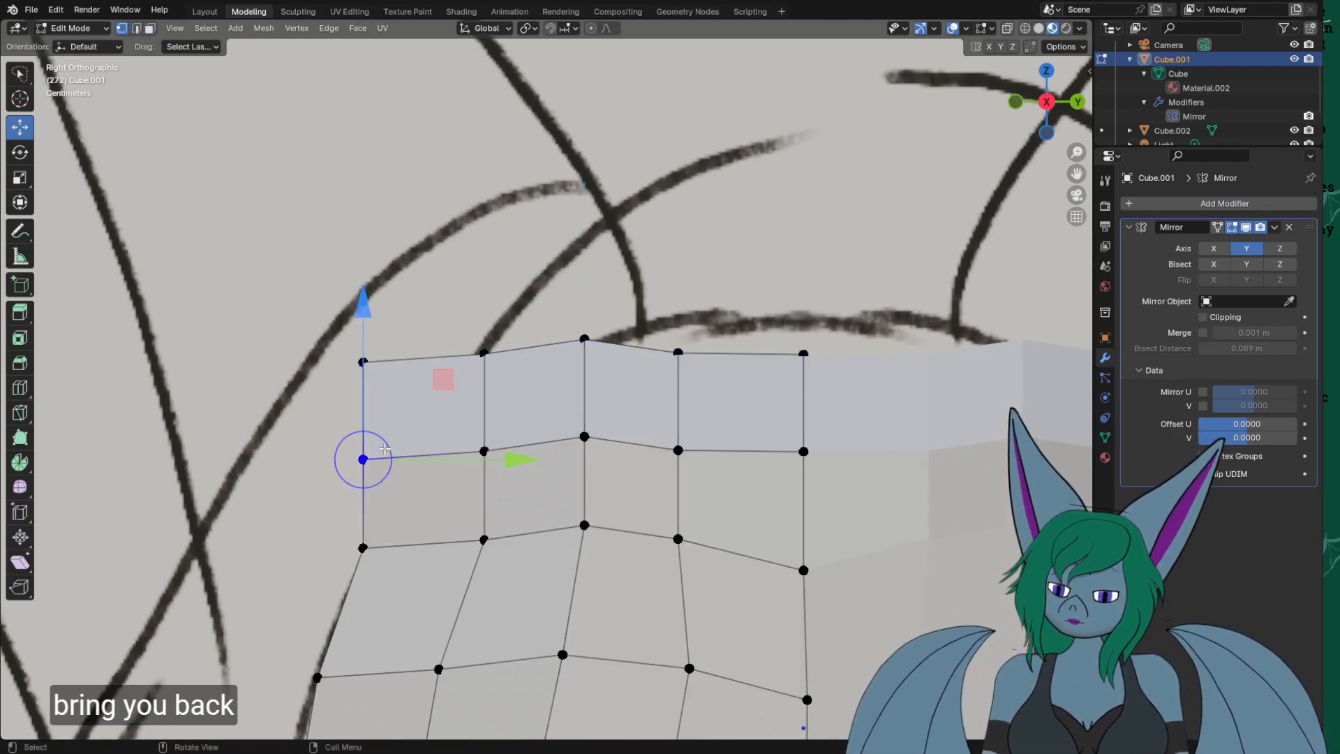
drag(349, 441, 402, 464)
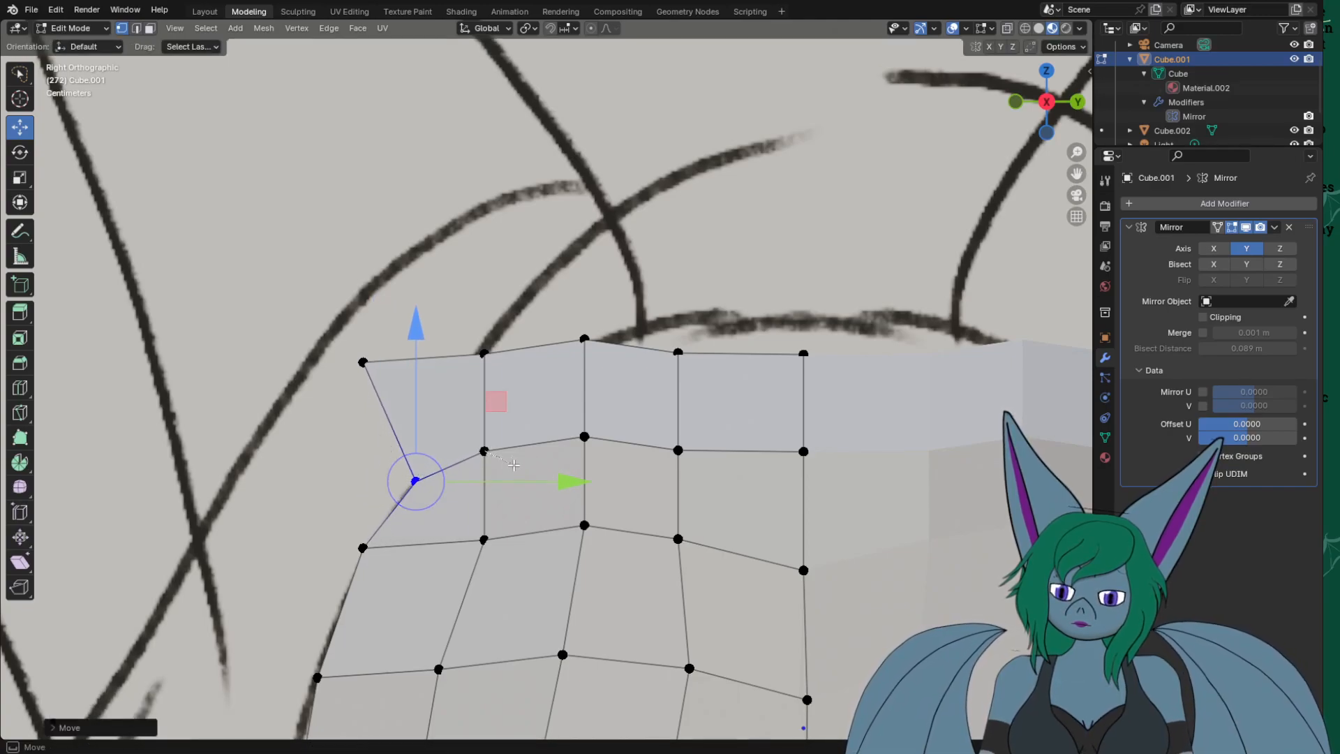
click(484, 451)
mouse_move(483, 450)
mouse_down()
mouse_move(511, 448)
mouse_move(531, 469)
mouse_move(575, 432)
mouse_move(643, 428)
mouse_move(614, 482)
mouse_move(582, 467)
mouse_move(666, 482)
mouse_move(712, 462)
mouse_up()
click(710, 479)
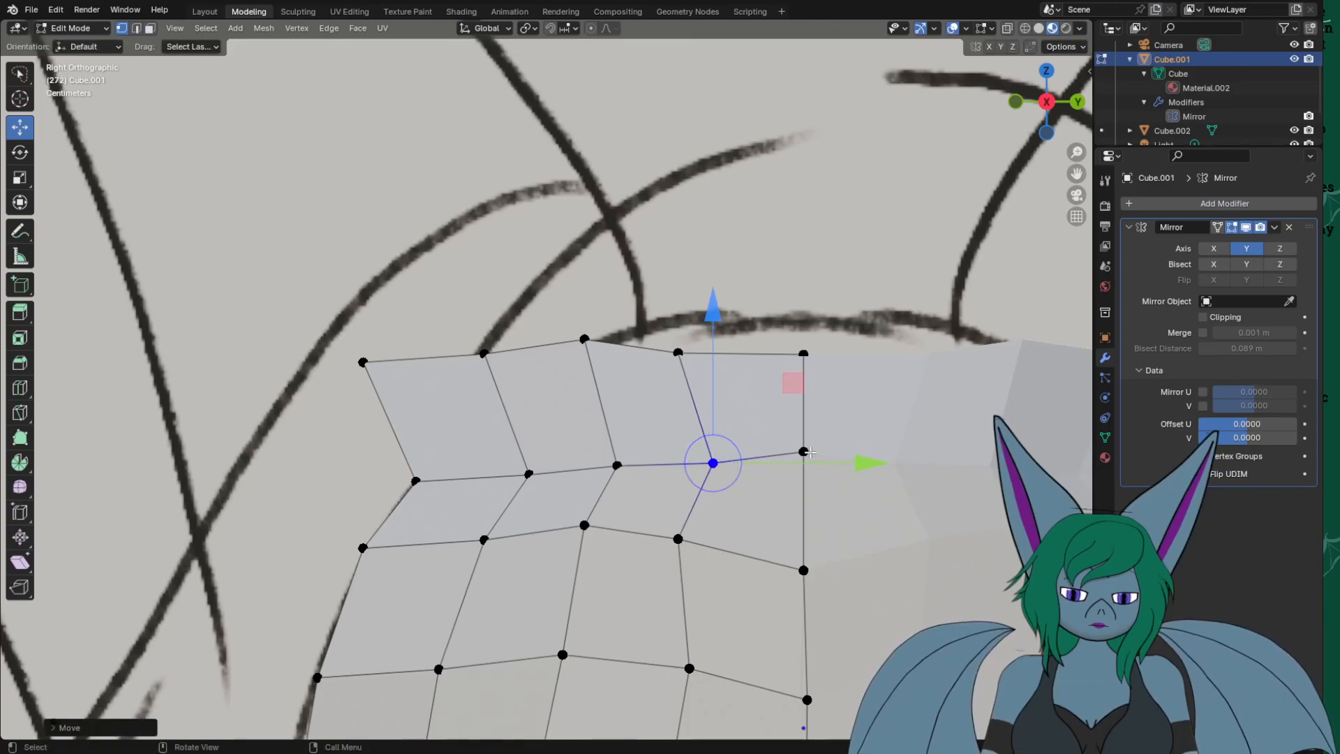
click(802, 452)
drag(799, 450, 796, 464)
Pull the two outermost top-row vertices inward toward the drawn hairline and raise the outer vertex of the row below.
click(362, 363)
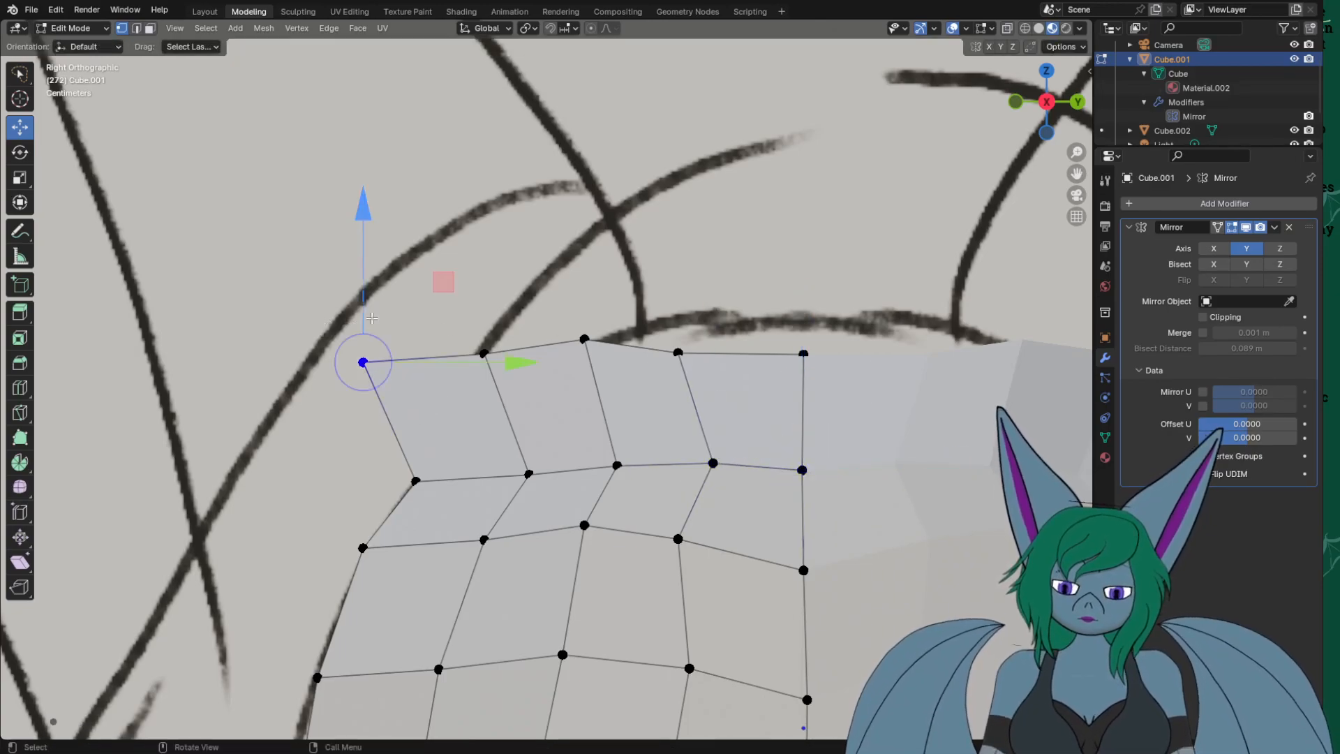
drag(363, 362, 460, 379)
drag(429, 472, 431, 444)
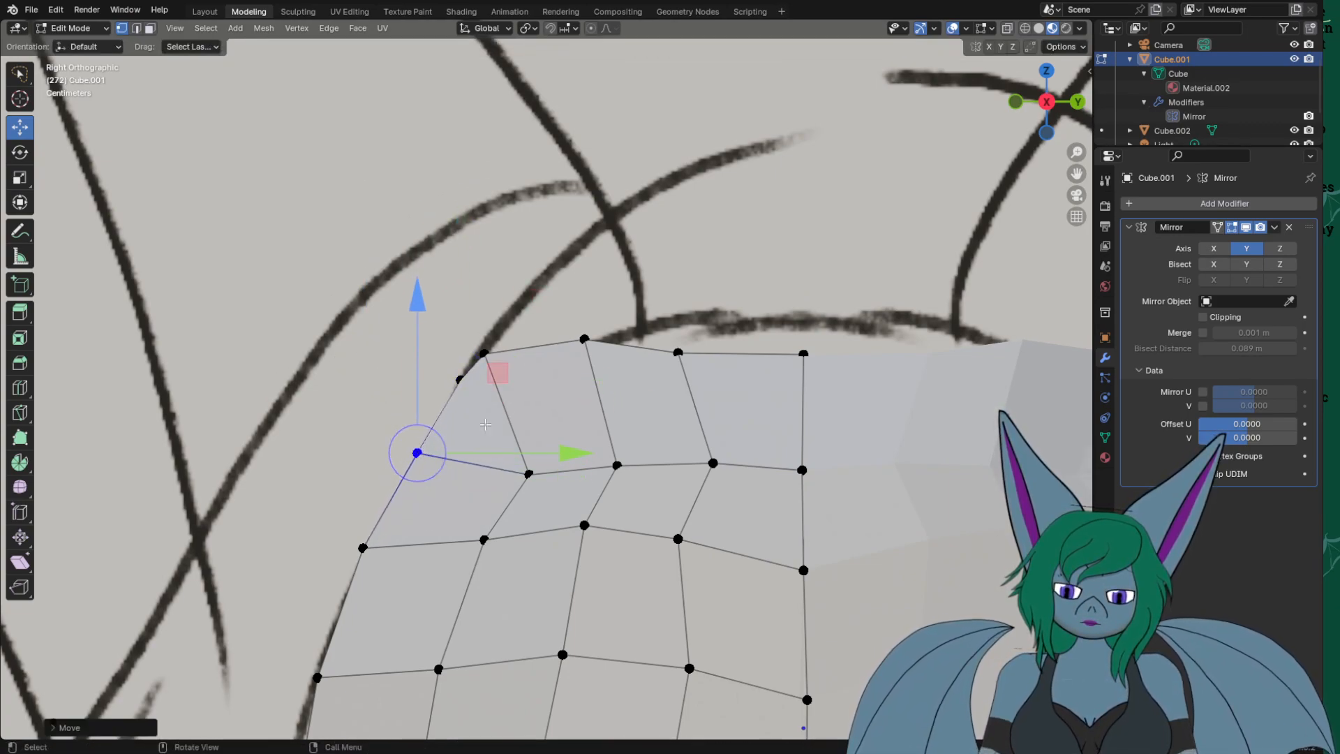
click(582, 341)
drag(486, 353, 580, 384)
key(g)
click(640, 283)
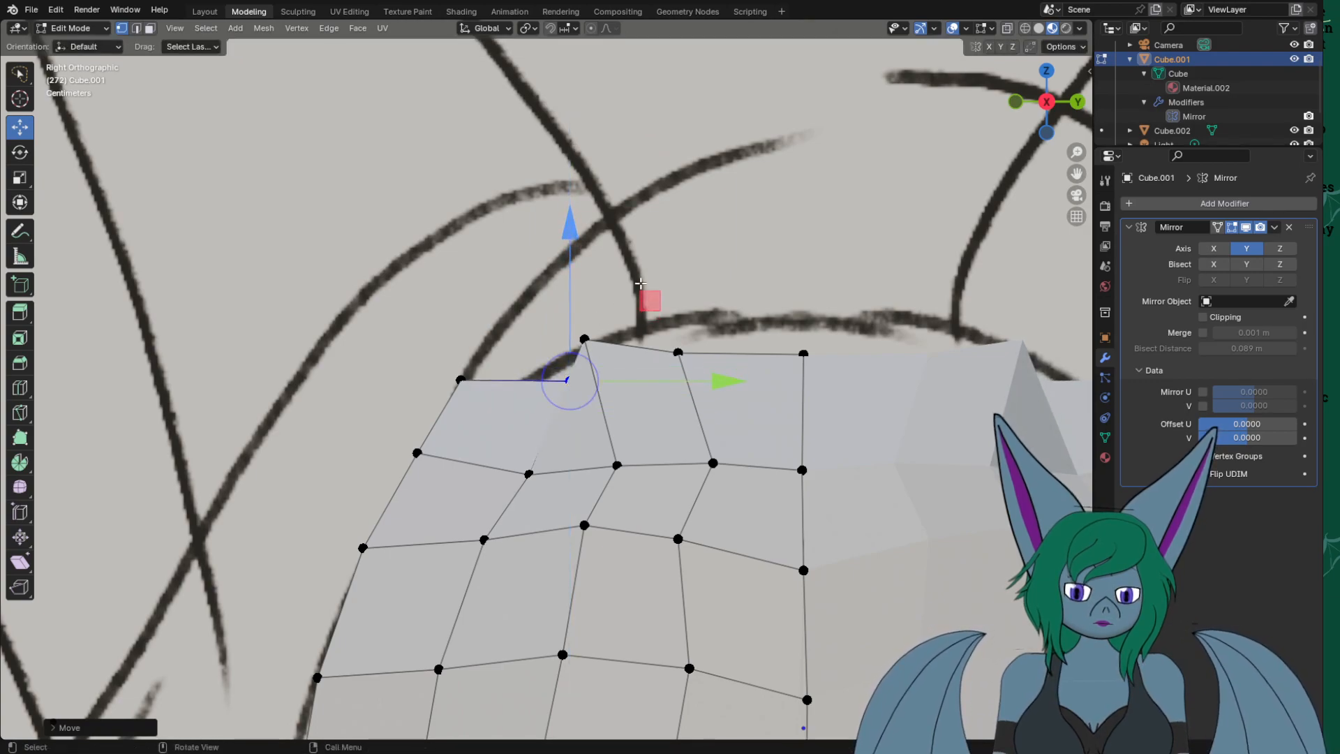
Lower the remaining three top-row vertices through the mirror seam, level with the outer ones and evenly spaced.
key(g)
click(588, 357)
drag(585, 340, 636, 382)
mouse_move(719, 283)
mouse_down()
mouse_move(649, 328)
mouse_move(739, 373)
mouse_move(824, 333)
mouse_up()
click(755, 361)
drag(667, 343, 707, 372)
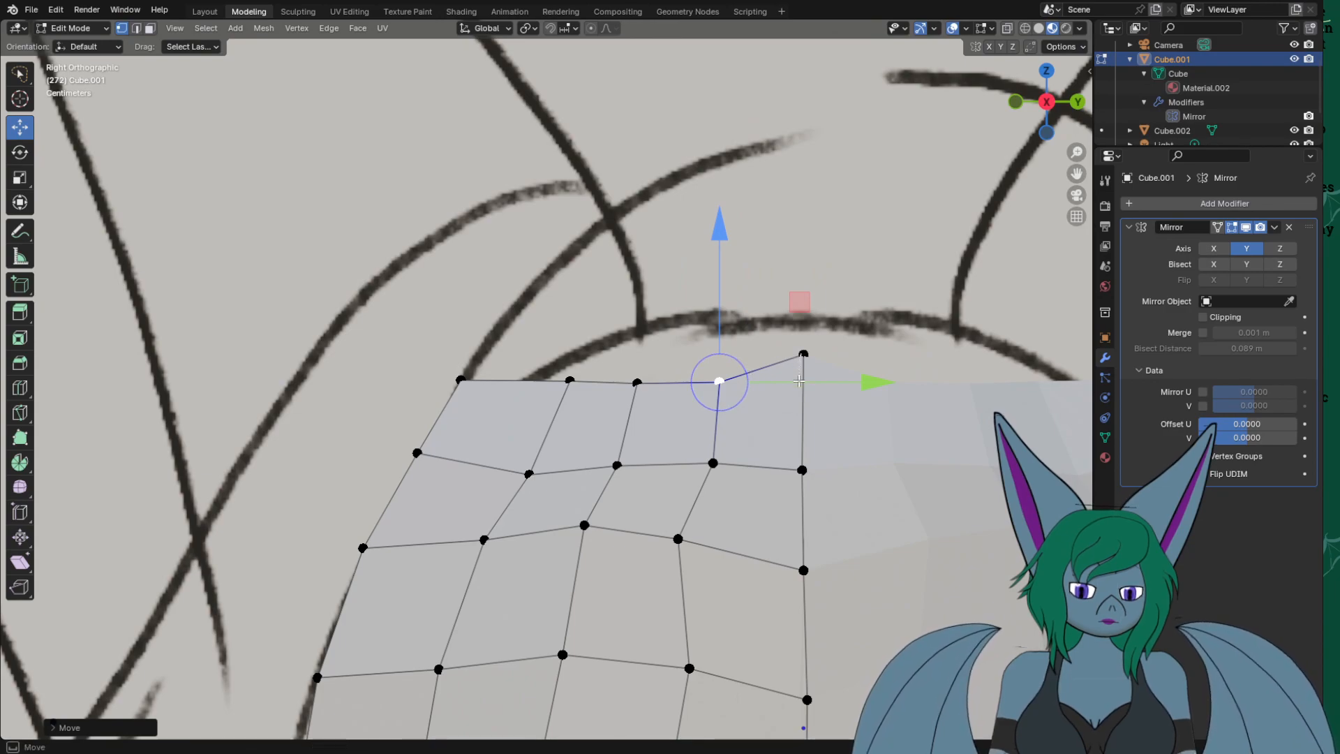
click(799, 380)
click(803, 354)
drag(800, 364, 798, 383)
In the profile view, shift the whole top vertex row forward along X toward the forehead outline.
middle_drag(798, 383, 698, 426)
key(KP_3)
key(KP_1)
key(KP_1)
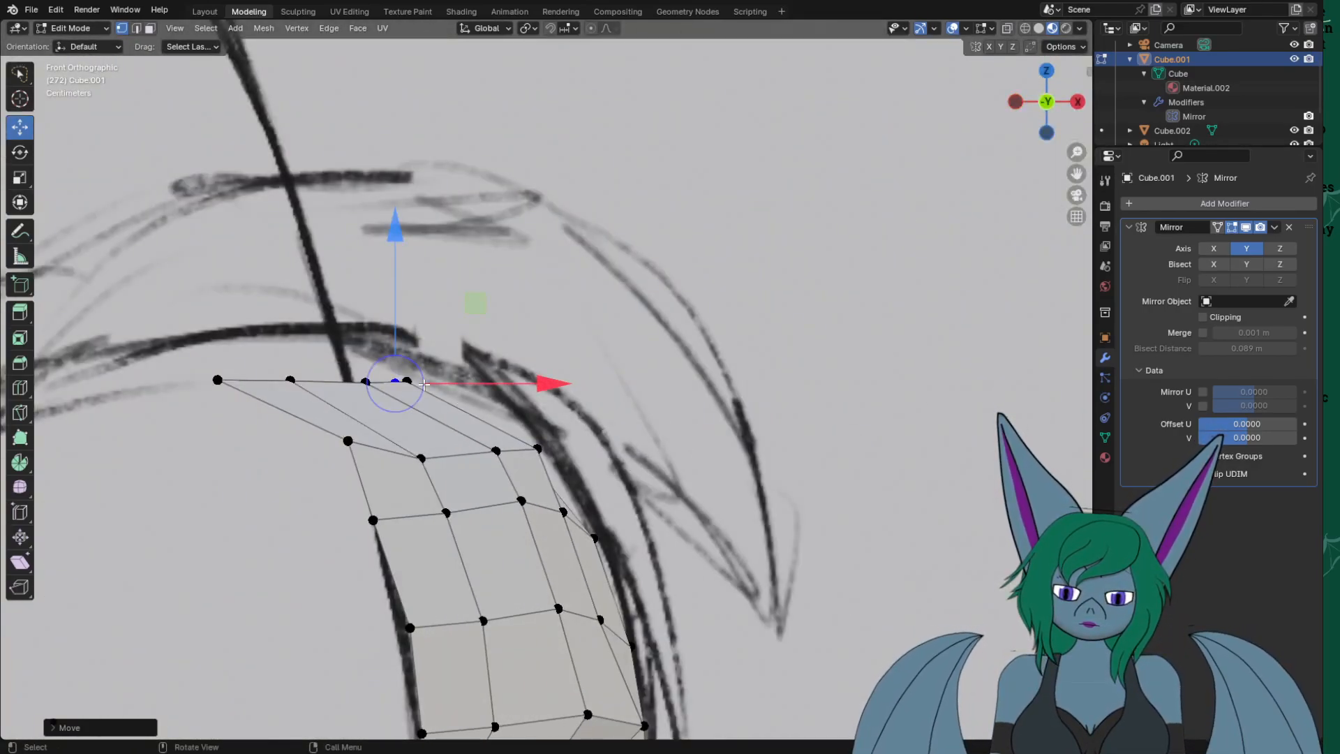
drag(206, 364, 538, 386)
Raise the three inner vertices of the second row before the mirror seam to level it in profile.
click(361, 439)
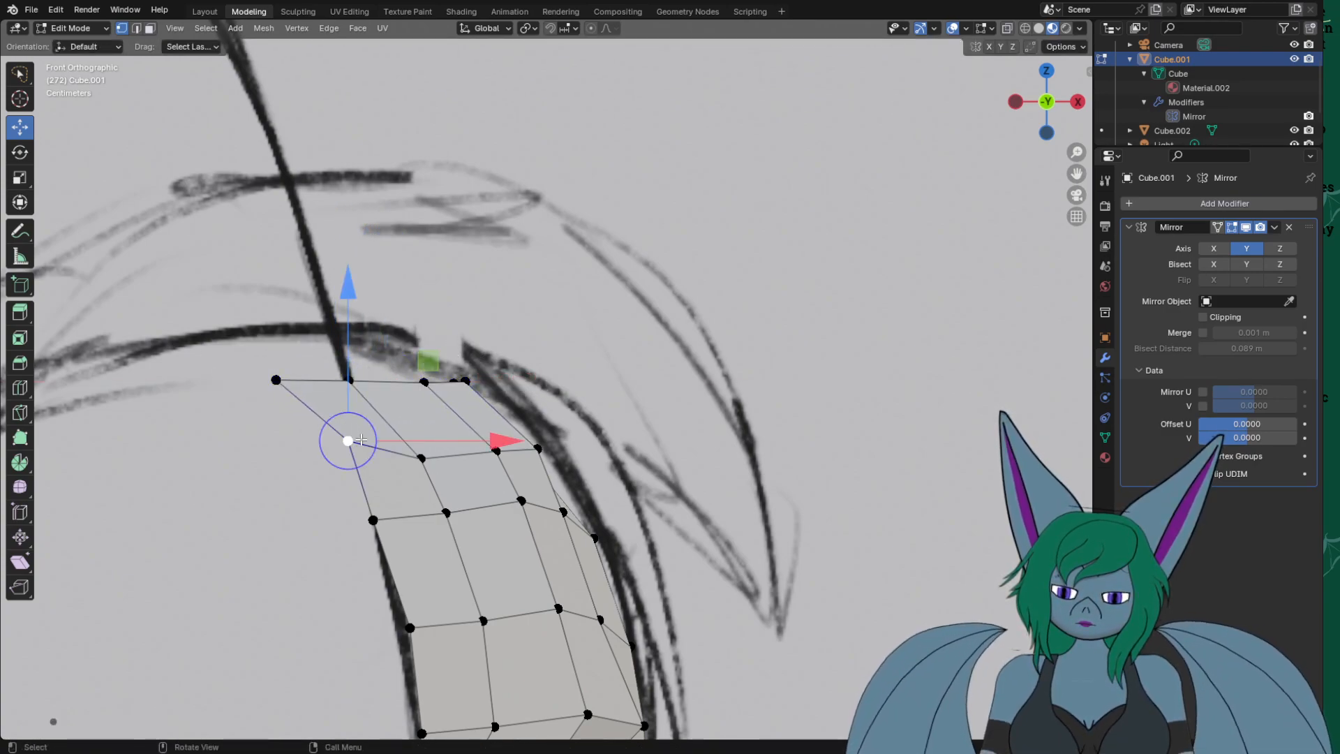
click(424, 451)
drag(421, 308, 421, 288)
click(499, 452)
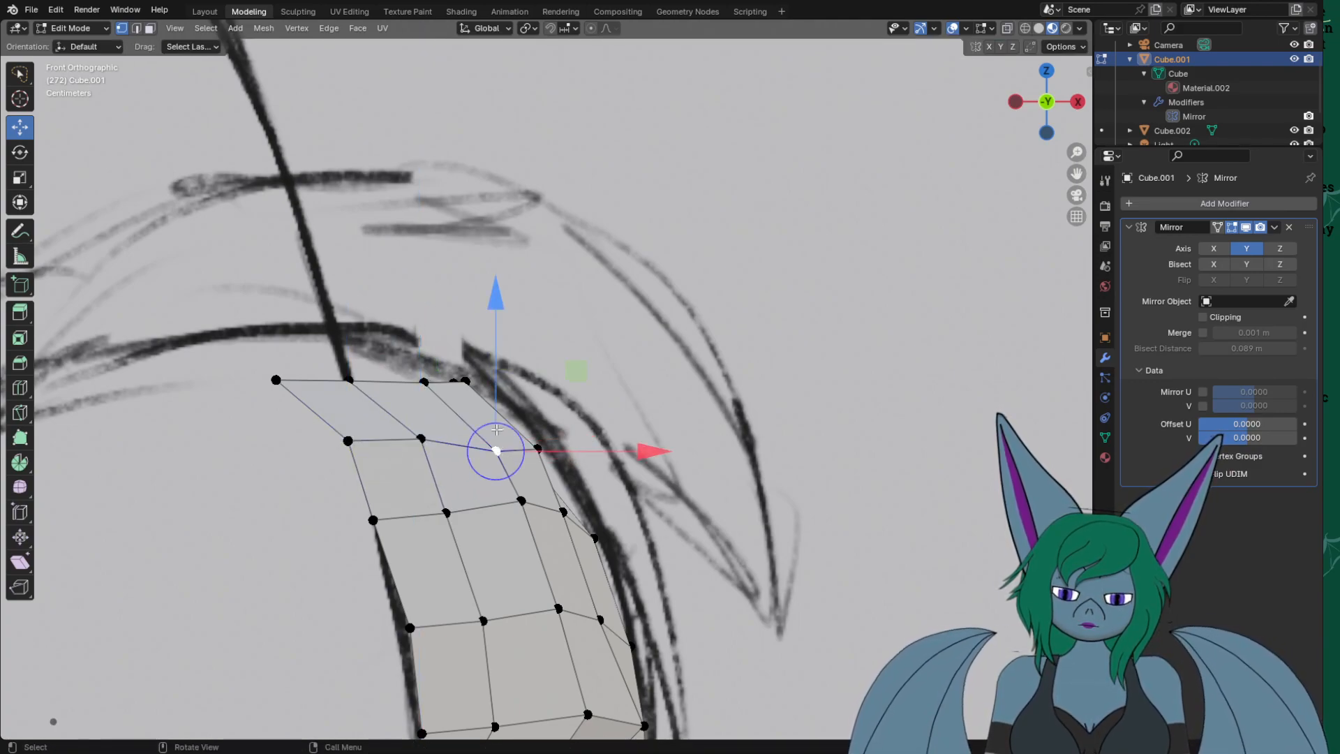
shift+click(533, 446)
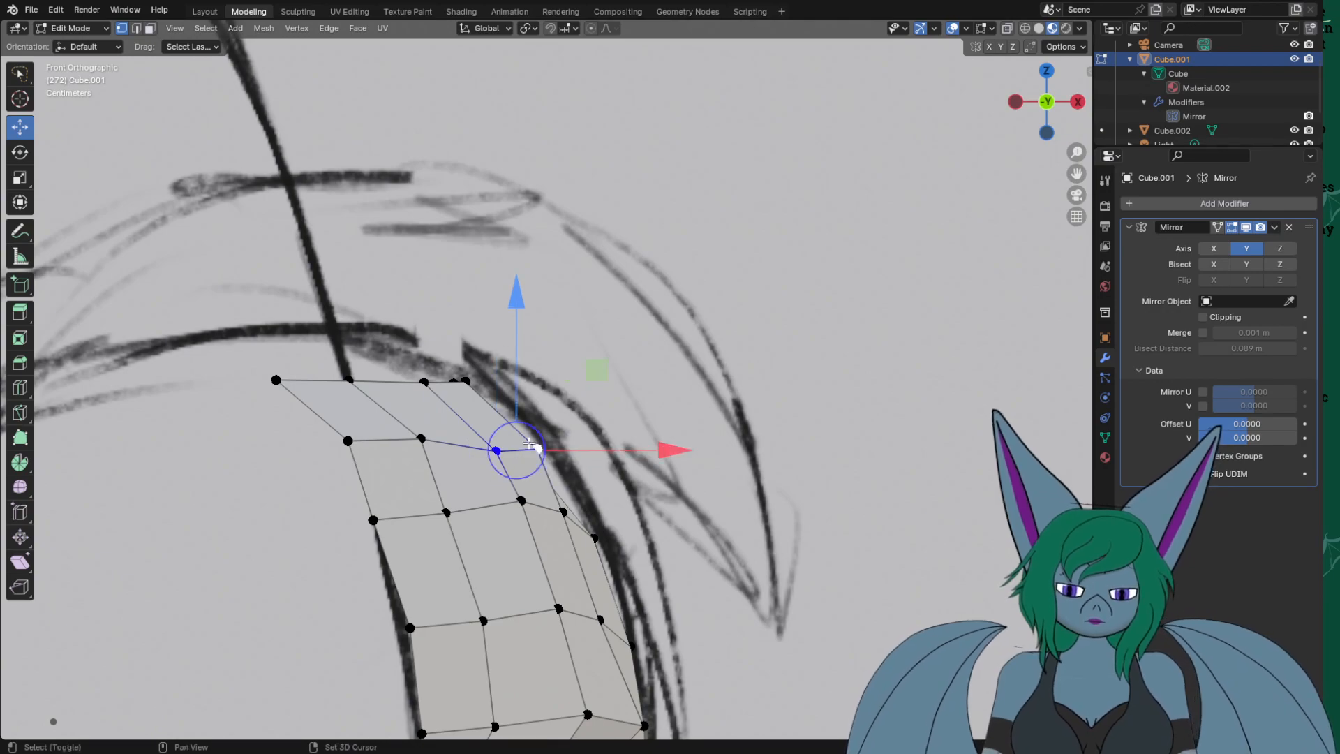
drag(517, 431, 517, 423)
Move the second row's mirror-seam vertex forward and up onto the forehead outline in the profile view.
middle_drag(517, 422, 602, 423)
click(640, 419)
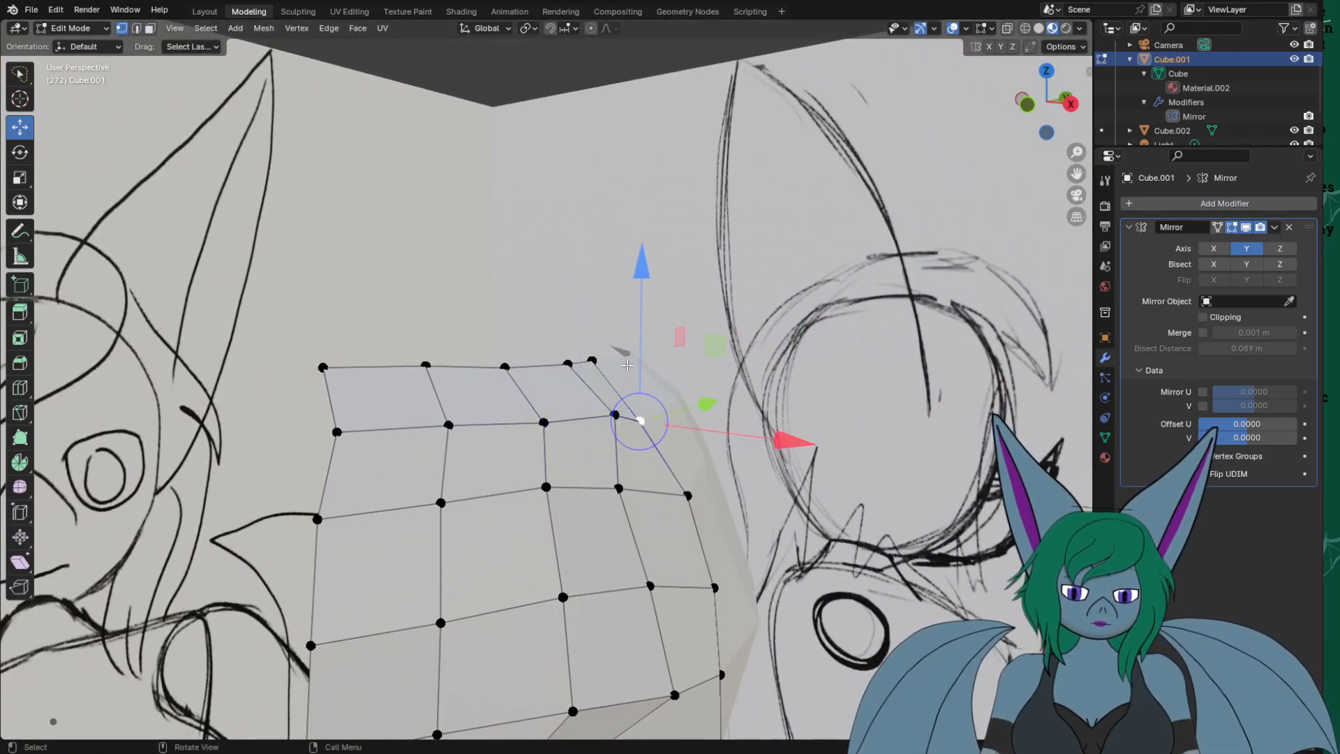
click(683, 428)
click(652, 419)
key(KP_1)
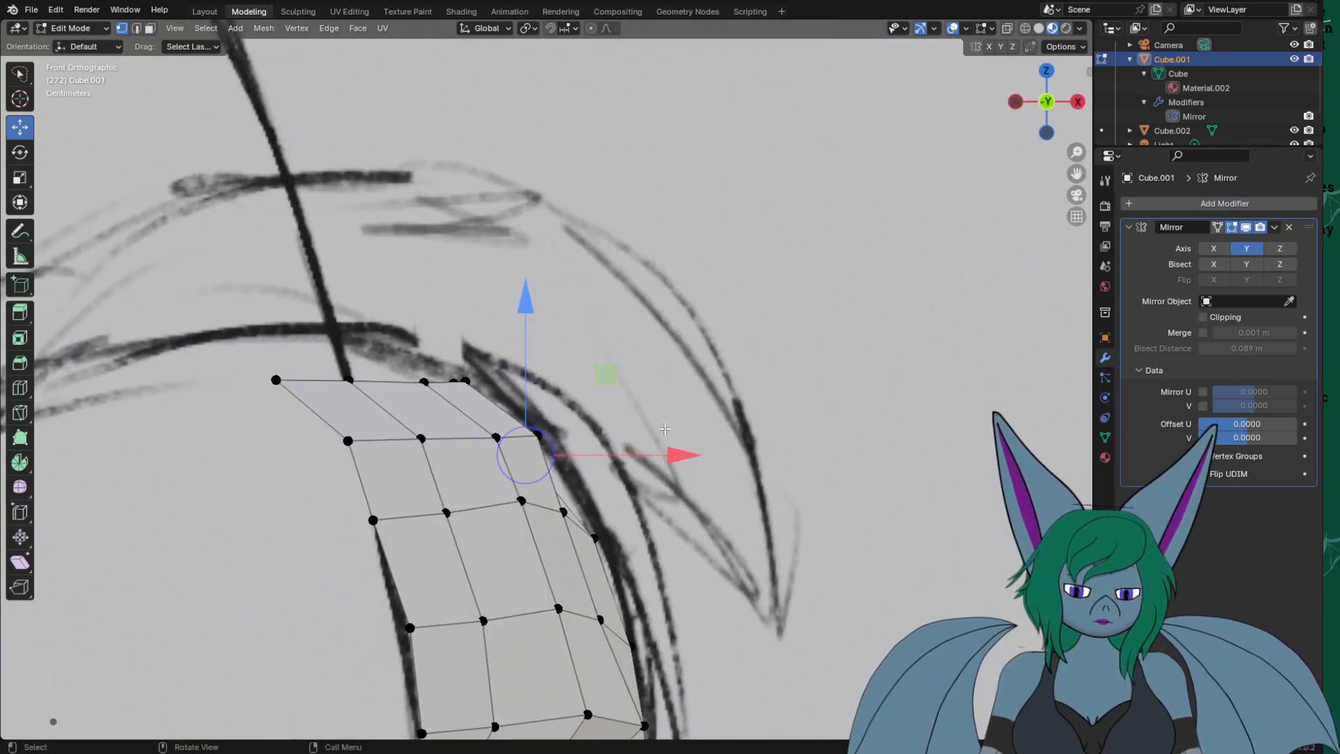
drag(693, 455, 723, 455)
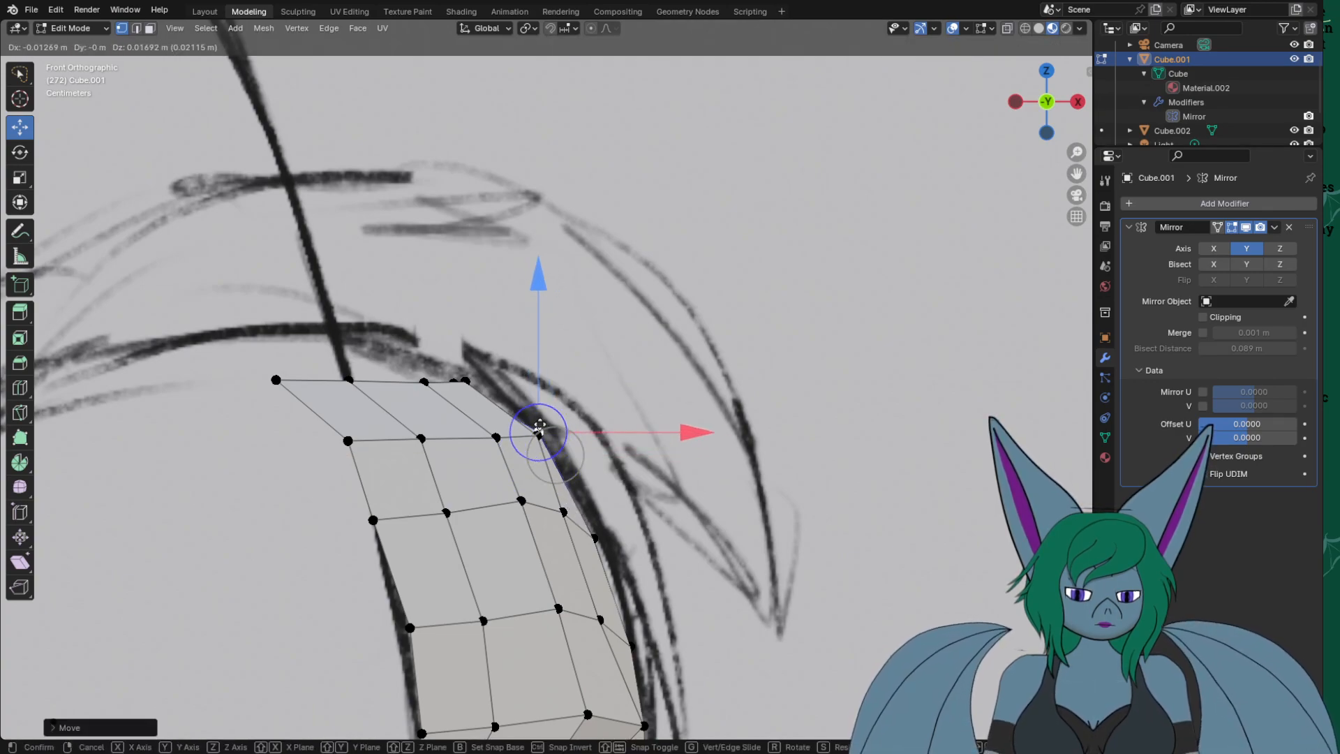
Examine the extended head mesh against the front and side reference drawings from several angles.
mouse_move(542, 437)
middle_down()
mouse_move(653, 491)
mouse_move(536, 578)
mouse_move(566, 578)
middle_up()
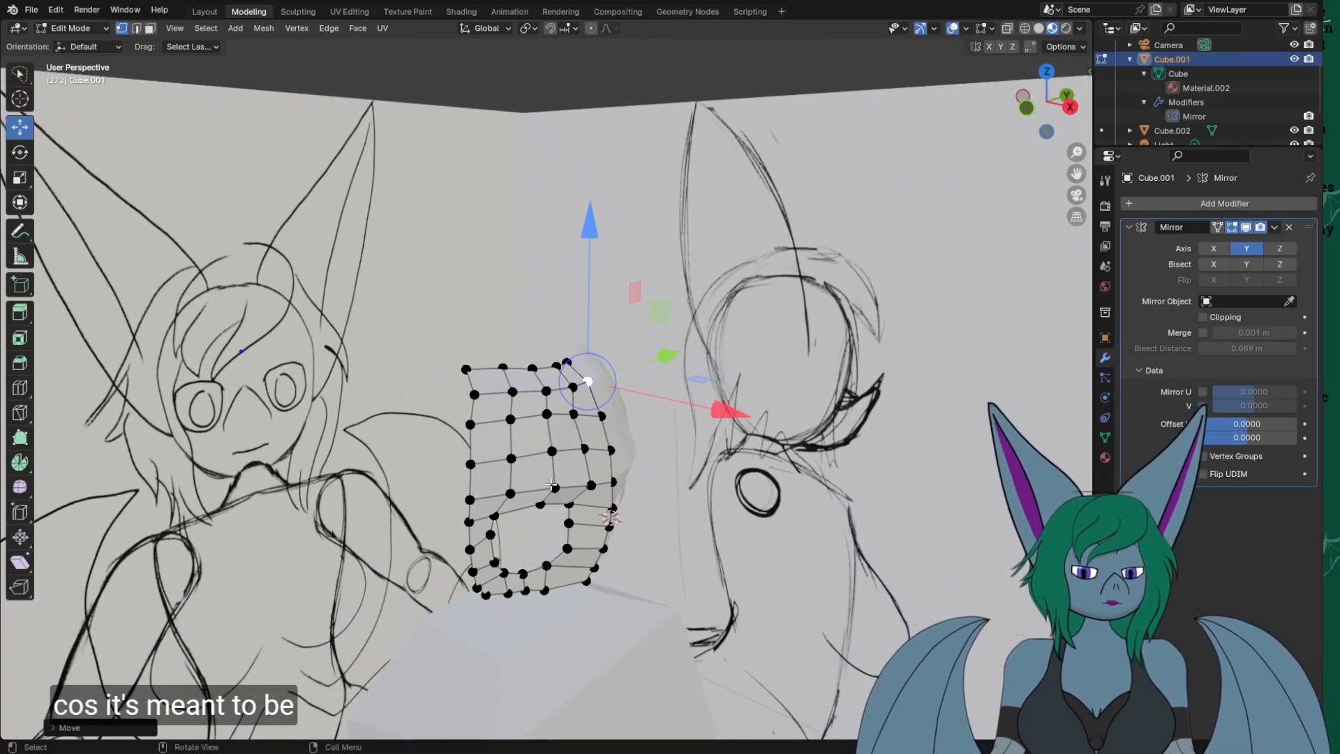
scroll(551, 485, up, 3)
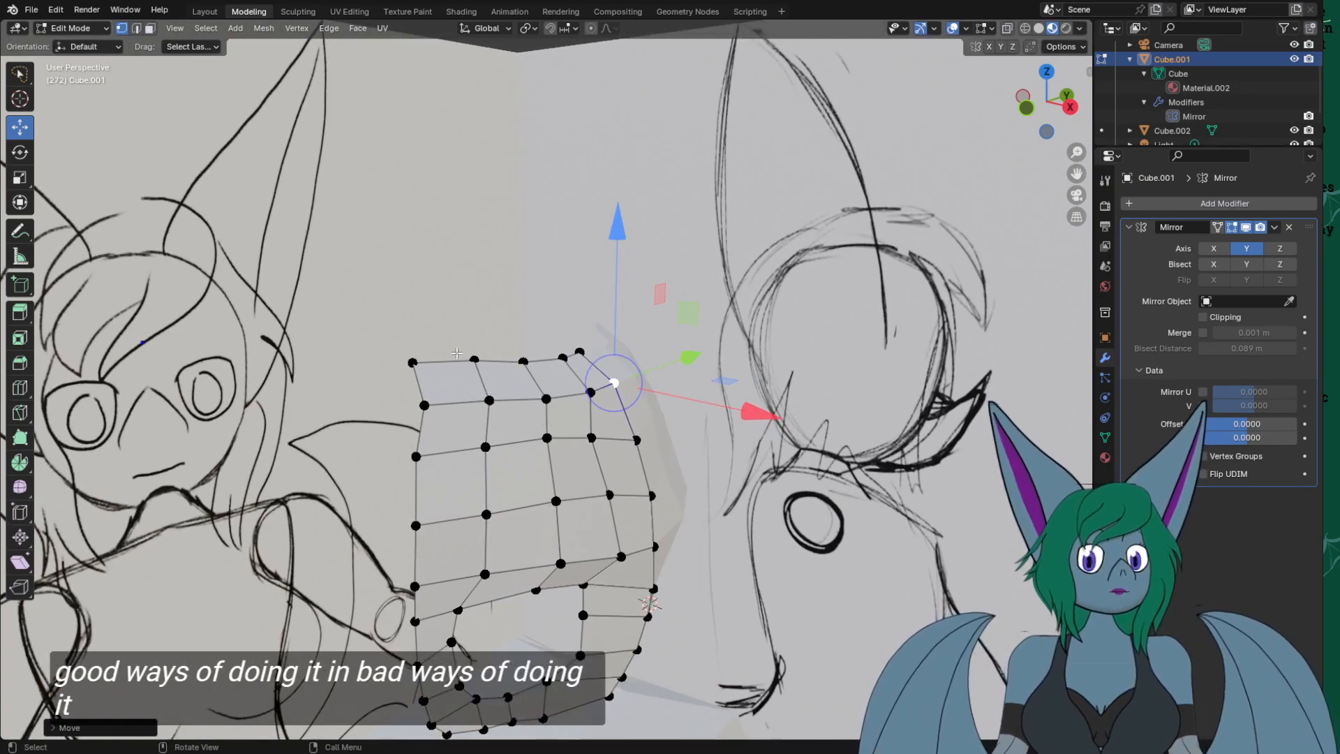
mouse_move(565, 352)
middle_down()
mouse_move(720, 382)
mouse_move(709, 374)
middle_up()
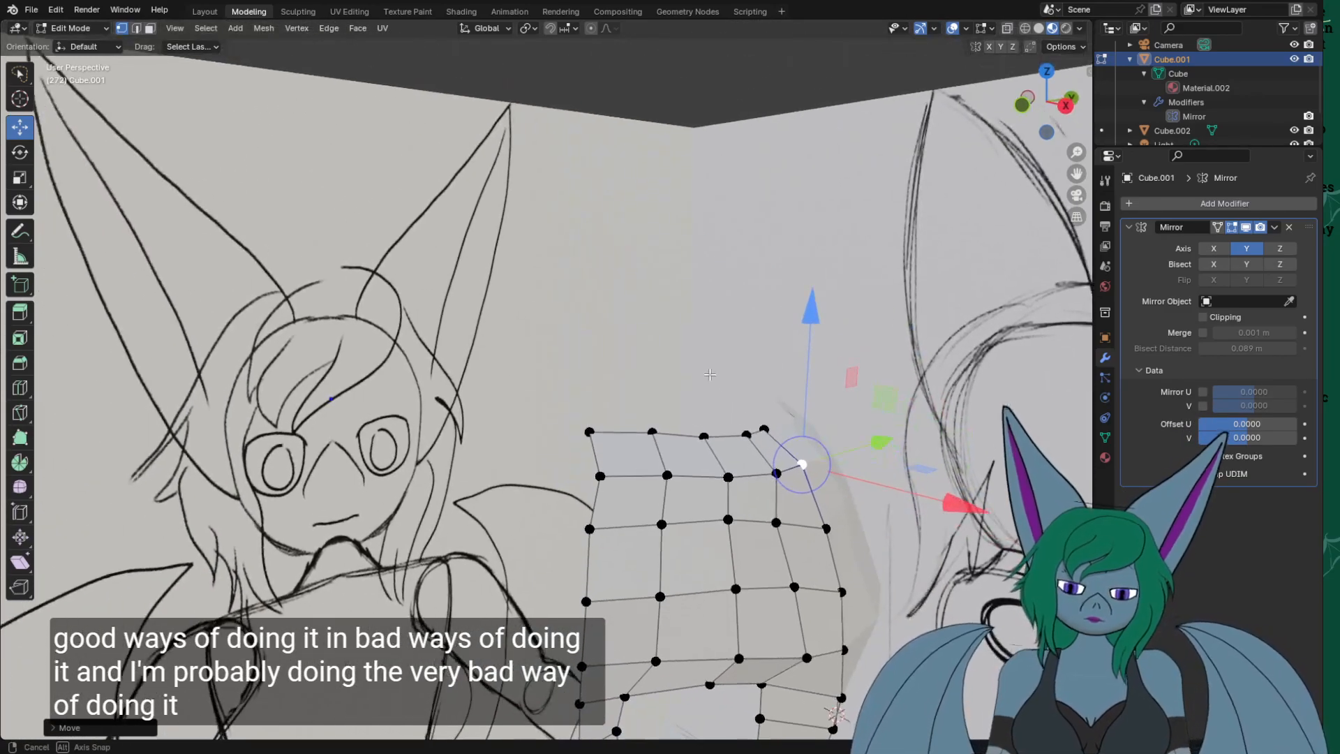
key(KP_1)
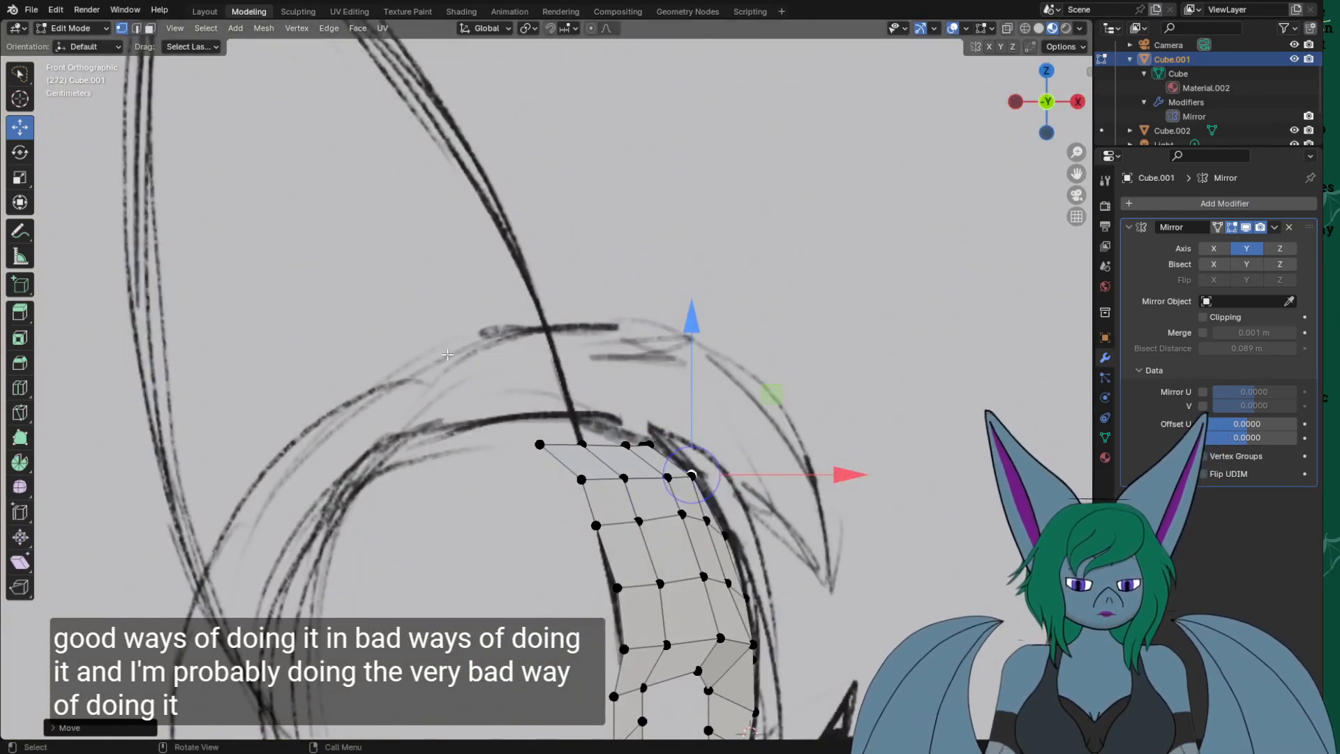
mouse_move(522, 306)
middle_down()
mouse_move(552, 334)
mouse_move(582, 335)
mouse_move(700, 468)
middle_up()
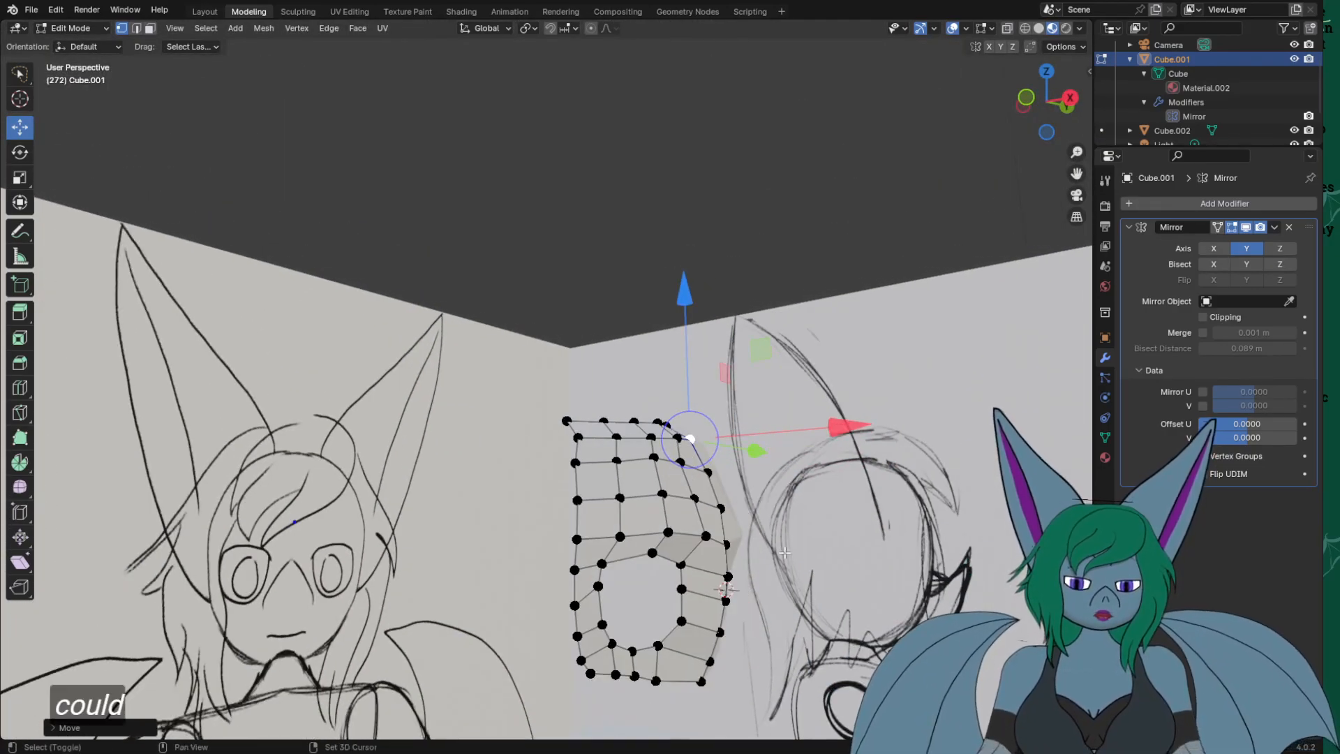
key(g)
key(g)
right_click(789, 531)
Move the top row's mirror-seam vertex forward along the X axis to round the crown.
middle_drag(789, 530, 488, 450)
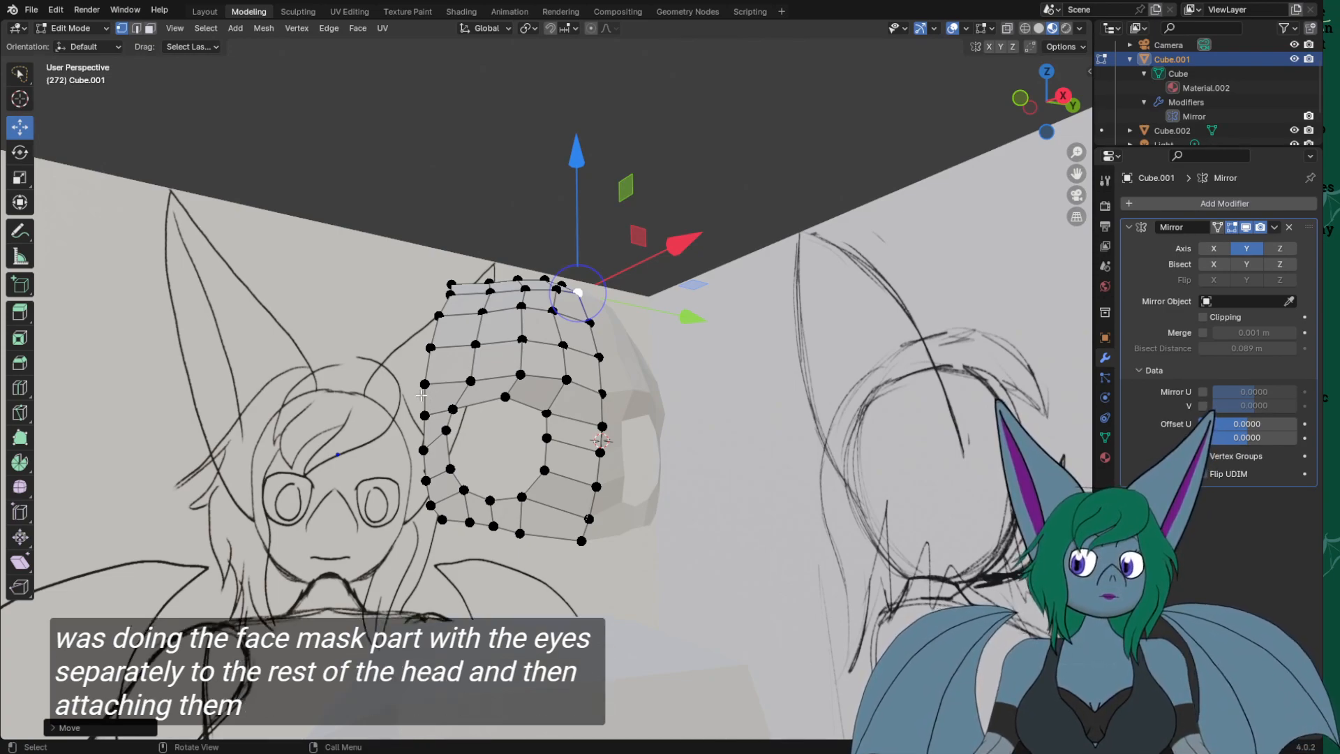
middle_drag(385, 352, 598, 403)
scroll(607, 402, up, 3)
mouse_move(730, 388)
shift+middle_down()
mouse_move(714, 478)
mouse_move(748, 400)
shift+middle_up()
click(698, 368)
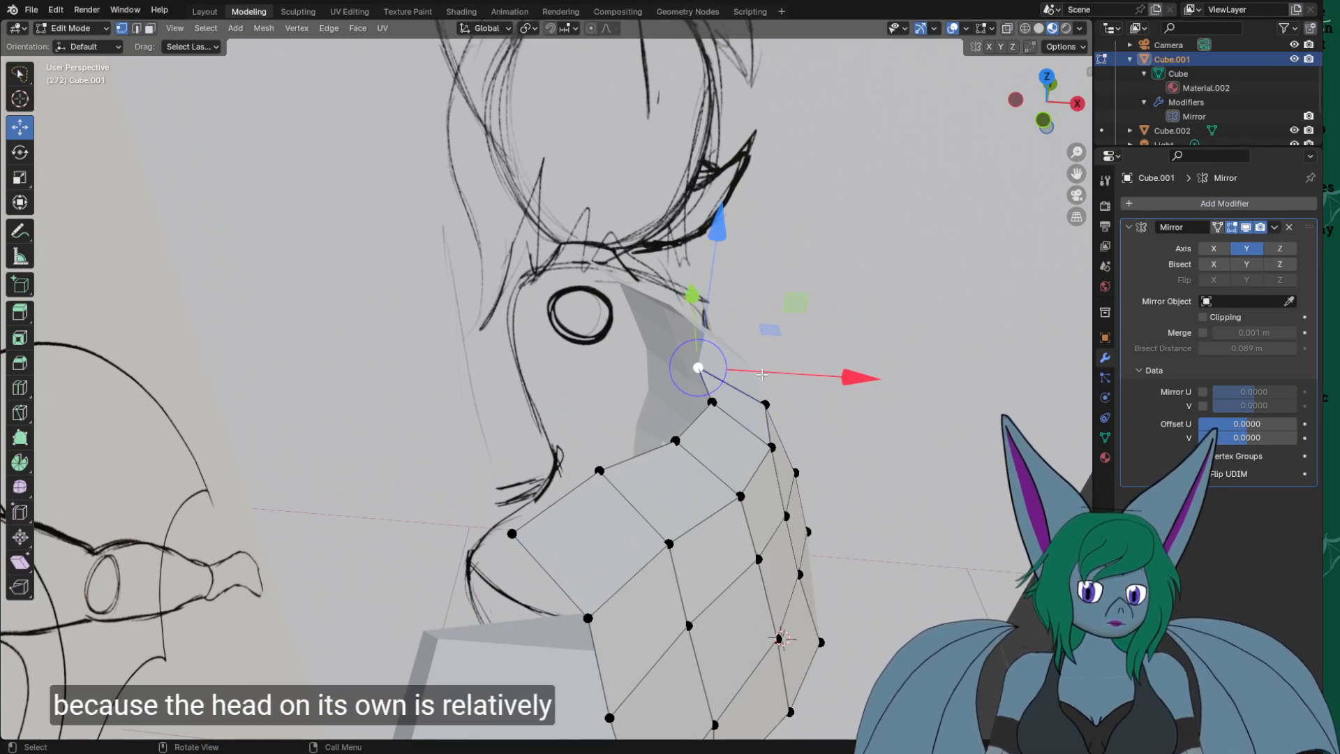
key(g)
key(x)
click(750, 395)
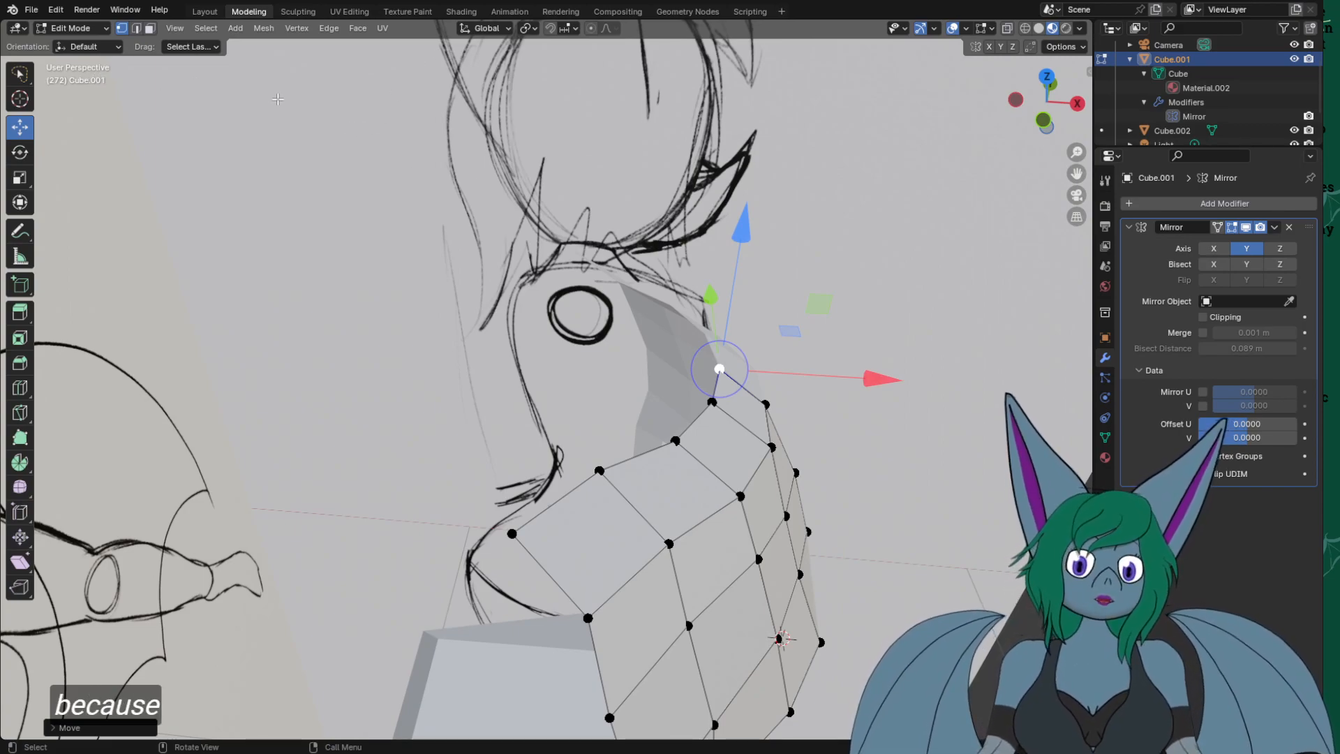
Extrude the short end edge of the top row beside the mirror seam backward over the crown.
click(136, 28)
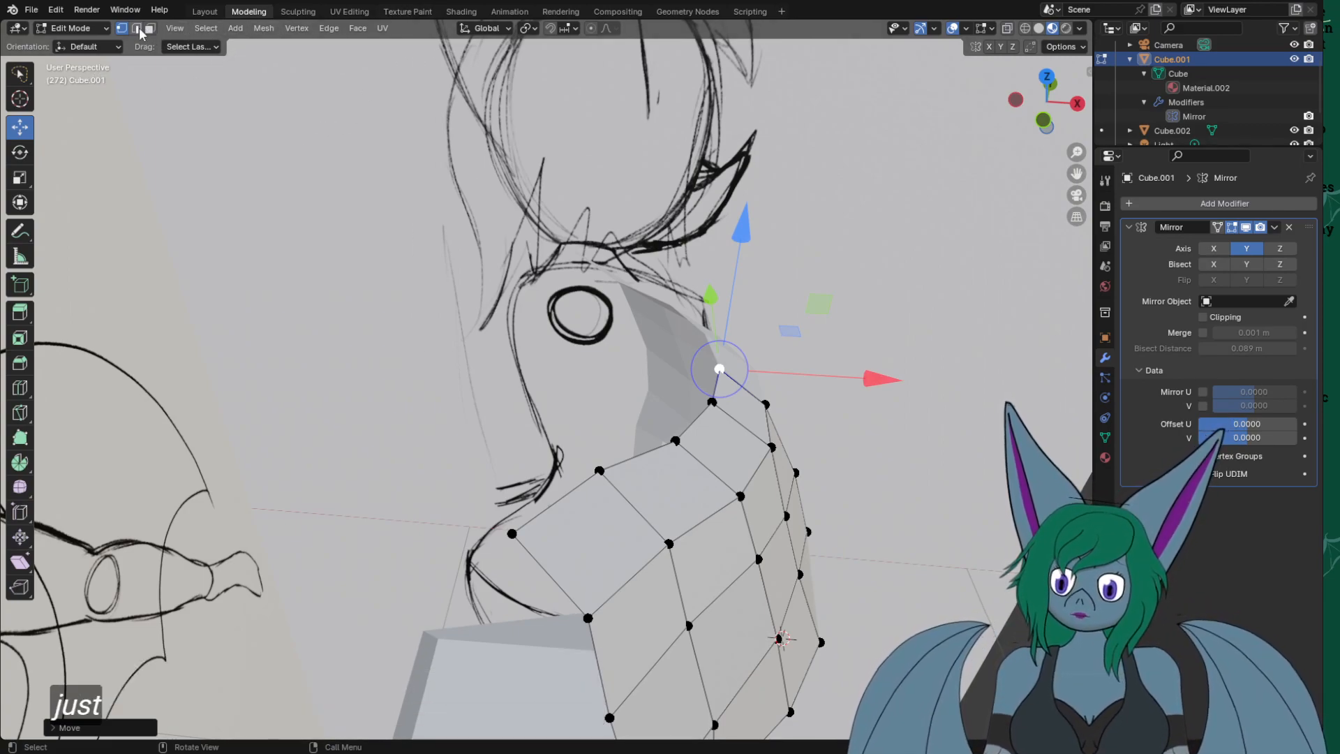
click(713, 383)
key(e)
click(637, 356)
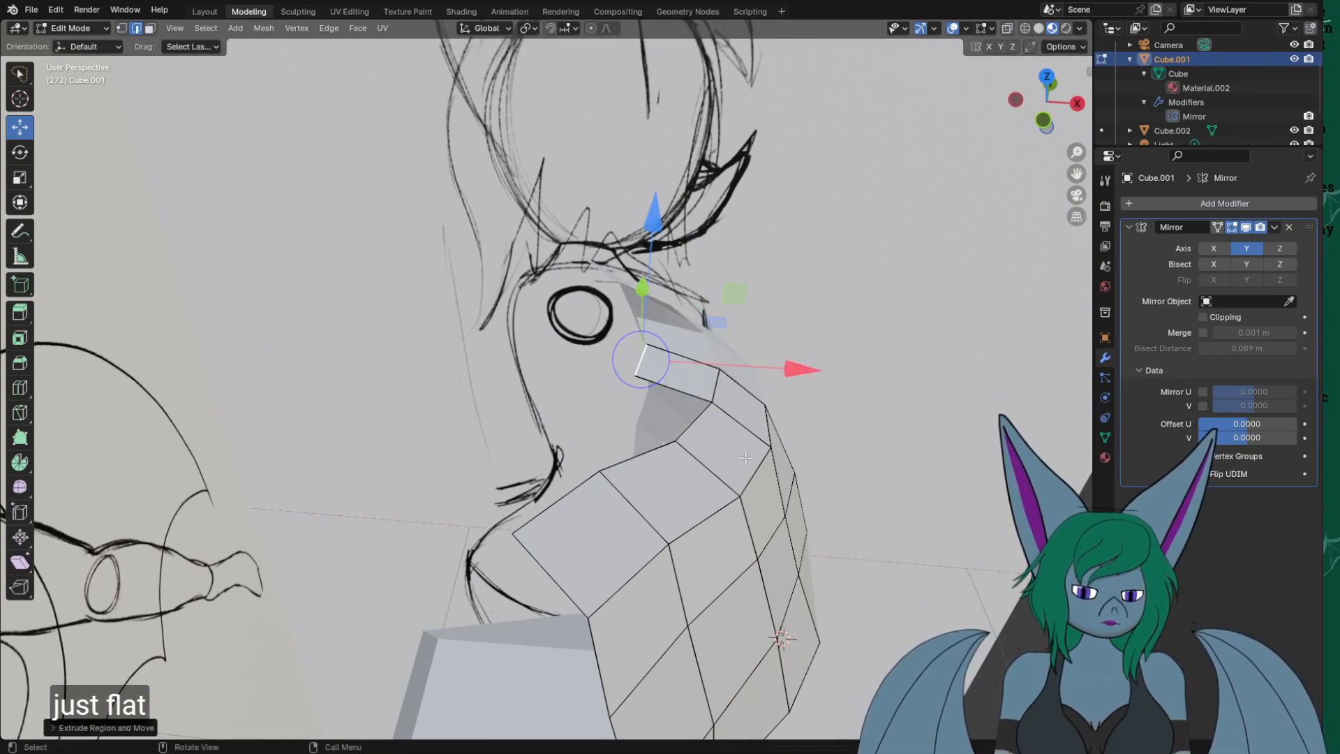
middle_drag(738, 413, 769, 428)
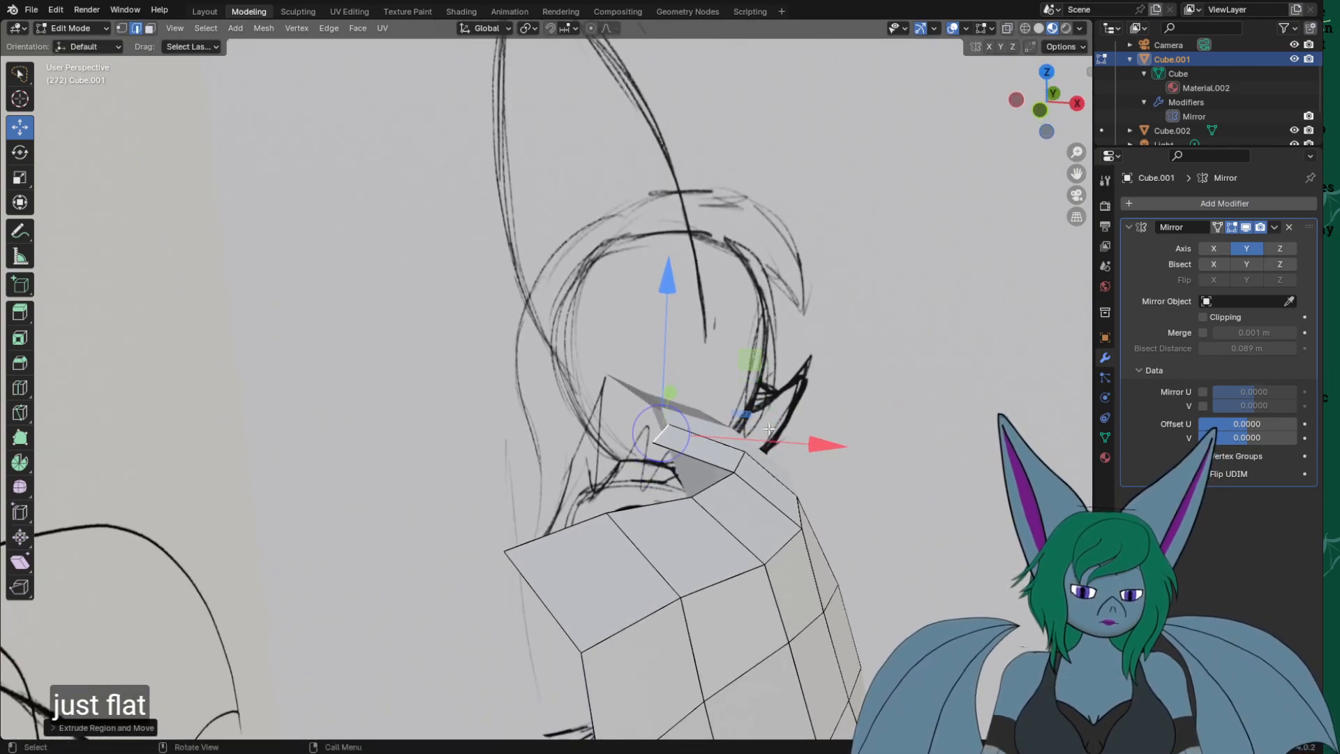
Subdivide the newly extruded crown edge beside the mirror seam.
key(KP_Decimal)
key(KP_3)
key(ctrl+e)
key(s)
Shift the subdivided crown edge slightly along Y and X, and scale it along the X axis to line it up.
drag(956, 519, 939, 521)
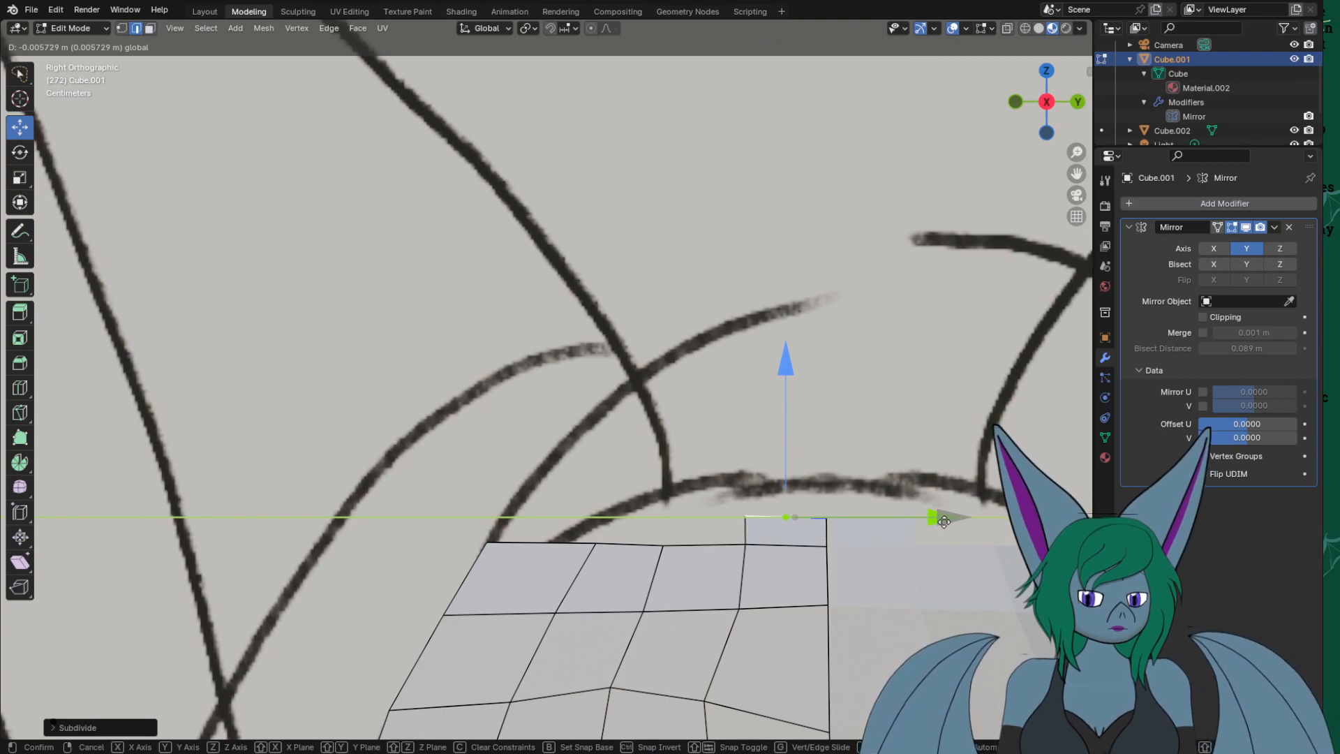
click(944, 522)
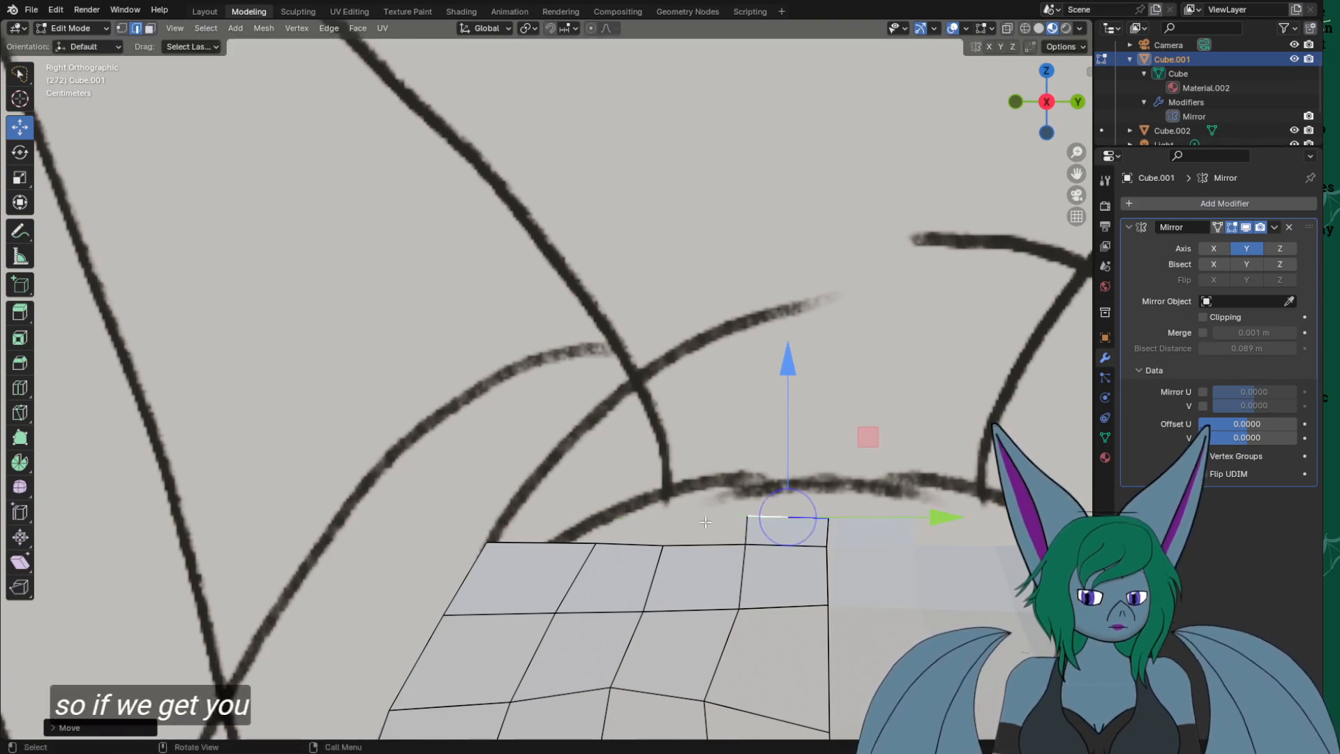
key(KP_1)
drag(802, 517, 824, 515)
key(s)
key(x)
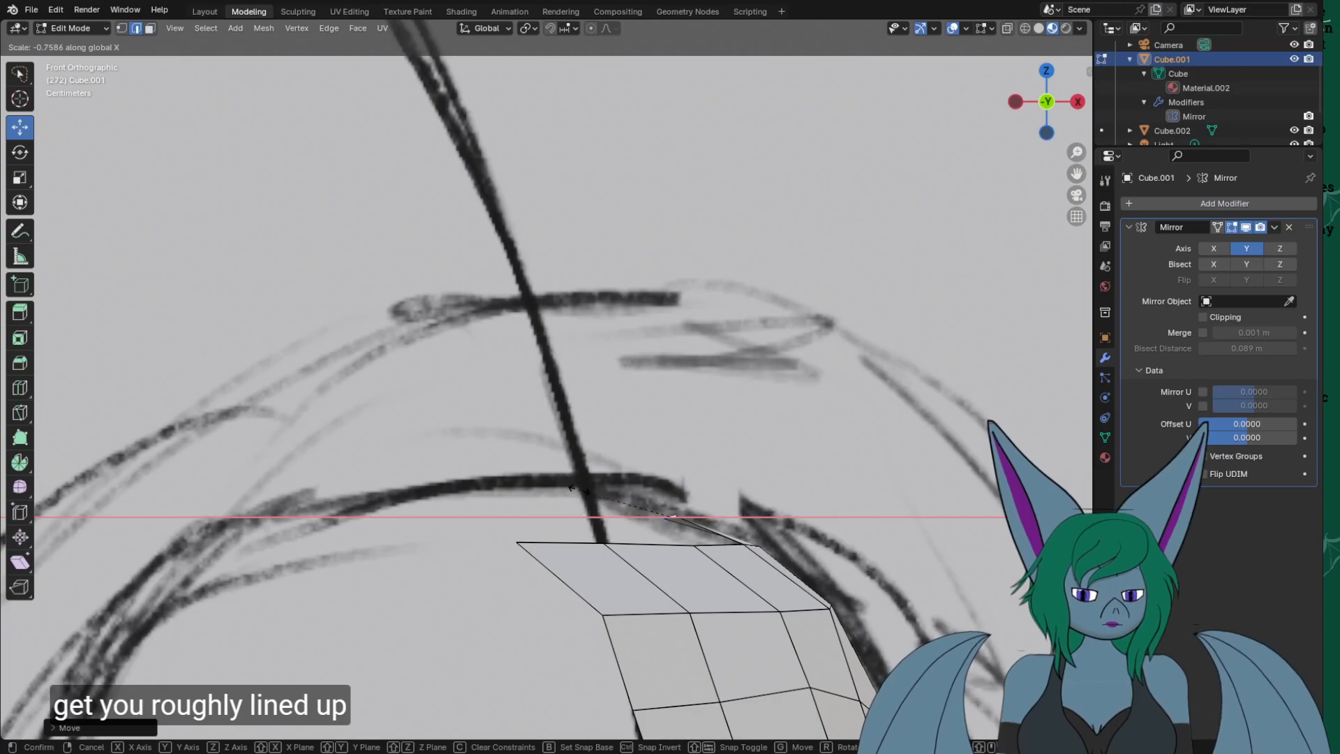
key(Return)
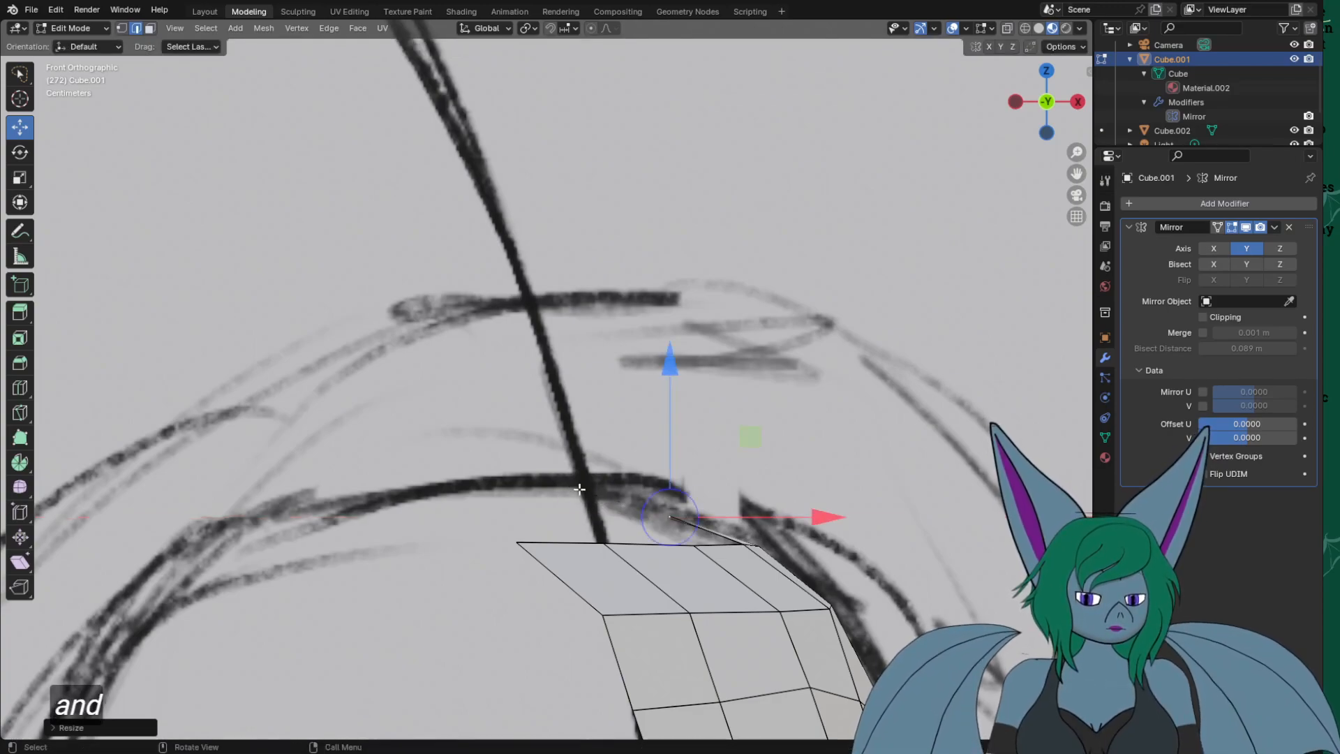
Scale the outermost edge of the top row at the side of the head to 0 along the X axis.
middle_drag(607, 453, 543, 520)
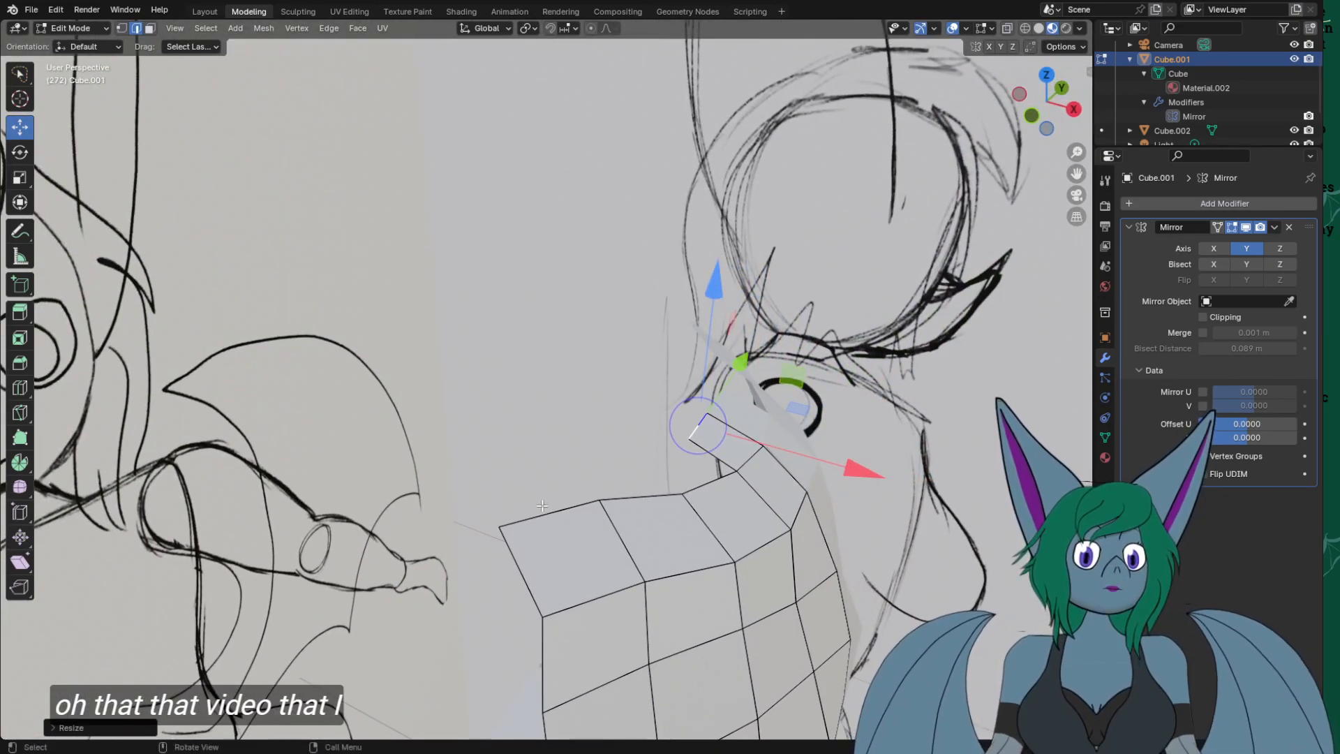
scroll(548, 470, up, 3)
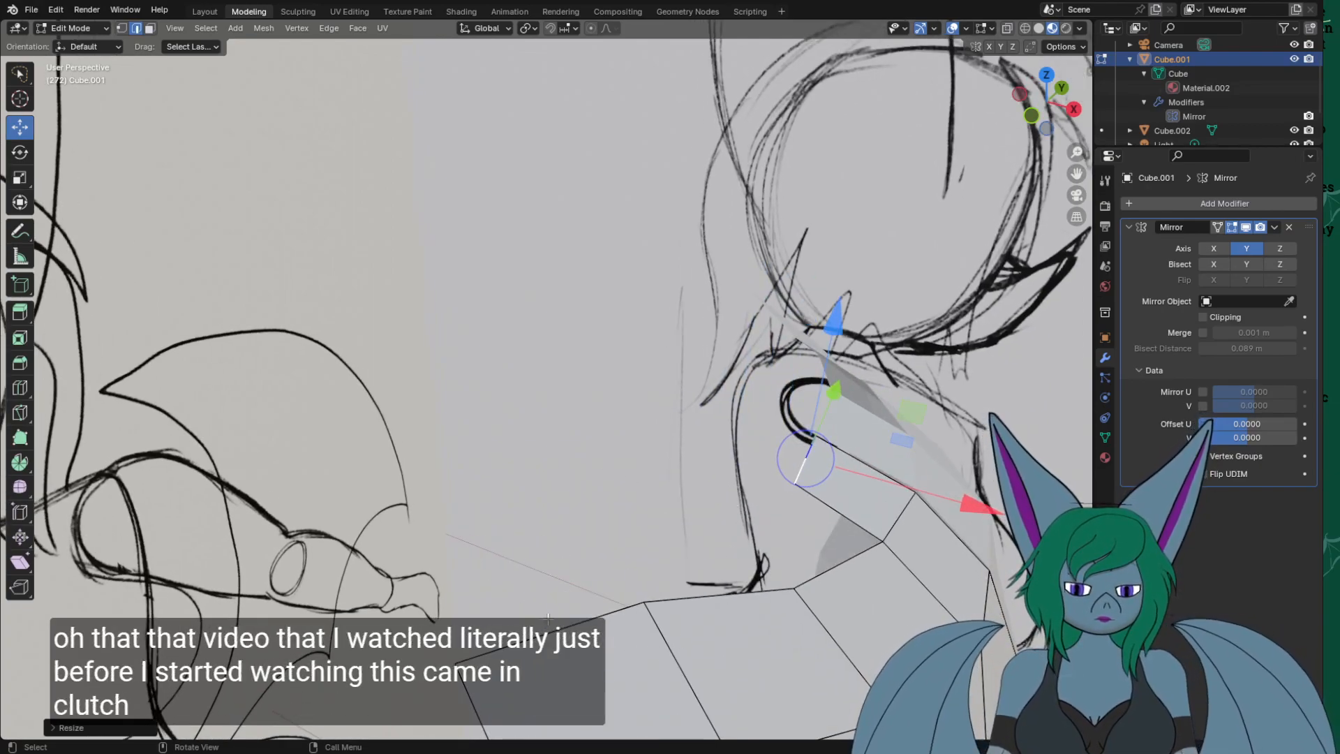
middle_drag(548, 617, 553, 320)
key(s)
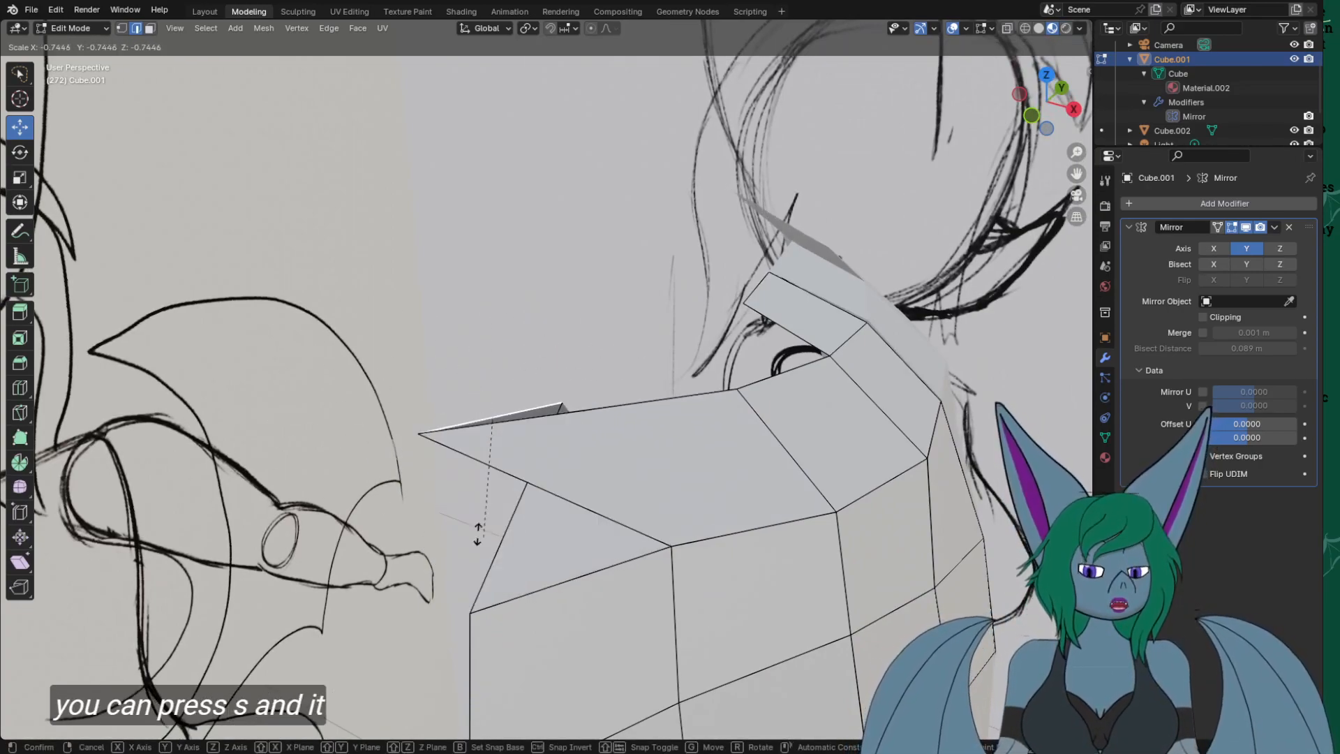
right_click(523, 455)
key(s)
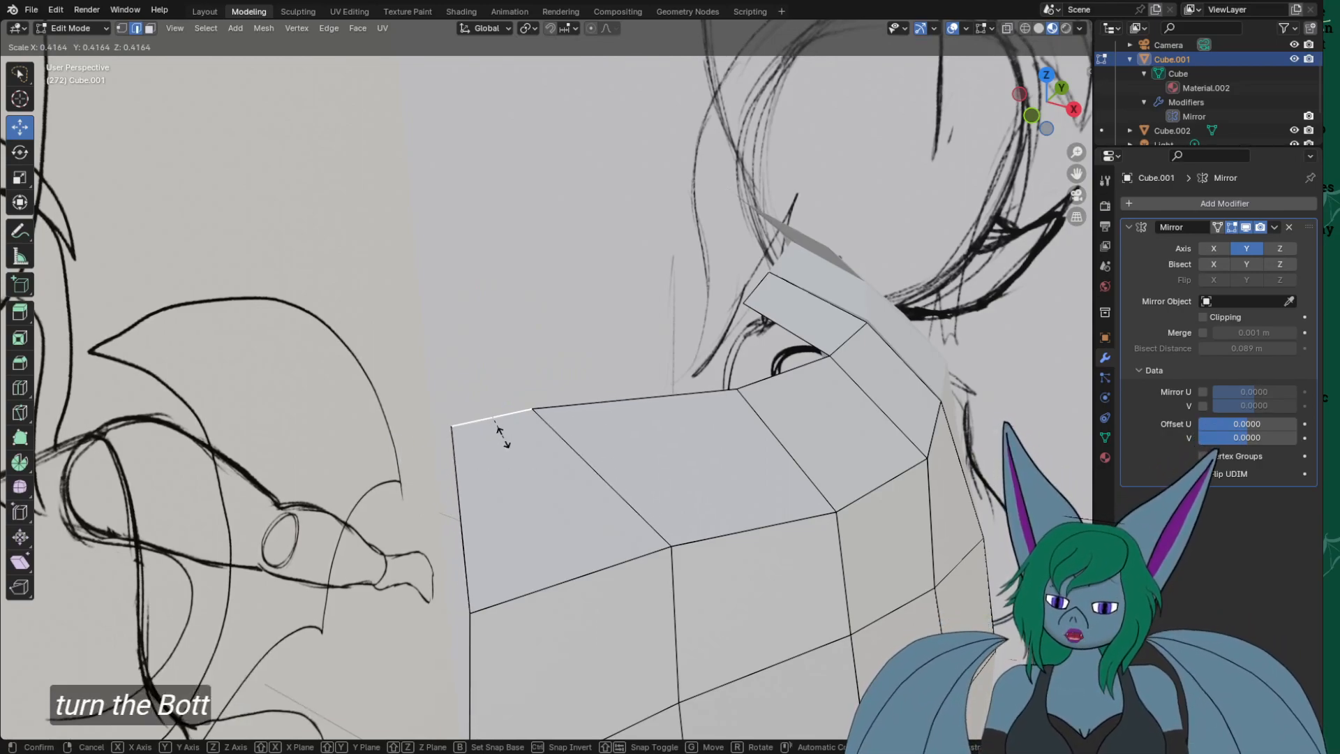
key(x)
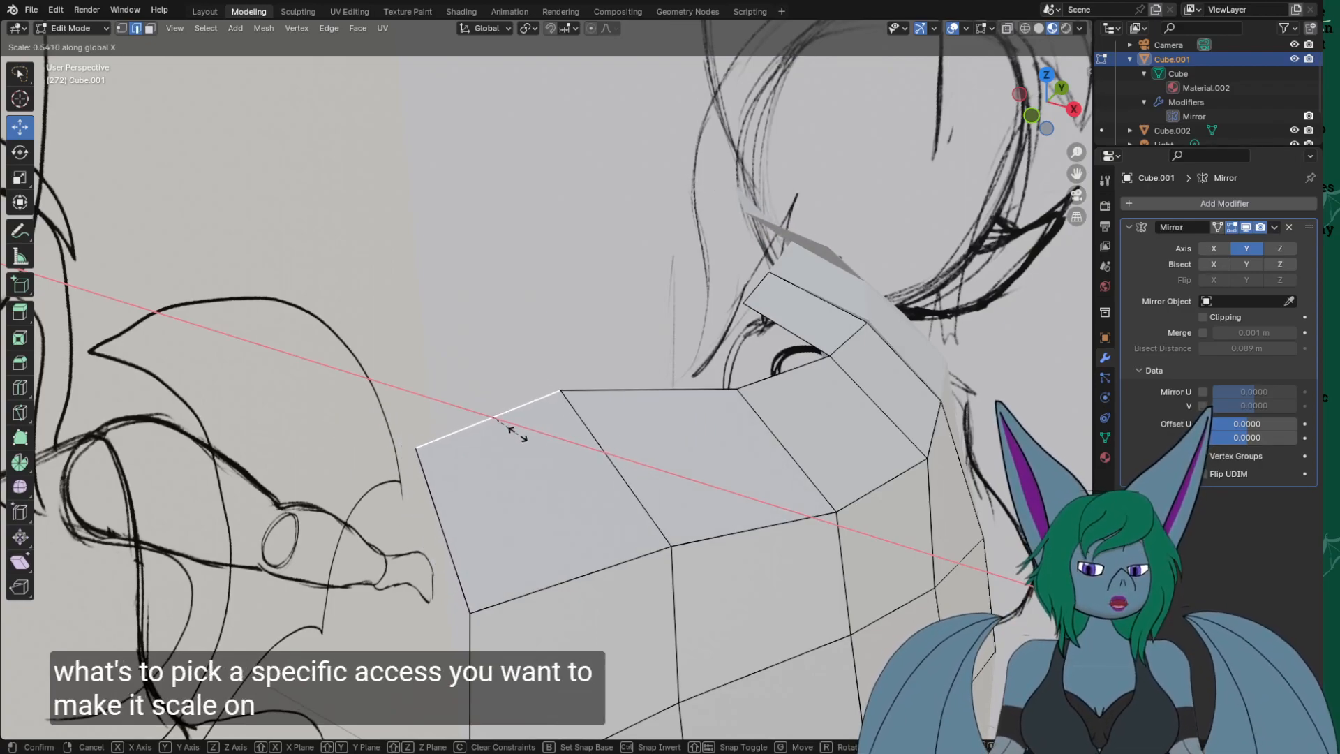
text(0)
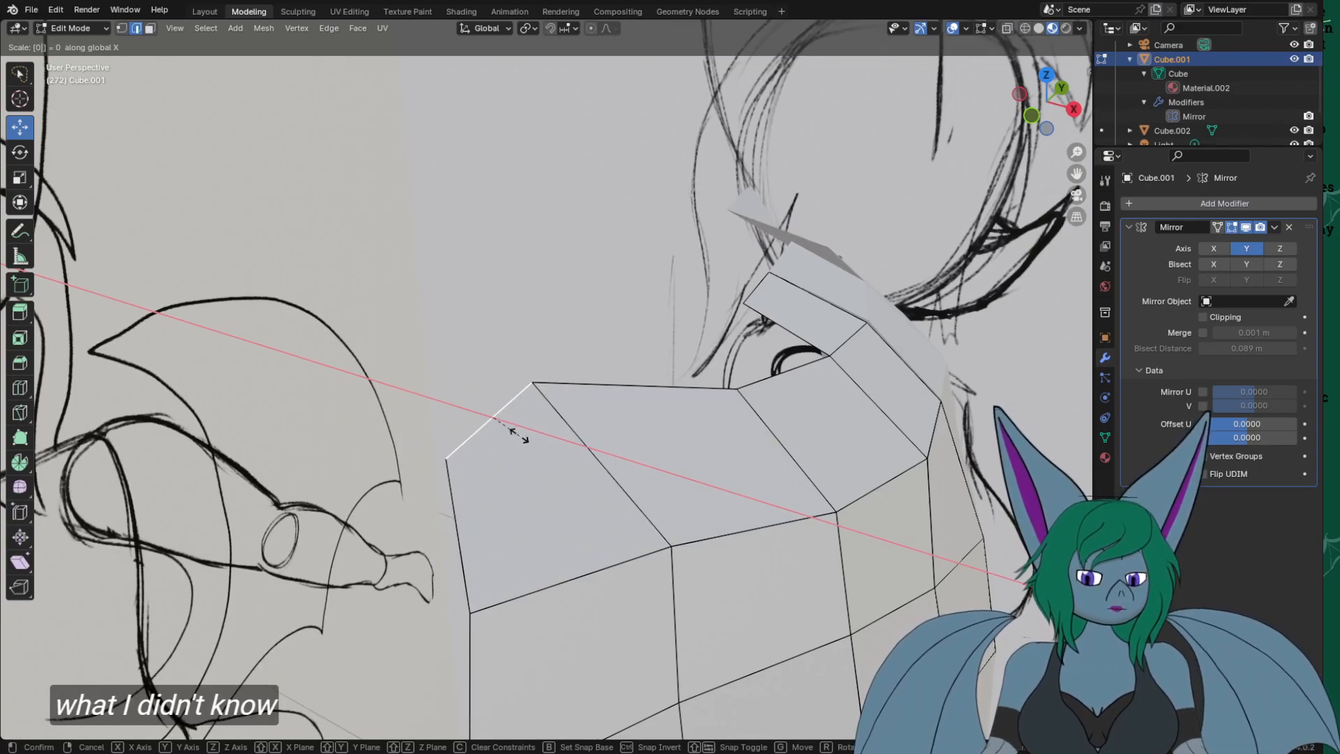
key(Return)
Try moving the flattened side edge along X and dissolving it, and restore its shape from before the flattening.
mouse_move(518, 434)
middle_down()
mouse_move(547, 420)
mouse_move(488, 447)
mouse_move(519, 468)
middle_up()
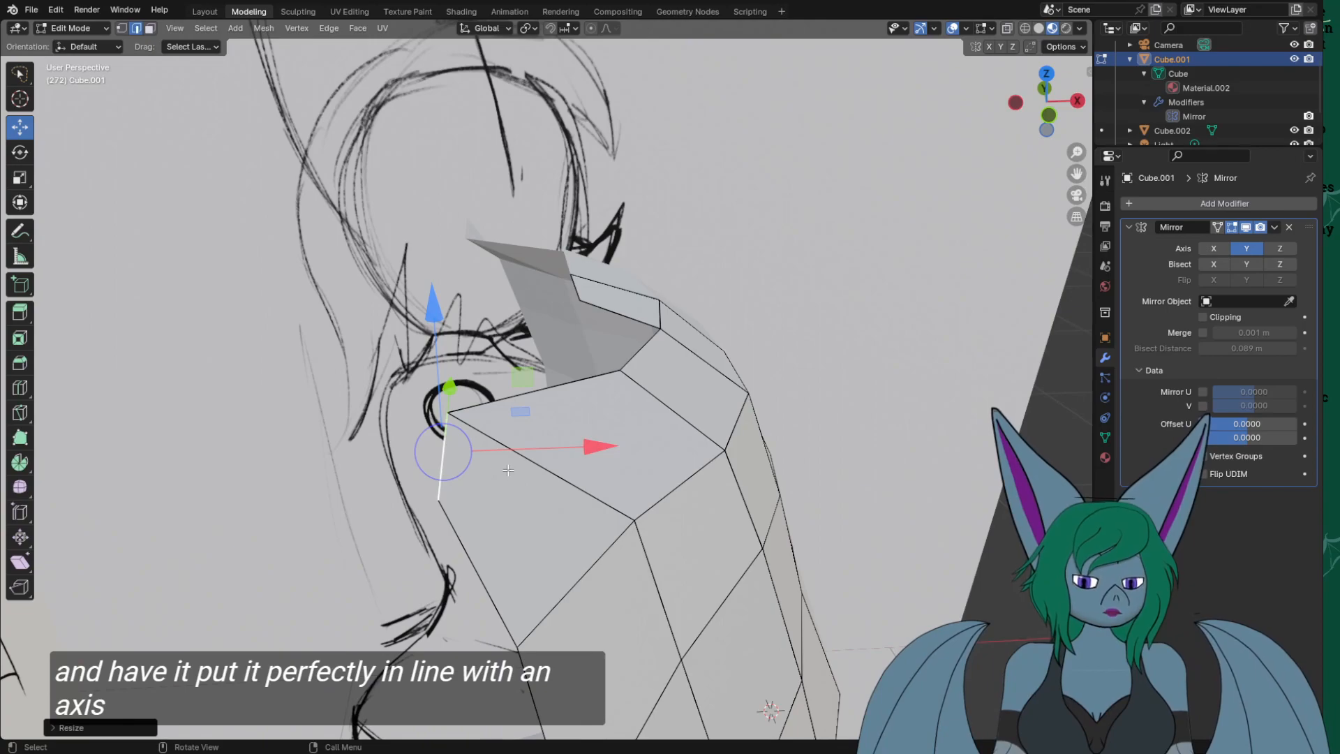
key(g)
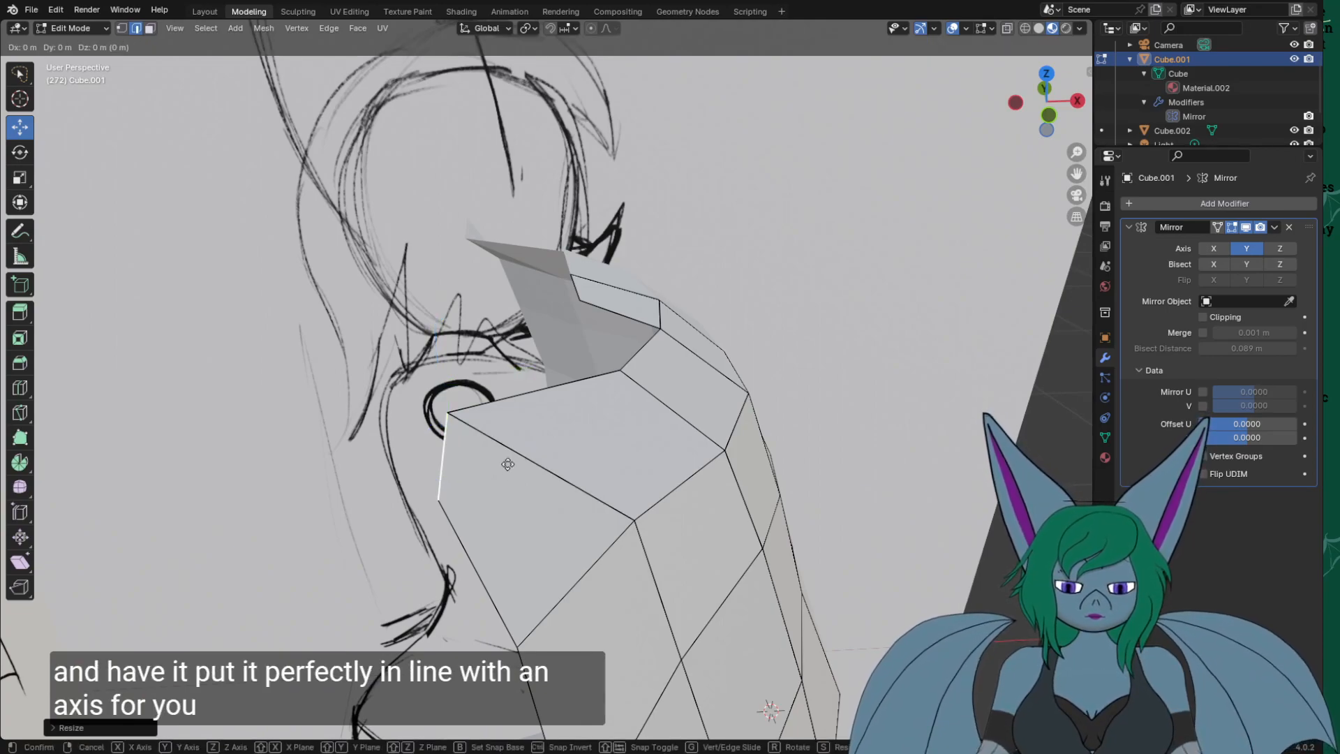
key(x)
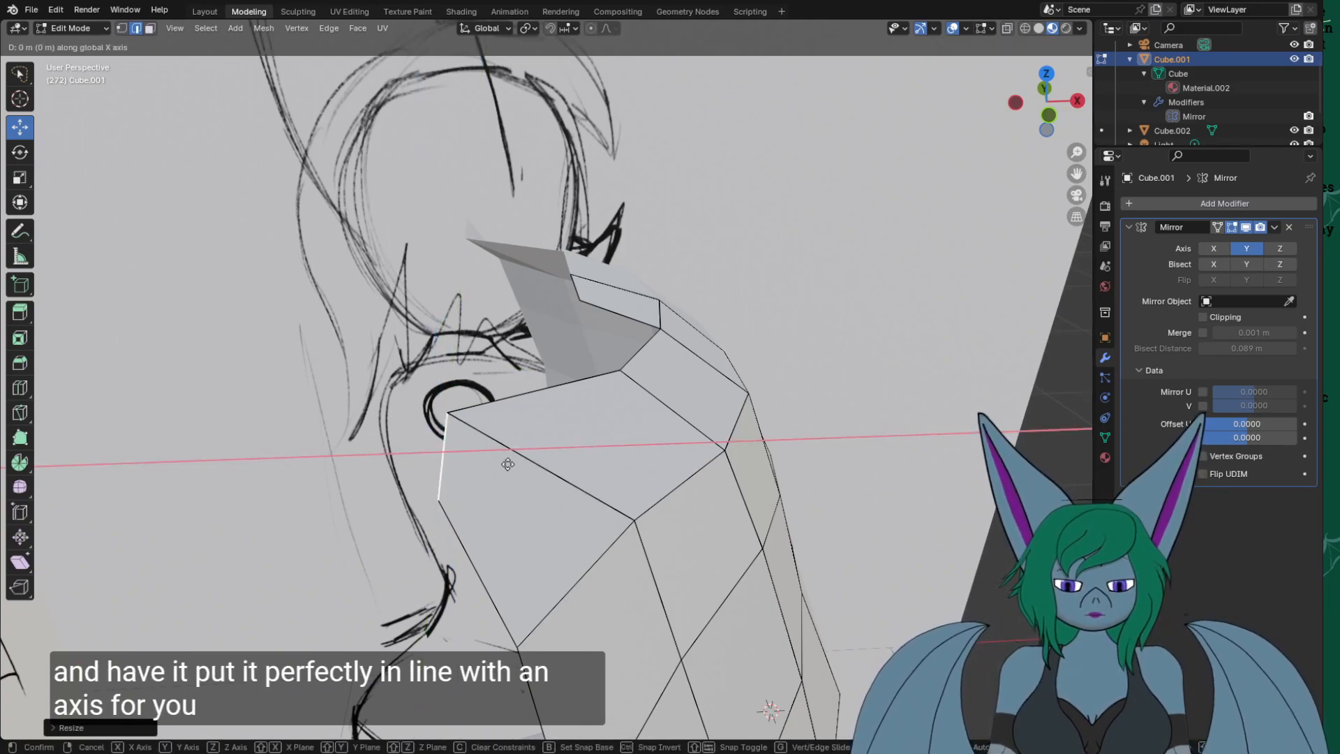
click(507, 464)
key(ctrl+x)
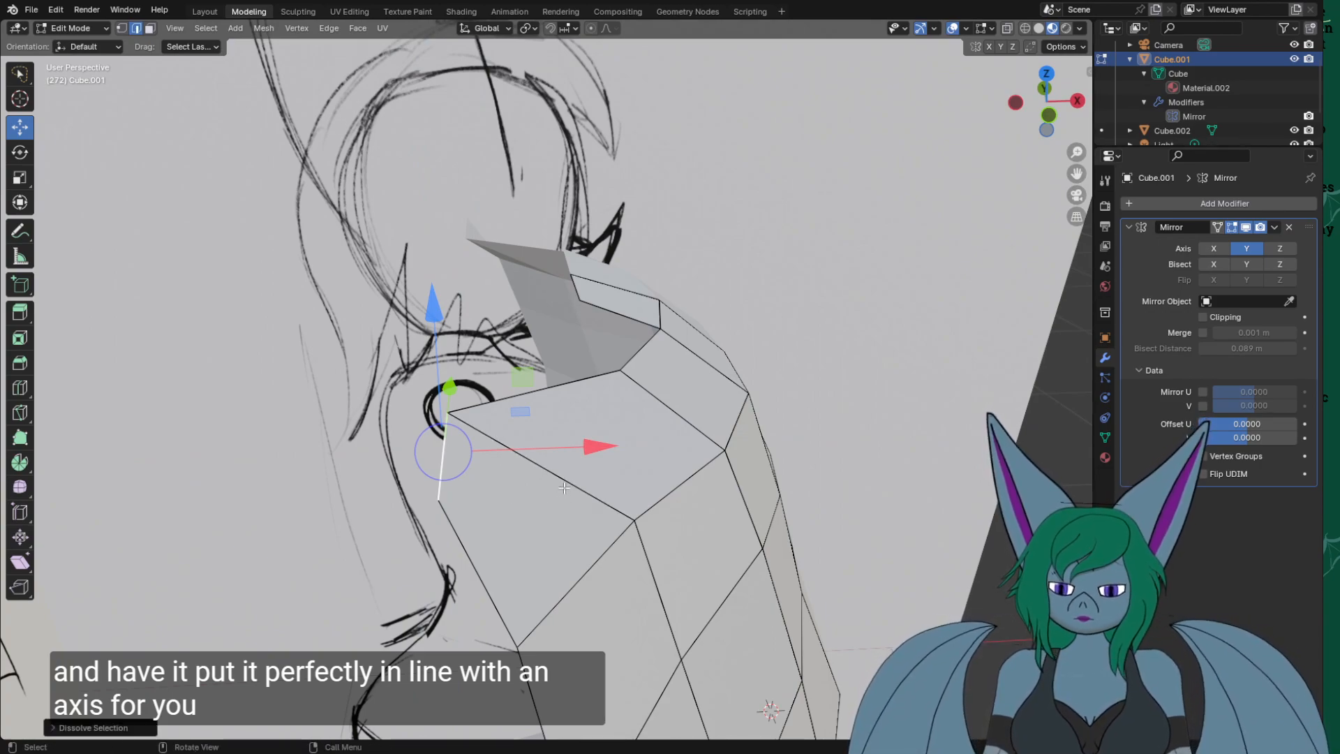
right_click(447, 451)
right_click(576, 492)
click(700, 501)
click(424, 460)
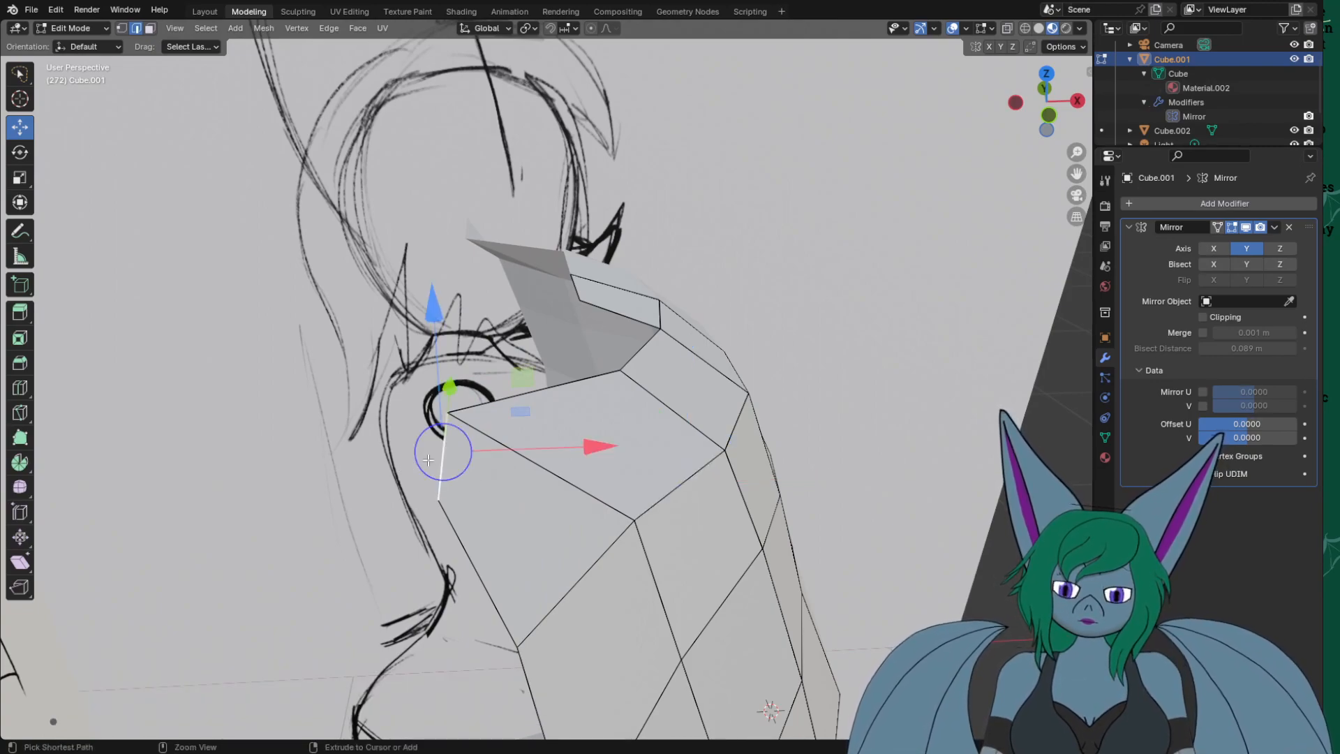
ctrl+click(436, 457)
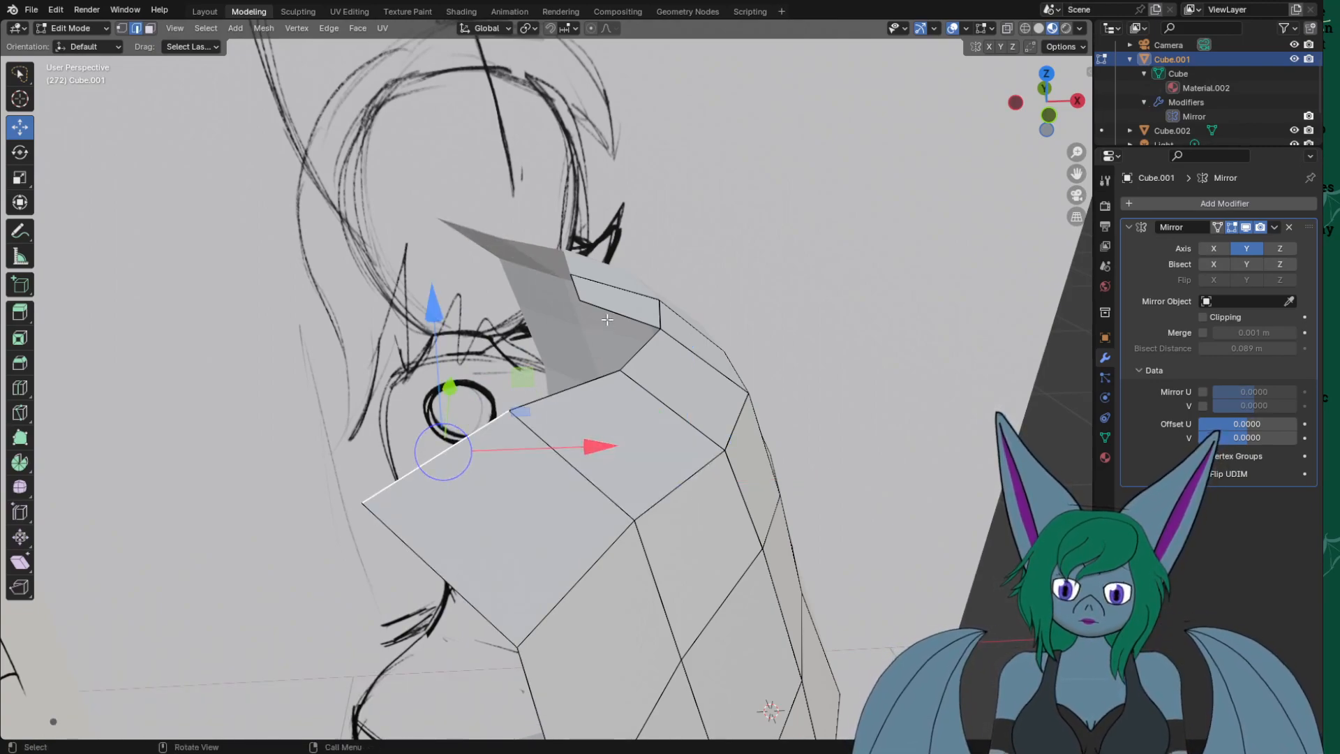
Extrude the outer half of the subdivided crown edge backward three times along the skull outline in the front view.
click(579, 292)
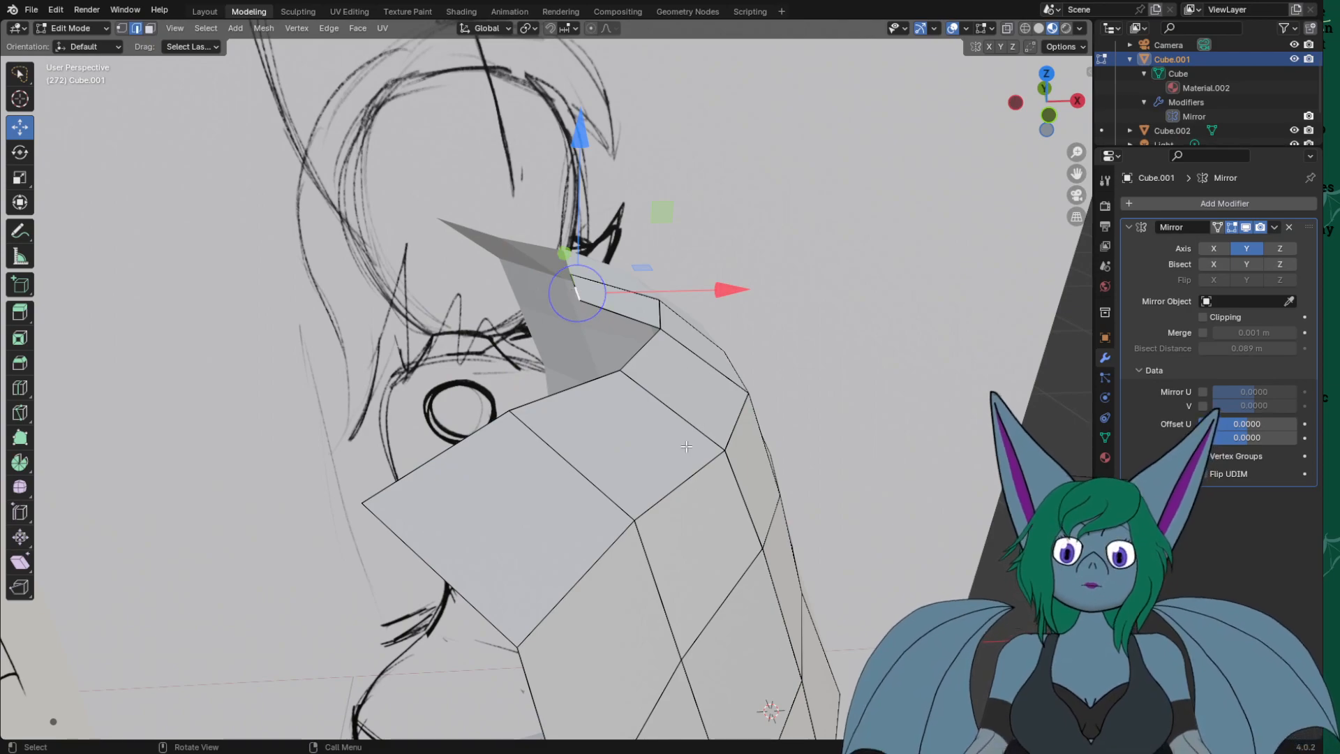
key(KP_1)
key(KP_3)
key(KP_1)
drag(641, 436, 560, 409)
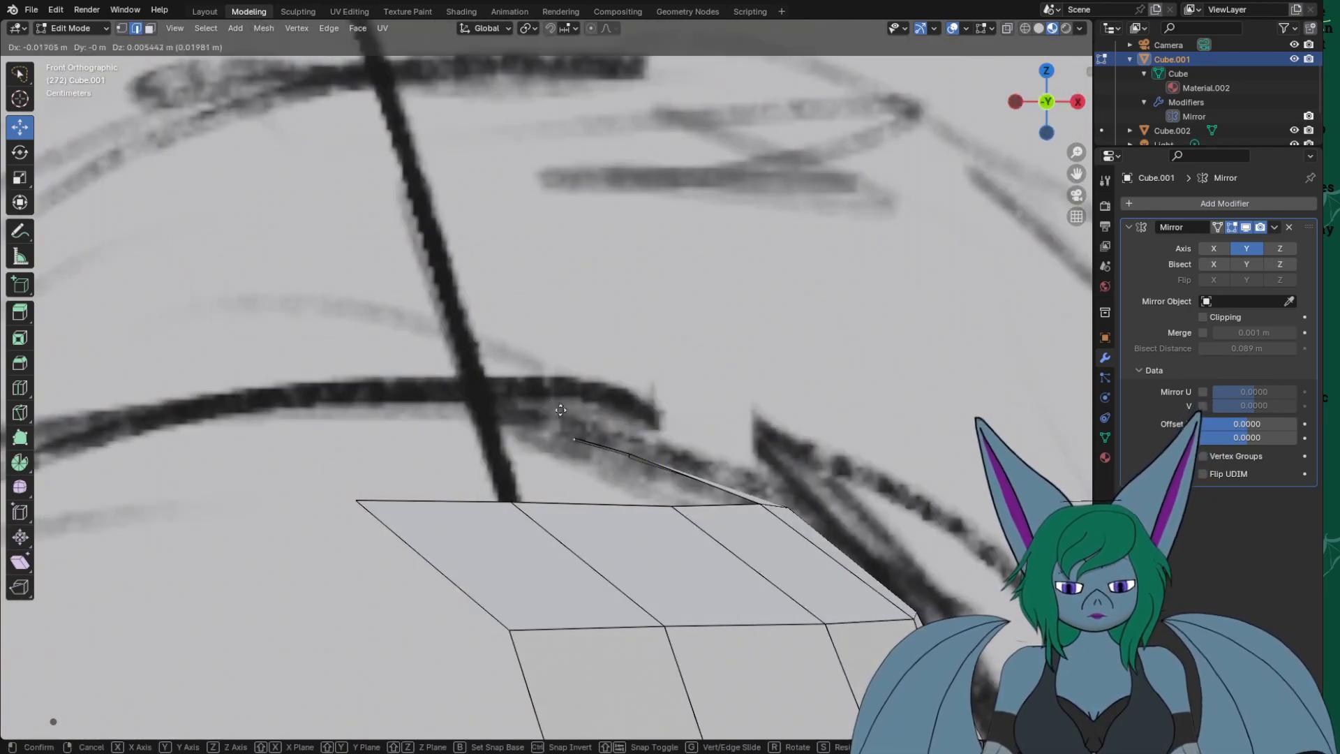
click(505, 386)
key(e)
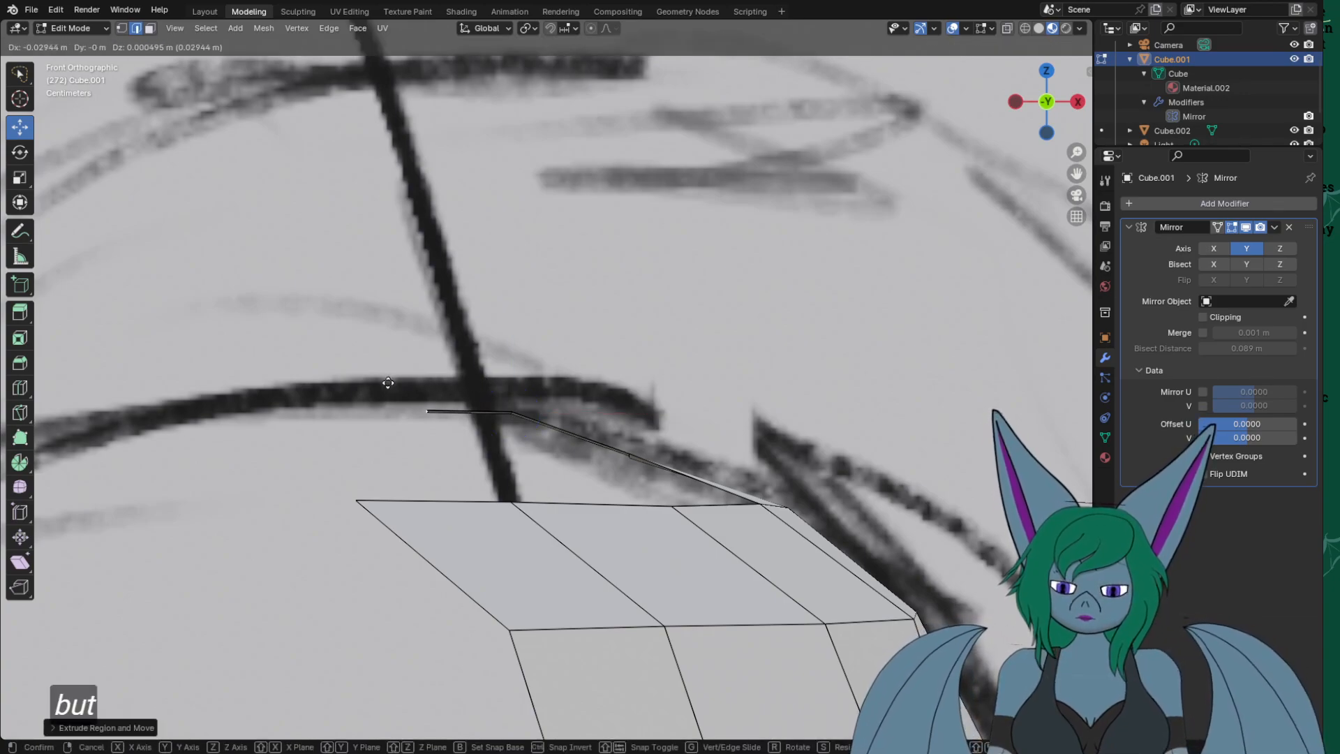
click(356, 370)
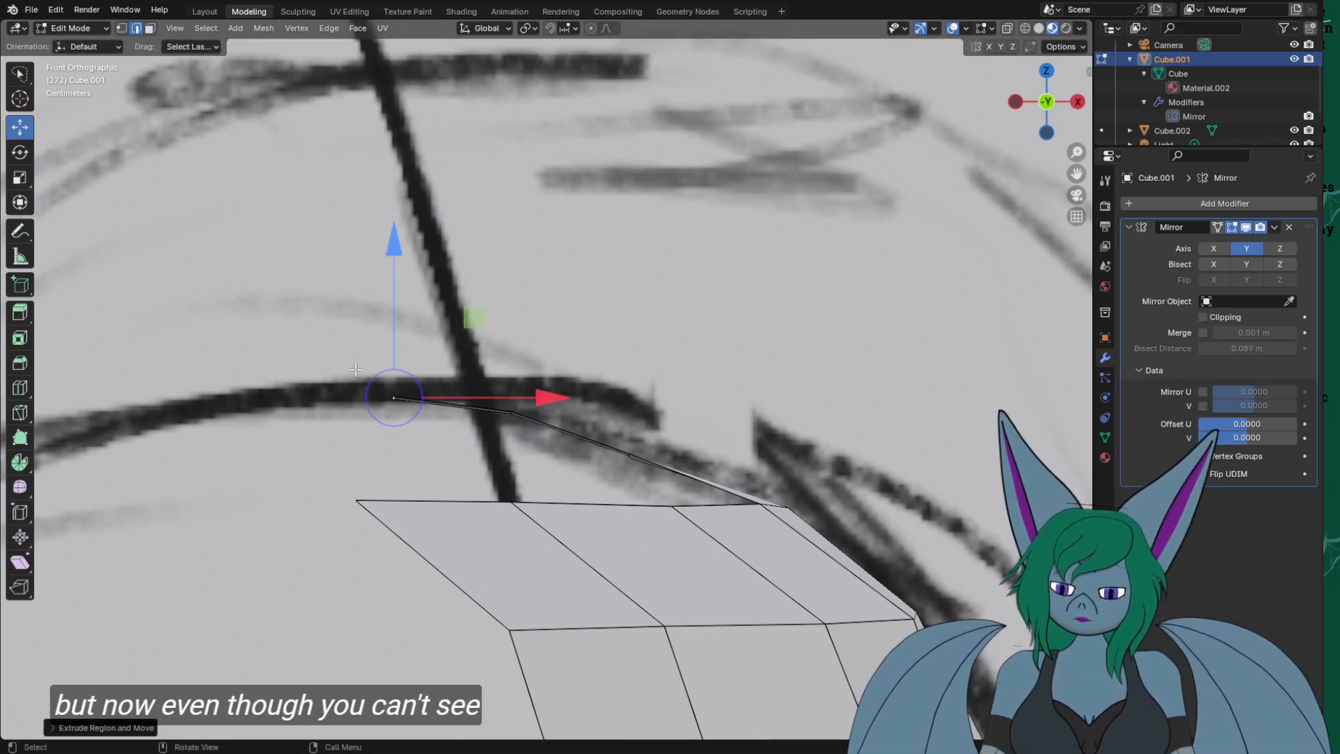
key(e)
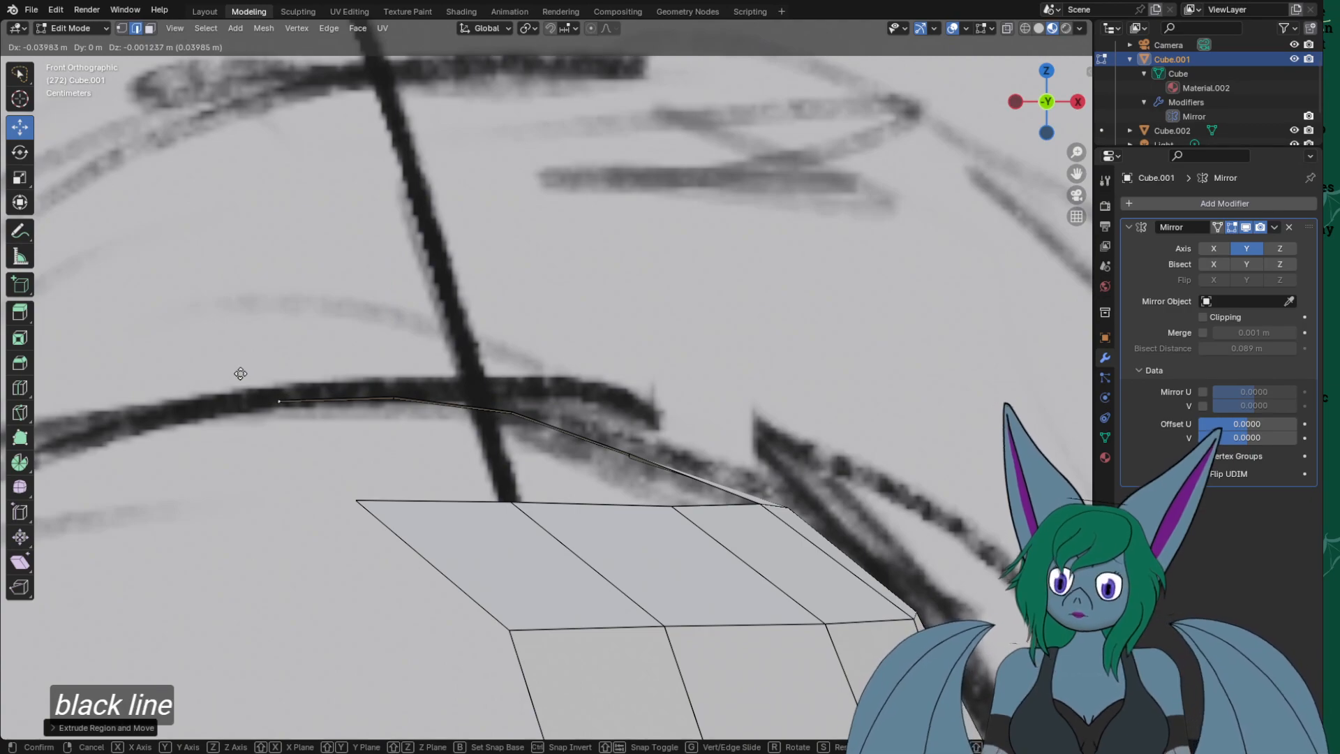
click(241, 374)
Try to scale down the end edge of the extruded crown strip.
middle_drag(240, 374, 428, 460)
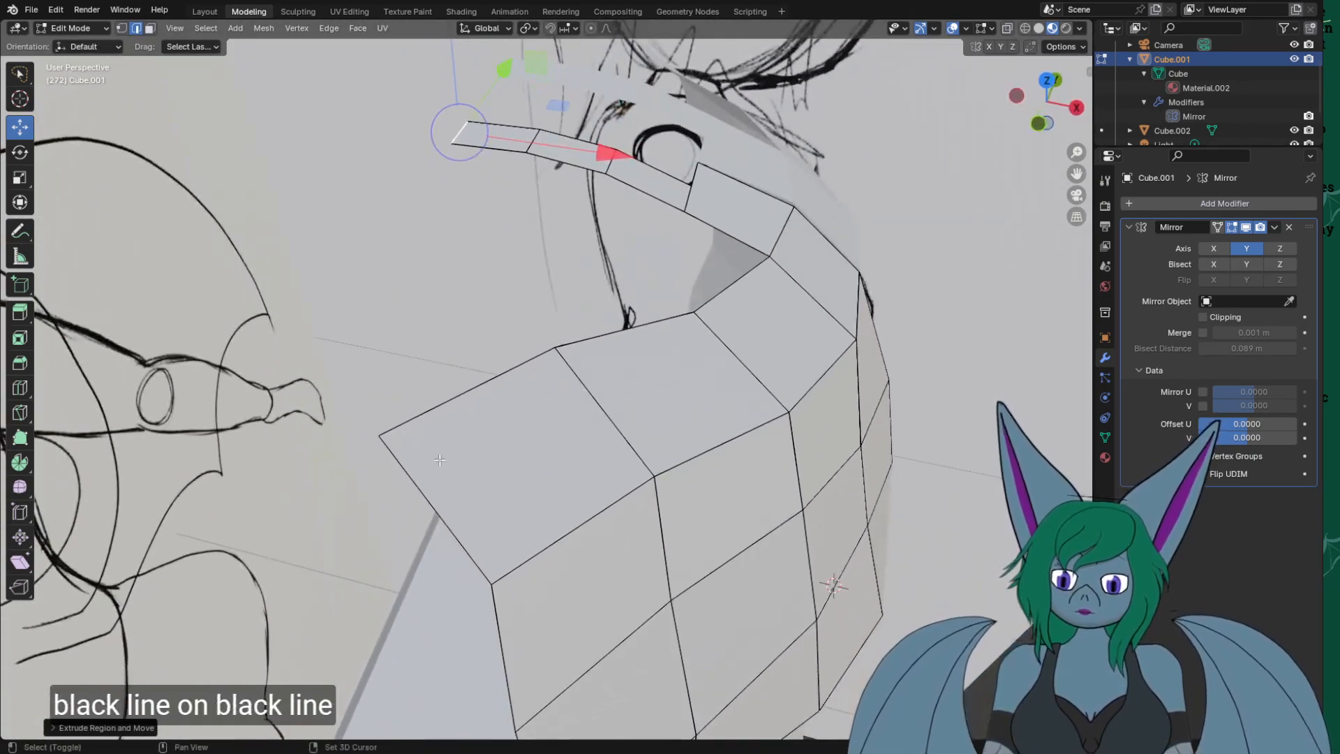
middle_drag(578, 379, 907, 601)
key(s)
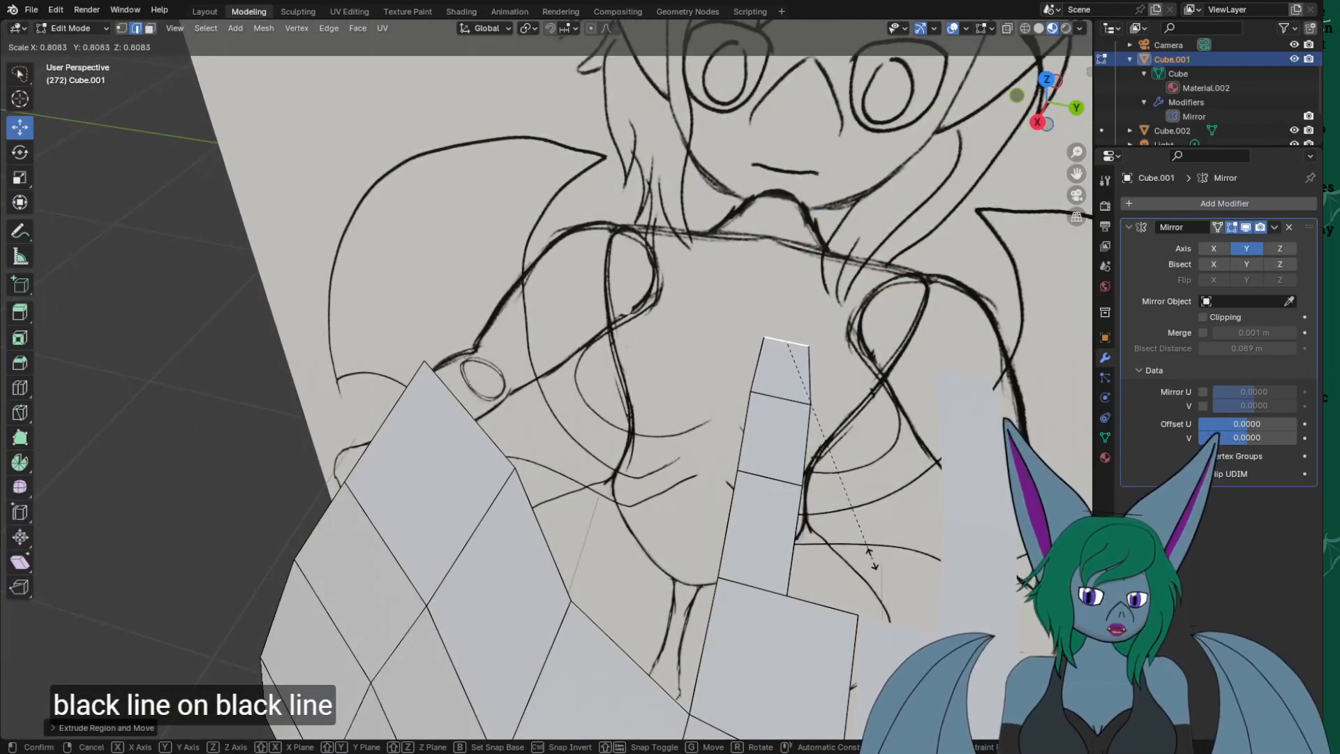
click(870, 557)
scroll(740, 501, up, 4)
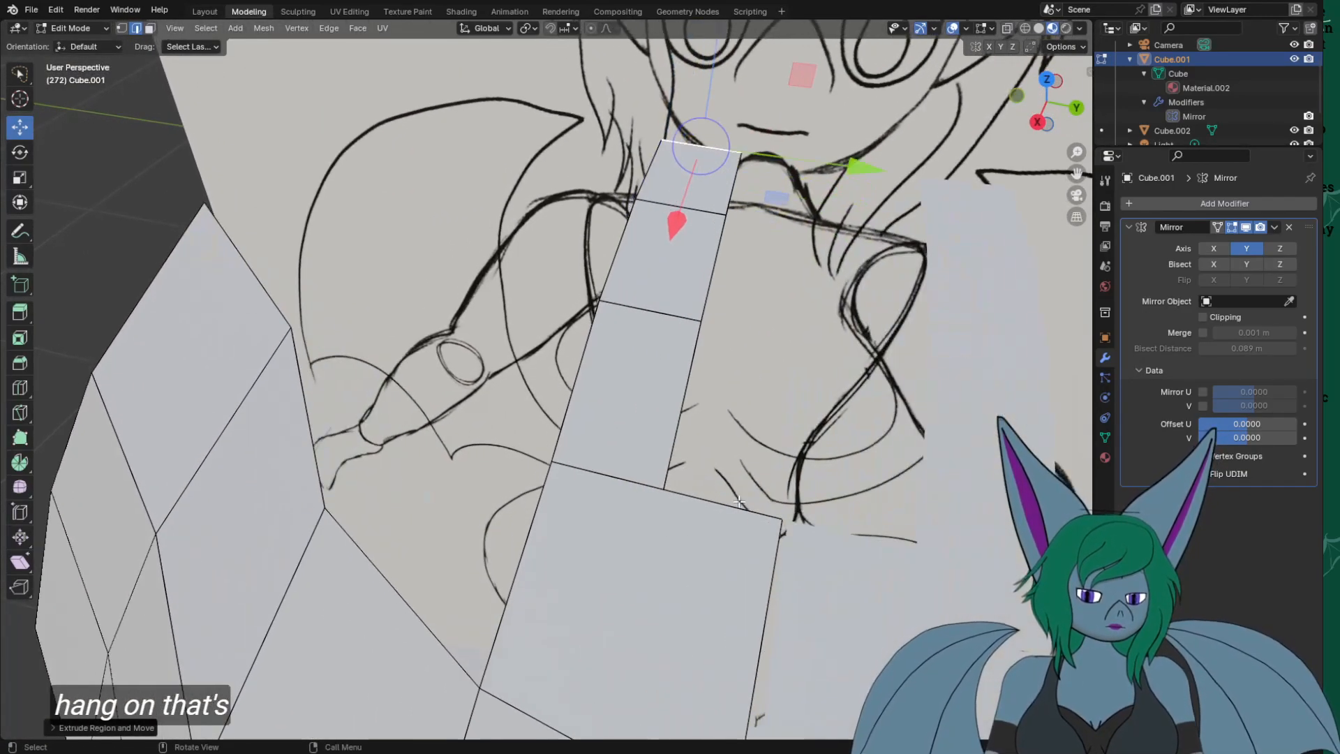
Undo the crown strip extrusions along with the earlier scaling and moves of the subdivided crown edge.
key(ctrl+z)
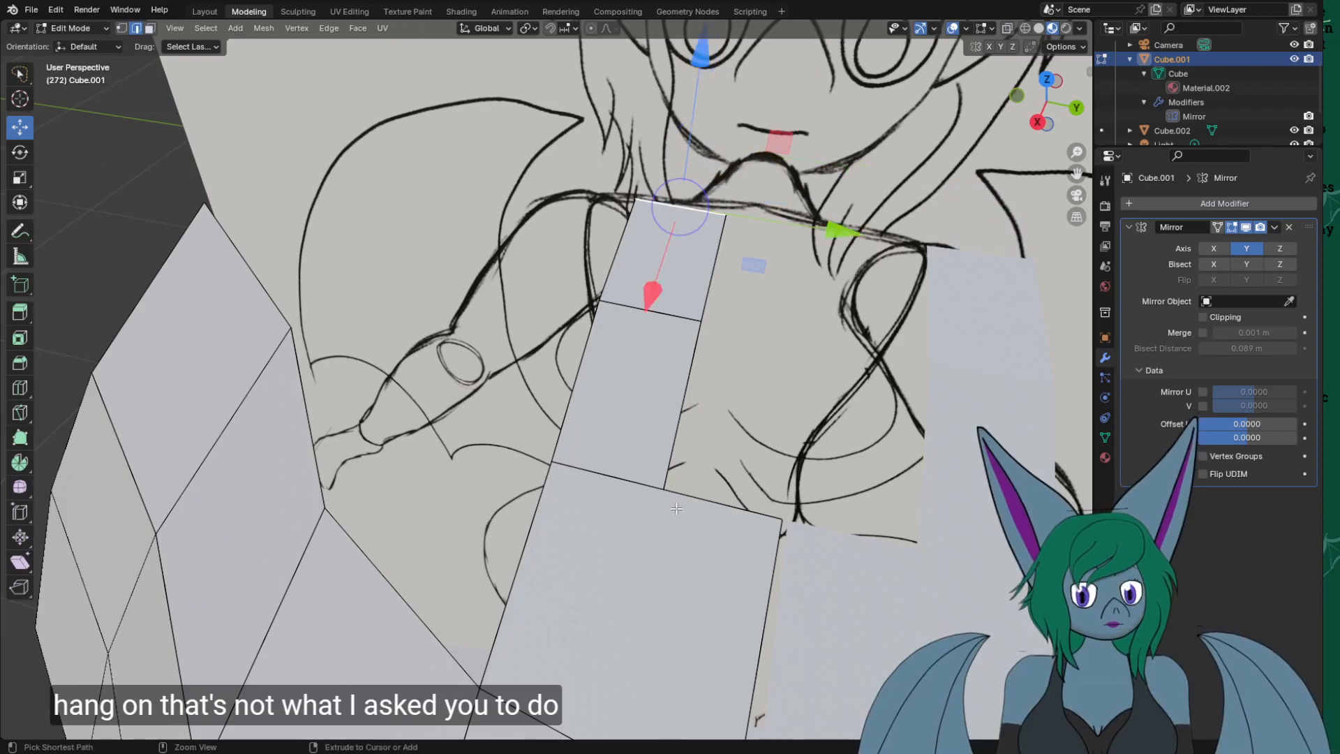
key(ctrl+z)
key(ctrl+z)
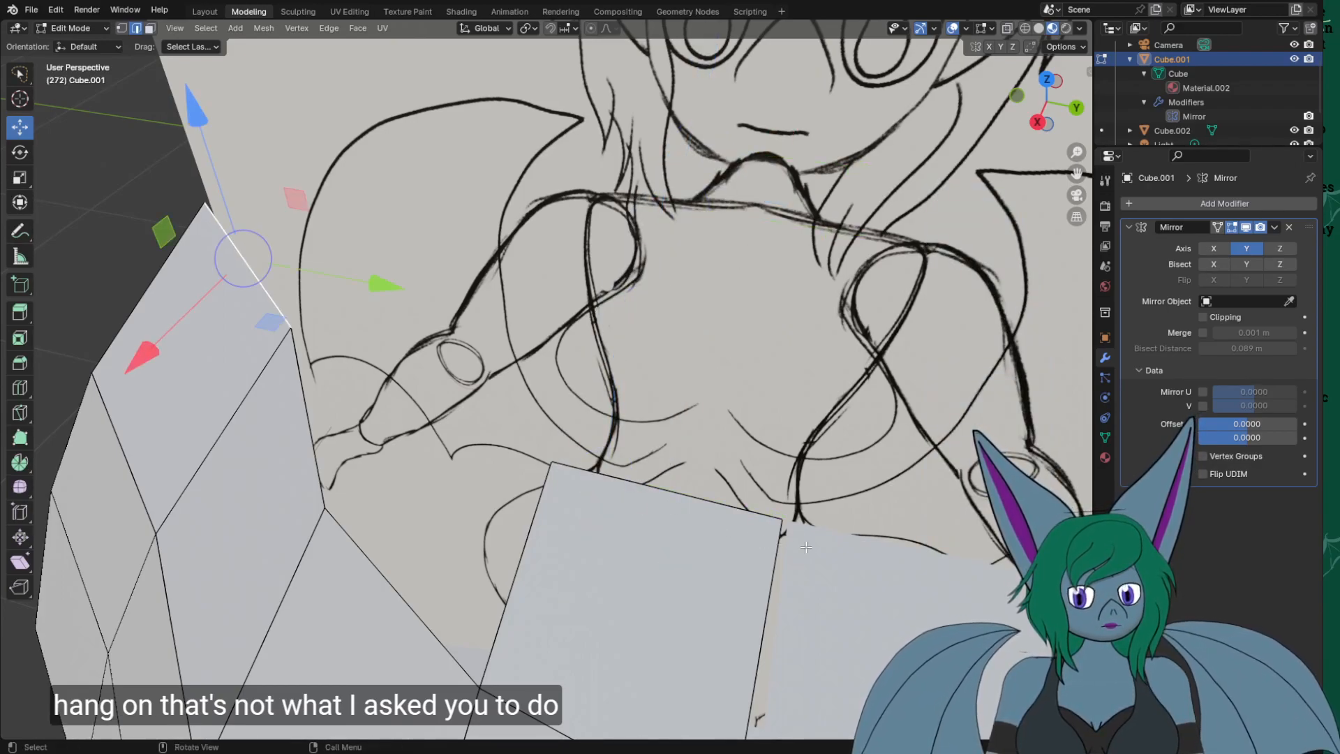
key(ctrl+shift+z)
key(ctrl+shift+z)
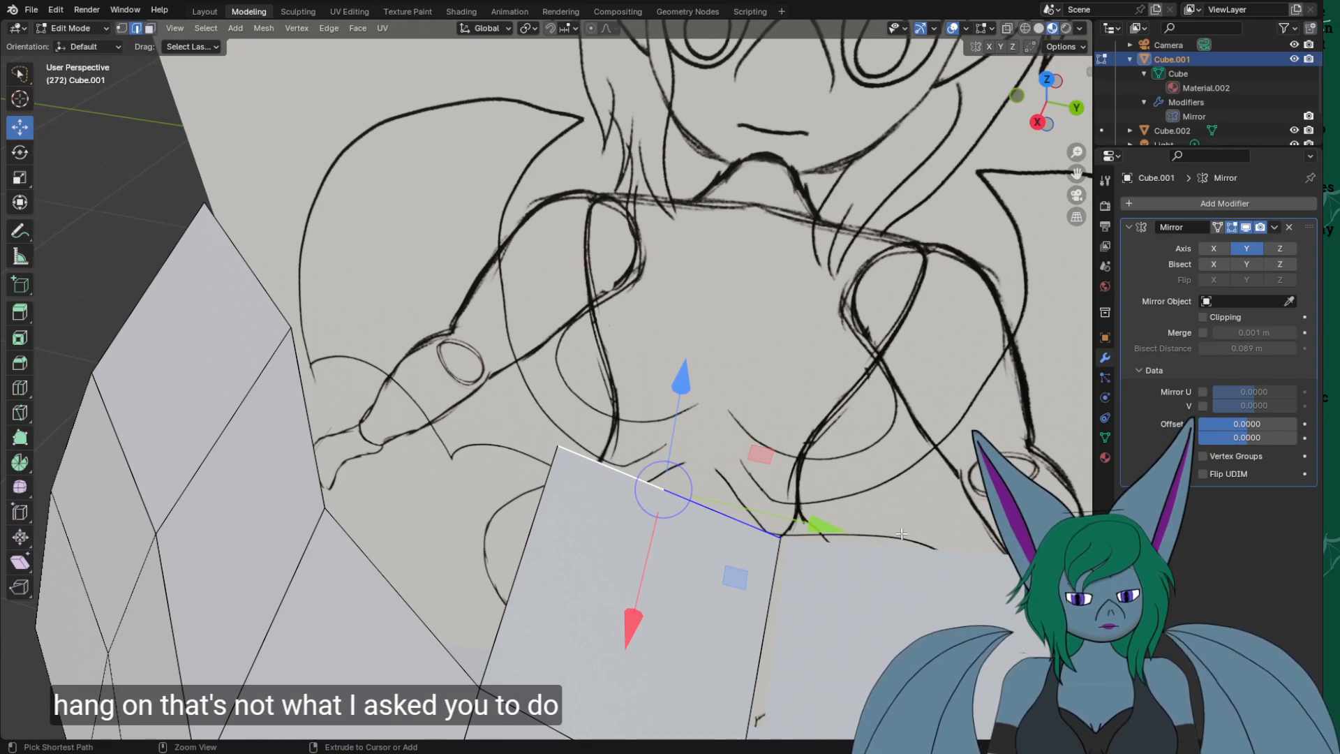
key(ctrl+shift+z)
key(ctrl+shift+z)
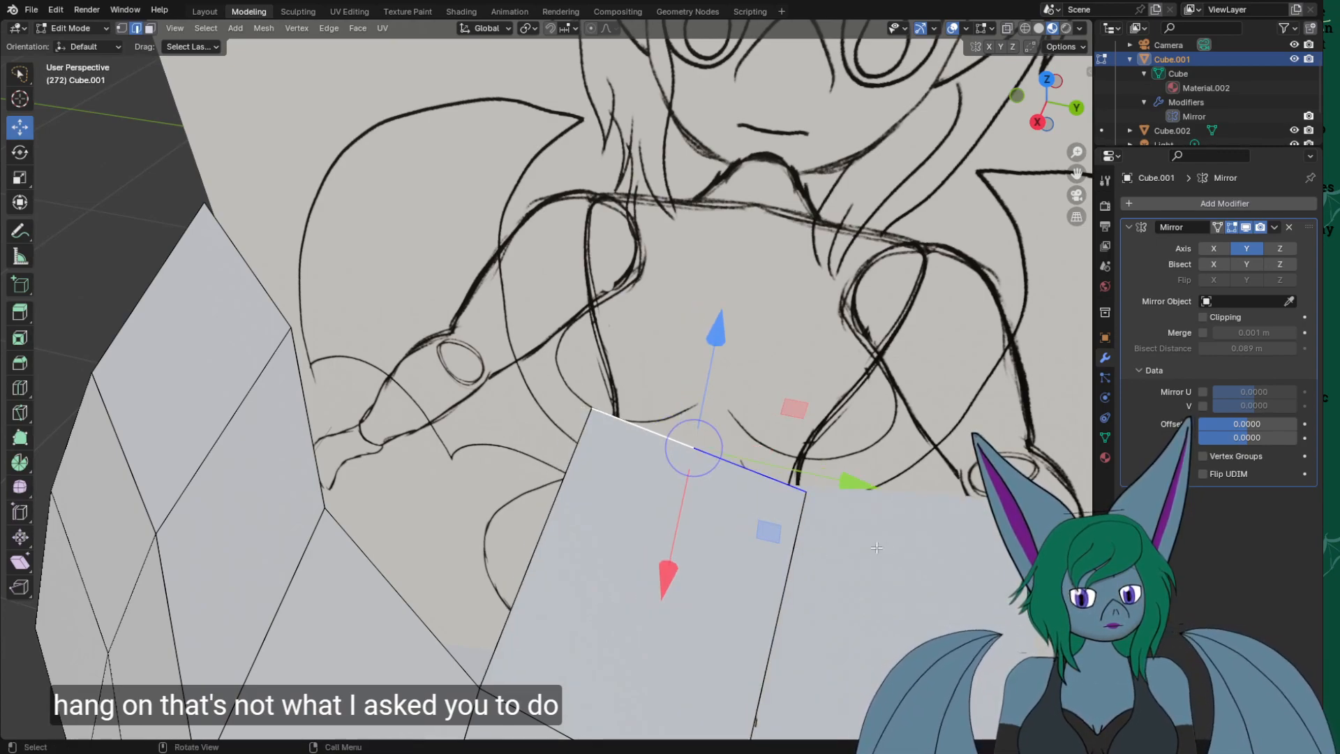
Scale the subdivided crown edge along the X axis to straighten it square to the mirror plane.
key(s)
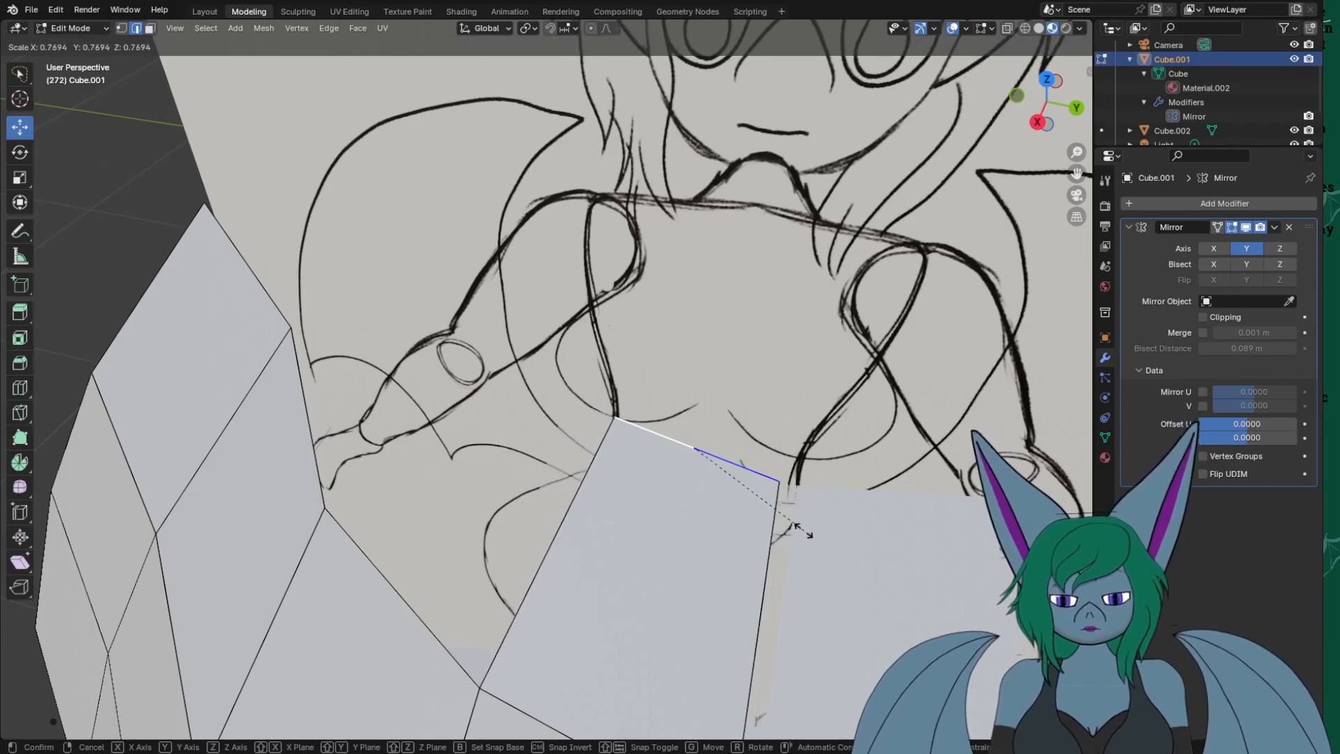
key(Escape)
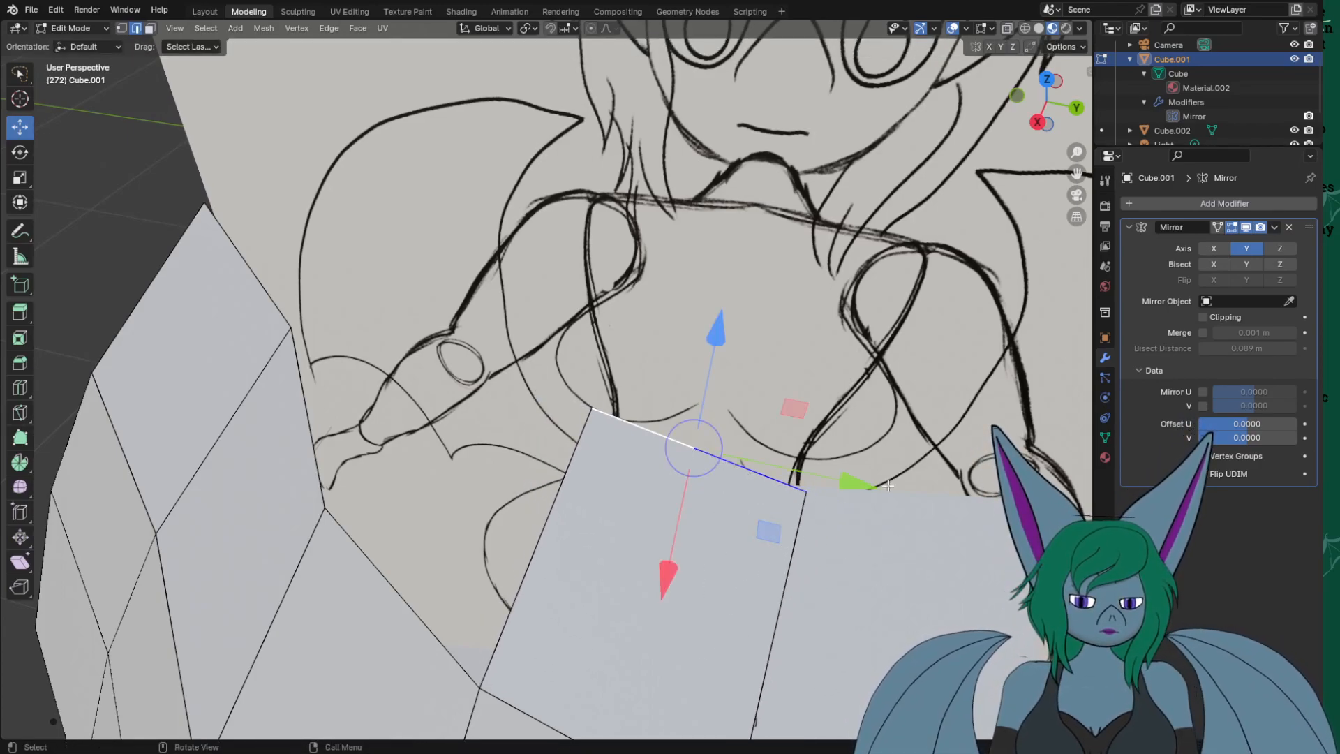
key(s)
key(x)
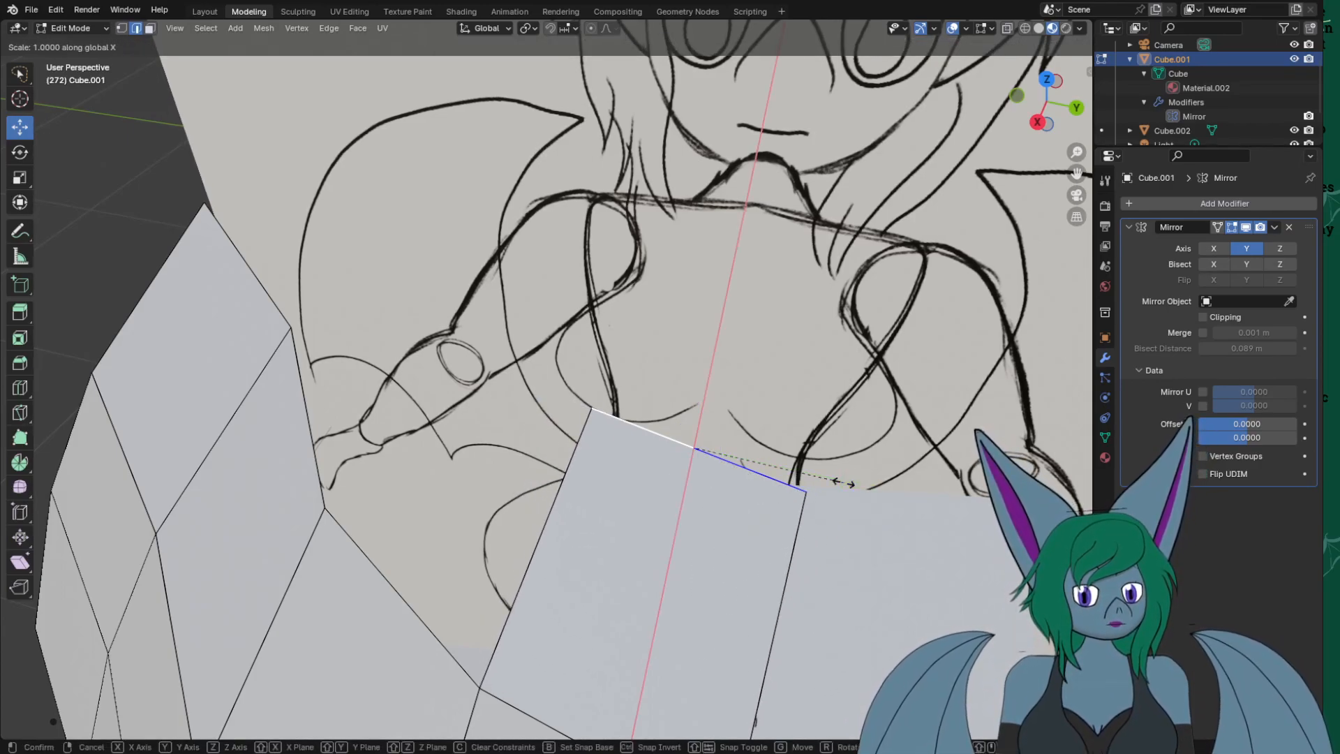
click(843, 480)
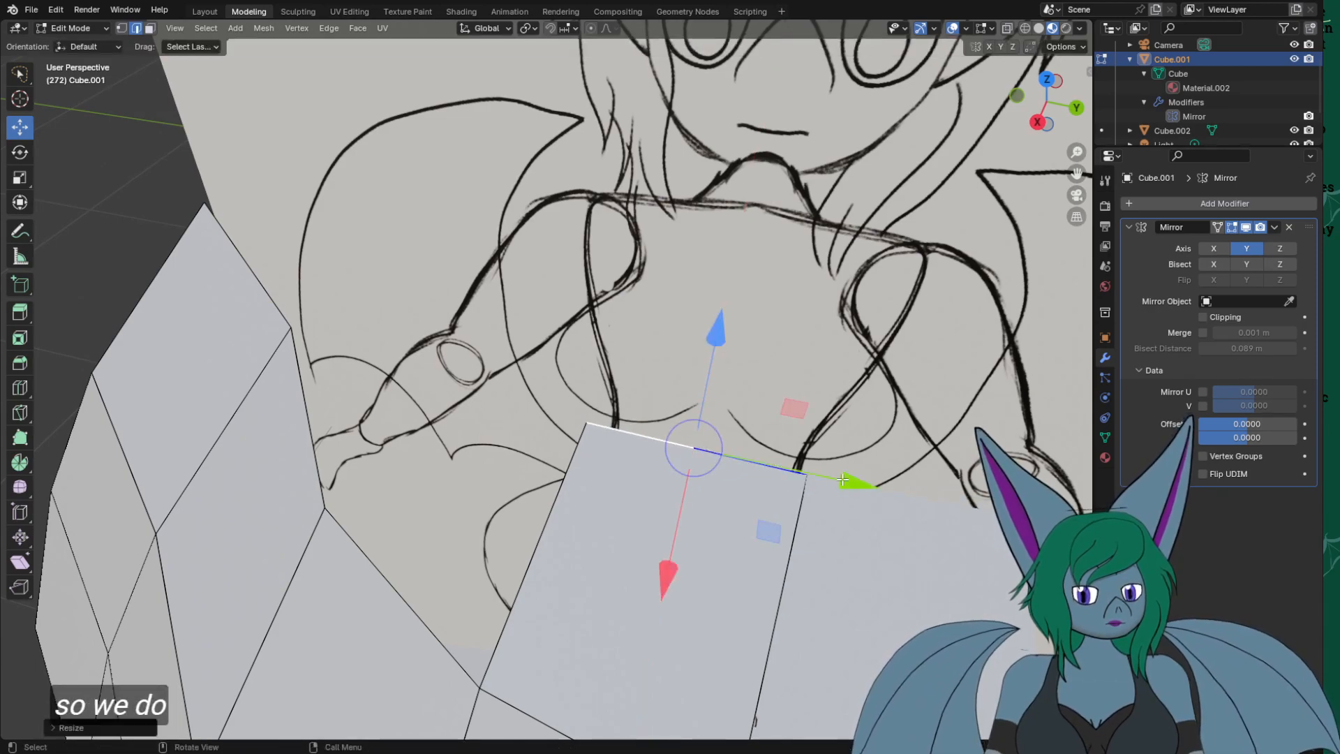
Try to move the subdivided crown edge along Y and delete its outer half.
drag(843, 480, 812, 481)
drag(646, 441, 702, 454)
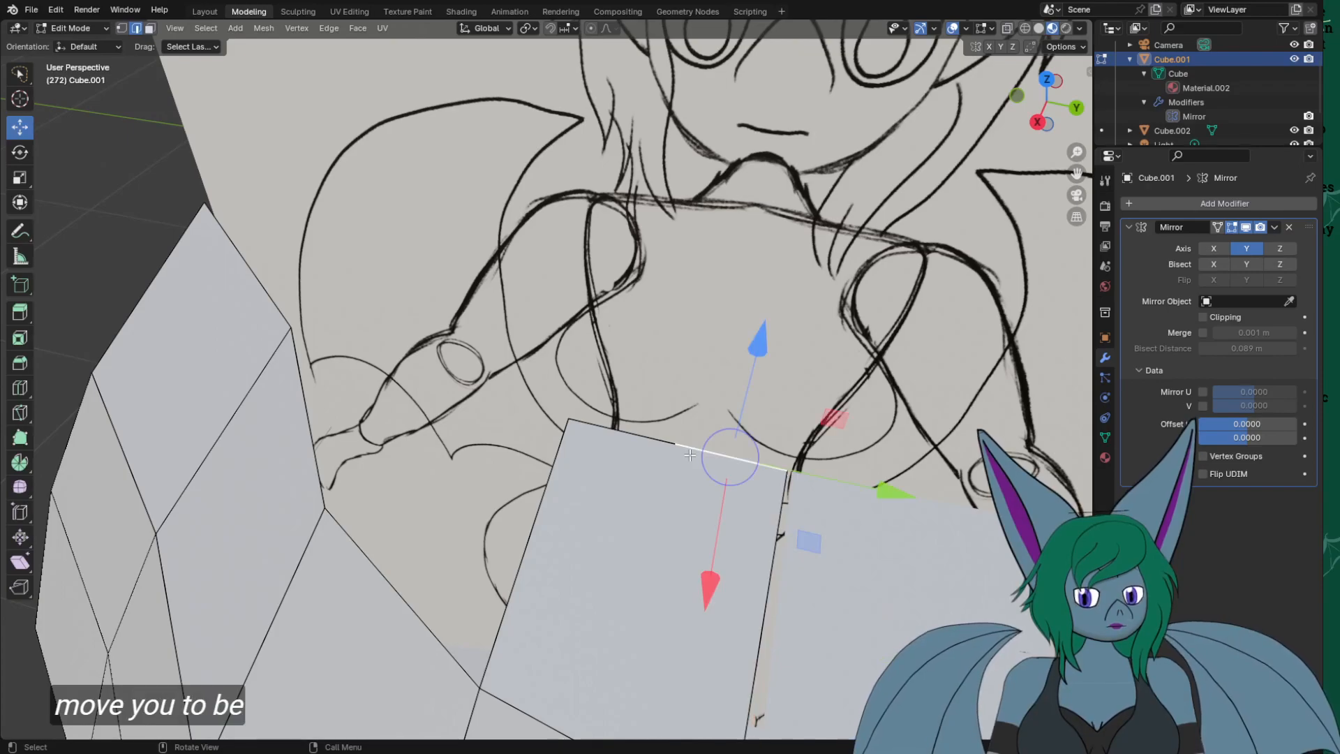
click(652, 450)
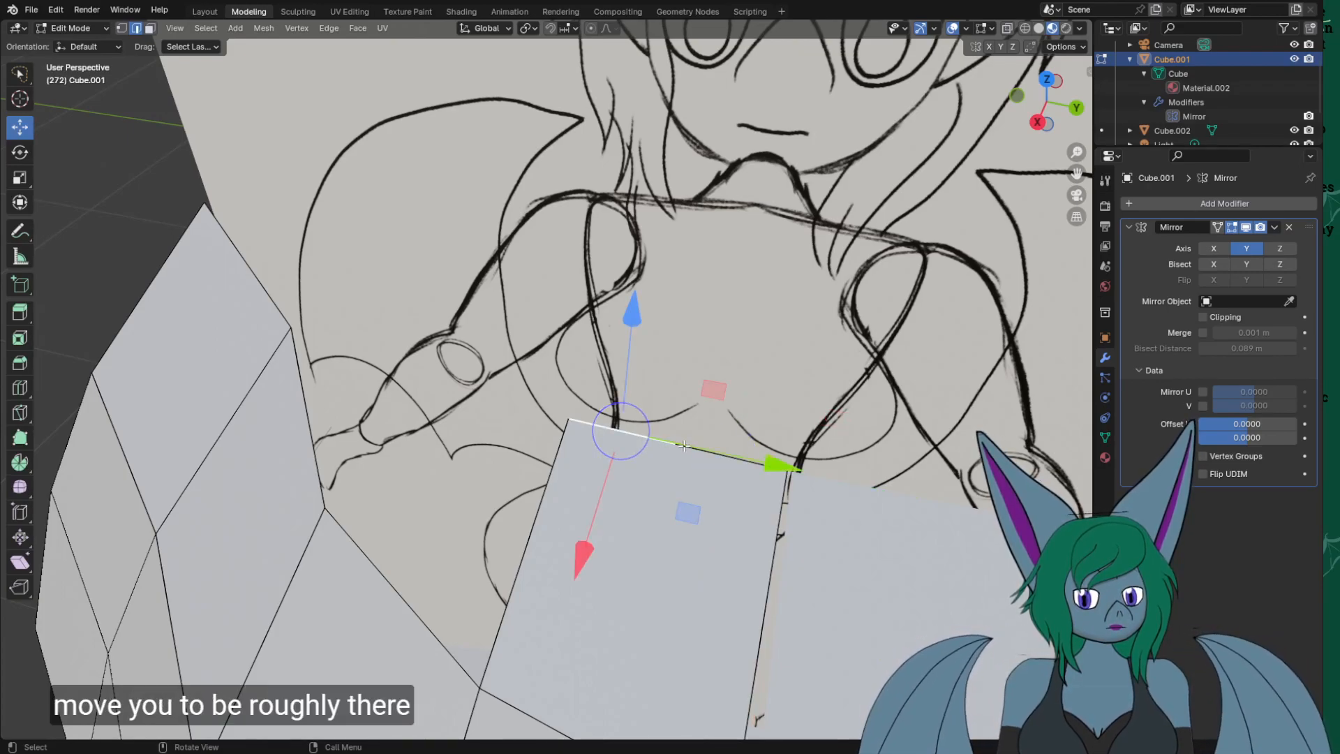
key(x)
click(677, 456)
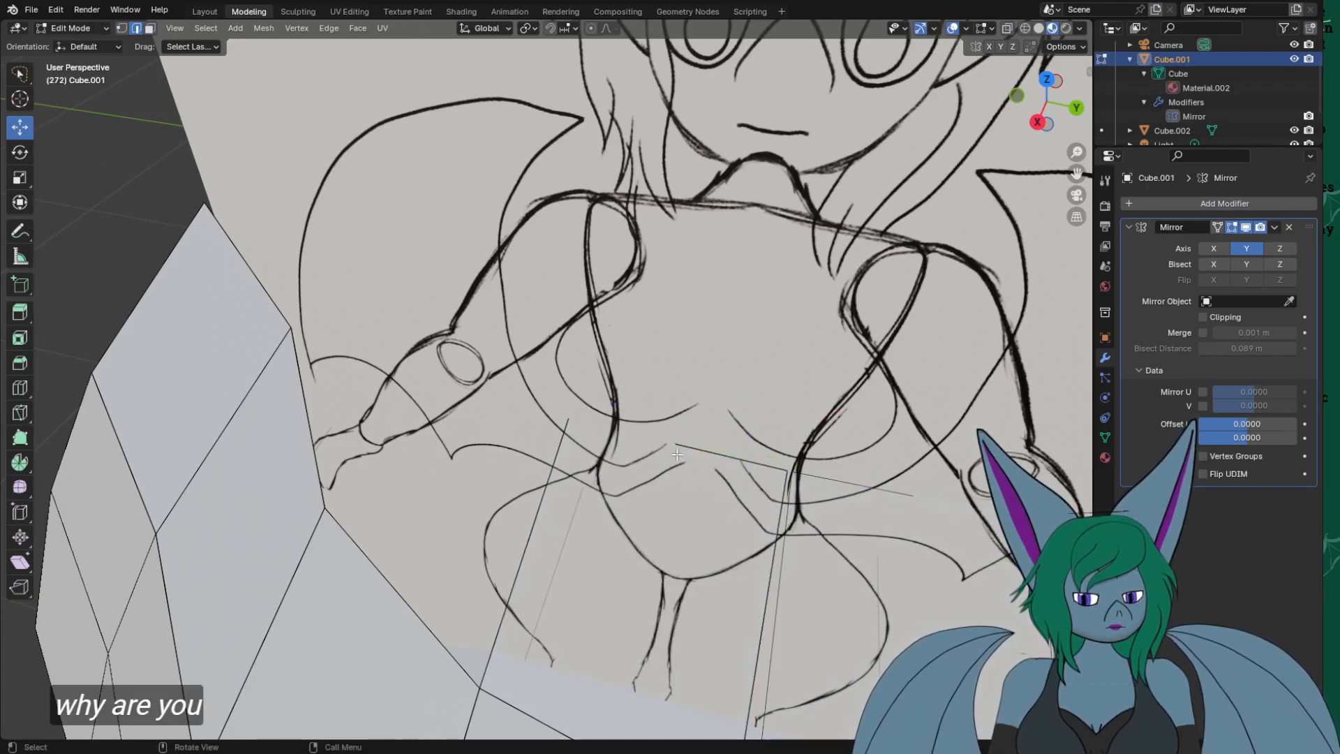
click(726, 454)
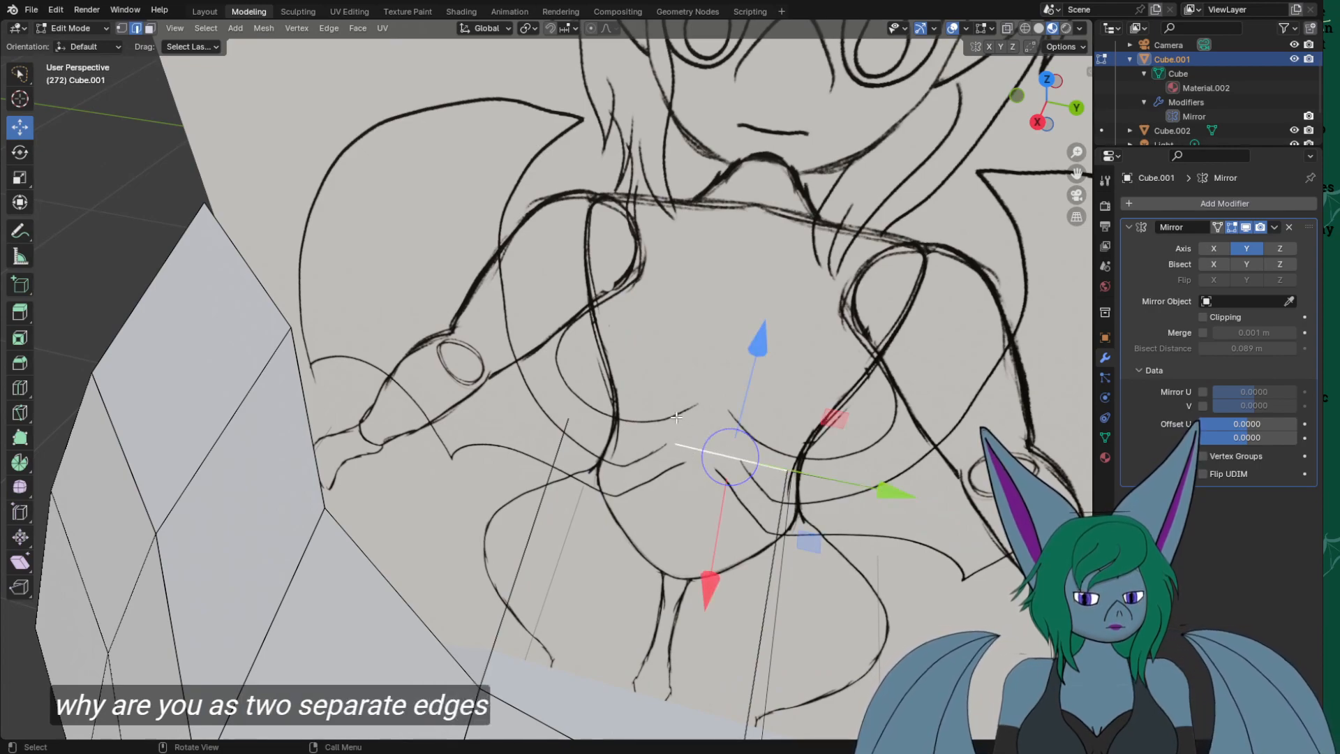
Undo the half-edge deletion, the move along Y, the X scaling and the subdivision of the crown edge.
key(ctrl+z)
key(ctrl+z)
key(ctrl+z)
key(ctrl+z)
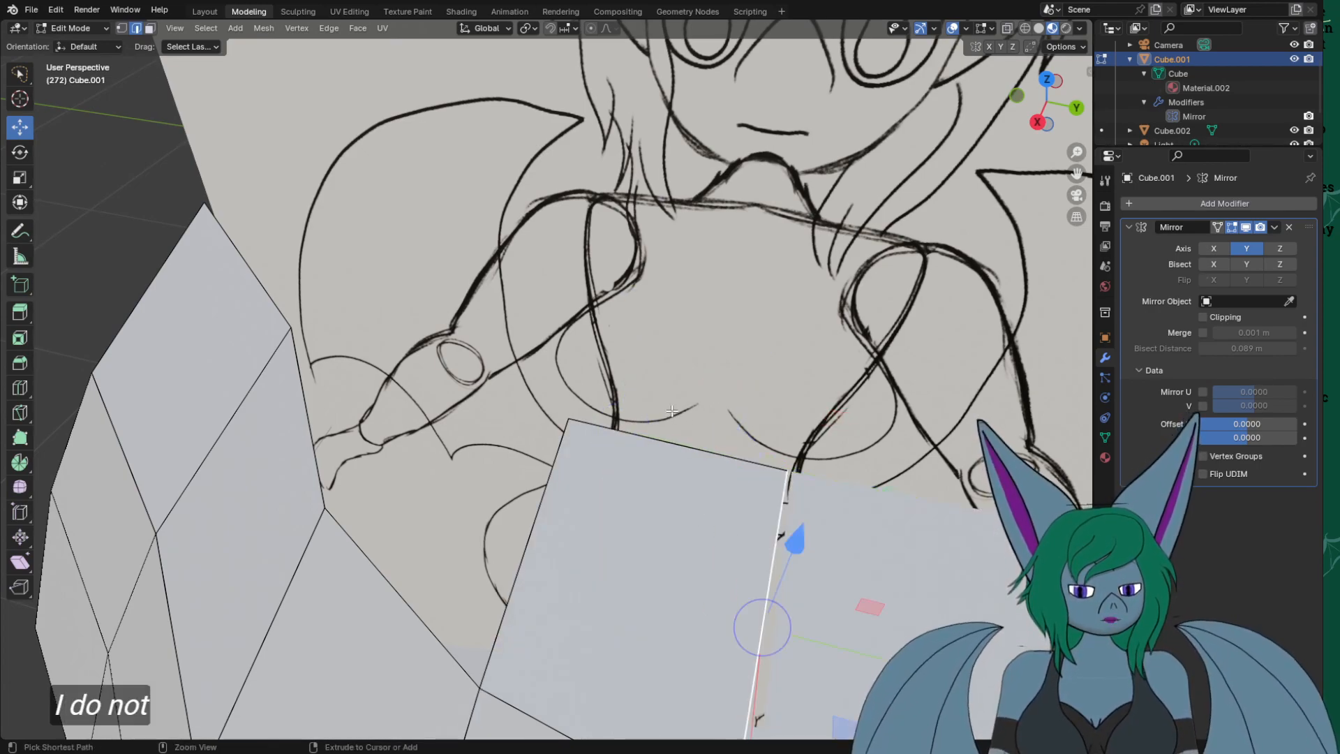
key(ctrl+z)
key(ctrl+z)
key(ctrl+z)
key(ctrl+z)
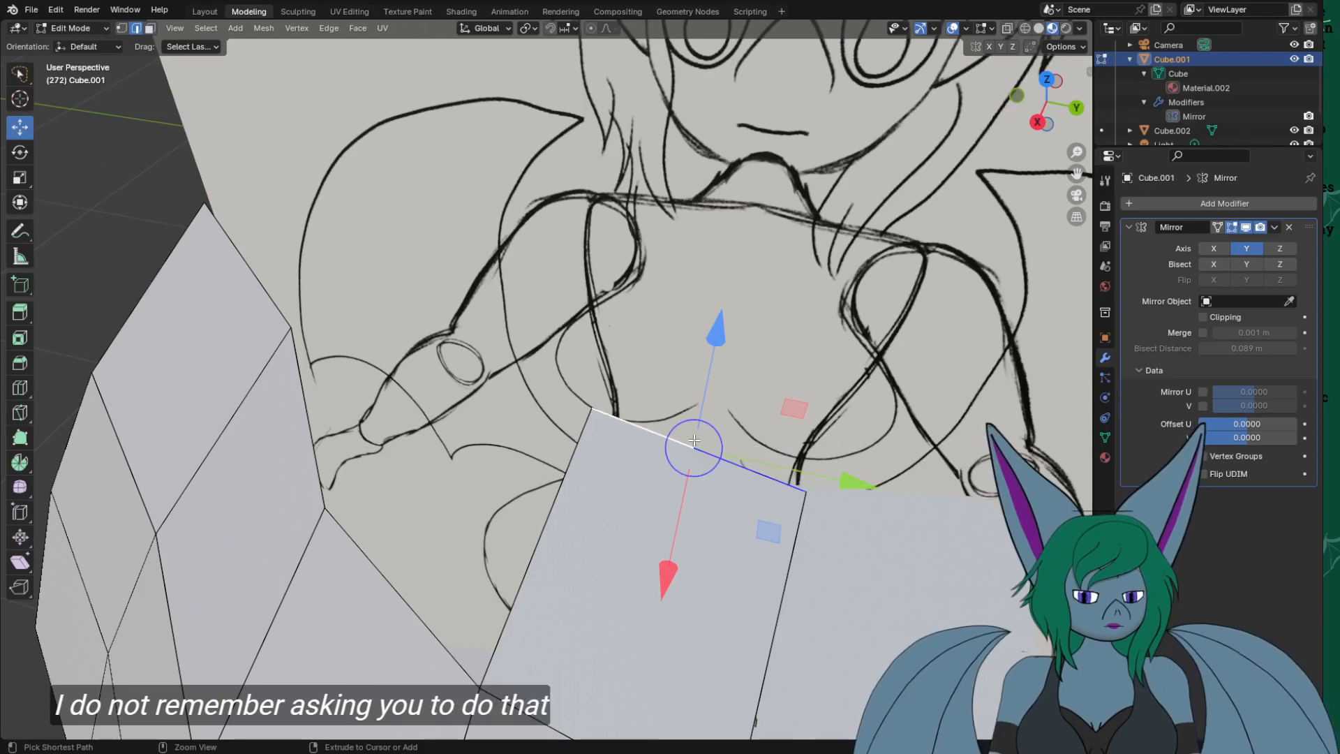
key(ctrl+z)
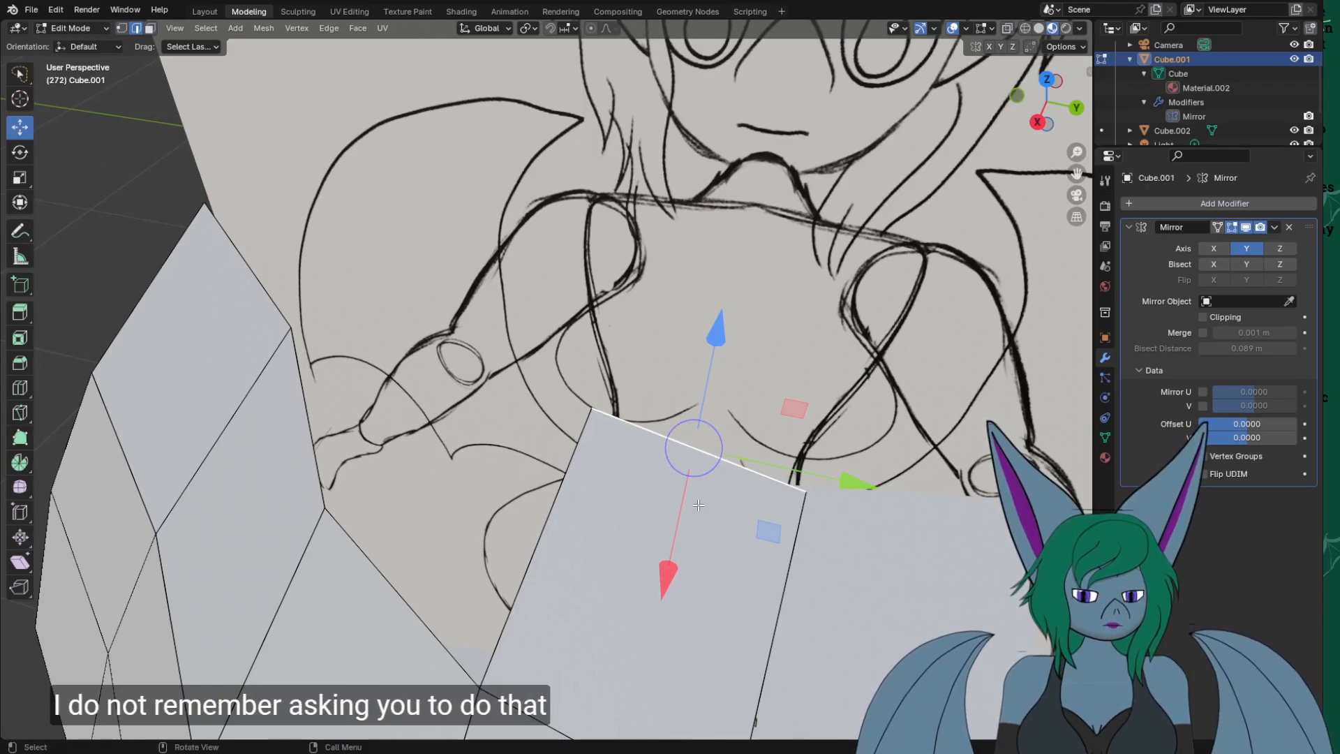
Move the whole crown edge along Y to the mirror plane and scale it along X to straighten it.
drag(867, 486, 831, 473)
key(s)
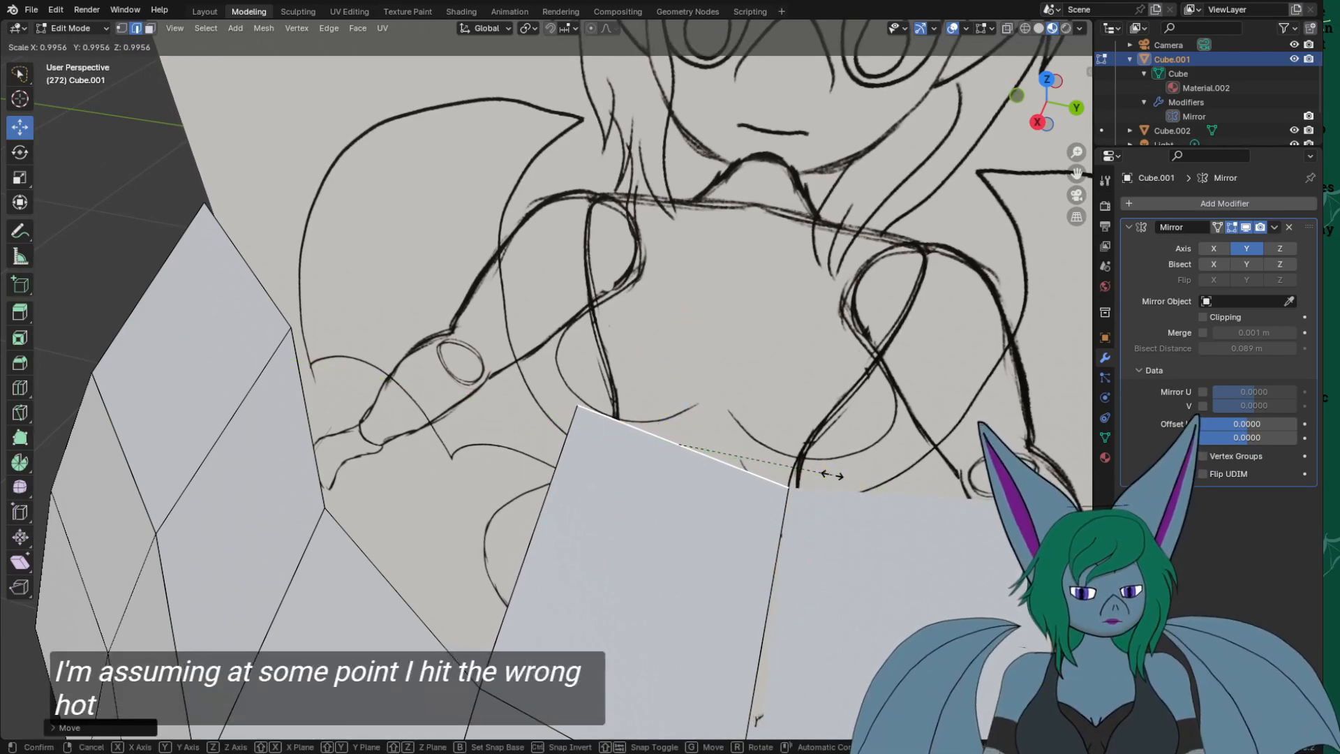
key(x)
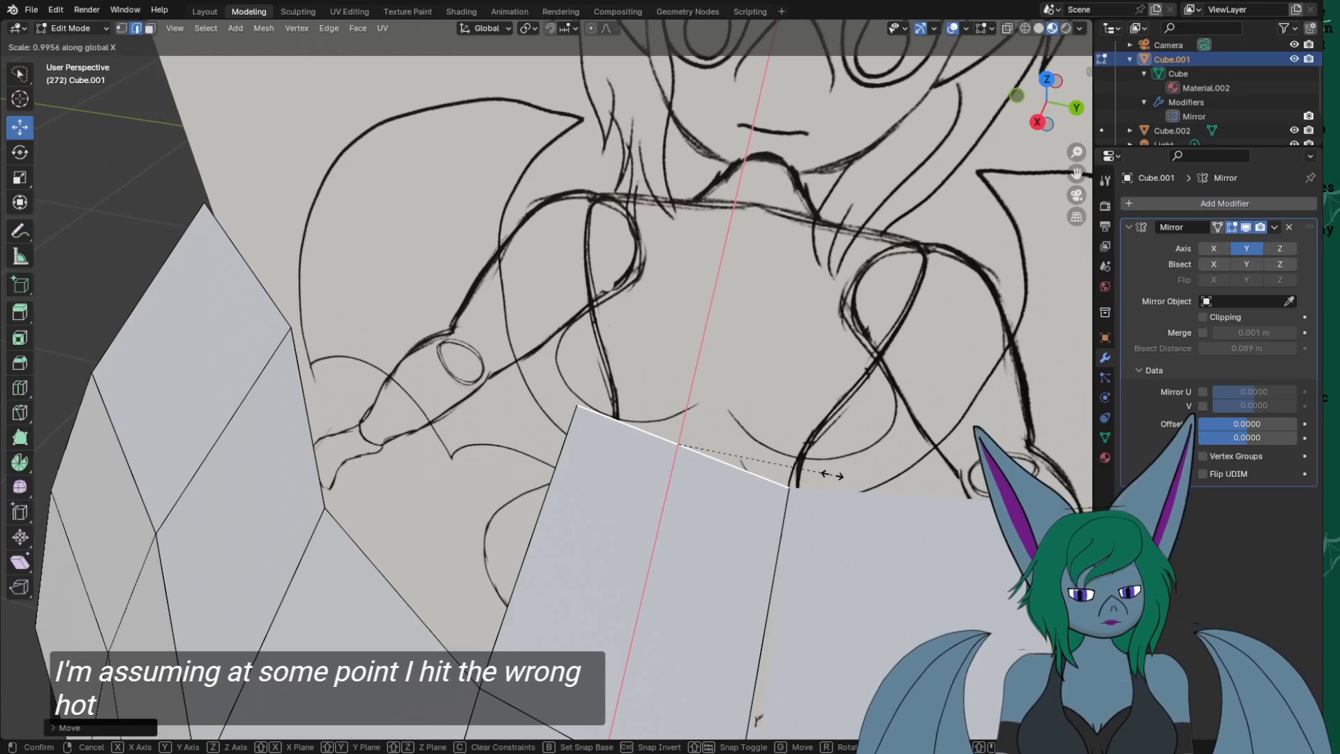
click(831, 475)
Extrude the straightened crown edge backward three times across the top of the skull outline in the front view.
middle_drag(579, 480, 847, 515)
key(KP_1)
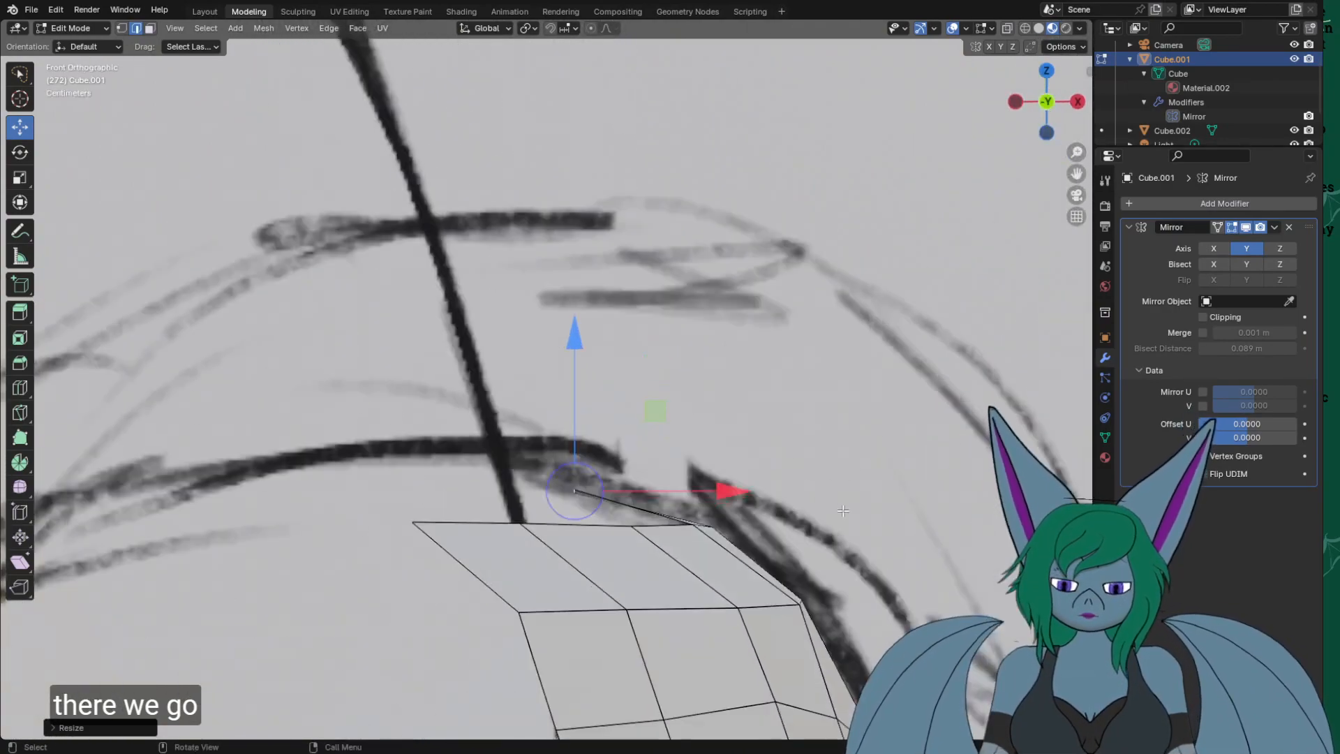
key(KP_3)
key(KP_1)
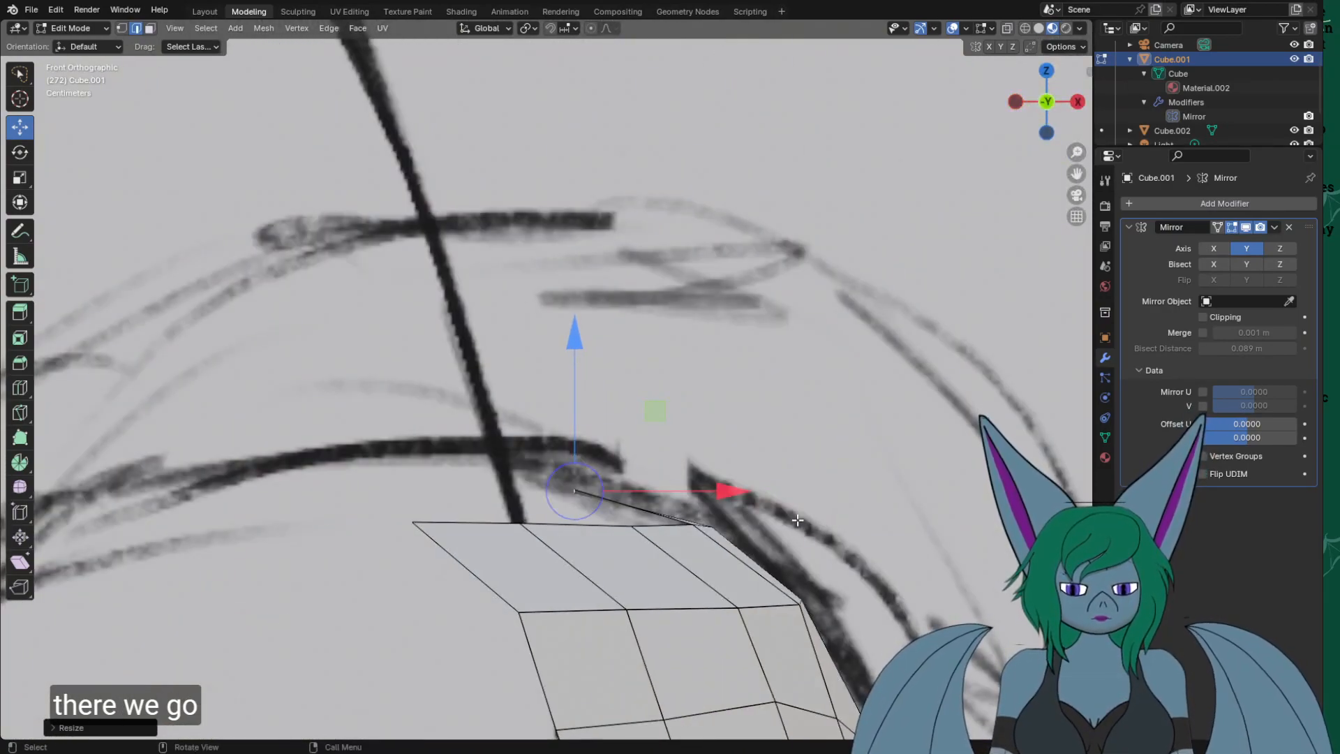
scroll(785, 513, down, 1)
scroll(785, 512, down, 2)
shift+middle_drag(785, 512, 995, 451)
key(g)
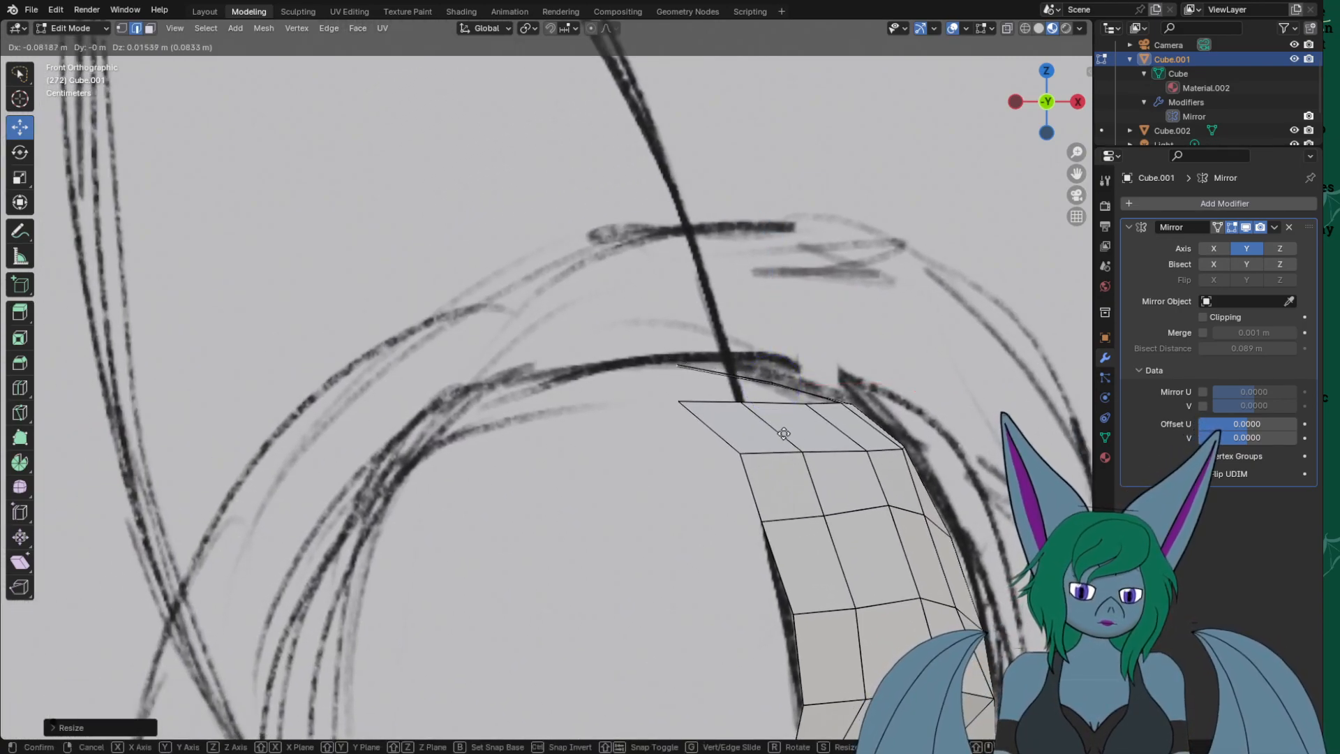
click(798, 437)
key(e)
click(698, 436)
key(e)
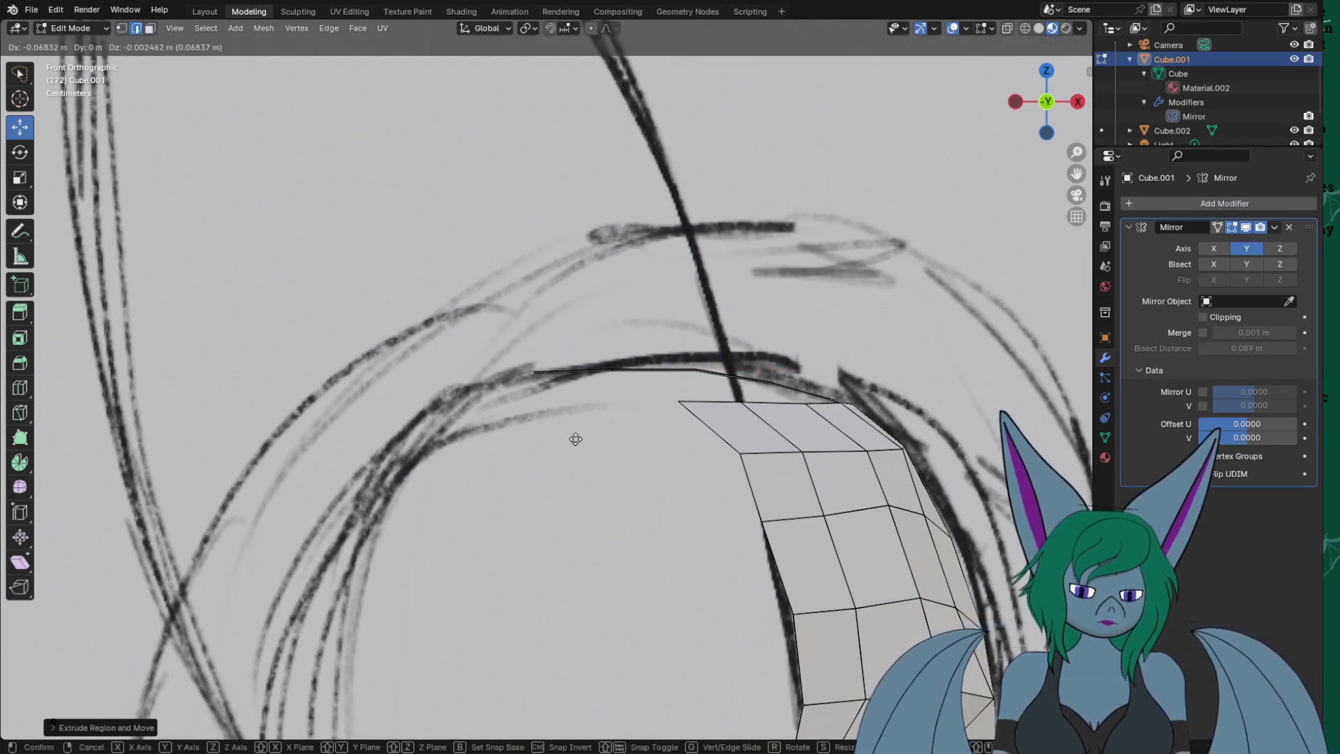
click(571, 456)
Extrude the strip's end edge five more times, curving it down the back of the skull outline.
key(e)
click(442, 505)
key(e)
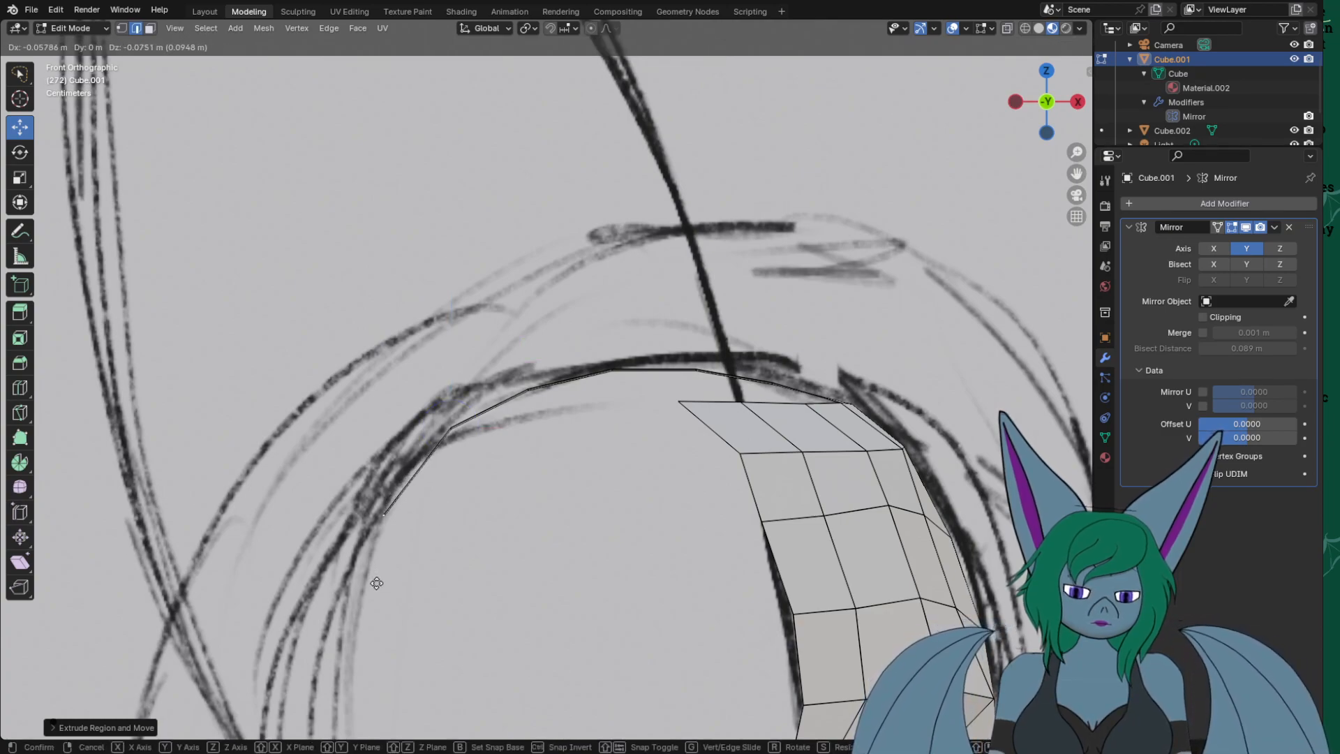
click(388, 562)
key(e)
click(347, 692)
shift+middle_drag(347, 692, 547, 354)
key(e)
click(606, 372)
key(e)
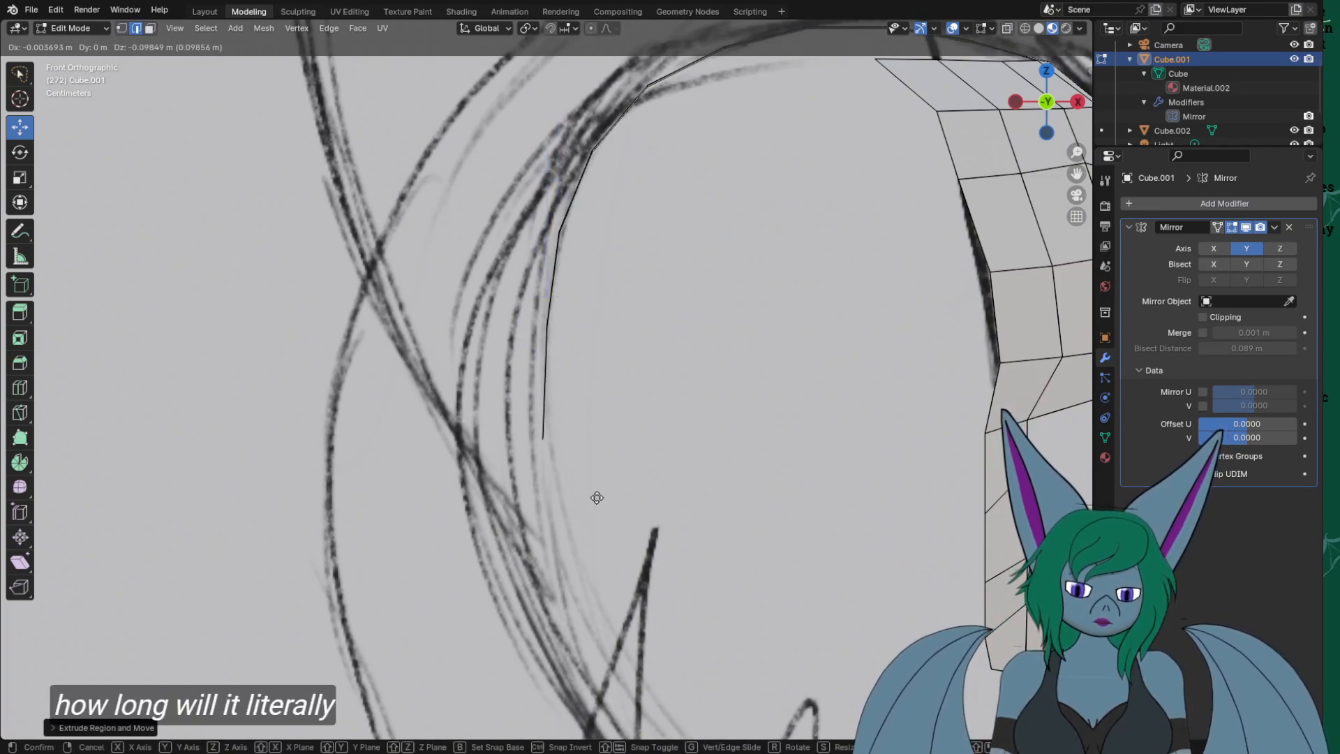
click(595, 459)
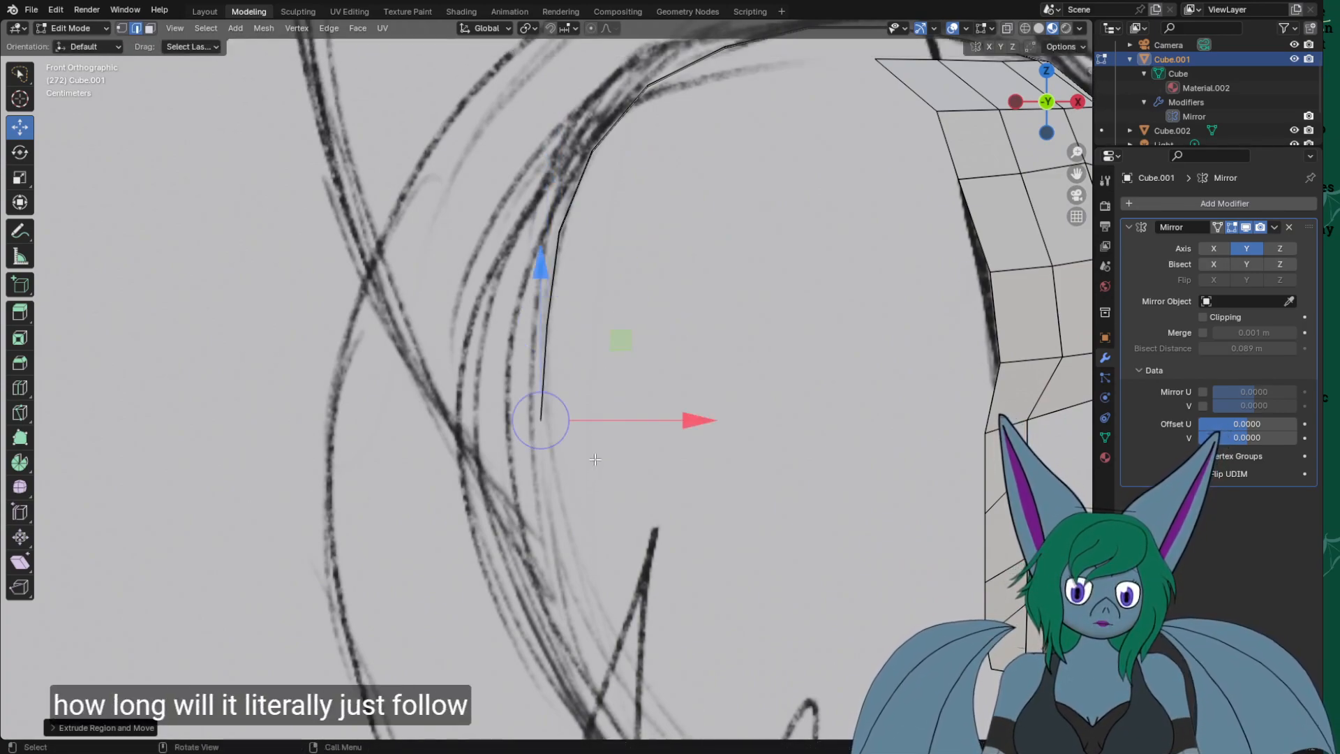
Move the strip's end edge backward along X to the outer skull line and extrude it once downward.
shift+middle_drag(751, 548, 684, 556)
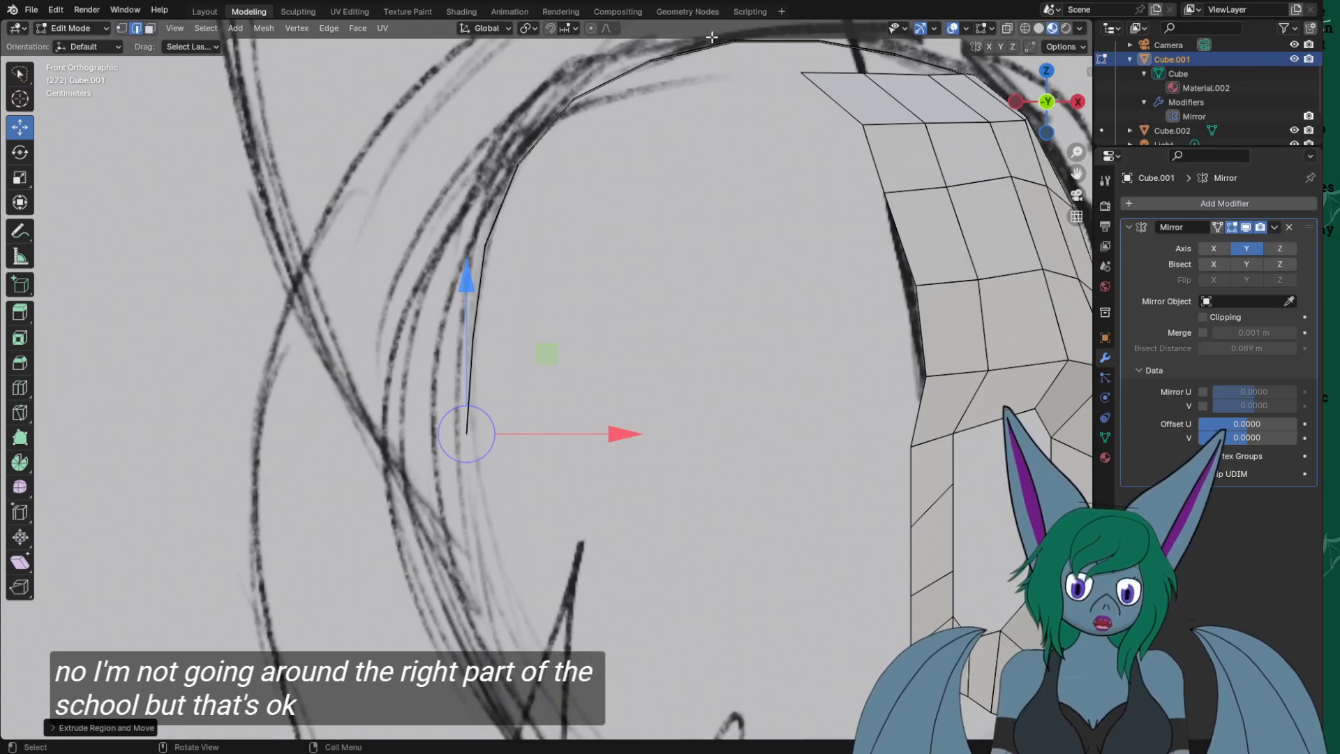
drag(625, 434, 589, 437)
key(e)
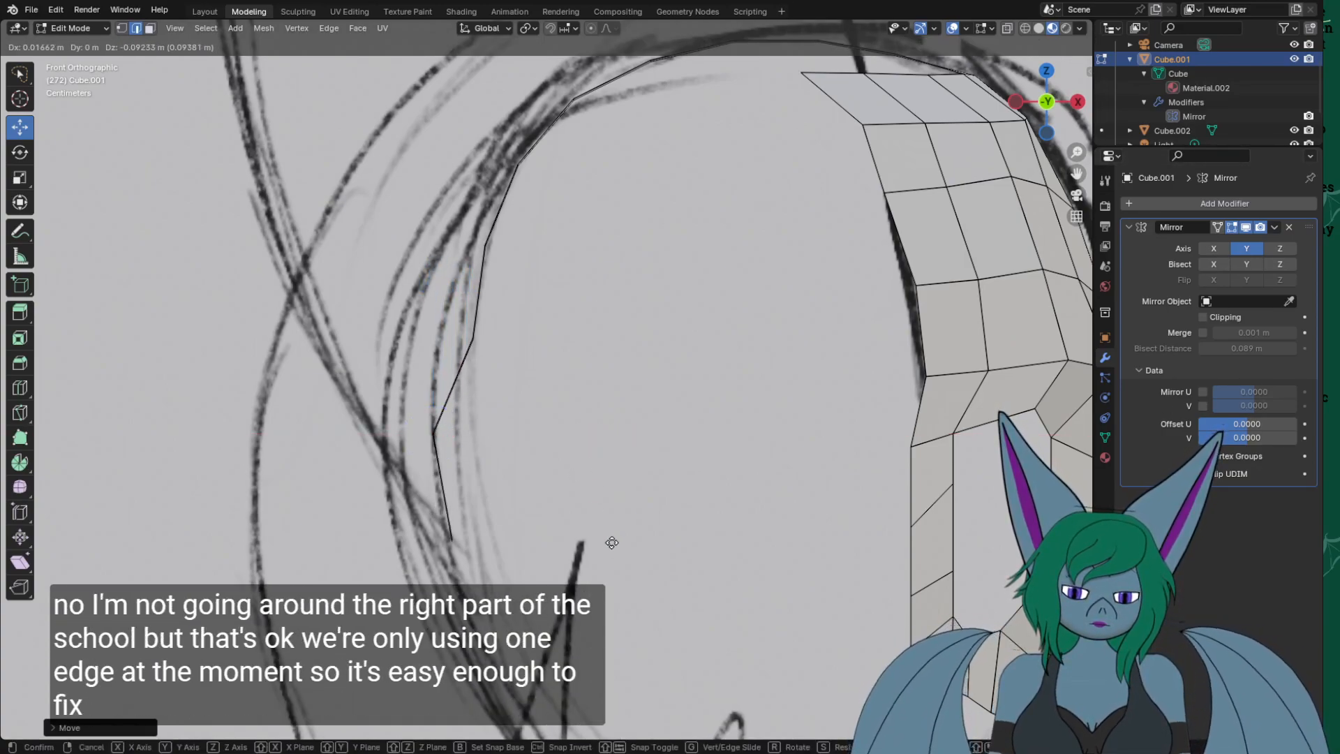
click(607, 543)
Extrude the strip's end edge four more times along the lower back of the skull to the neck.
shift+middle_drag(672, 608, 584, 345)
key(e)
click(611, 452)
key(e)
click(730, 617)
key(e)
click(798, 689)
key(e)
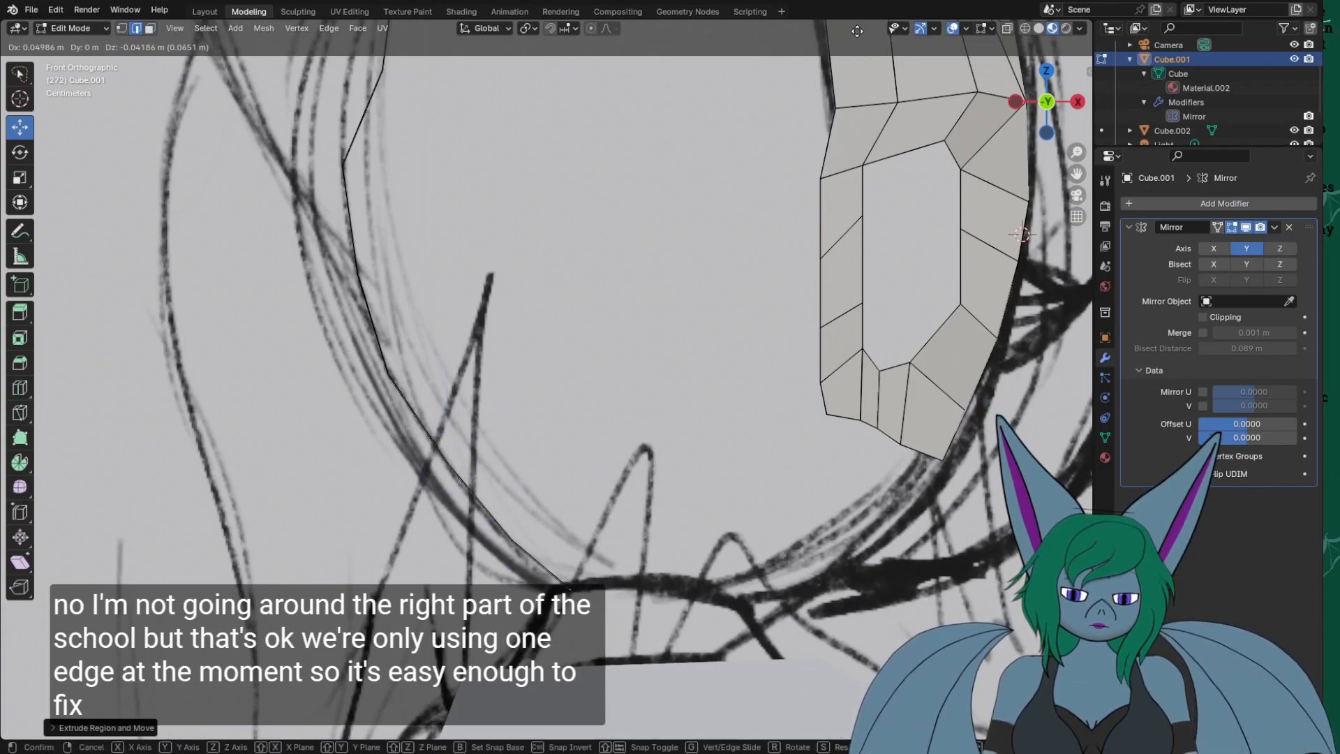
click(860, 31)
Move two neighbouring cross edges of the strip at the back of the head backward along X.
scroll(551, 126, down, 2)
shift+middle_drag(552, 126, 686, 329)
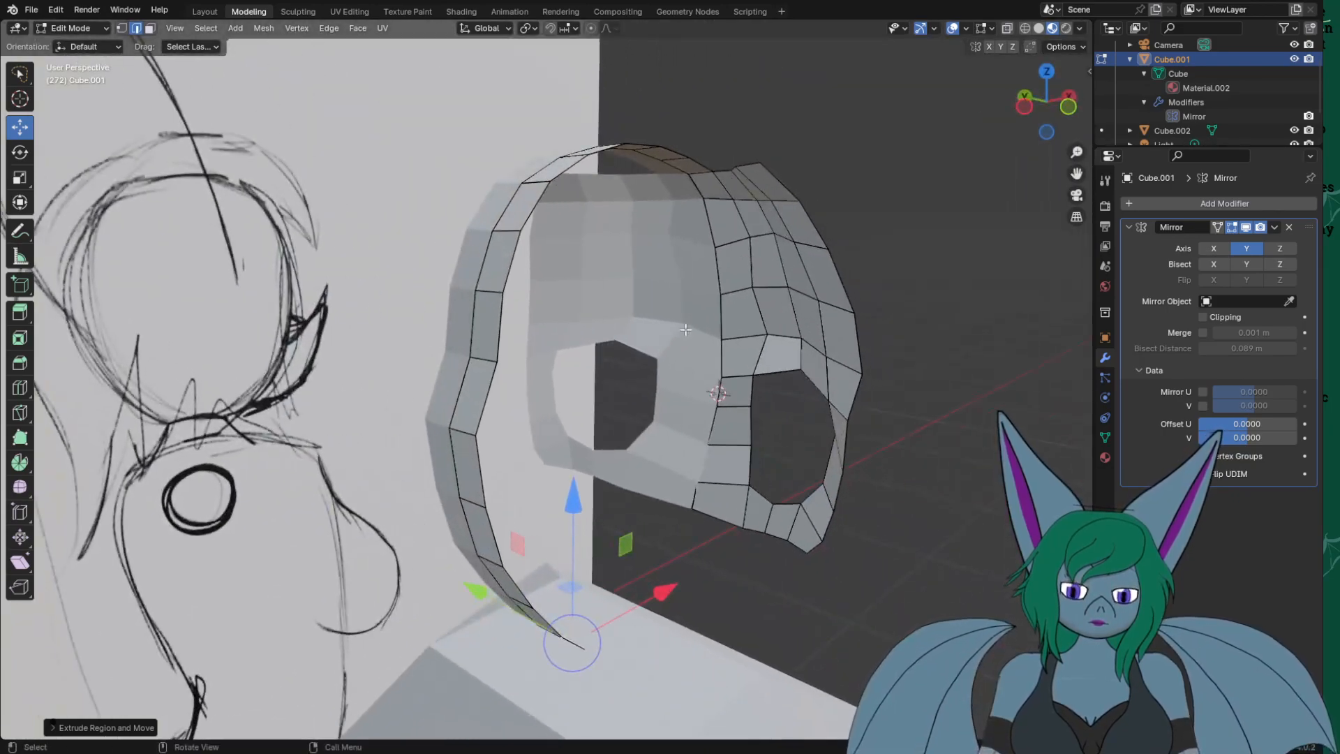
click(488, 363)
shift+click(493, 294)
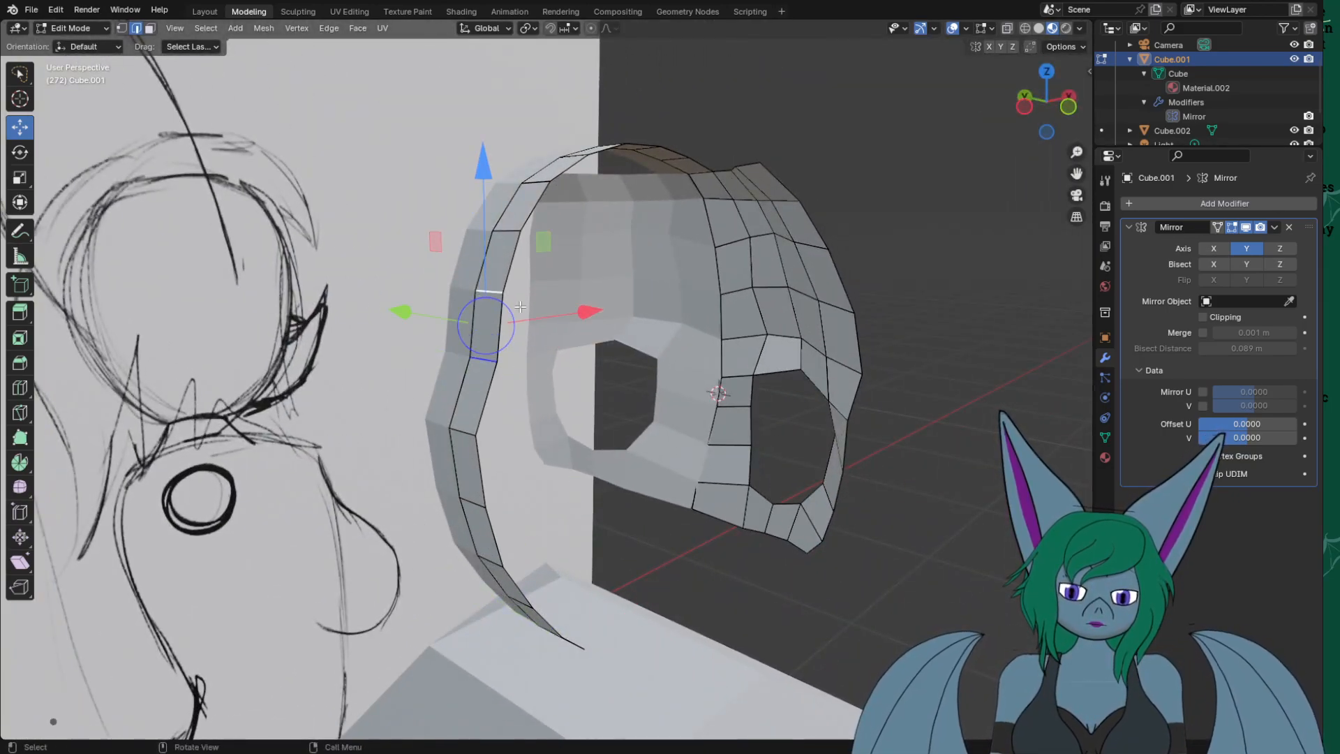
key(KP_1)
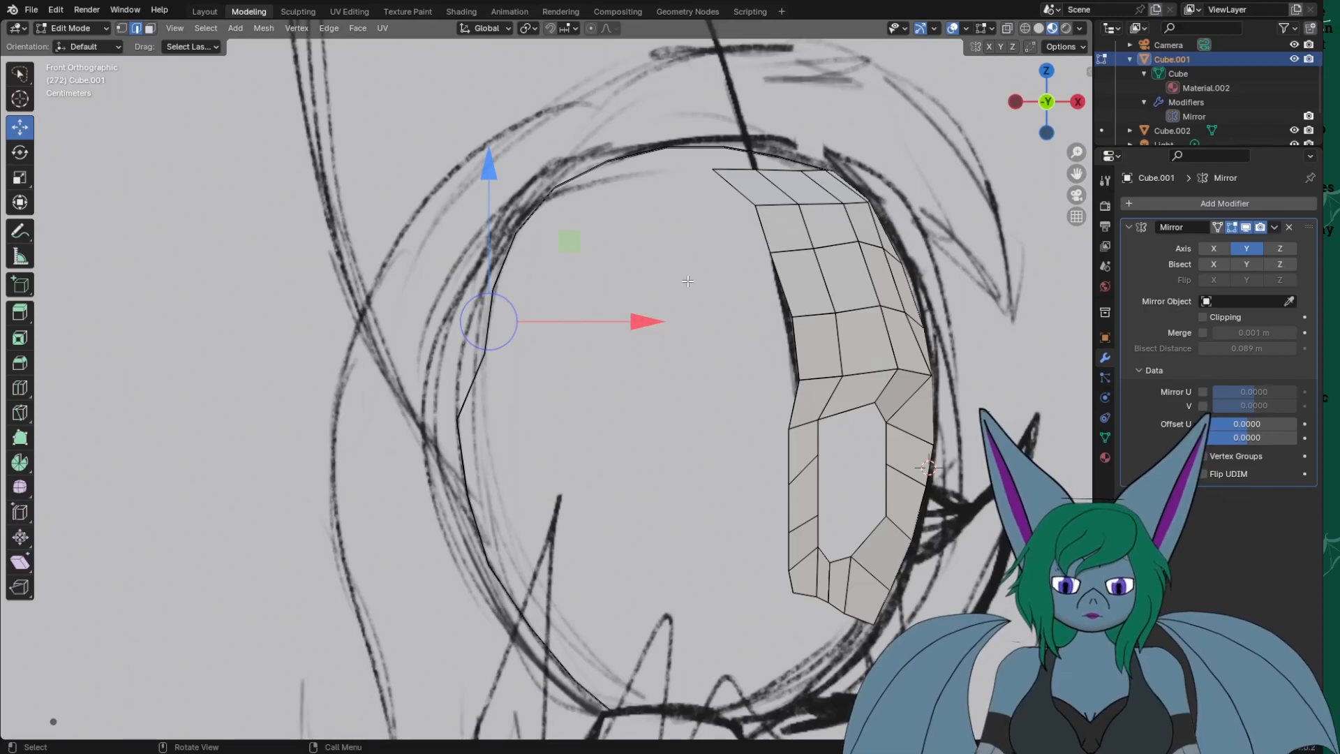
drag(654, 326, 630, 328)
Move the single cross edge above the strip's rearmost point backward along X to smooth the skull curve.
middle_drag(630, 328, 450, 360)
click(449, 360)
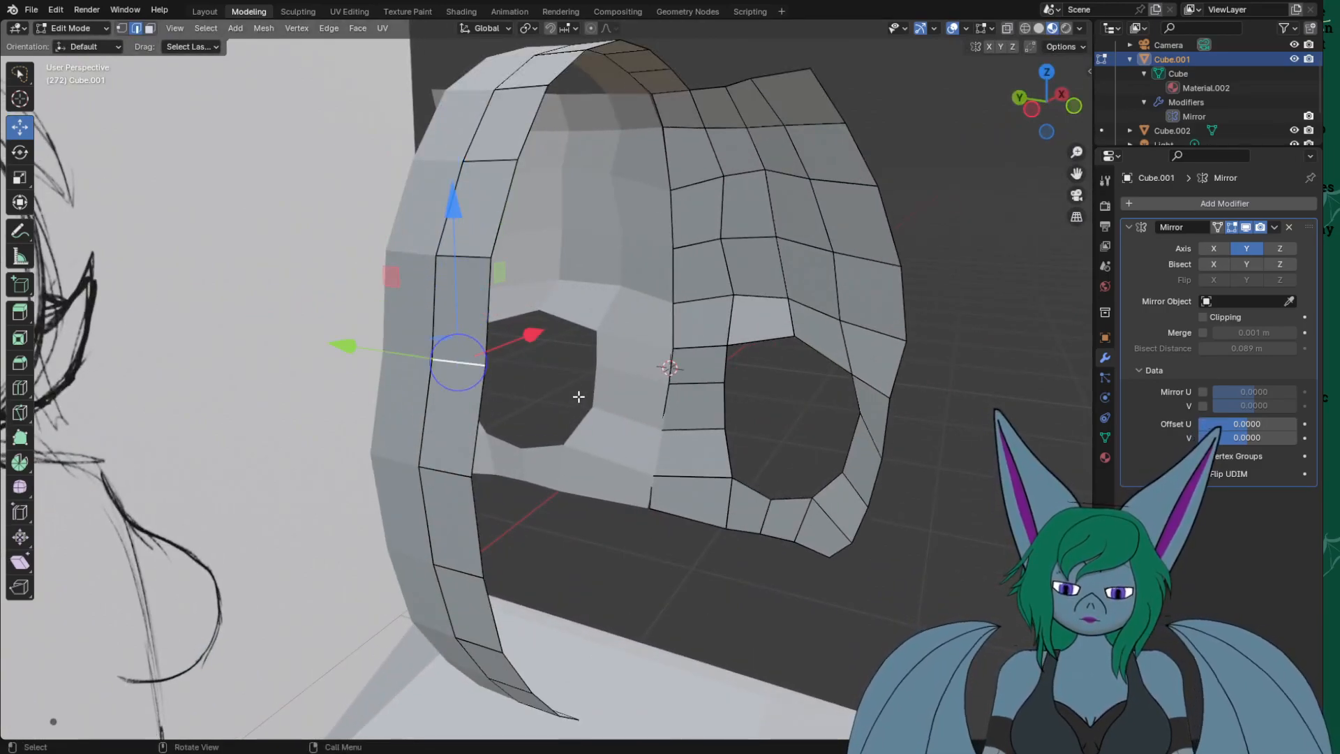
middle_drag(580, 400, 568, 392)
key(KP_1)
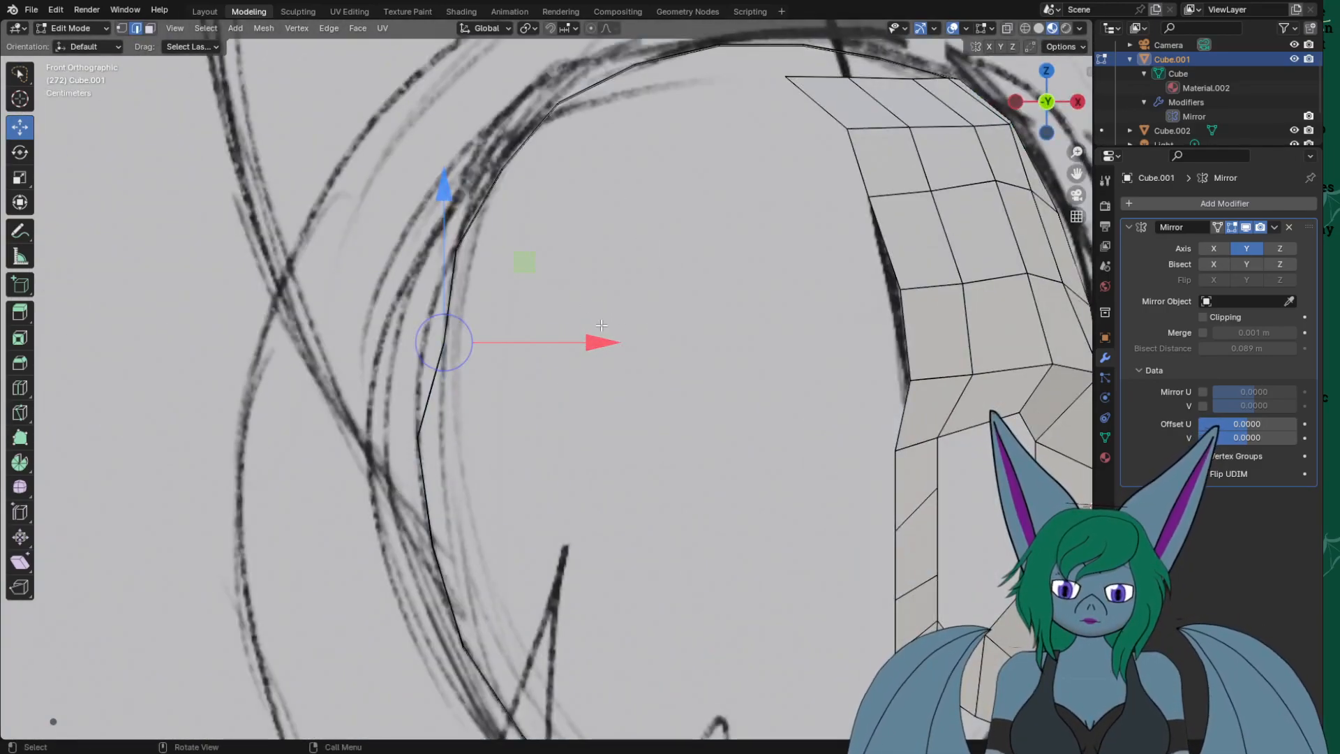
drag(598, 337, 565, 338)
Move the outermost top edge of the forehead mesh forward along X, in line with the neighbouring edges.
middle_drag(565, 339, 598, 330)
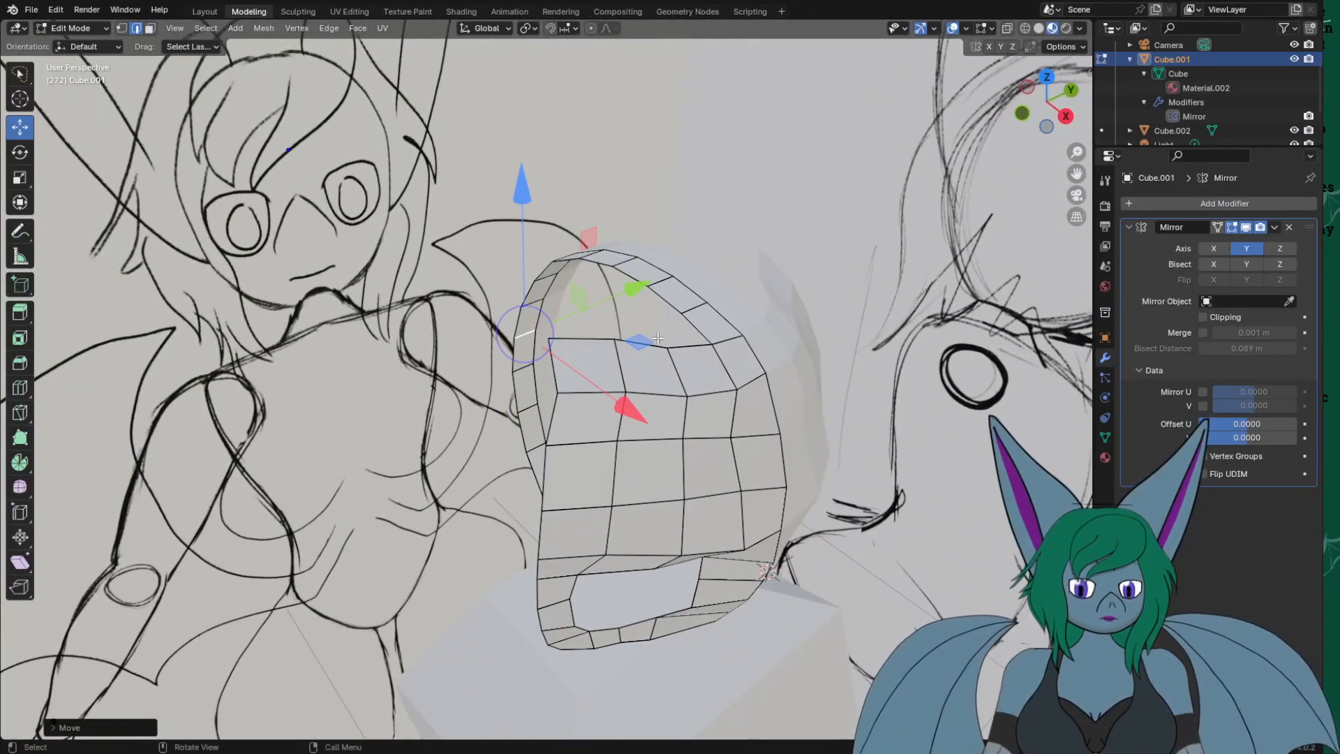
mouse_move(644, 337)
middle_down()
mouse_move(687, 320)
mouse_move(641, 351)
mouse_move(624, 337)
middle_up()
scroll(600, 314, up, 5)
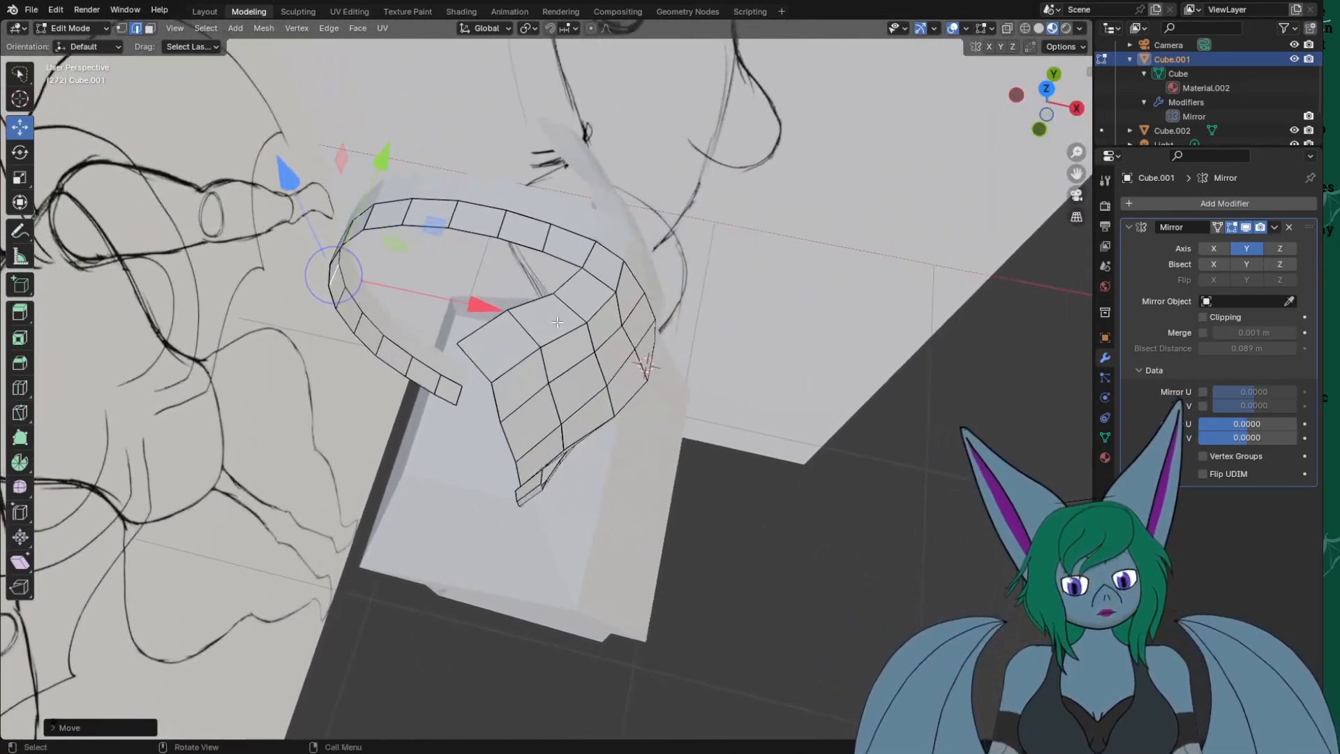
scroll(578, 286, up, 1)
shift+middle_drag(578, 286, 623, 383)
scroll(544, 391, up, 2)
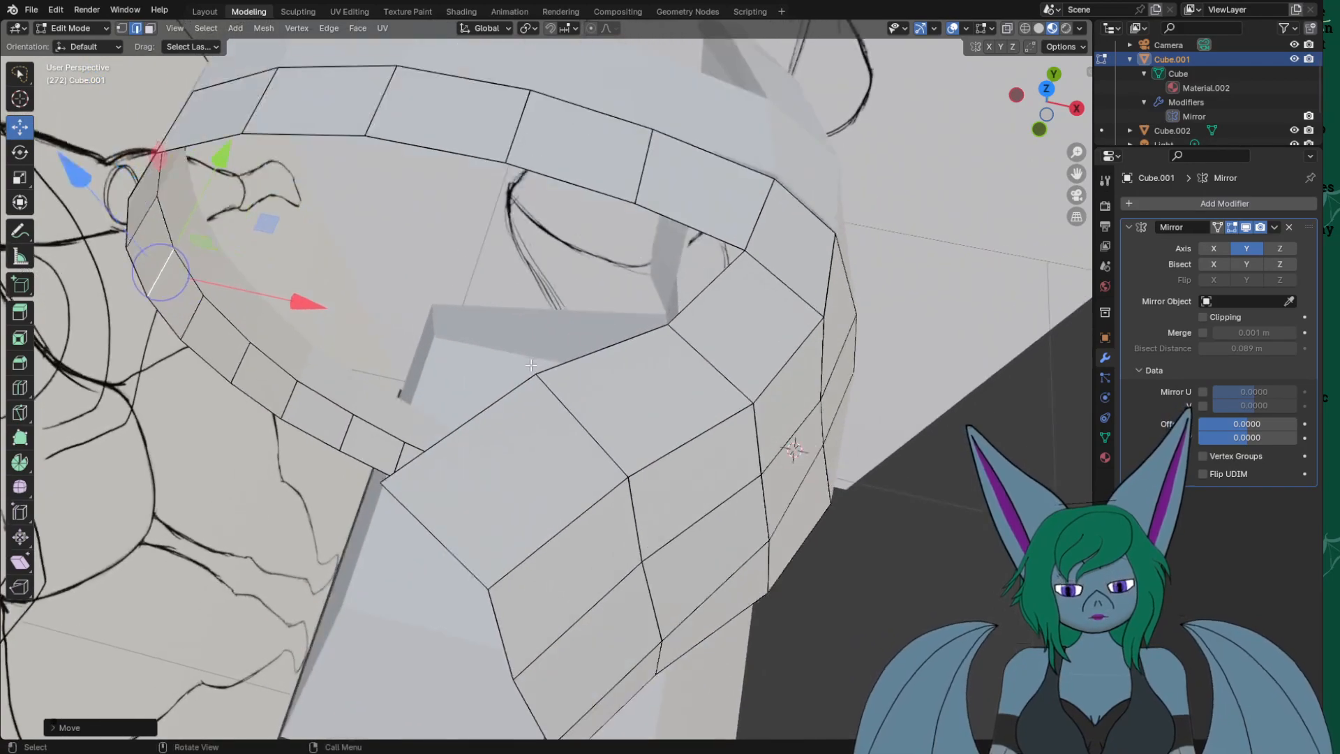
click(459, 399)
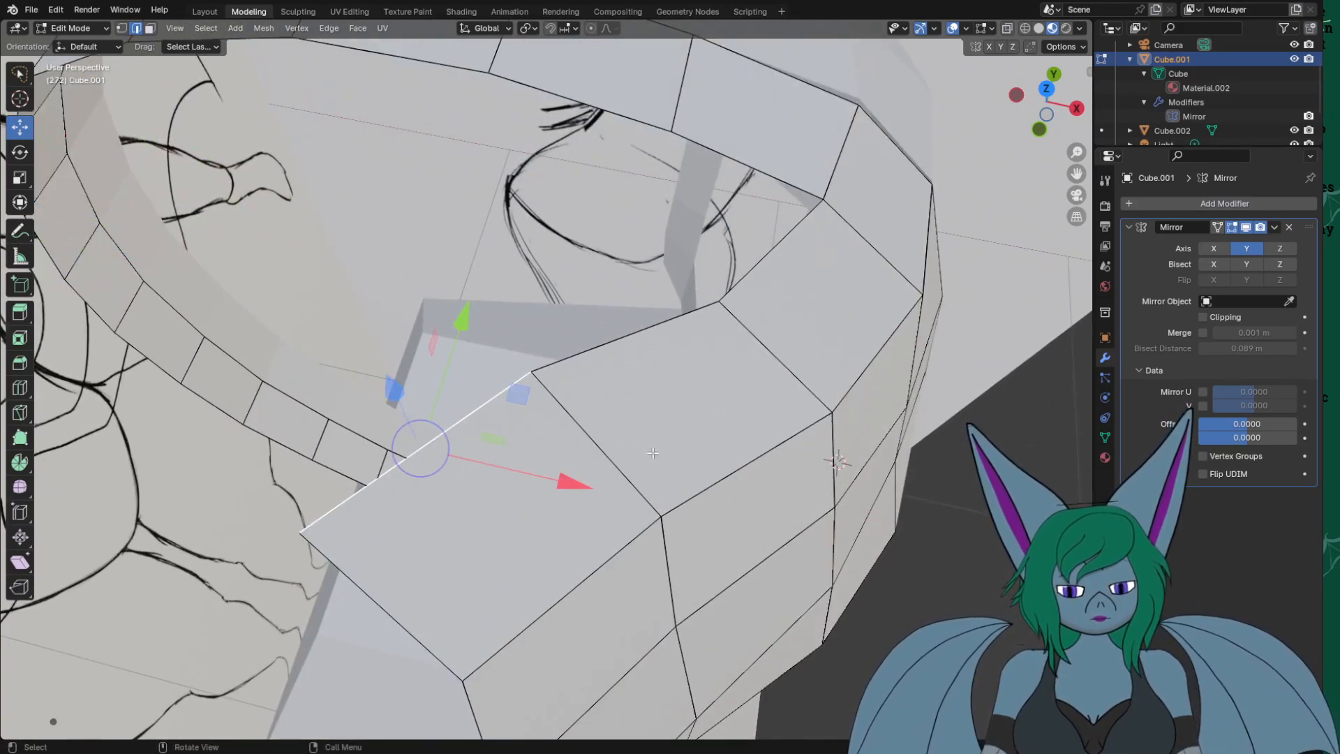
drag(574, 480, 654, 484)
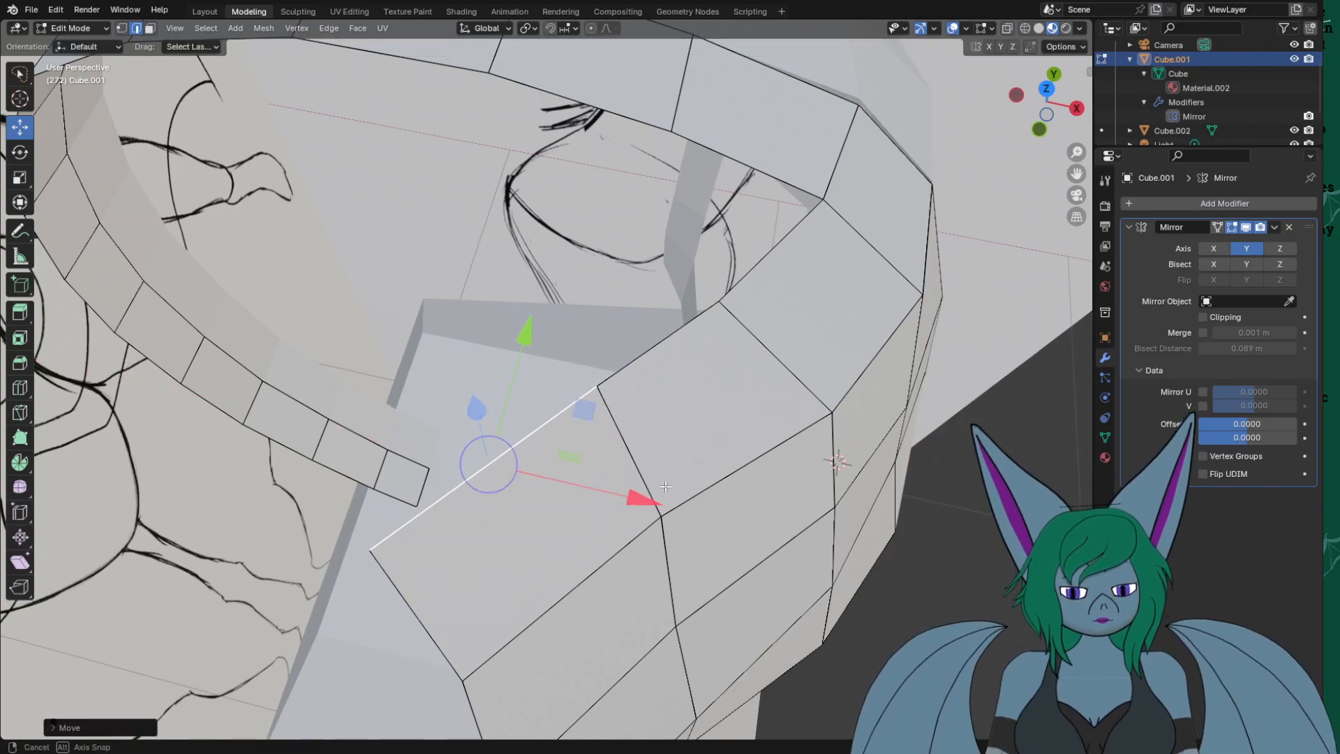
Extrude the second top edge out from the crown strip backward and scale the new edge to 0 along X.
click(763, 268)
shift+middle_drag(730, 457, 756, 419)
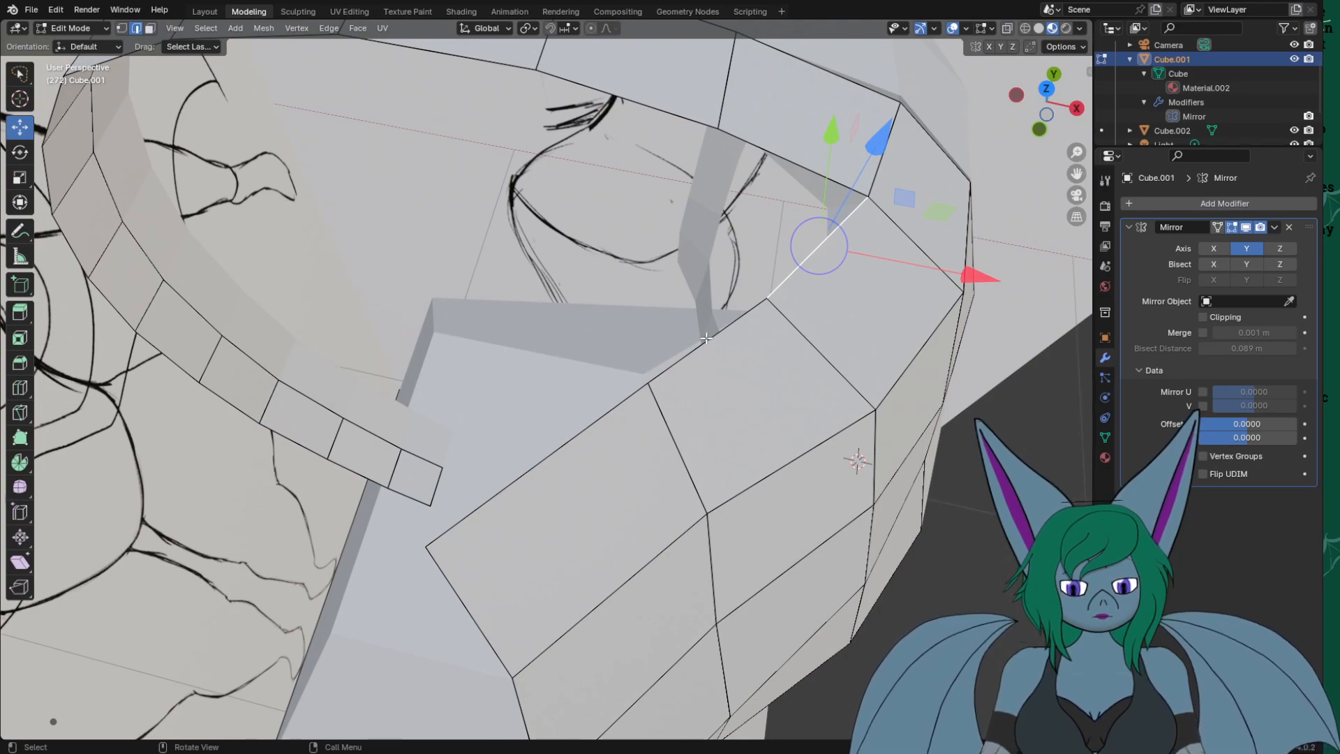
click(722, 338)
shift+middle_drag(722, 338, 793, 425)
key(g)
click(709, 403)
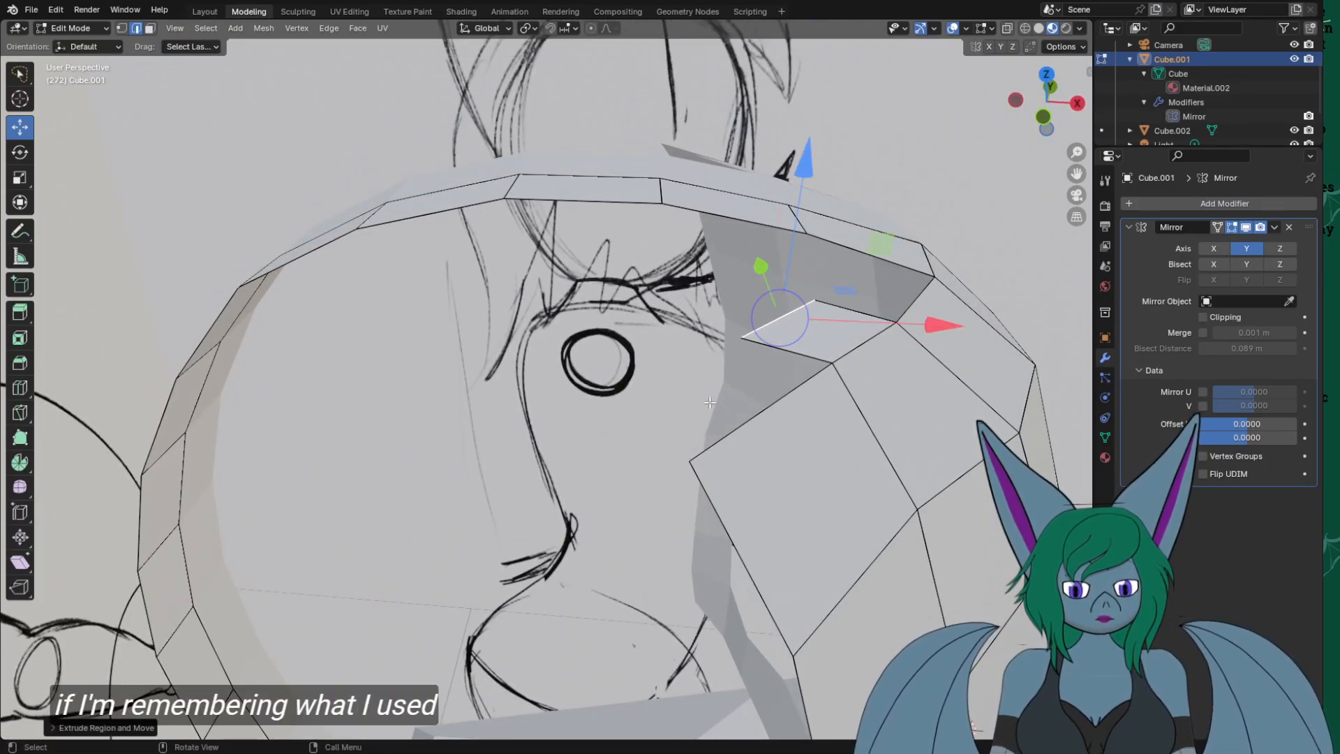
text(sx)
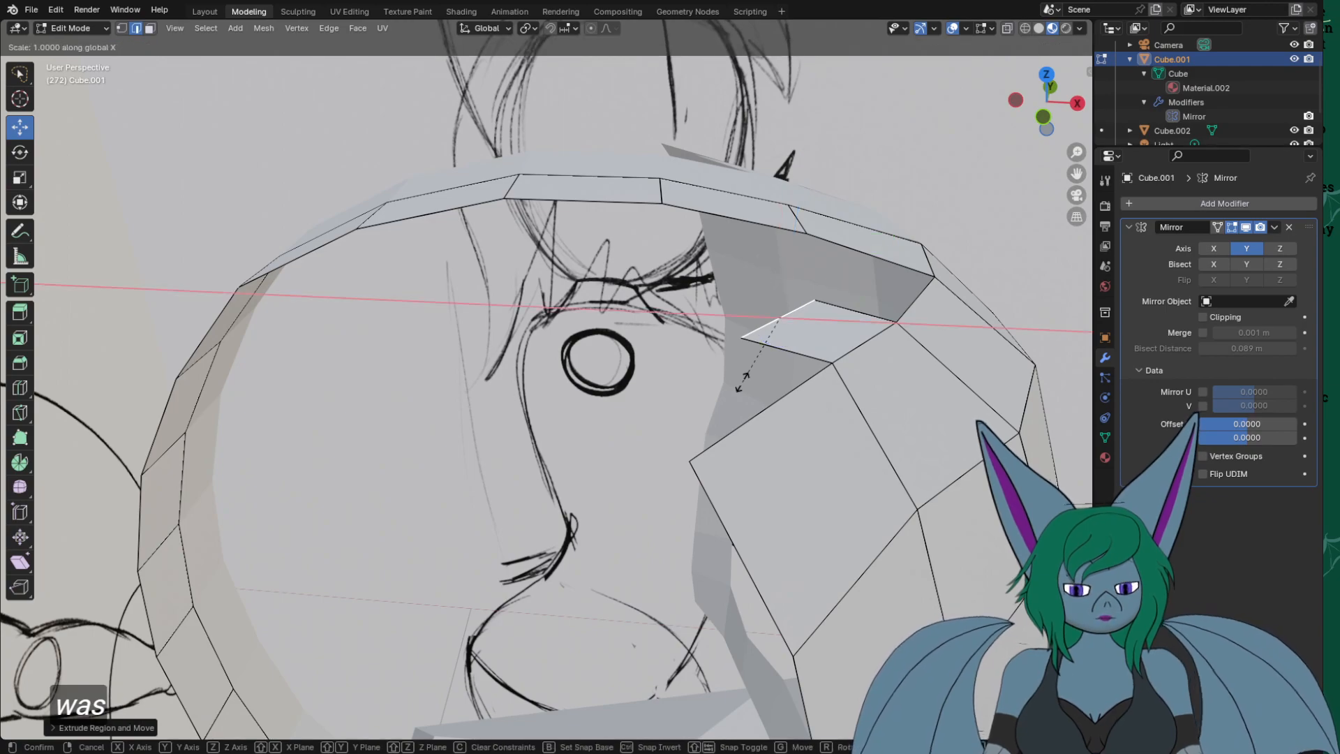
text(0)
key(Return)
Extrude the strip's end edge repeatedly in front view over the crown and down the back of the head, following the skull outline.
mouse_move(755, 380)
middle_down()
mouse_move(731, 457)
mouse_move(737, 439)
middle_up()
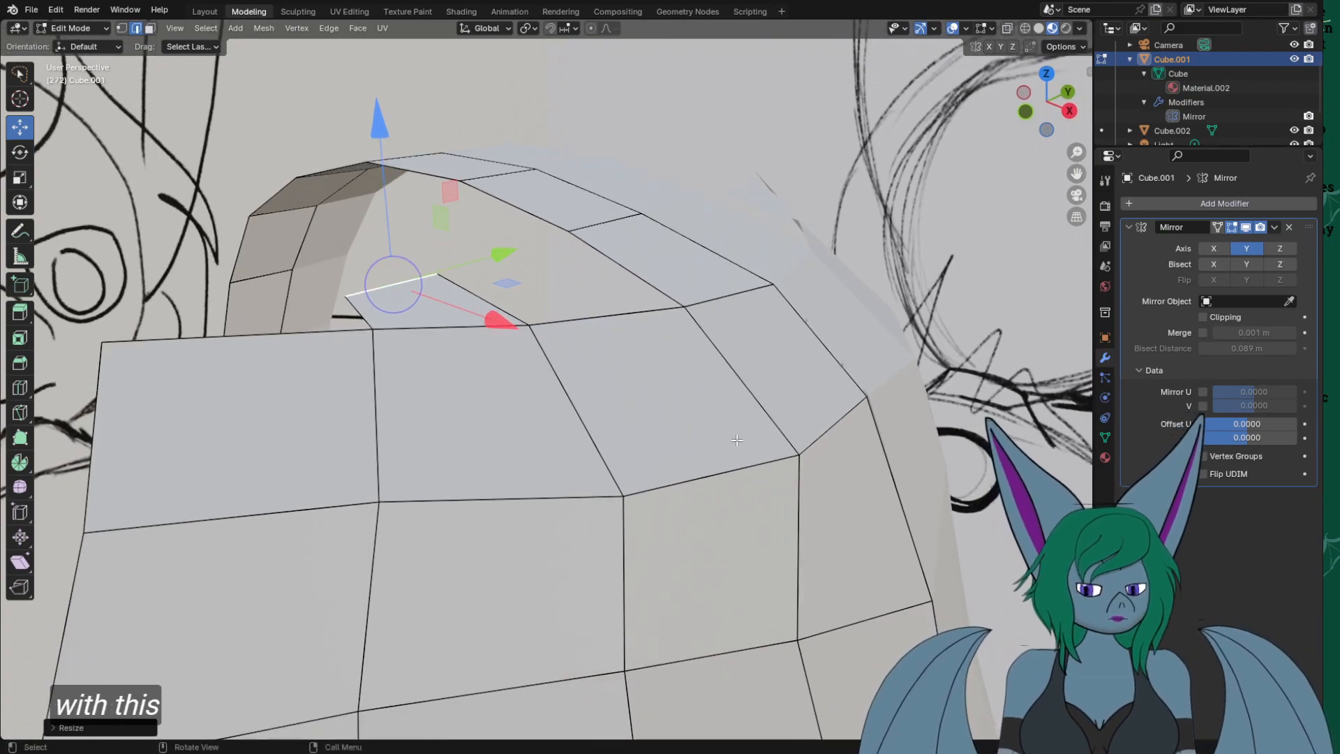
key(KP_1)
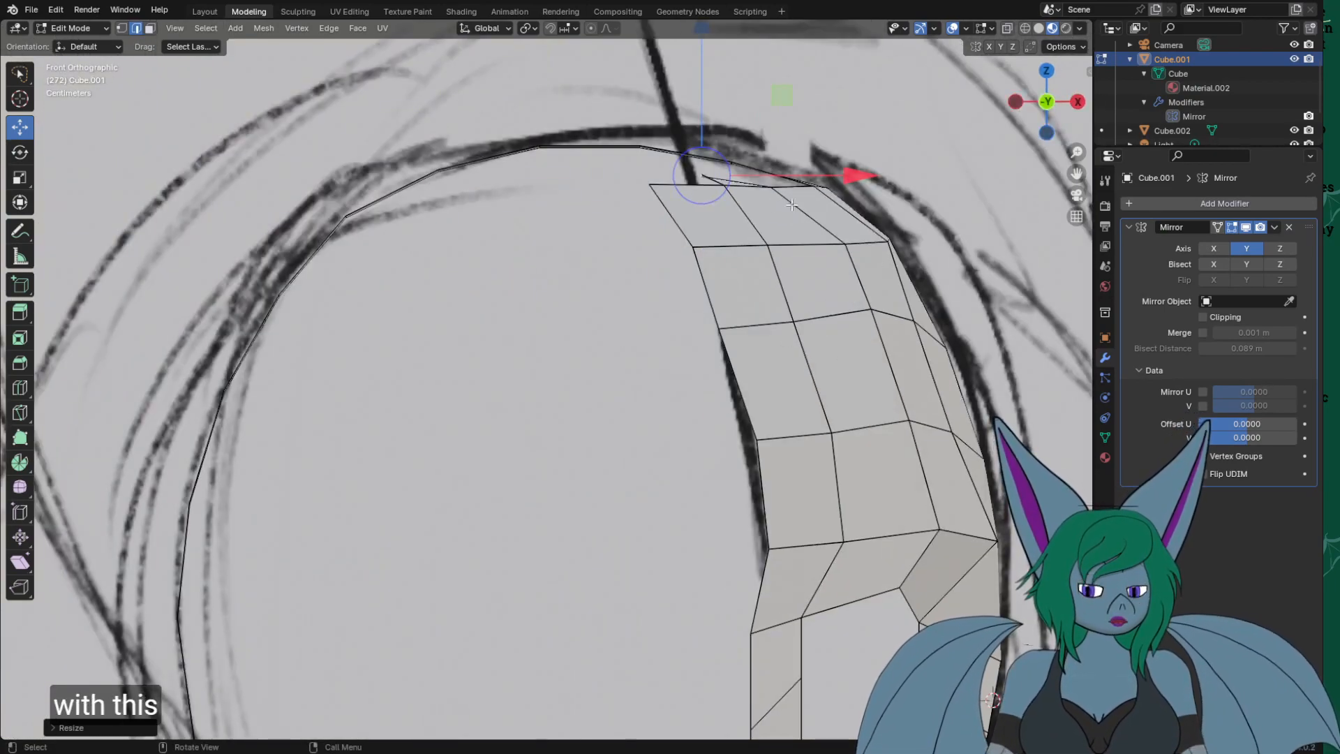
key(g)
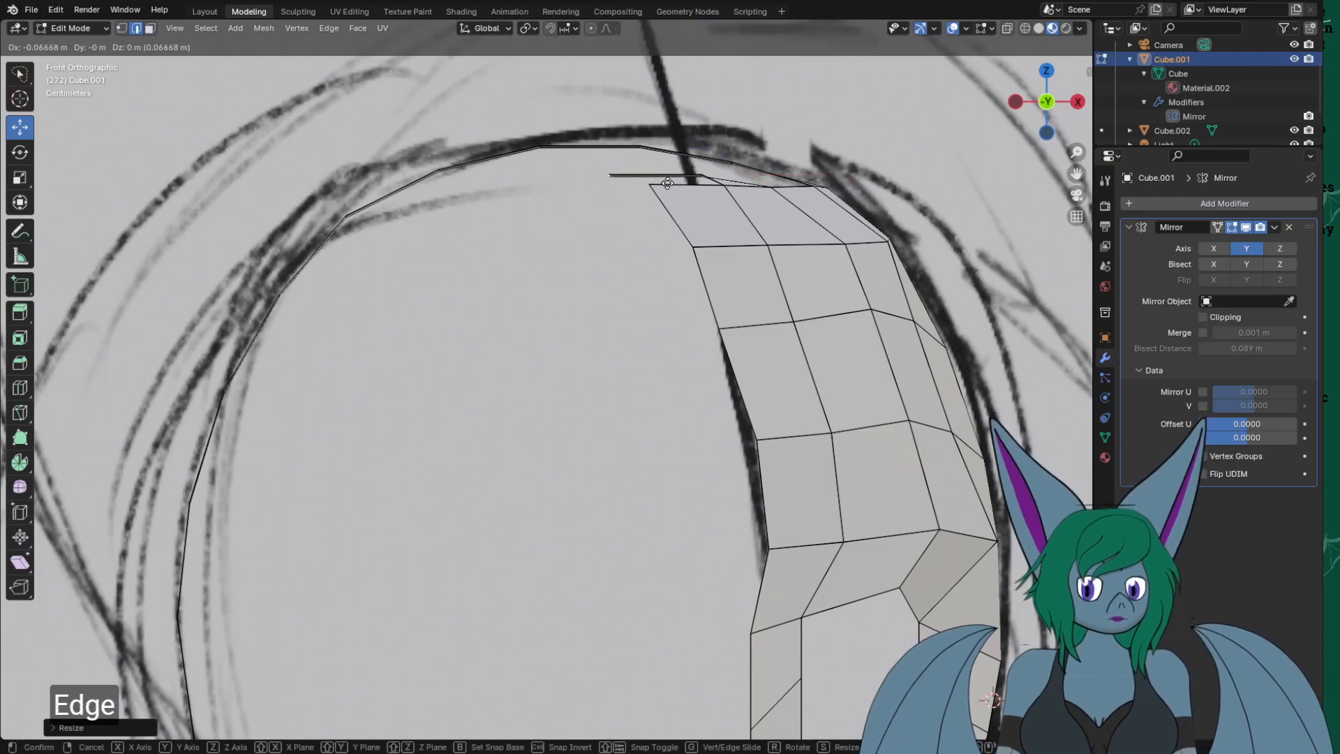
click(656, 185)
key(e)
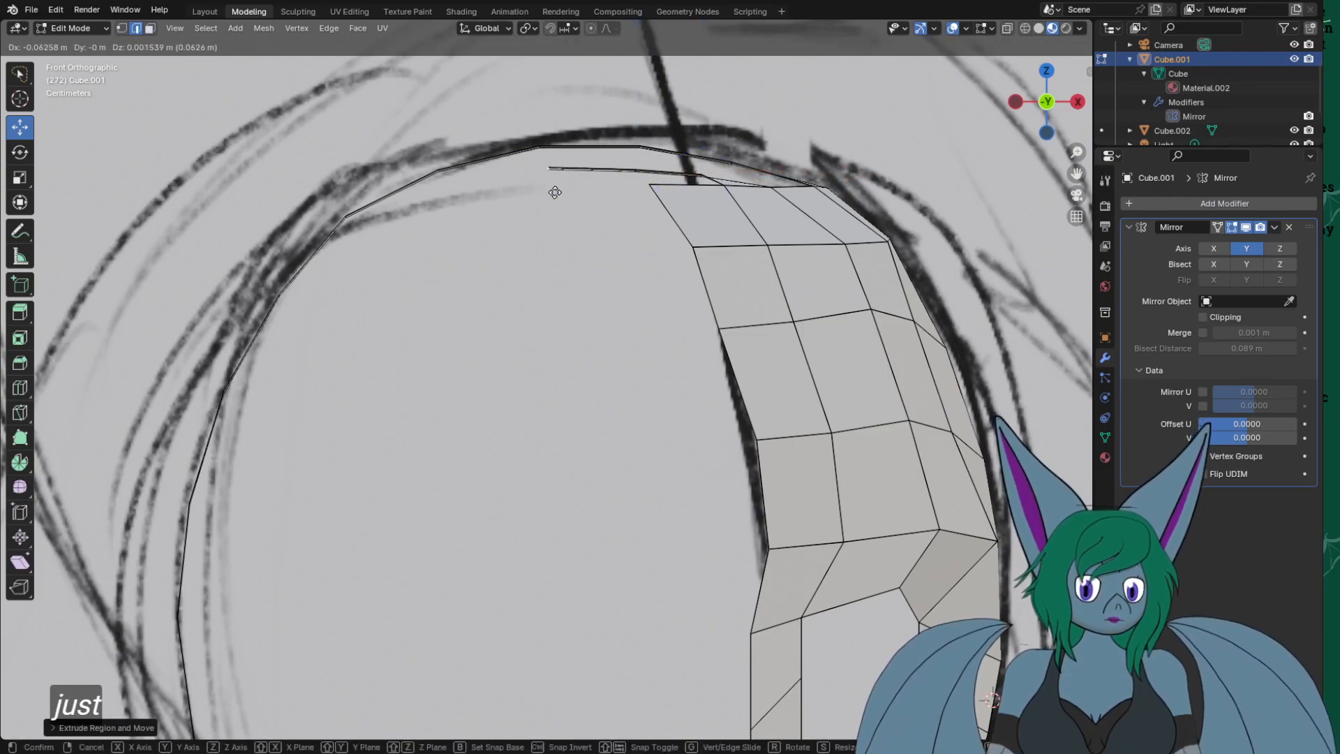
click(544, 201)
key(e)
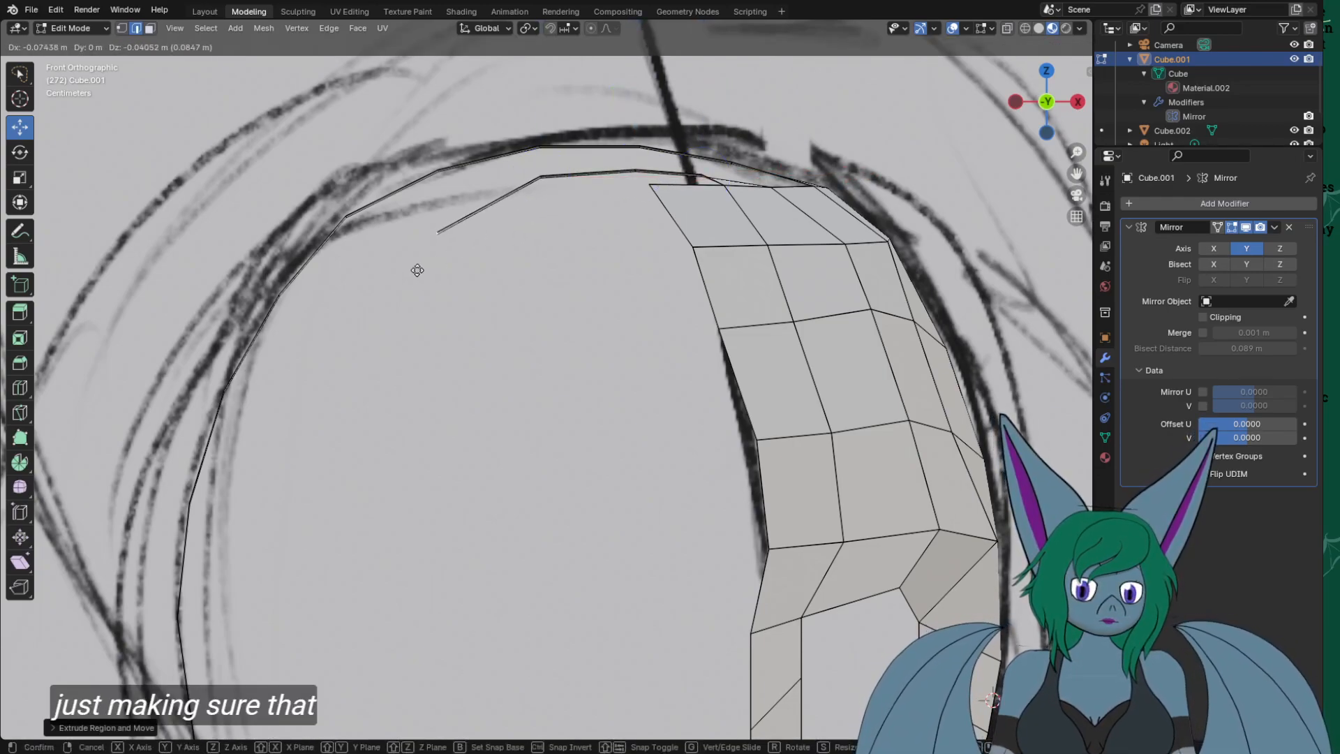
click(418, 253)
key(e)
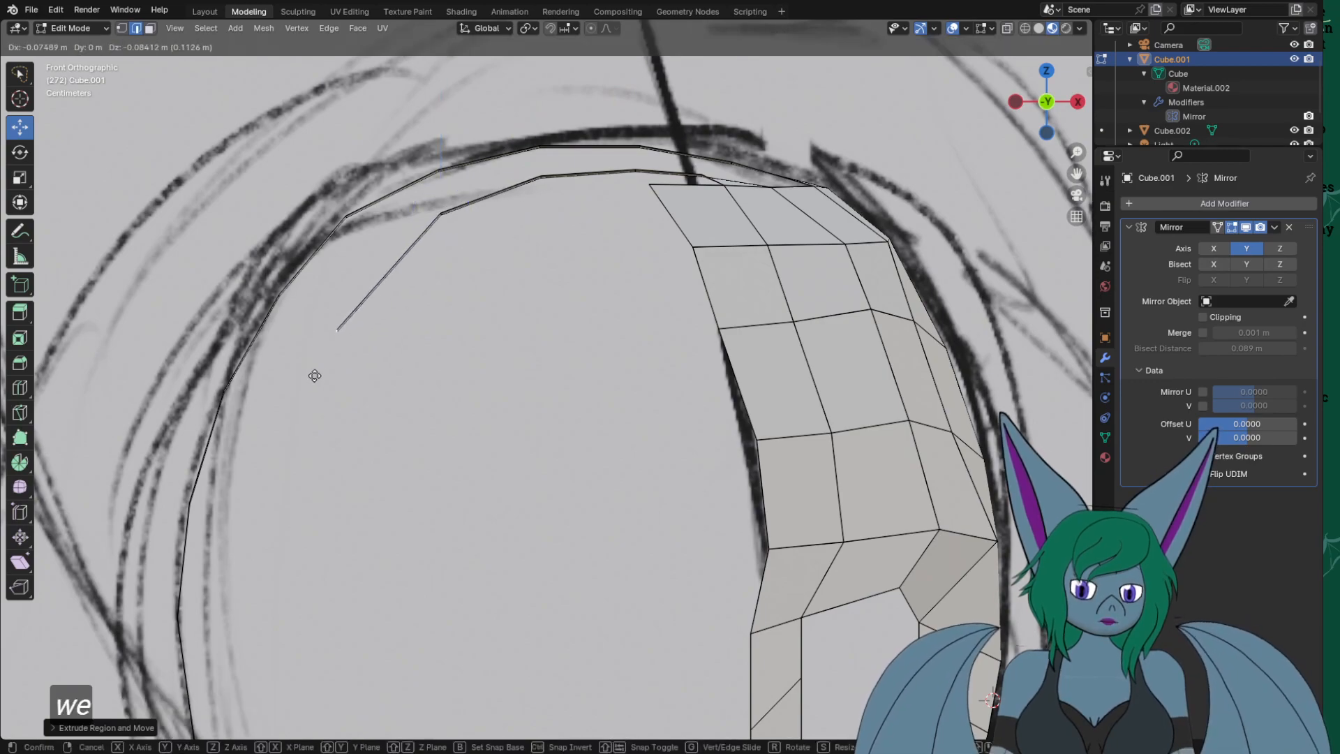
click(337, 320)
key(e)
click(279, 434)
key(e)
click(220, 597)
Continue extruding the end edge down the lower back of the skull to the nape, parallel to the existing centre strip.
shift+middle_drag(329, 606, 356, 405)
key(g)
click(405, 478)
key(e)
click(433, 618)
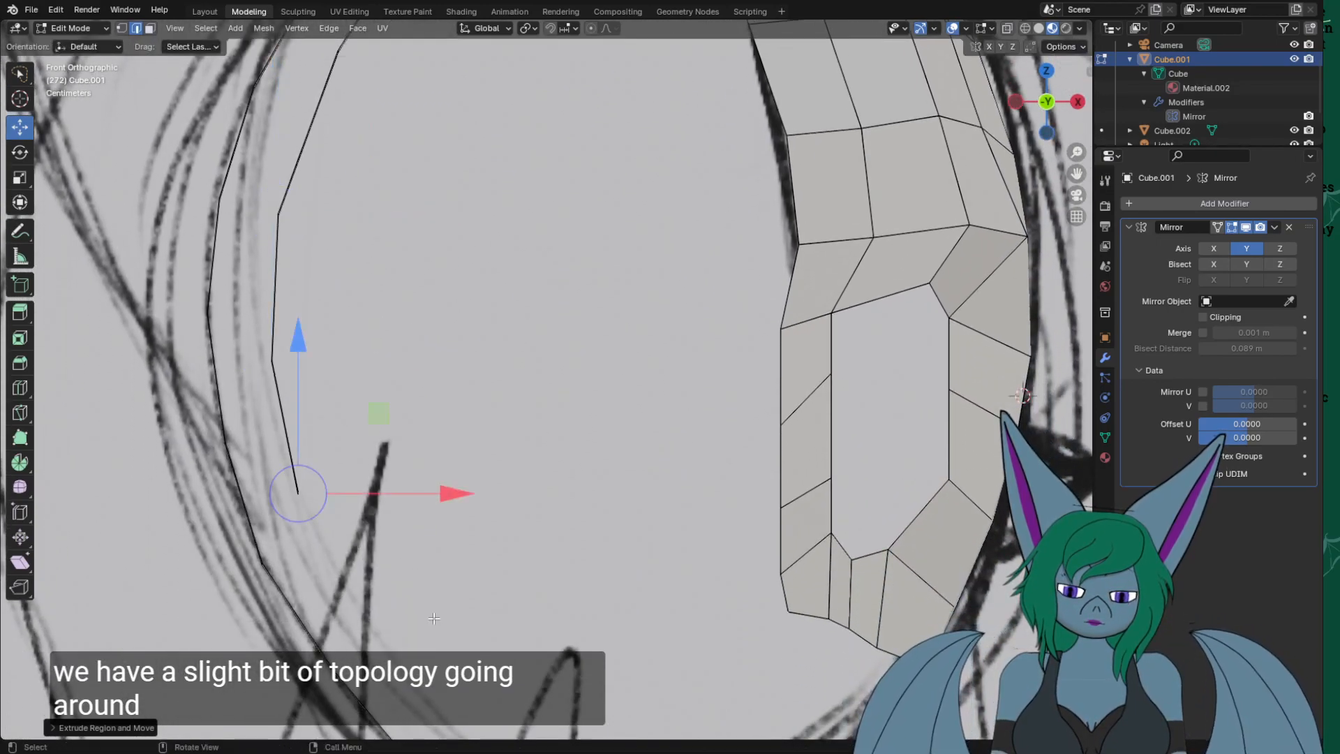
key(e)
click(484, 714)
shift+middle_drag(485, 714, 428, 468)
key(e)
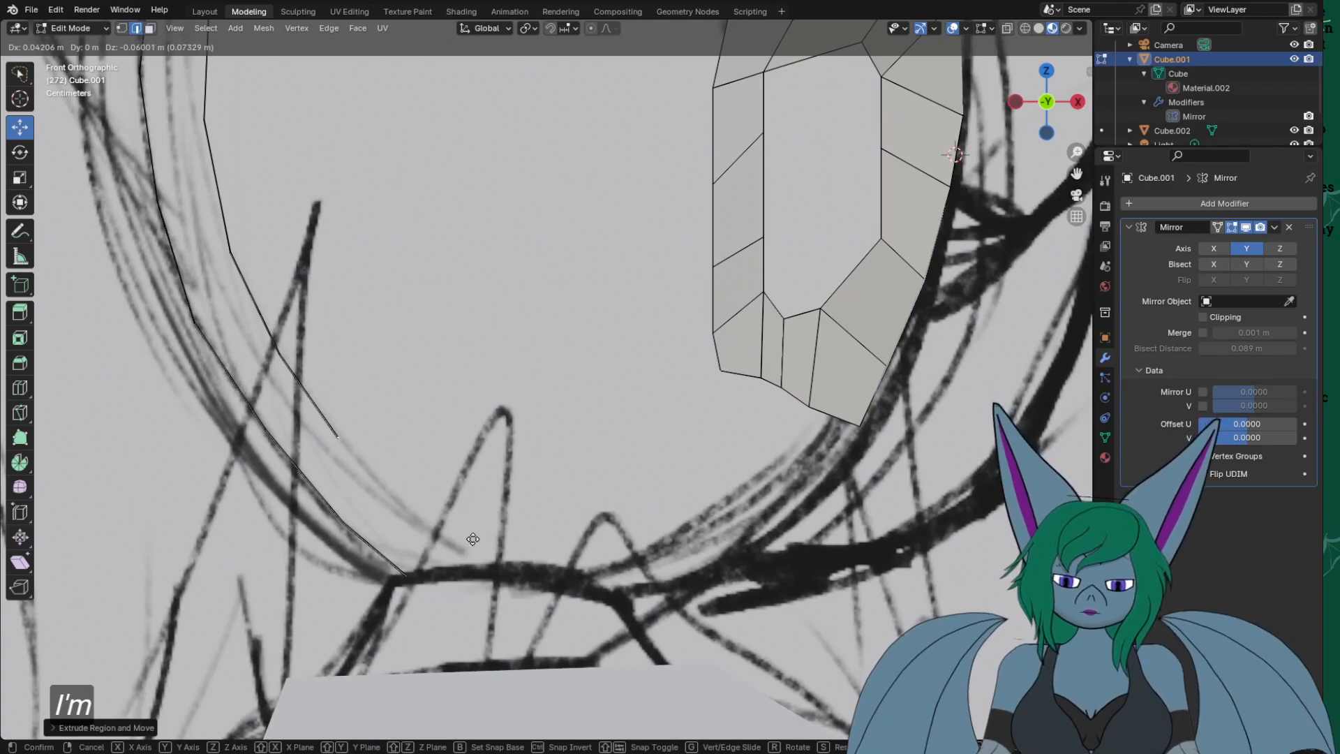
click(525, 610)
key(e)
click(594, 676)
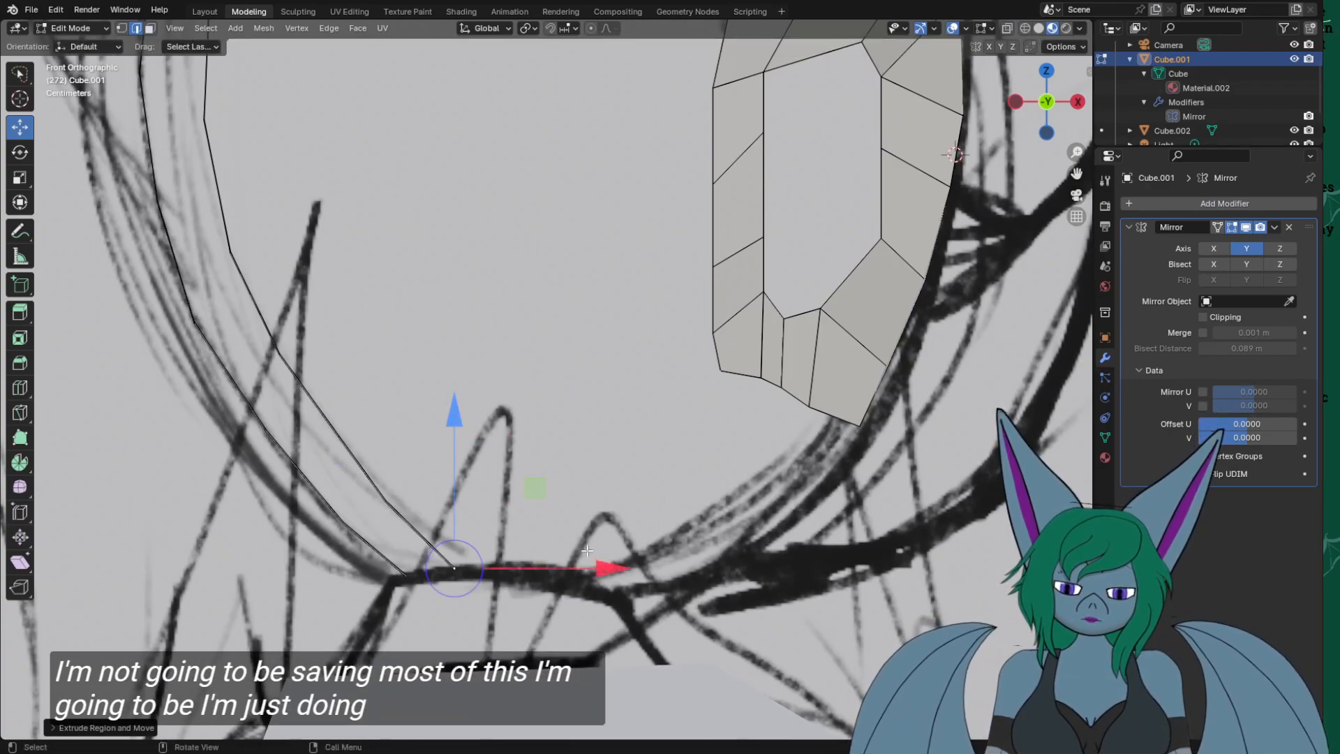
Select the four vertices on the new strip's inner side across the crown, facing the centre strip, and raise them along Z.
scroll(586, 570, down, 5)
middle_drag(590, 345, 661, 339)
scroll(447, 425, up, 4)
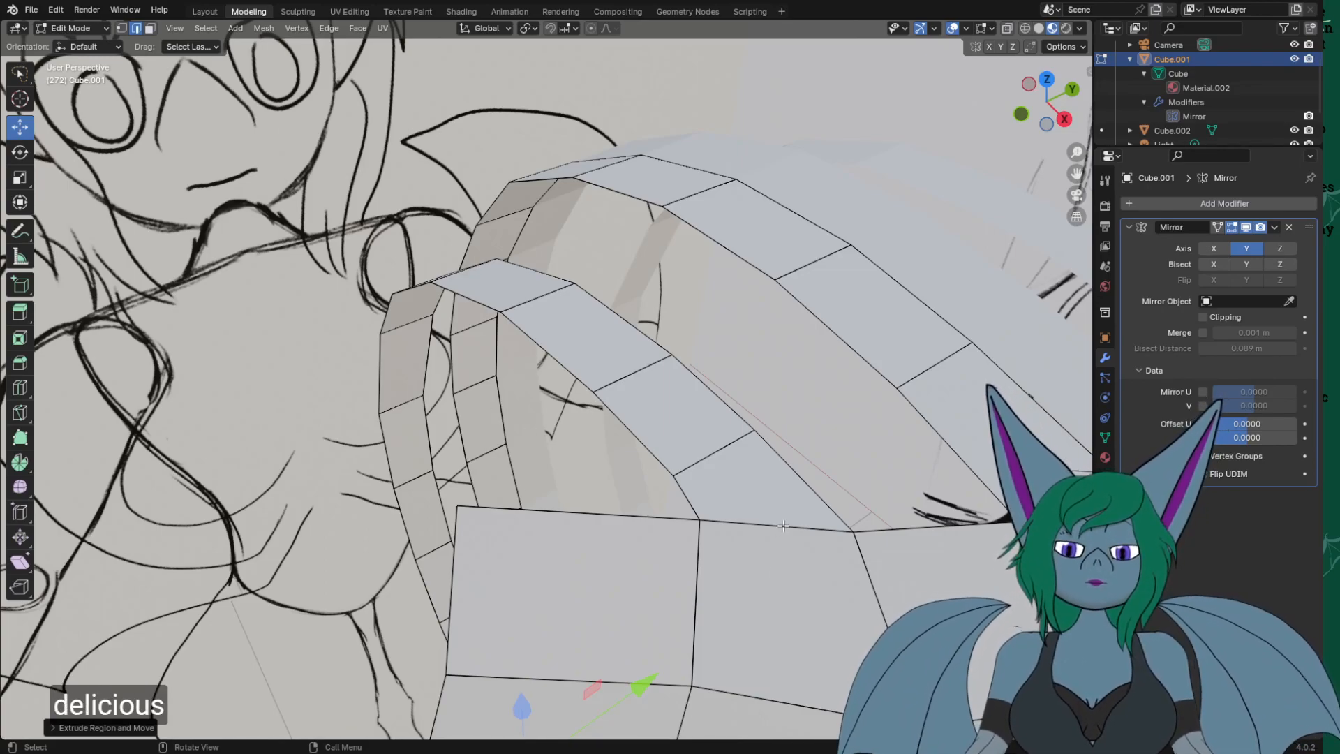
shift+middle_drag(778, 433, 681, 429)
scroll(677, 372, up, 3)
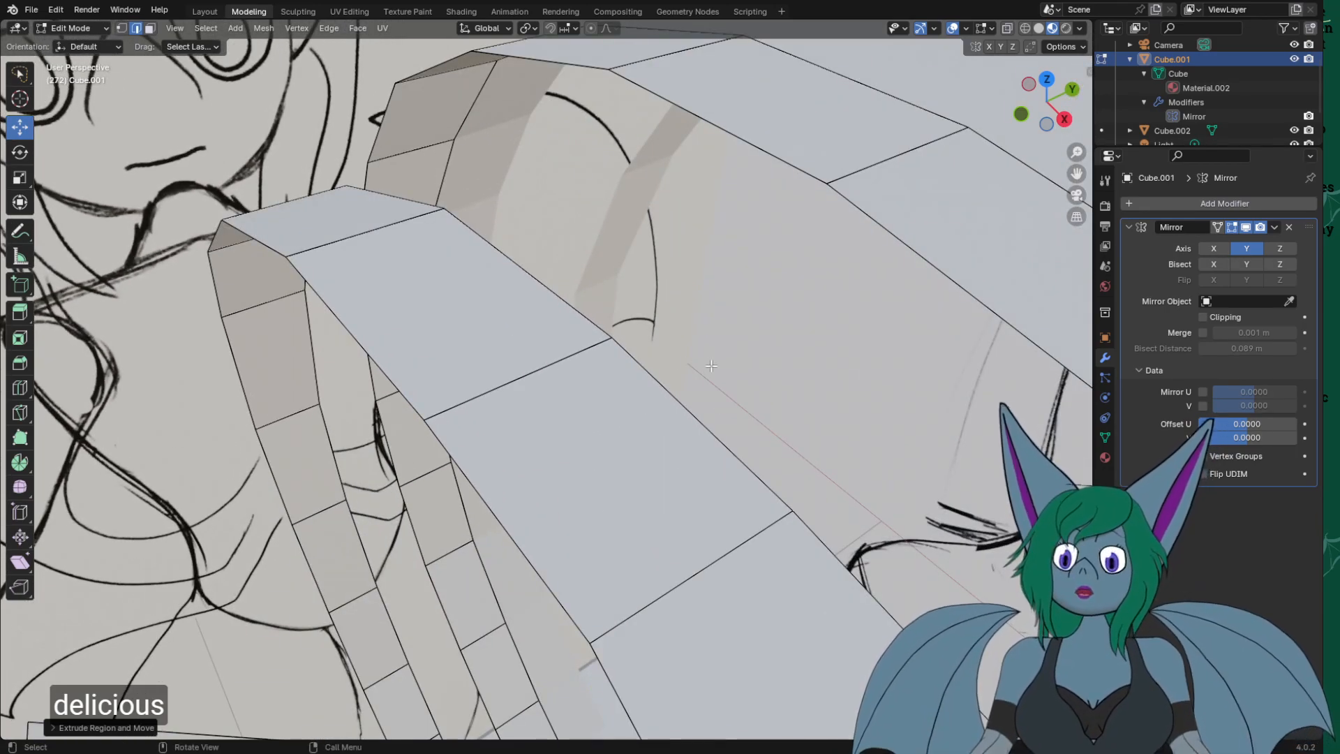
shift+middle_drag(711, 366, 631, 266)
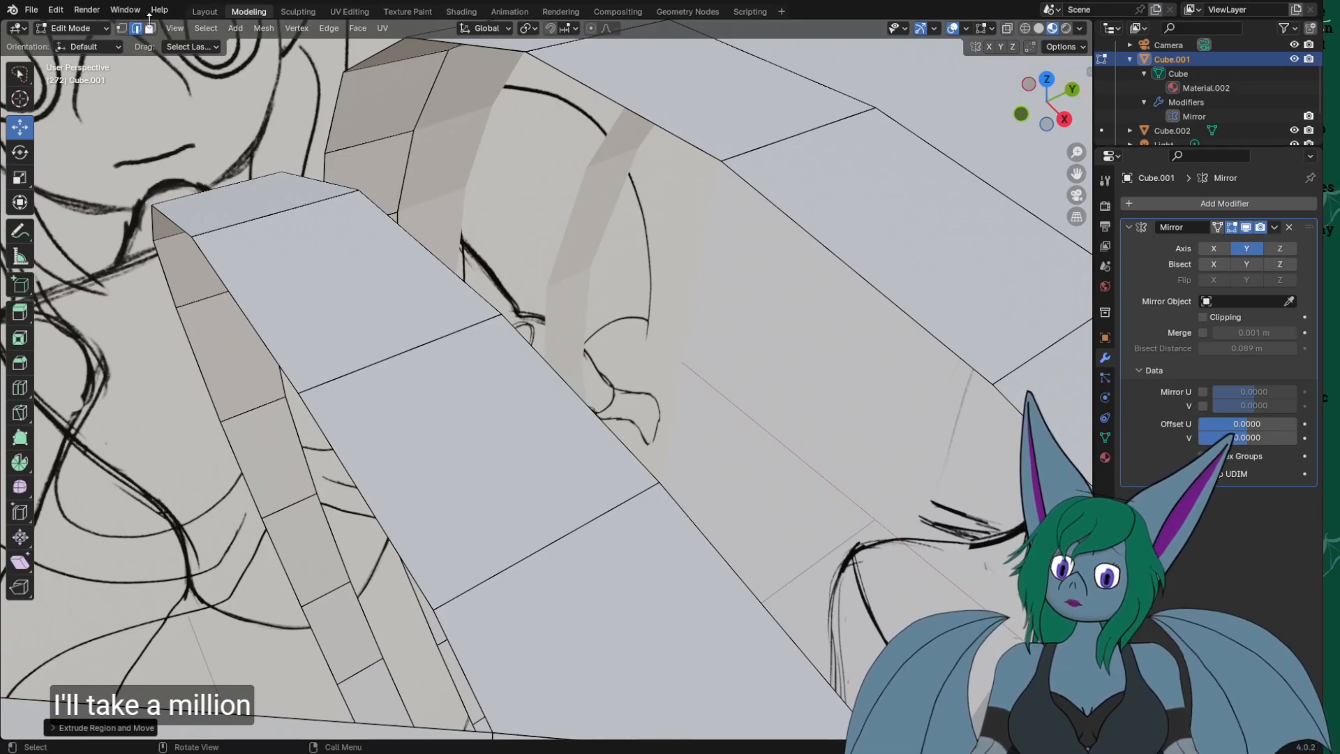
click(122, 28)
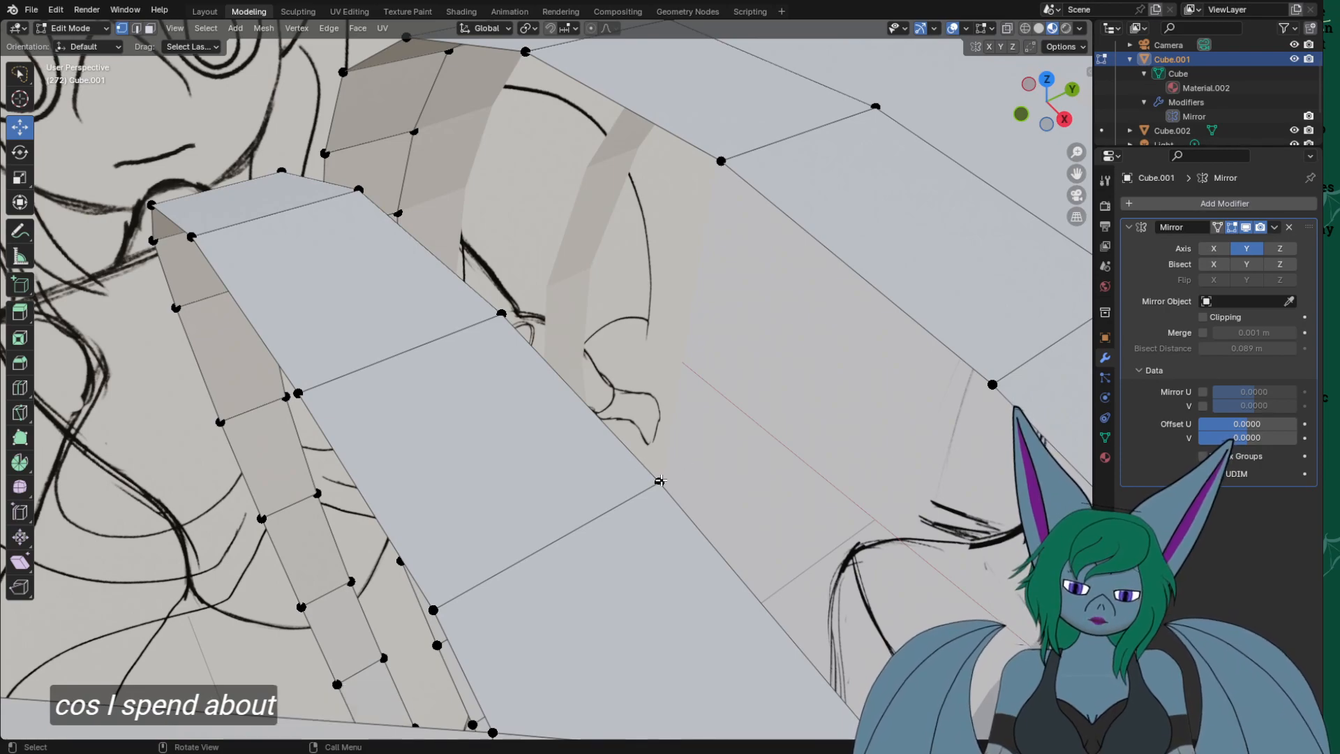
click(658, 482)
shift+click(501, 312)
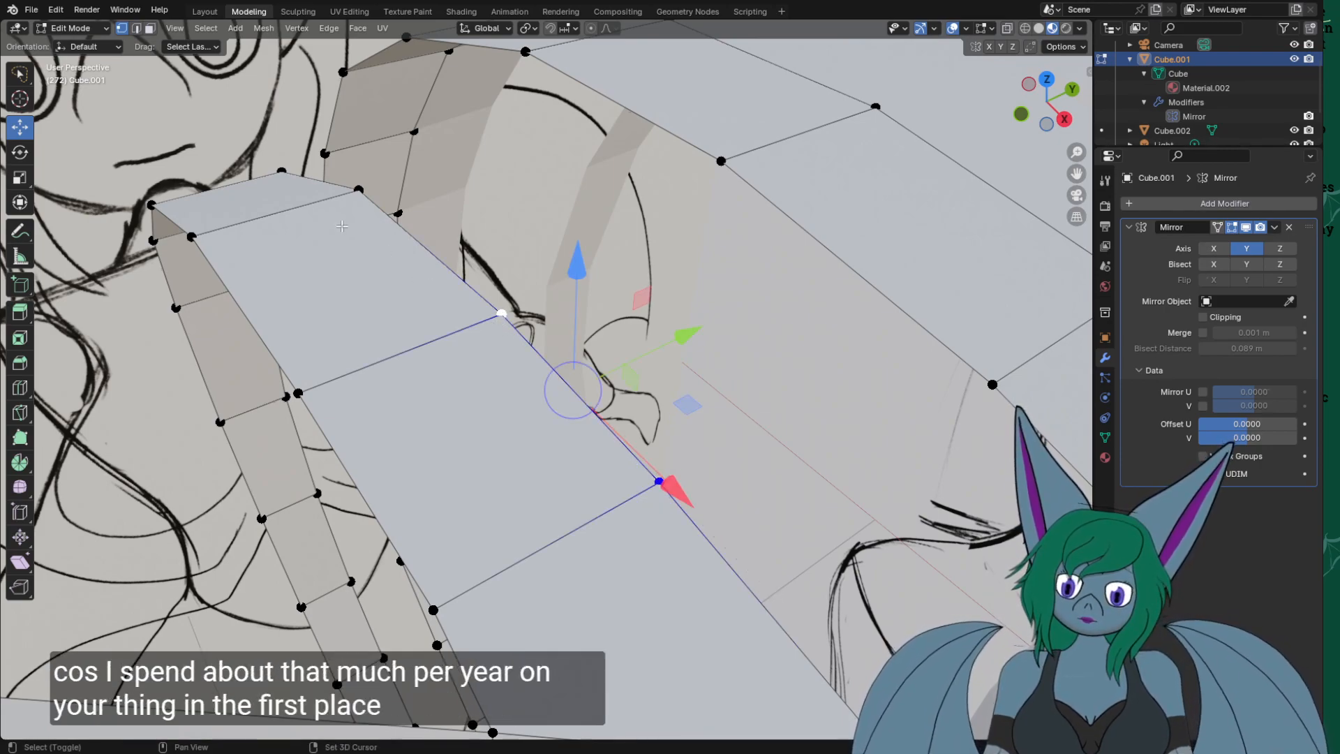
middle_drag(390, 224, 621, 328)
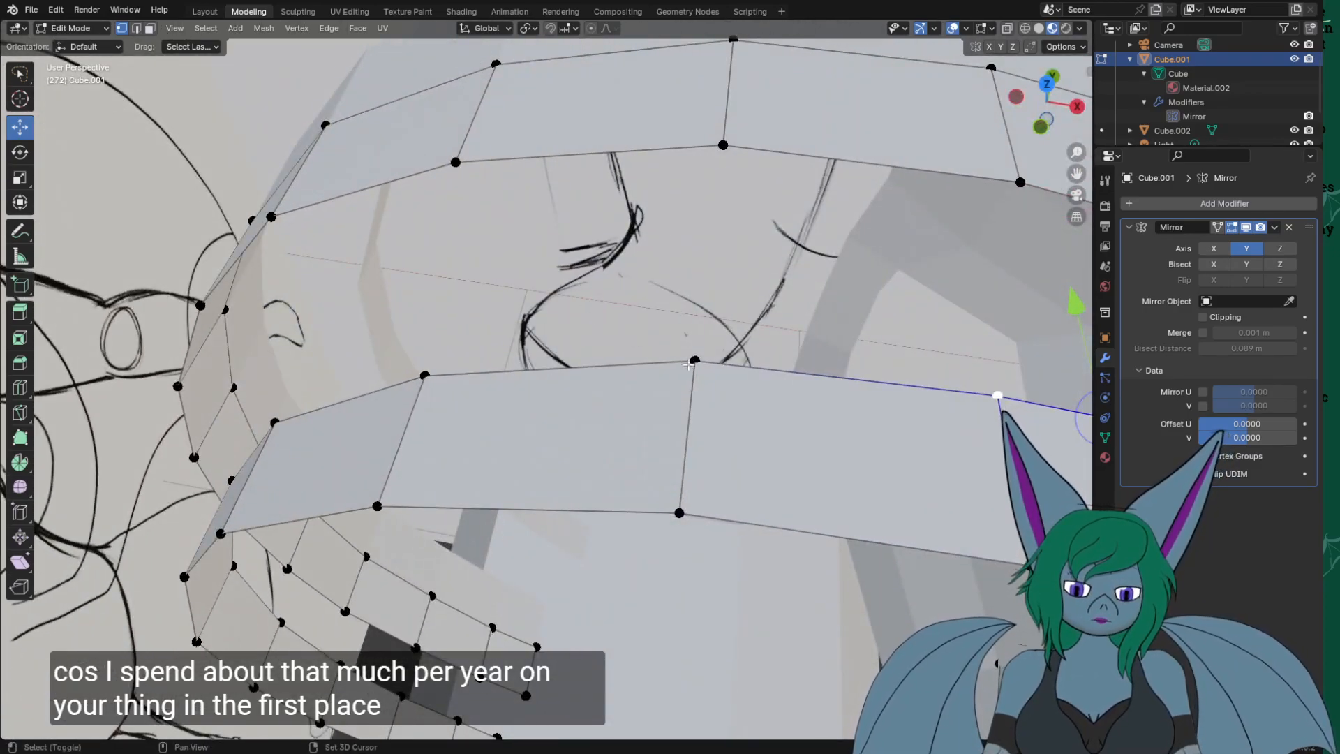
shift+click(692, 361)
shift+click(425, 376)
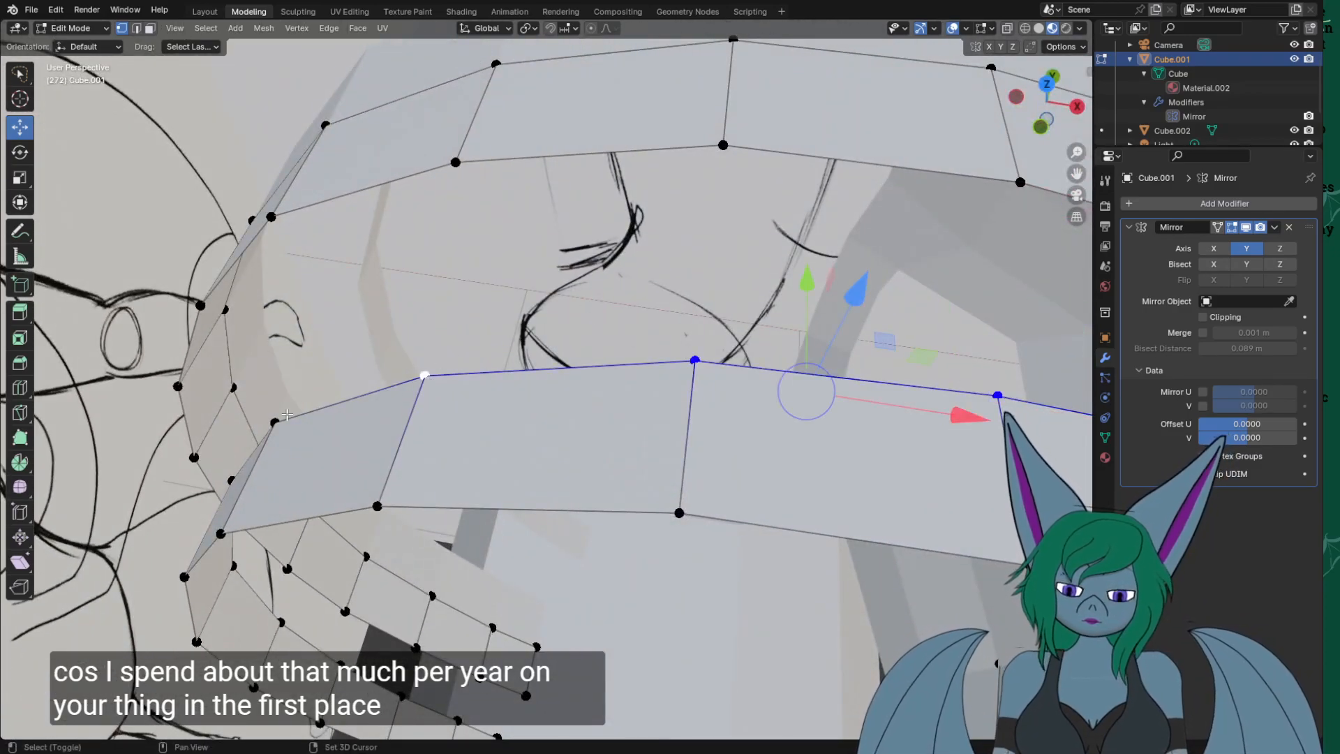
middle_drag(284, 423, 365, 424)
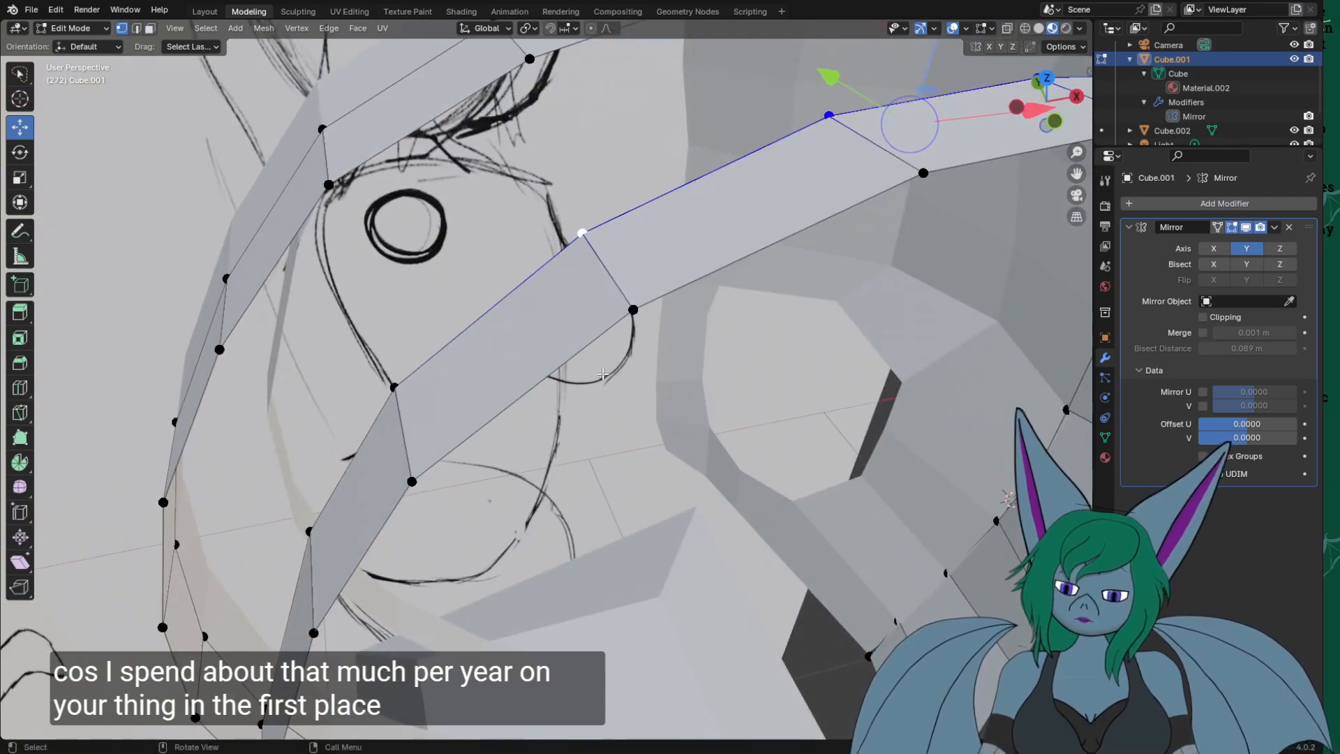
shift+middle_drag(614, 367, 401, 506)
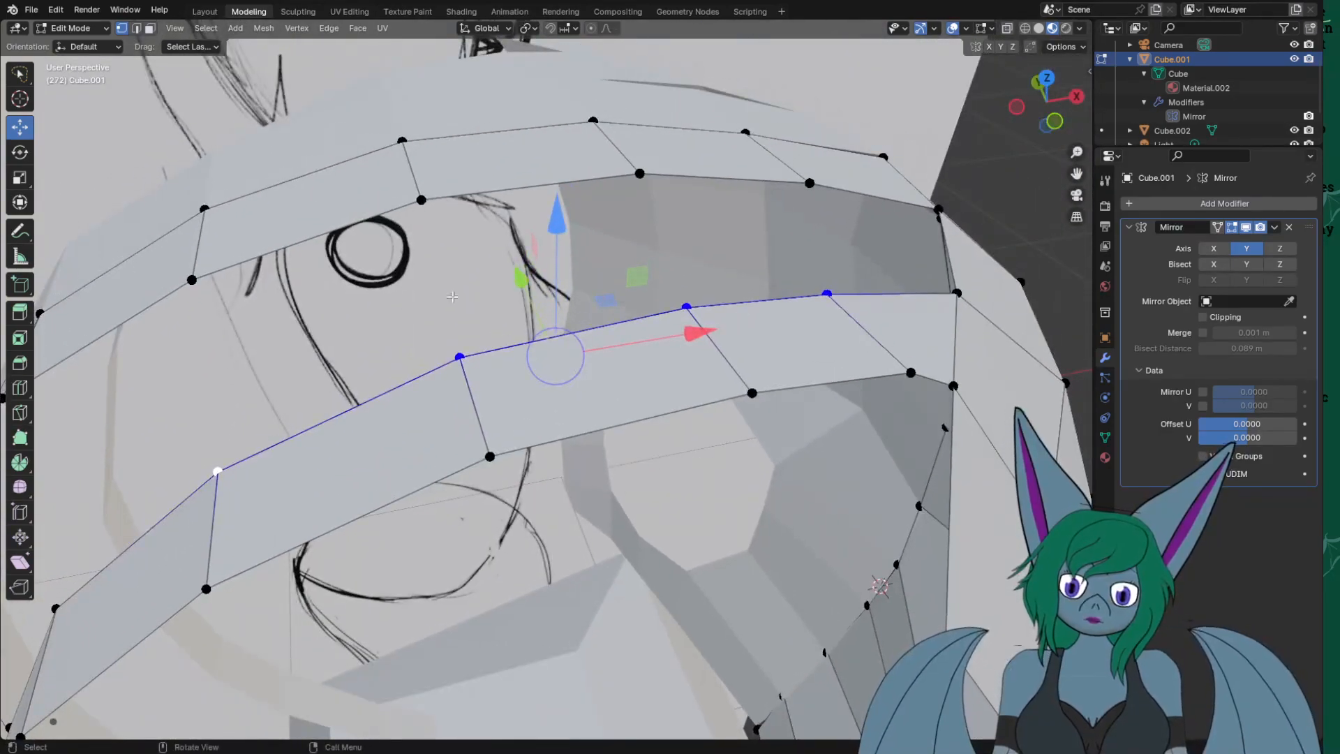
drag(557, 220, 557, 186)
Move the single inner vertex behind the crown on the second strip backward along X and up along Z.
middle_drag(533, 238, 600, 243)
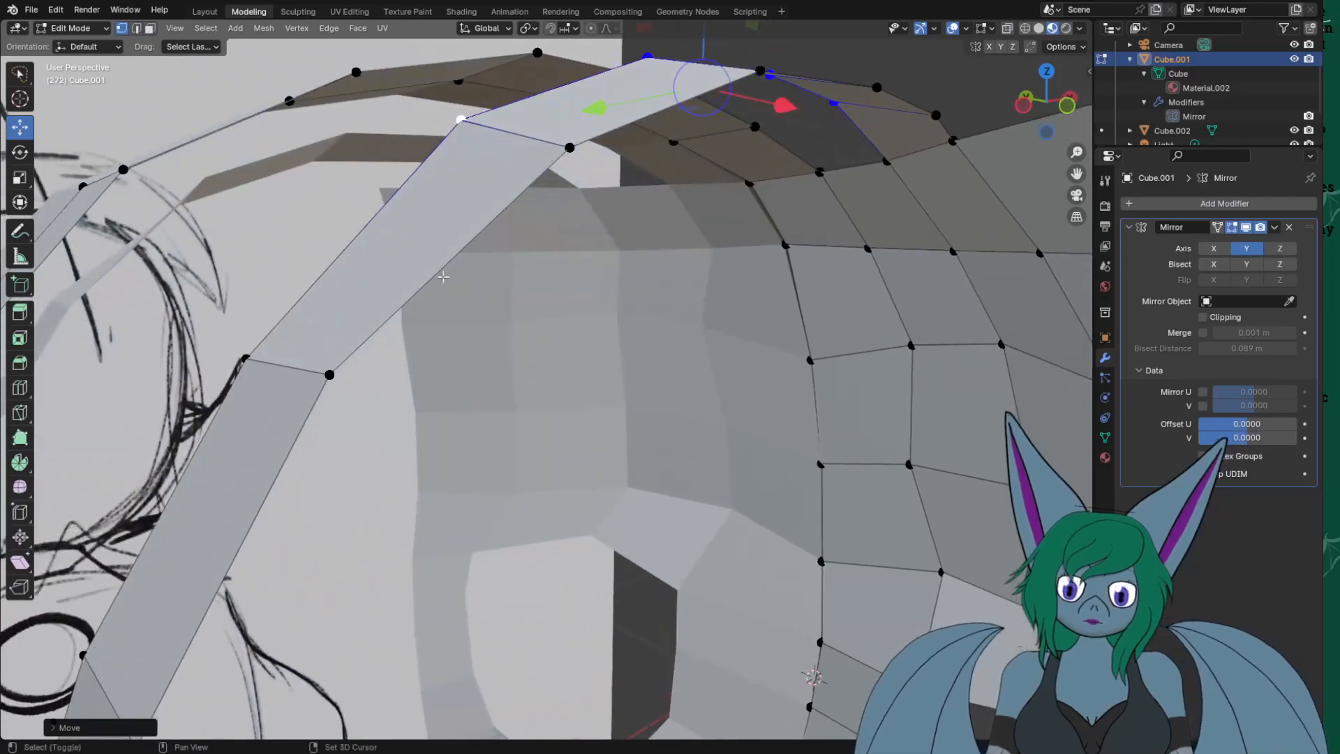
click(246, 359)
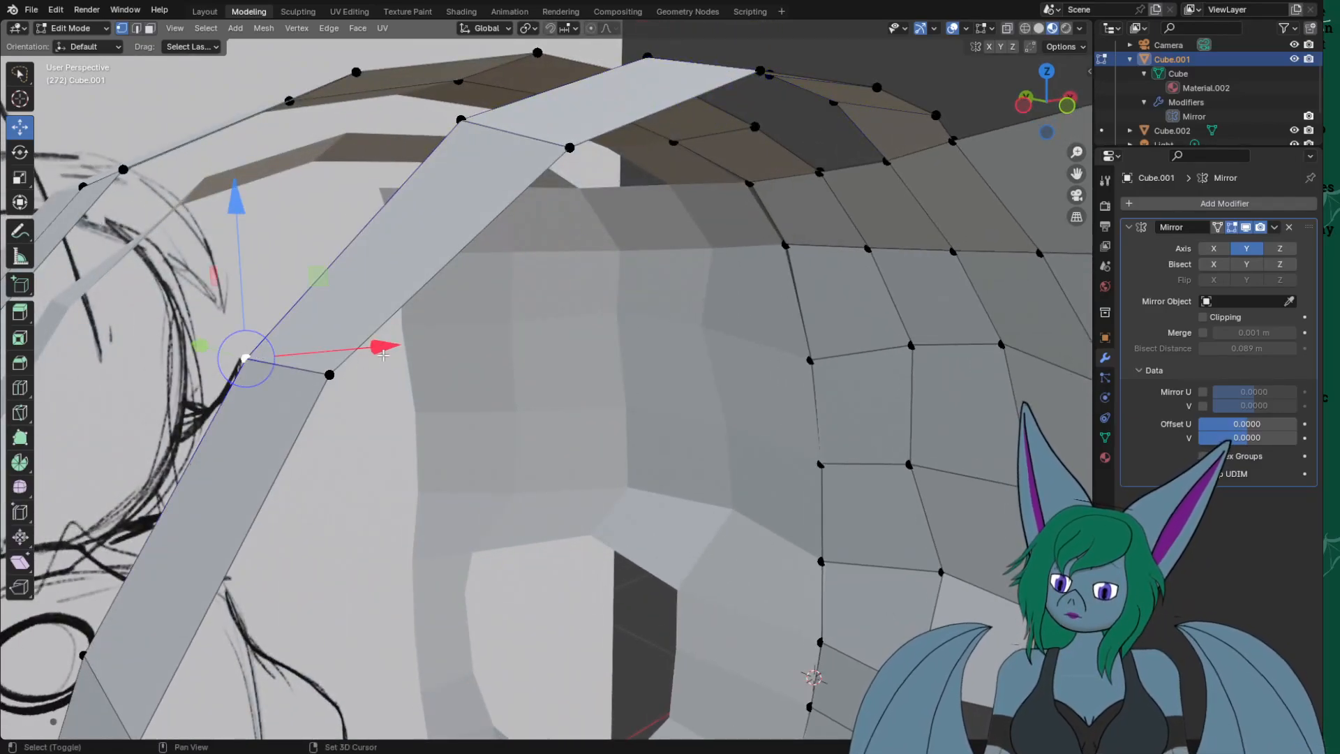
drag(380, 347, 325, 352)
shift+middle_drag(431, 345, 546, 292)
drag(284, 333, 293, 282)
Move the second strip's inner vertices along the upper back of the skull backward along X to widen the strip.
shift+middle_drag(401, 454, 490, 209)
click(442, 304)
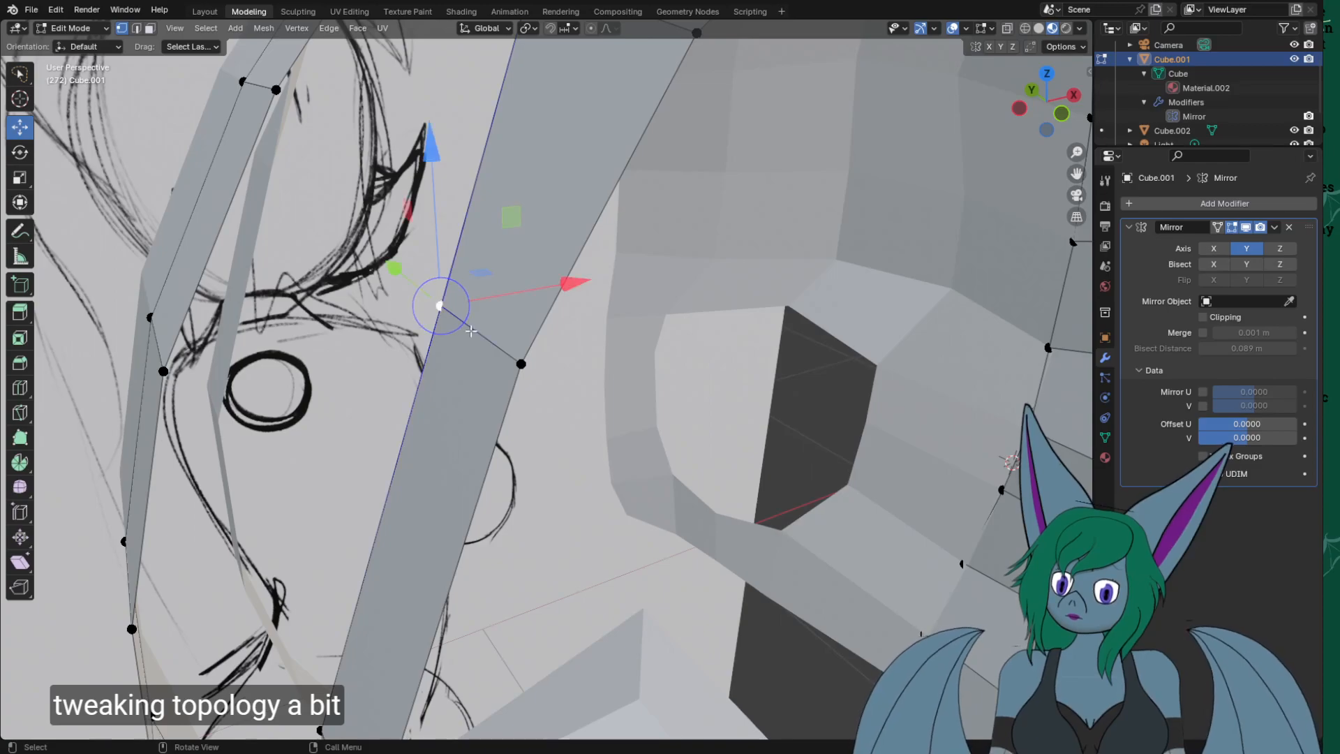
drag(541, 284, 491, 318)
shift+middle_drag(491, 318, 457, 199)
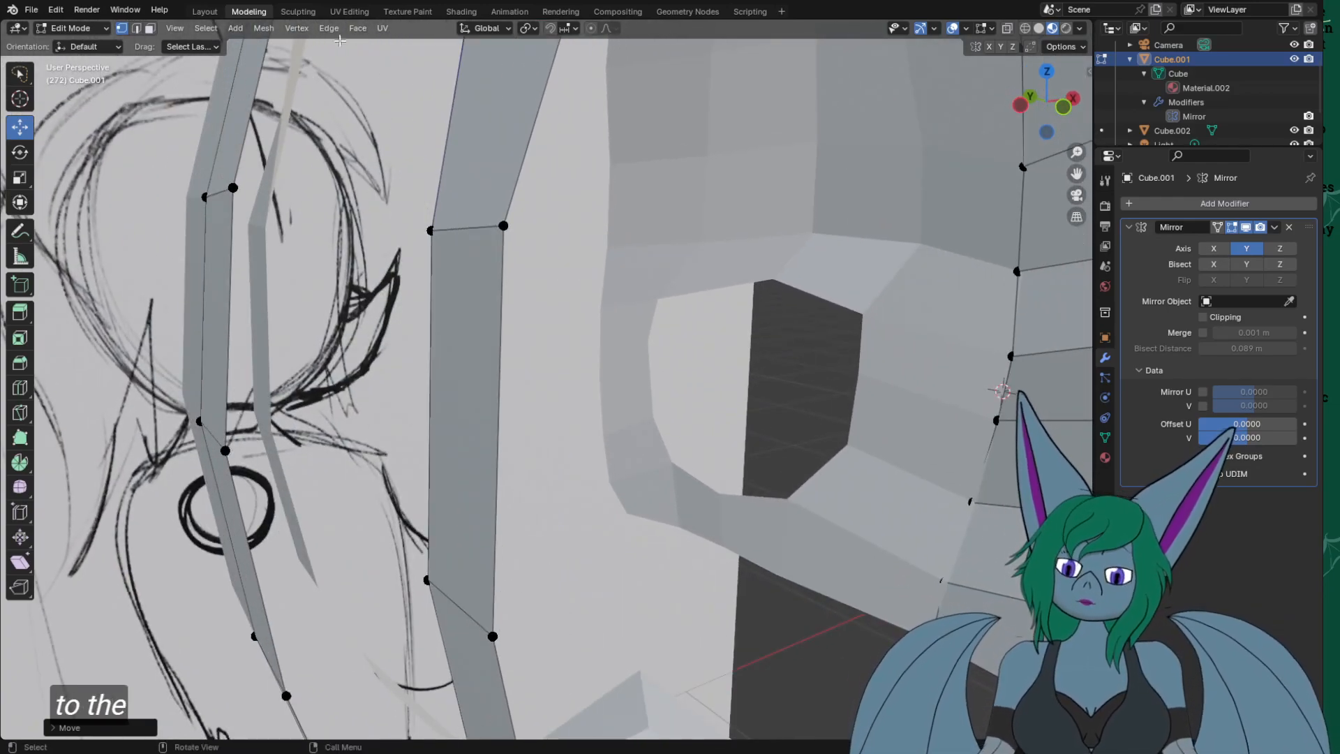
click(430, 230)
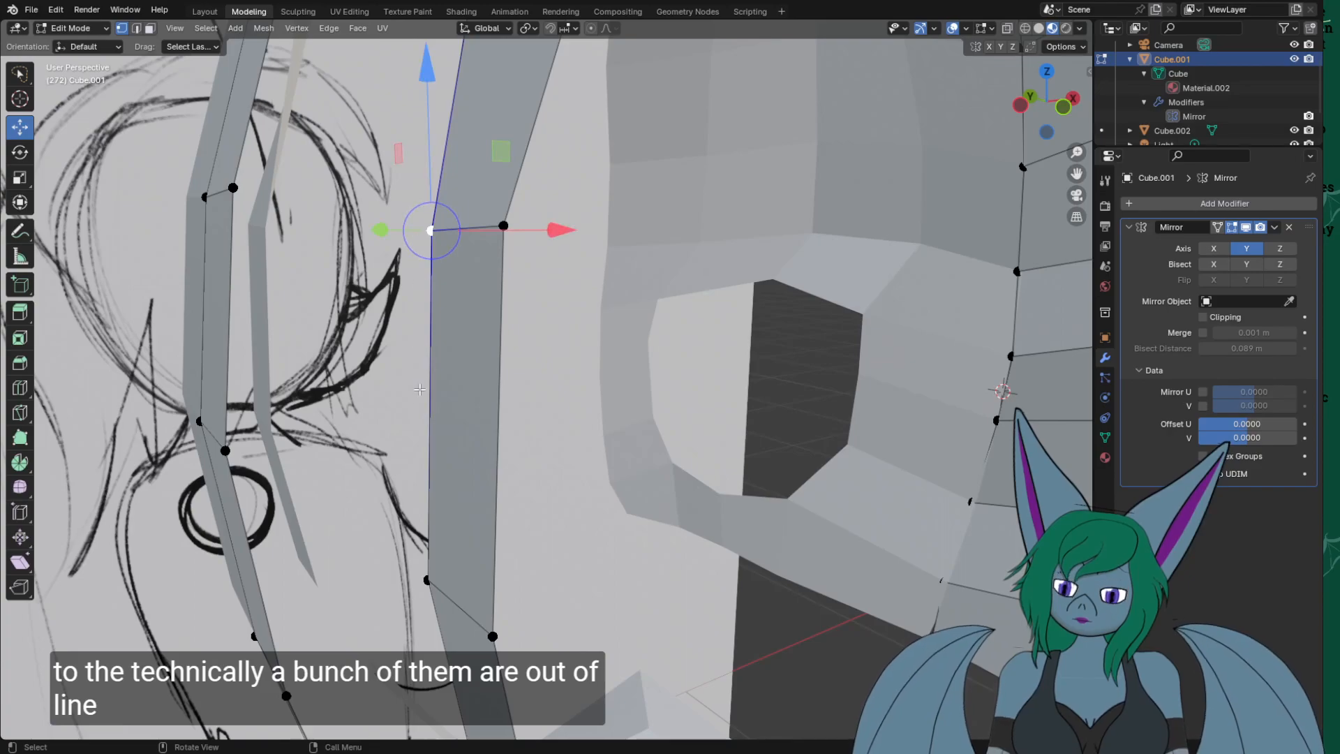
shift+click(428, 586)
drag(545, 400, 502, 397)
Move two neighbouring inner vertices at the lower back of the second strip backward along X and down along Z.
middle_drag(502, 398, 619, 407)
mouse_move(622, 473)
middle_down()
mouse_move(597, 287)
mouse_move(612, 359)
mouse_move(595, 349)
mouse_move(593, 380)
middle_up()
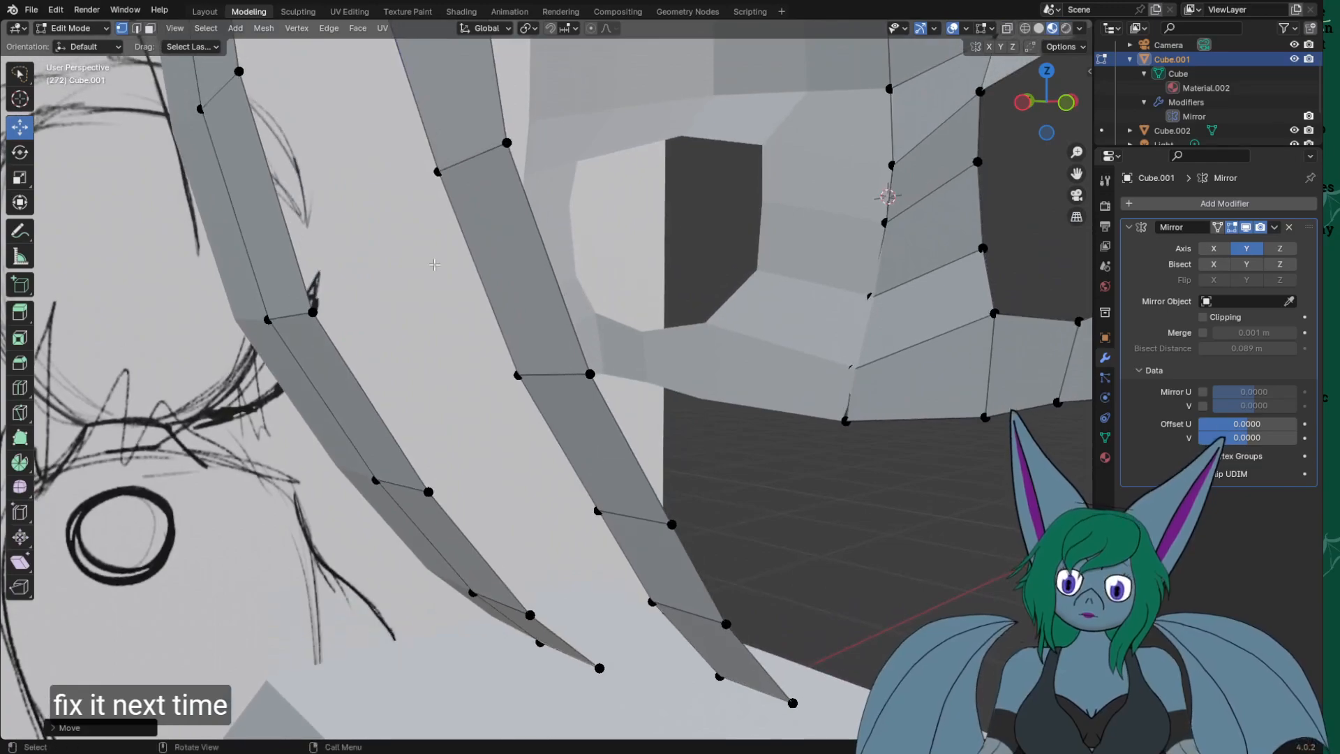
click(423, 179)
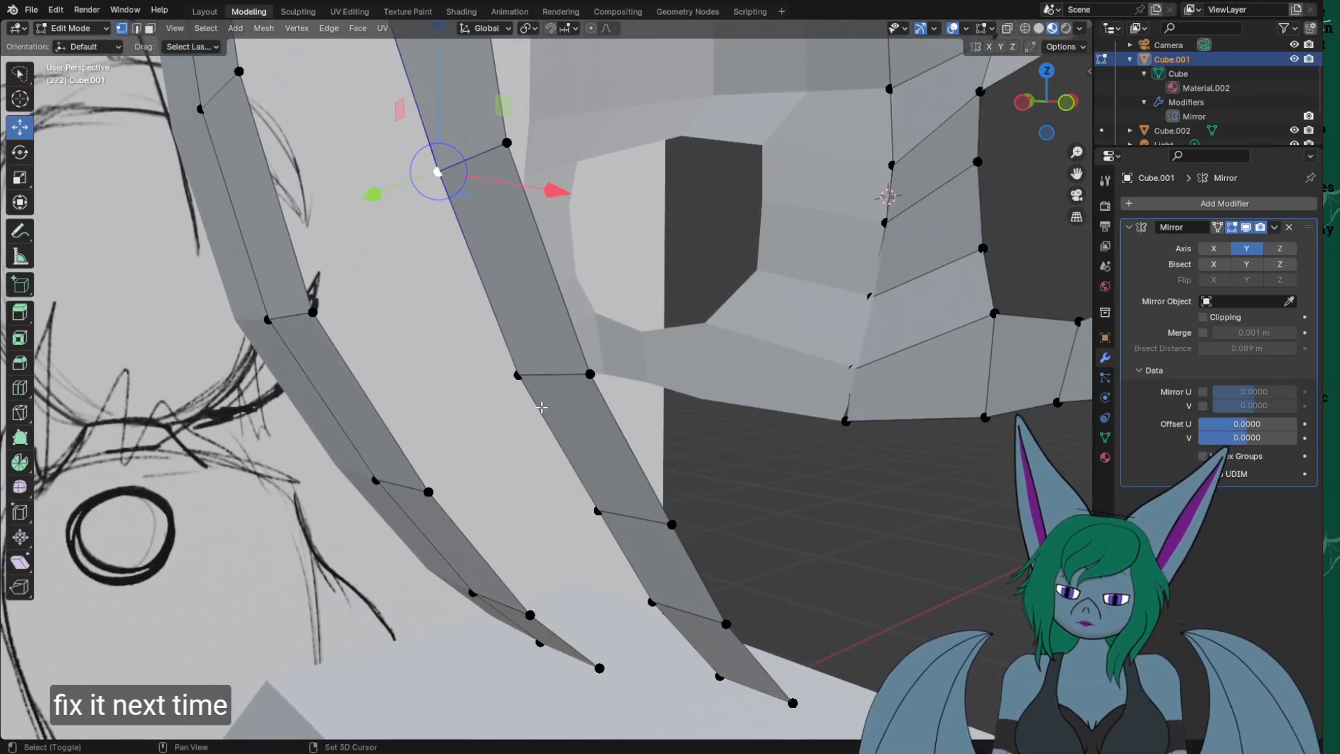
shift+click(517, 375)
drag(583, 284, 550, 284)
drag(443, 124, 442, 205)
Move the next two inner vertices toward the nape backward along X and down along Z, shifting the upper one slightly farther back.
shift+middle_drag(694, 445, 559, 263)
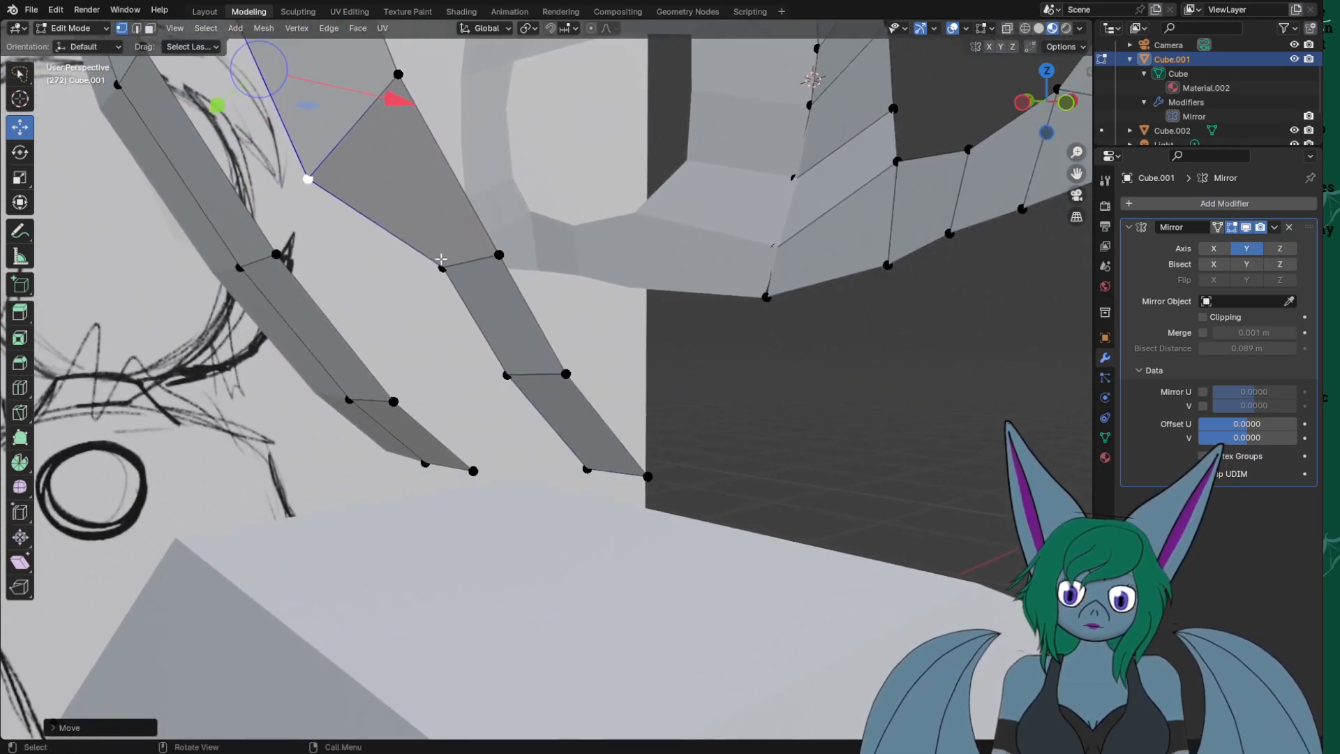
click(441, 261)
shift+click(506, 374)
drag(578, 309, 546, 310)
drag(451, 239, 451, 270)
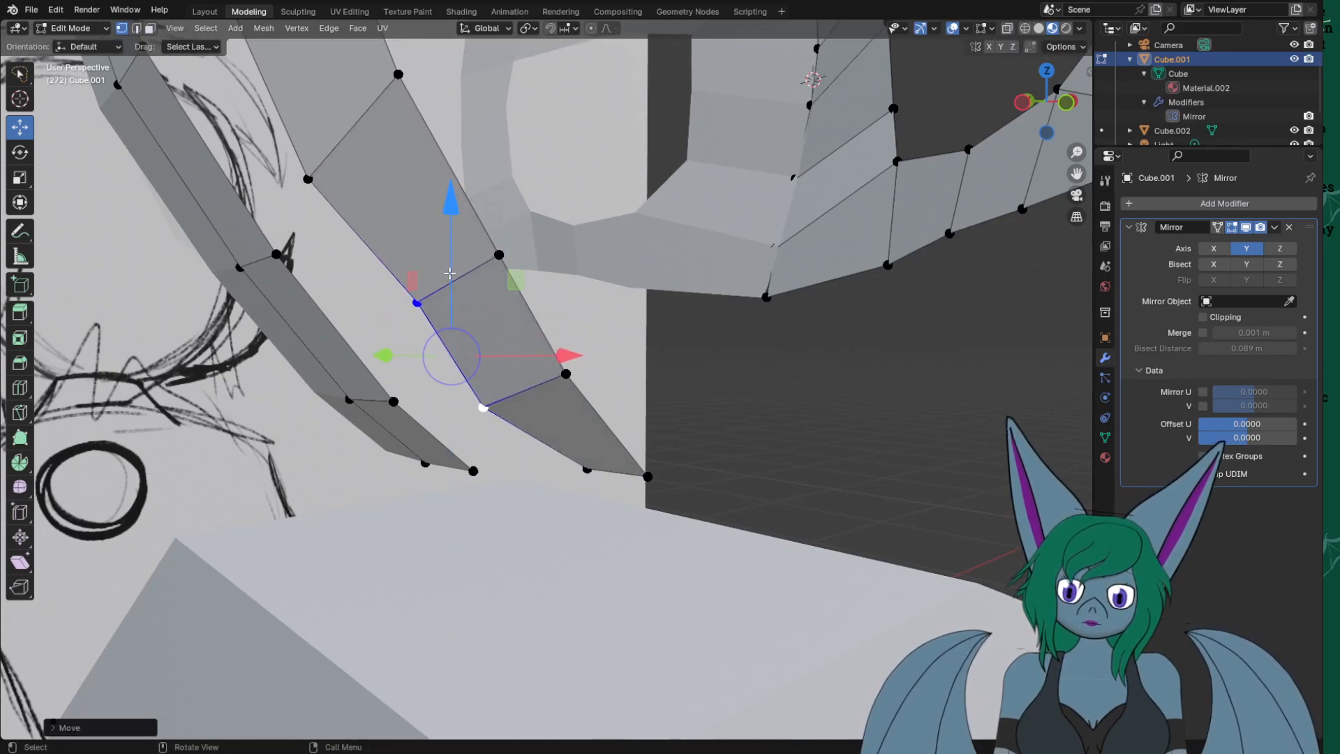
click(418, 302)
drag(534, 309, 510, 320)
Raise the cross edge at the upper back of the second strip along Z.
mouse_move(505, 328)
middle_down()
mouse_move(401, 326)
mouse_move(481, 490)
mouse_move(746, 400)
mouse_move(628, 499)
mouse_move(597, 516)
mouse_move(559, 508)
middle_up()
scroll(419, 326, down, 5)
scroll(558, 507, up, 5)
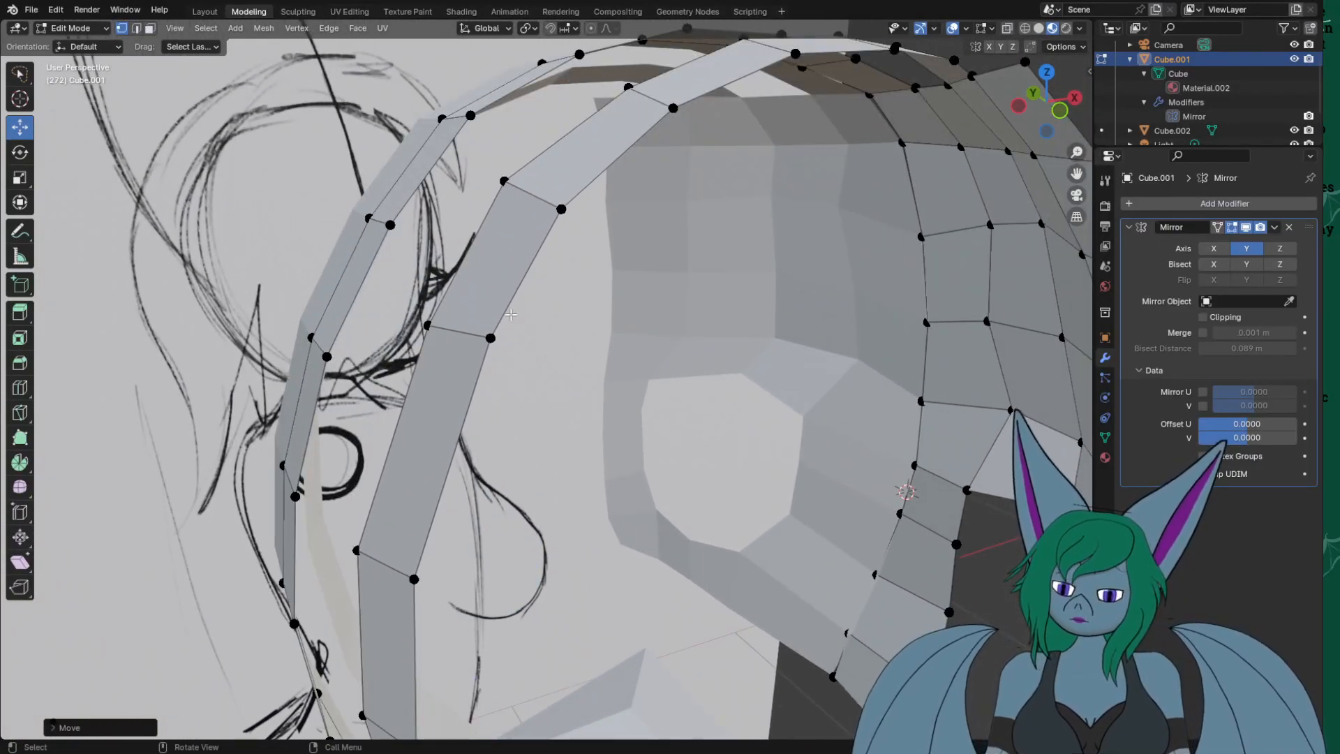
click(426, 326)
shift+click(490, 338)
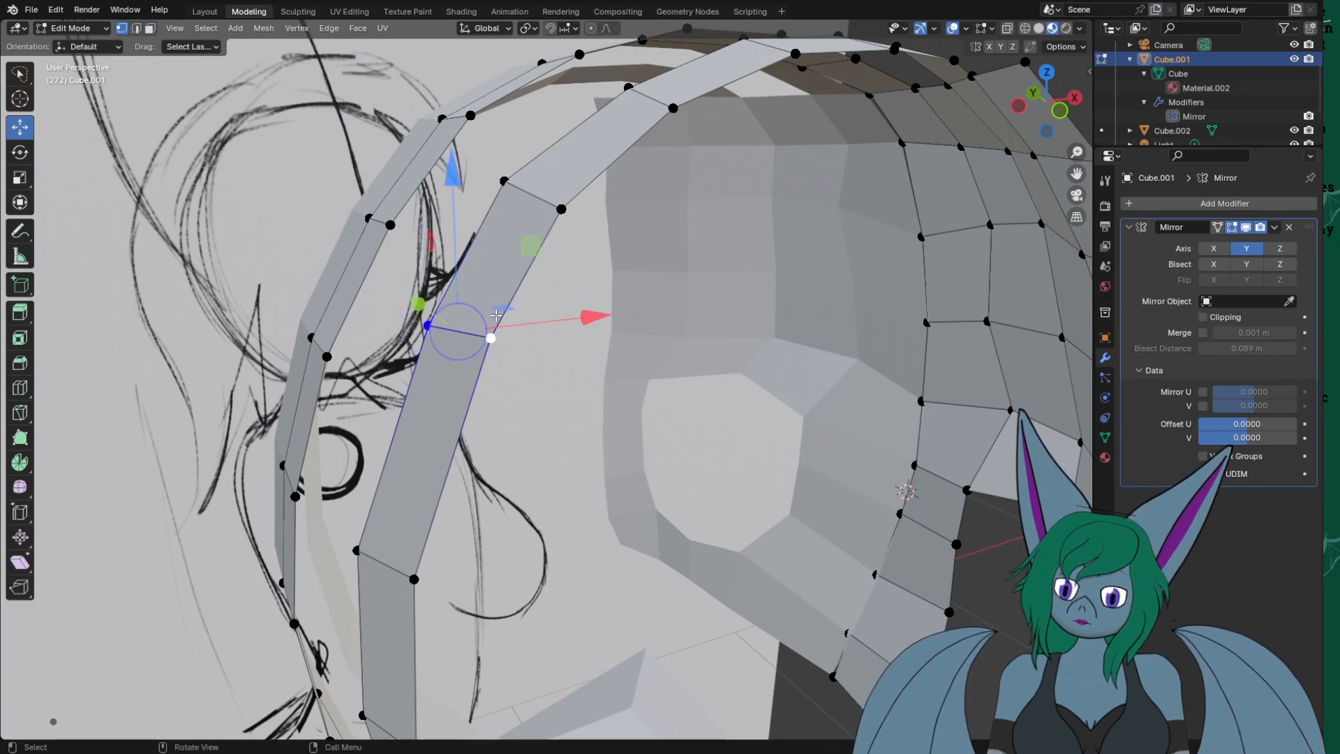
drag(457, 288, 456, 253)
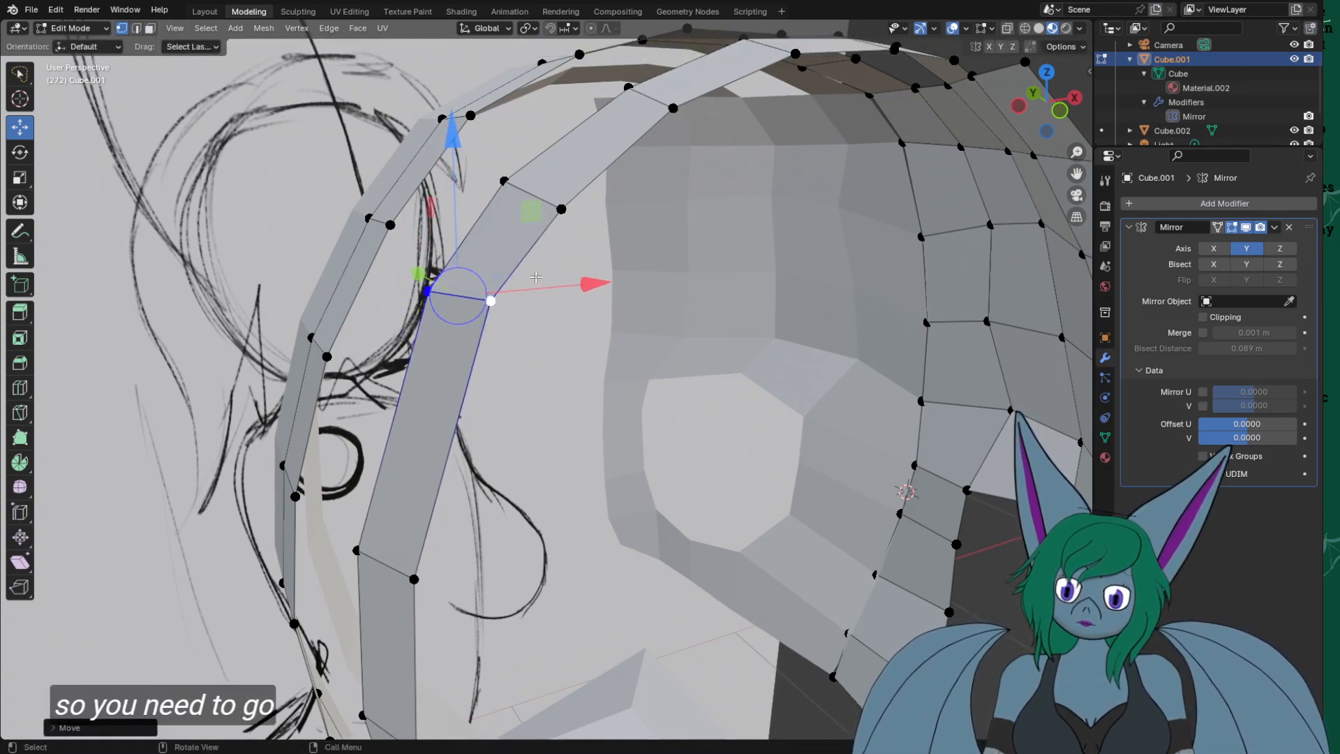
Add the next cross edge above to the selection and move both edges upward along the skull curve.
shift+click(504, 180)
shift+click(561, 209)
key(g)
click(552, 175)
drag(507, 146, 507, 112)
Raise the following cross edge at the rear of the second strip along Z to even out the face lengths.
mouse_move(508, 111)
middle_down()
mouse_move(667, 146)
mouse_move(595, 120)
mouse_move(483, 143)
mouse_move(461, 199)
mouse_move(533, 183)
middle_up()
shift+middle_drag(566, 418, 484, 364)
click(487, 492)
shift+click(550, 492)
drag(520, 414, 520, 336)
Move the slanted cross edge on the lower rear of the second strip upward, shortening the face above it.
shift+middle_drag(685, 452, 548, 112)
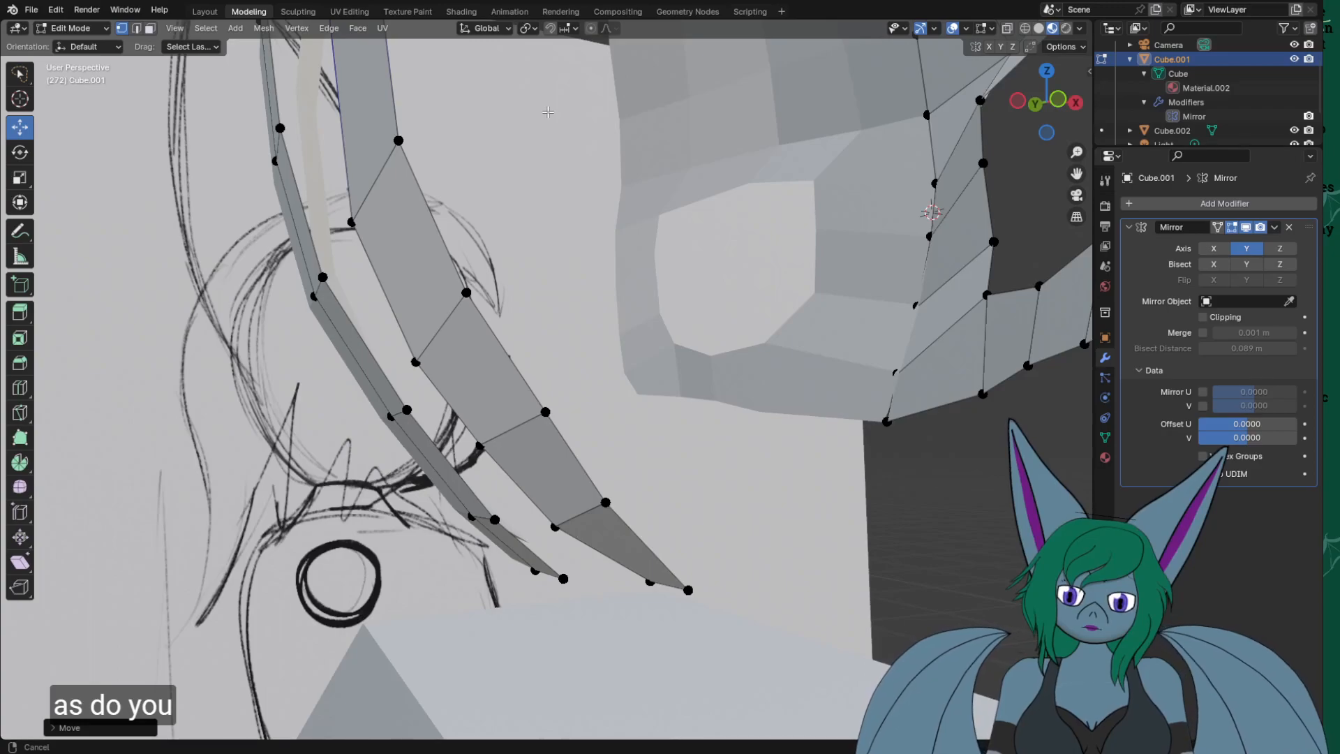
shift+middle_drag(548, 112, 650, 422)
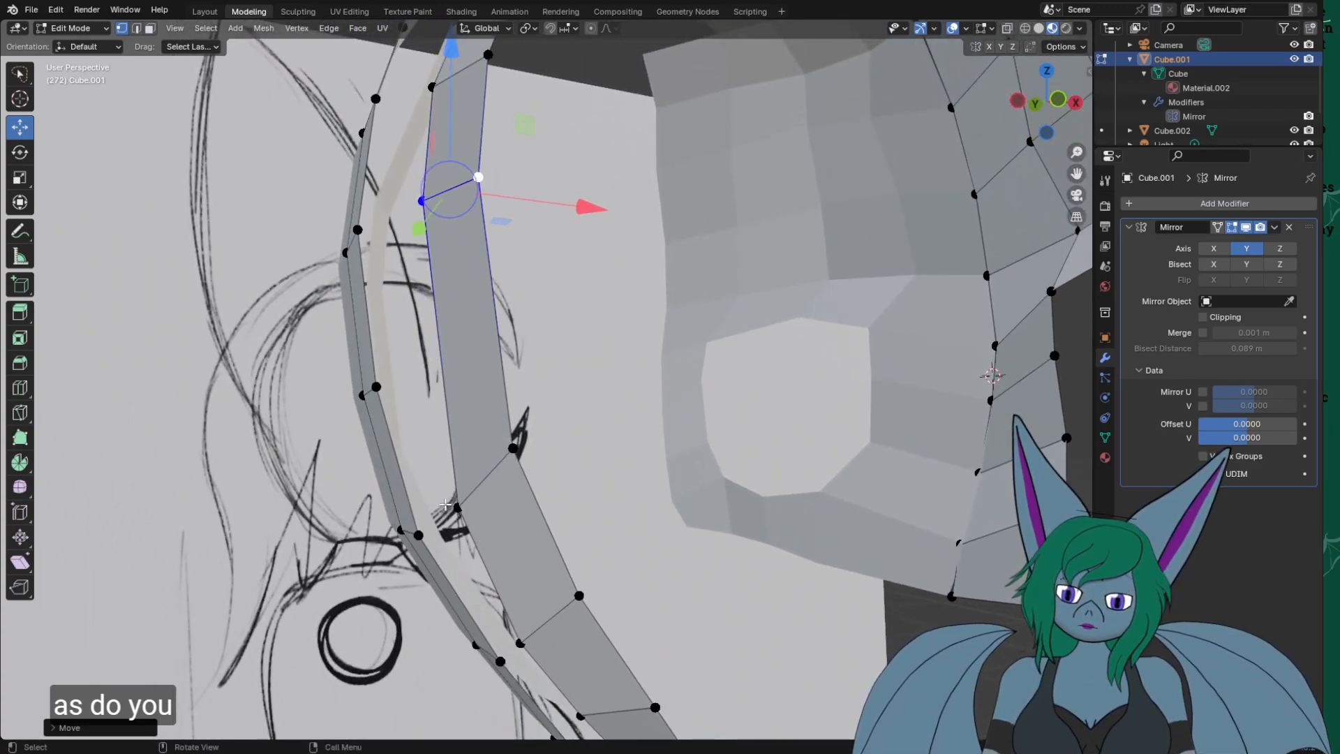
key(alt+a)
click(466, 499)
shift+click(511, 457)
drag(477, 411, 589, 297)
key(alt+a)
Lower the outer vertex of the slanted cross edge along Z and shift the whole edge backward along X.
middle_drag(572, 305, 529, 370)
click(519, 347)
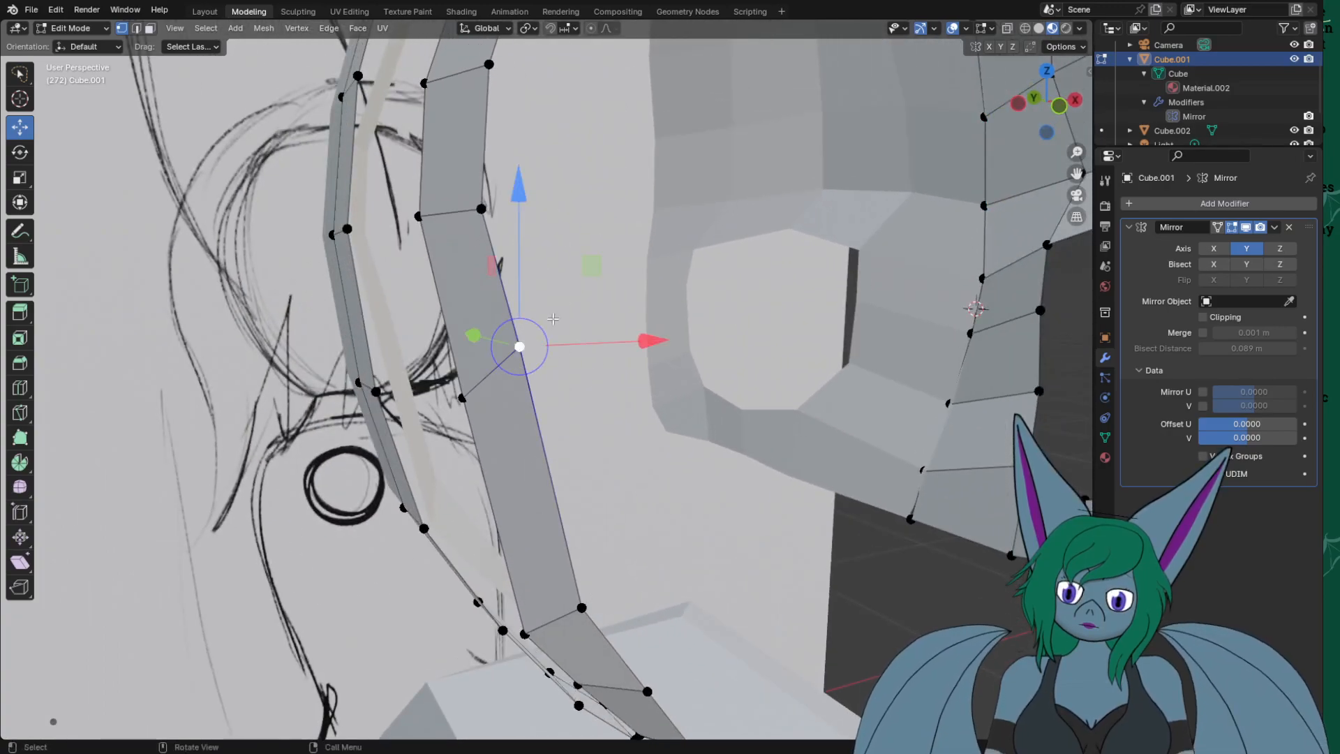
drag(519, 190, 507, 282)
shift+click(473, 405)
drag(600, 400, 573, 404)
Reposition the next cross edge down the second strip and raise it along Z.
click(492, 405)
mouse_move(574, 404)
middle_down()
mouse_move(635, 316)
mouse_move(575, 385)
middle_up()
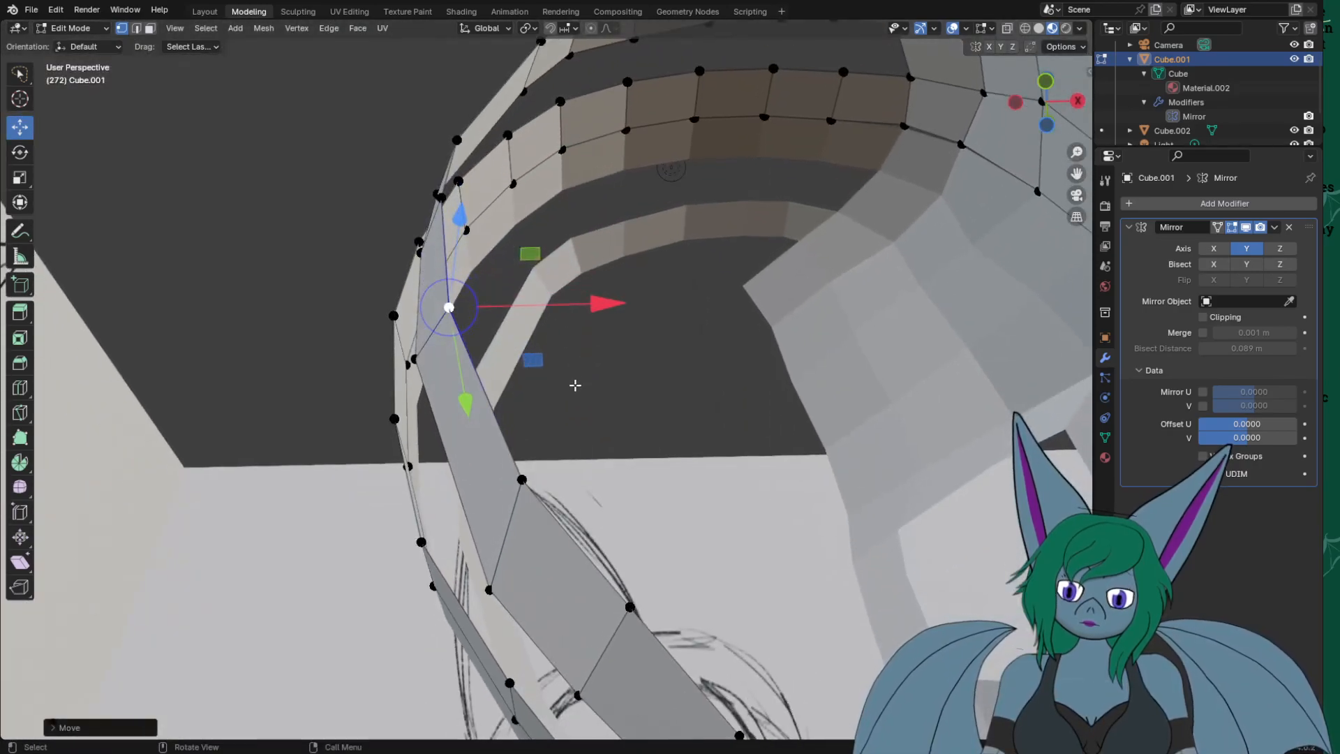
click(490, 591)
middle_drag(490, 590, 600, 538)
shift+click(608, 540)
drag(574, 485, 600, 515)
drag(535, 394, 536, 360)
Lower a single vertex on the lower part of the second strip along Z and shift it sideways to straighten its cross edge.
click(567, 415)
drag(567, 288, 565, 328)
drag(668, 485, 699, 489)
Select the four vertices of the second-to-last face at the lower end of the second strip and raise them along Z.
mouse_move(699, 489)
middle_down()
mouse_move(661, 506)
mouse_move(718, 534)
mouse_move(694, 487)
mouse_move(706, 481)
middle_up()
click(574, 479)
shift+click(642, 588)
shift+click(724, 530)
shift+click(684, 452)
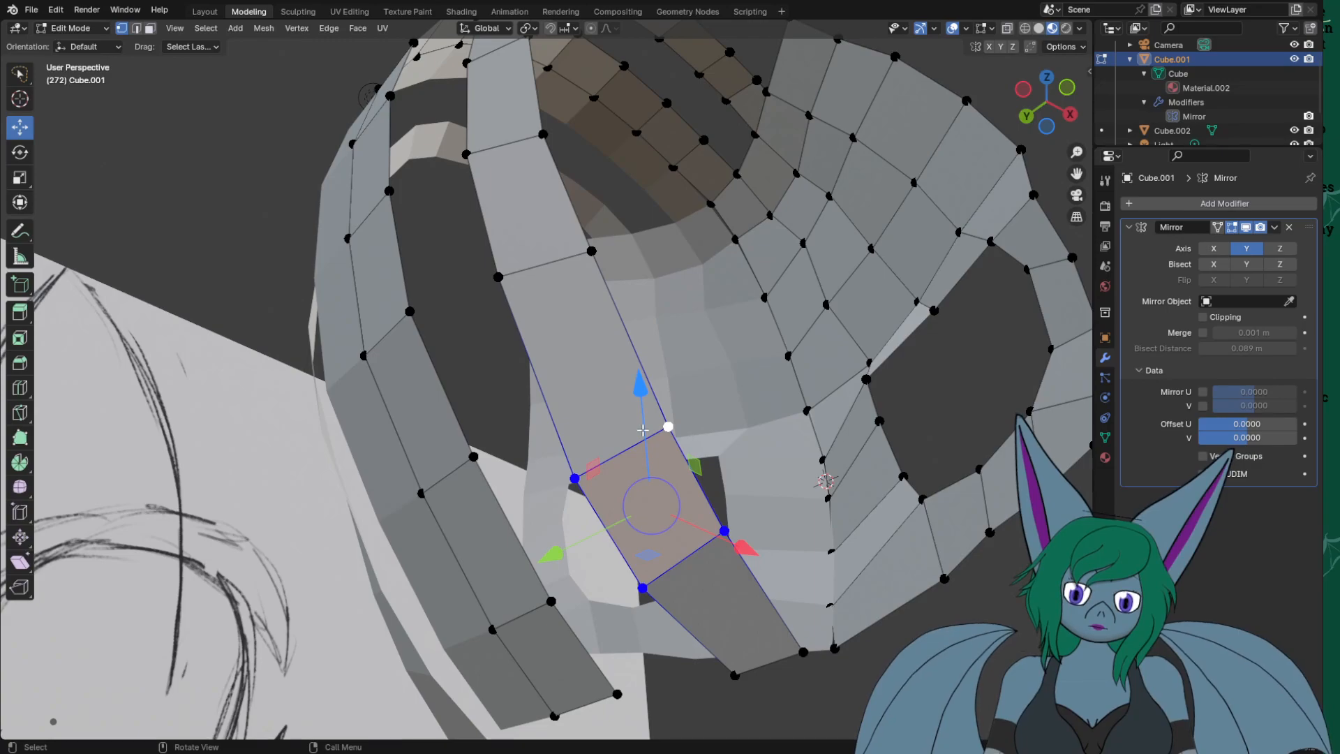
drag(642, 430, 642, 409)
drag(722, 520, 722, 483)
Add a loop cut across the long face of the second strip and shift the new edge backward along X to round the curve.
middle_drag(707, 280, 680, 313)
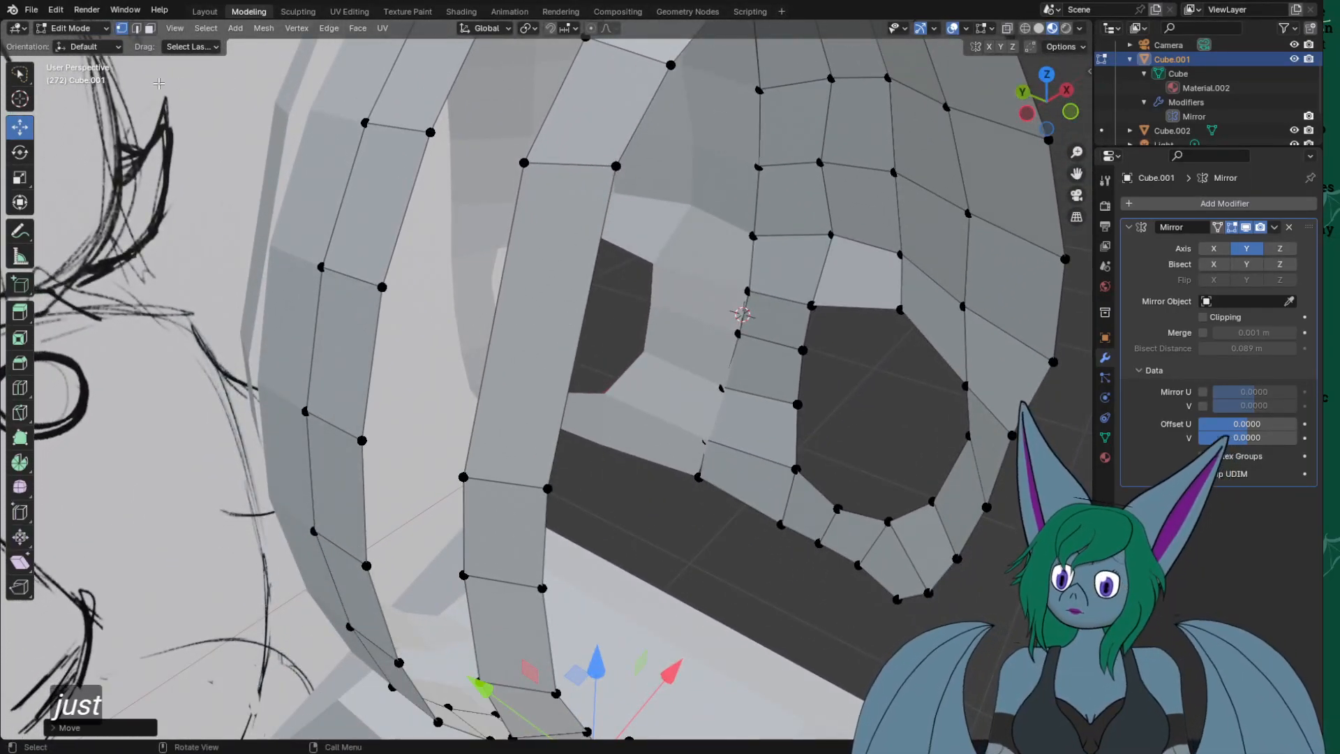
right_click(536, 253)
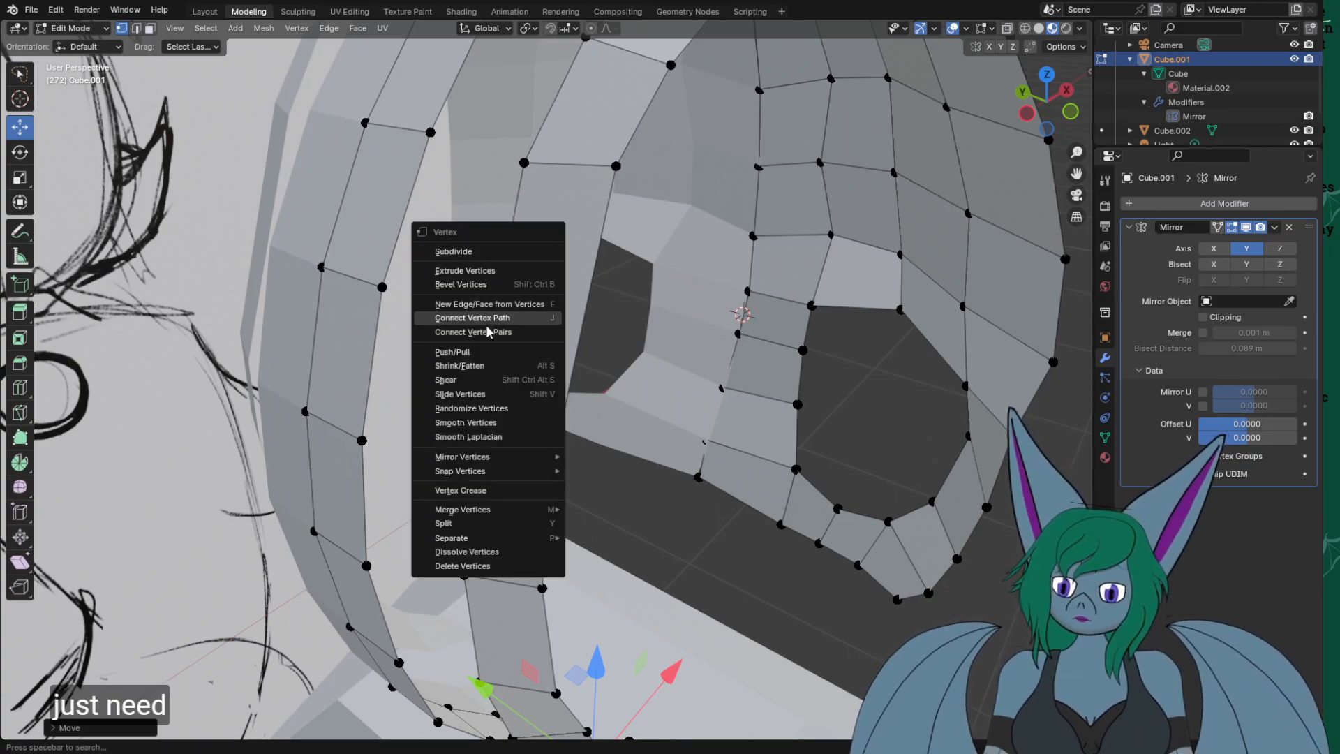
click(137, 29)
right_click(523, 338)
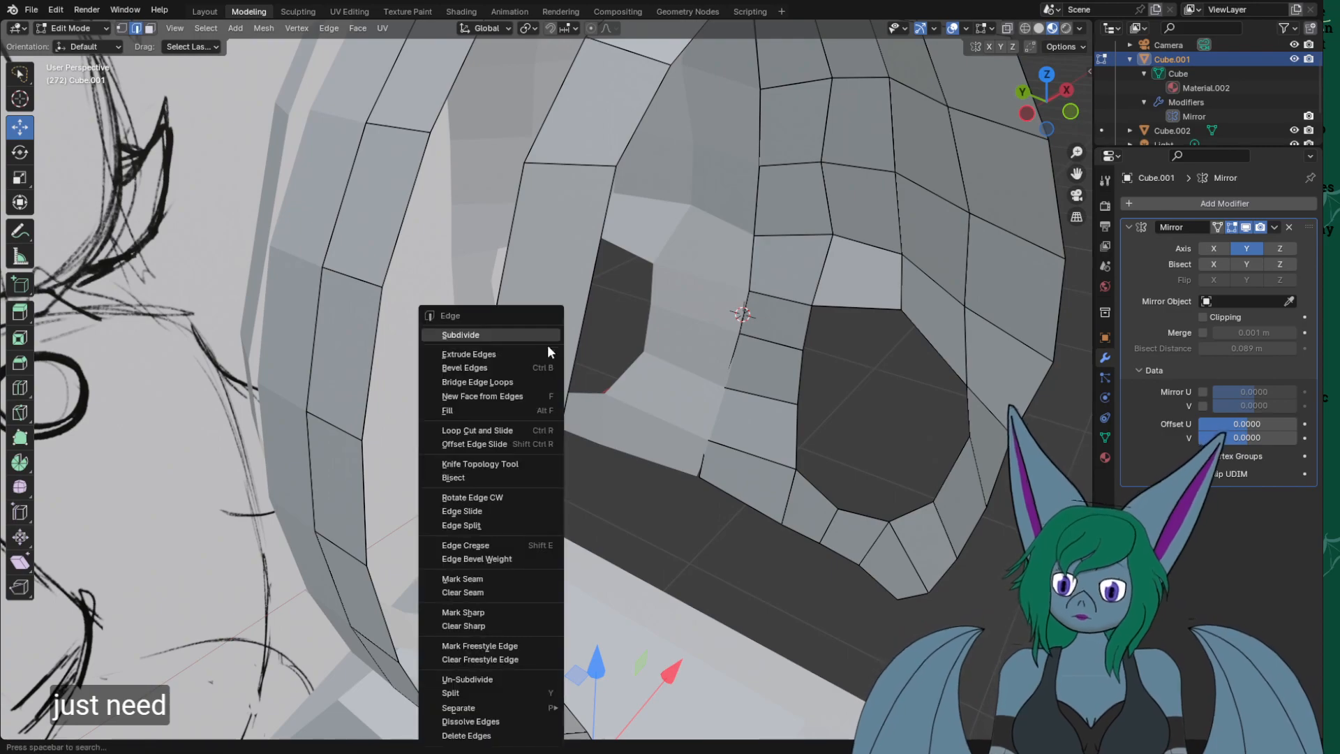
click(487, 427)
click(487, 311)
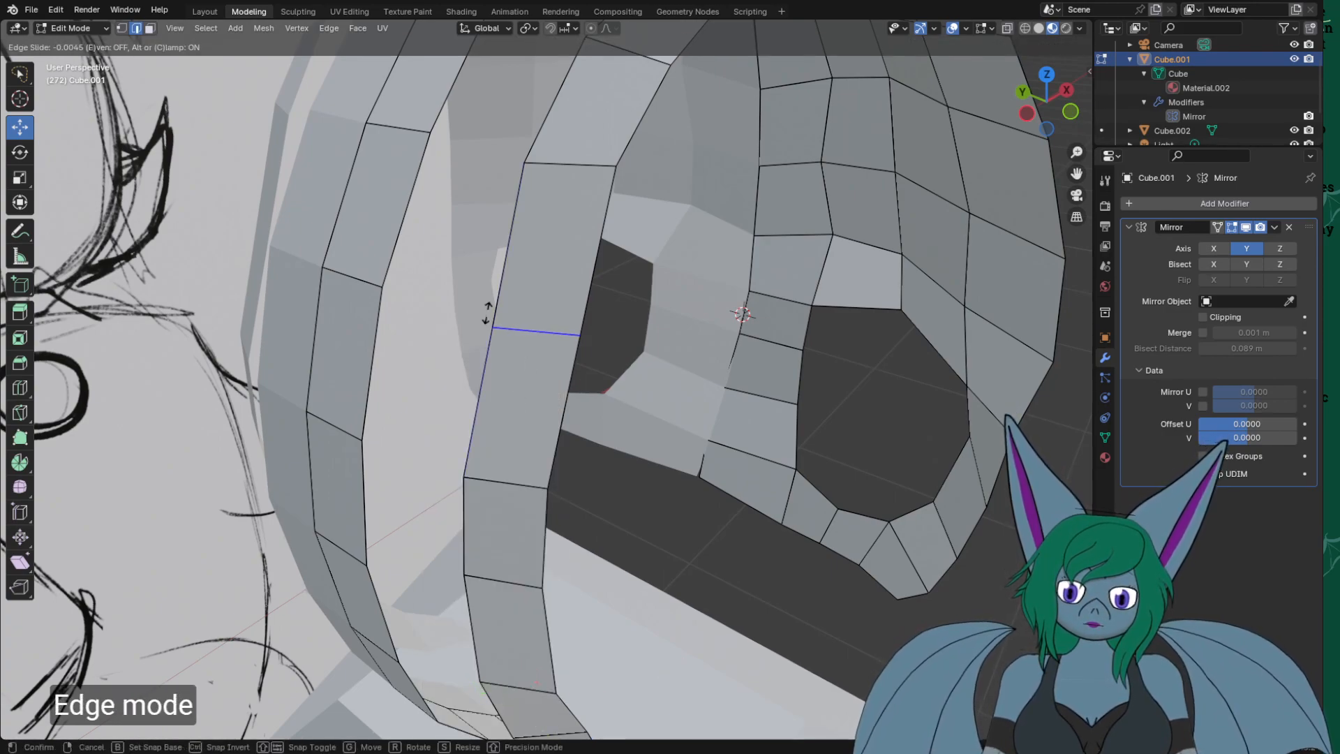
click(510, 317)
middle_drag(667, 452, 595, 425)
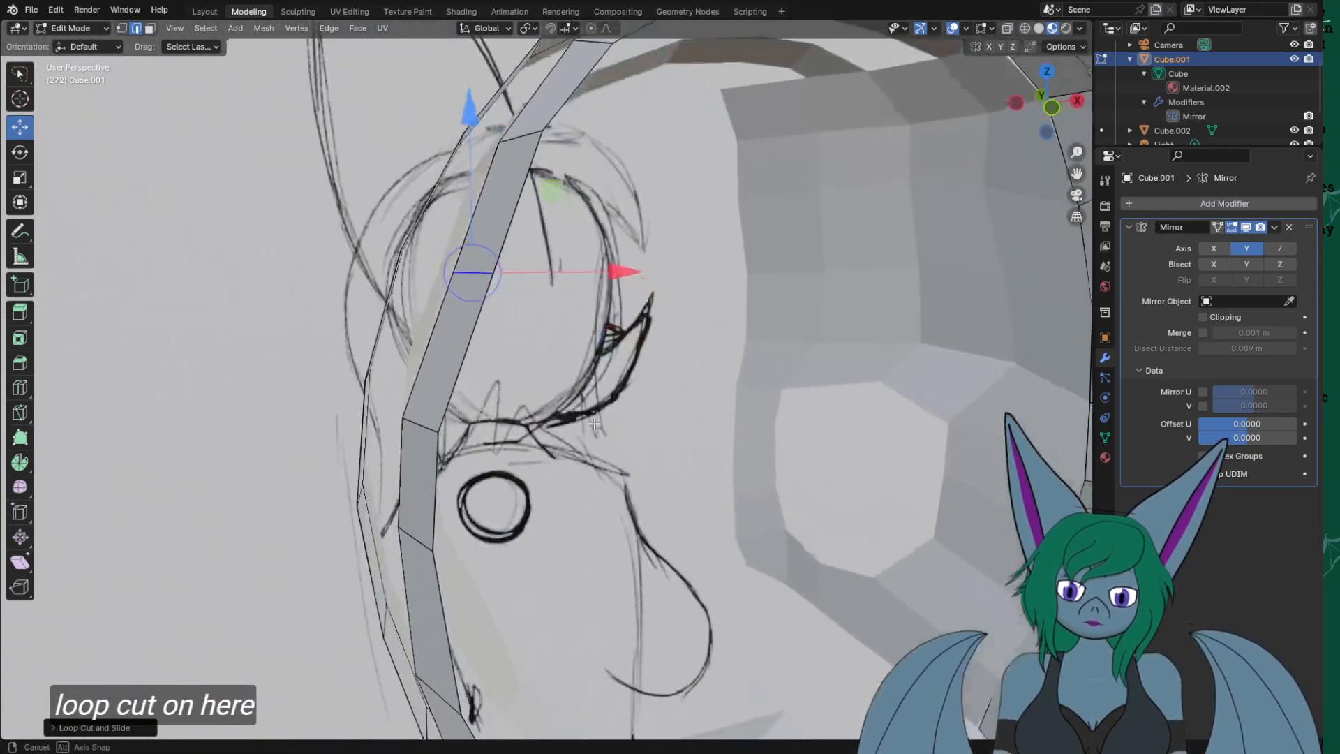
drag(623, 267, 604, 281)
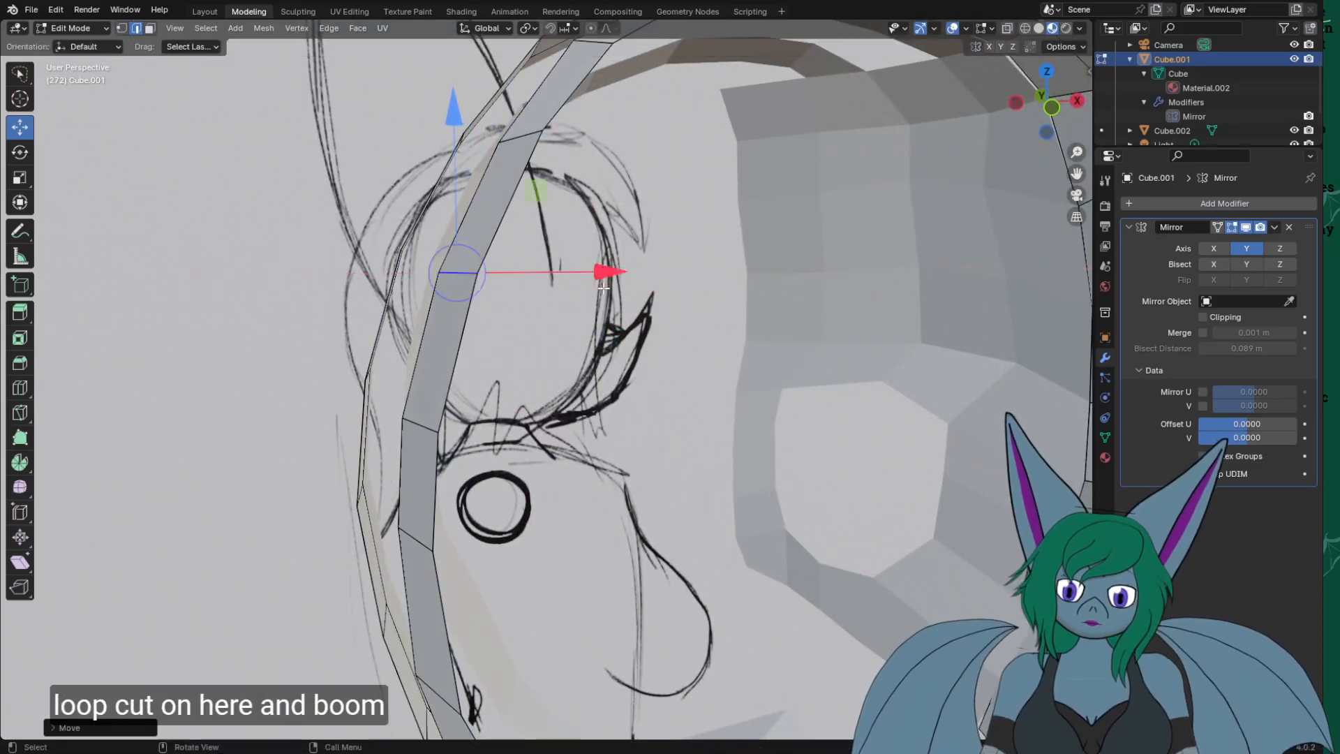
Select the four corner vertices at the front end of the gap between the first and second strips to create a face there.
click(122, 28)
shift+middle_drag(664, 189, 619, 386)
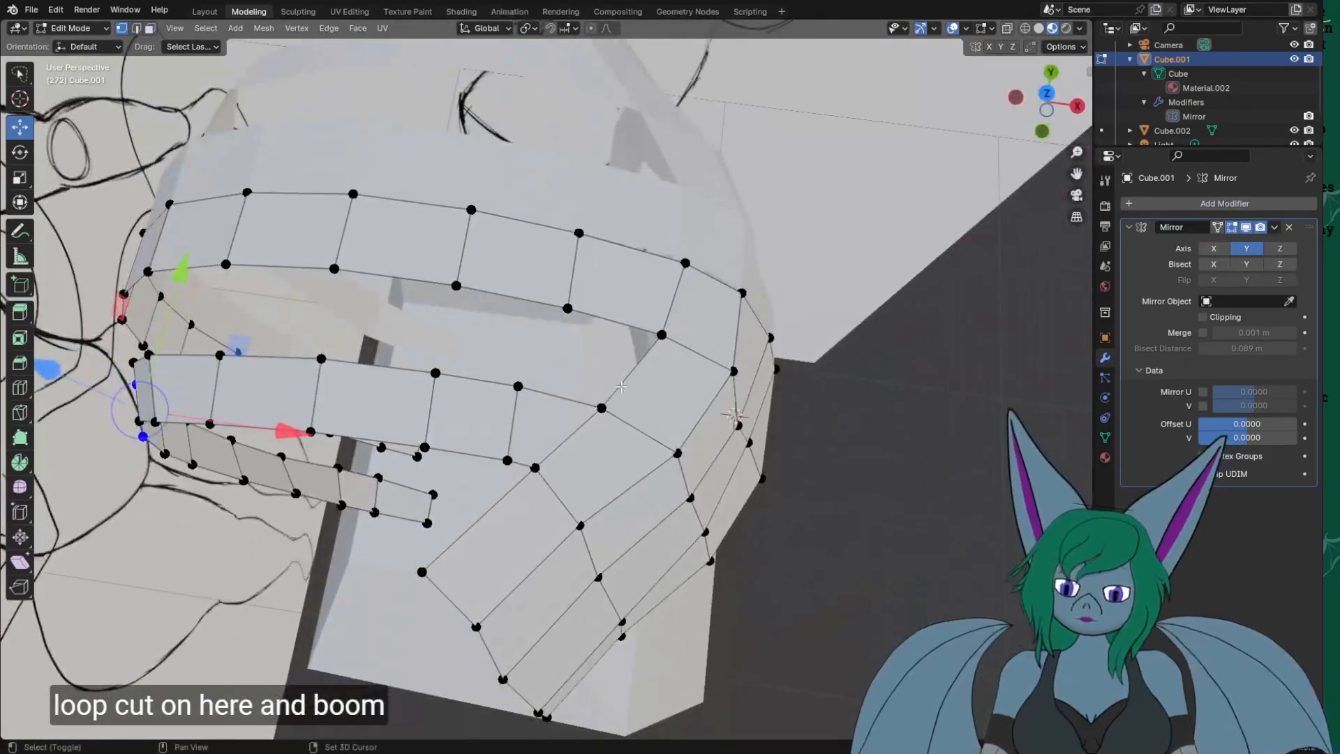
scroll(524, 352, up, 5)
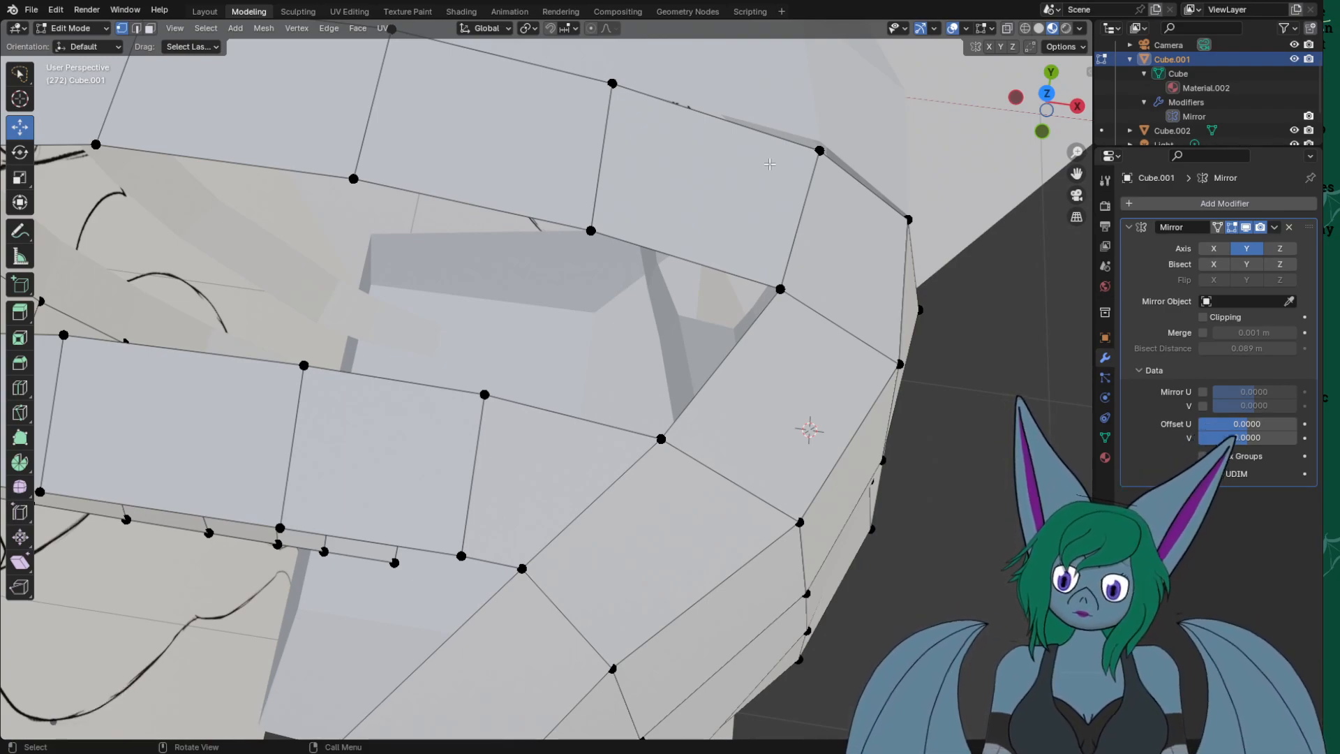
click(591, 230)
shift+click(781, 288)
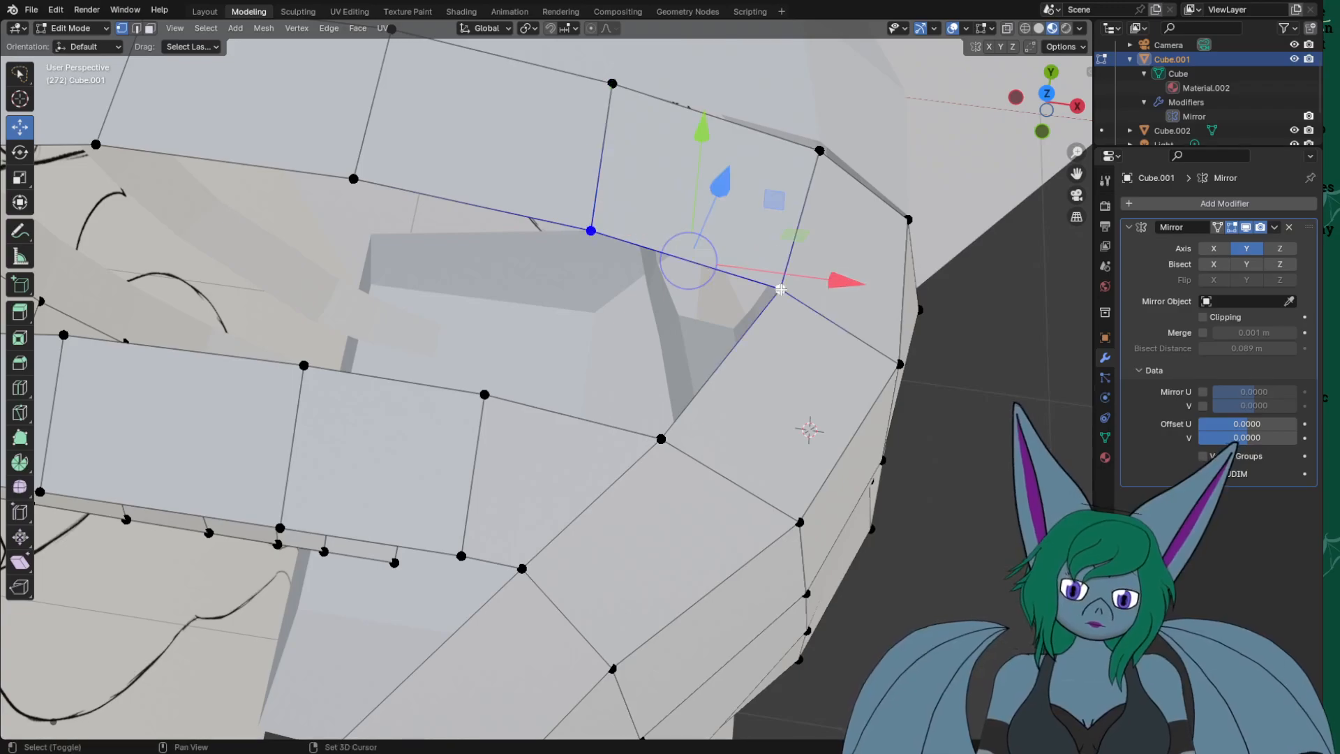
shift+click(660, 438)
shift+click(485, 395)
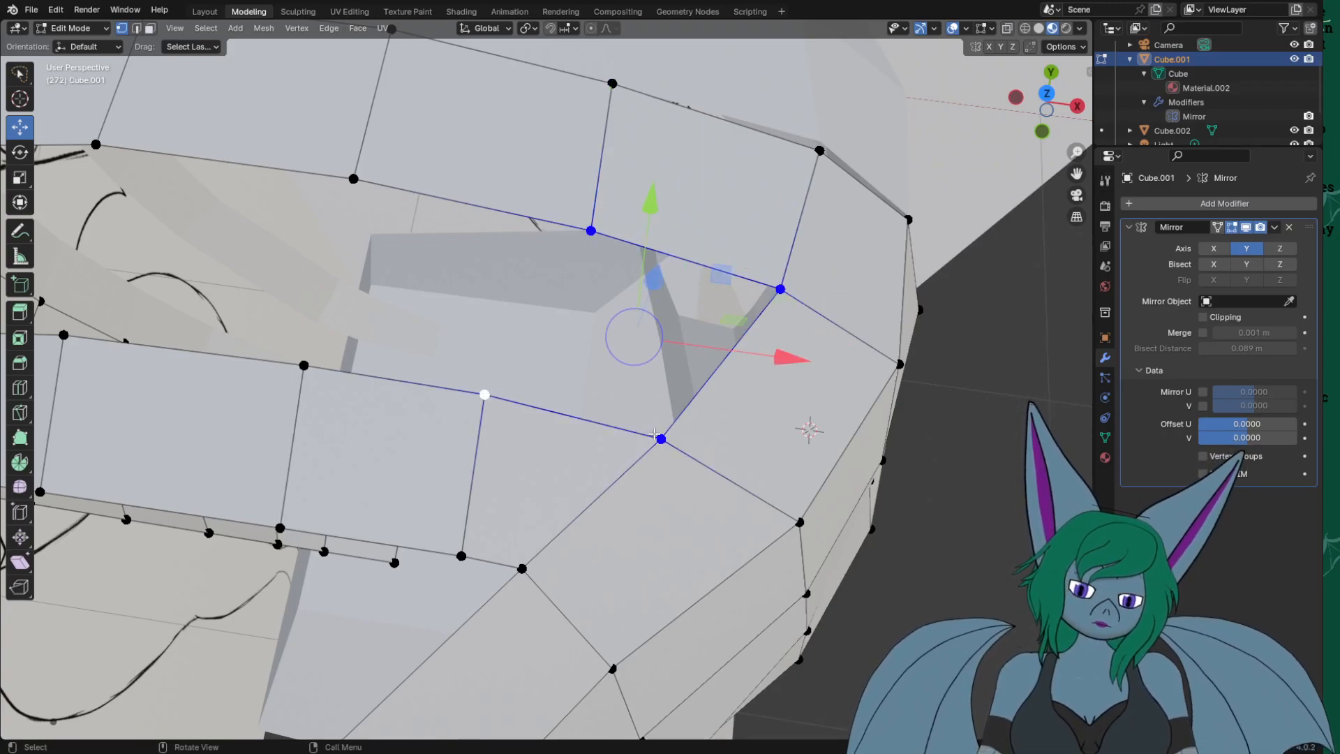
right_click(695, 570)
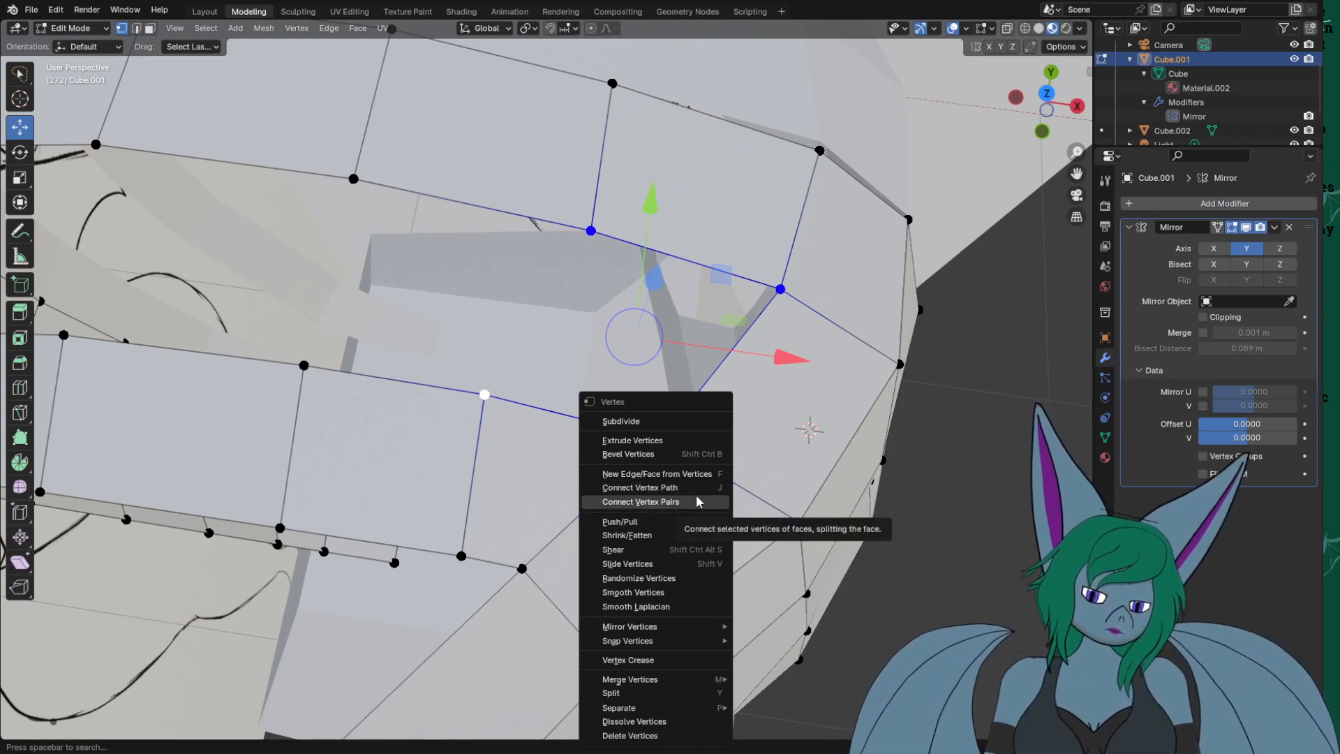
Create two adjacent faces from vertices in the gap between the two strips at the crown of the head.
mouse_move(704, 708)
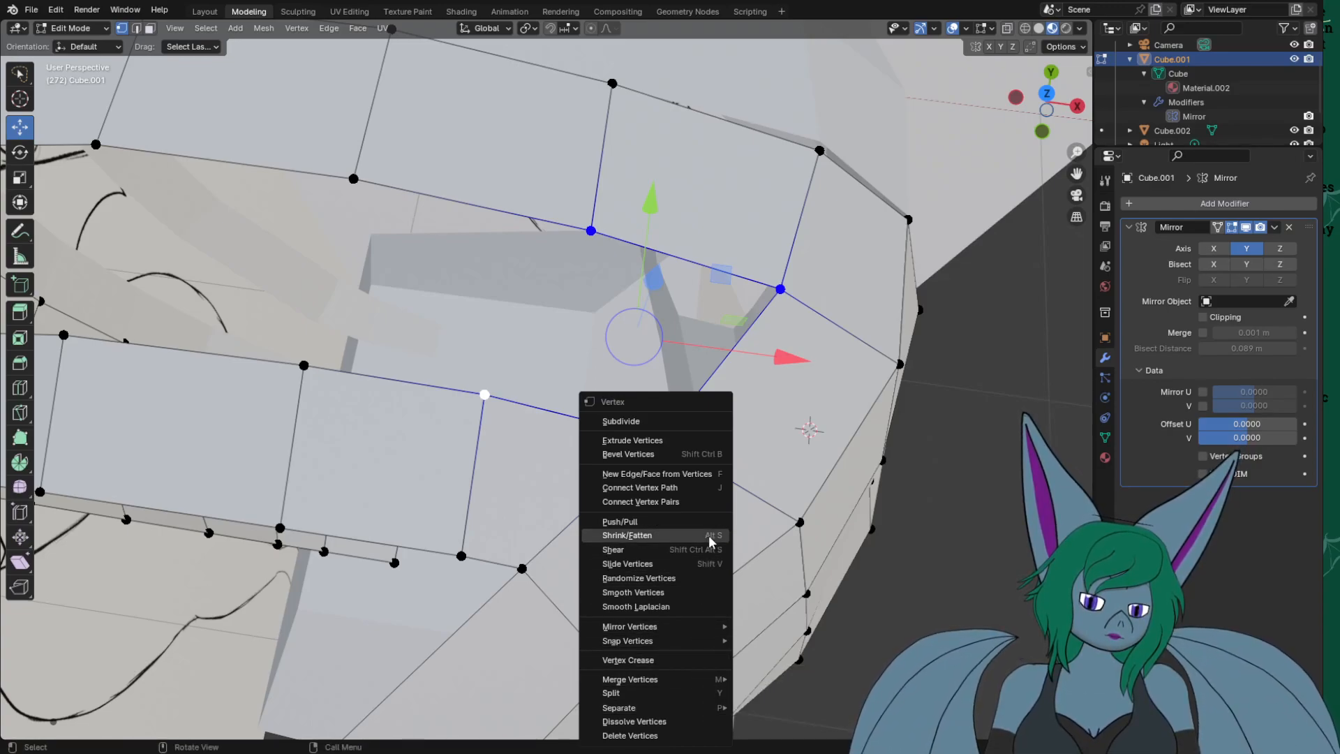
click(705, 480)
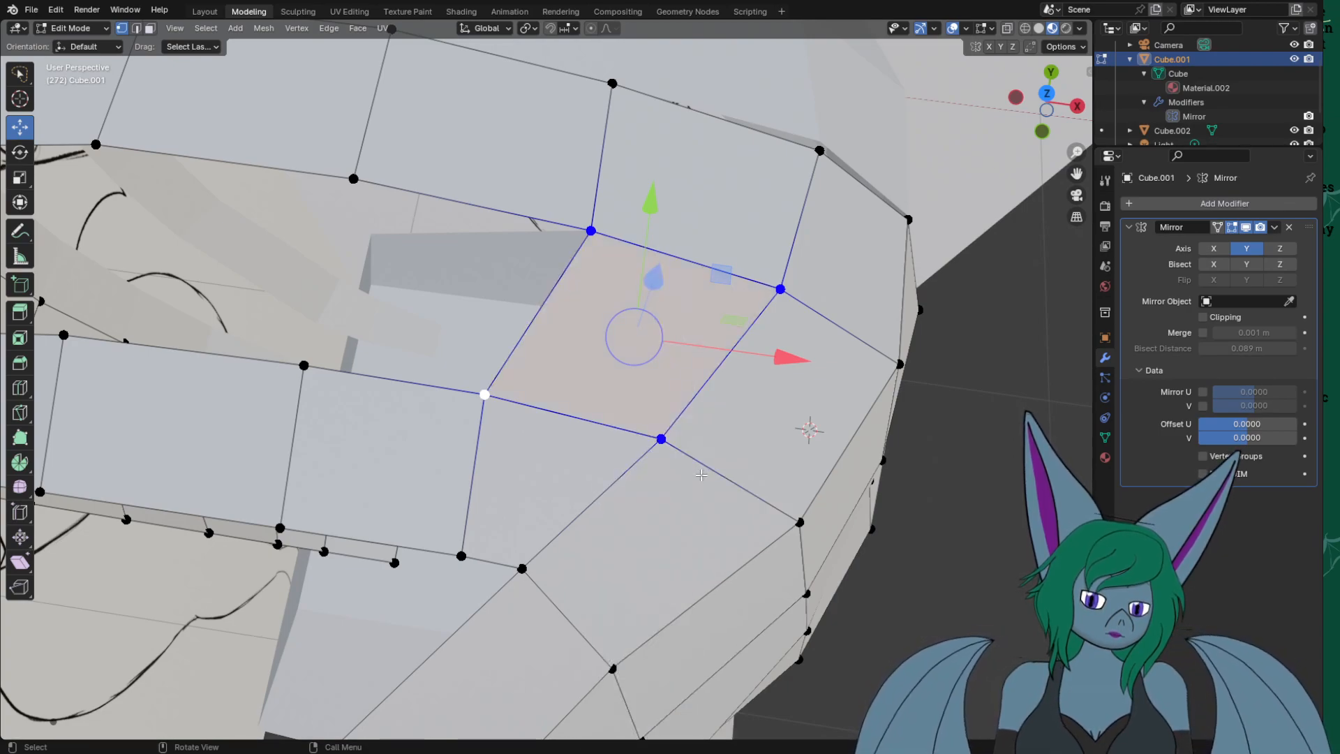
mouse_move(490, 388)
mouse_down()
mouse_move(483, 371)
mouse_move(484, 398)
mouse_up()
shift+click(304, 363)
shift+click(354, 180)
shift+click(592, 229)
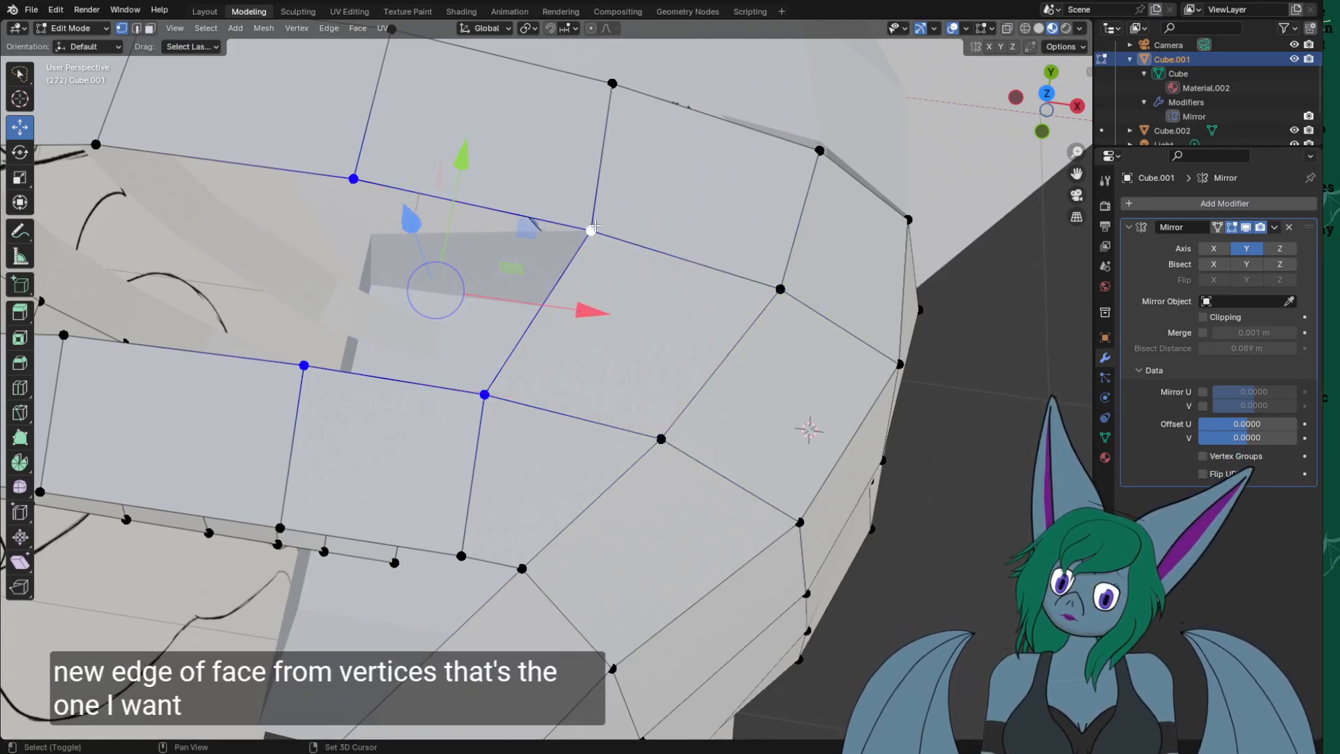
right_click(495, 358)
click(495, 362)
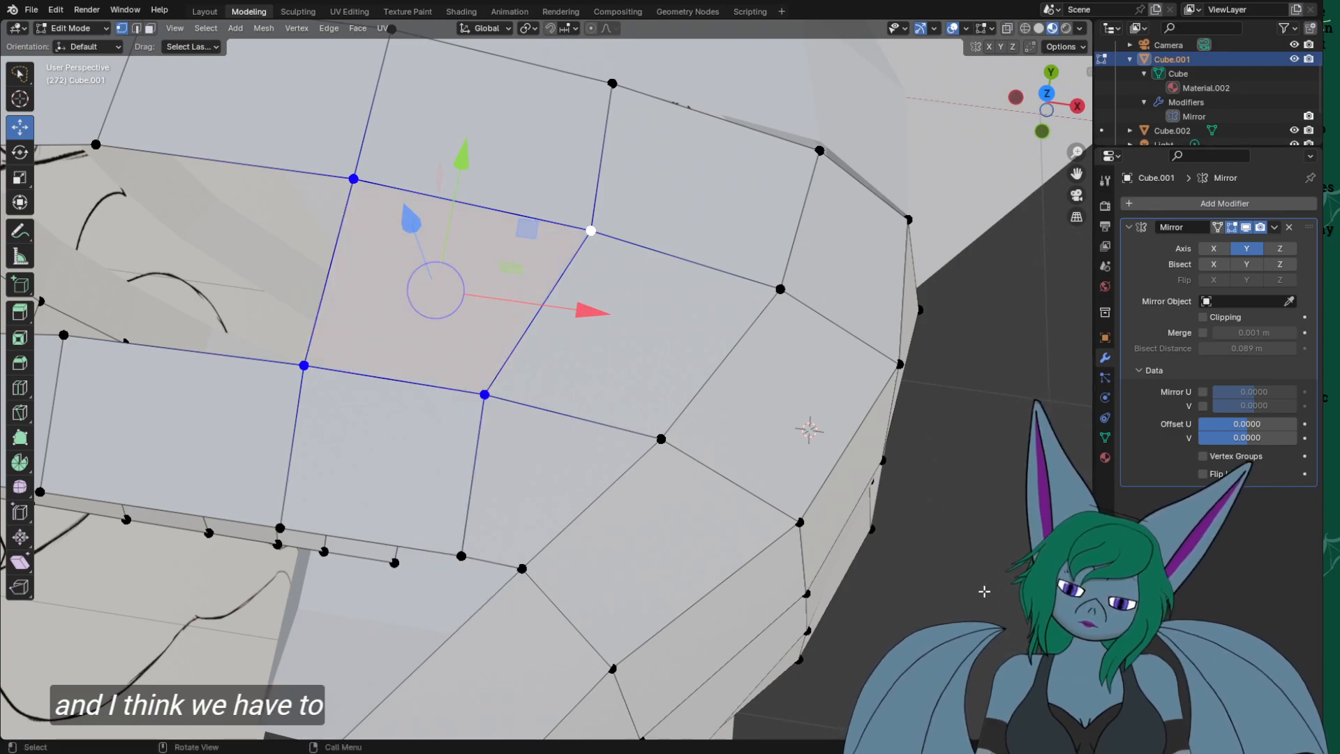
Fill the next open quad behind the crown with a face made from its four corner vertices.
scroll(920, 562, down, 2)
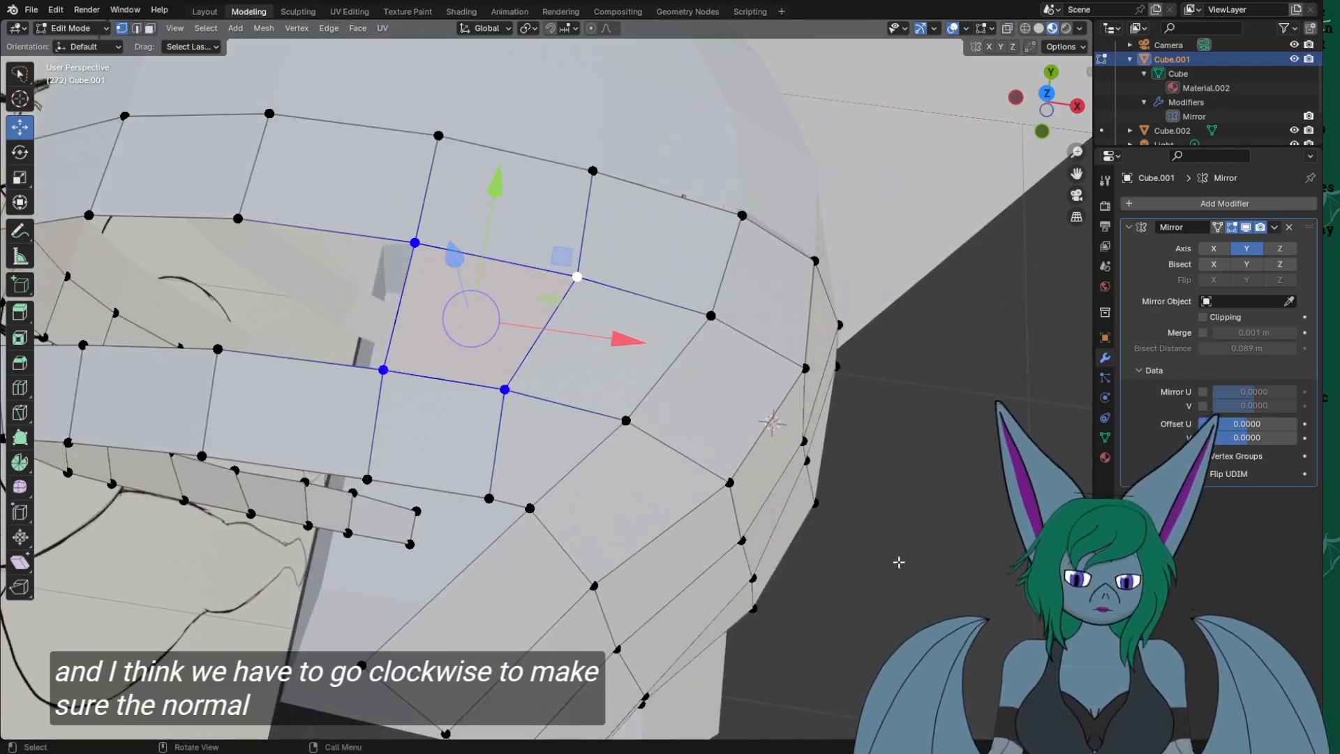
scroll(920, 562, down, 3)
middle_drag(919, 562, 898, 515)
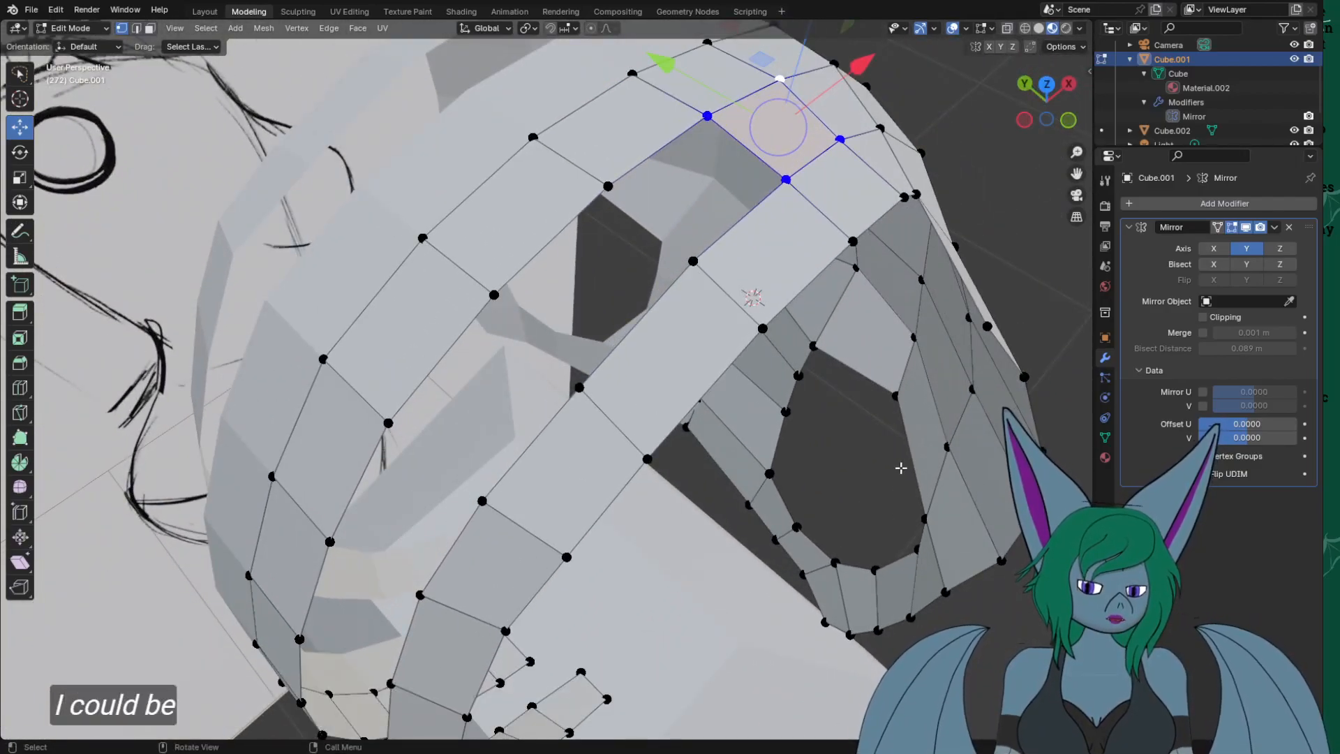
click(718, 112)
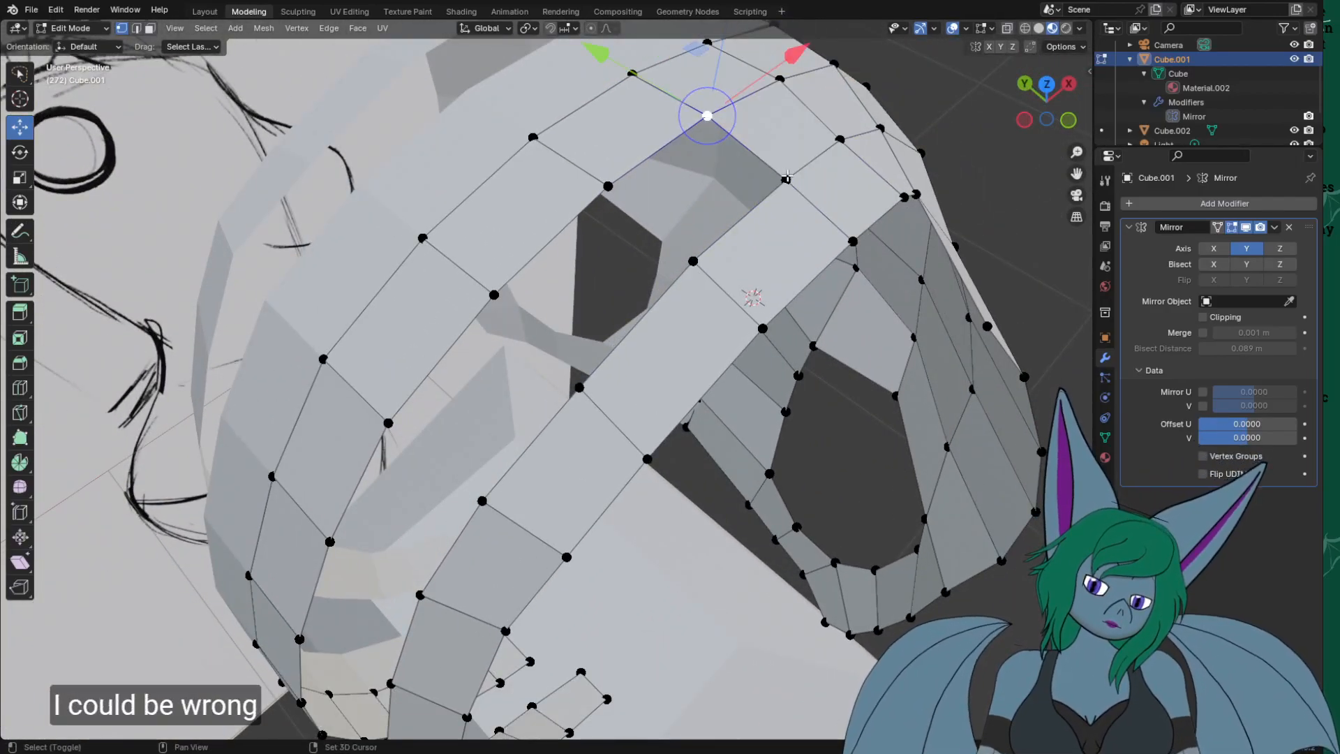
shift+click(787, 178)
shift+click(693, 261)
shift+click(608, 186)
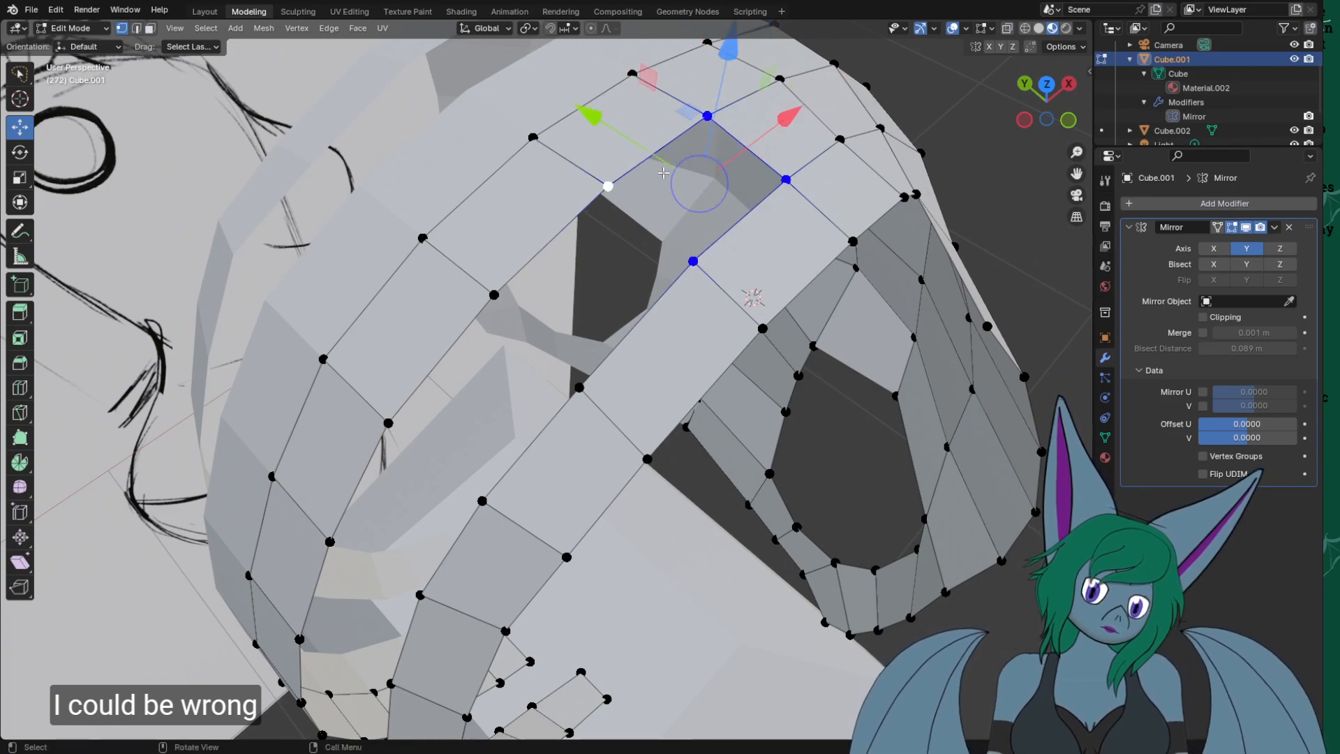
right_click(684, 200)
click(670, 192)
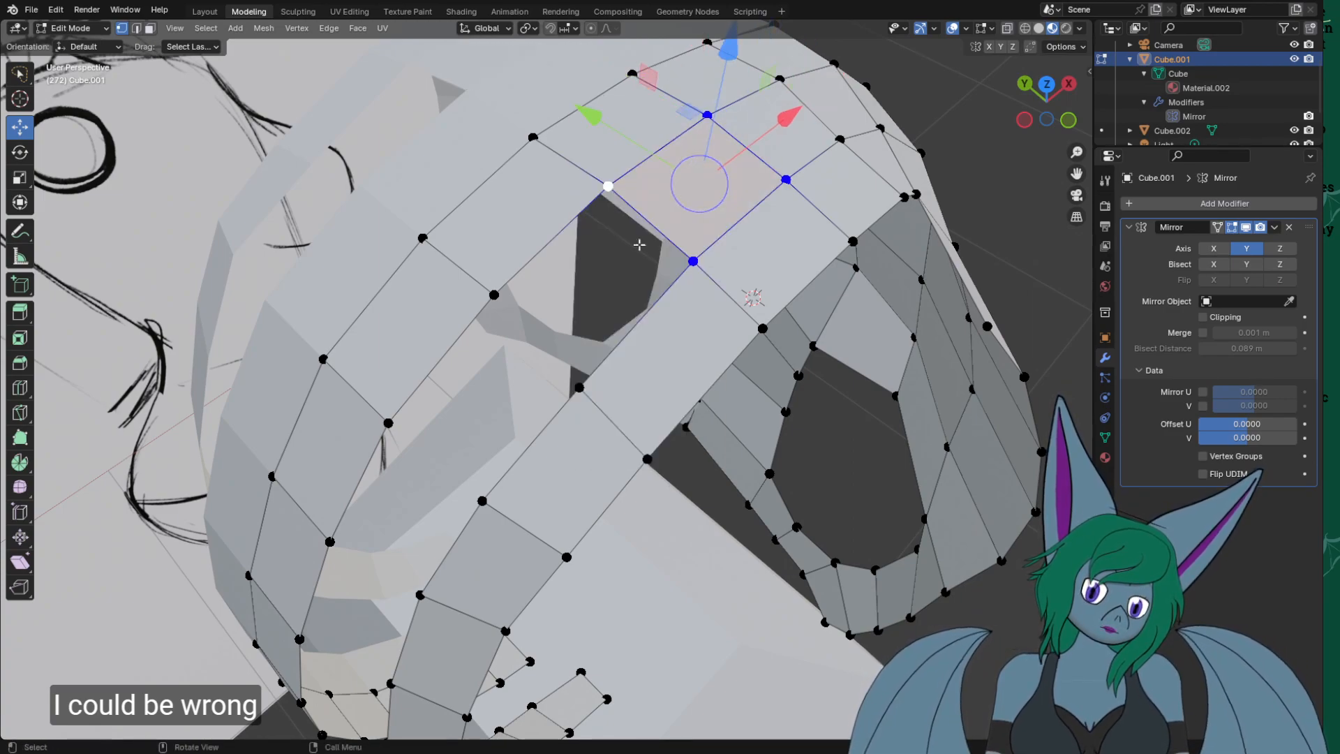
Continue bridging the two strips with two more four-vertex faces down the upper back of the head.
click(495, 294)
shift+click(608, 186)
shift+click(692, 260)
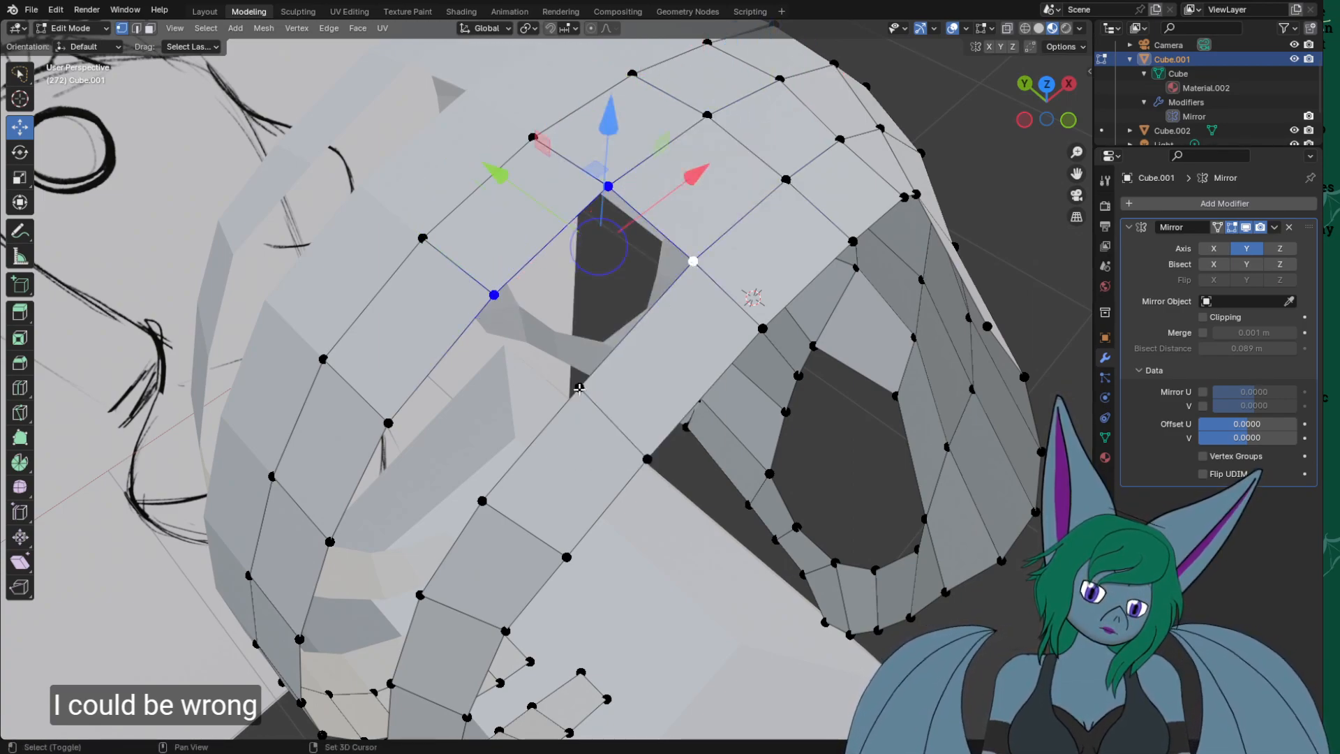
right_click(599, 337)
click(599, 333)
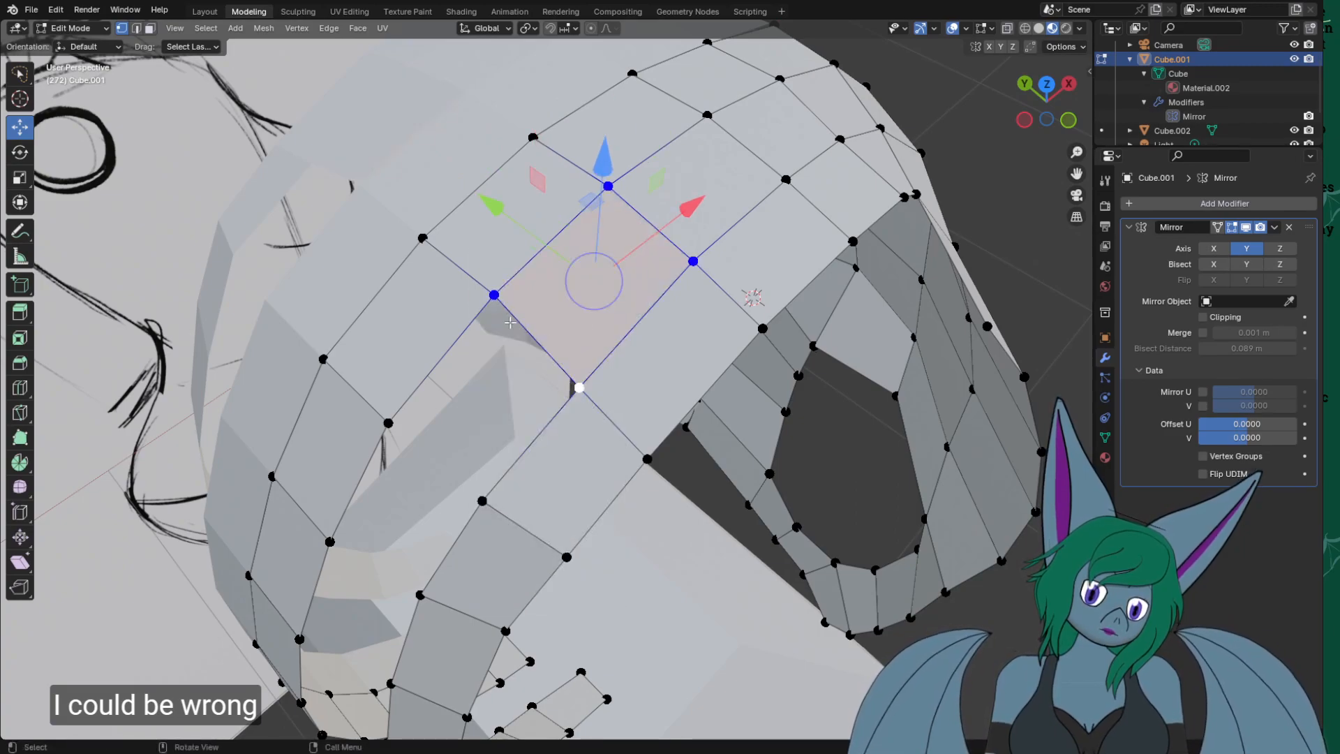
click(495, 295)
shift+click(578, 387)
shift+click(482, 500)
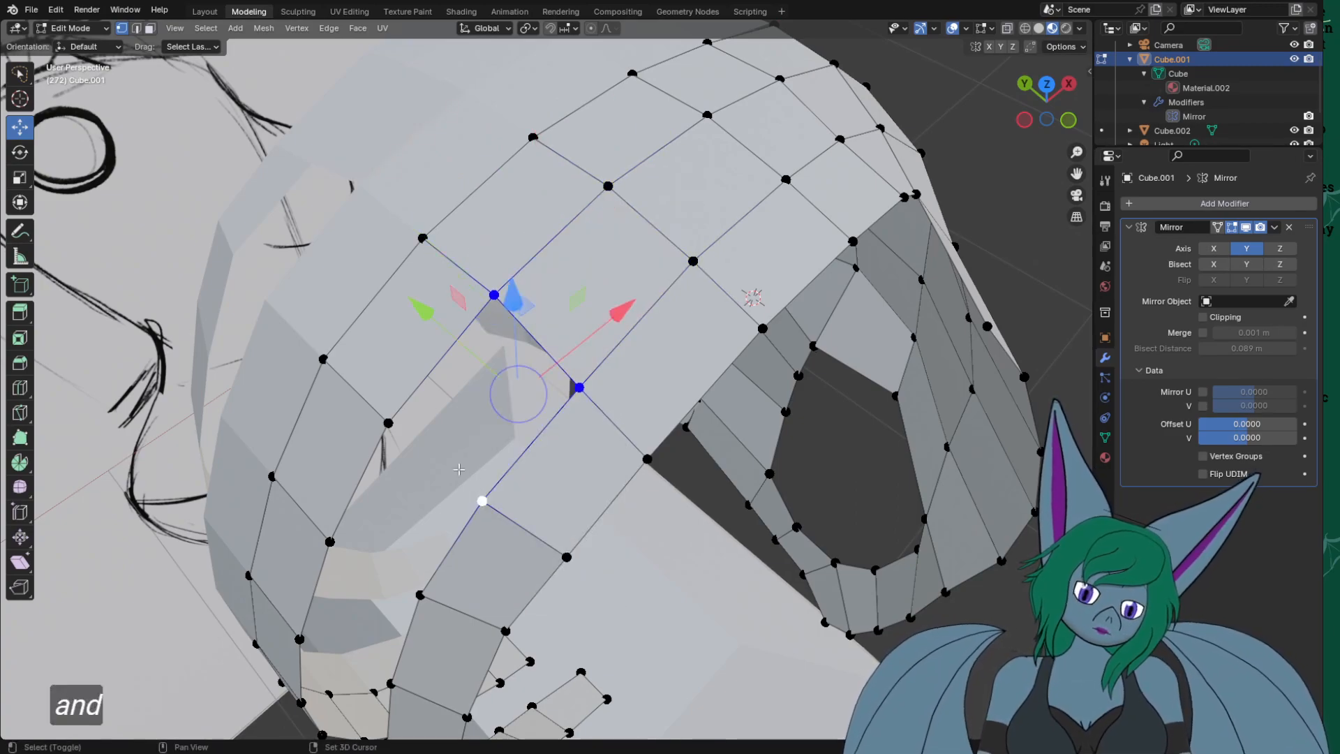
shift+click(388, 423)
right_click(494, 421)
click(507, 434)
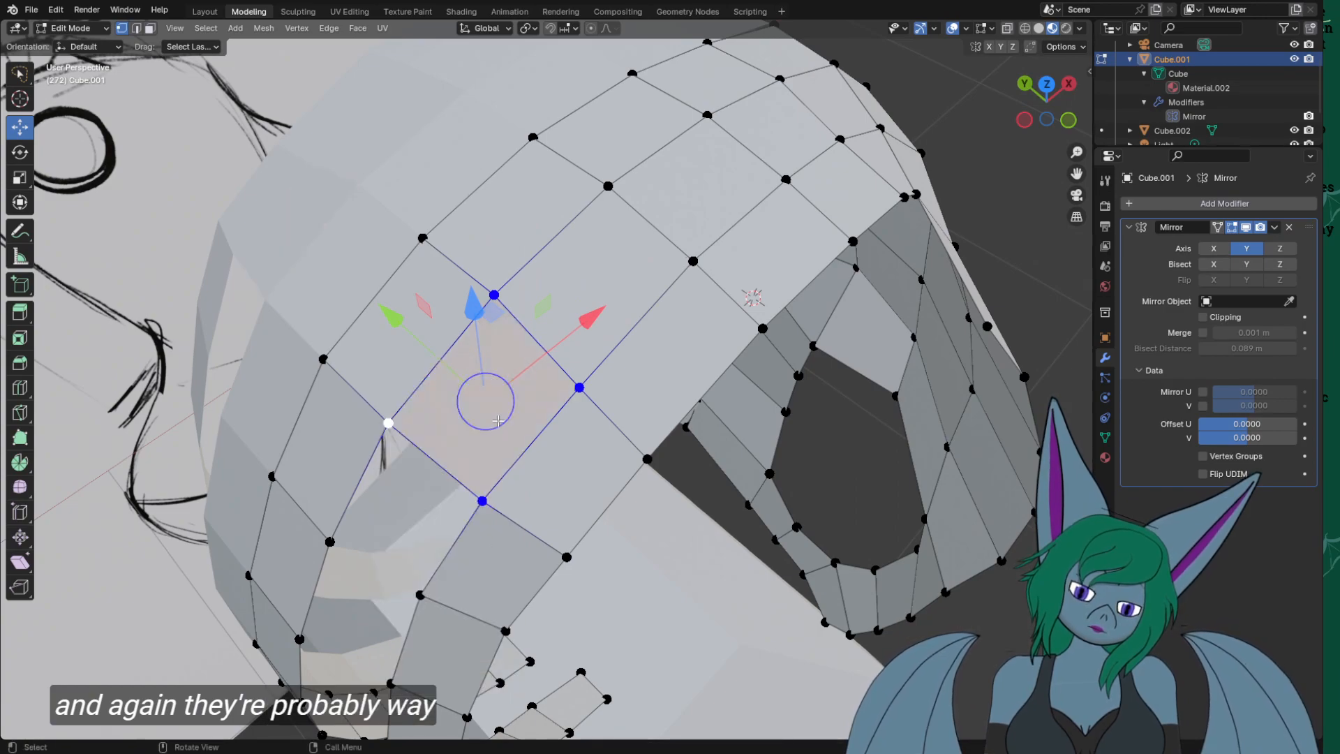
Create a face from the four vertices where the gap starts curving down the back of the head.
click(388, 423)
shift+click(421, 594)
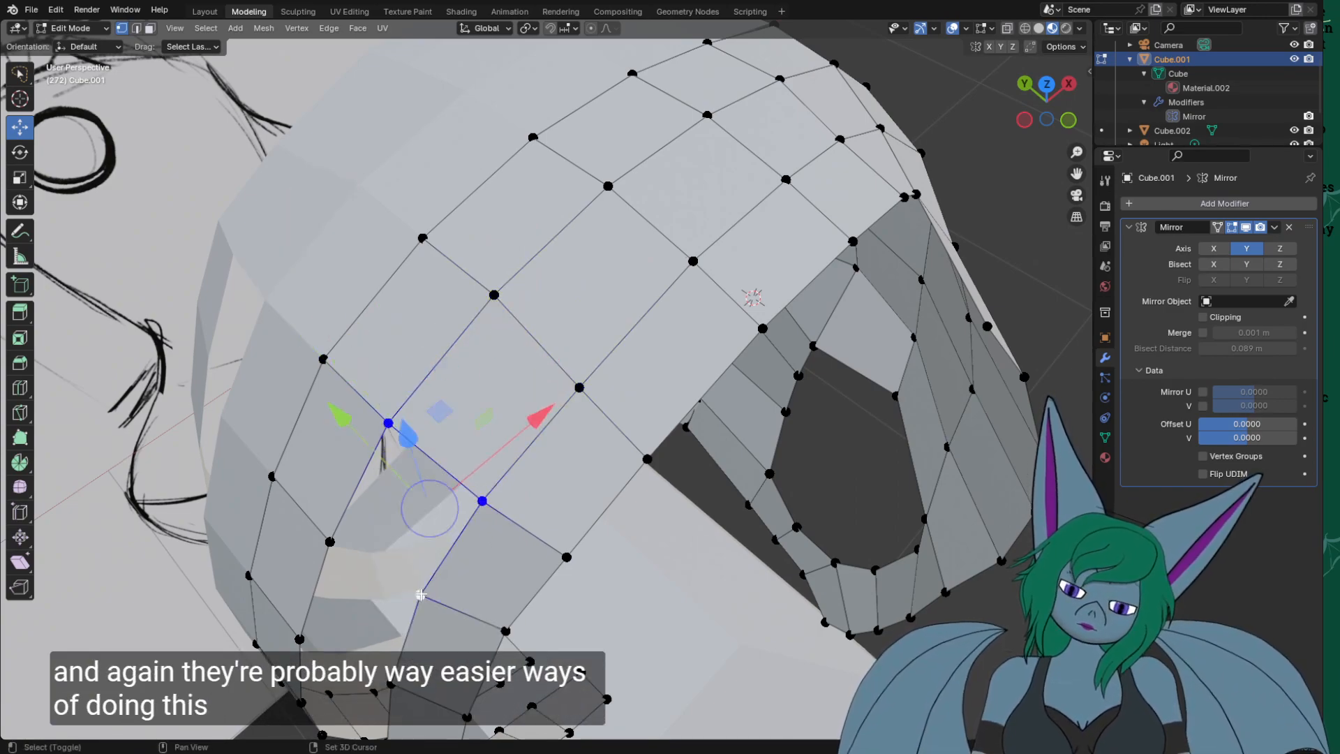
shift+click(331, 543)
right_click(333, 539)
click(423, 476)
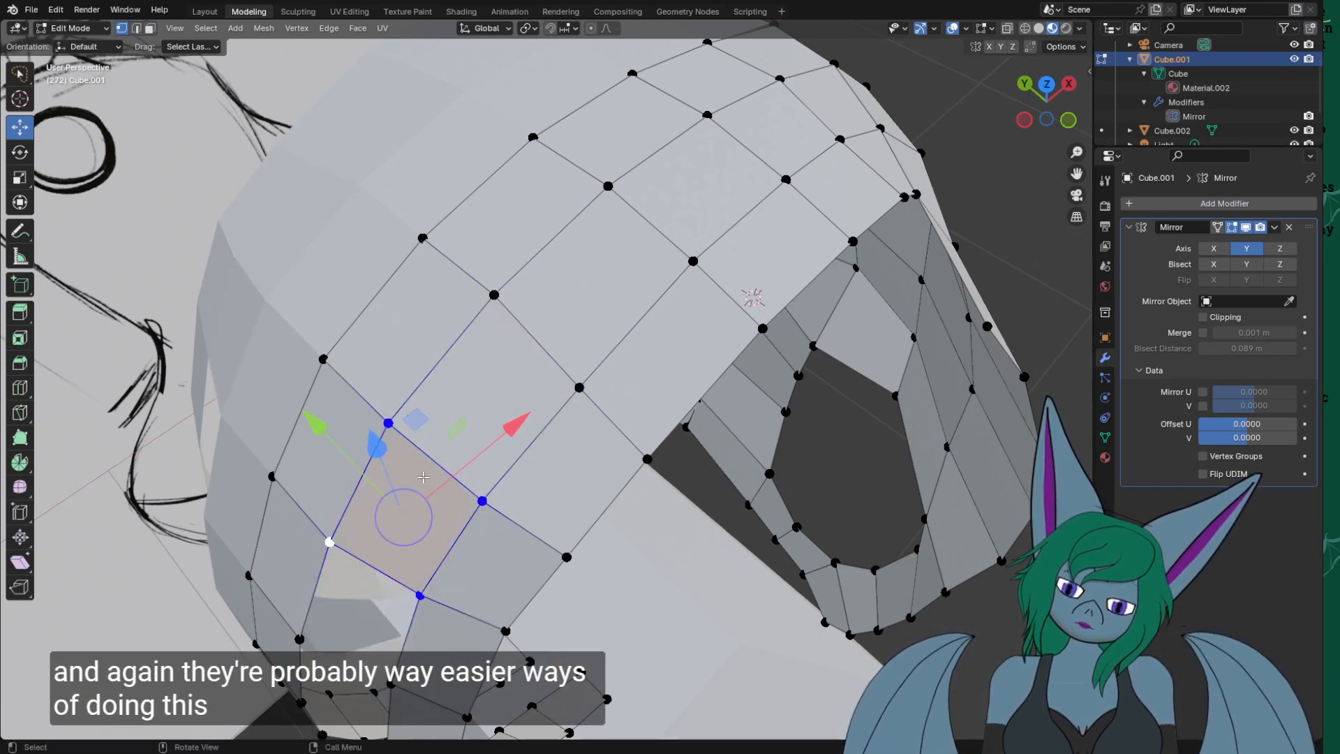
Fill the topmost remaining opening on the back of the head with a face from its four corner vertices.
middle_drag(436, 466, 743, 315)
scroll(741, 323, down, 4)
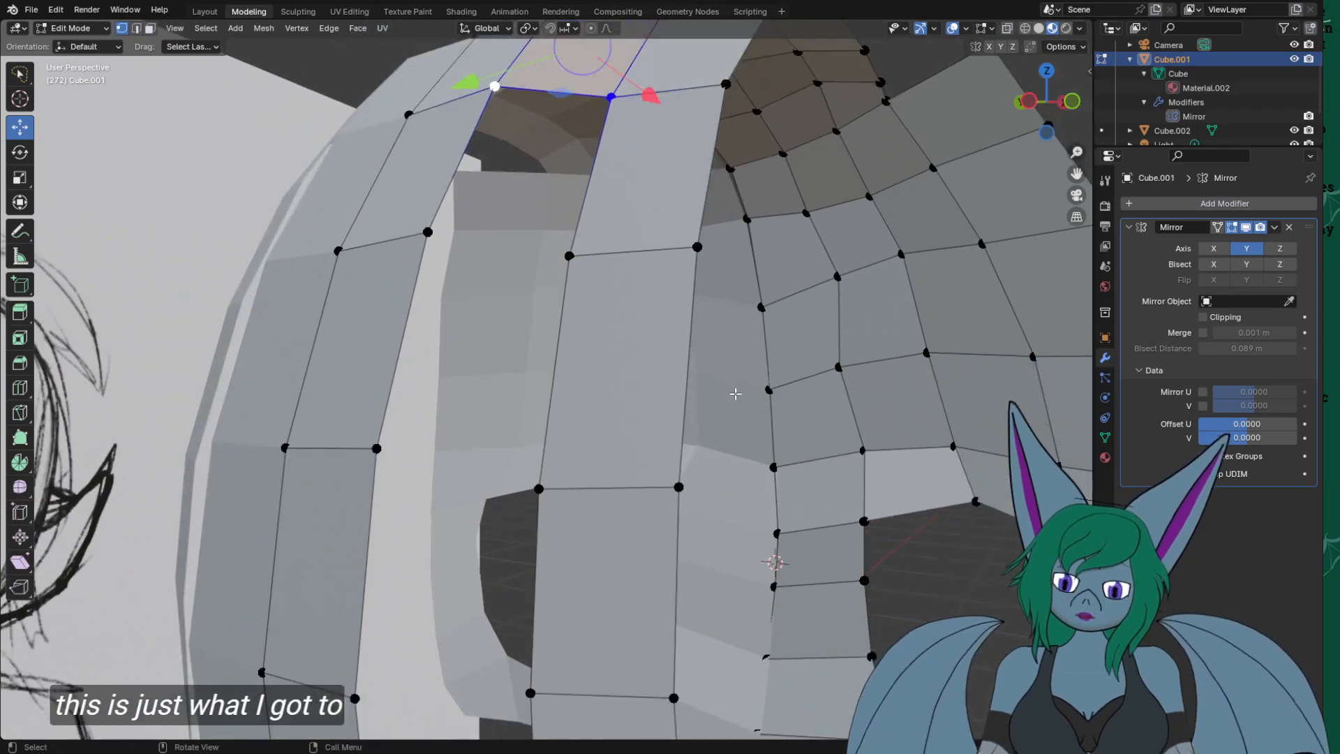
shift+middle_drag(714, 516, 789, 436)
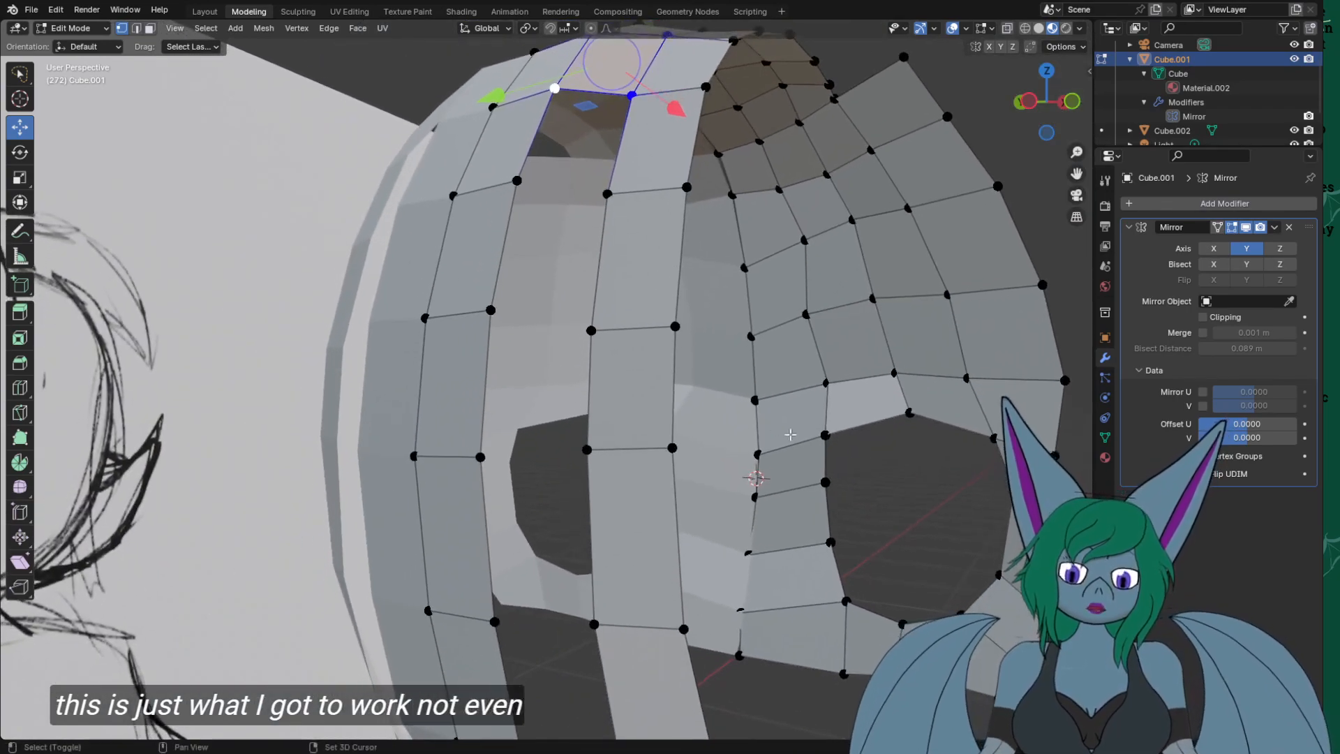
shift+click(553, 89)
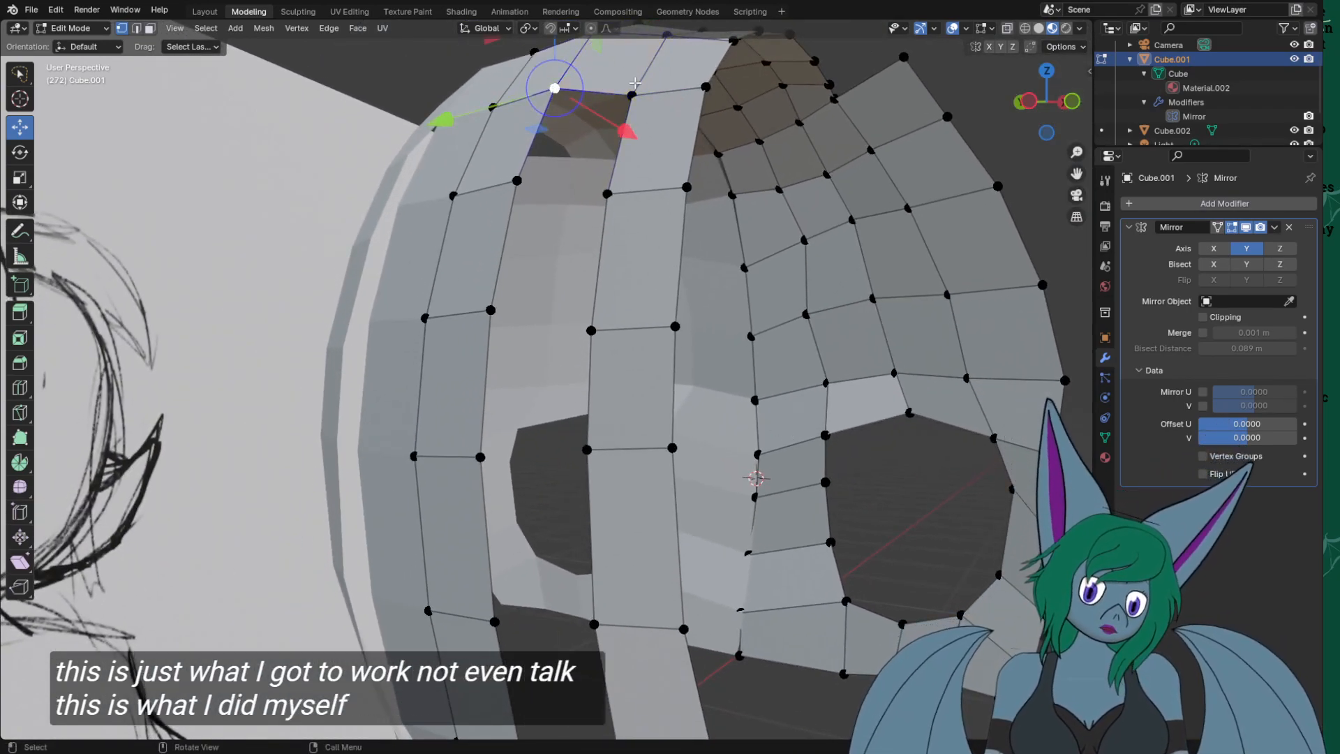
shift+click(607, 192)
shift+click(516, 181)
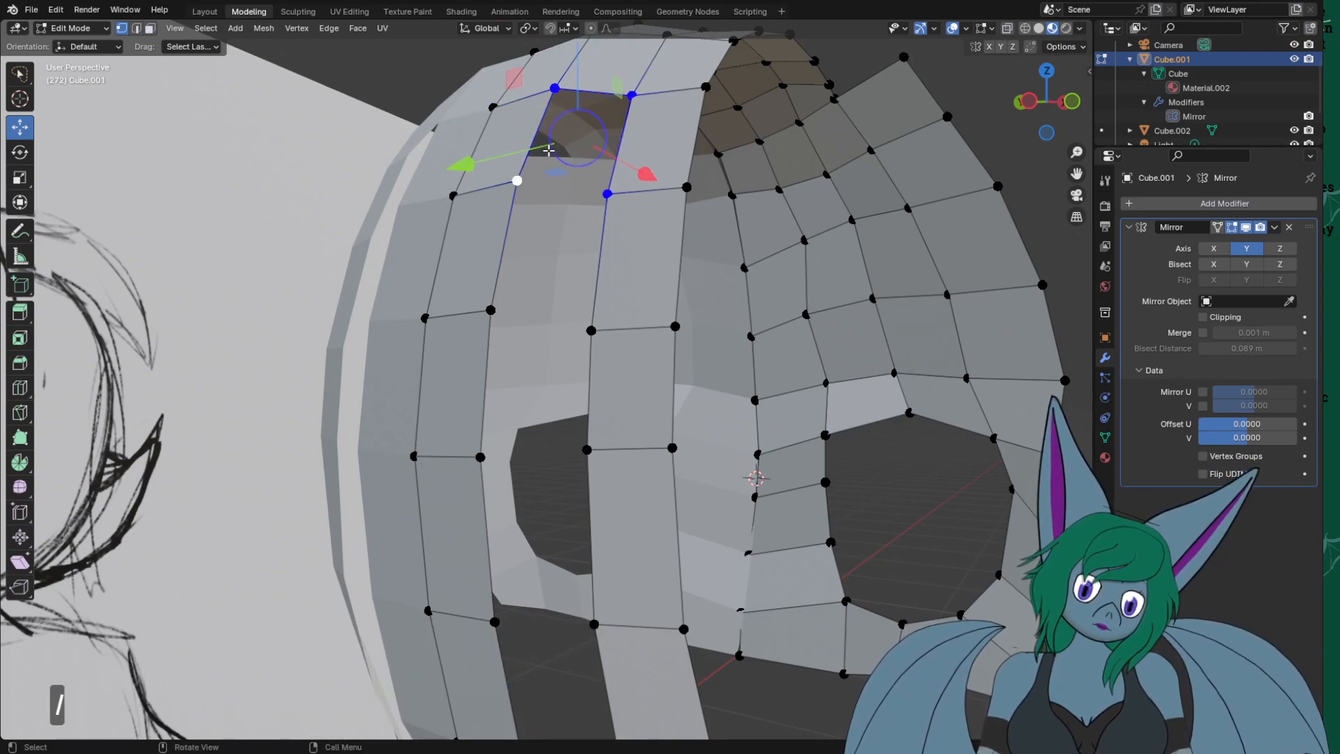
right_click(602, 143)
click(600, 136)
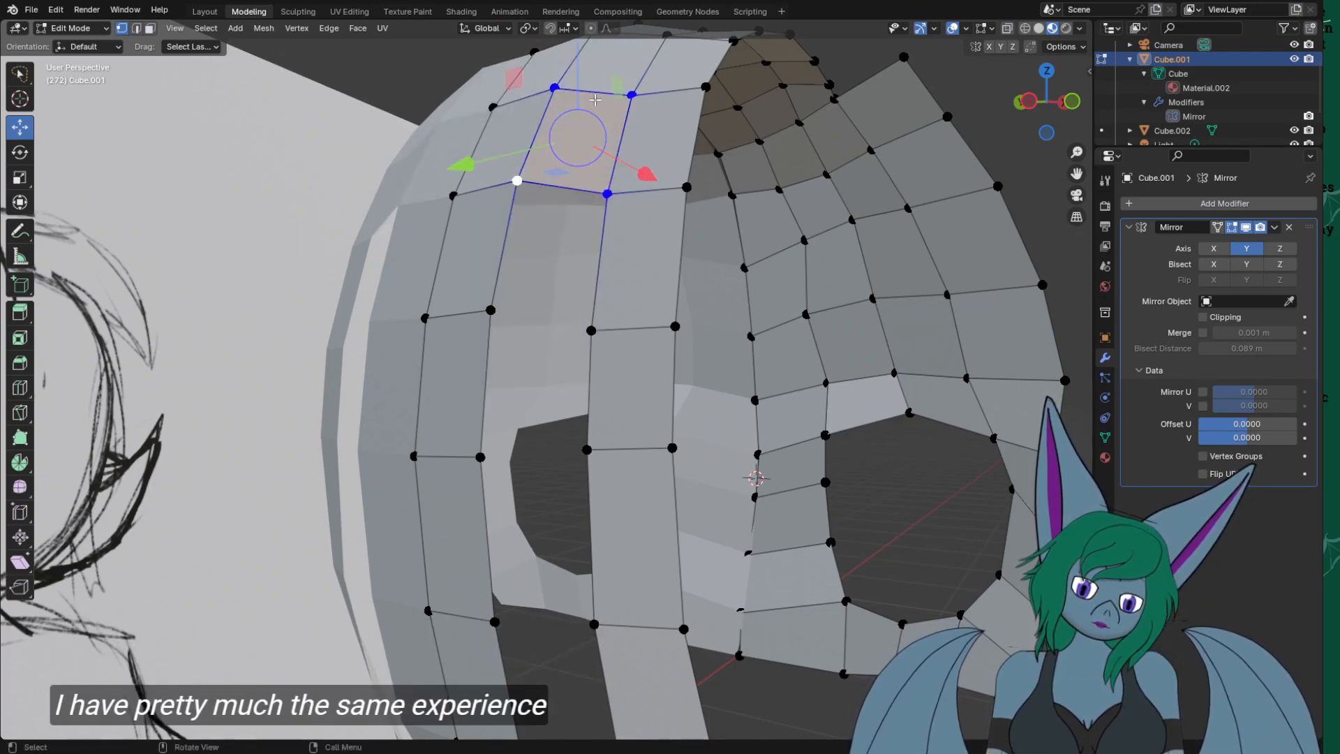
Fill the next two quads down the back of the head, each from its four corner vertices.
shift+click(607, 194)
shift+click(591, 330)
shift+click(492, 308)
key(f)
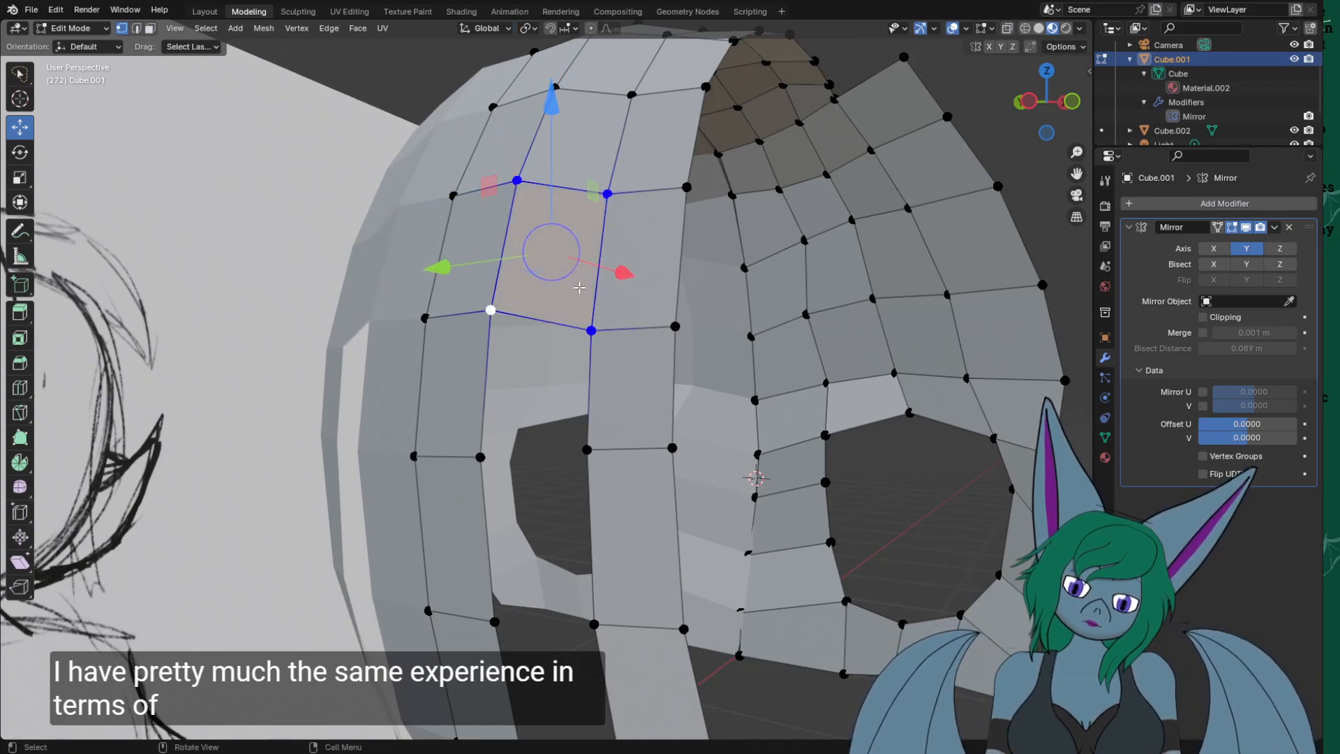
click(591, 330)
shift+click(586, 450)
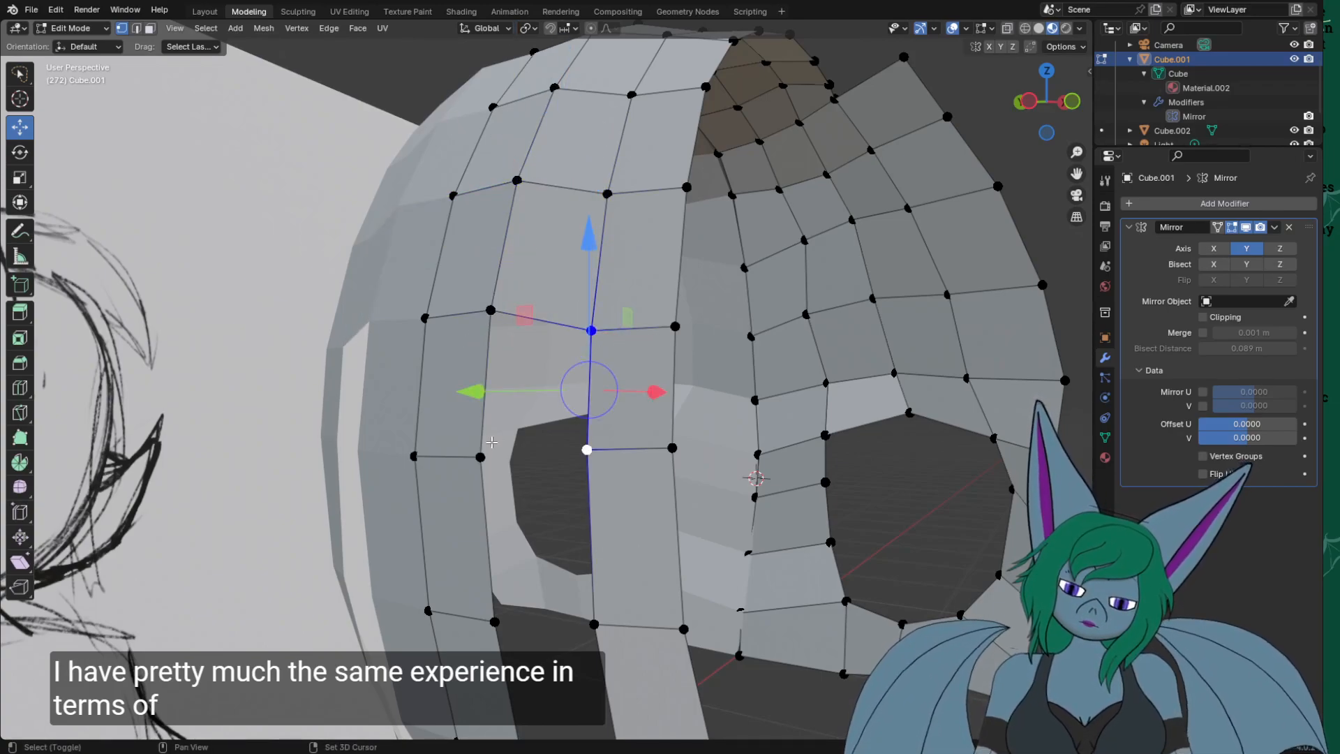
shift+click(480, 457)
shift+click(491, 309)
key(f)
Add a four-vertex face across the gap at the middle of the back of the head.
click(480, 457)
shift+click(587, 450)
shift+click(593, 623)
shift+click(495, 621)
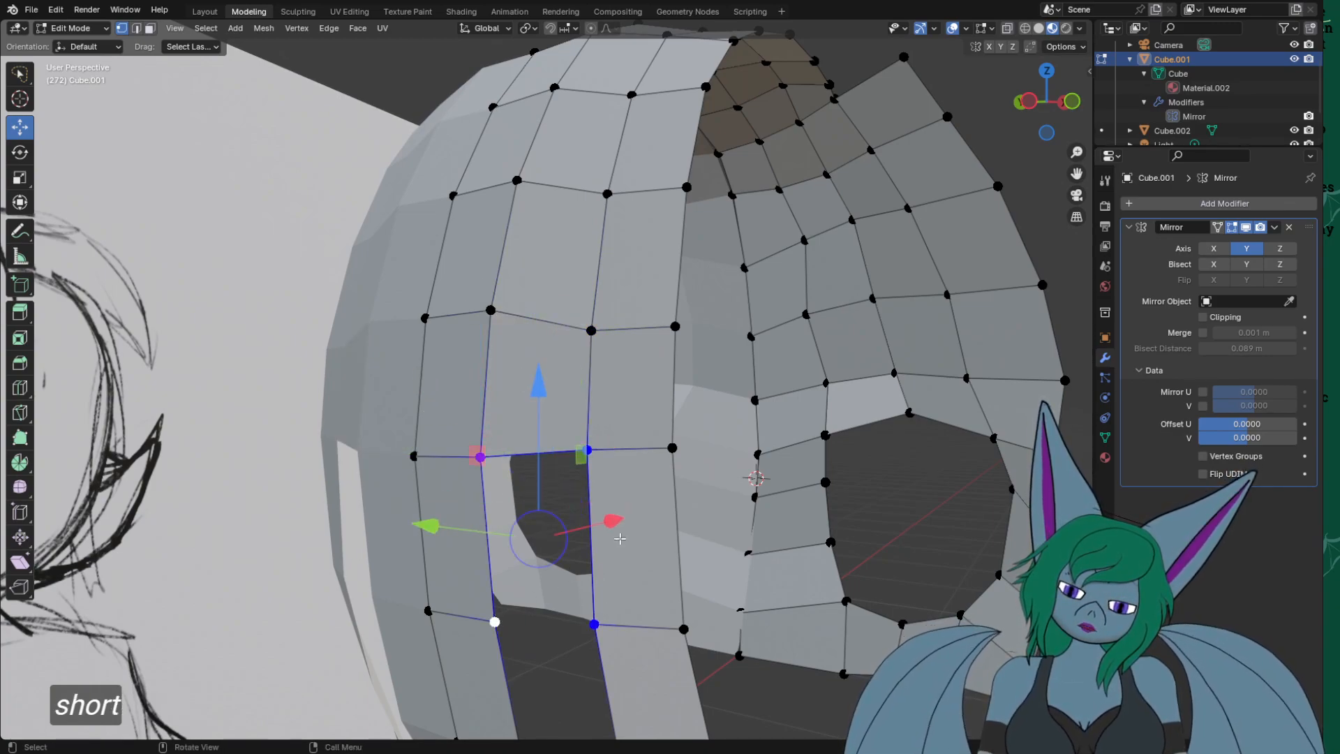
key(f)
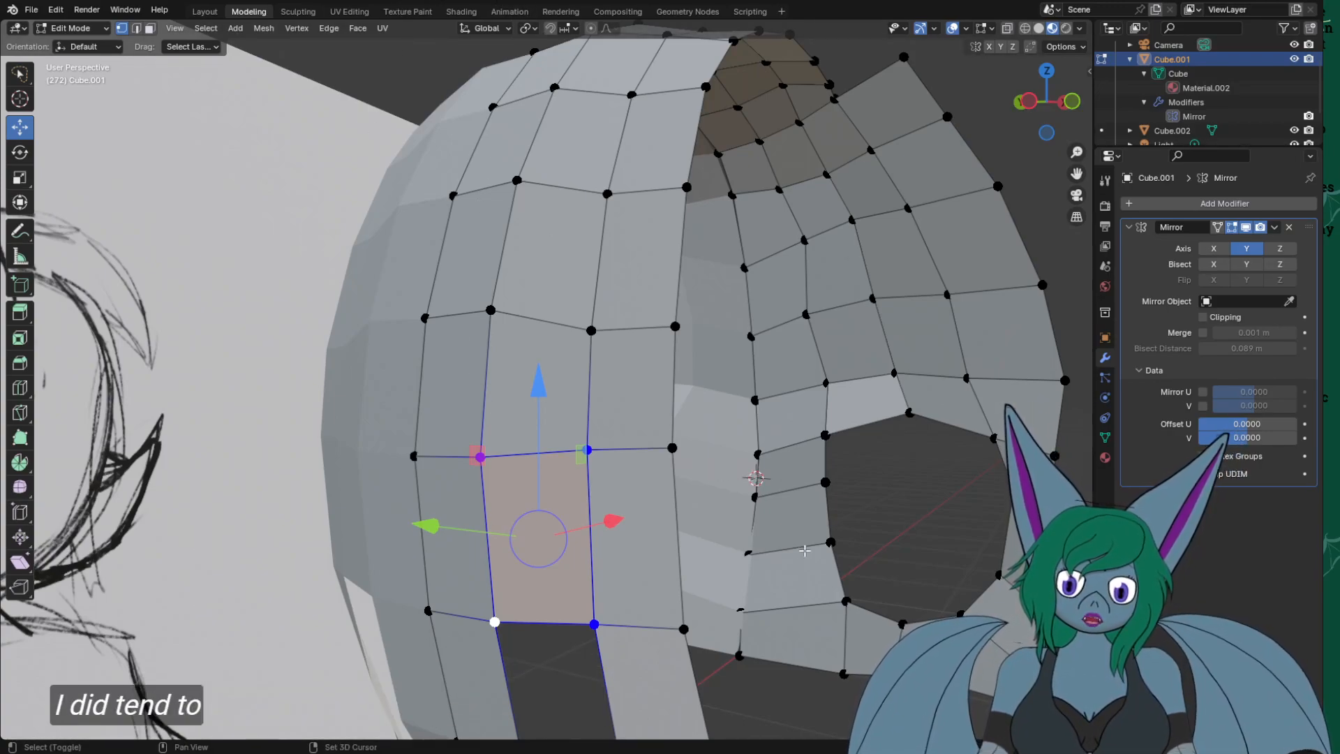
Bridge the strips with a face directly below the last filled quad on the lower back of the head.
shift+middle_drag(808, 551, 734, 467)
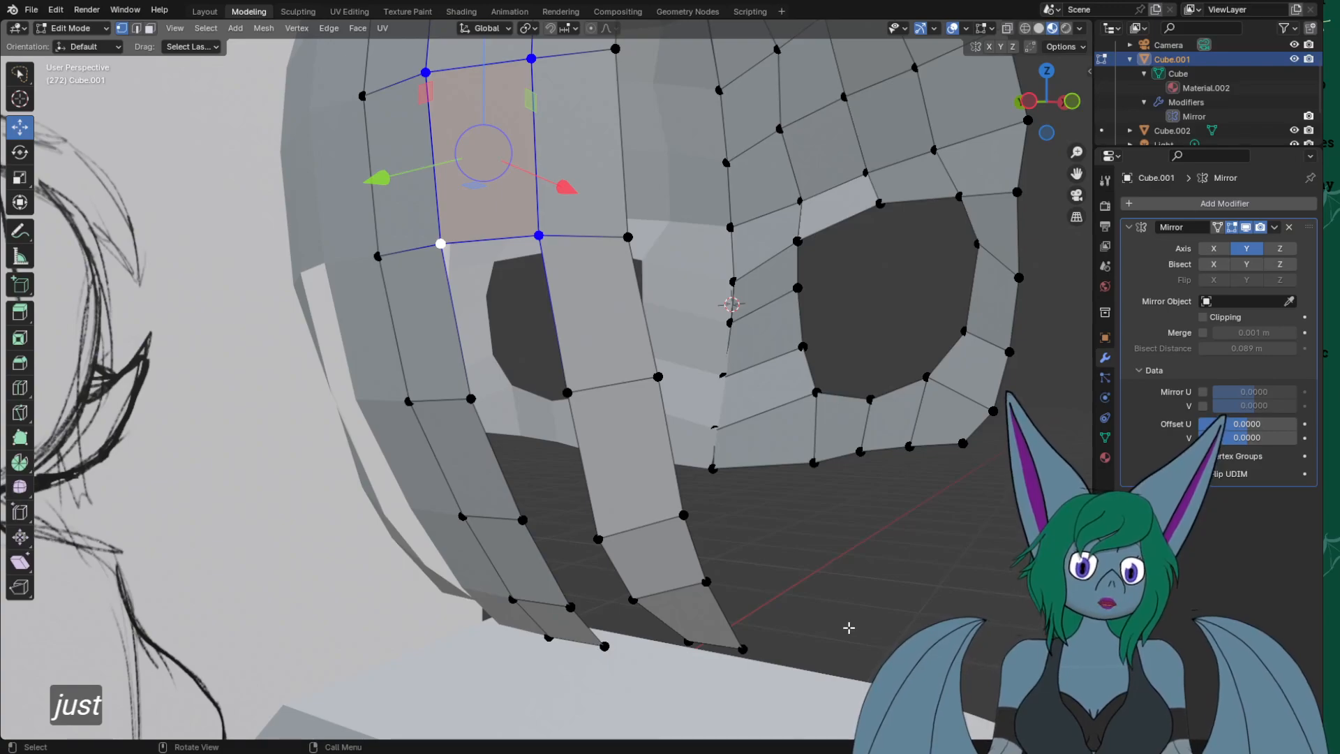
drag(440, 244, 542, 237)
click(542, 237)
shift+click(568, 392)
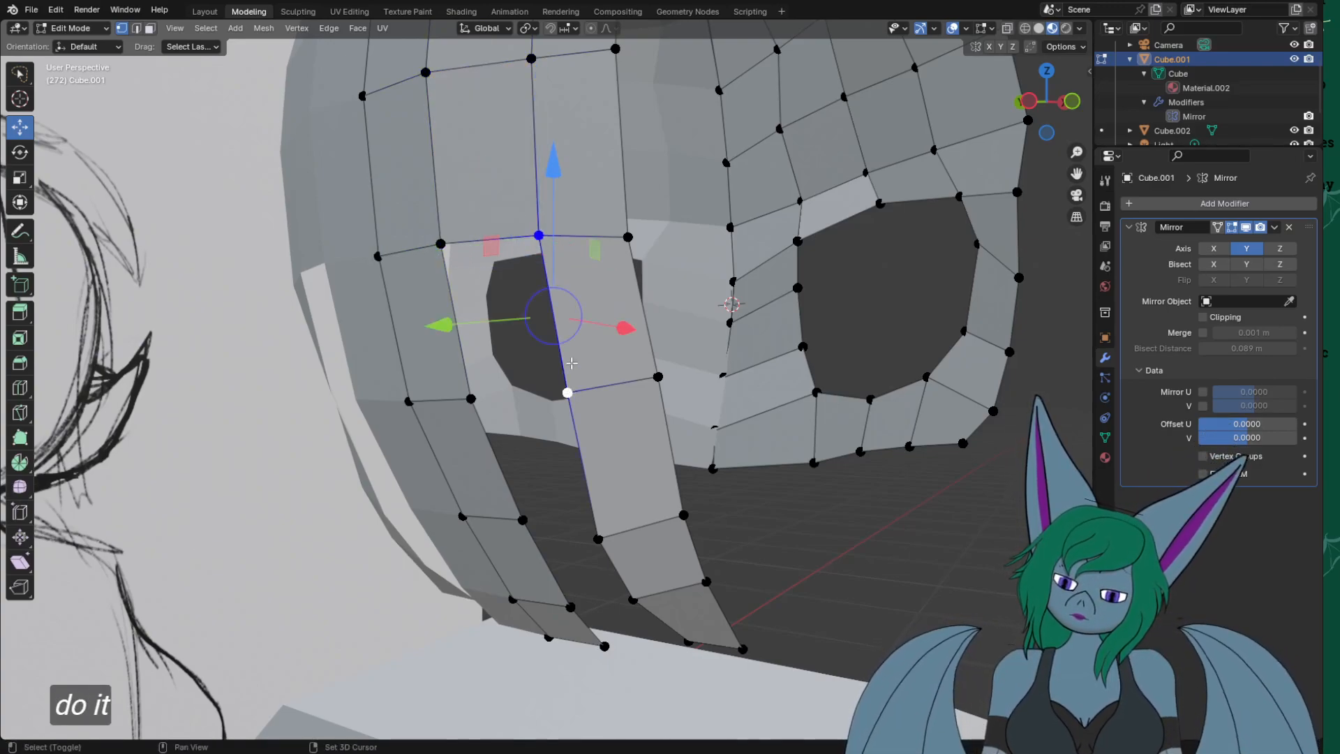
shift+click(471, 398)
shift+click(440, 244)
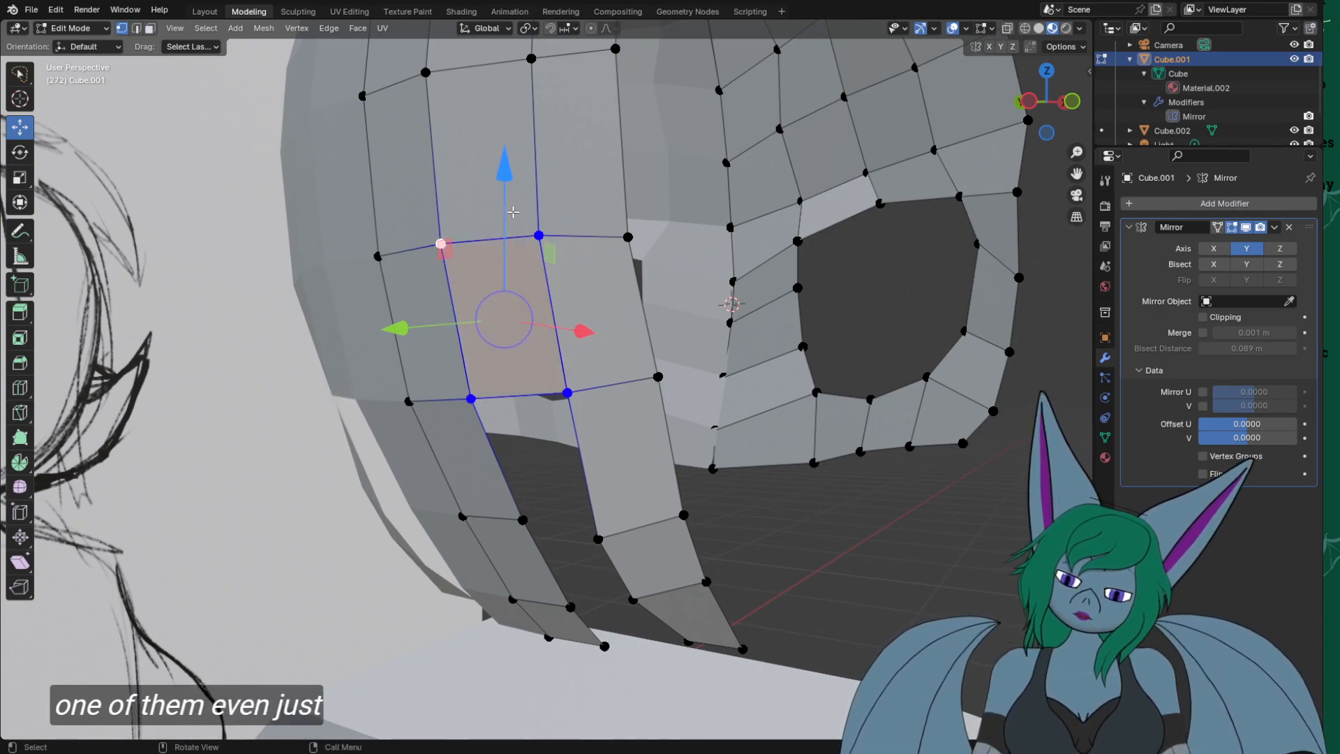
Create two more faces between the tapering strips, working down toward the base of the skull.
click(567, 392)
shift+click(591, 525)
shift+click(523, 520)
shift+click(471, 398)
mouse_move(603, 538)
mouse_down()
mouse_move(641, 612)
mouse_move(629, 590)
mouse_up()
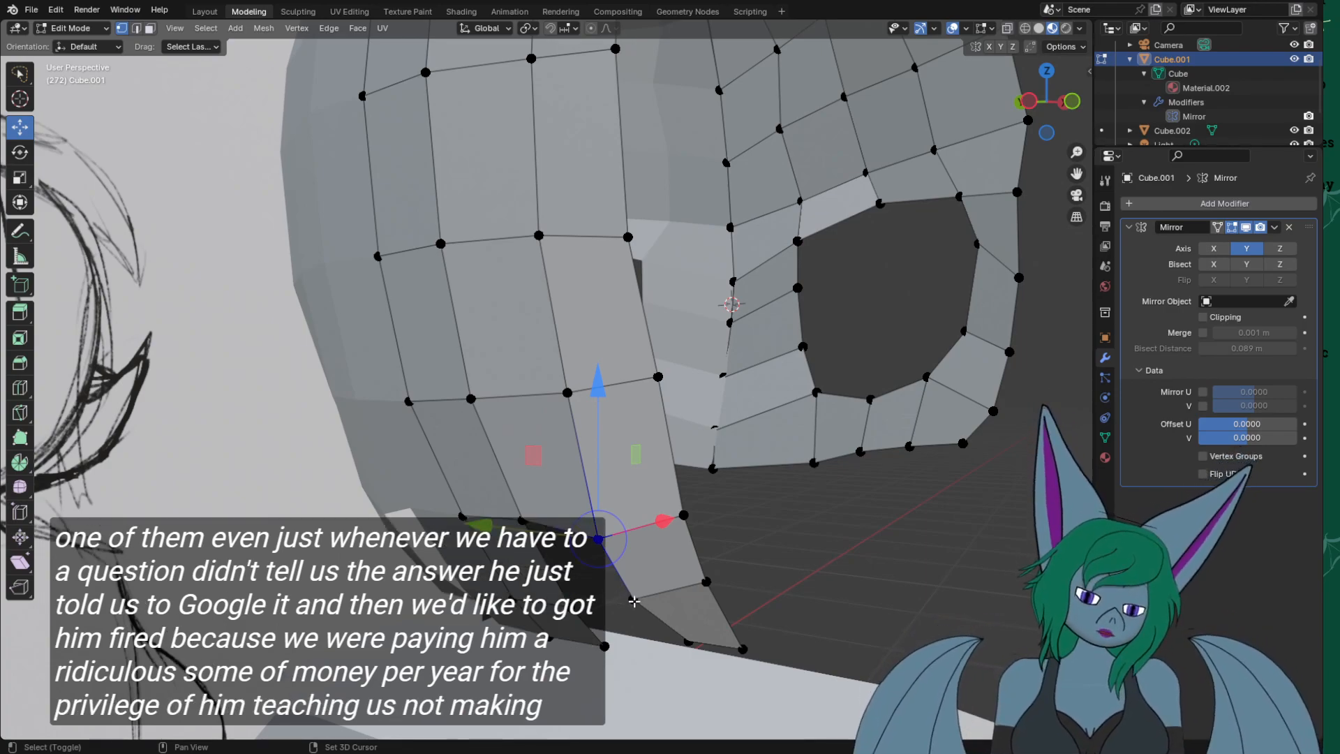
shift+click(634, 601)
shift+click(571, 607)
shift+click(522, 520)
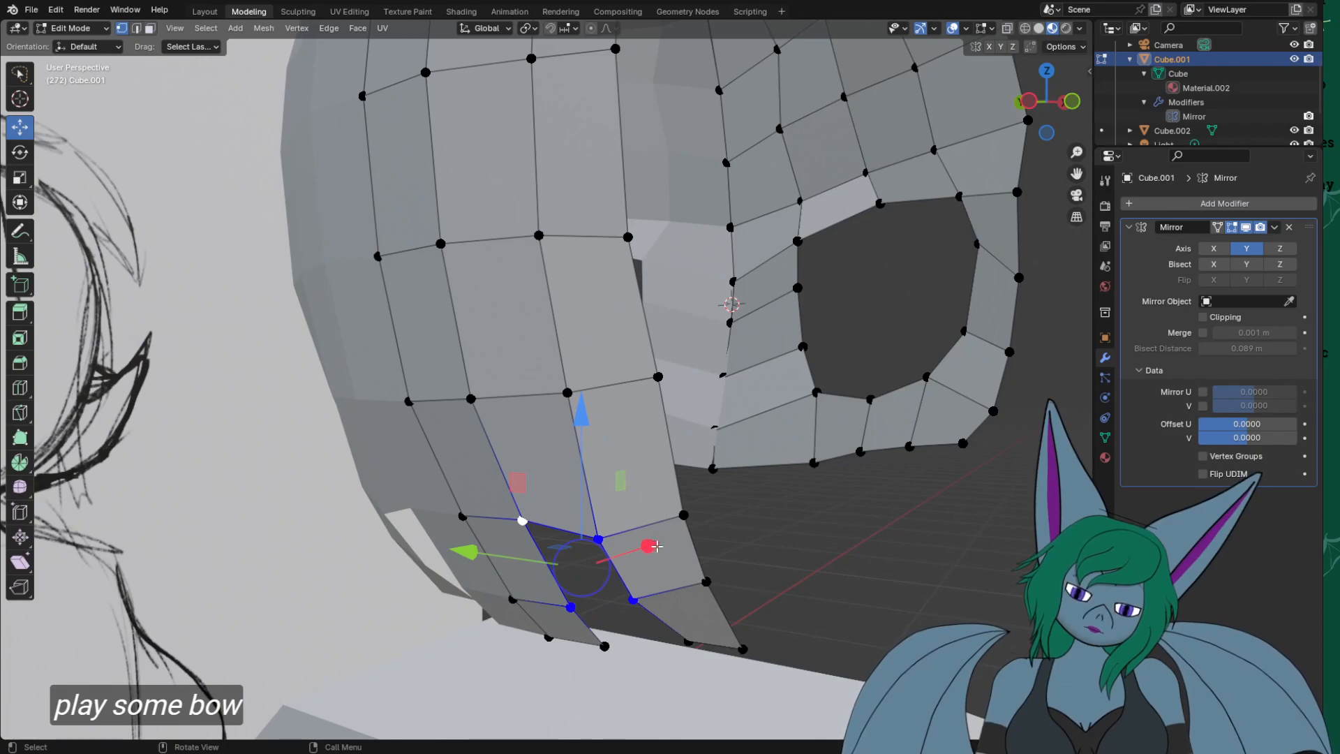
Close the last opening at the bottom edge of the strips with a four-vertex face and clear the selection.
click(636, 603)
shift+click(654, 626)
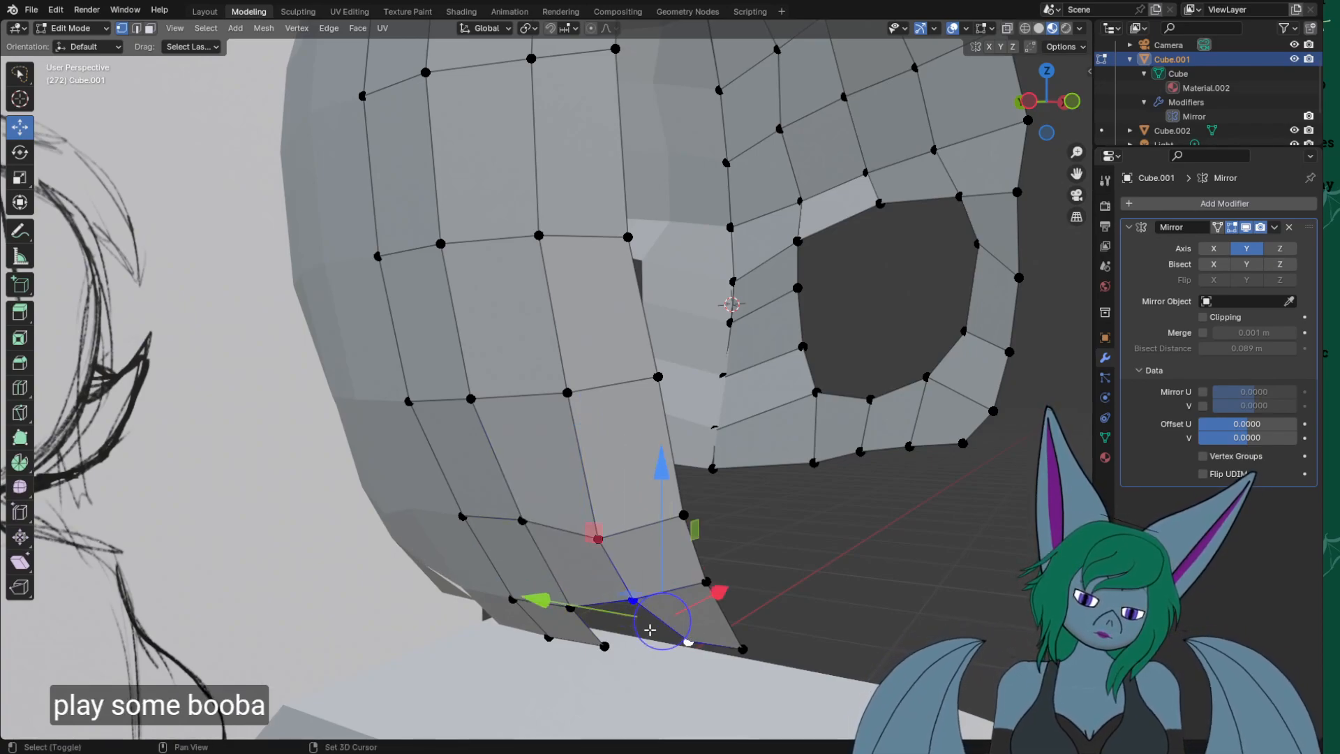
shift+click(605, 646)
shift+click(571, 607)
click(802, 622)
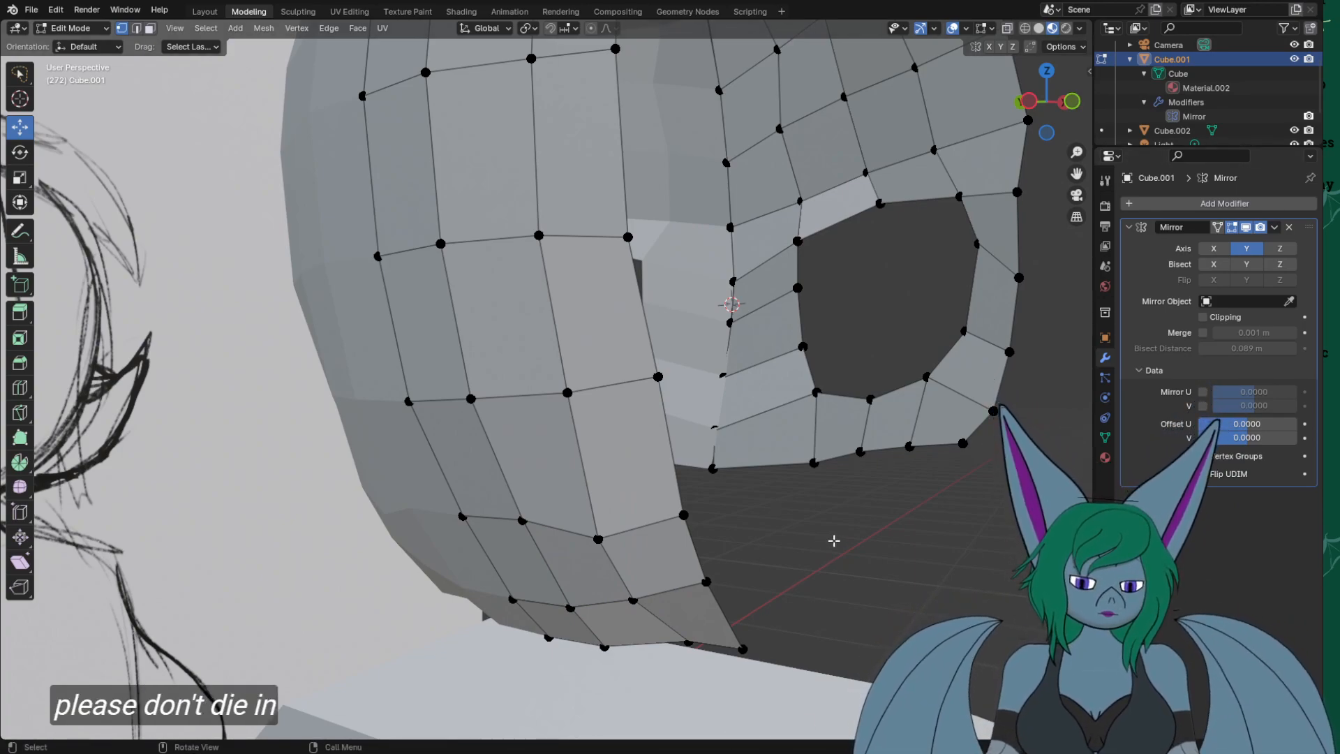
Compare the head mesh with the reference sketches in the right and front orthographic views.
middle_drag(867, 538, 770, 451)
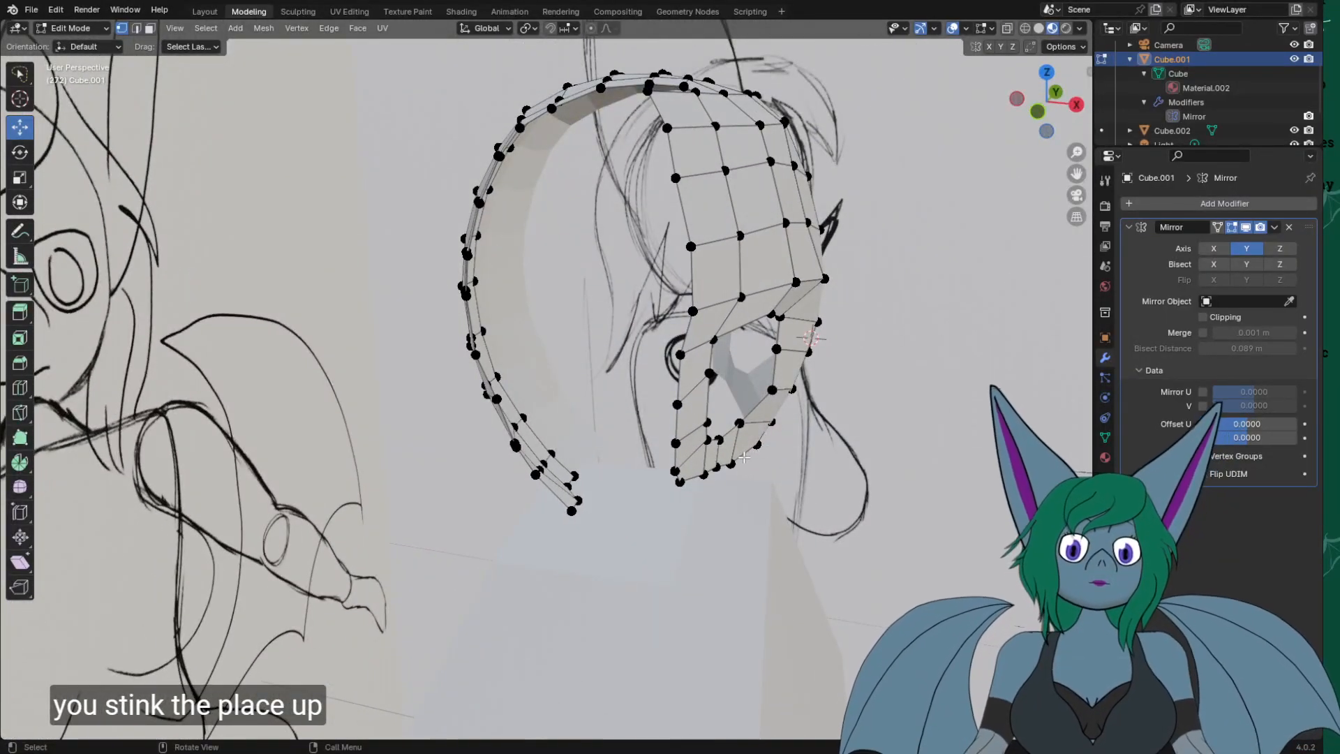
key(KP_1)
key(KP_3)
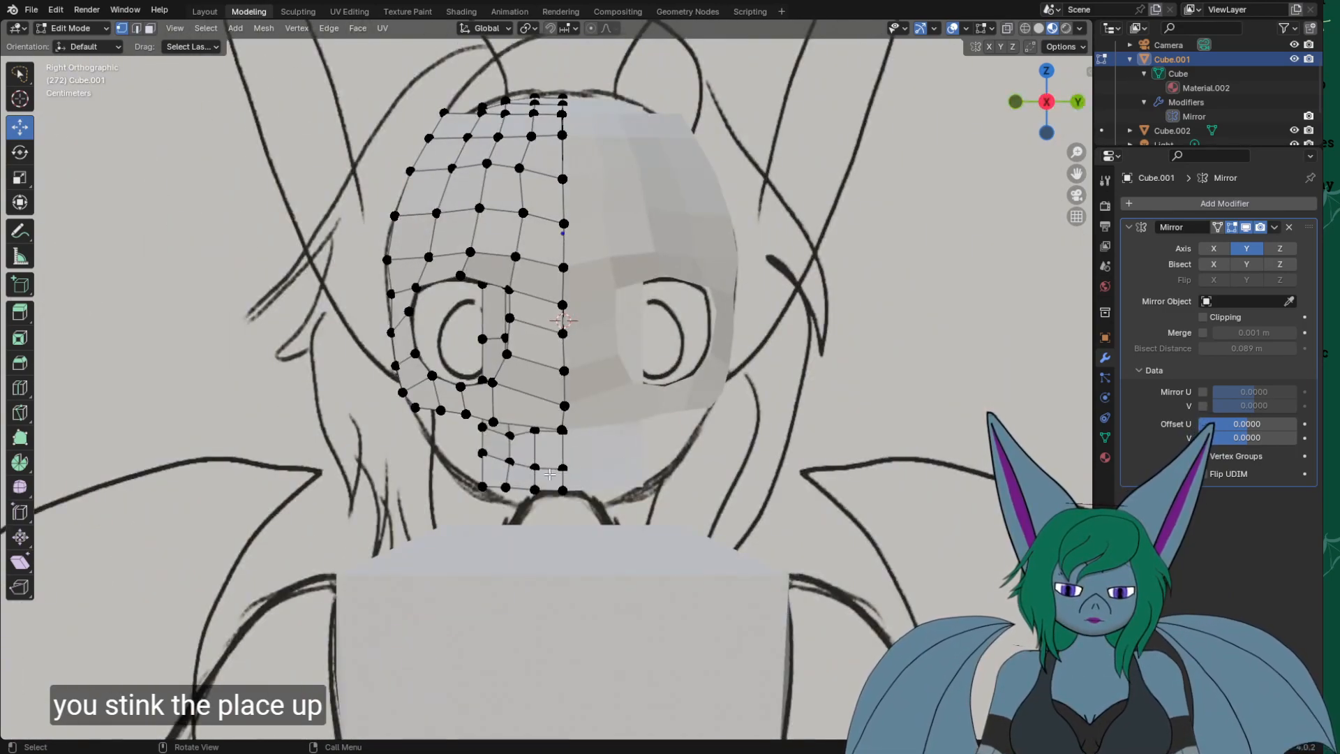
scroll(507, 524, up, 2)
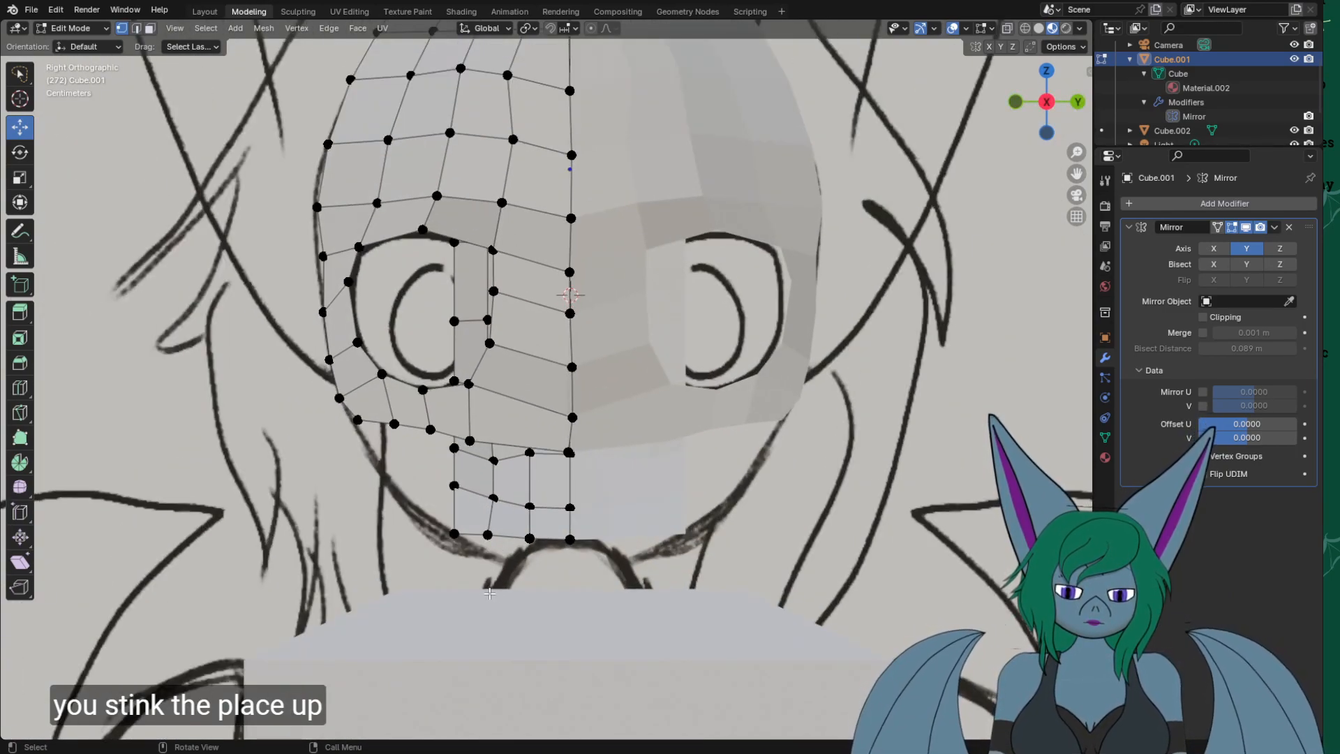
key(KP_1)
scroll(489, 530, down, 2)
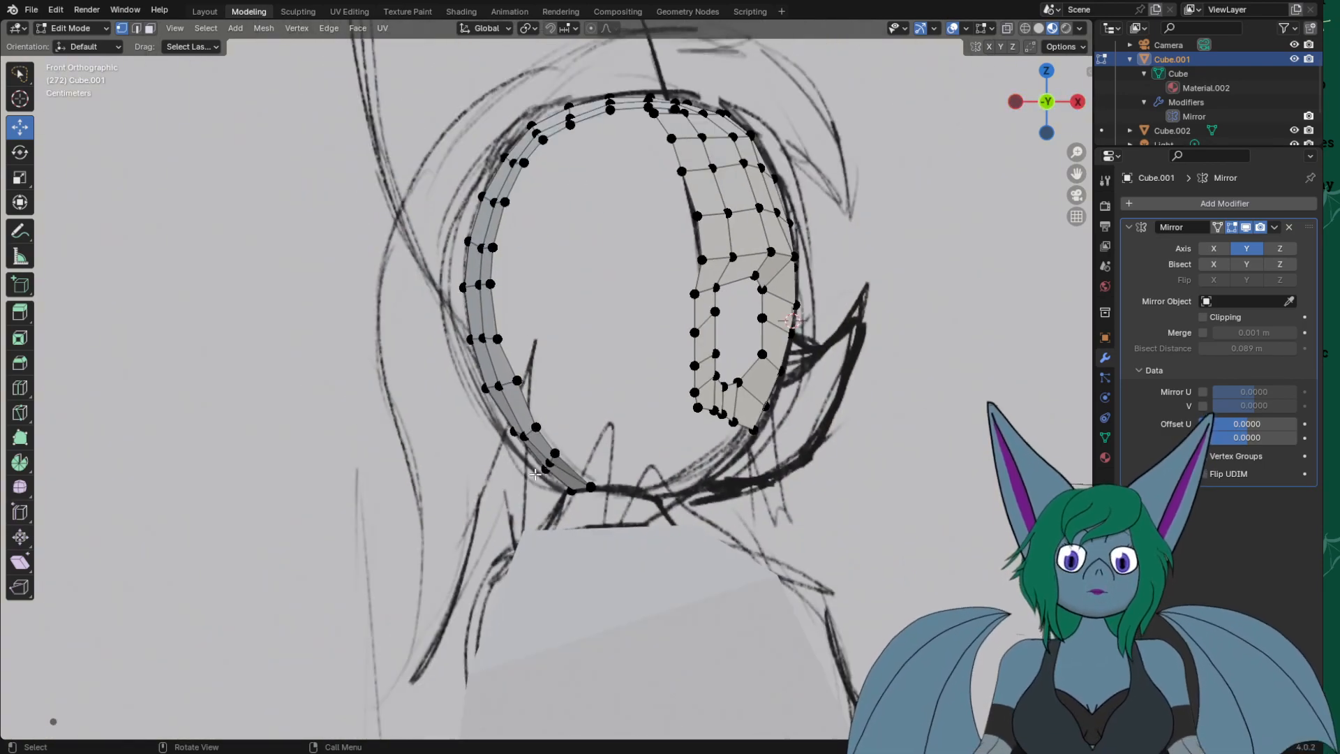
Slide the upper rim vertex beside the corner of the side opening along X, away from the corner.
scroll(599, 327, down, 2)
shift+middle_drag(652, 293, 630, 400)
scroll(627, 396, up, 3)
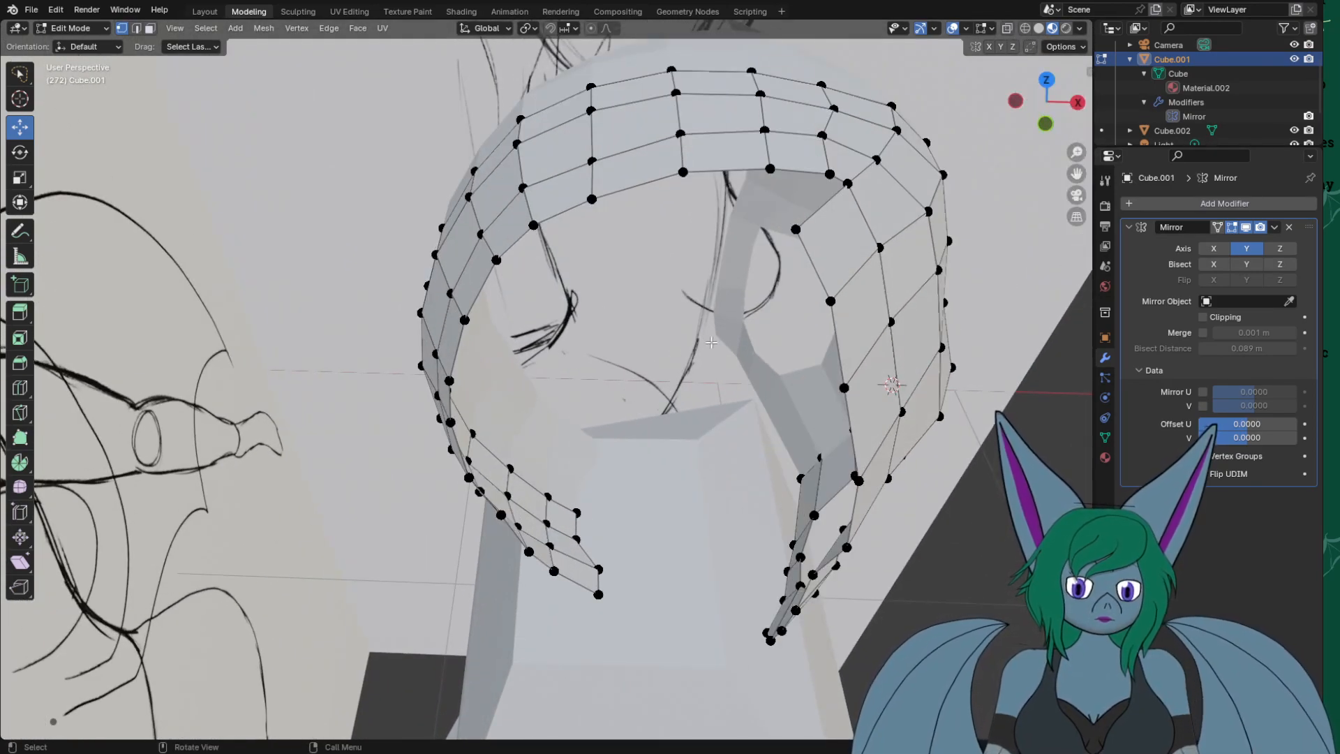
middle_drag(762, 359, 695, 368)
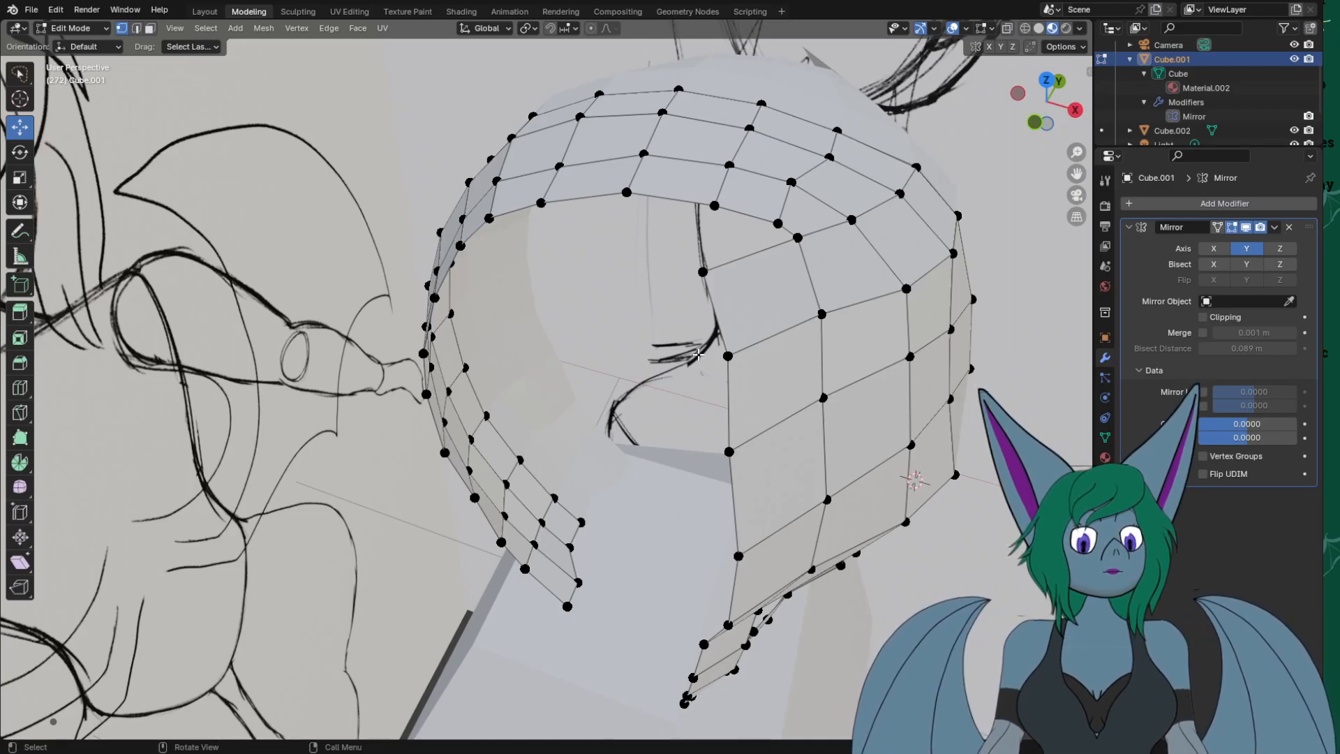
middle_drag(694, 247, 684, 600)
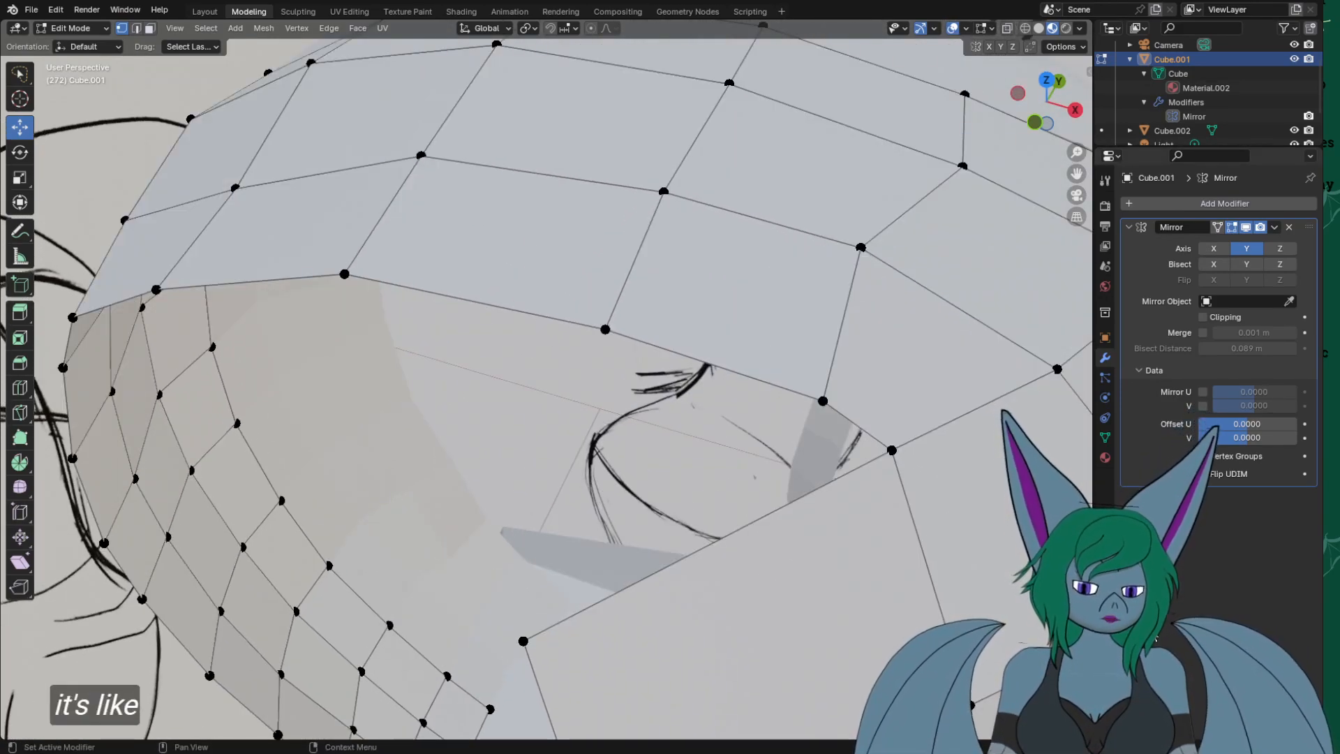
click(822, 400)
drag(971, 439, 895, 419)
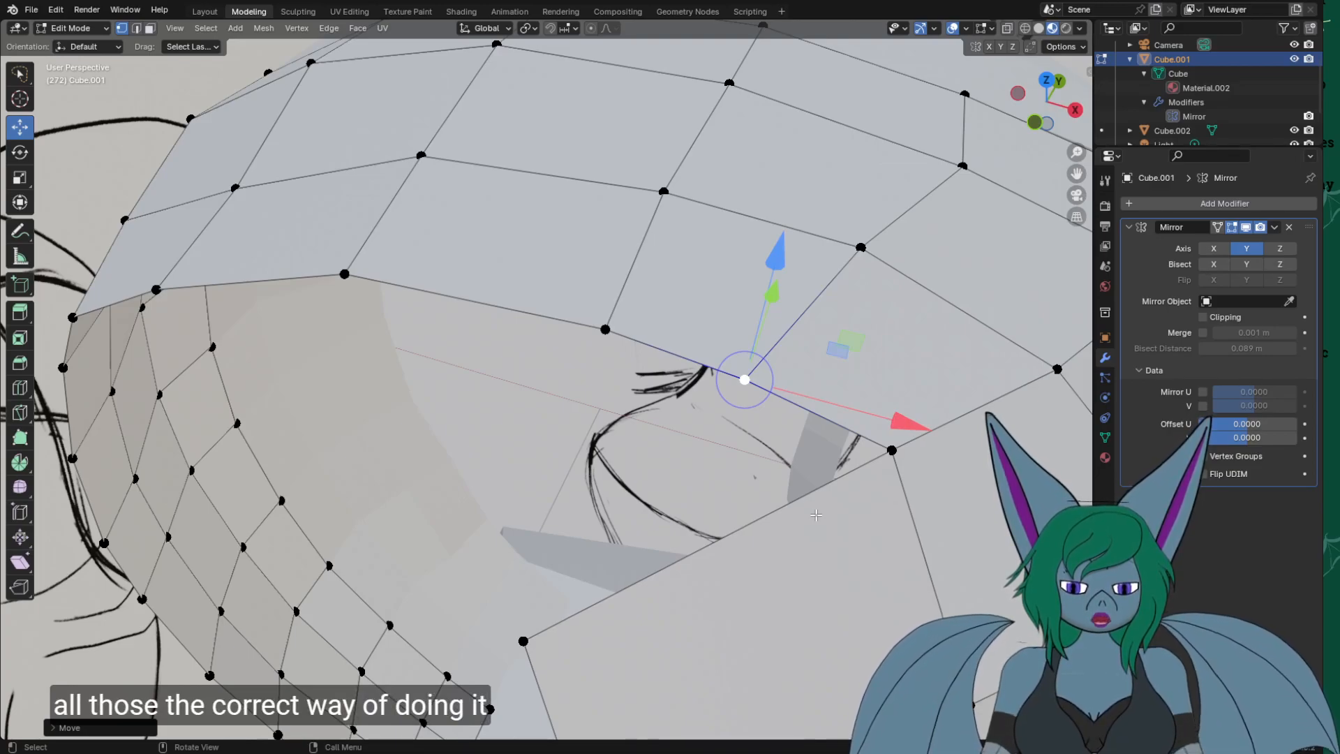
Shift the end vertex of the side strip's top edge along Y, further into the side opening.
click(520, 634)
drag(556, 567, 575, 524)
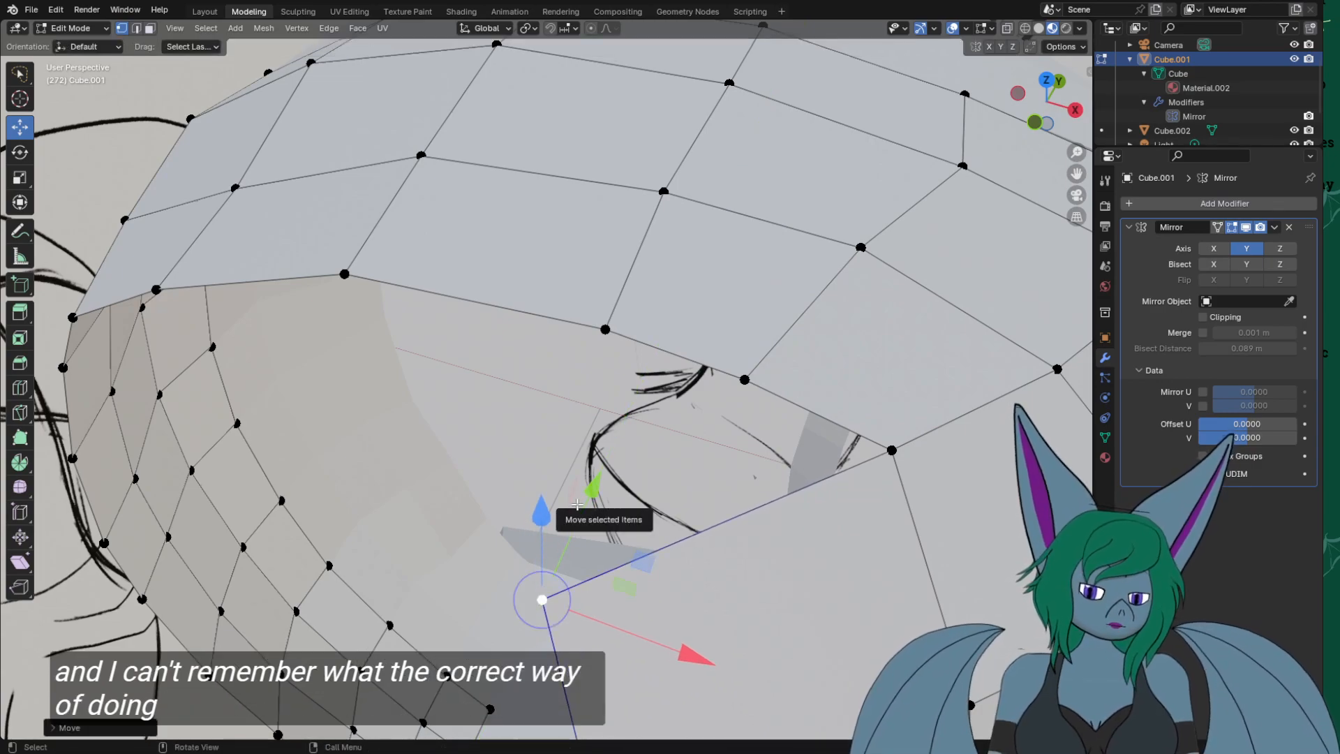
key(2)
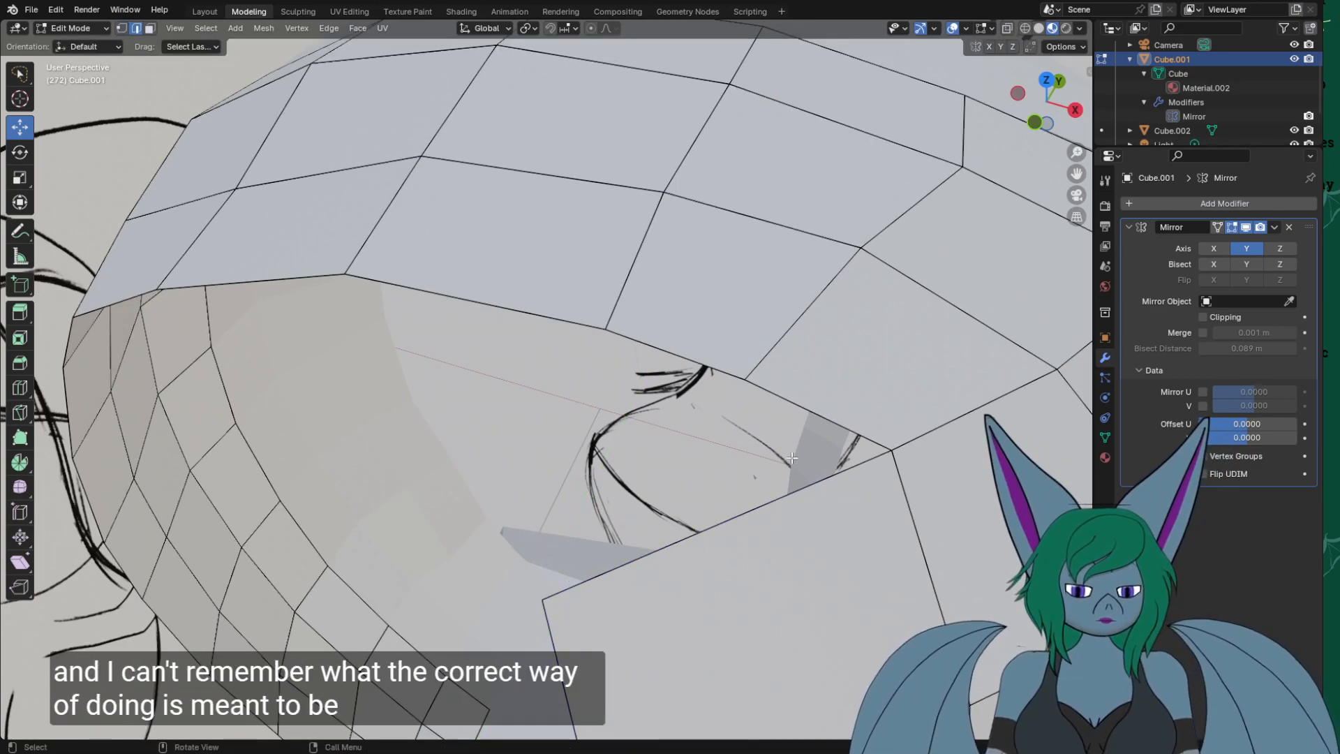
key(3)
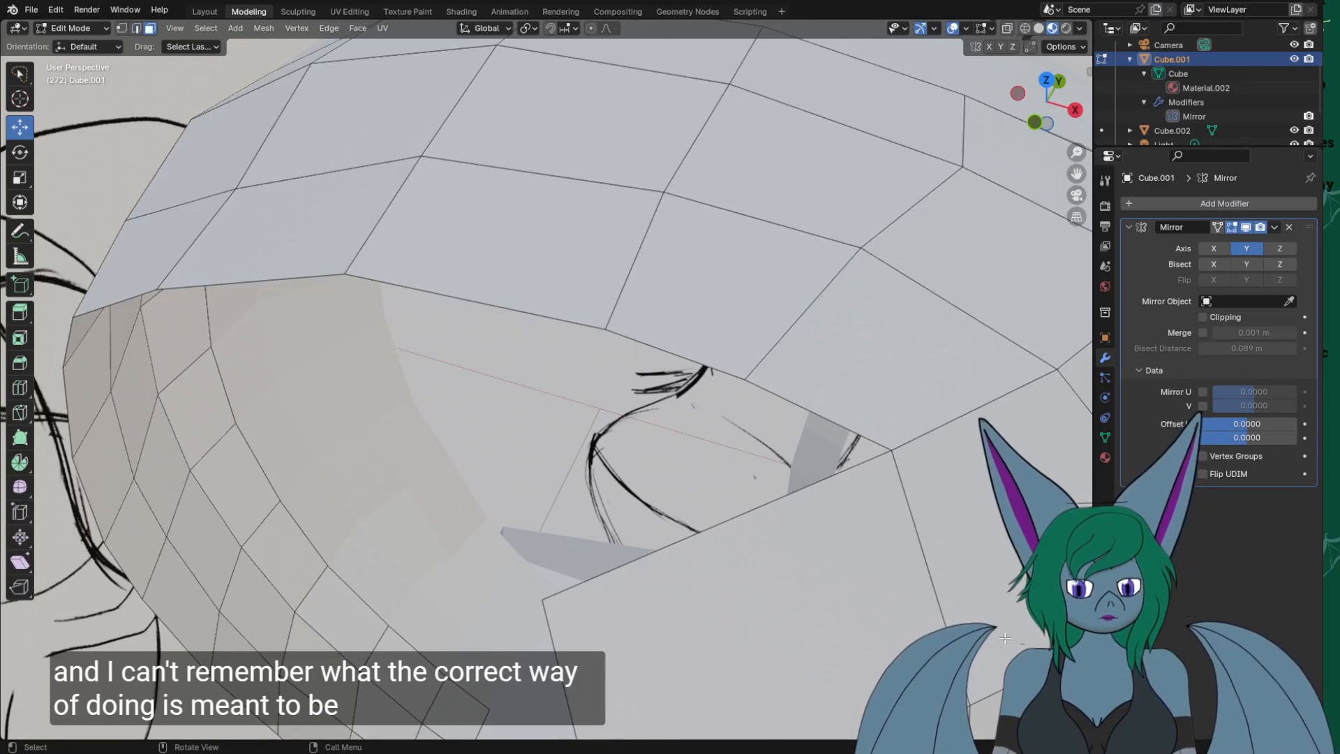
key(1)
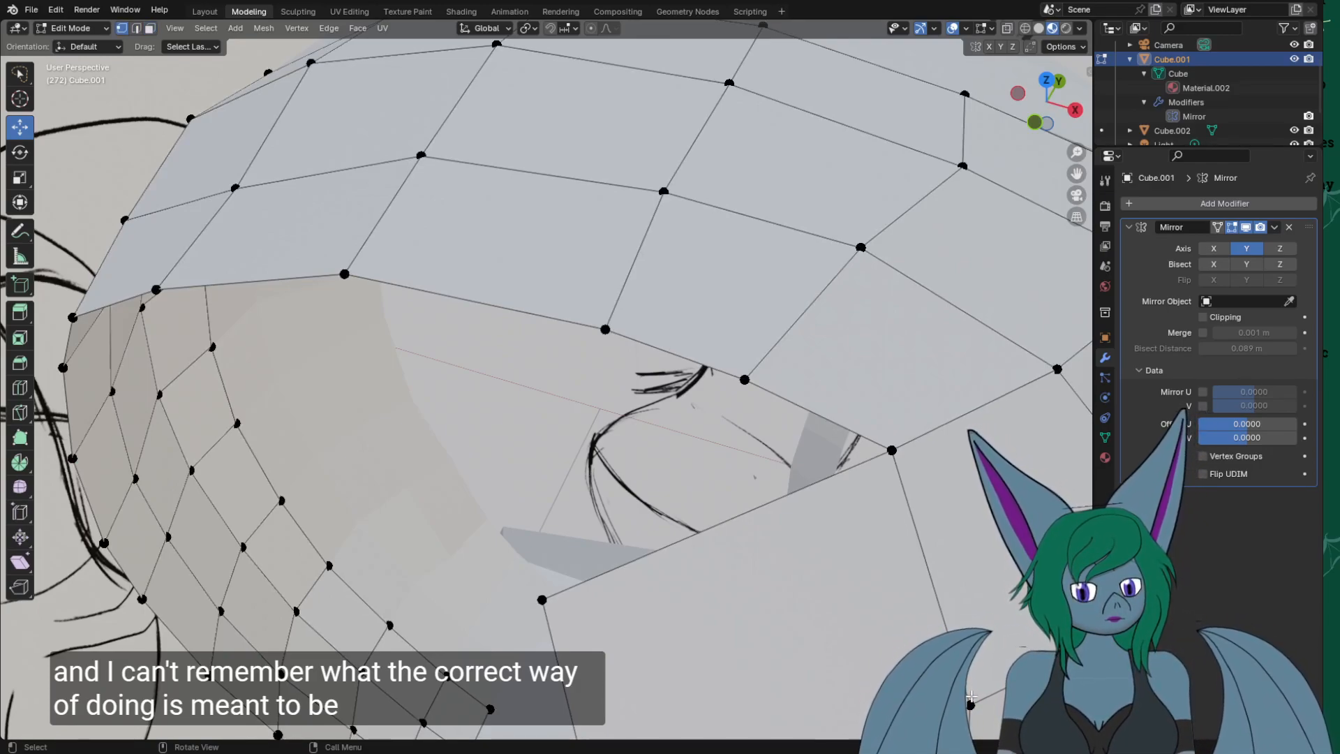
Try to close the corner gap with a four-vertex face between the rim and side strip, undo it and deselect everything.
click(605, 329)
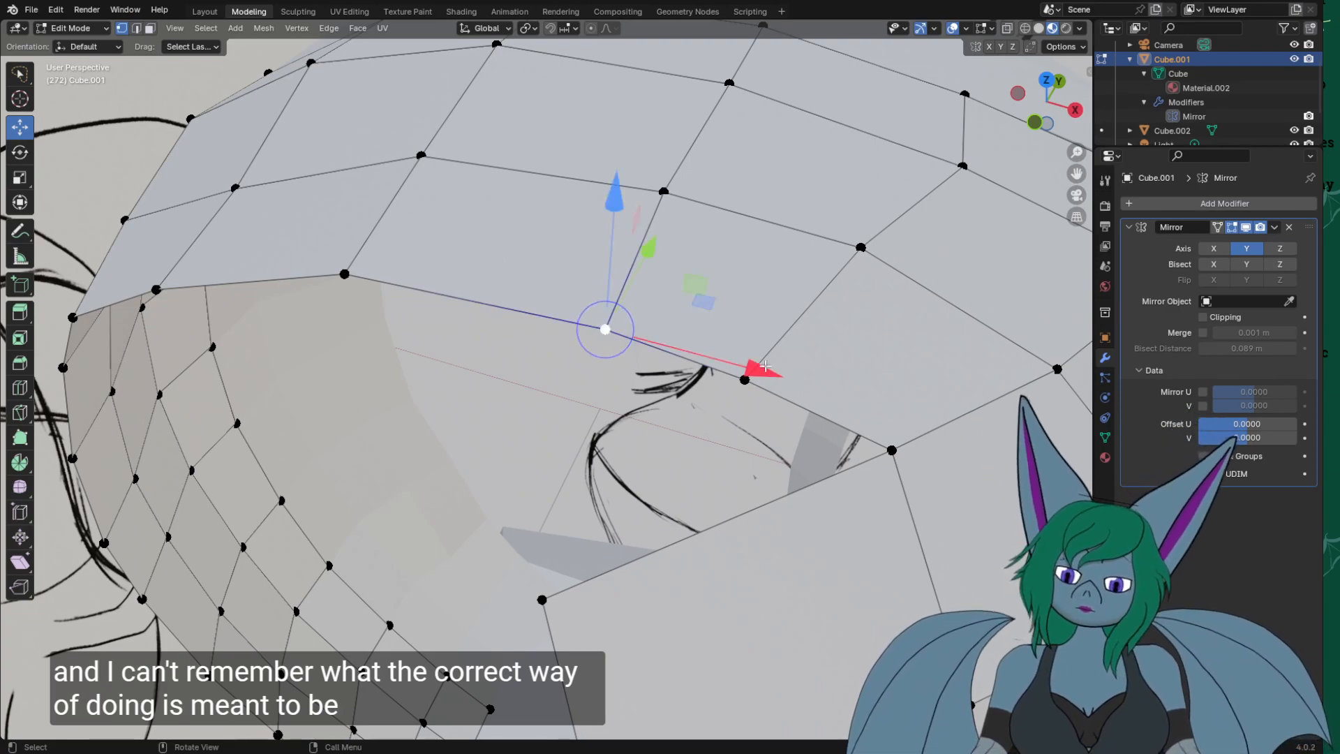
shift+click(745, 379)
shift+click(891, 450)
shift+click(543, 600)
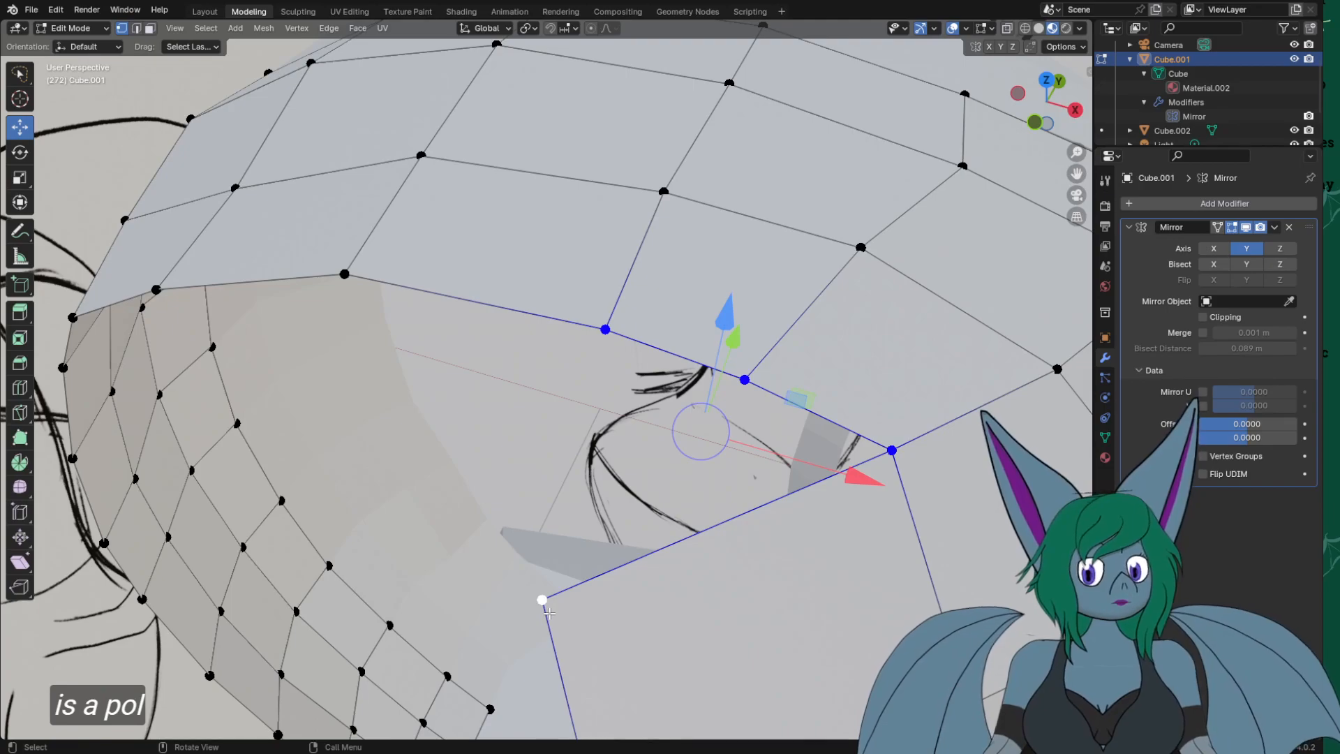
key(f)
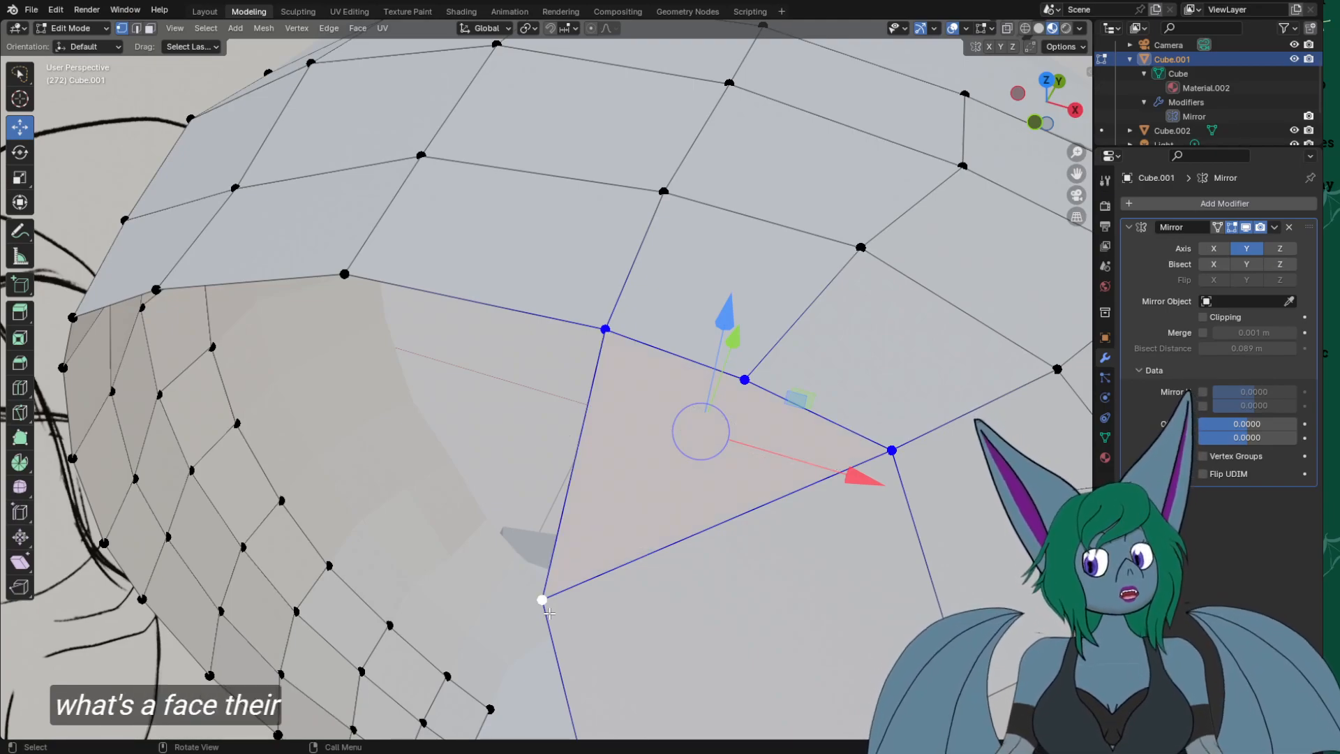
key(ctrl+z)
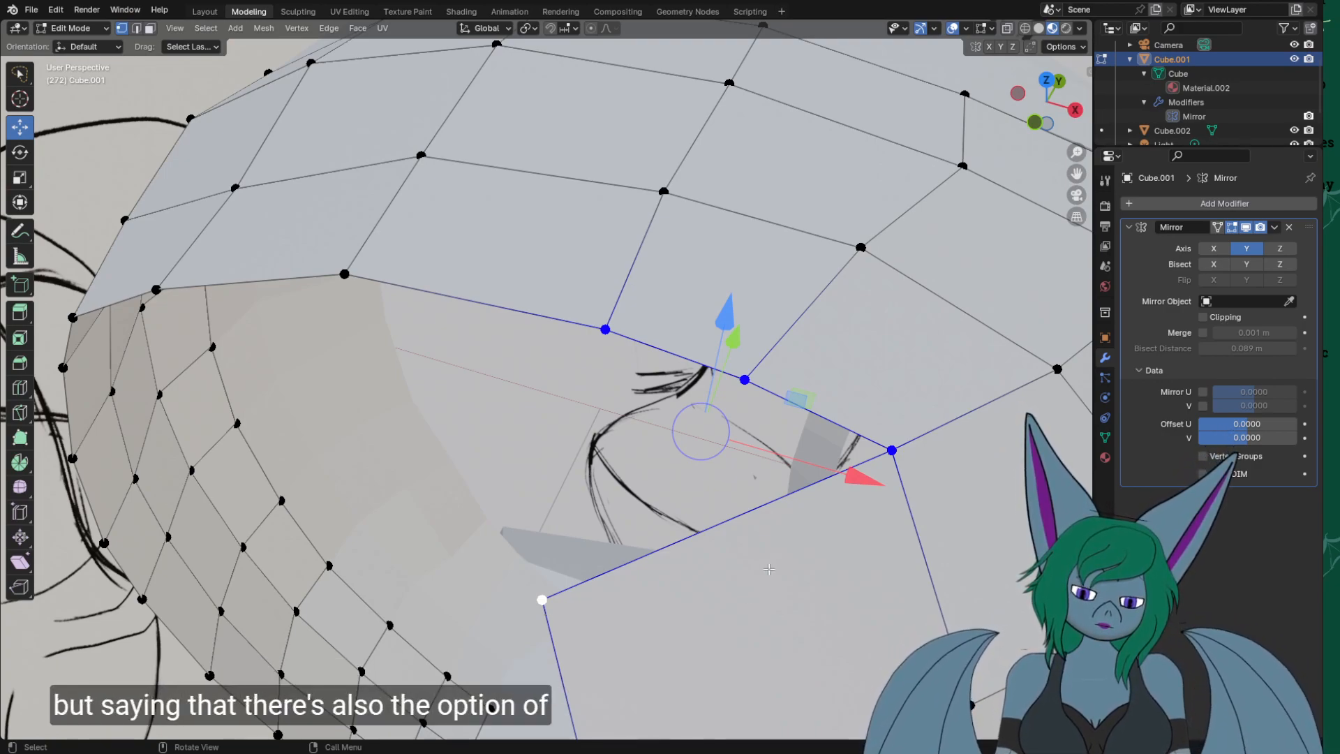
key(alt+a)
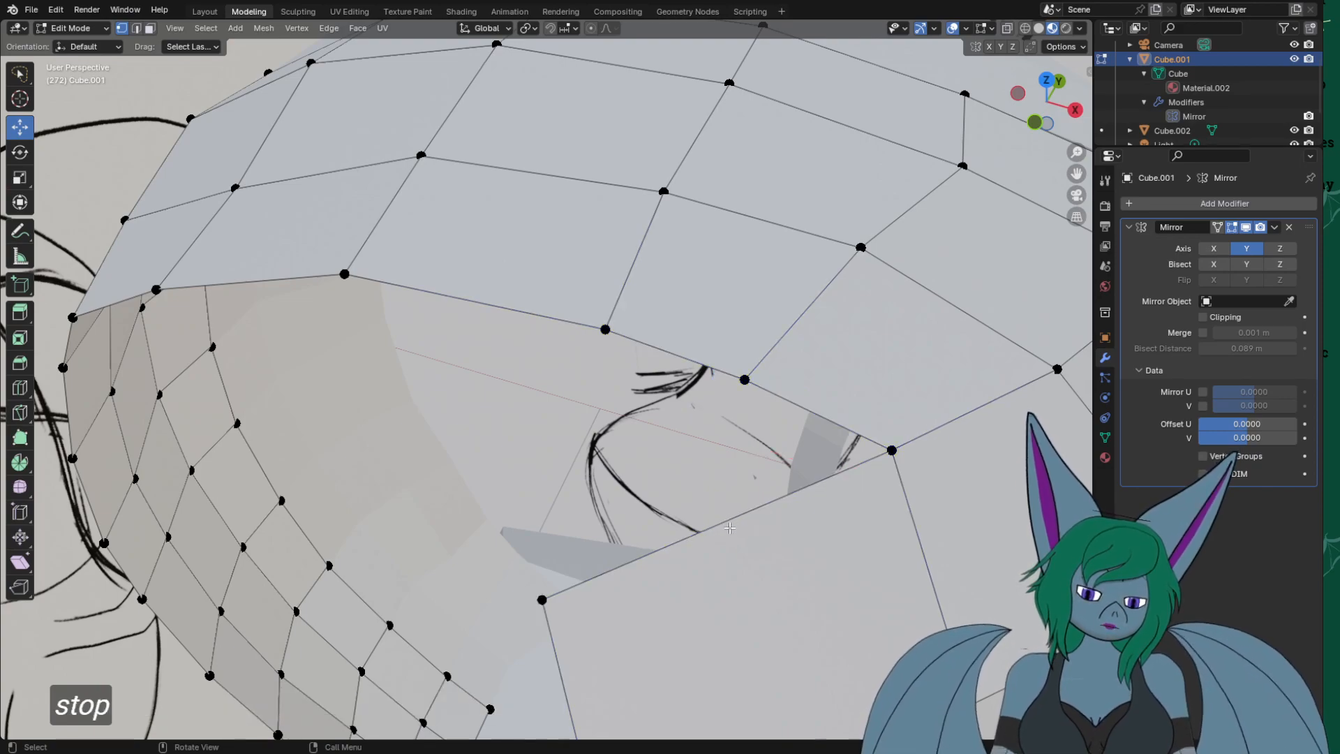
Add a loop cut running down the middle of the side strip's faces, starting at the strip's top edge.
key(2)
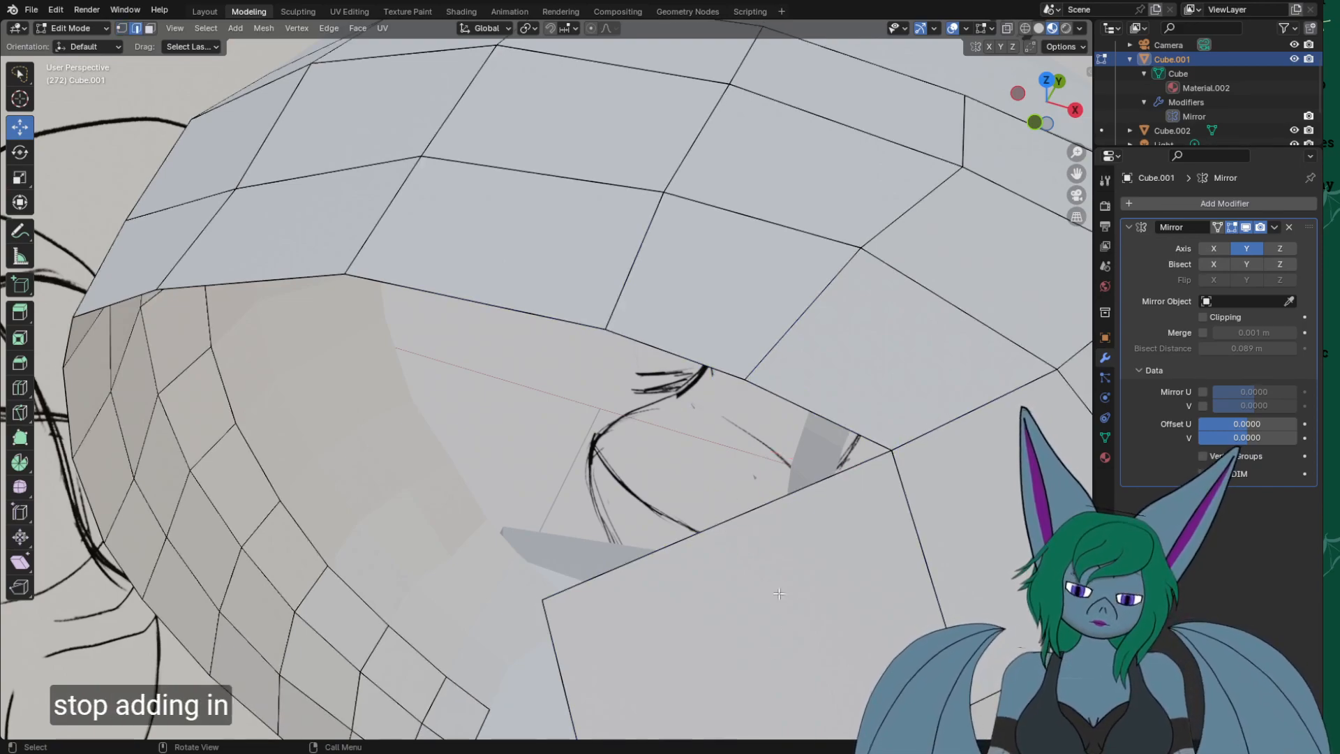
right_click(753, 547)
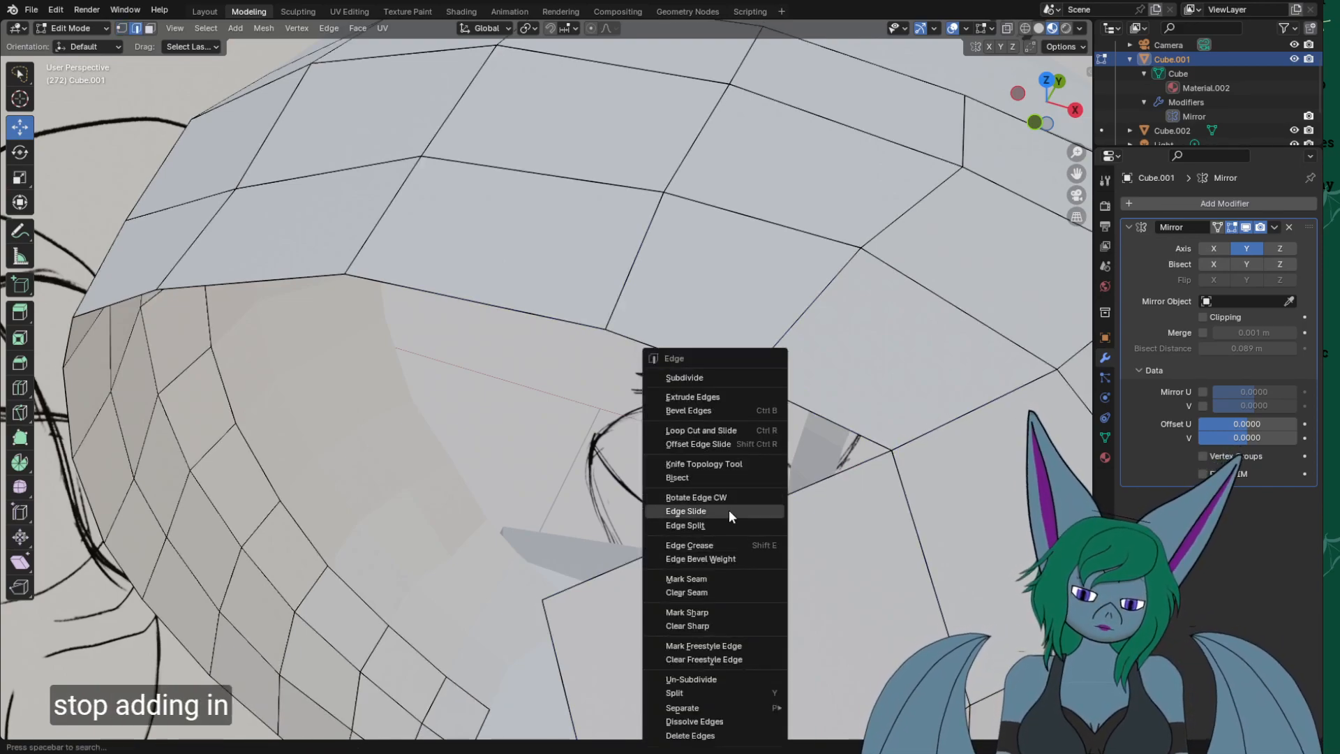
click(727, 463)
right_click(765, 529)
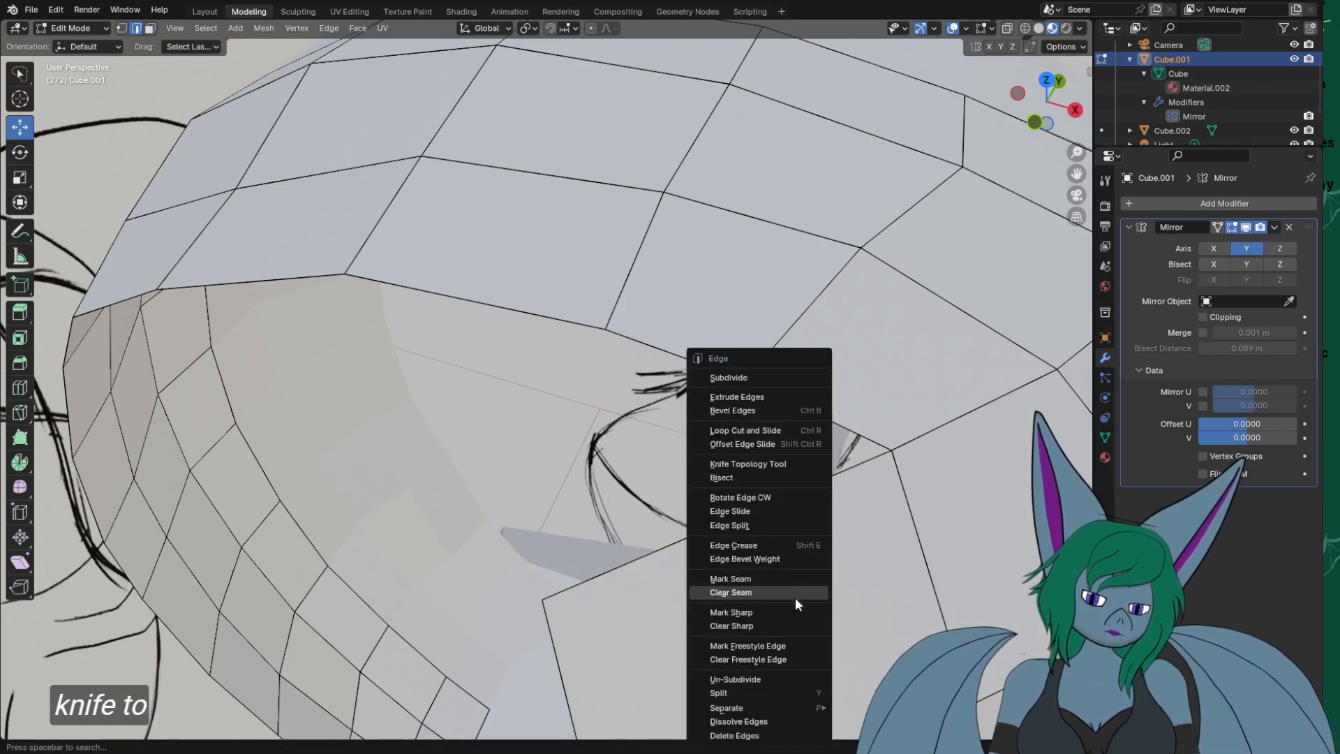
click(744, 443)
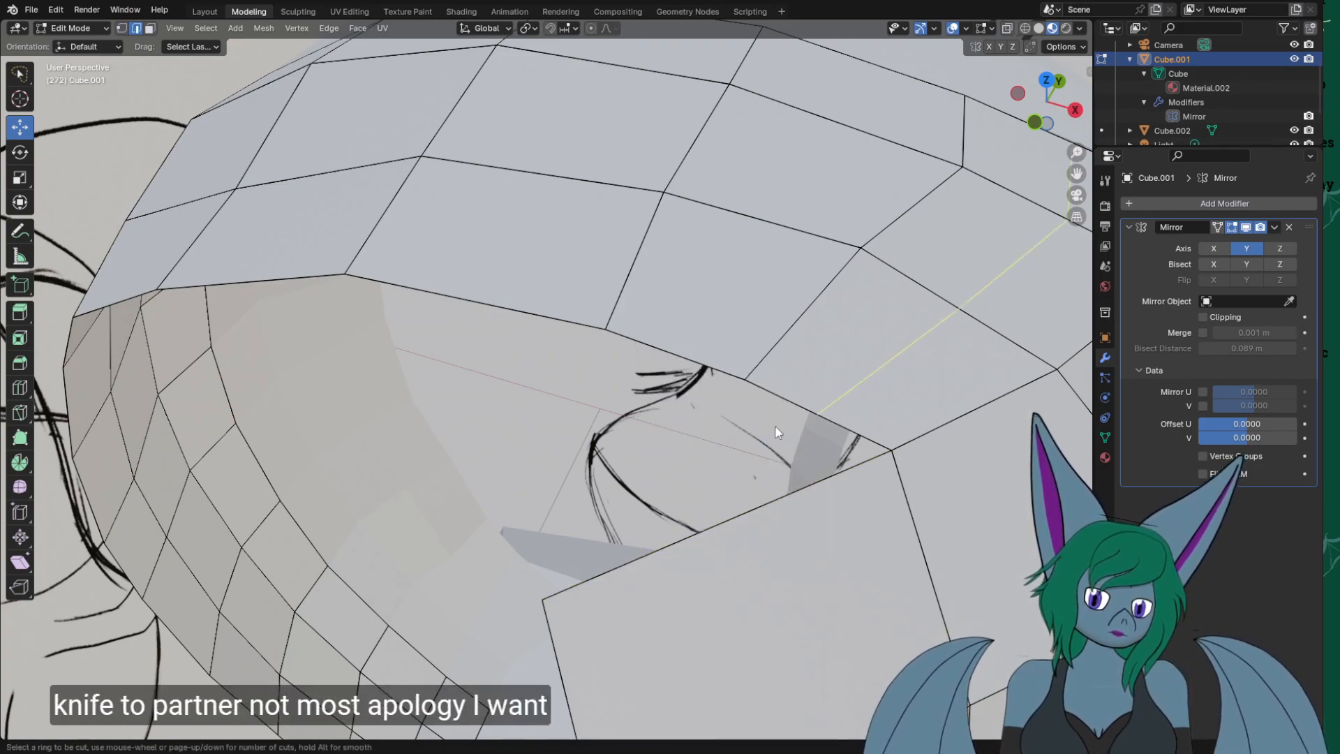
click(750, 560)
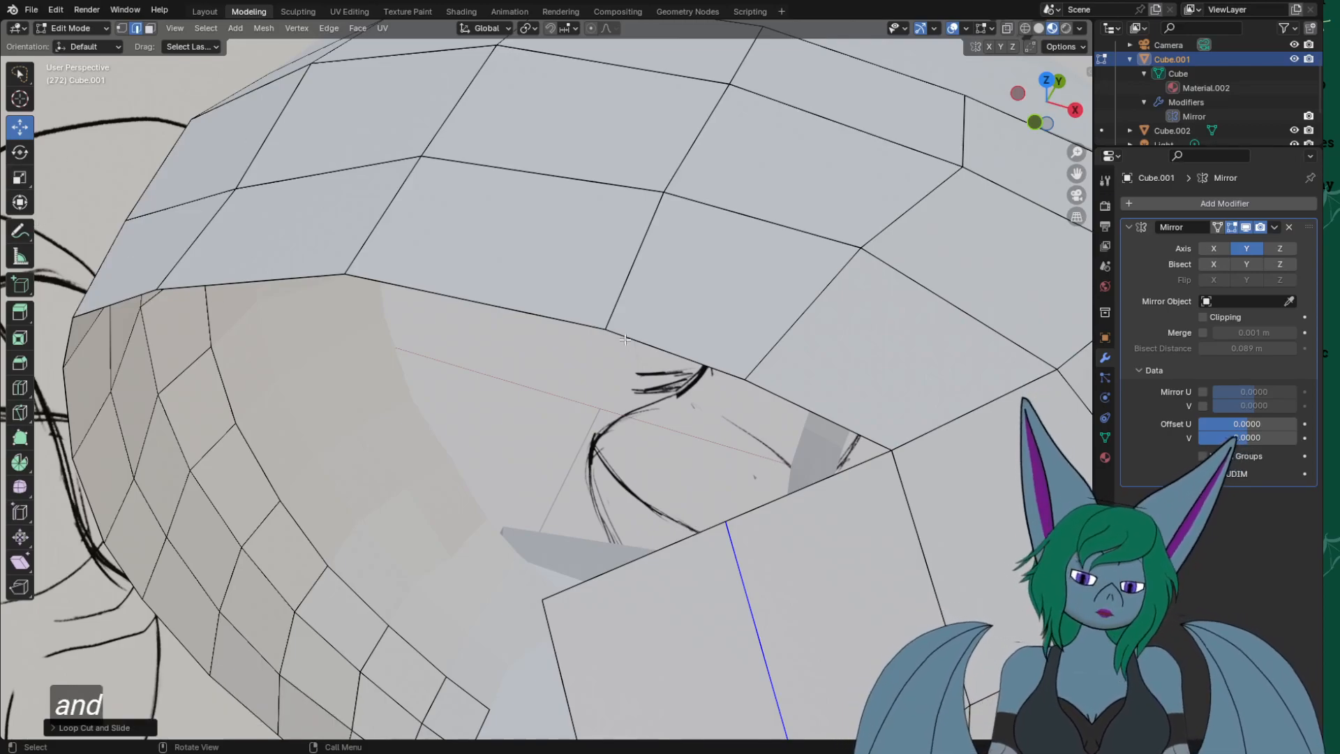
Select the rim vertex, the corner vertex and the loop cut's top vertex around the corner gap.
key(1)
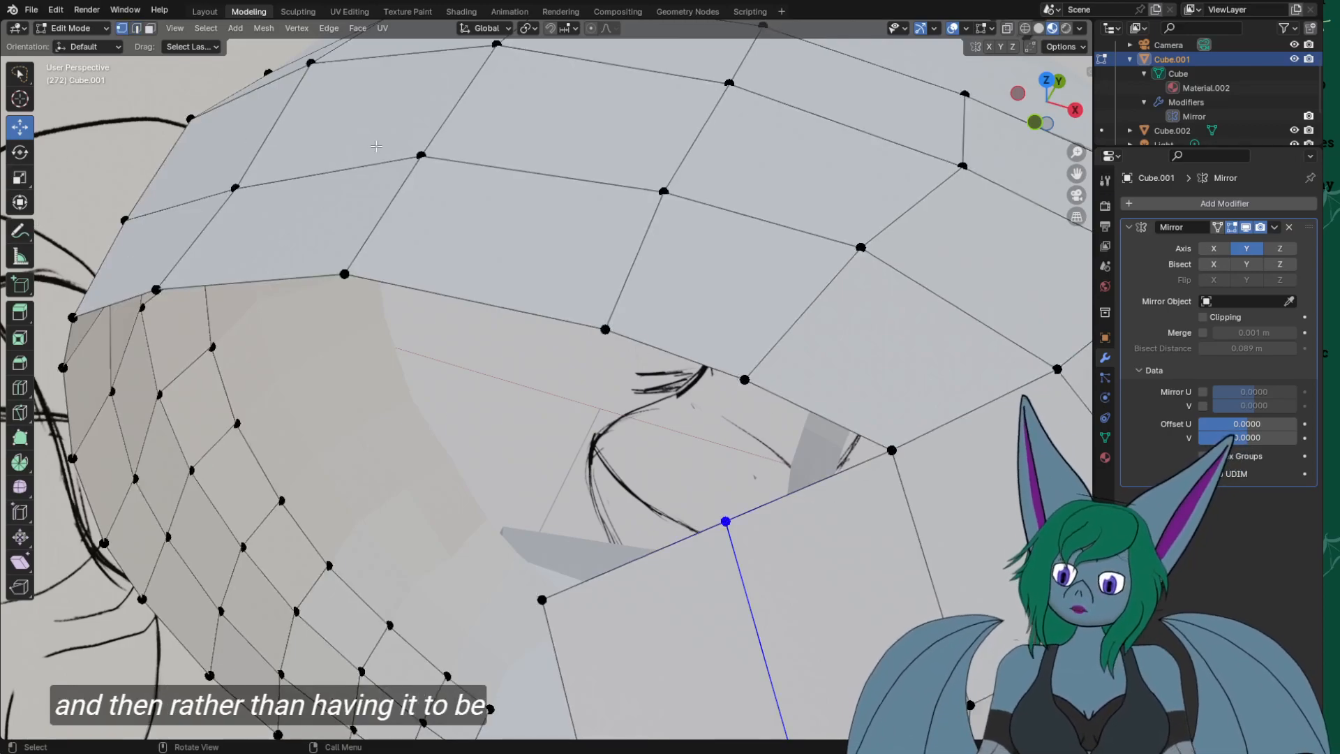
key(w)
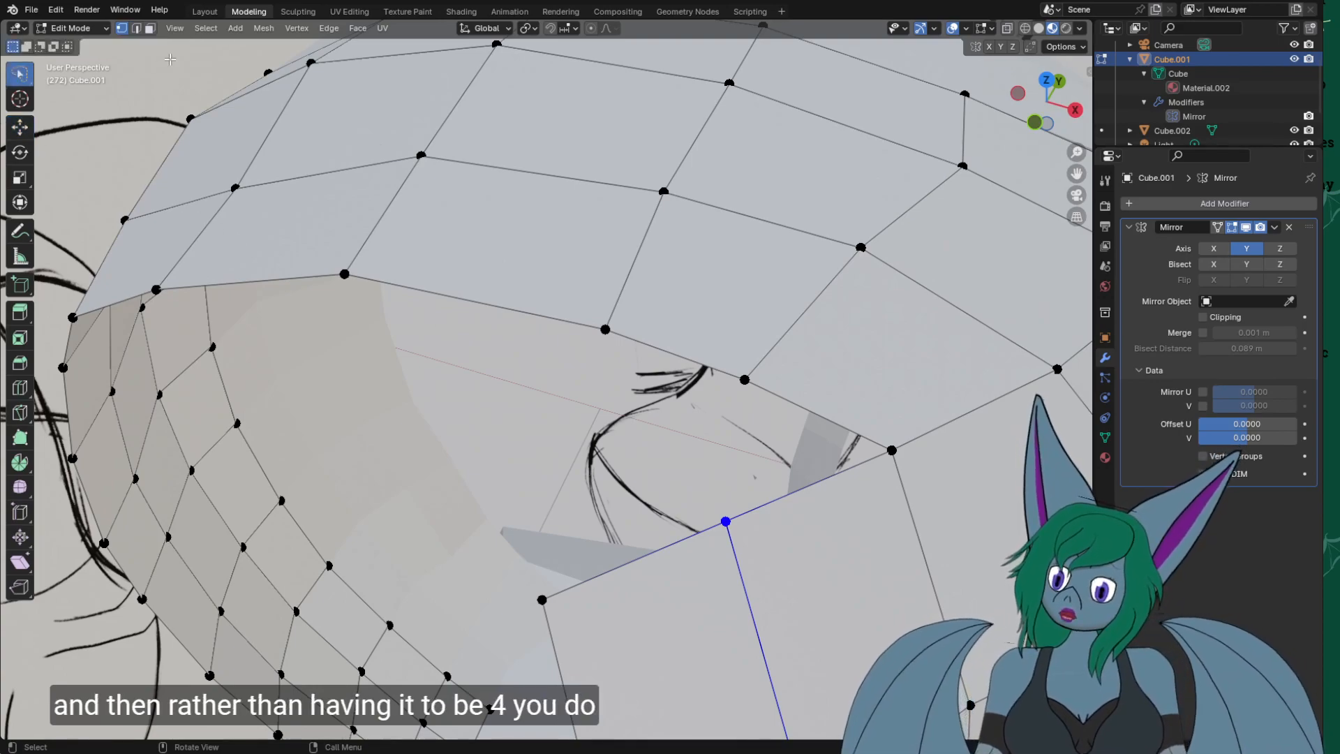
click(744, 381)
shift+click(891, 450)
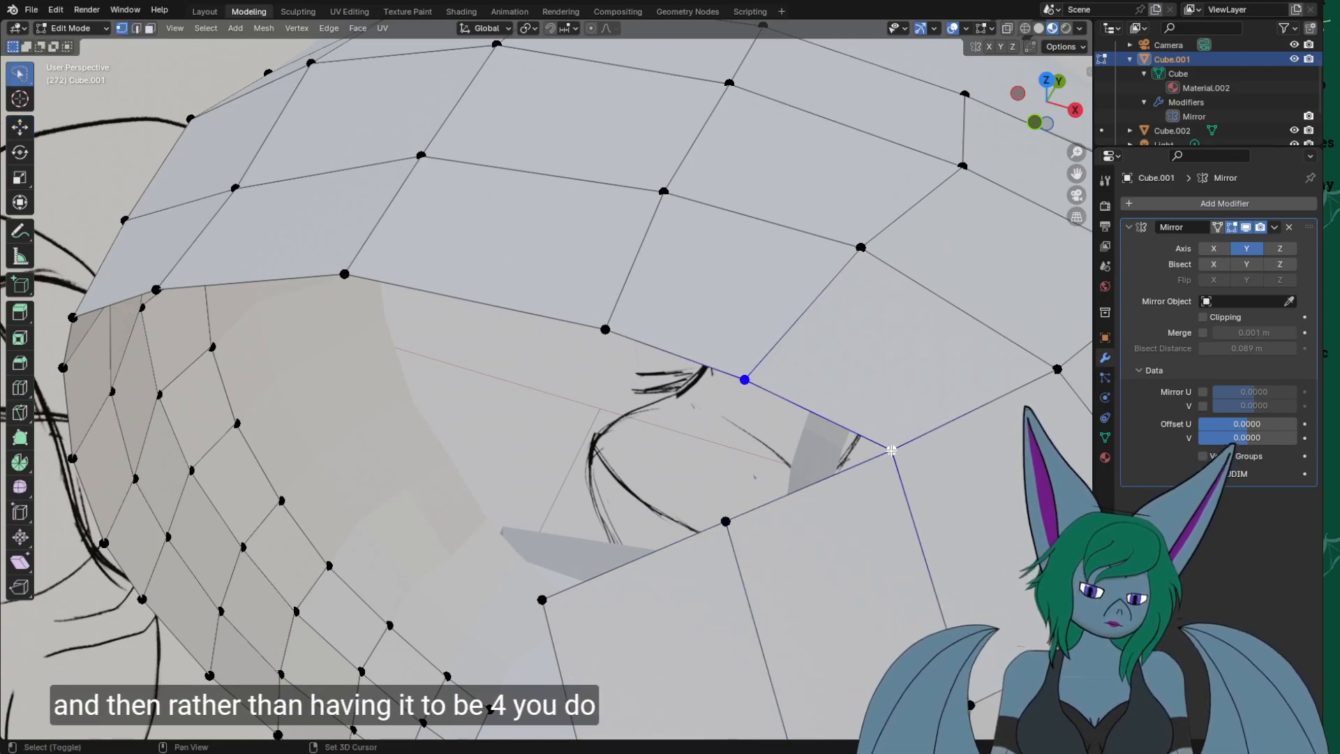
shift+click(725, 521)
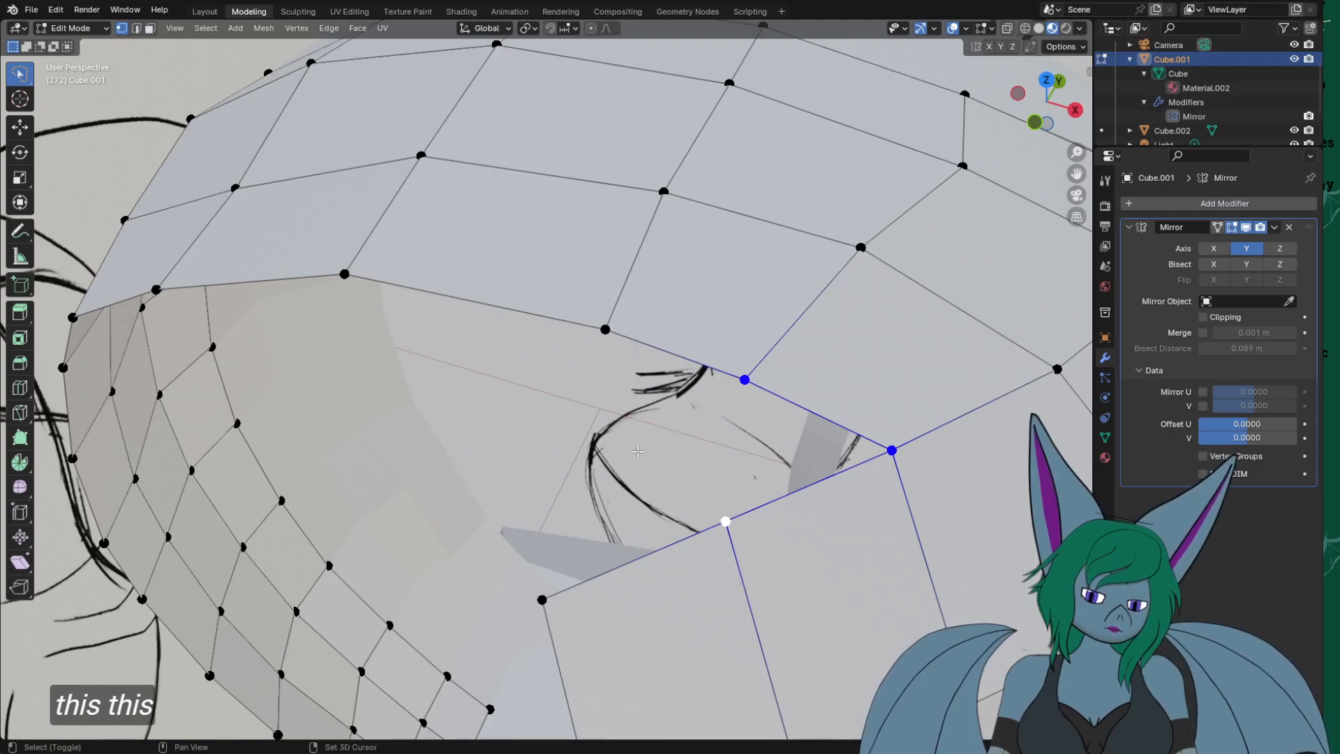
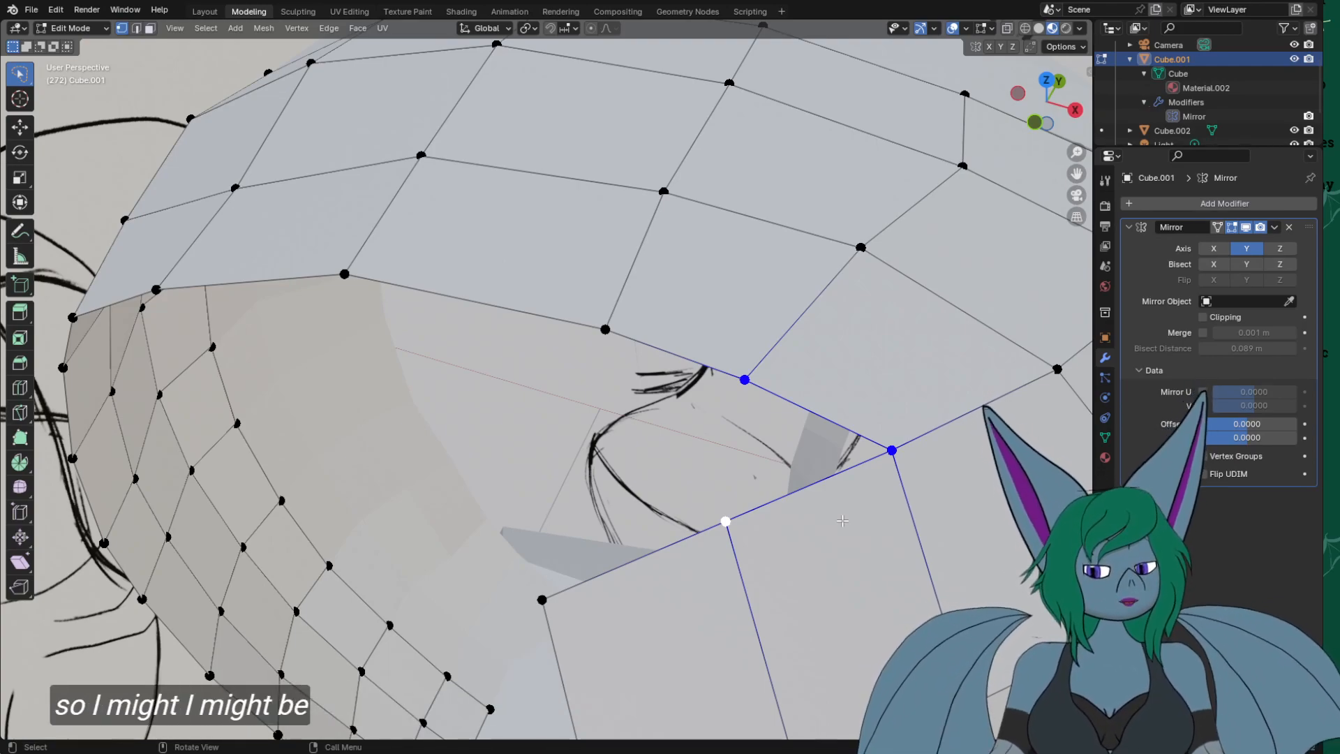
key(2)
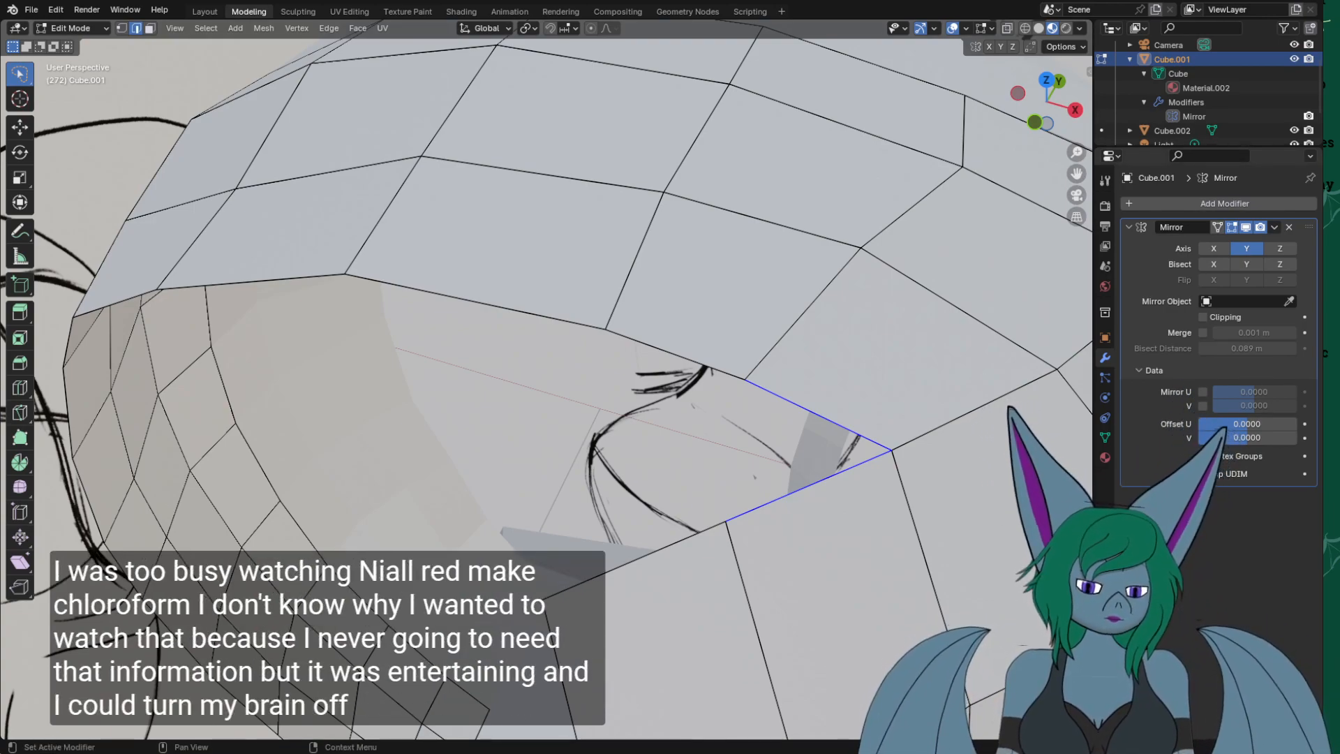
key(1)
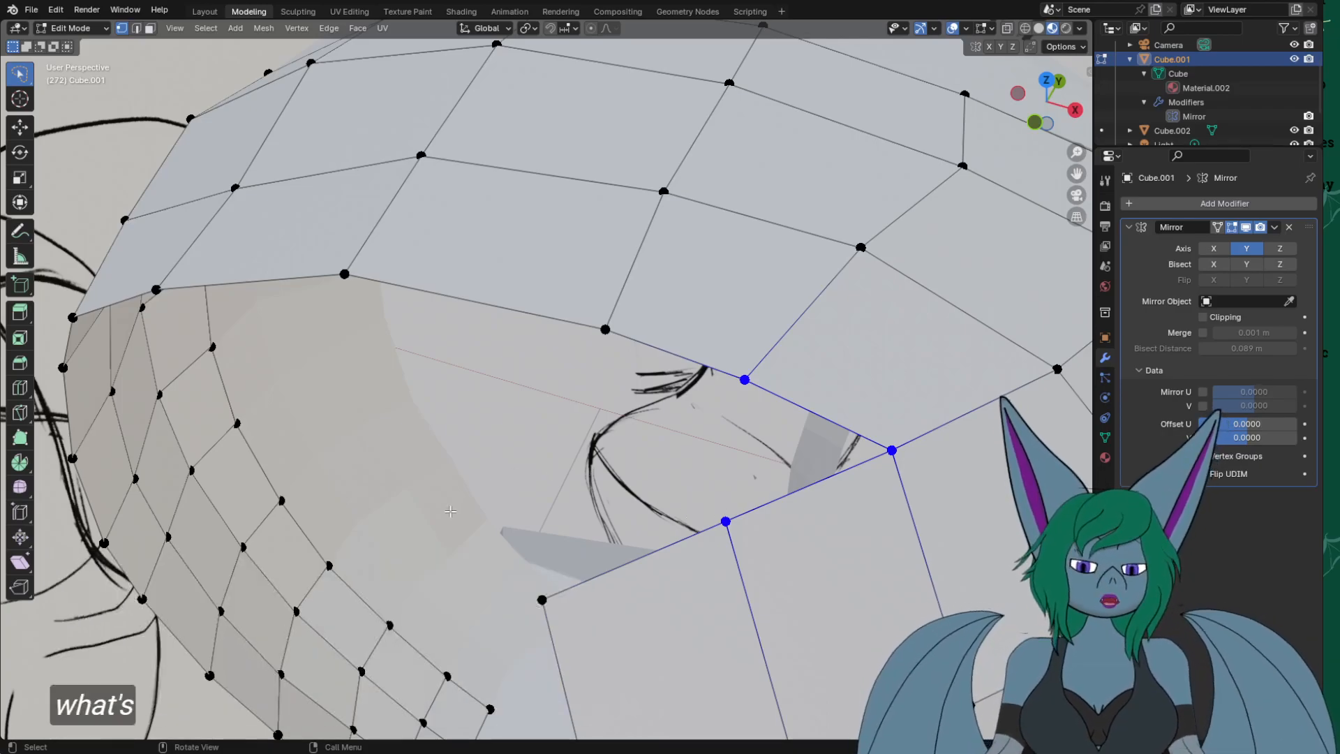
scroll(210, 265, down, 8)
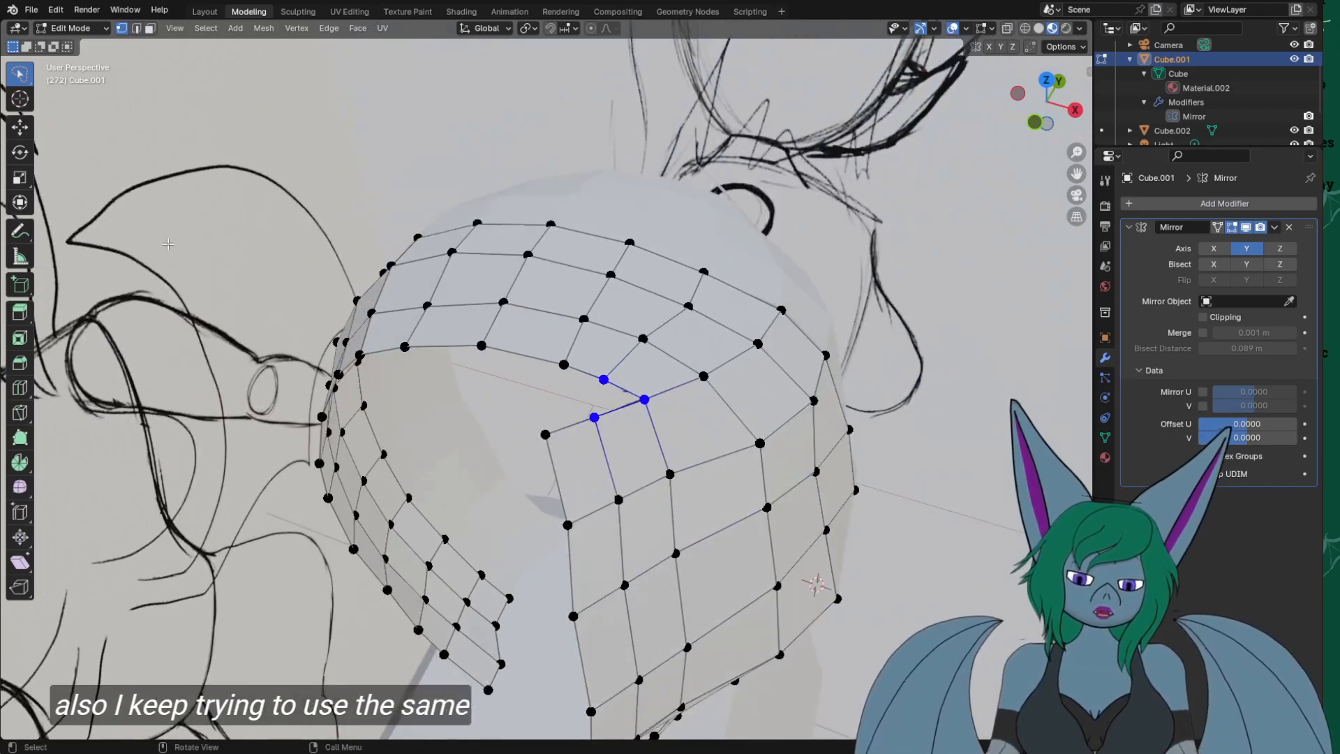
scroll(280, 326, up, 8)
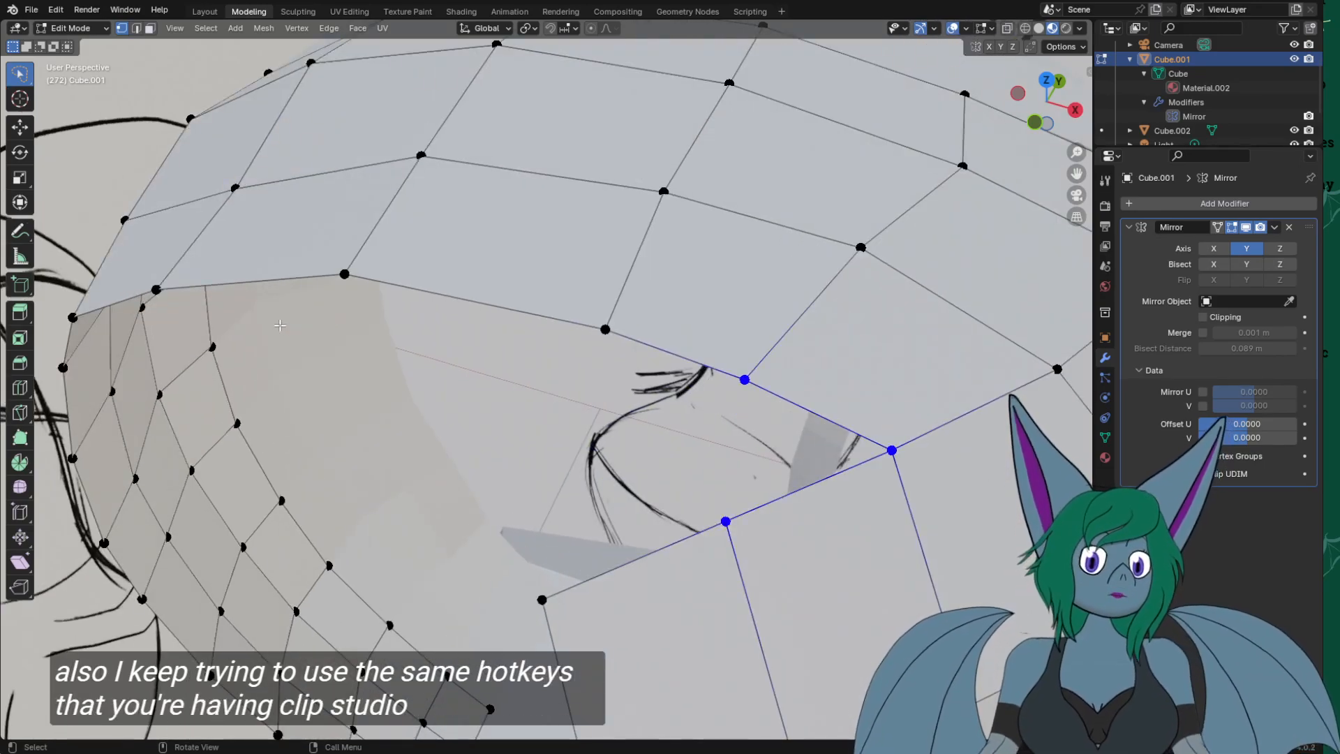
key(2)
key(1)
key(2)
key(1)
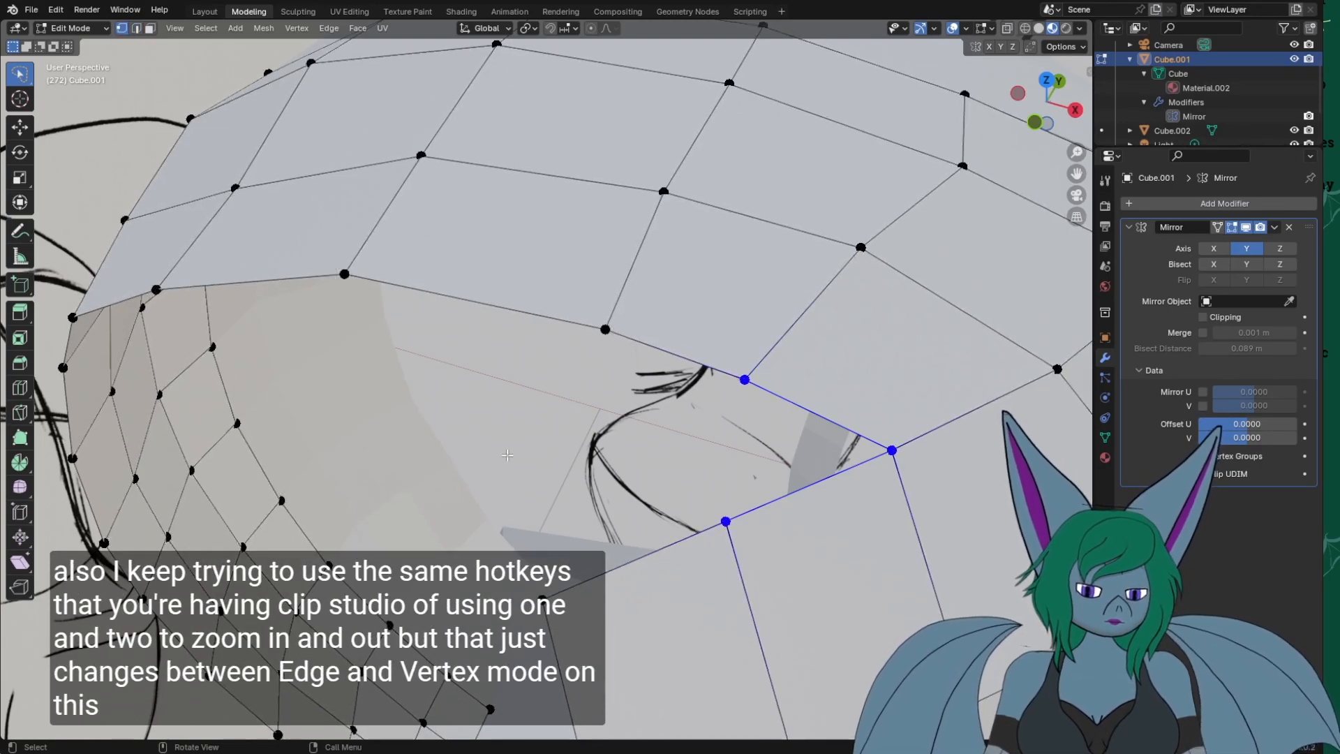
Extrude the short rim edge just before the corner into the side opening, forming a new face toward the side strip.
key(2)
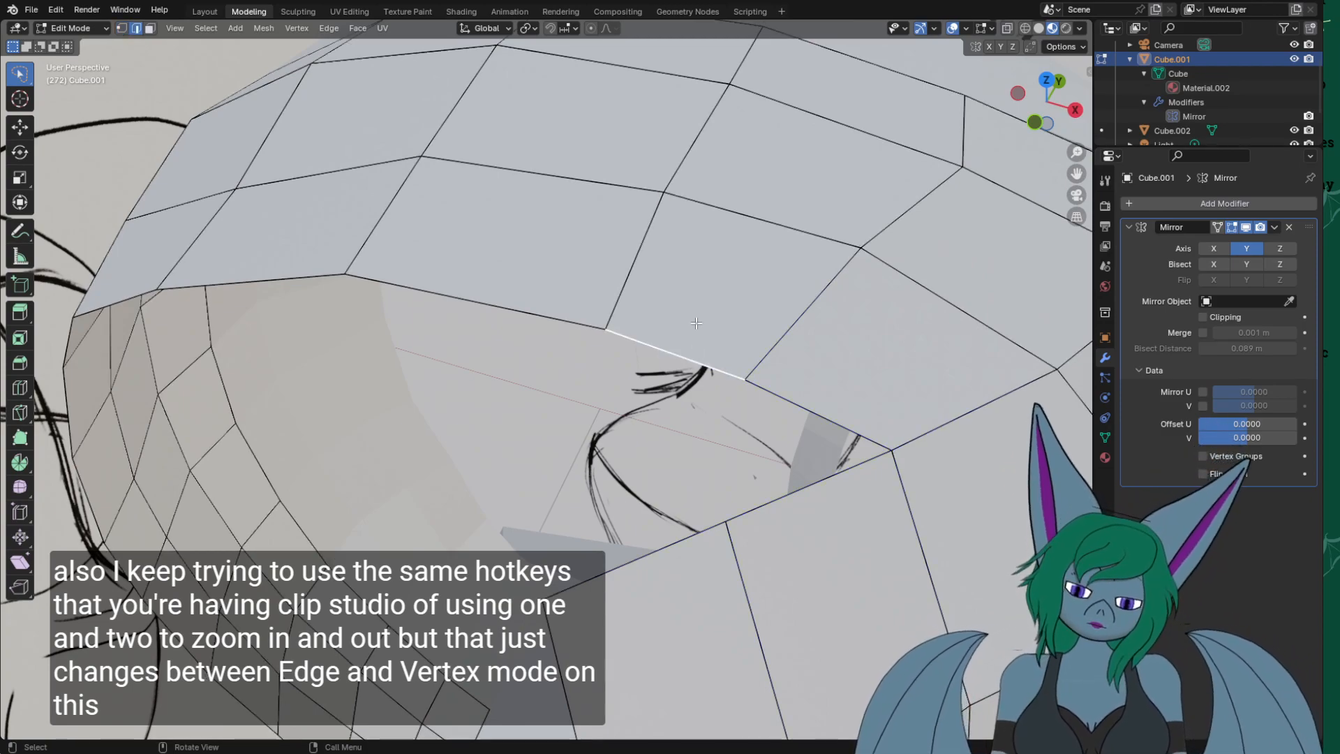
key(g)
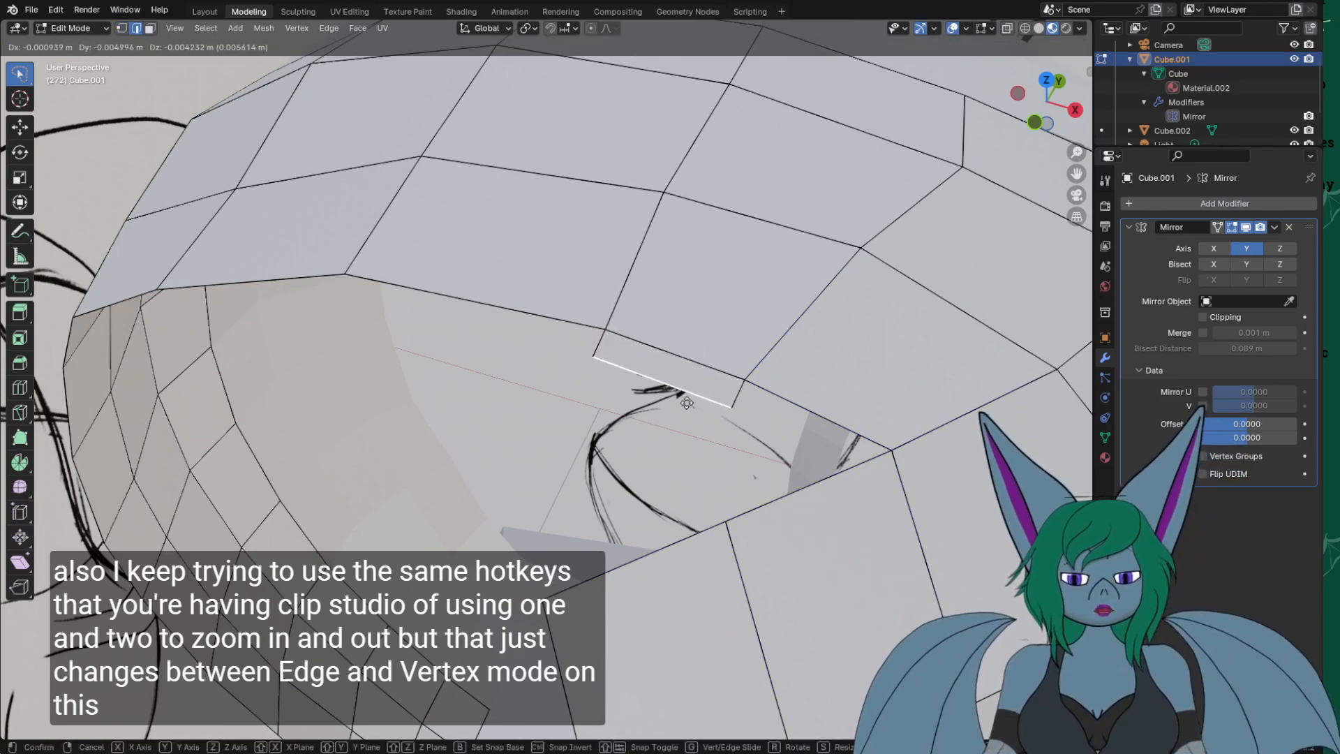
click(661, 461)
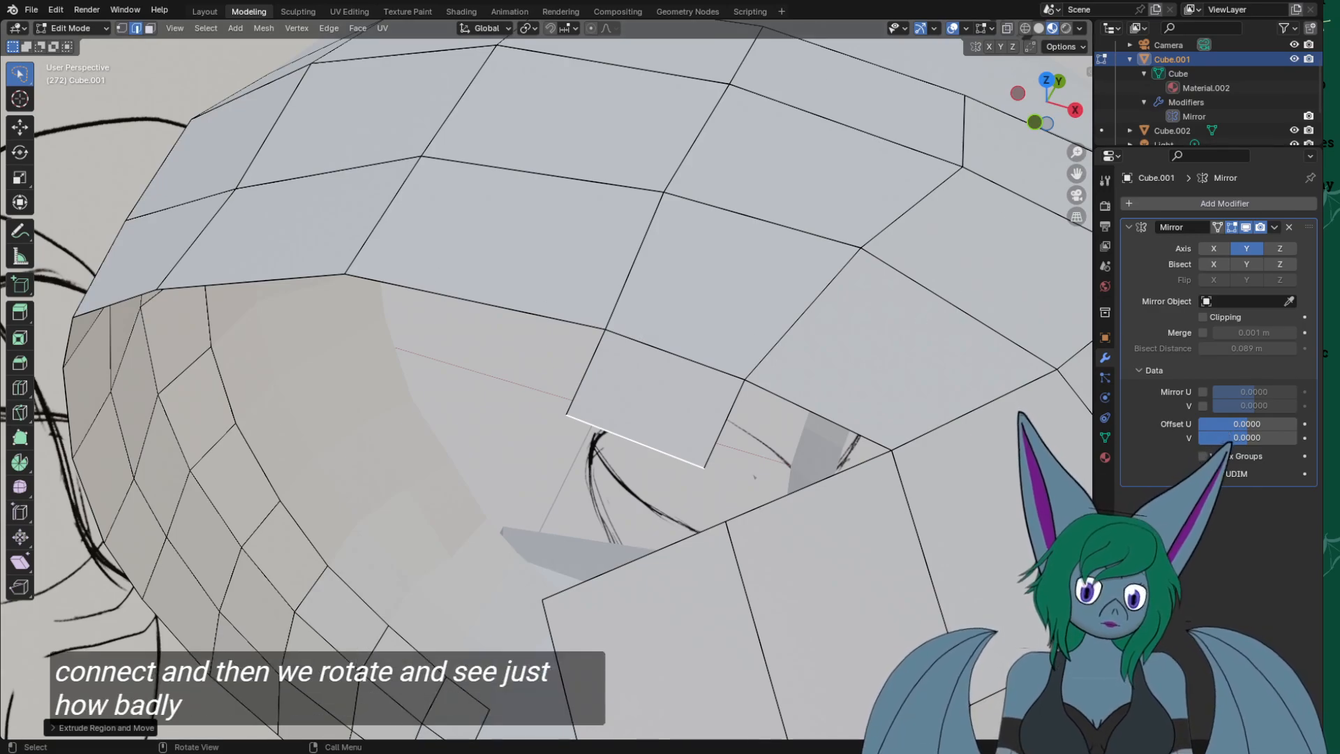
Raise the extruded edge along Z by about 0.008 m.
middle_drag(661, 507, 660, 422)
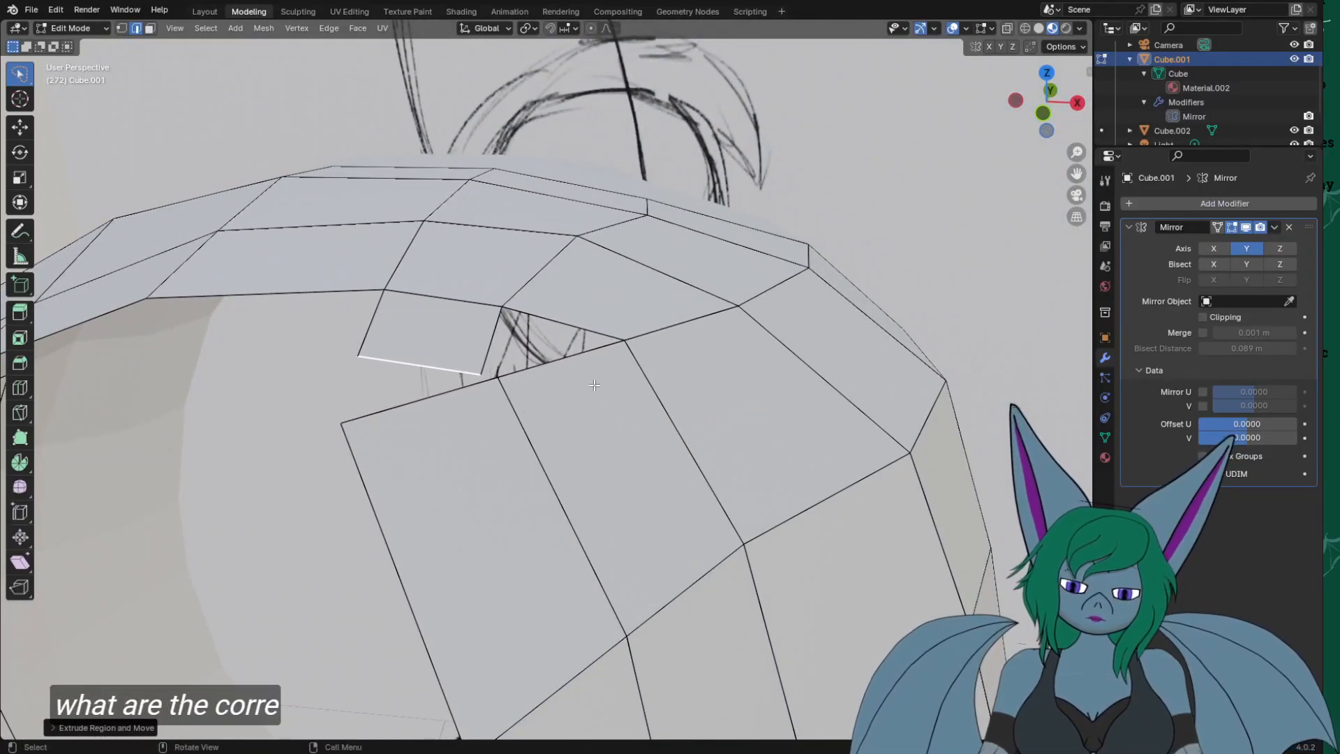
click(20, 127)
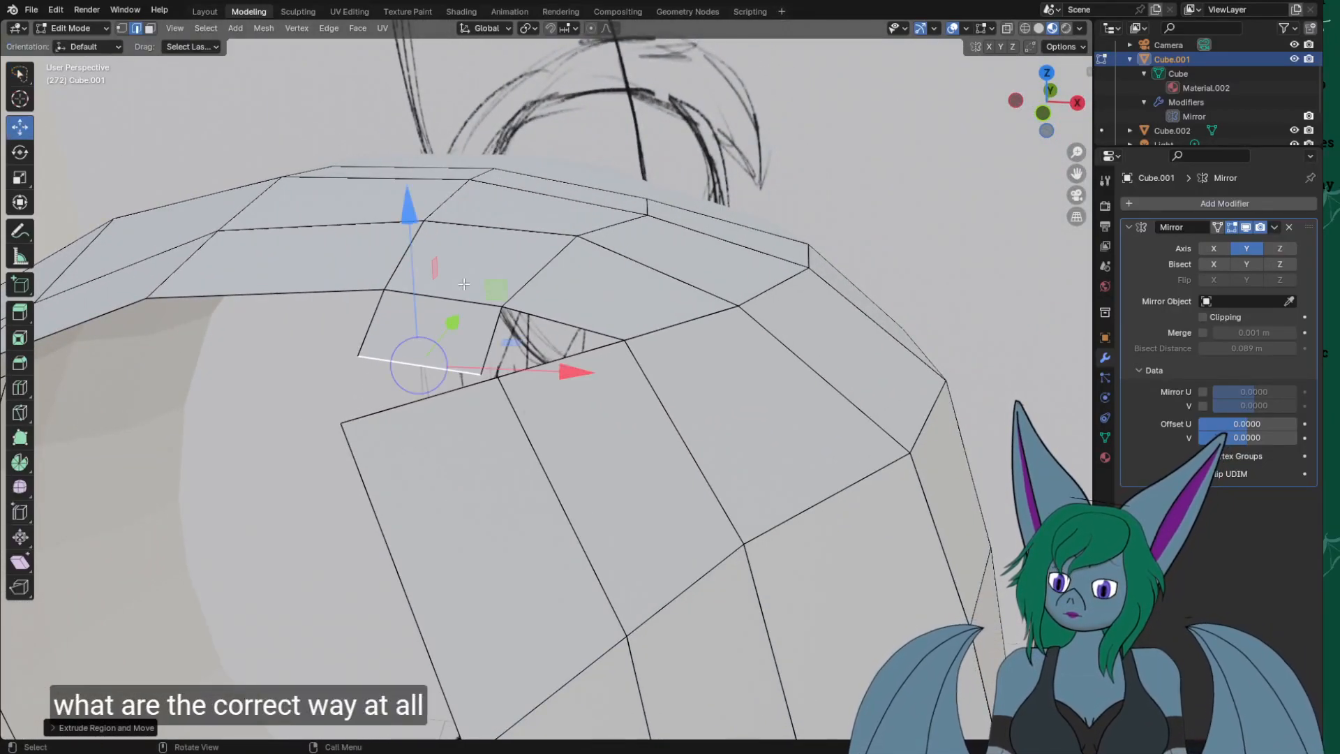
drag(403, 245, 403, 222)
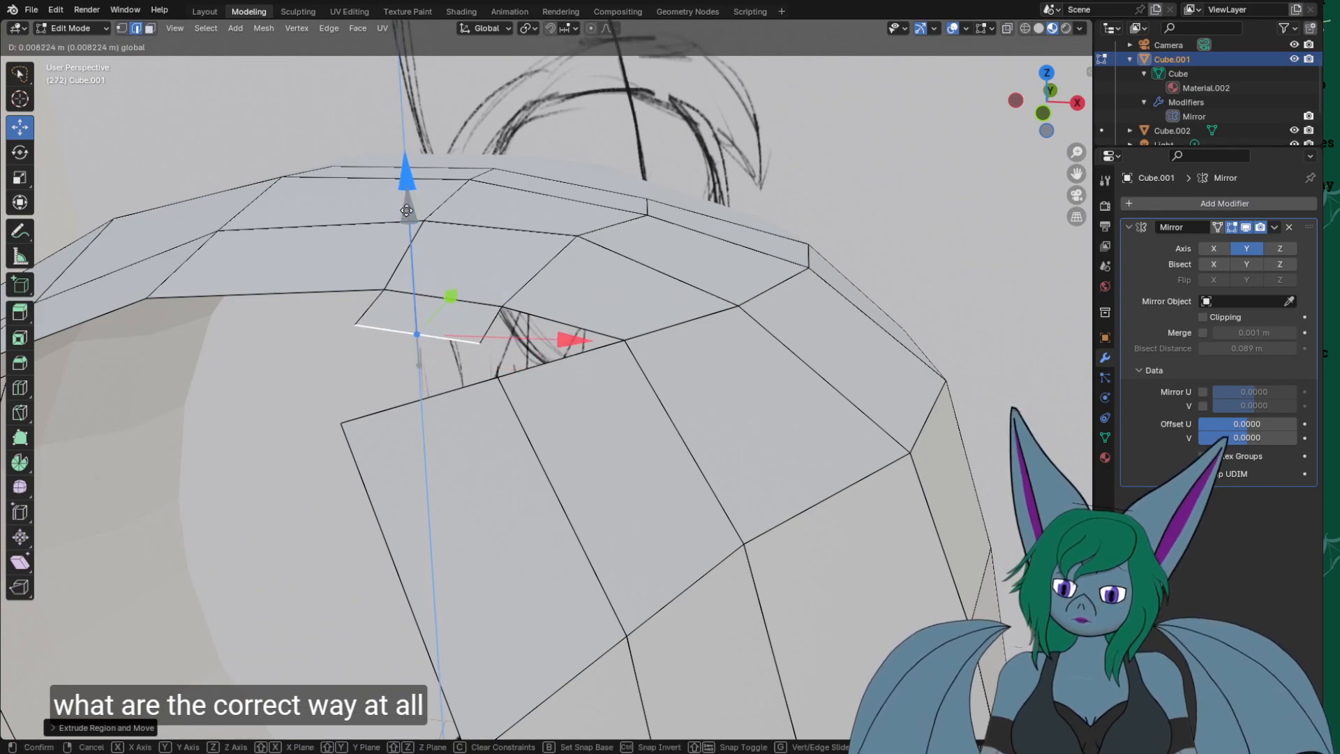
middle_drag(403, 222, 436, 349)
scroll(553, 227, down, 5)
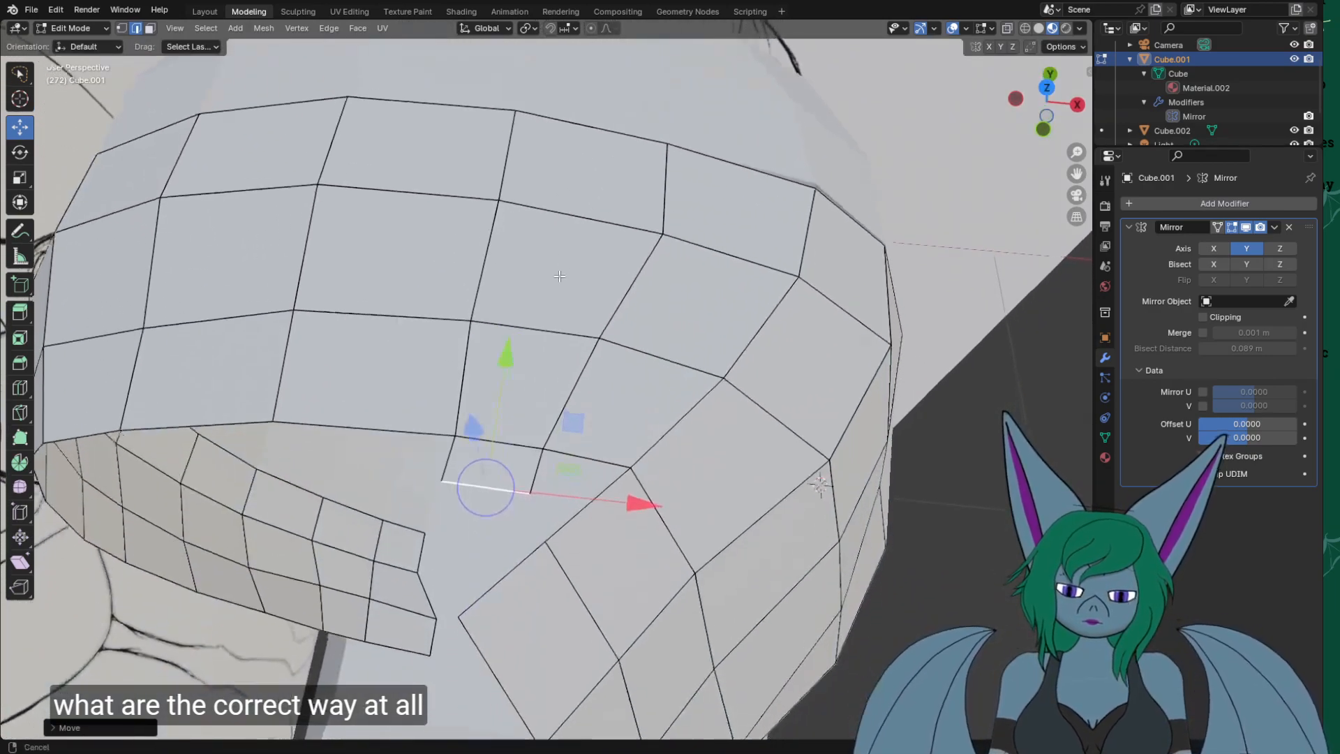
Slide the extruded rim edge along X toward the back of the head, away from the side strip.
key(Up)
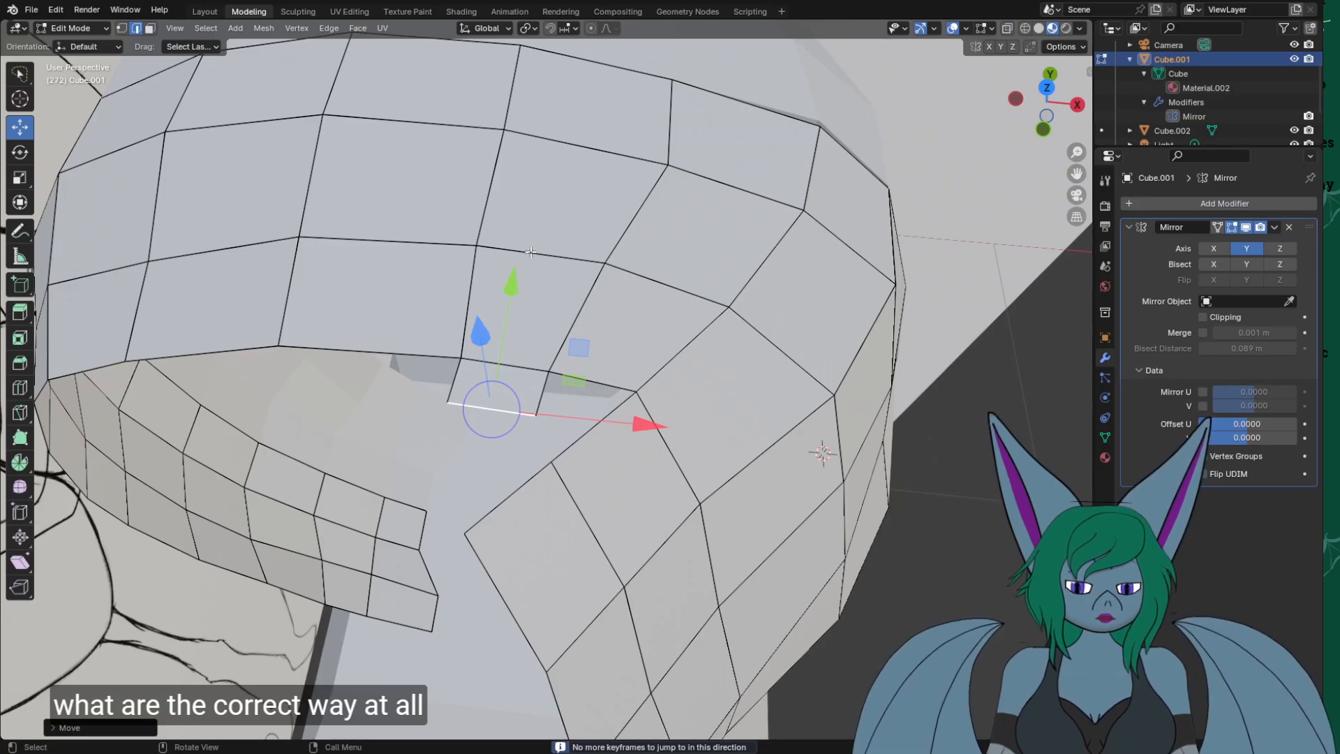
key(KP_3)
key(KP_1)
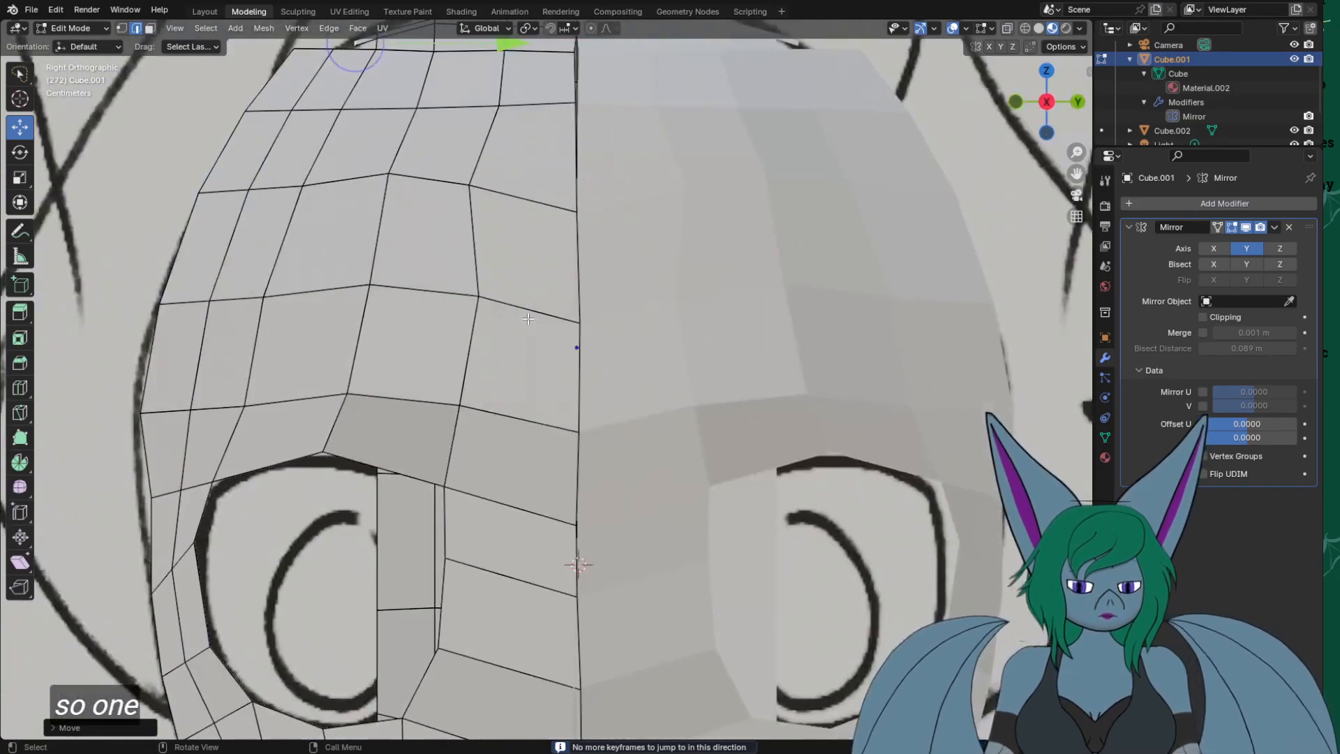
key(KP_7)
scroll(528, 320, down, 1)
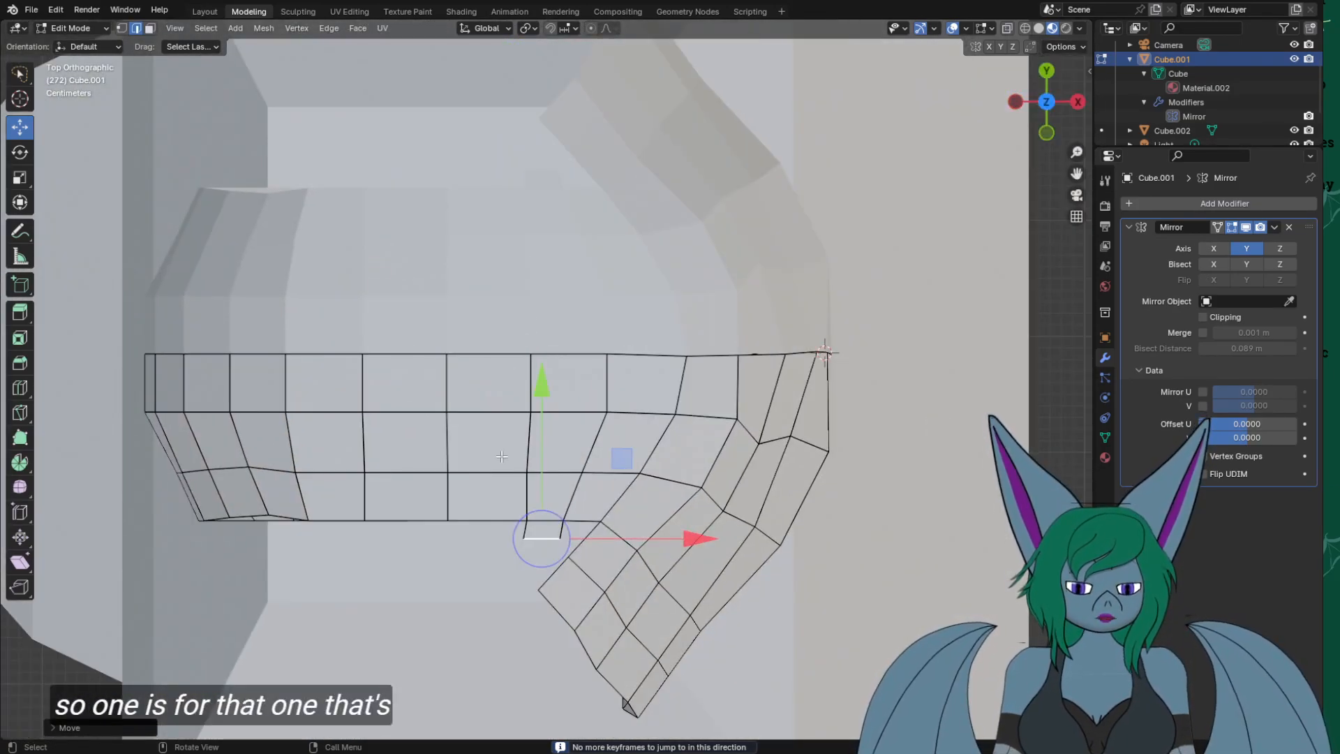
shift+scroll(501, 459, down, 3)
scroll(499, 452, up, 4)
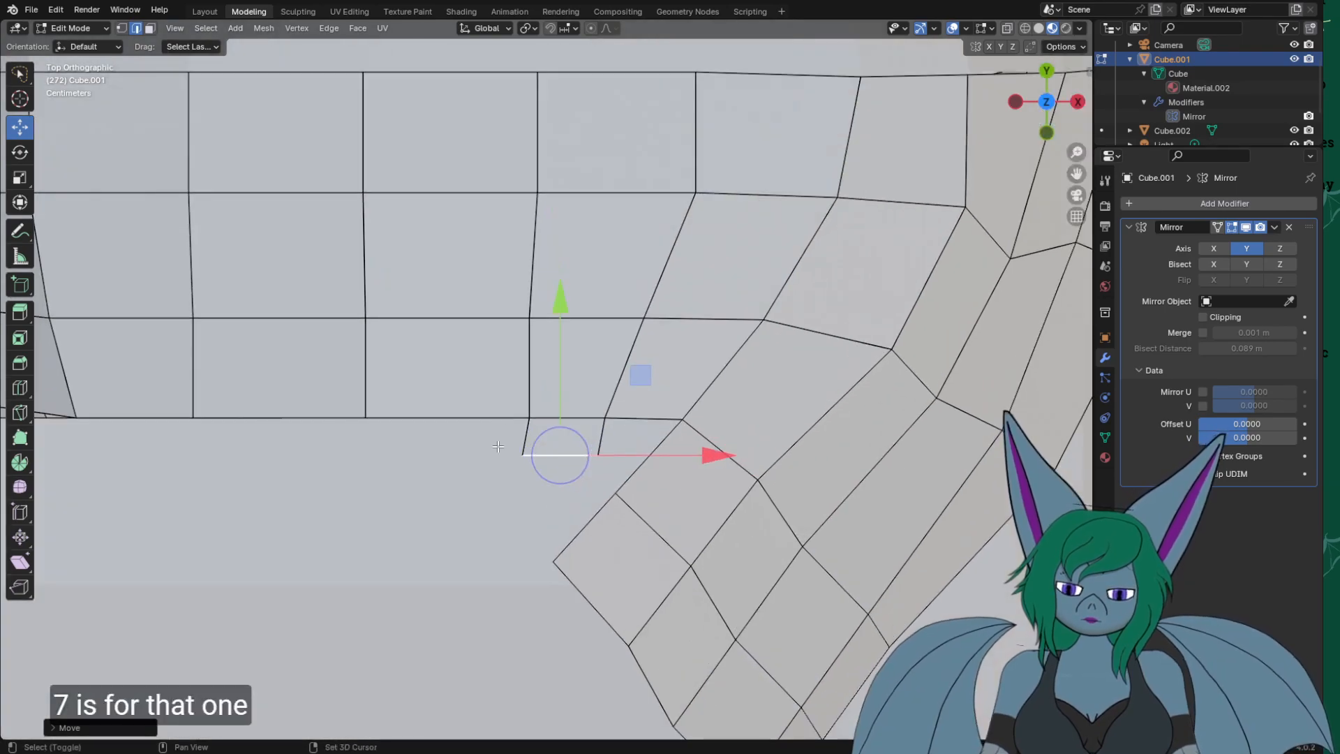
shift+scroll(513, 494, down, 2)
scroll(594, 247, up, 4)
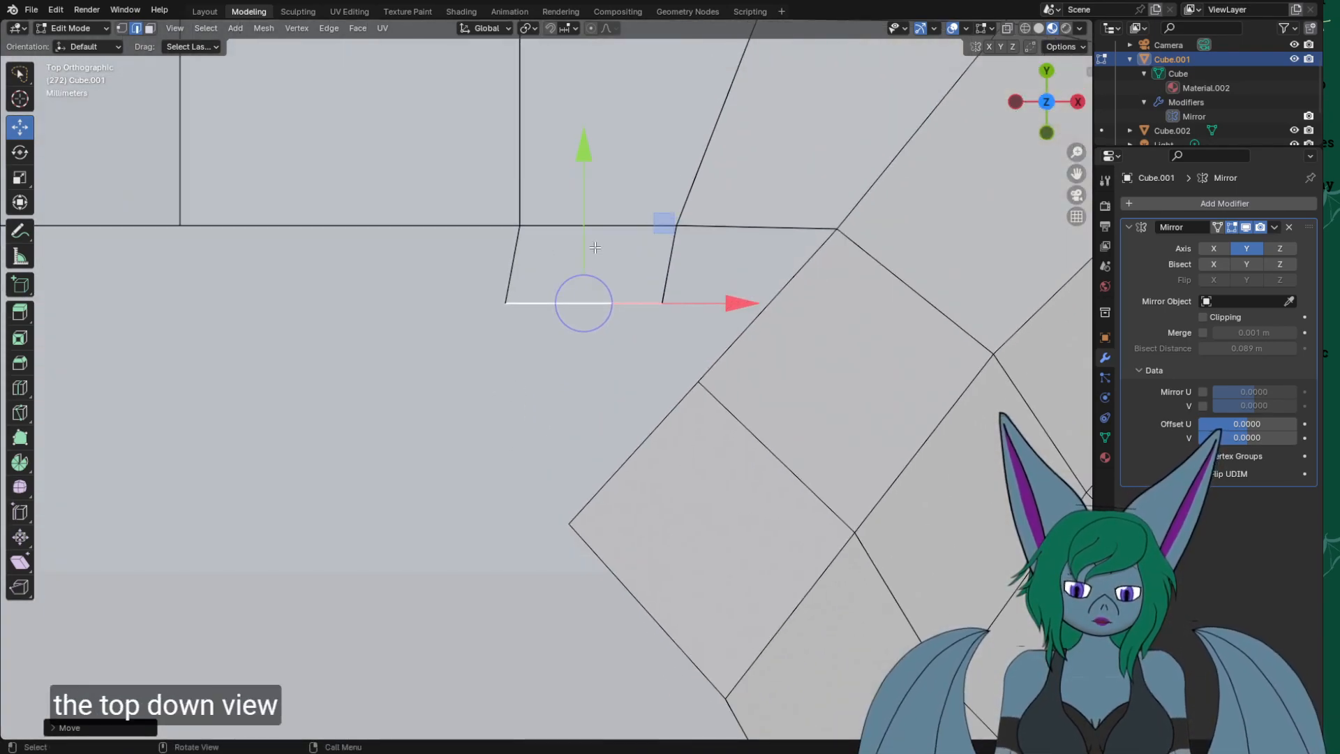
mouse_move(585, 159)
mouse_down()
mouse_move(586, 175)
mouse_move(586, 161)
mouse_up()
drag(732, 305, 703, 304)
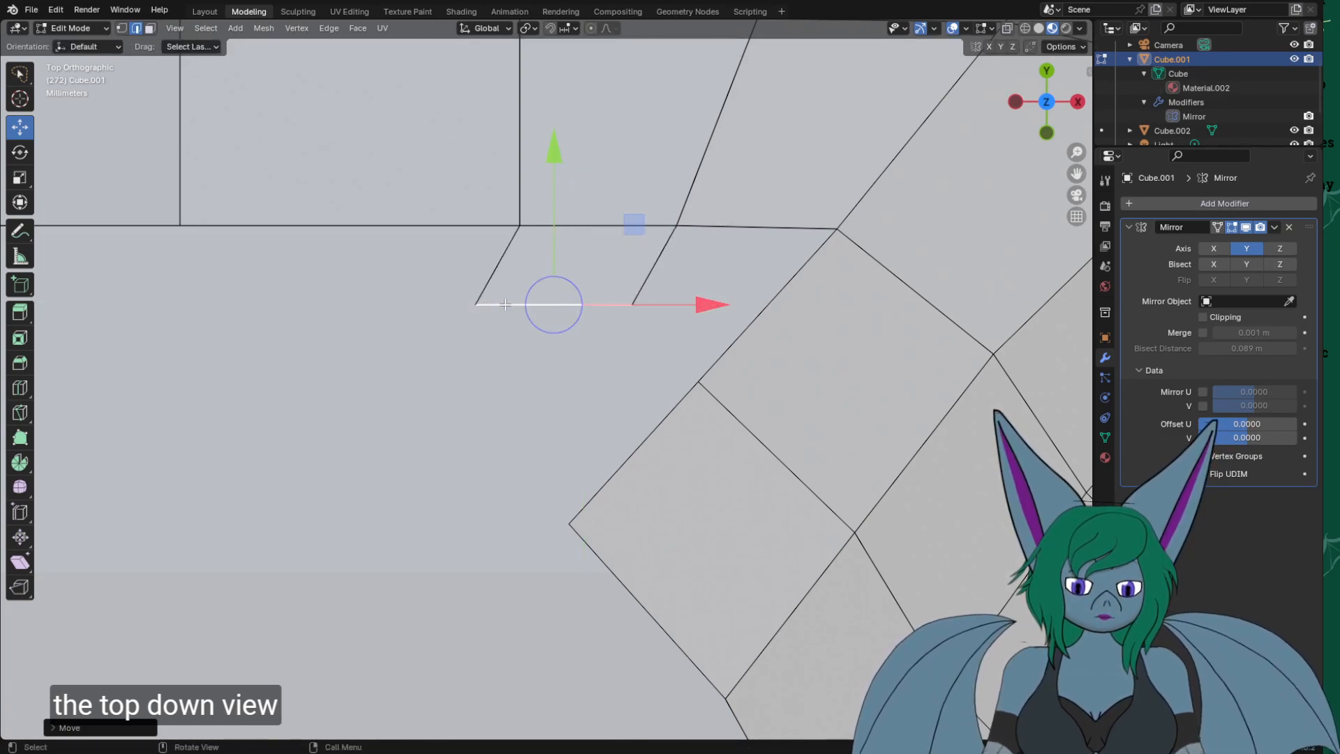
Move the extruded edge's rear vertex forward along X to shorten the edge, and clear the selection.
key(1)
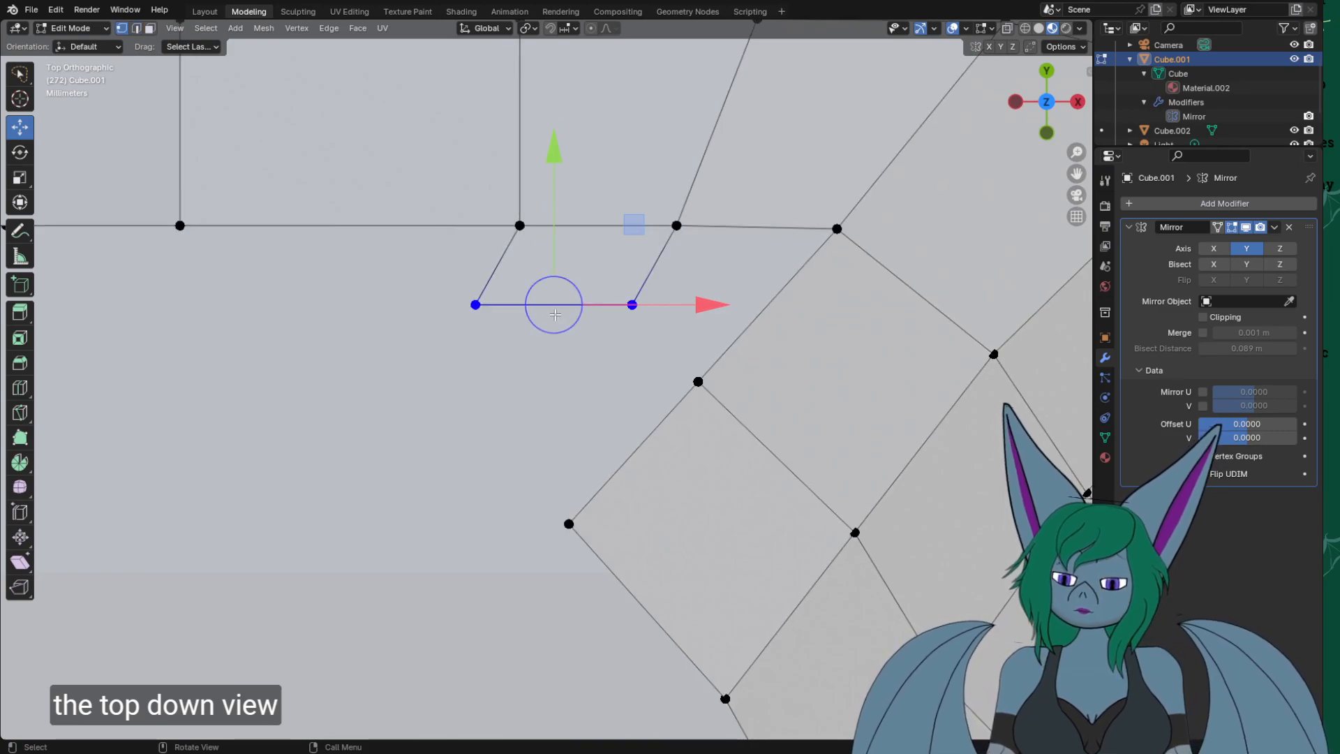
click(483, 310)
drag(557, 312, 600, 314)
click(658, 187)
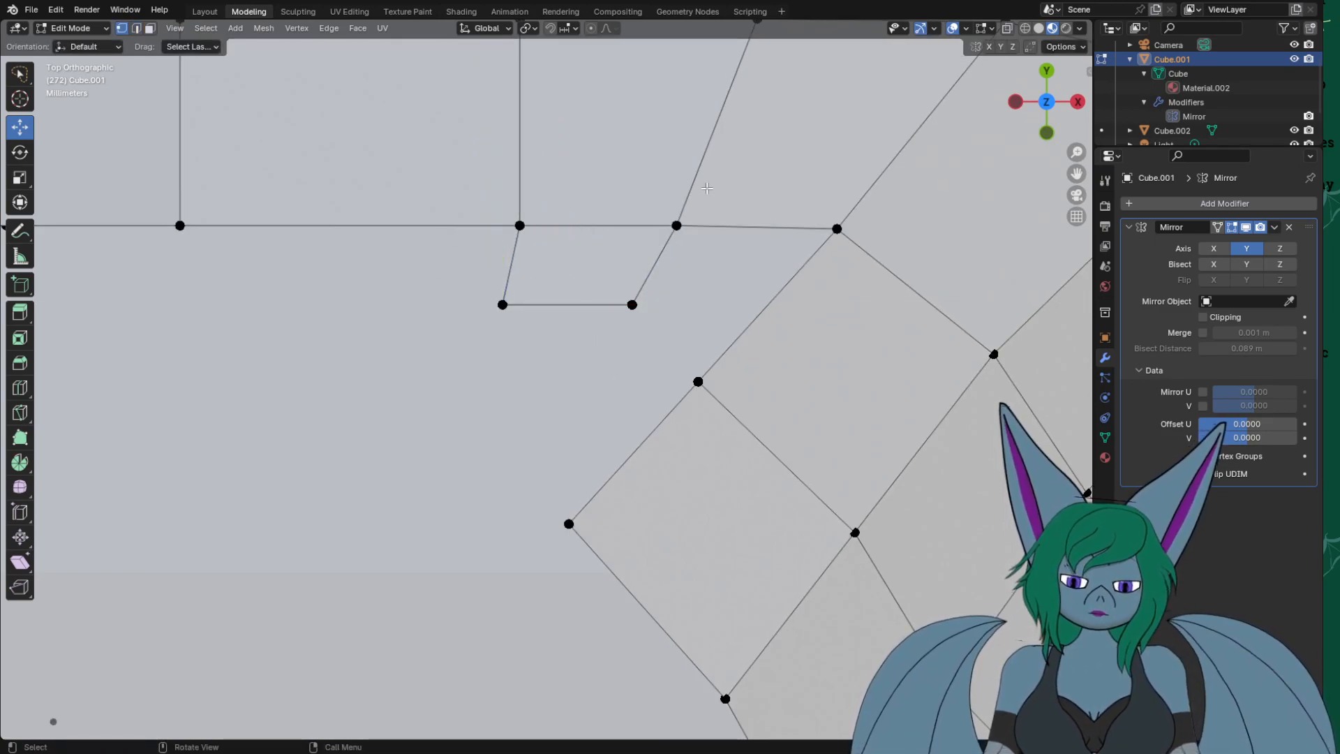
Fill a quad between the rim vertex, the corner vertex, the strip's middle top vertex and the extruded edge's front vertex.
click(676, 225)
shift+click(837, 229)
shift+click(698, 382)
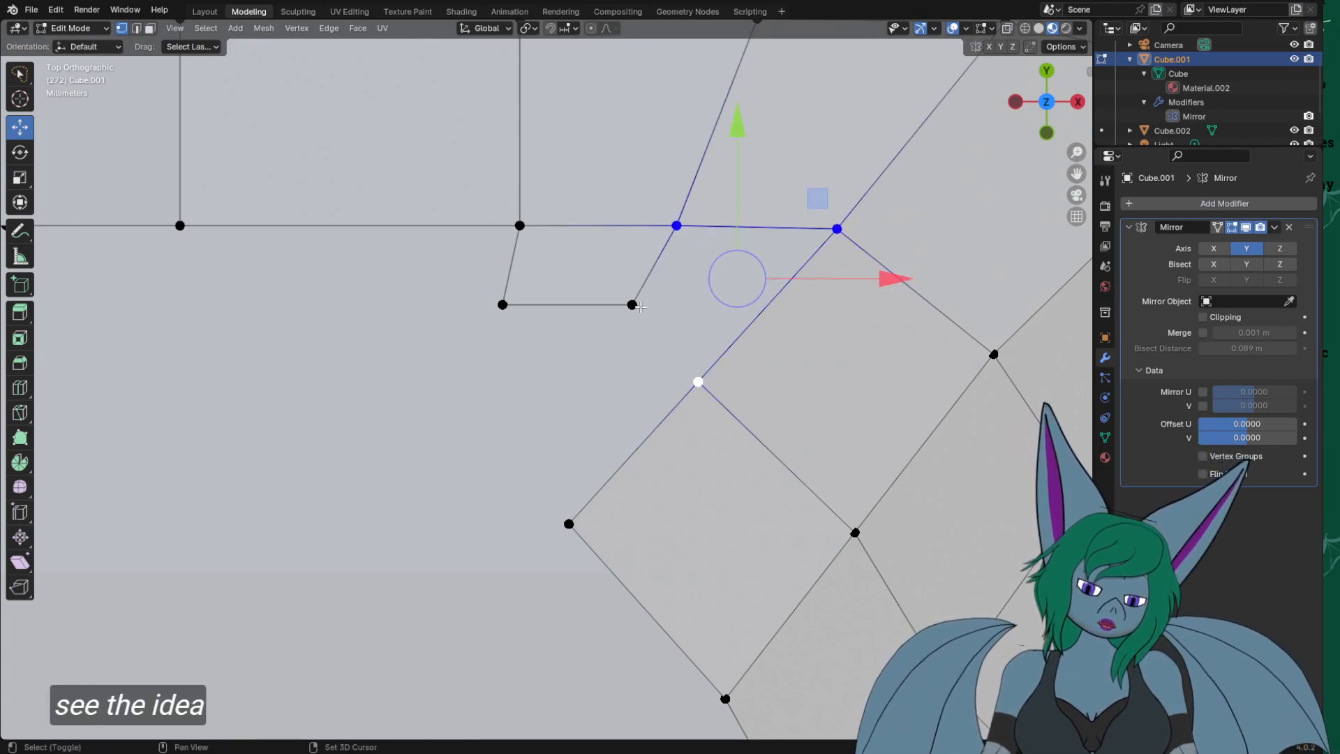
shift+click(631, 304)
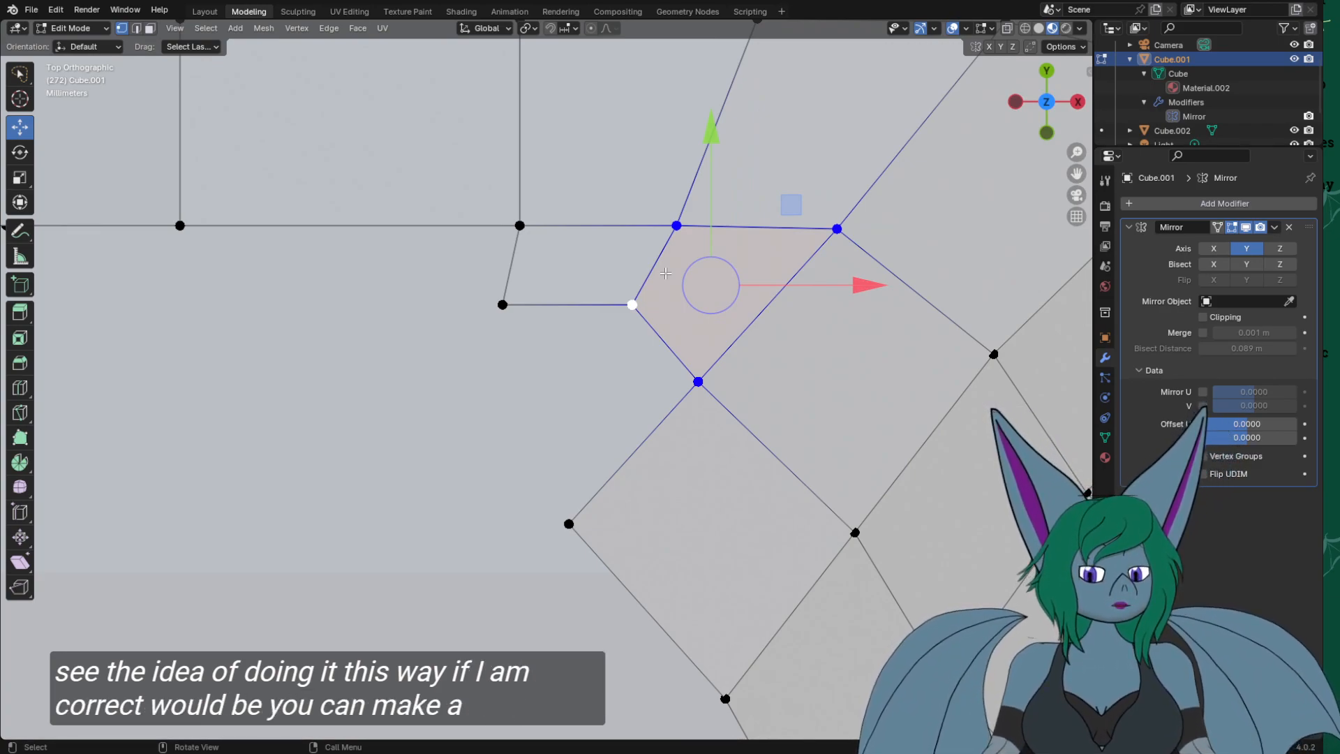
Fill a second quad between the strip's middle and outer top vertices and the extruded edge's two vertices.
click(632, 304)
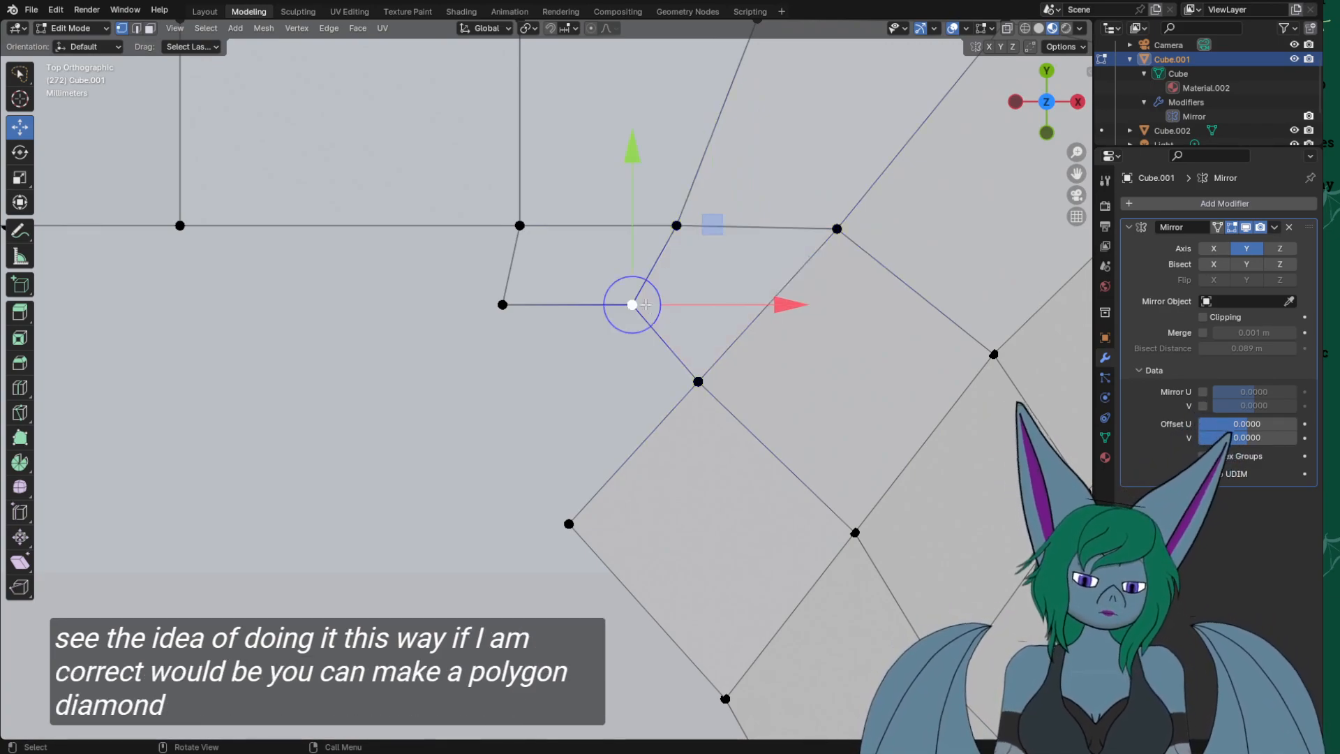
click(698, 381)
shift+click(589, 504)
shift+click(503, 305)
shift+click(633, 304)
Move the extruded edge's rear vertex toward the strip's outer corner and nudge the vertex shared by the new faces.
click(502, 305)
drag(502, 305, 510, 381)
drag(635, 312, 642, 314)
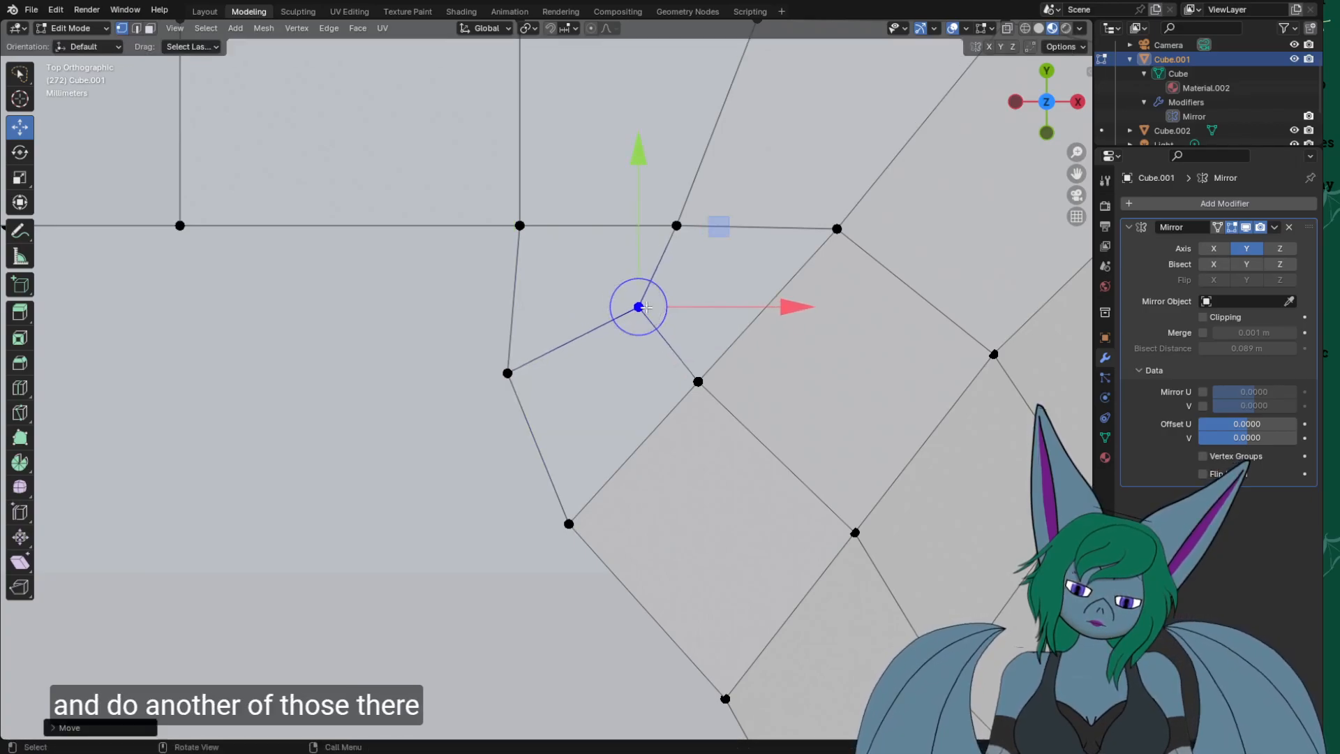
Slide the vertex shared by the new corner faces slightly backward along X, and select the rear vertex beside it.
mouse_move(739, 409)
middle_down()
mouse_move(726, 374)
mouse_move(681, 349)
mouse_move(656, 394)
mouse_move(656, 351)
mouse_move(543, 342)
mouse_move(640, 336)
middle_up()
scroll(656, 394, down, 8)
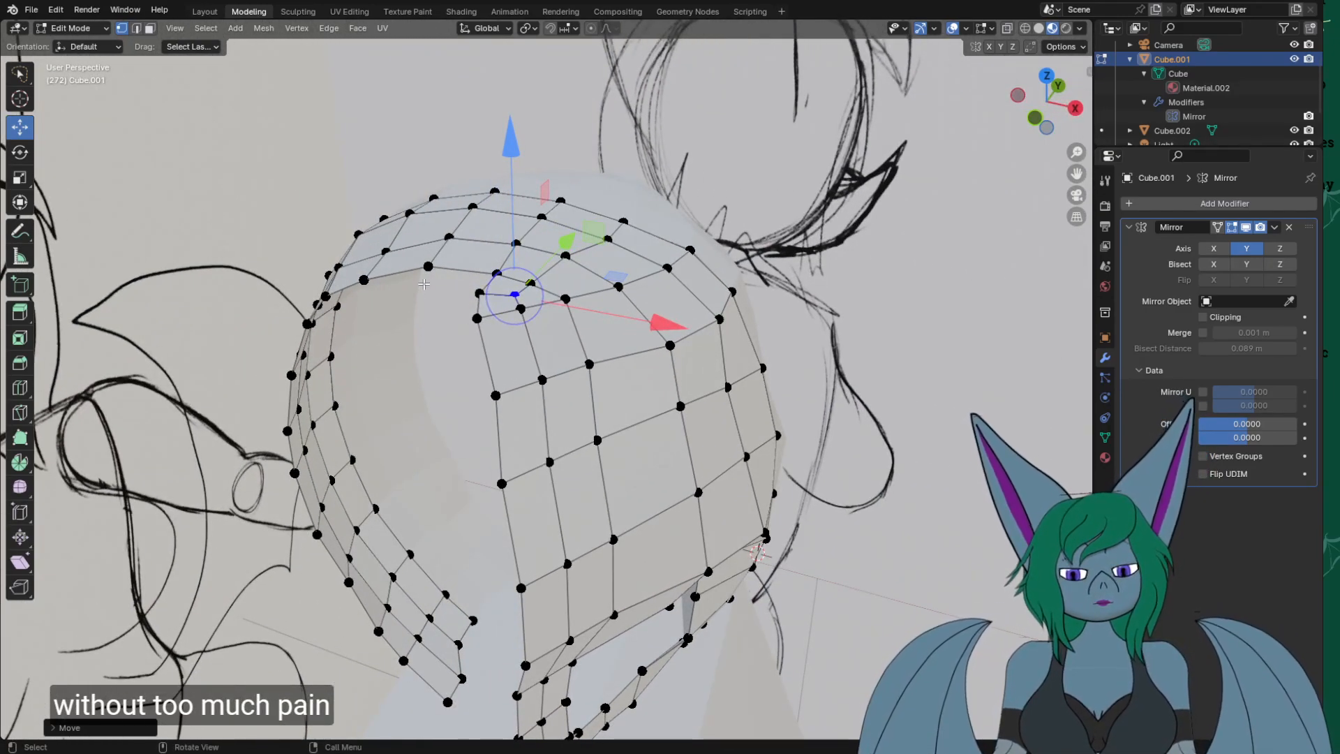
middle_drag(419, 289, 417, 381)
scroll(413, 397, up, 6)
shift+middle_drag(398, 446, 471, 350)
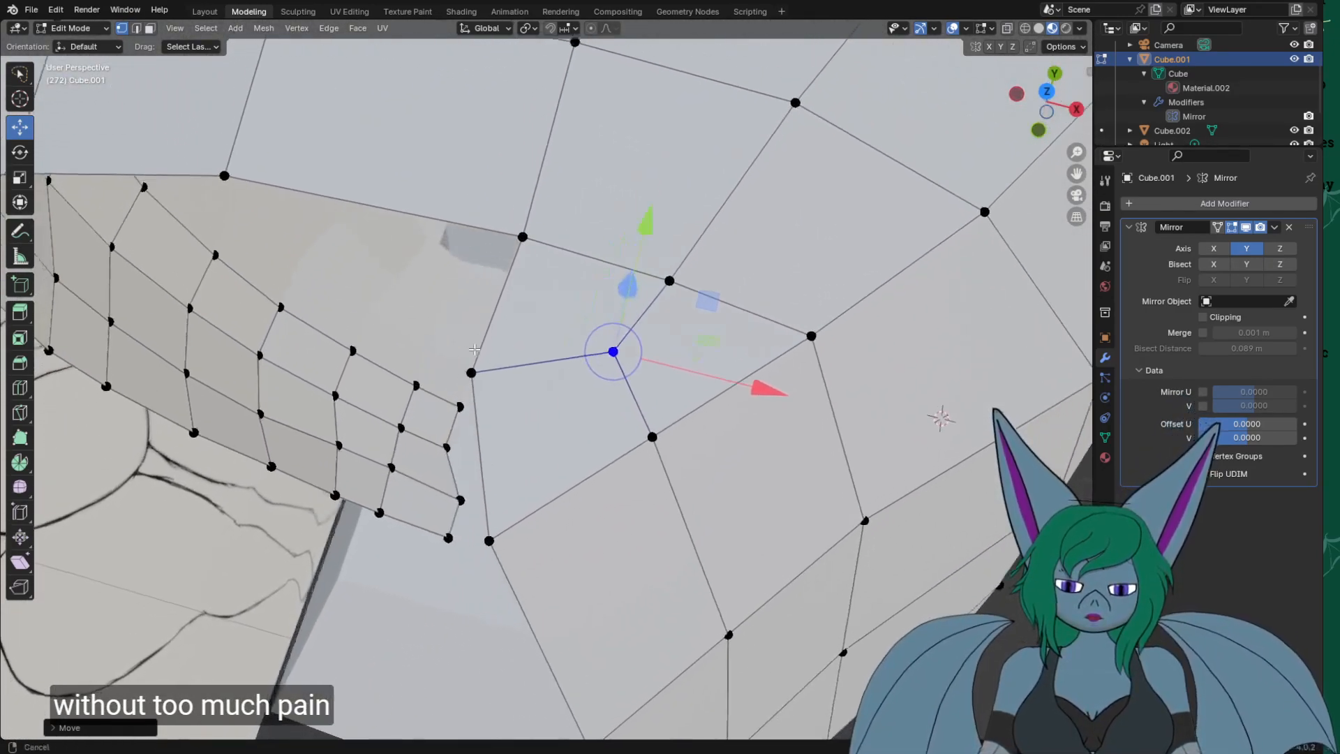
scroll(471, 350, up, 3)
drag(830, 365, 815, 362)
click(455, 353)
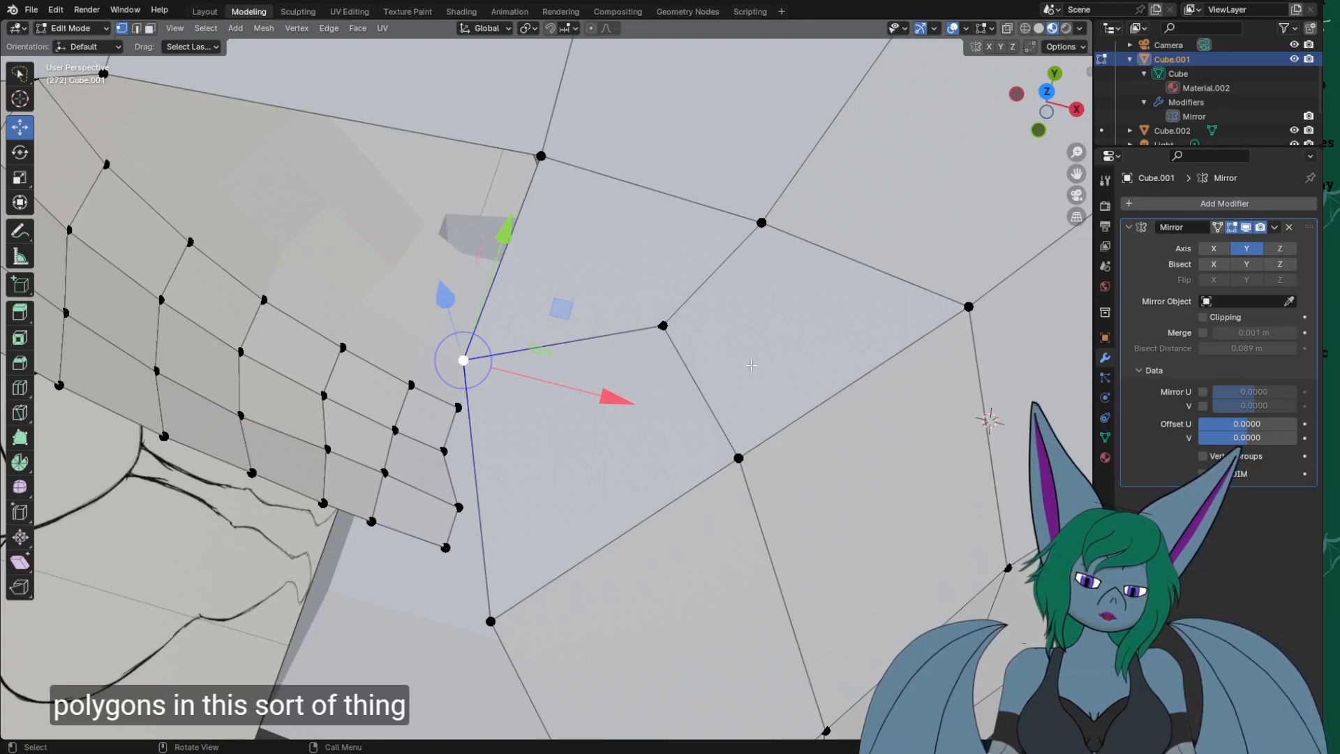
Examine the closed corner's topology from several angles and compare the head's silhouette with the front reference sketch.
middle_drag(738, 444, 657, 514)
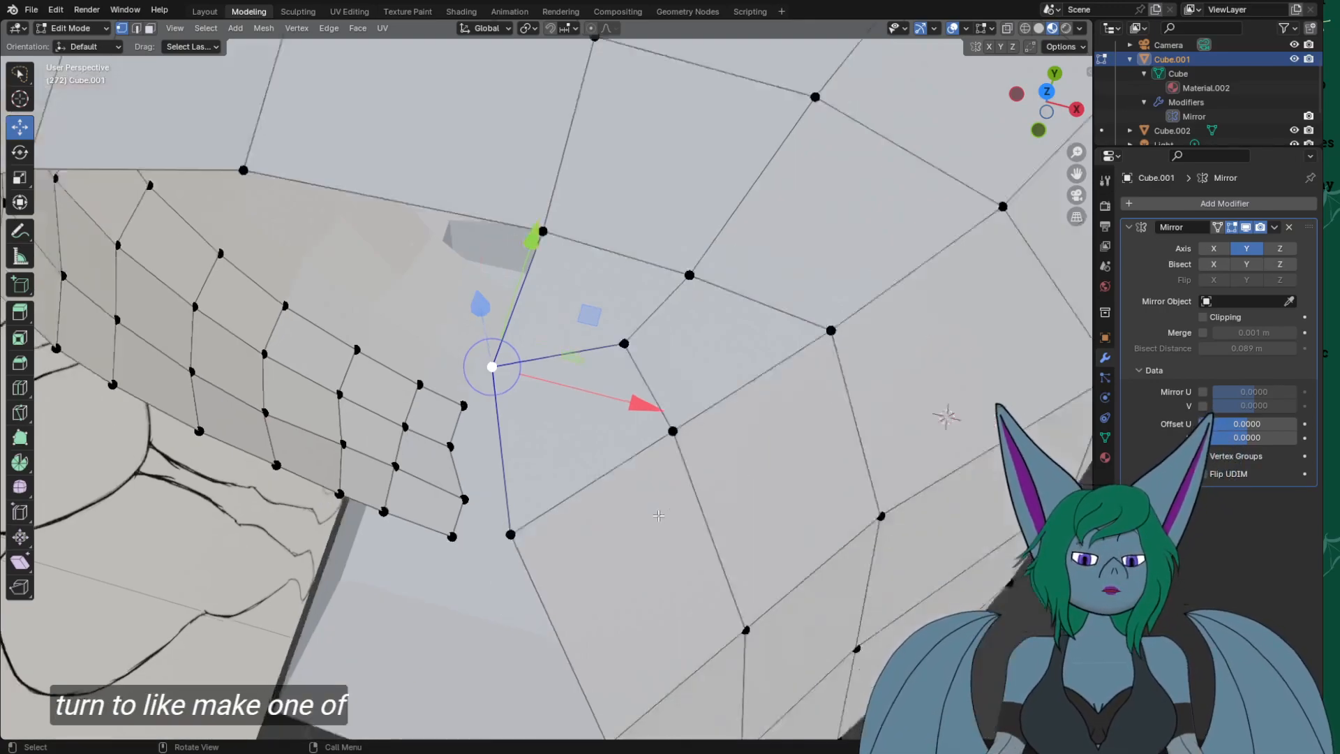
scroll(657, 513, down, 6)
middle_drag(640, 614, 623, 540)
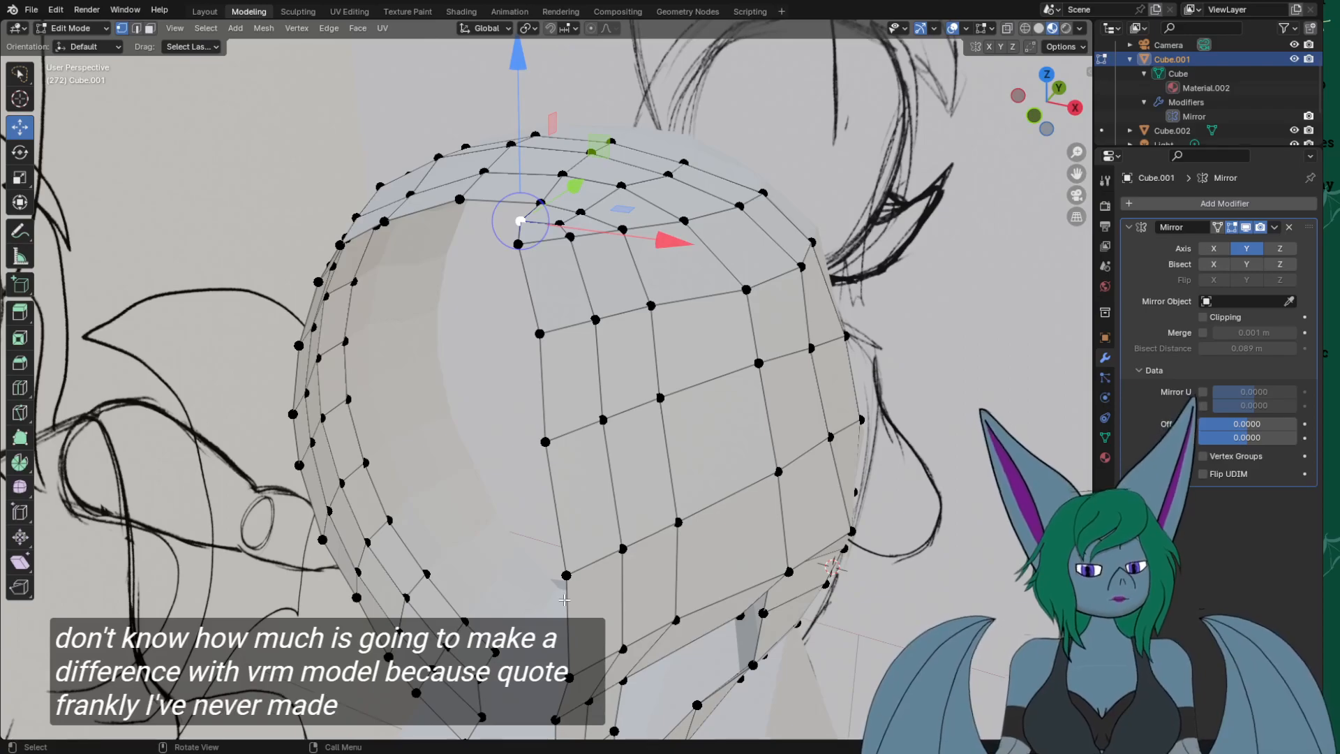
scroll(564, 600, down, 2)
middle_drag(575, 606, 525, 546)
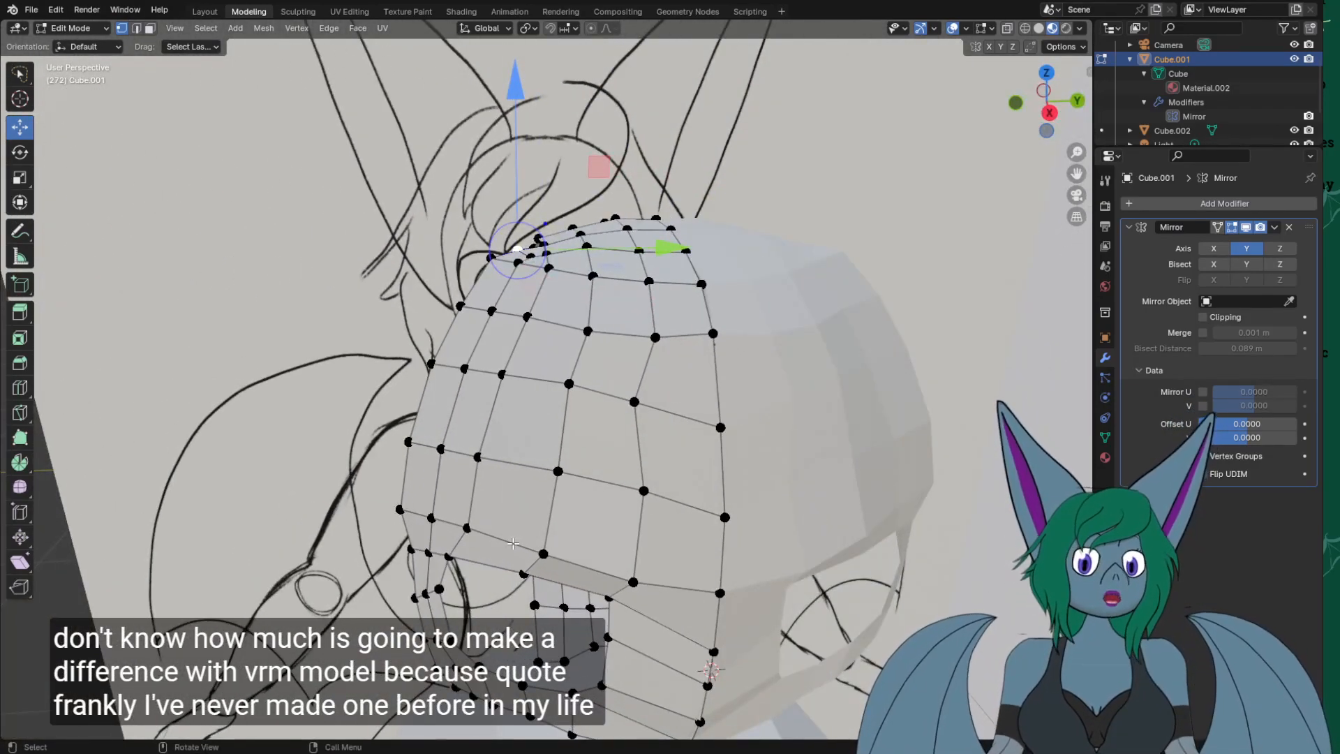
key(KP_1)
key(KP_3)
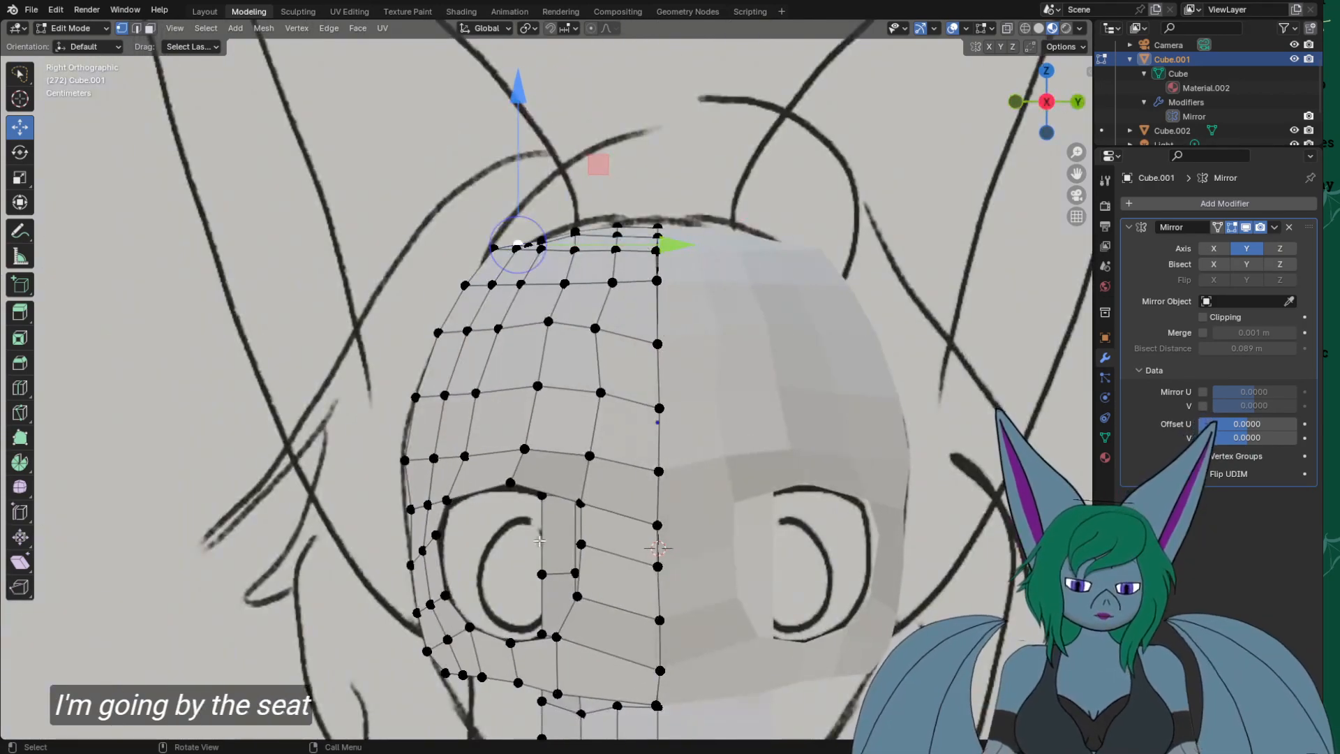
scroll(592, 513, up, 2)
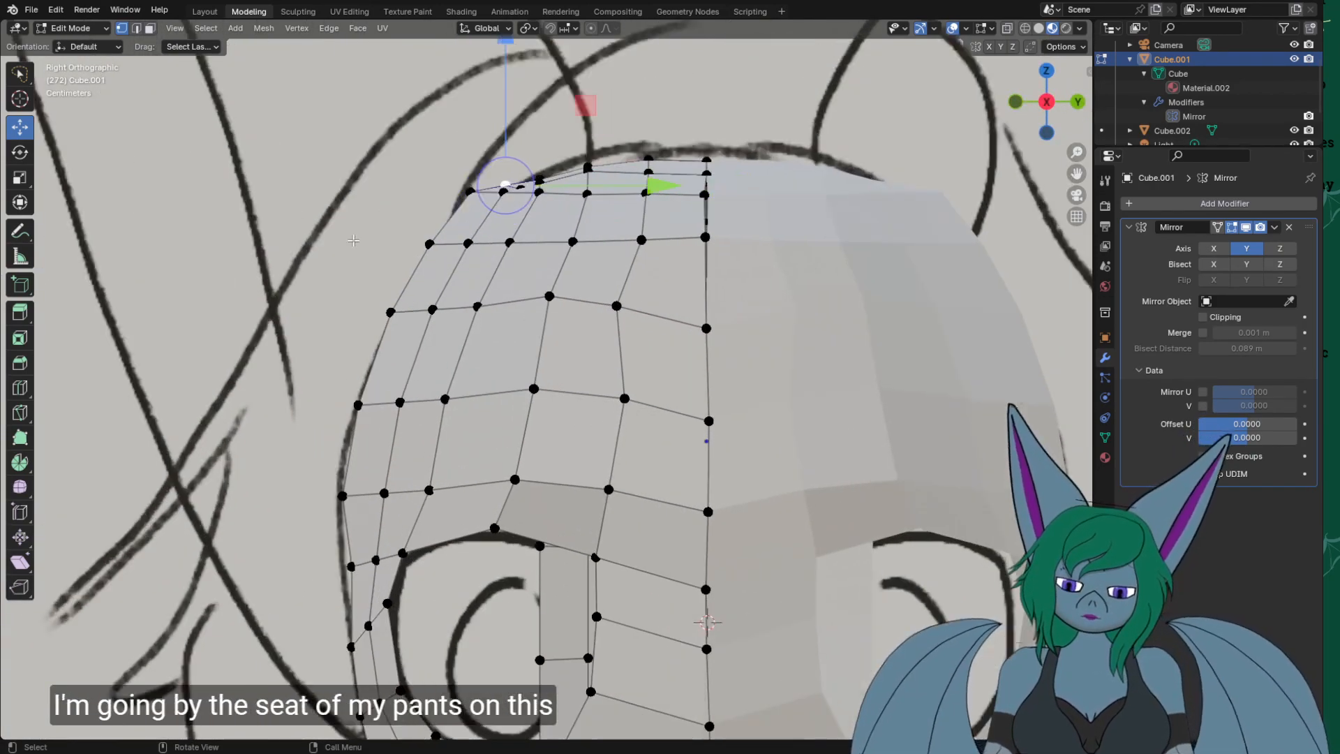
scroll(353, 240, up, 2)
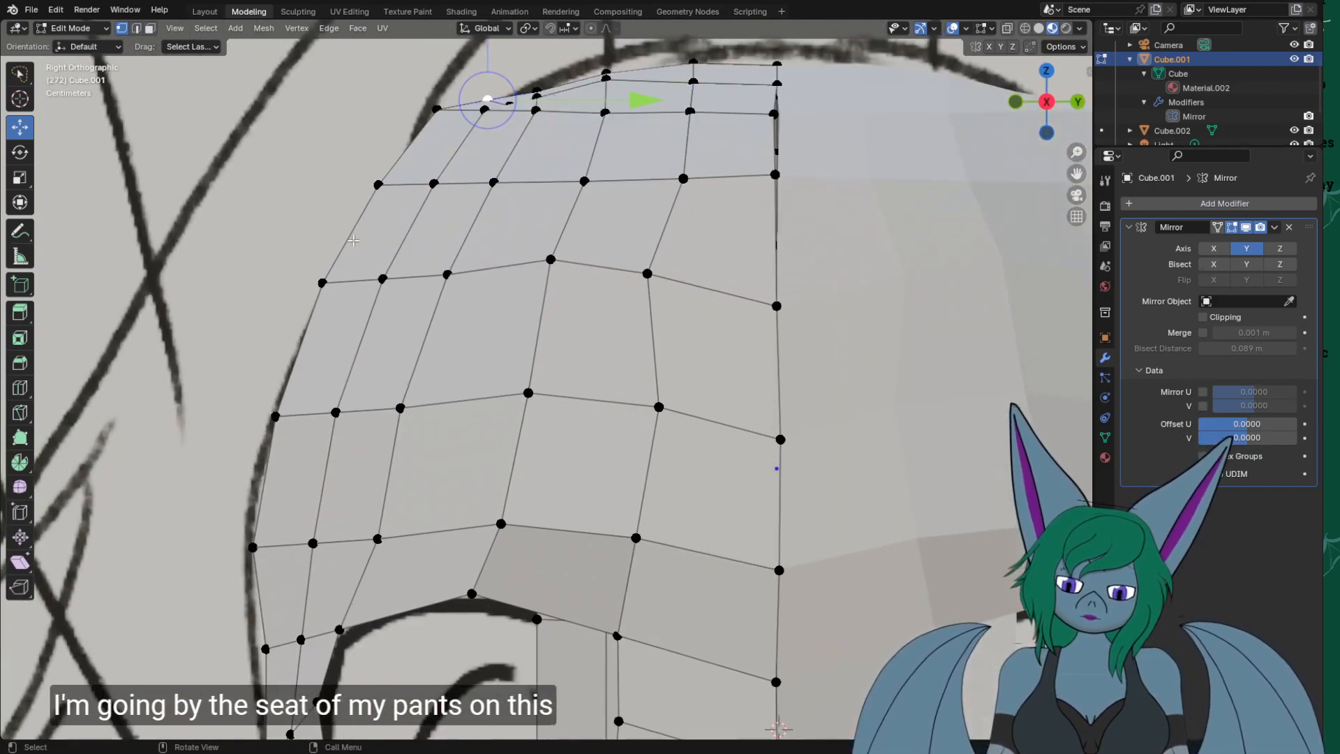
click(446, 106)
mouse_move(437, 108)
mouse_down()
mouse_move(452, 155)
mouse_move(434, 111)
mouse_up()
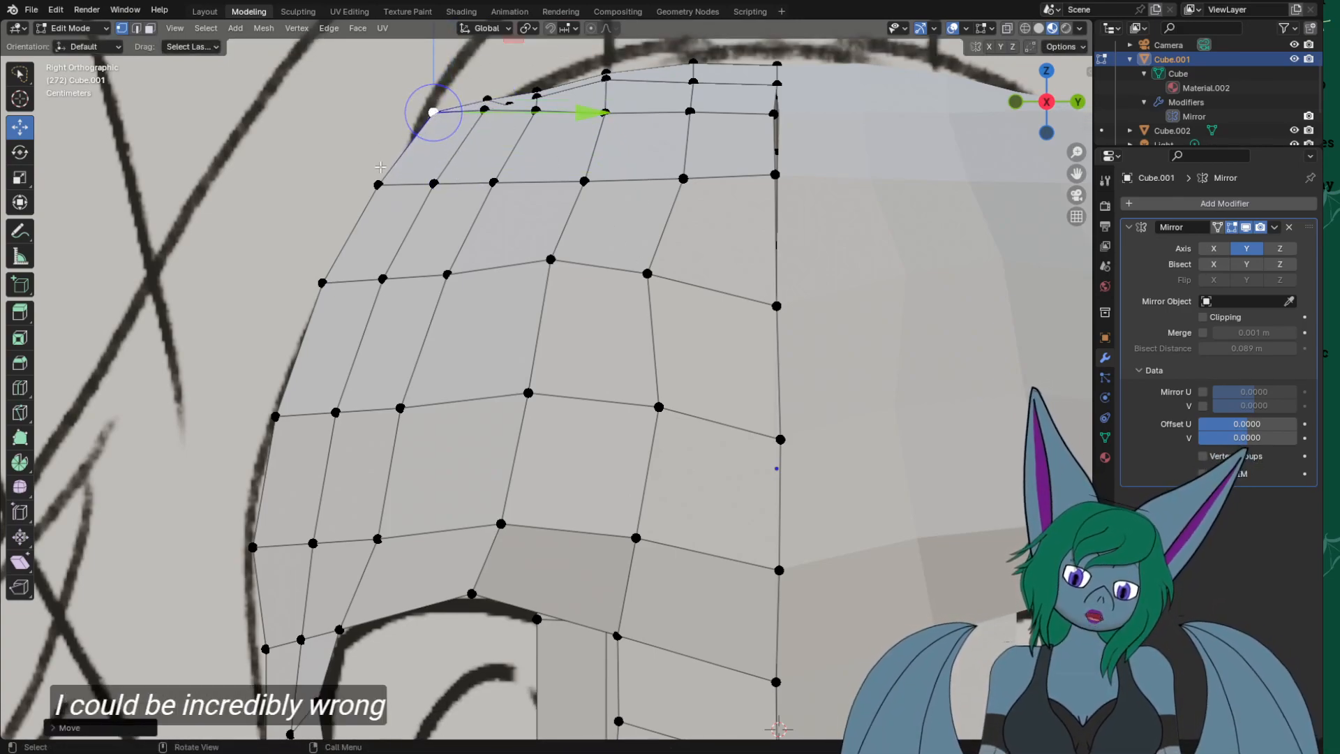
key(ctrl+z)
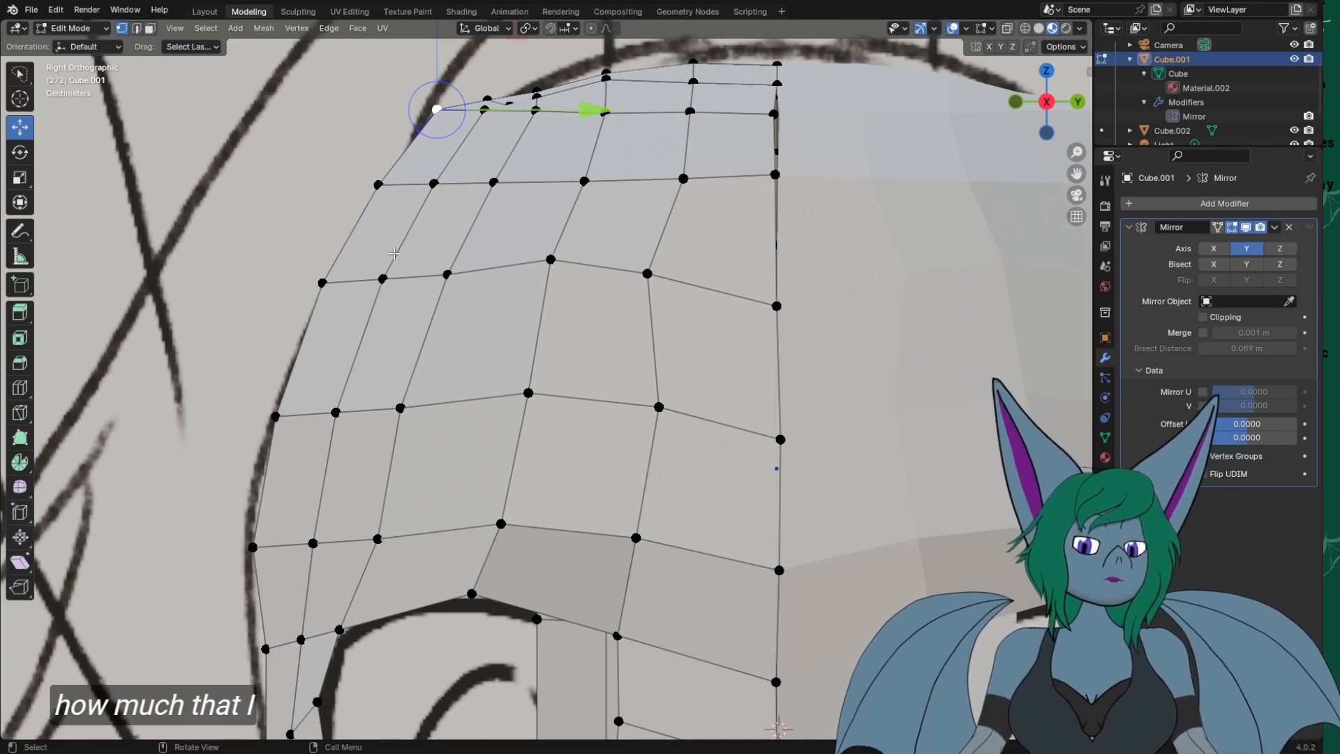
Lower the vertices around the strip's upper corner so they follow the head outline in the front sketch.
key(w)
mouse_move(447, 76)
mouse_down()
mouse_move(351, 198)
mouse_move(499, 135)
mouse_move(501, 71)
mouse_up()
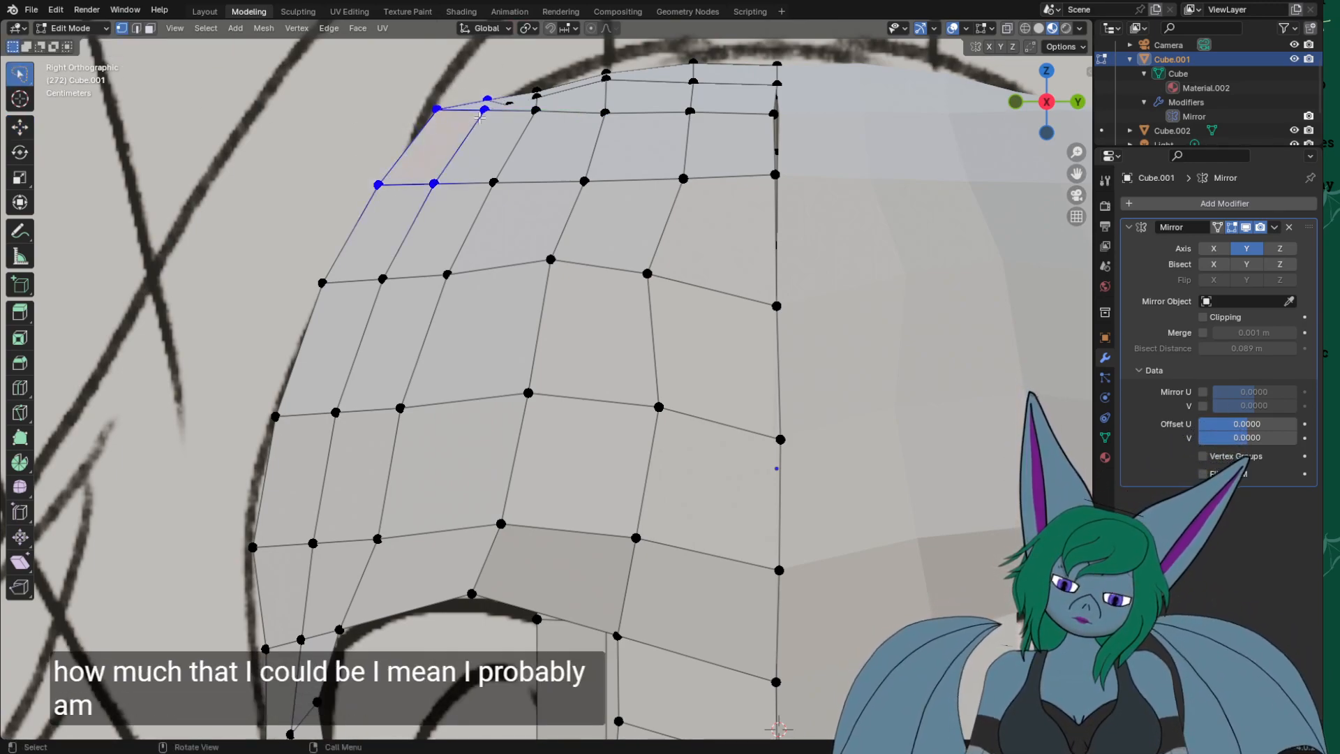
click(28, 132)
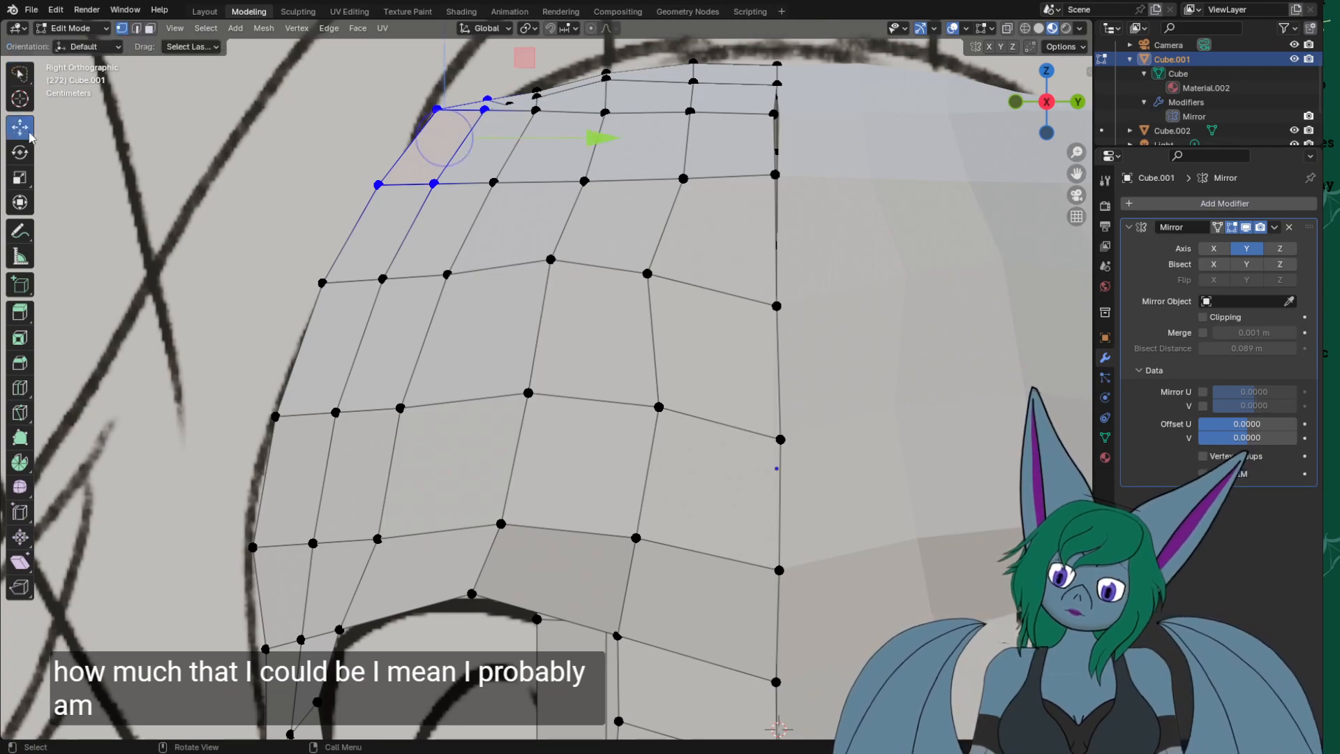
mouse_move(448, 139)
mouse_down()
mouse_move(449, 179)
mouse_move(482, 119)
mouse_move(436, 144)
mouse_move(447, 158)
mouse_up()
click(481, 130)
click(431, 140)
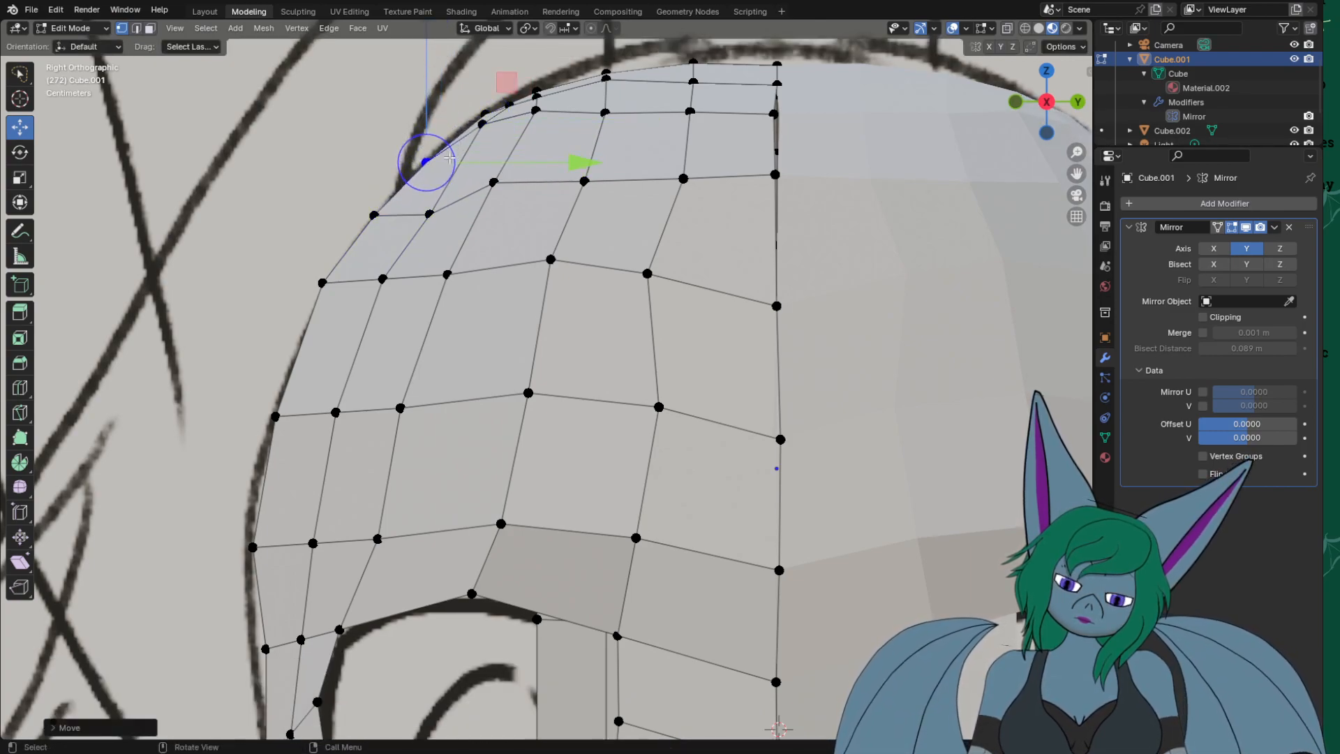
Raise the strip's inner vertex slightly and move the neighbouring crown vertices out to the sketched head outline.
click(429, 214)
drag(429, 214, 429, 201)
click(538, 87)
mouse_move(537, 104)
mouse_down()
mouse_move(618, 85)
mouse_move(602, 82)
mouse_move(608, 61)
mouse_up()
Examine the reshaped crown and side strip as edges, from an angle and against the front sketch.
key(2)
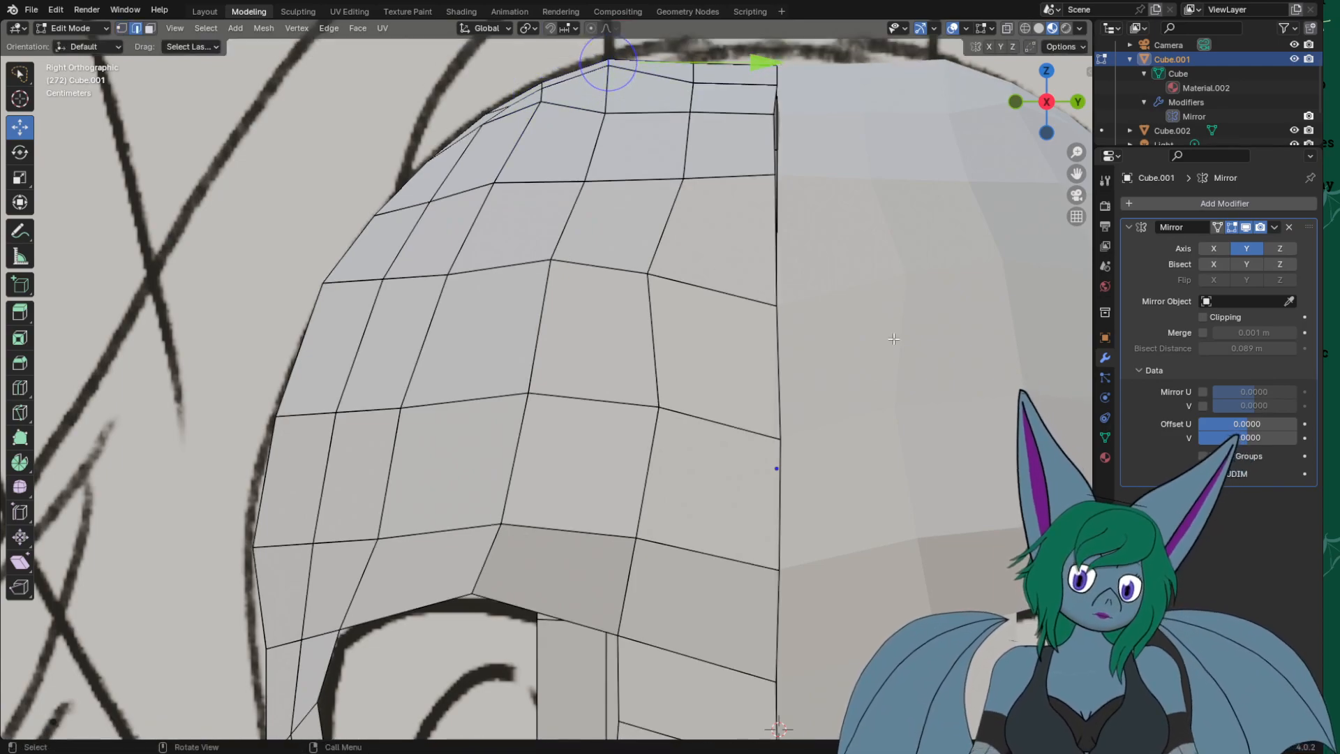
scroll(807, 574, down, 2)
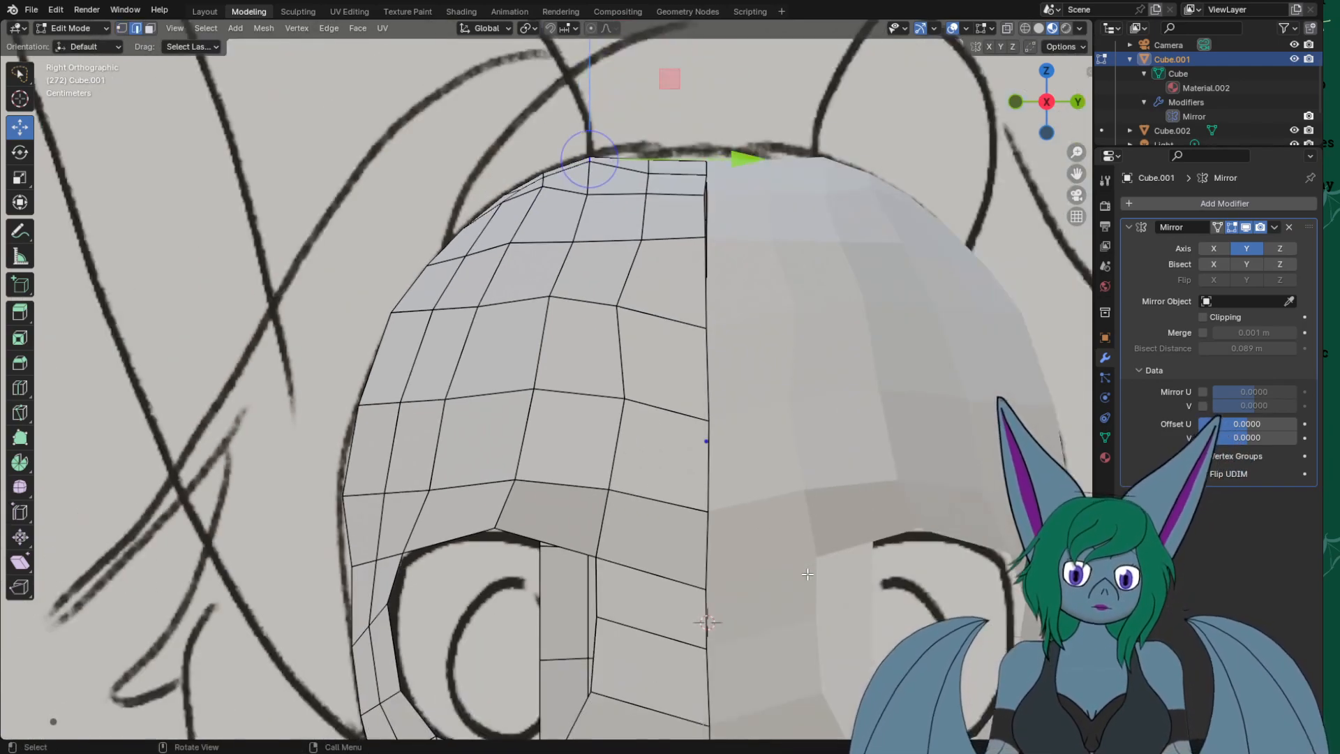
scroll(905, 471, up, 2)
scroll(905, 471, down, 4)
scroll(905, 471, up, 1)
middle_drag(905, 471, 951, 402)
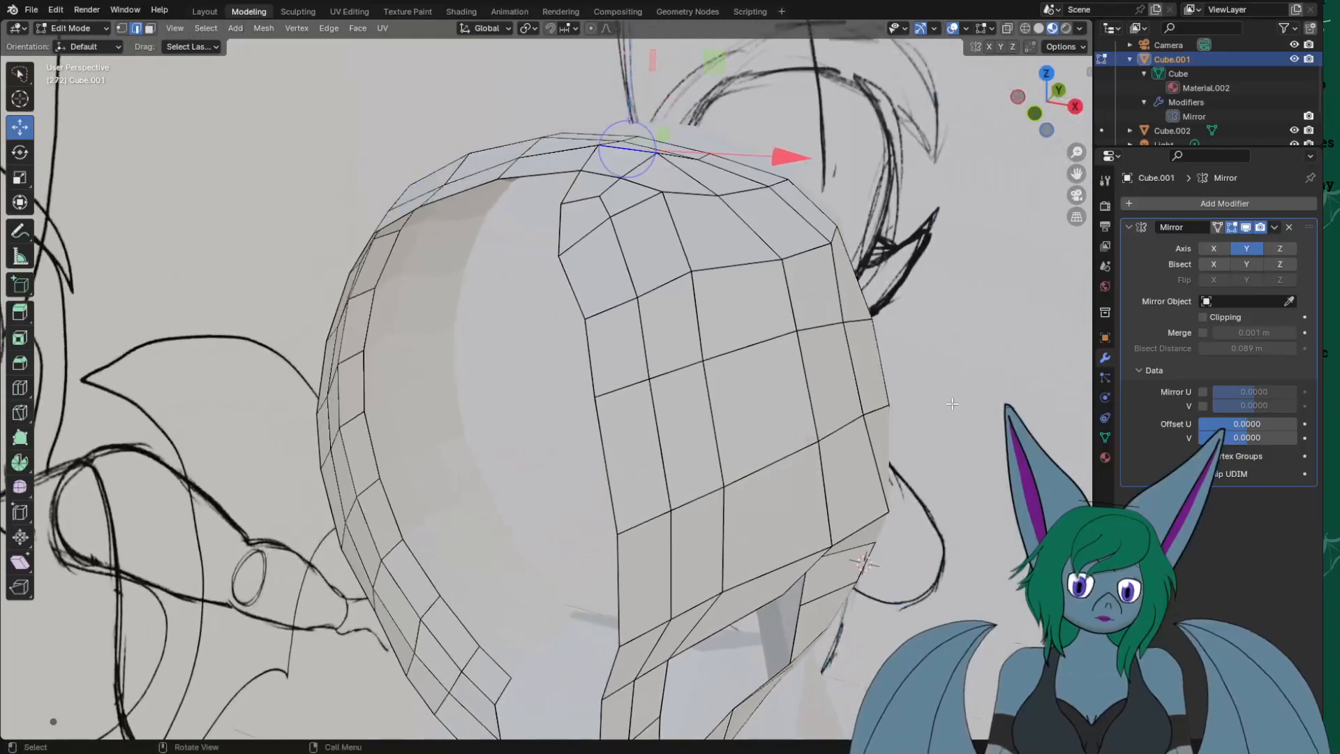
key(KP_1)
key(KP_3)
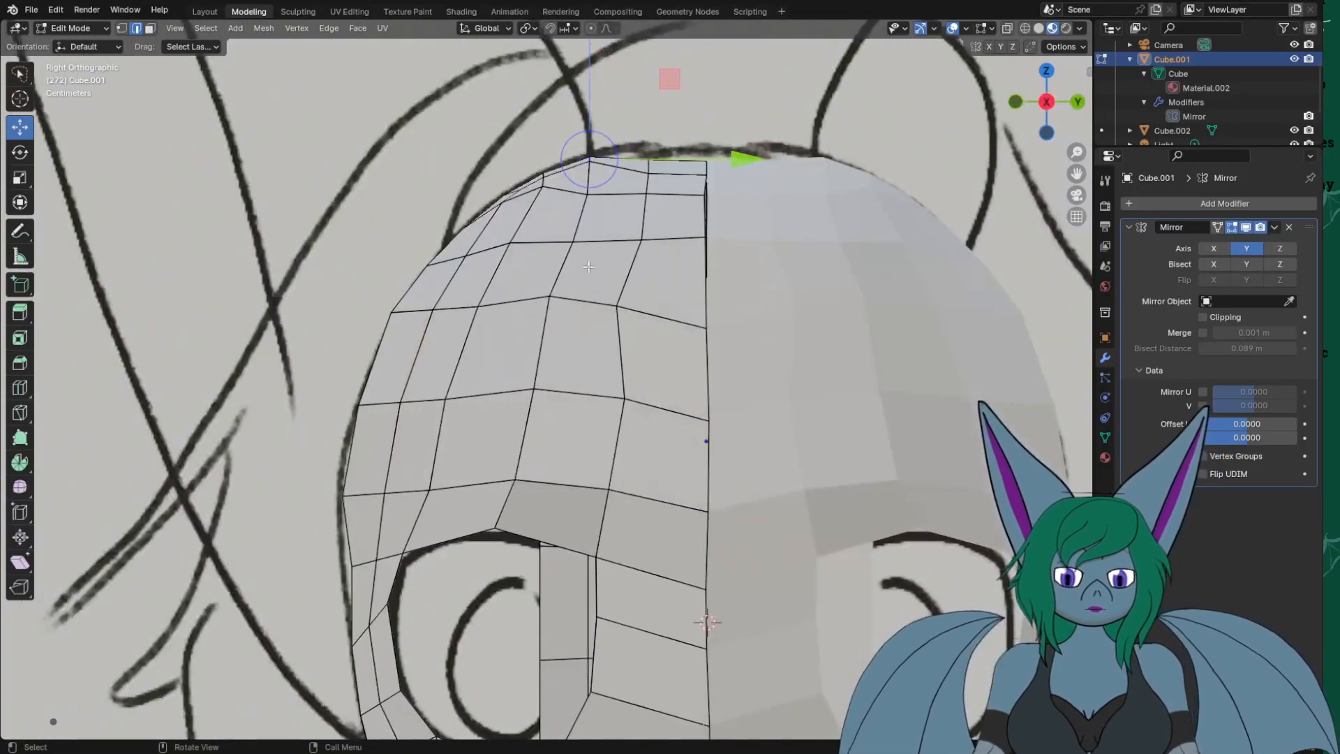
Raise the four crown vertices beside the mirror line along Z to meet the sketched top of the head.
shift+middle_drag(727, 104, 739, 297)
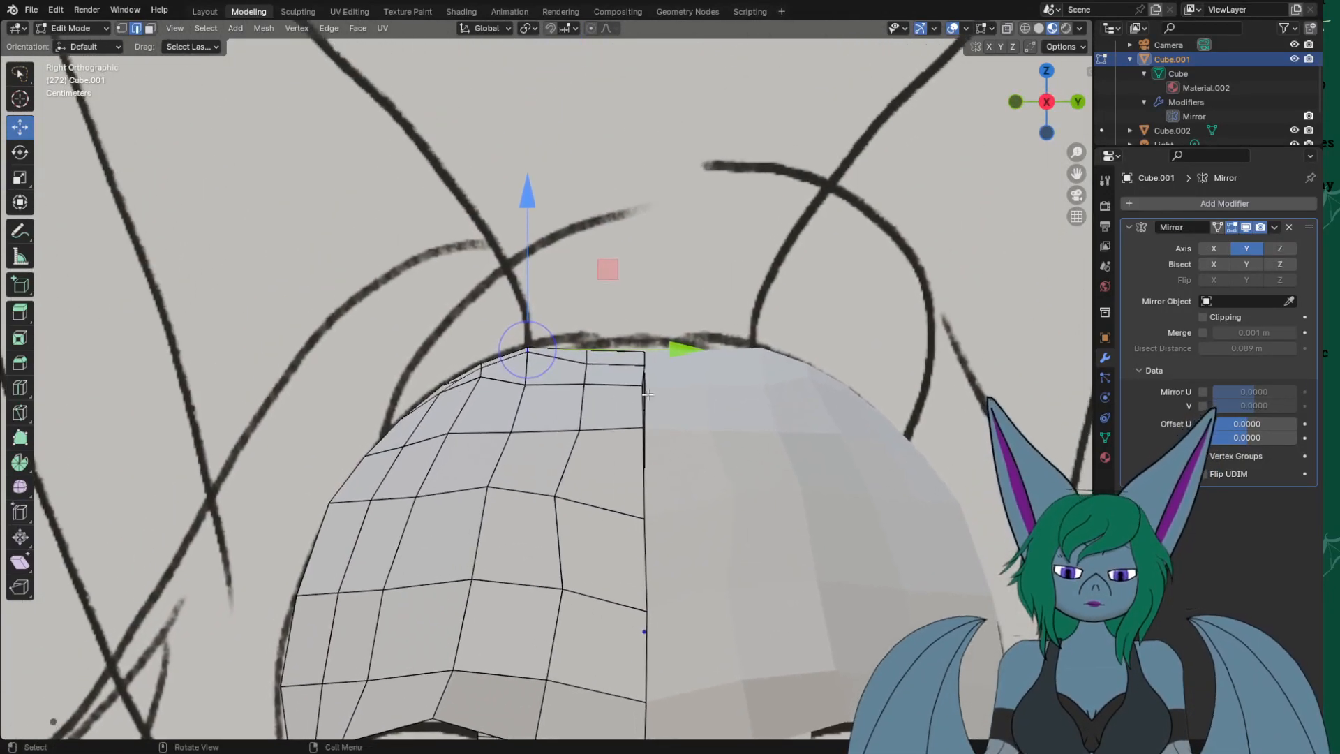
scroll(639, 305, up, 4)
key(1)
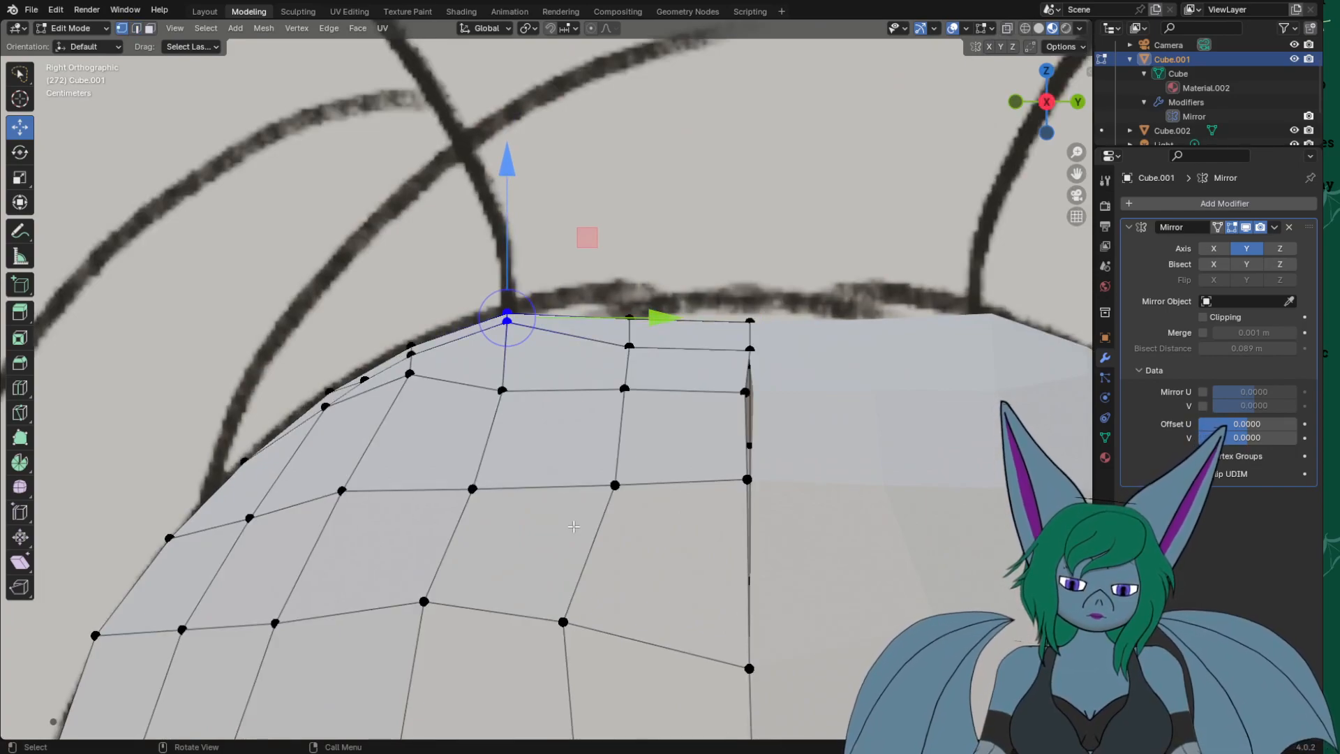
mouse_move(700, 258)
mouse_down()
mouse_move(624, 362)
mouse_move(788, 307)
mouse_move(726, 322)
mouse_move(690, 293)
mouse_move(690, 272)
mouse_up()
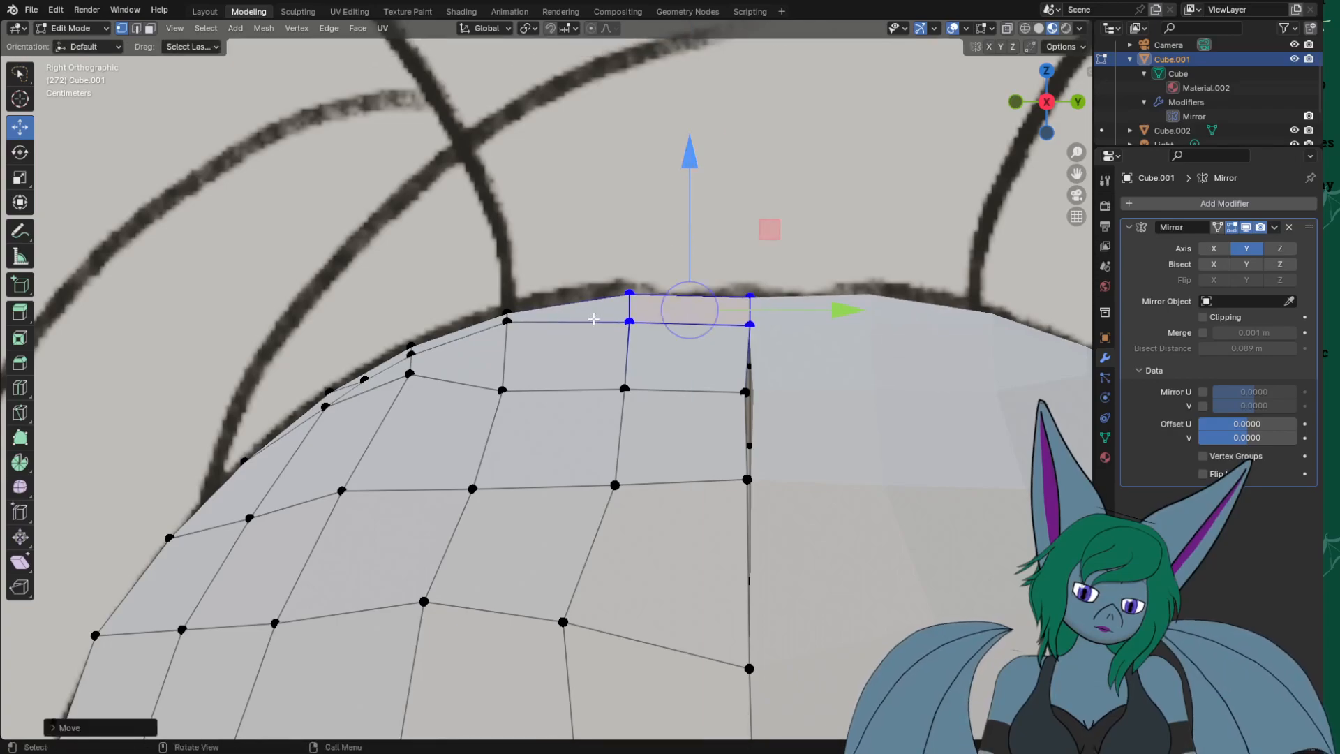
Lower the second-row crown vertex two columns from the mirror line slightly along Z.
click(507, 321)
drag(503, 262, 506, 288)
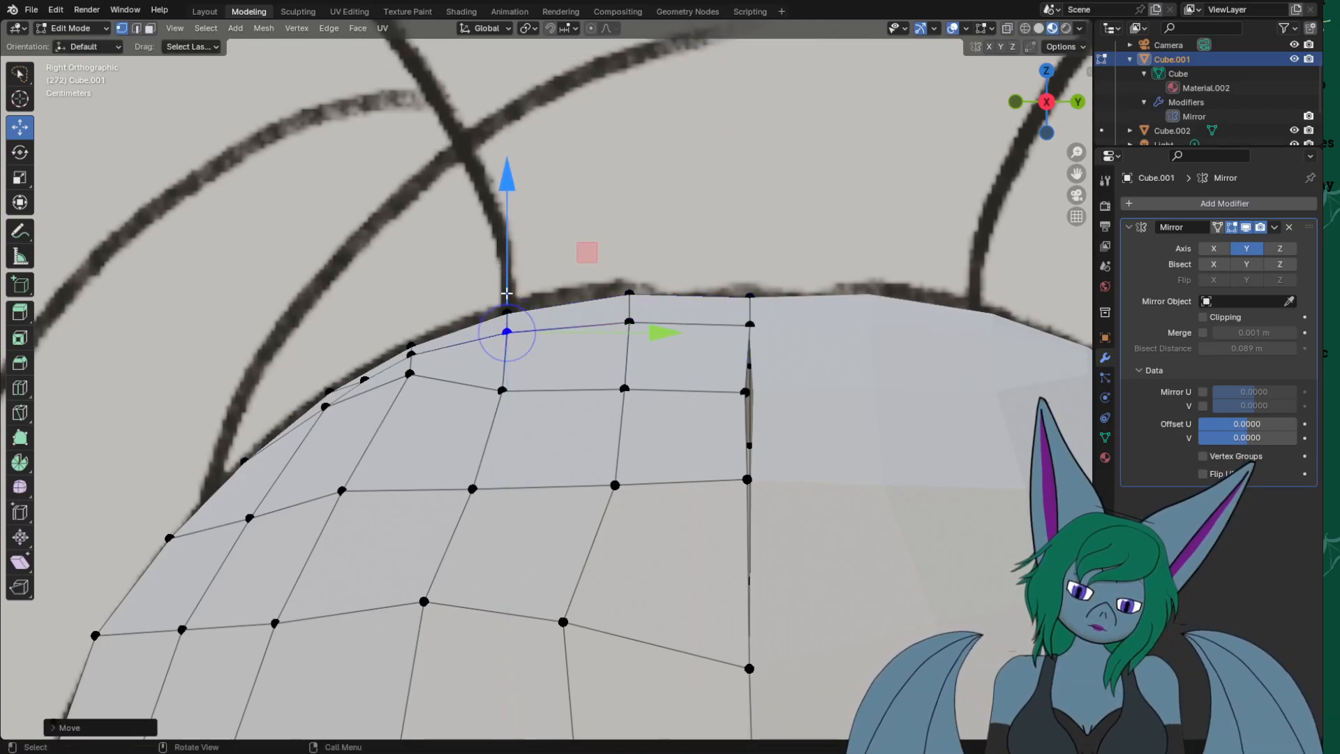
drag(499, 366, 633, 394)
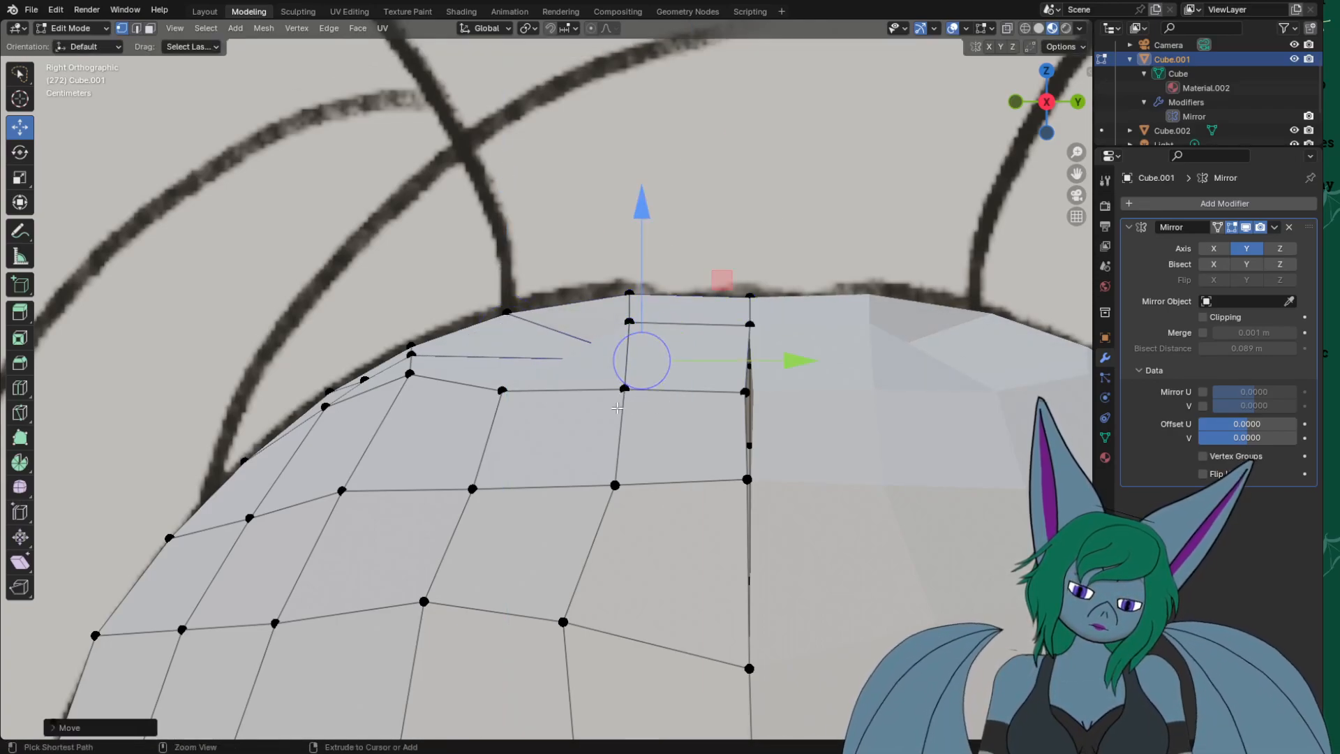
key(ctrl+z)
Raise the three third-row crown vertices nearest the mirror line along Z so the row follows the rows above.
click(500, 413)
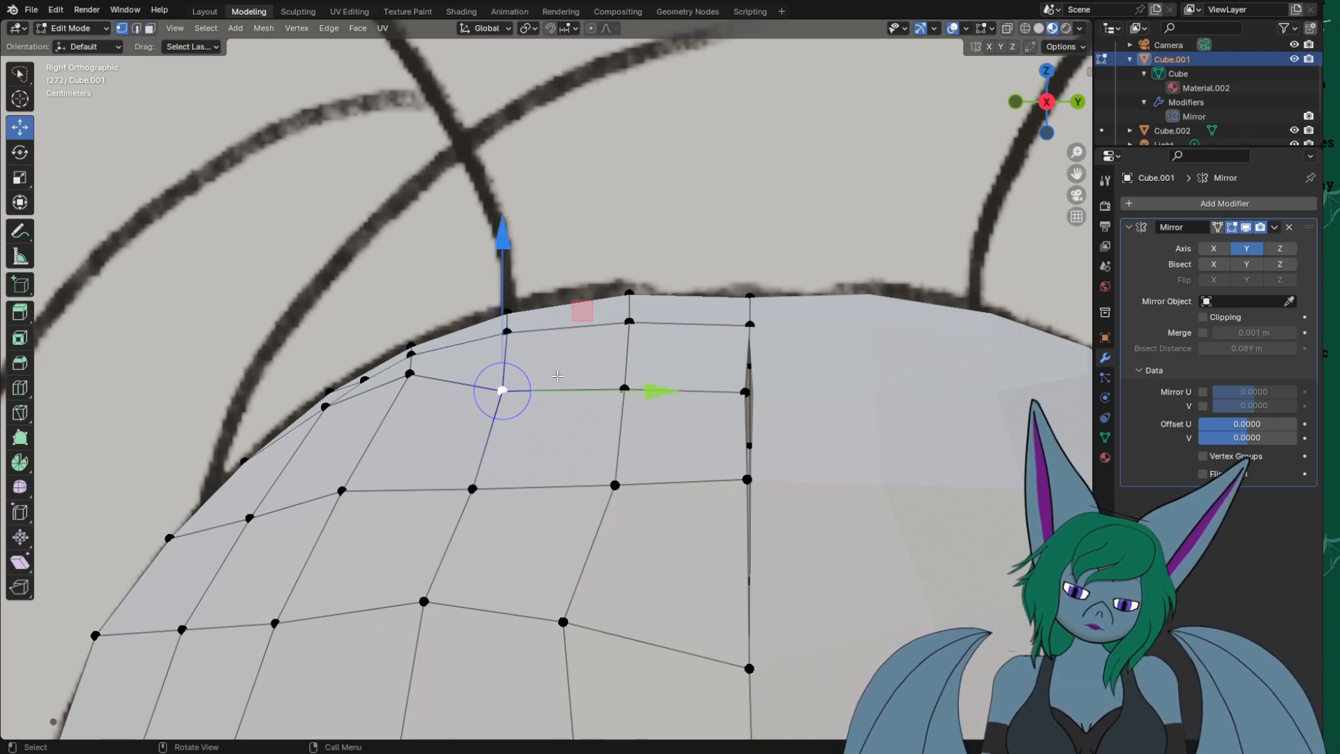
drag(505, 279, 506, 257)
mouse_move(596, 392)
mouse_down()
mouse_move(783, 378)
mouse_move(768, 384)
mouse_up()
drag(703, 323, 702, 291)
click(812, 499)
Try to flatten the five selected fourth-row crown vertices by scaling them to 0 along Z and lowering the row.
mouse_move(554, 439)
mouse_down()
mouse_move(241, 522)
mouse_move(670, 532)
mouse_move(800, 515)
mouse_up()
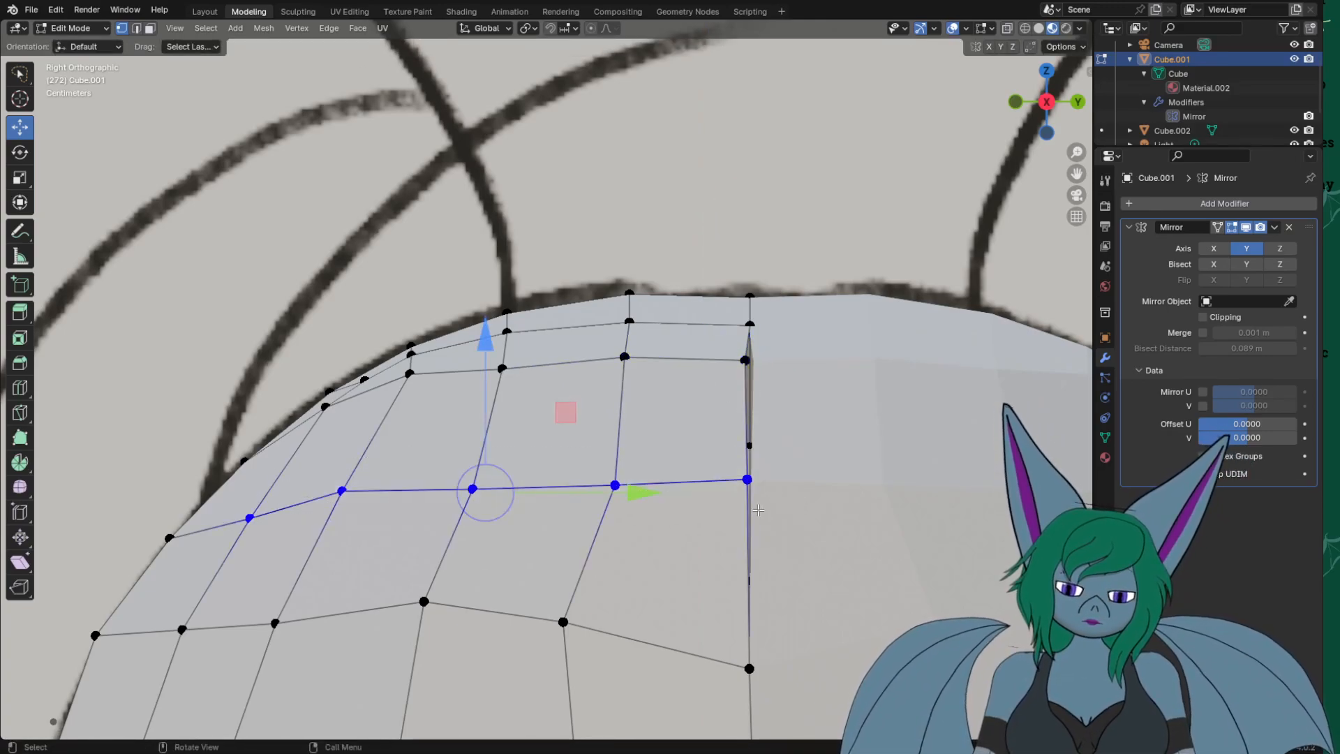
key(s)
key(x)
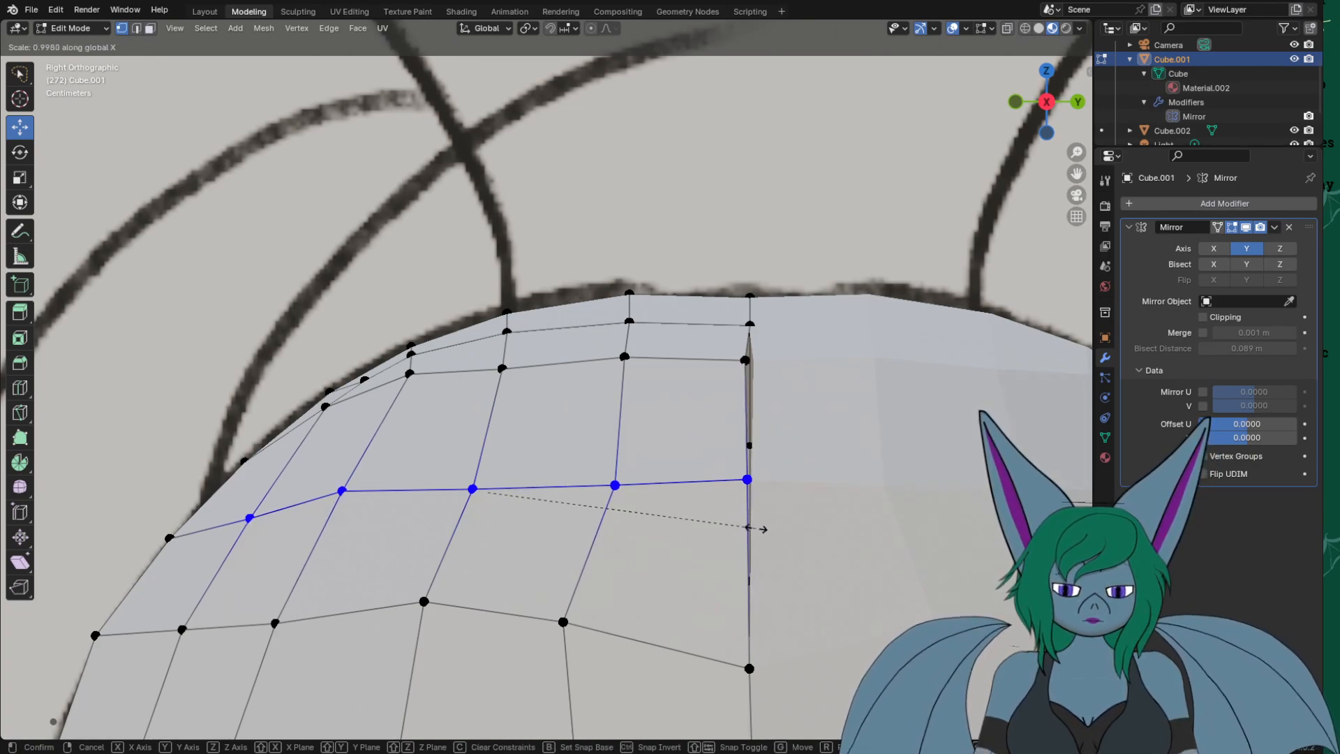
key(z)
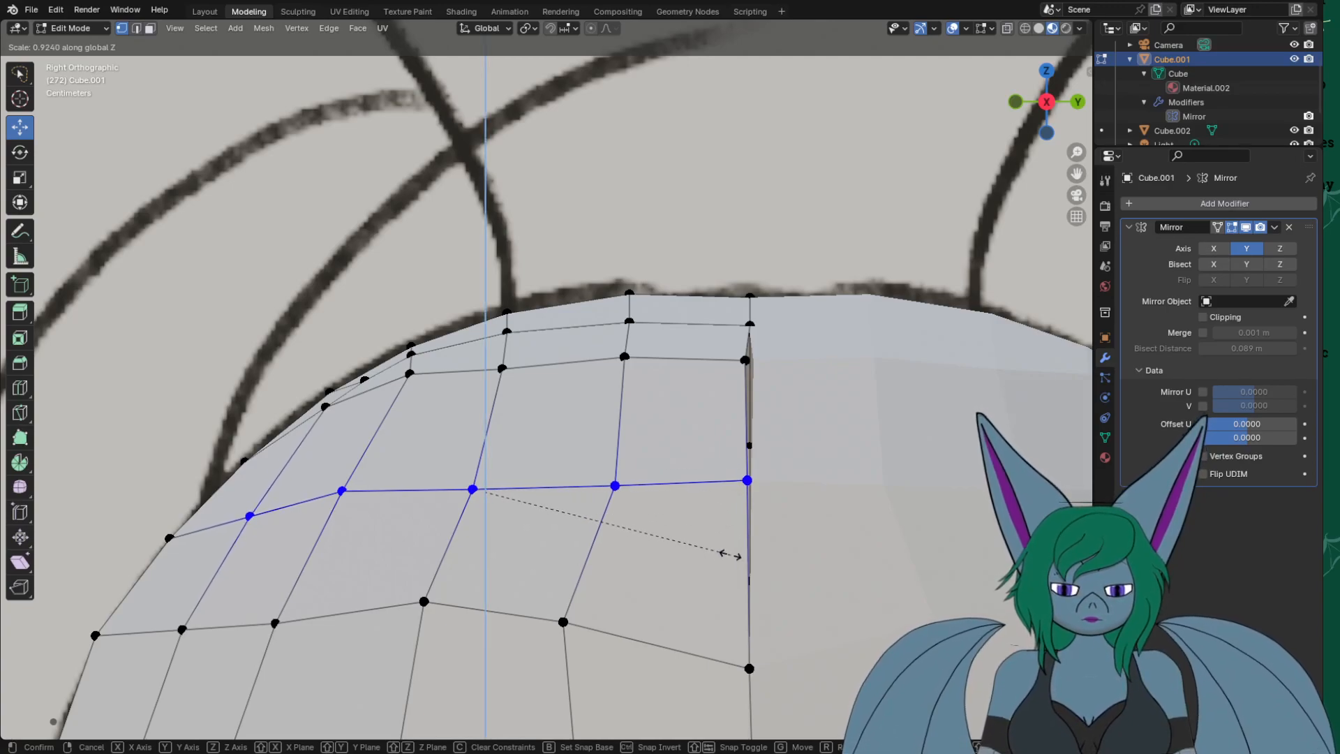
text(0)
key(Return)
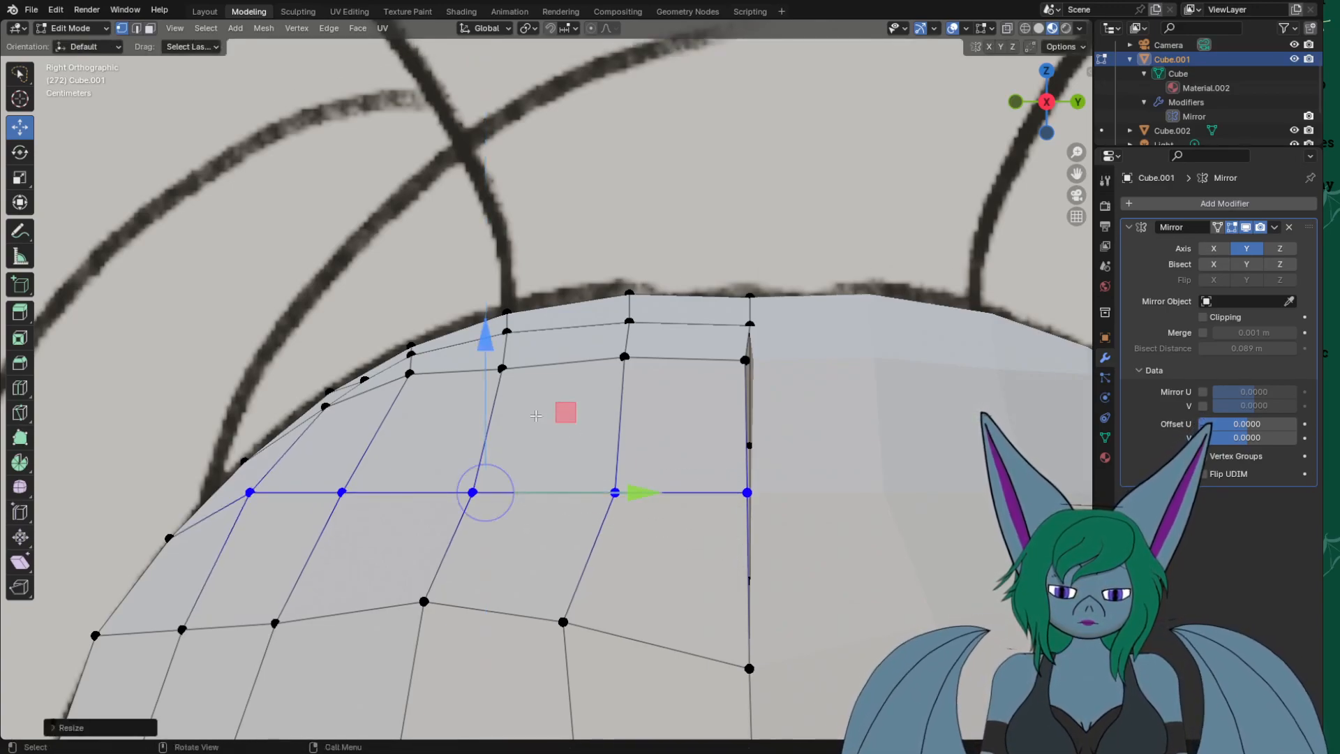
drag(485, 343, 485, 368)
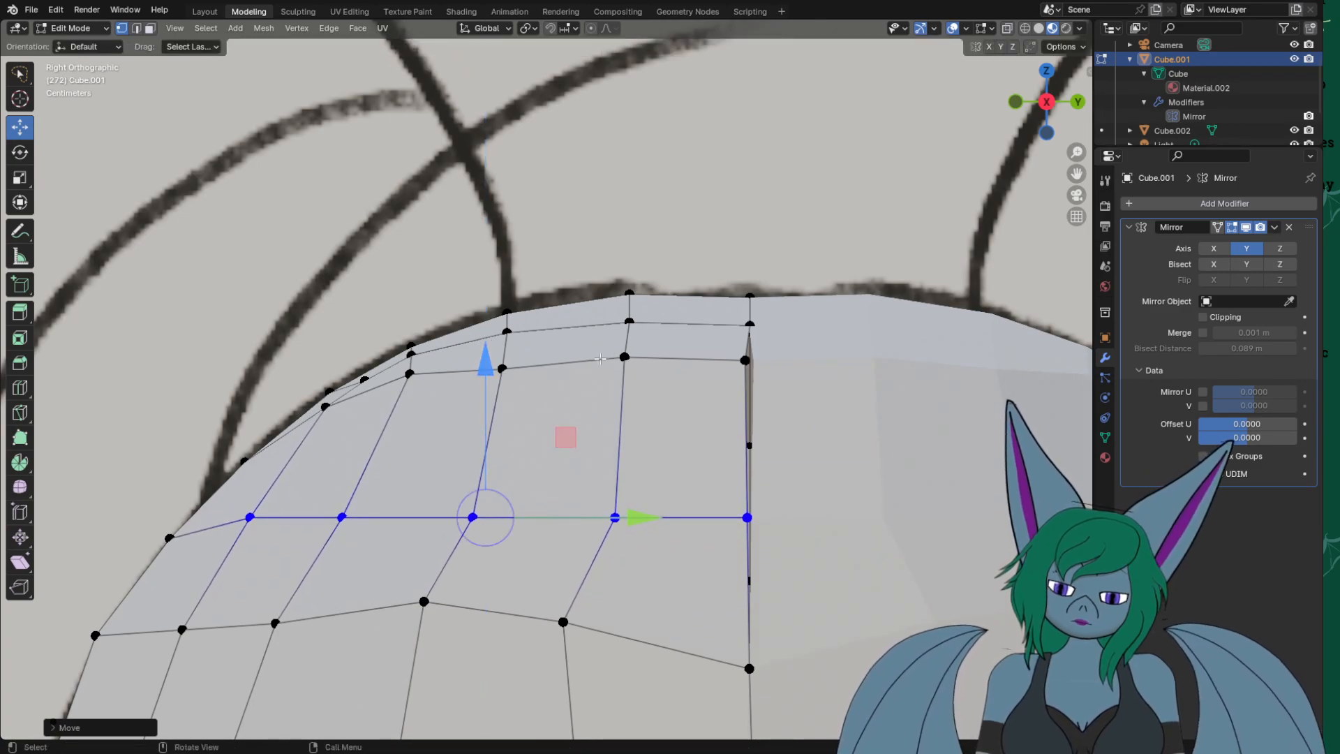
Level and raise the three fourth-row vertices nearest the mirror line, and shift the vertex below them along Y towards the mirror line.
mouse_move(771, 486)
mouse_down()
mouse_move(423, 476)
mouse_move(481, 544)
mouse_move(791, 504)
mouse_up()
drag(550, 447, 550, 422)
mouse_move(762, 441)
mouse_down()
mouse_move(473, 462)
mouse_move(757, 489)
mouse_move(624, 418)
mouse_move(646, 391)
mouse_up()
click(742, 530)
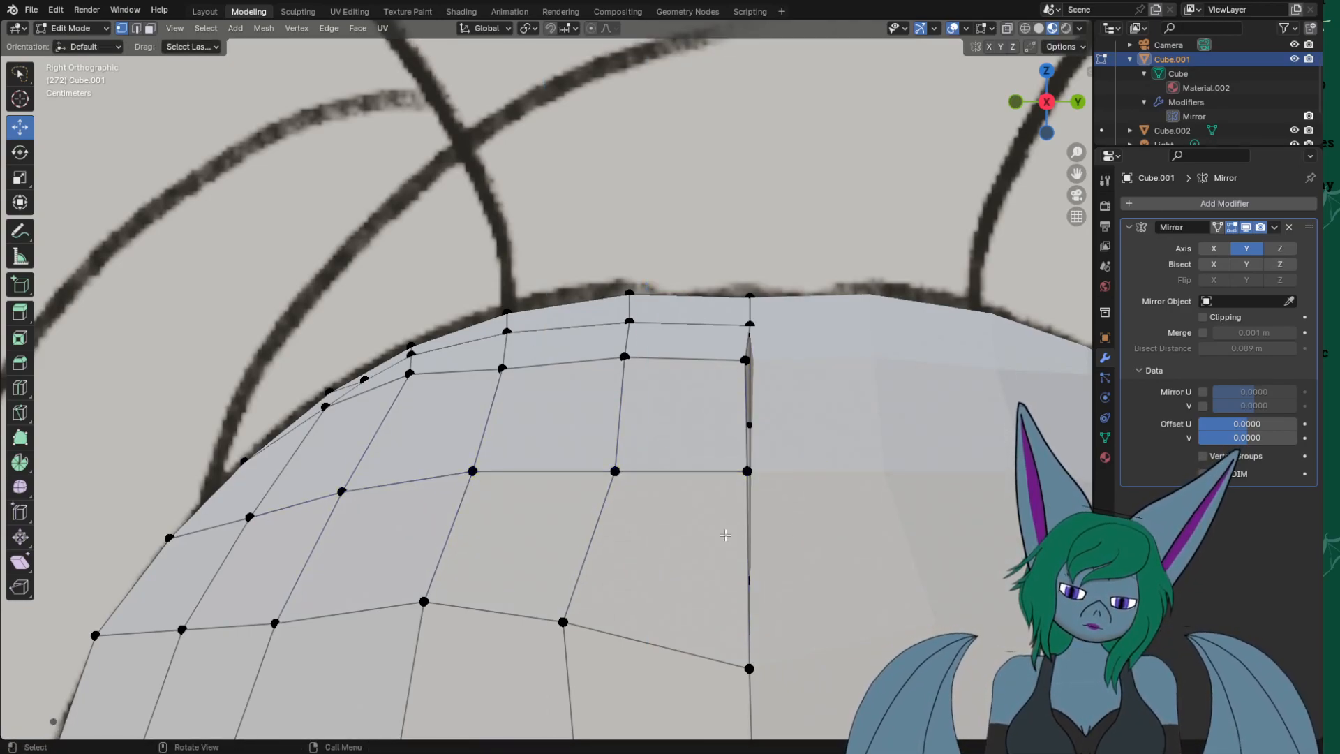
click(562, 620)
drag(713, 621, 735, 621)
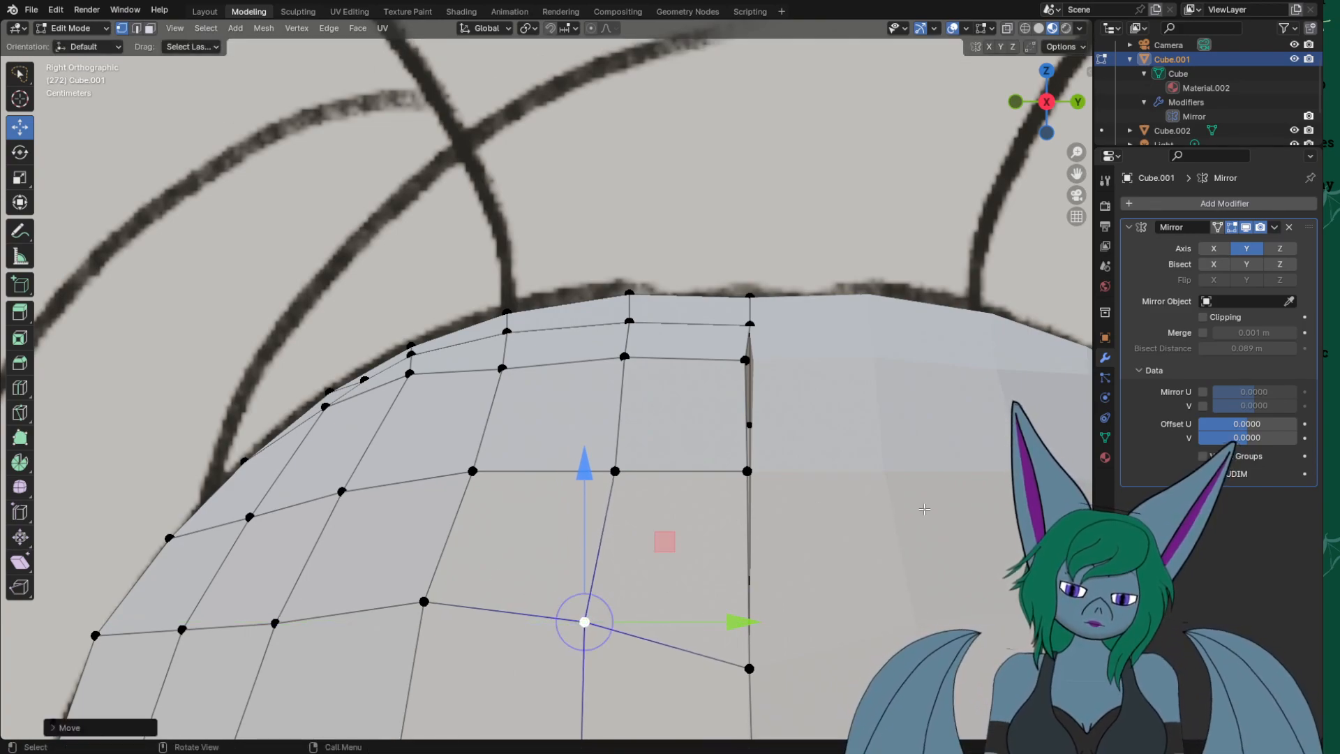
Examine the reshaped head as a solid object from several angles against the reference sketches.
scroll(935, 509, down, 4)
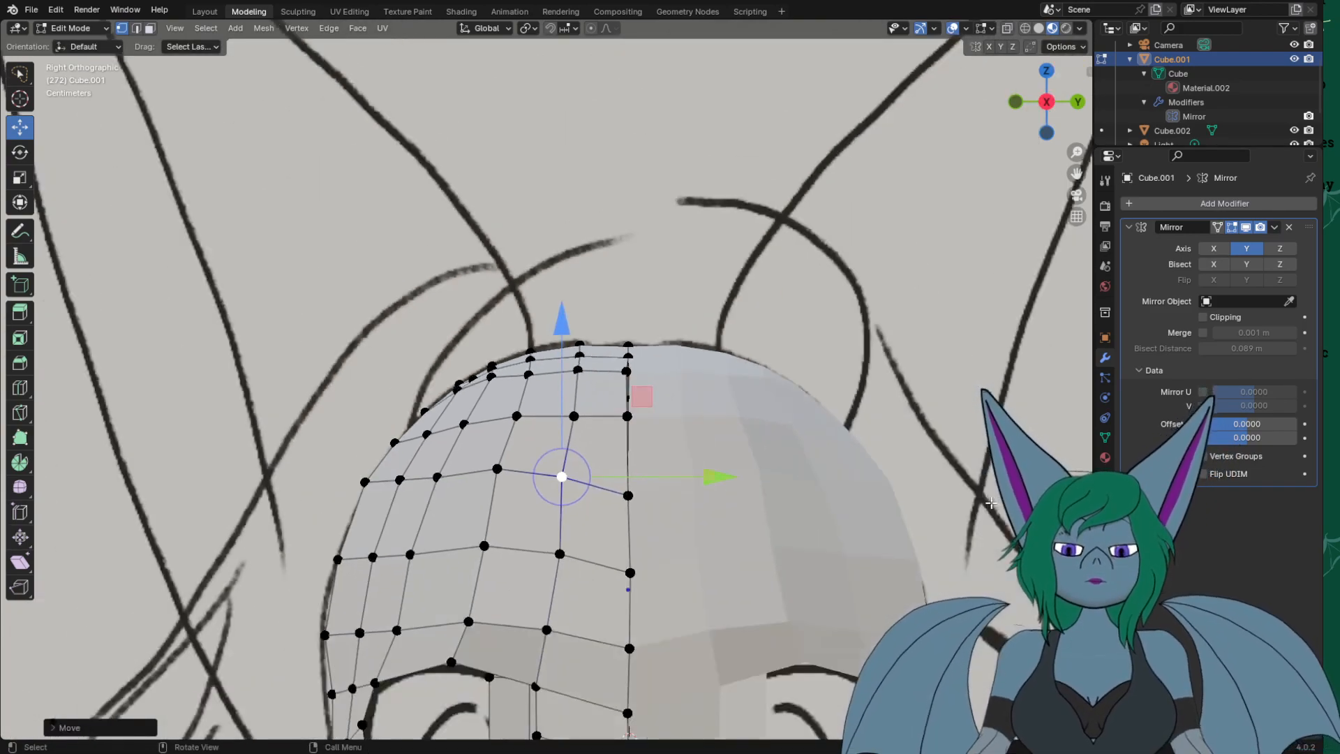
middle_drag(957, 507, 1011, 554)
scroll(1011, 555, down, 2)
key(Tab)
mouse_move(957, 518)
middle_down()
mouse_move(937, 389)
mouse_move(935, 530)
mouse_move(847, 418)
mouse_move(747, 472)
mouse_move(809, 516)
mouse_move(897, 509)
mouse_move(923, 455)
mouse_move(843, 391)
mouse_move(930, 478)
mouse_move(886, 485)
mouse_move(800, 412)
mouse_move(871, 471)
middle_up()
scroll(600, 355, up, 6)
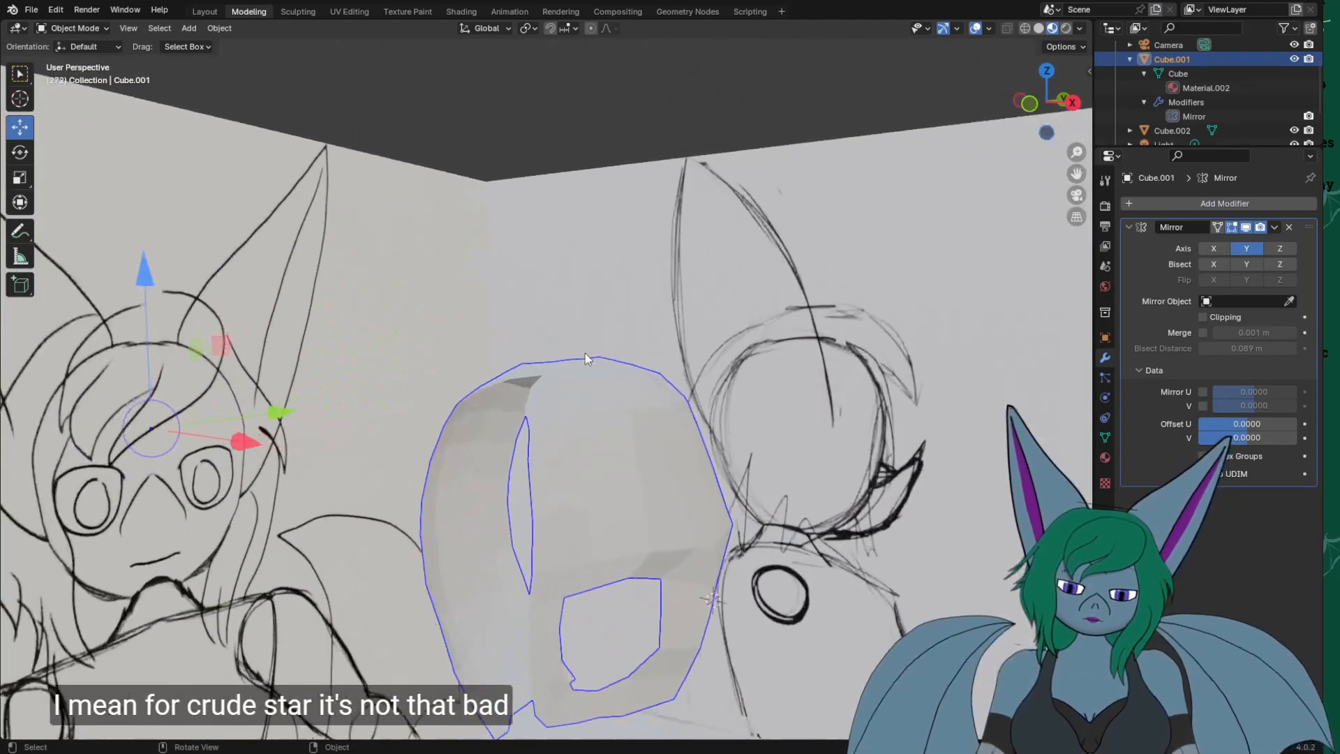
mouse_move(555, 387)
middle_down()
mouse_move(541, 454)
mouse_move(589, 492)
mouse_move(656, 474)
mouse_move(484, 472)
middle_up()
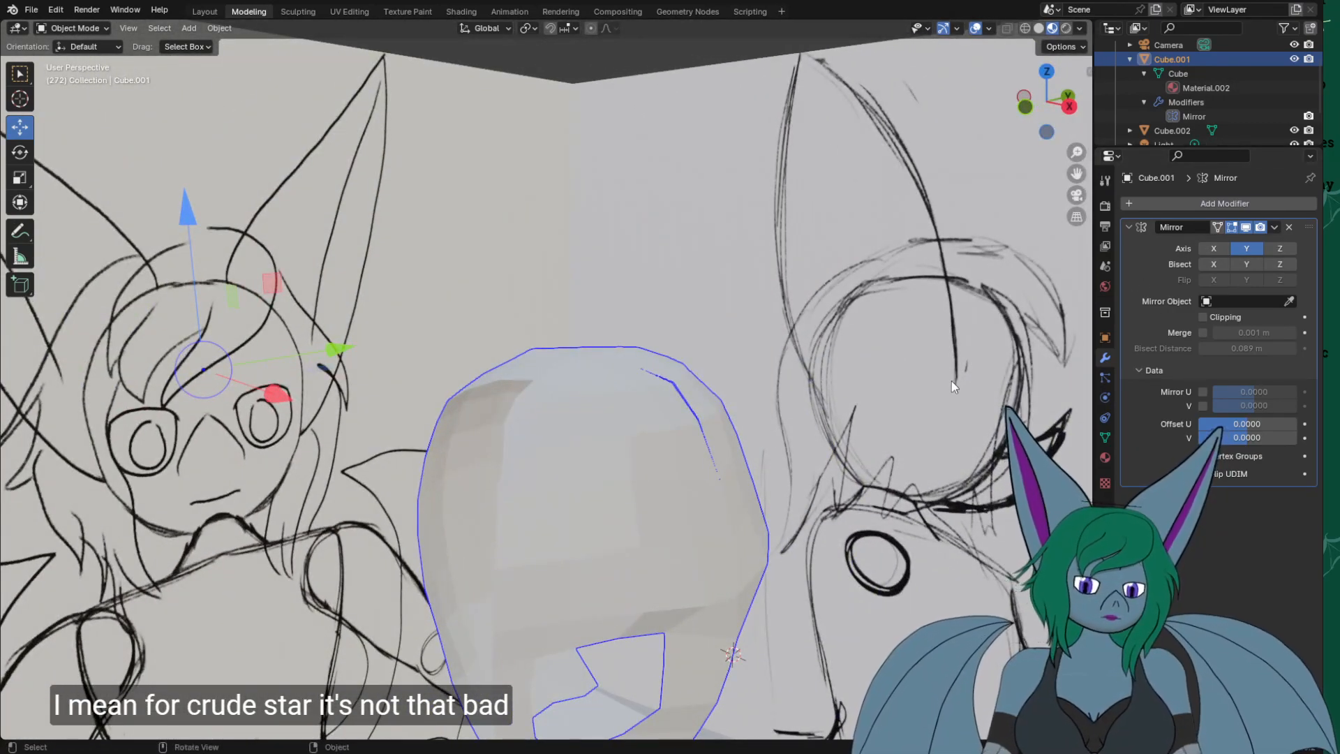
Set the base color of the head's Material.002 to a light violet.
click(1105, 437)
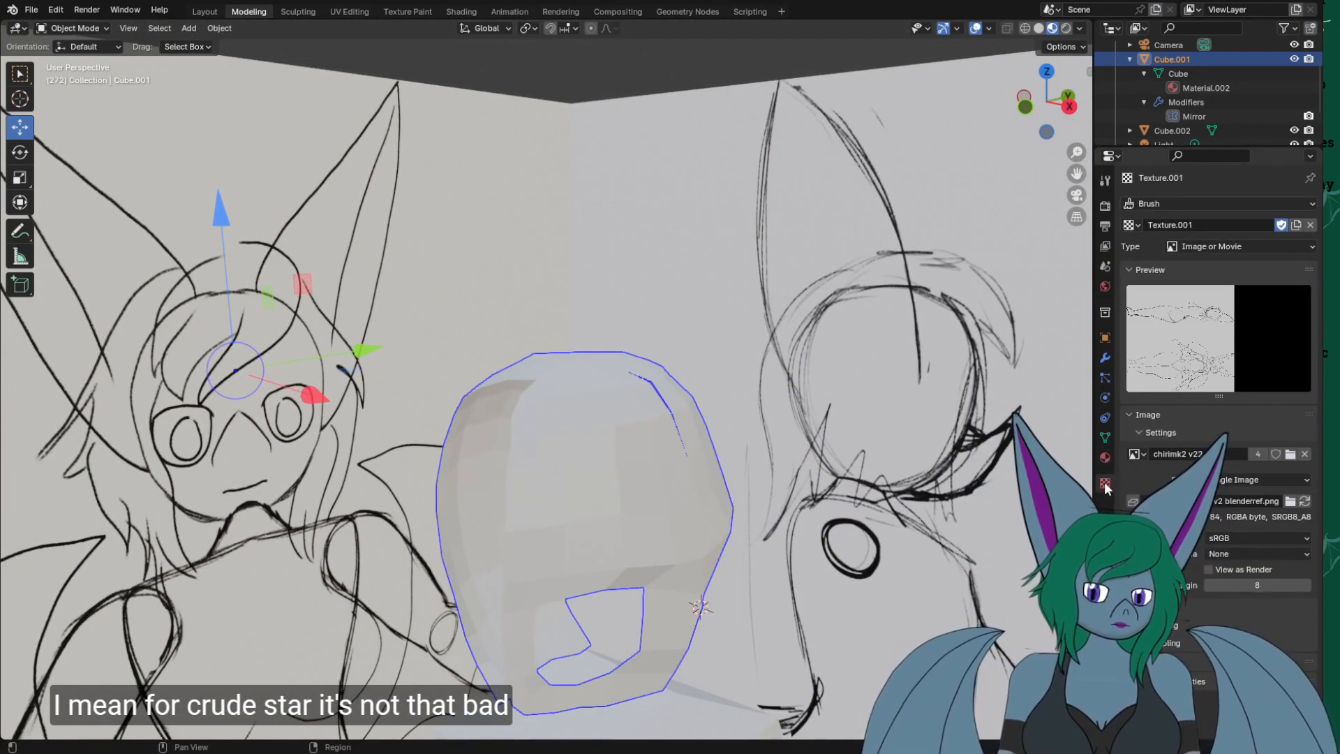
click(1104, 458)
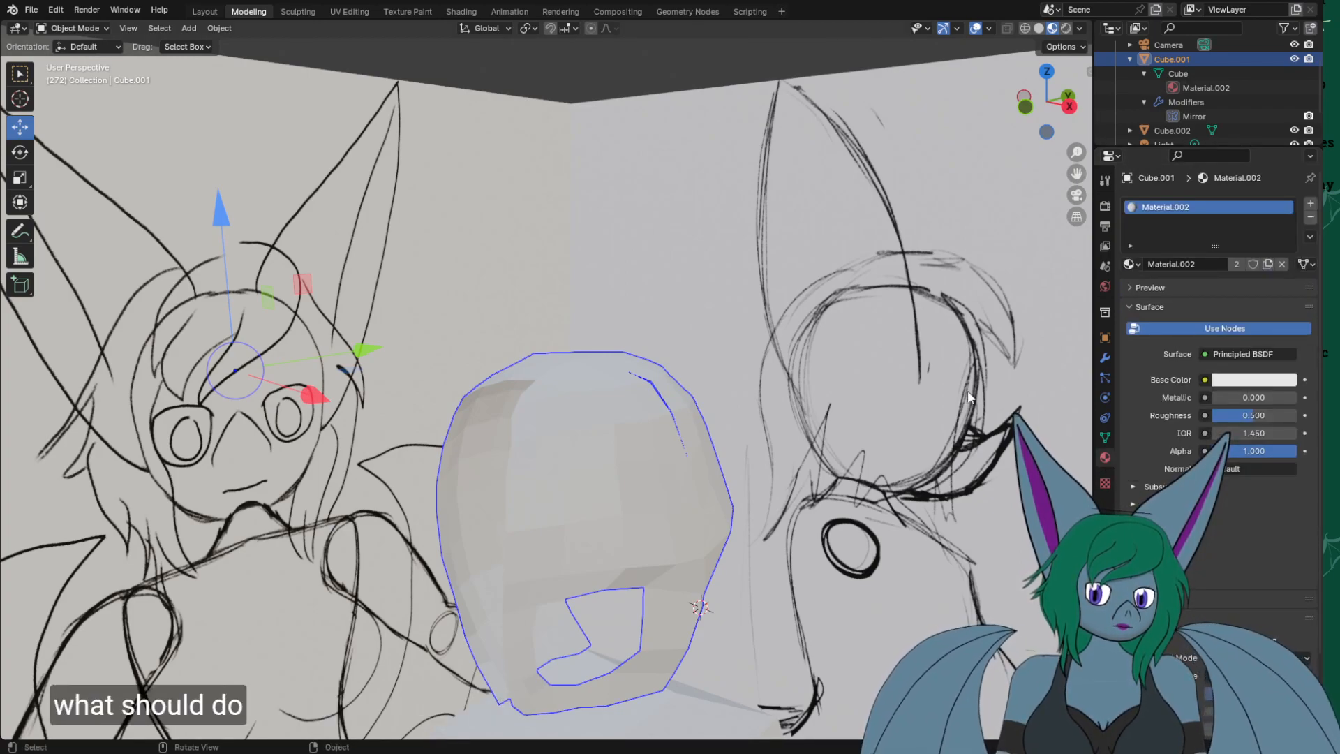
key(Tab)
key(3)
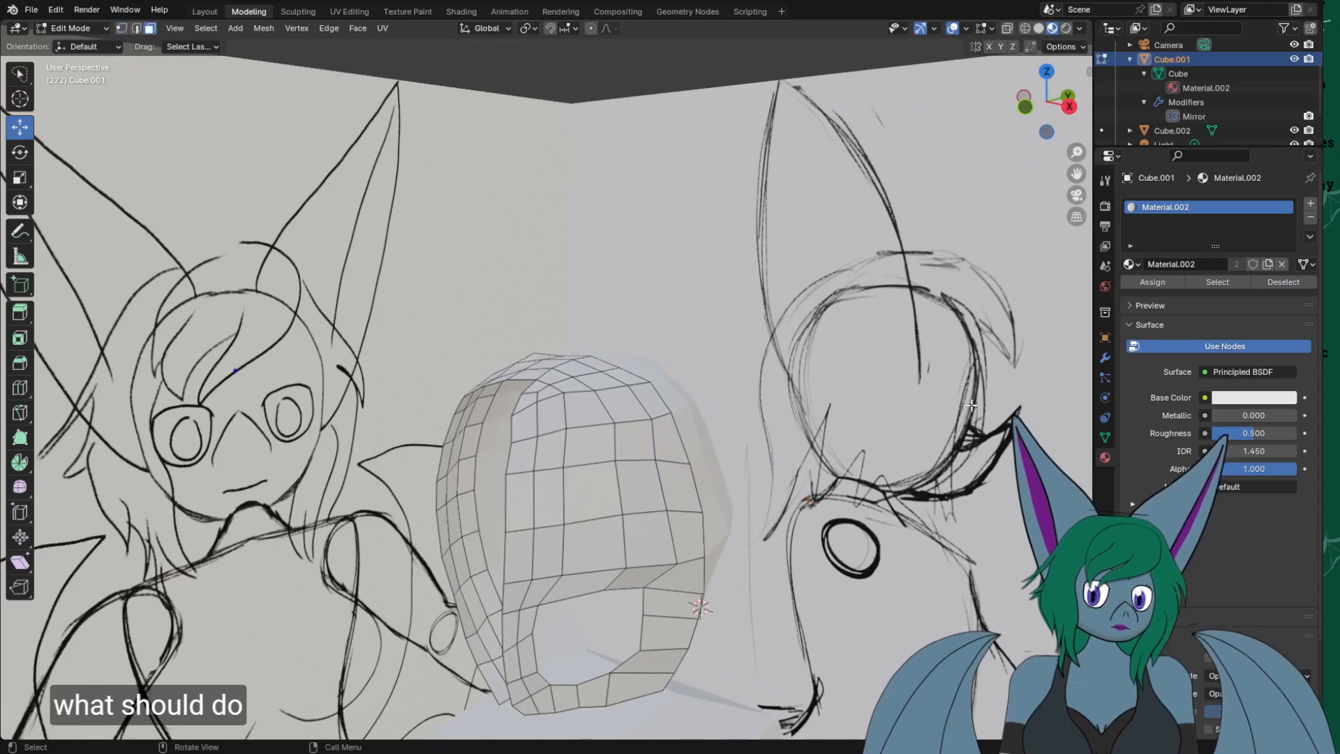
click(1150, 312)
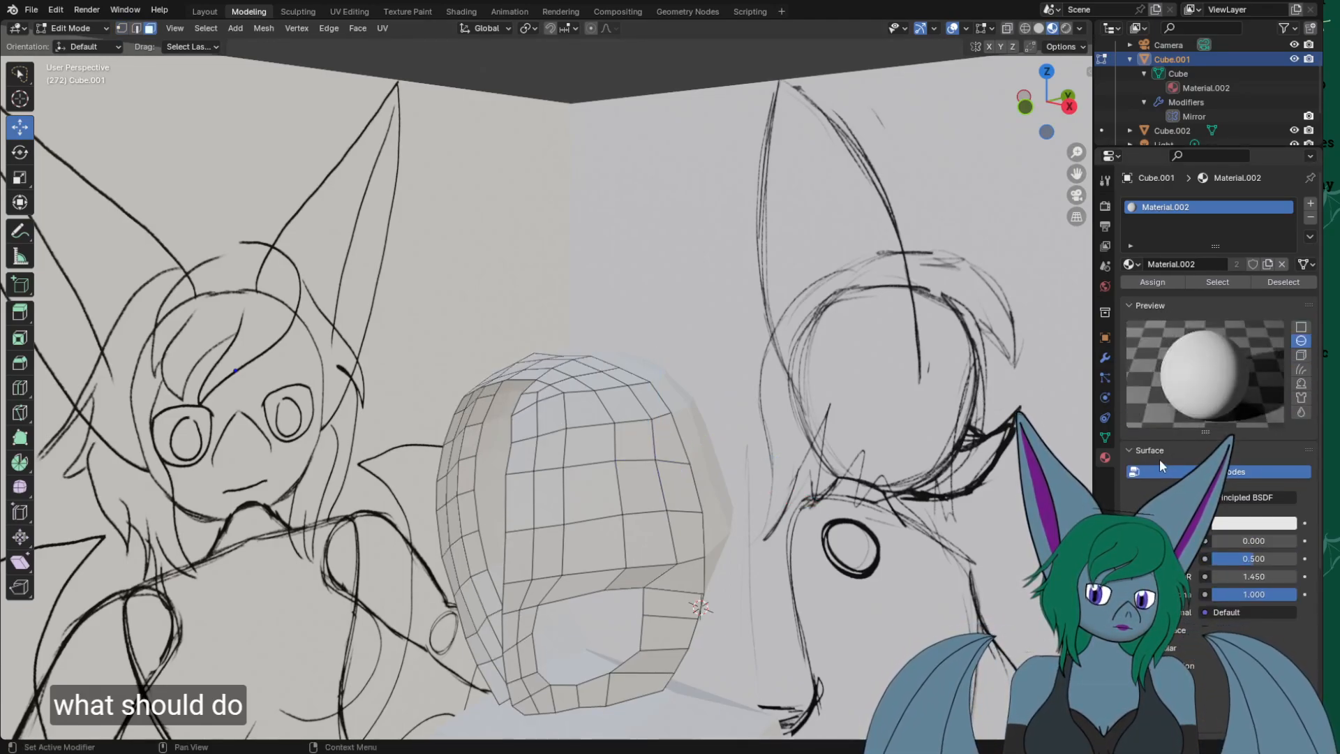
click(1247, 524)
click(1256, 351)
mouse_move(1256, 351)
mouse_down()
mouse_move(1240, 372)
mouse_move(1239, 348)
mouse_up()
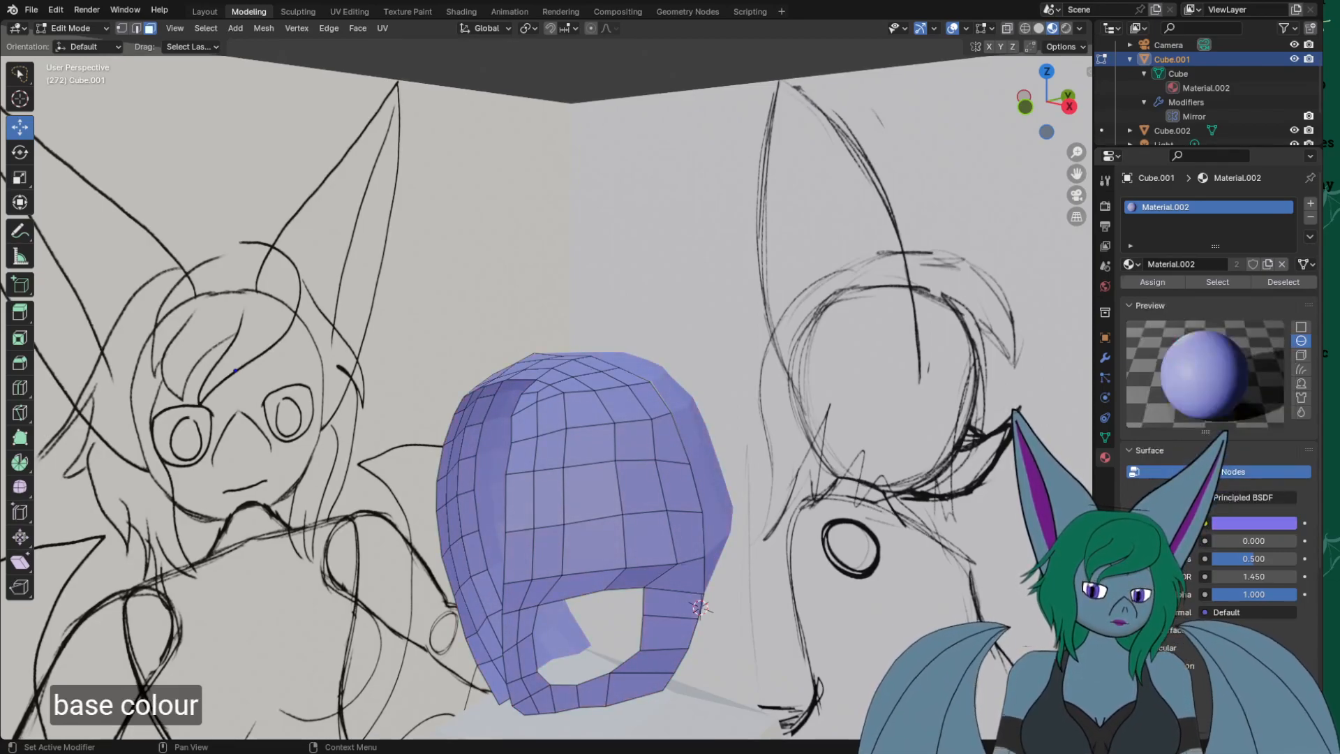
Give the body block Cube.002 a new material with a saturated blue-violet base color.
middle_drag(675, 577, 667, 471)
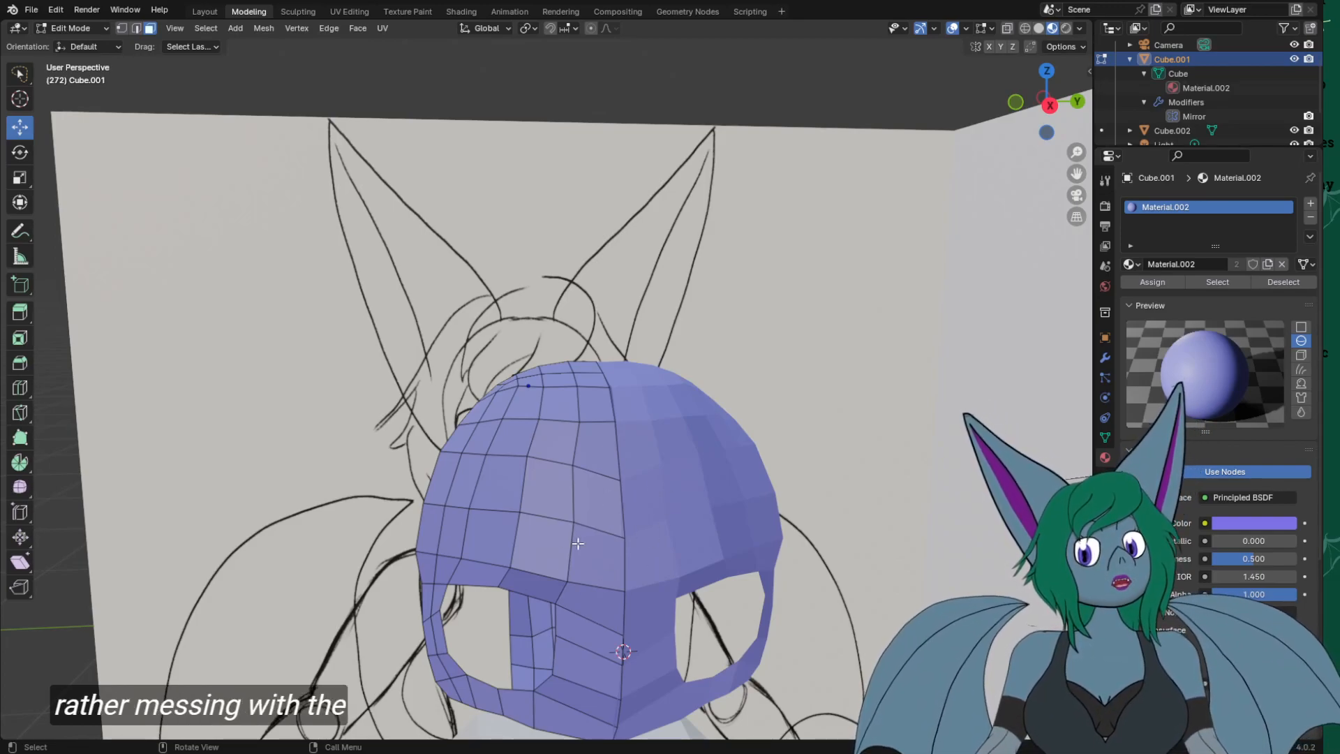
scroll(578, 500, down, 3)
middle_drag(578, 500, 614, 698)
key(Tab)
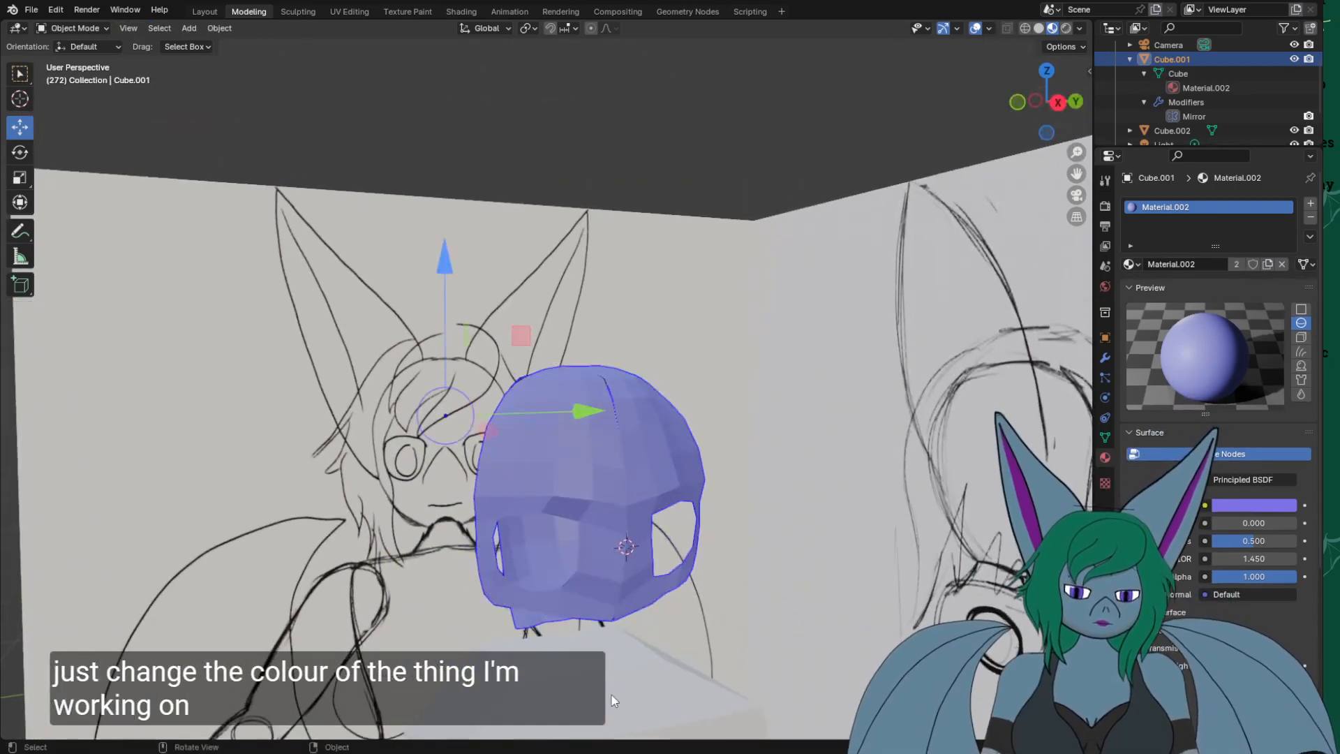
click(621, 701)
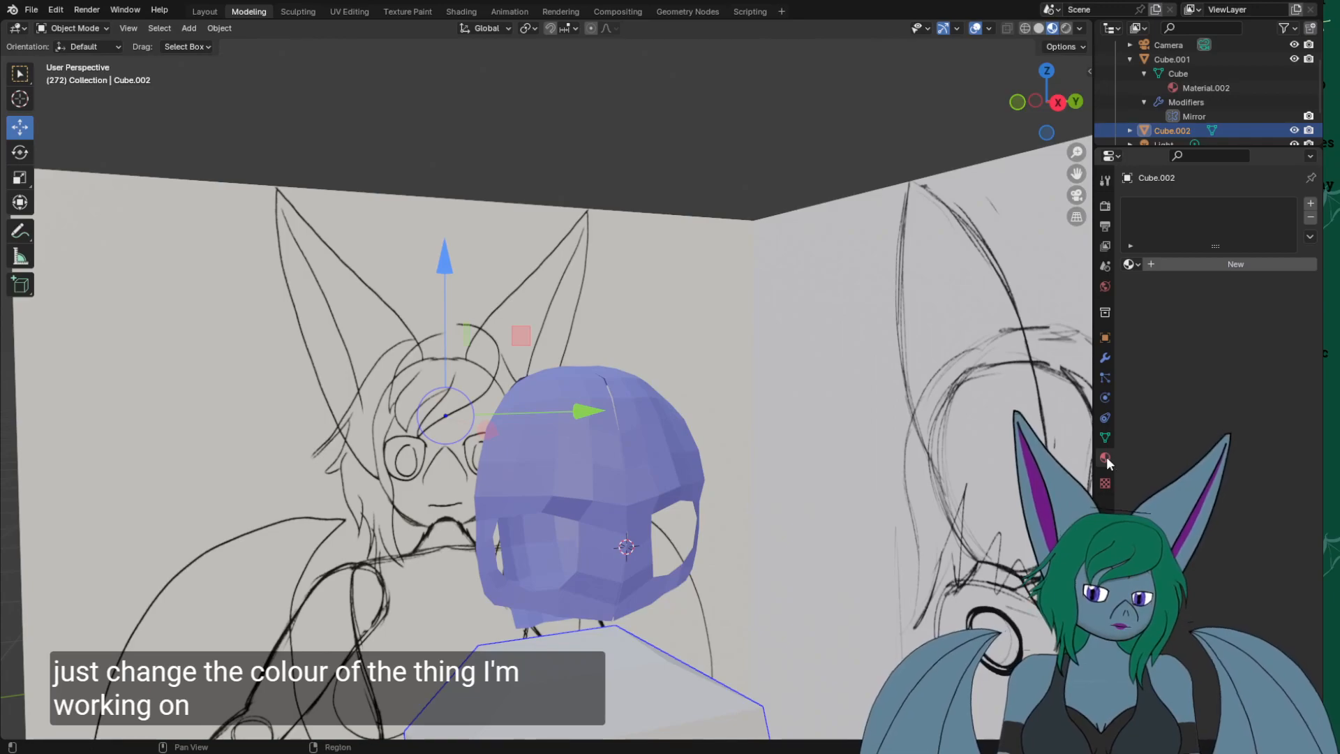
key(Tab)
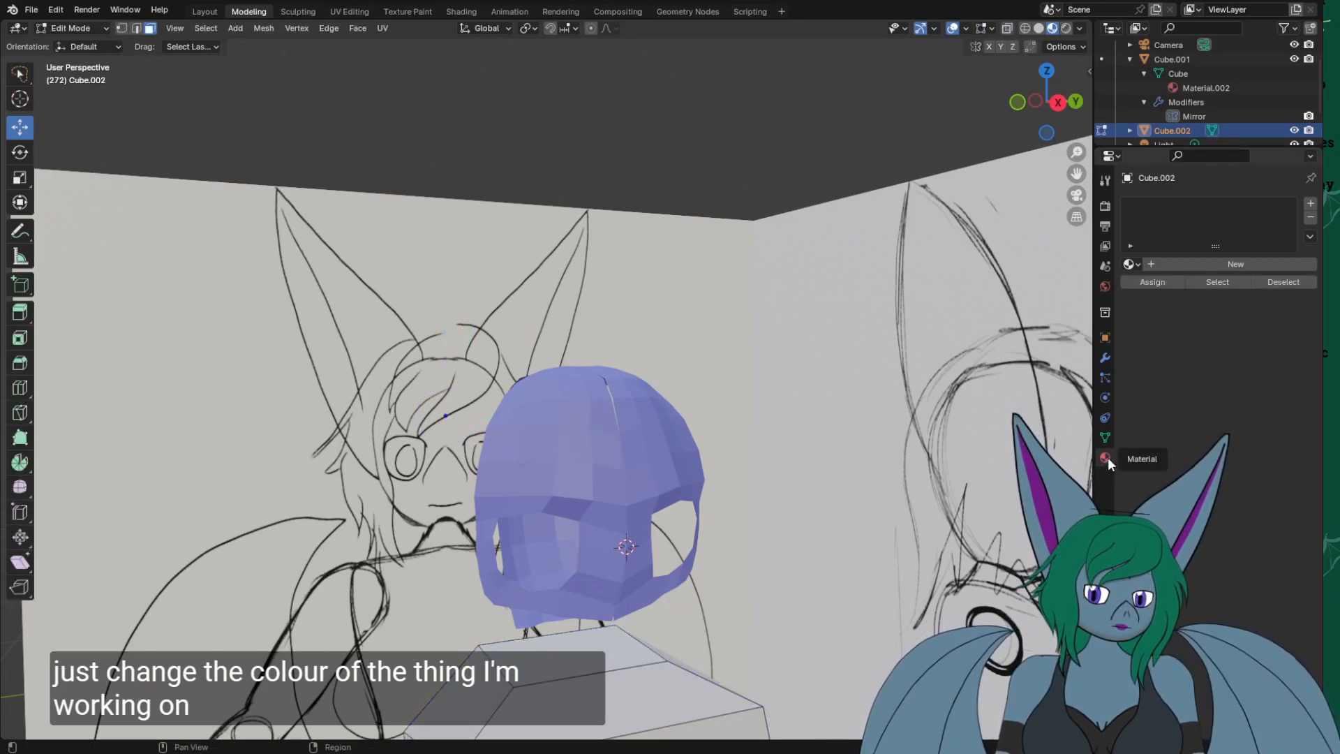
click(1208, 265)
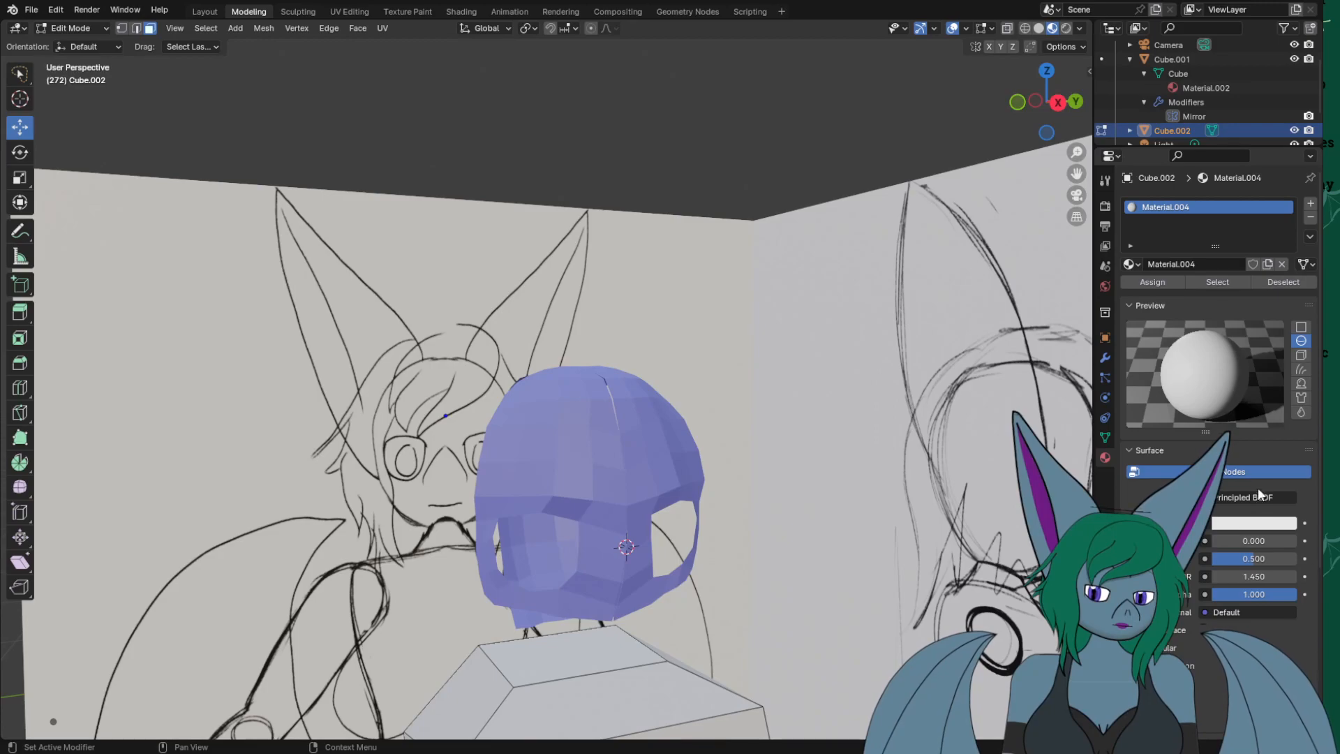
click(1260, 523)
click(1233, 356)
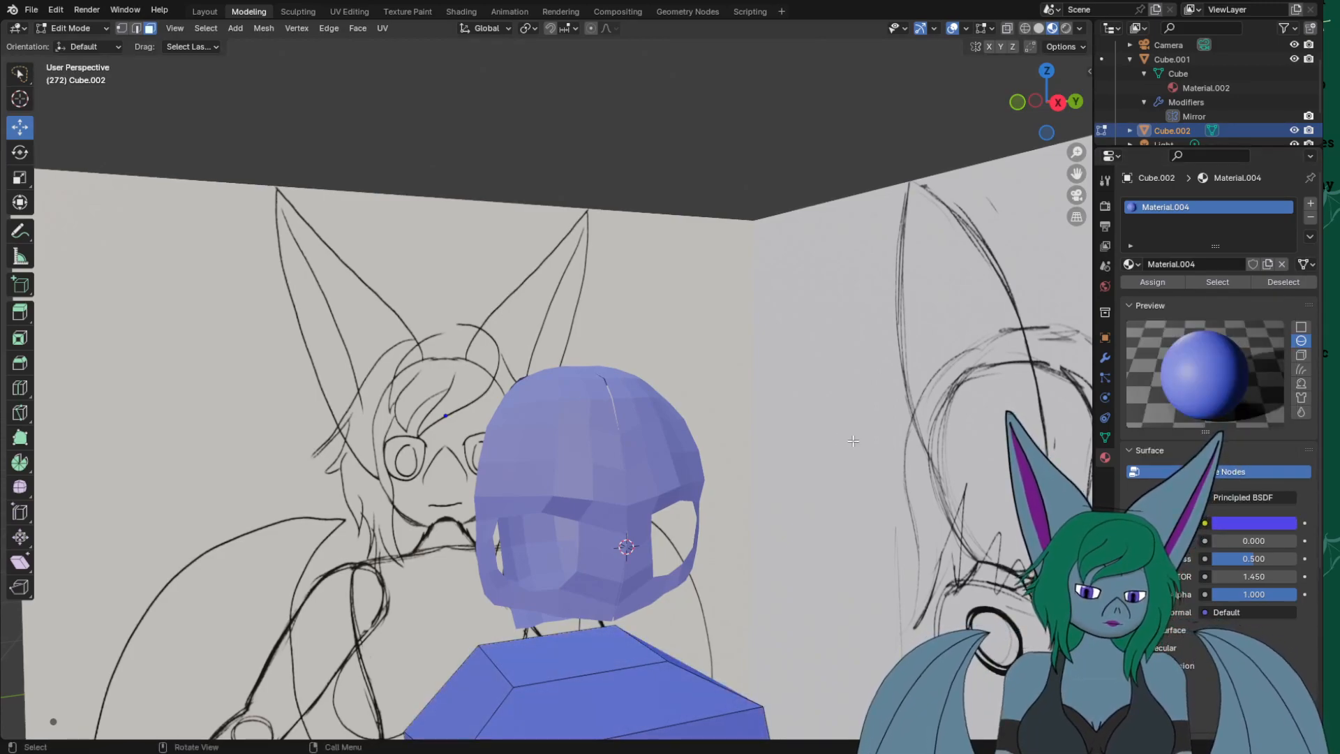
key(Tab)
Examine the recoloured head and body, and reopen the head mesh for editing to inspect its open side.
scroll(831, 479, down, 2)
scroll(832, 479, down, 2)
middle_drag(730, 483, 693, 492)
scroll(557, 409, up, 5)
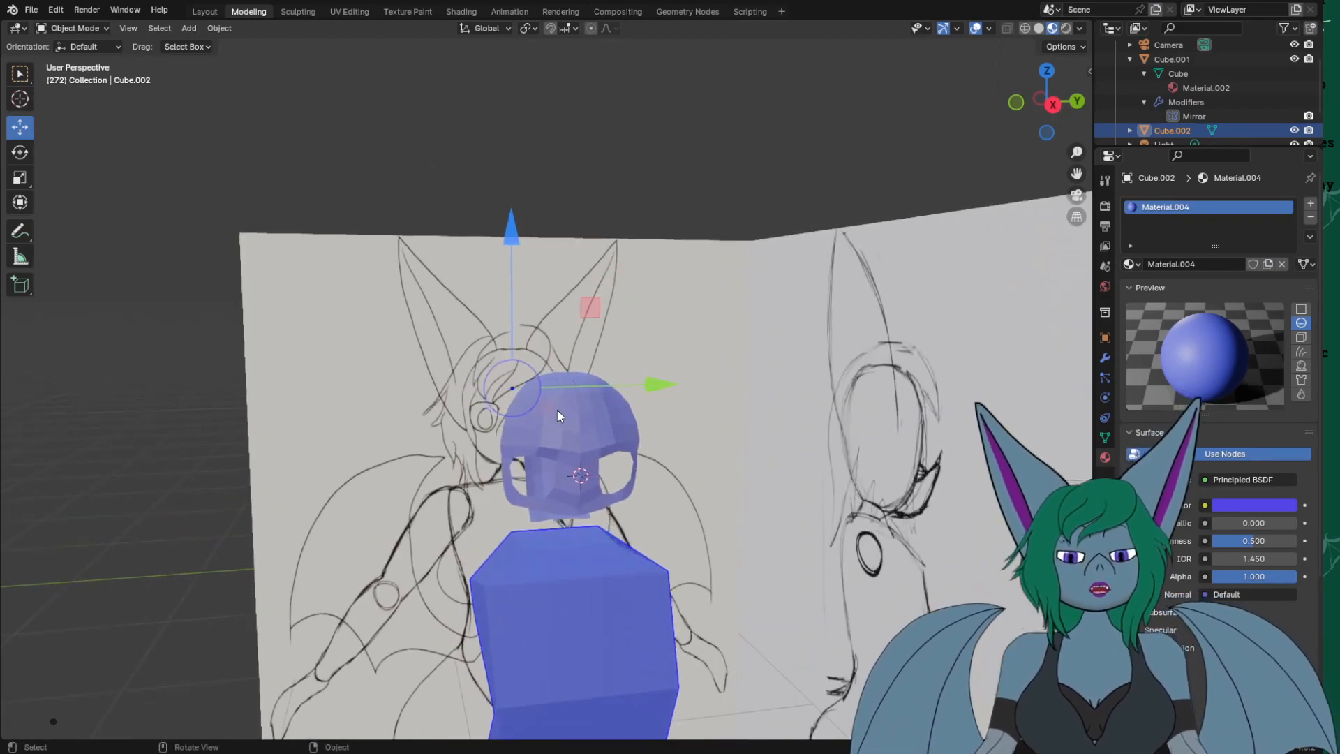
middle_drag(550, 480, 661, 529)
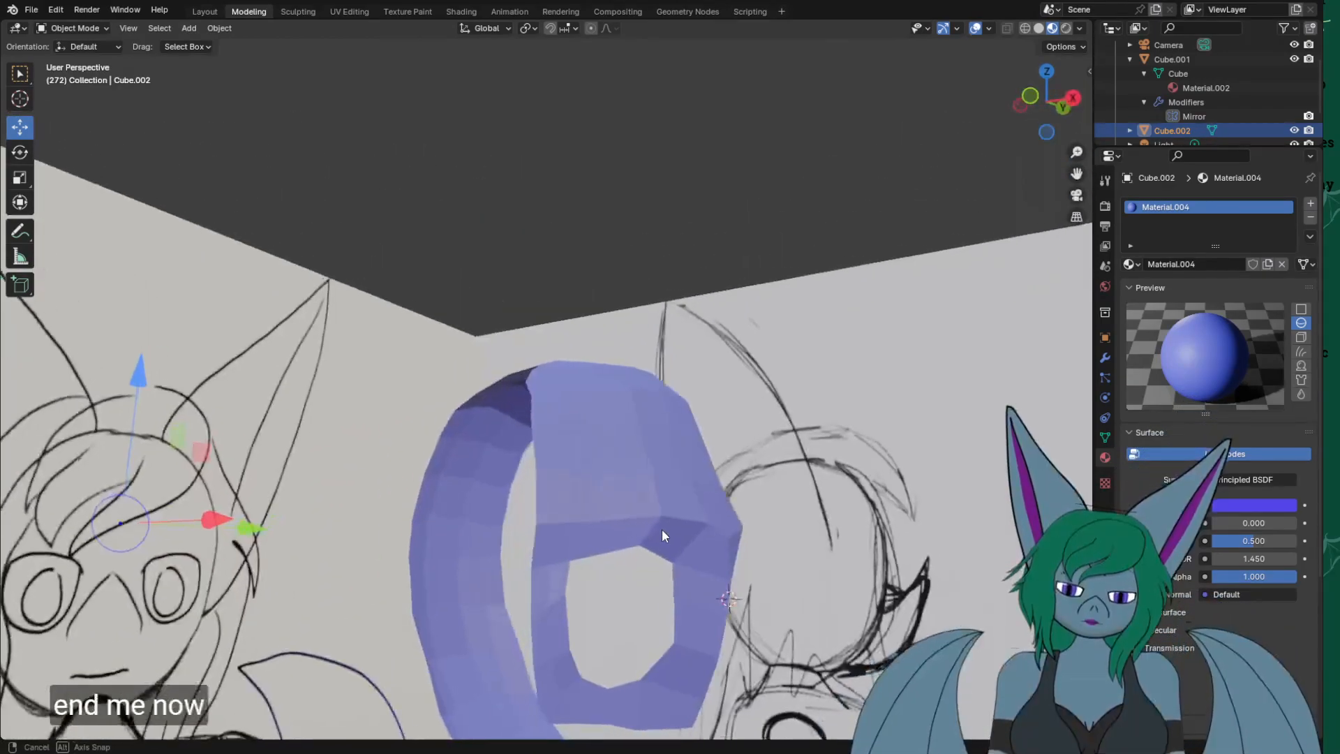
click(668, 457)
key(Tab)
mouse_move(668, 459)
middle_down()
mouse_move(698, 391)
mouse_move(757, 126)
mouse_move(729, 197)
mouse_move(714, 205)
middle_up()
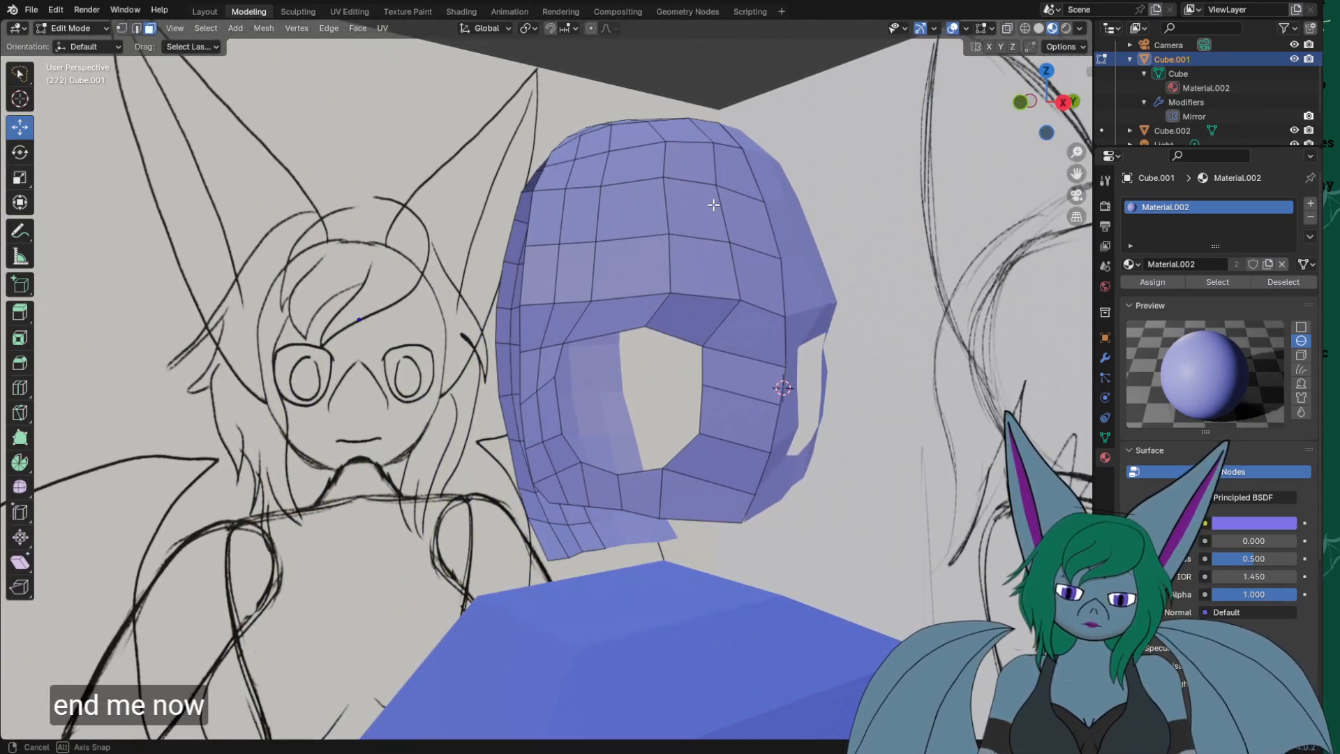
middle_drag(701, 253, 633, 338)
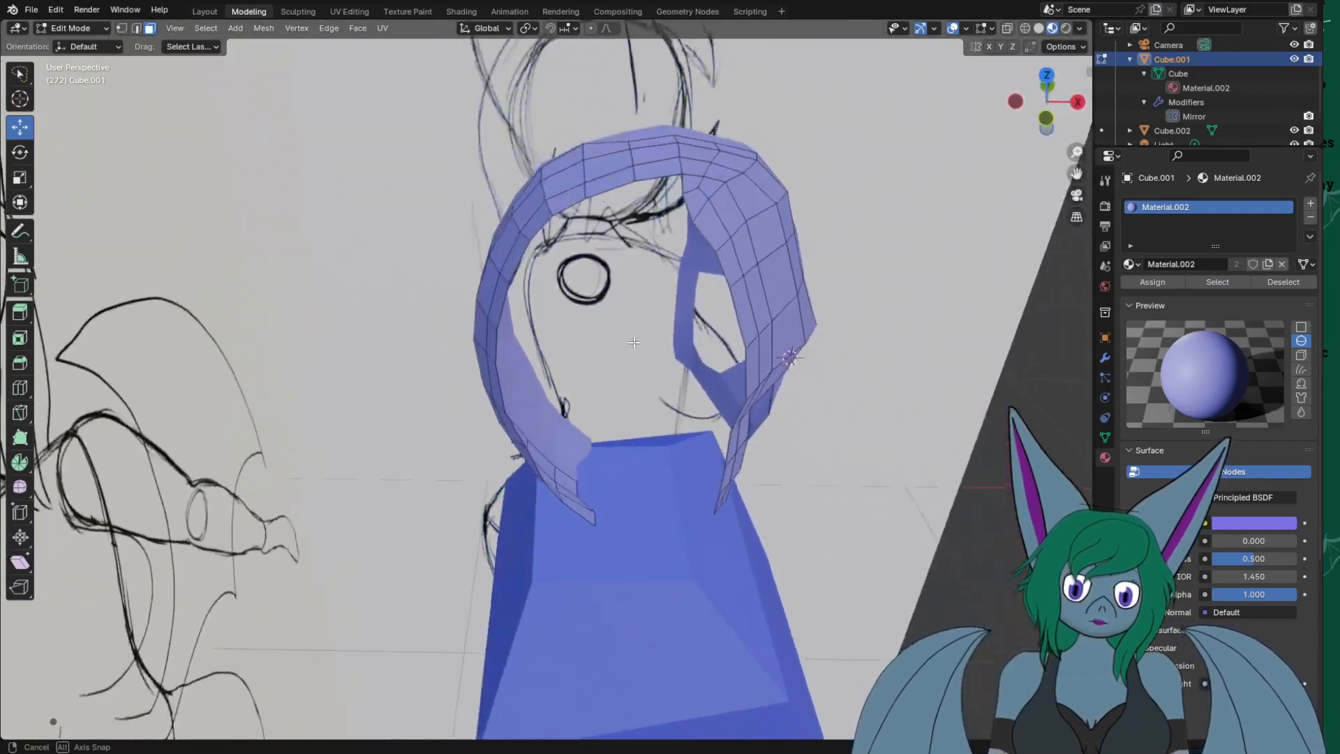
scroll(633, 339, up, 2)
shift+middle_drag(658, 243, 593, 342)
middle_drag(593, 342, 602, 279)
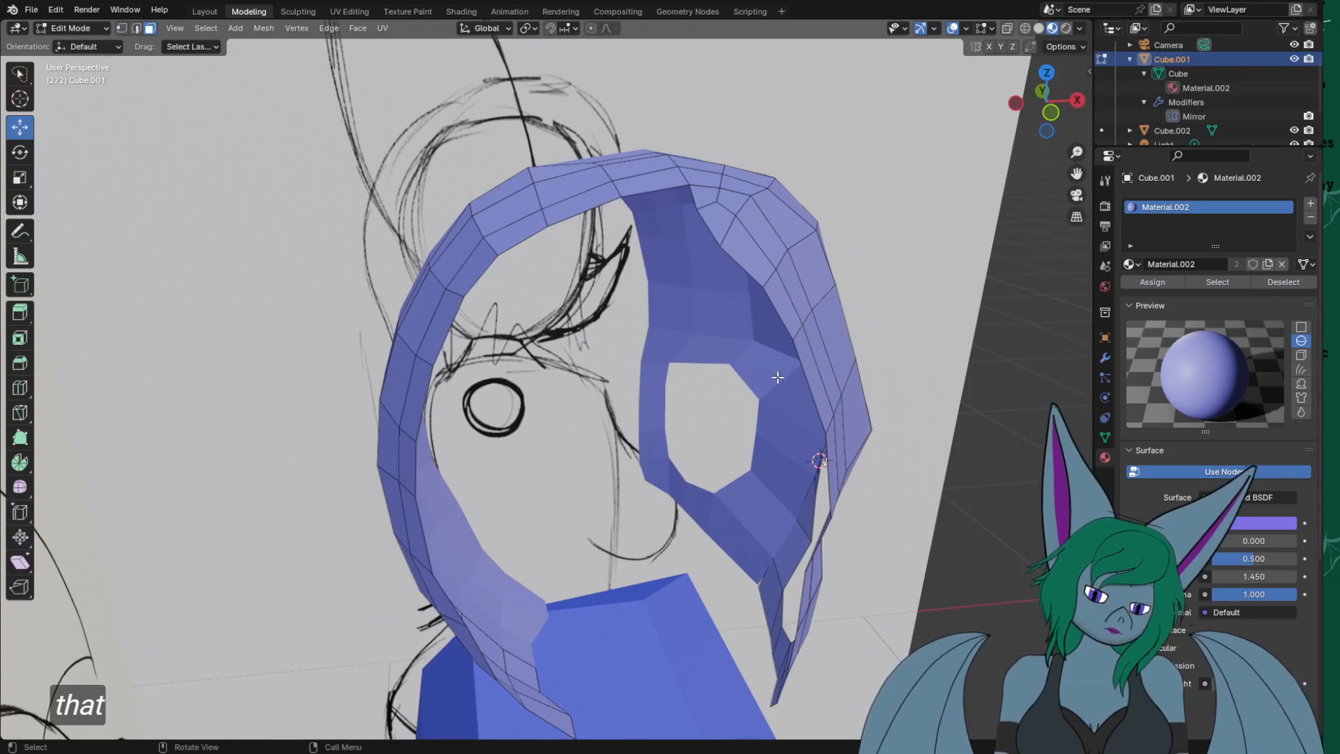
Extrude an edge of the face's rear border across the side opening to the back-of-head strip and lower its free end.
click(827, 482)
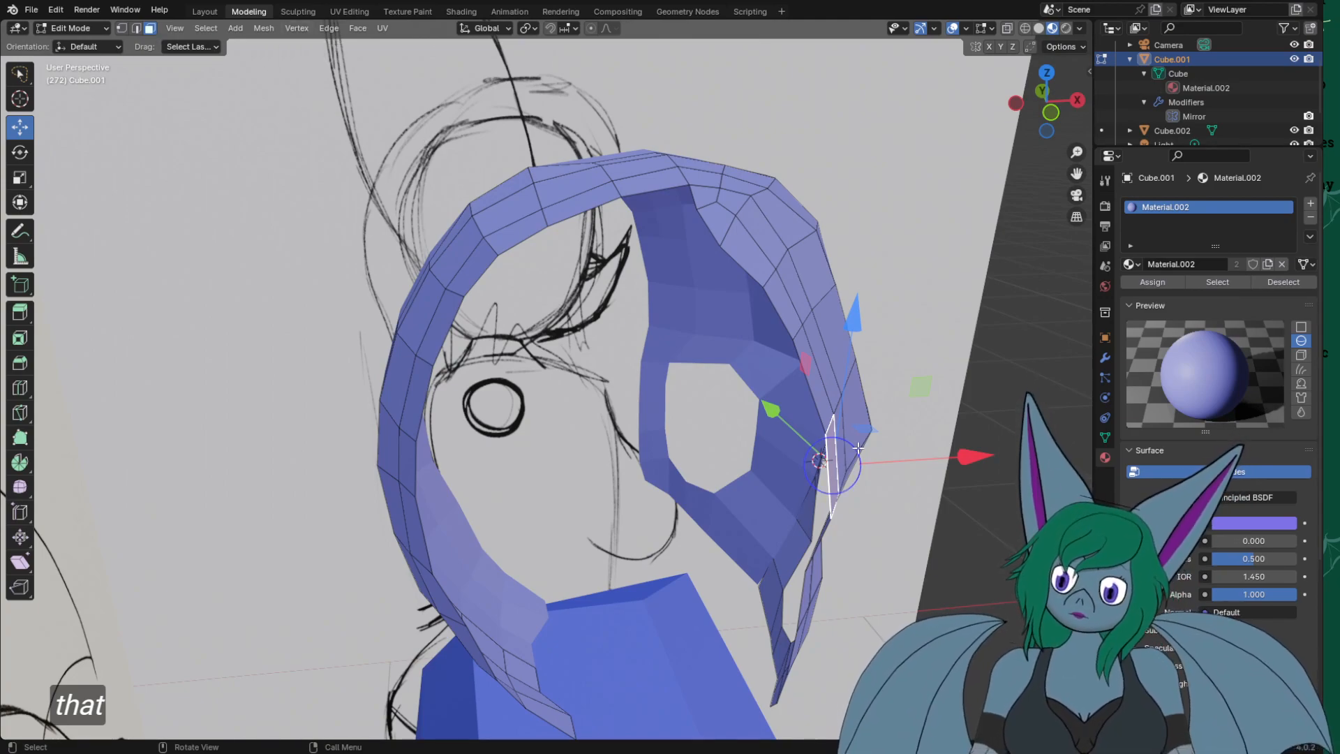
click(960, 614)
key(2)
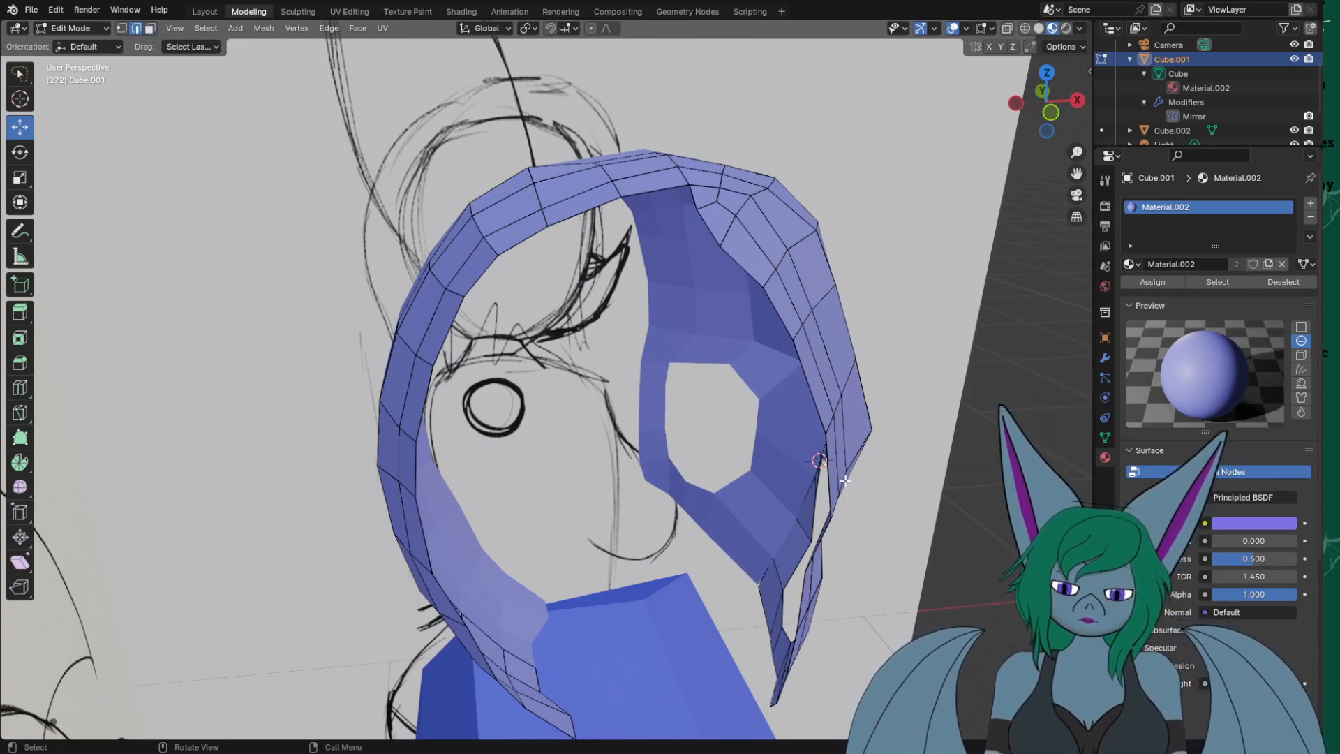
key(e)
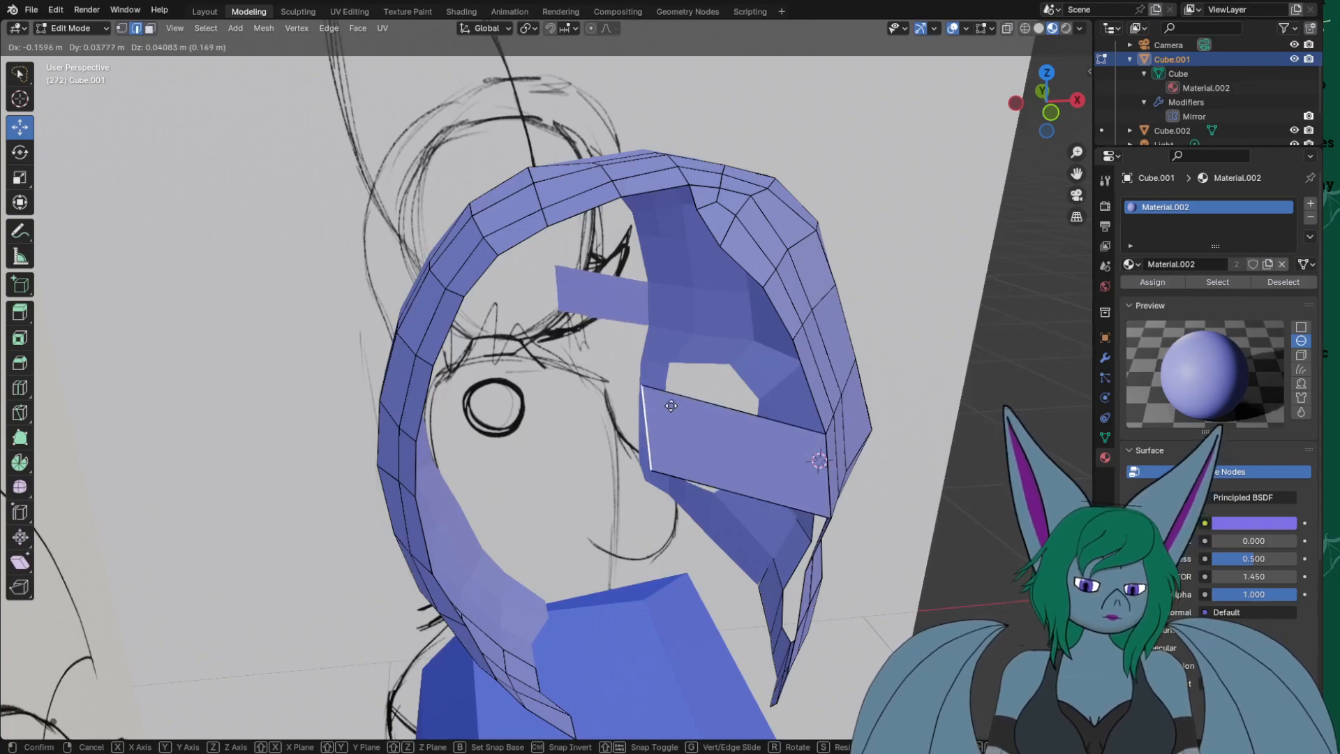
click(504, 331)
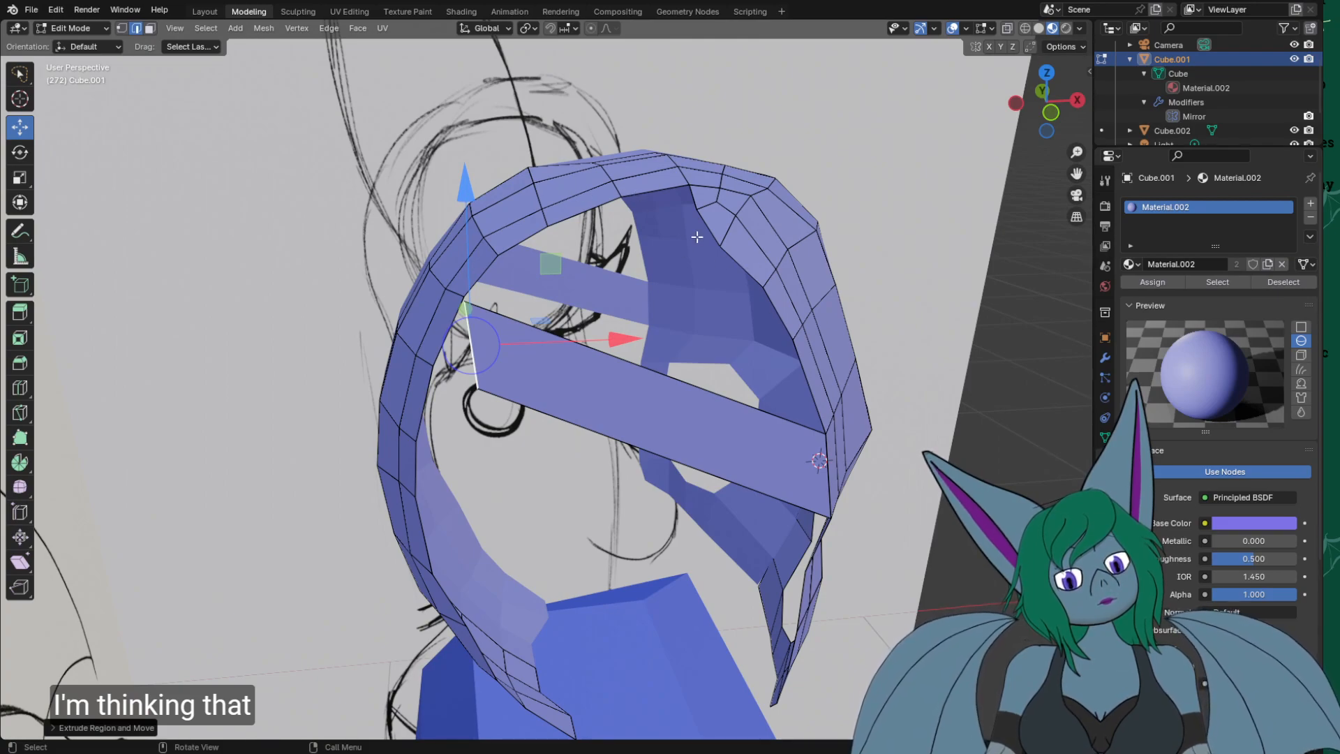
drag(481, 345, 454, 405)
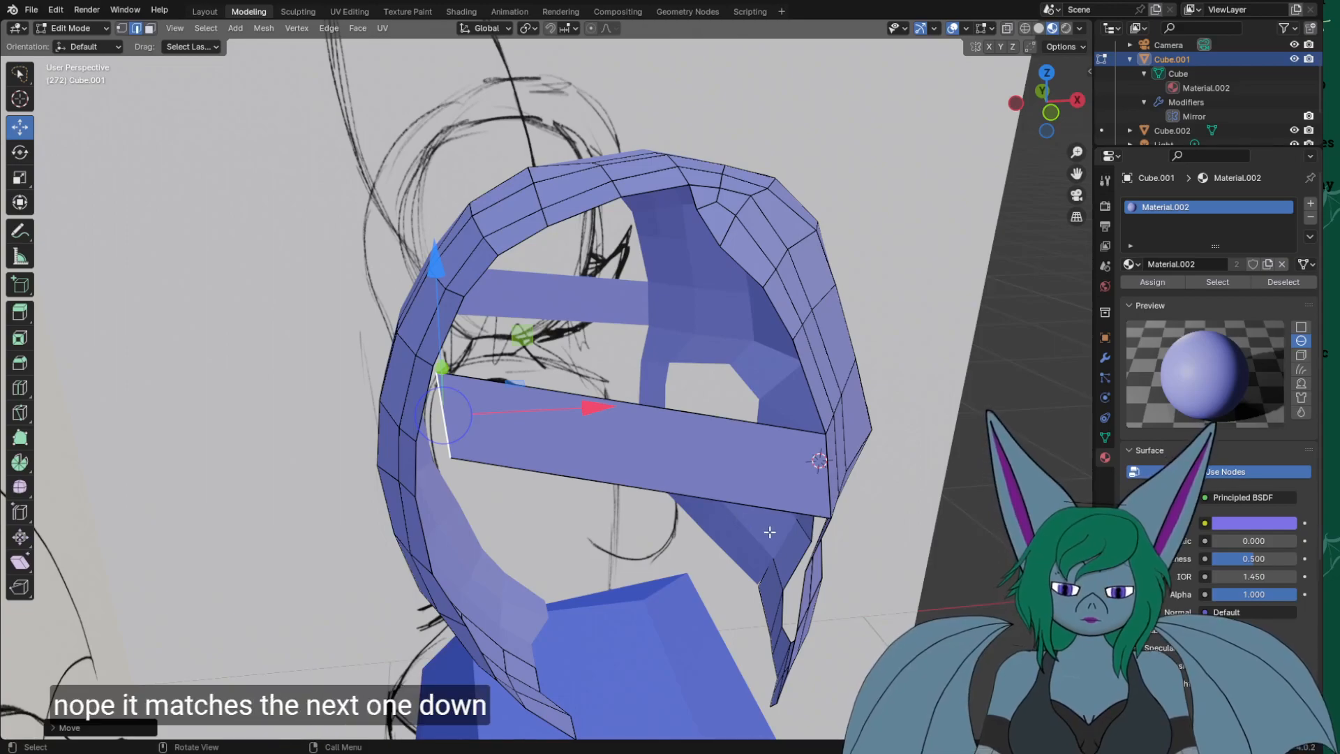
key(KP_1)
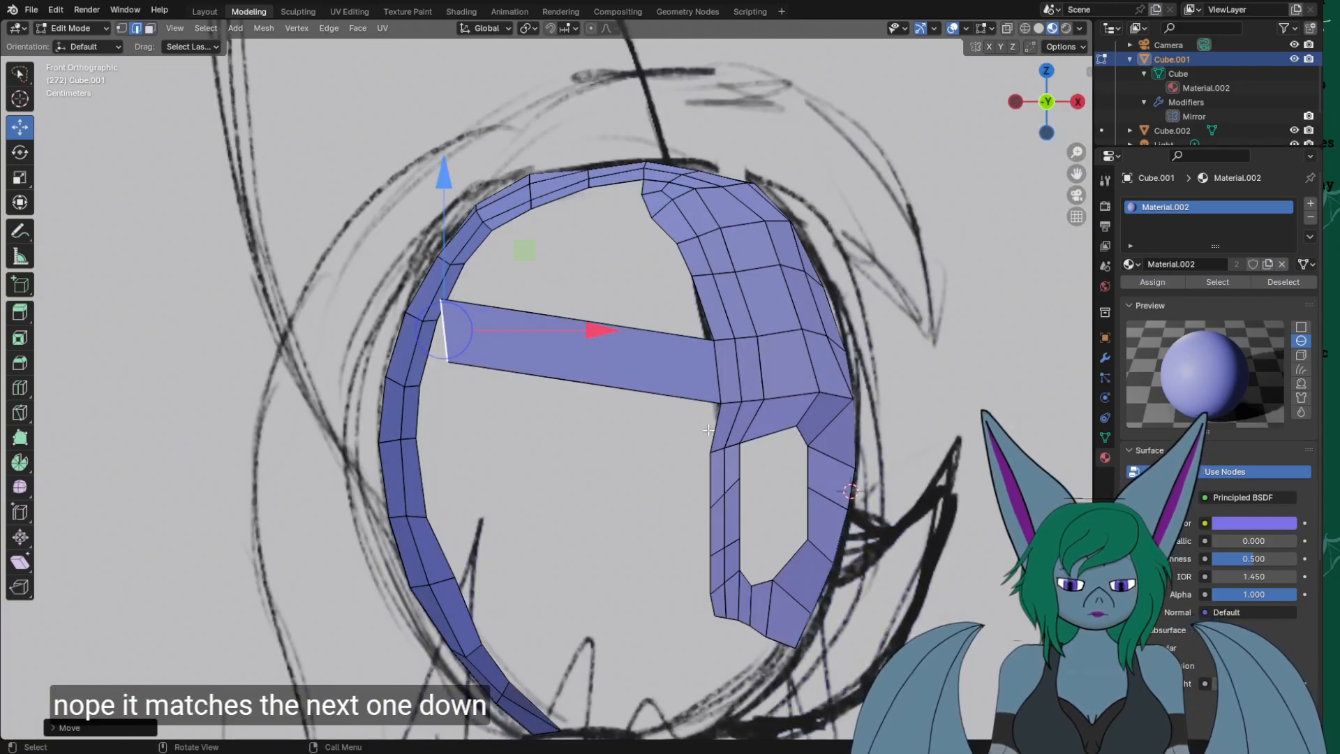
Line up the bridging strip's free end with the back-of-head border, and pull it back to leave a narrow gap.
drag(442, 264, 444, 287)
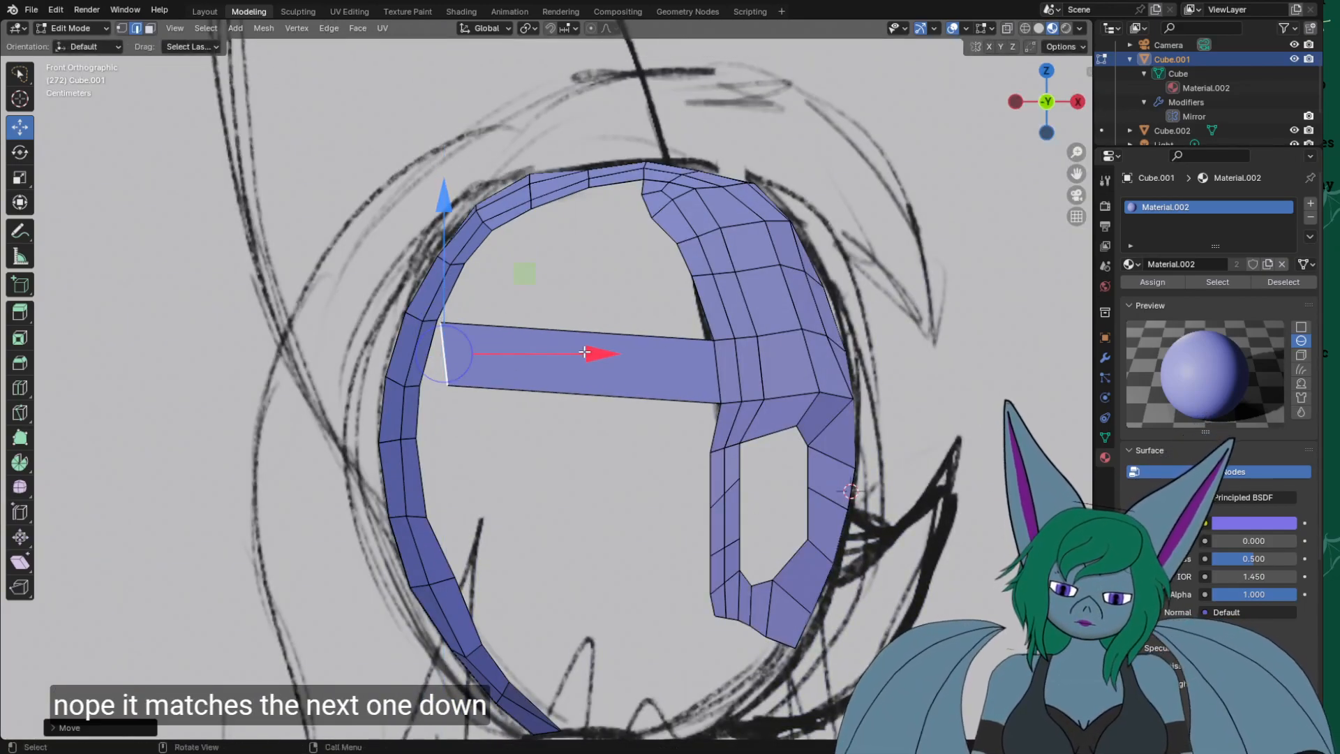
drag(588, 351, 583, 356)
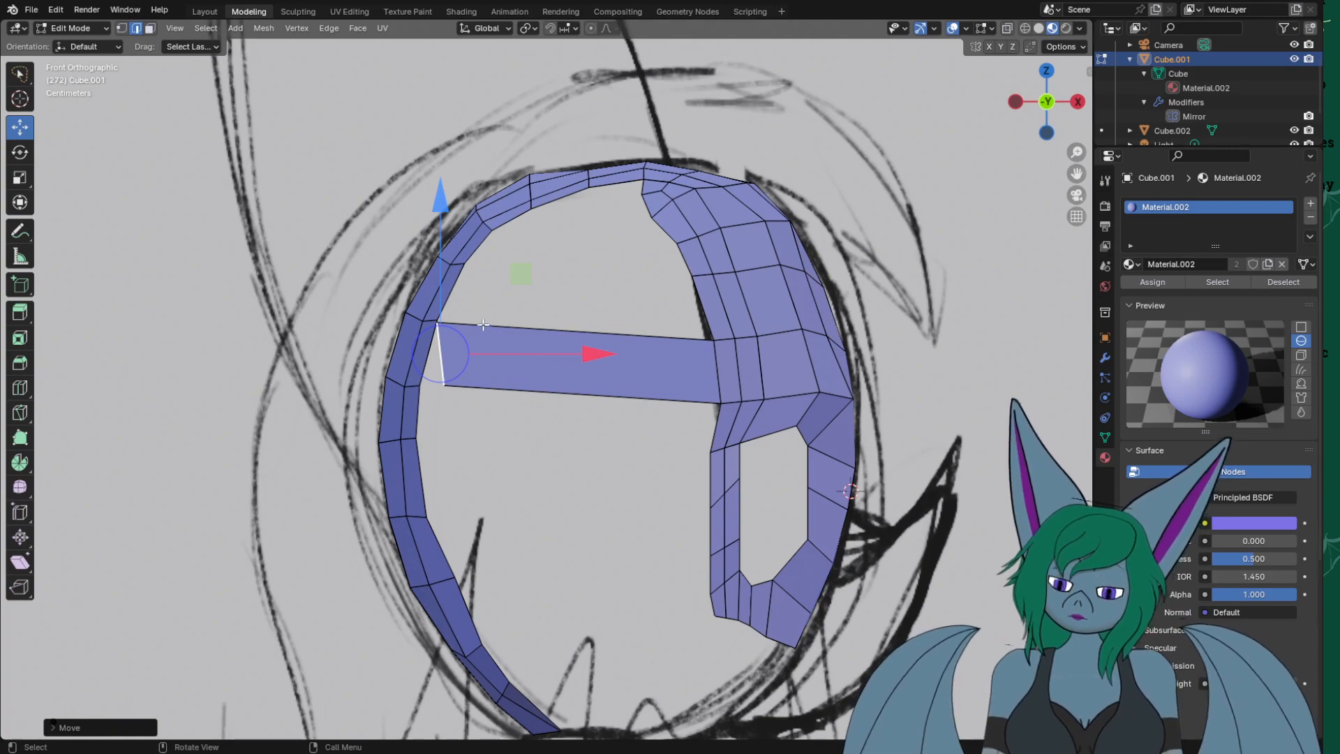
key(1)
click(445, 385)
drag(588, 387, 563, 389)
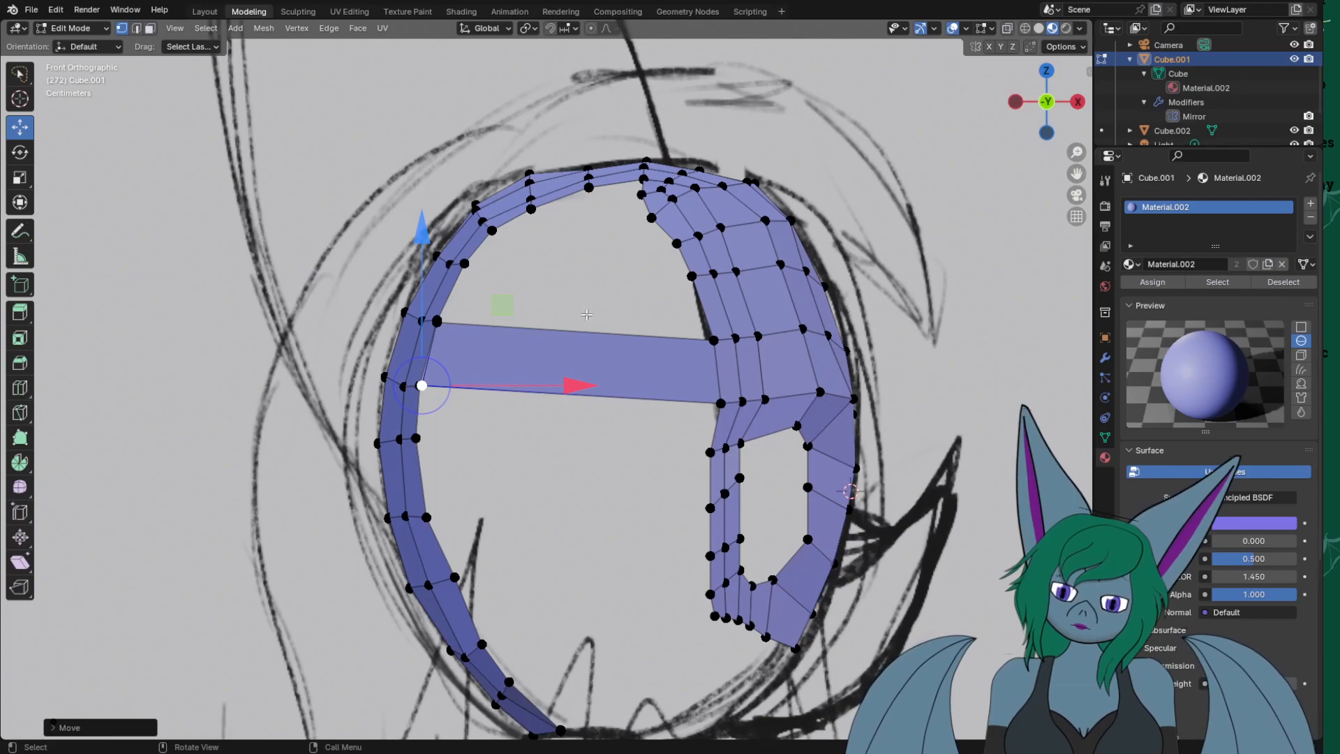
shift+click(439, 323)
drag(582, 355, 622, 355)
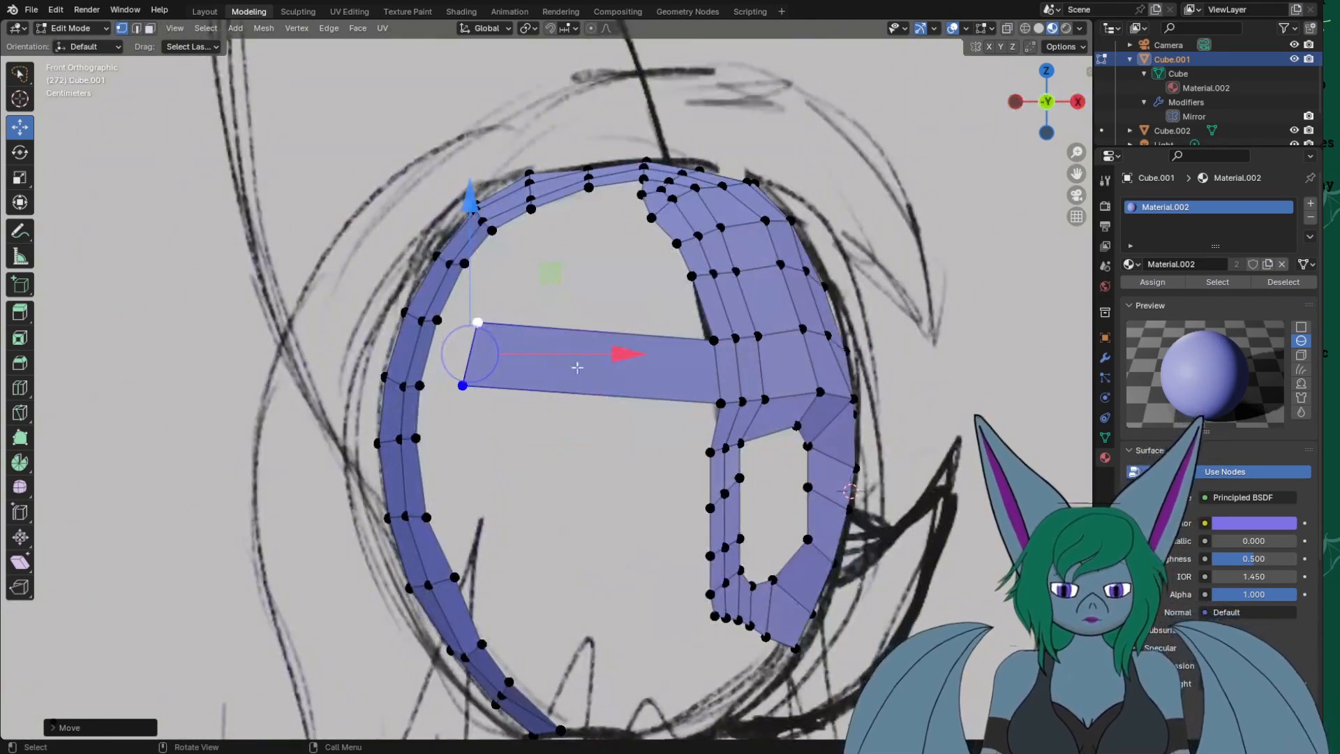
Fill the gap between the back-of-head border and the bridging strip's free end with a quad face.
click(438, 320)
shift+click(478, 322)
shift+click(462, 385)
shift+click(419, 386)
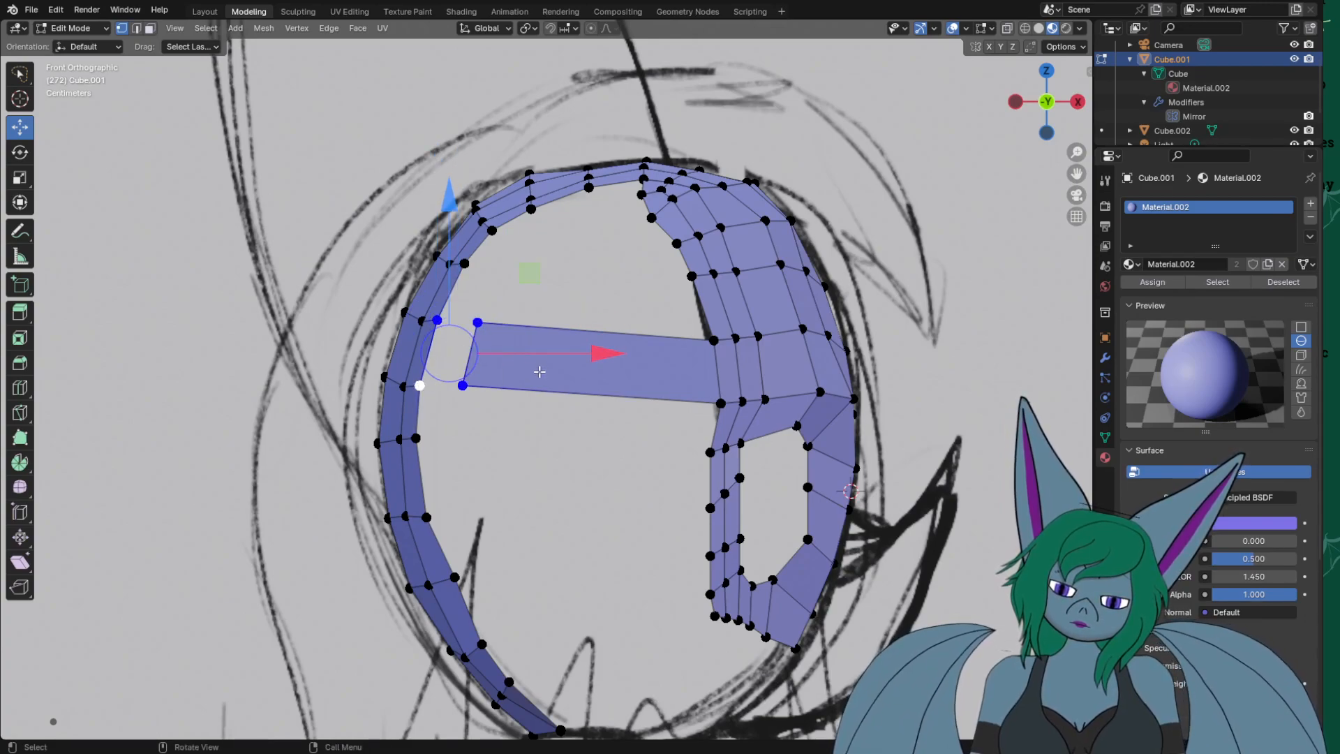
key(f)
key(alt+a)
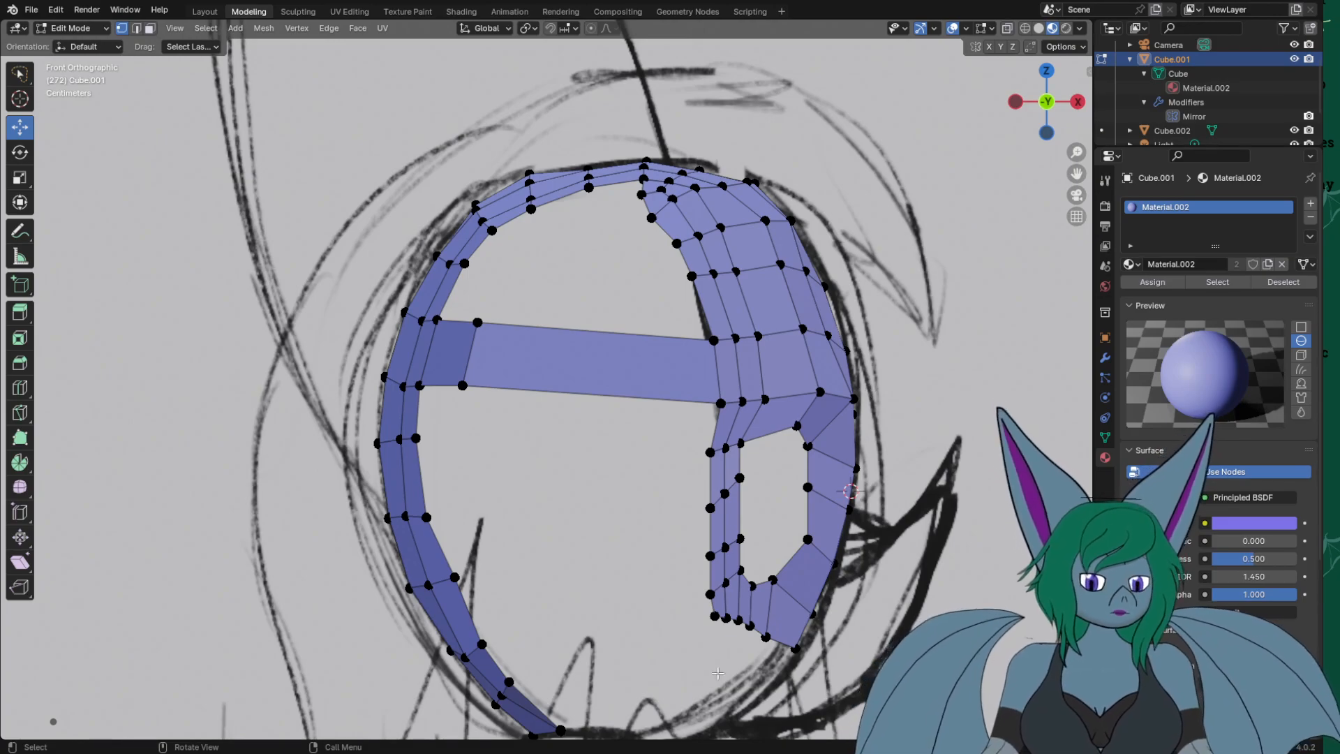
Move the two vertices joining the new quad and the bridging strip along Y to curve the band.
middle_drag(851, 513, 441, 551)
shift+click(564, 542)
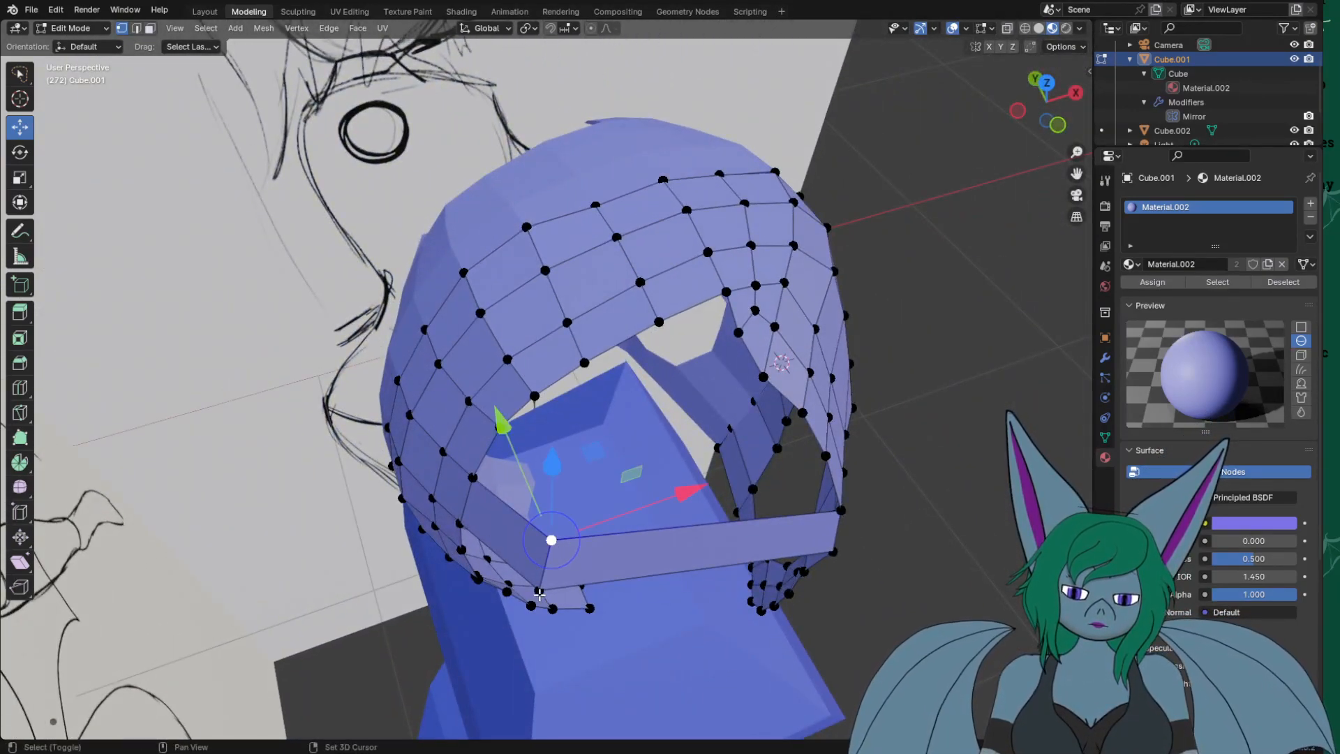
shift+click(540, 592)
drag(513, 482, 472, 391)
middle_drag(706, 638, 686, 590)
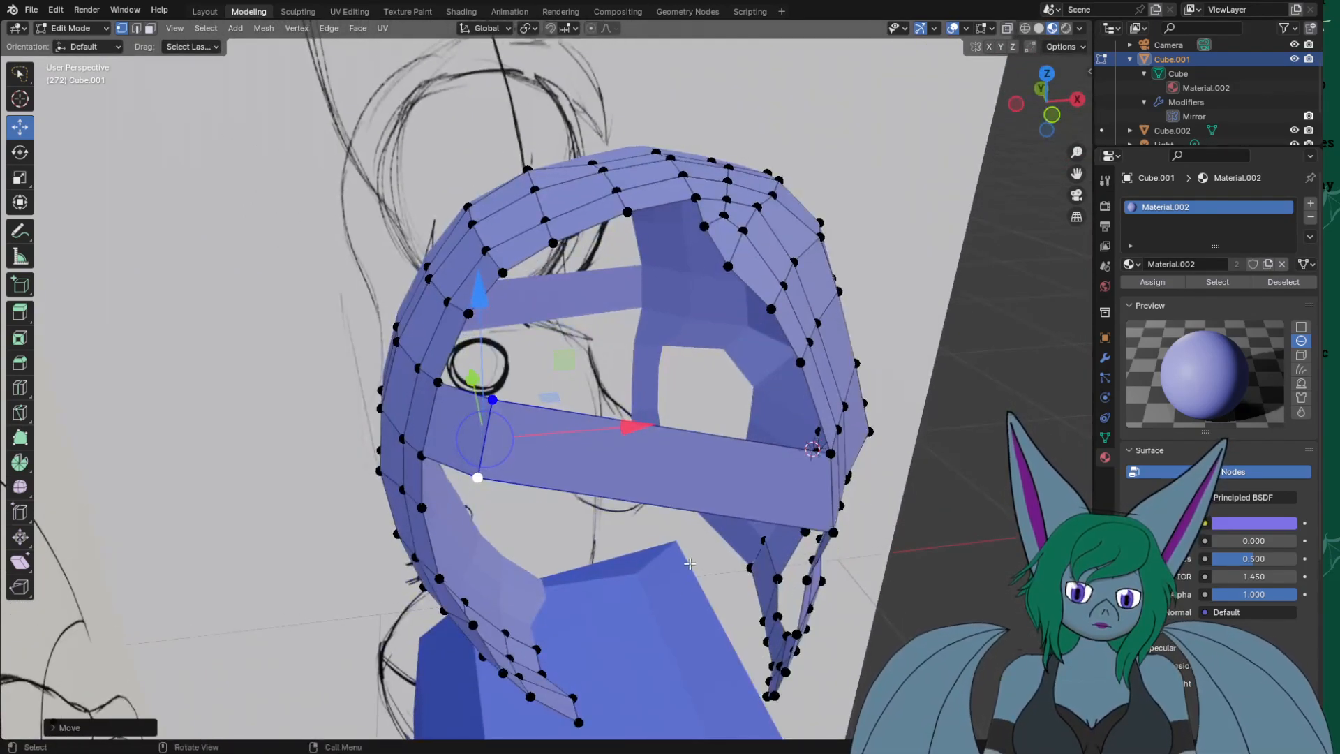
key(alt+a)
Add a loop cut across the long bridging face and slide it close to the quad at the back of the head.
key(2)
key(ctrl+e)
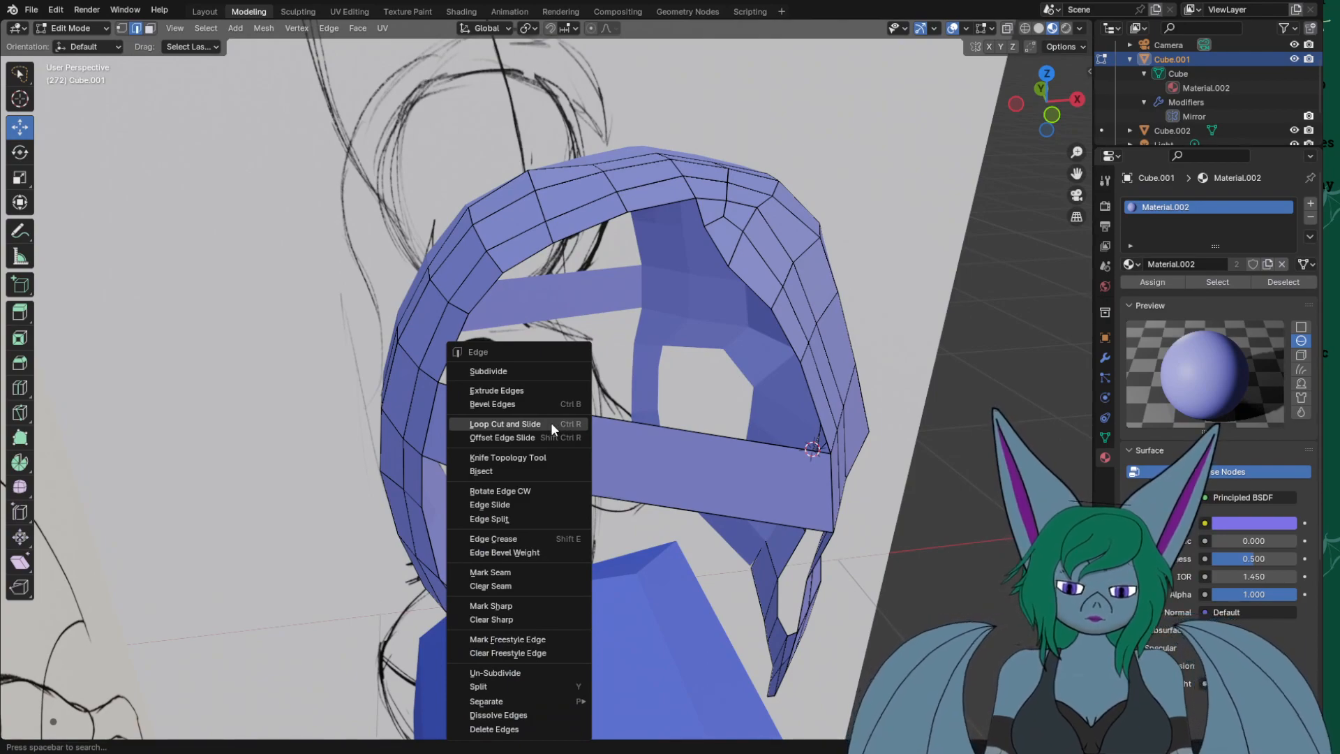
key(Escape)
key(ctrl+e)
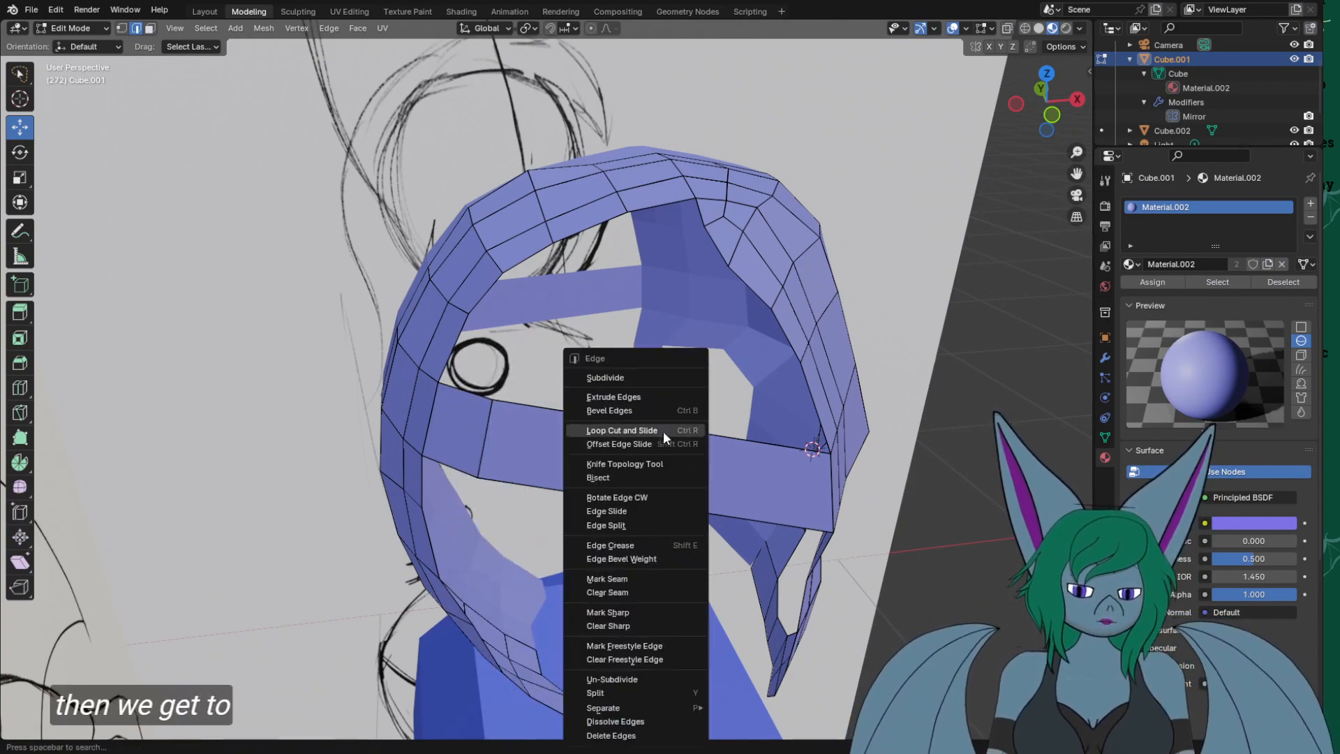
click(651, 430)
click(669, 450)
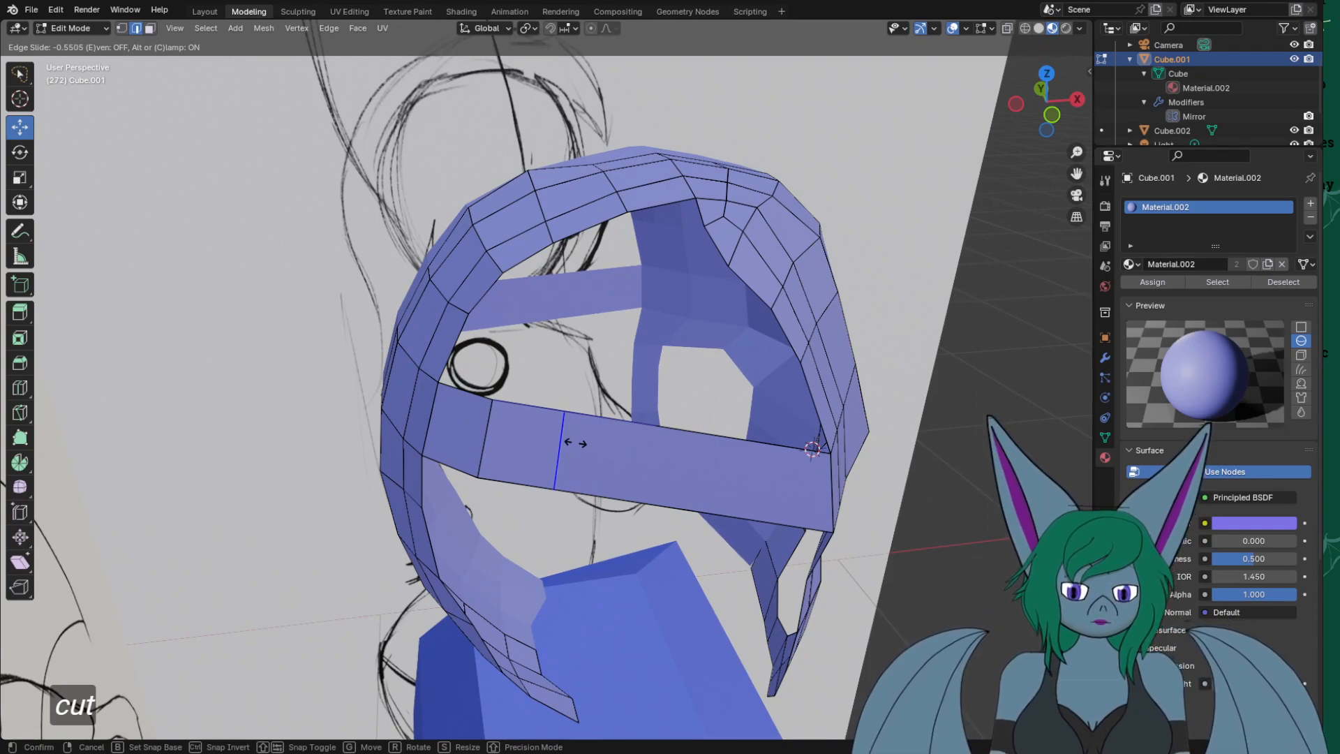
click(575, 443)
Try to add a second loop cut between the first cut and the face border.
key(ctrl+e)
click(611, 427)
click(655, 450)
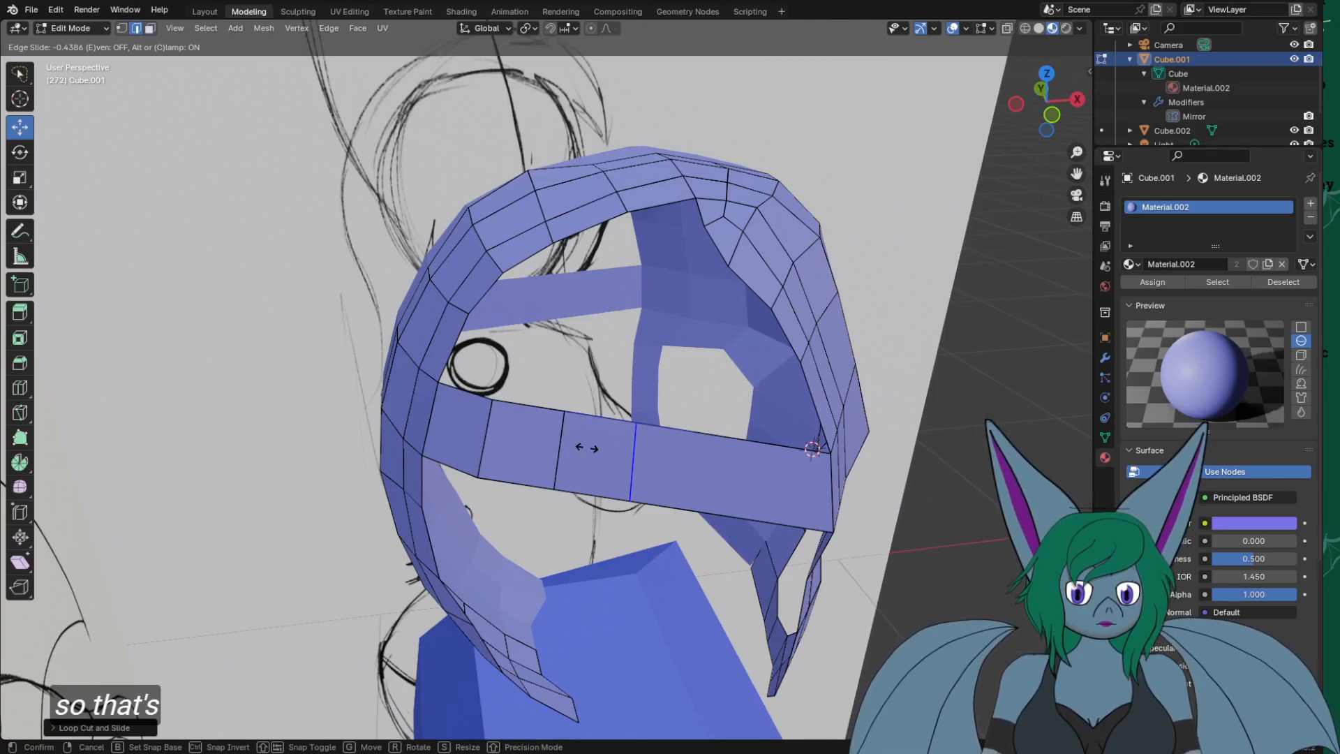
click(586, 447)
key(ctrl+e)
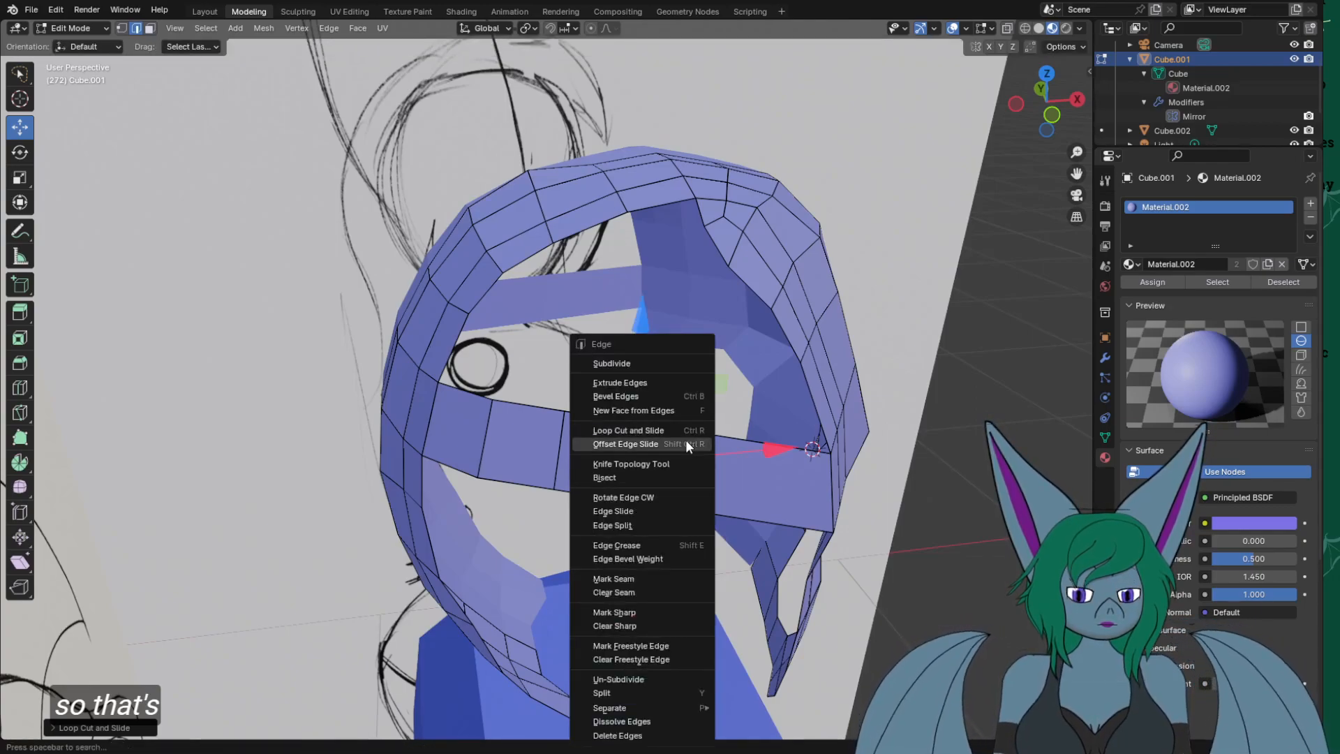
click(669, 429)
click(698, 471)
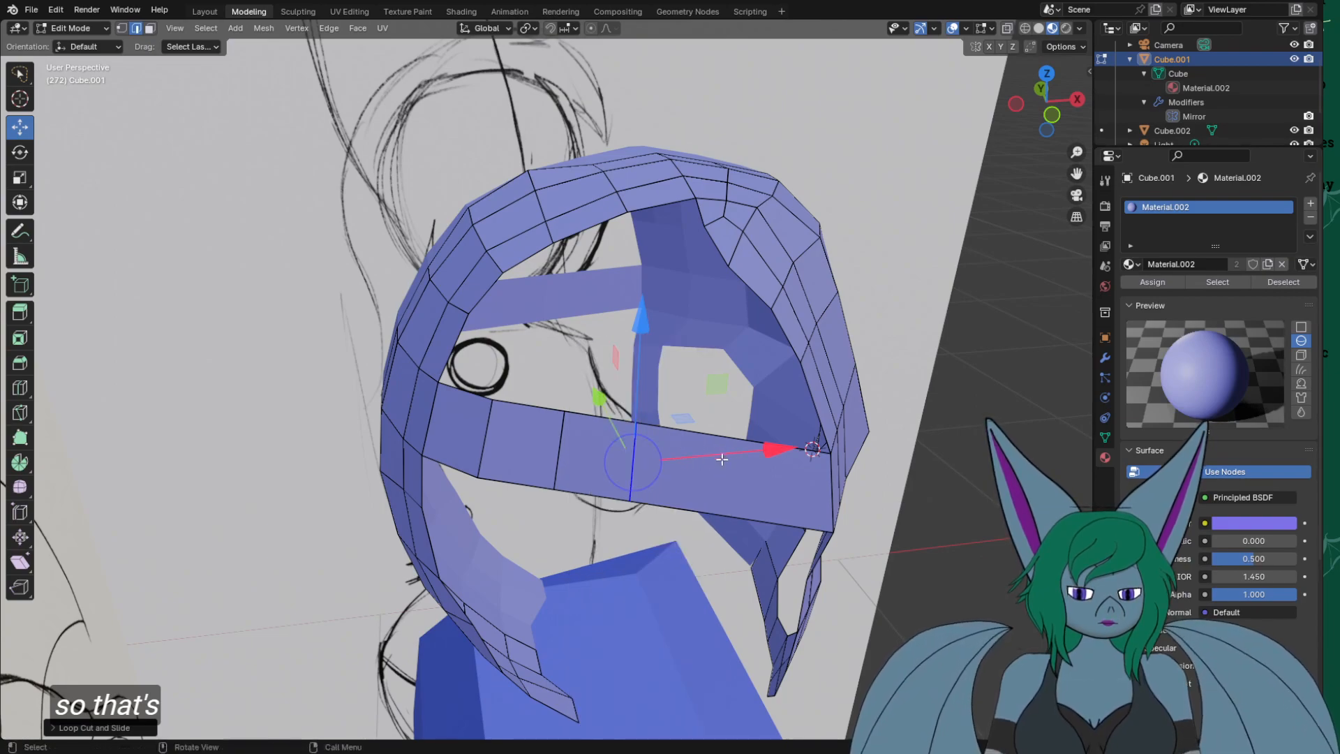
click(712, 510)
Add two more loop cuts across the remaining long bridging face, each spaced toward the face border.
key(ctrl+e)
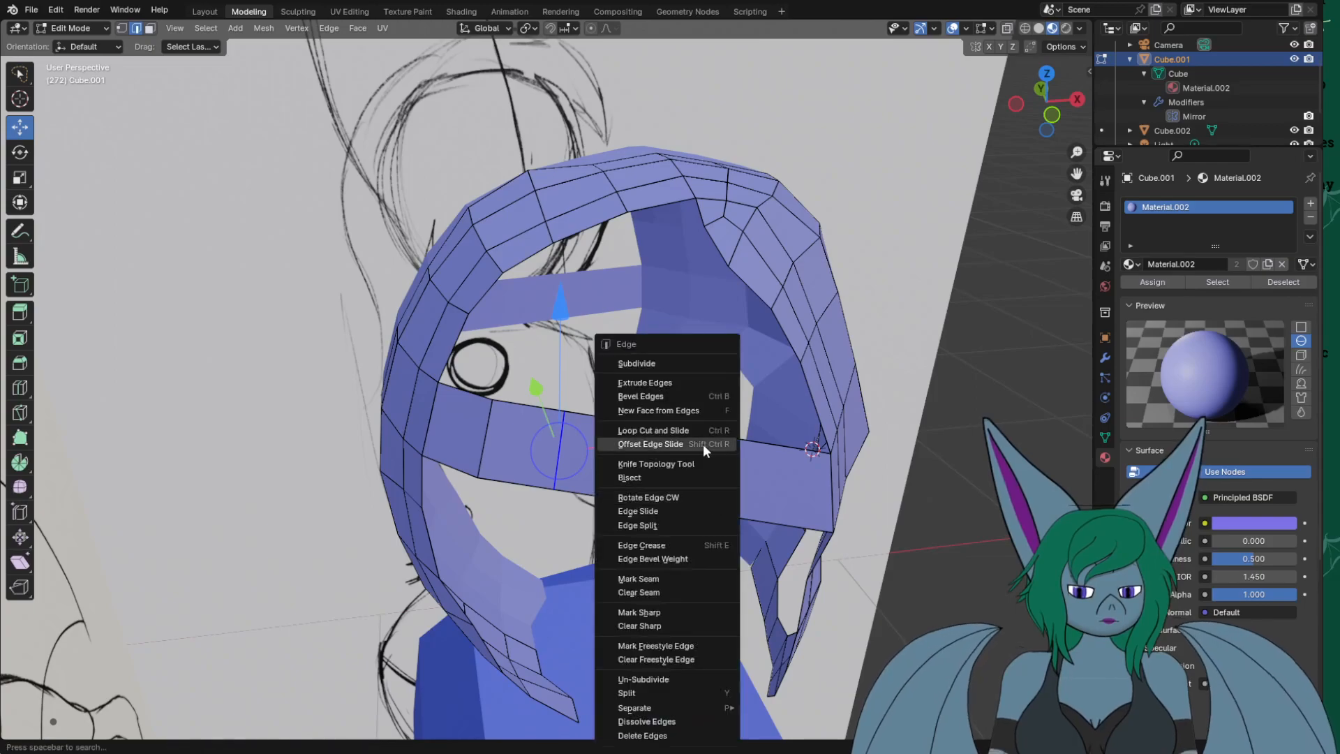
click(695, 426)
click(713, 465)
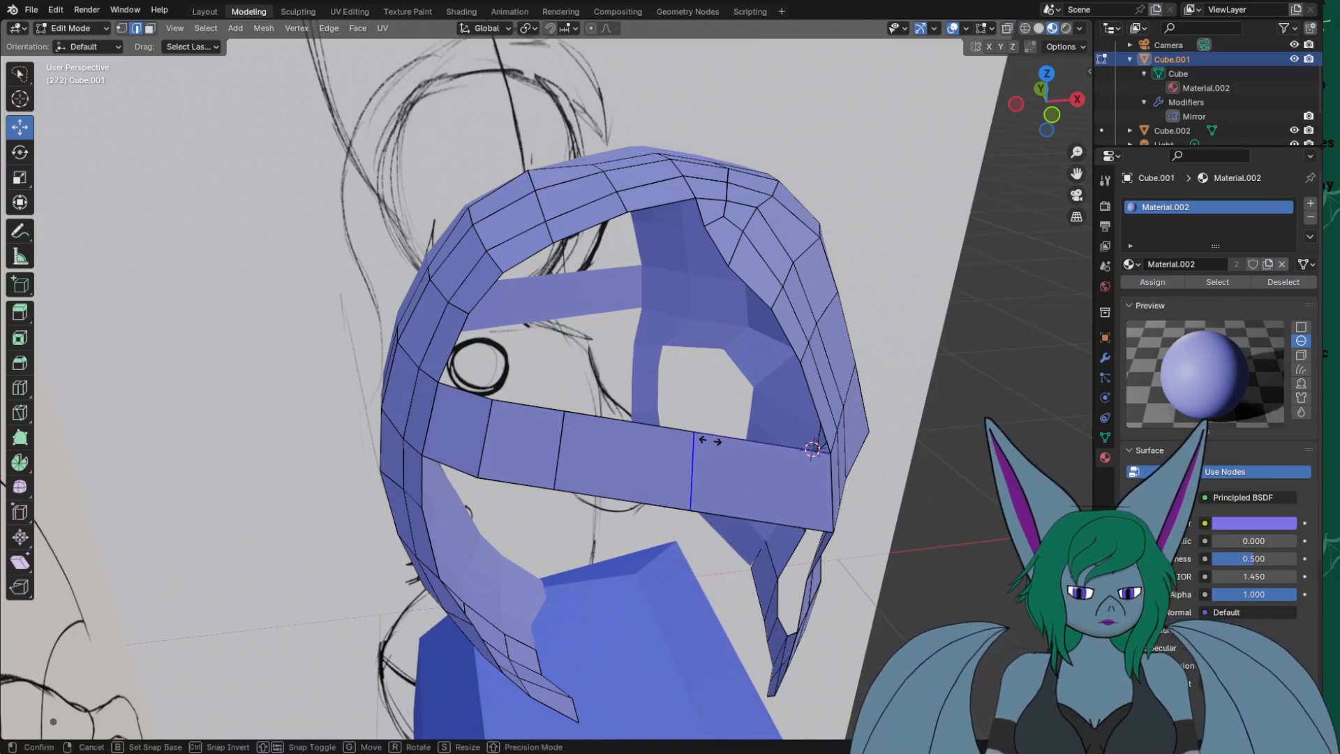
click(648, 449)
right_click(673, 462)
click(674, 434)
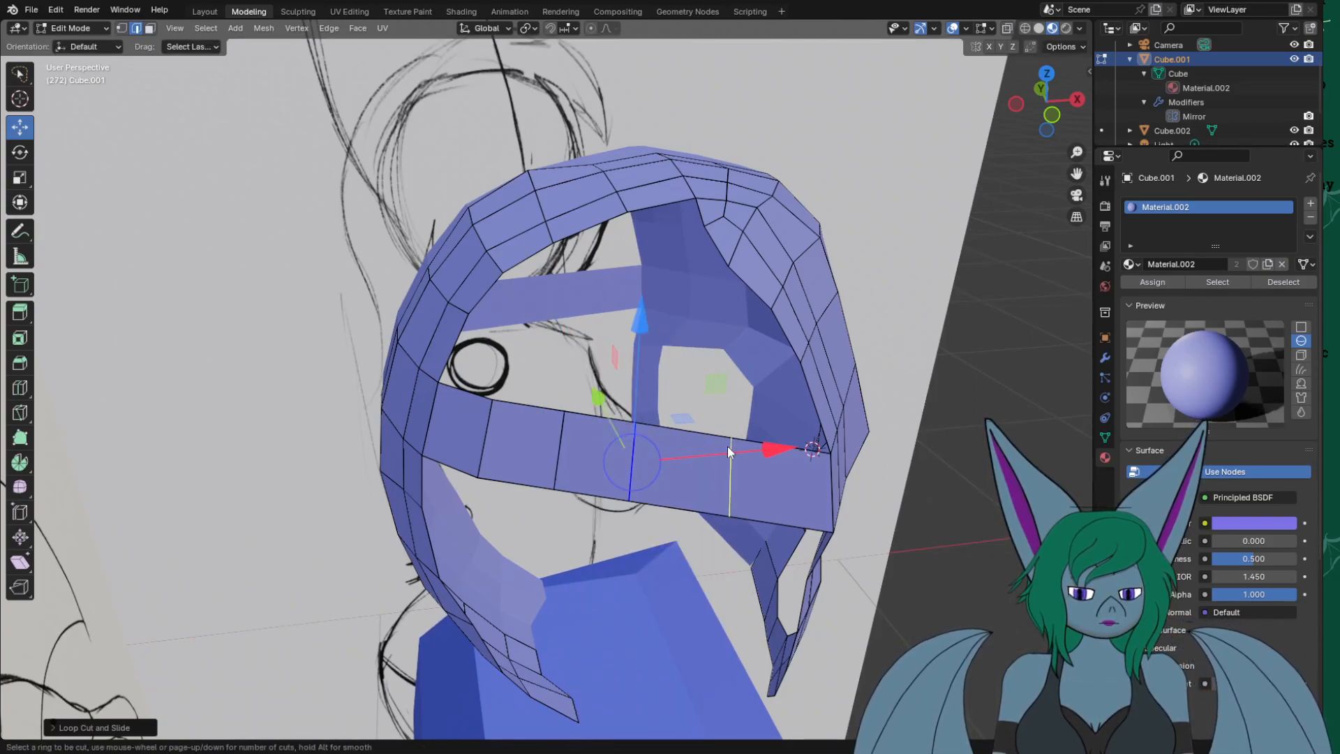
click(729, 448)
click(688, 448)
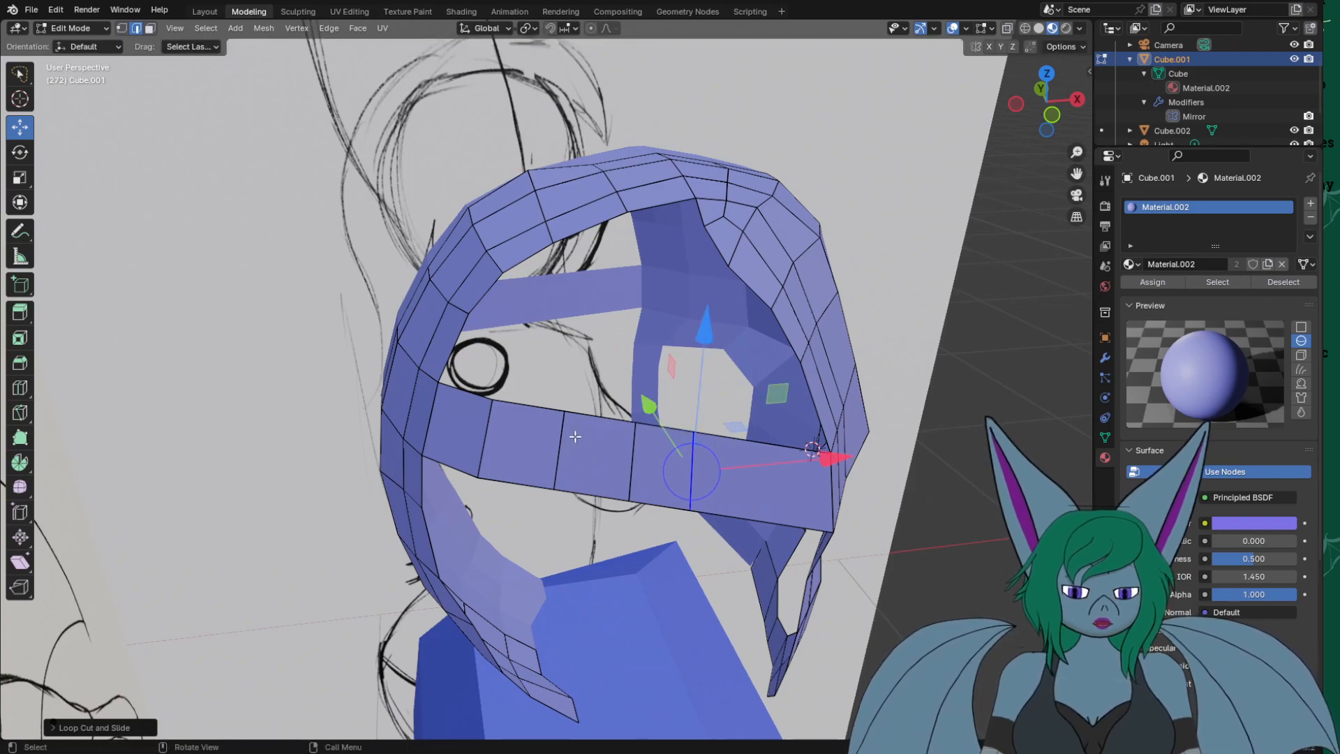
Reposition the cut edges of the bridging band so it bows outward around the side of the head.
click(560, 445)
drag(683, 440, 709, 470)
click(633, 462)
click(692, 475)
middle_drag(650, 417, 660, 382)
shift+click(489, 498)
shift+click(528, 499)
drag(532, 440, 549, 474)
Raise the band's edge nearest the back of the head slightly and shift it along X toward the back border.
click(483, 519)
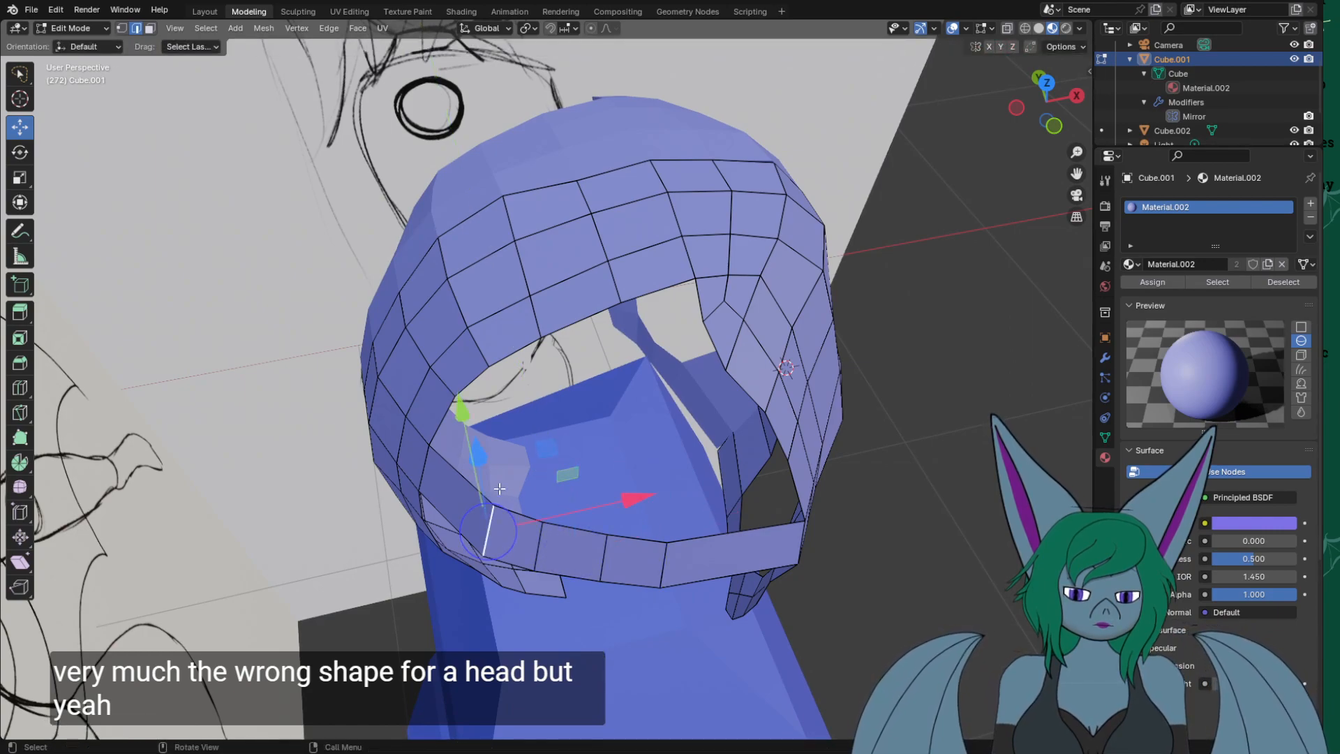
drag(475, 443, 472, 419)
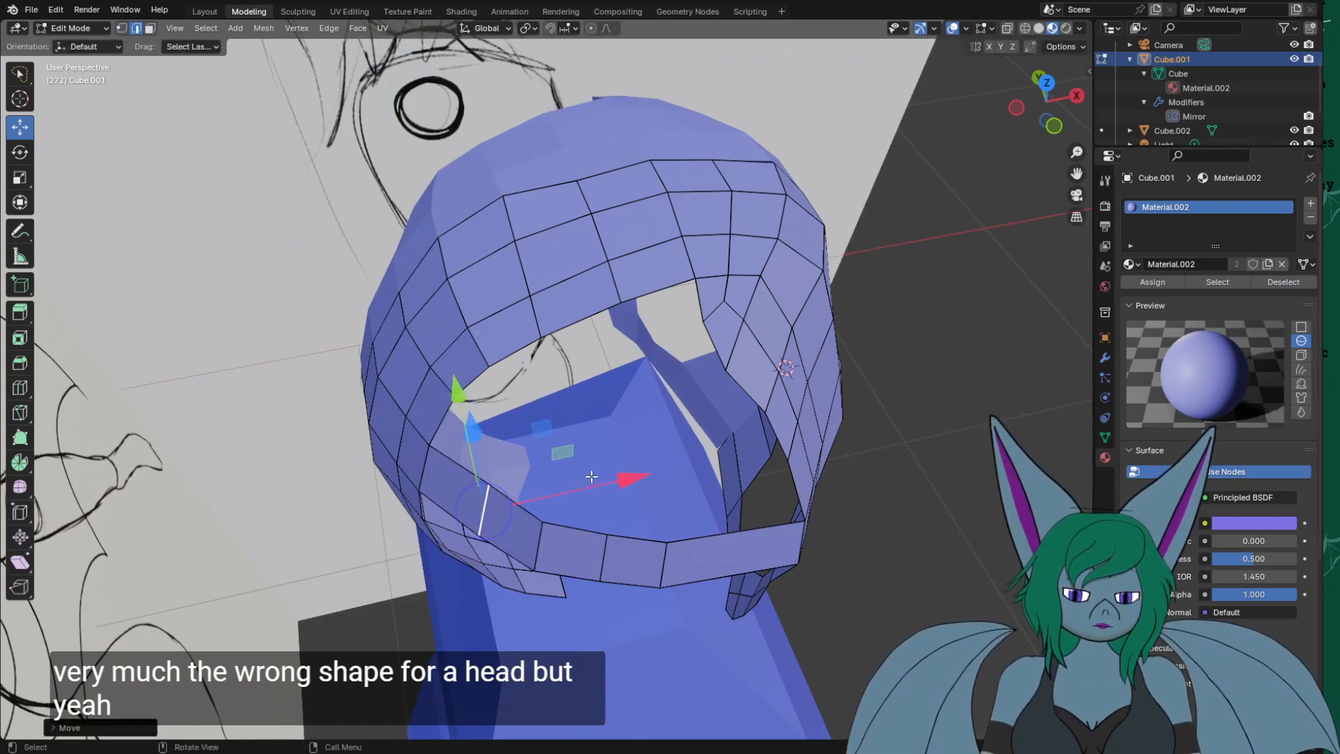
drag(599, 490, 583, 505)
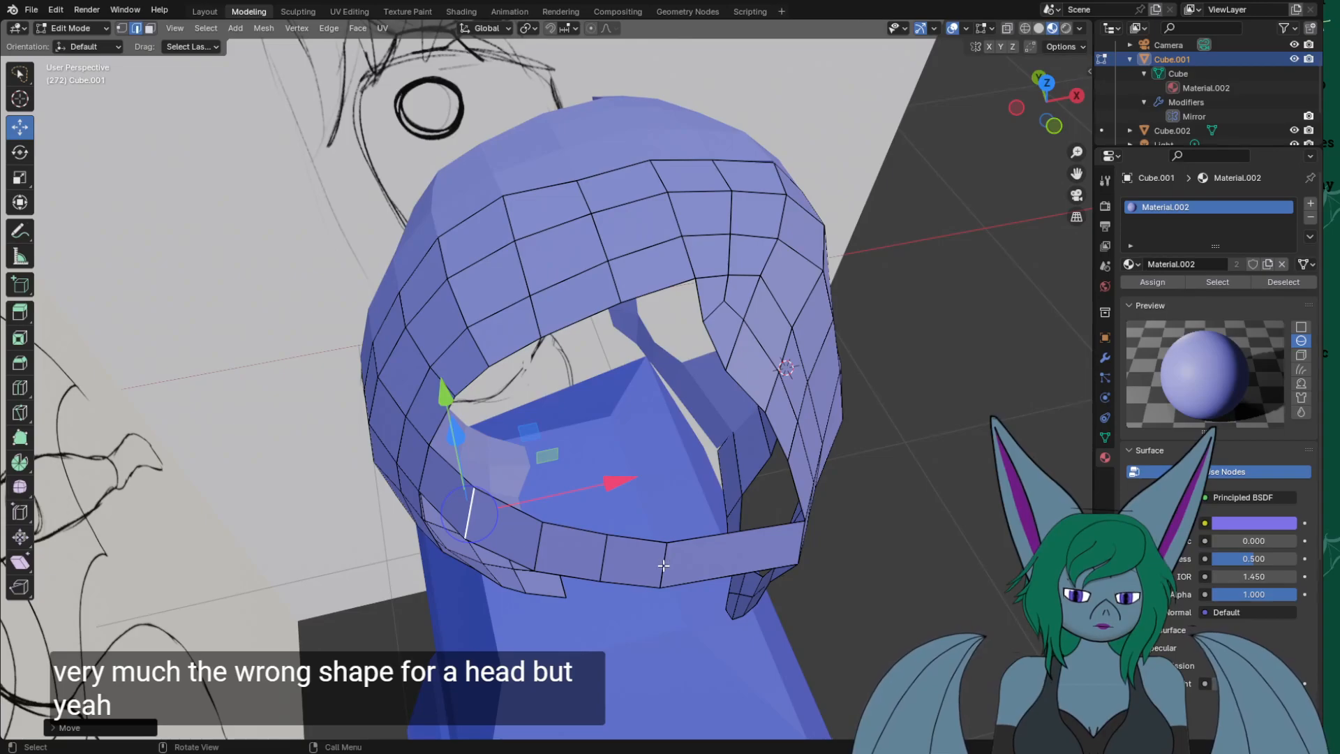
middle_drag(730, 672, 709, 605)
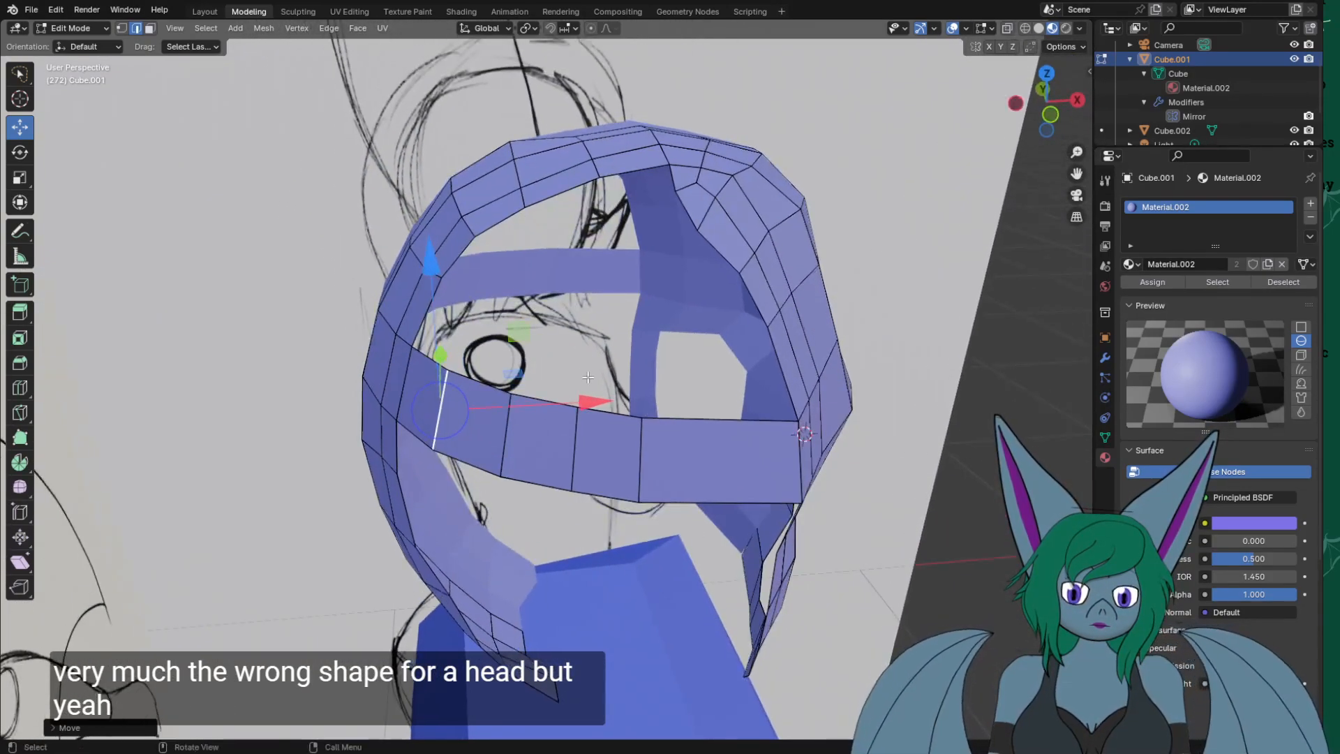
Extrude a back-of-head border edge above the first band across the opening, and scale its free end to 0 along Y.
click(467, 254)
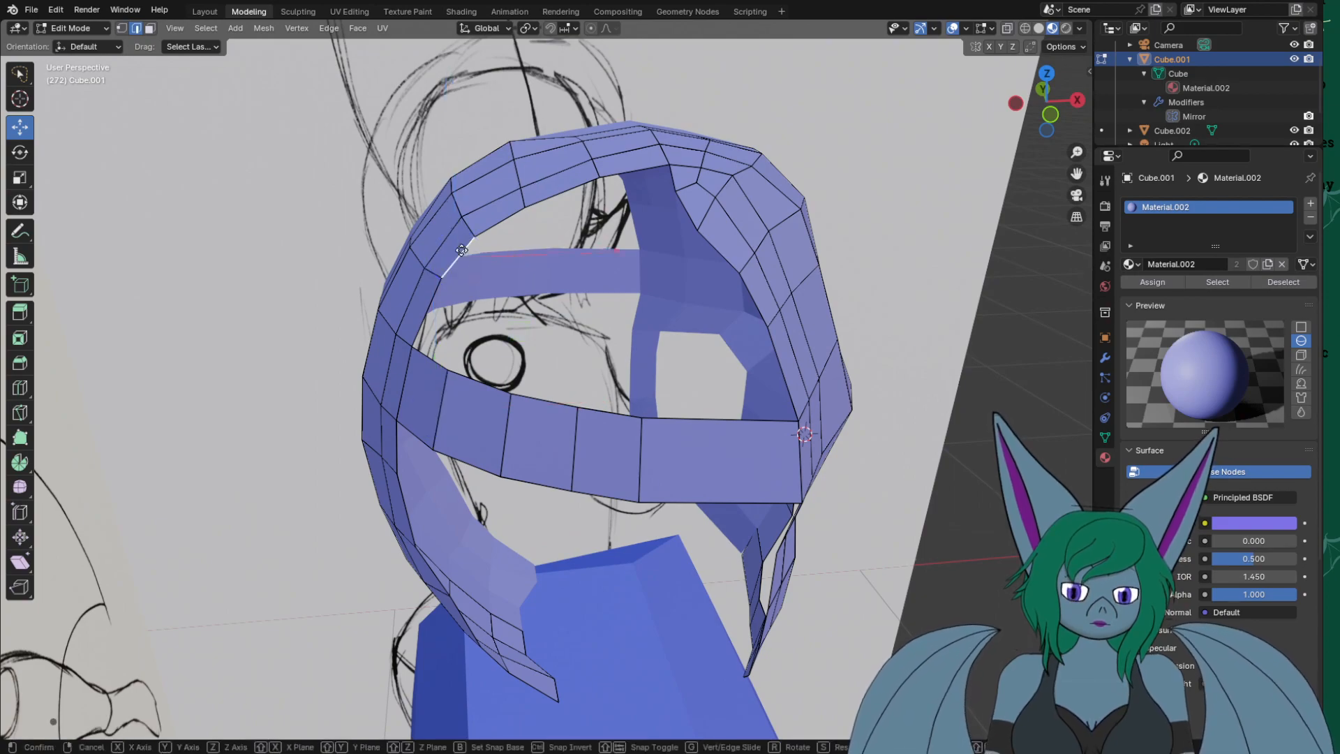
key(g)
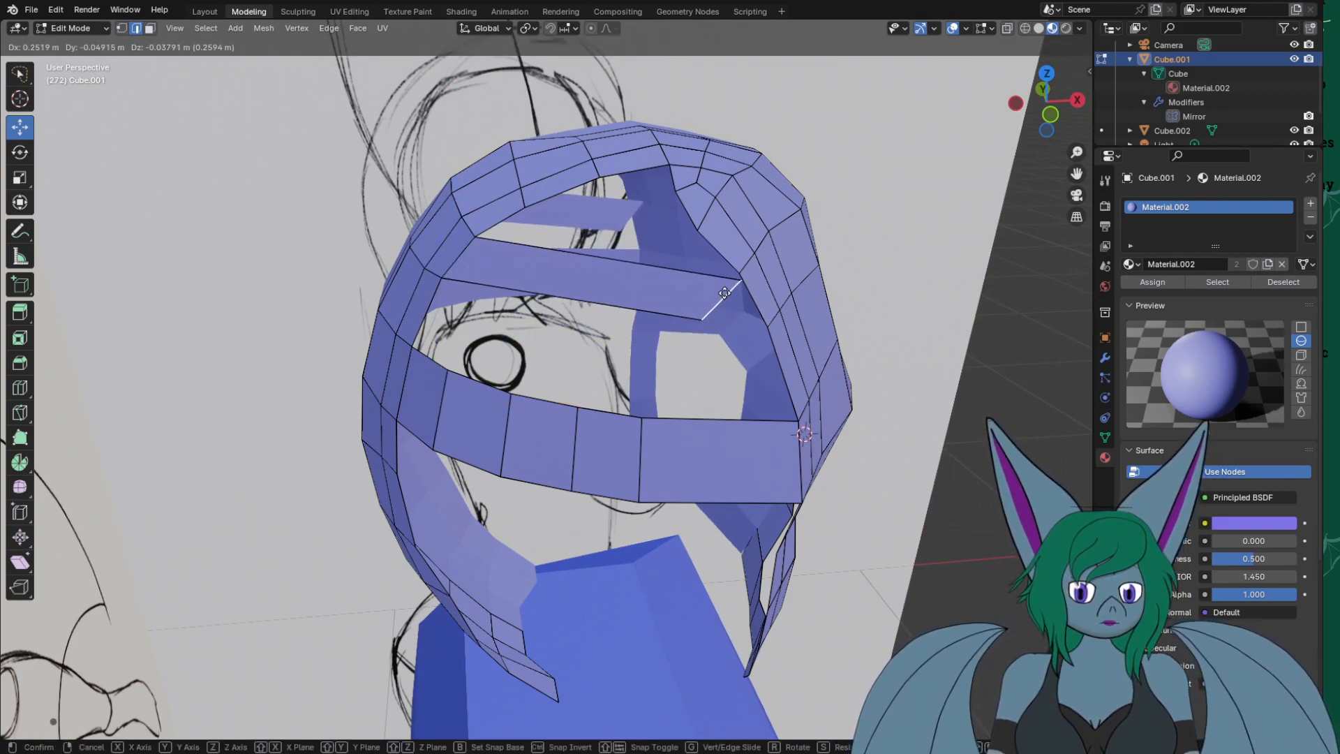
click(724, 288)
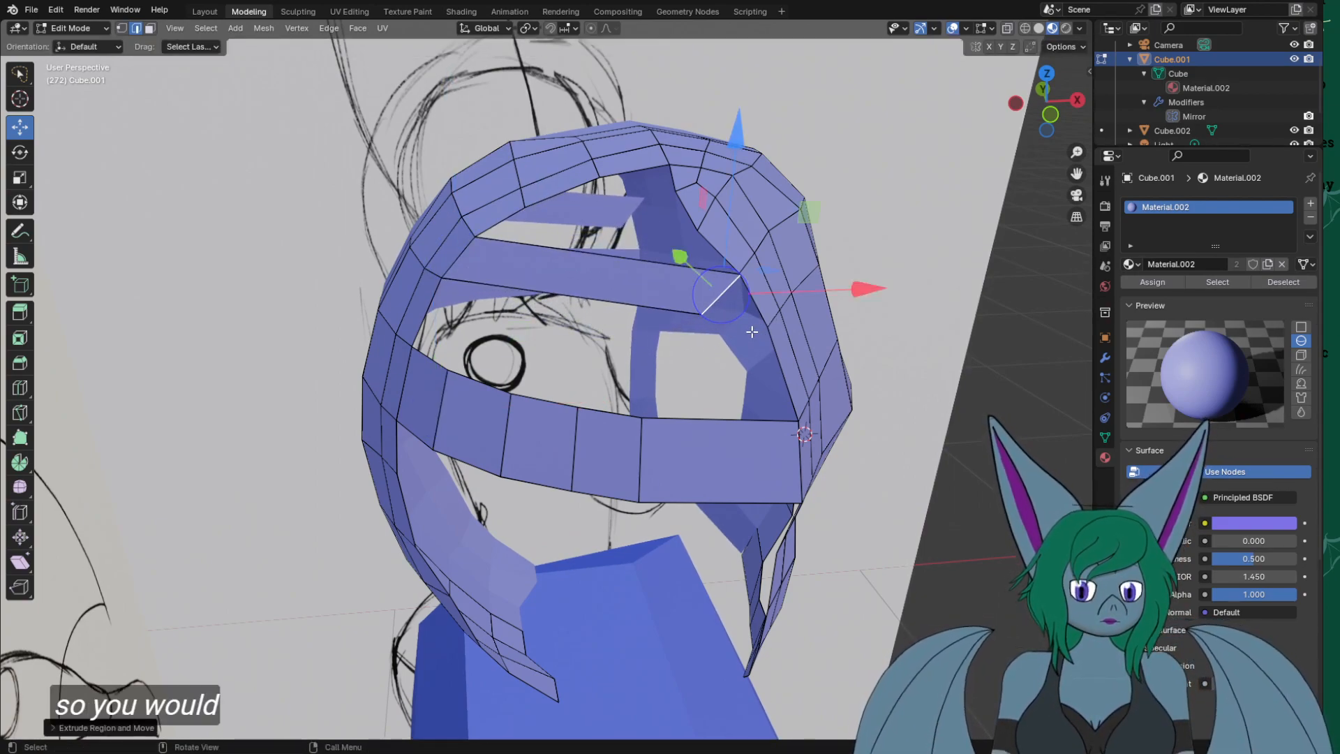
key(s)
key(x)
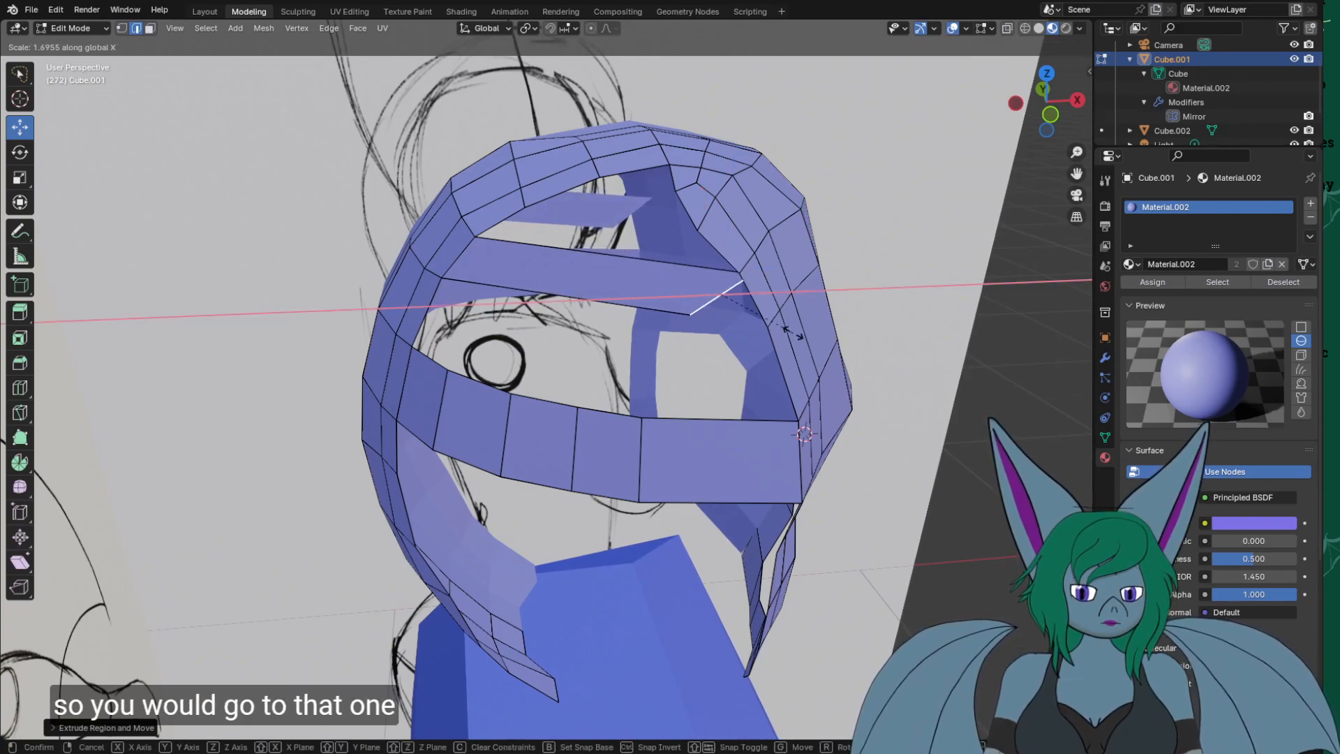
key(z)
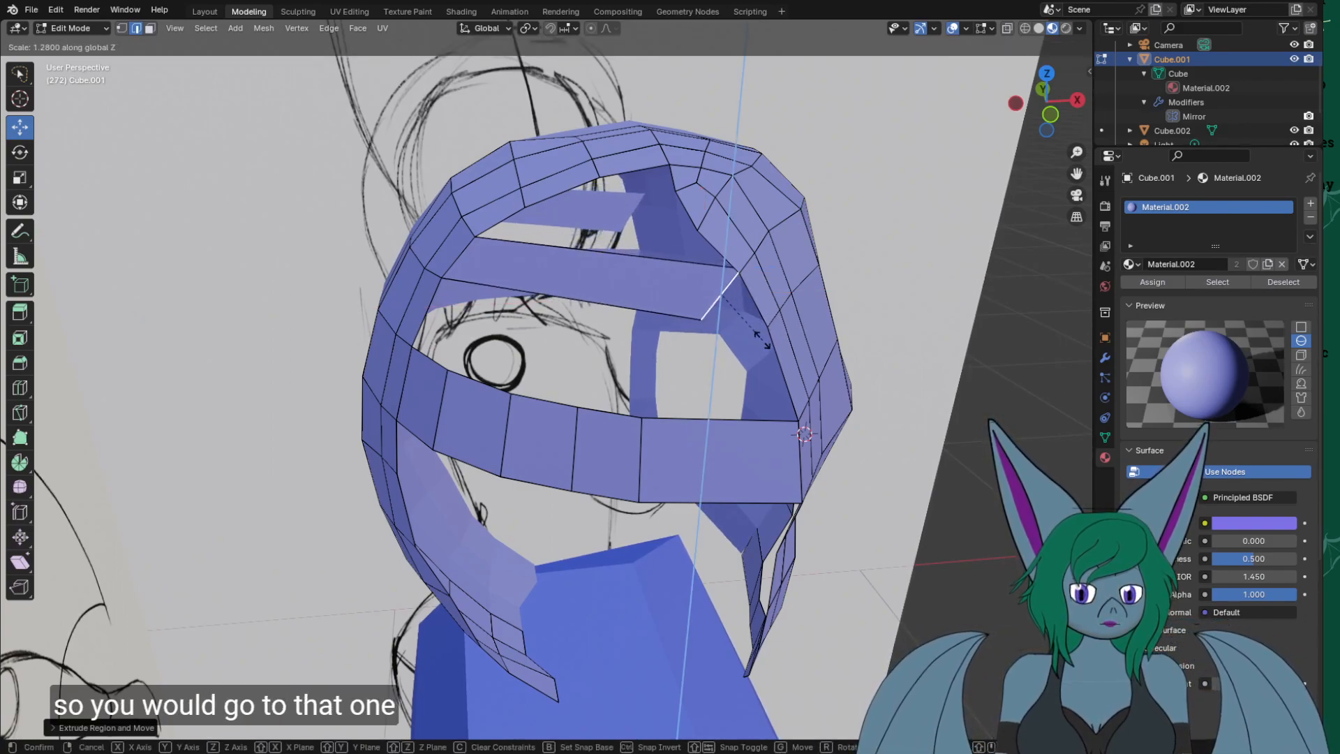
text(y)
text(0)
key(Return)
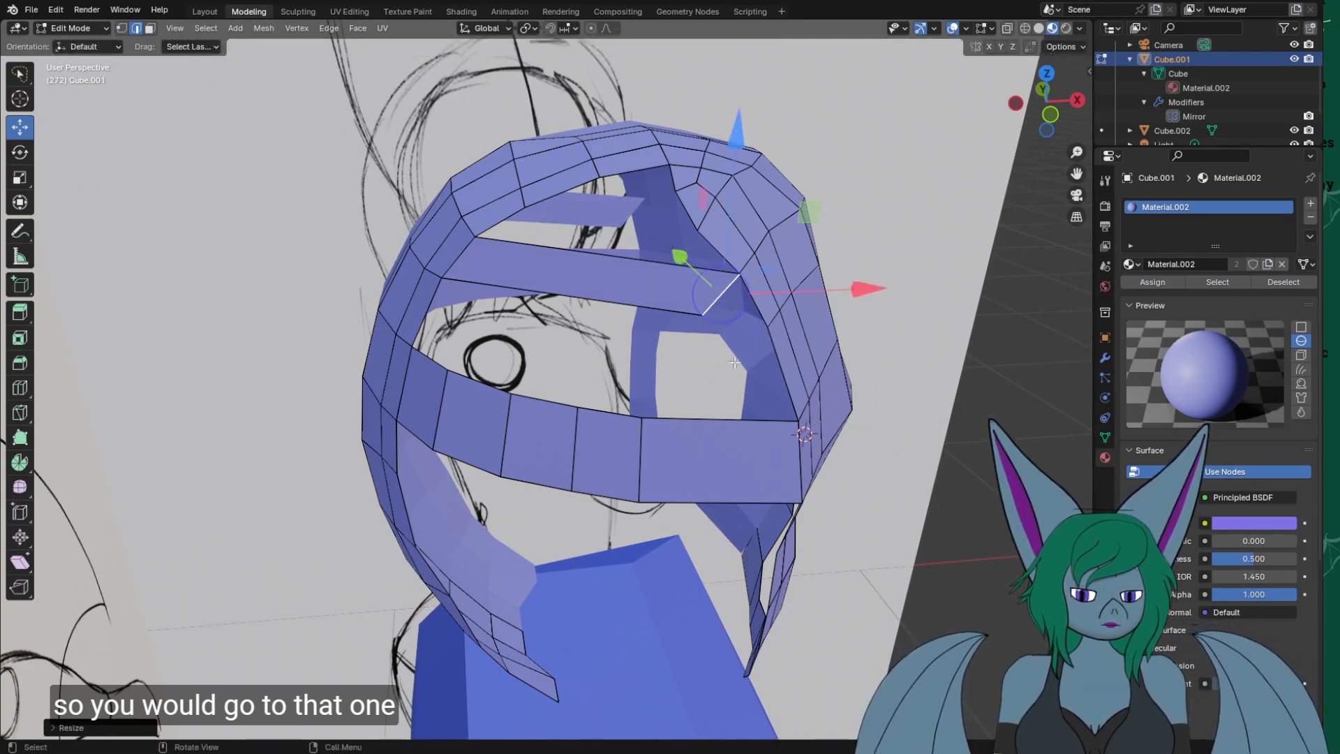
Scale the free end of the upper extruded strip to 0 along X.
key(s)
key(x)
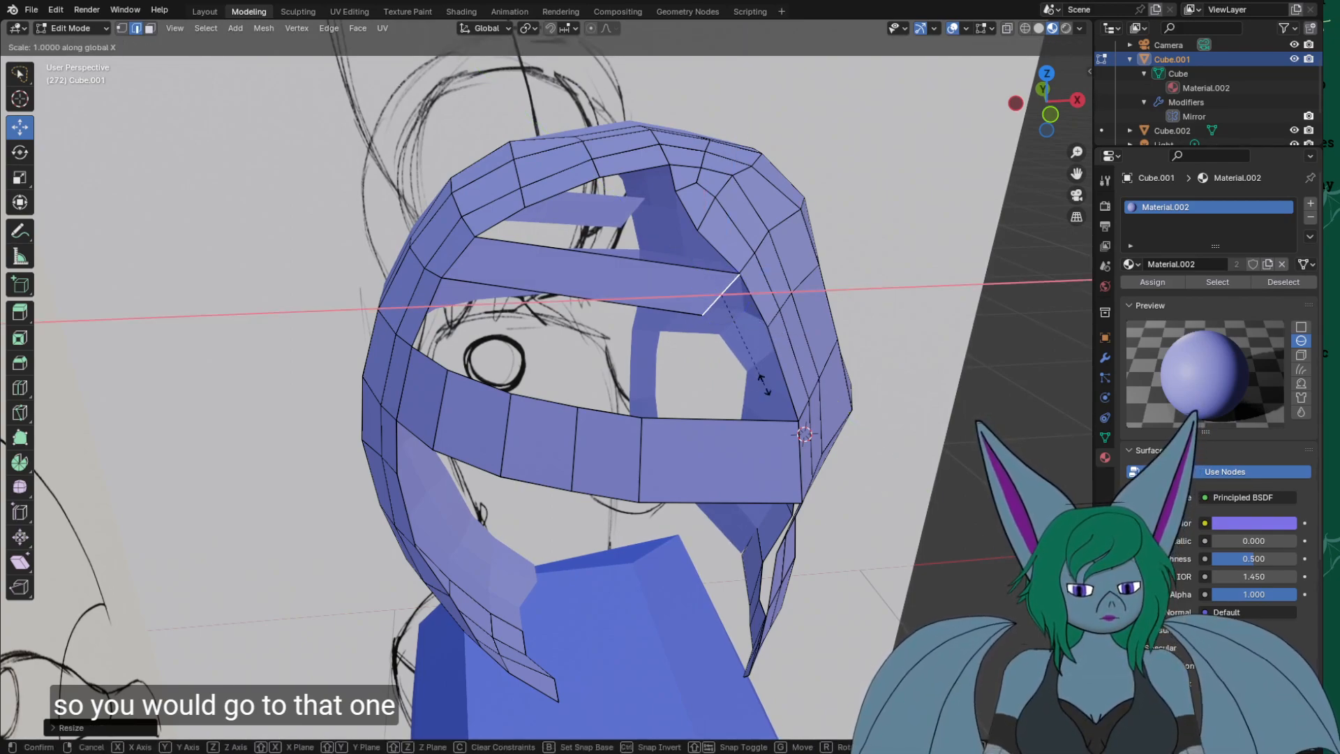
right_click(752, 324)
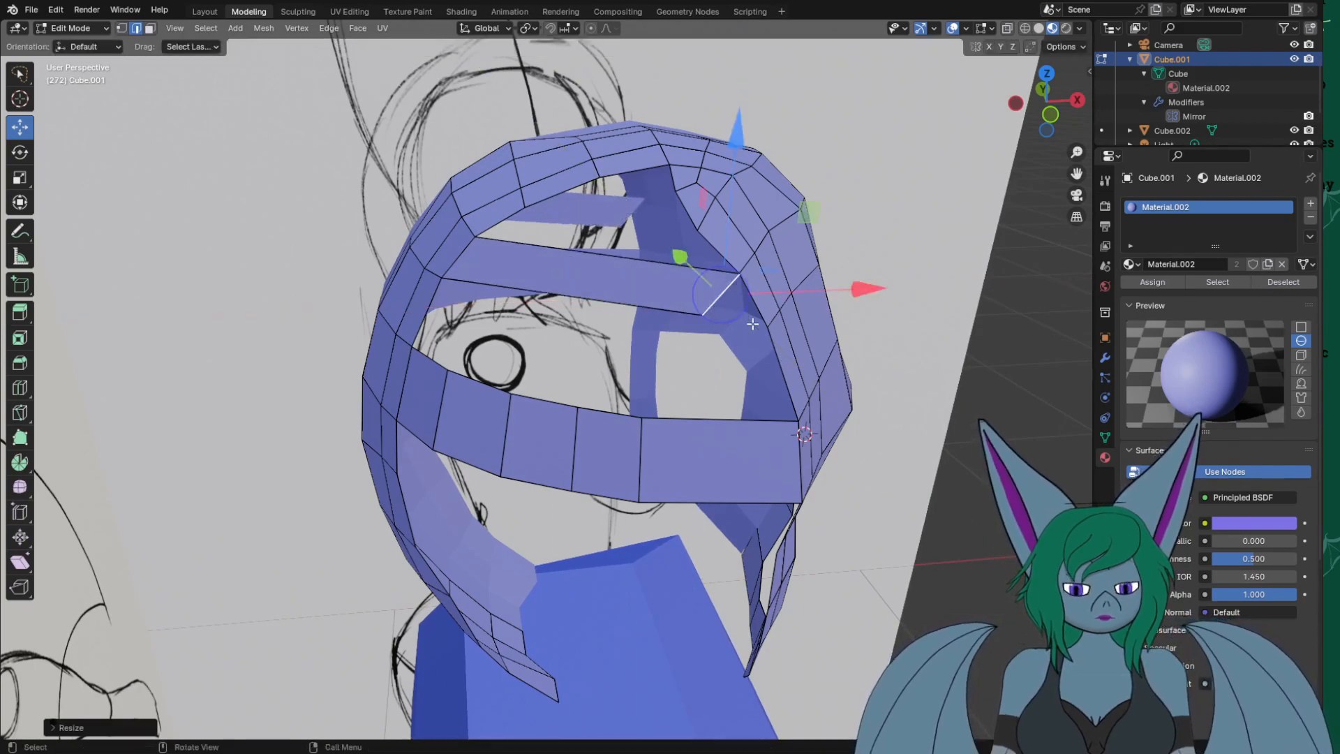
middle_drag(759, 333, 695, 427)
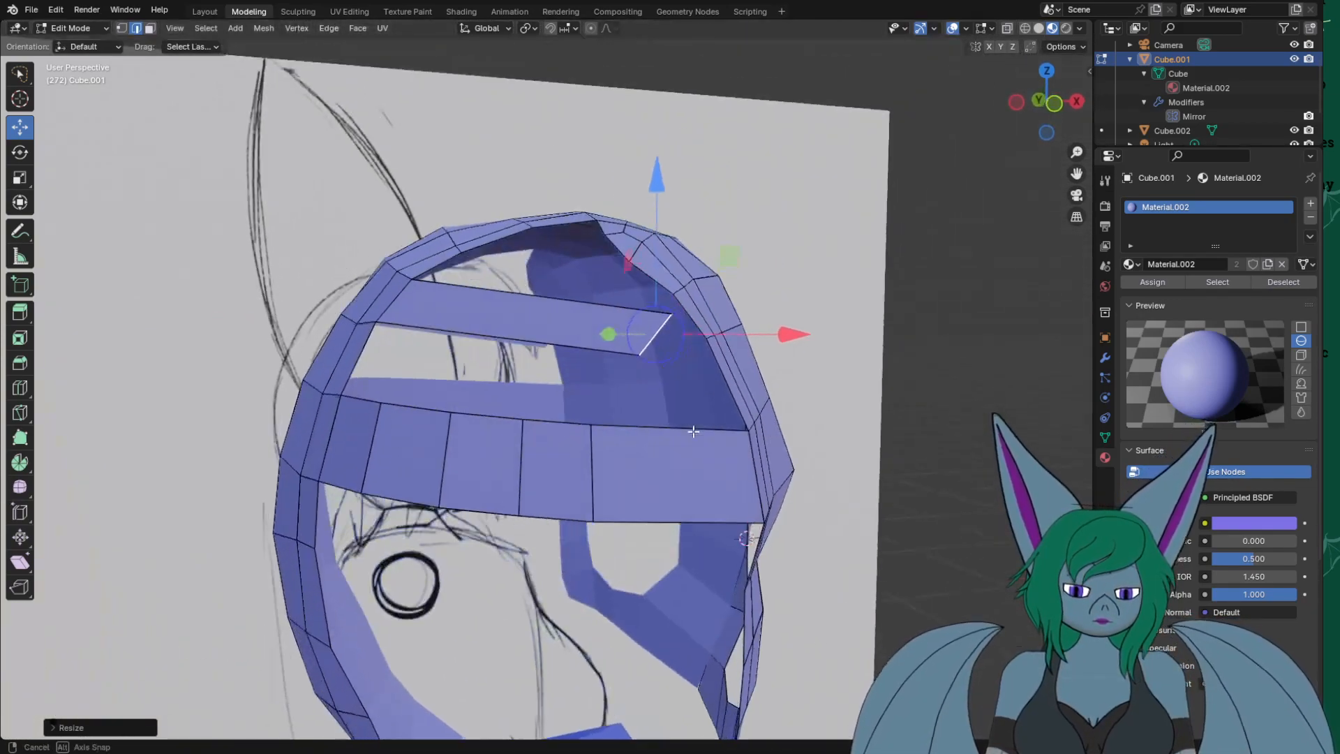
key(s)
key(x)
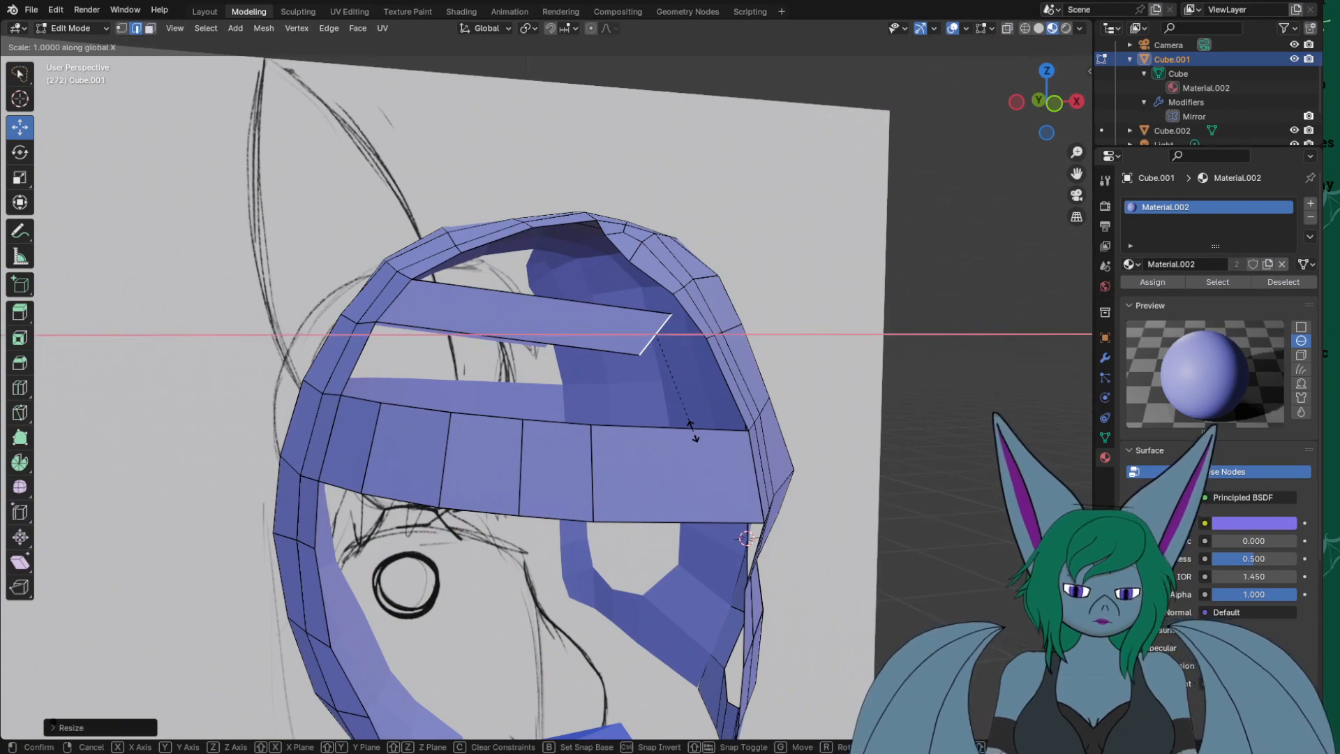
key(0)
key(Return)
Move the upper strip's free end outward until it meets the rear border of the face.
middle_drag(693, 426, 642, 357)
drag(642, 357, 674, 407)
middle_drag(675, 407, 670, 173)
drag(657, 184, 656, 174)
mouse_move(617, 274)
middle_down()
mouse_move(595, 360)
mouse_move(586, 525)
mouse_move(611, 548)
middle_up()
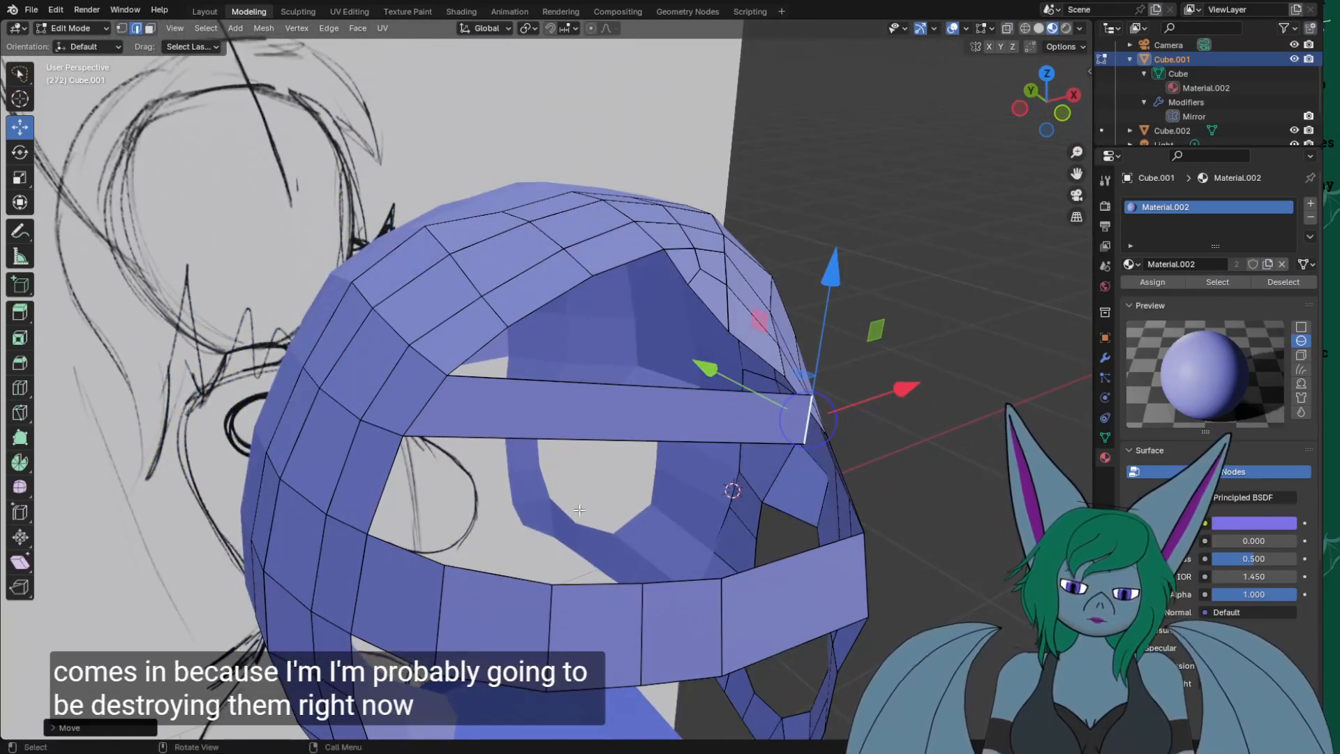
Add a loop cut across the upper strip close to its back-of-head end.
right_click(621, 414)
click(631, 414)
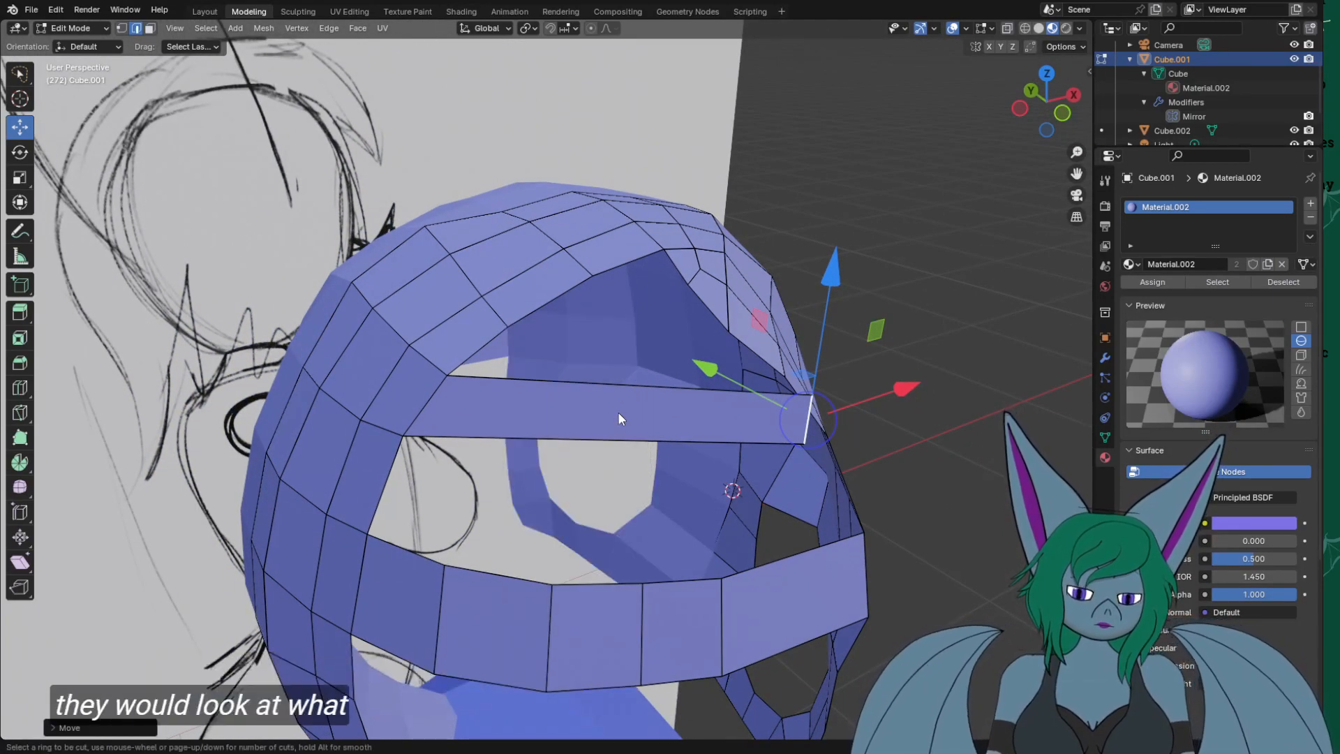
click(631, 409)
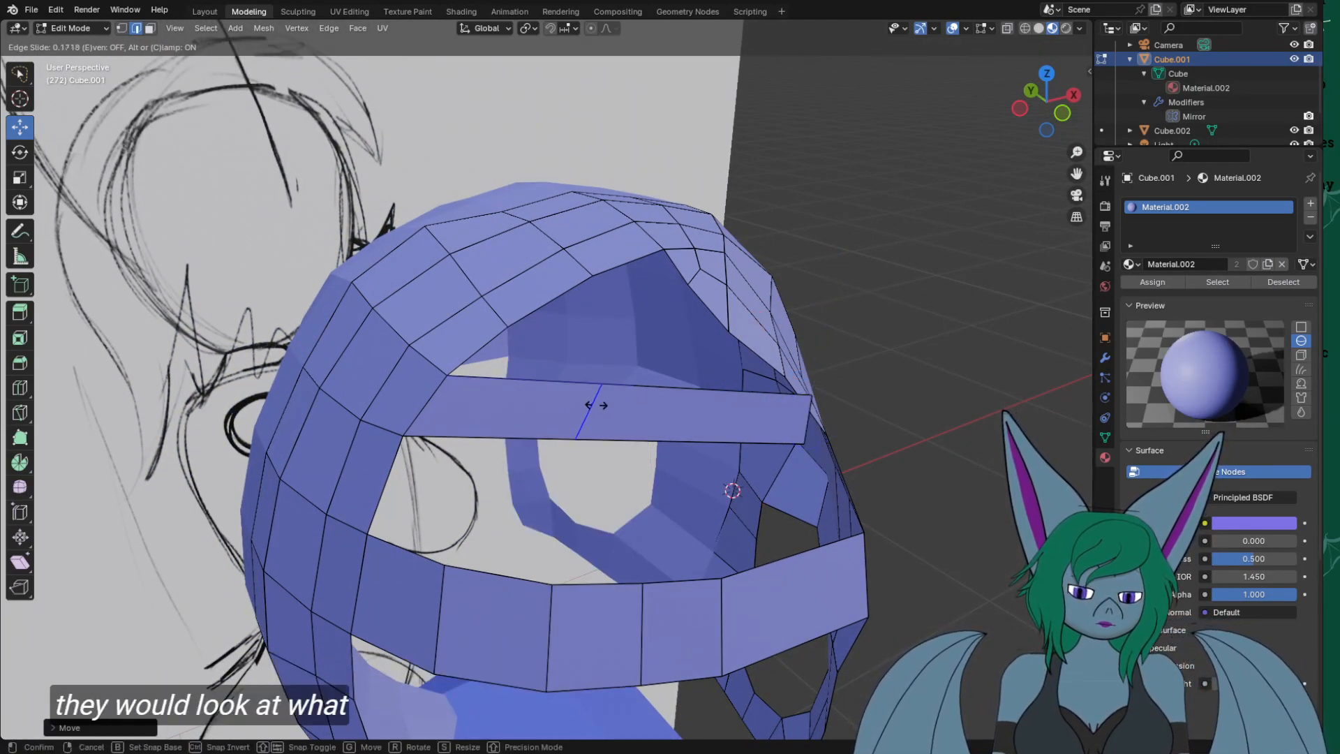
click(515, 404)
Move the new cut edge outward along Y and shift it along X to start curving the upper strip.
key(g)
key(y)
click(484, 393)
key(g)
key(x)
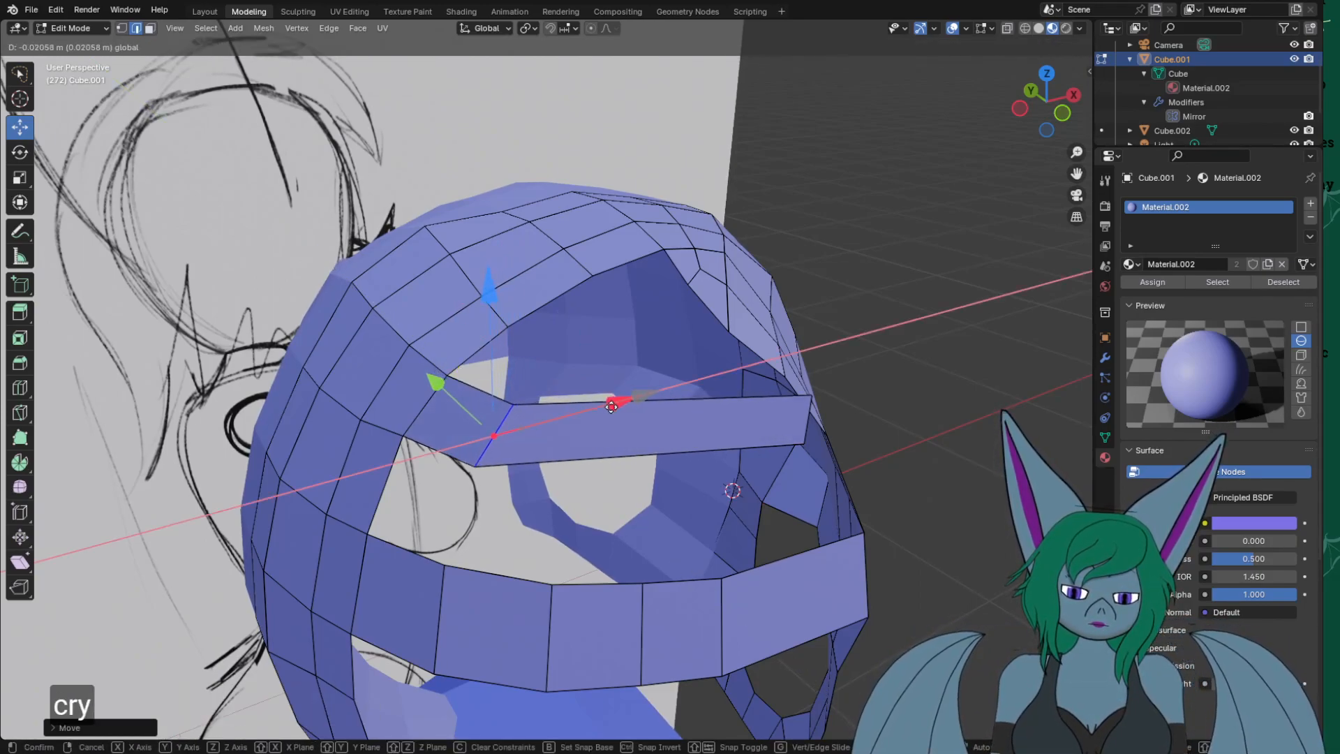
click(612, 406)
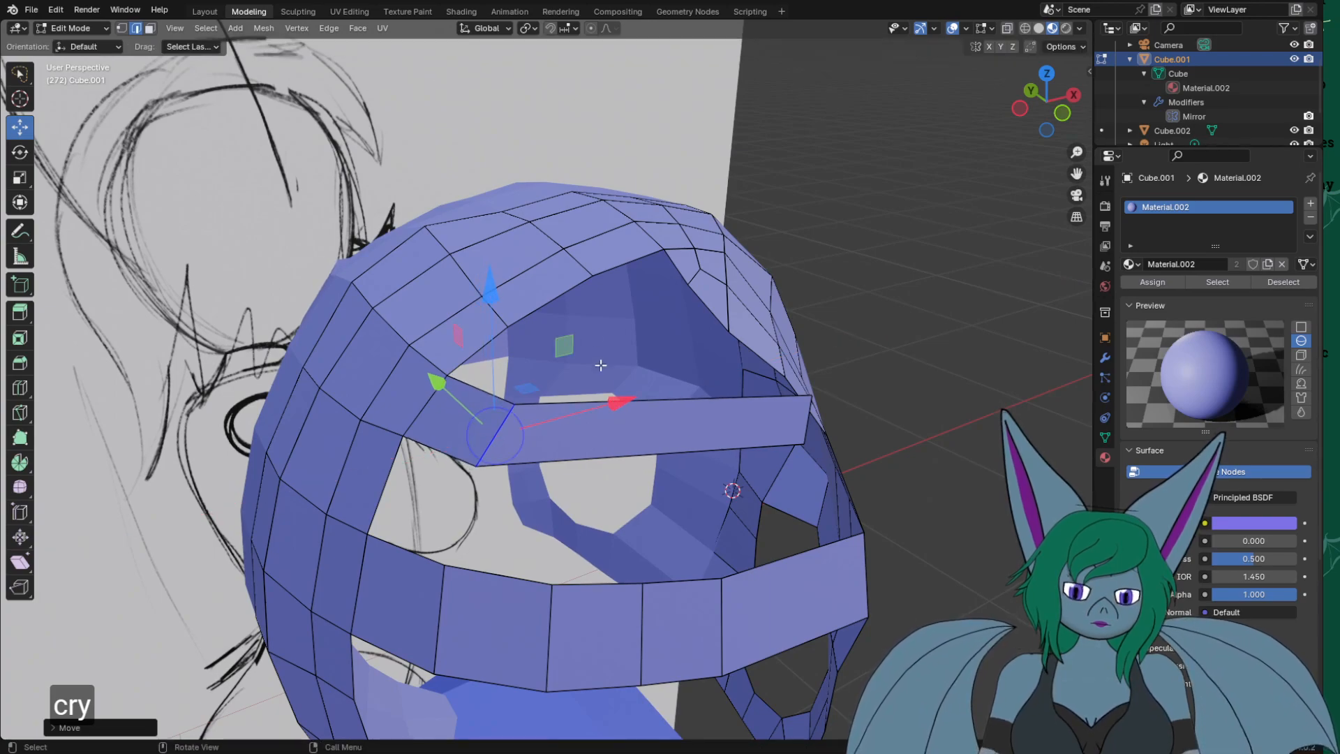
Extrude the back-of-head border edge above the upper strip down into the opening, then raise and nudge its free edge to follow the head's curve.
click(554, 296)
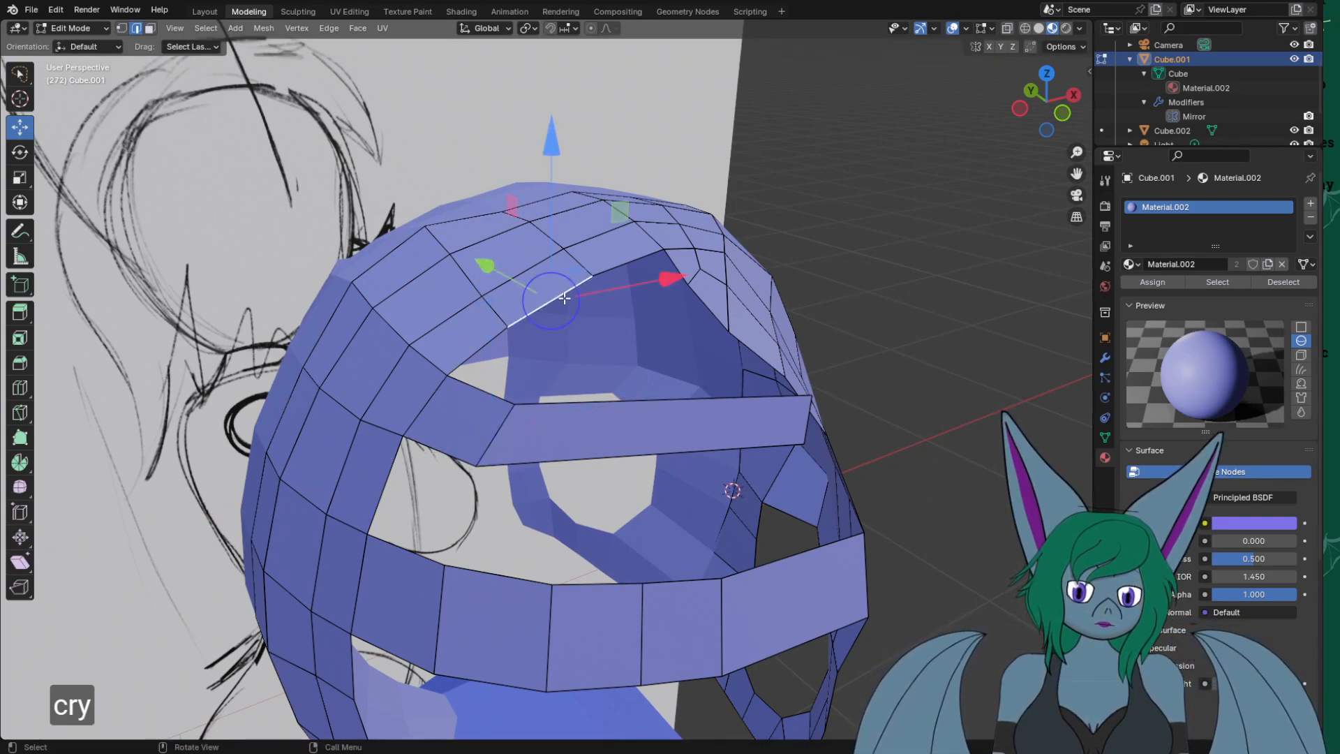
key(g)
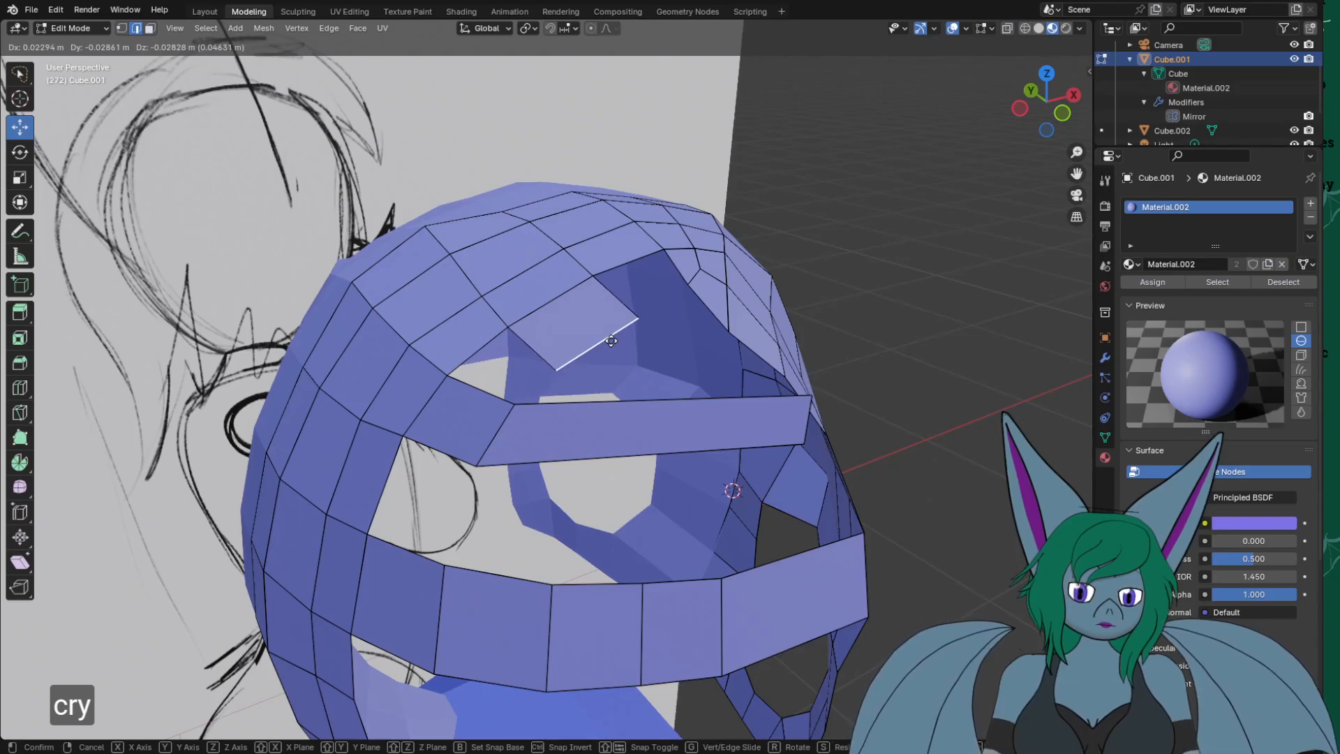
click(611, 340)
middle_drag(611, 341, 741, 241)
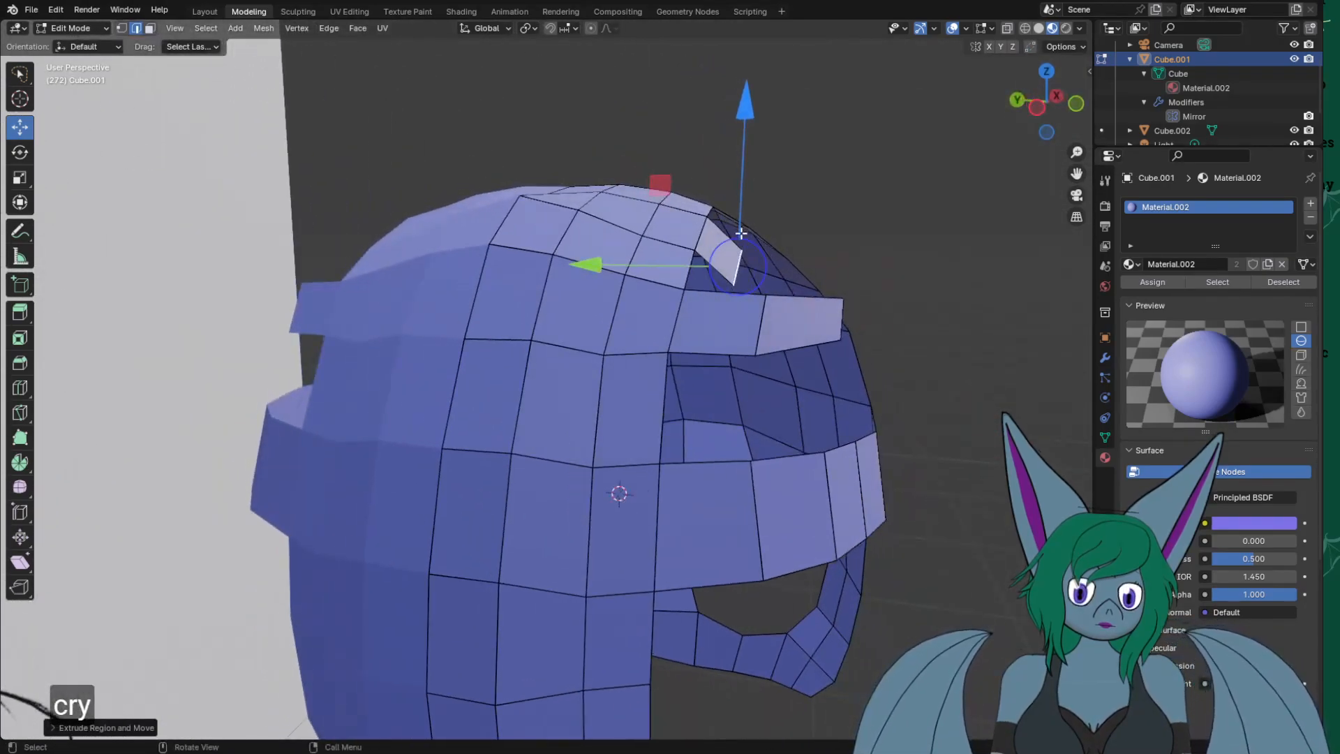
drag(741, 202, 743, 182)
middle_drag(832, 283, 693, 328)
drag(461, 305, 443, 318)
drag(566, 393, 549, 395)
Add a second loop cut to the upper strip's long face, just past the first cut.
middle_drag(549, 394, 524, 429)
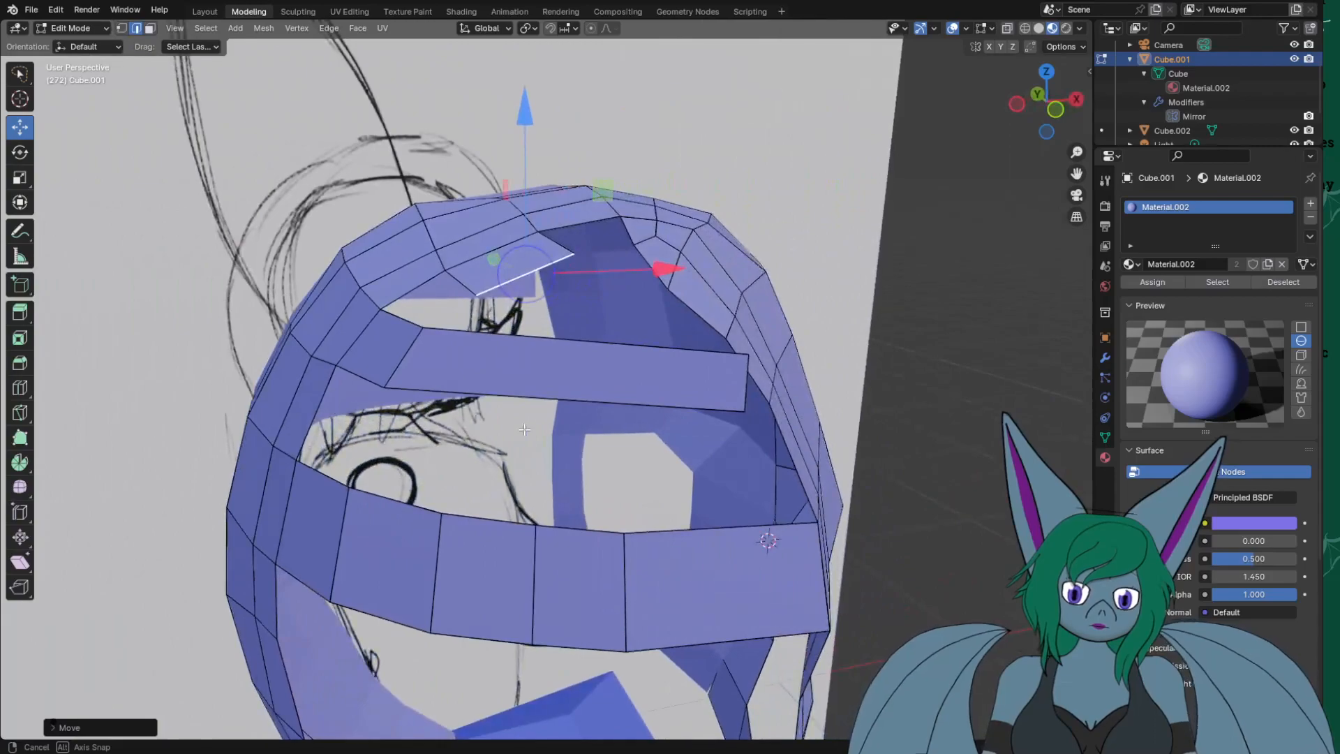
key(ctrl+e)
key(Escape)
click(491, 333)
key(ctrl+e)
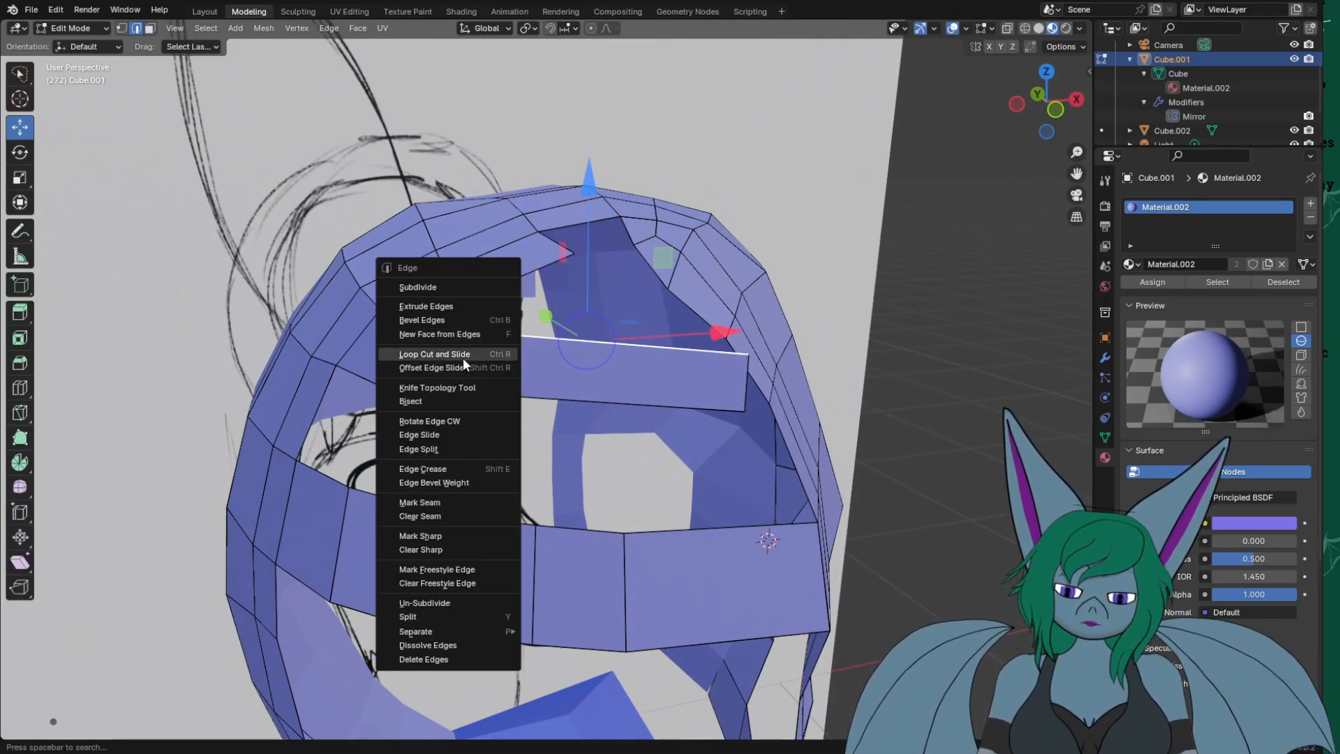
click(463, 354)
click(488, 350)
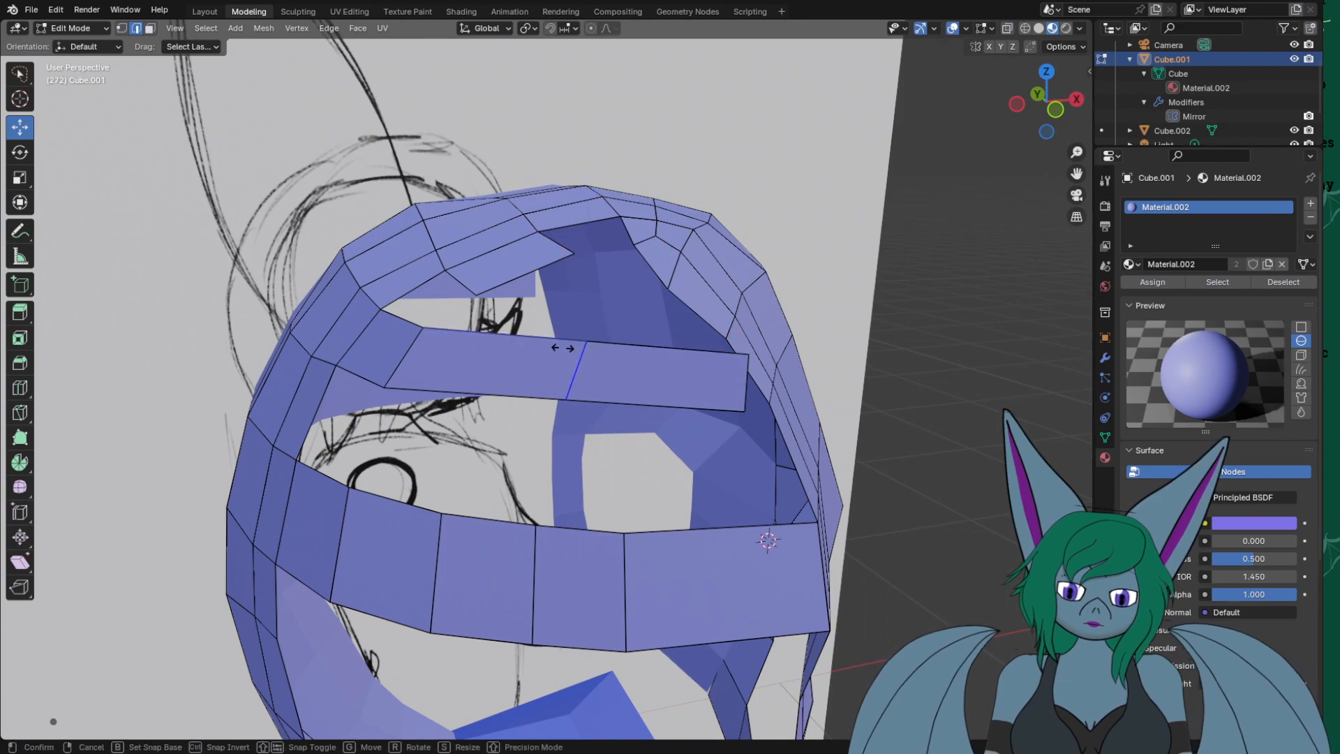
click(488, 345)
Scale the second cut edge of the upper strip flat so that it stands upright.
key(s)
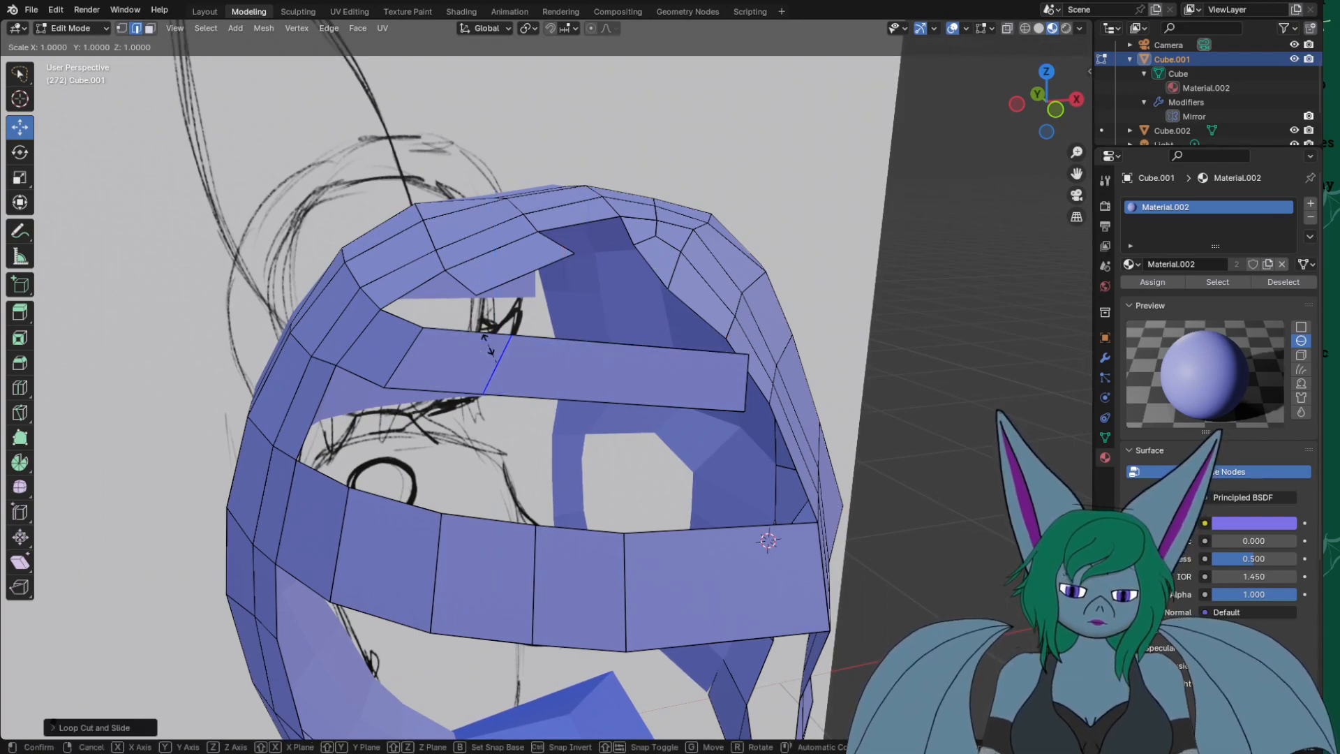
key(y)
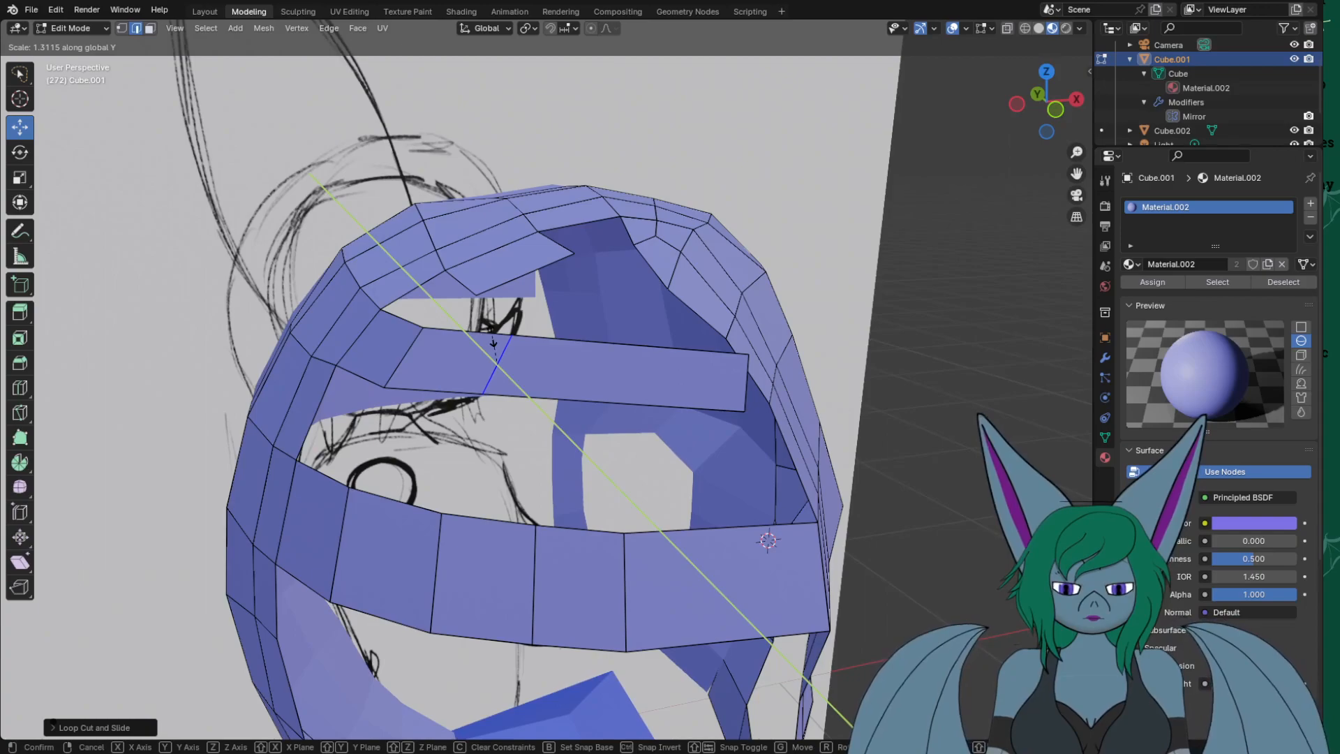
text(z0)
key(Return)
middle_drag(474, 405, 504, 408)
key(s)
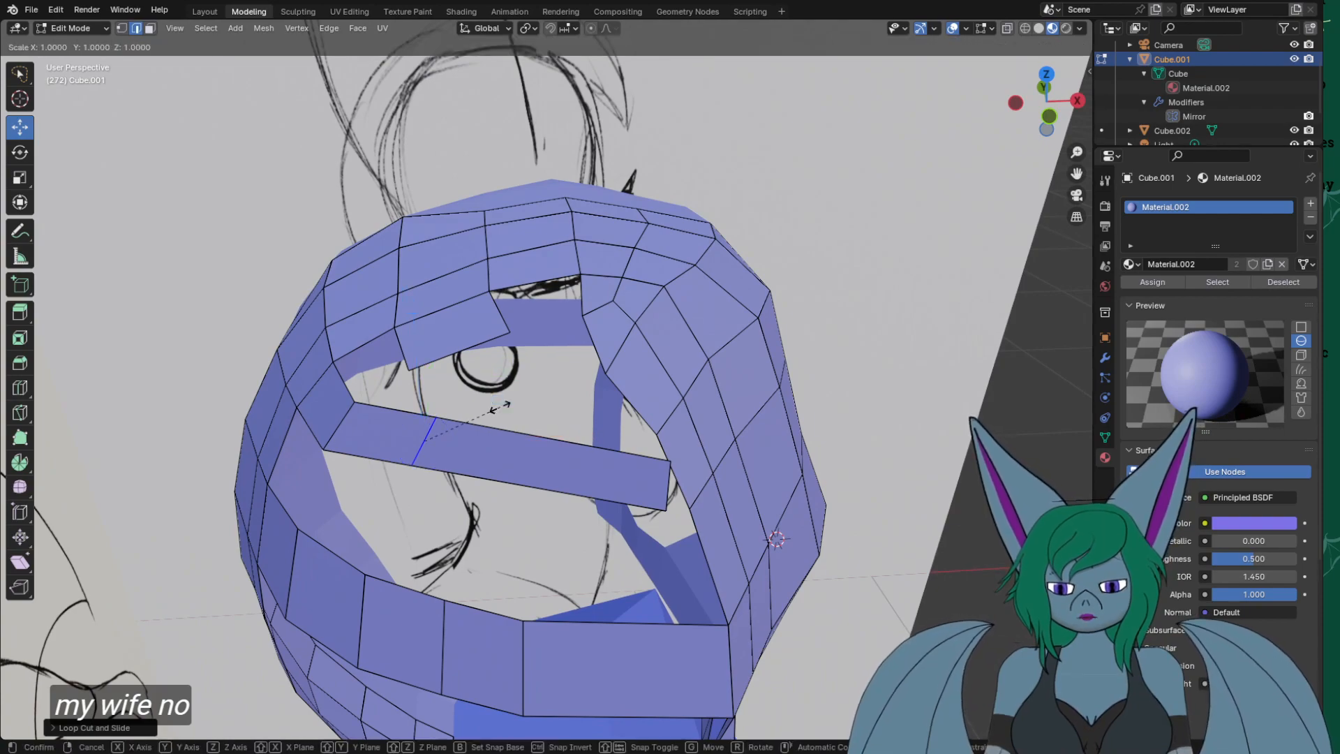
click(499, 408)
Move the second cut edge outward and shift it along X toward the back of the head to round the strip.
middle_drag(483, 436, 530, 391)
drag(536, 385, 546, 399)
drag(722, 425, 614, 430)
middle_drag(701, 429, 661, 458)
middle_drag(639, 397, 629, 445)
Fill quads on both sides of the upper extruded face, joining it to the face border and to the upper strip.
key(1)
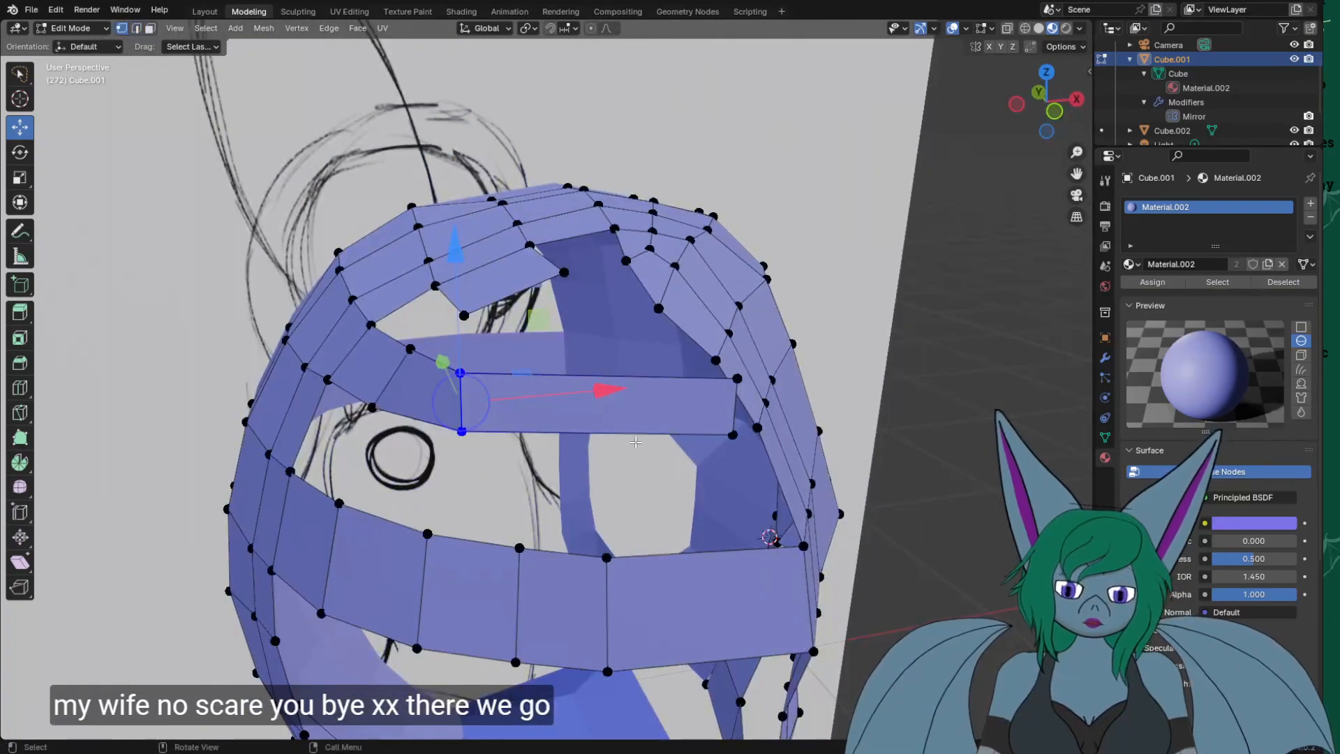
click(614, 228)
shift+click(625, 260)
shift+click(564, 271)
shift+click(530, 245)
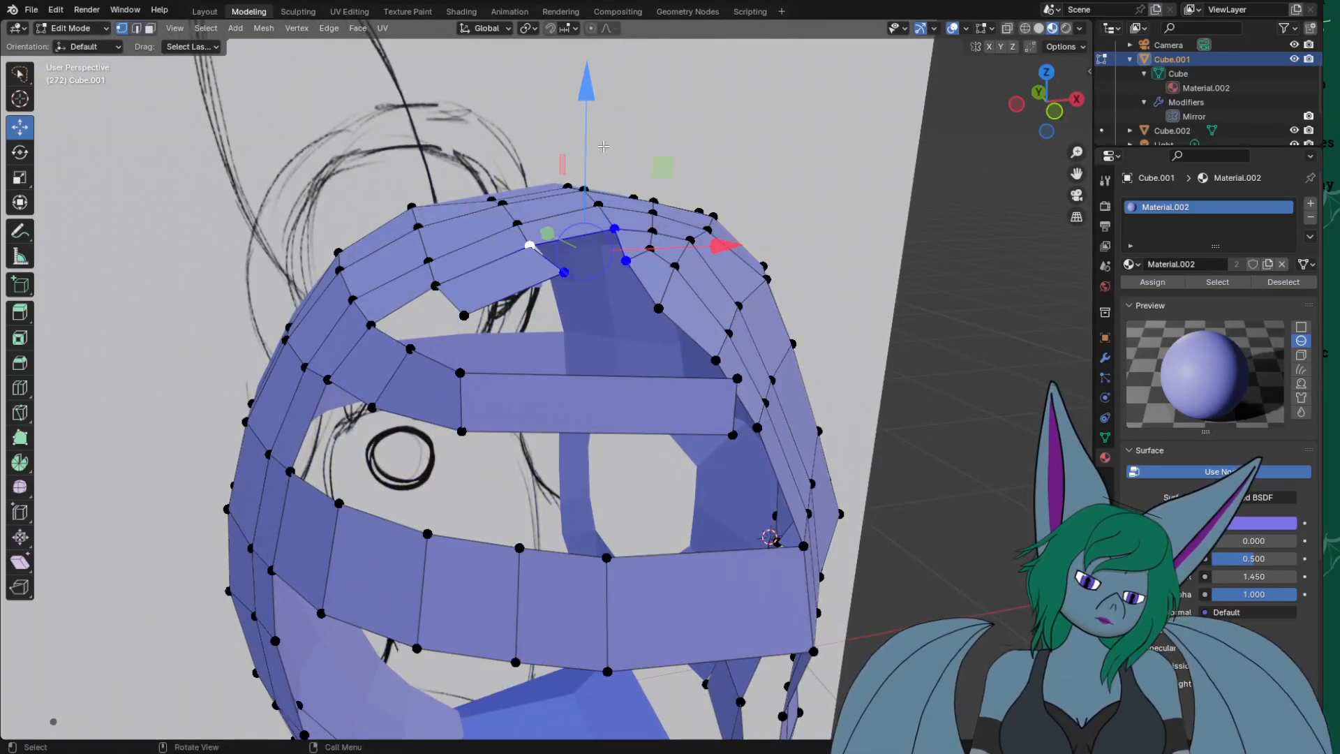
click(435, 285)
shift+click(464, 316)
shift+click(410, 348)
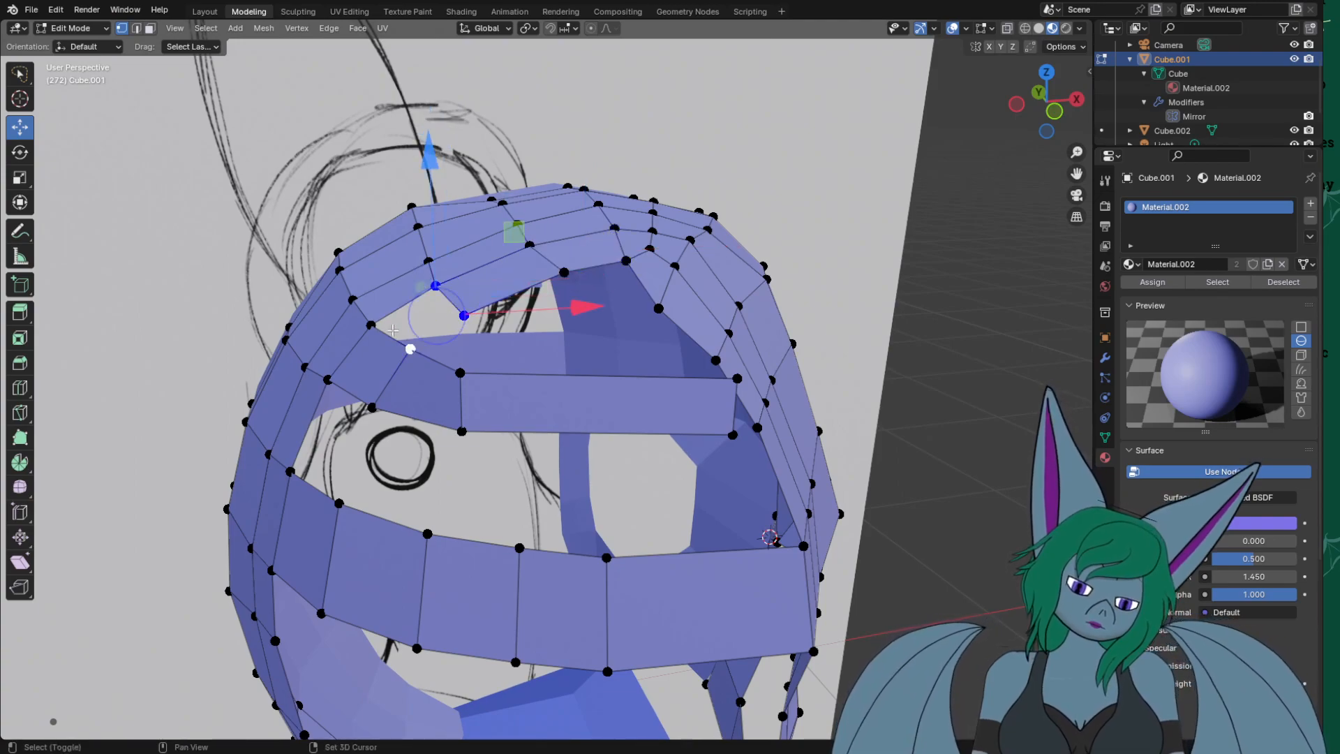
shift+click(369, 324)
Fill a quad between the upper strip and the lower band beside the back-of-head border.
click(330, 379)
shift+click(371, 407)
shift+click(339, 503)
shift+click(291, 472)
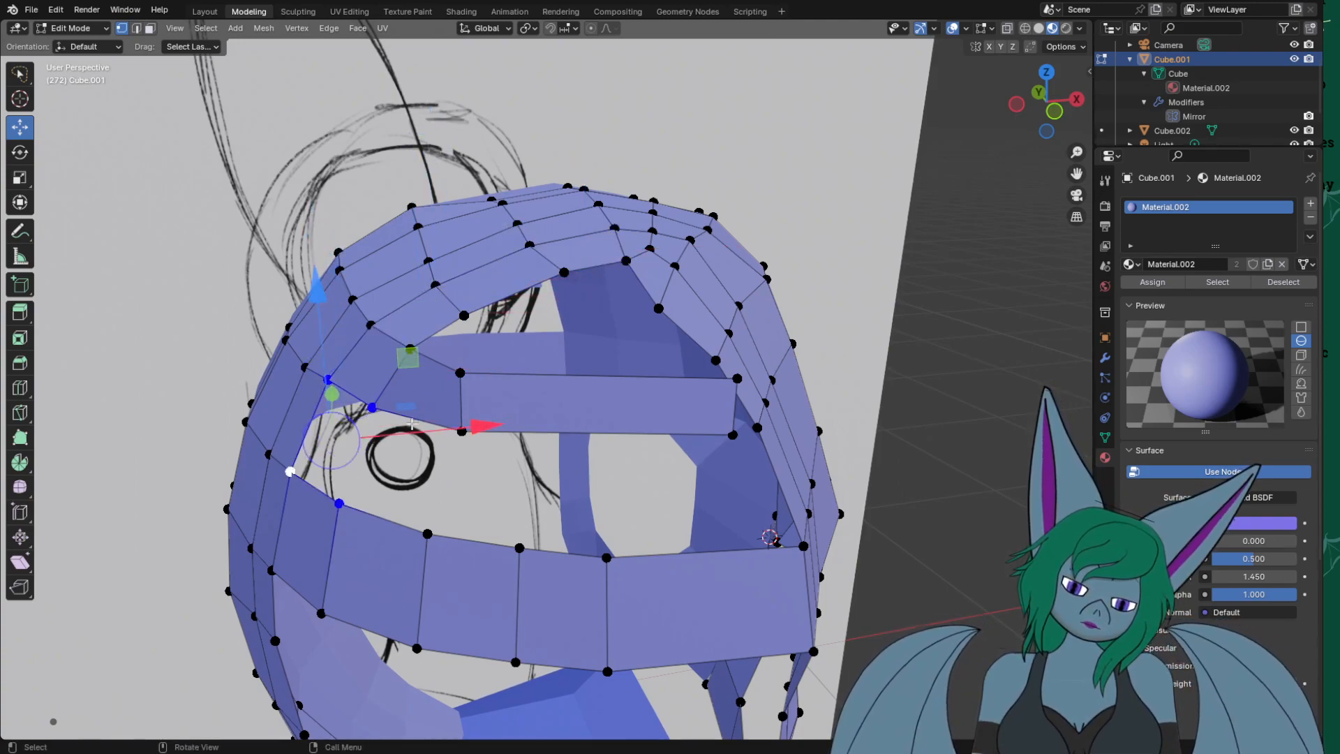
key(f)
Try filling a face from three vertices between the upper strip and the lower band, and undo it.
click(374, 407)
shift+click(461, 431)
shift+click(427, 534)
key(f)
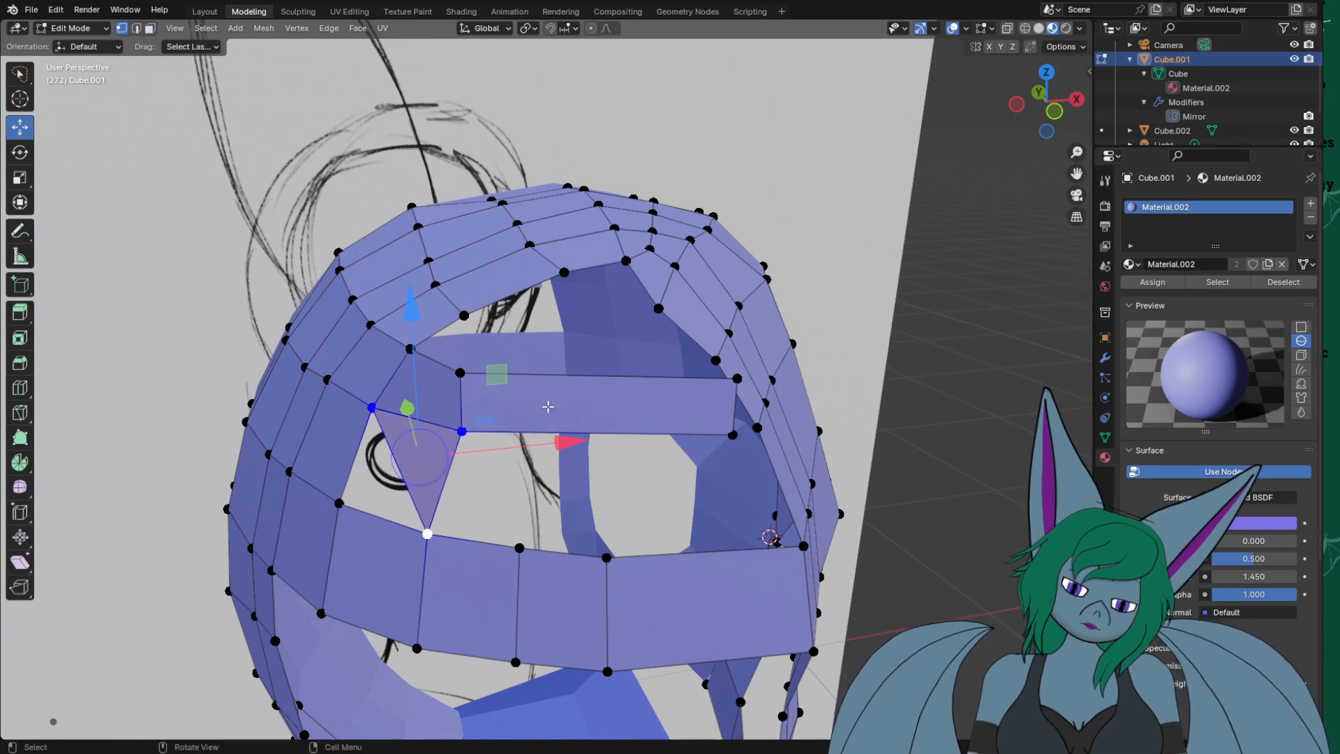
key(shift+z)
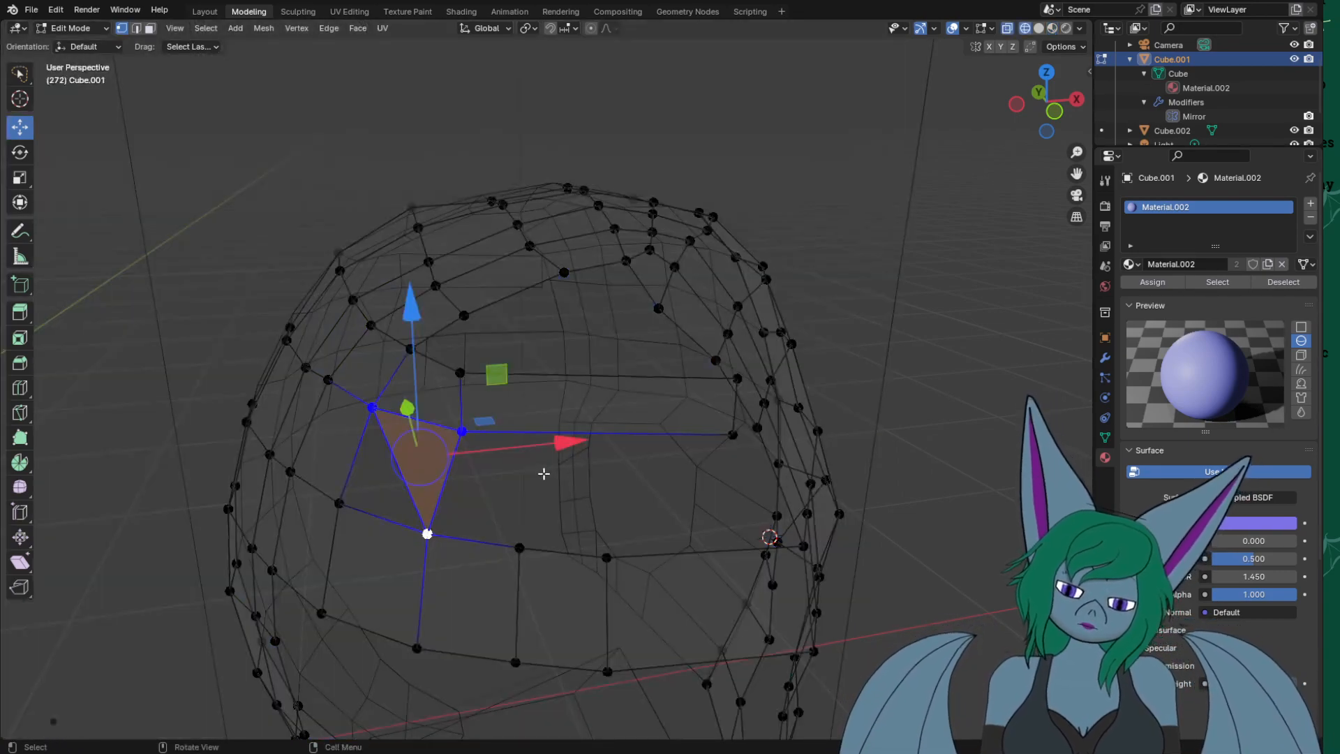
key(shift+z)
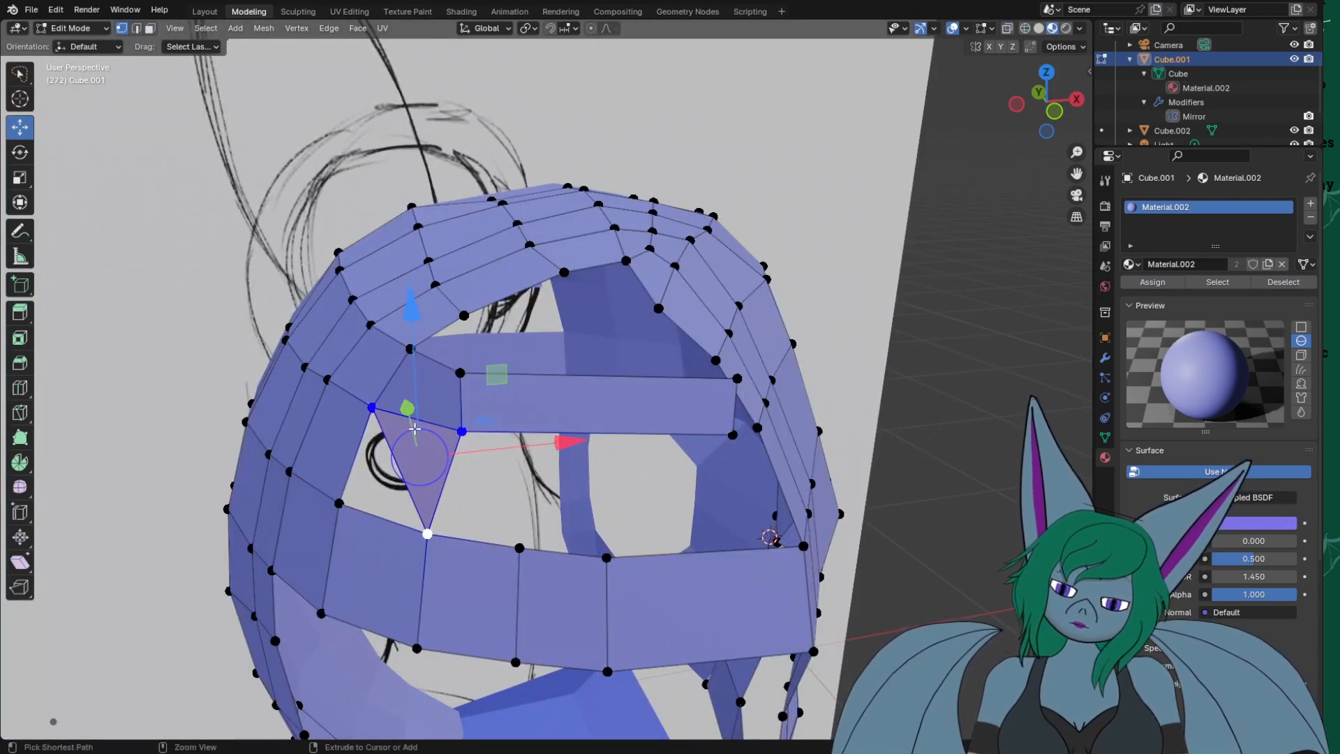
key(ctrl+z)
Fill the second quad between the upper strip and the lower band using all four of its corner vertices.
click(372, 408)
shift+click(462, 431)
shift+click(427, 534)
shift+click(338, 503)
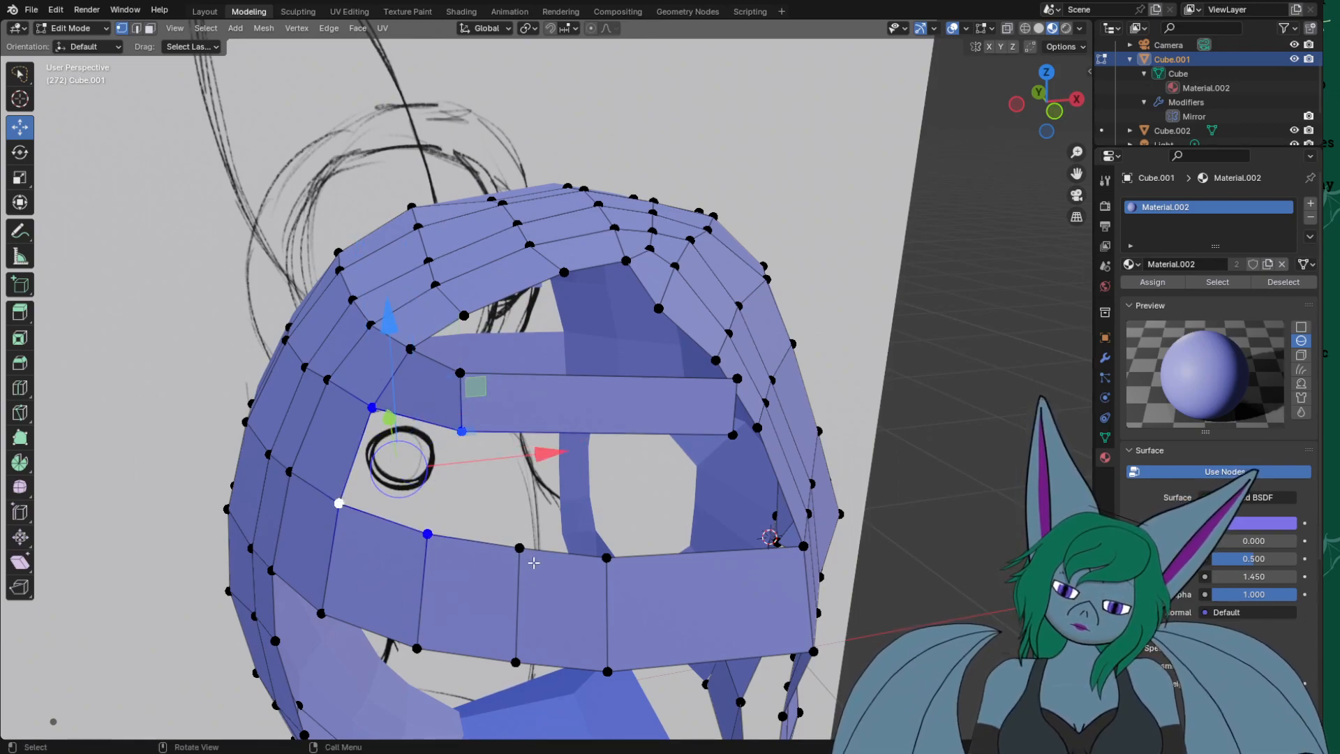
key(f)
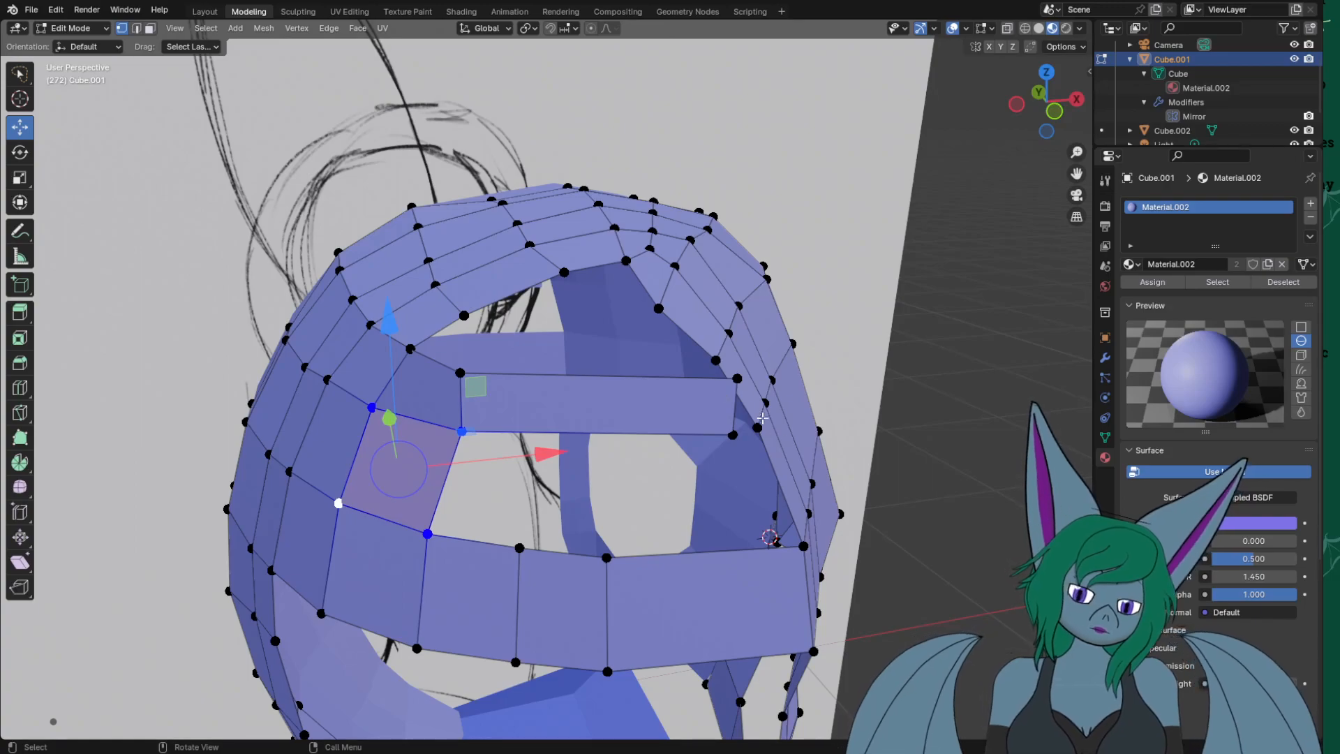
Pull the two vertices at the upper strip's face-side end back along X, away from the face border.
click(738, 376)
drag(858, 370, 817, 370)
click(750, 429)
drag(851, 411, 832, 413)
Fill a quad between the upper strip's free end and the rear border of the face.
click(711, 360)
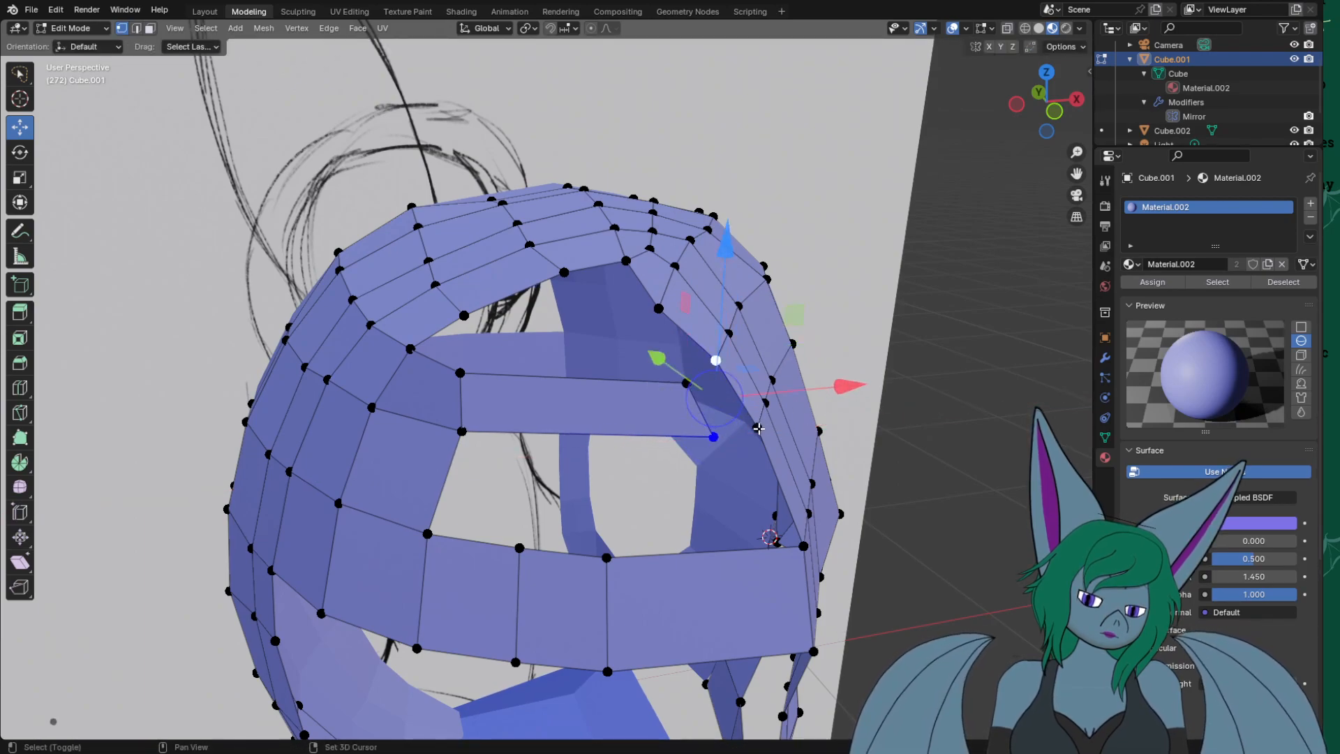
click(682, 381)
shift+click(715, 361)
shift+click(757, 426)
shift+click(715, 437)
key(f)
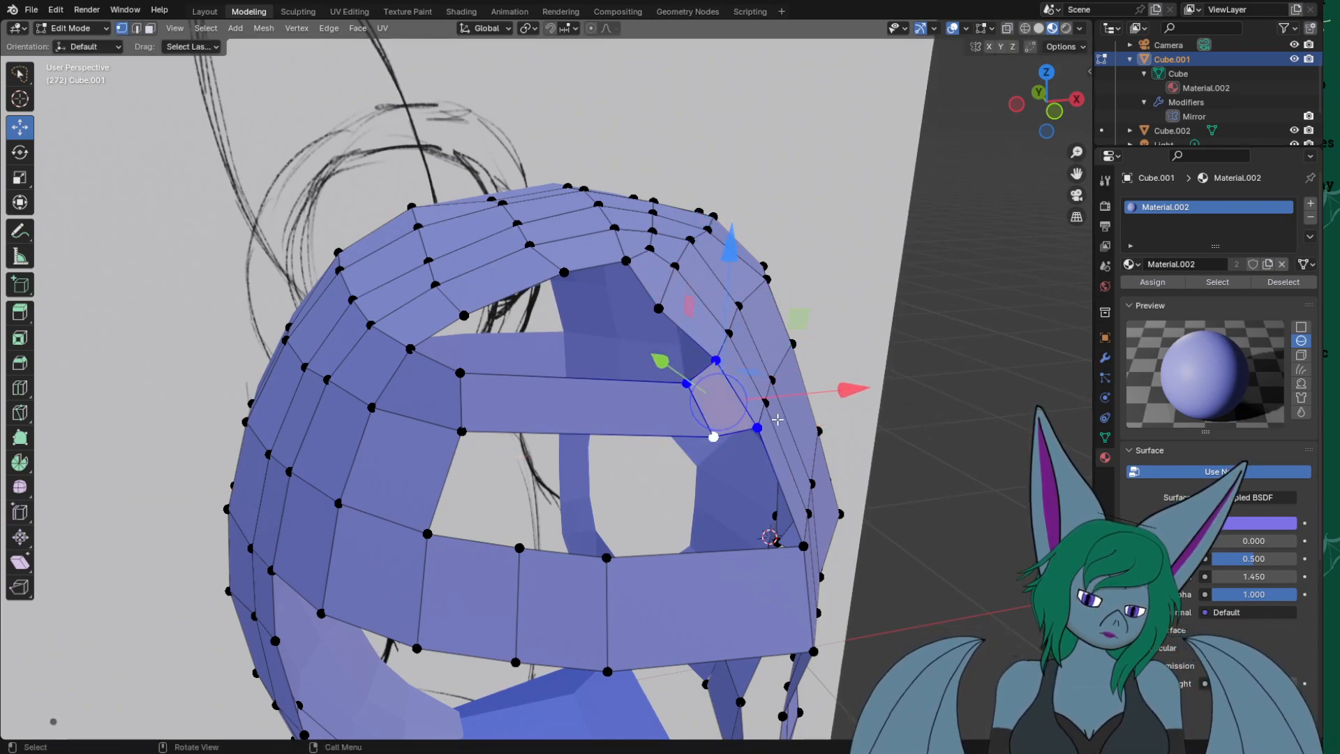
click(915, 556)
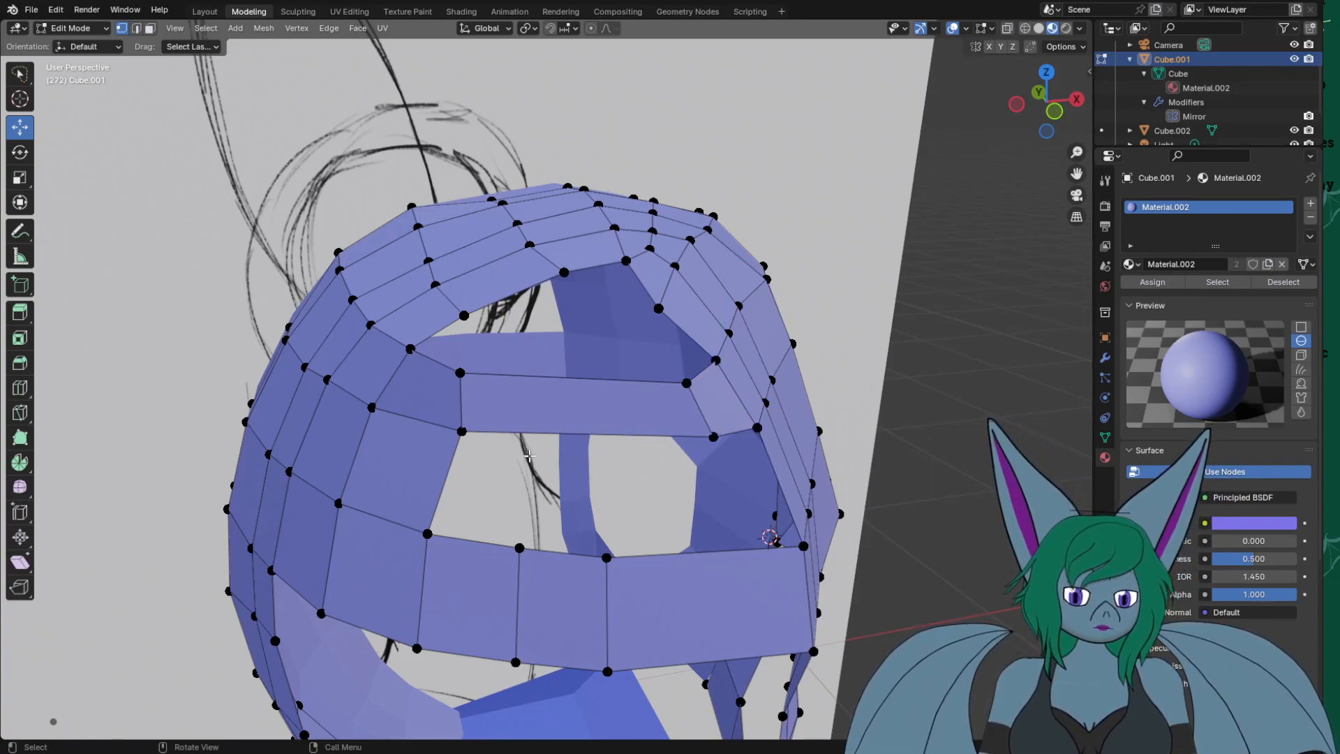
Move the lower band's last cut edge along X toward the face and adjust it along Y.
click(607, 557)
shift+click(621, 667)
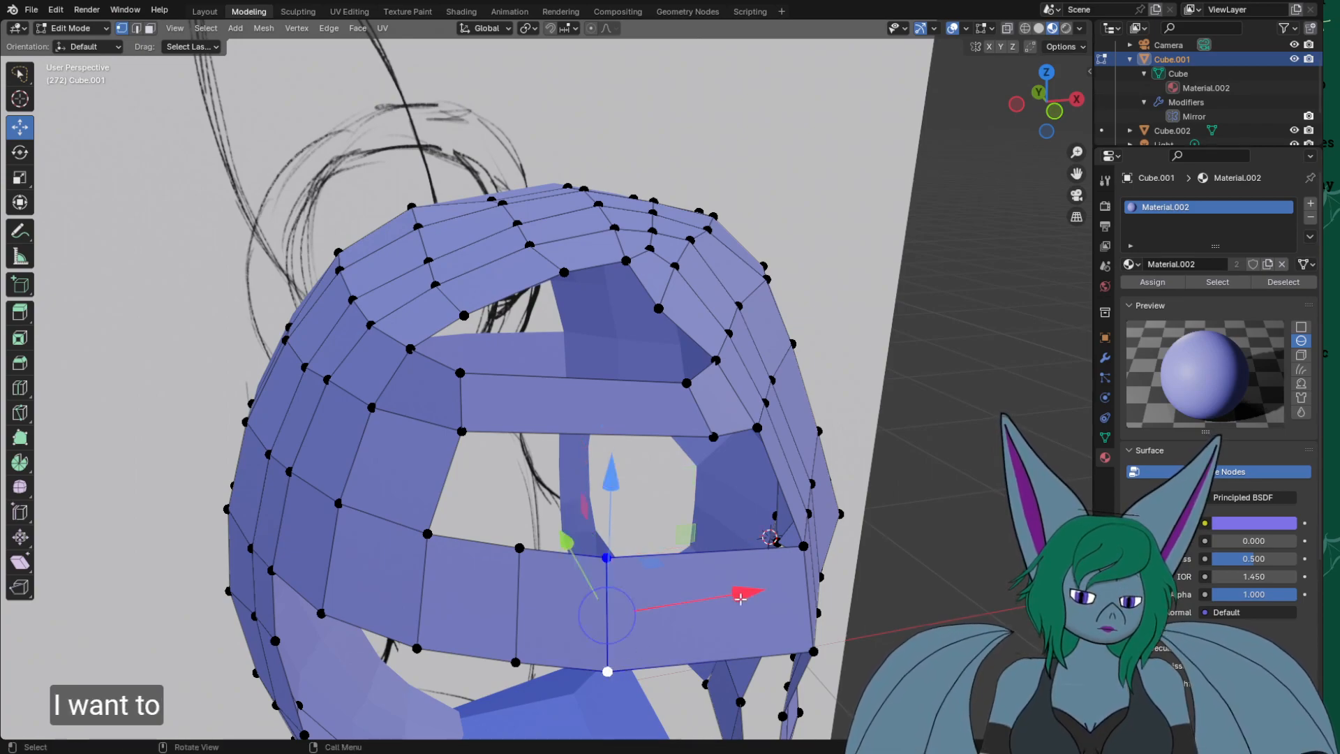
drag(748, 593, 789, 587)
drag(605, 535, 745, 458)
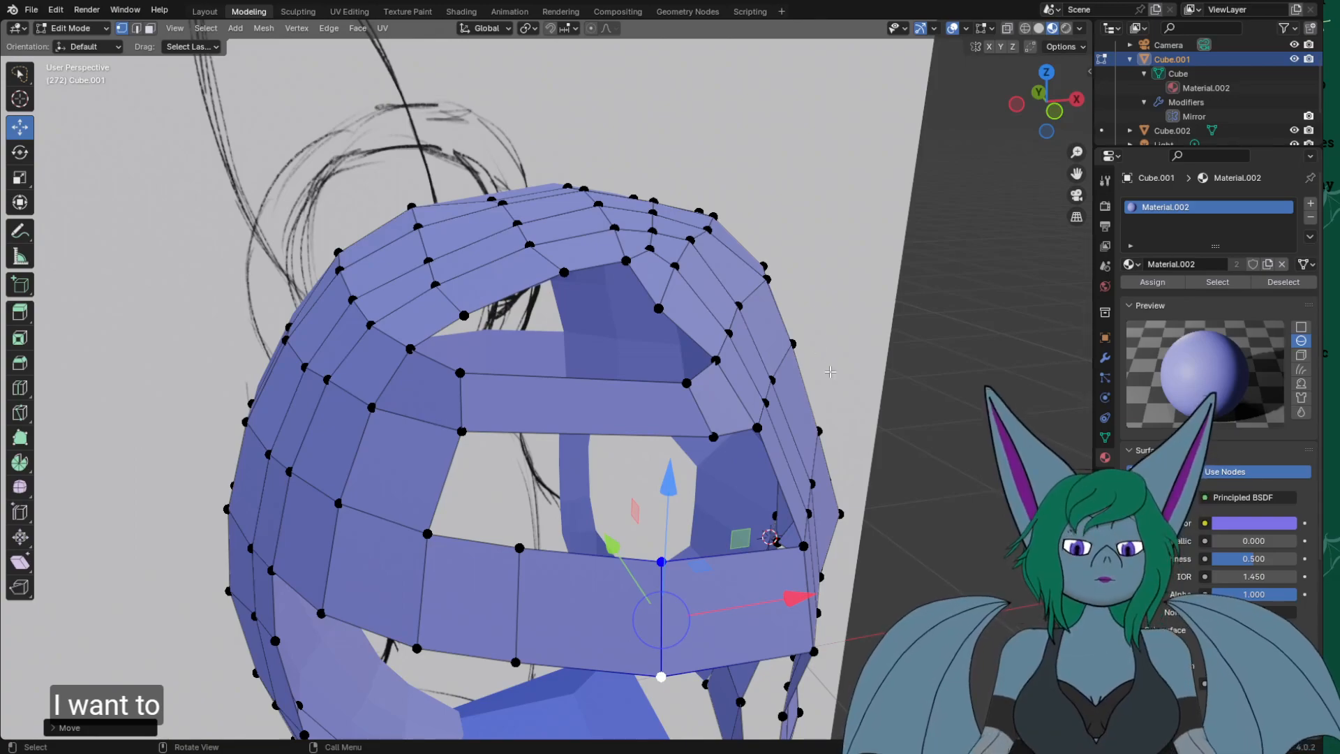
Move the upper strip's two face-side end vertices further along X toward the back of the head.
click(690, 378)
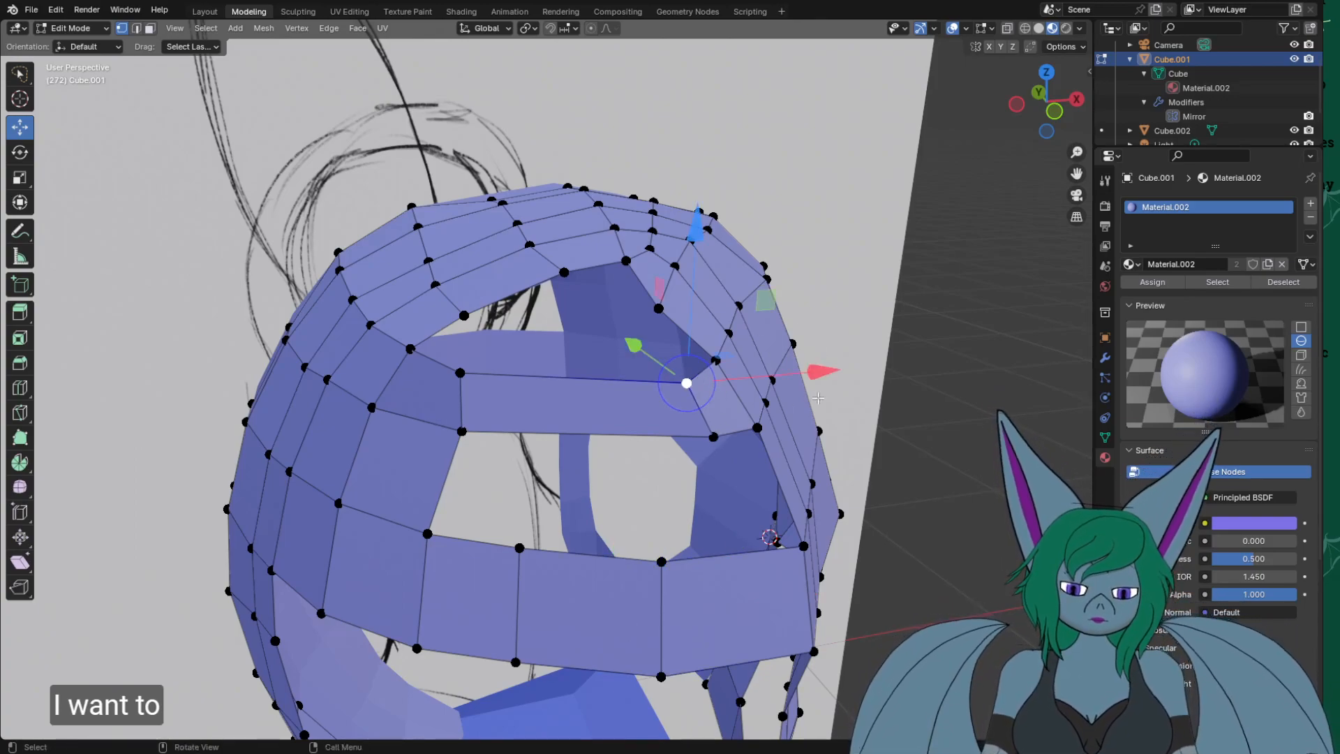
shift+click(712, 437)
drag(831, 397, 796, 398)
Fill a quad between the upper strip's face-side end, the face border and the lower band.
shift+click(650, 386)
shift+click(757, 428)
shift+click(803, 545)
shift+click(661, 561)
key(alt+a)
Add a loop cut across the middle of the upper strip's remaining long face.
right_click(770, 543)
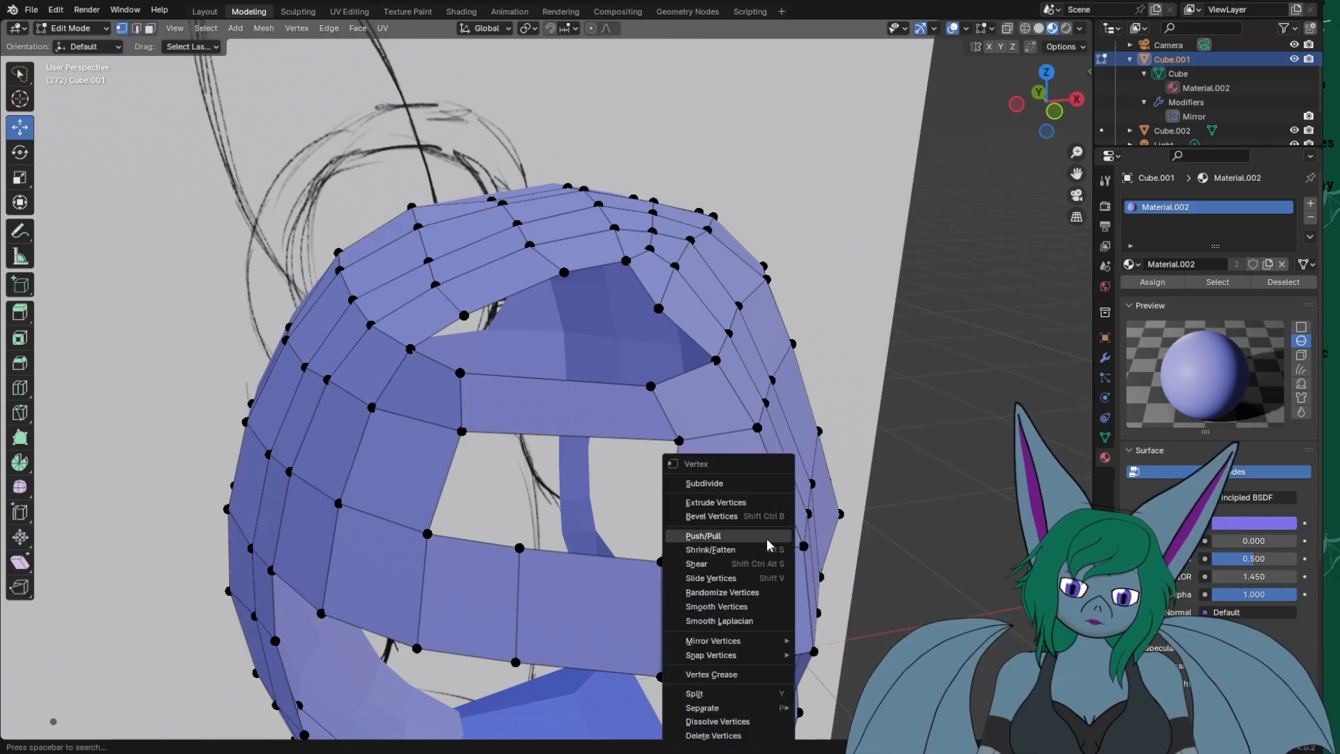
key(2)
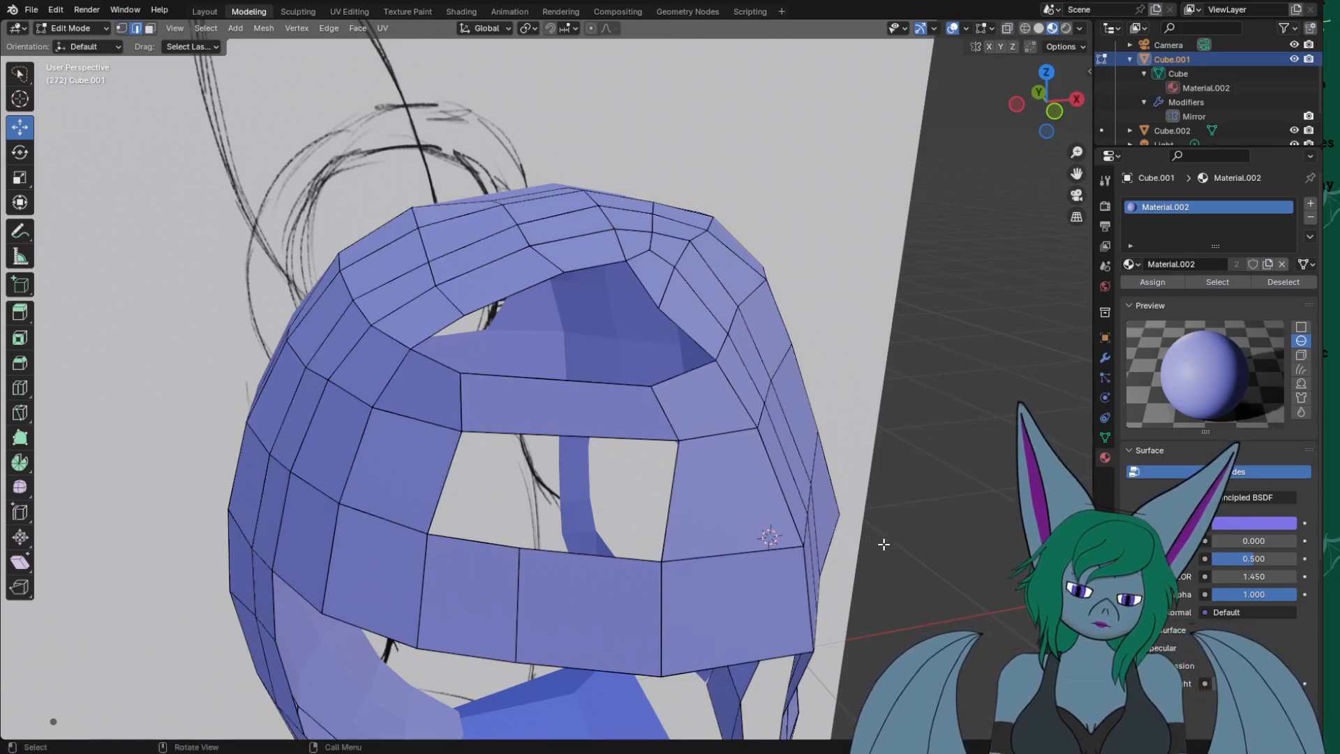
right_click(736, 433)
click(735, 433)
click(624, 416)
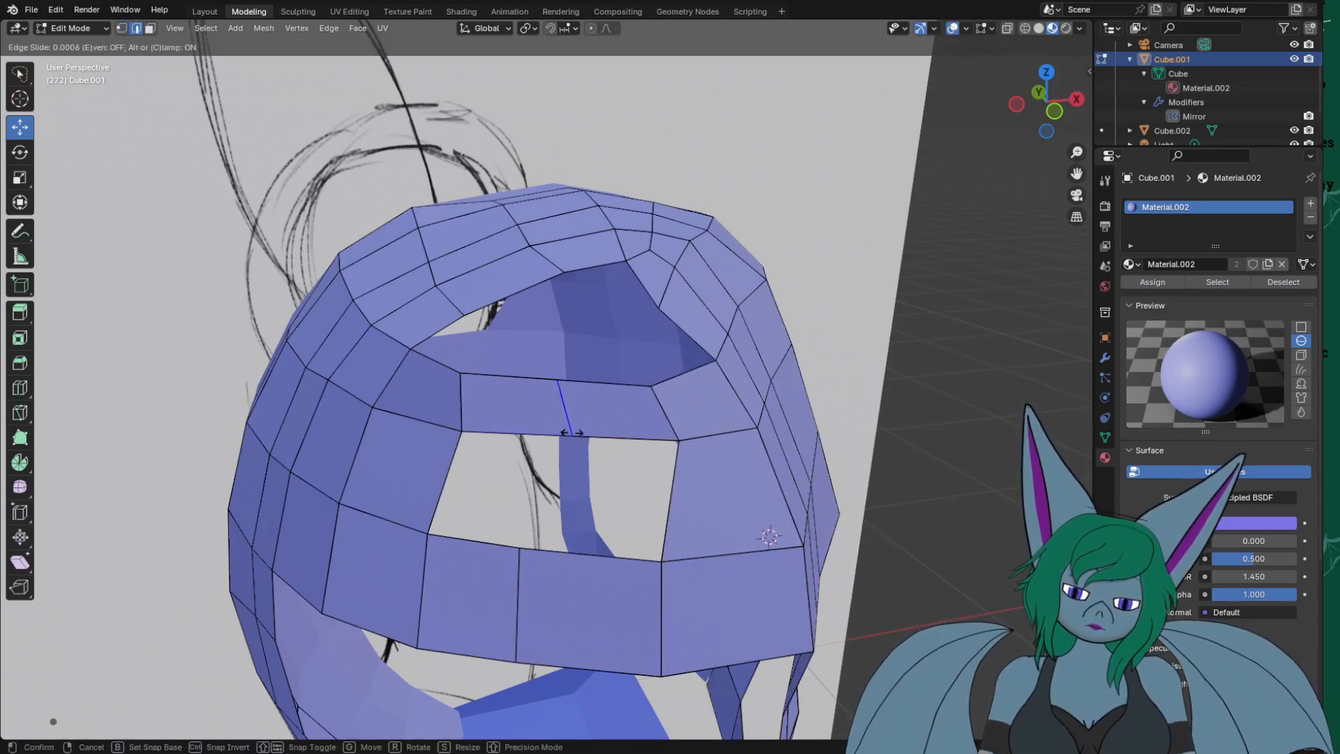
click(628, 467)
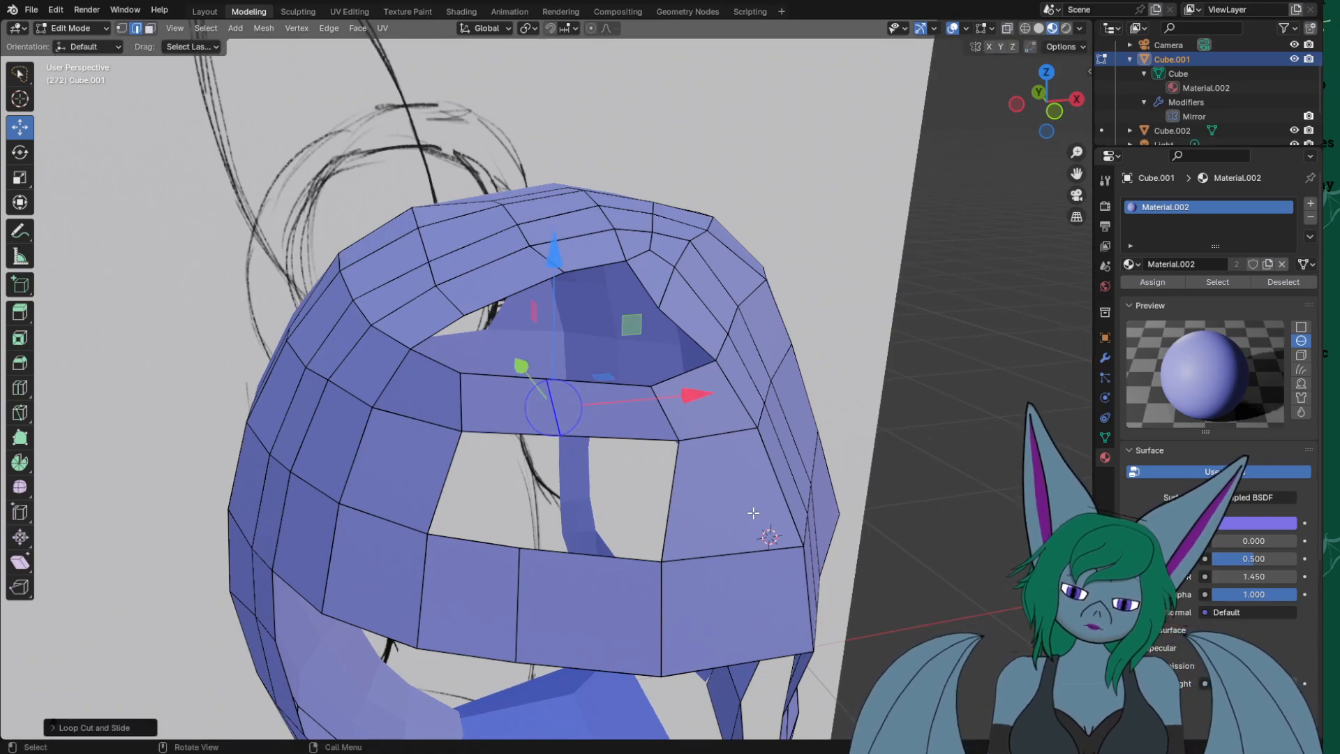
Fill the face-side half of the remaining gap between the upper strip and the lower band with a quad.
key(1)
click(563, 438)
shift+click(679, 441)
shift+click(661, 561)
shift+click(522, 546)
Fill the last gap between the upper strip and the lower band with a quad and clear the selection.
click(519, 548)
shift+click(427, 534)
shift+click(461, 431)
shift+click(561, 437)
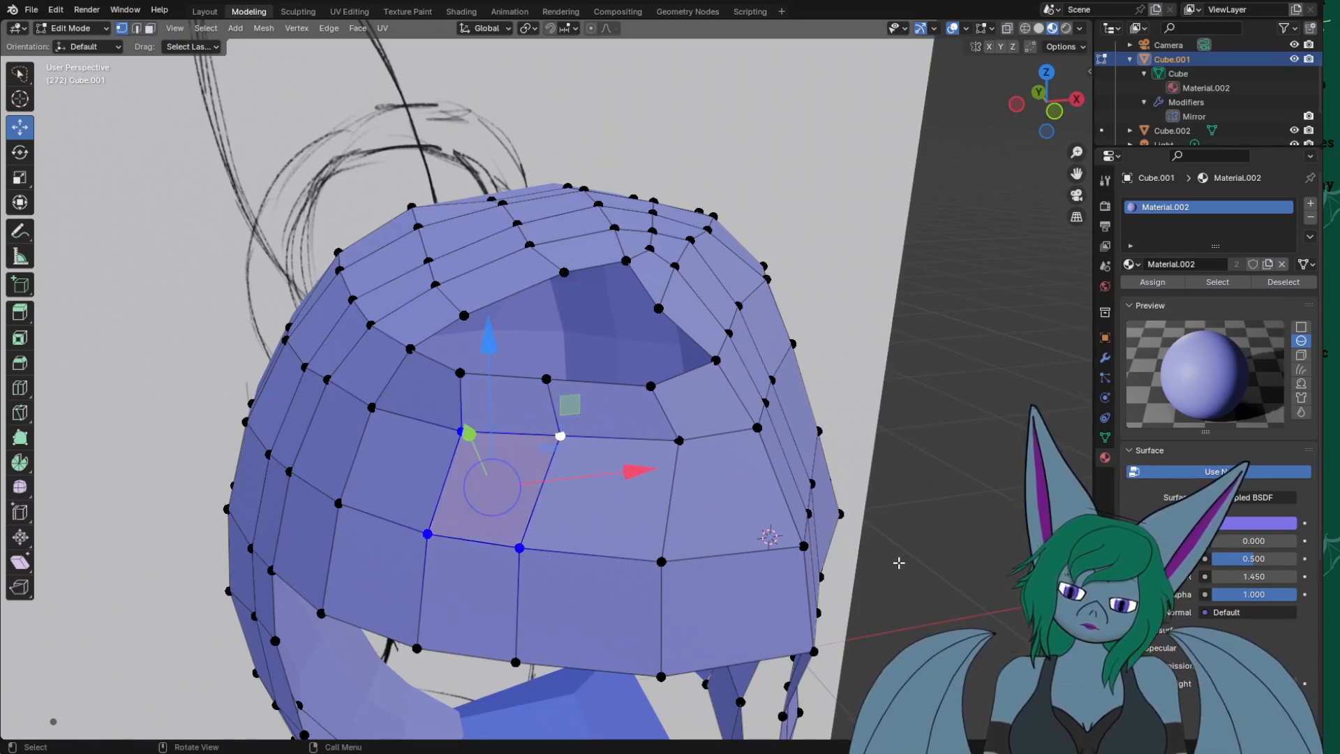
click(897, 562)
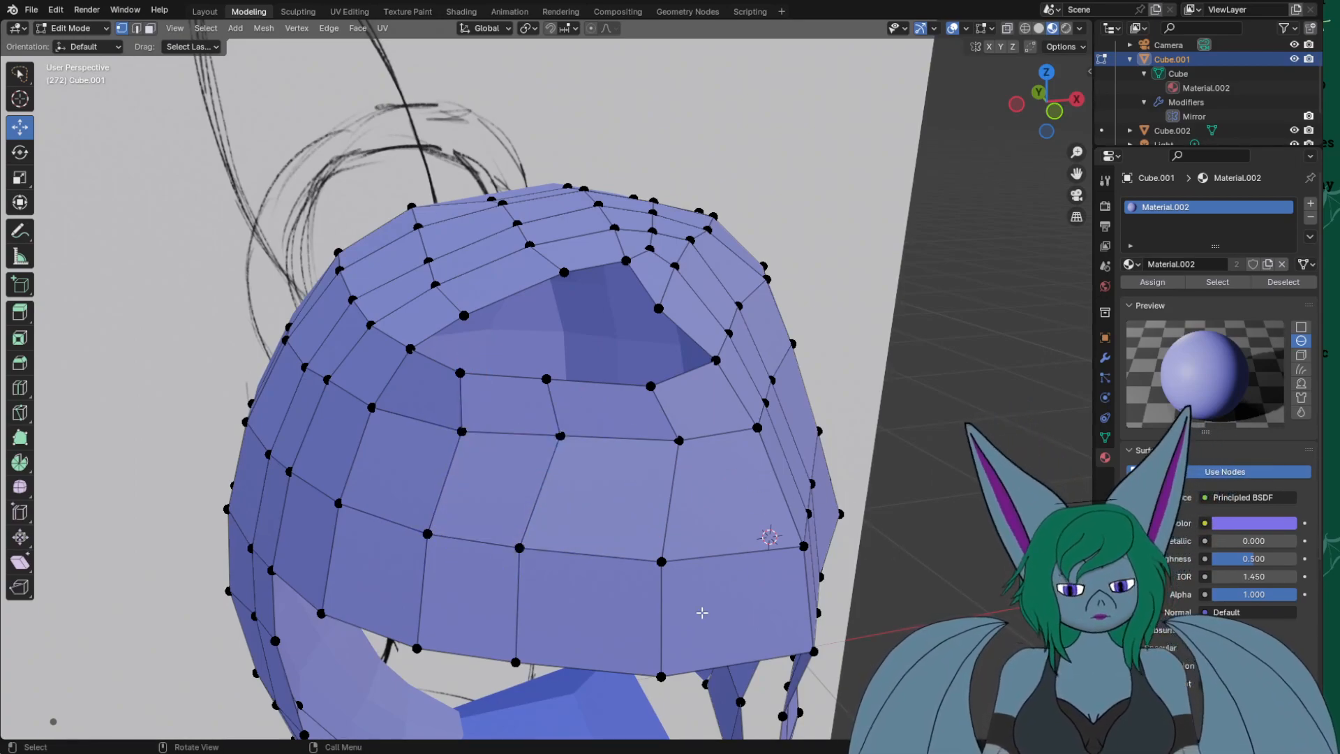
middle_drag(702, 613, 430, 535)
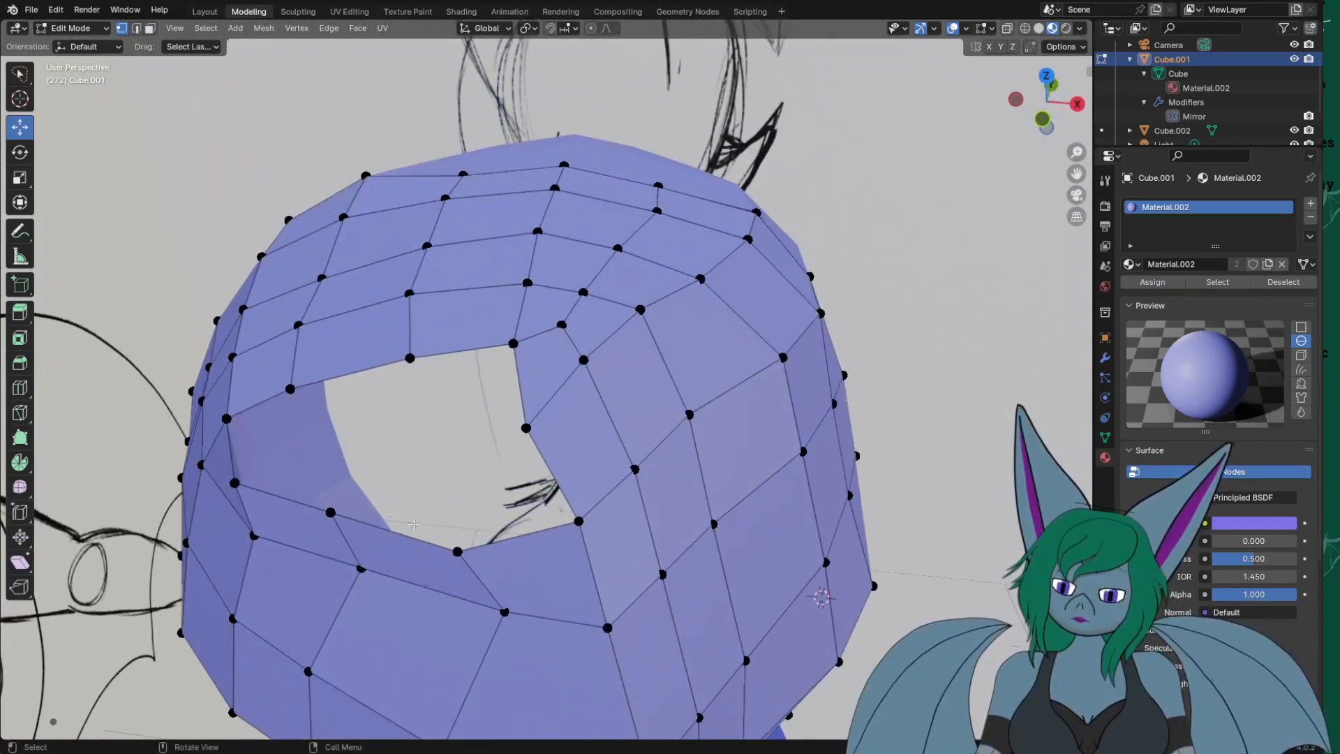
Reposition the three neighbouring vertices along the lower rim of the remaining head opening.
click(235, 482)
shift+click(331, 512)
shift+click(457, 551)
drag(376, 445, 388, 423)
middle_drag(442, 564, 381, 529)
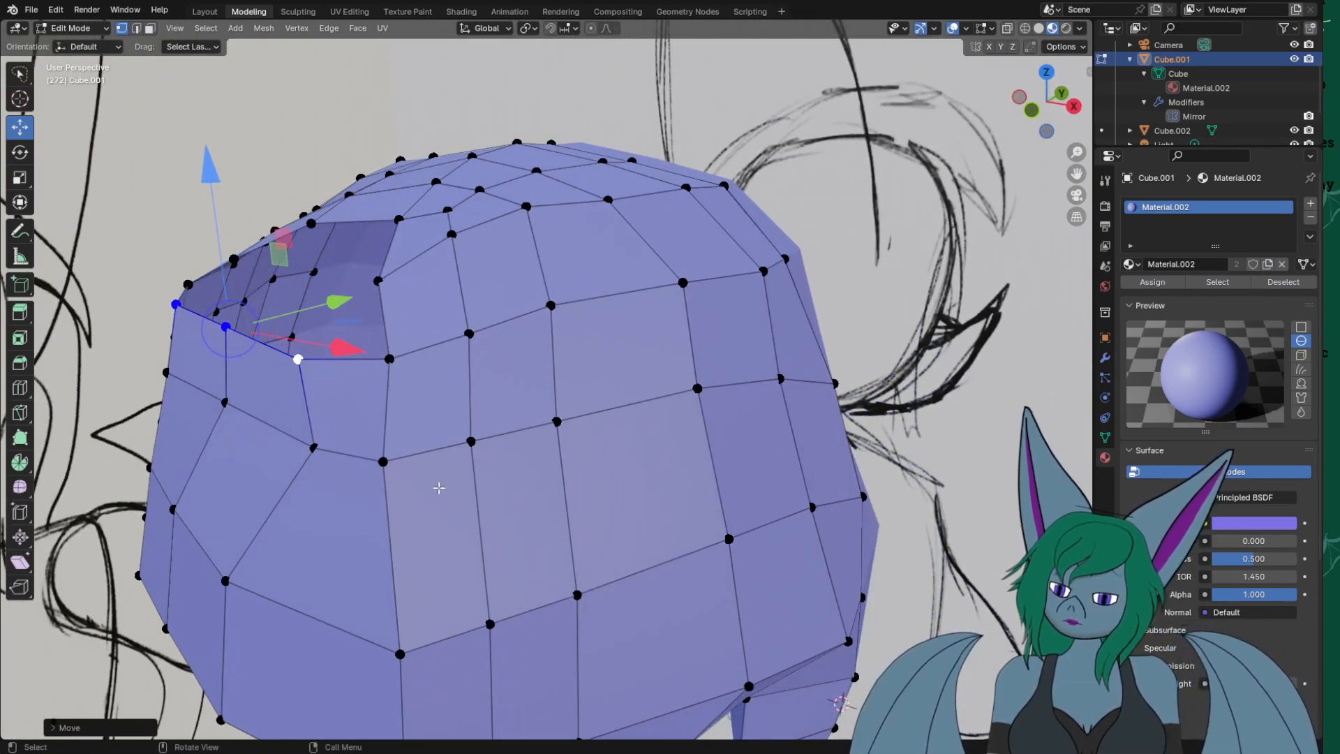
Adjust the two vertices in the row just below the opening's lower rim to smooth the head's curve.
key(e)
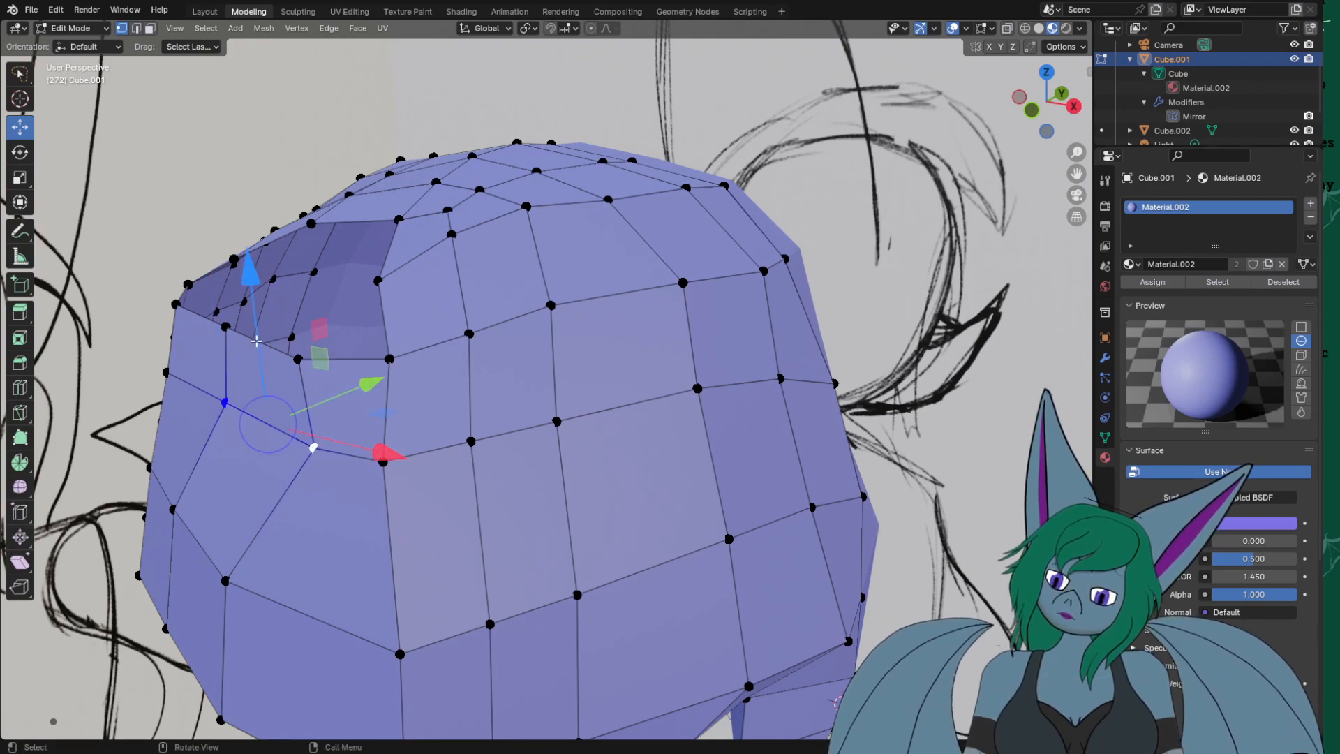
drag(257, 342, 319, 323)
drag(361, 373, 409, 383)
click(298, 356)
middle_drag(418, 380, 488, 486)
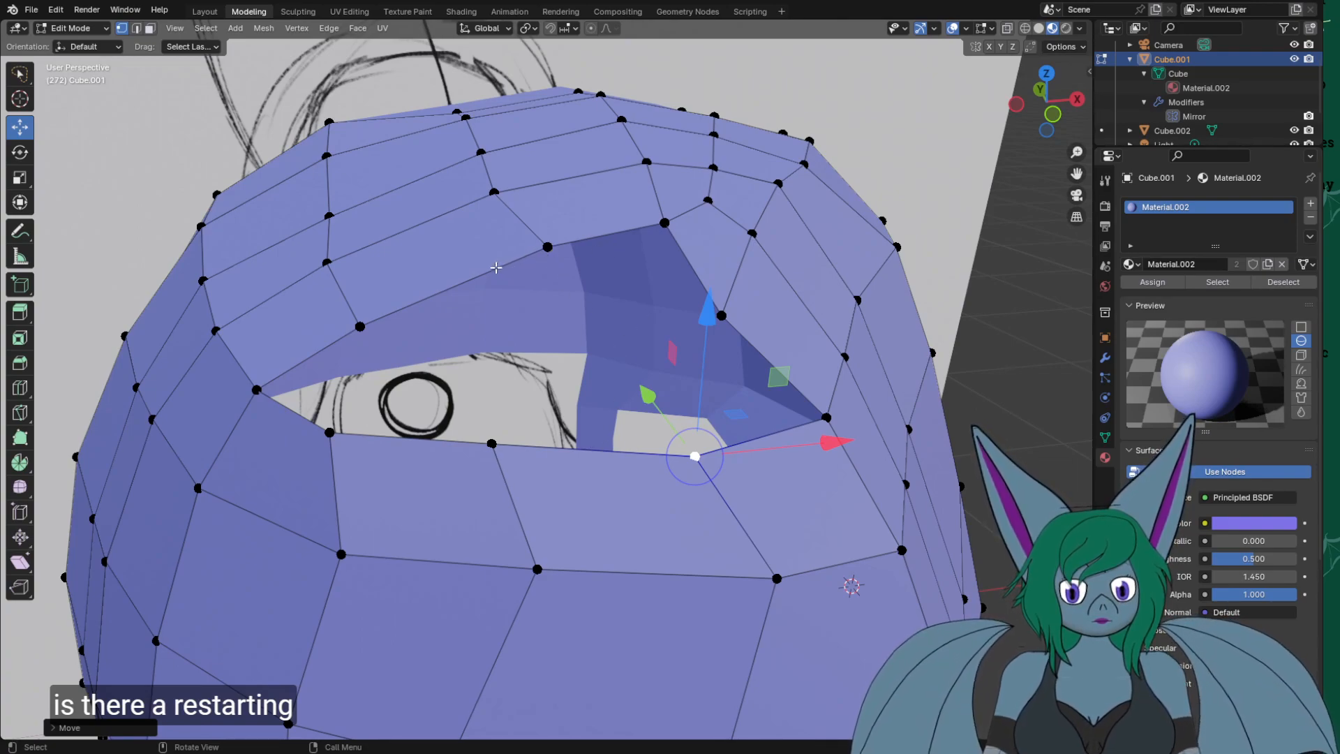
Extrude the long upper rim edge down into the opening and shift it along Y to follow the head's curvature.
key(2)
click(510, 240)
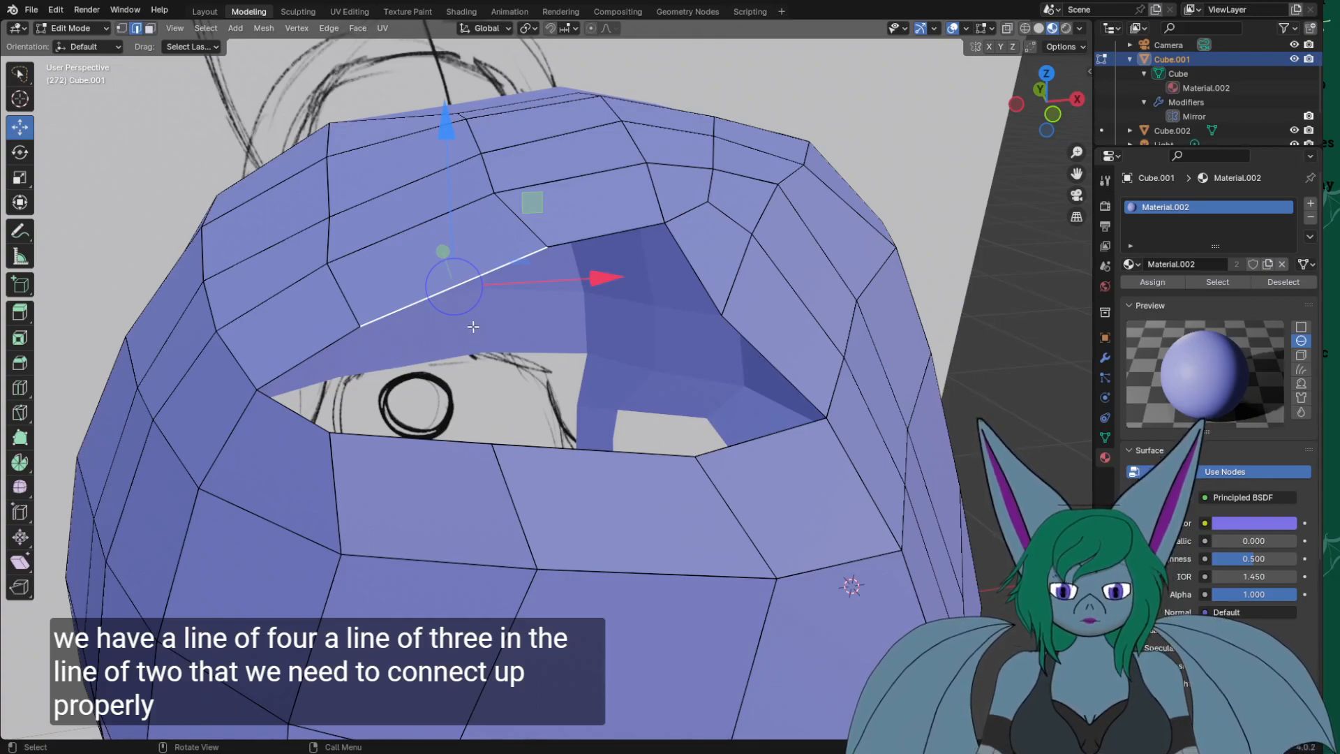
key(g)
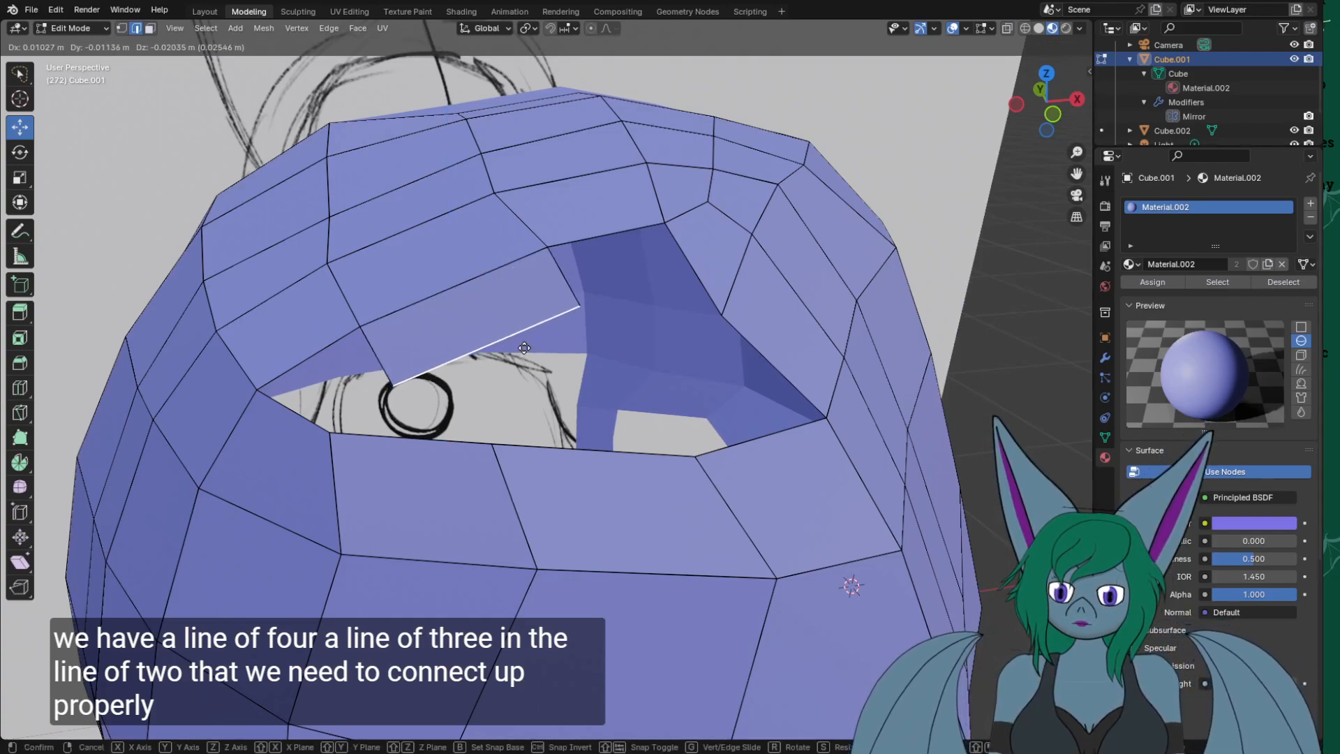
click(524, 356)
middle_drag(391, 475, 764, 282)
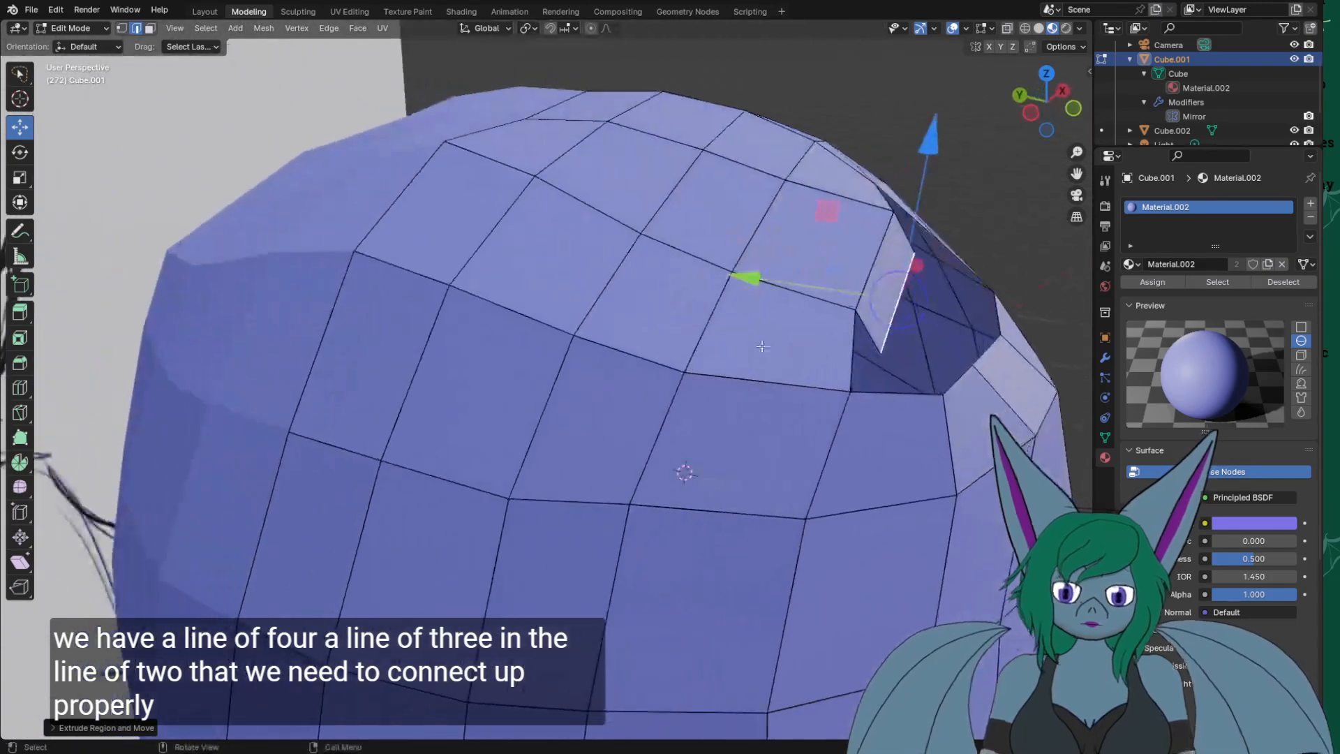
drag(794, 281, 780, 286)
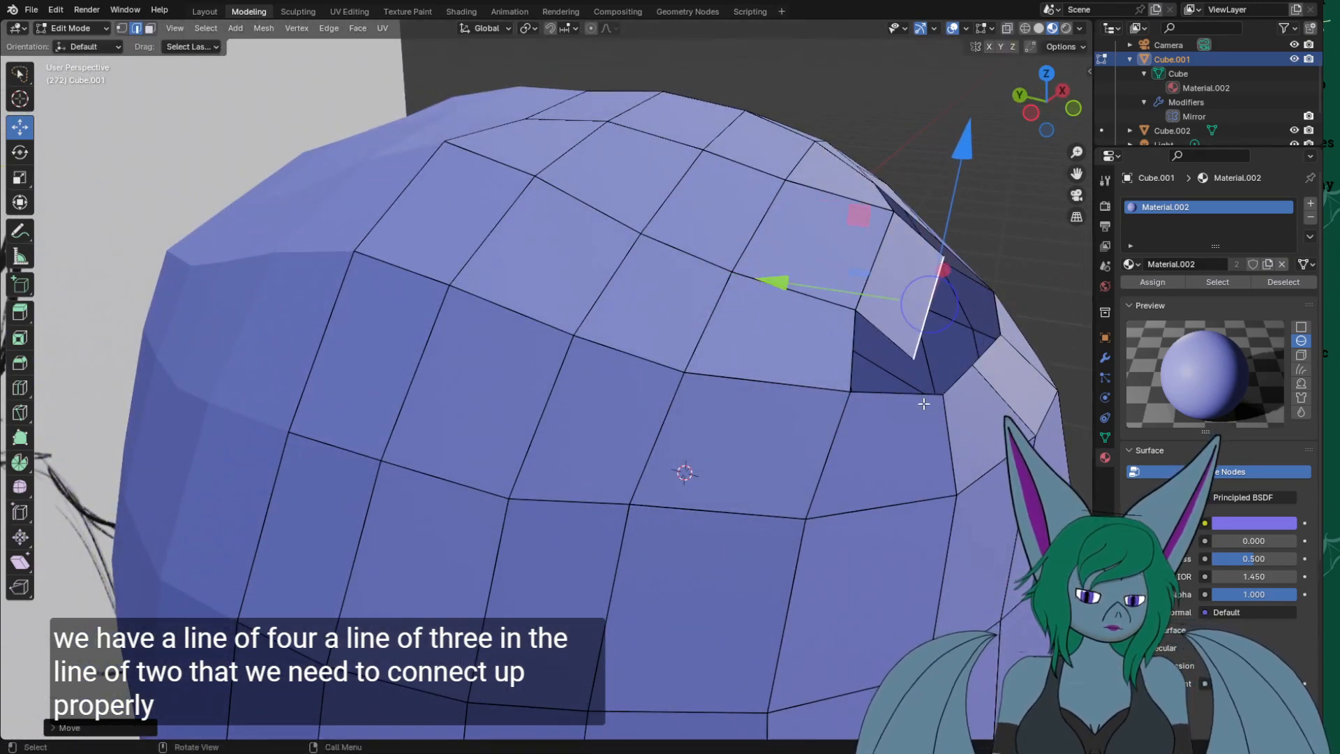
middle_drag(780, 286, 380, 500)
Fill a quad between the extruded face's outer side edge and the adjacent corner of the opening.
key(1)
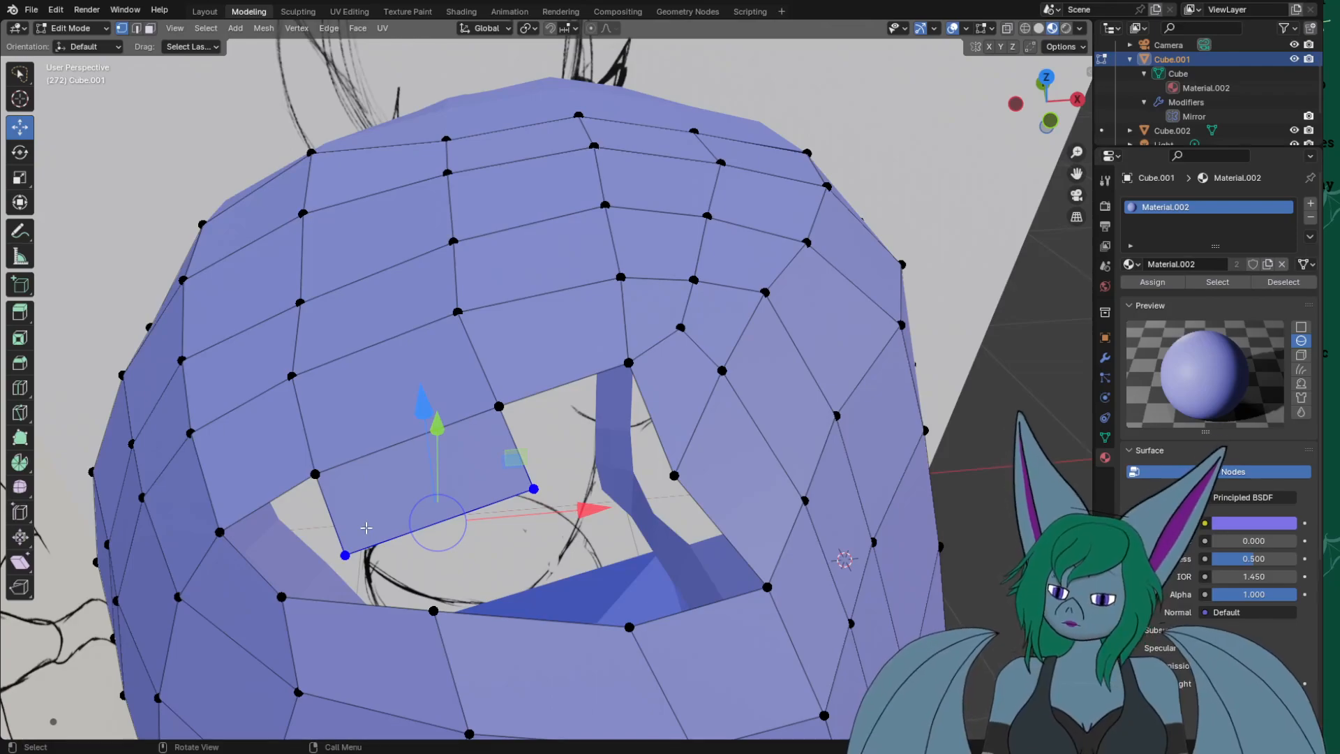
click(317, 474)
shift+click(344, 555)
shift+click(282, 596)
shift+click(221, 532)
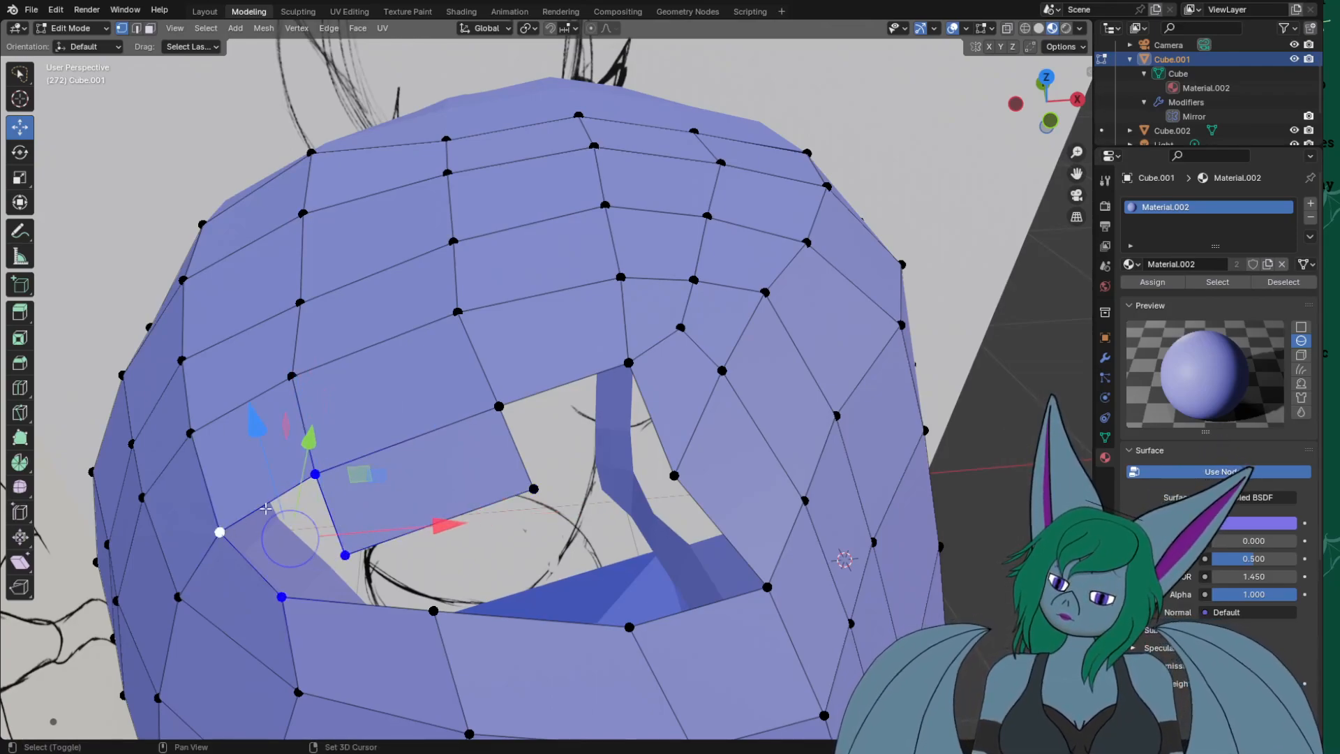
key(f)
Move the two lower corner vertices of the extruded face along X and Z to even out its shape.
click(345, 555)
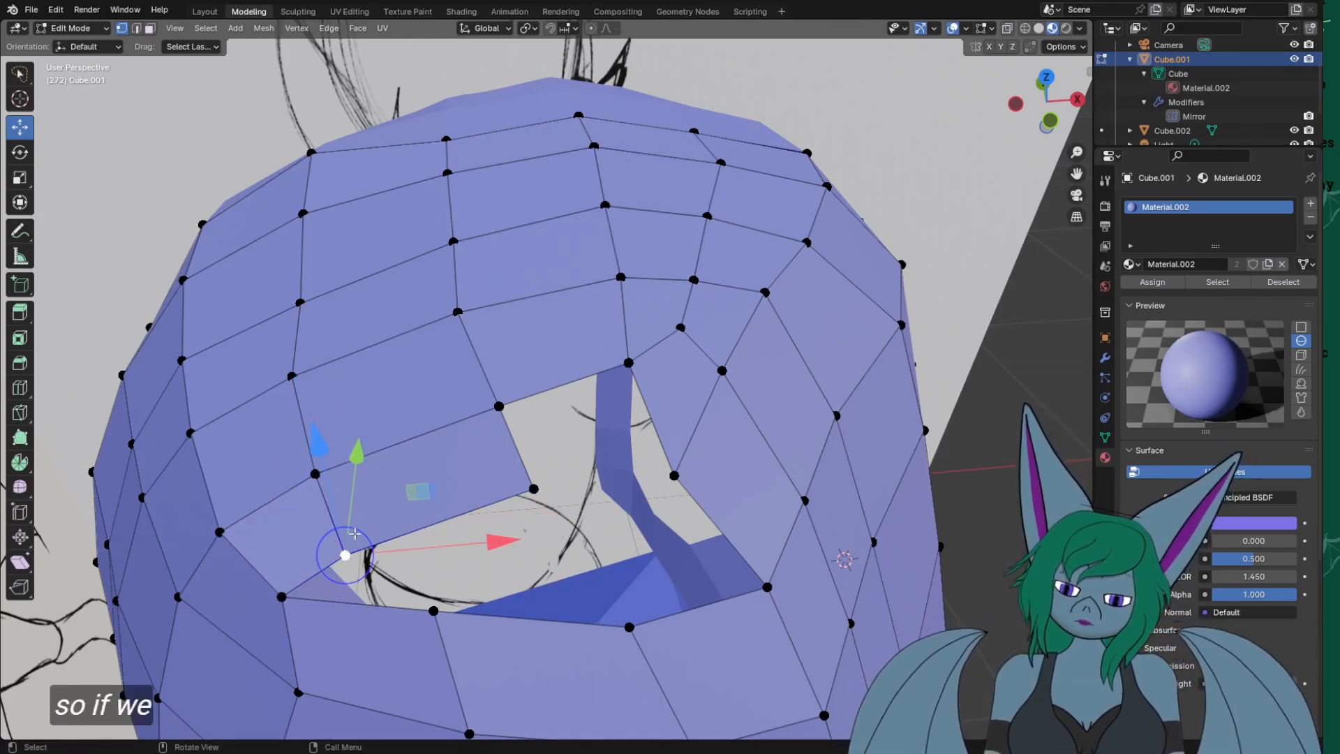
drag(484, 542, 469, 542)
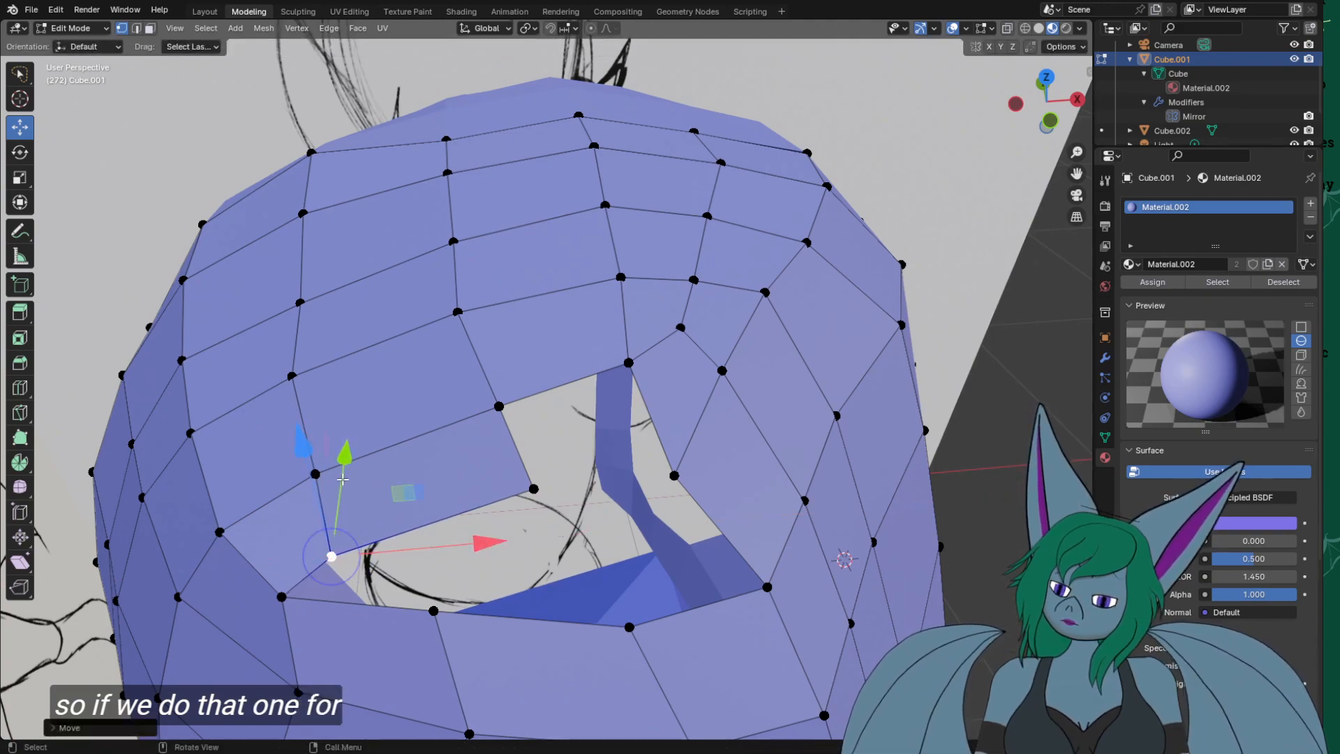
drag(304, 442, 300, 428)
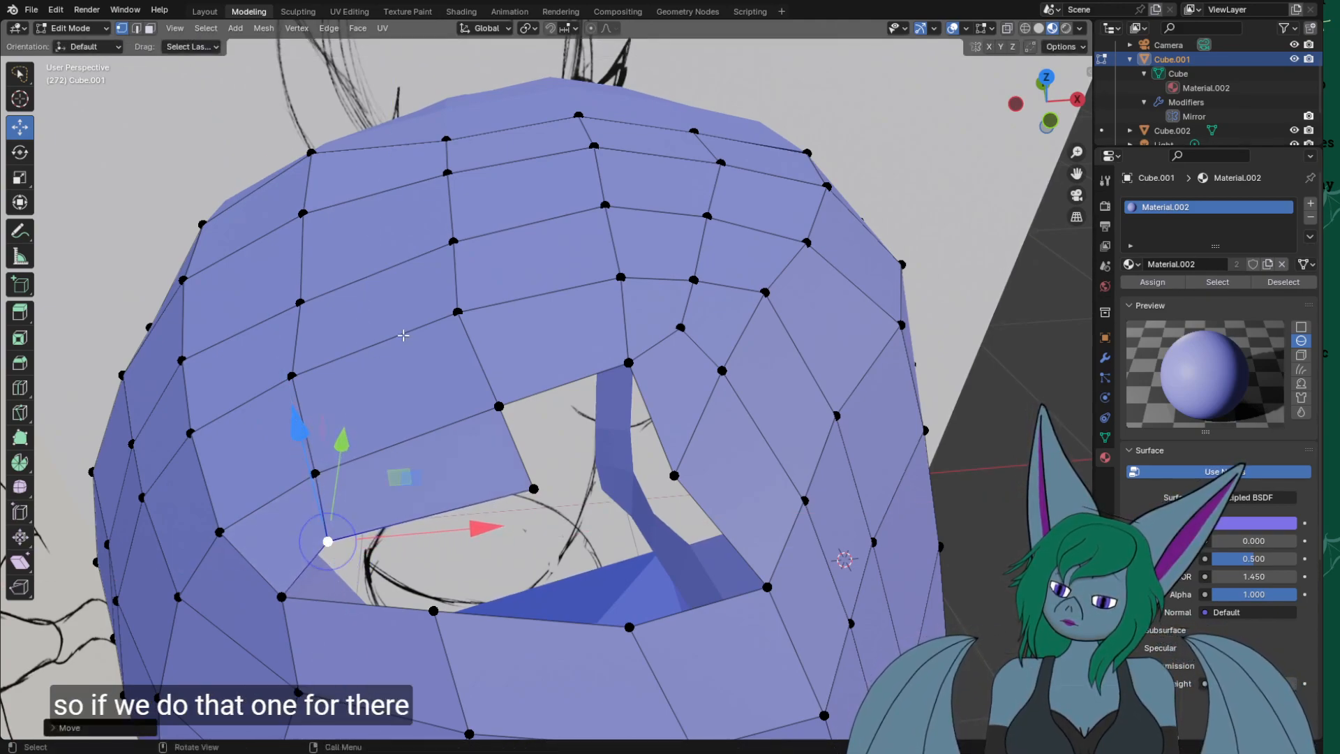
click(534, 489)
drag(680, 477, 651, 478)
drag(512, 368, 527, 399)
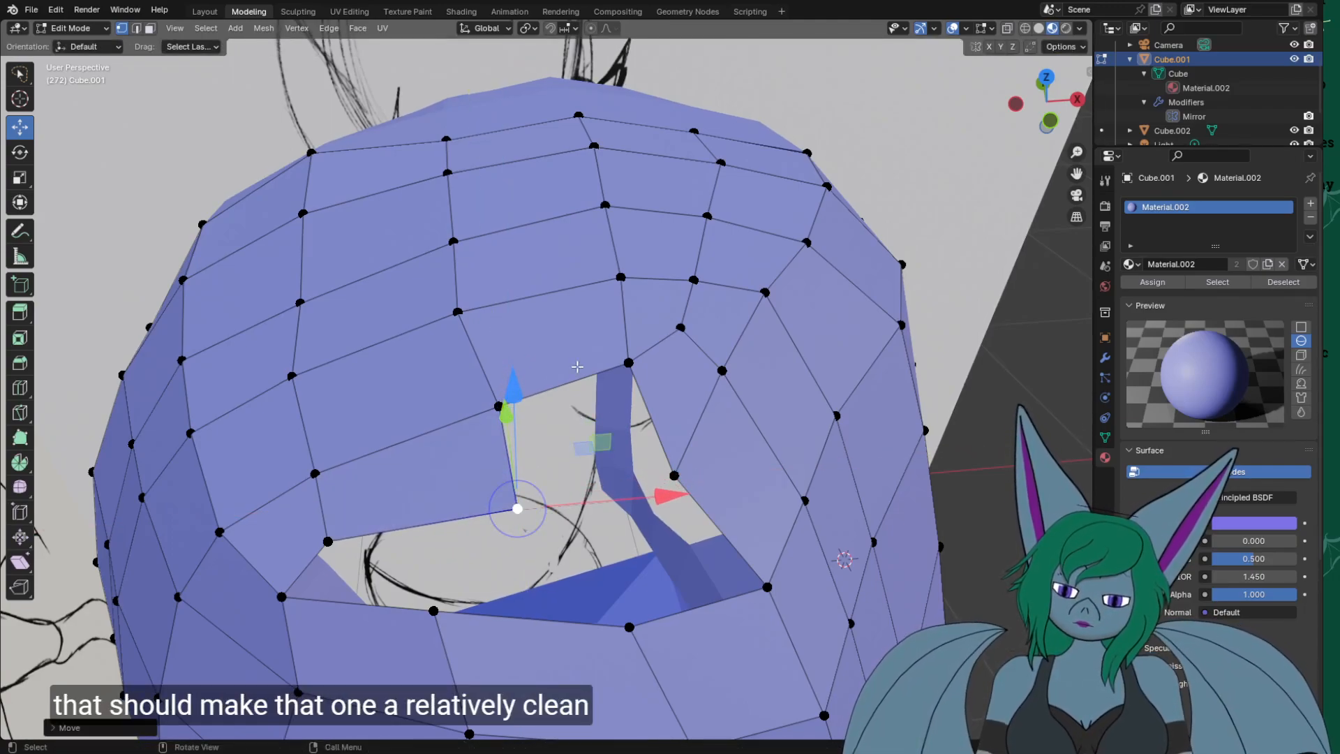
Fill a quad between the extruded face's lower edge and the opening's lower rim.
shift+click(433, 611)
shift+click(281, 596)
shift+click(327, 540)
Fill a quad between the extruded face's inner side edge and the opposite upper side of the opening.
click(498, 406)
shift+click(628, 363)
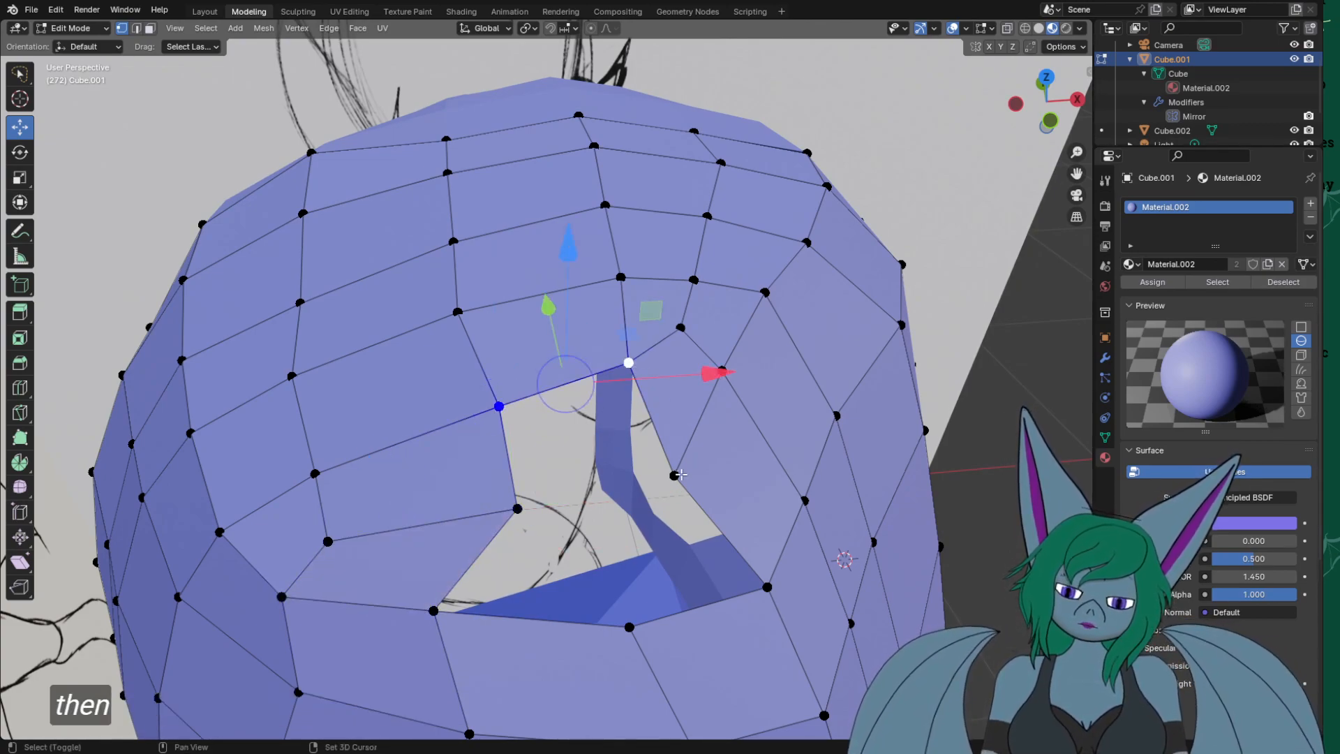
shift+click(674, 475)
shift+click(529, 511)
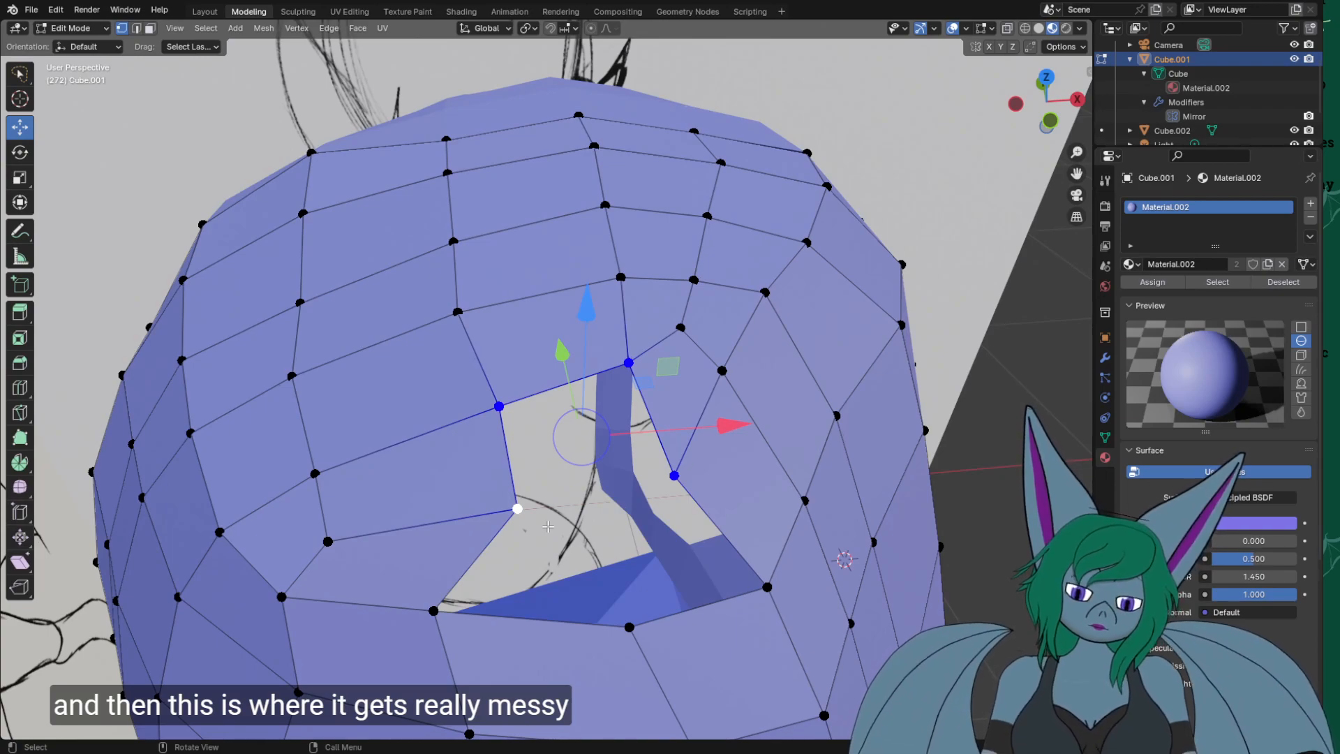
click(499, 405)
shift+click(628, 362)
shift+click(674, 475)
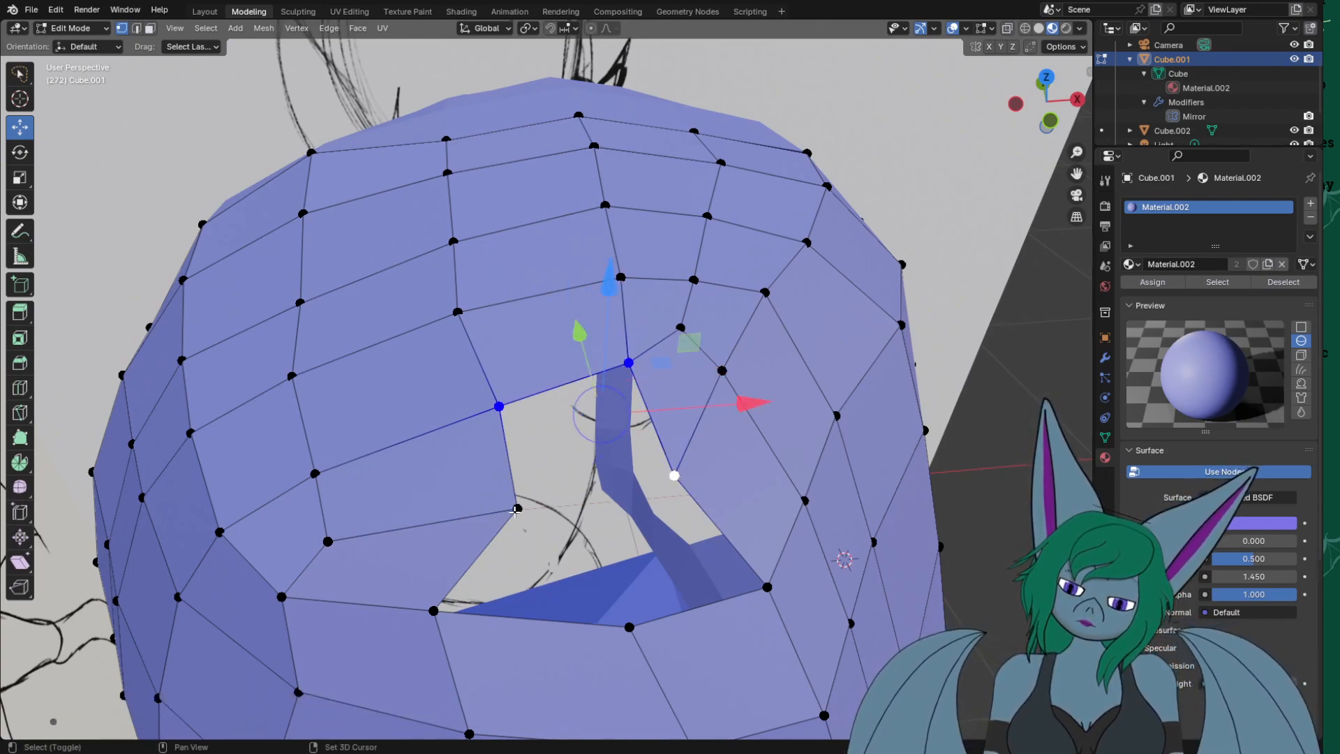
shift+click(517, 508)
key(f)
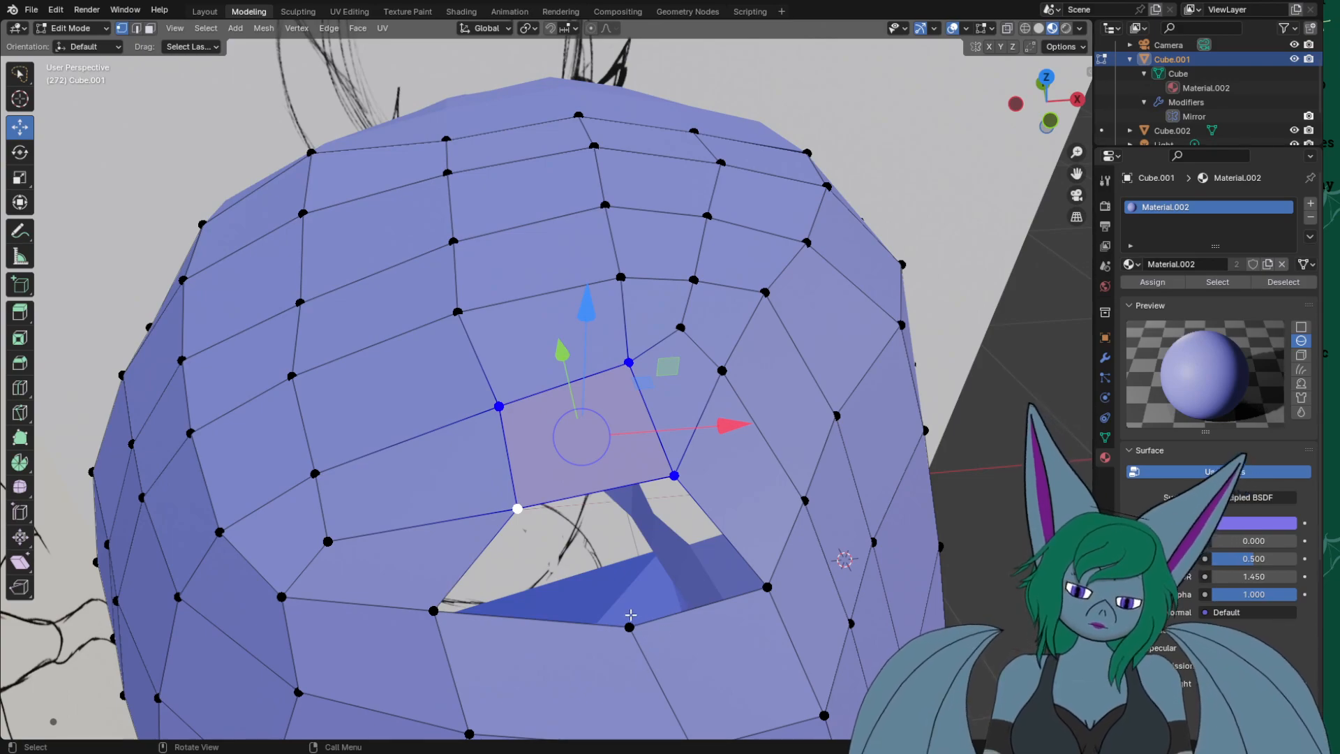
Shift both end vertices of the edge shared by the first two filled rim quads along X toward the opening.
click(631, 614)
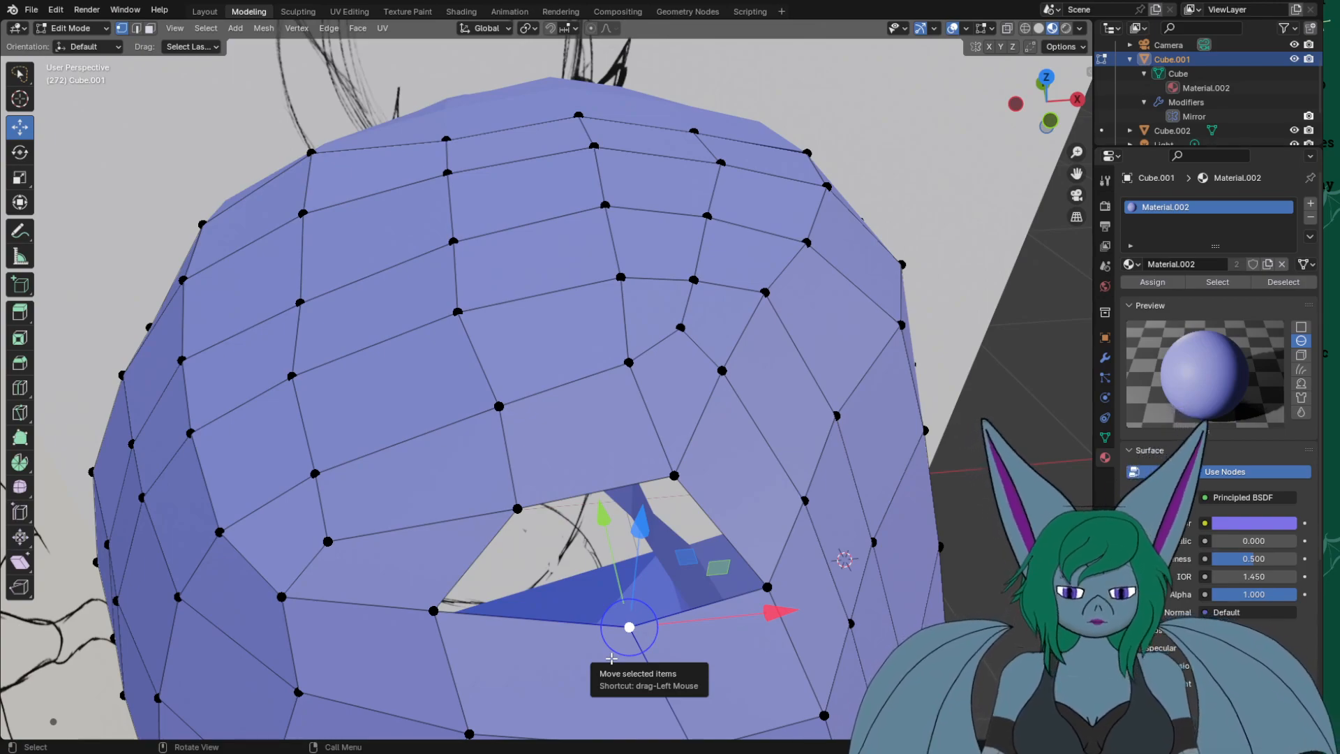
middle_drag(580, 571, 538, 502)
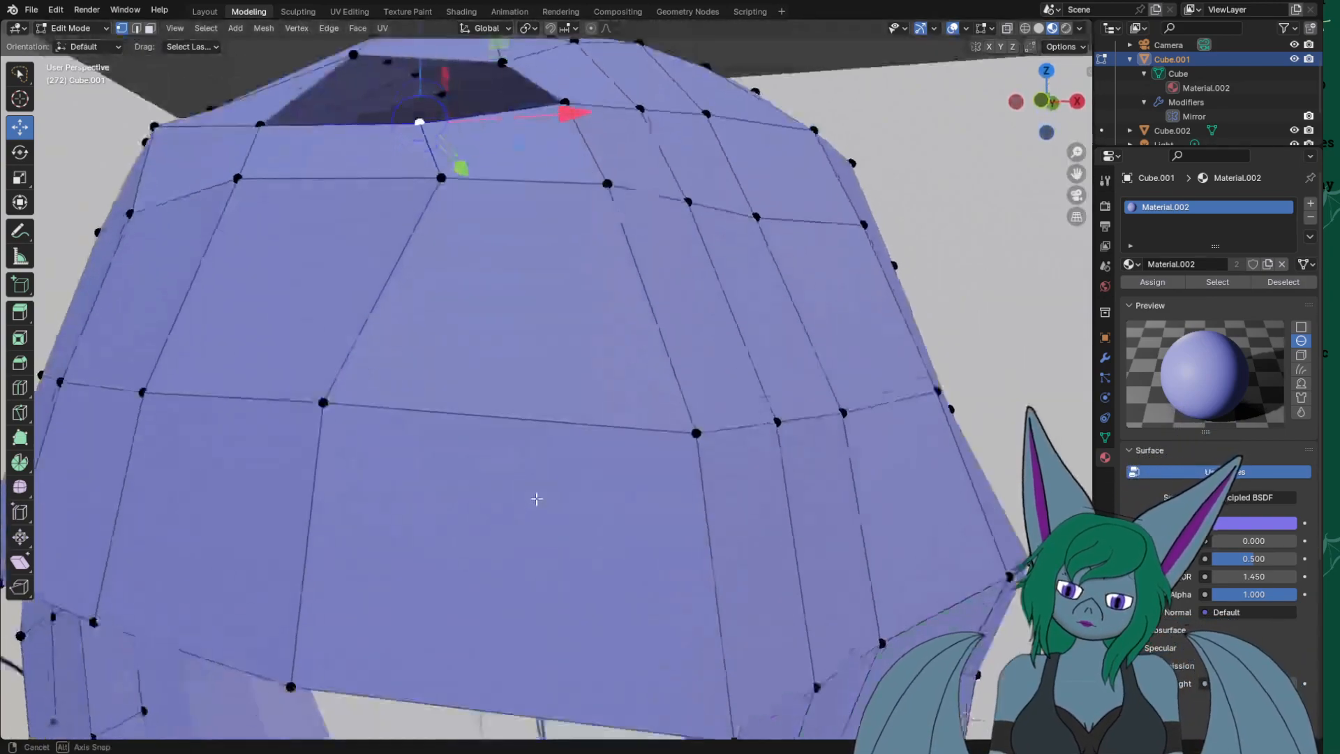
scroll(541, 497, down, 4)
shift+middle_drag(584, 294, 609, 514)
click(443, 529)
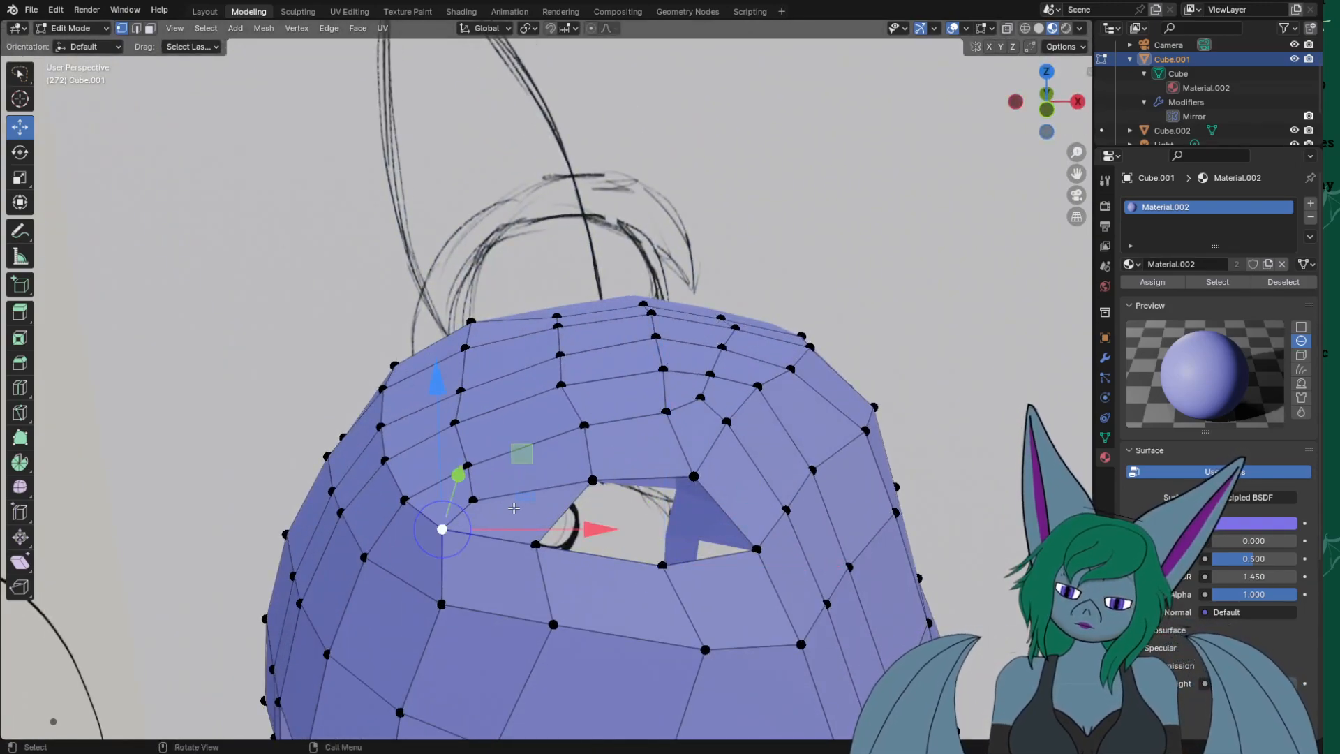
drag(578, 528, 625, 501)
click(473, 500)
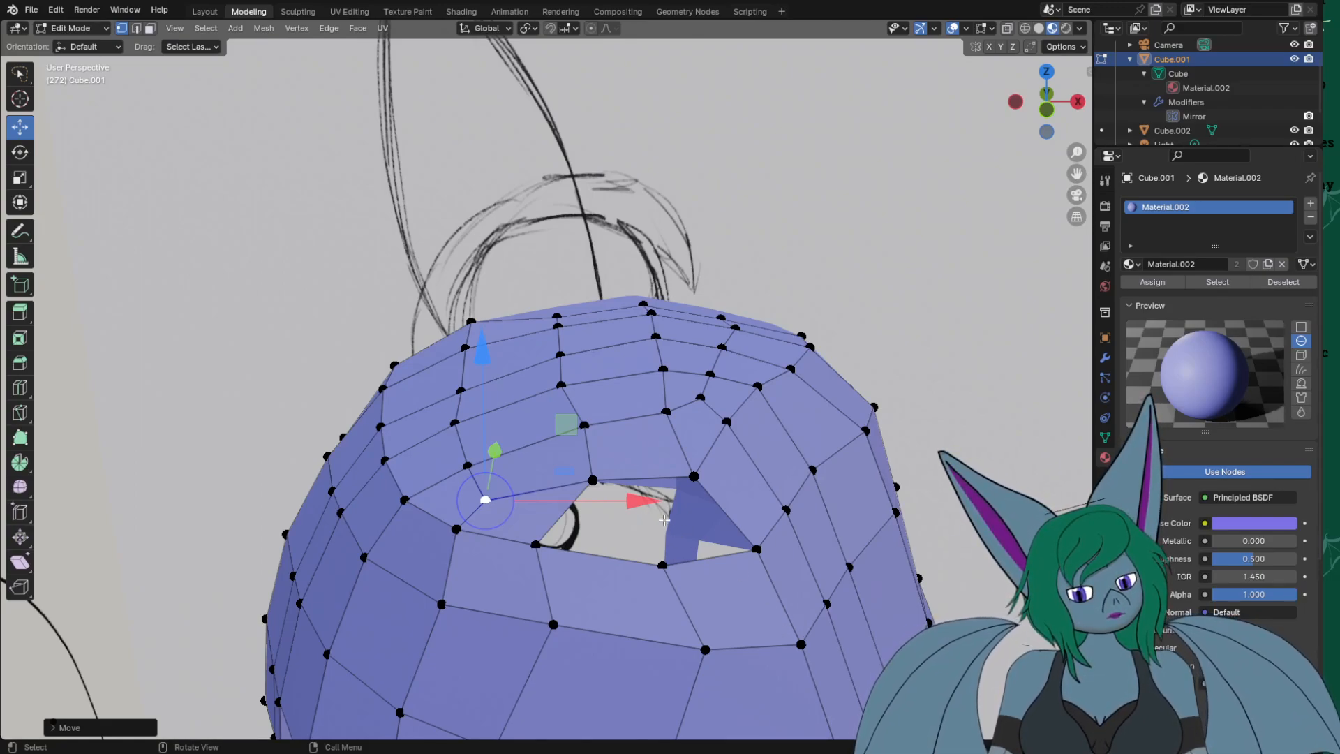
Shift the opening's two lower rim vertices along positive X and one vertex in the row below along negative X.
click(664, 566)
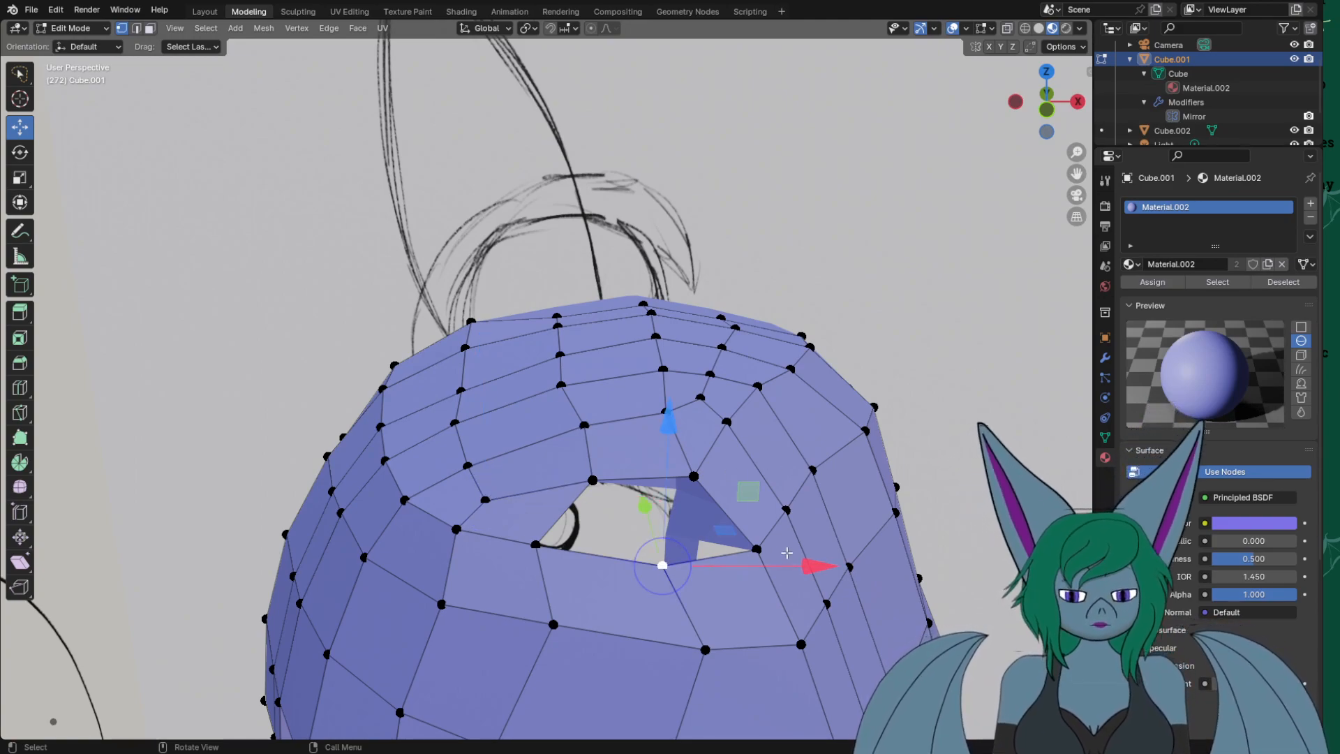
drag(785, 564, 811, 564)
click(541, 543)
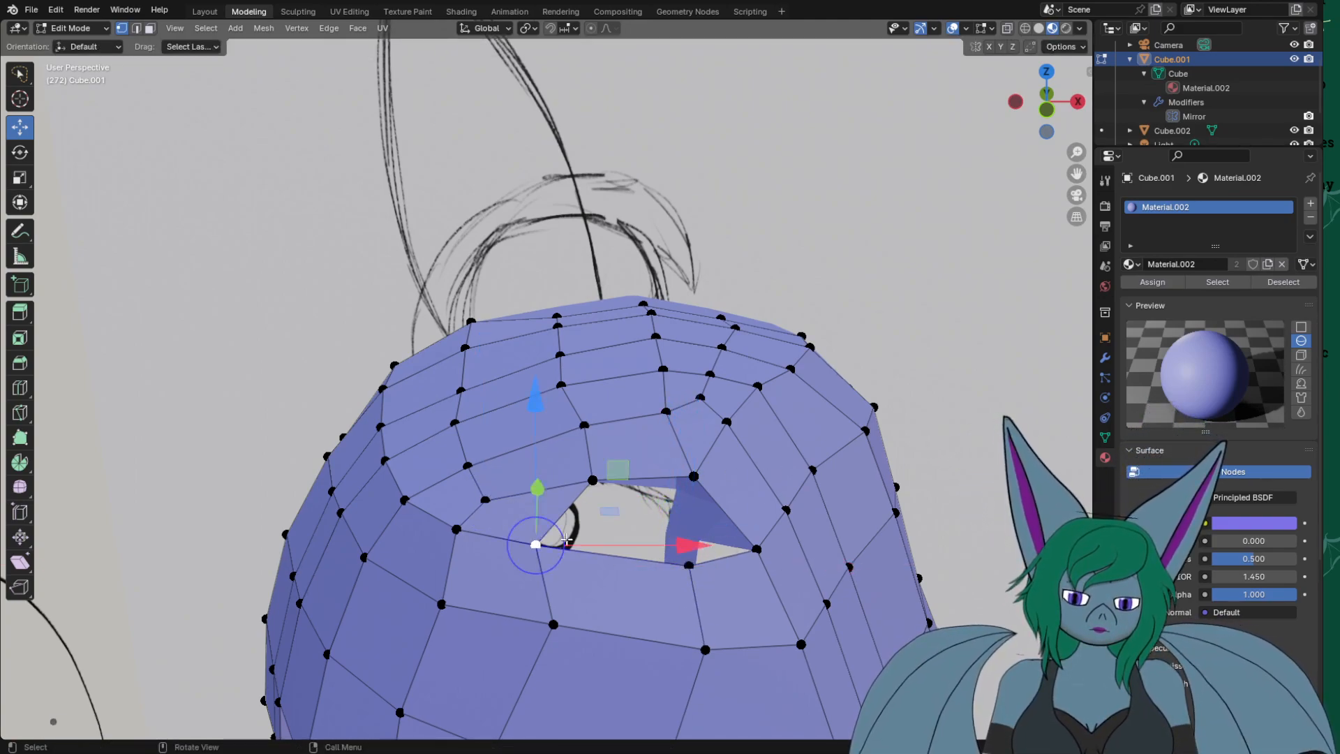
drag(690, 549, 714, 549)
click(552, 628)
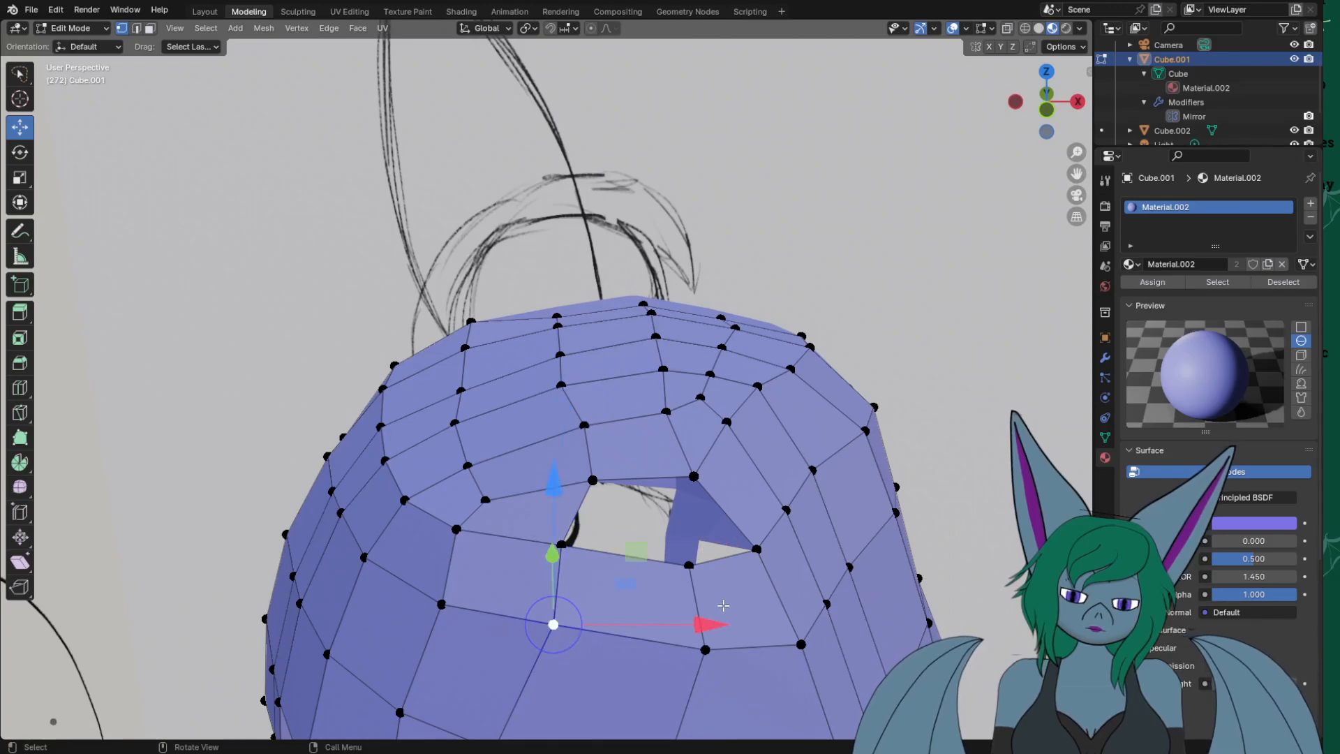
drag(712, 623, 692, 623)
click(690, 568)
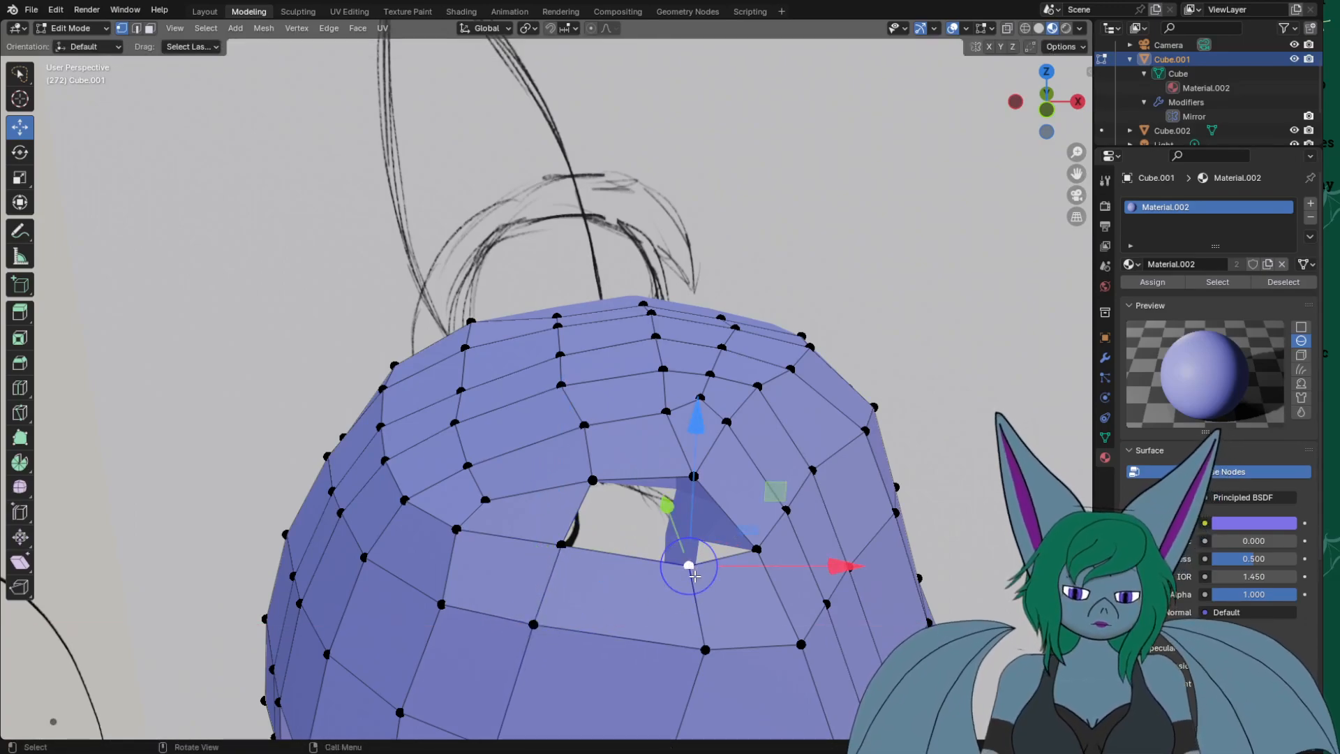
click(651, 516)
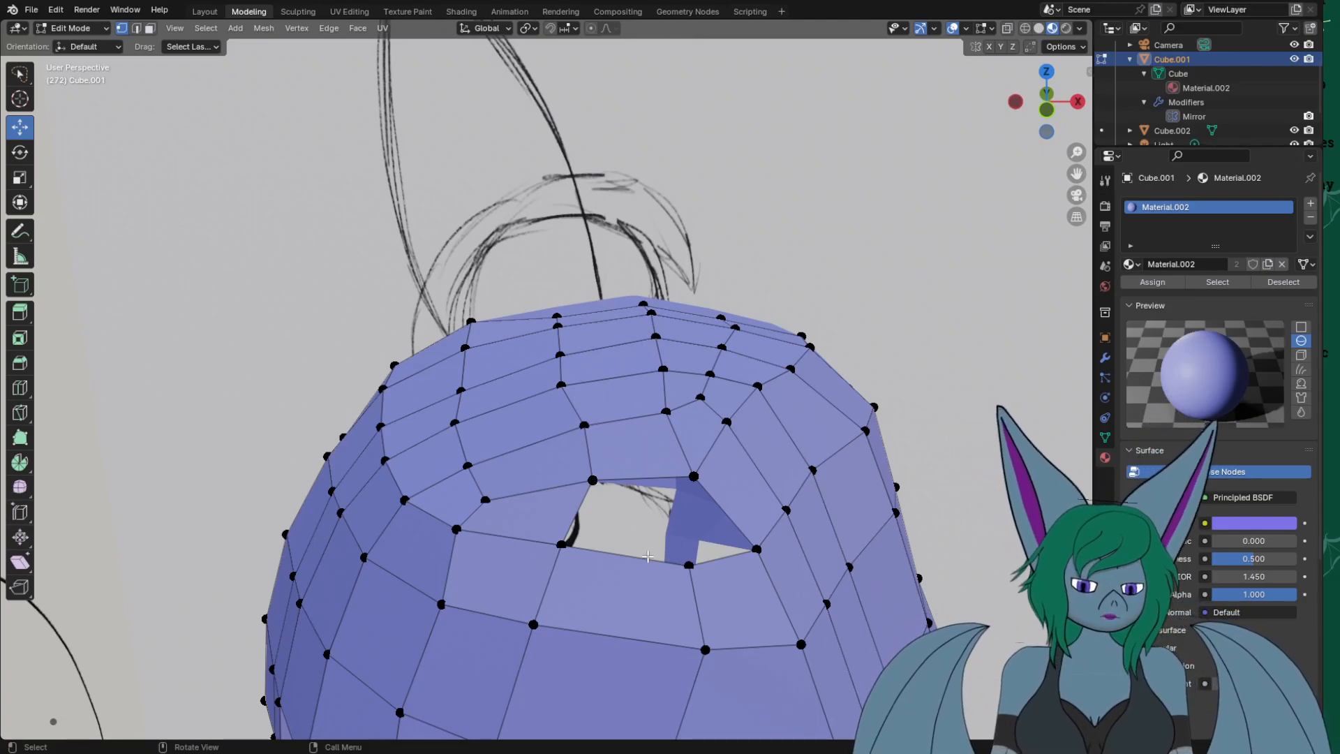
Delete the corner vertex on the opening's upper rim together with its surrounding faces.
scroll(692, 493, up, 1)
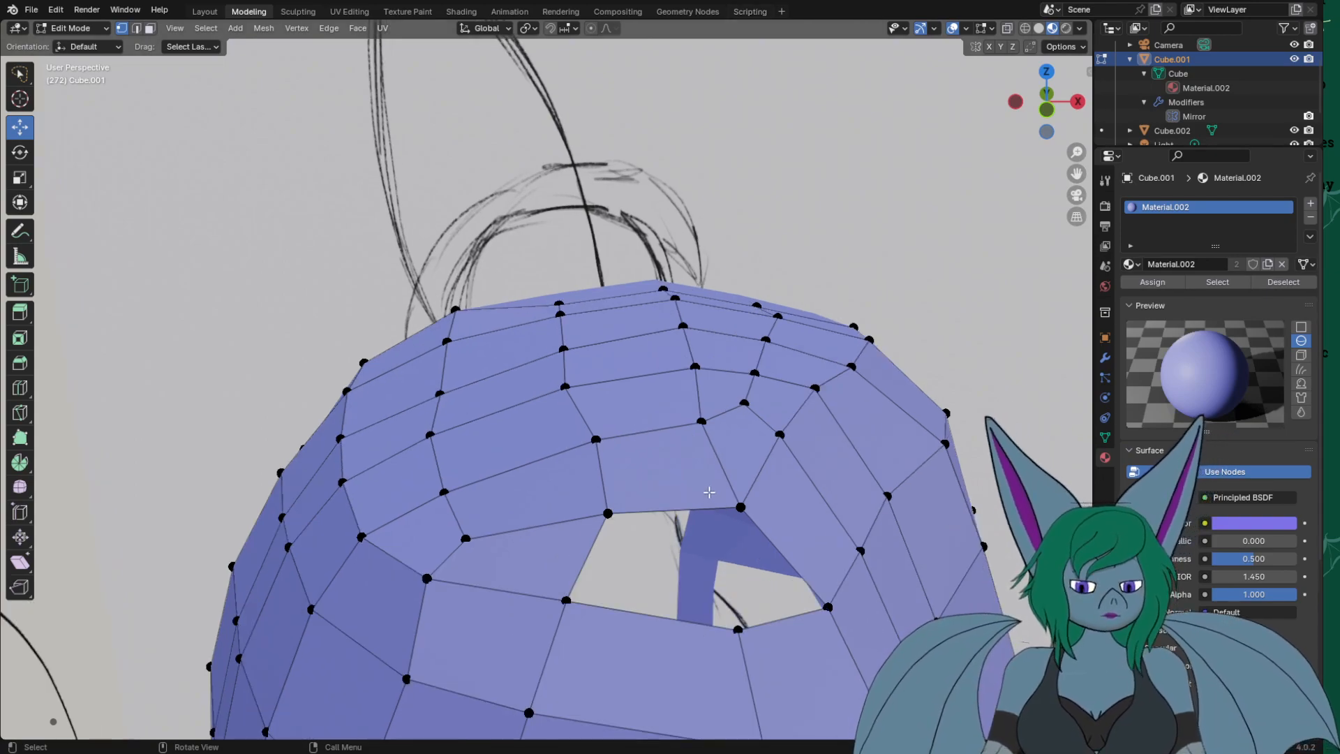
scroll(778, 560, up, 1)
click(806, 553)
shift+middle_drag(841, 620, 750, 552)
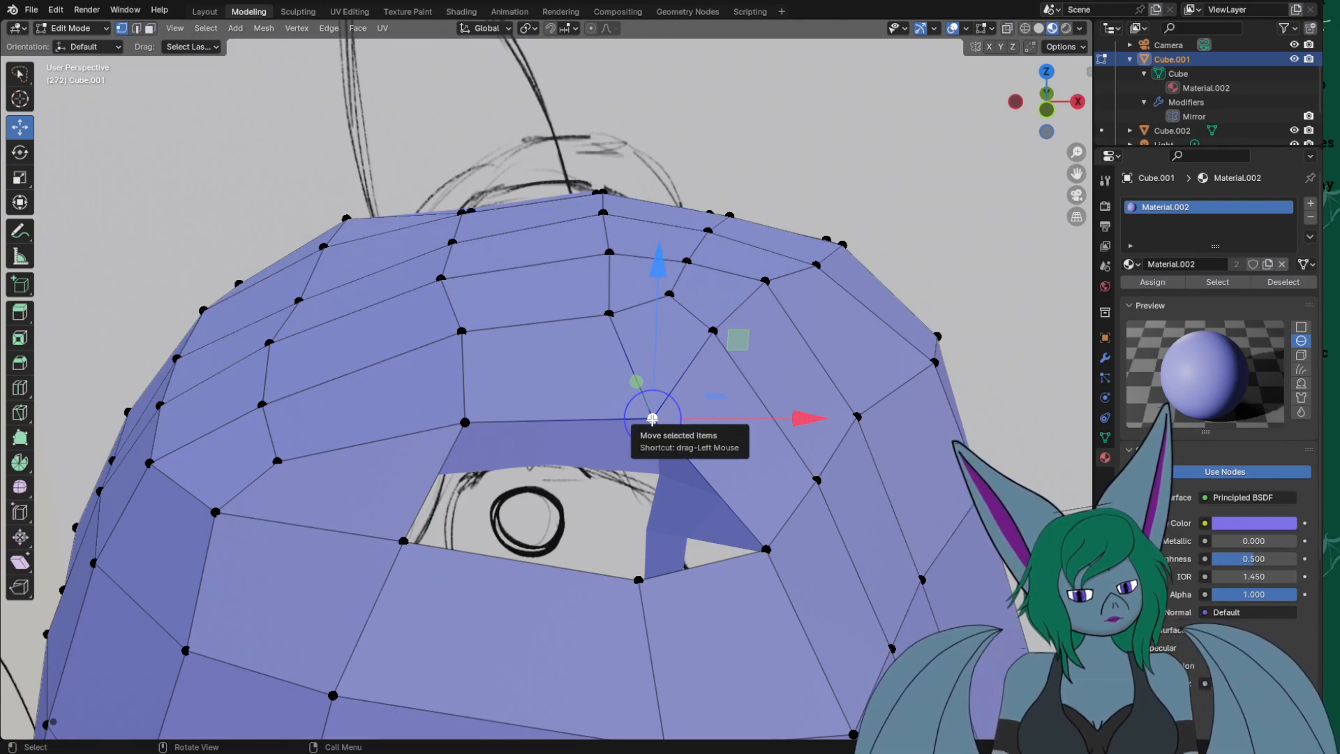
key(x)
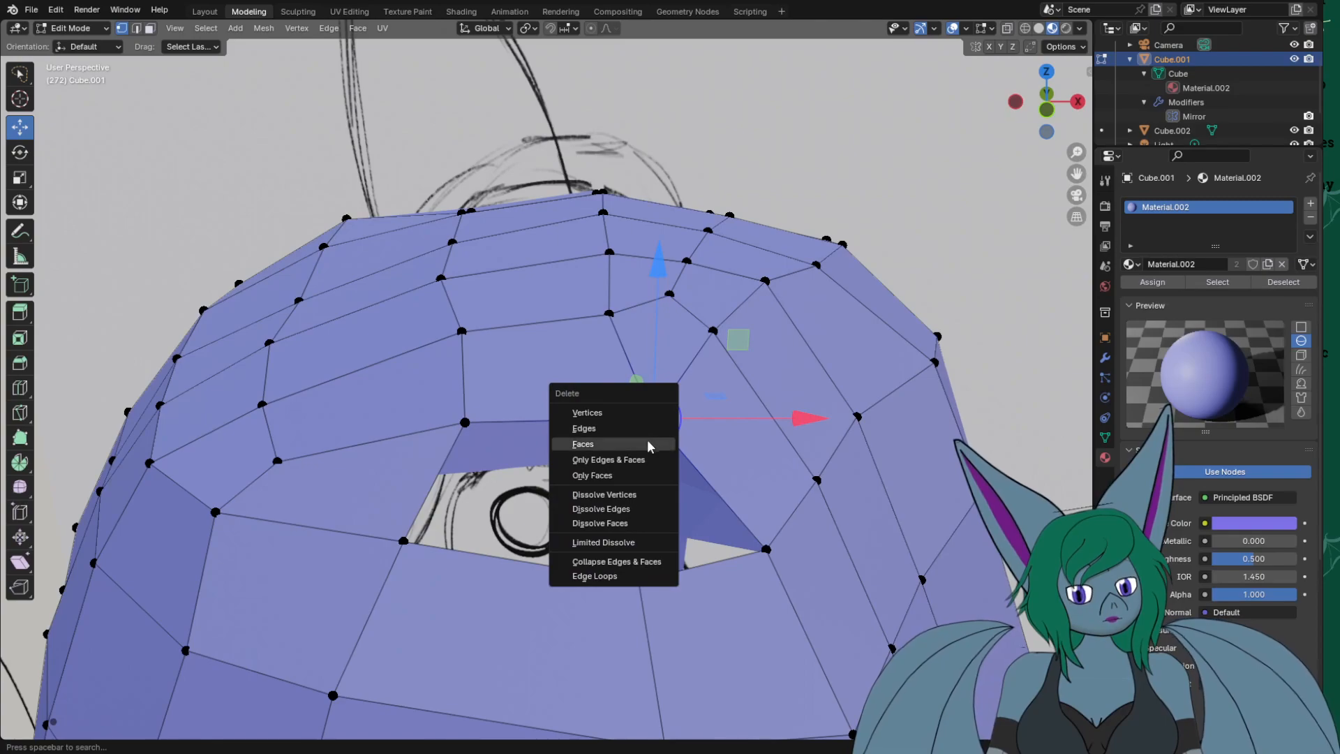
click(623, 426)
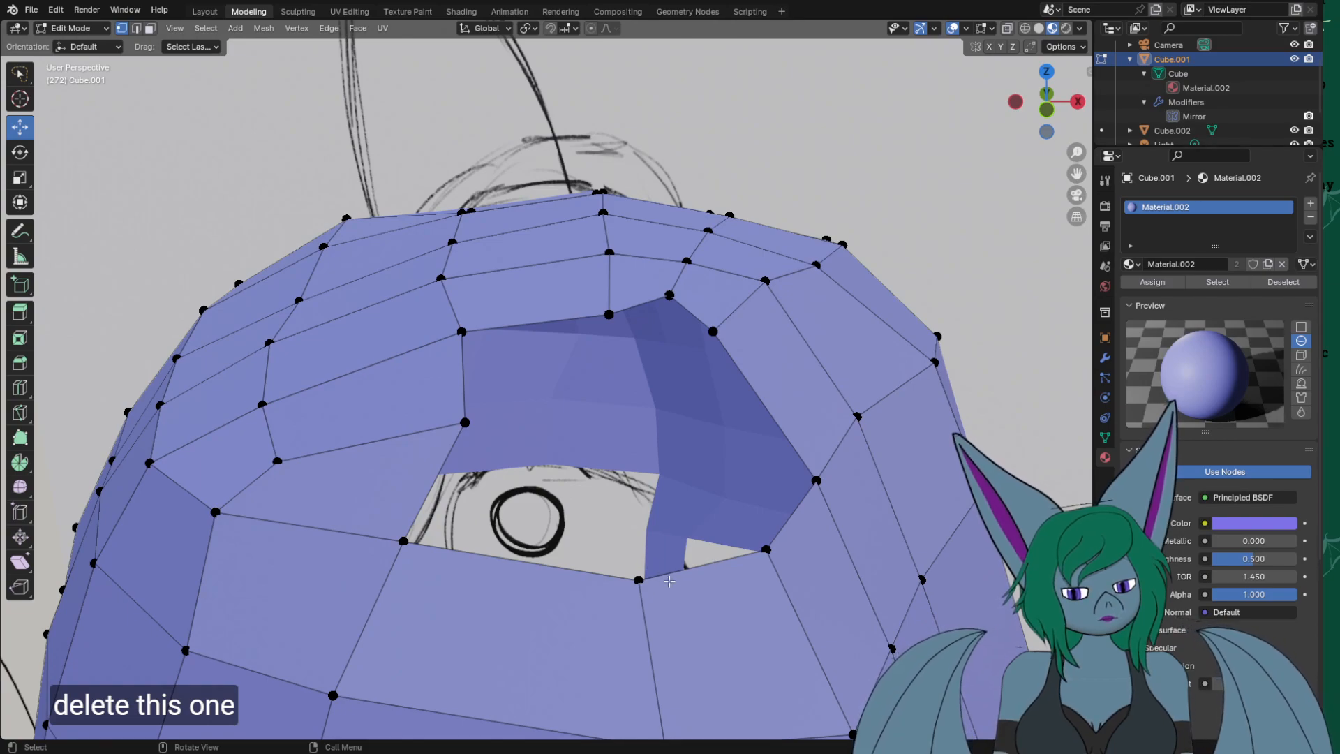
Extrude the short lower rim edge up into the enlarged opening.
key(2)
click(690, 569)
drag(693, 563, 628, 417)
middle_drag(628, 419, 670, 645)
Scale the extruded edge along global X to about 0.51.
key(x)
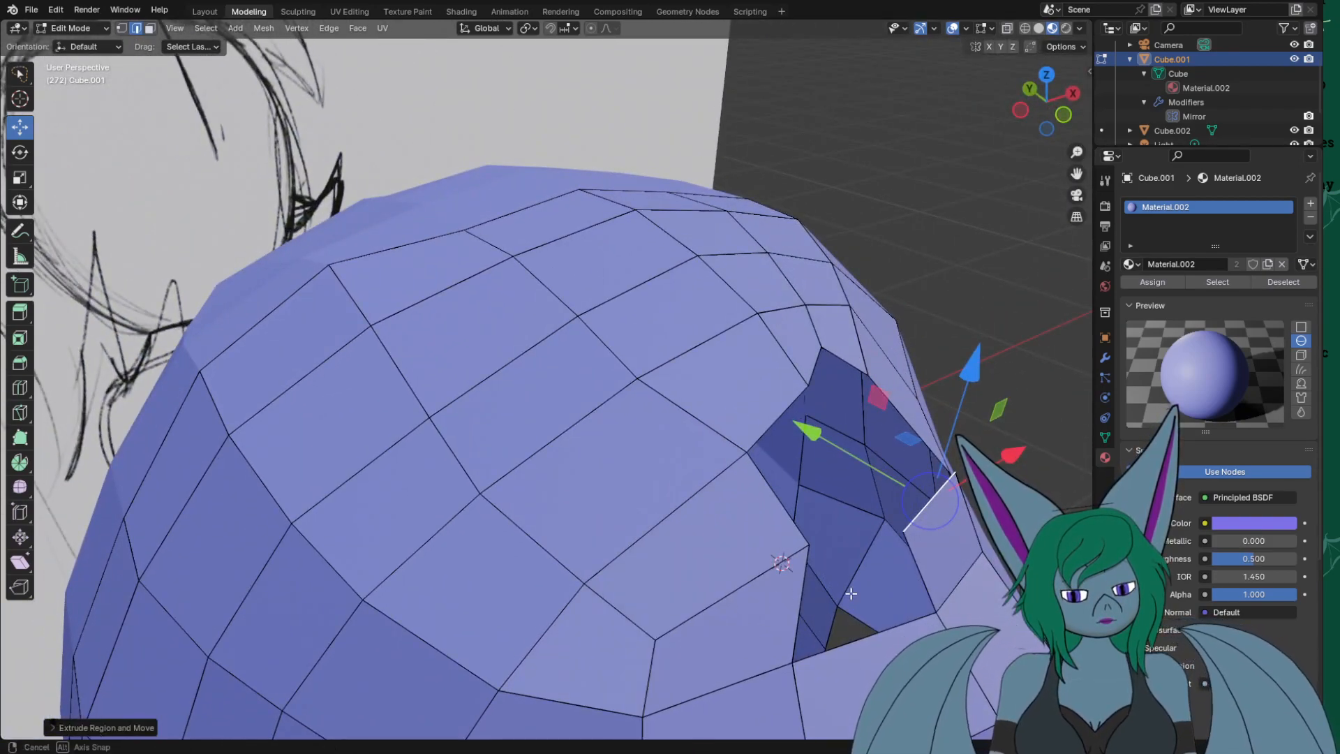
key(s)
key(x)
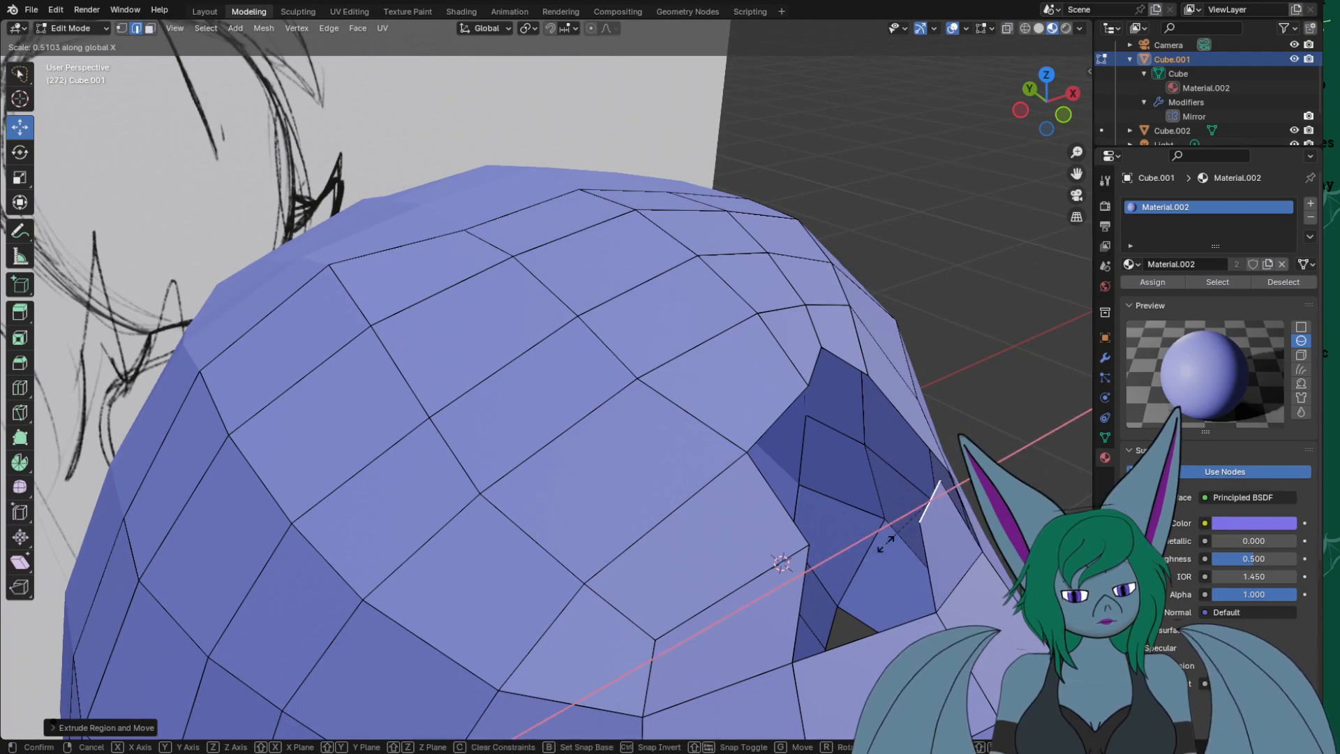
click(884, 544)
Raise the extruded edge slightly along Z and adjust its tilt by scaling it along global Z.
middle_drag(885, 544, 627, 480)
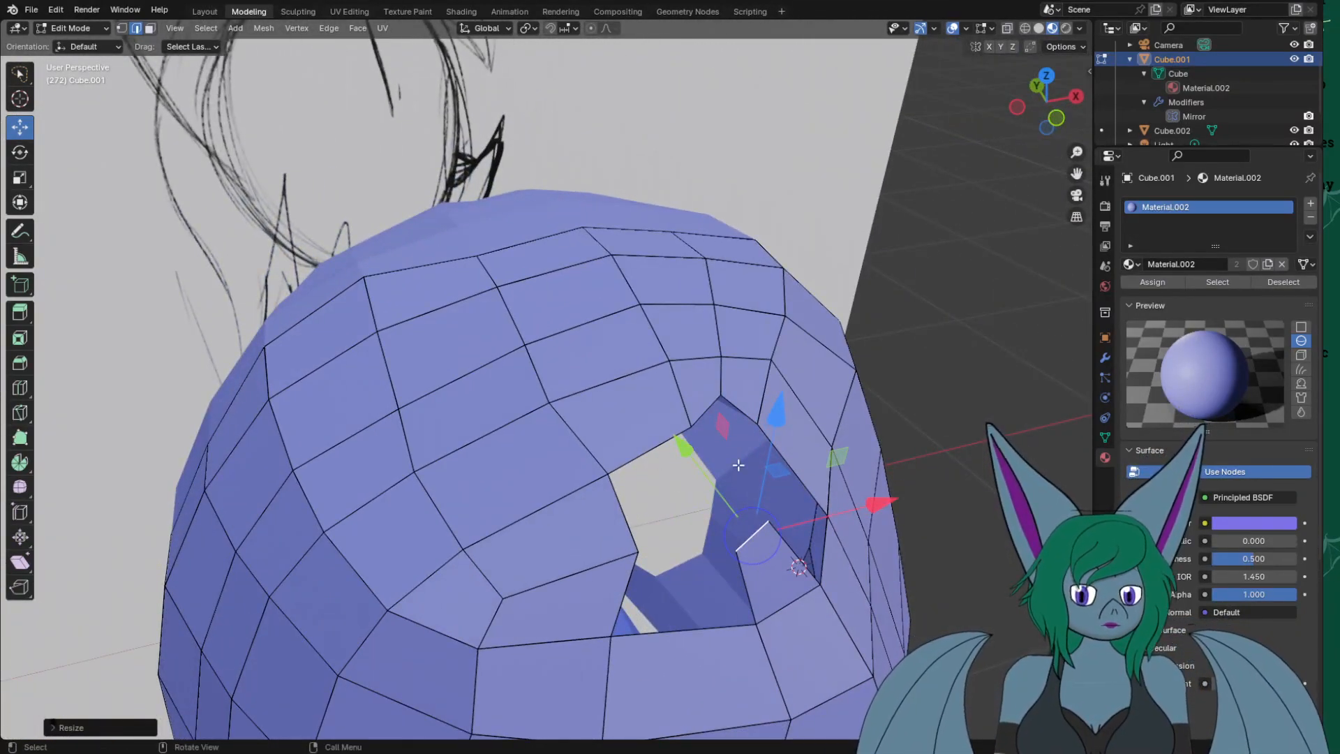
drag(771, 438, 775, 419)
middle_drag(757, 555, 646, 499)
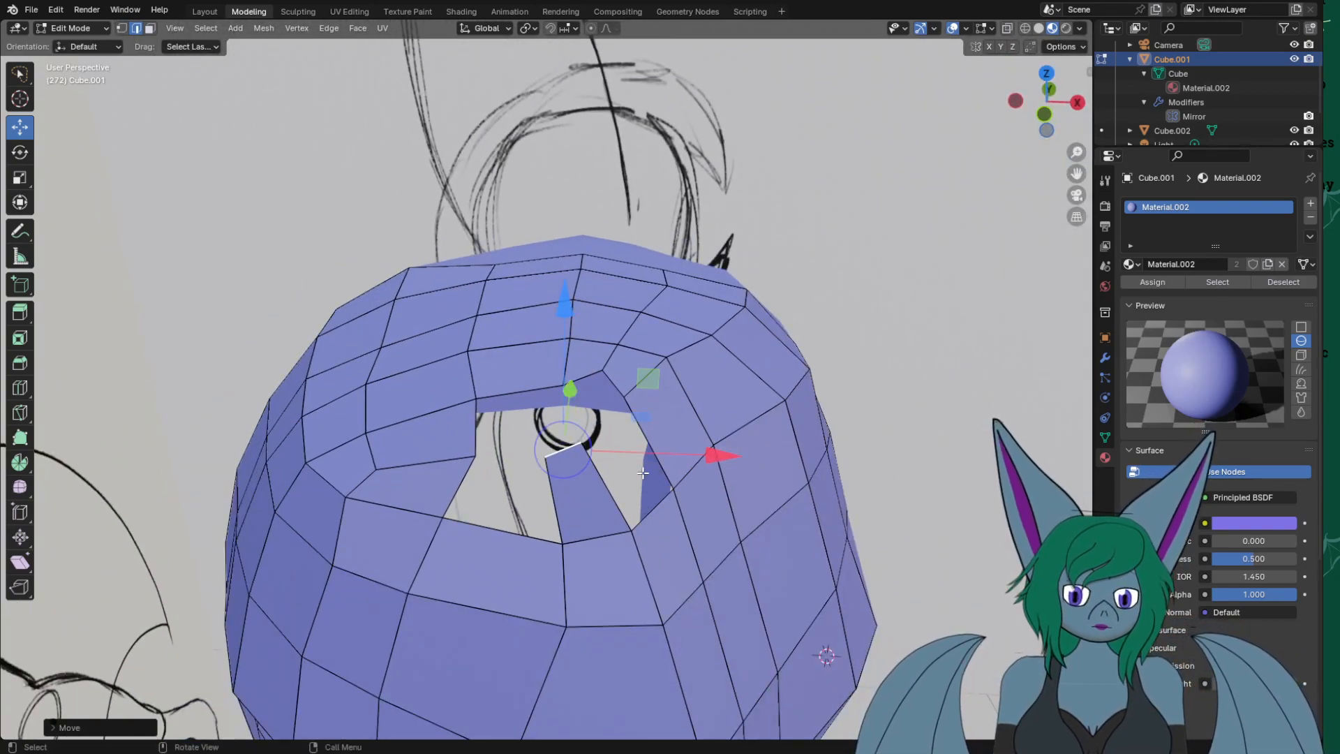
key(s)
key(z)
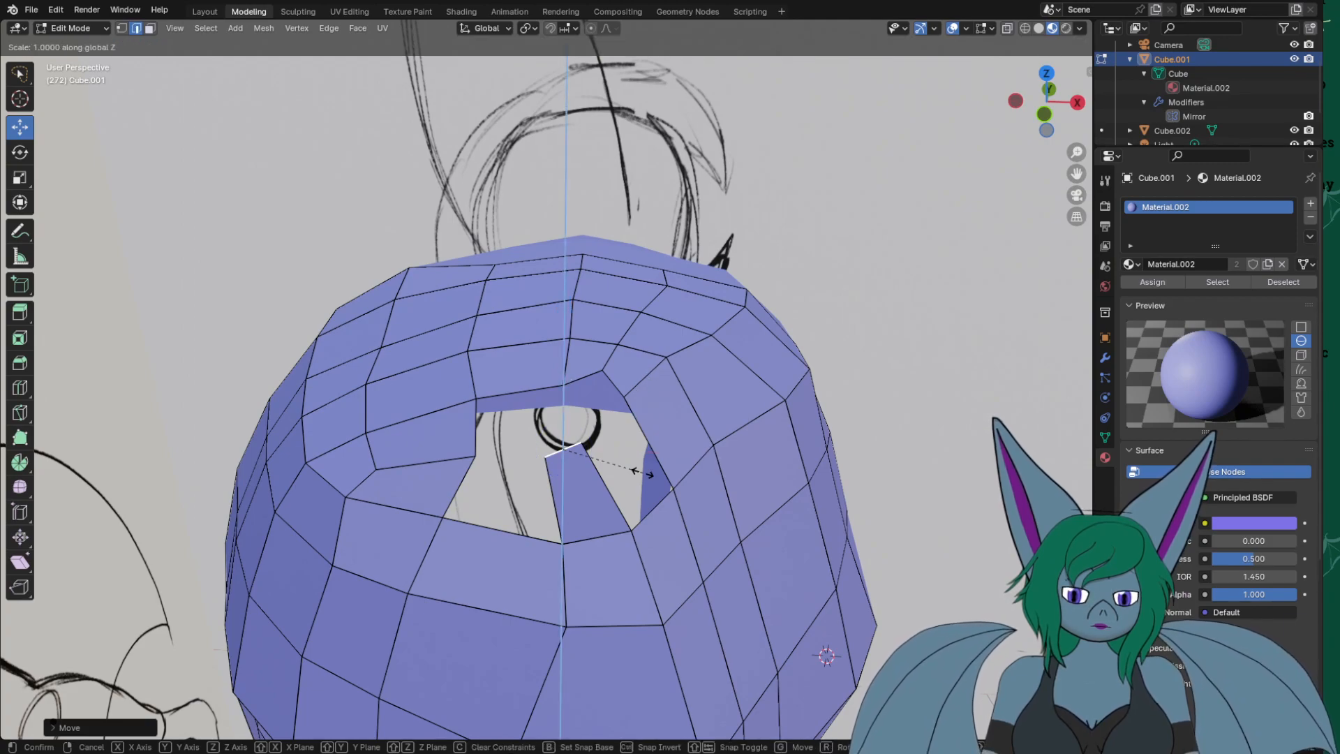
click(647, 474)
middle_drag(645, 474, 613, 462)
middle_drag(596, 456, 699, 513)
Fill a four-sided face between the extruded strip's outer side and the opening's adjacent side rim on the positive X side.
key(1)
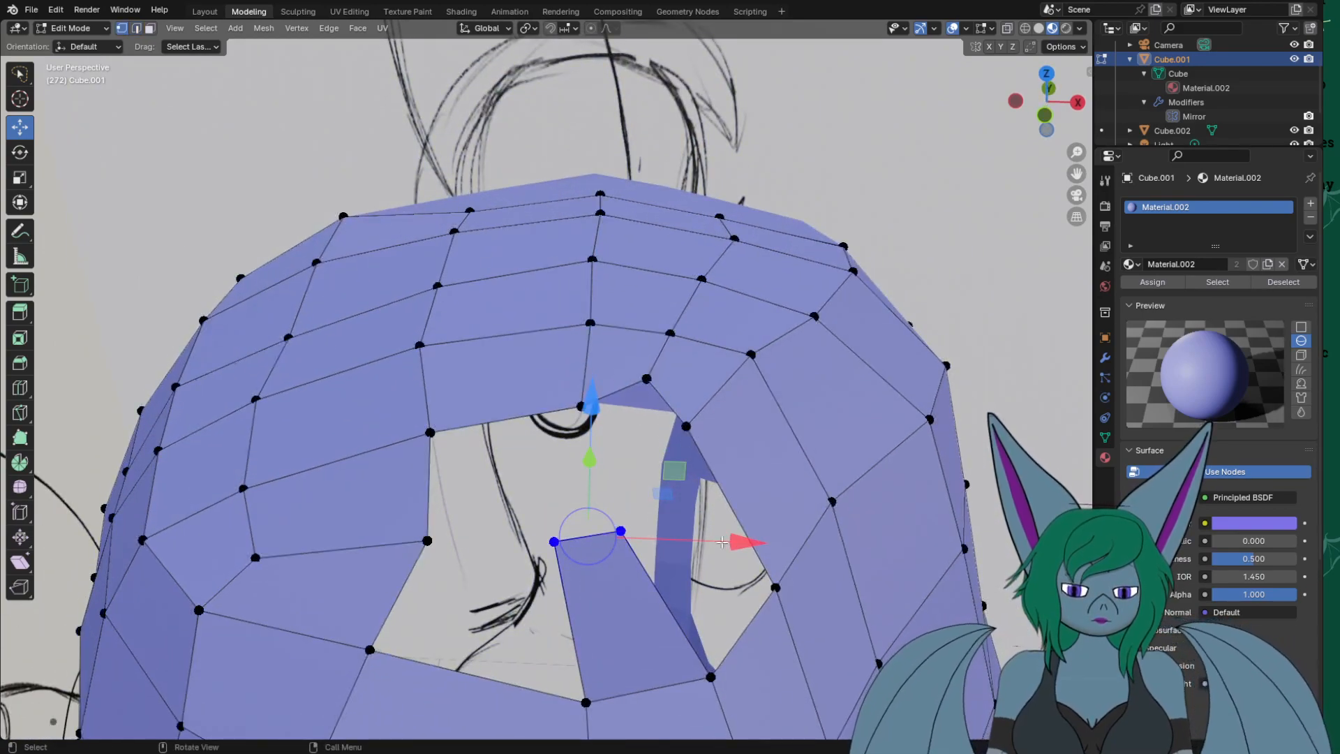
click(690, 423)
shift+click(776, 586)
shift+click(711, 677)
shift+click(621, 531)
key(f)
Fill a four-sided face between the extruded strip and the lower rim corner on its negative X side.
click(427, 541)
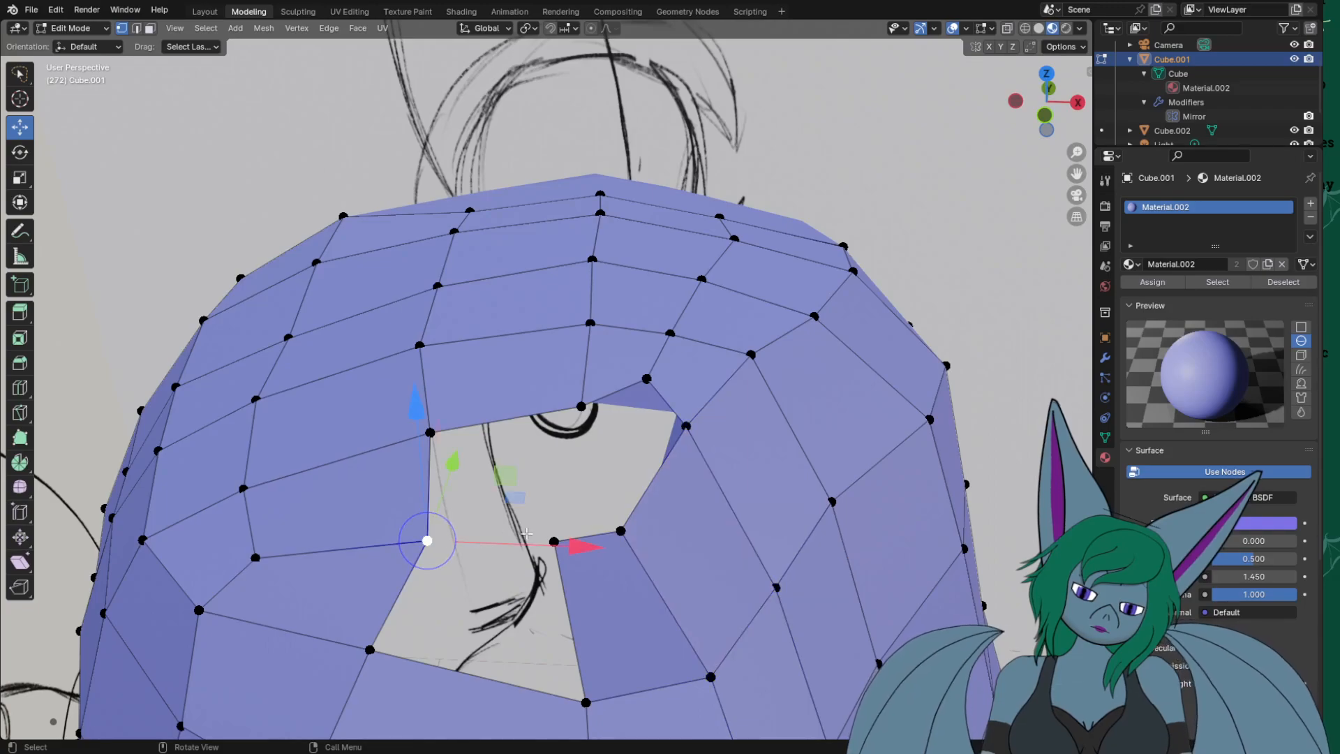
shift+click(554, 542)
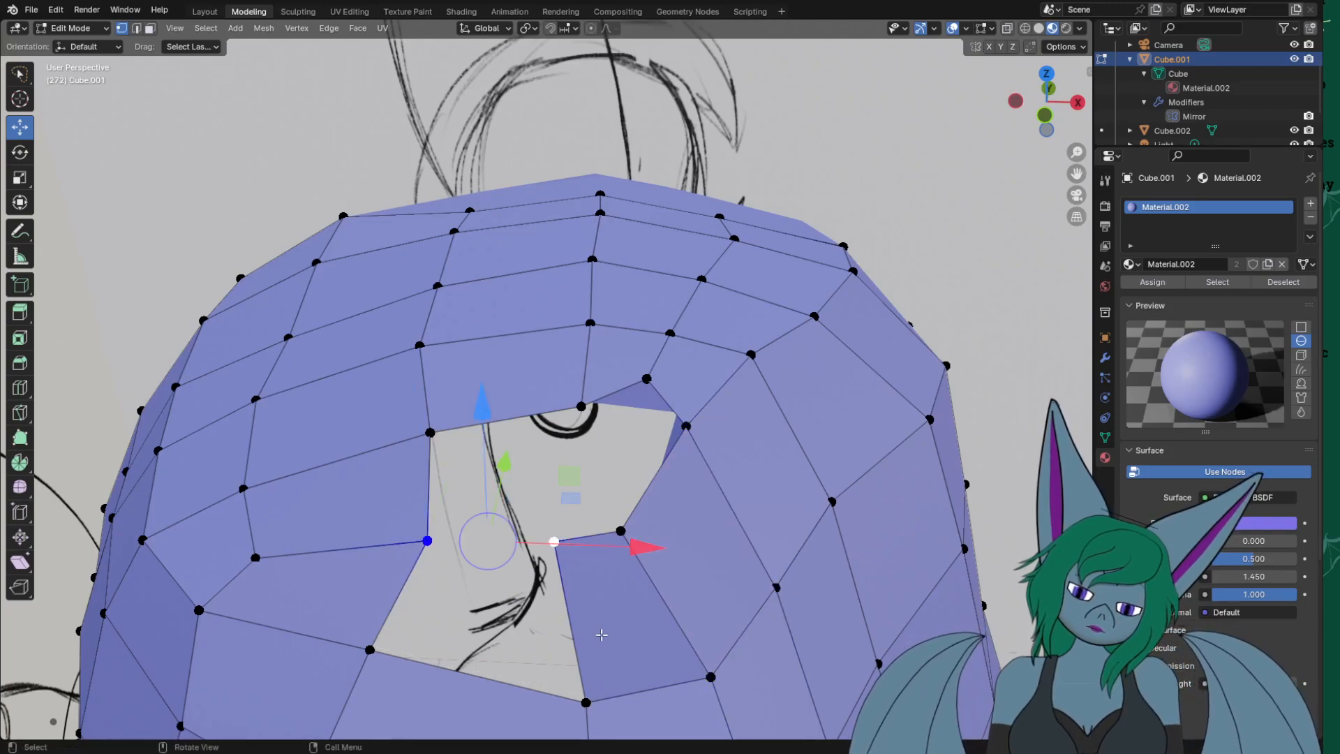
shift+click(587, 703)
shift+click(369, 651)
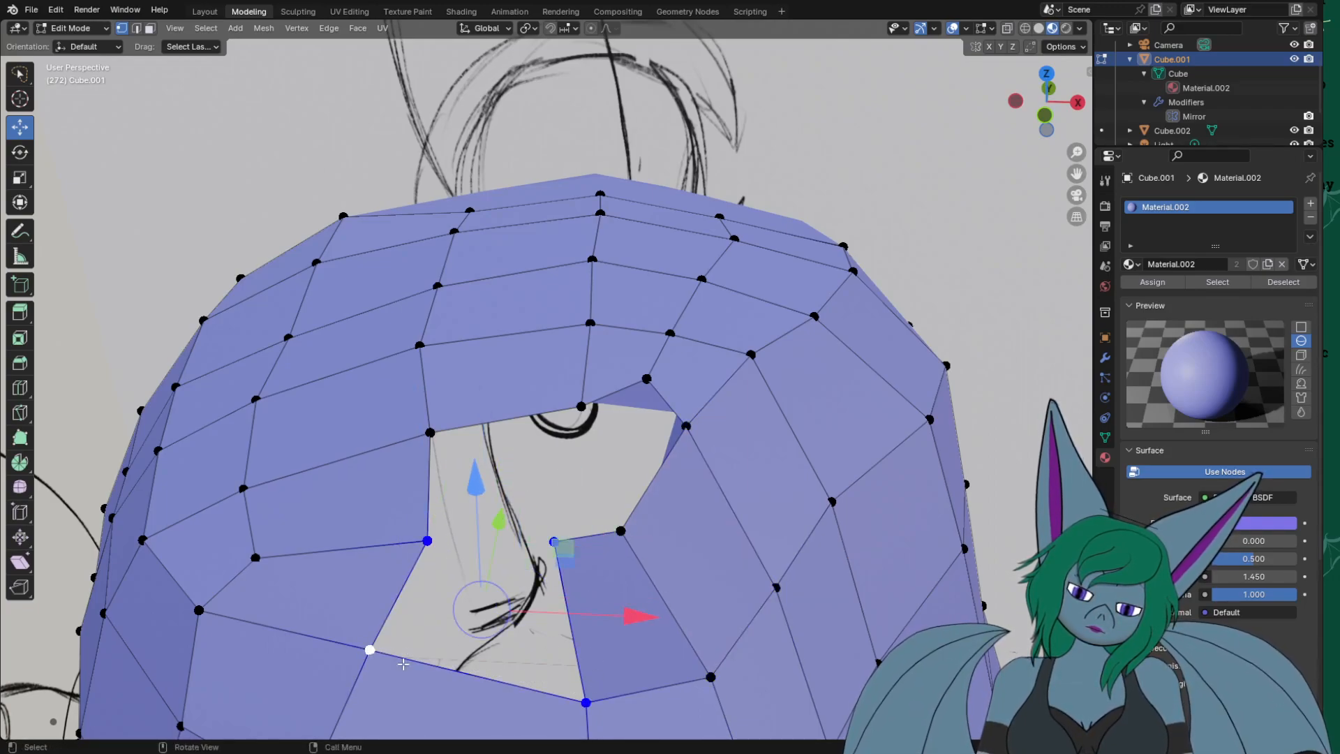
key(f)
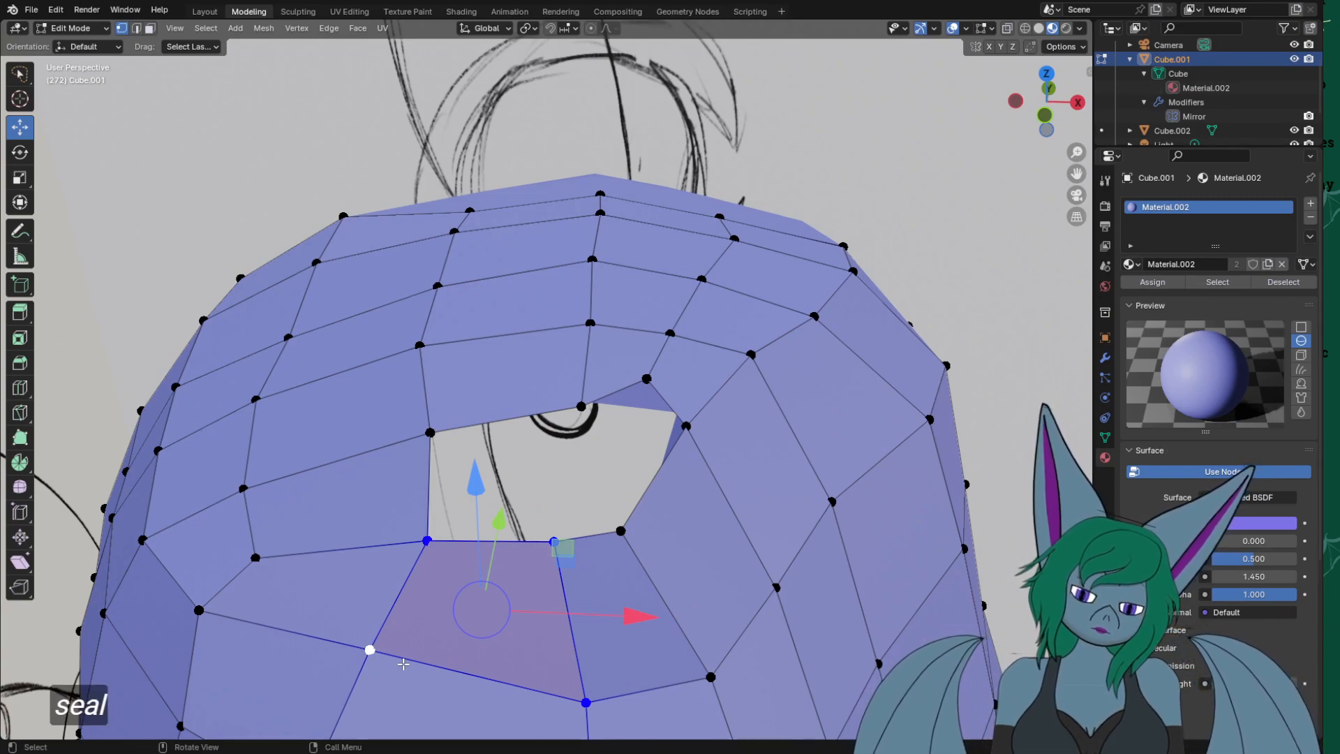
Try to fill a four-sided face across the remaining opening's upper corner on the positive X side.
click(581, 406)
shift+click(647, 379)
shift+click(683, 428)
shift+click(618, 520)
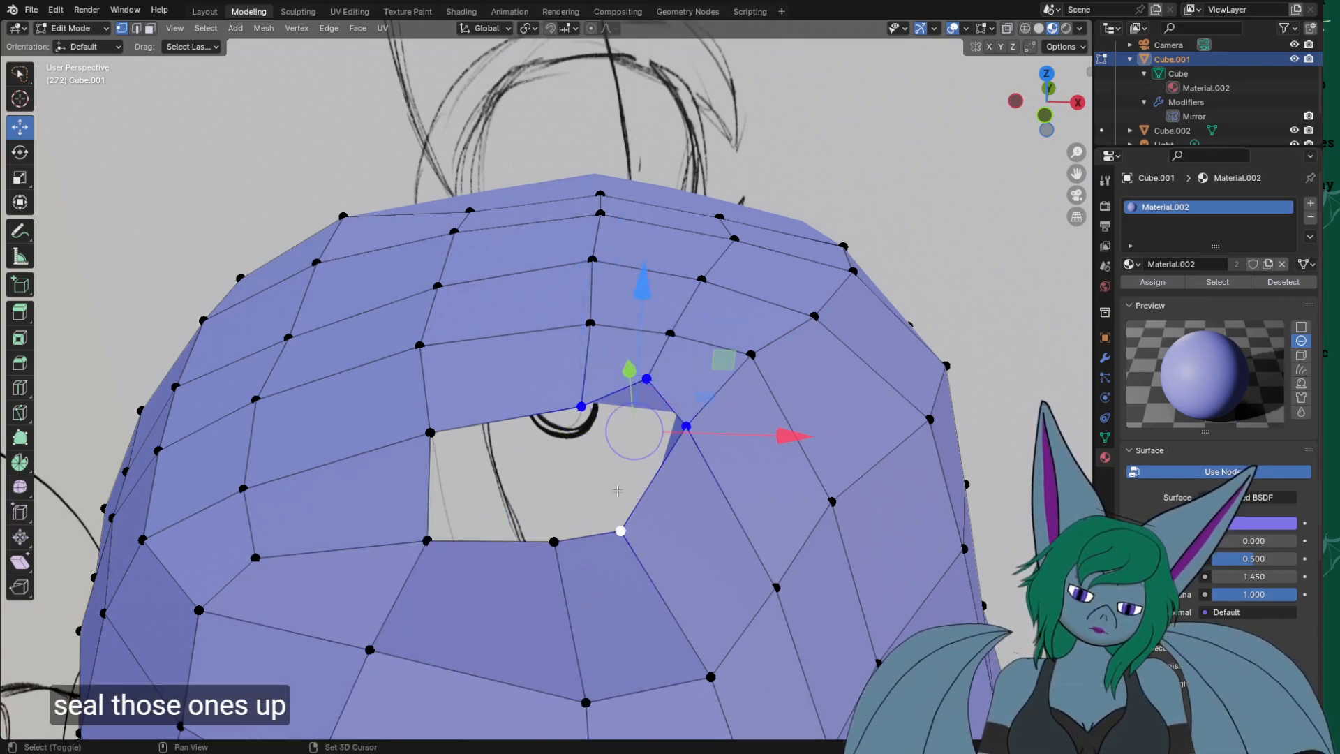
key(f)
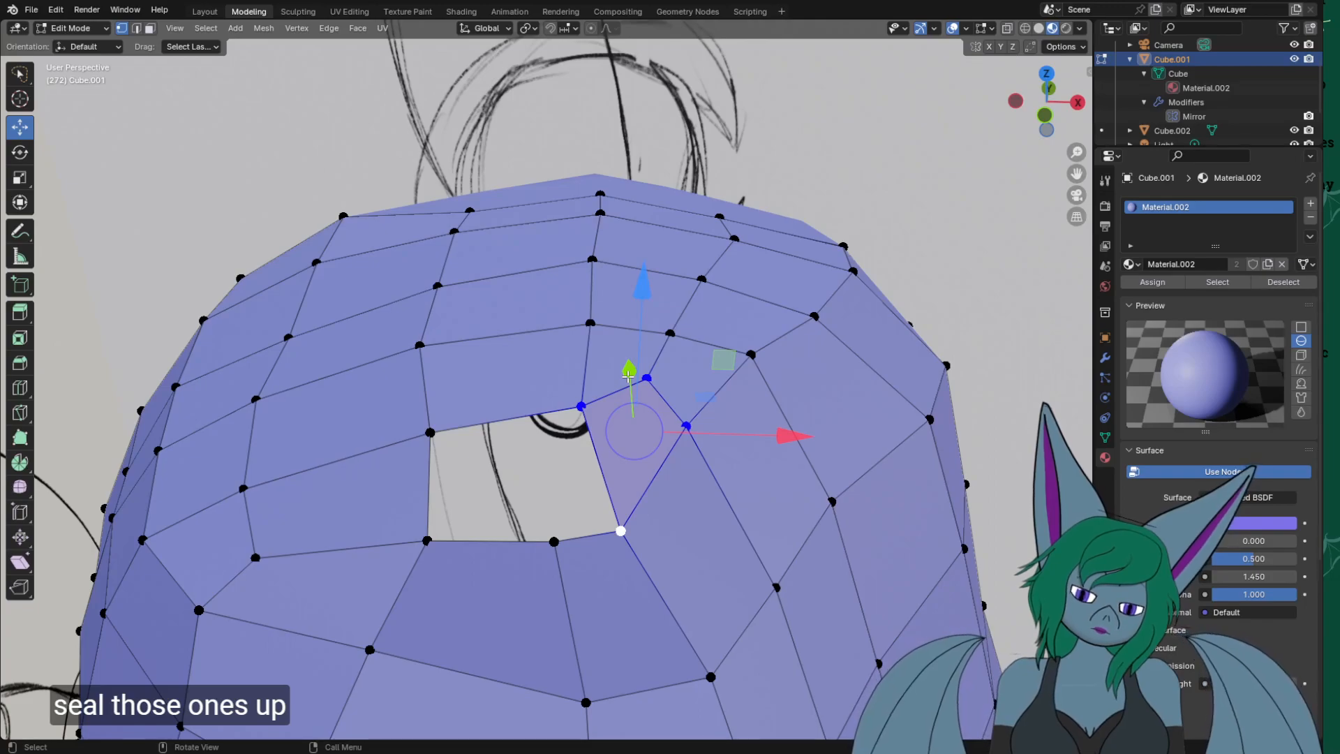
key(ctrl+z)
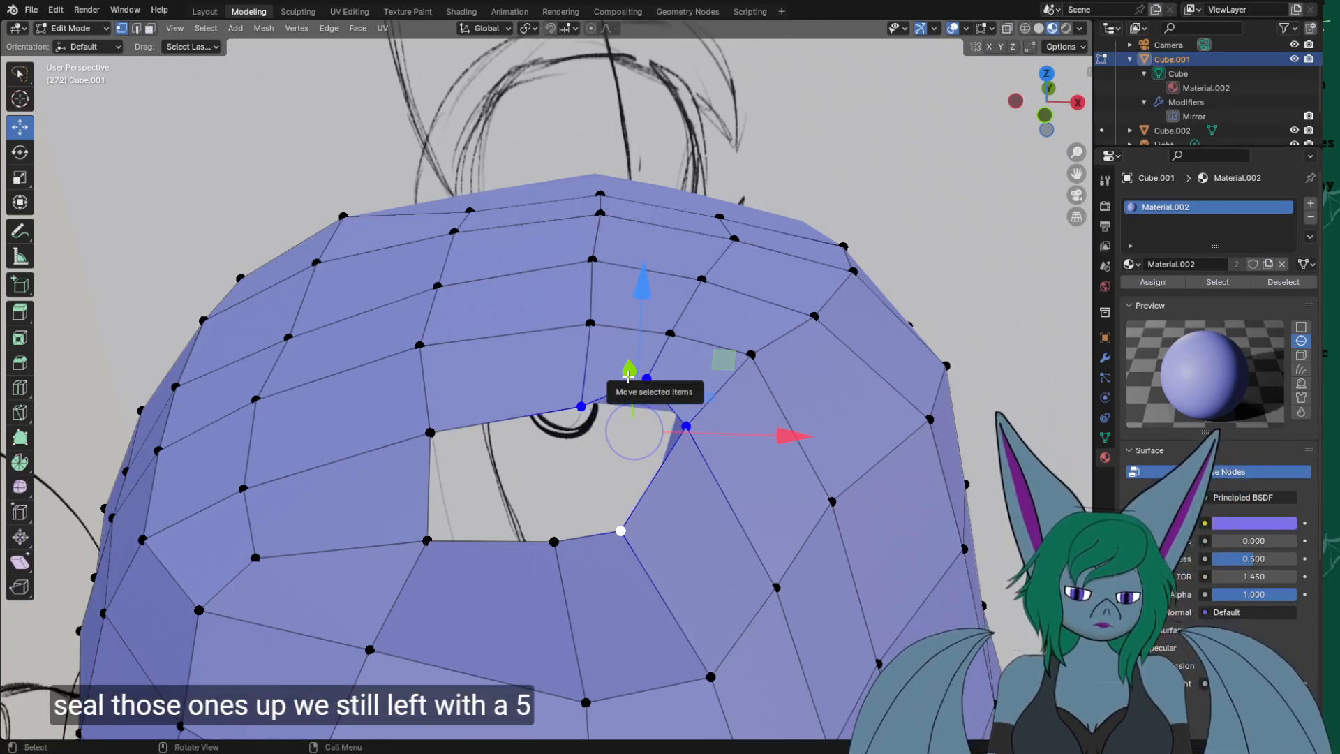
Nudge the opening's upper corner vertex down and its two outer lower rim vertices outward and slightly up.
click(647, 381)
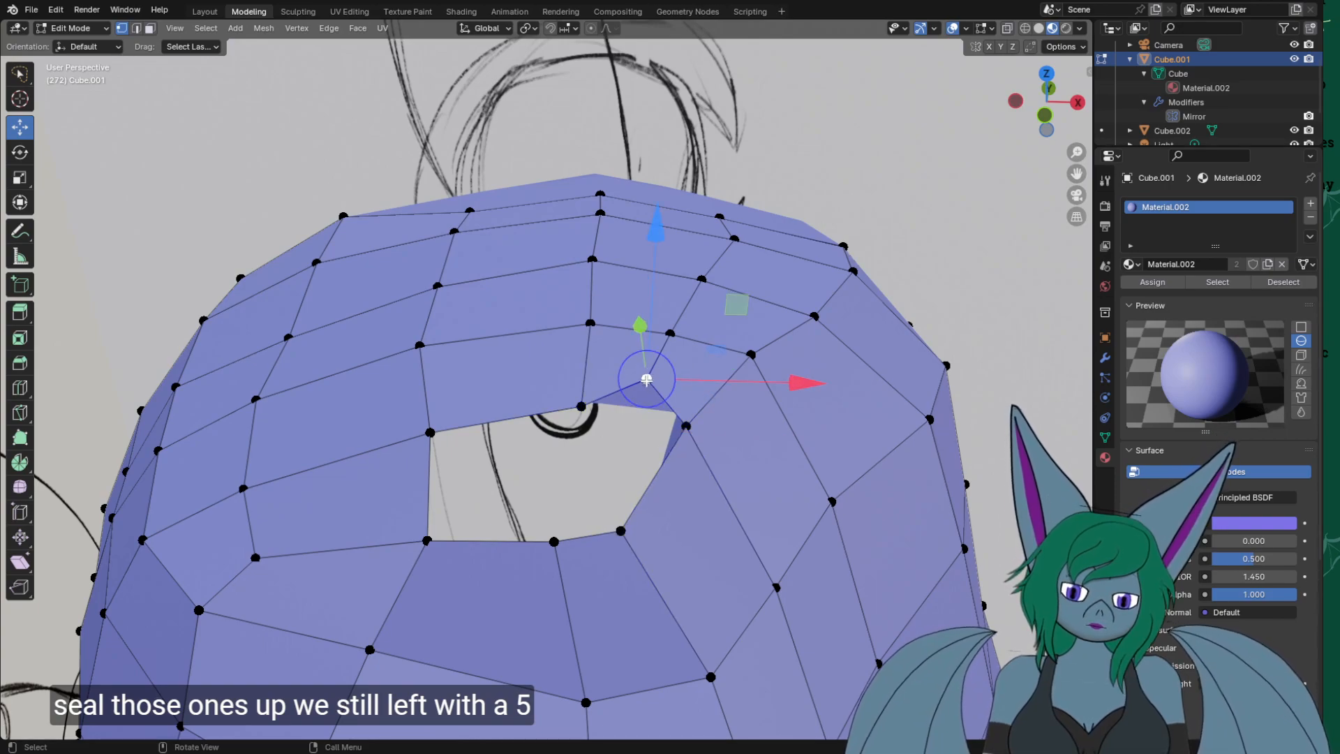
drag(647, 379, 644, 389)
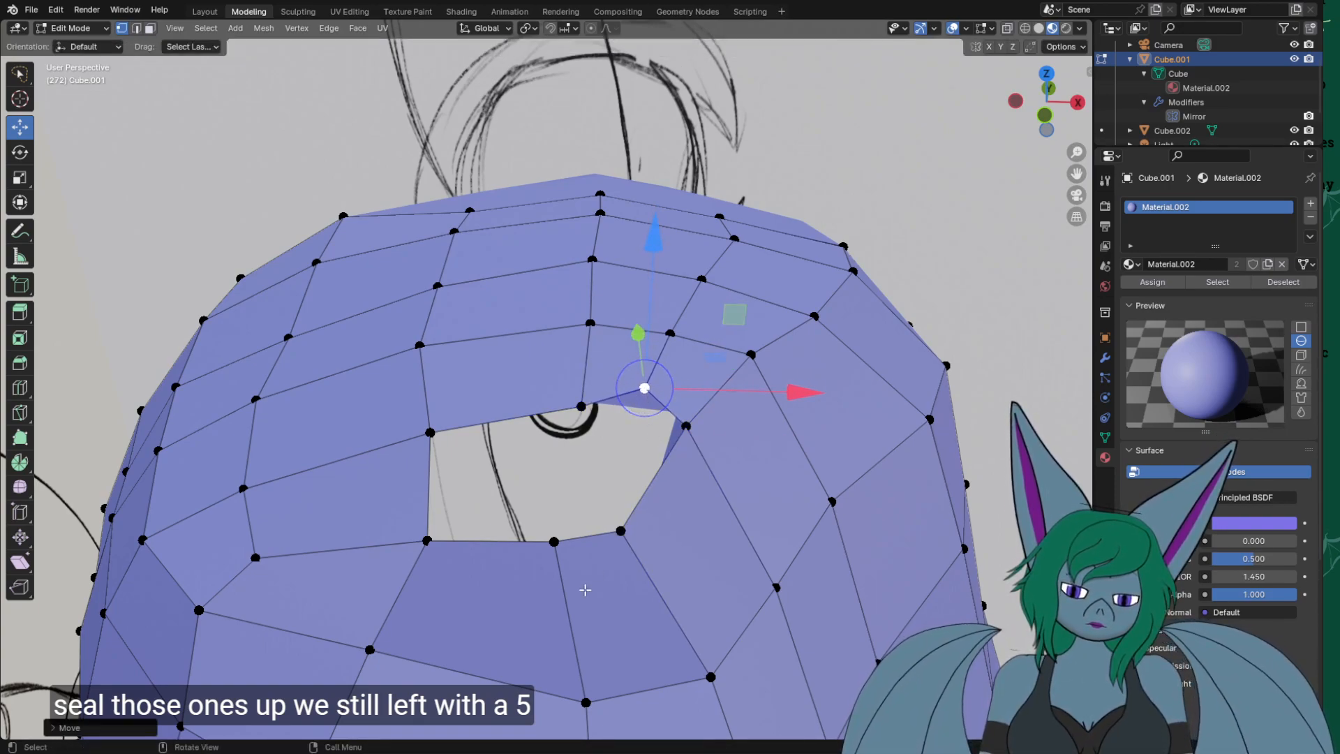
click(622, 530)
drag(624, 520, 640, 511)
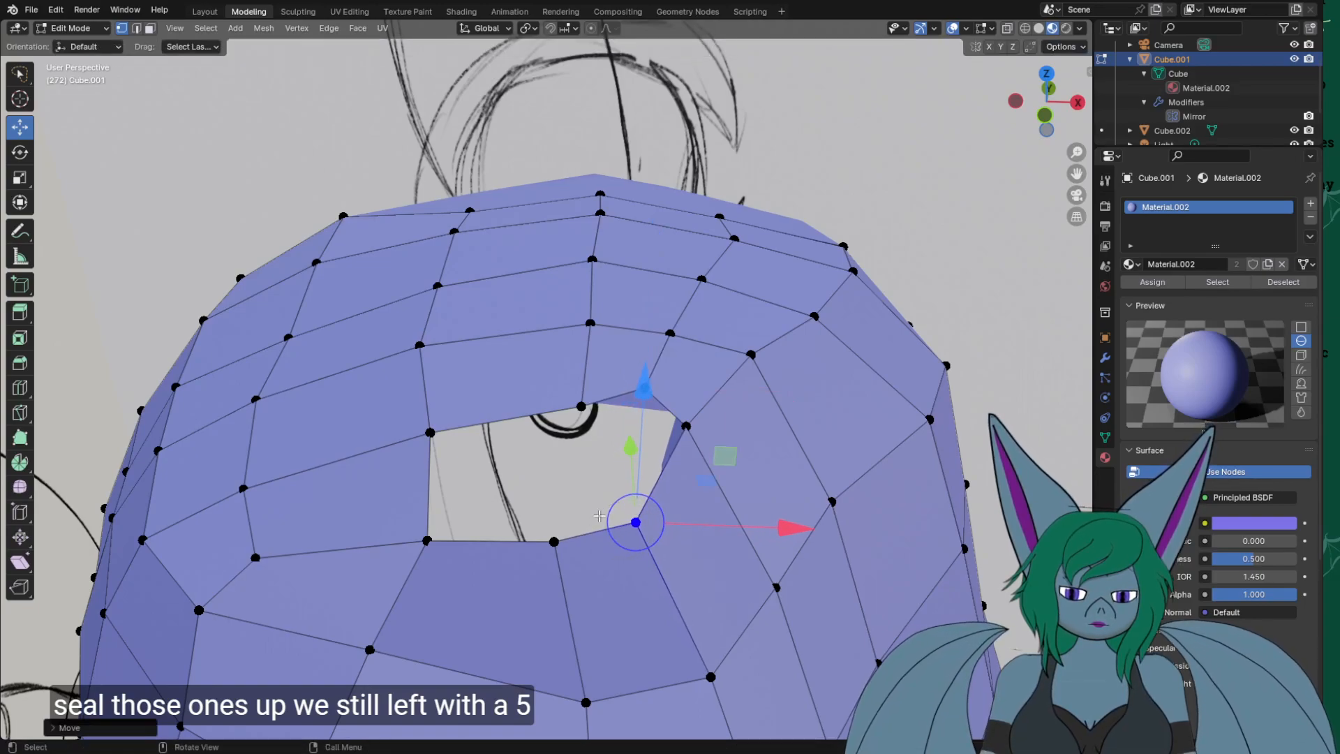
click(427, 540)
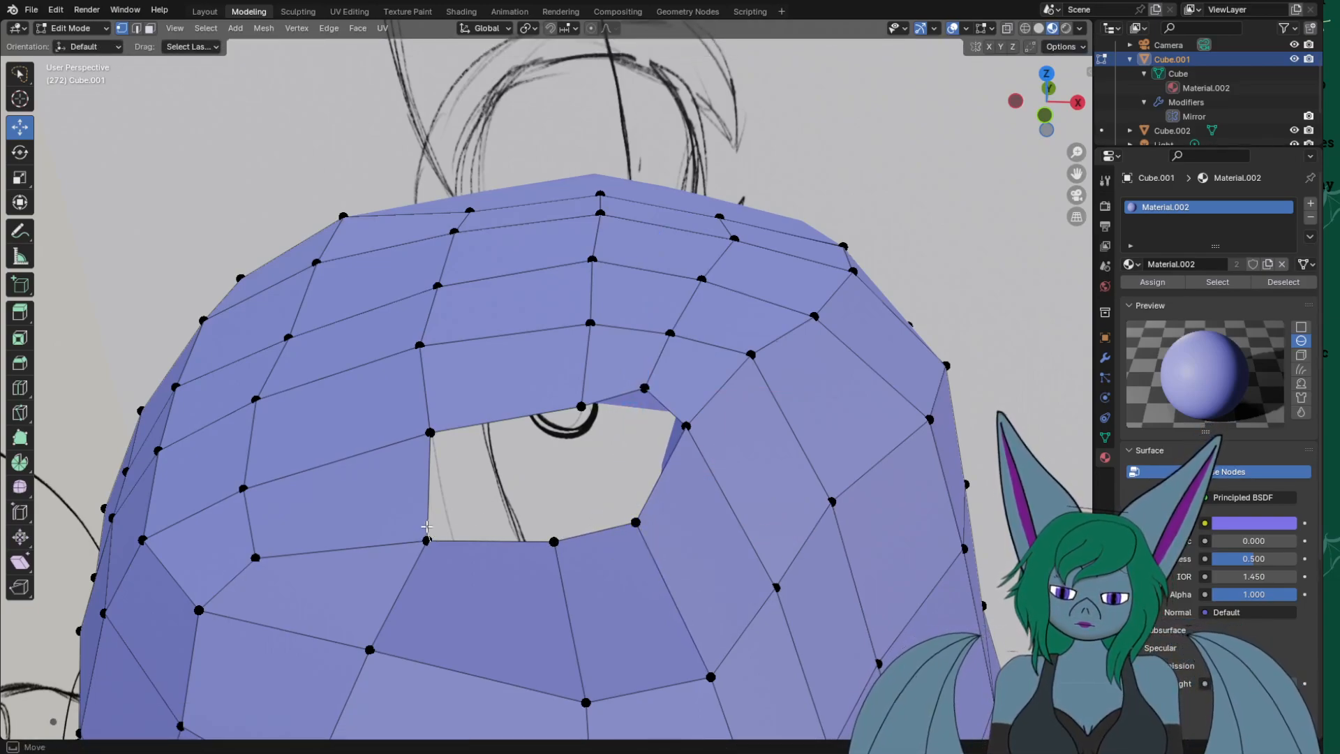
drag(428, 539, 416, 528)
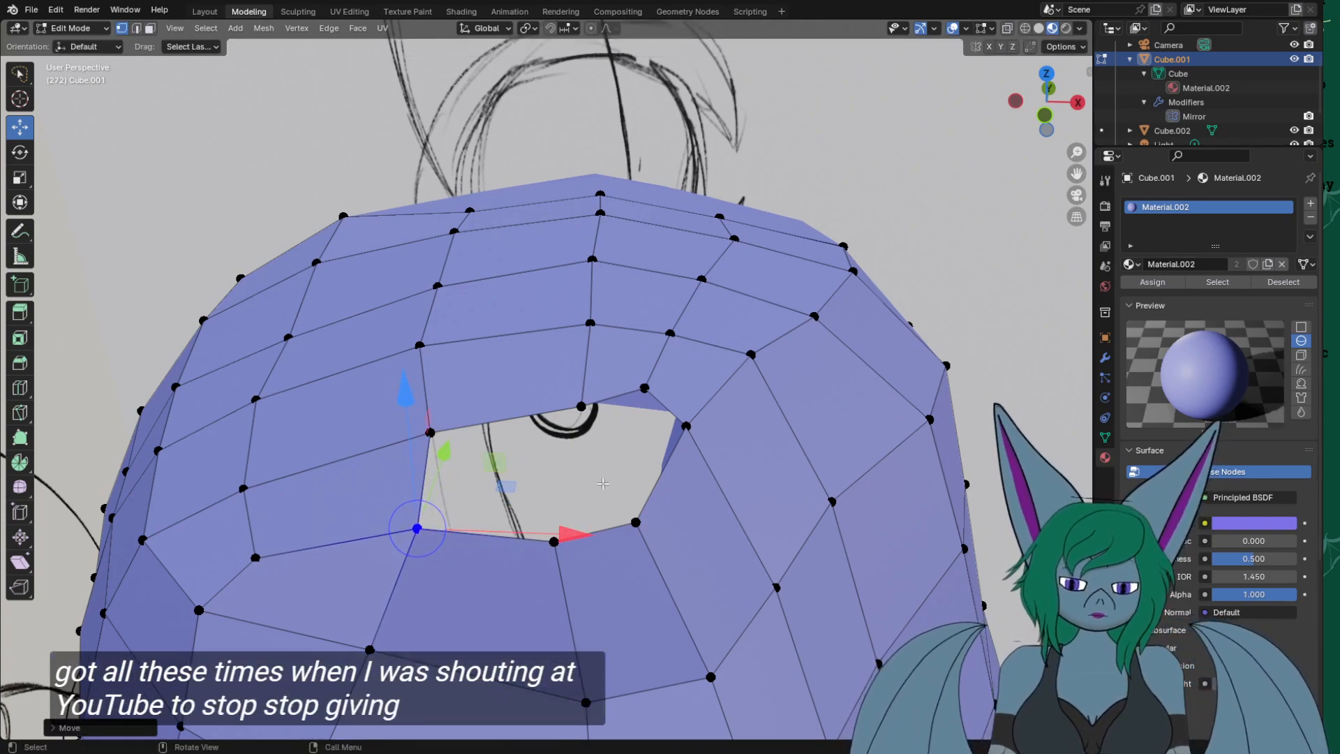
click(603, 483)
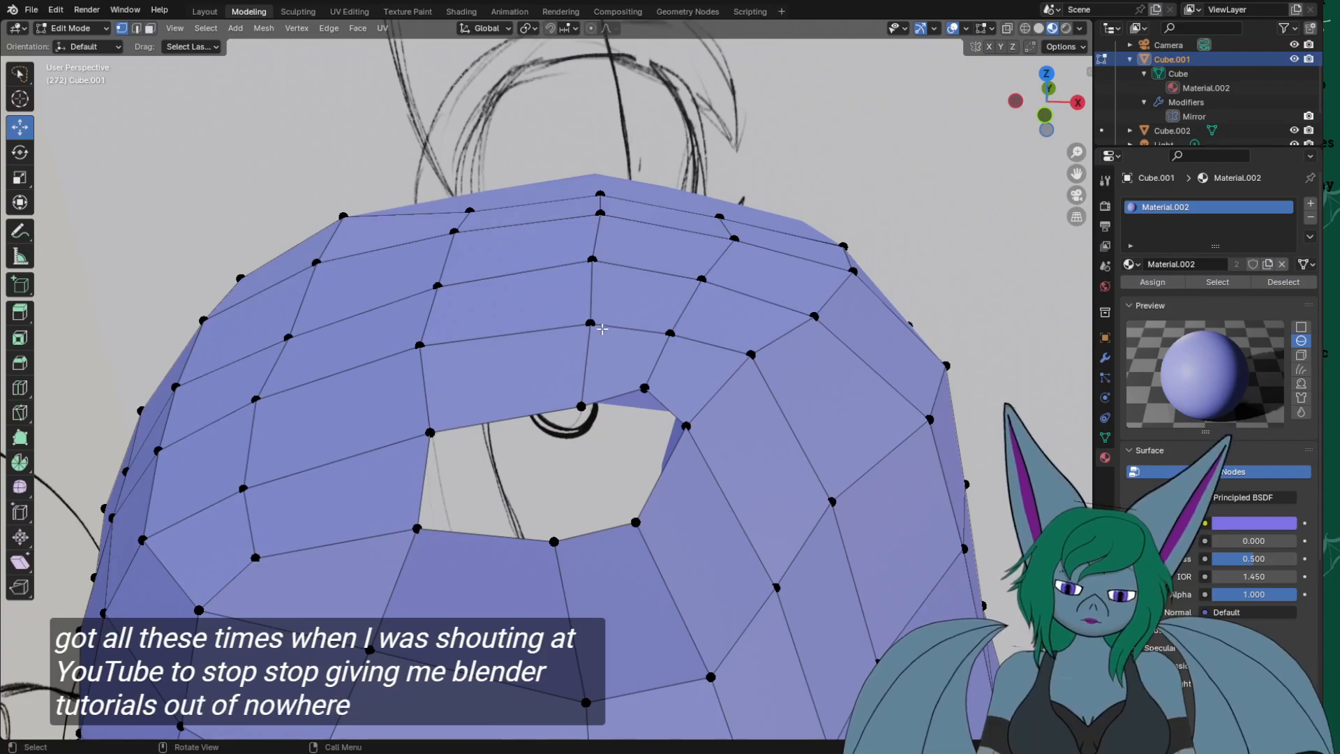
Fill a four-sided face across the opening's negative X half, between its upper and lower rims.
click(430, 432)
shift+click(581, 406)
shift+click(554, 542)
shift+click(417, 528)
key(f)
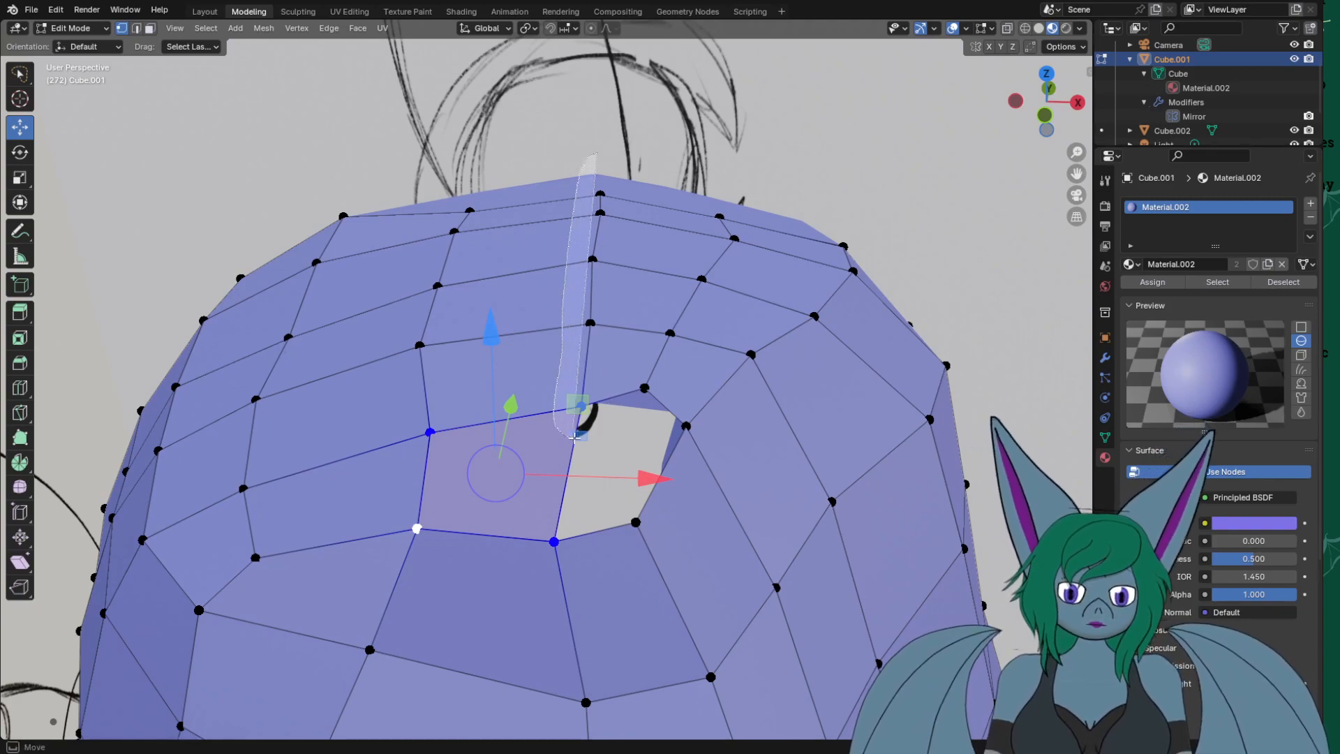
Shift the vertex column above the opening along negative X, along with one vertex near the top of the neighbouring column.
ctrl+click(595, 261)
drag(746, 272, 709, 263)
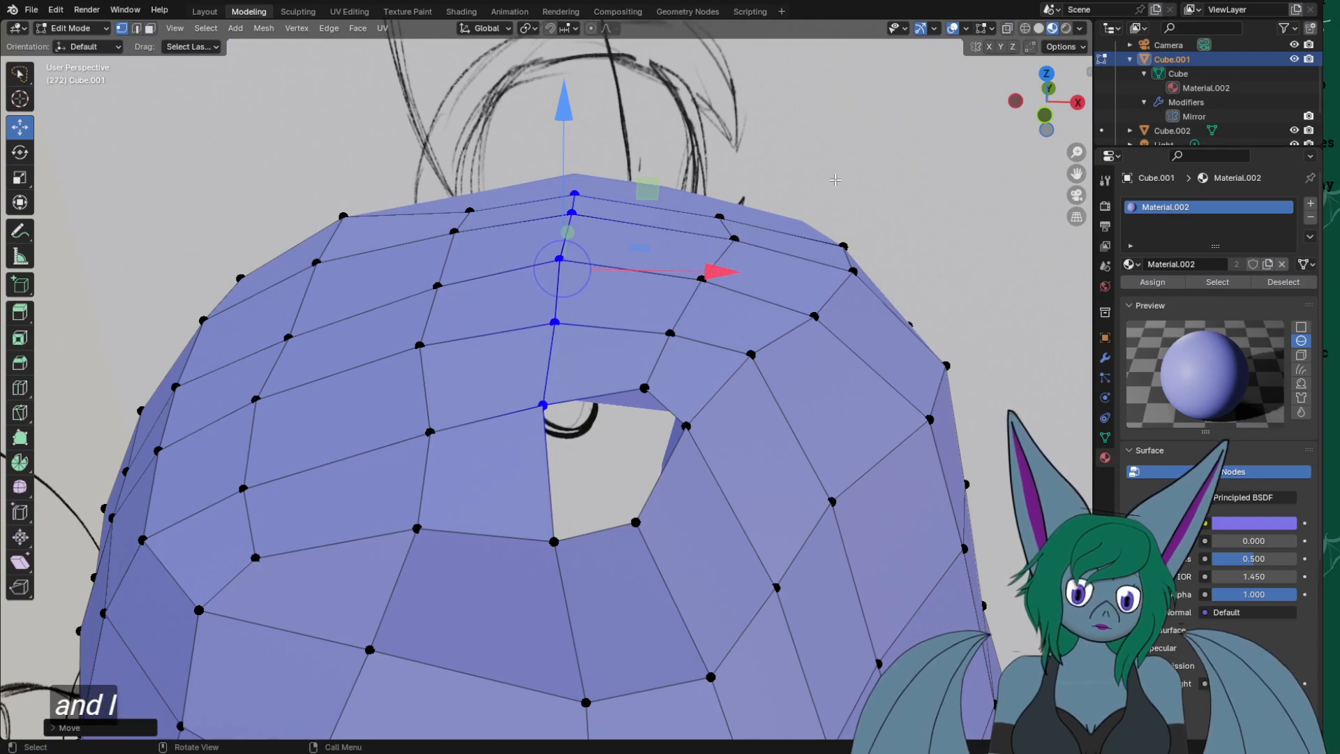
click(734, 238)
drag(876, 243, 862, 241)
Add a loop cut to the face strip above the opening with a slide of about 0.14 and raise it slightly along Z.
key(2)
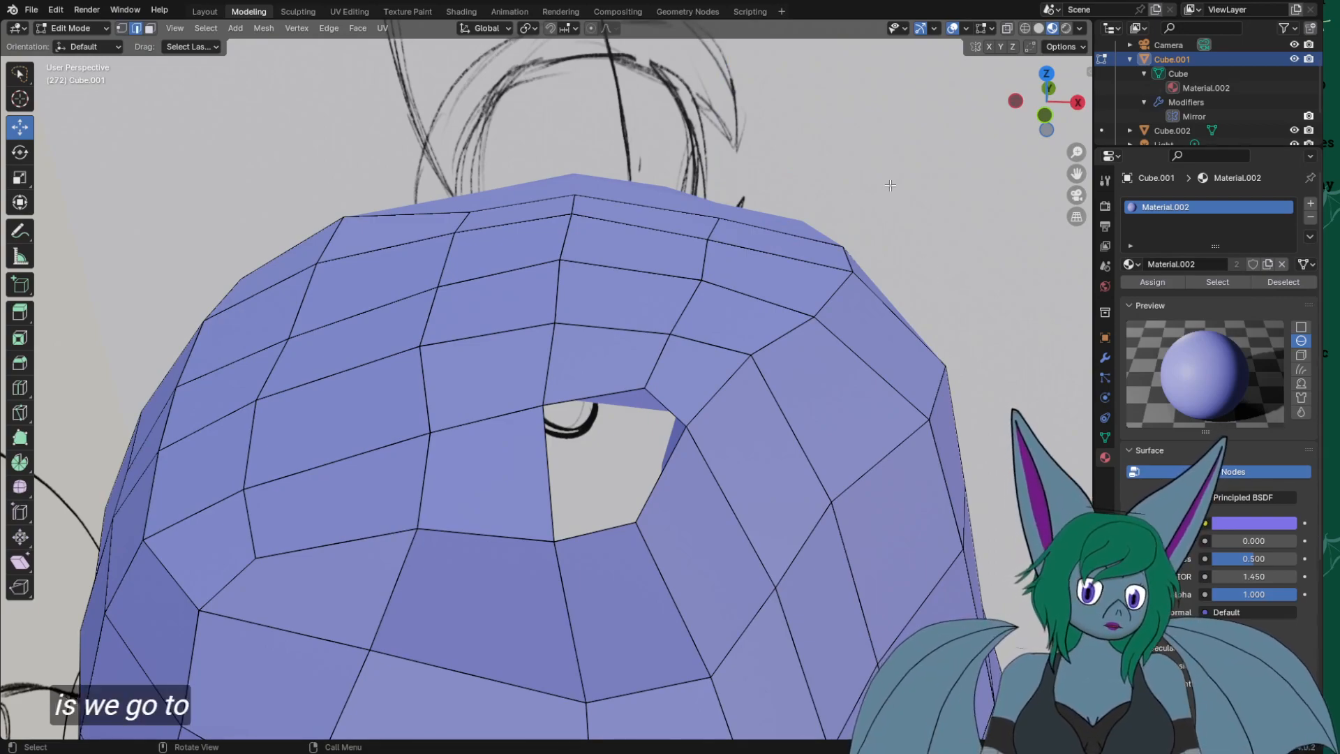
key(ctrl+e)
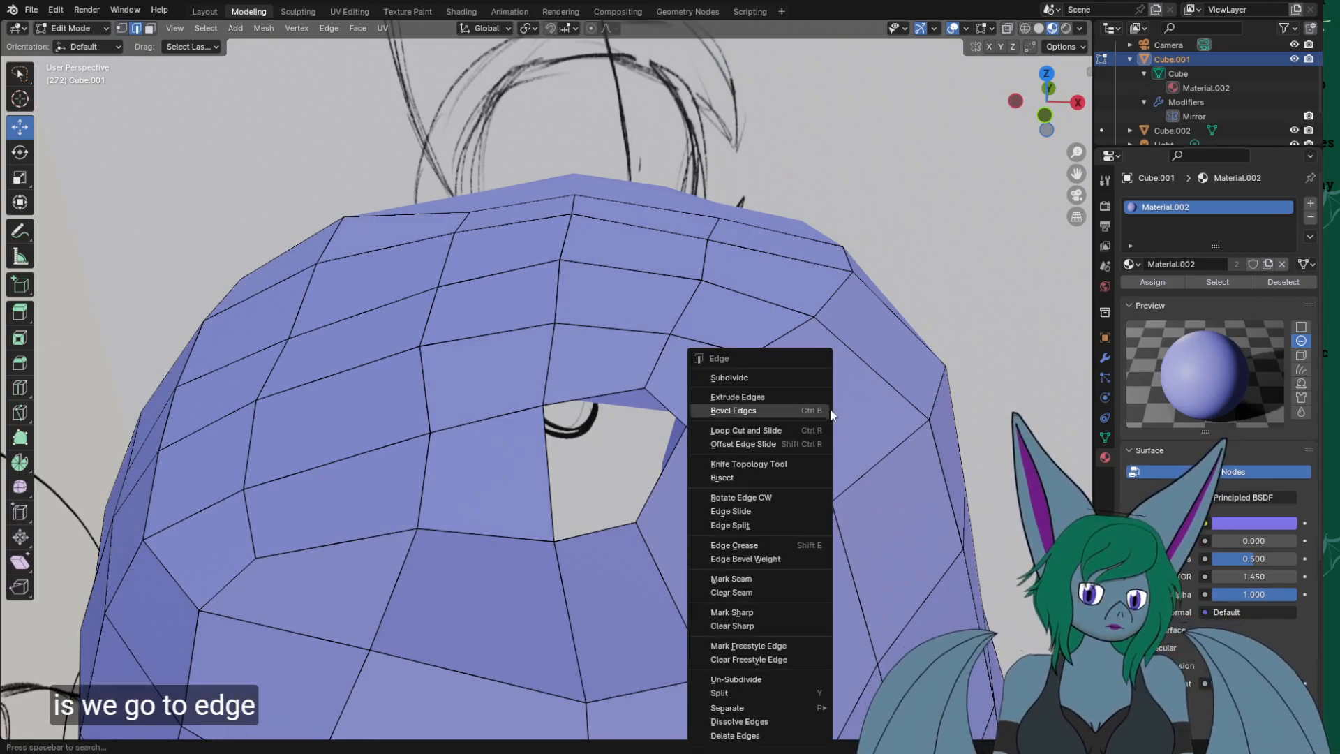
click(794, 427)
click(607, 392)
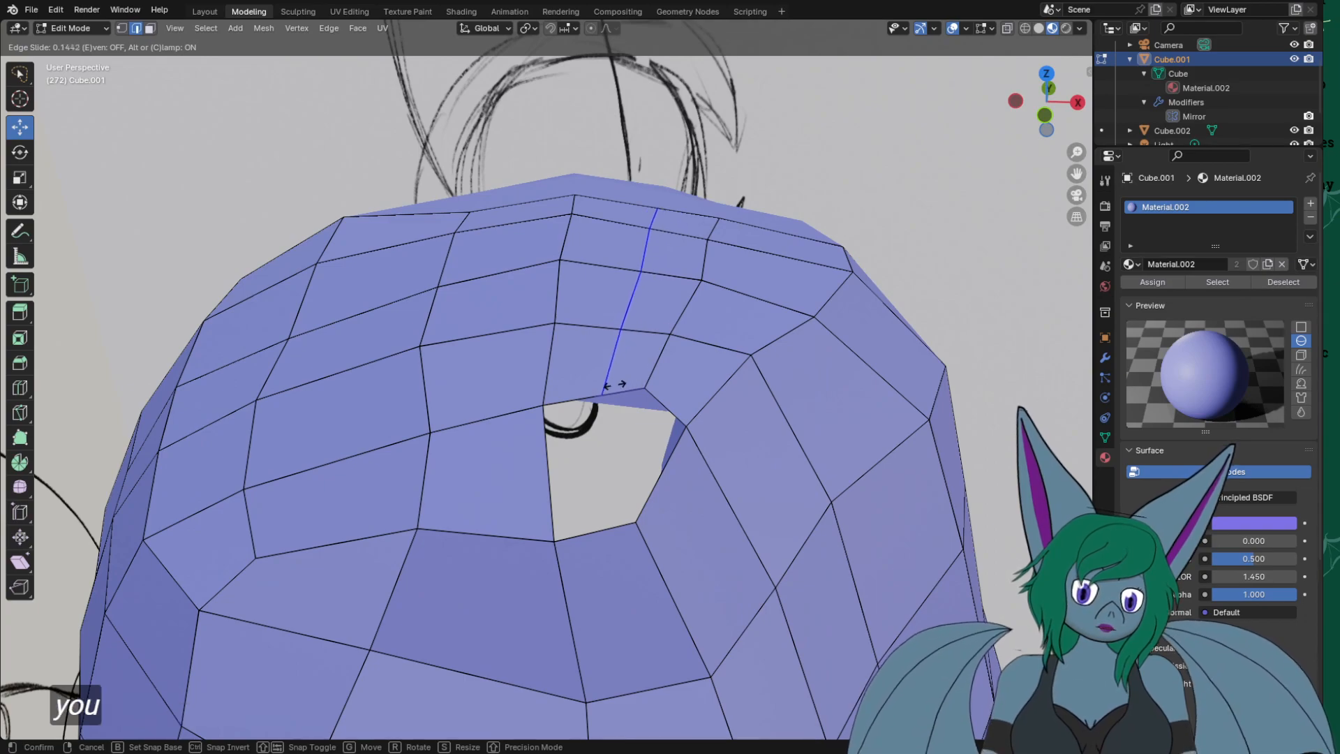
click(614, 385)
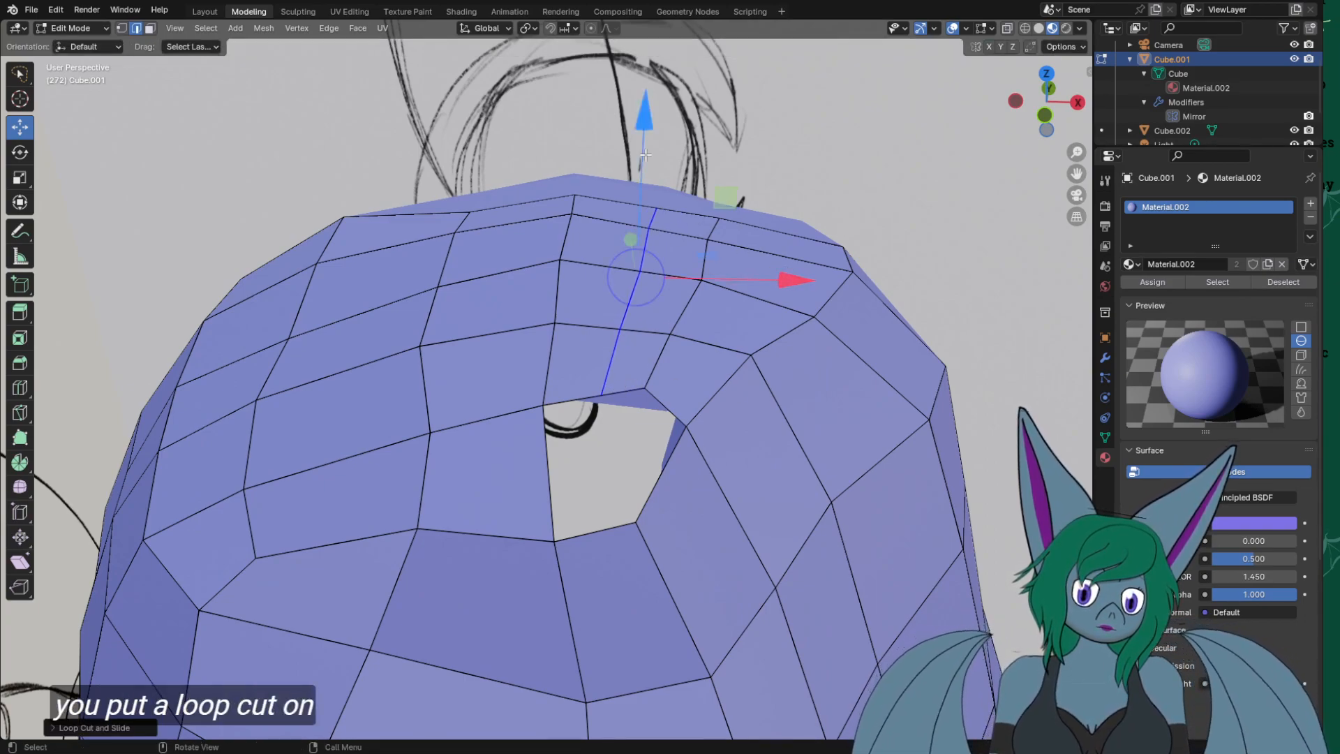
drag(642, 133, 642, 130)
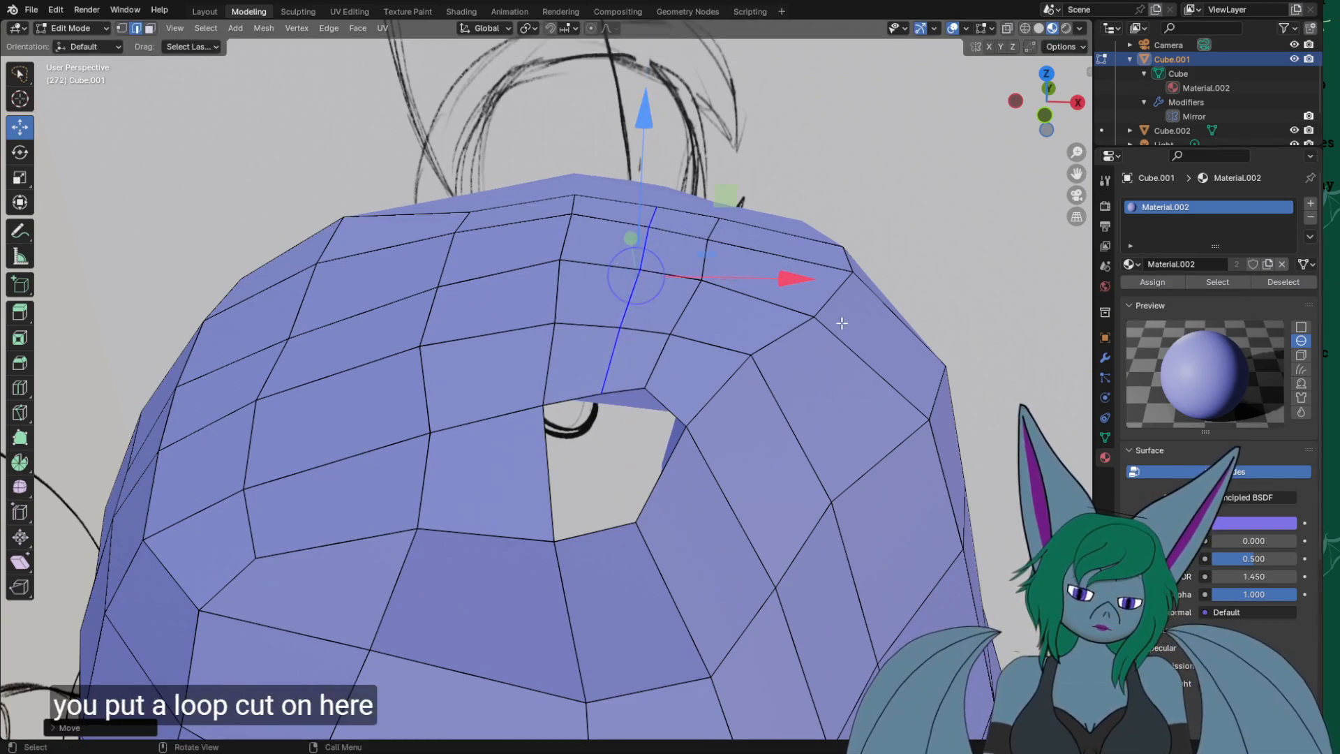
Fill the opening's positive X corner with a four-sided face that includes the new loop cut's end vertex.
key(1)
click(645, 387)
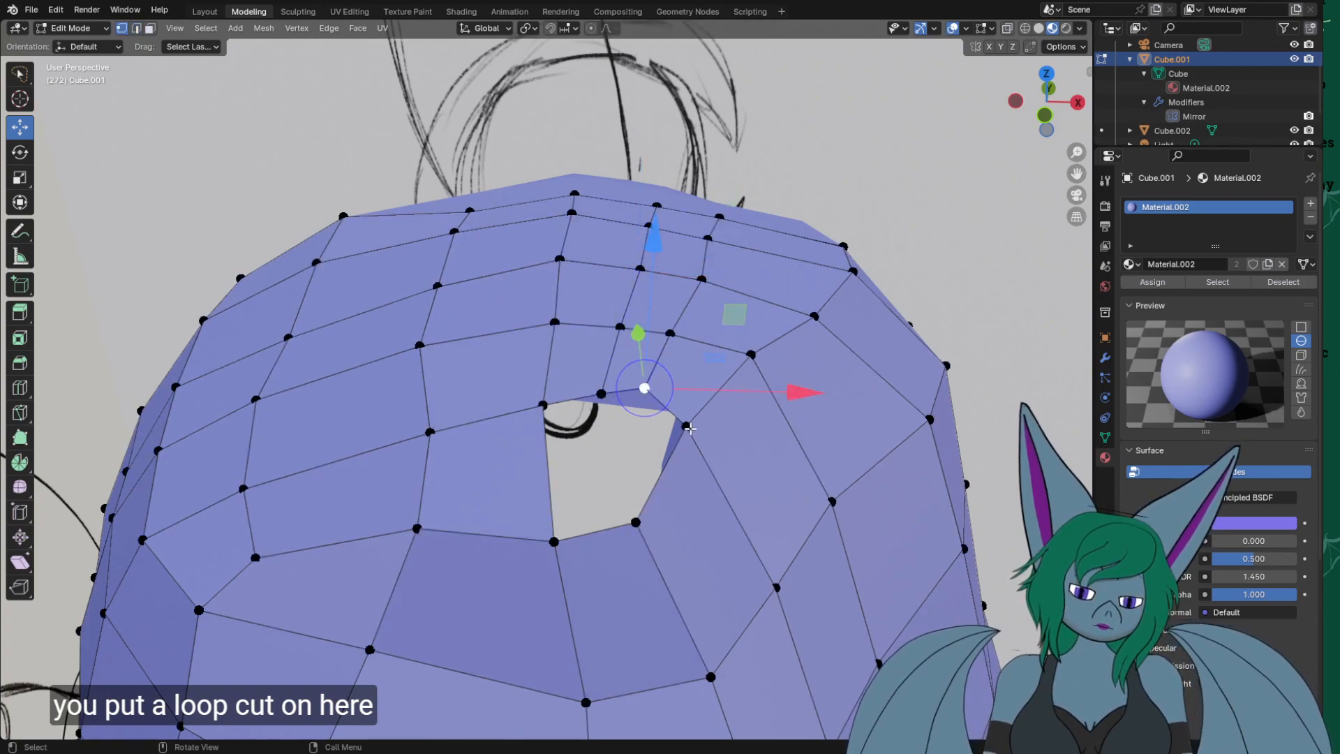
shift+click(686, 426)
shift+click(636, 522)
shift+click(602, 394)
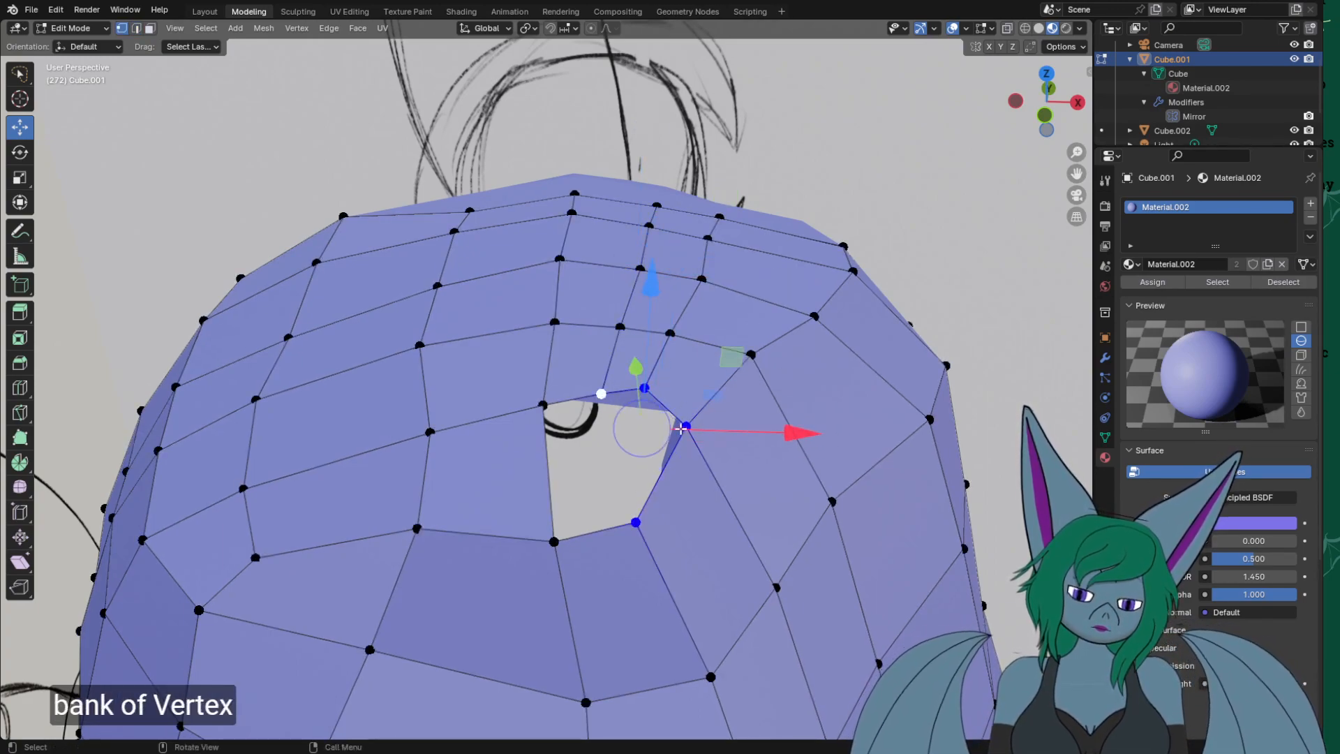
key(f)
Close the last gap between the loop cut's end, the upper rim and the lower rim with a four-sided face.
click(602, 394)
shift+click(636, 522)
shift+click(554, 541)
shift+click(543, 403)
key(f)
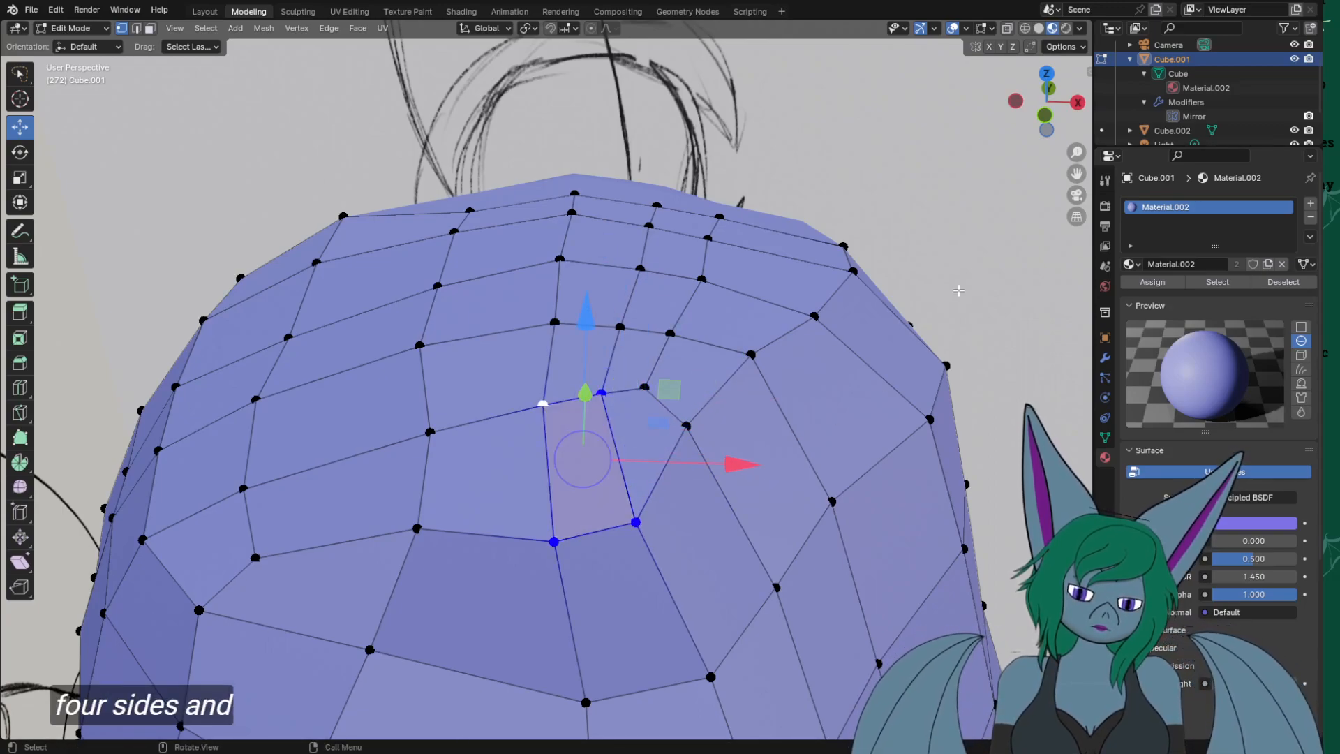
key(alt+a)
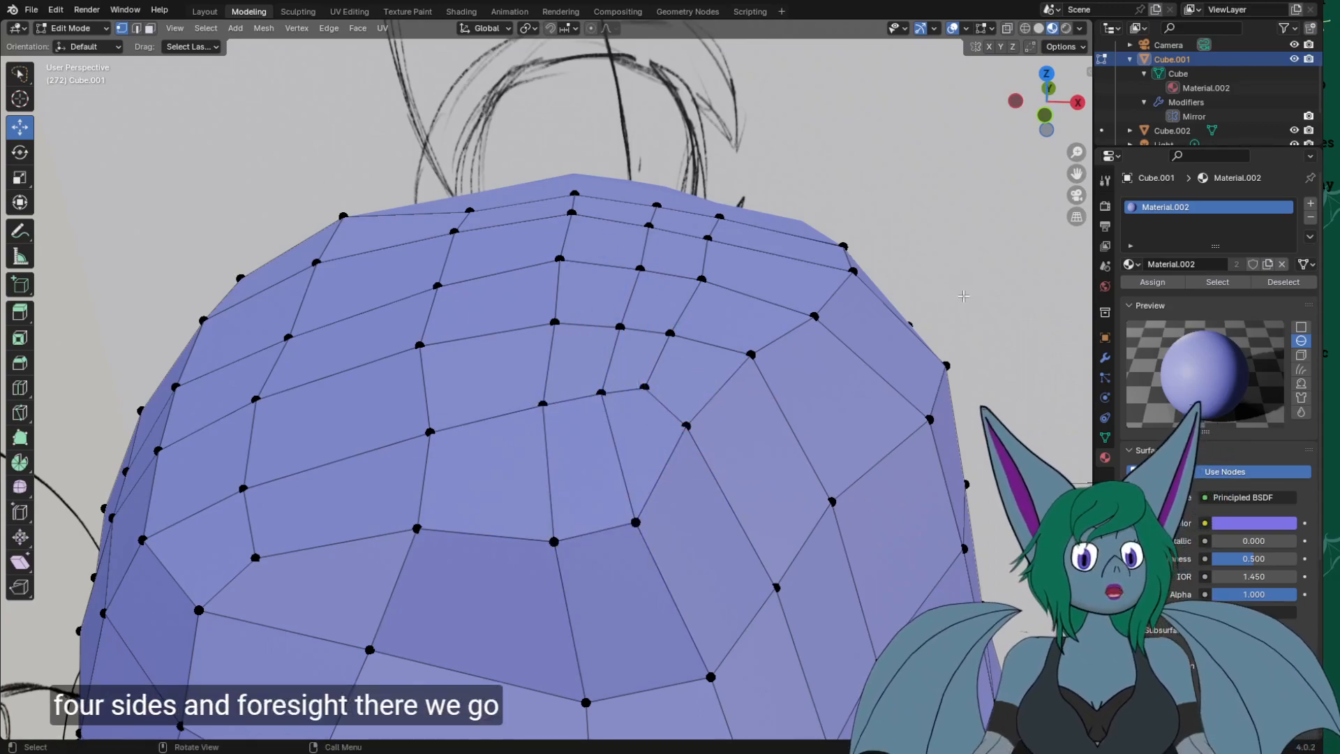
scroll(899, 341, down, 2)
scroll(900, 341, down, 2)
middle_drag(899, 341, 966, 346)
key(Tab)
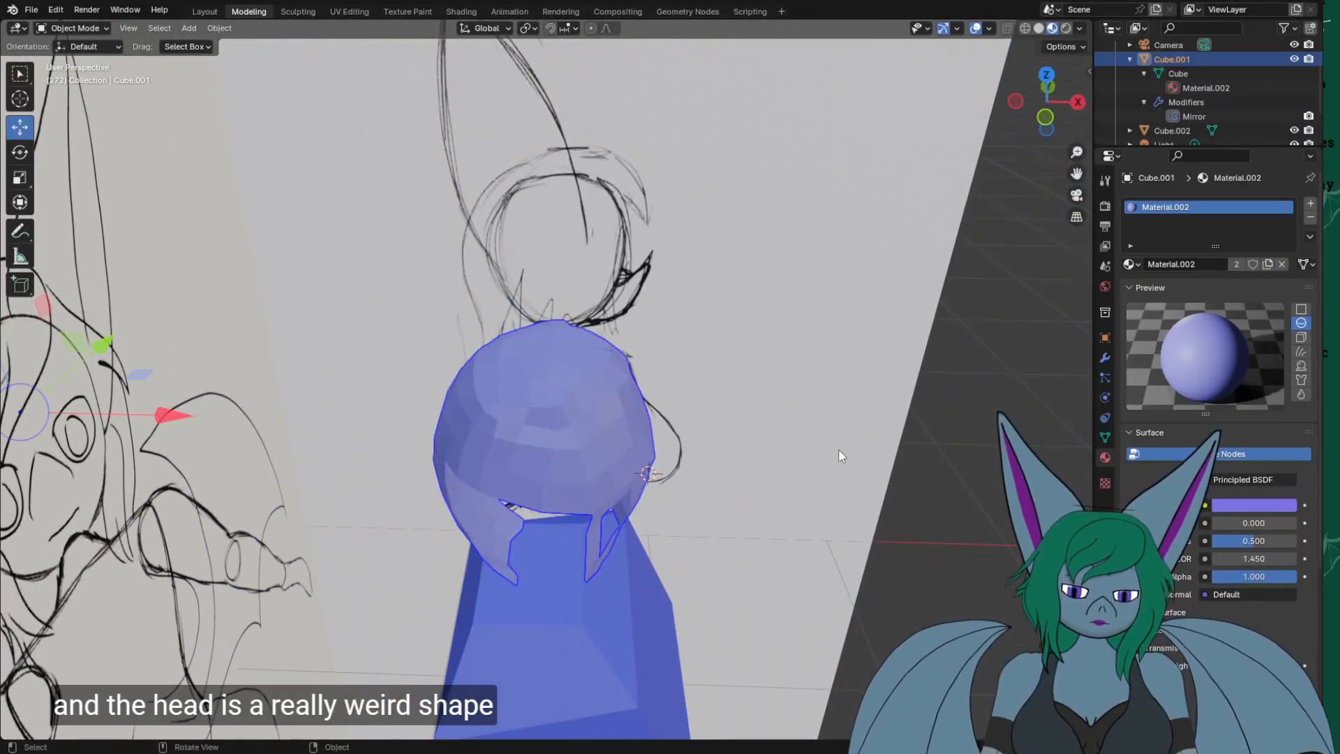
key(s)
key(Escape)
key(Tab)
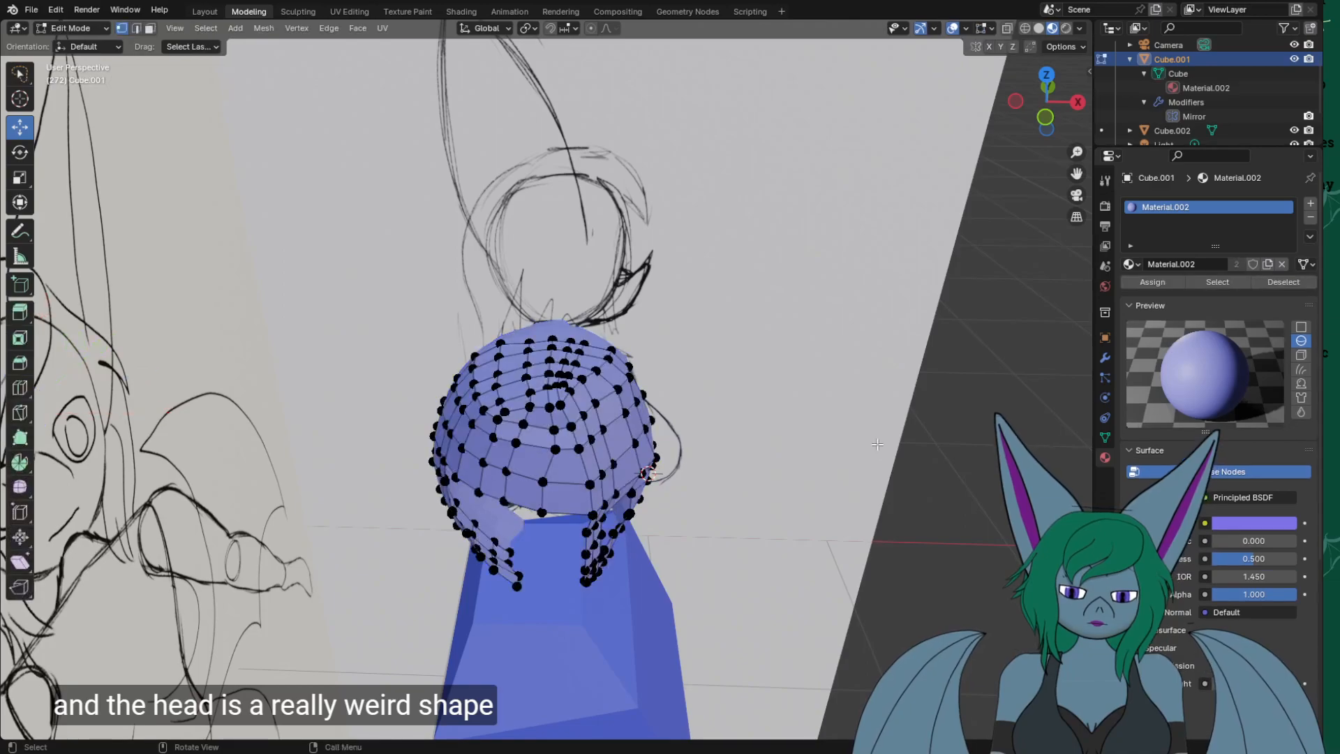
Scale the head's entire mesh along the X axis.
key(a)
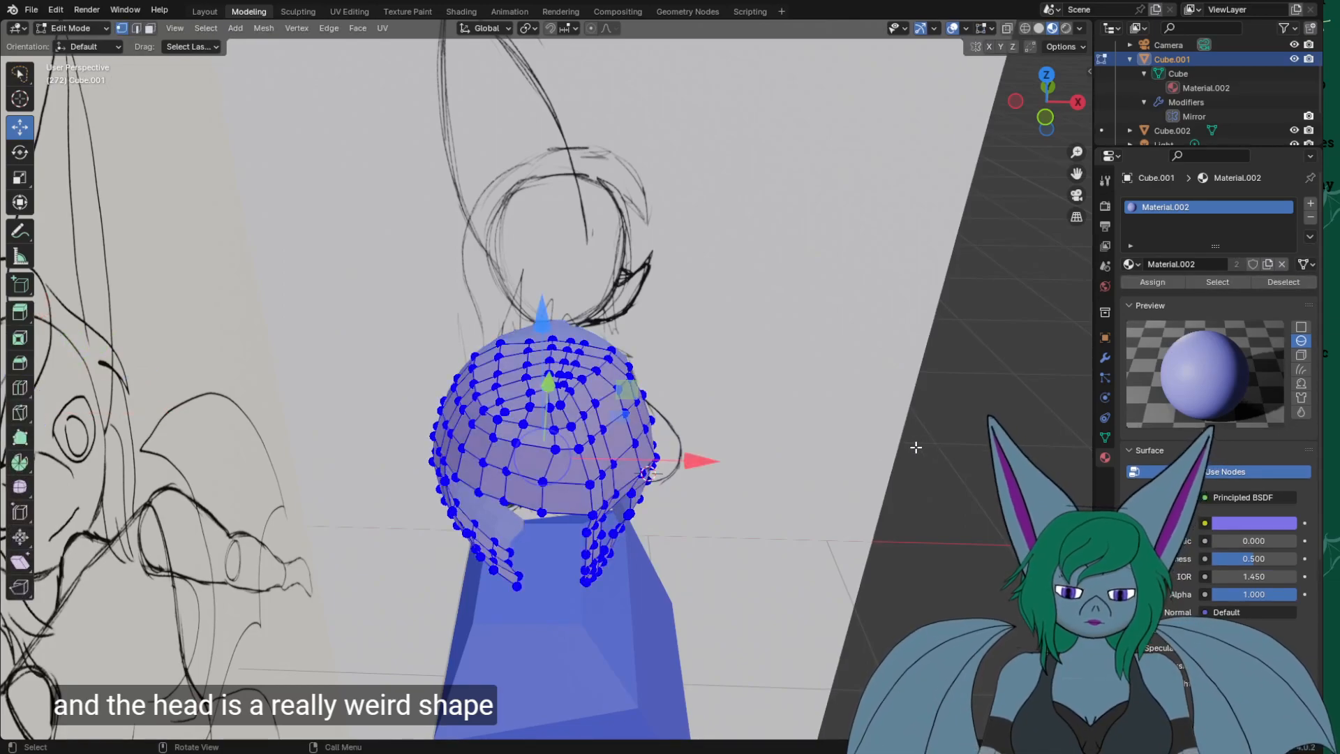
key(s)
key(x)
click(860, 466)
middle_drag(860, 466, 720, 531)
scroll(750, 470, up, 3)
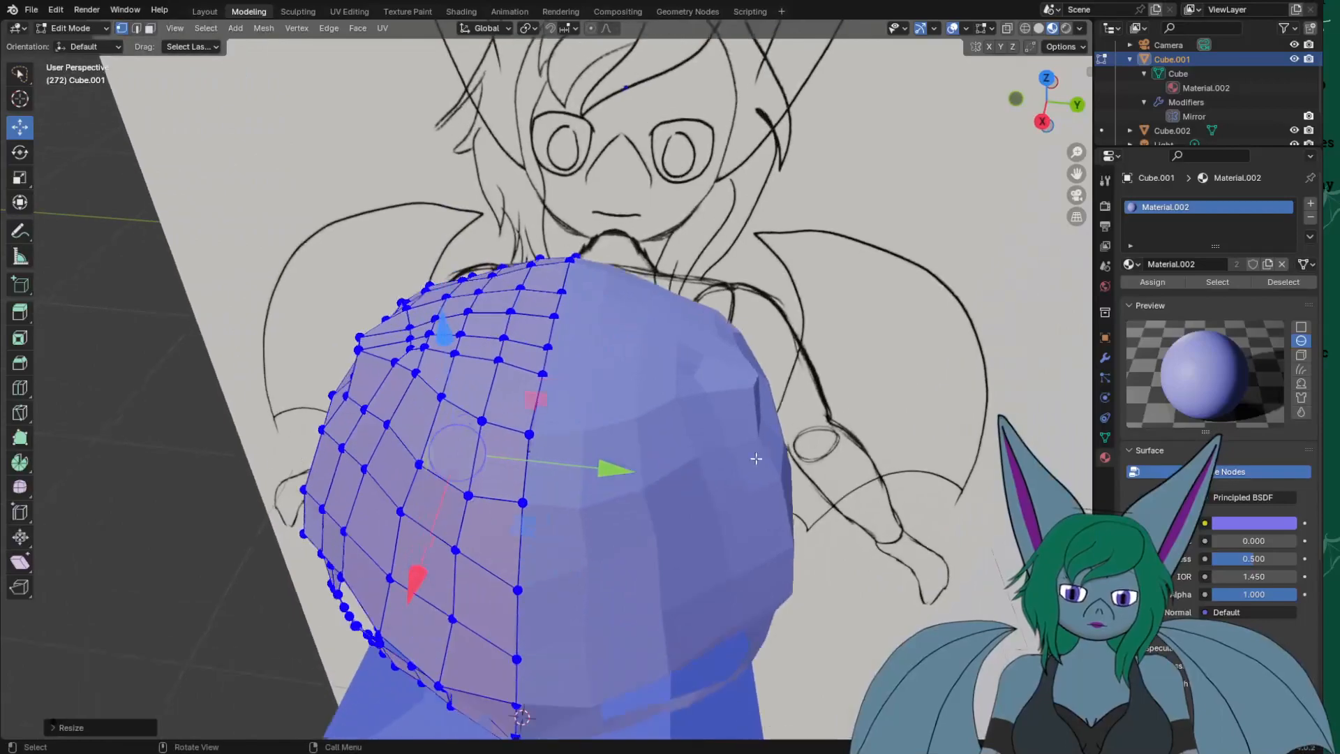
Move the two adjacent vertices at the upper outer side of the head along positive Y.
middle_drag(765, 256, 832, 272)
scroll(736, 335, up, 3)
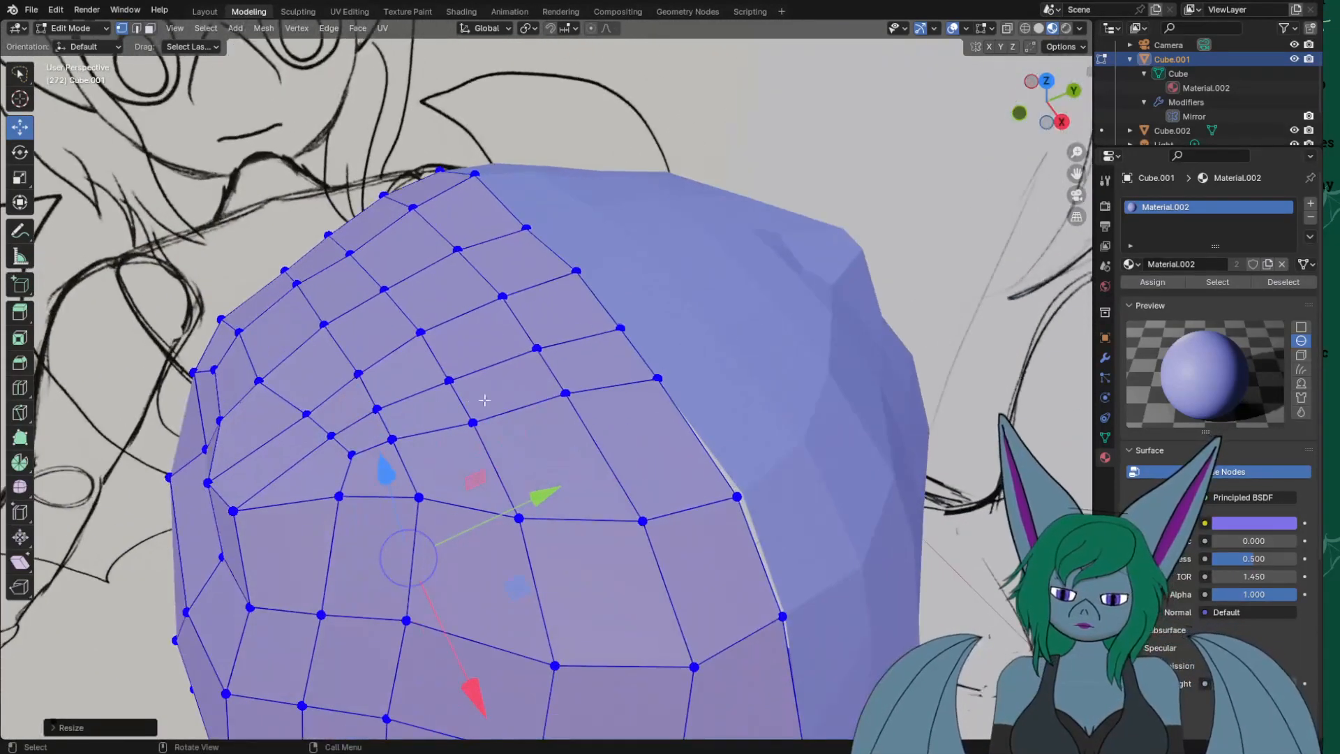
click(216, 473)
shift+click(229, 511)
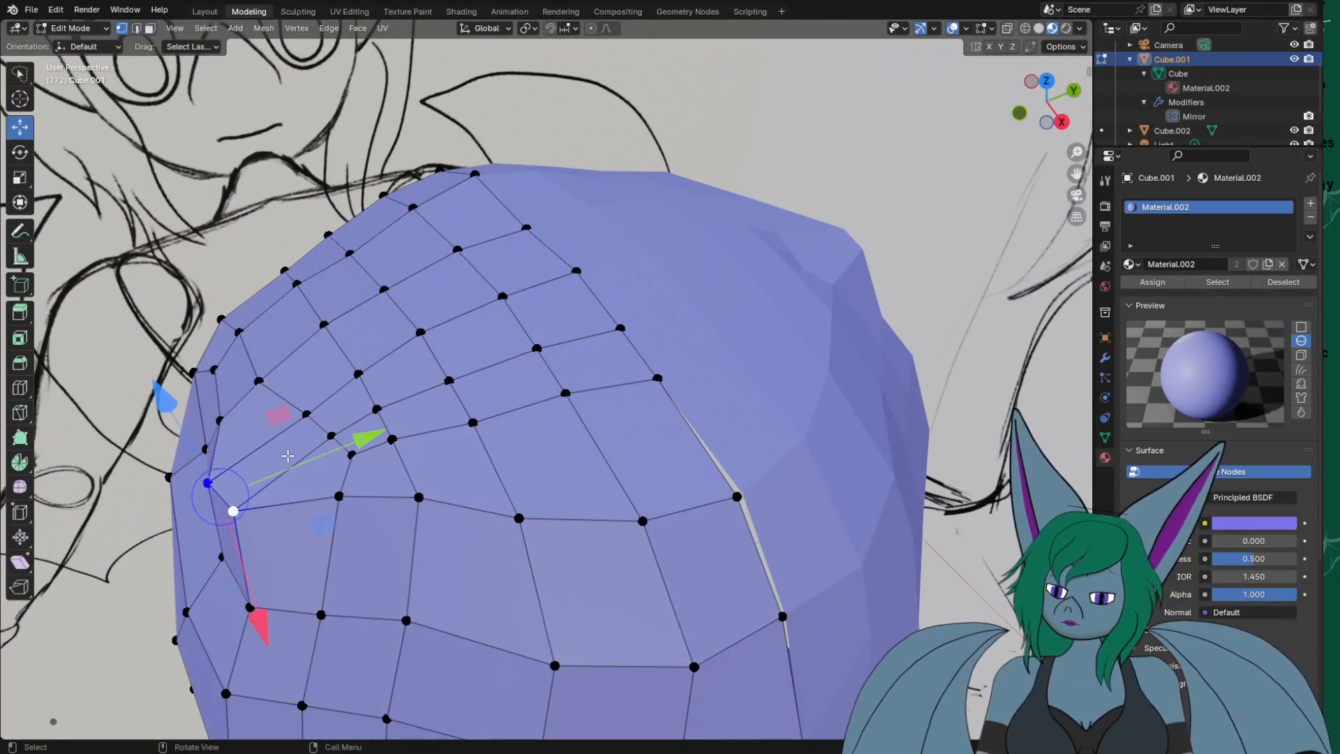
drag(315, 449, 398, 424)
click(216, 484)
shift+click(233, 510)
mouse_move(575, 632)
shift+middle_down()
mouse_move(776, 489)
mouse_move(768, 637)
mouse_move(863, 509)
shift+middle_up()
scroll(730, 531, down, 5)
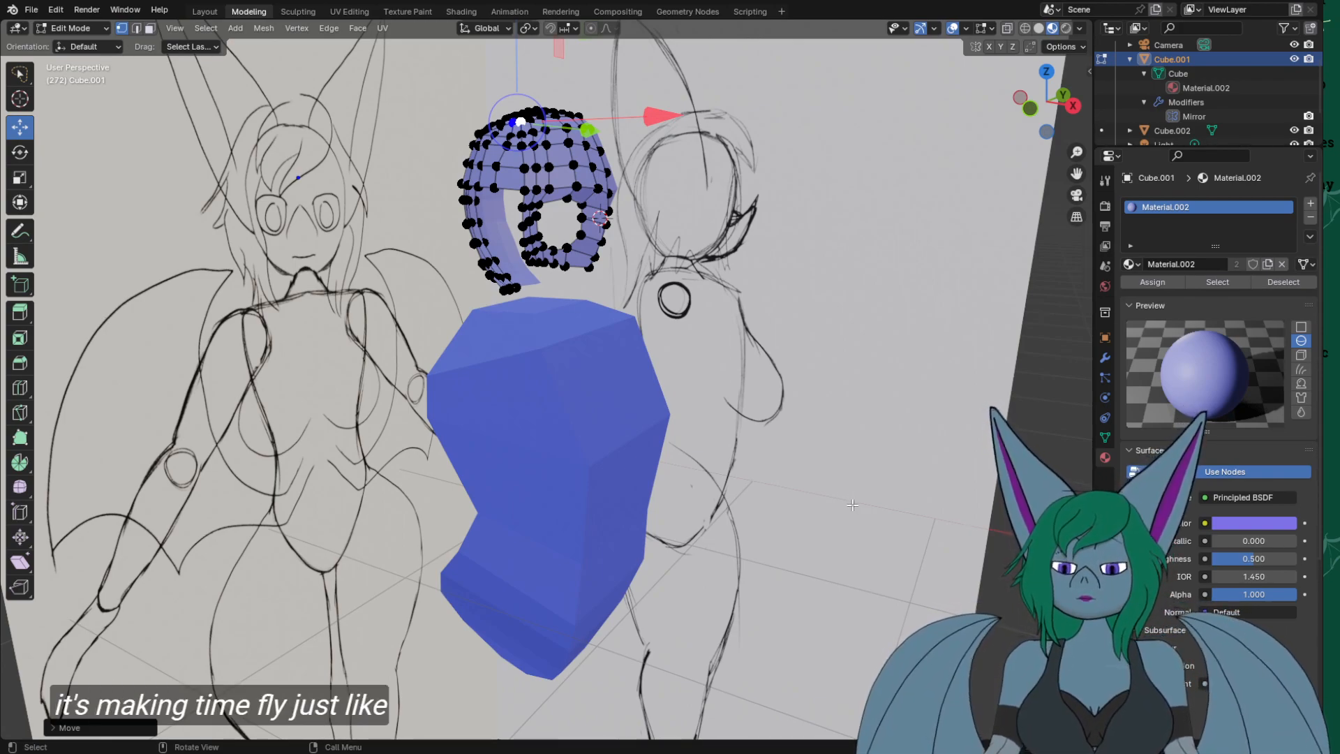
Move the two adjacent vertices at the upper front corner of the head slightly along negative X.
shift+middle_drag(827, 404, 886, 416)
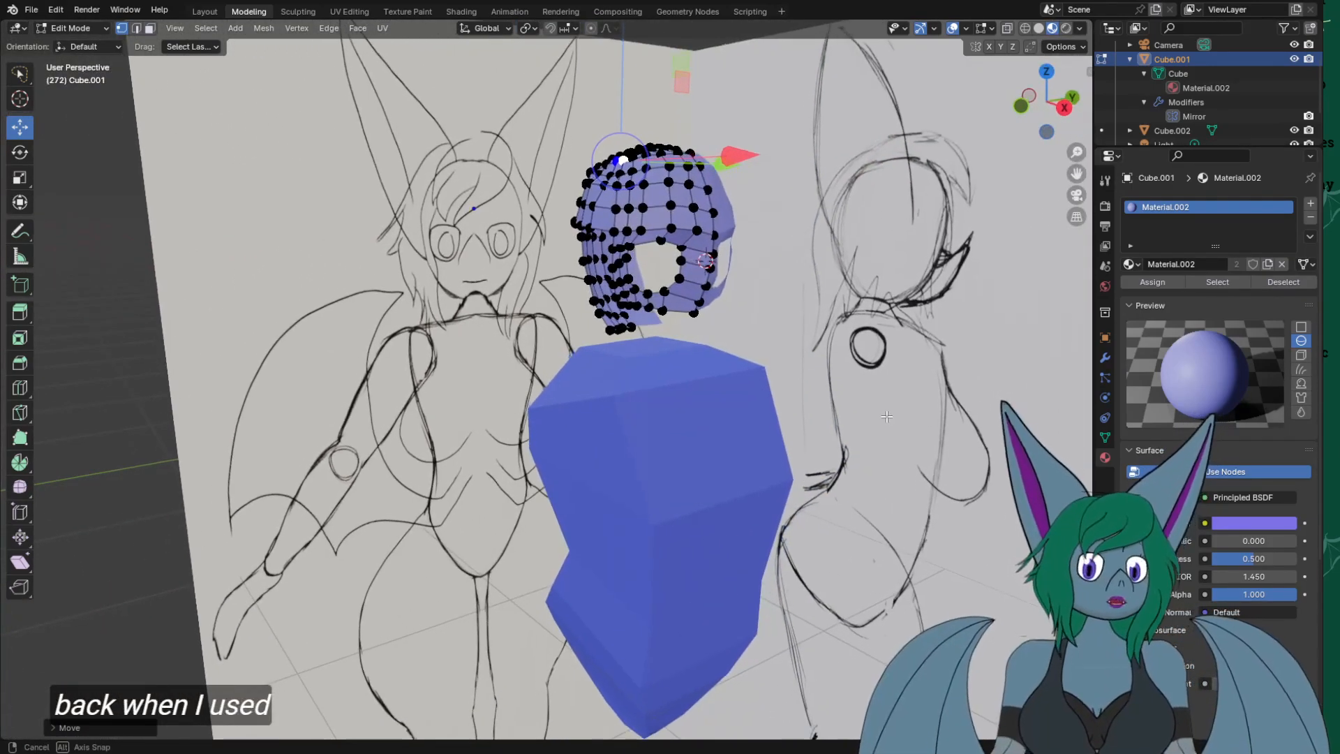
mouse_move(802, 316)
shift+middle_down()
mouse_move(697, 267)
mouse_move(731, 309)
mouse_move(732, 346)
shift+middle_up()
scroll(698, 267, up, 5)
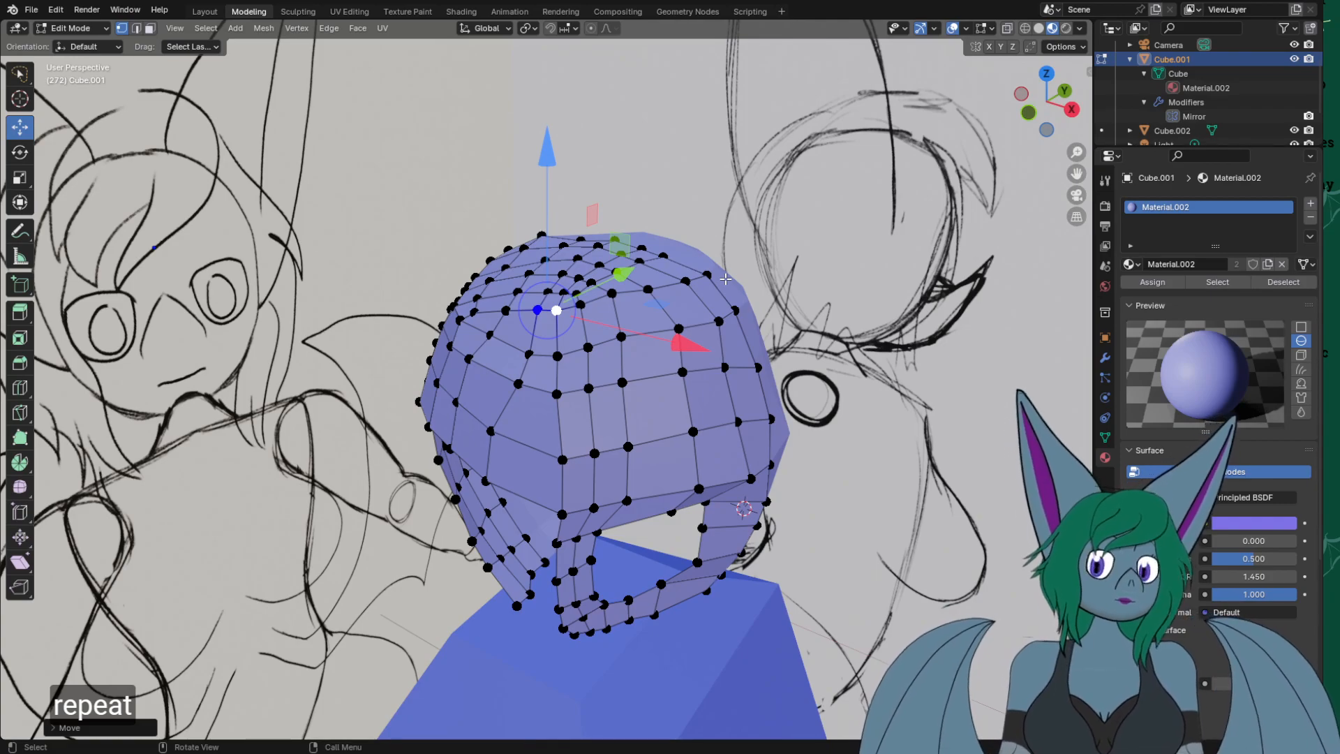
mouse_move(603, 425)
middle_down()
mouse_move(658, 391)
mouse_move(623, 378)
middle_up()
scroll(622, 285, up, 3)
click(518, 321)
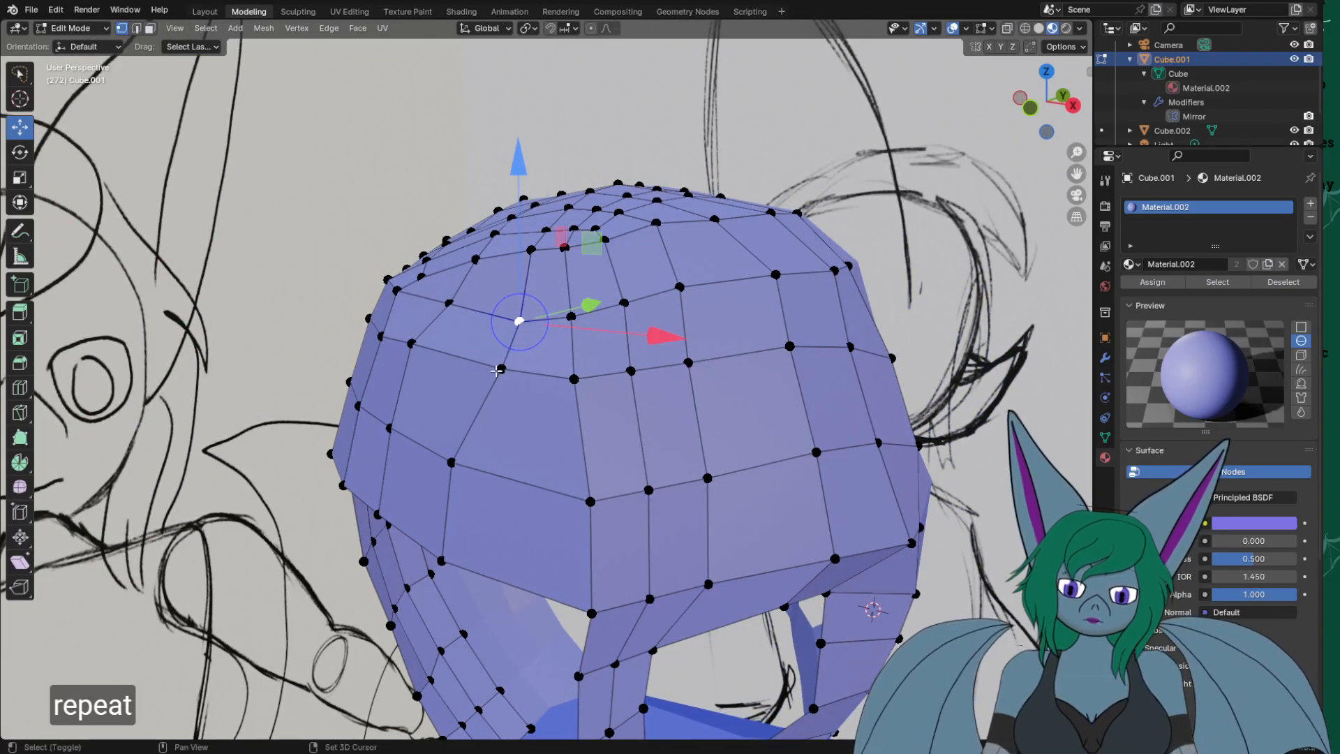
shift+click(500, 369)
drag(647, 360, 628, 362)
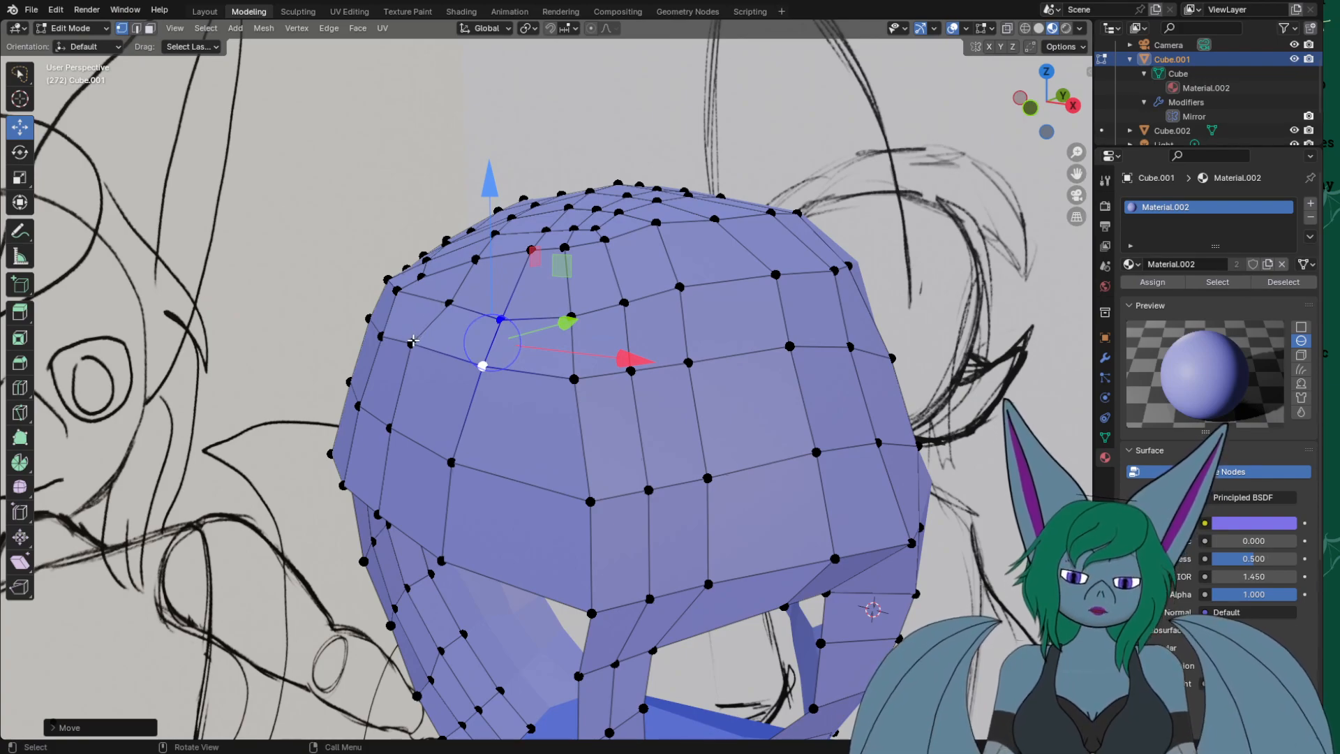
Nudge the single vertex beside the moved pair along positive Y and slightly down along Z.
click(412, 342)
drag(498, 323, 507, 326)
drag(416, 192, 416, 202)
middle_drag(425, 286, 635, 568)
Return to Object Mode and examine the head's overall shape from several angles against the reference sketches.
key(Tab)
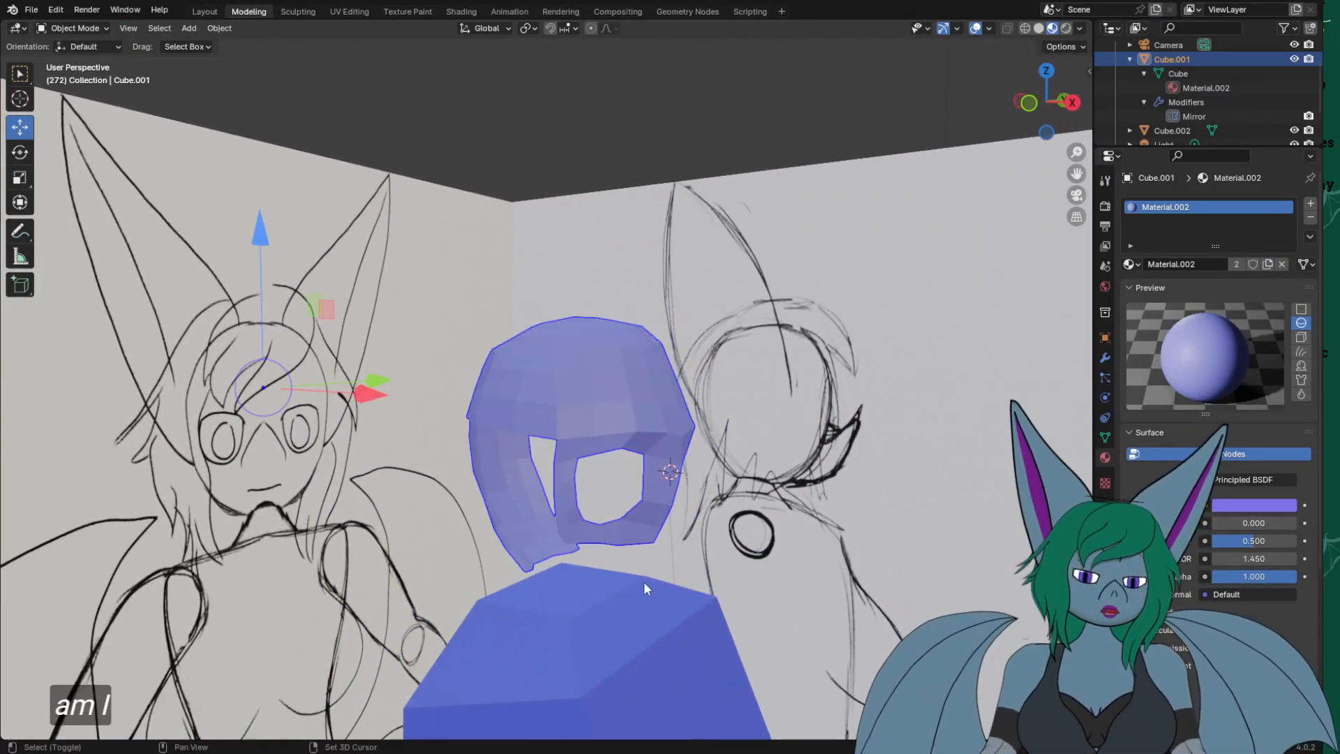
shift+middle_drag(676, 613, 688, 413)
scroll(687, 413, up, 4)
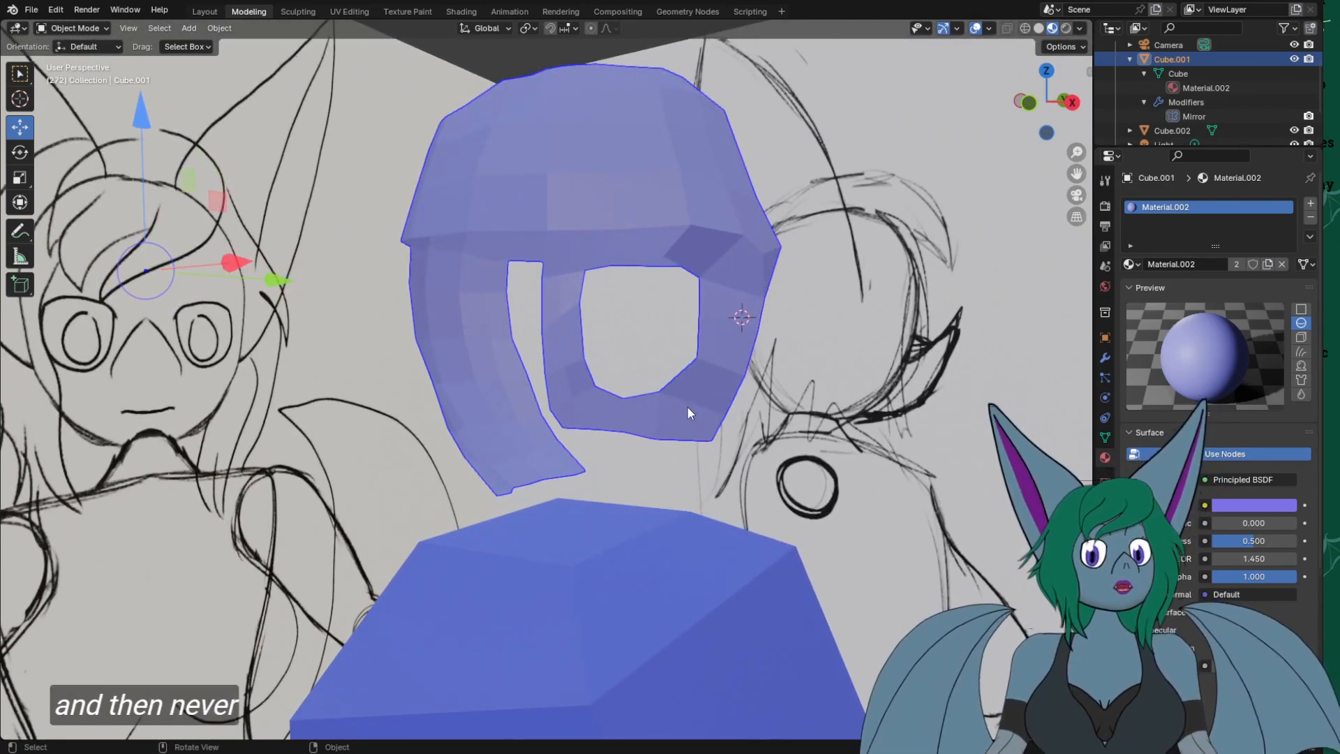
middle_drag(712, 410, 626, 423)
scroll(626, 421, down, 4)
middle_drag(555, 468, 685, 535)
scroll(644, 467, up, 5)
scroll(685, 536, down, 3)
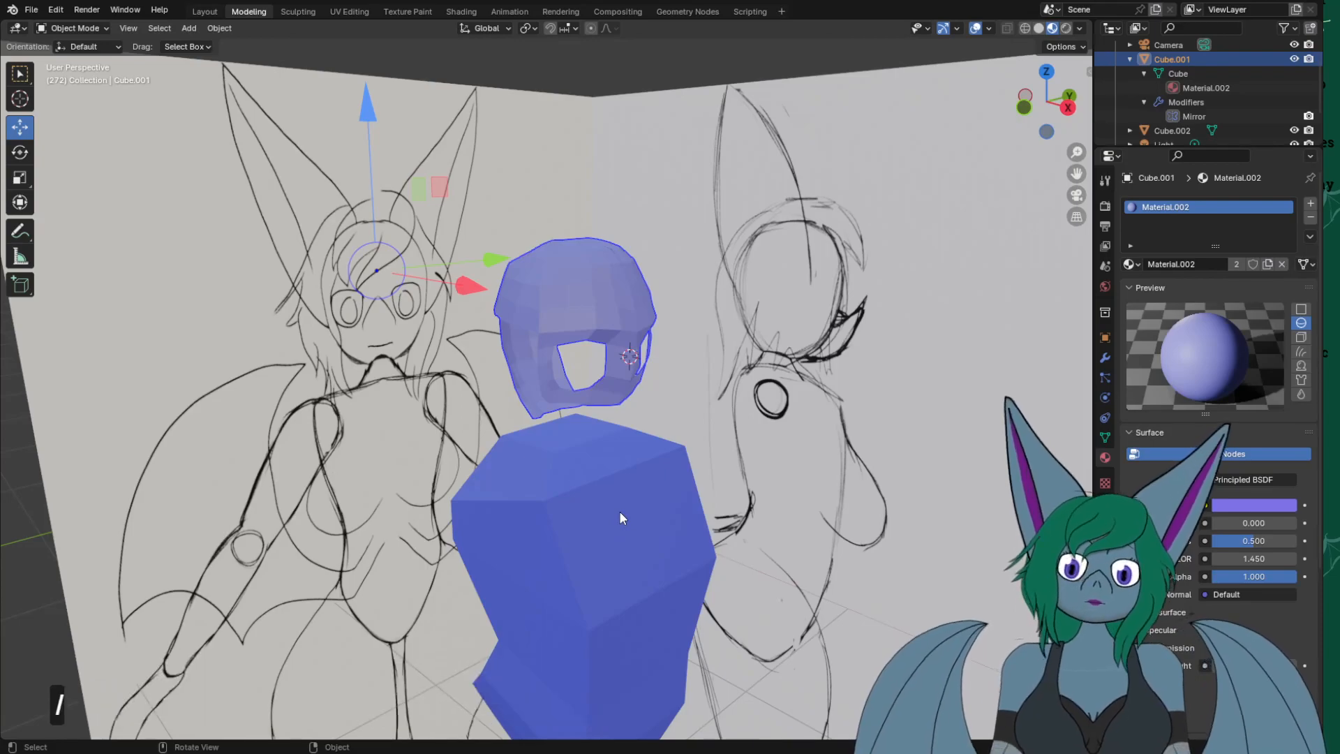